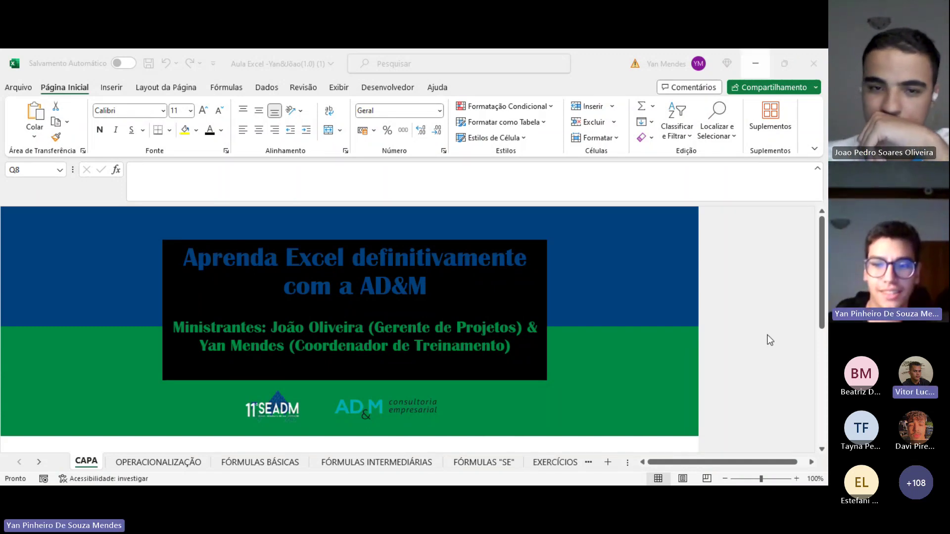
- Look over the cover sheet by selecting cells P7, P8 and P11
{"action": "left_click", "coordinate": [643, 297]}
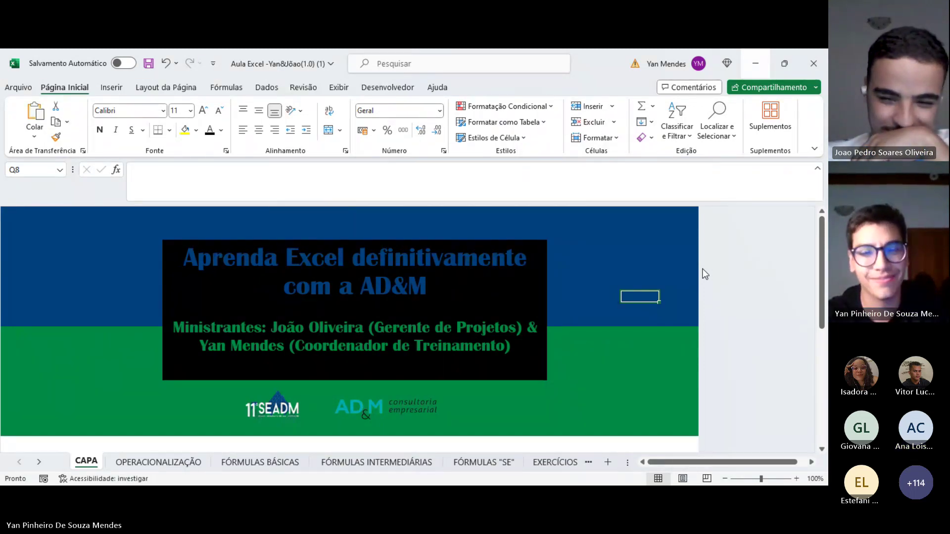
{"action": "left_click", "coordinate": [589, 49]}
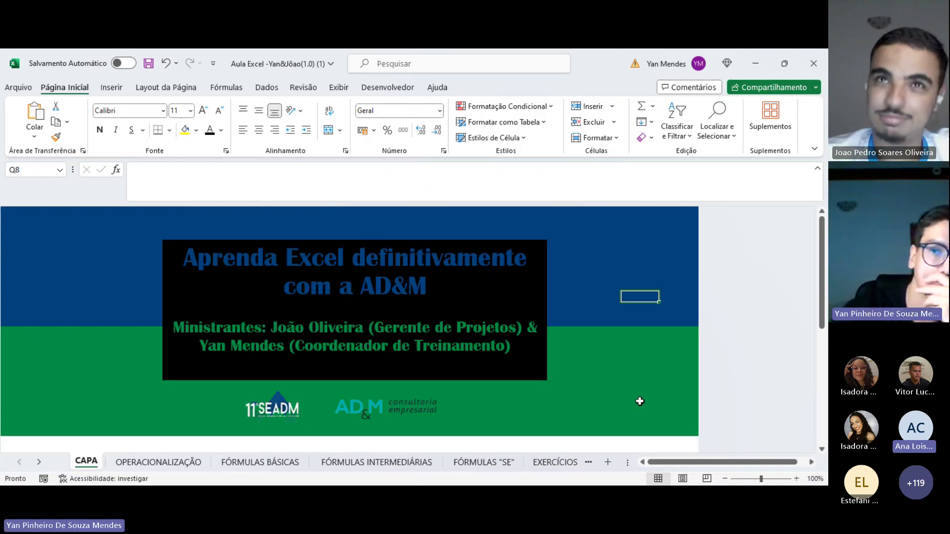
{"action": "key", "text": "Down"}
{"action": "key", "text": "Down"}
{"action": "key", "text": "Down"}
{"action": "right_click", "coordinate": [640, 403]}
{"action": "key", "text": "Escape"}
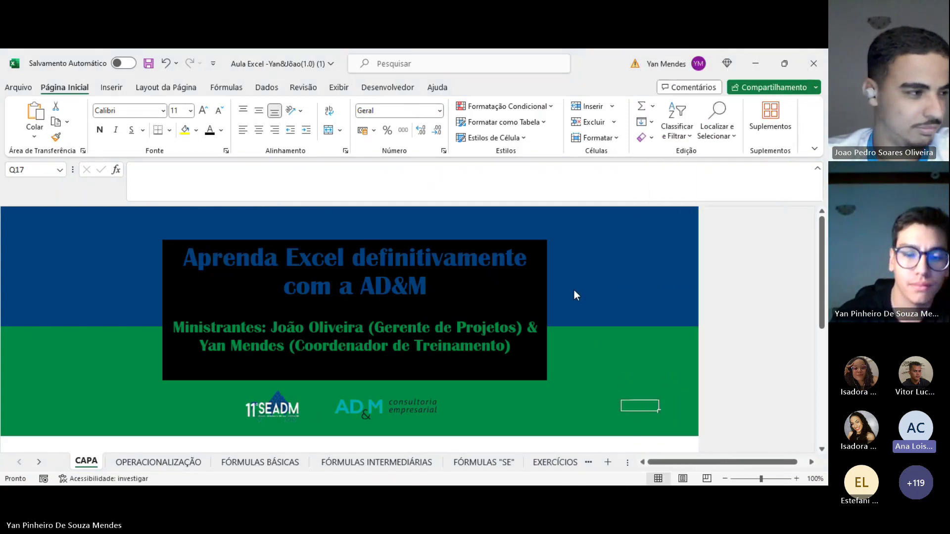
{"action": "left_click", "coordinate": [608, 296]}
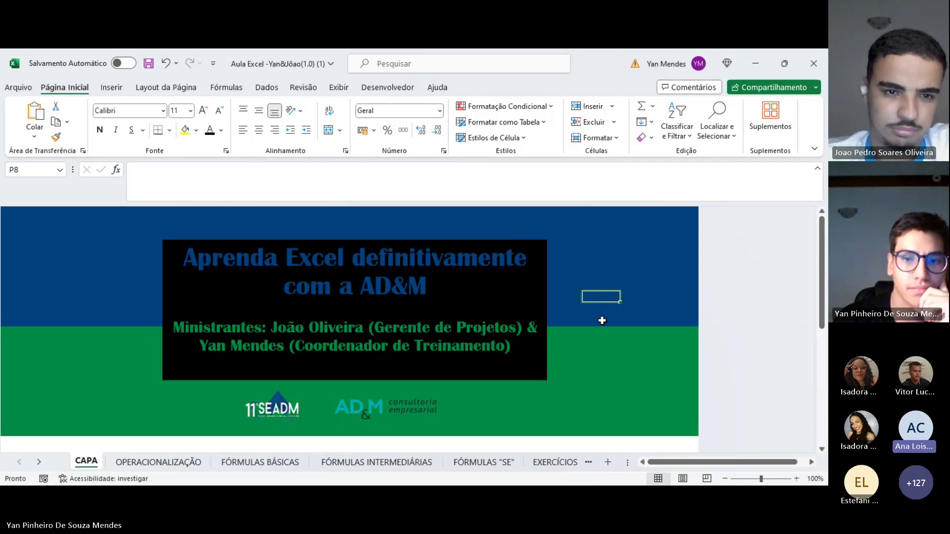
{"action": "left_click", "coordinate": [600, 337]}
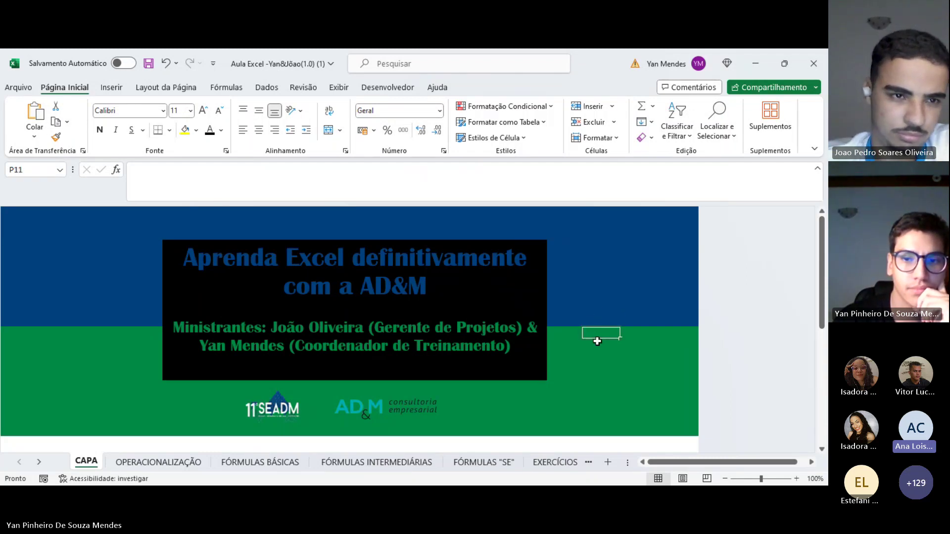
{"action": "left_click", "coordinate": [597, 328]}
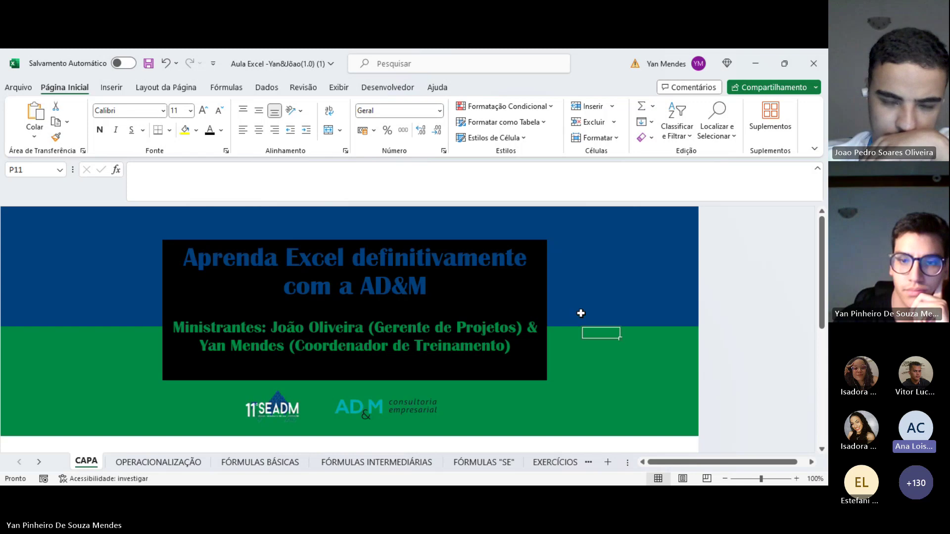
{"action": "left_click", "coordinate": [613, 283]}
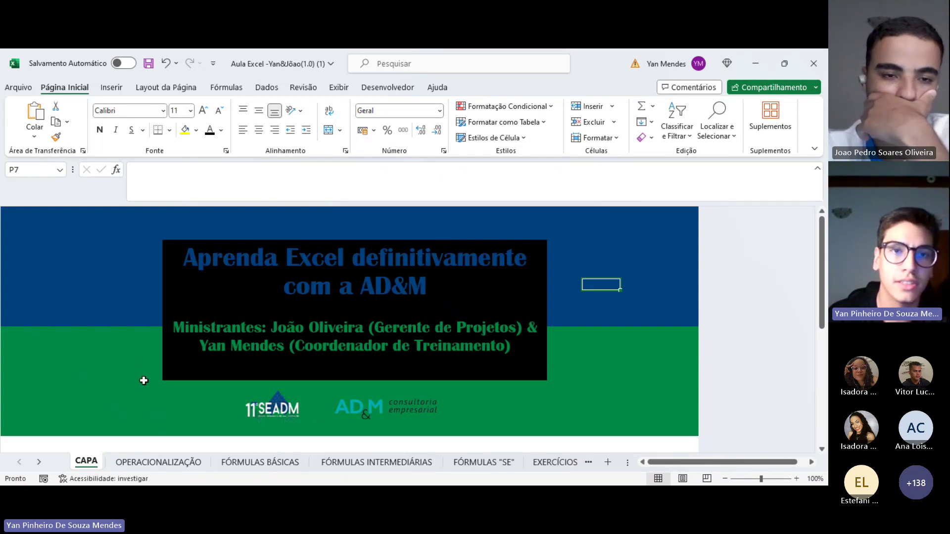
- Switch to the OPERACIONALIZAÇÃO sheet, browse Inserir and Layout da Página, then return to Página Inicial
{"action": "left_click", "coordinate": [148, 460]}
{"action": "left_click", "coordinate": [265, 298]}
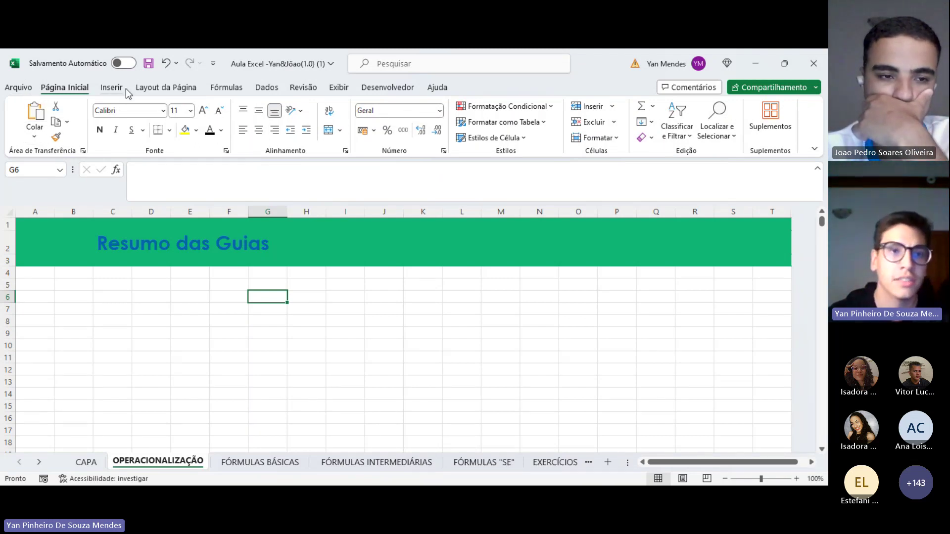
{"action": "left_click", "coordinate": [112, 88]}
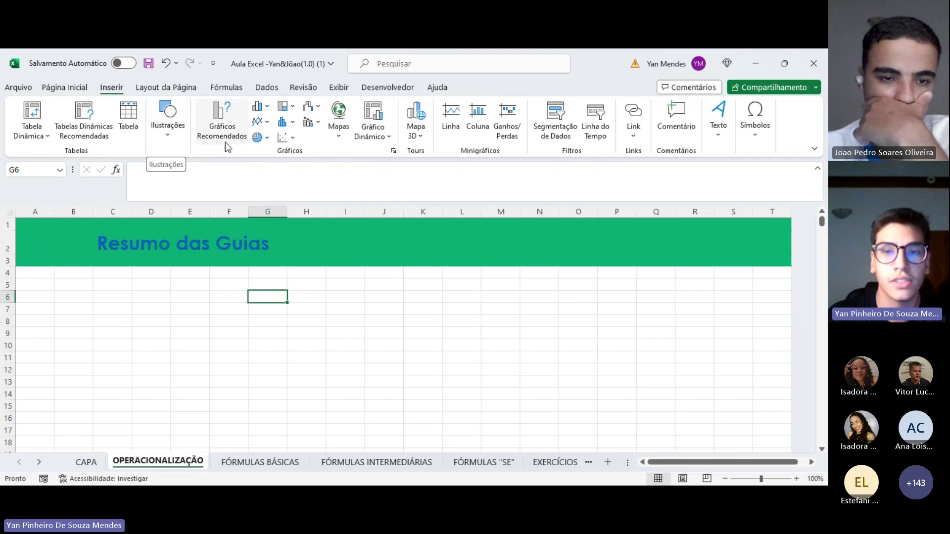
{"action": "left_click", "coordinate": [166, 87]}
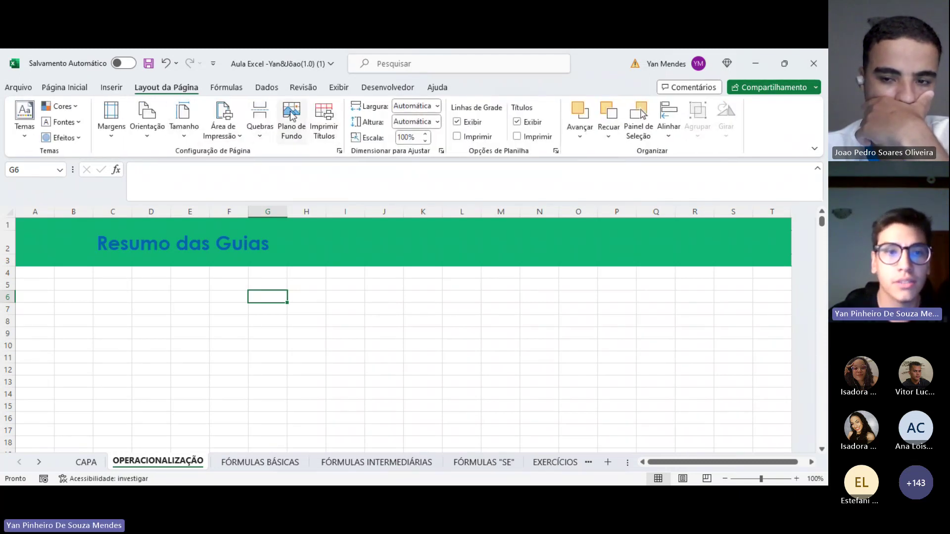
{"action": "left_click", "coordinate": [85, 87]}
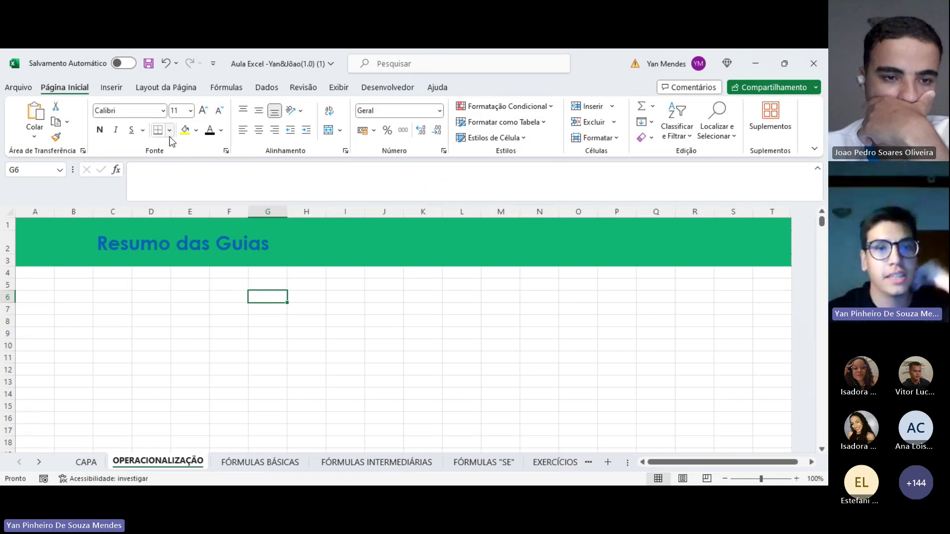
{"action": "left_click", "coordinate": [163, 110]}
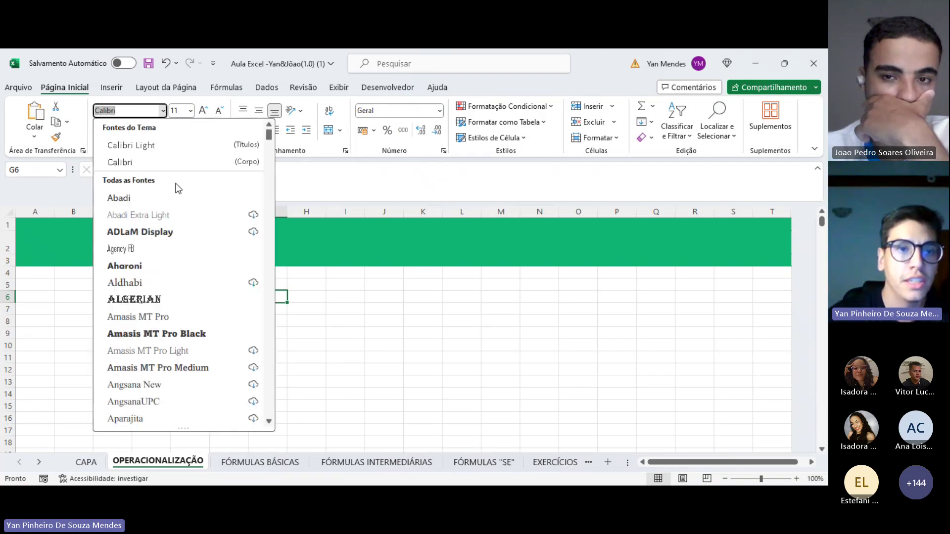
{"action": "scroll", "coordinate": [193, 213], "scroll_direction": "down", "scroll_amount": 4}
{"action": "scroll", "coordinate": [195, 225], "scroll_direction": "down", "scroll_amount": 8}
{"action": "scroll", "coordinate": [195, 225], "scroll_direction": "down", "scroll_amount": 4}
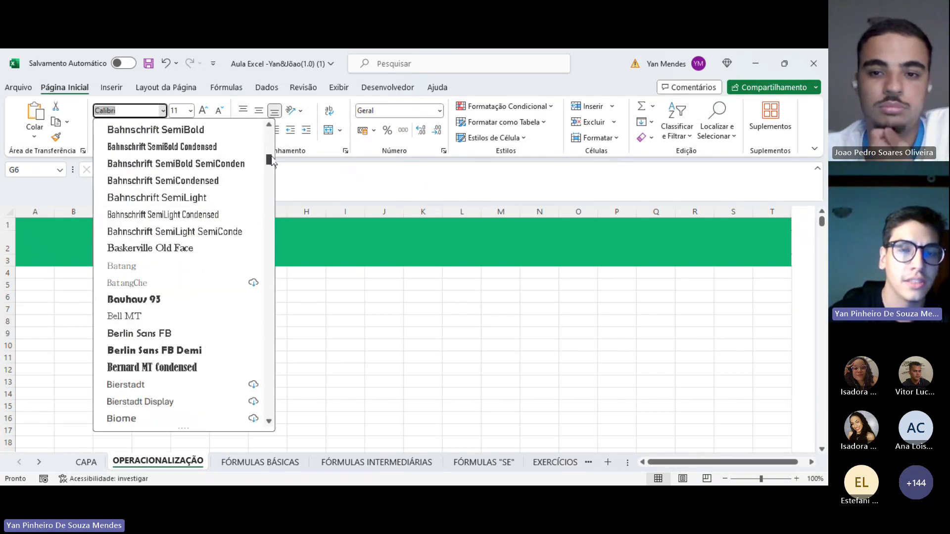
{"action": "left_click_drag", "start_coordinate": [269, 151], "coordinate": [273, 135]}
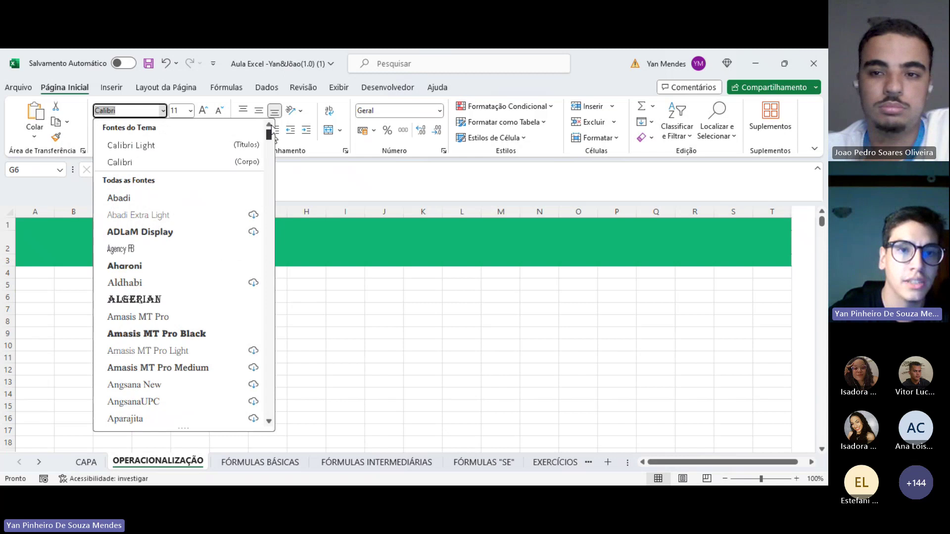
{"action": "left_click", "coordinate": [146, 111]}
{"action": "key", "text": "Escape"}
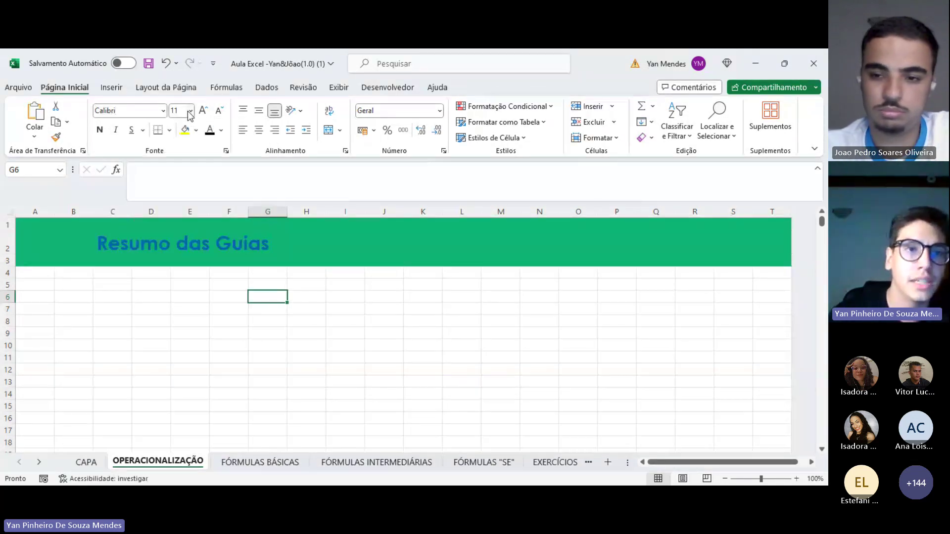
{"action": "left_click", "coordinate": [189, 114]}
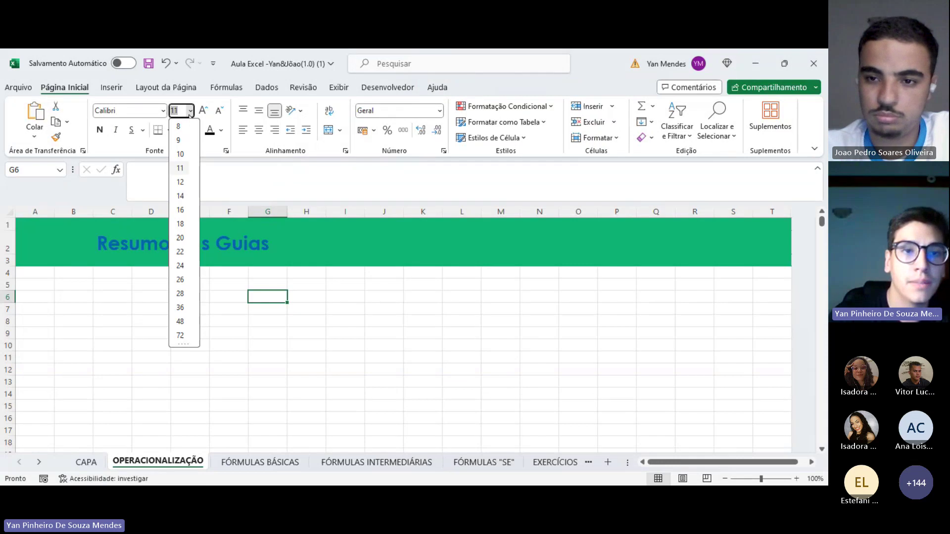
{"action": "left_click", "coordinate": [189, 114]}
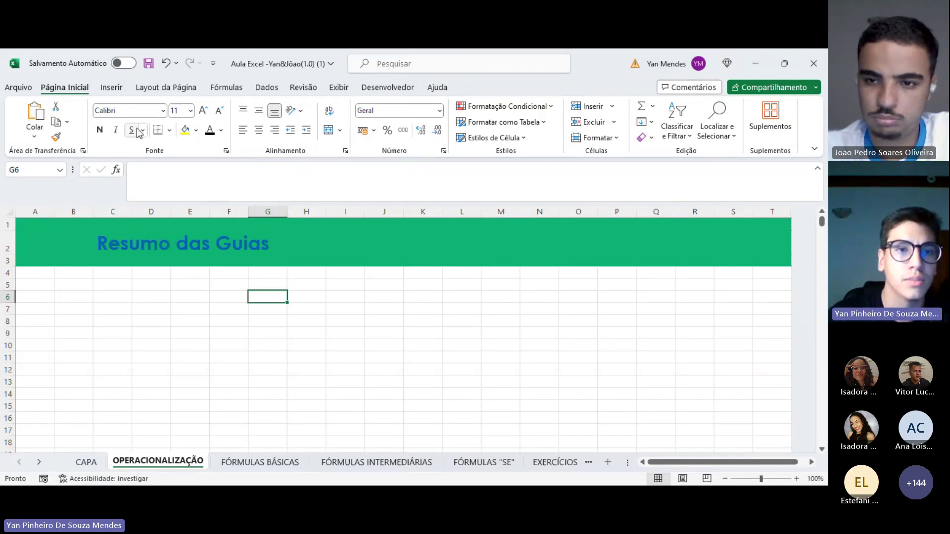
{"action": "left_click", "coordinate": [196, 131]}
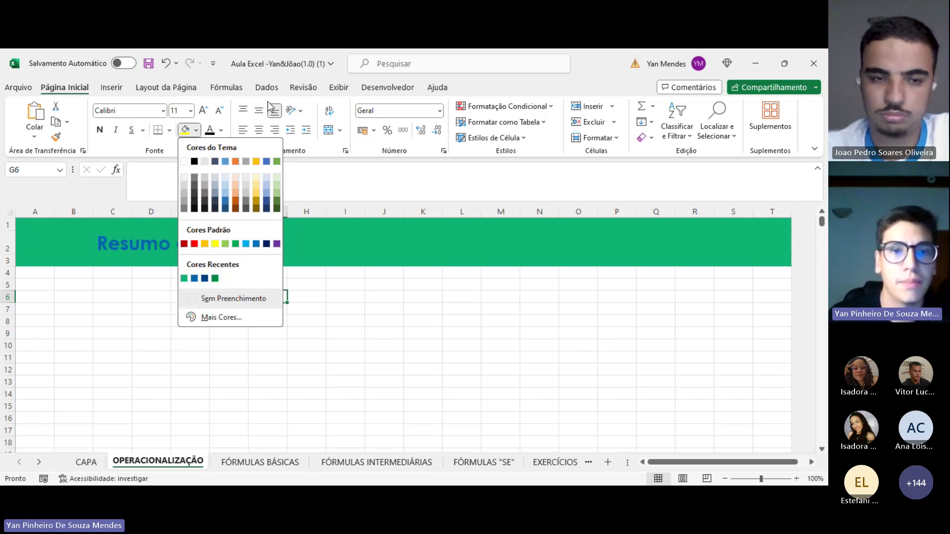
{"action": "key", "text": "Escape"}
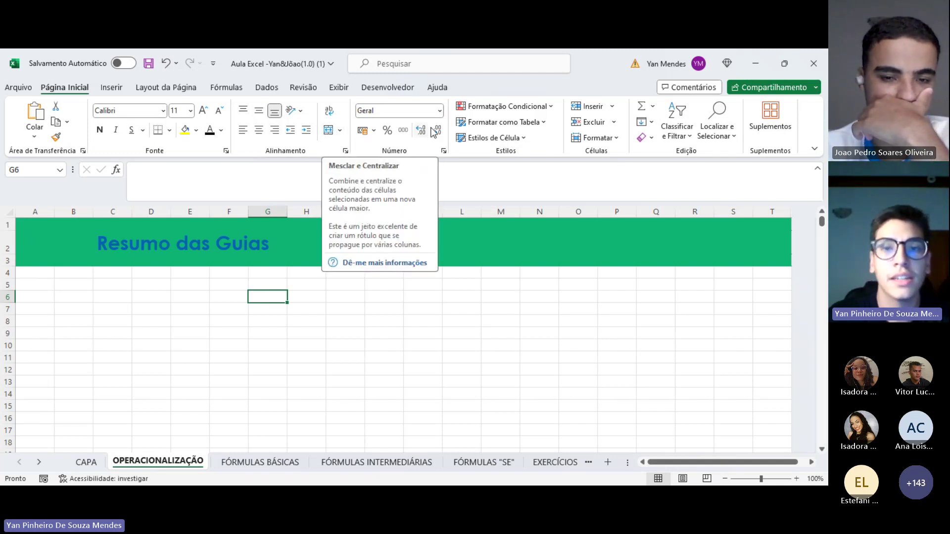
{"action": "left_click", "coordinate": [440, 112]}
{"action": "scroll", "coordinate": [430, 208], "scroll_direction": "down", "scroll_amount": 2}
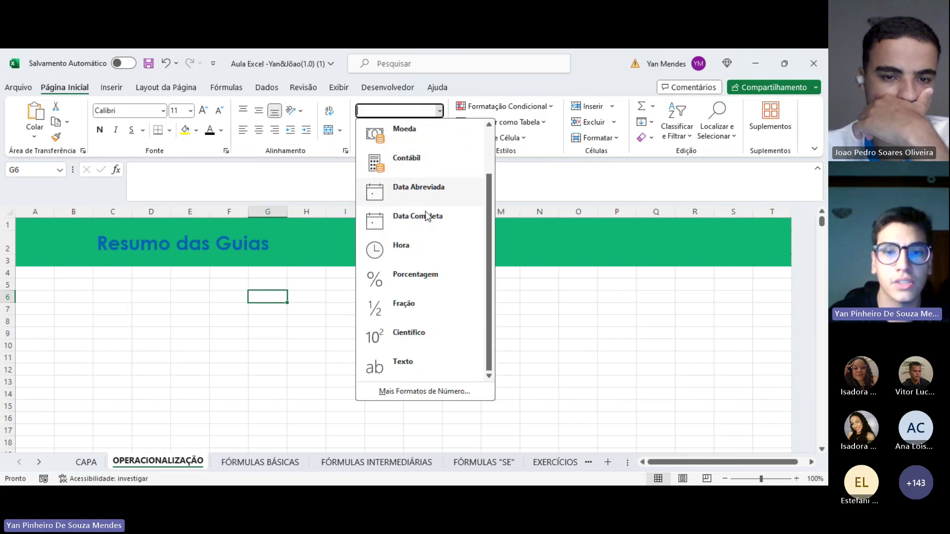
{"action": "scroll", "coordinate": [427, 248], "scroll_direction": "up", "scroll_amount": 2}
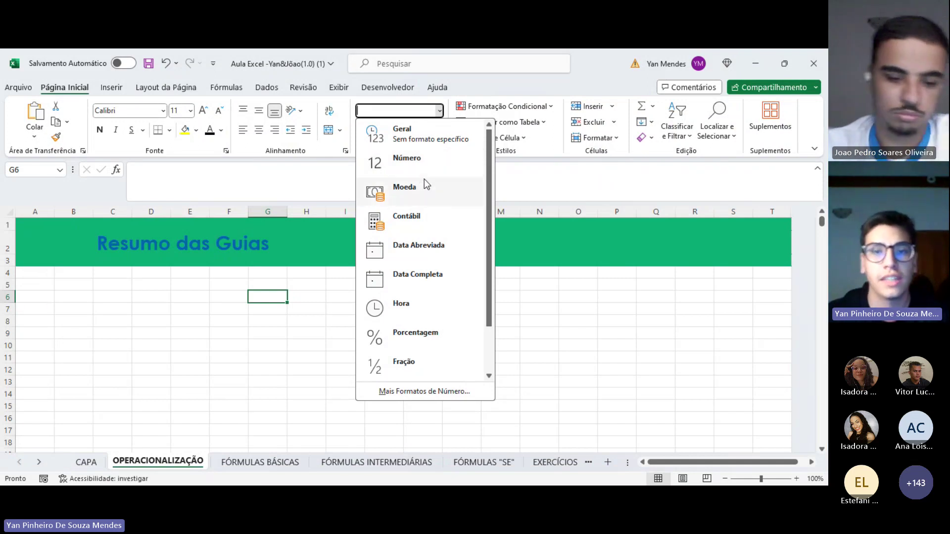
{"action": "left_click", "coordinate": [475, 109]}
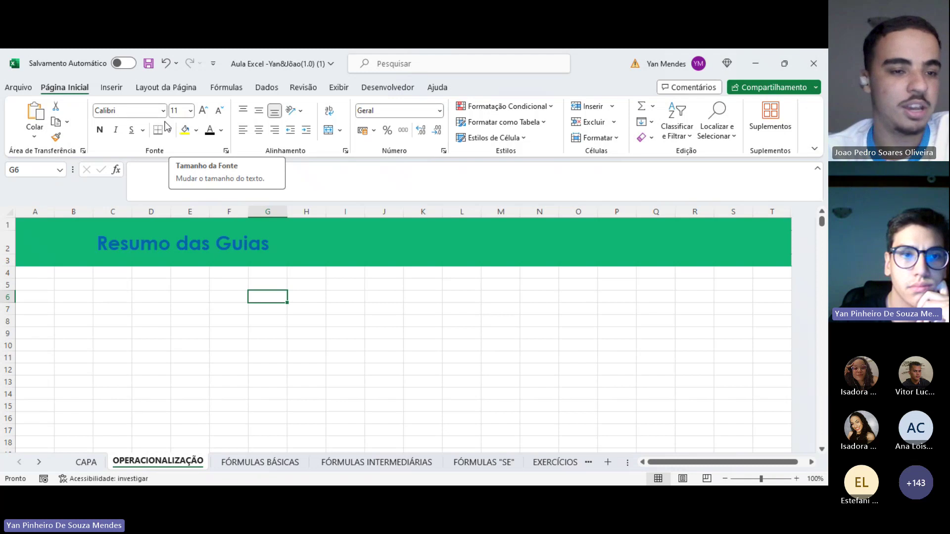
{"action": "left_click", "coordinate": [112, 88]}
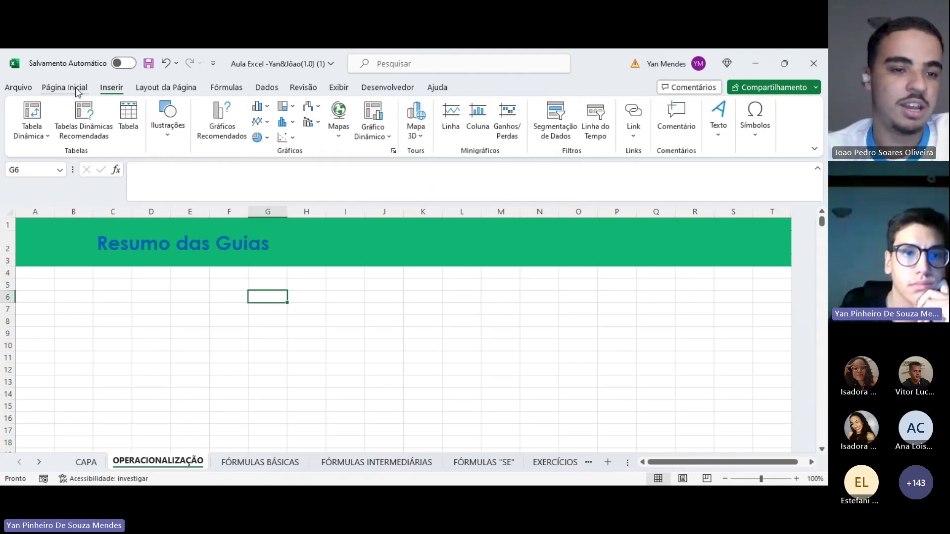
{"action": "left_click", "coordinate": [93, 90]}
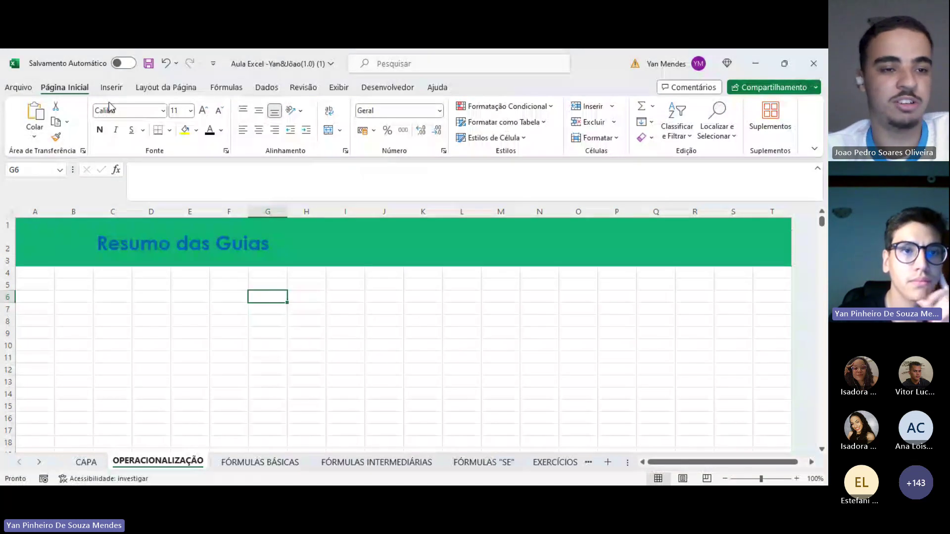
{"action": "left_click", "coordinate": [111, 91]}
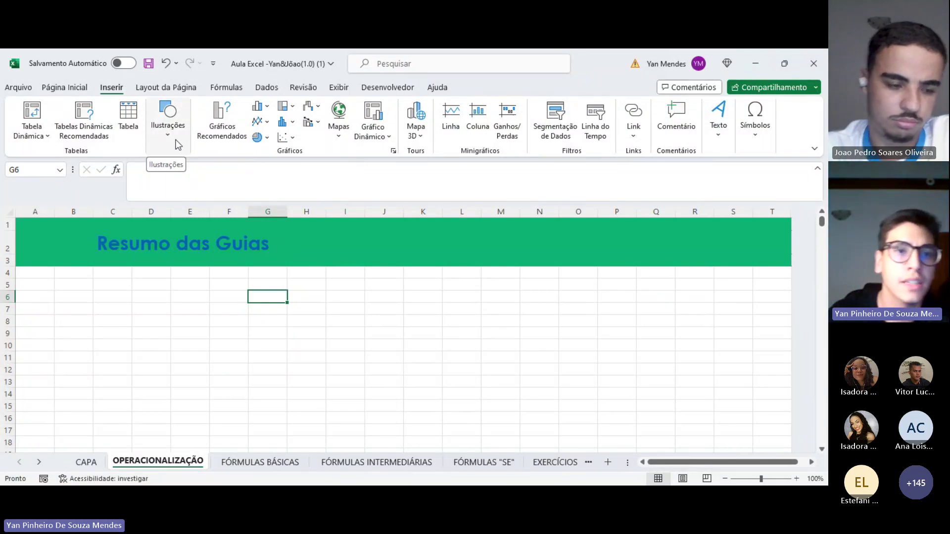
- From Inserir > Ilustrações, open the Formas gallery and choose the text box tool
{"action": "left_click", "coordinate": [177, 143]}
{"action": "left_click", "coordinate": [114, 91]}
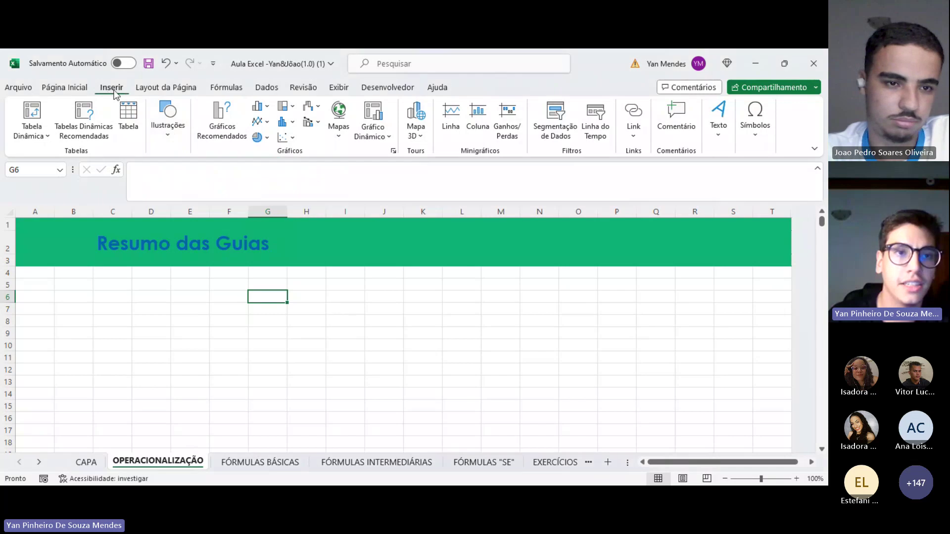
{"action": "double_click", "coordinate": [112, 89]}
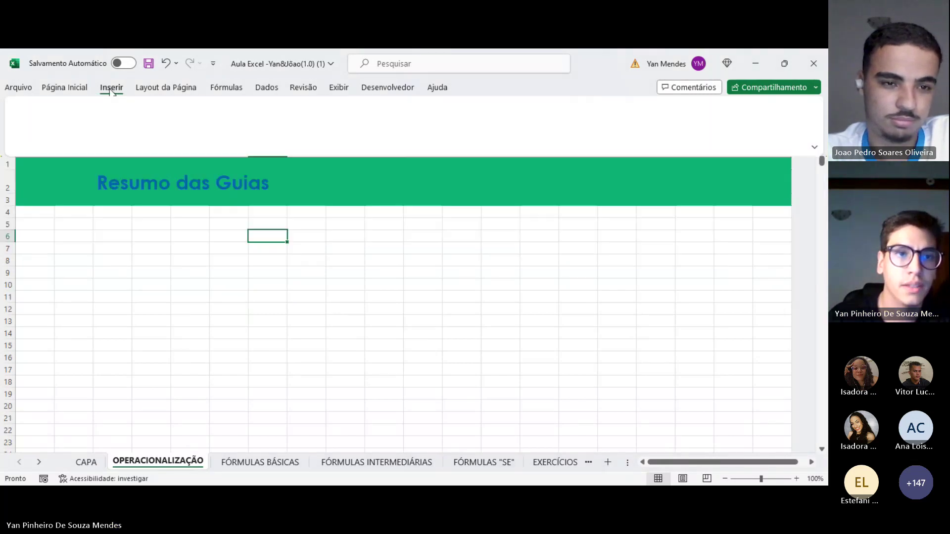
{"action": "double_click", "coordinate": [113, 89]}
{"action": "left_click", "coordinate": [171, 149]}
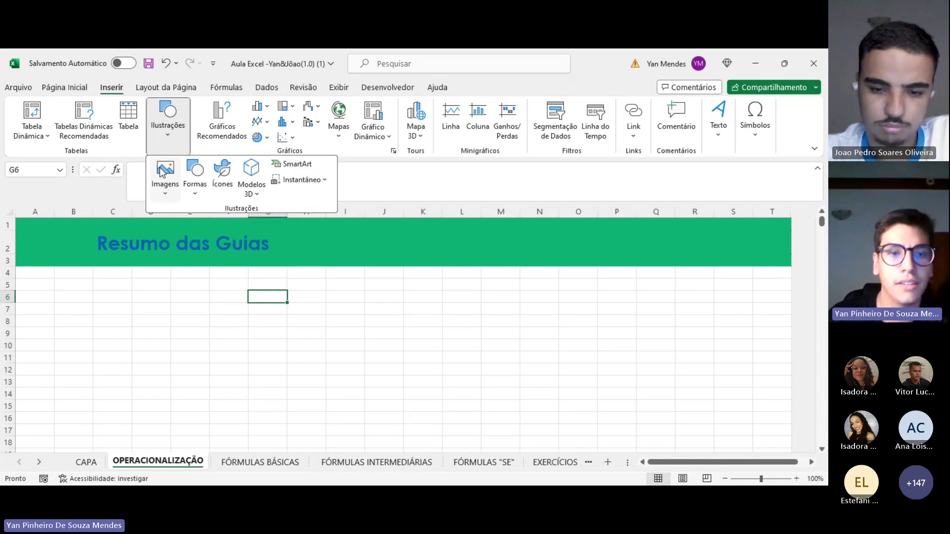
{"action": "left_click", "coordinate": [197, 200]}
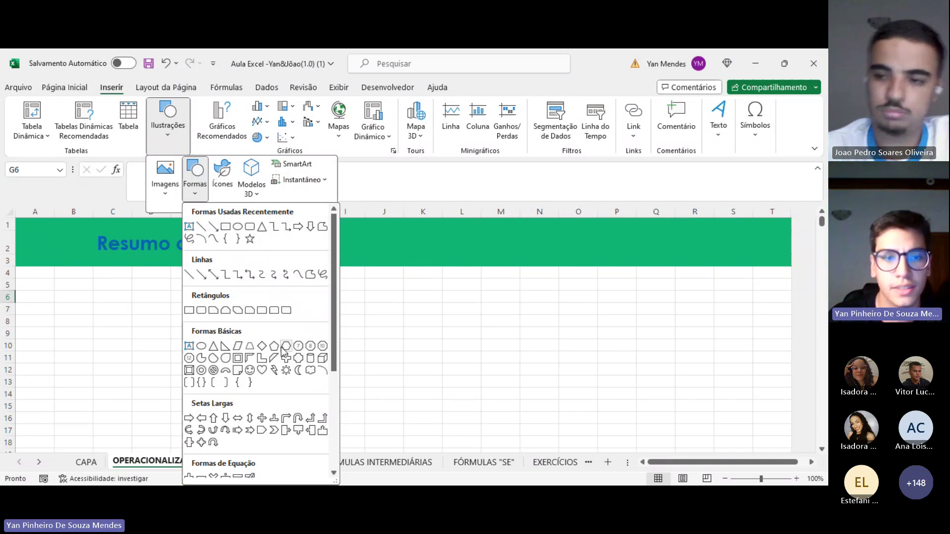
{"action": "left_click", "coordinate": [188, 226]}
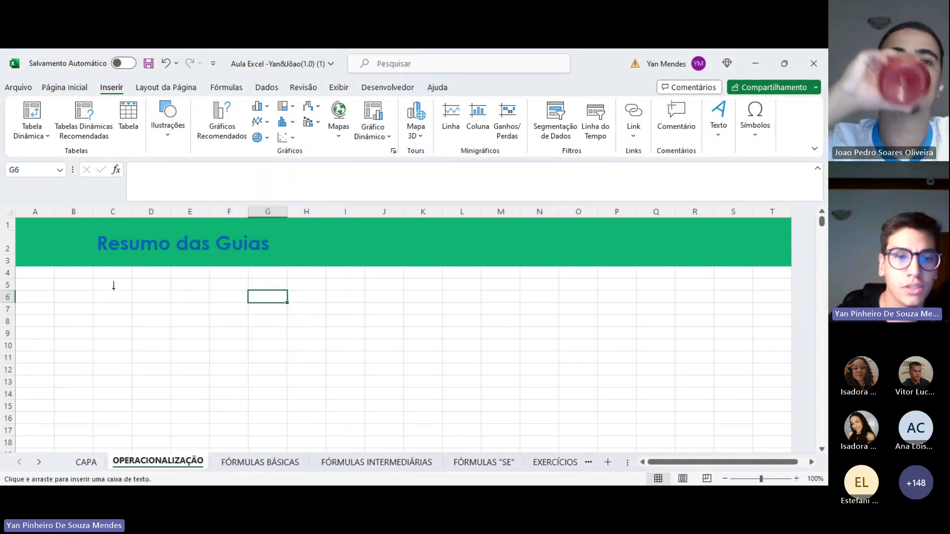
- Draw a text box over C5:N16, type a row of capital A's, then reselect it
{"action": "left_click_drag", "start_coordinate": [113, 288], "coordinate": [540, 415]}
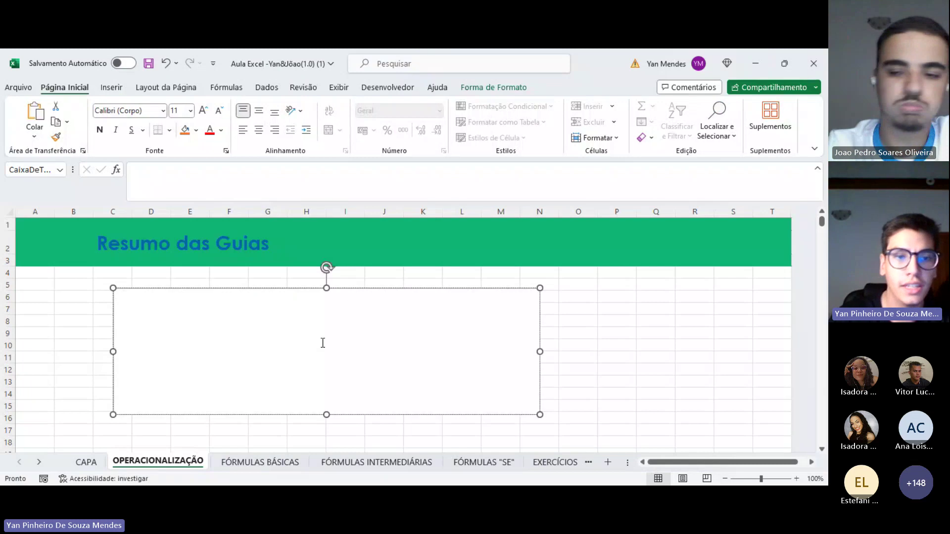
{"action": "type", "text": "AAAAAAAAAAAAA"}
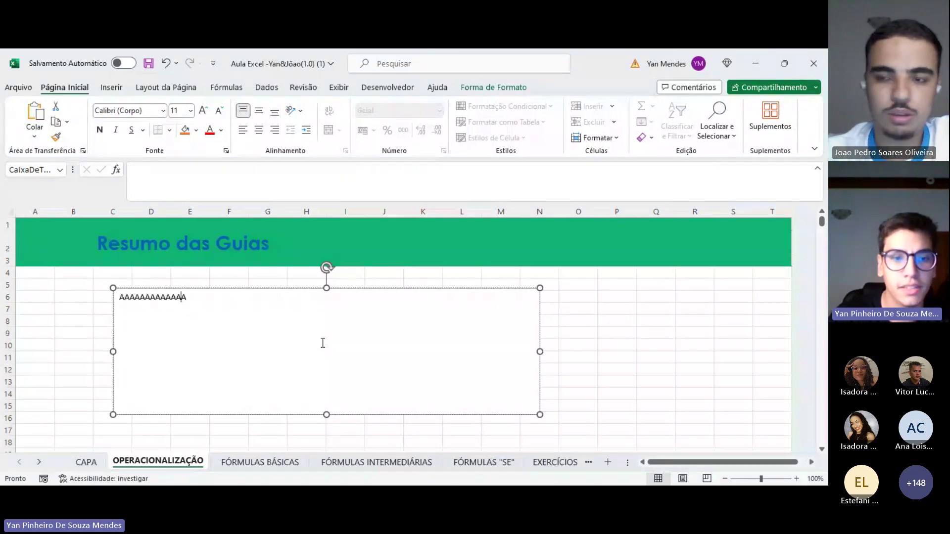
{"action": "type", "text": "AAAAAAAAAAAAAAAA"}
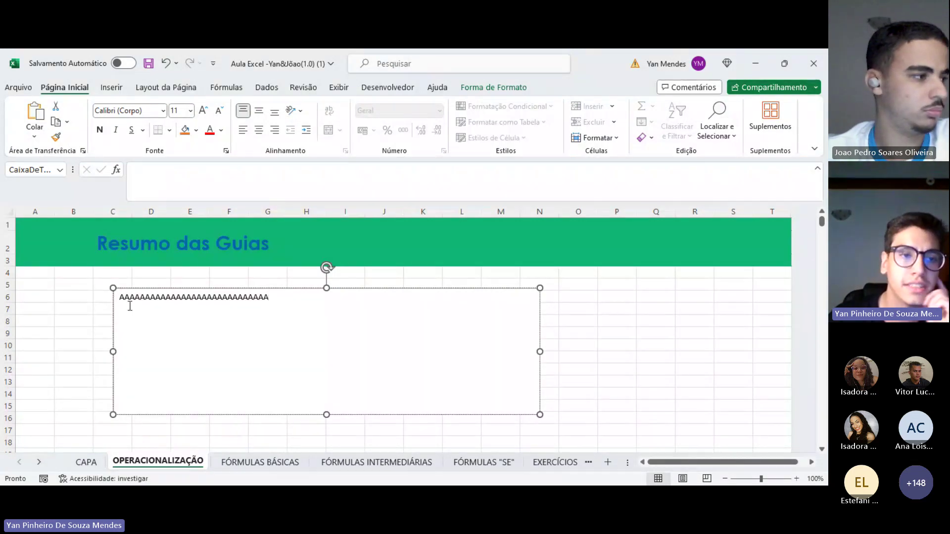
{"action": "left_click", "coordinate": [78, 303]}
{"action": "left_click", "coordinate": [80, 346]}
{"action": "left_click", "coordinate": [74, 320]}
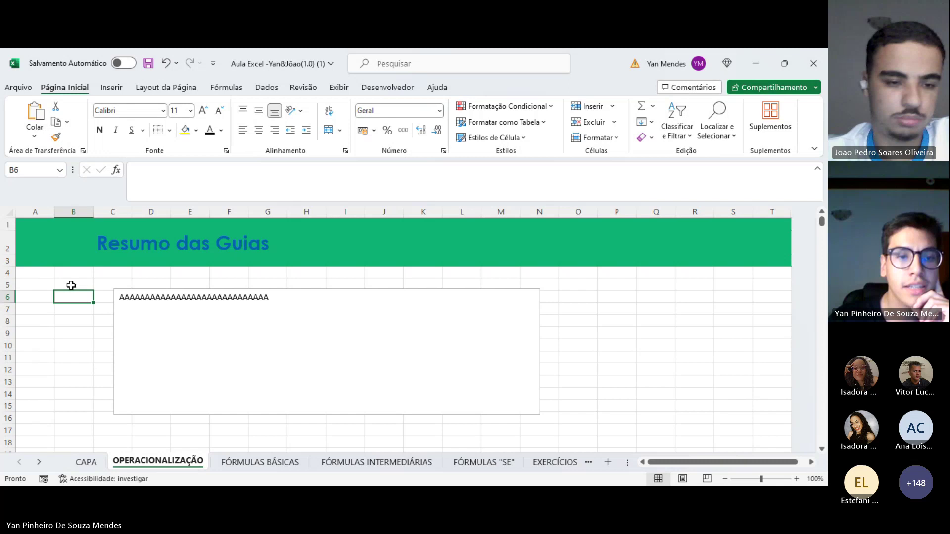
{"action": "left_click", "coordinate": [77, 332]}
{"action": "left_click", "coordinate": [84, 283]}
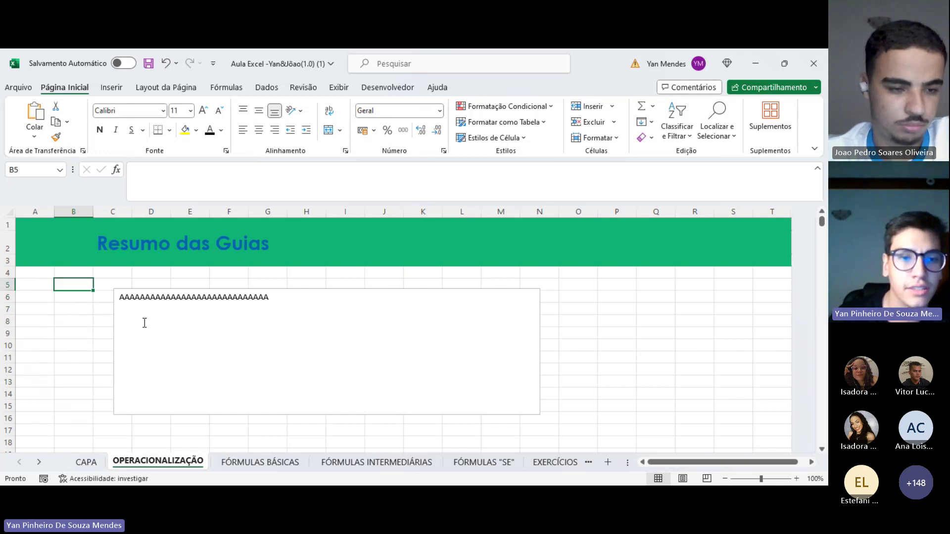
{"action": "left_click", "coordinate": [182, 325]}
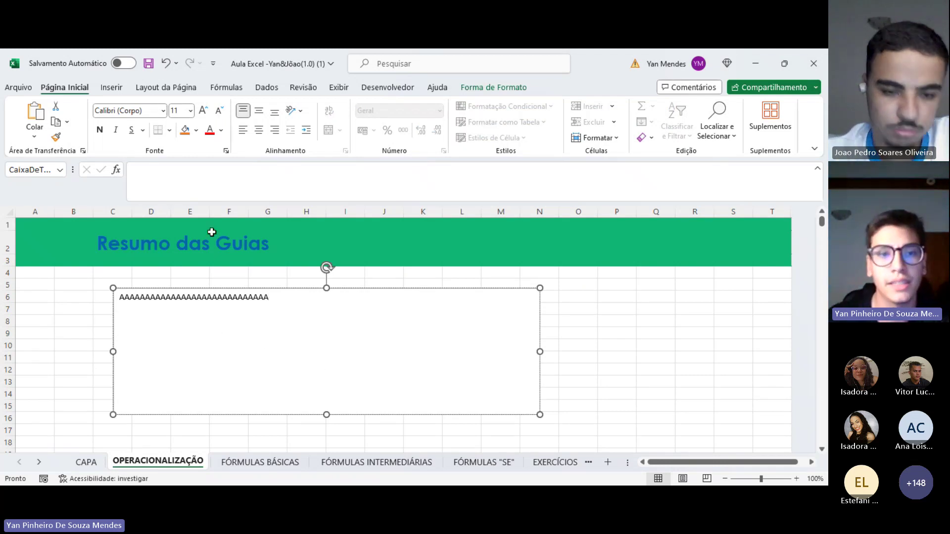
- Give the text box an orange fill and green text, centred horizontally and vertically
{"action": "left_click", "coordinate": [186, 131]}
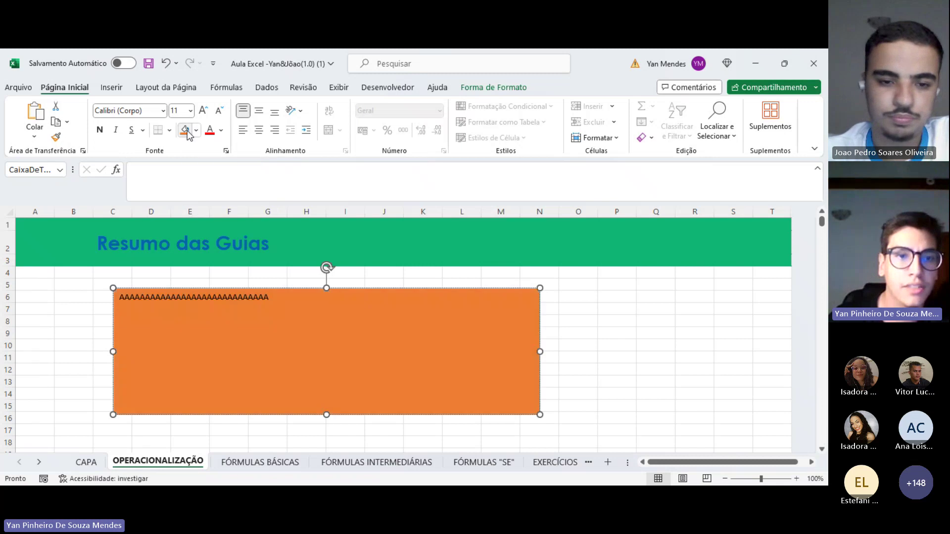
{"action": "left_click", "coordinate": [221, 130]}
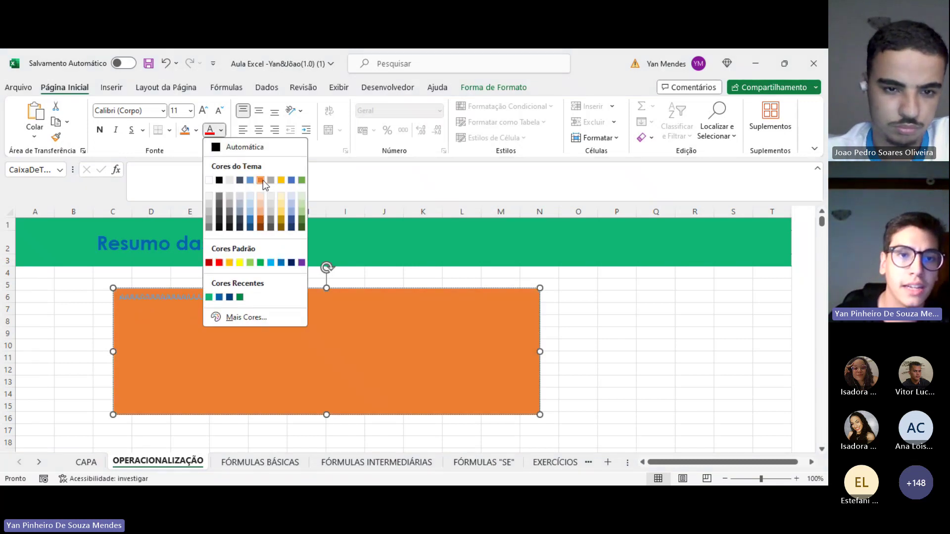
{"action": "left_click", "coordinate": [261, 262]}
{"action": "left_click", "coordinate": [259, 130]}
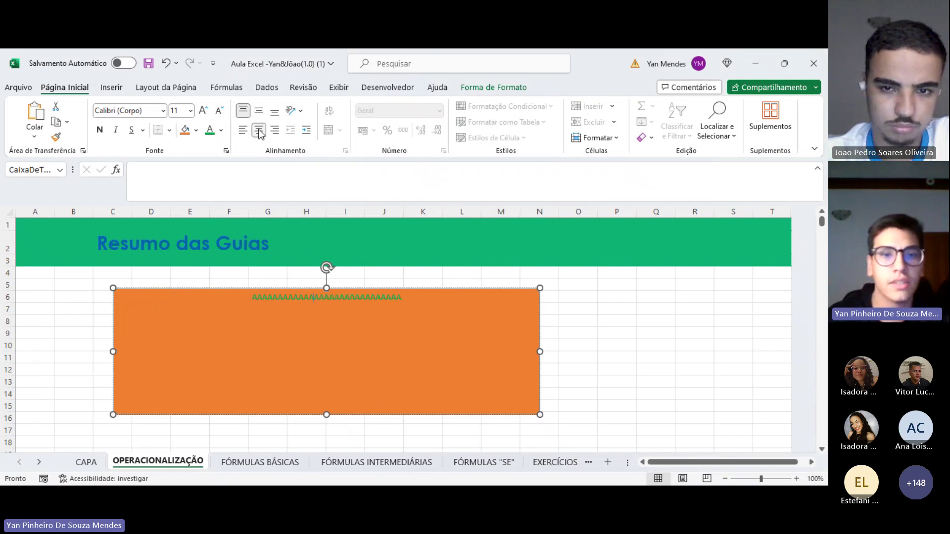
{"action": "left_click", "coordinate": [259, 110]}
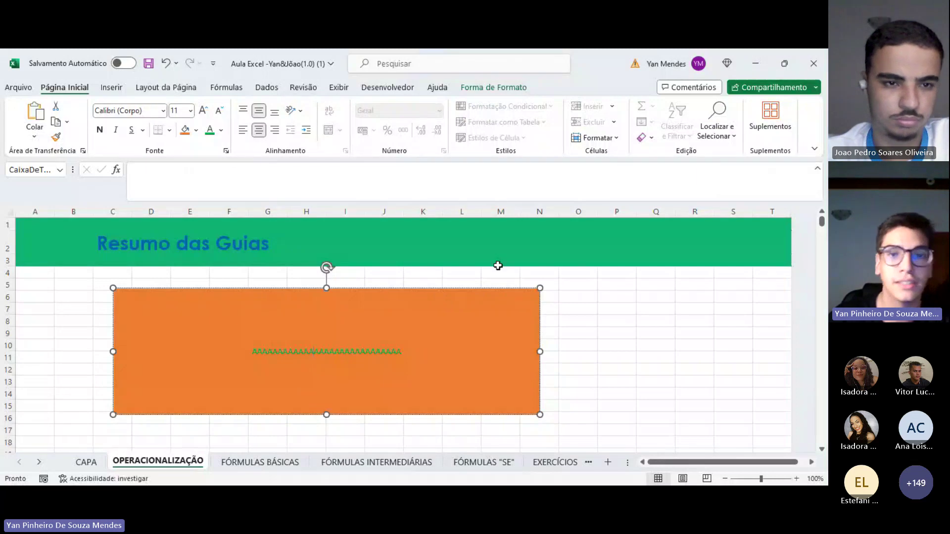
{"action": "left_click", "coordinate": [538, 317]}
- Delete the text box and scroll down to the Linhas e colunas banner
{"action": "key", "text": "Delete"}
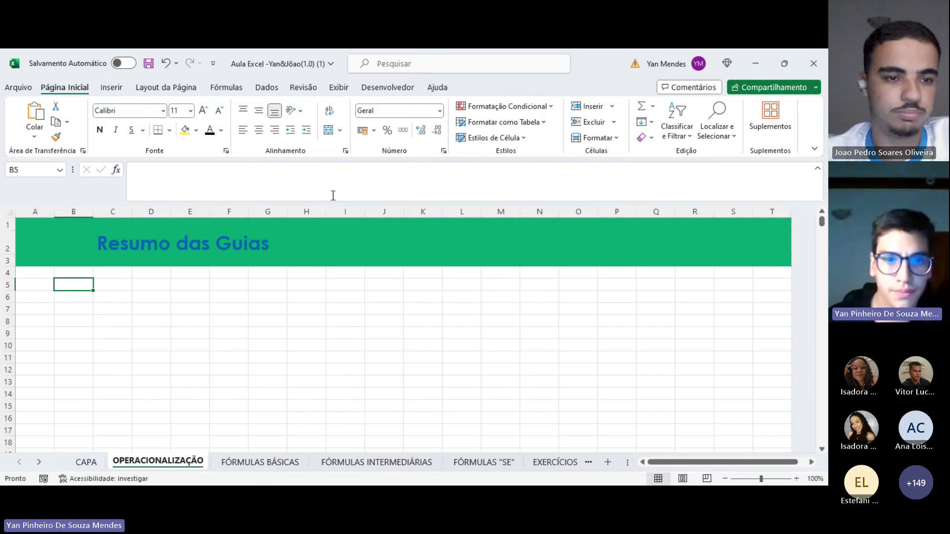
{"action": "scroll", "coordinate": [258, 271], "scroll_direction": "down", "scroll_amount": 2}
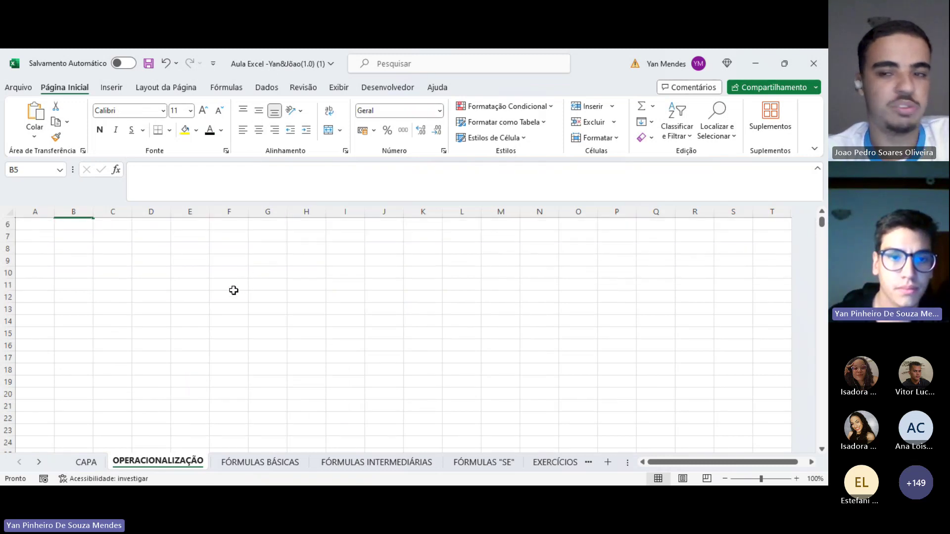
{"action": "scroll", "coordinate": [233, 291], "scroll_direction": "down", "scroll_amount": 2}
{"action": "scroll", "coordinate": [233, 290], "scroll_direction": "up", "scroll_amount": 4}
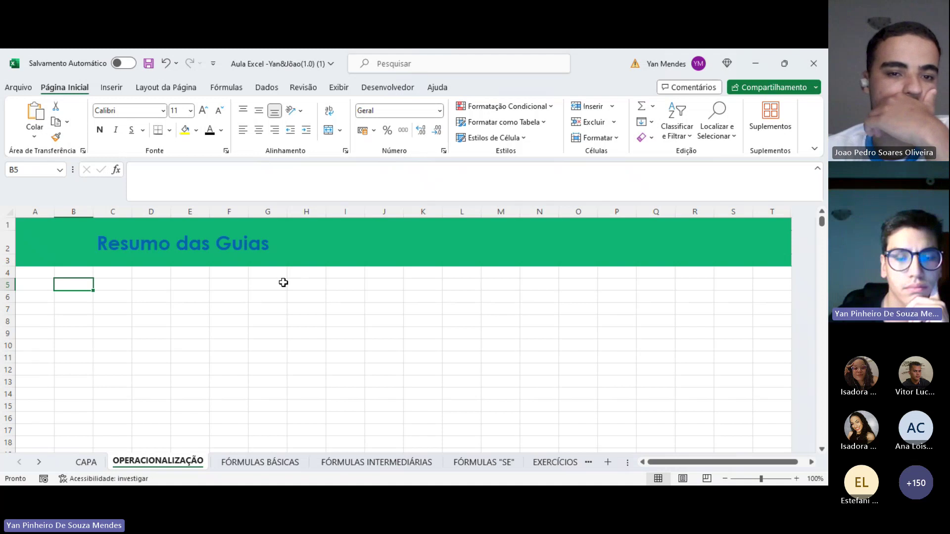
{"action": "scroll", "coordinate": [283, 285], "scroll_direction": "down", "scroll_amount": 5}
{"action": "scroll", "coordinate": [267, 287], "scroll_direction": "down", "scroll_amount": 3}
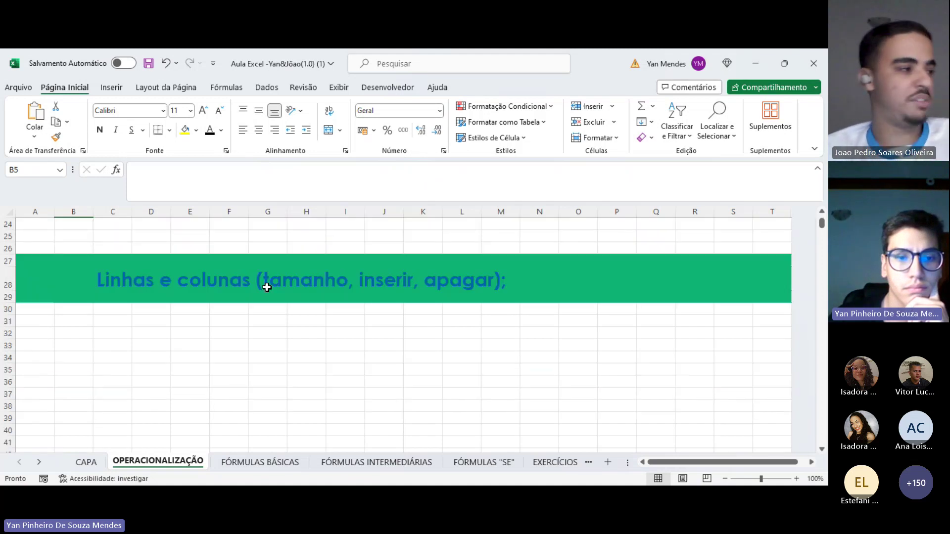
{"action": "scroll", "coordinate": [267, 287], "scroll_direction": "down", "scroll_amount": 1}
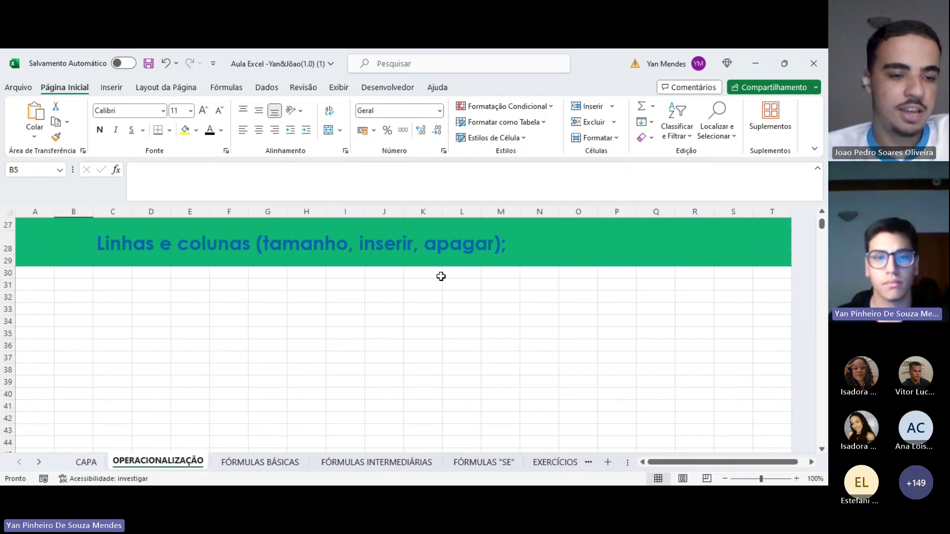
- Select cells E34, B31 and B32 beneath the banner
{"action": "left_click", "coordinate": [190, 321]}
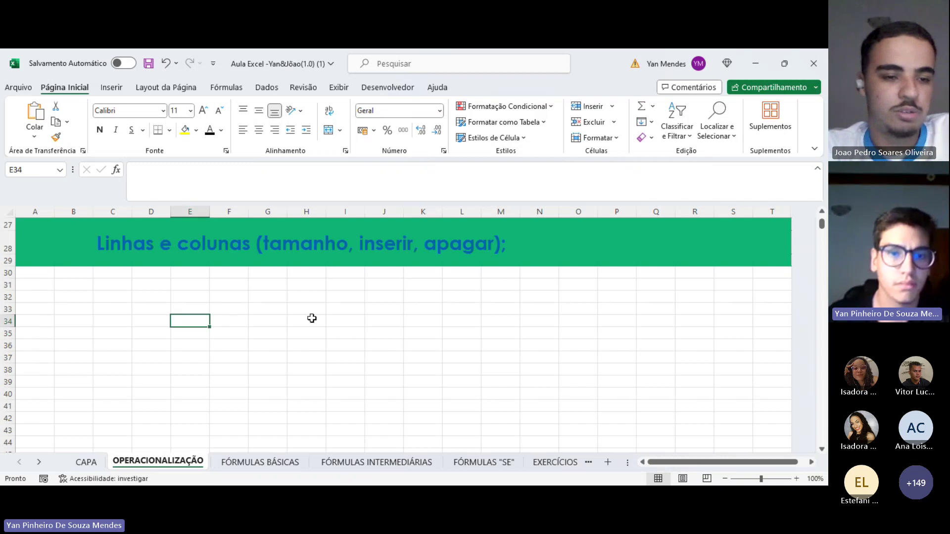
{"action": "left_click", "coordinate": [79, 290]}
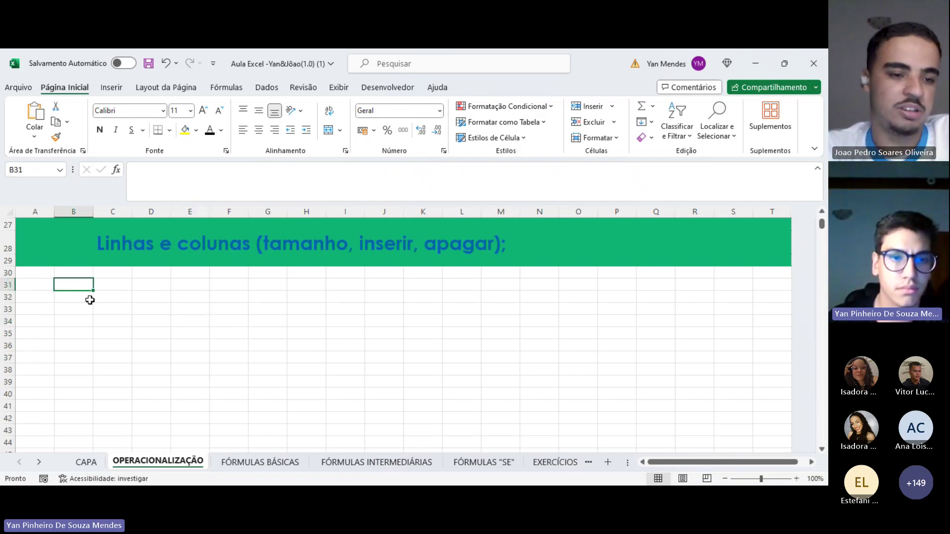
{"action": "left_click", "coordinate": [88, 300]}
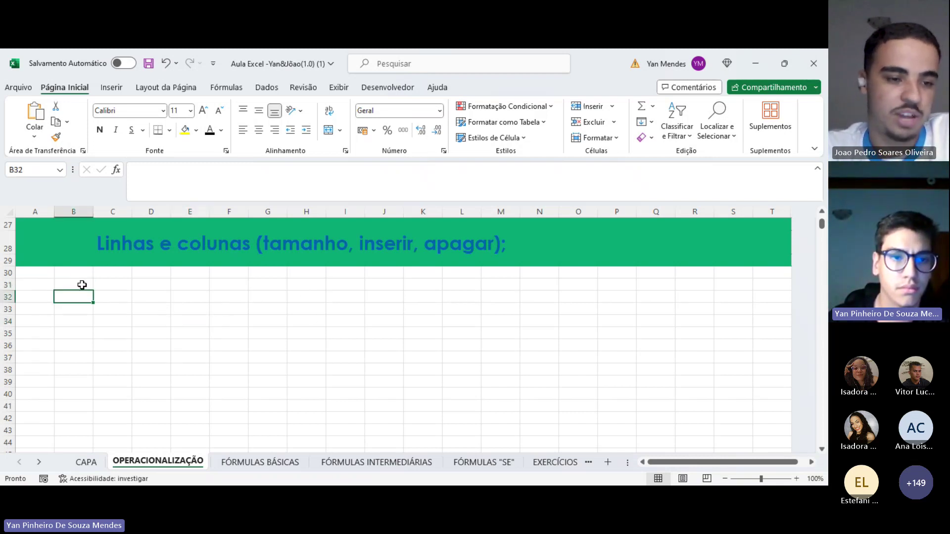
{"action": "left_click", "coordinate": [71, 208]}
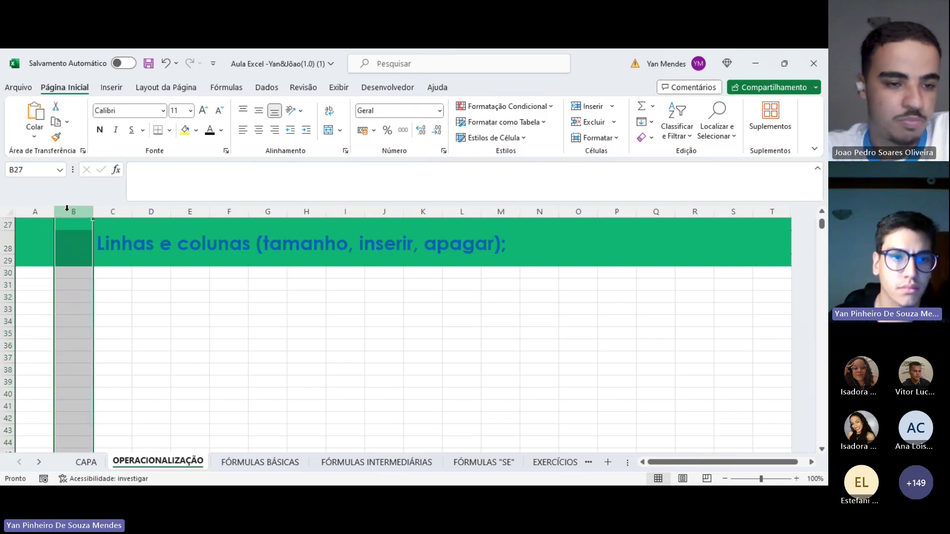
{"action": "left_click", "coordinate": [35, 211]}
{"action": "left_click", "coordinate": [74, 212]}
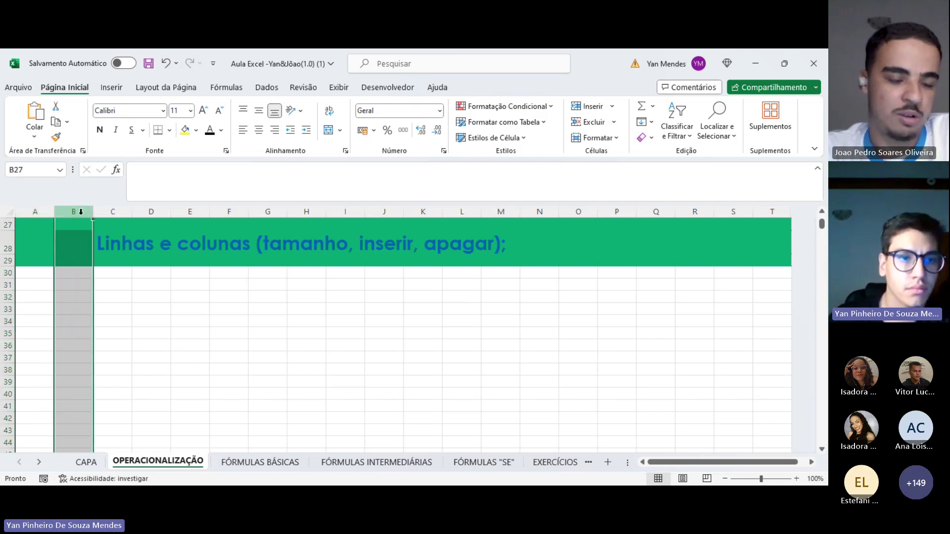
{"action": "left_click", "coordinate": [114, 211]}
{"action": "left_click", "coordinate": [150, 211]}
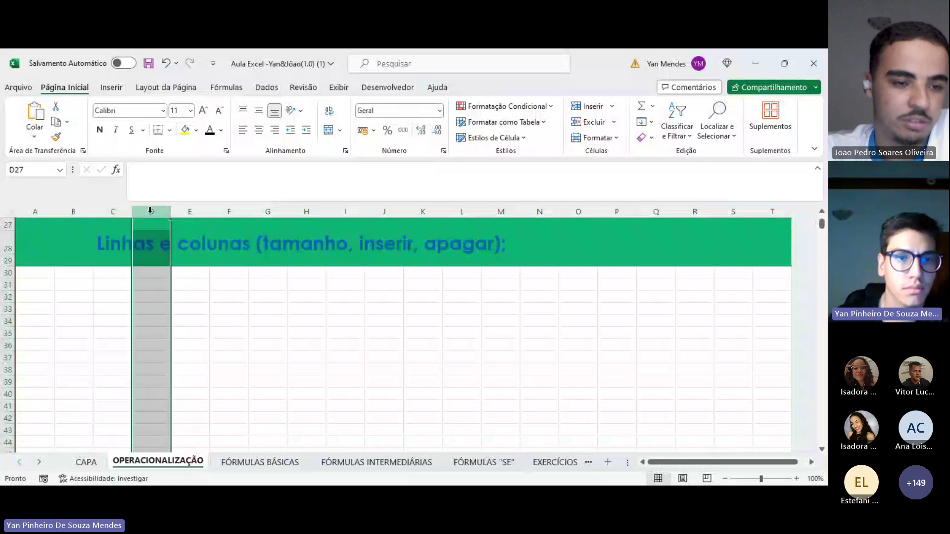
{"action": "left_click", "coordinate": [190, 211]}
{"action": "left_click", "coordinate": [229, 211]}
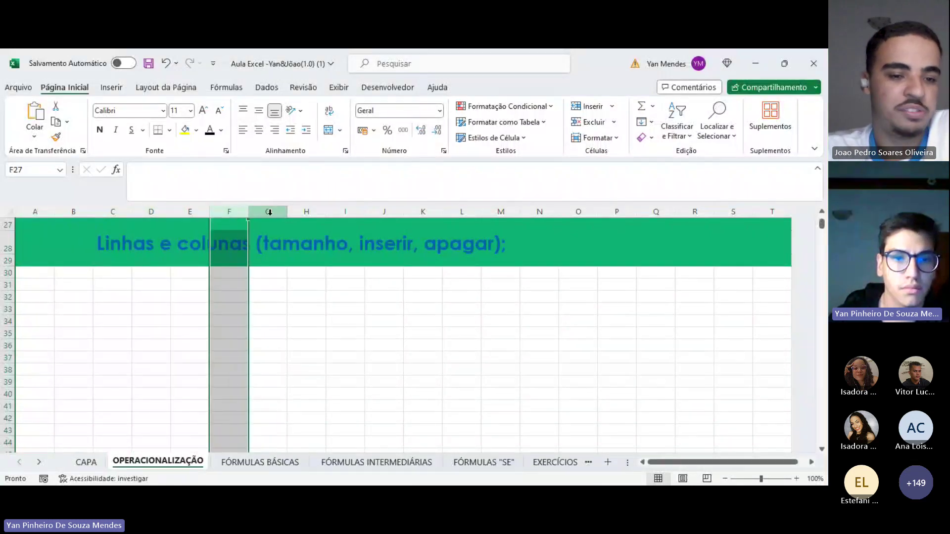
{"action": "left_click", "coordinate": [268, 212]}
{"action": "left_click", "coordinate": [307, 211]}
{"action": "left_click", "coordinate": [346, 211]}
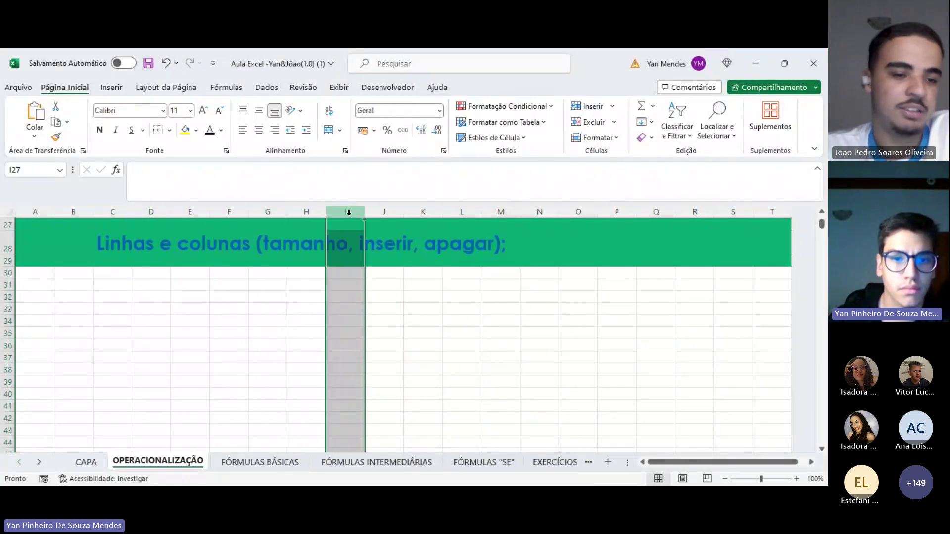
{"action": "left_click", "coordinate": [384, 212]}
{"action": "left_click", "coordinate": [426, 212]}
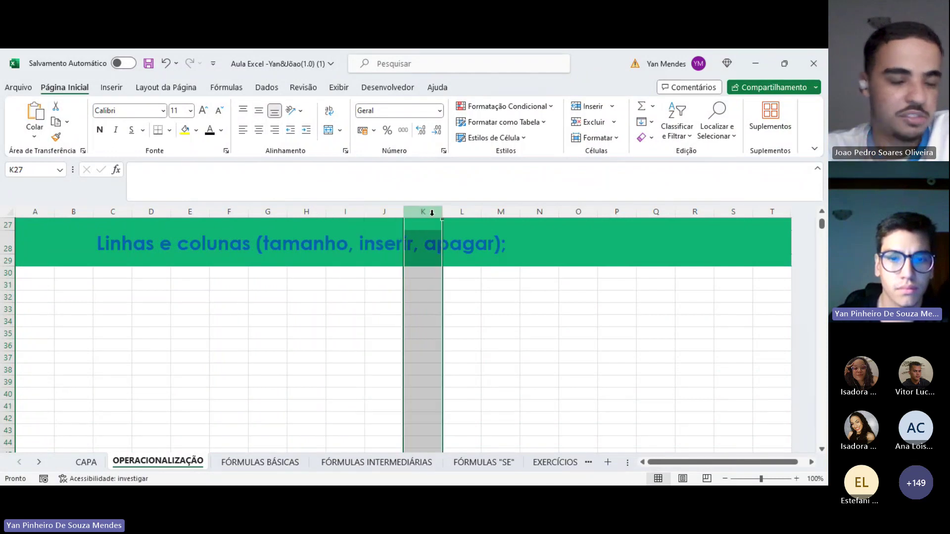
{"action": "left_click", "coordinate": [462, 211]}
{"action": "left_click", "coordinate": [501, 212]}
{"action": "left_click", "coordinate": [541, 213]}
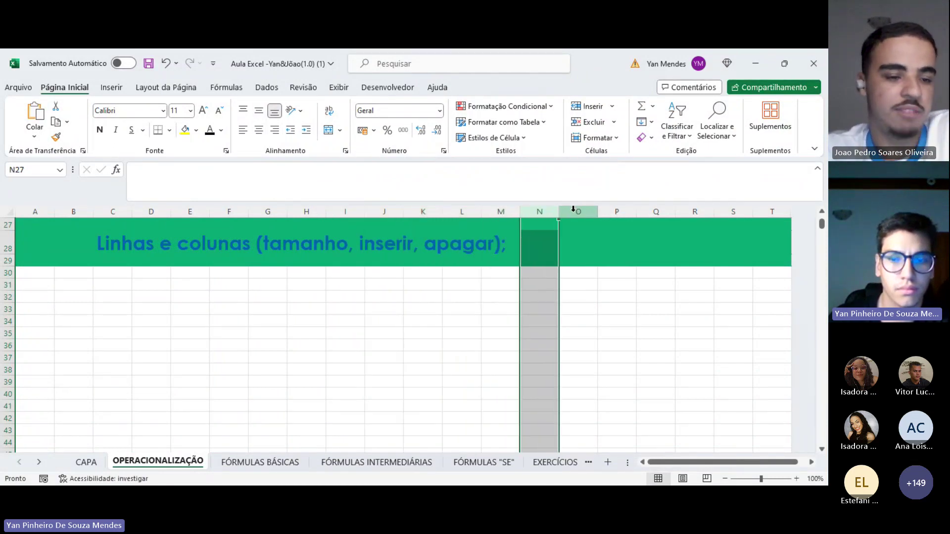
{"action": "left_click", "coordinate": [578, 212]}
{"action": "left_click", "coordinate": [616, 211]}
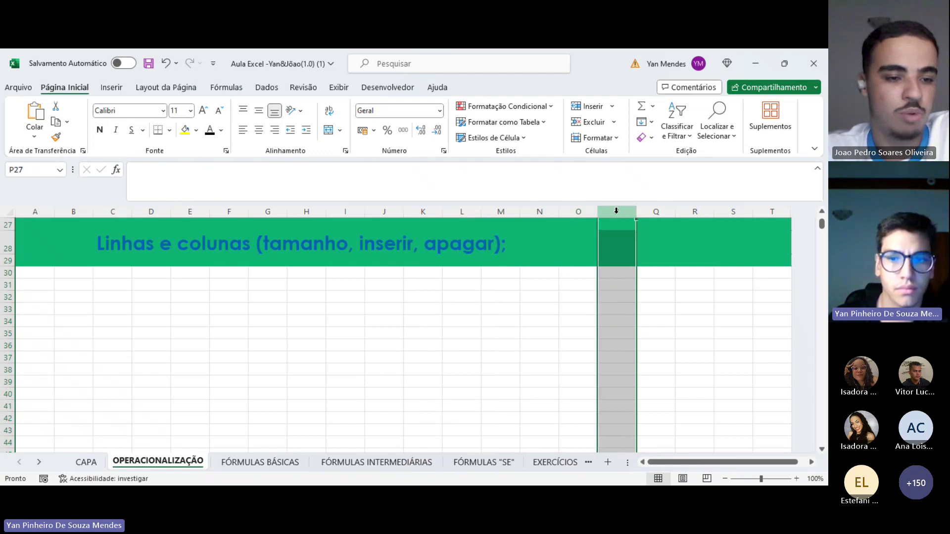
{"action": "left_click", "coordinate": [8, 272]}
{"action": "left_click", "coordinate": [7, 285]}
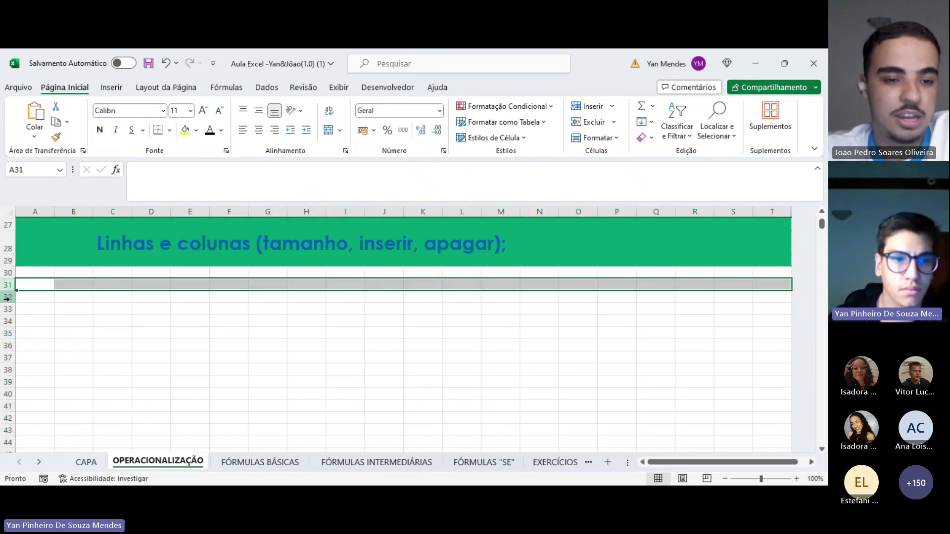
{"action": "left_click", "coordinate": [6, 299]}
{"action": "key", "text": "Down"}
{"action": "key", "text": "Down"}
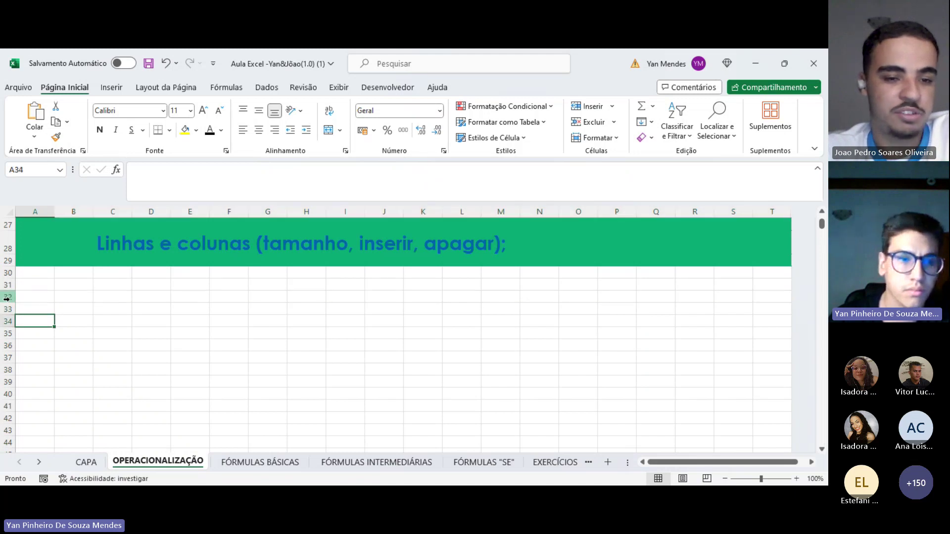
{"action": "left_click", "coordinate": [8, 321]}
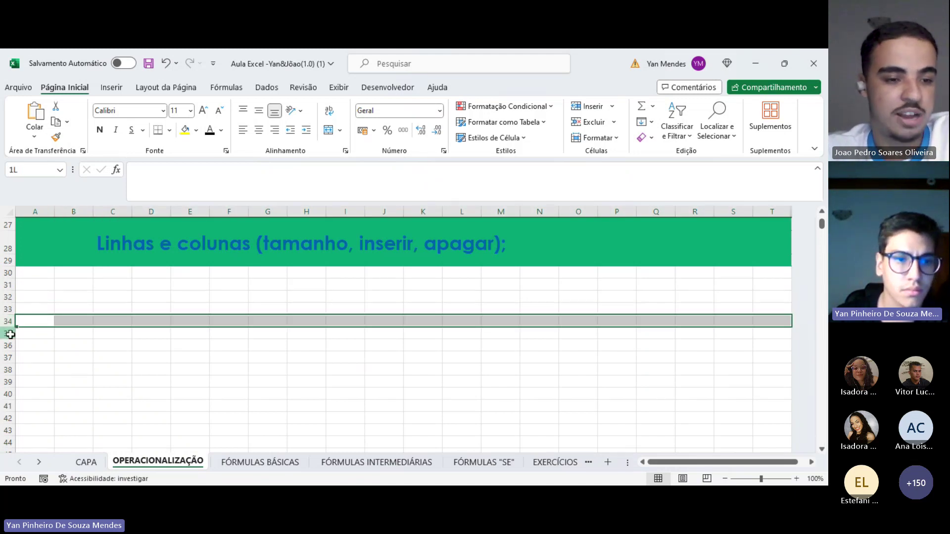
{"action": "left_click", "coordinate": [10, 335]}
{"action": "left_click", "coordinate": [8, 345]}
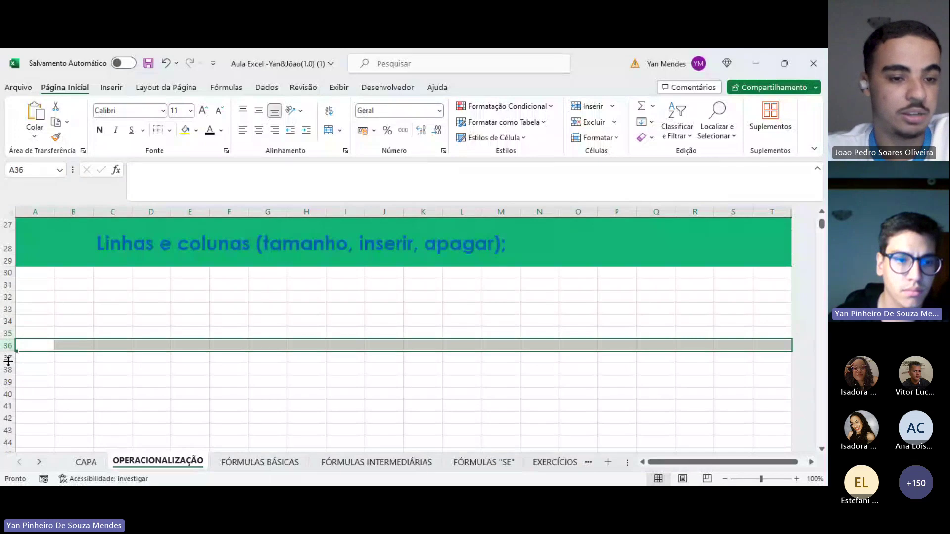
{"action": "left_click", "coordinate": [9, 359]}
{"action": "left_click", "coordinate": [9, 371]}
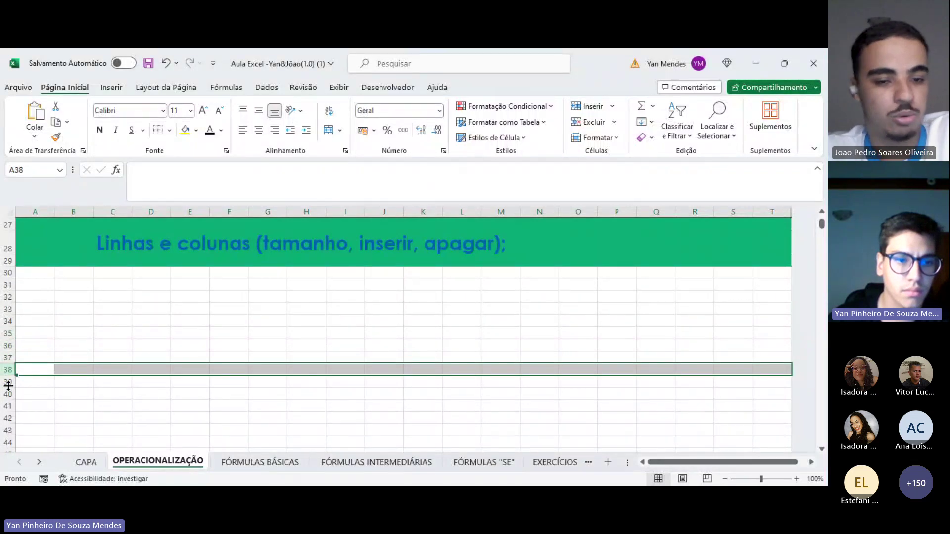
{"action": "left_click", "coordinate": [8, 382]}
{"action": "left_click", "coordinate": [8, 394]}
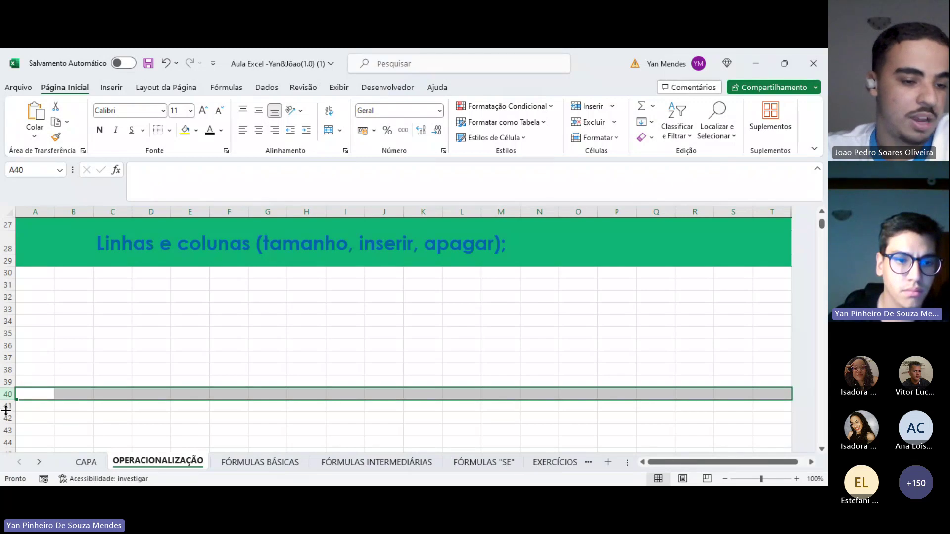
{"action": "left_click", "coordinate": [5, 406]}
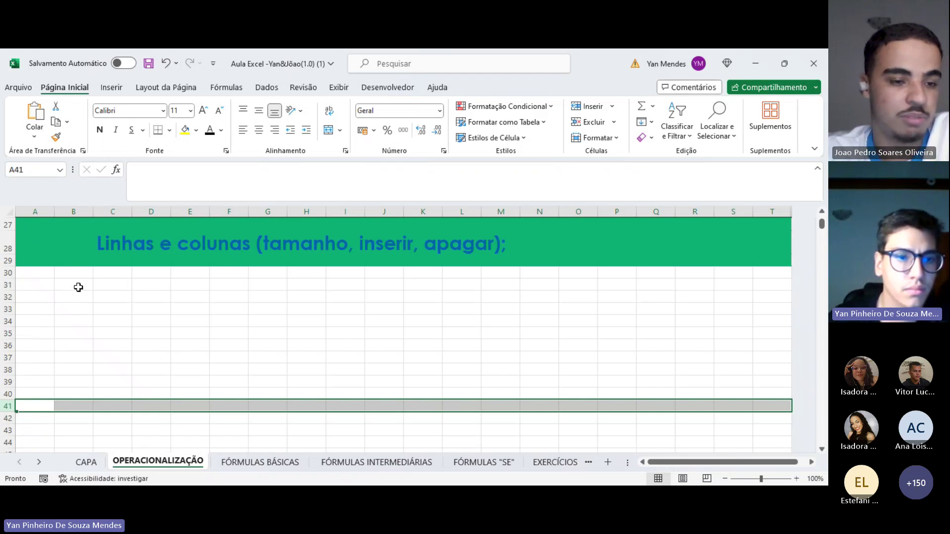
{"action": "left_click", "coordinate": [67, 286]}
{"action": "left_click", "coordinate": [8, 284]}
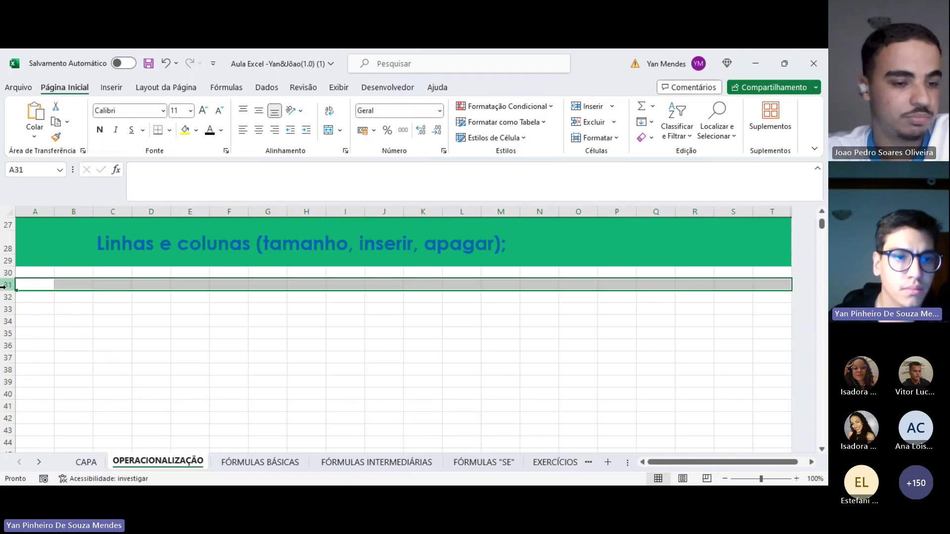
{"action": "left_click", "coordinate": [86, 284]}
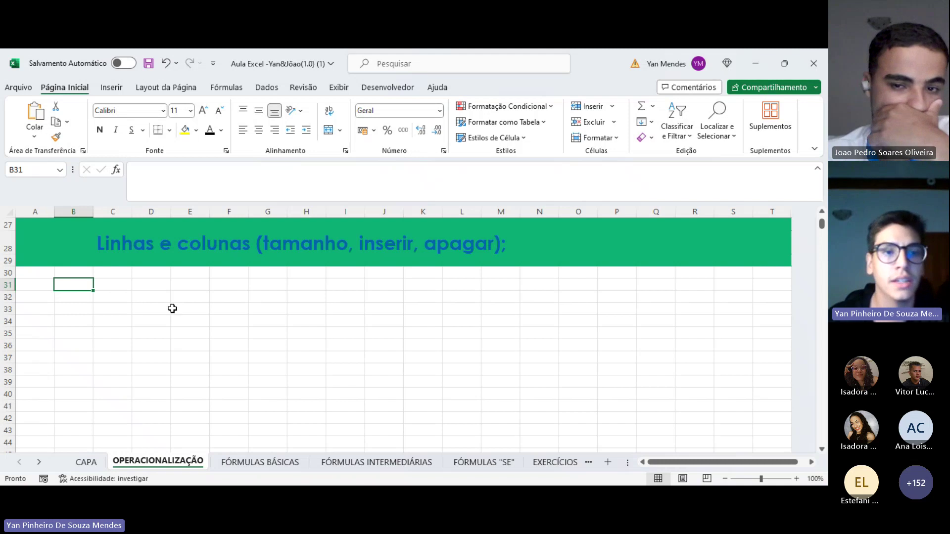
- Enter a long run of 'a' into B31, fill it yellow, then select column B
{"action": "type", "text": "a"}
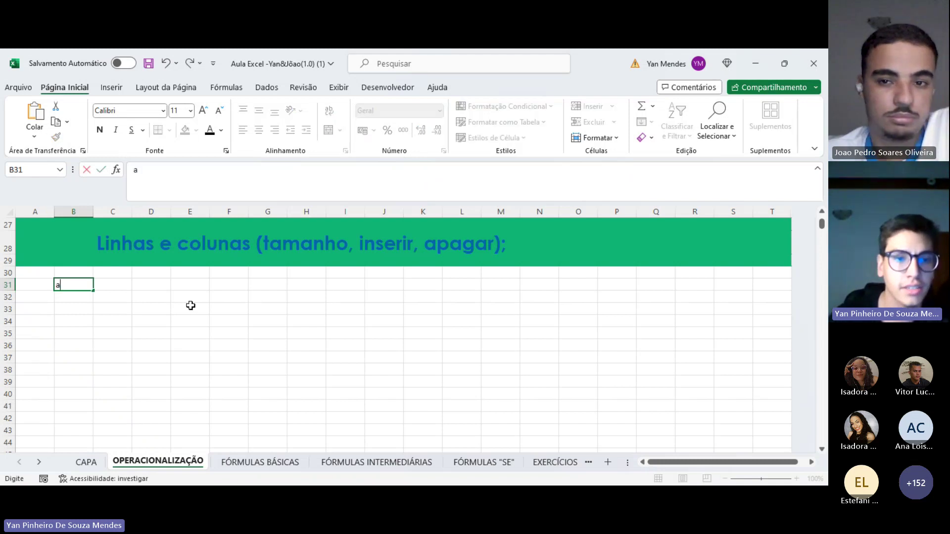
{"action": "type", "text": "aaaaaaaaaaaaaaaaaaaaaaaaaaaaaaaaaaa"}
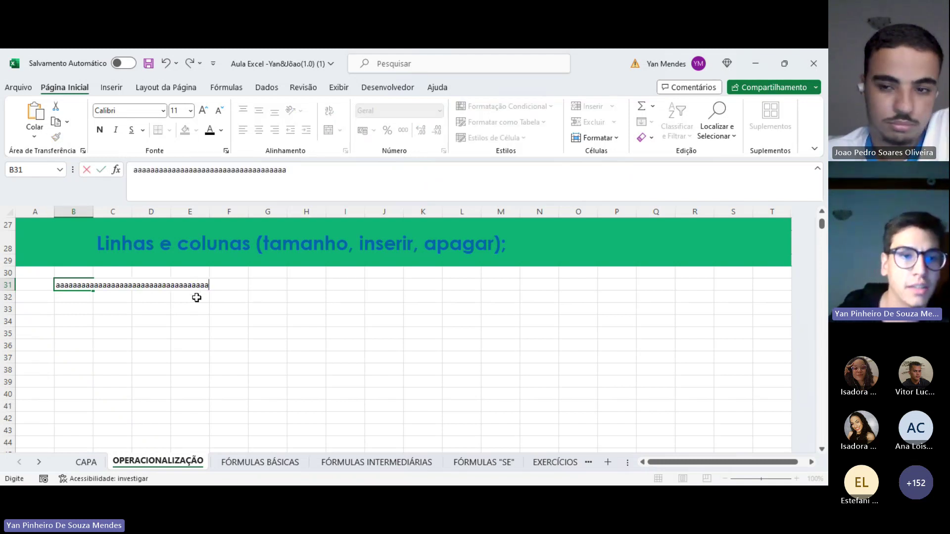
{"action": "key", "text": "ctrl+Return"}
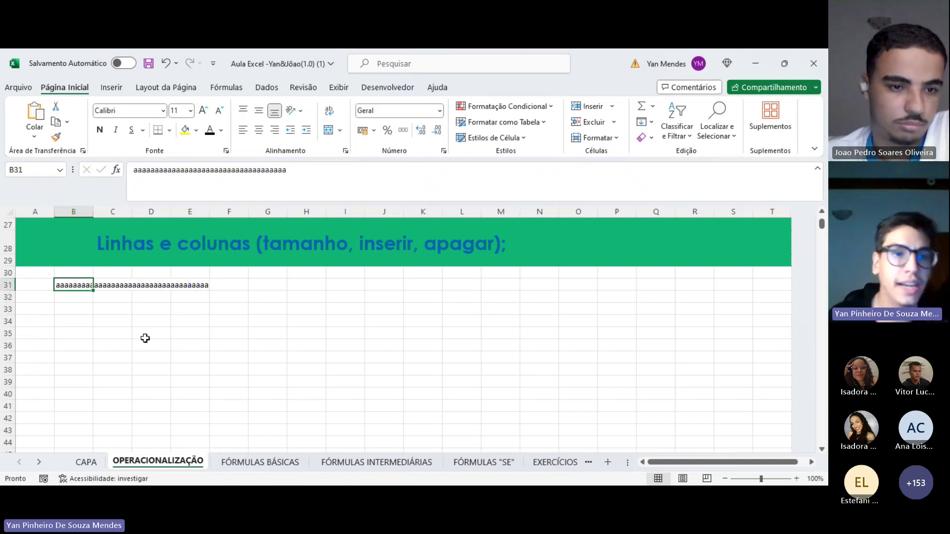
{"action": "left_click", "coordinate": [155, 319]}
{"action": "left_click", "coordinate": [85, 288]}
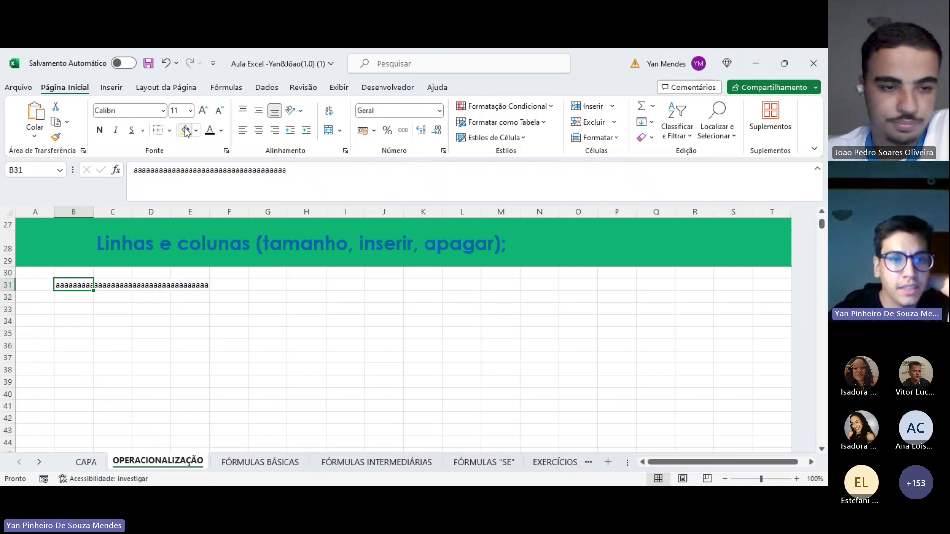
{"action": "left_click", "coordinate": [185, 130]}
{"action": "left_click", "coordinate": [150, 366]}
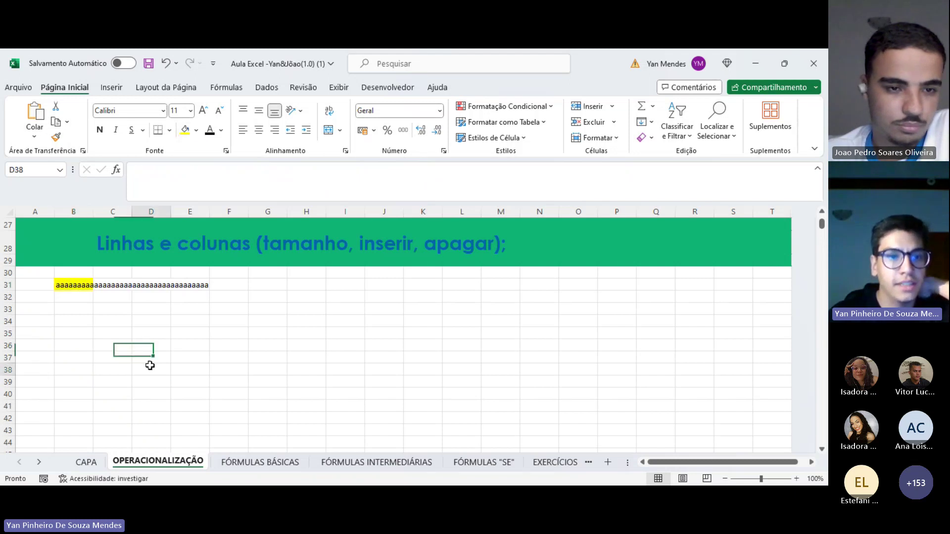
{"action": "left_click", "coordinate": [78, 286]}
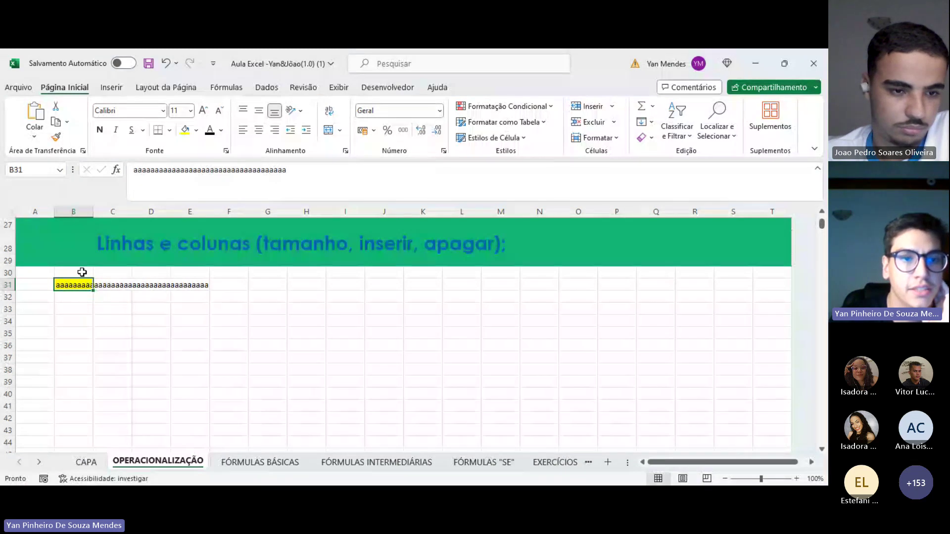
{"action": "left_click", "coordinate": [77, 210]}
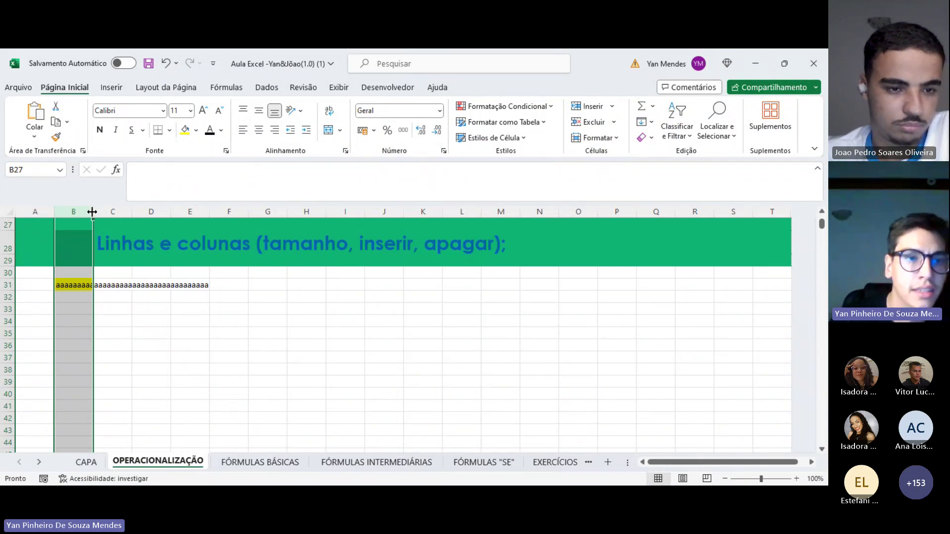
- Drag column B out to about 36,14, narrow it back, then AutoFit it to B31's text
{"action": "left_click_drag", "start_coordinate": [92, 211], "coordinate": [210, 218]}
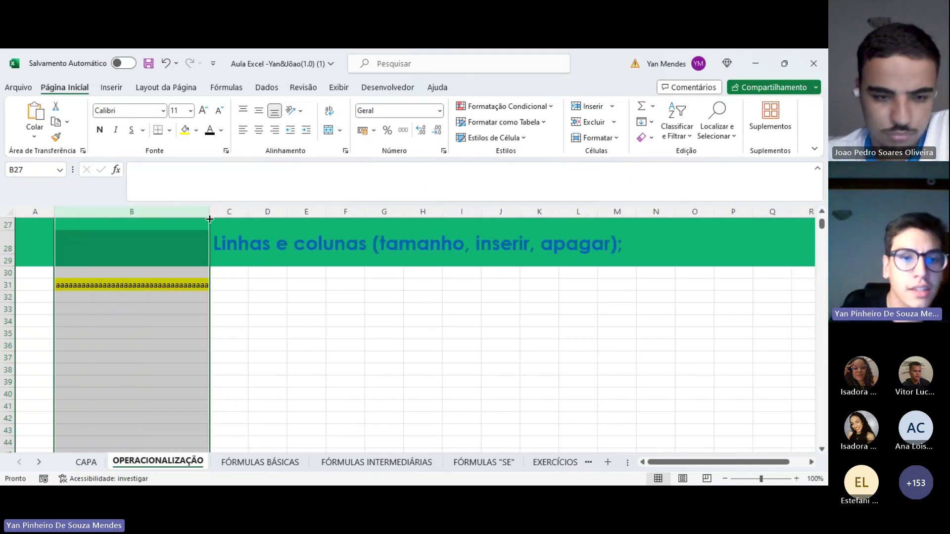
{"action": "left_click", "coordinate": [267, 332]}
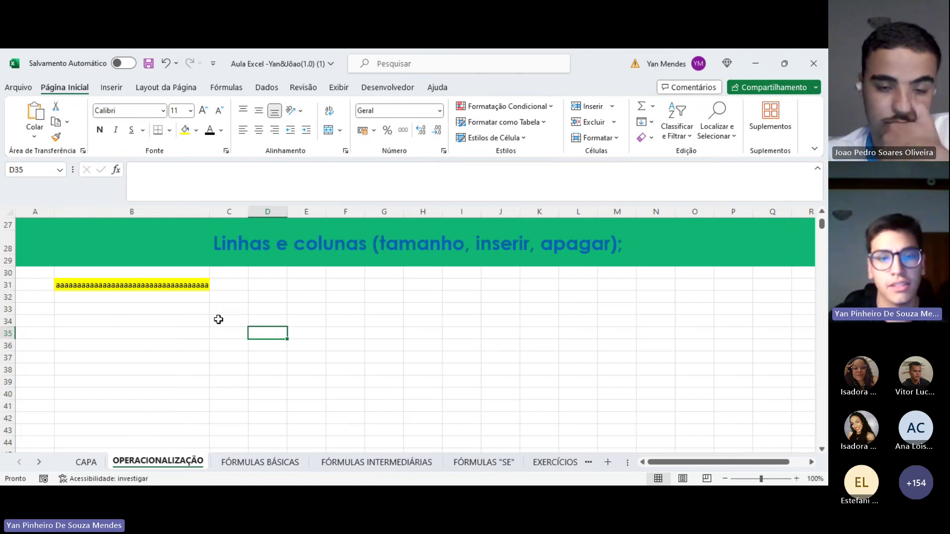
{"action": "left_click", "coordinate": [204, 285]}
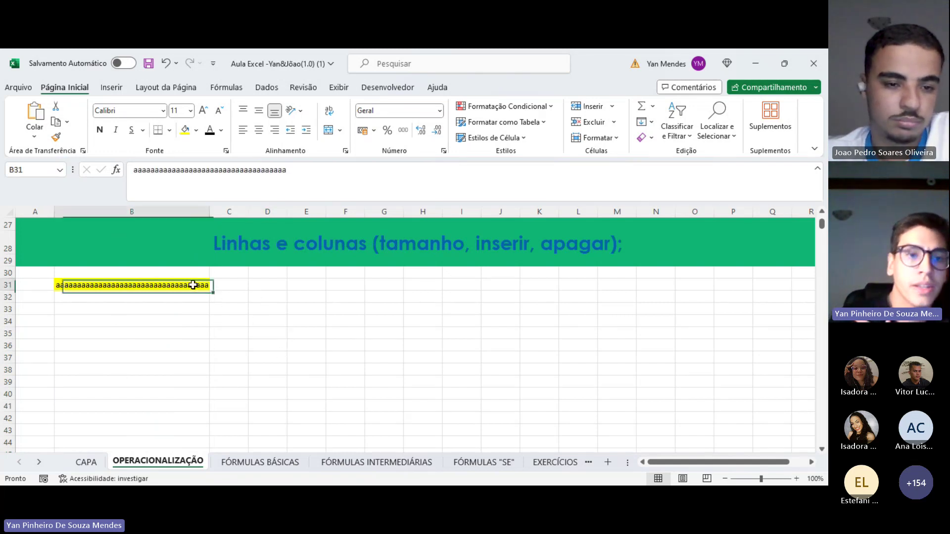
{"action": "left_click_drag", "start_coordinate": [210, 212], "coordinate": [96, 211]}
{"action": "left_click", "coordinate": [82, 209]}
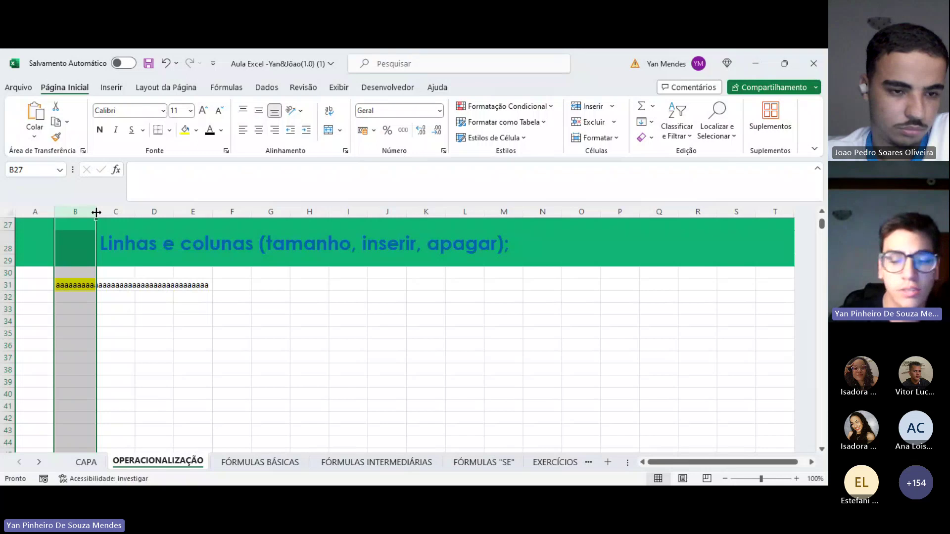
{"action": "double_click", "coordinate": [96, 211]}
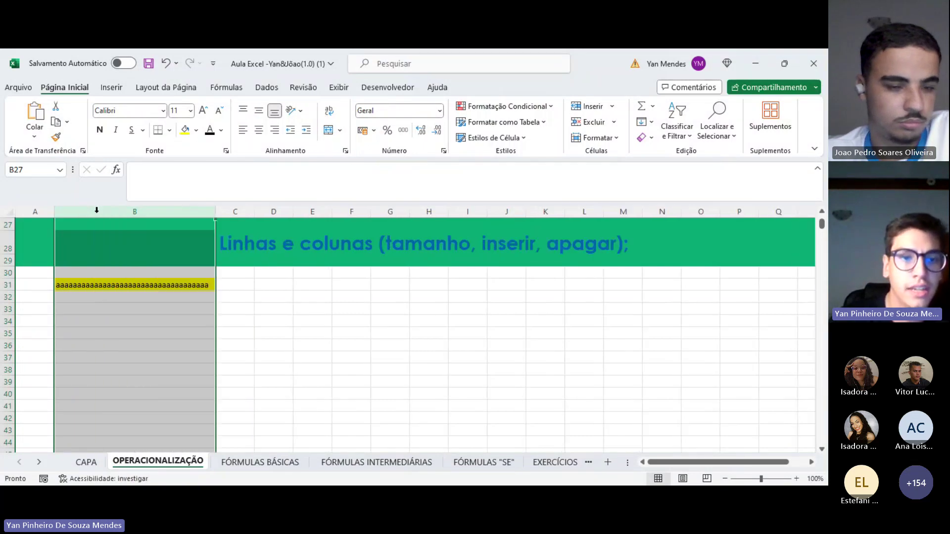
{"action": "left_click", "coordinate": [316, 352]}
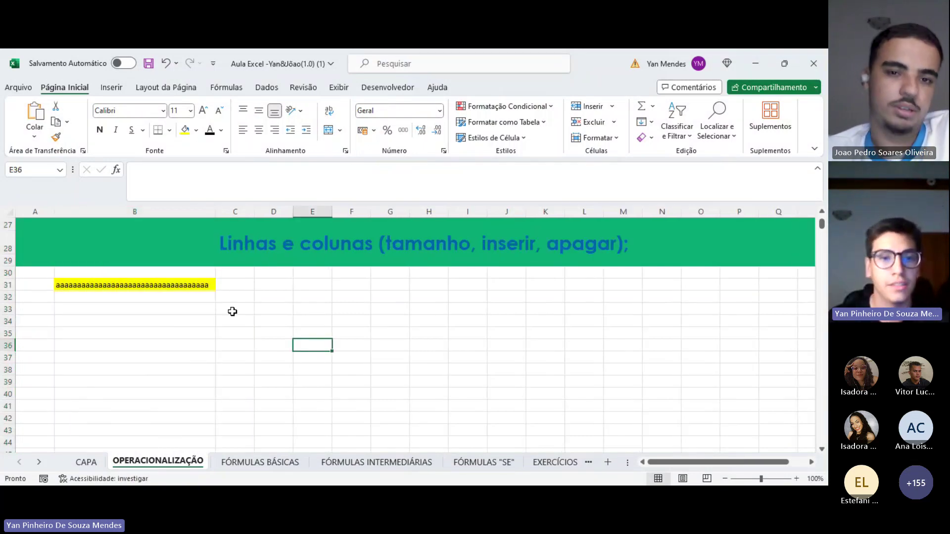
- Stretch row 31 much taller, then shrink it back to roughly single-line height
{"action": "left_click", "coordinate": [9, 290]}
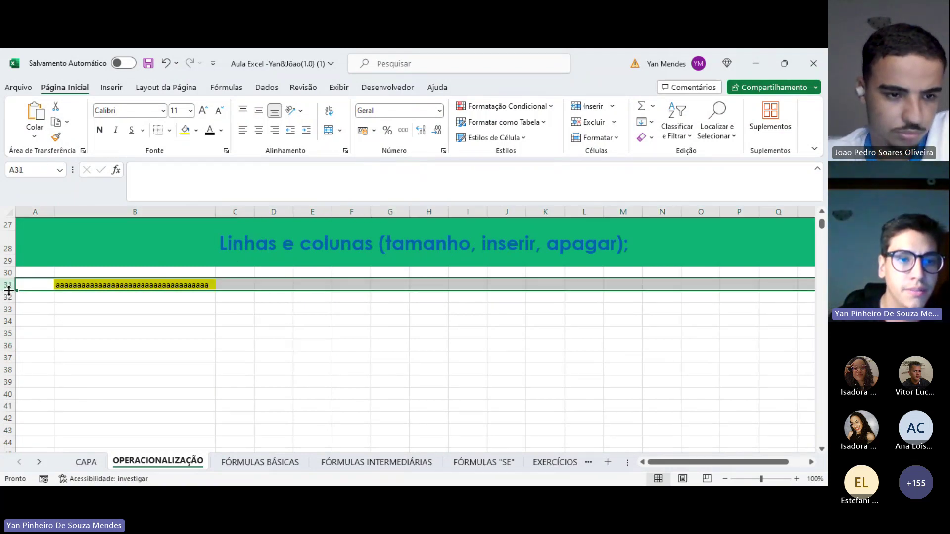
{"action": "left_click_drag", "start_coordinate": [8, 290], "coordinate": [10, 330]}
{"action": "left_click", "coordinate": [390, 307]}
{"action": "left_click", "coordinate": [160, 301]}
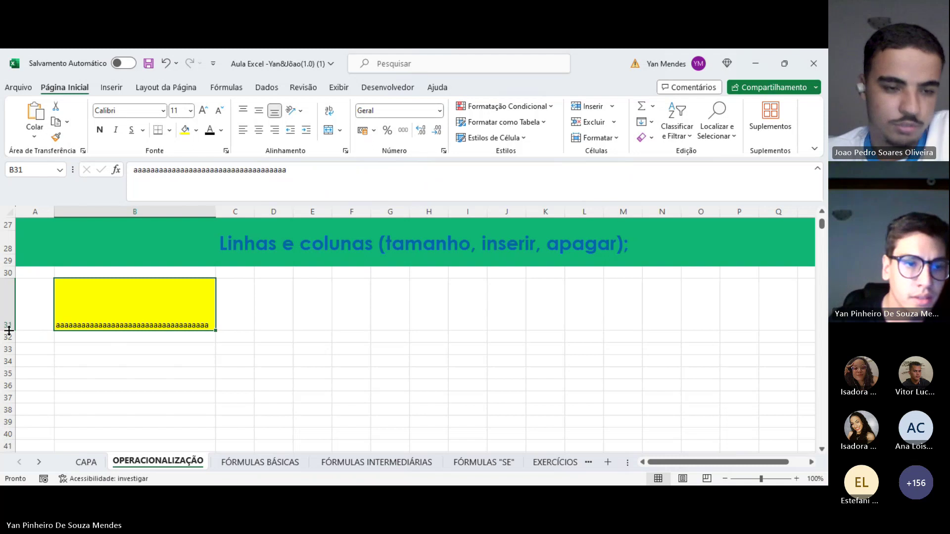
{"action": "left_click_drag", "start_coordinate": [9, 330], "coordinate": [8, 293]}
{"action": "left_click", "coordinate": [118, 300]}
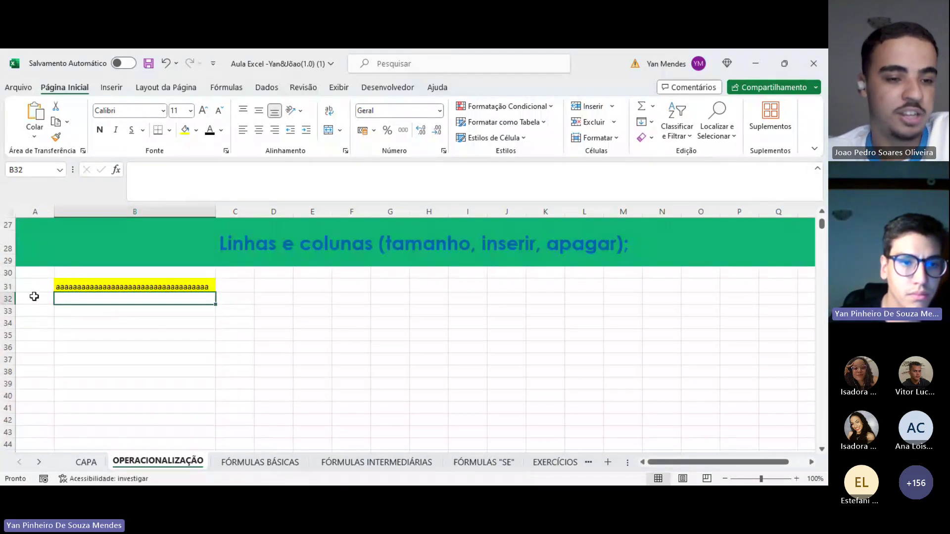
{"action": "left_click", "coordinate": [6, 285]}
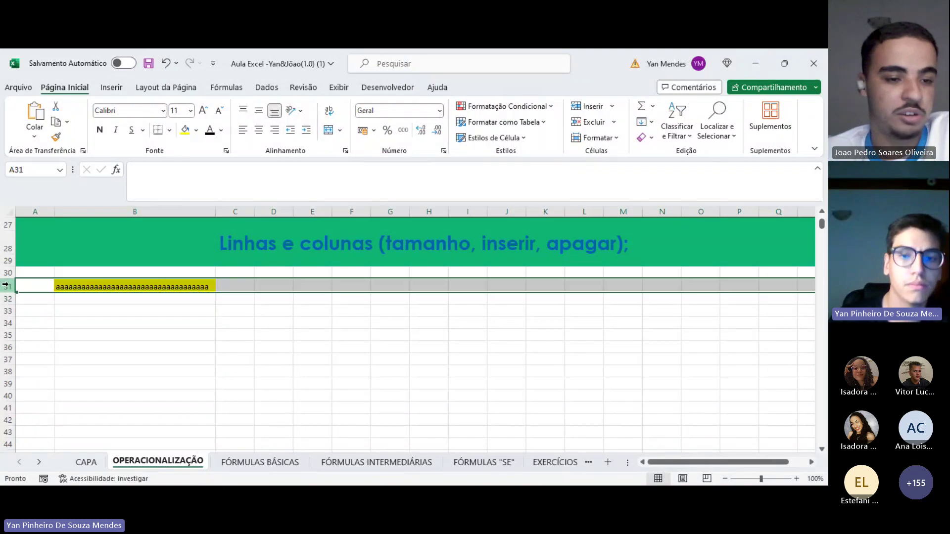
- Insert three blank rows above row 31, pushing the yellow text down to row 34
{"action": "left_click", "coordinate": [326, 372]}
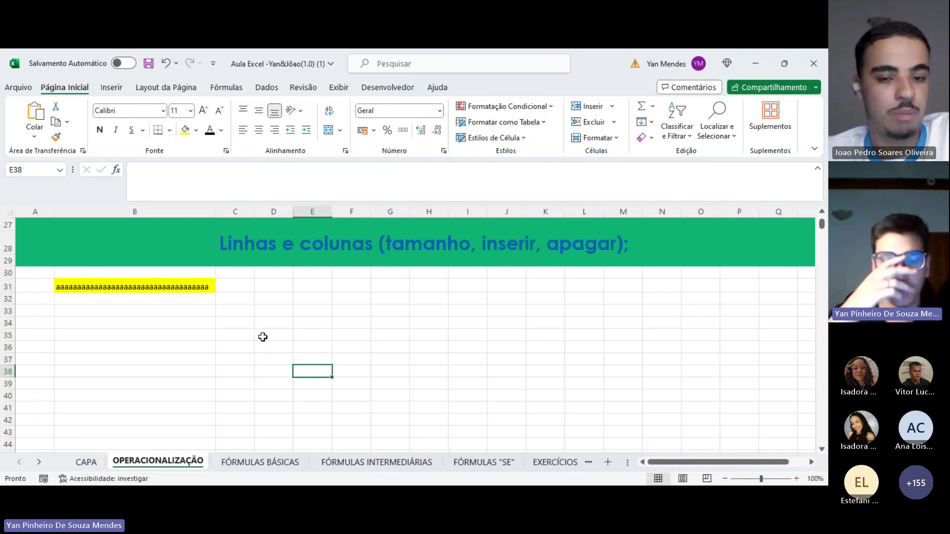
{"action": "left_click", "coordinate": [6, 299]}
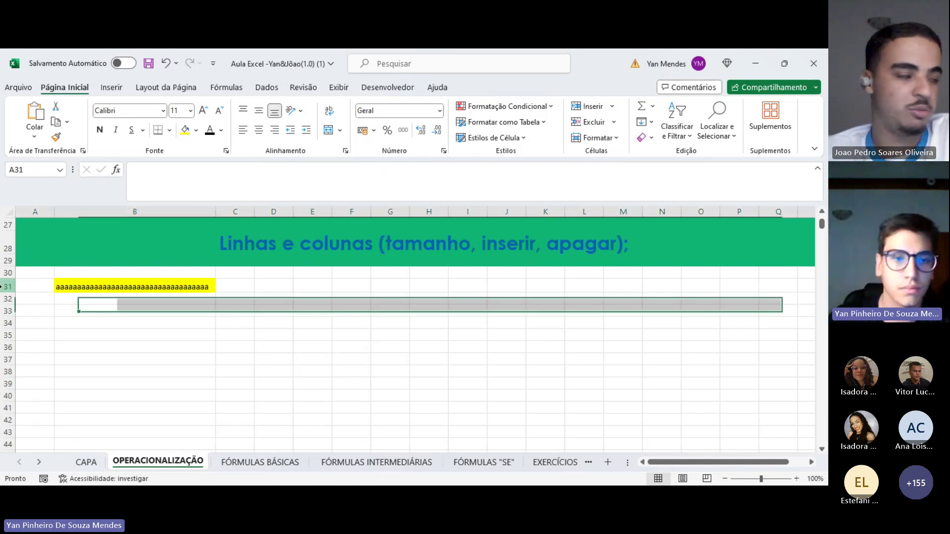
{"action": "right_click", "coordinate": [7, 288]}
{"action": "key", "text": "Escape"}
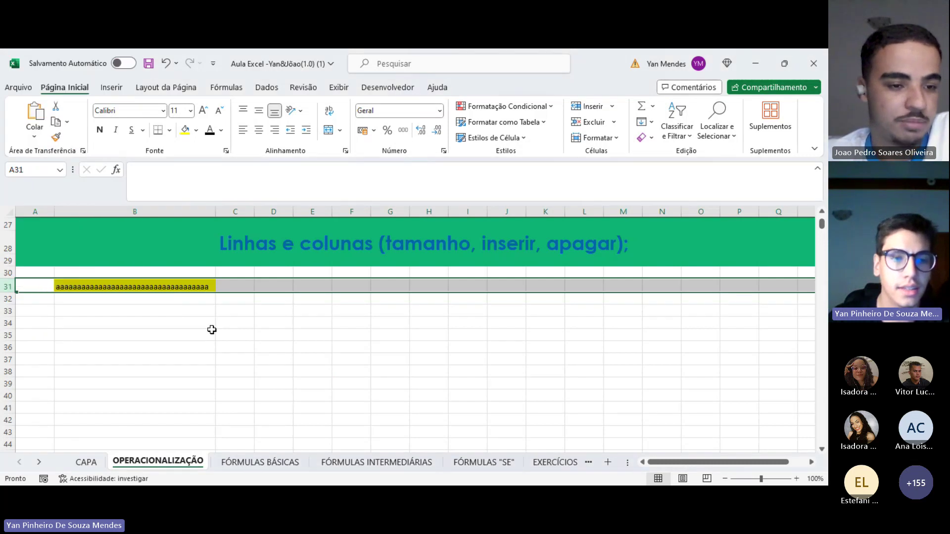
{"action": "left_click", "coordinate": [212, 330]}
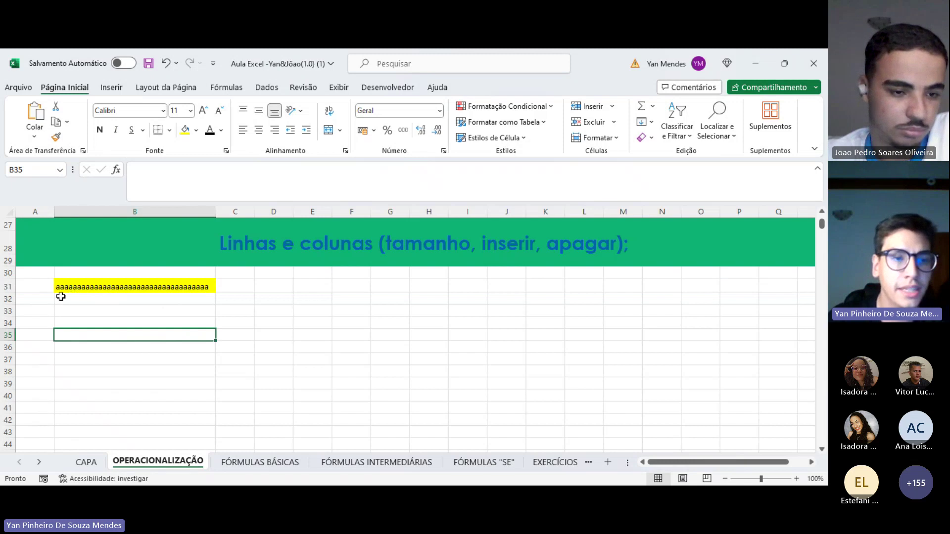
{"action": "left_click", "coordinate": [6, 286]}
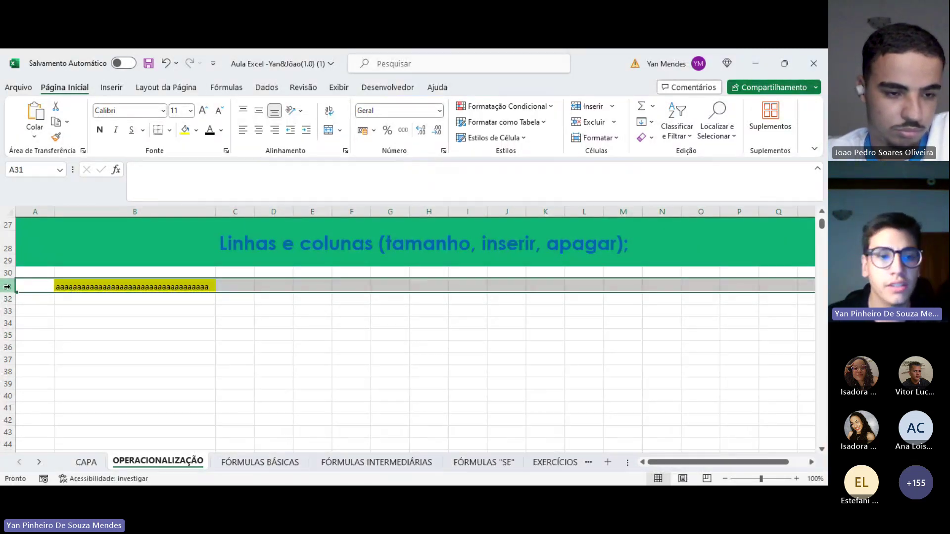
{"action": "right_click", "coordinate": [7, 287]}
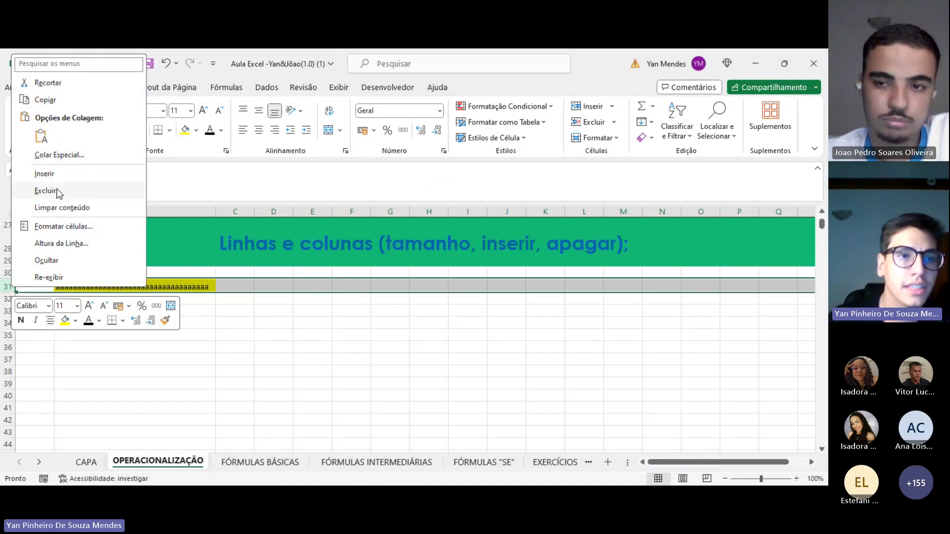
{"action": "left_click", "coordinate": [87, 179]}
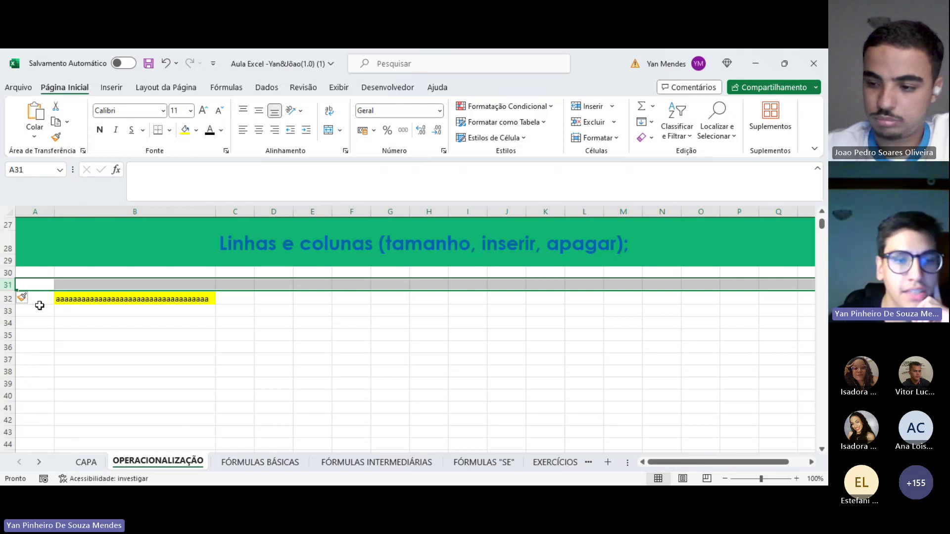
{"action": "right_click", "coordinate": [4, 284]}
{"action": "left_click", "coordinate": [45, 169]}
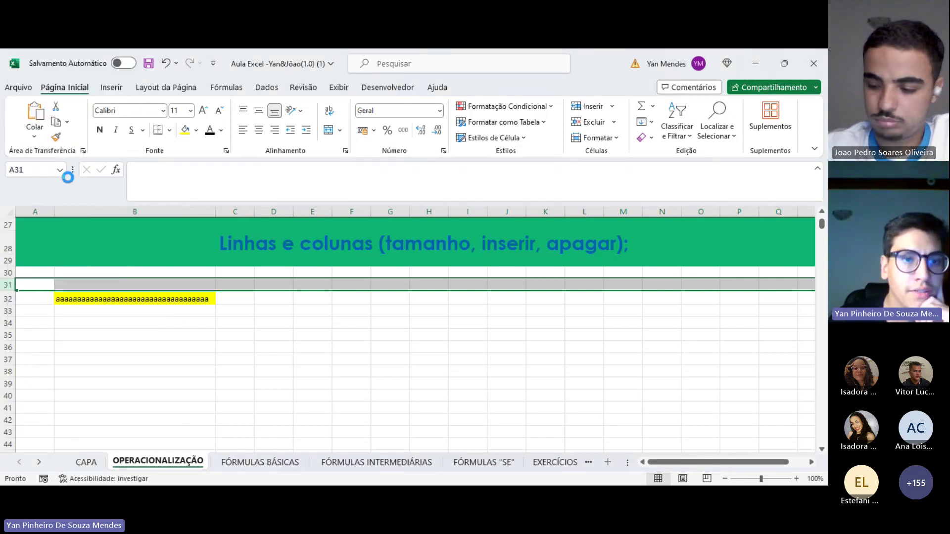
{"action": "right_click", "coordinate": [7, 284]}
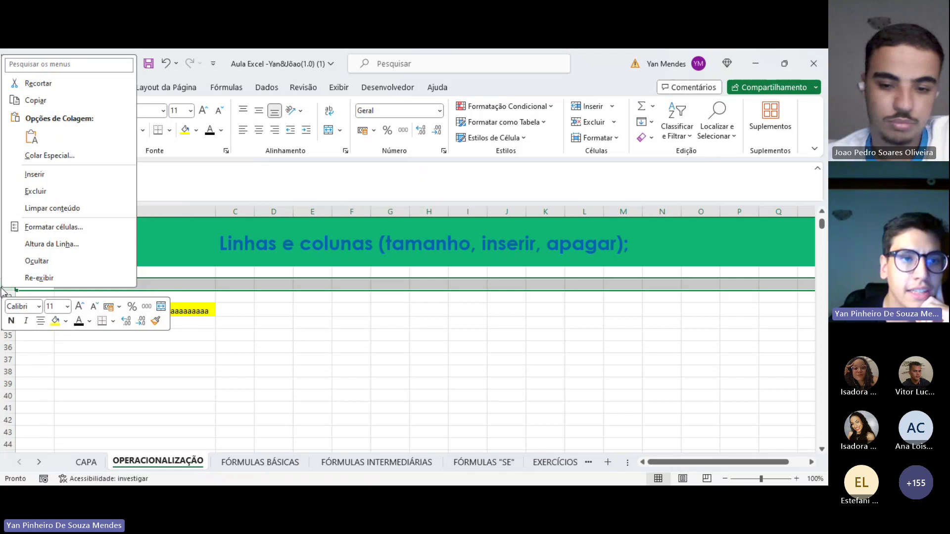
{"action": "left_click", "coordinate": [42, 184]}
{"action": "left_click", "coordinate": [312, 322]}
- Insert two rows at row 35 below the text, which take on its yellow fill
{"action": "scroll", "coordinate": [132, 321], "scroll_direction": "down", "scroll_amount": 2}
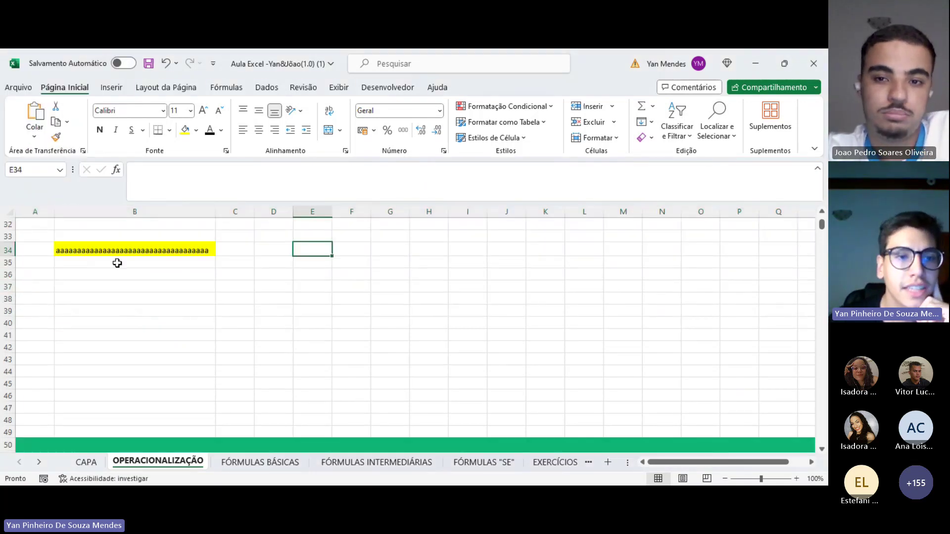
{"action": "left_click", "coordinate": [110, 248]}
{"action": "left_click", "coordinate": [7, 263]}
{"action": "right_click", "coordinate": [7, 262]}
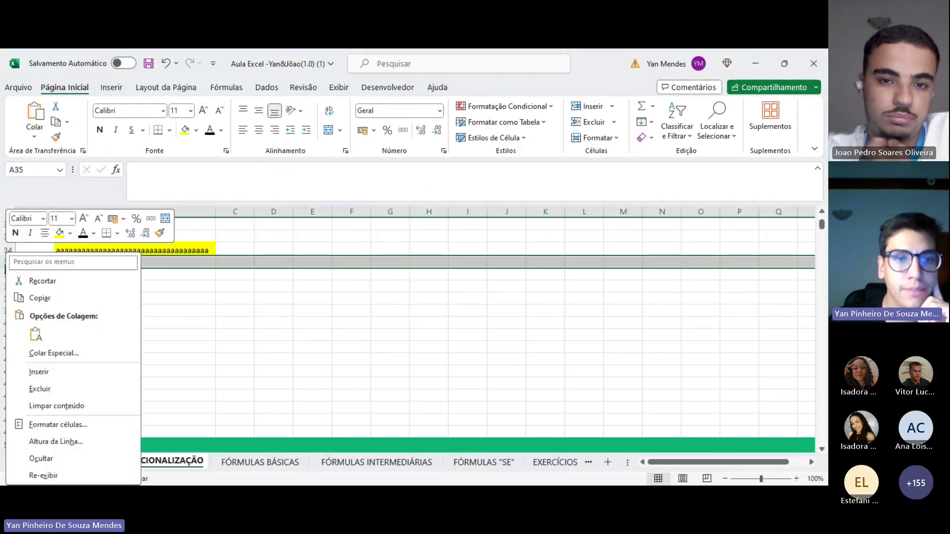
{"action": "key", "text": "Escape"}
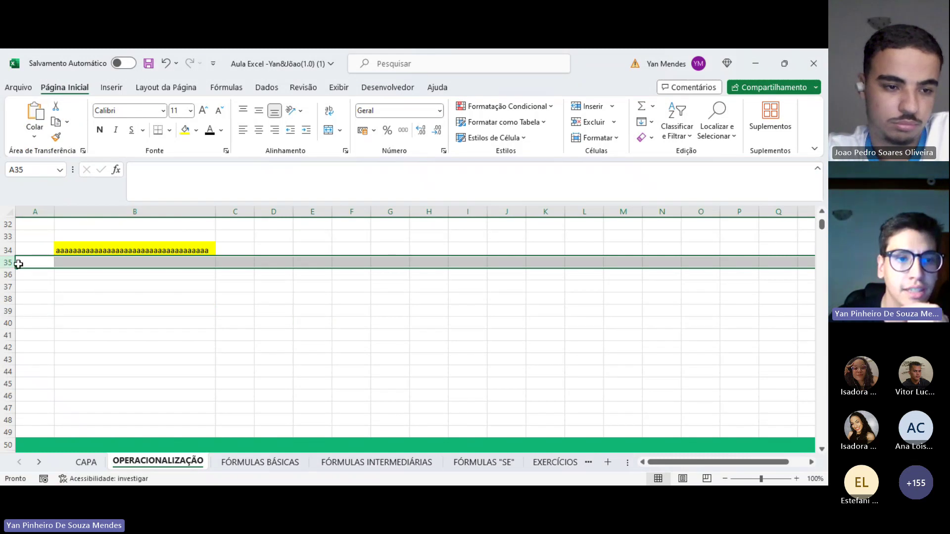
{"action": "right_click", "coordinate": [6, 264]}
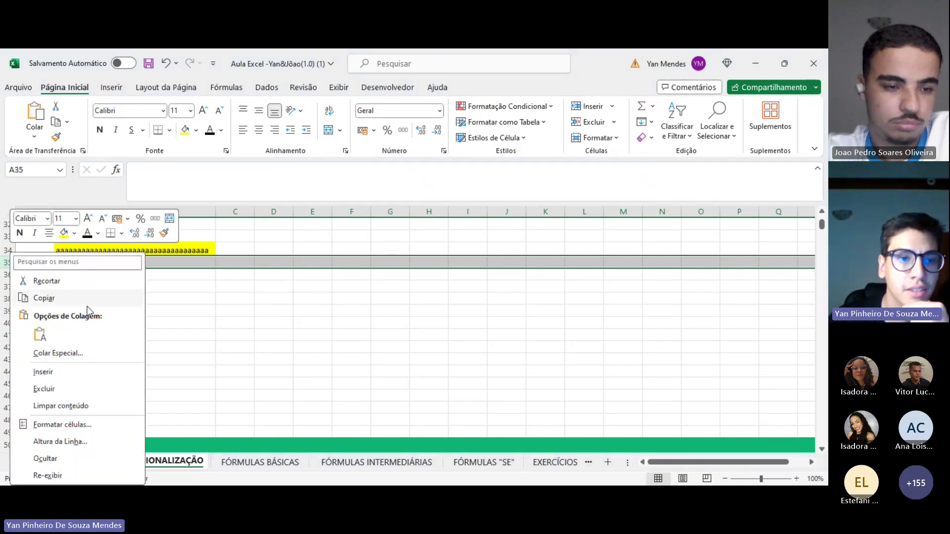
{"action": "left_click", "coordinate": [79, 372]}
{"action": "right_click", "coordinate": [4, 264]}
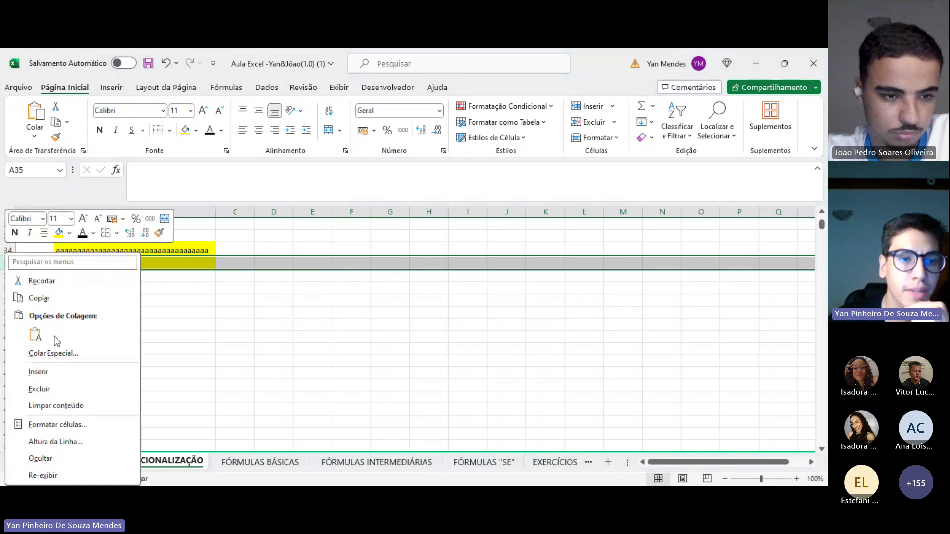
{"action": "left_click", "coordinate": [54, 372]}
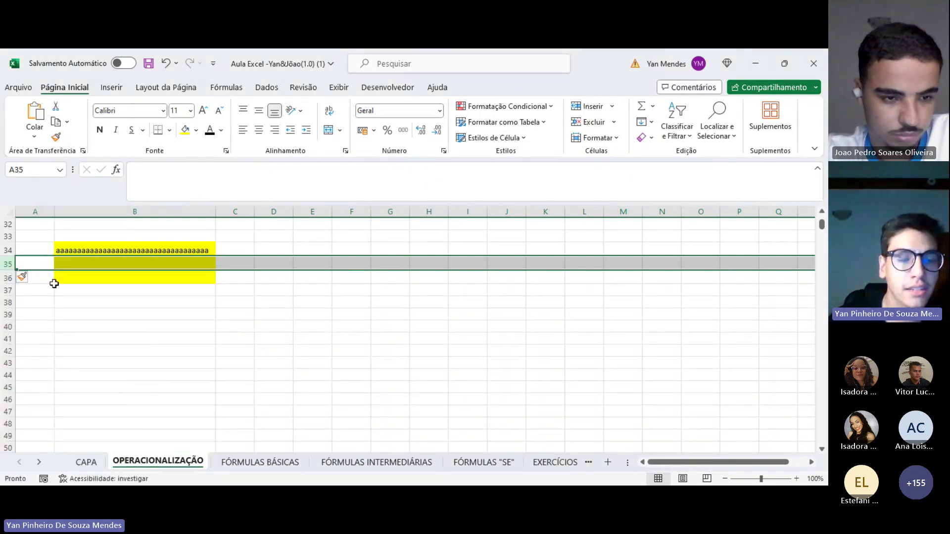
{"action": "left_click", "coordinate": [154, 312]}
{"action": "scroll", "coordinate": [128, 310], "scroll_direction": "up", "scroll_amount": 2}
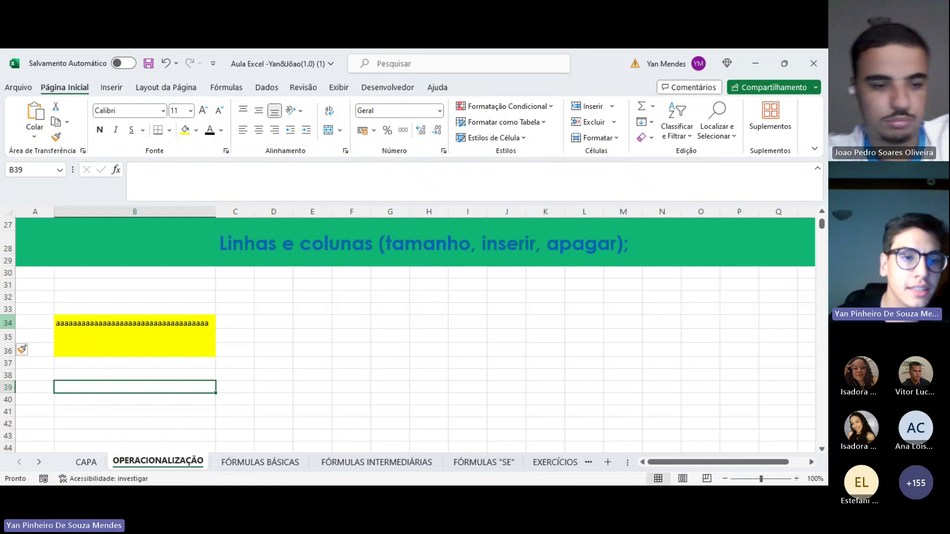
- Select rows 34 to 36 holding the yellow text and delete them with Excluir
{"action": "left_click_drag", "start_coordinate": [7, 323], "coordinate": [10, 375]}
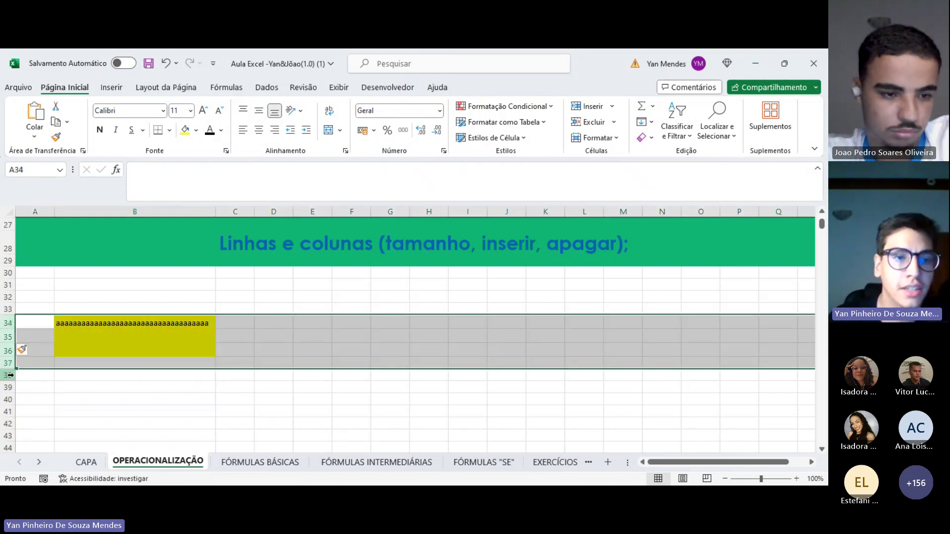
{"action": "left_click", "coordinate": [135, 285]}
{"action": "left_click", "coordinate": [4, 322]}
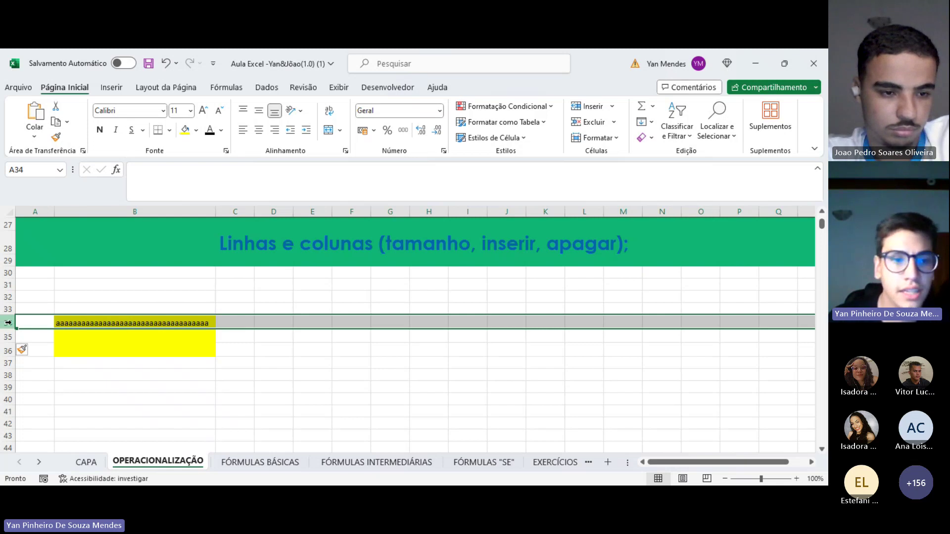
{"action": "left_click_drag", "start_coordinate": [11, 323], "coordinate": [2, 335]}
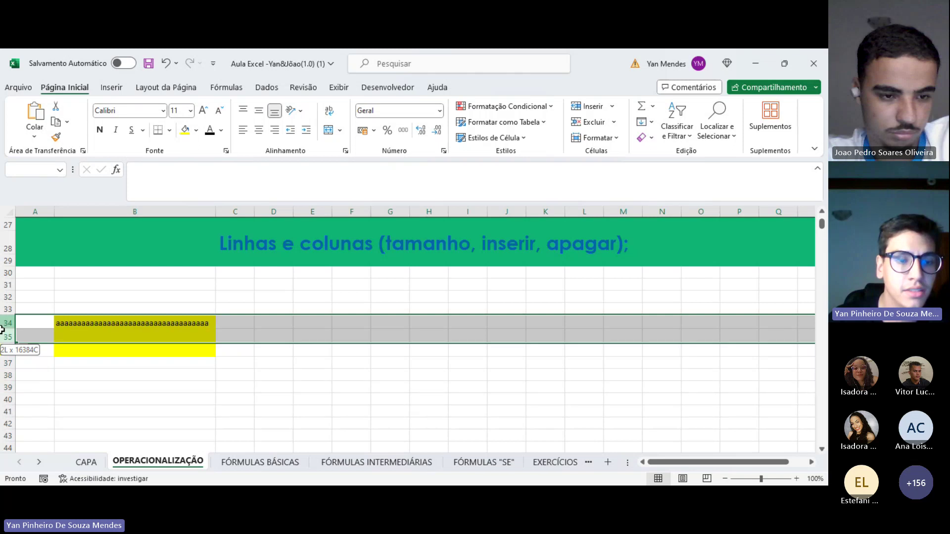
{"action": "mouse_move", "coordinate": [2, 335]}
{"action": "left_mouse_down"}
{"action": "mouse_move", "coordinate": [3, 357]}
{"action": "mouse_move", "coordinate": [3, 337]}
{"action": "left_mouse_up"}
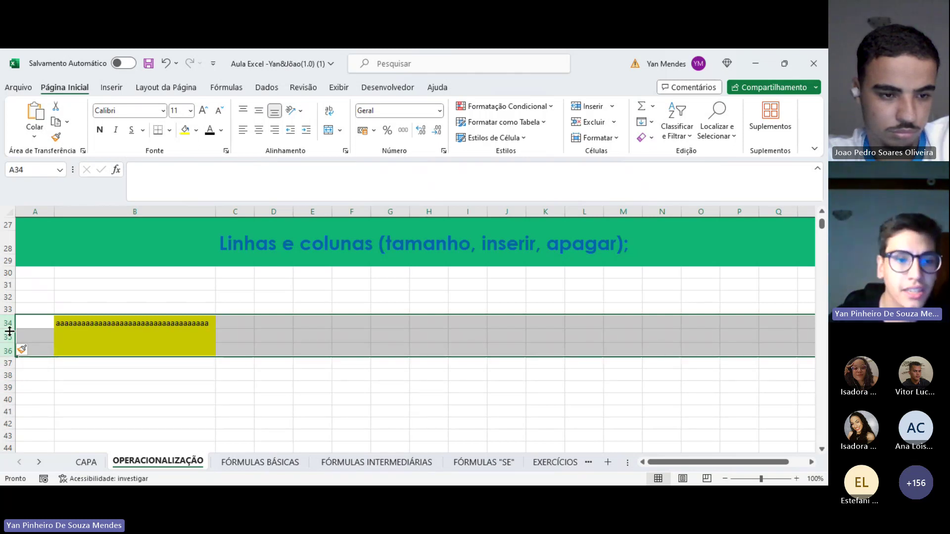
{"action": "right_click", "coordinate": [4, 337]}
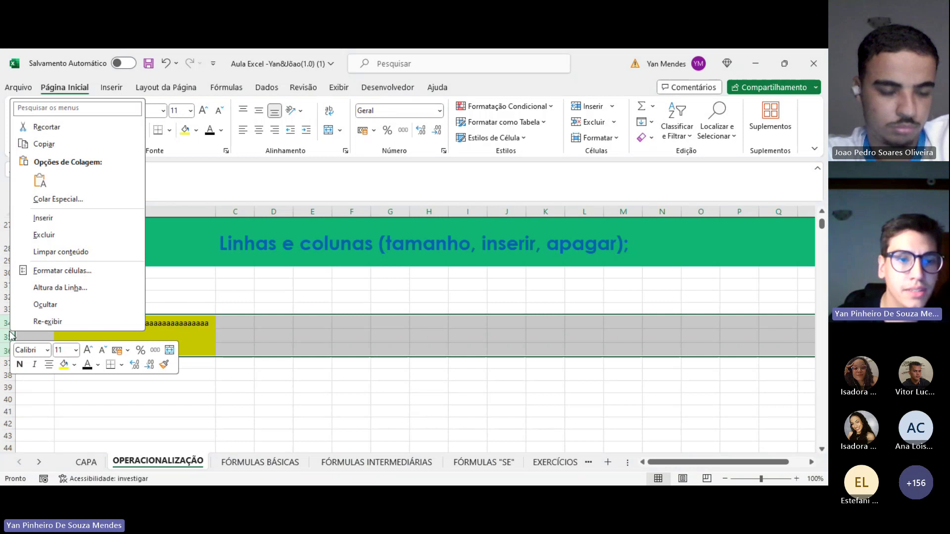
{"action": "left_click", "coordinate": [82, 236]}
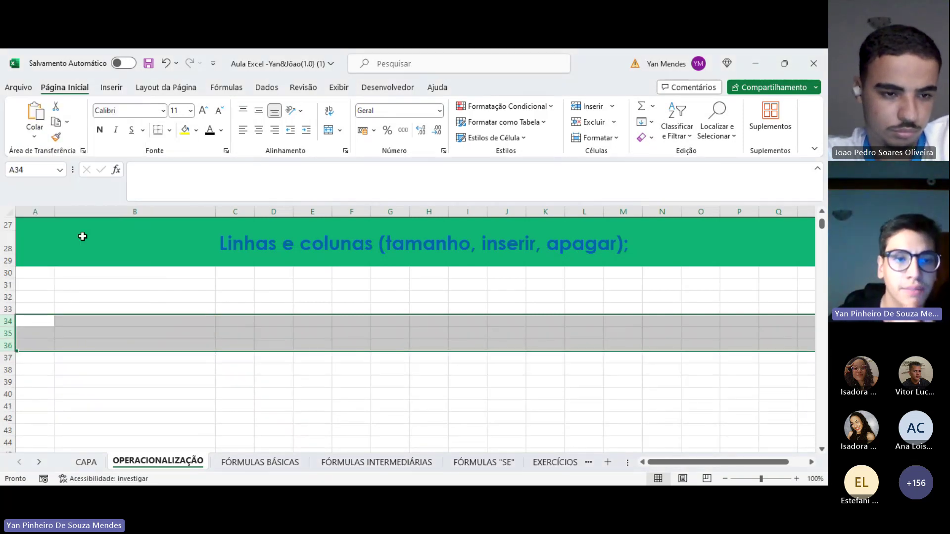
- Narrow column B to about 68 pixels
{"action": "left_click", "coordinate": [261, 294]}
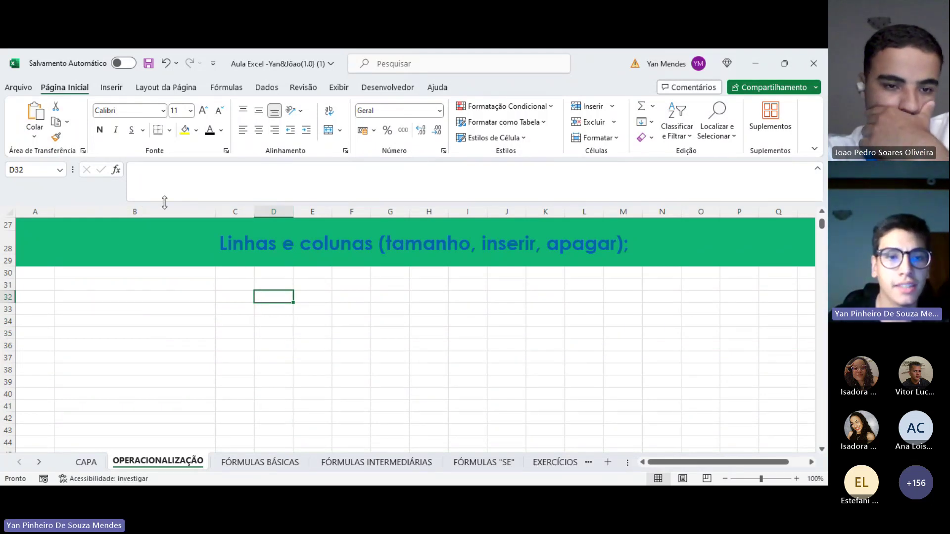
{"action": "left_click", "coordinate": [209, 211]}
{"action": "mouse_move", "coordinate": [214, 214]}
{"action": "left_mouse_down"}
{"action": "mouse_move", "coordinate": [88, 214]}
{"action": "mouse_move", "coordinate": [213, 212]}
{"action": "left_mouse_up"}
- Resize column C to about 10,57 (79 pixels)
{"action": "left_click", "coordinate": [104, 212]}
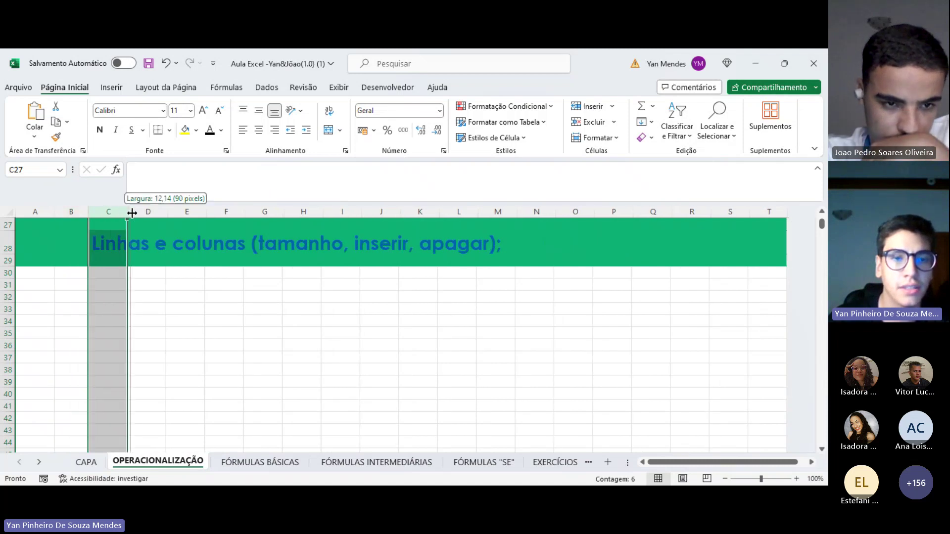
{"action": "right_click", "coordinate": [190, 216]}
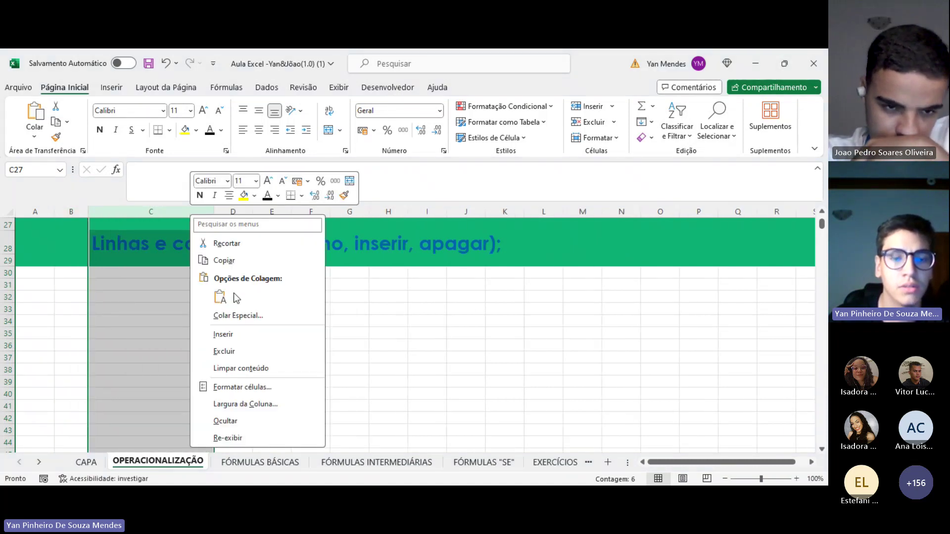
{"action": "key", "text": "Escape"}
{"action": "left_click_drag", "start_coordinate": [214, 212], "coordinate": [123, 221]}
{"action": "left_click", "coordinate": [336, 333]}
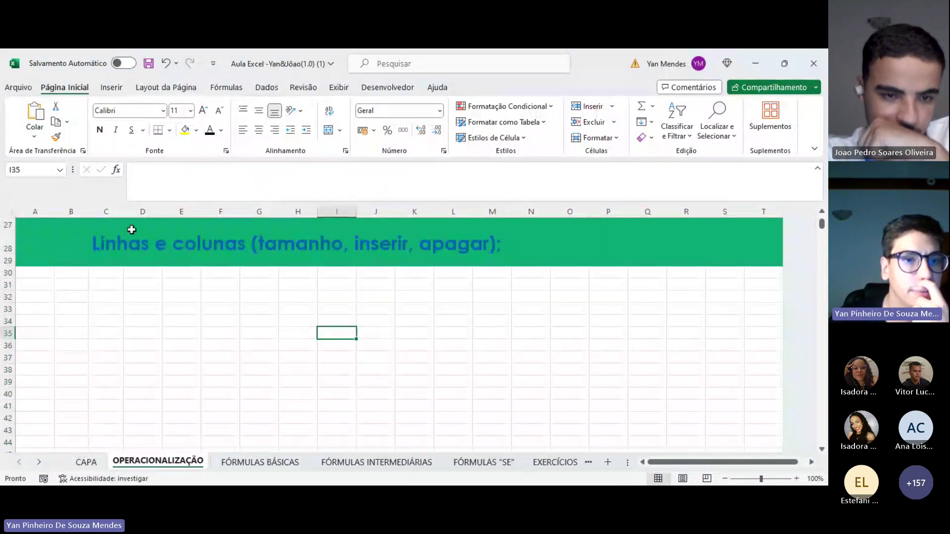
{"action": "left_click_drag", "start_coordinate": [122, 212], "coordinate": [136, 222]}
{"action": "left_click", "coordinate": [389, 381]}
- Widen columns C through K together by dragging, then undo the change
{"action": "left_click_drag", "start_coordinate": [428, 222], "coordinate": [112, 218]}
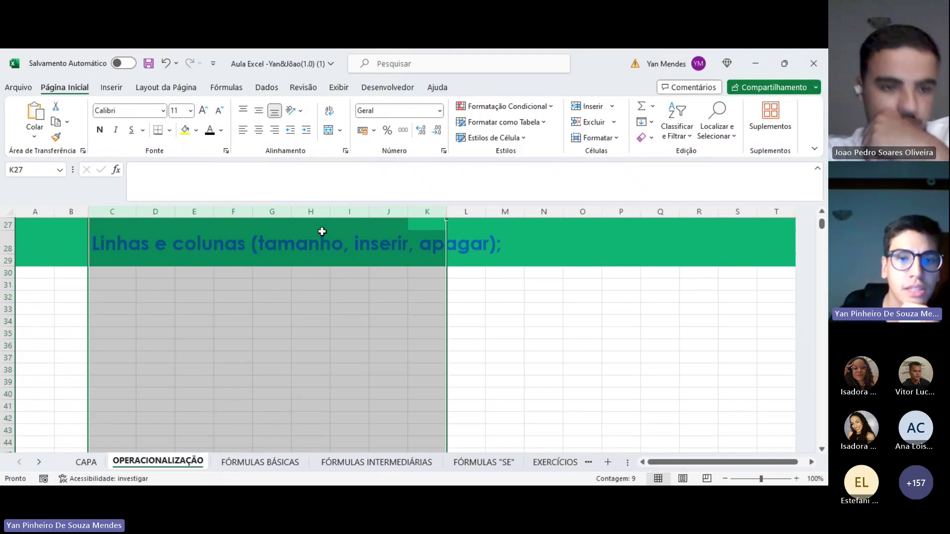
{"action": "left_click_drag", "start_coordinate": [446, 211], "coordinate": [546, 214]}
{"action": "left_click", "coordinate": [431, 320]}
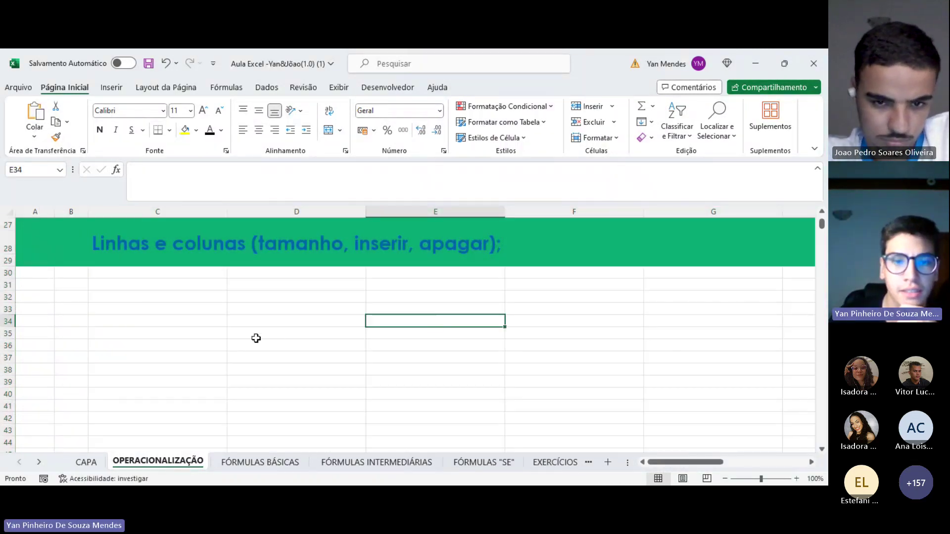
{"action": "left_click", "coordinate": [166, 64]}
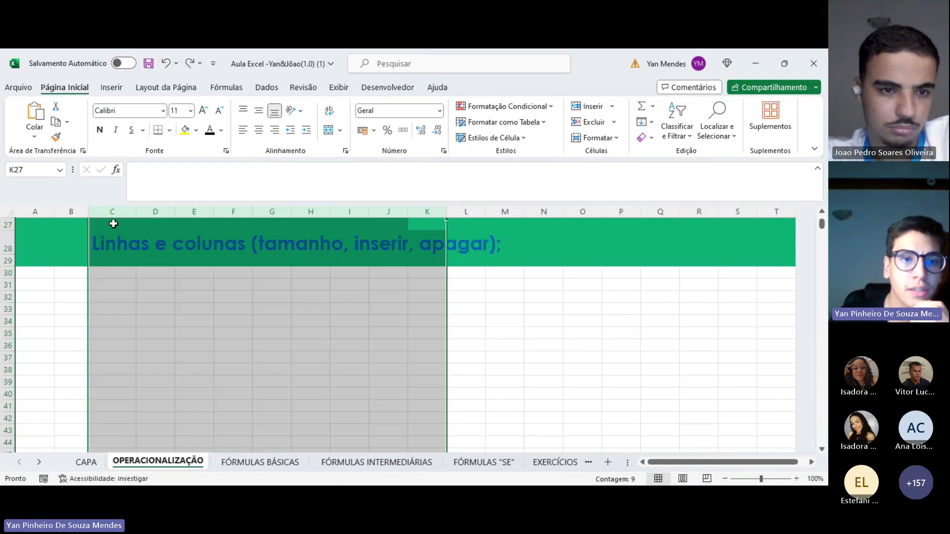
- Give columns C through J a common wider width using Largura da Coluna
{"action": "left_click_drag", "start_coordinate": [113, 212], "coordinate": [391, 214]}
{"action": "right_click", "coordinate": [374, 218]}
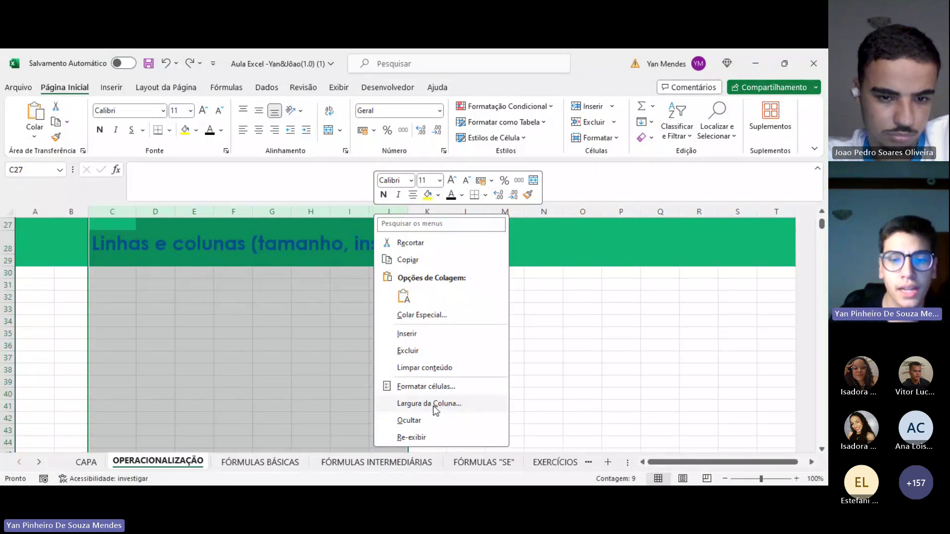
{"action": "left_click", "coordinate": [418, 406]}
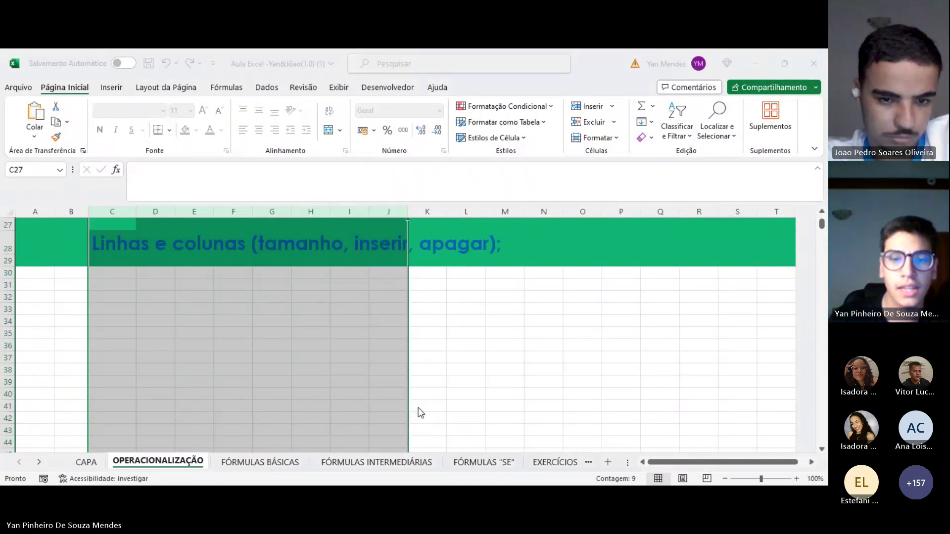
{"action": "left_click", "coordinate": [445, 417]}
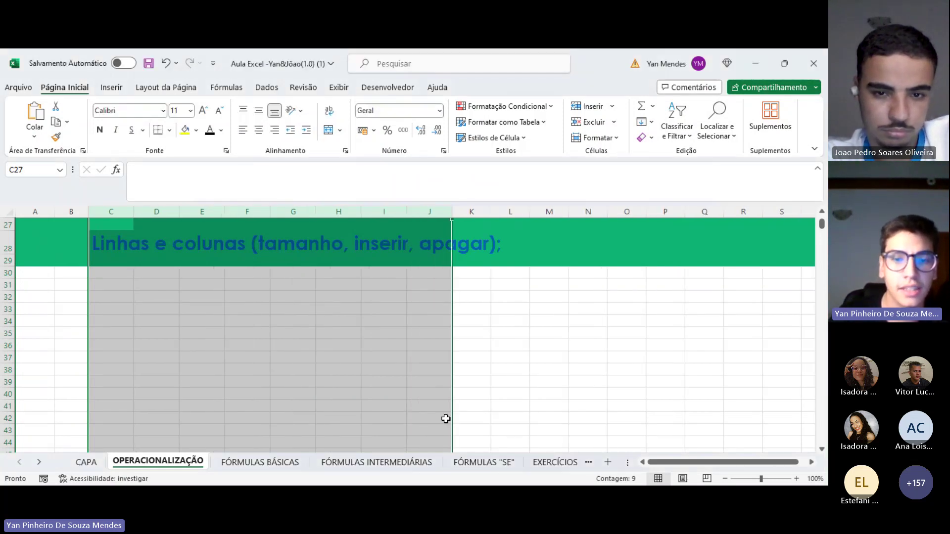
{"action": "right_click", "coordinate": [347, 210]}
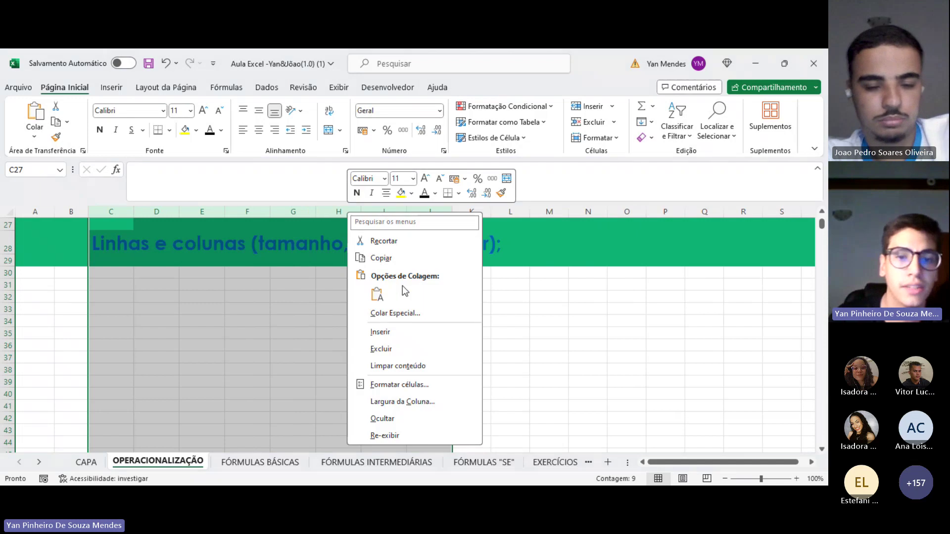
{"action": "left_click", "coordinate": [418, 402]}
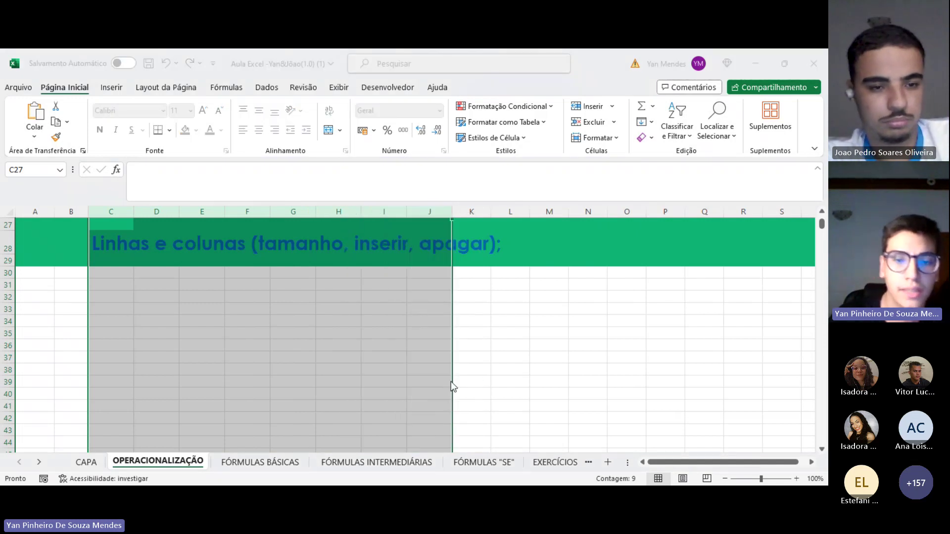
{"action": "left_click", "coordinate": [483, 369]}
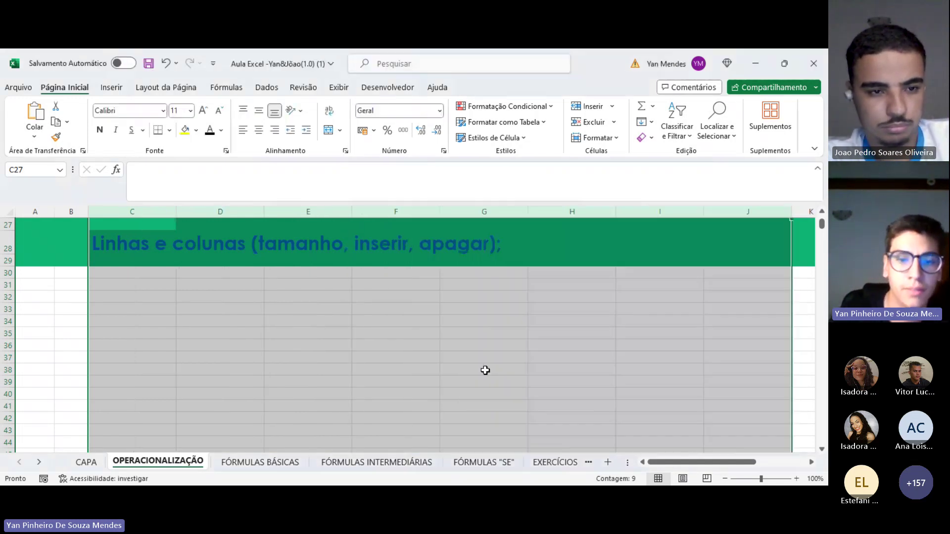
{"action": "left_click", "coordinate": [802, 309]}
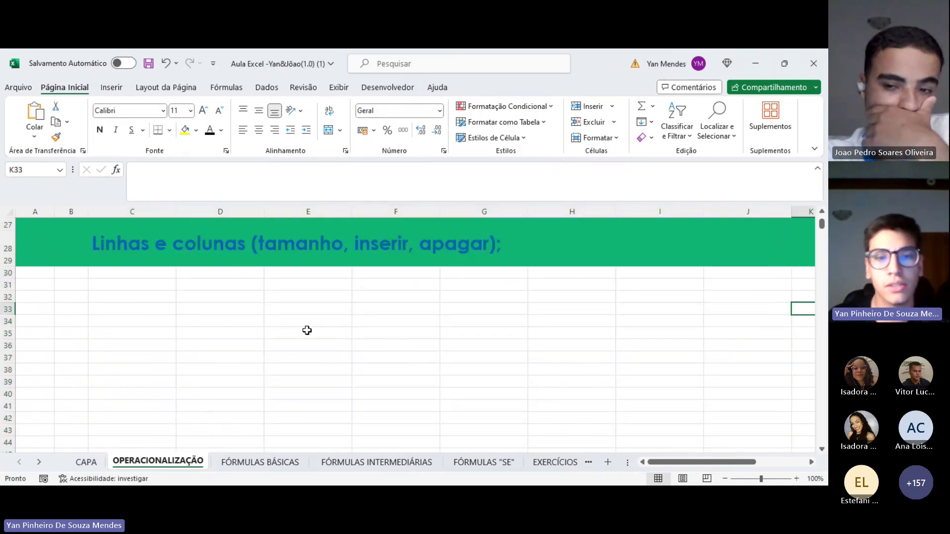
- Scroll down to the green Células section header
{"action": "scroll", "coordinate": [331, 307], "scroll_direction": "down", "scroll_amount": 1}
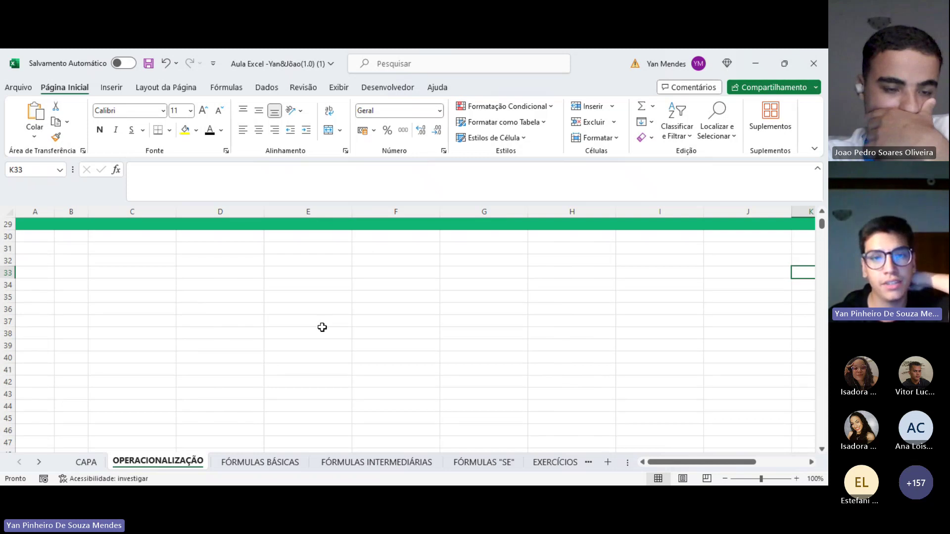
{"action": "scroll", "coordinate": [310, 323], "scroll_direction": "down", "scroll_amount": 5}
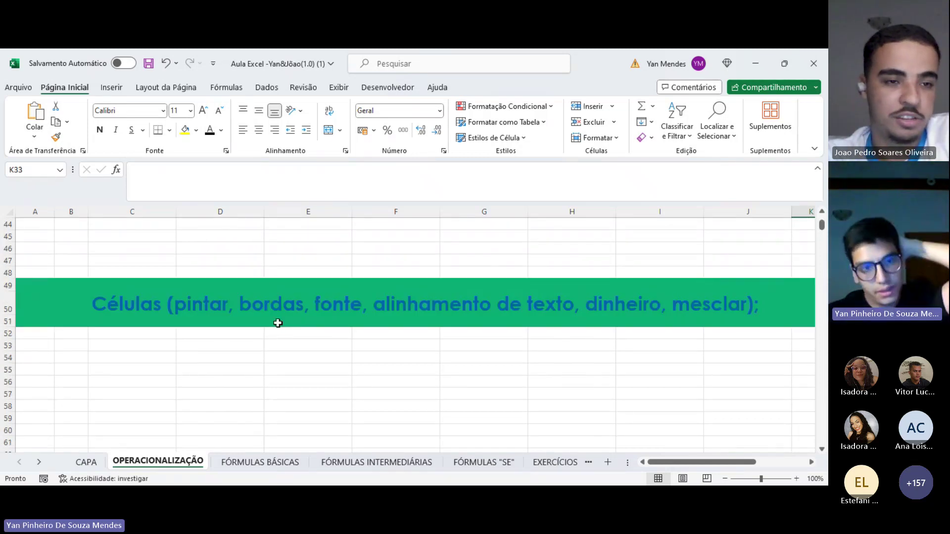
{"action": "scroll", "coordinate": [277, 323], "scroll_direction": "down", "scroll_amount": 2}
{"action": "scroll", "coordinate": [212, 312], "scroll_direction": "up", "scroll_amount": 1}
- Narrow columns C–H to about a third of their width via Largura da Coluna, and narrow column I
{"action": "left_click", "coordinate": [149, 215]}
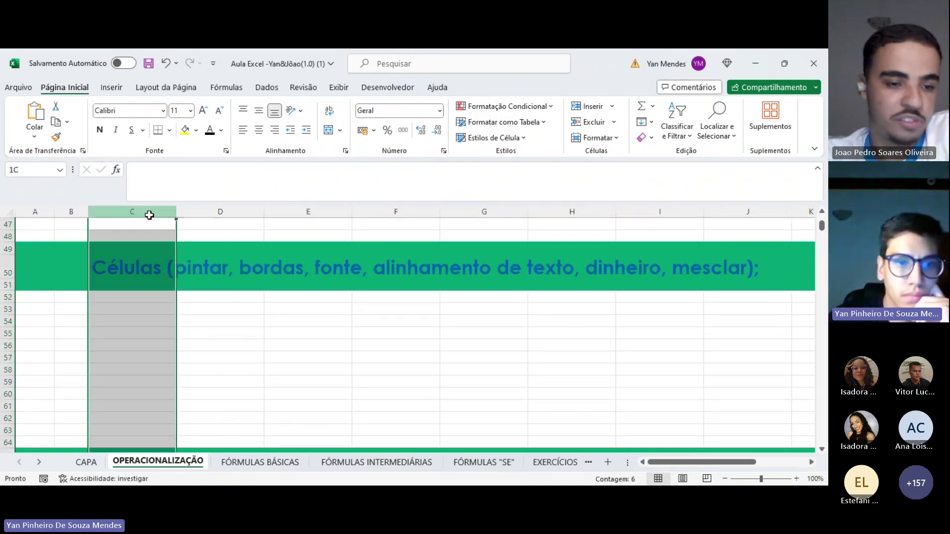
{"action": "left_click_drag", "start_coordinate": [150, 215], "coordinate": [542, 214]}
{"action": "right_click", "coordinate": [550, 217]}
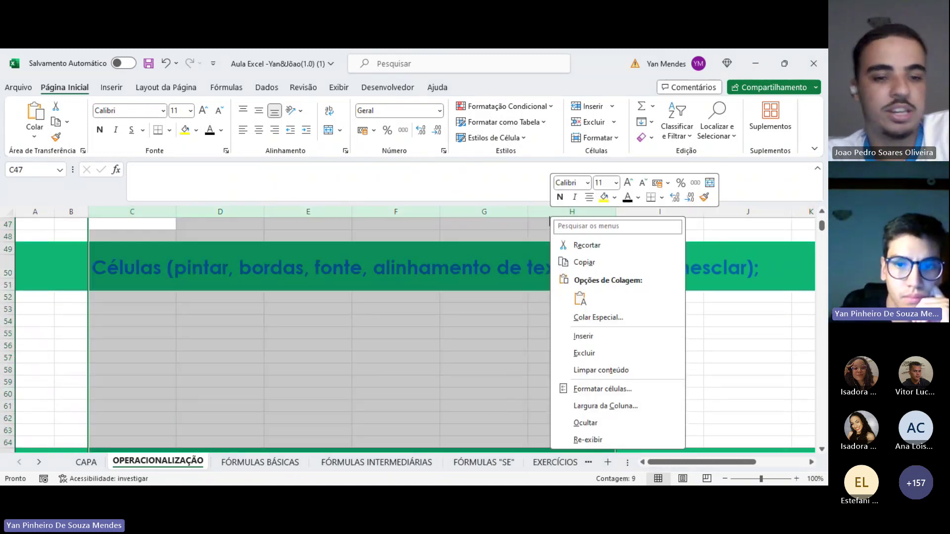
{"action": "left_click", "coordinate": [604, 406]}
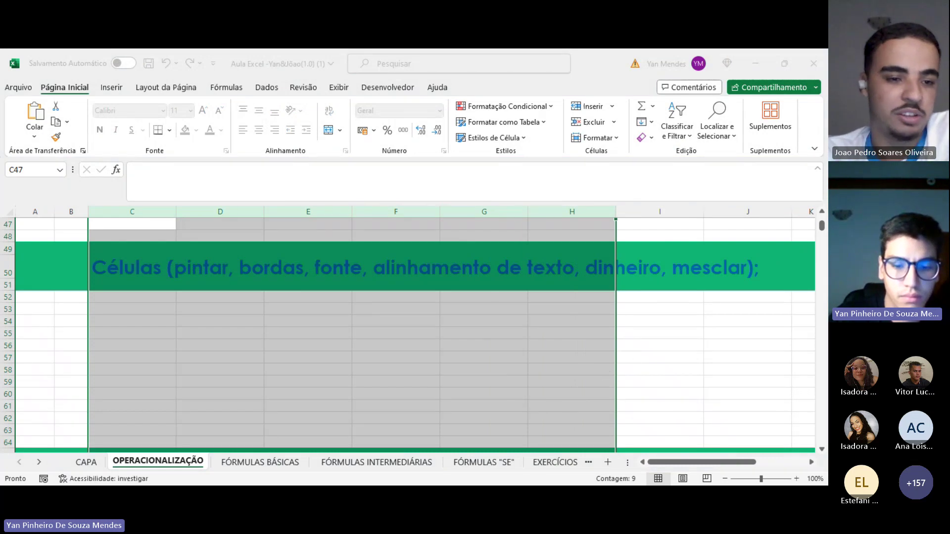
{"action": "left_click", "coordinate": [607, 370]}
{"action": "left_click", "coordinate": [518, 345]}
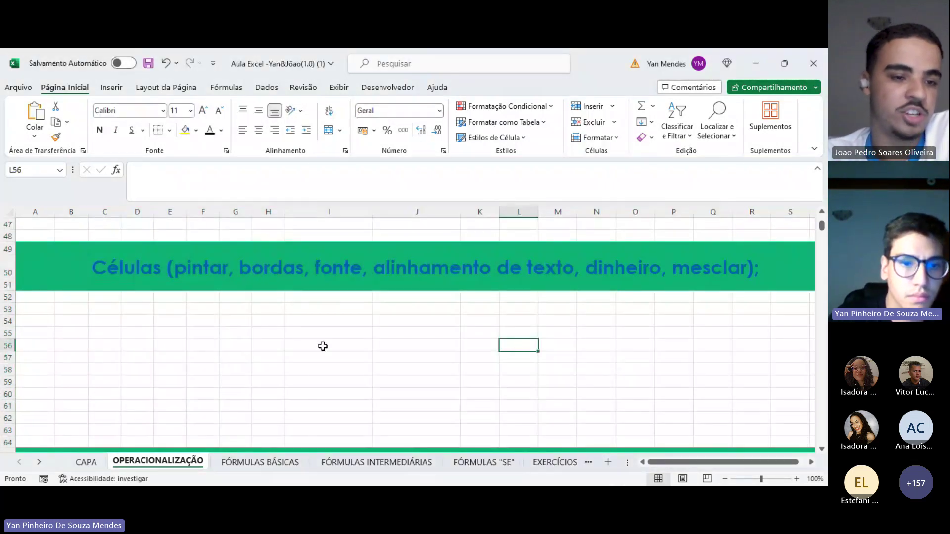
{"action": "left_click_drag", "start_coordinate": [373, 212], "coordinate": [325, 212]}
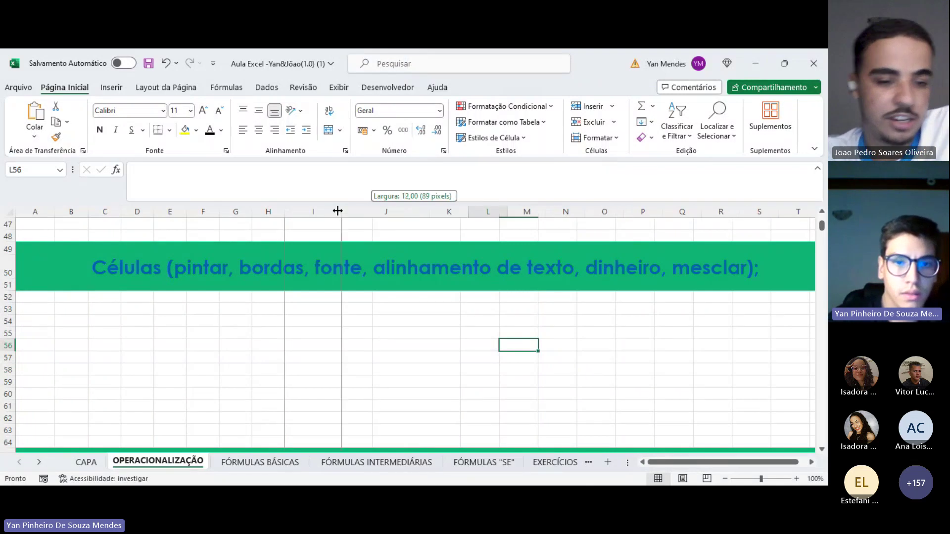
{"action": "left_click", "coordinate": [94, 311]}
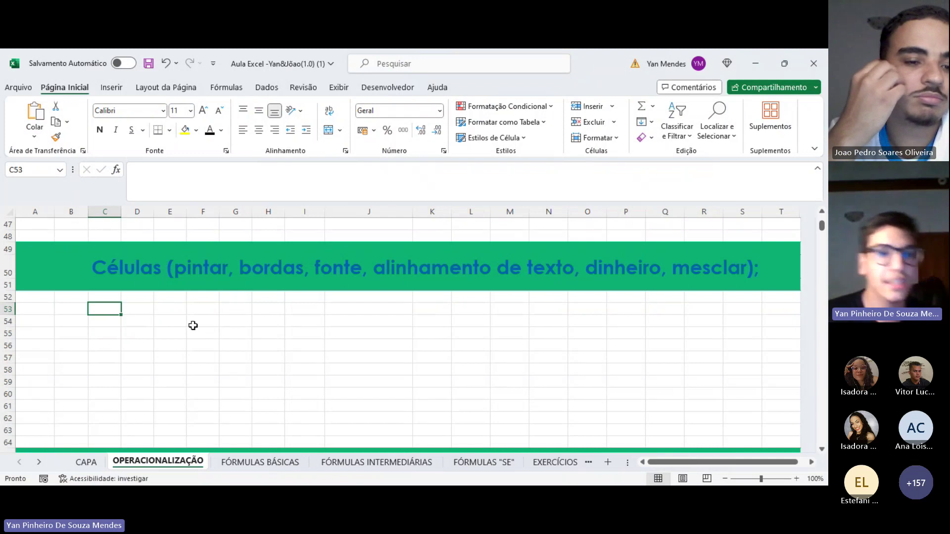
- Enter the value 100 in cell C53 beneath the Células banner
{"action": "left_click", "coordinate": [192, 309]}
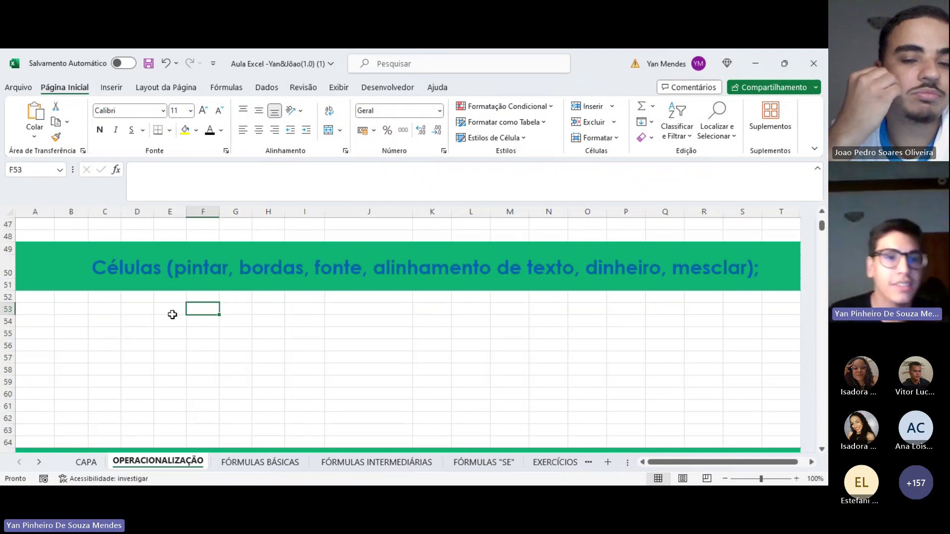
{"action": "left_click", "coordinate": [104, 309]}
{"action": "left_click", "coordinate": [105, 334]}
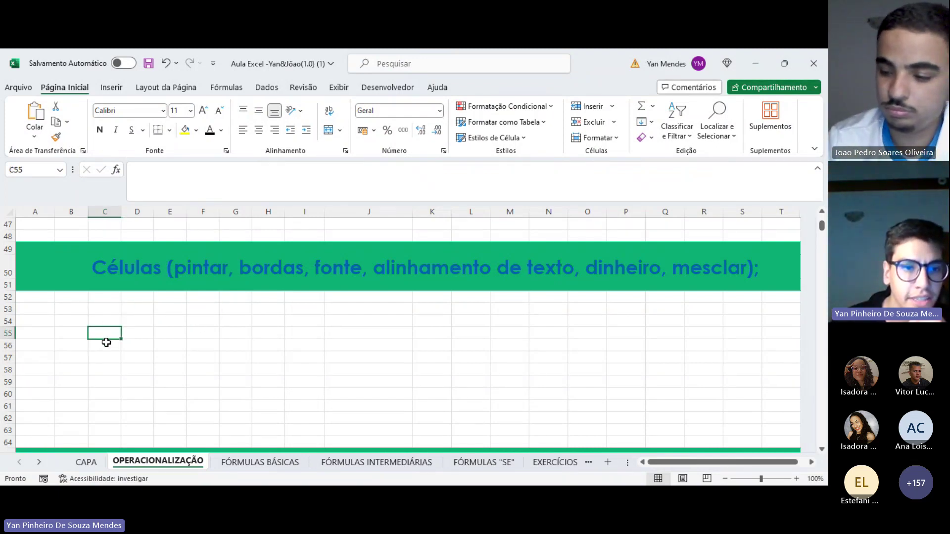
{"action": "key", "text": "Up"}
{"action": "key", "text": "Up"}
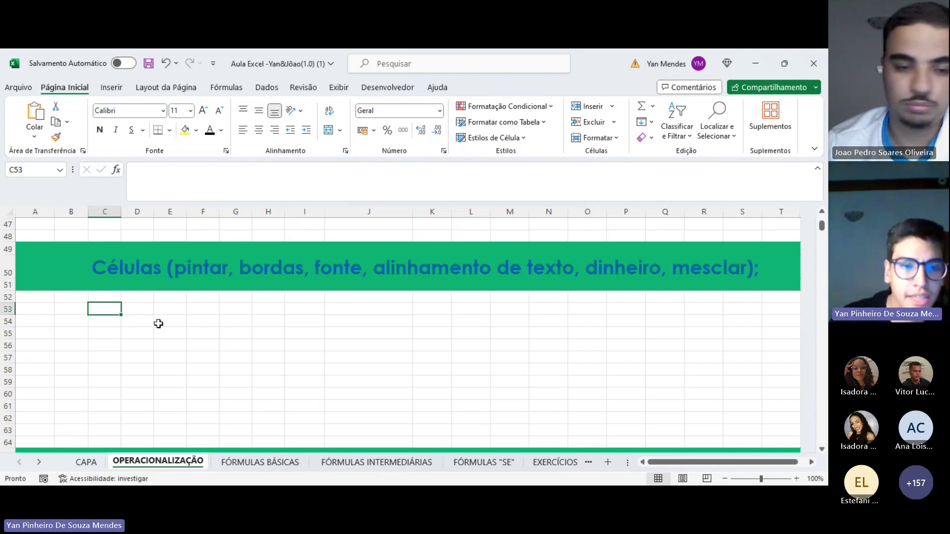
{"action": "type", "text": "100"}
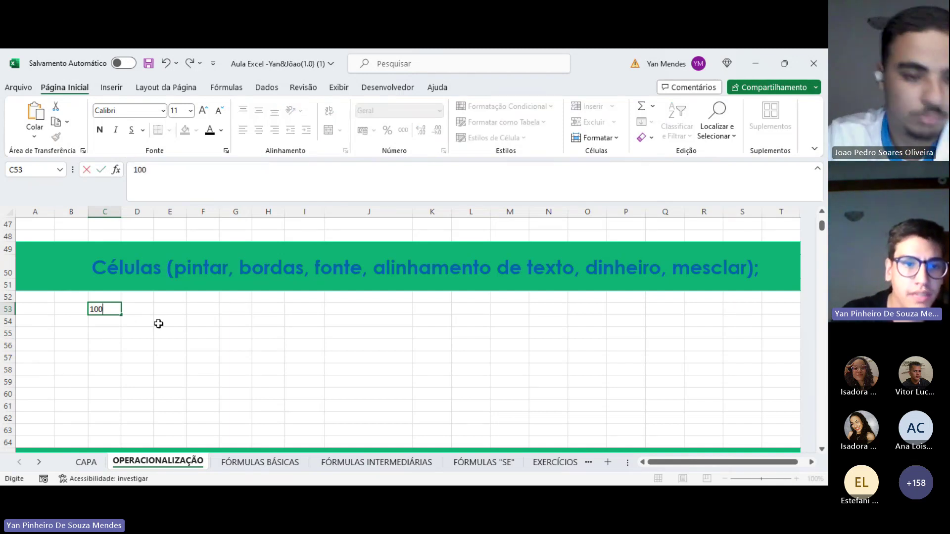
{"action": "key", "text": "Return"}
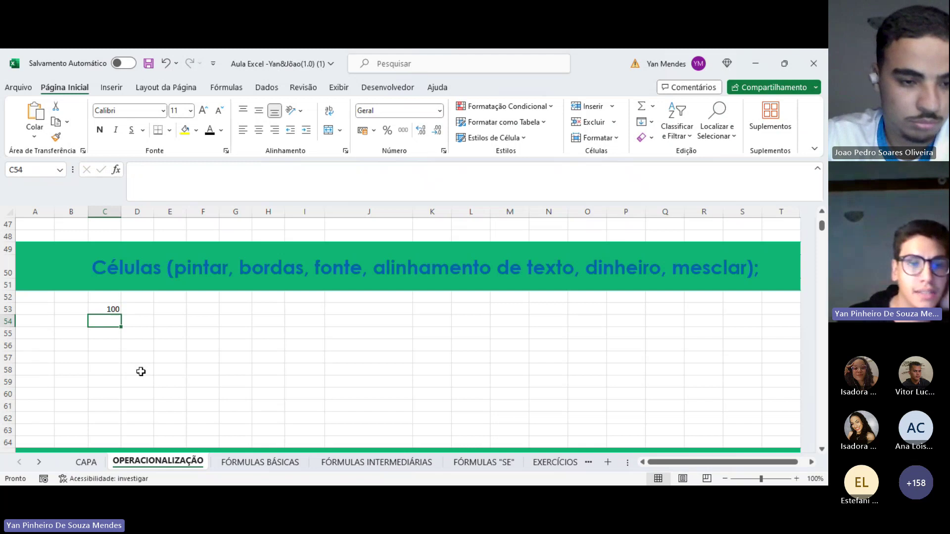
{"action": "left_click", "coordinate": [106, 309]}
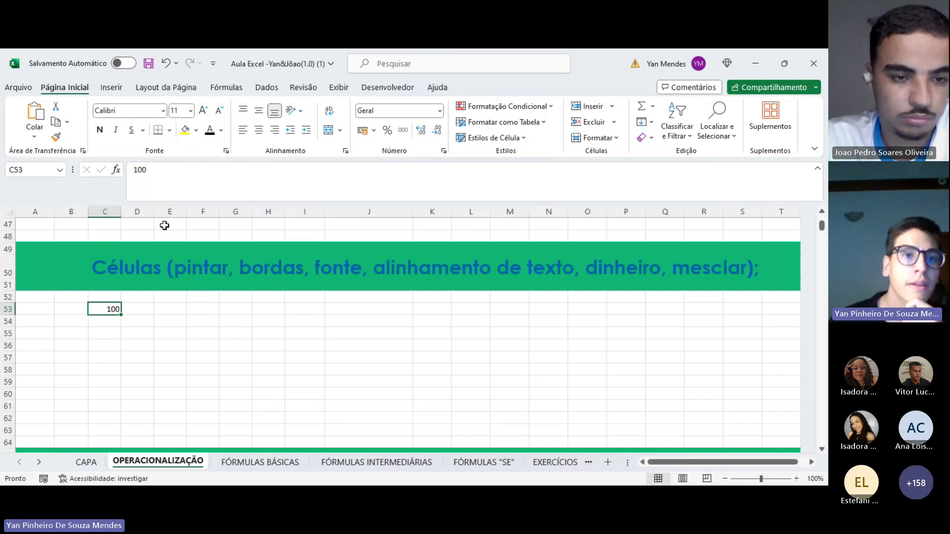
- Fill cell C53 and the range C55:L62 with blue
{"action": "left_click", "coordinate": [197, 130]}
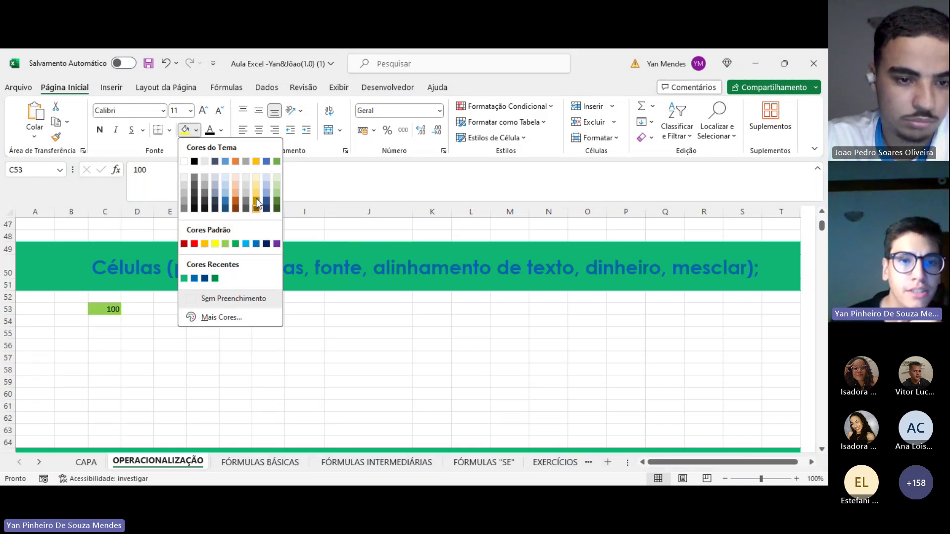
{"action": "left_click", "coordinate": [268, 162]}
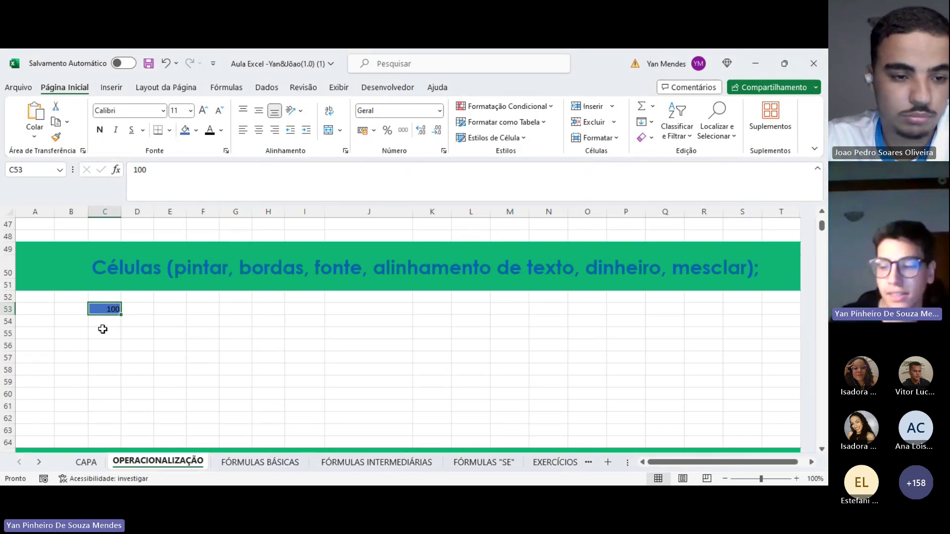
{"action": "left_click", "coordinate": [102, 332]}
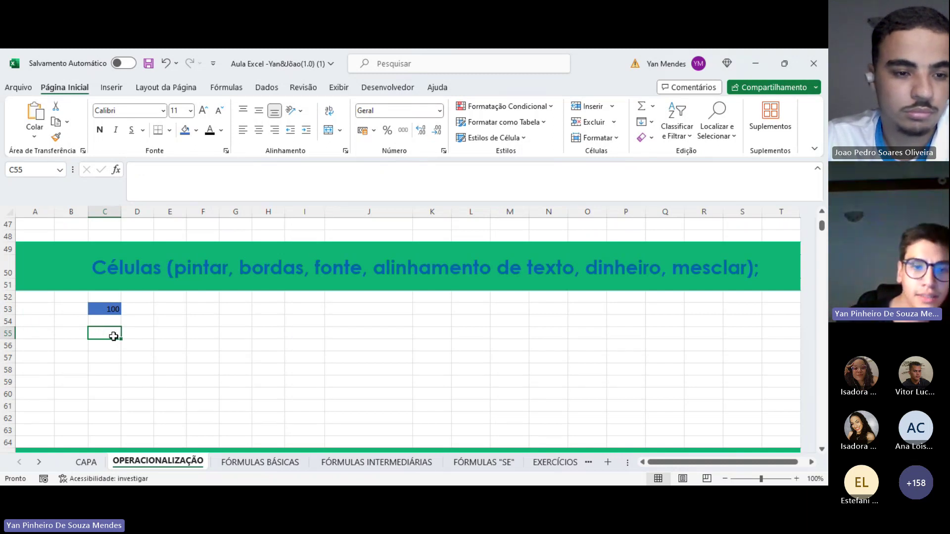
{"action": "left_click_drag", "start_coordinate": [113, 337], "coordinate": [115, 337]}
{"action": "mouse_move", "coordinate": [141, 352]}
{"action": "left_mouse_down"}
{"action": "mouse_move", "coordinate": [511, 394]}
{"action": "mouse_move", "coordinate": [478, 417]}
{"action": "left_mouse_up"}
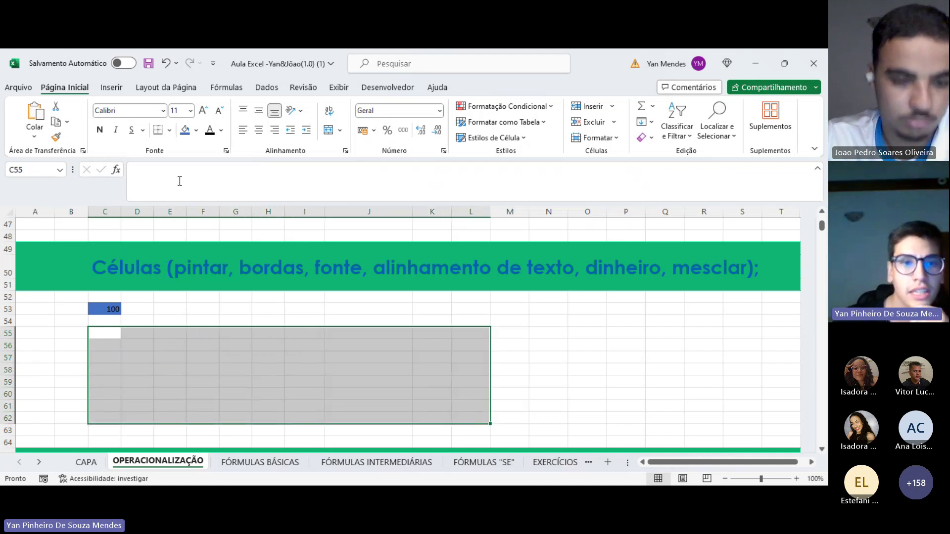
{"action": "left_click", "coordinate": [190, 132]}
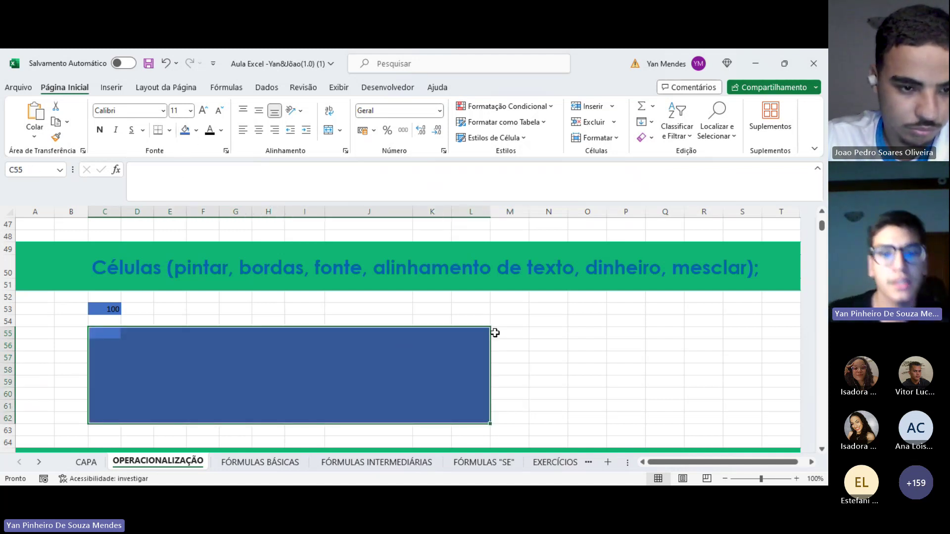
{"action": "left_click", "coordinate": [515, 335]}
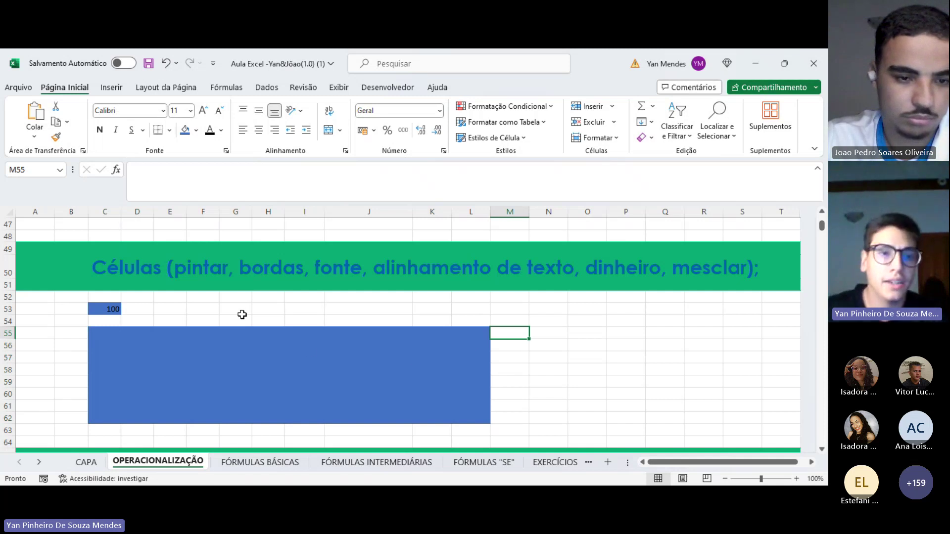
{"action": "left_click", "coordinate": [106, 308]}
- Remove the fill from C53 and enlarge the 100 to size 20
{"action": "left_click", "coordinate": [196, 130]}
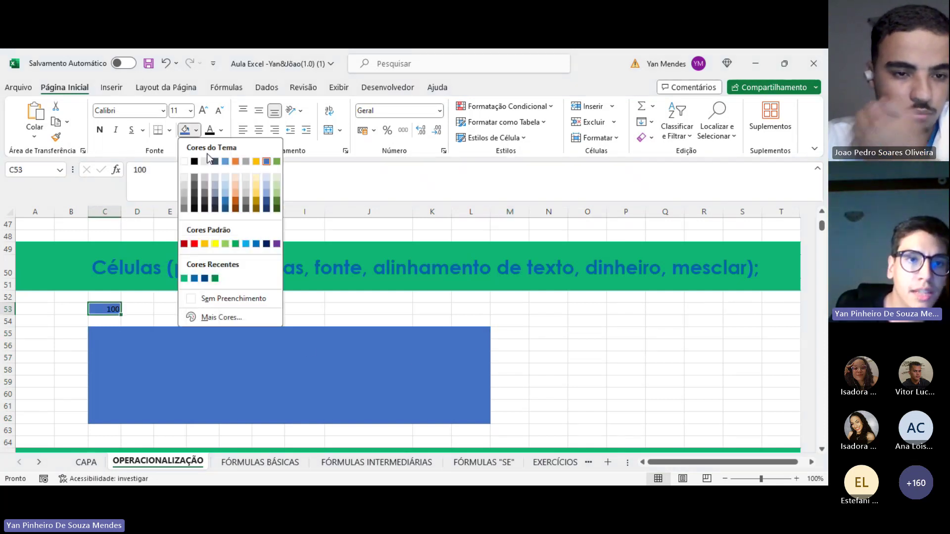
{"action": "left_click", "coordinate": [247, 299]}
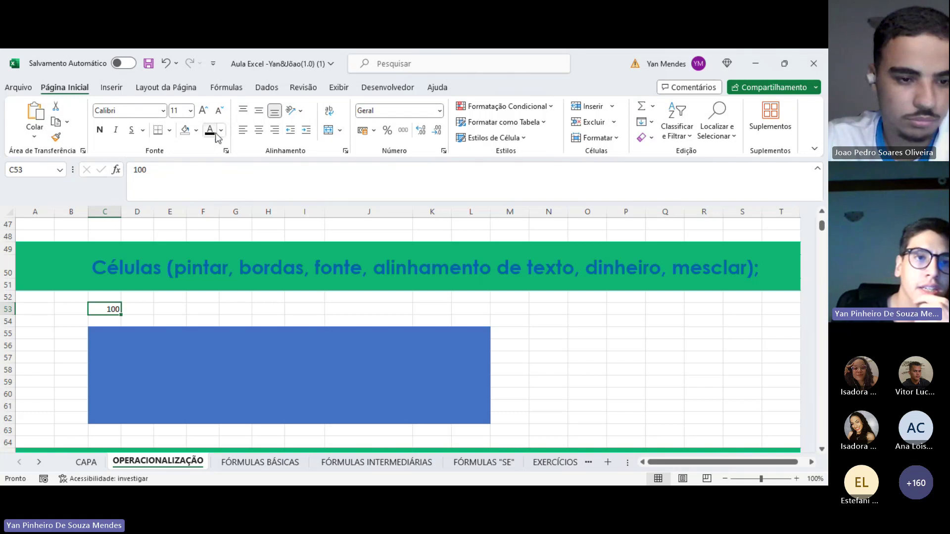
{"action": "left_click", "coordinate": [204, 111]}
{"action": "left_click", "coordinate": [204, 111]}
{"action": "left_click", "coordinate": [204, 111]}
{"action": "left_click", "coordinate": [203, 111]}
{"action": "left_click", "coordinate": [204, 111]}
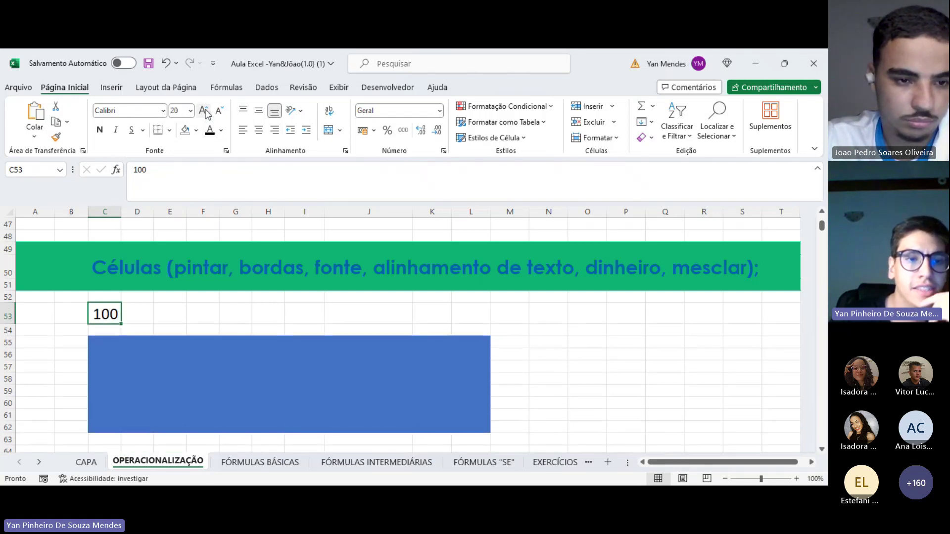
- Bring the 100 in C53 down to size 12 and colour it green
{"action": "left_click", "coordinate": [217, 112]}
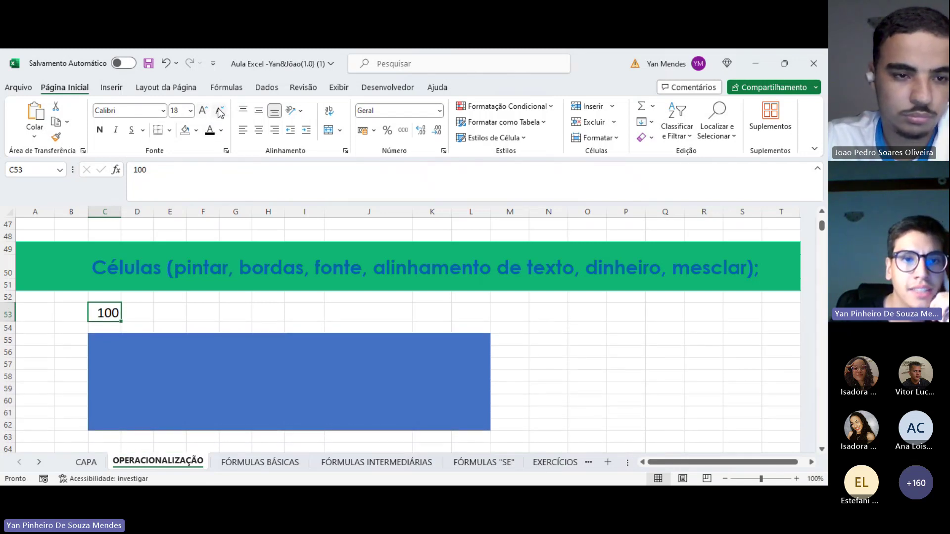
{"action": "left_click", "coordinate": [218, 112]}
{"action": "left_click", "coordinate": [204, 110]}
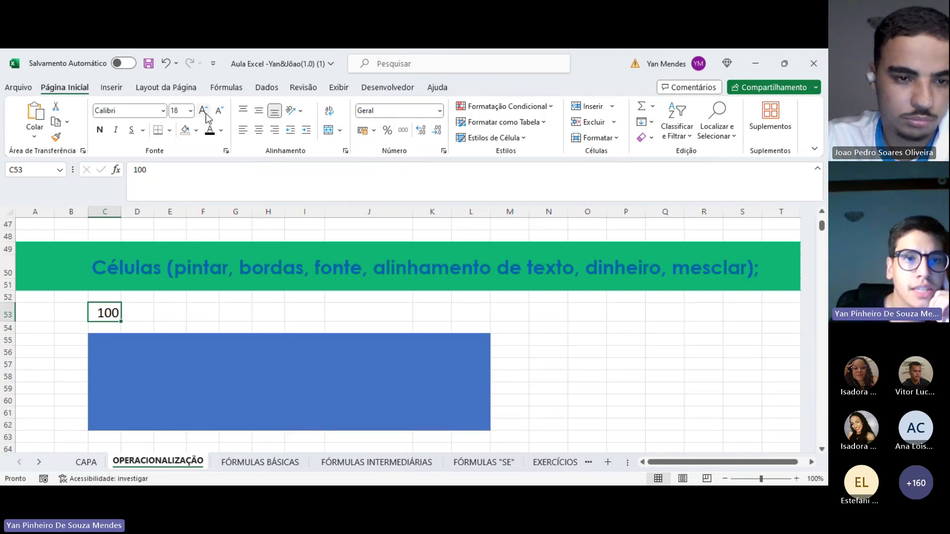
{"action": "left_click", "coordinate": [204, 111]}
{"action": "left_click", "coordinate": [220, 111]}
{"action": "left_click", "coordinate": [220, 111]}
{"action": "left_click", "coordinate": [221, 111]}
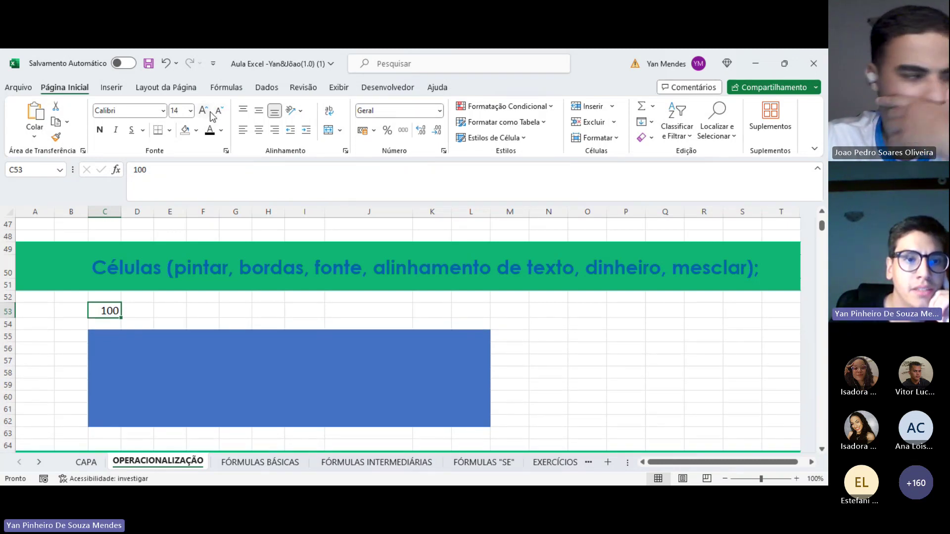
{"action": "left_click", "coordinate": [221, 111]}
{"action": "left_click", "coordinate": [220, 131]}
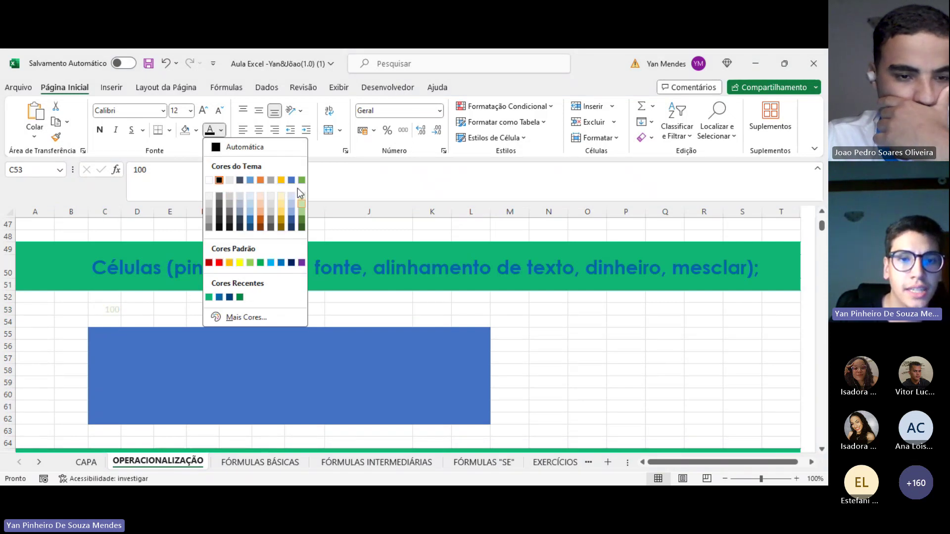
{"action": "left_click", "coordinate": [301, 181]}
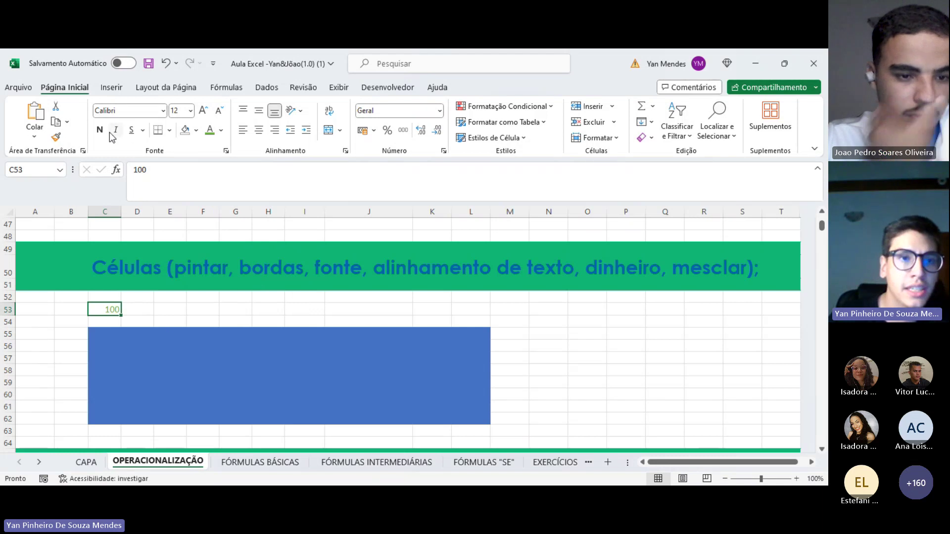
- Set cell C53 in the Algerian font
{"action": "left_click", "coordinate": [163, 111]}
{"action": "left_click", "coordinate": [146, 231]}
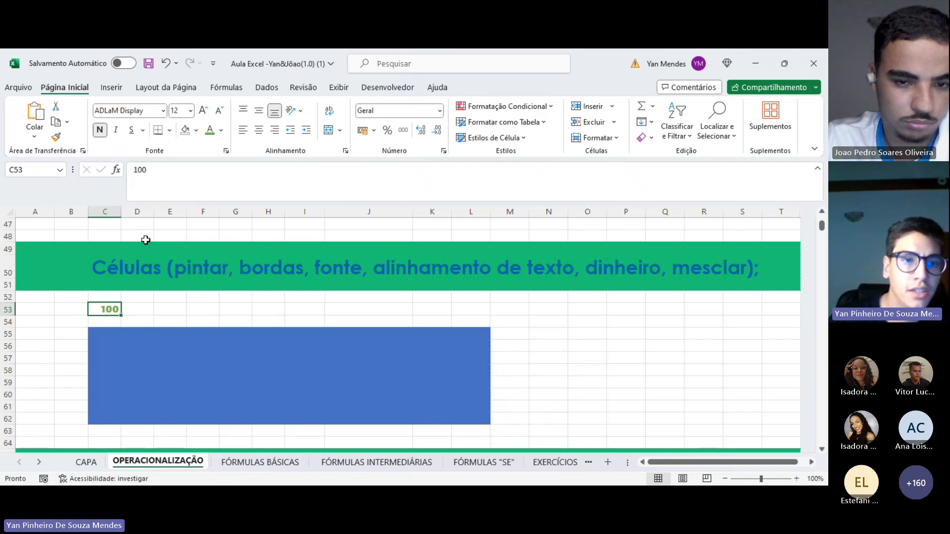
{"action": "left_click", "coordinate": [163, 111]}
{"action": "left_click", "coordinate": [153, 301]}
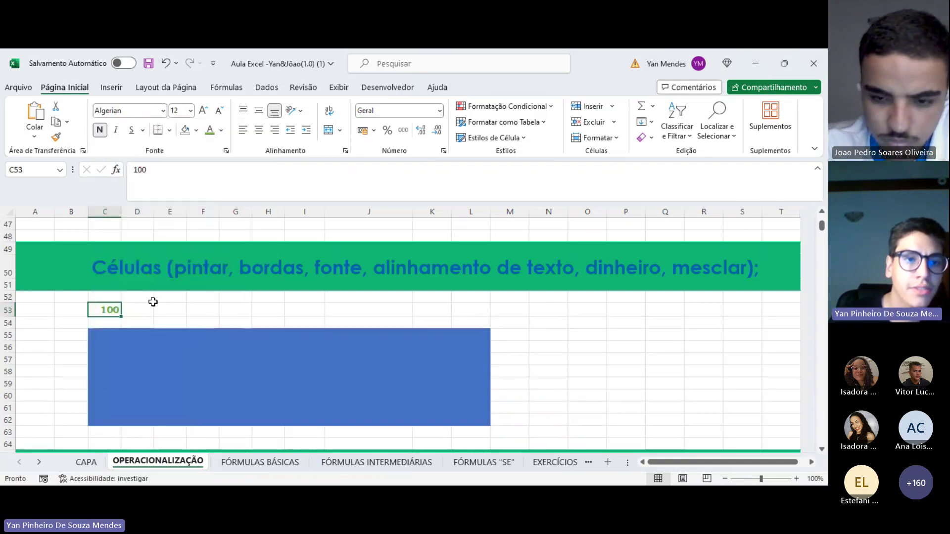
- Enter TEXTO in C53, then lengthen it with a run of O's
{"action": "double_click", "coordinate": [140, 170]}
{"action": "type", "text": "TEXTO"}
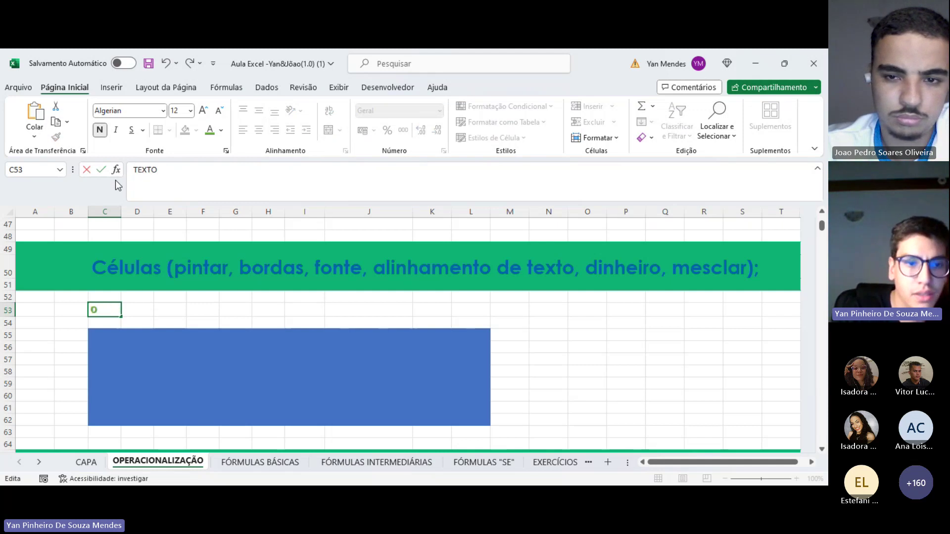
{"action": "key", "text": "Return"}
{"action": "left_click", "coordinate": [106, 310]}
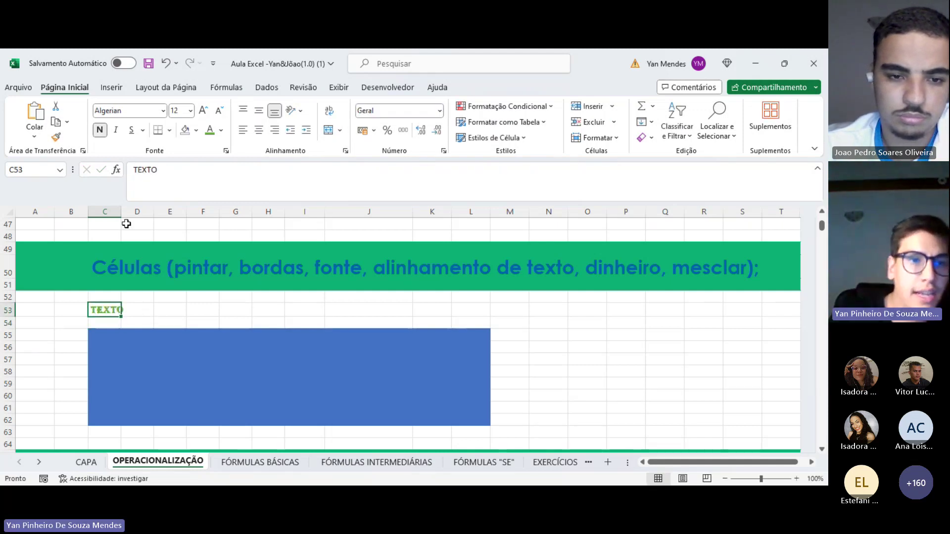
{"action": "type", "text": "0"}
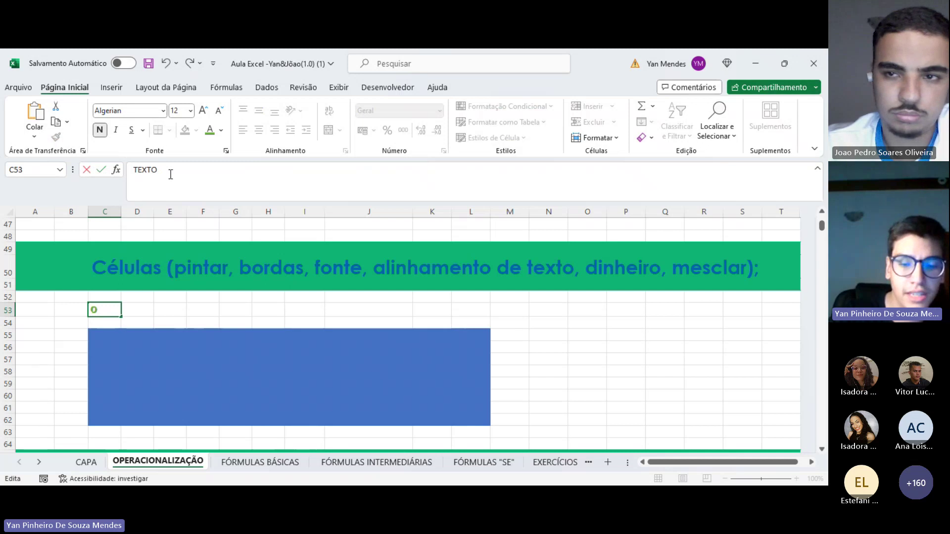
{"action": "type", "text": "OOOOOOOOOOO"}
{"action": "key", "text": "Return"}
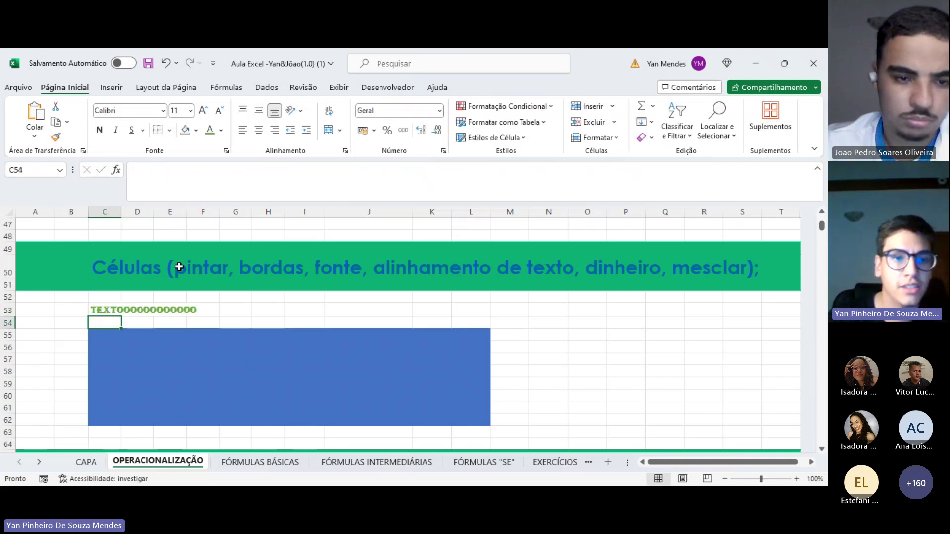
{"action": "left_click", "coordinate": [99, 309]}
- Give C53 an orange fill and black text, undoing an accidental column C widening
{"action": "left_click", "coordinate": [196, 131]}
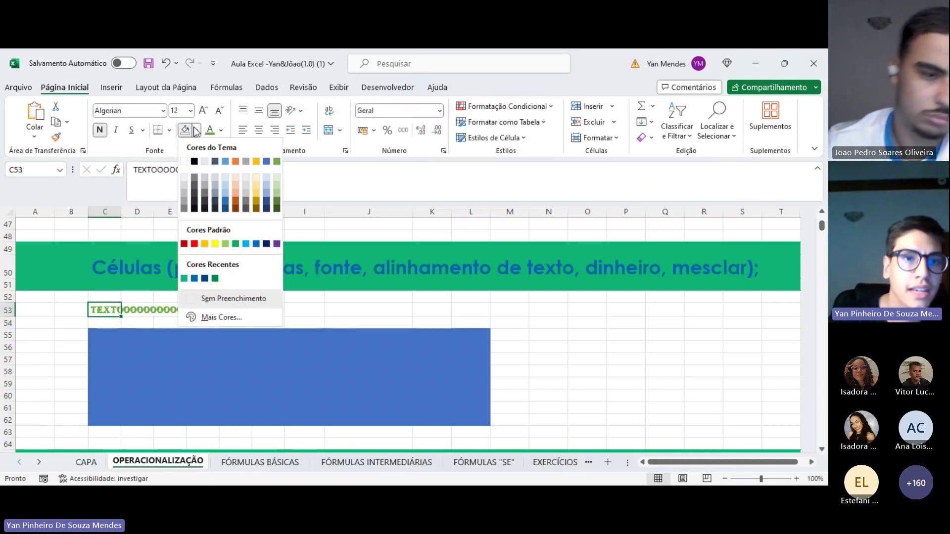
{"action": "left_click", "coordinate": [210, 312]}
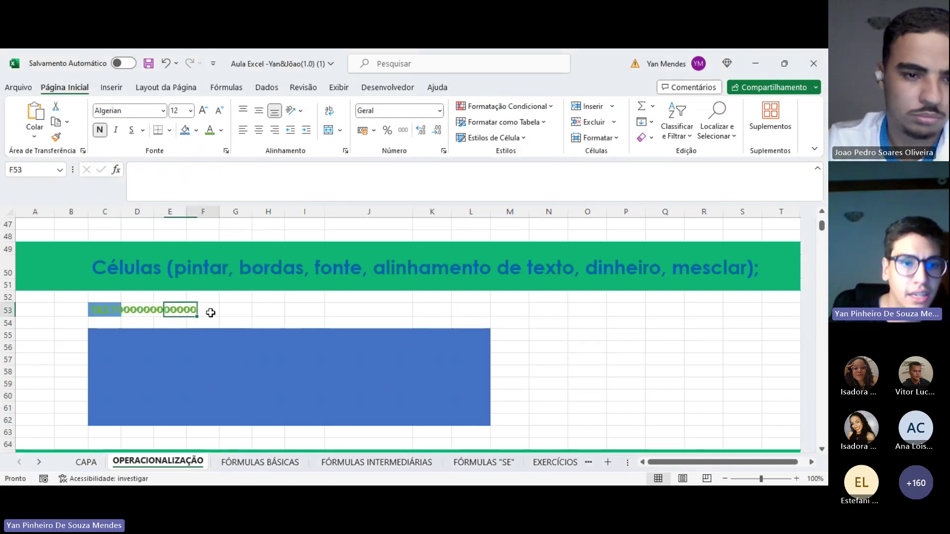
{"action": "mouse_move", "coordinate": [127, 307]}
{"action": "left_mouse_down"}
{"action": "mouse_move", "coordinate": [213, 311]}
{"action": "mouse_move", "coordinate": [106, 311]}
{"action": "left_mouse_up"}
{"action": "left_click_drag", "start_coordinate": [198, 312], "coordinate": [114, 311]}
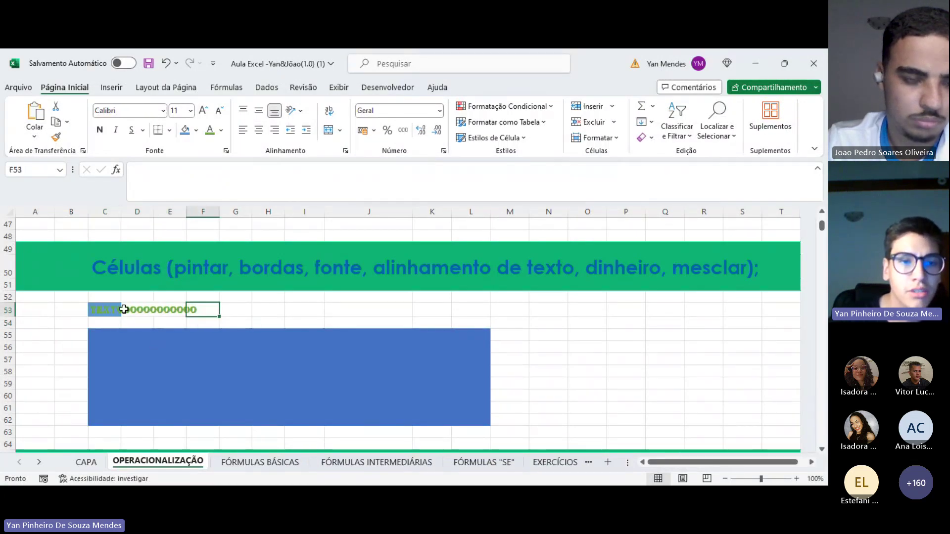
{"action": "left_click", "coordinate": [104, 310]}
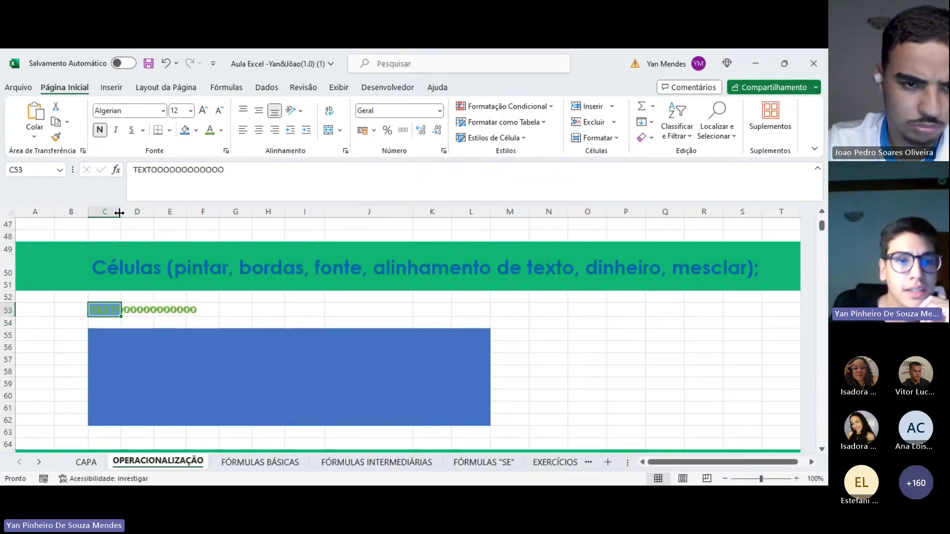
{"action": "left_click_drag", "start_coordinate": [120, 213], "coordinate": [202, 213]}
{"action": "left_click", "coordinate": [166, 63]}
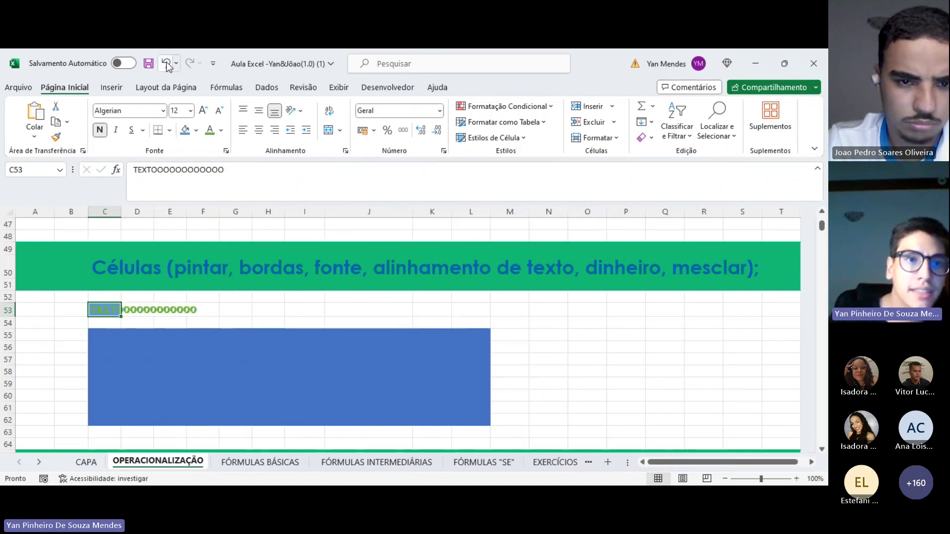
{"action": "left_click", "coordinate": [192, 132]}
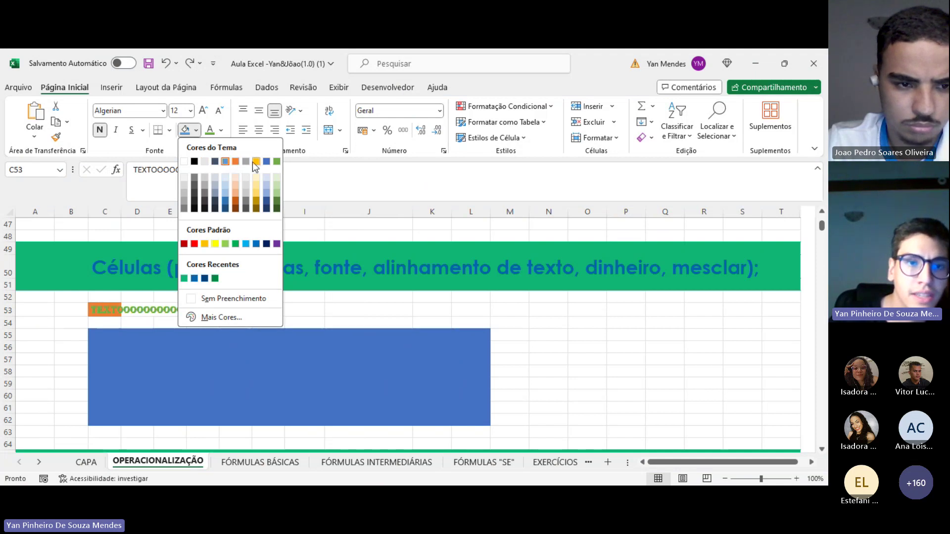
{"action": "left_click", "coordinate": [236, 161]}
{"action": "left_click", "coordinate": [221, 130]}
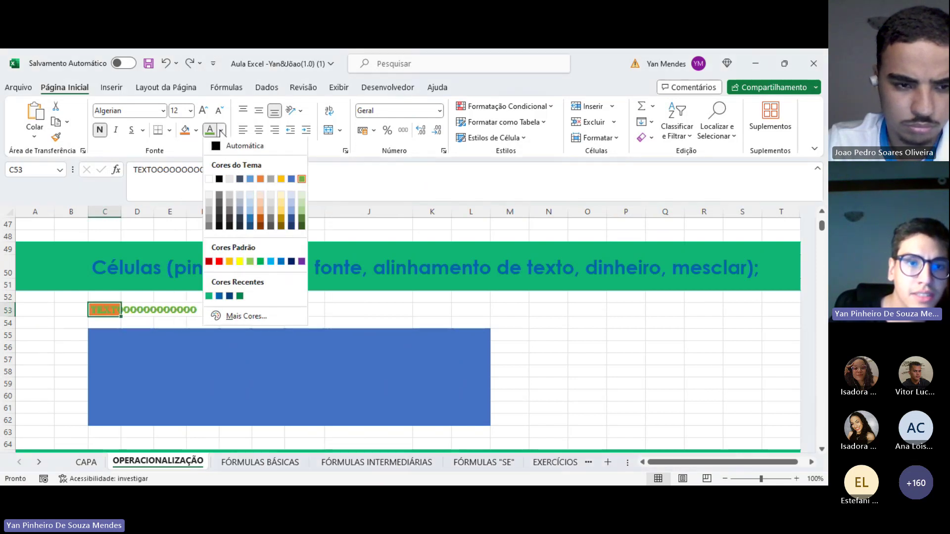
{"action": "left_click", "coordinate": [220, 180]}
{"action": "left_click", "coordinate": [304, 310]}
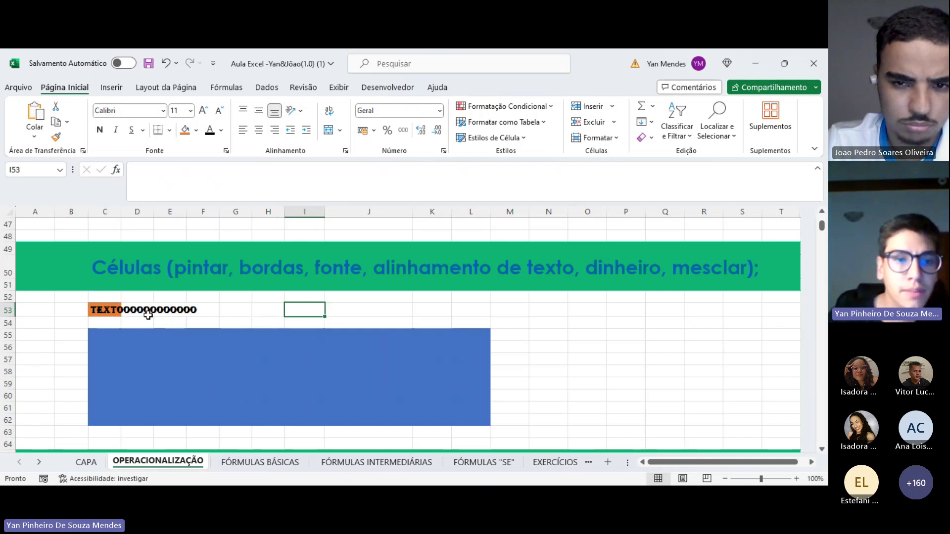
- Merge and centre C53:F53 so the TEXTO string spans one orange bar
{"action": "left_click_drag", "start_coordinate": [116, 311], "coordinate": [191, 307]}
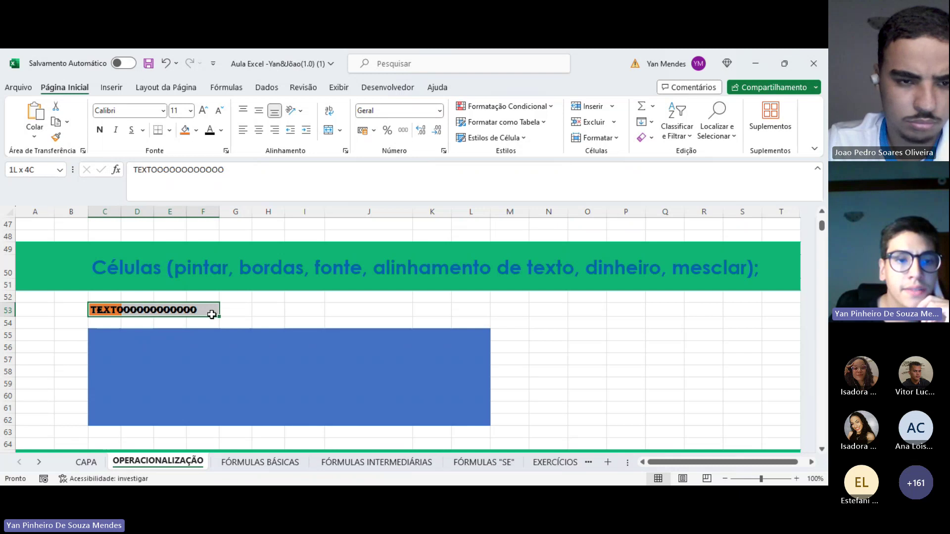
{"action": "left_click", "coordinate": [223, 298]}
{"action": "left_click_drag", "start_coordinate": [109, 310], "coordinate": [205, 311]}
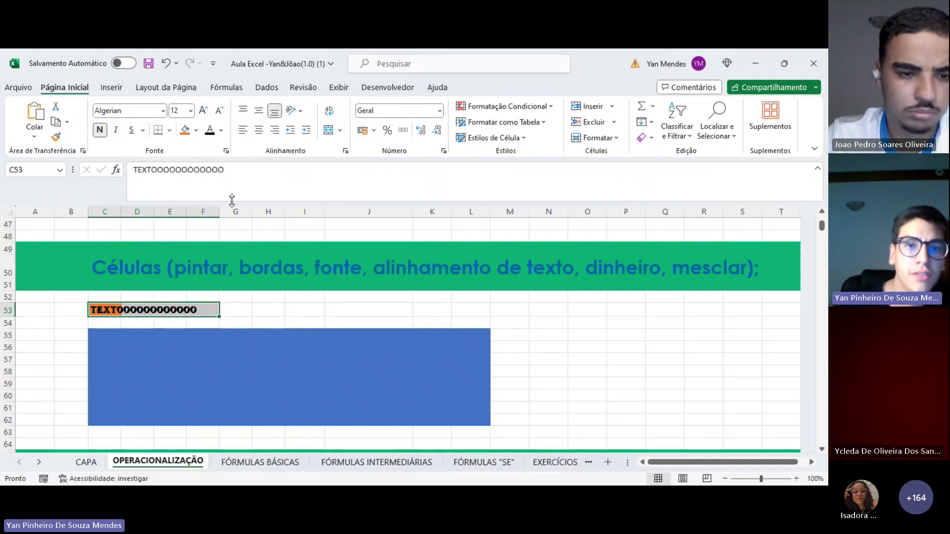
{"action": "left_click", "coordinate": [328, 130]}
{"action": "left_click", "coordinate": [295, 312]}
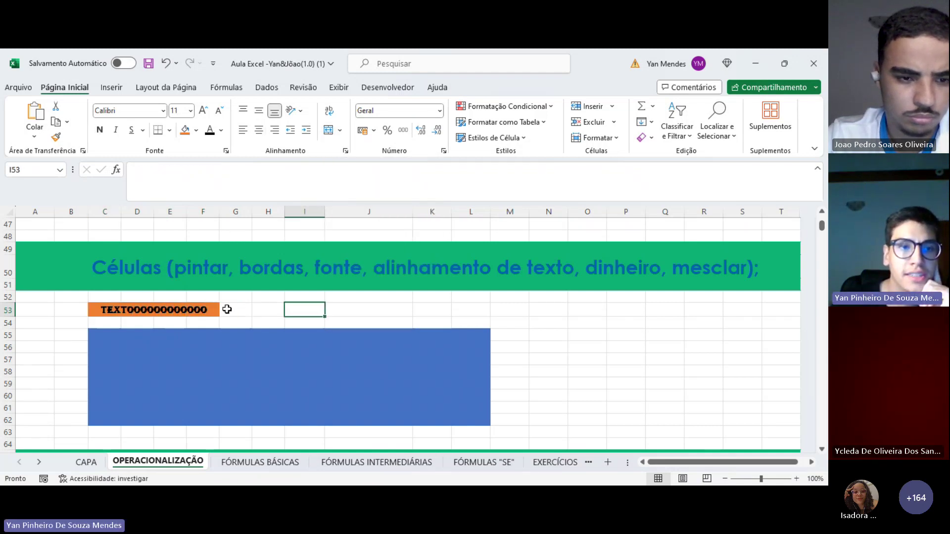
{"action": "left_click", "coordinate": [154, 310]}
{"action": "left_click", "coordinate": [15, 170]}
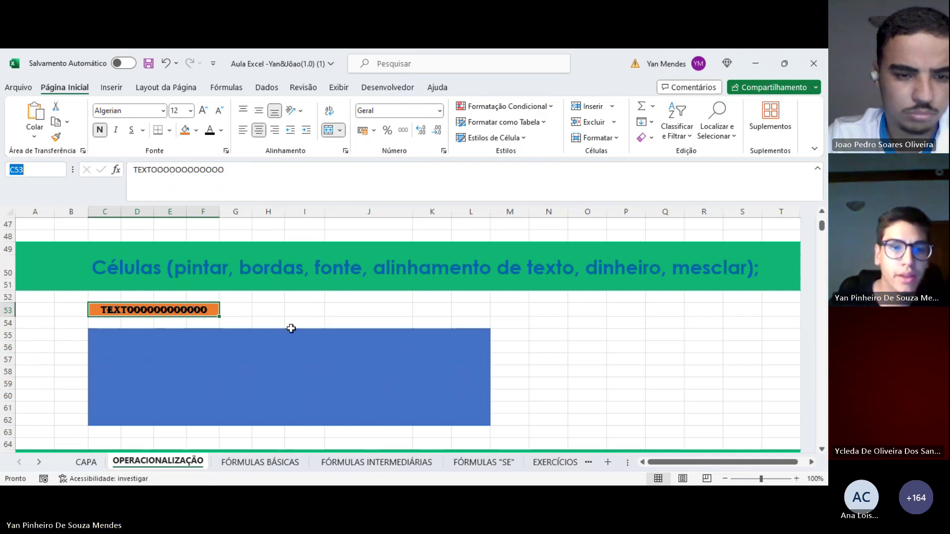
{"action": "left_click", "coordinate": [307, 318]}
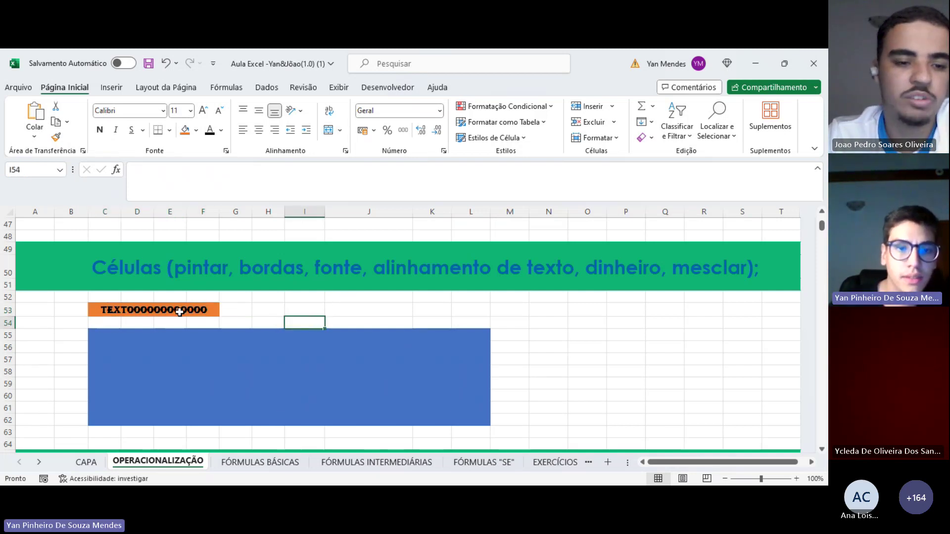
{"action": "left_click", "coordinate": [200, 313]}
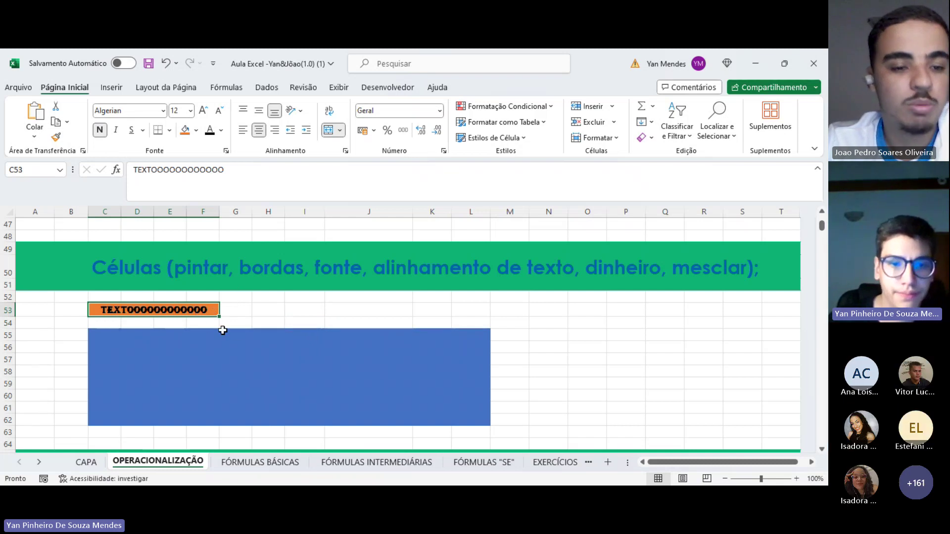
- Clear the text from merged C53, then toggle Format Painter on and off from G53
{"action": "key", "text": "Delete"}
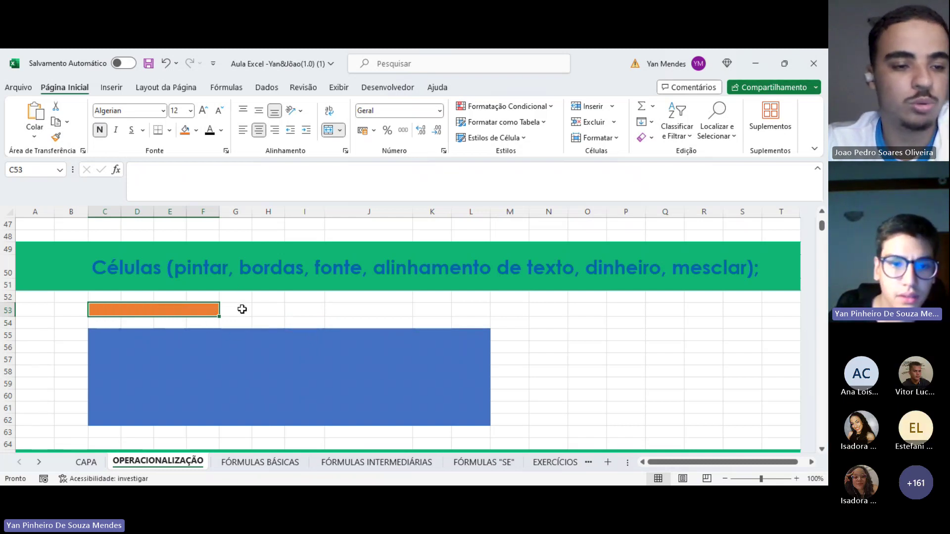
{"action": "left_click", "coordinate": [242, 309]}
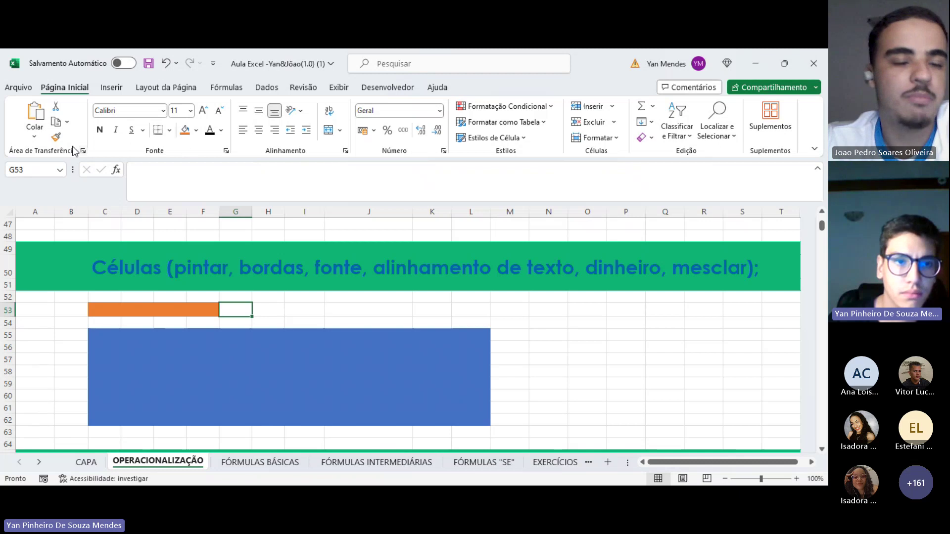
{"action": "left_click", "coordinate": [56, 137]}
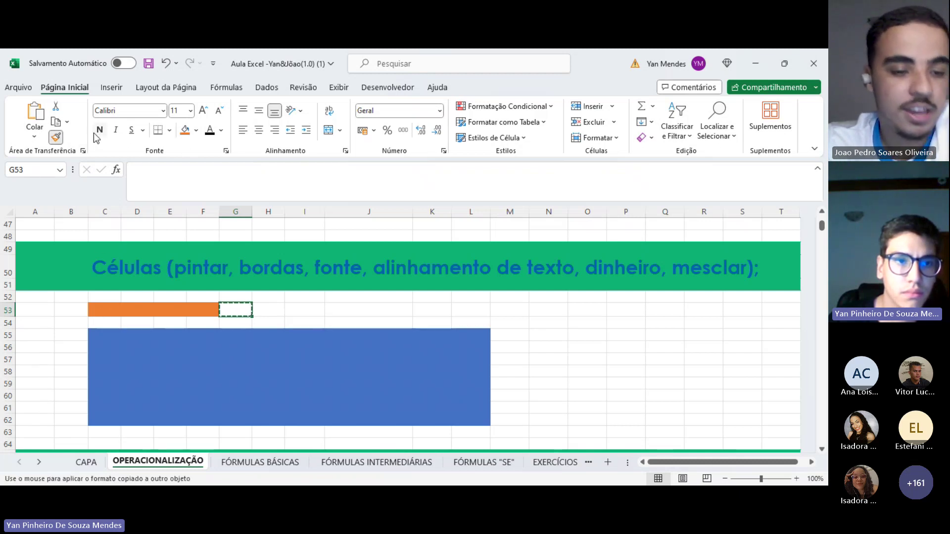
{"action": "left_click", "coordinate": [56, 140]}
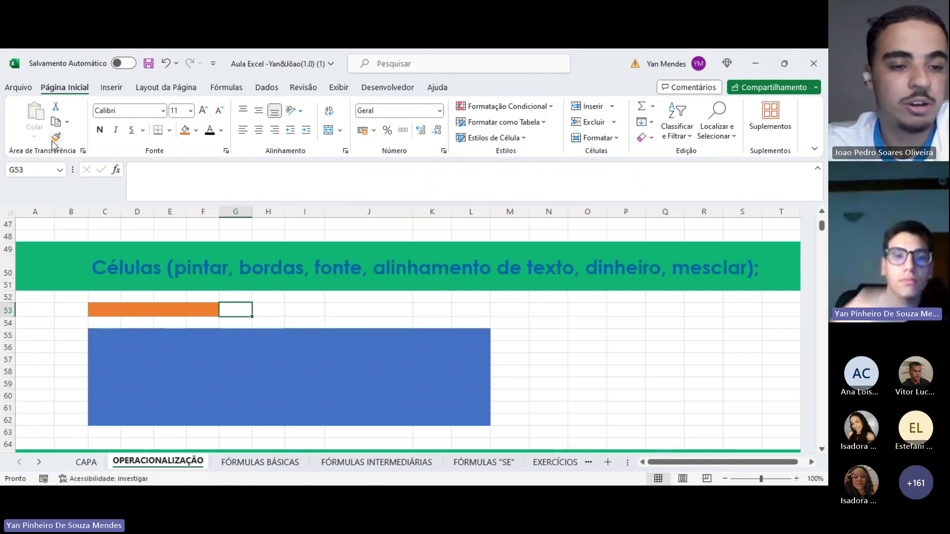
{"action": "left_click", "coordinate": [297, 310]}
{"action": "left_click", "coordinate": [241, 310]}
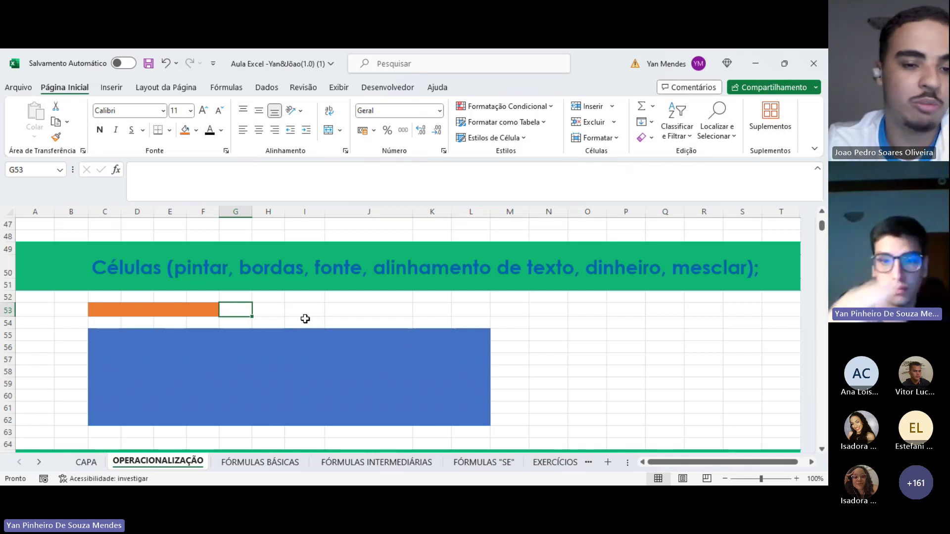
- Merge the blue block C55:L62 into one cell and enter text ending in many A's
{"action": "left_click", "coordinate": [203, 359]}
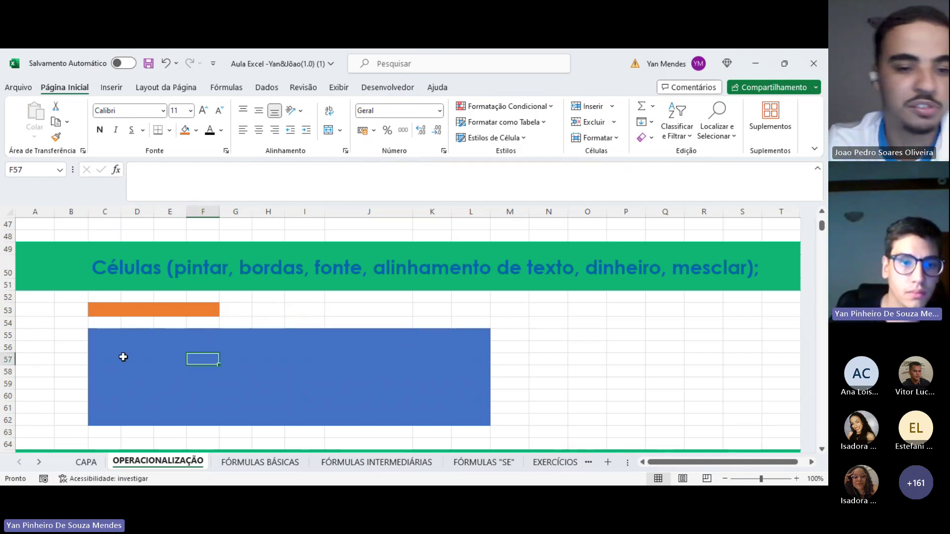
{"action": "left_click_drag", "start_coordinate": [102, 333], "coordinate": [487, 417]}
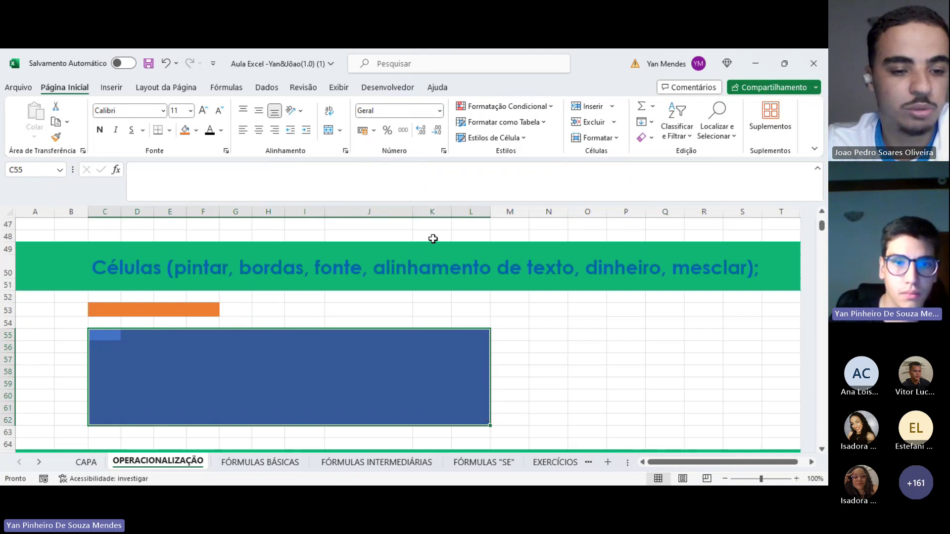
{"action": "left_click", "coordinate": [328, 130]}
{"action": "left_click", "coordinate": [548, 347]}
{"action": "left_click", "coordinate": [297, 366]}
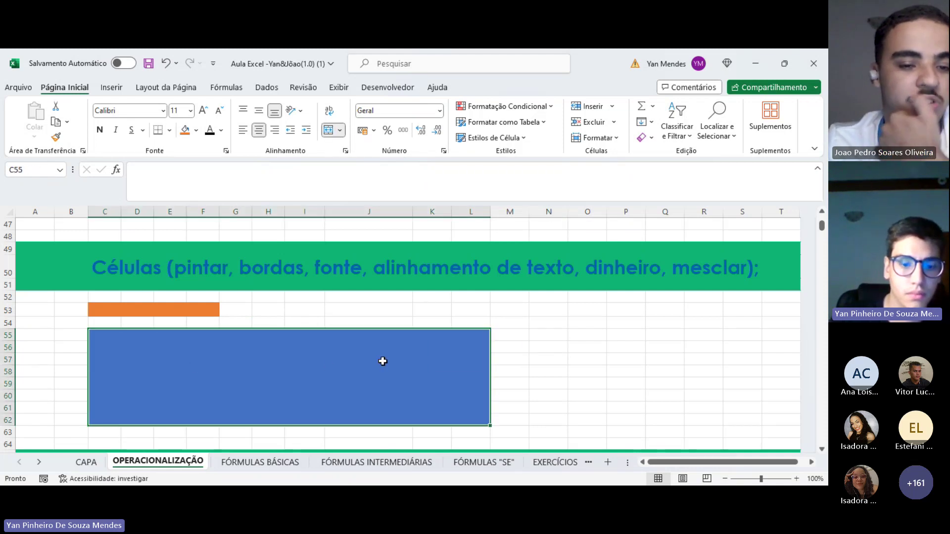
{"action": "type", "text": "TEST"}
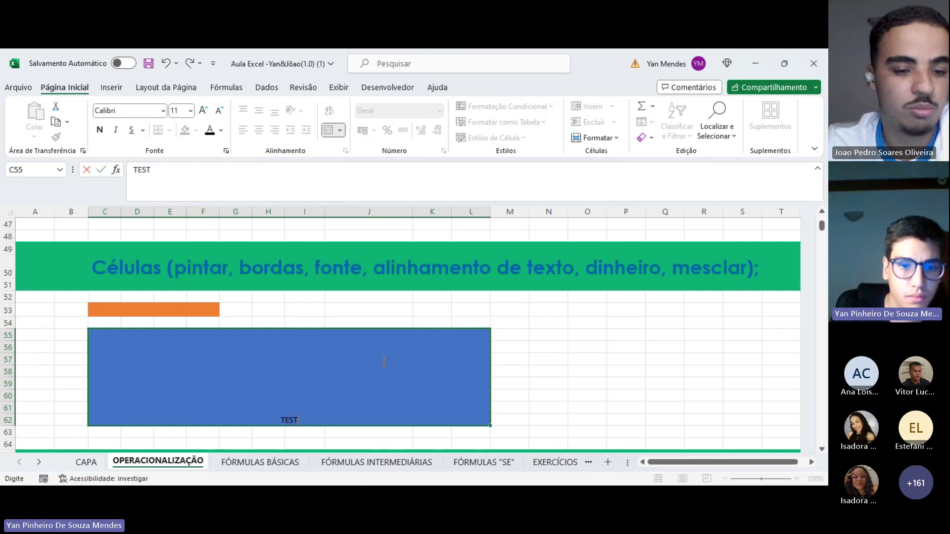
{"action": "type", "text": "AAAAAAAAAAAAAAAAAAAAAA"}
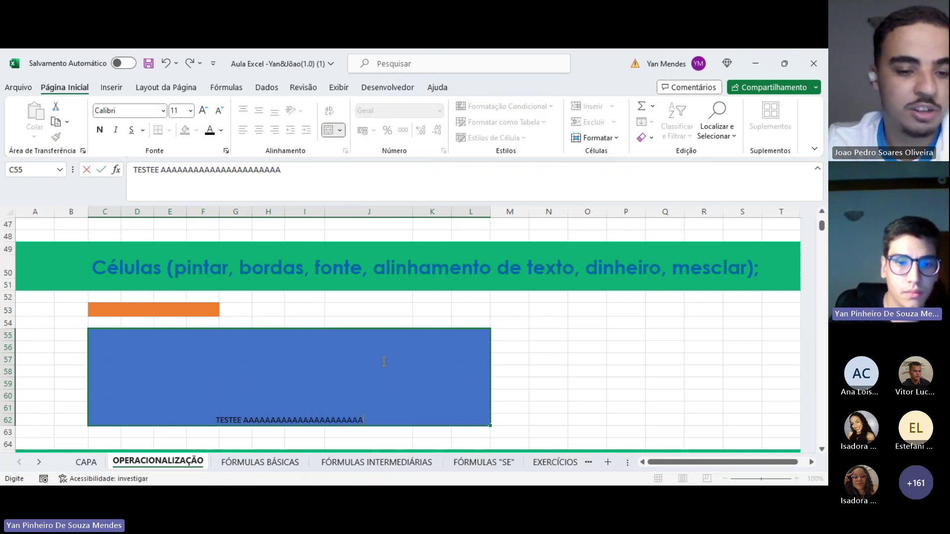
{"action": "type", "text": "AAAAAAAAAAAAAAAAAAAAAAAAAAAAAAAAAAAAAAAAAAAAAAAAAAAAAAAAA"}
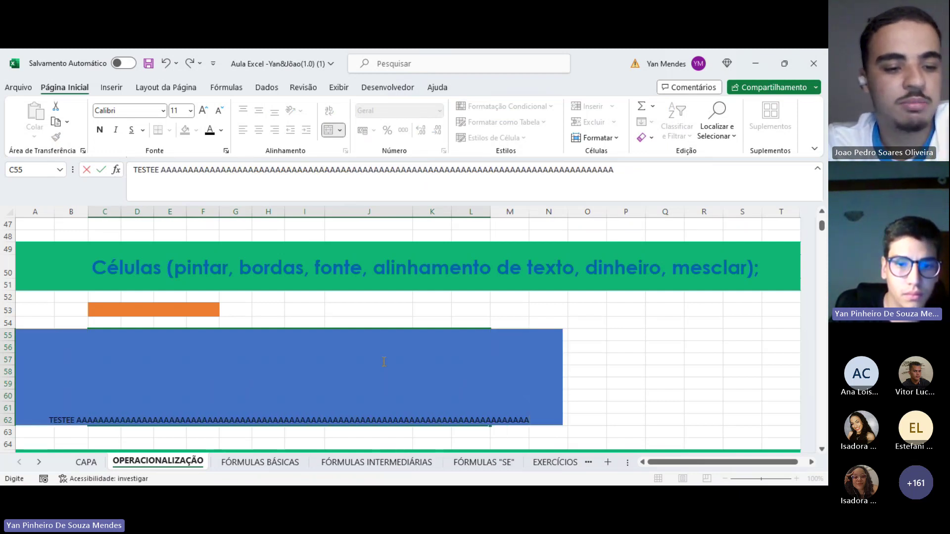
{"action": "type", "text": "AAAAAAAAAAAAAAAAAAAAAAAAAAAAAAAAA"}
{"action": "key", "text": "Return"}
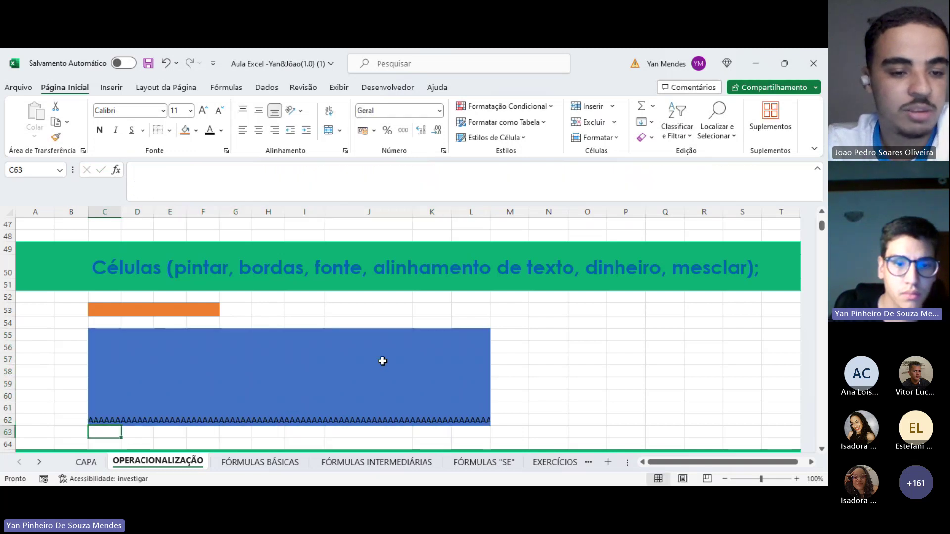
- Append a long run of extra A's to the merged block's text
{"action": "left_click", "coordinate": [348, 366]}
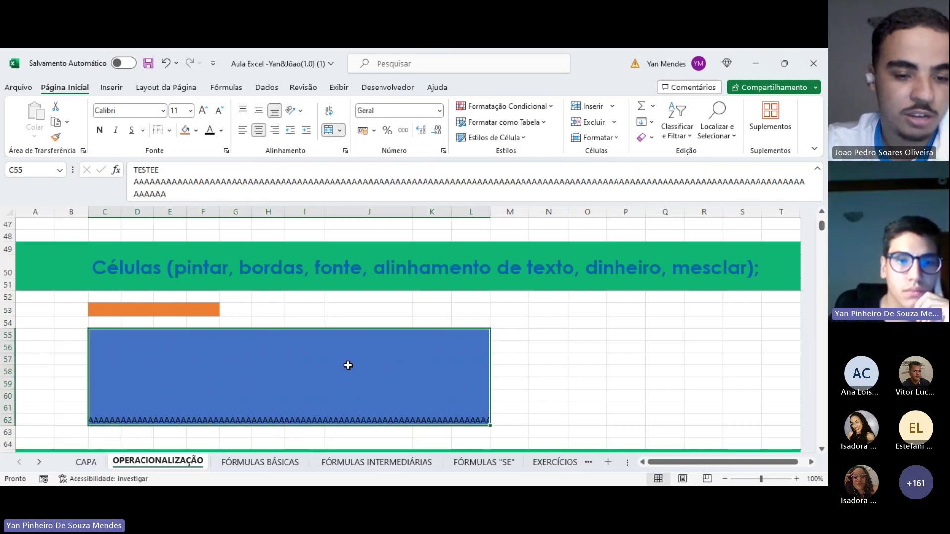
{"action": "left_click", "coordinate": [212, 192]}
{"action": "type", "text": "AAAAAAAAAAAAAAAAAAAAAAAAAAAAAAAAAAAAAAAAAA"}
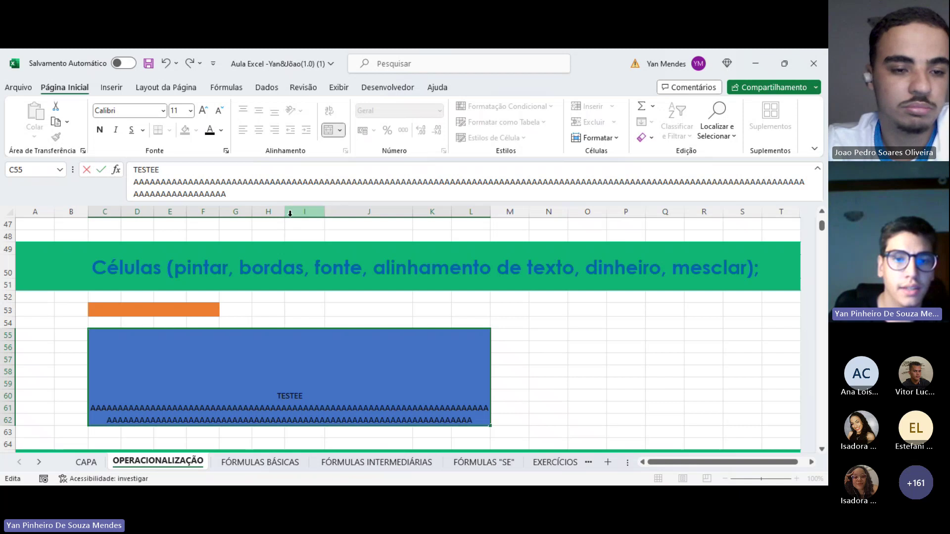
{"action": "type", "text": "AAAAAAAAAAAAAAAAAAAAAAAAAAAAAAAAAAAAAAAA"}
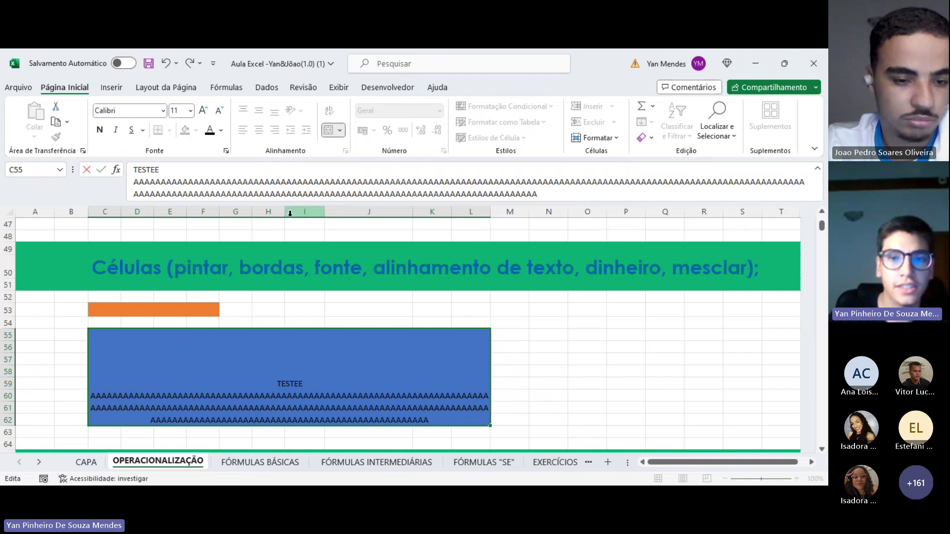
{"action": "type", "text": "AAAAAAAAAAAAAAAAAAAAAAAAAAAAAAAAAAAAAAAAAAAAAAA"}
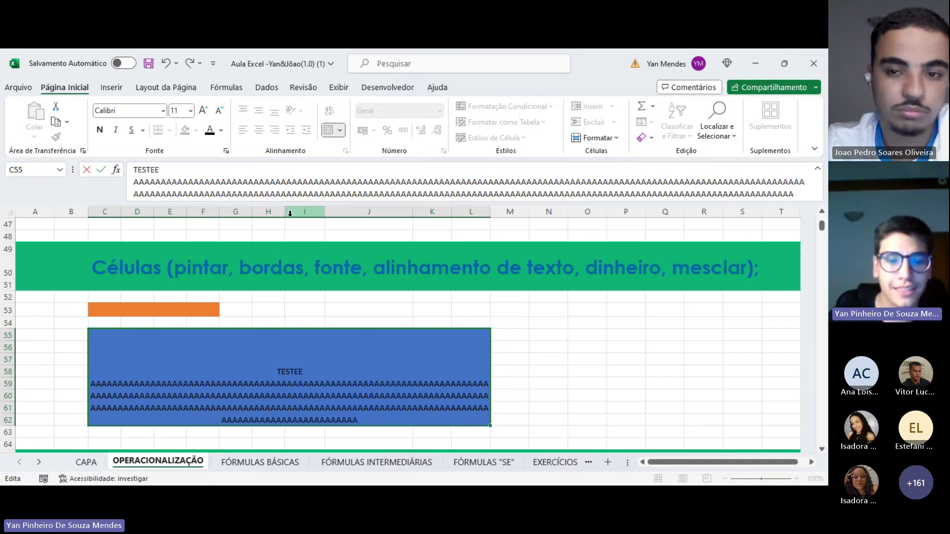
{"action": "type", "text": "AAAAAAAA"}
{"action": "left_click", "coordinate": [219, 394]}
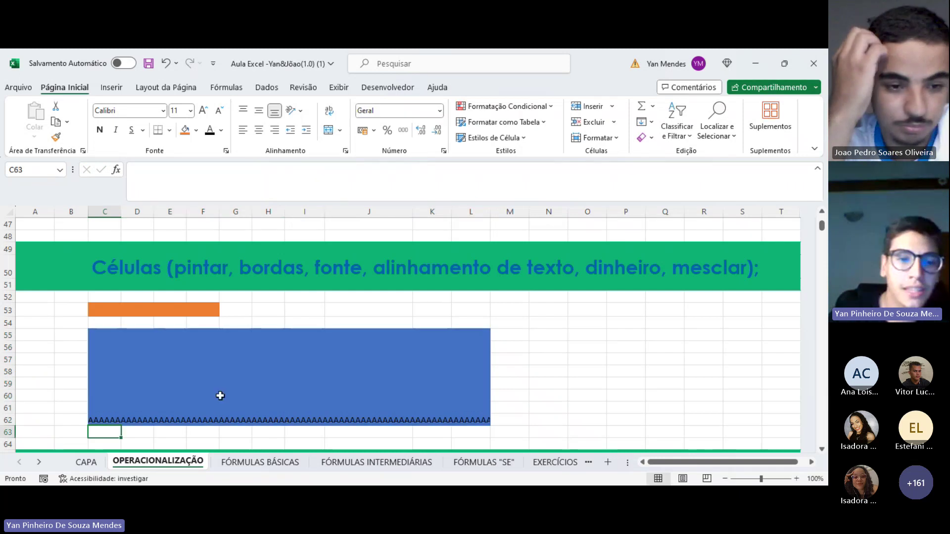
{"action": "left_click", "coordinate": [75, 360]}
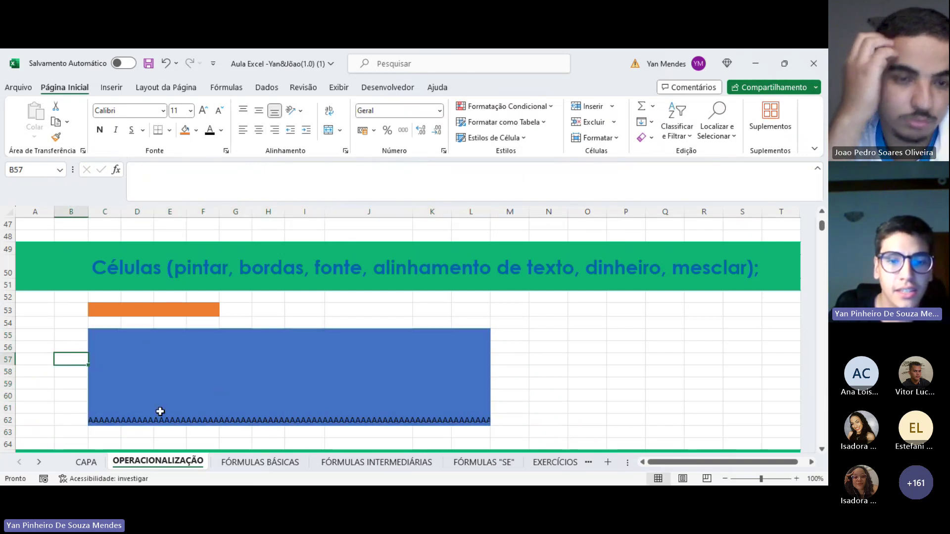
- Turn on Wrap Text for merged cell C55 so TESTEE and the A's spread over several lines
{"action": "scroll", "coordinate": [406, 336], "scroll_direction": "down", "scroll_amount": 1}
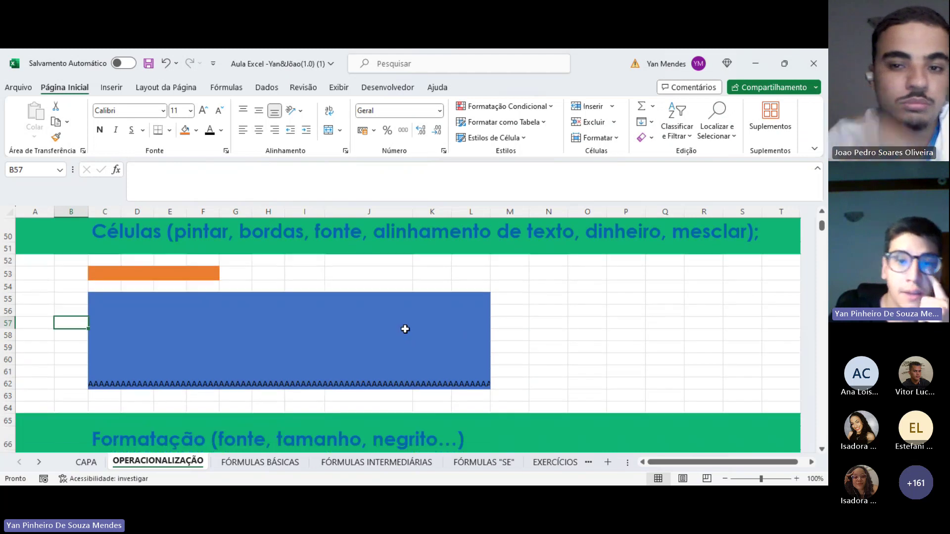
{"action": "left_click", "coordinate": [219, 327]}
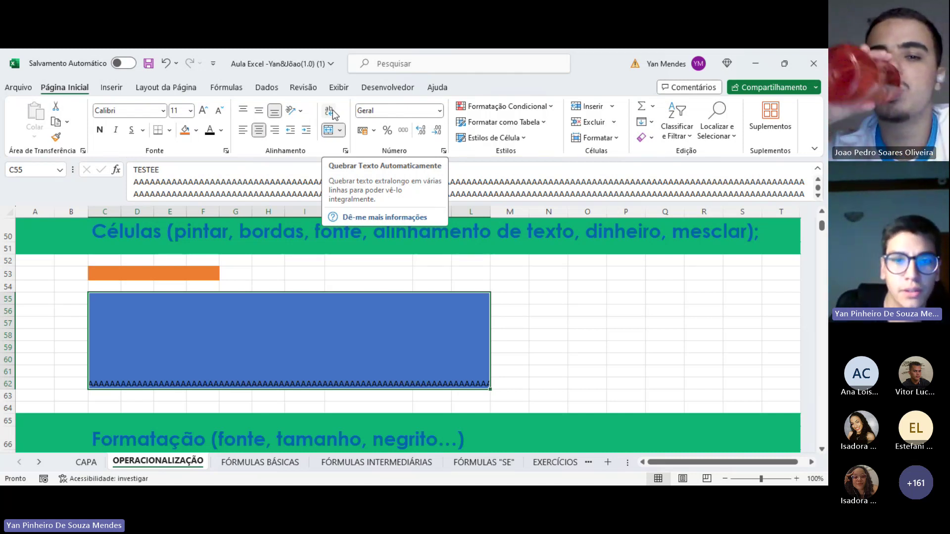
{"action": "left_click", "coordinate": [333, 111]}
{"action": "left_click", "coordinate": [582, 345]}
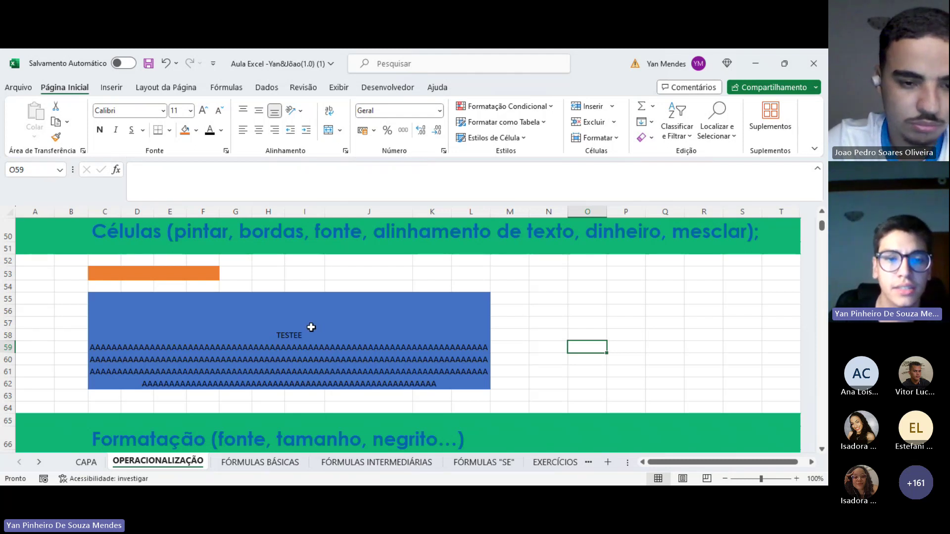
- Centre the merged block's text vertically and align it right, after briefly trying left alignment
{"action": "left_click", "coordinate": [283, 336]}
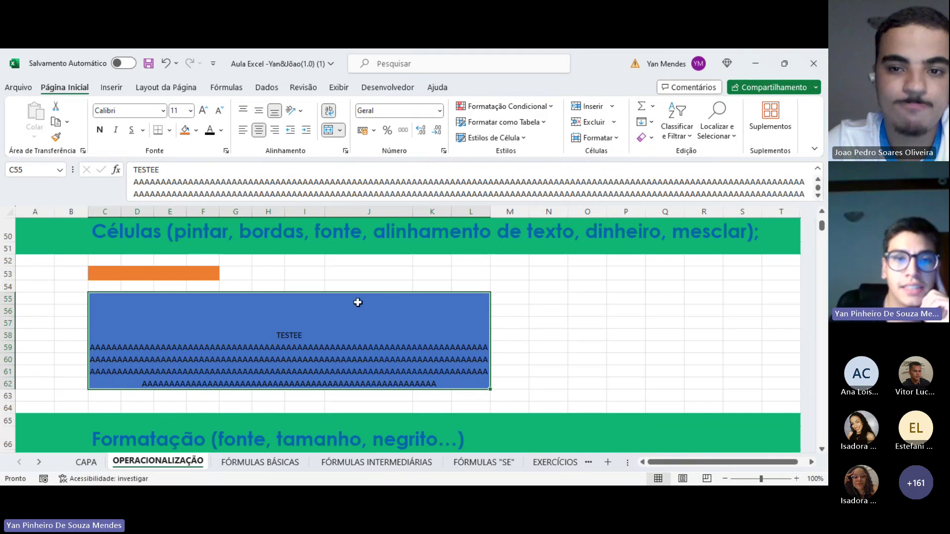
{"action": "left_click", "coordinate": [259, 113]}
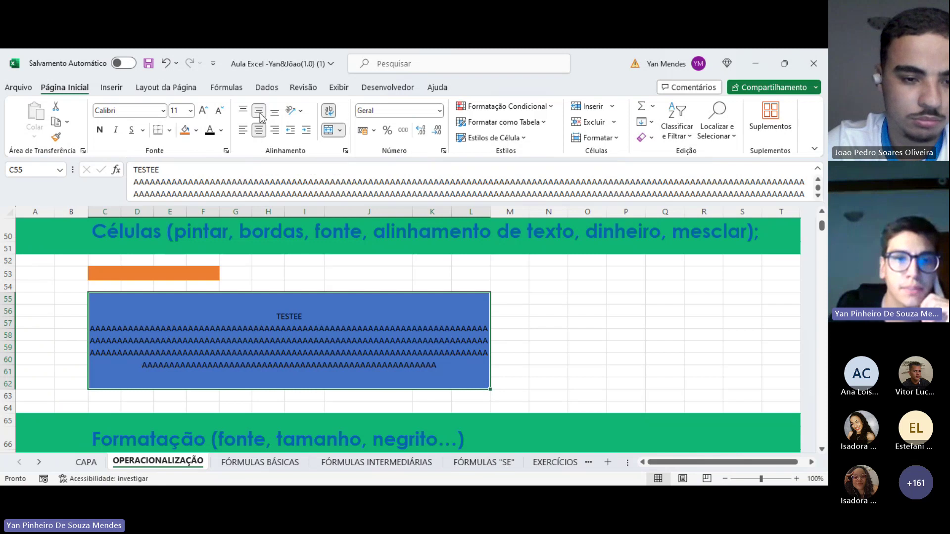
{"action": "left_click", "coordinate": [243, 134]}
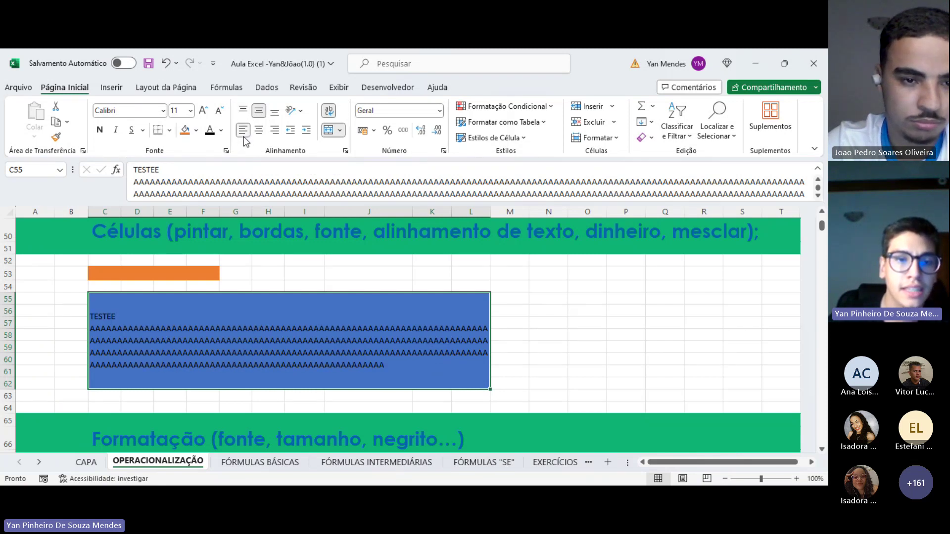
{"action": "left_click", "coordinate": [274, 130]}
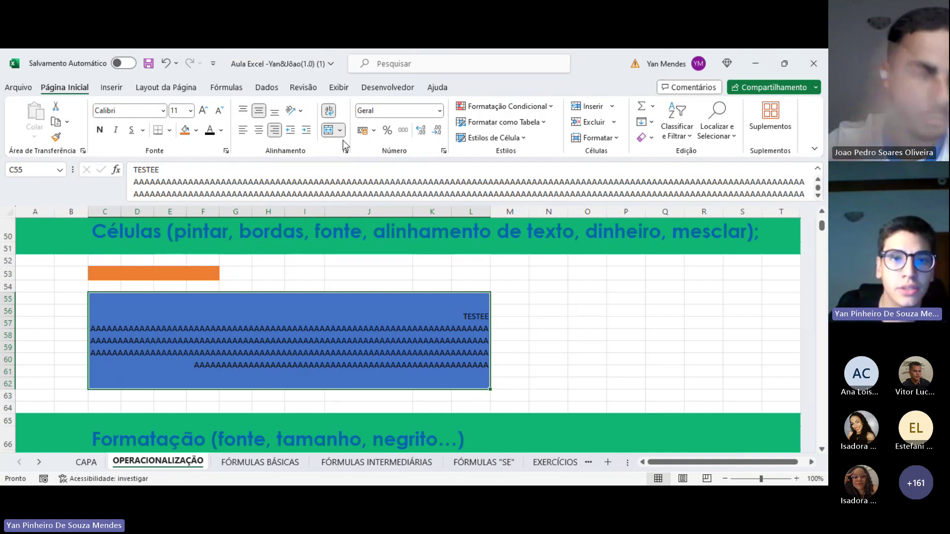
{"action": "left_click", "coordinate": [381, 286]}
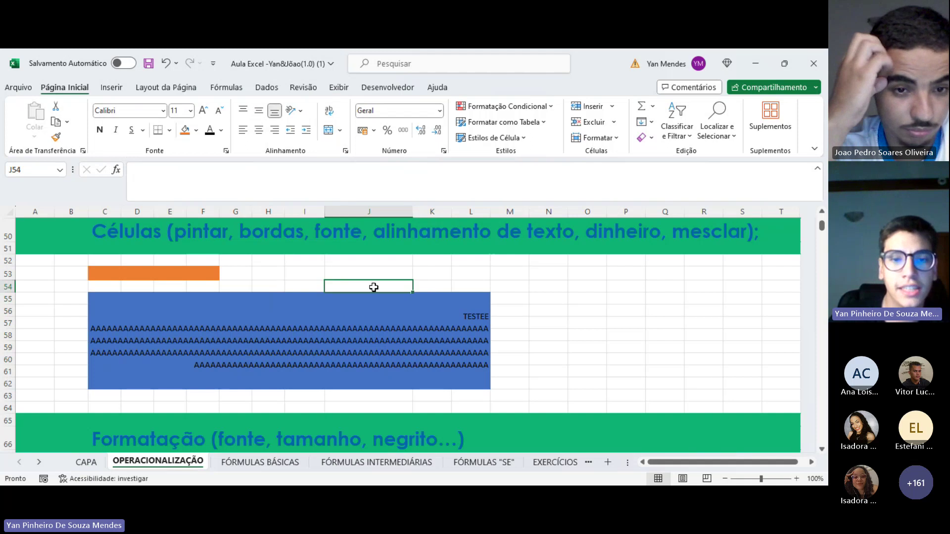
{"action": "left_click", "coordinate": [298, 332]}
- Set C55's horizontal alignment to Justificar in the Formatar Células Alinhamento tab
{"action": "right_click", "coordinate": [298, 331]}
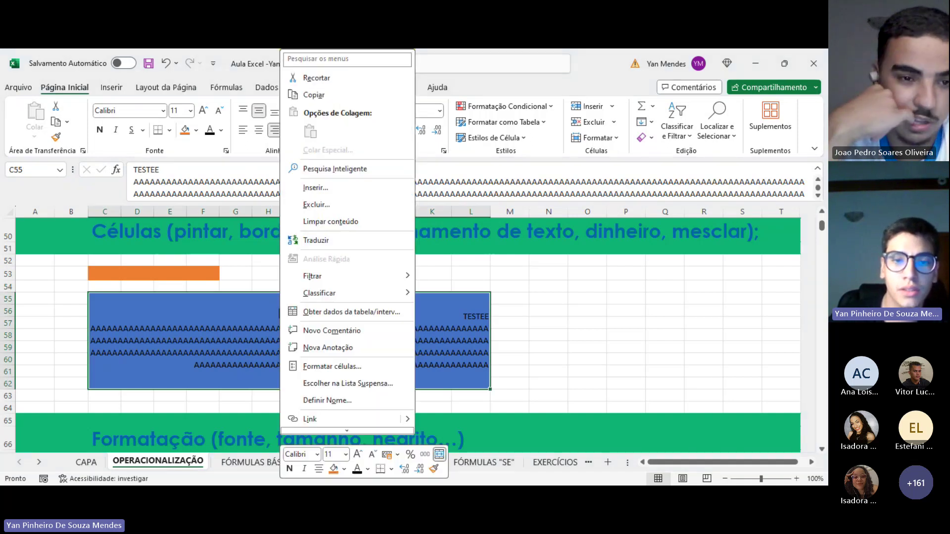
{"action": "mouse_move", "coordinate": [319, 293]}
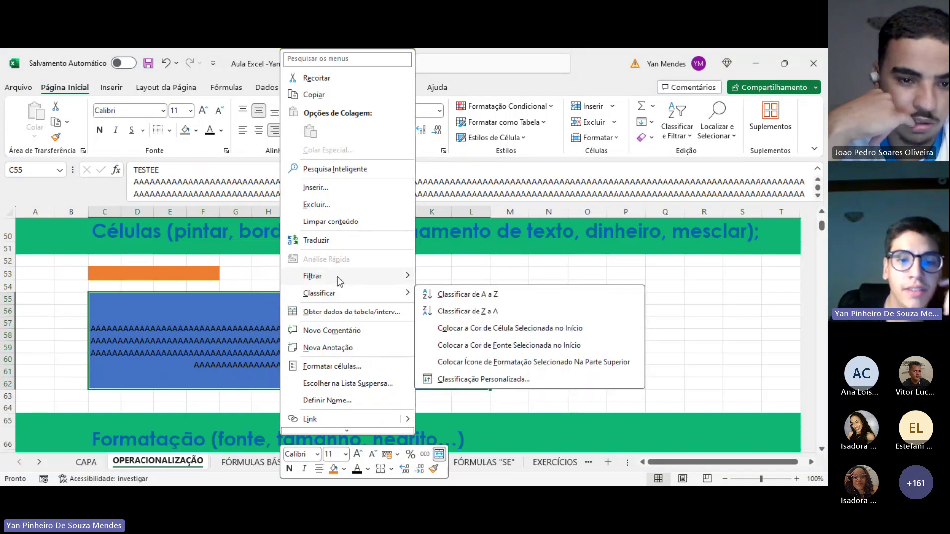
{"action": "left_click", "coordinate": [332, 367]}
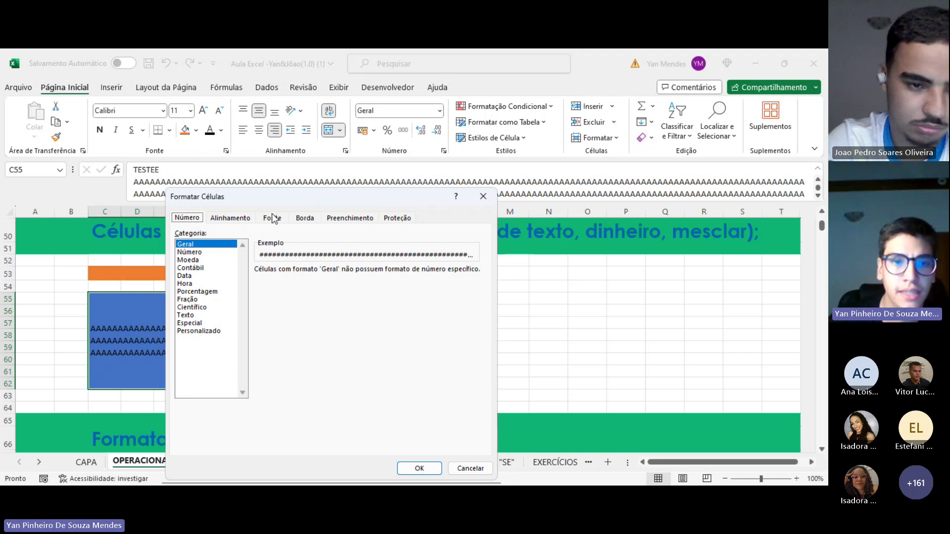
{"action": "left_click", "coordinate": [231, 219]}
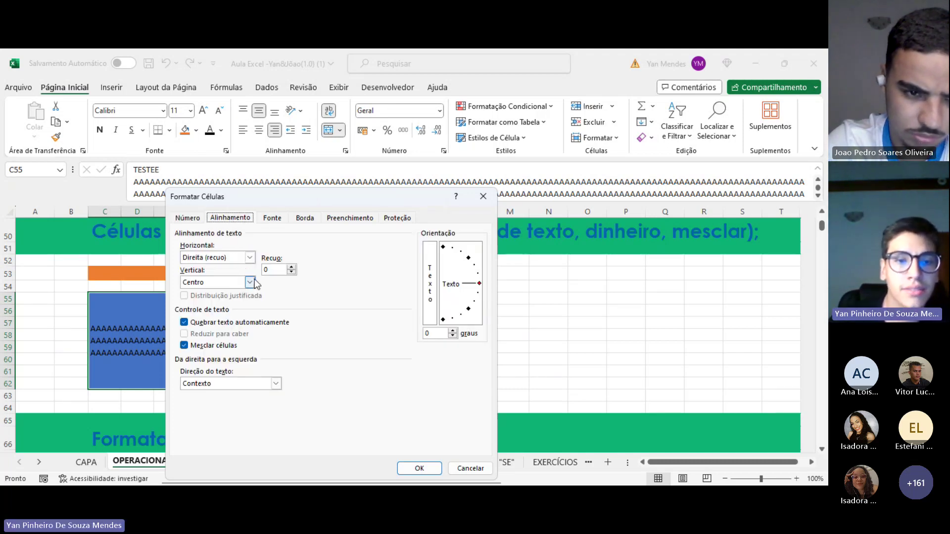
{"action": "left_click", "coordinate": [253, 259]}
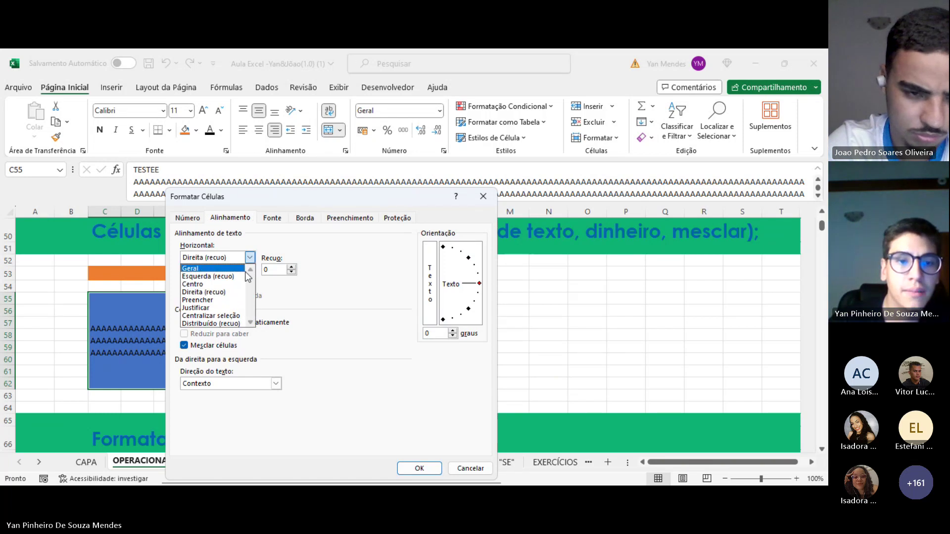
{"action": "left_click", "coordinate": [226, 308]}
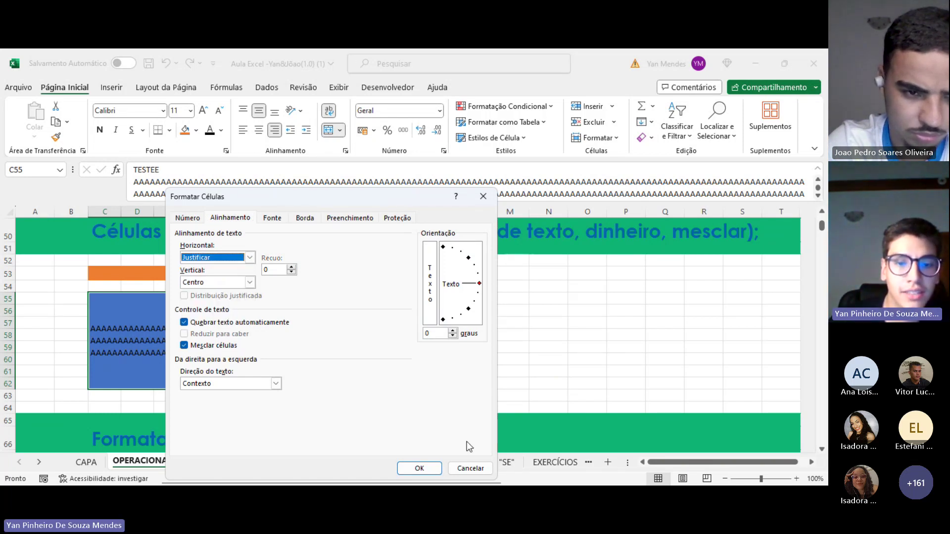
{"action": "left_click", "coordinate": [419, 468]}
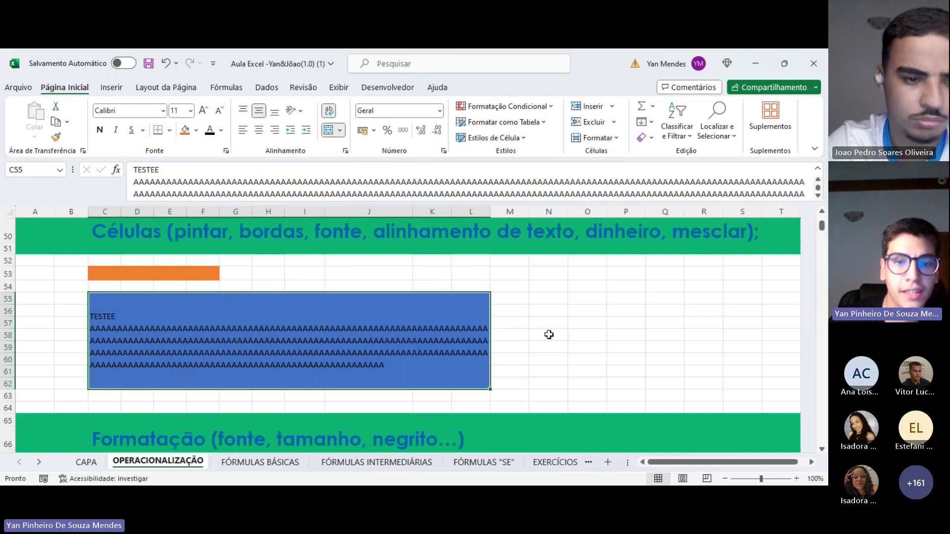
- Edit the merged cell to delete the word TESTEE, leaving only the A's
{"action": "left_click", "coordinate": [548, 335]}
{"action": "left_click", "coordinate": [251, 329]}
{"action": "left_click", "coordinate": [171, 171]}
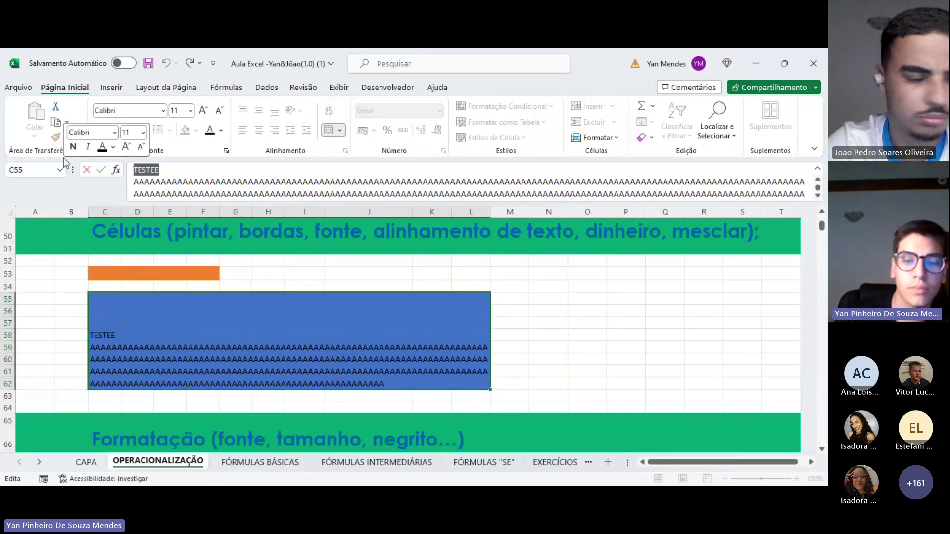
{"action": "key", "text": "BackSpace"}
{"action": "key", "text": "BackSpace"}
{"action": "key", "text": "BackSpace"}
{"action": "key", "text": "Return"}
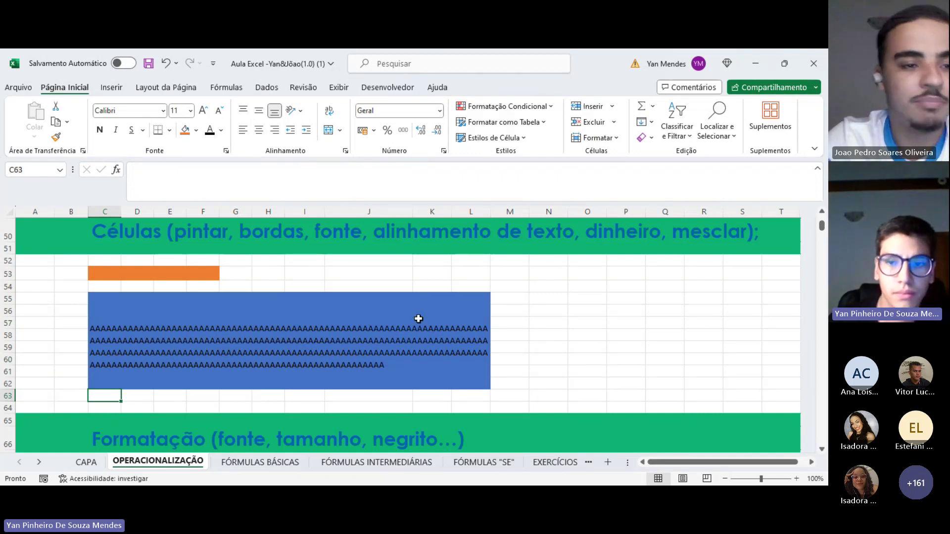
- Type a test string of A's into I53, then delete it so I53 stays empty
{"action": "left_click", "coordinate": [314, 311]}
{"action": "left_click", "coordinate": [511, 301]}
{"action": "left_click", "coordinate": [396, 272]}
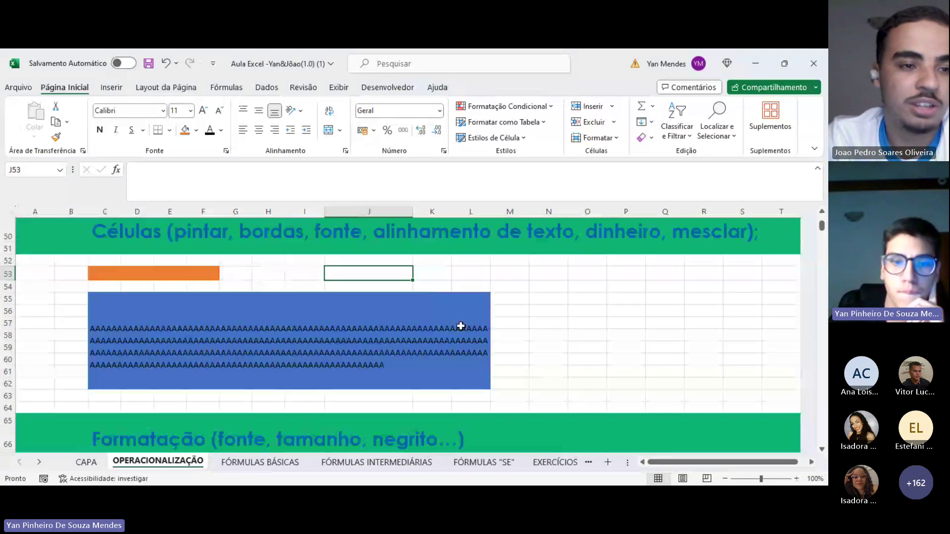
{"action": "left_click", "coordinate": [416, 315]}
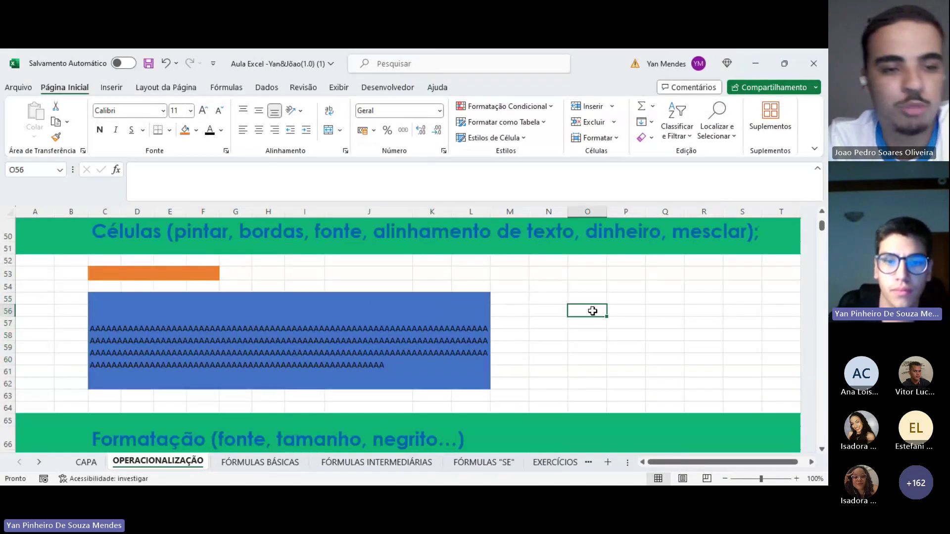
{"action": "left_click", "coordinate": [301, 274]}
{"action": "type", "text": "AAAAAAAAAAAAAAAAAAAAA"}
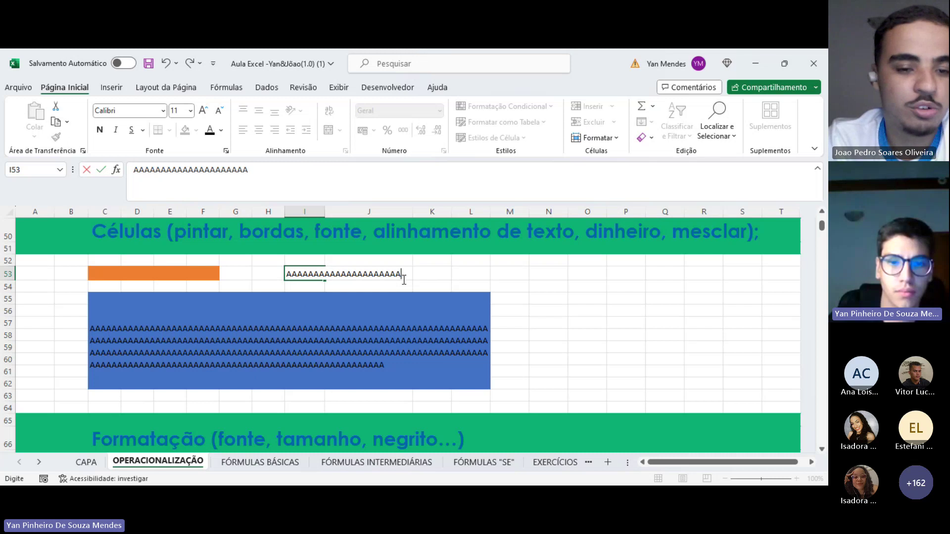
{"action": "key", "text": "BackSpace"}
{"action": "key", "text": "BackSpace"}
{"action": "key", "text": "BackSpace"}
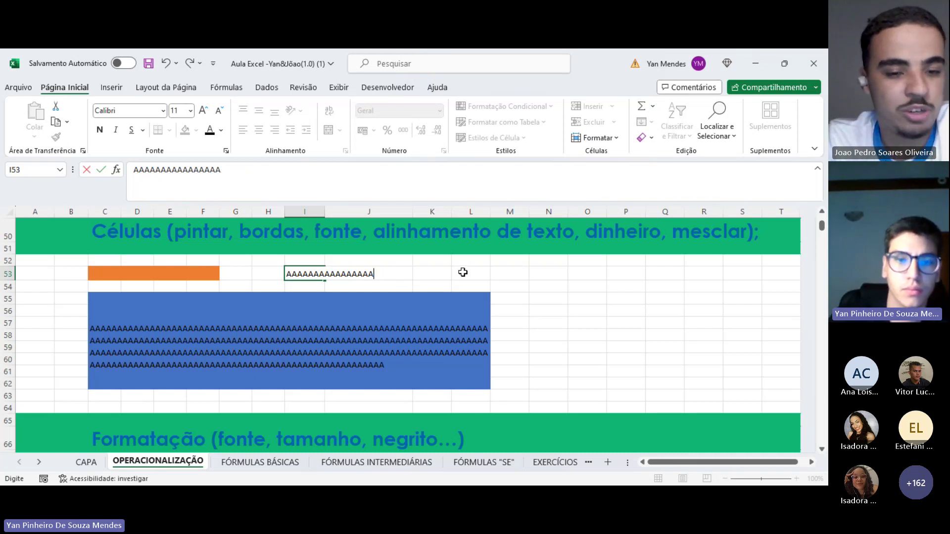
{"action": "key", "text": "BackSpace"}
{"action": "key", "text": "BackSpace"}
{"action": "key", "text": "BackSpace"}
{"action": "key", "text": "BackSpace"}
{"action": "key", "text": "BackSpace"}
{"action": "key", "text": "BackSpace"}
{"action": "left_click", "coordinate": [411, 329]}
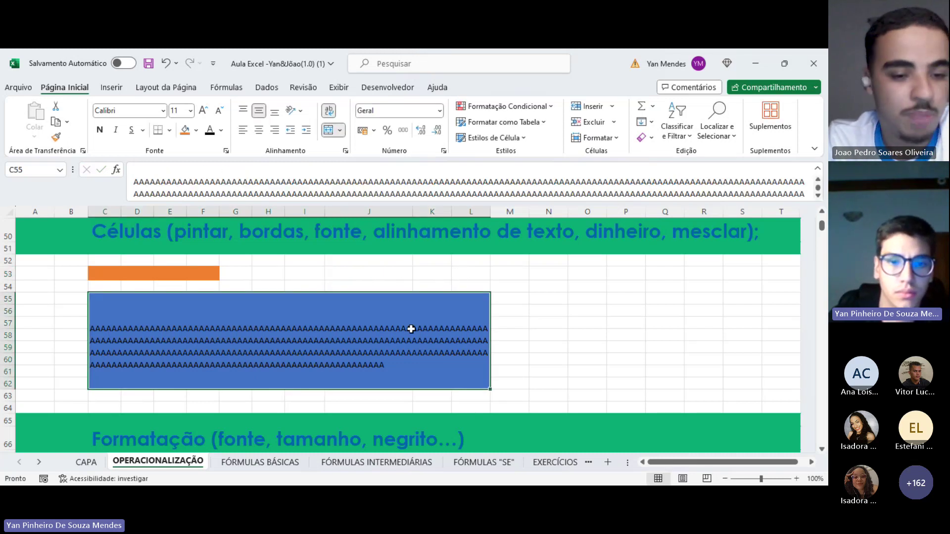
- Move via EXERCÍCIOS to the DICAS sheet and scroll through its shortcut tips
{"action": "left_click", "coordinate": [576, 465]}
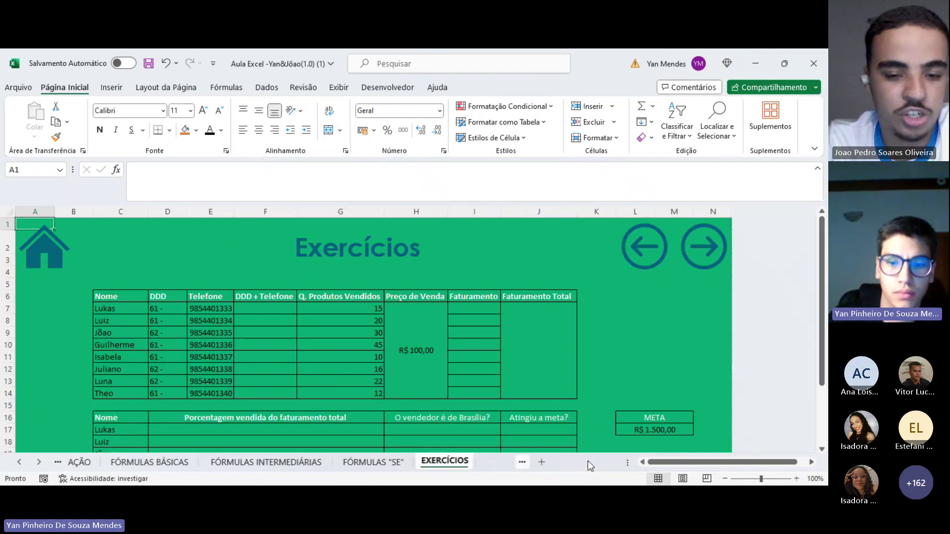
{"action": "key", "text": "ctrl+Page_Down"}
{"action": "left_click", "coordinate": [586, 248]}
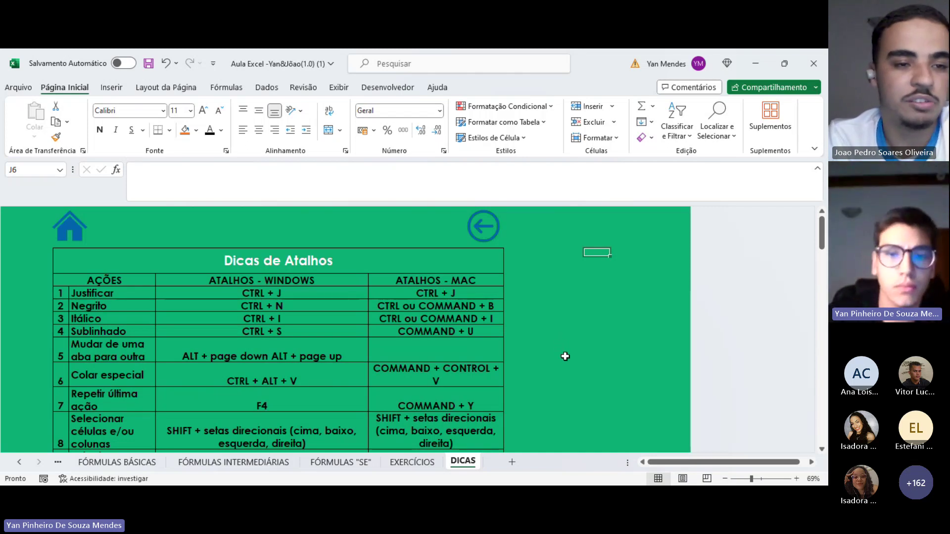
{"action": "scroll", "coordinate": [565, 356], "scroll_direction": "down", "scroll_amount": 1}
{"action": "scroll", "coordinate": [564, 356], "scroll_direction": "down", "scroll_amount": 2}
{"action": "scroll", "coordinate": [559, 354], "scroll_direction": "down", "scroll_amount": 1}
{"action": "scroll", "coordinate": [553, 351], "scroll_direction": "down", "scroll_amount": 2}
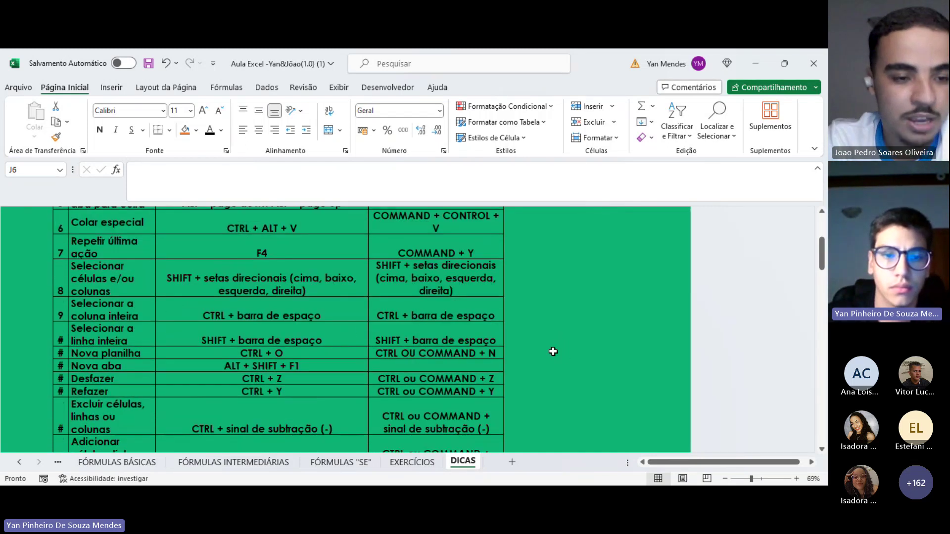
{"action": "scroll", "coordinate": [553, 351], "scroll_direction": "down", "scroll_amount": 1}
{"action": "scroll", "coordinate": [553, 352], "scroll_direction": "down", "scroll_amount": 1}
{"action": "scroll", "coordinate": [553, 351], "scroll_direction": "down", "scroll_amount": 1}
{"action": "scroll", "coordinate": [553, 351], "scroll_direction": "down", "scroll_amount": 1}
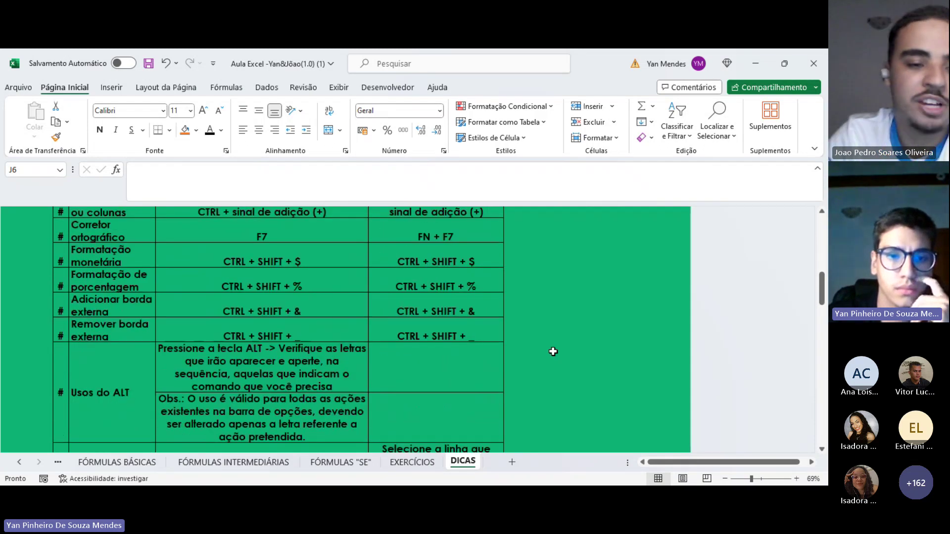
{"action": "scroll", "coordinate": [553, 351], "scroll_direction": "down", "scroll_amount": 1}
{"action": "scroll", "coordinate": [553, 352], "scroll_direction": "down", "scroll_amount": 1}
{"action": "scroll", "coordinate": [553, 351], "scroll_direction": "down", "scroll_amount": 2}
{"action": "scroll", "coordinate": [553, 352], "scroll_direction": "down", "scroll_amount": 1}
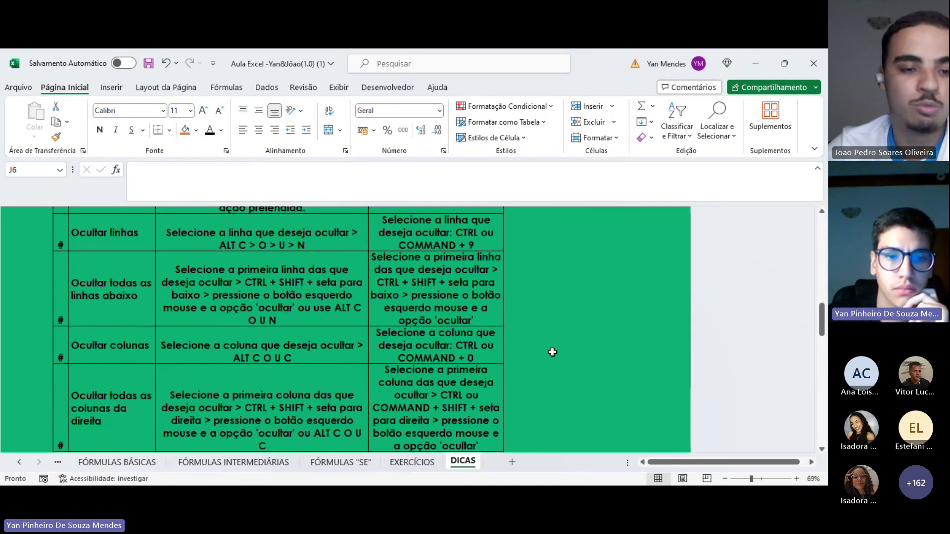
{"action": "scroll", "coordinate": [553, 352], "scroll_direction": "down", "scroll_amount": 1}
{"action": "scroll", "coordinate": [552, 351], "scroll_direction": "down", "scroll_amount": 3}
{"action": "scroll", "coordinate": [553, 352], "scroll_direction": "down", "scroll_amount": 1}
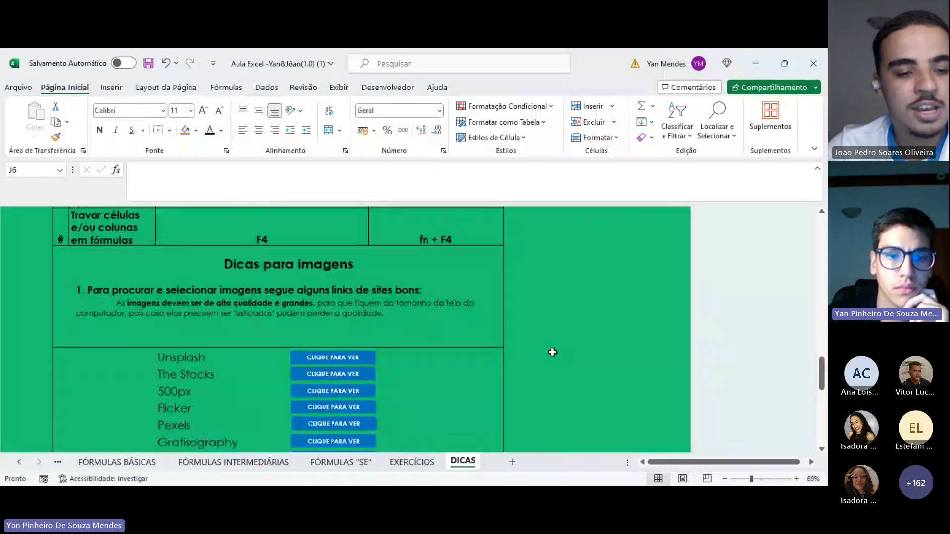
{"action": "scroll", "coordinate": [552, 352], "scroll_direction": "down", "scroll_amount": 1}
{"action": "scroll", "coordinate": [553, 351], "scroll_direction": "down", "scroll_amount": 2}
{"action": "scroll", "coordinate": [553, 351], "scroll_direction": "down", "scroll_amount": 2}
{"action": "scroll", "coordinate": [552, 352], "scroll_direction": "down", "scroll_amount": 2}
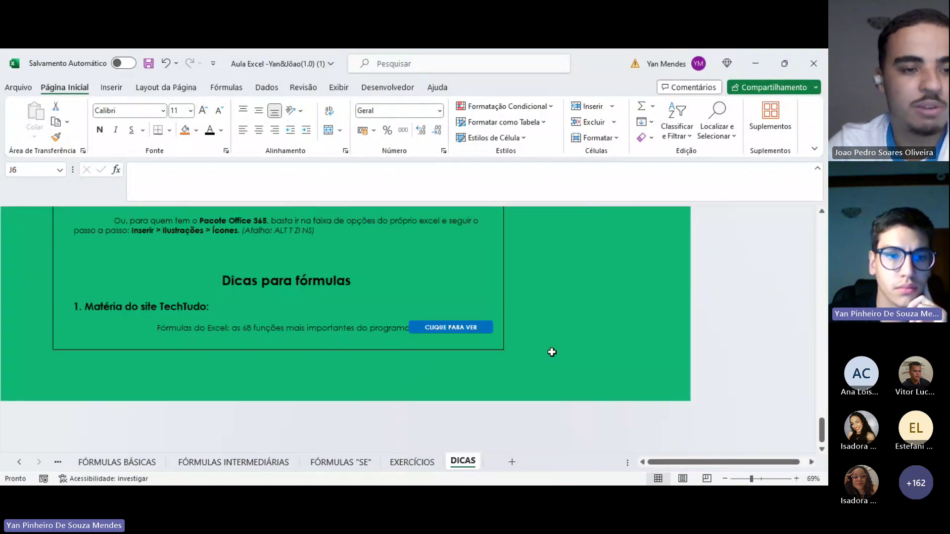
{"action": "scroll", "coordinate": [552, 352], "scroll_direction": "up", "scroll_amount": 2}
{"action": "scroll", "coordinate": [552, 351], "scroll_direction": "up", "scroll_amount": 2}
{"action": "scroll", "coordinate": [552, 352], "scroll_direction": "up", "scroll_amount": 2}
{"action": "scroll", "coordinate": [552, 351], "scroll_direction": "up", "scroll_amount": 2}
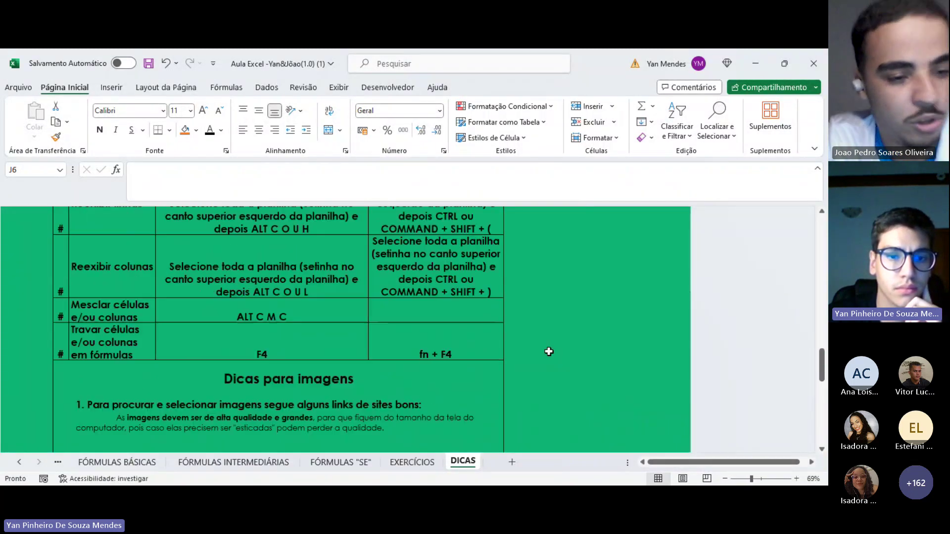
{"action": "scroll", "coordinate": [547, 350], "scroll_direction": "up", "scroll_amount": 2}
{"action": "scroll", "coordinate": [542, 349], "scroll_direction": "up", "scroll_amount": 2}
{"action": "scroll", "coordinate": [524, 352], "scroll_direction": "up", "scroll_amount": 1}
{"action": "scroll", "coordinate": [521, 343], "scroll_direction": "up", "scroll_amount": 3}
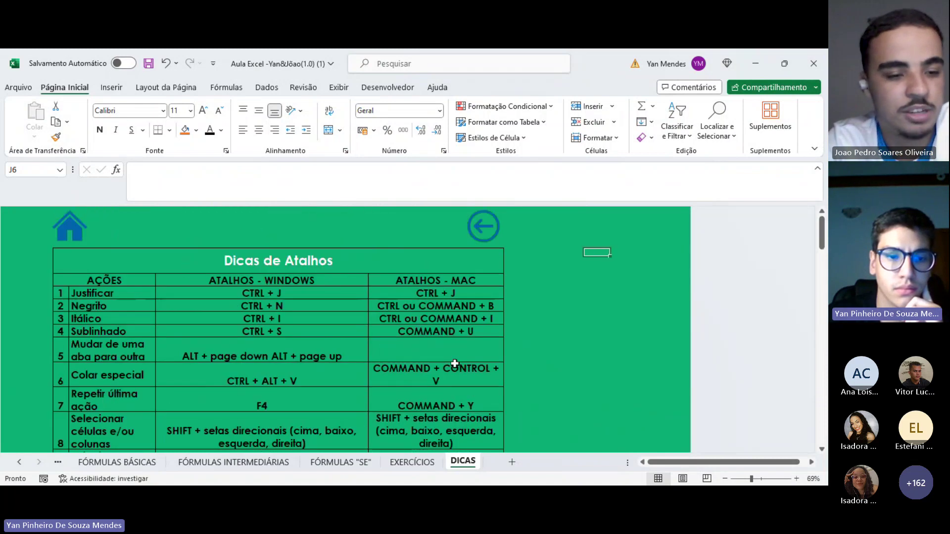
- On OPERACIONALIZAÇÃO, paint blank cell O54's formatting over the orange bar C53:F53
{"action": "left_click", "coordinate": [63, 462]}
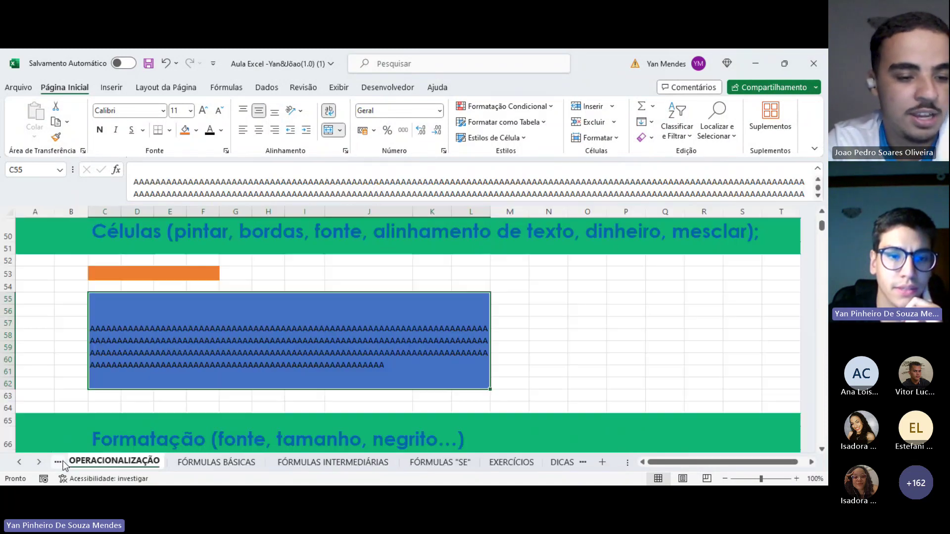
{"action": "left_click", "coordinate": [63, 462]}
{"action": "left_click", "coordinate": [160, 462]}
{"action": "left_click", "coordinate": [553, 288]}
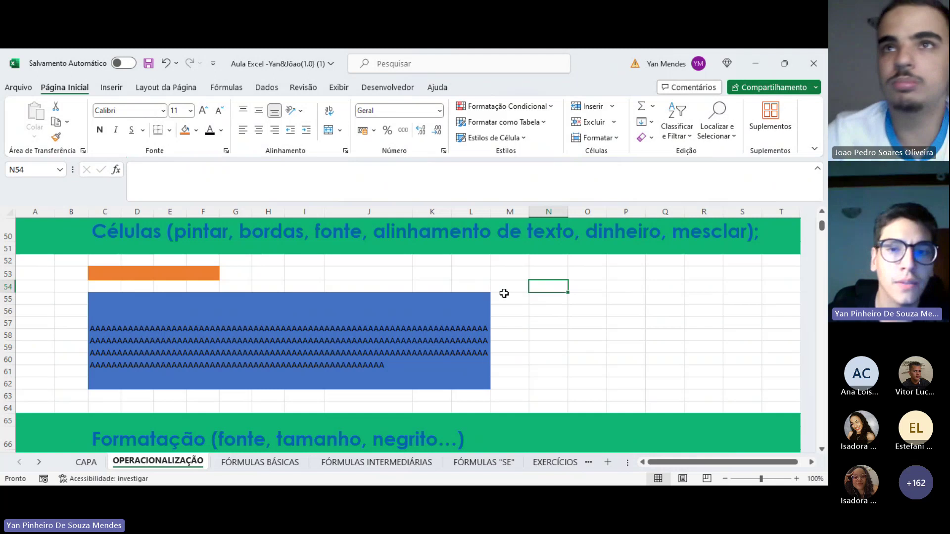
{"action": "left_click", "coordinate": [587, 287]}
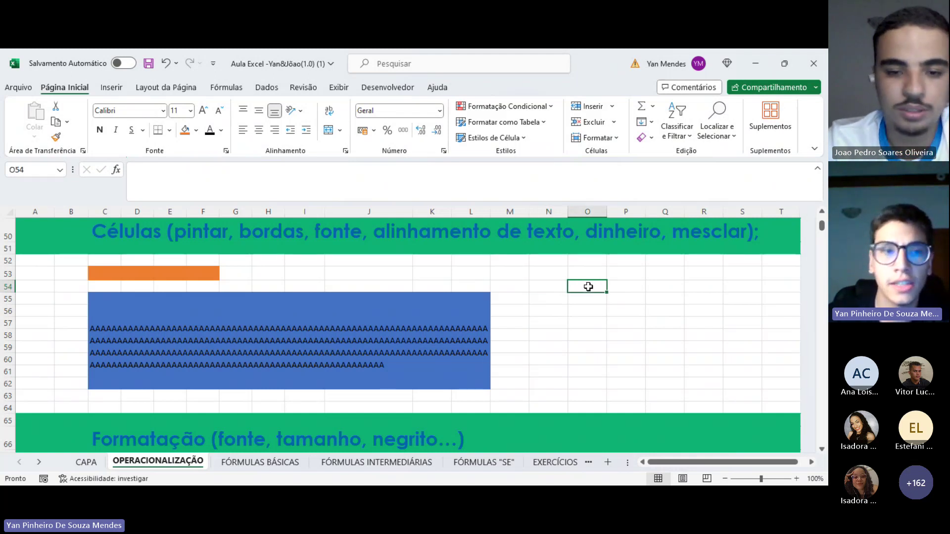
{"action": "left_click", "coordinate": [59, 138]}
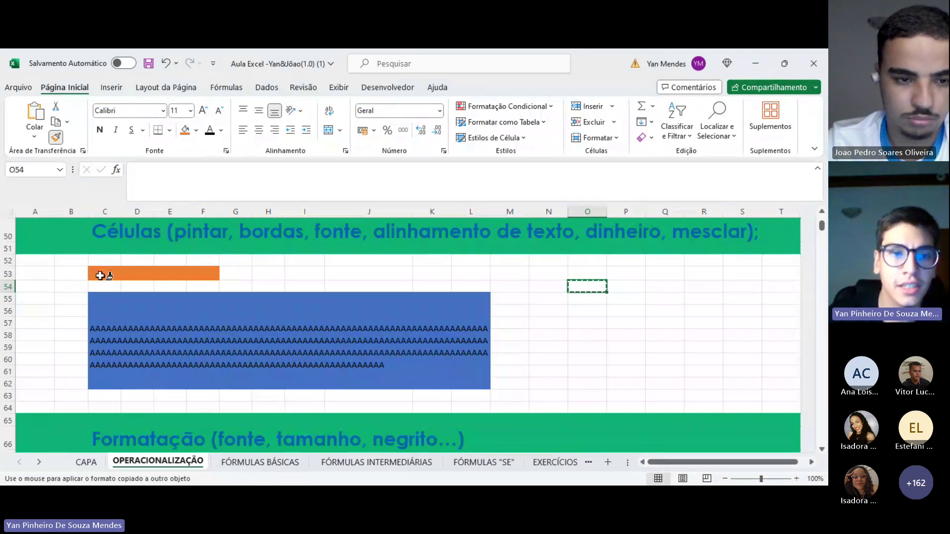
{"action": "left_click_drag", "start_coordinate": [95, 272], "coordinate": [205, 274]}
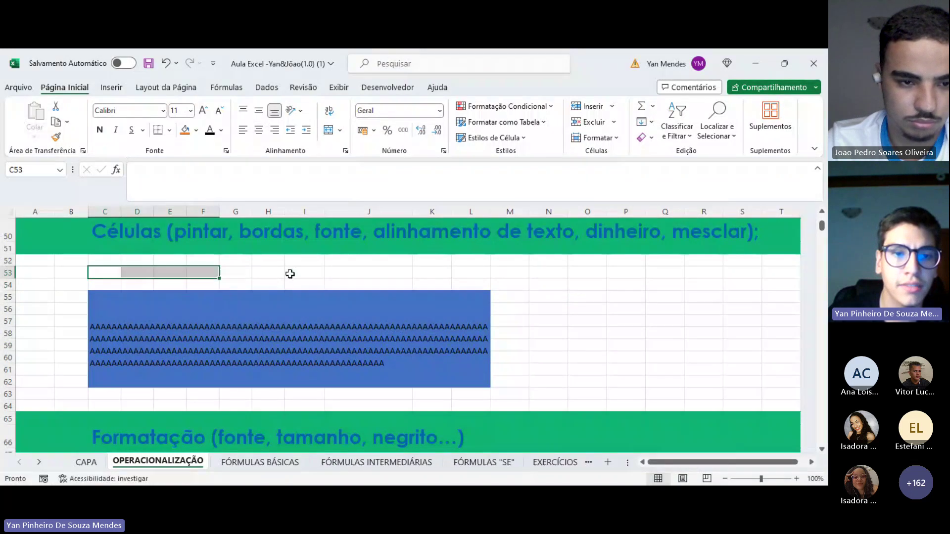
{"action": "left_click", "coordinate": [252, 275]}
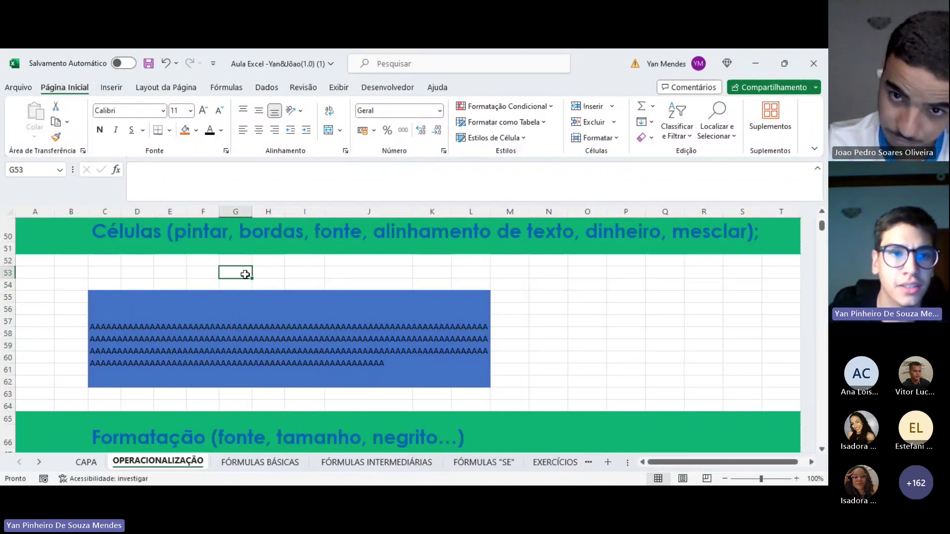
{"action": "left_click", "coordinate": [56, 138]}
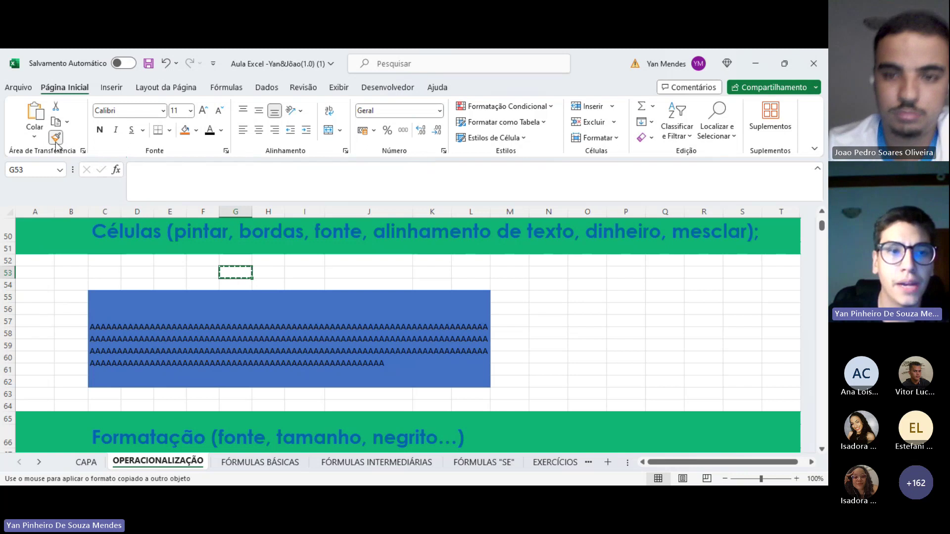
{"action": "key", "text": "Escape"}
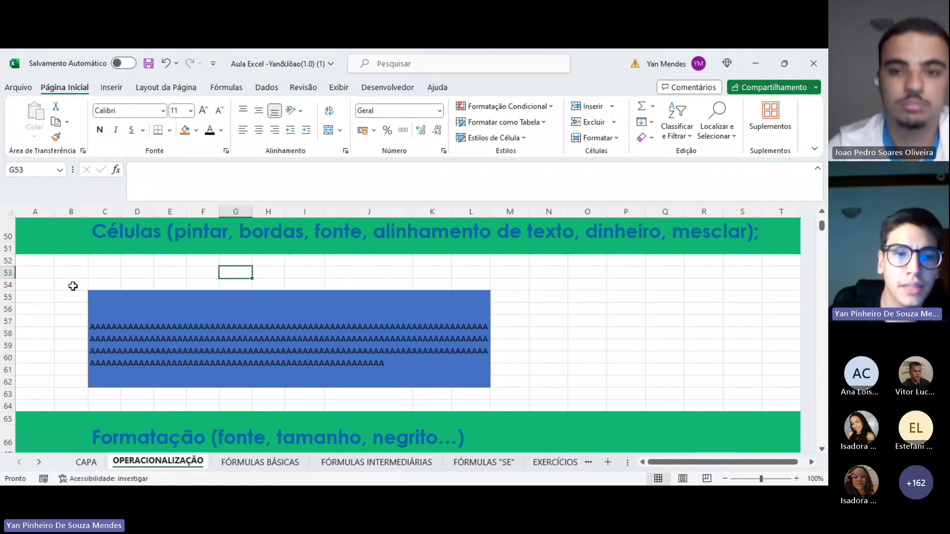
- Select B54:L62 and apply Limpar Tudo to remove the merged blue block
{"action": "left_click_drag", "start_coordinate": [72, 286], "coordinate": [321, 348]}
{"action": "left_click_drag", "start_coordinate": [481, 366], "coordinate": [482, 365]}
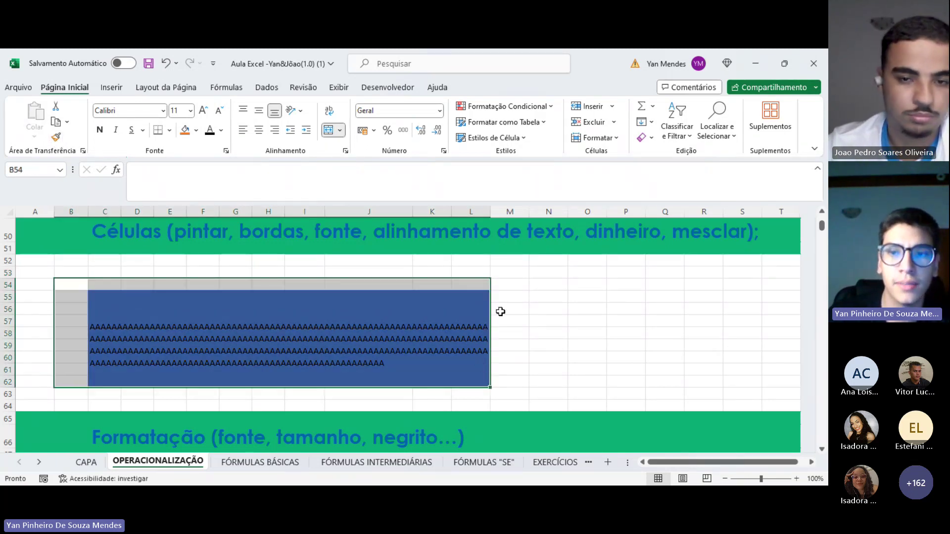
{"action": "left_click", "coordinate": [646, 140]}
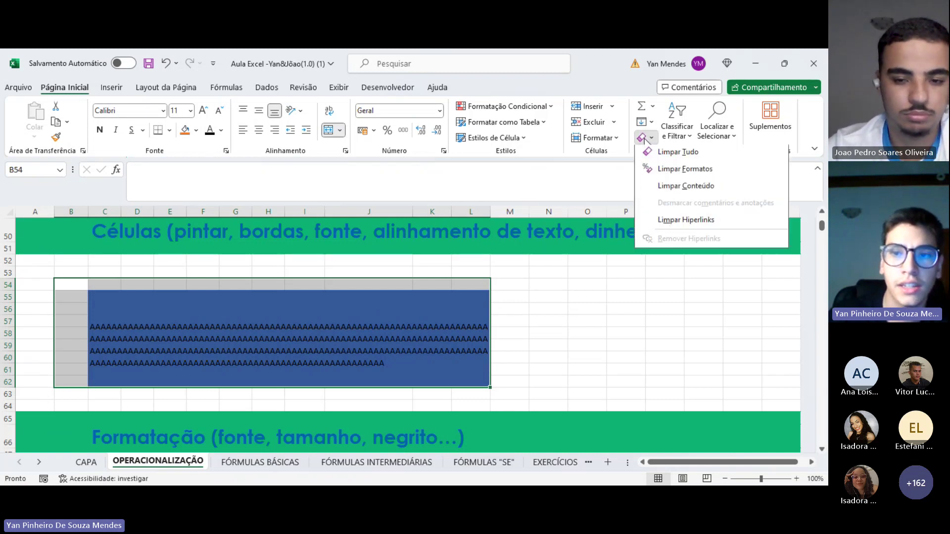
{"action": "left_click", "coordinate": [658, 154]}
{"action": "left_click", "coordinate": [636, 320]}
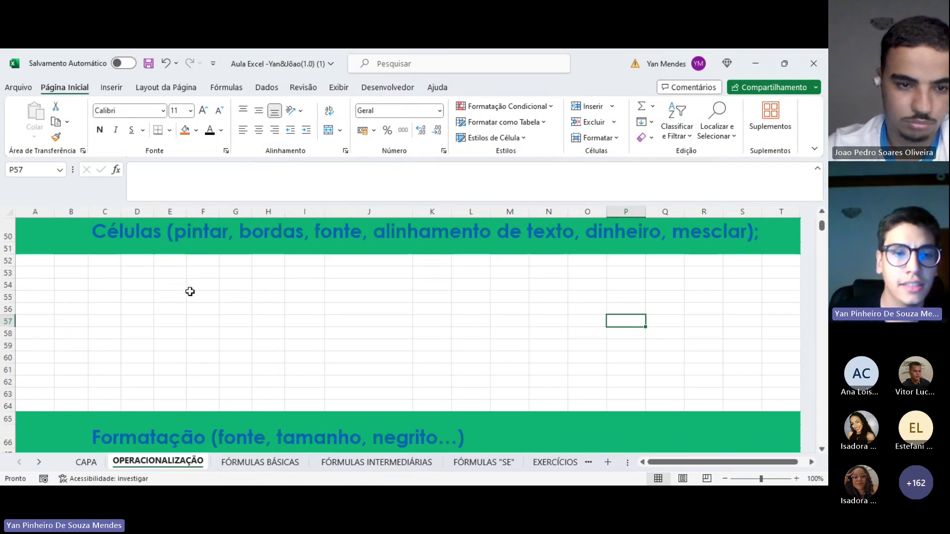
- Enter Texto in C54 and the value 100 in C55
{"action": "left_click", "coordinate": [109, 286]}
{"action": "type", "text": "Text"}
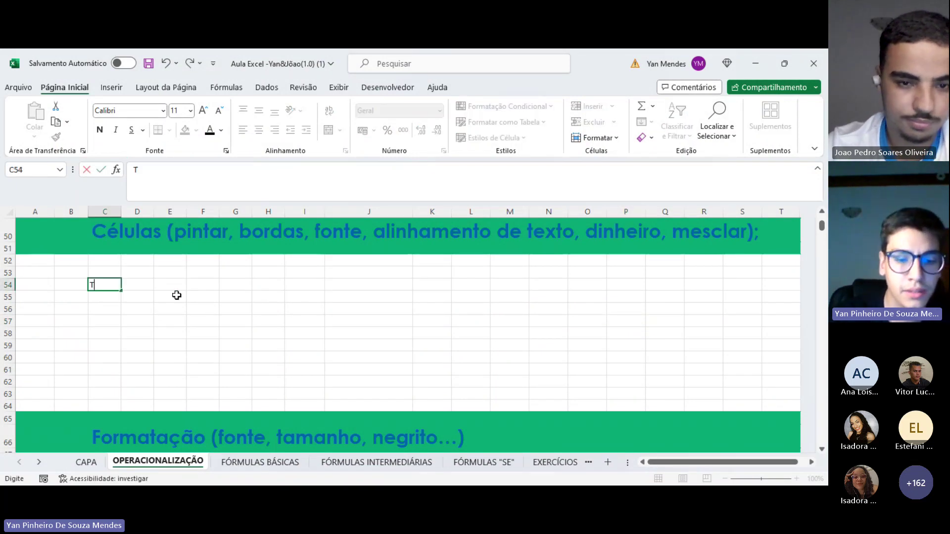
{"action": "type", "text": "o"}
{"action": "key", "text": "Return"}
{"action": "type", "text": "100"}
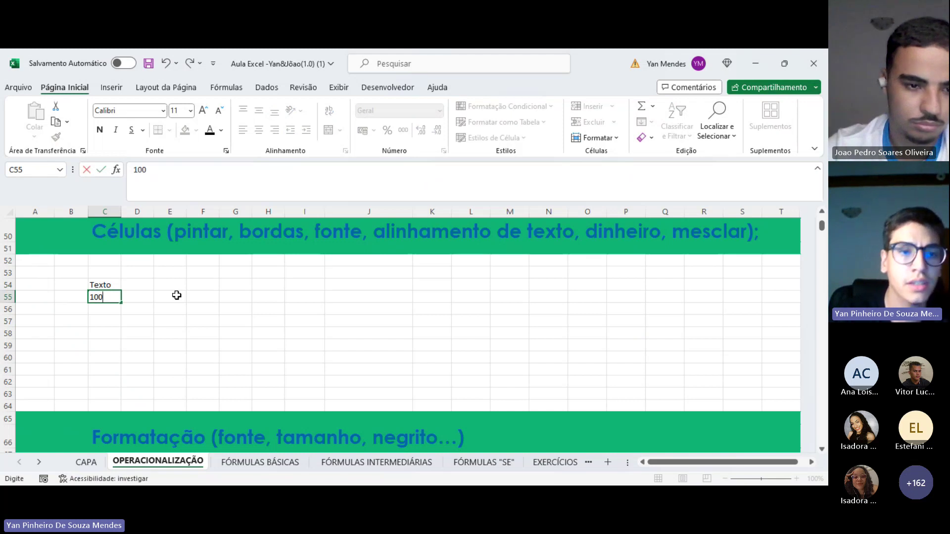
{"action": "key", "text": "Return"}
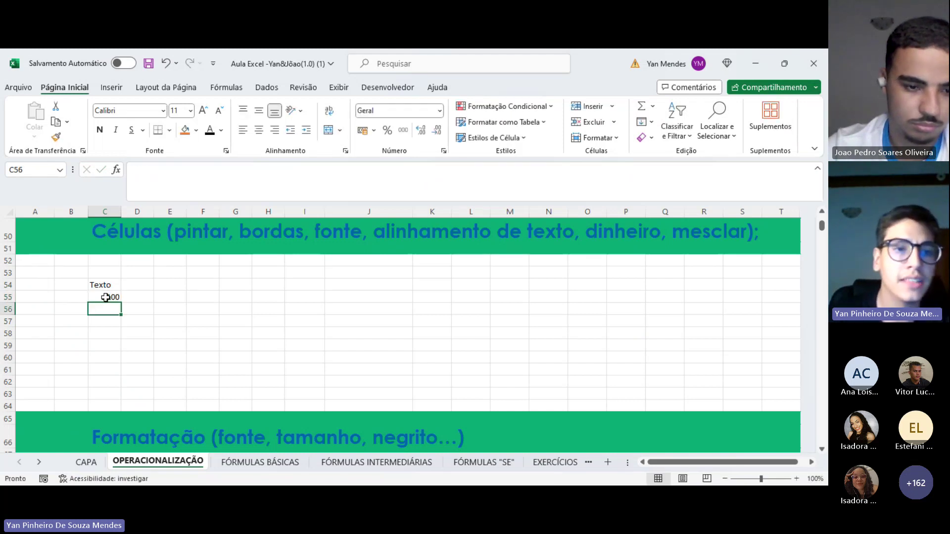
- Apply the Número number format to C55 so it shows 100,00
{"action": "left_click", "coordinate": [106, 296]}
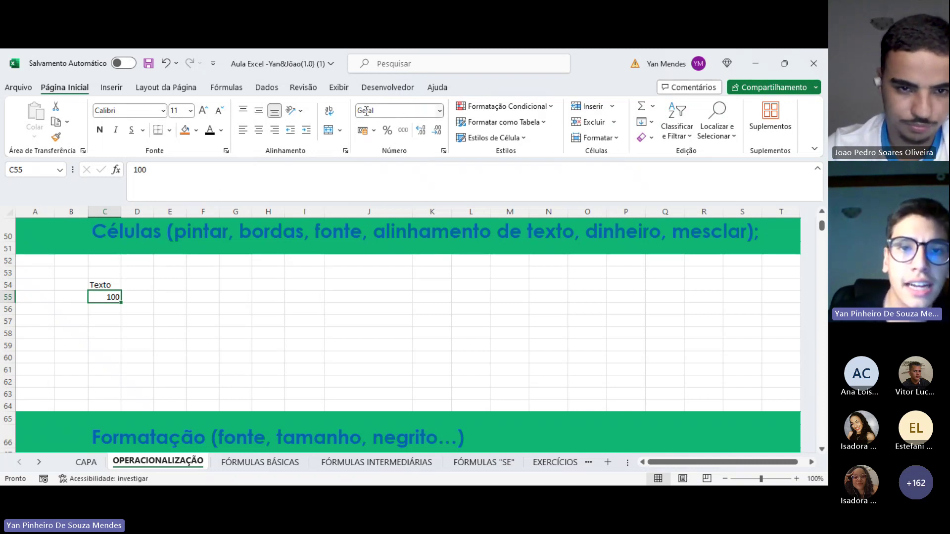
{"action": "left_click", "coordinate": [440, 110]}
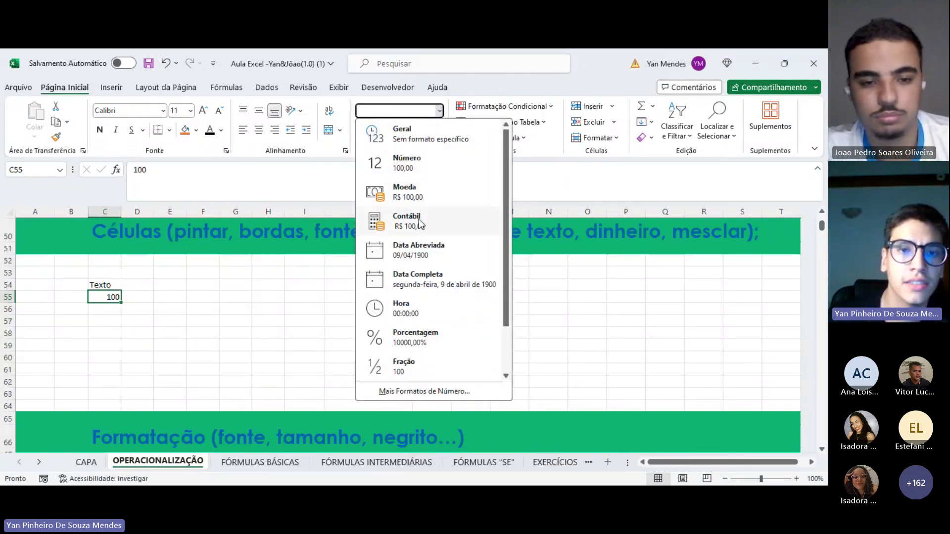
{"action": "left_click", "coordinate": [419, 164]}
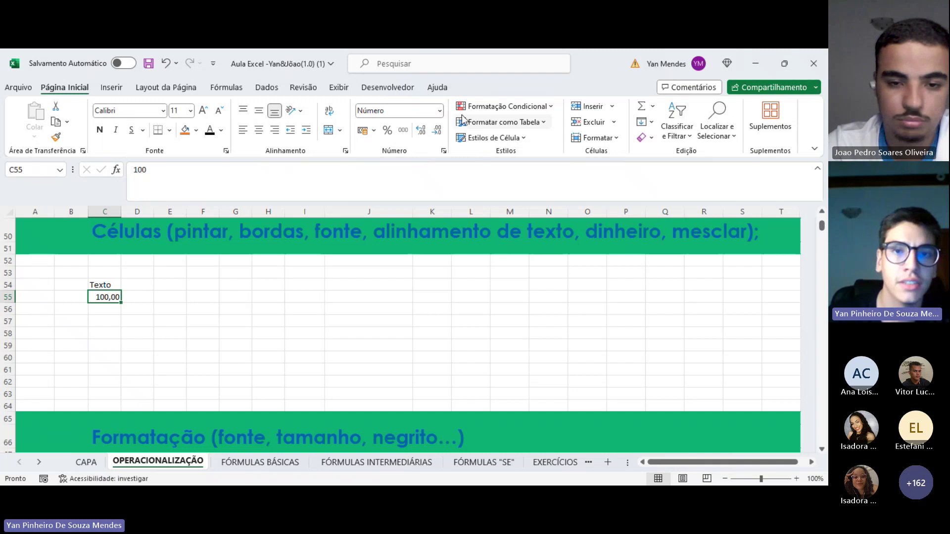
{"action": "left_click", "coordinate": [439, 110]}
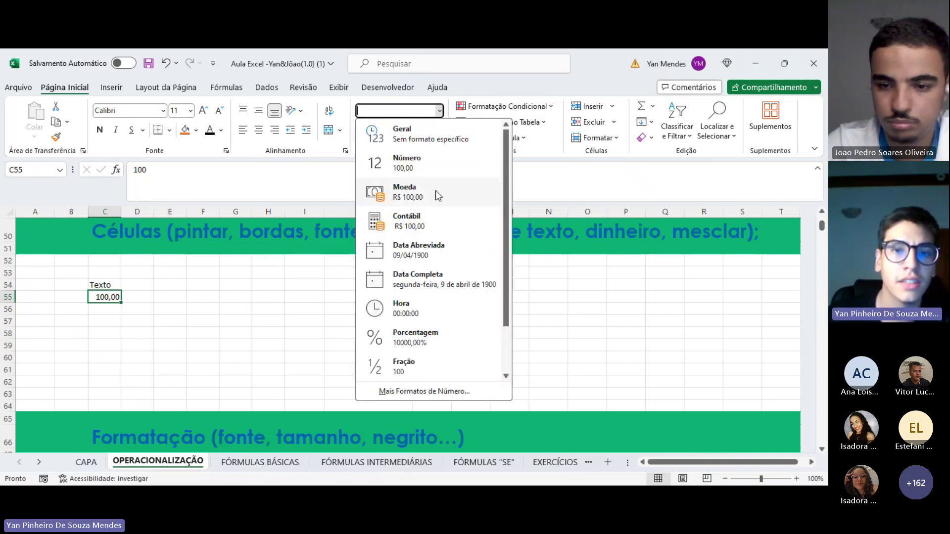
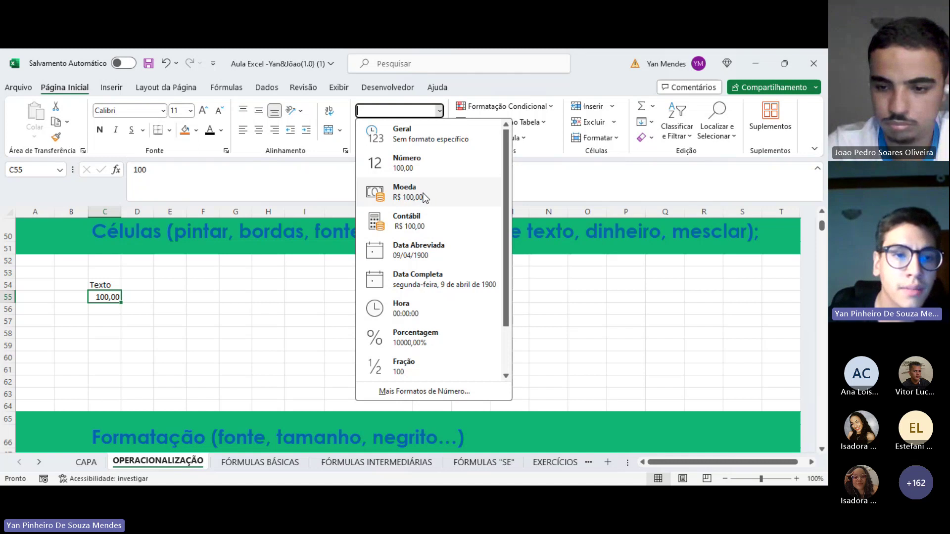
- Apply the Moeda format to C55 and widen column C so R$ 100,00 fits
{"action": "left_click", "coordinate": [425, 196]}
{"action": "left_click", "coordinate": [174, 333]}
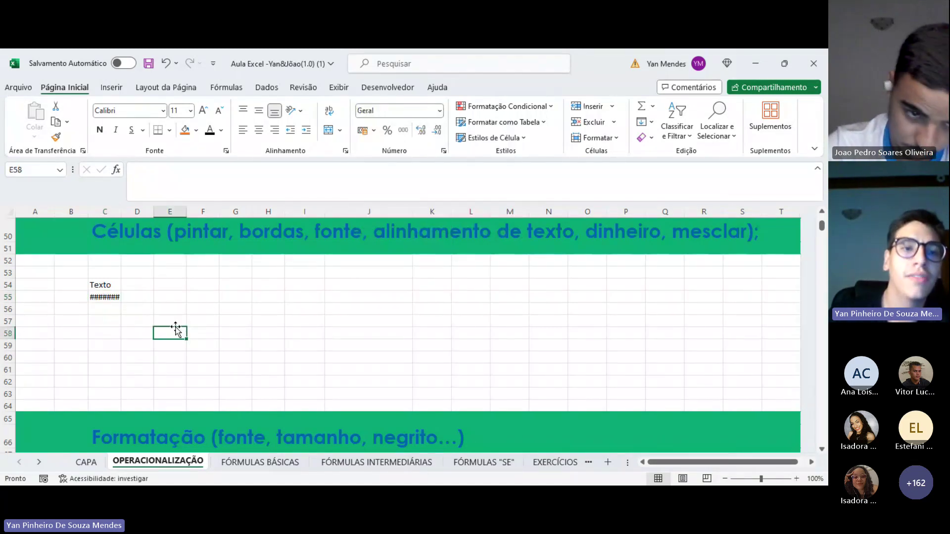
{"action": "left_click", "coordinate": [110, 297]}
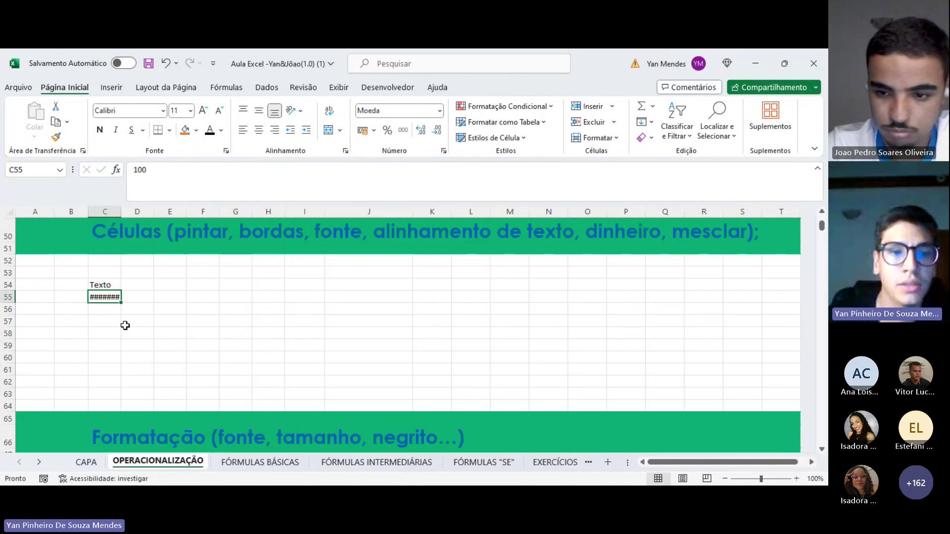
{"action": "key", "text": "Down"}
{"action": "key", "text": "Down"}
{"action": "key", "text": "Down"}
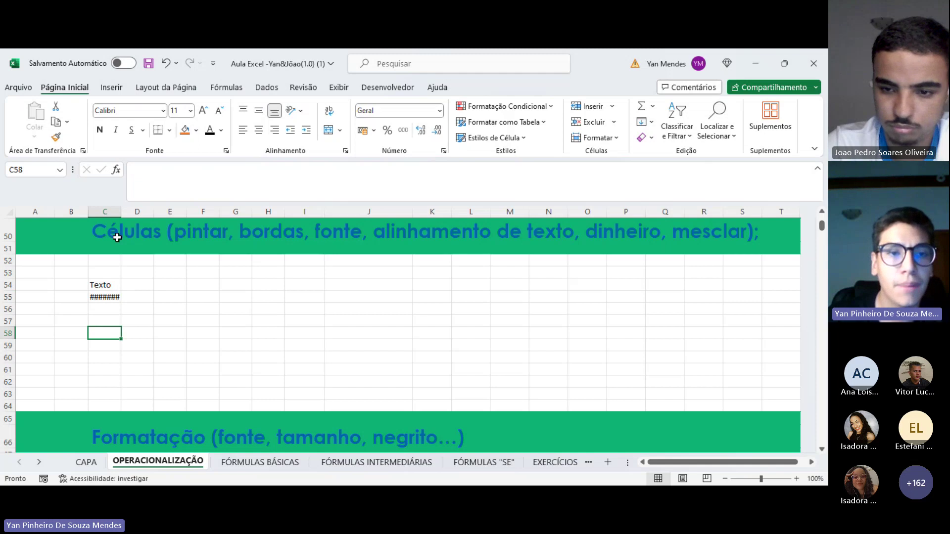
{"action": "left_click", "coordinate": [112, 209]}
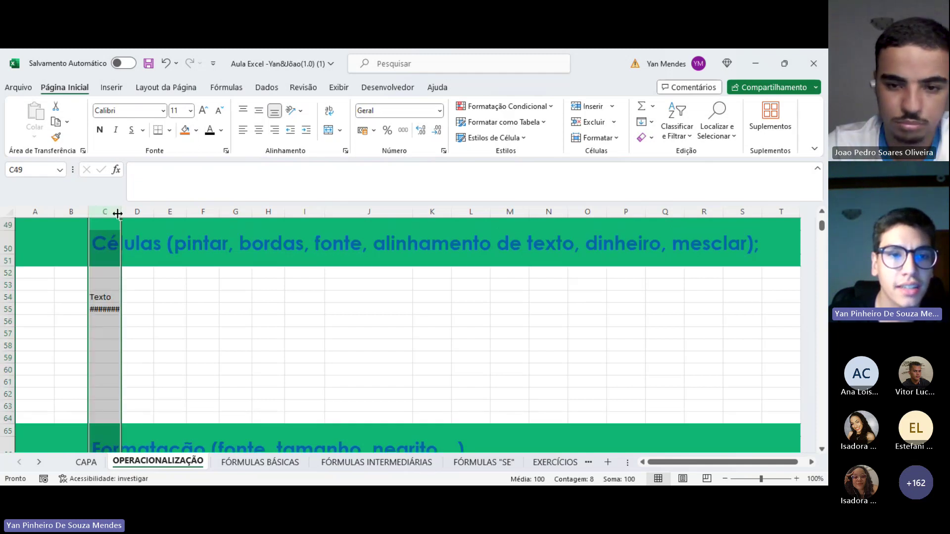
{"action": "left_click_drag", "start_coordinate": [117, 212], "coordinate": [130, 214]}
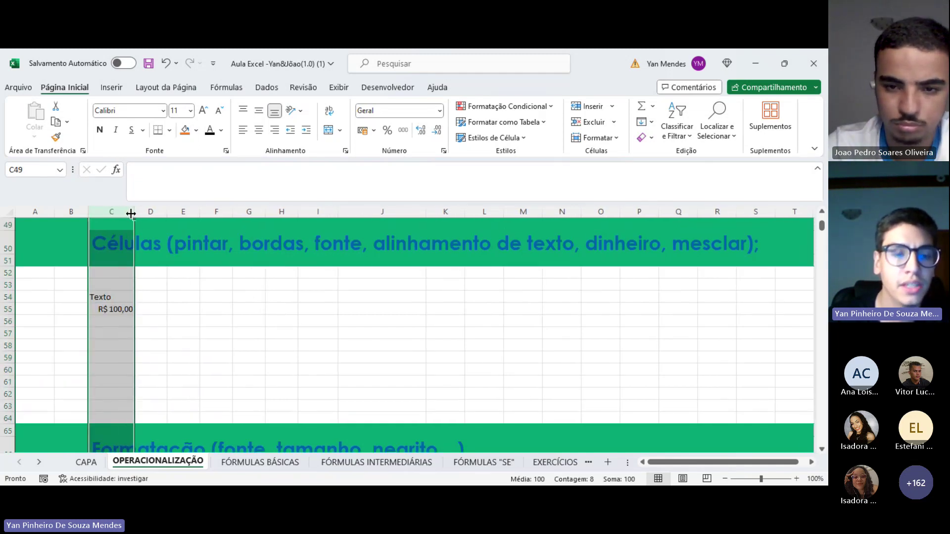
{"action": "left_click", "coordinate": [286, 310]}
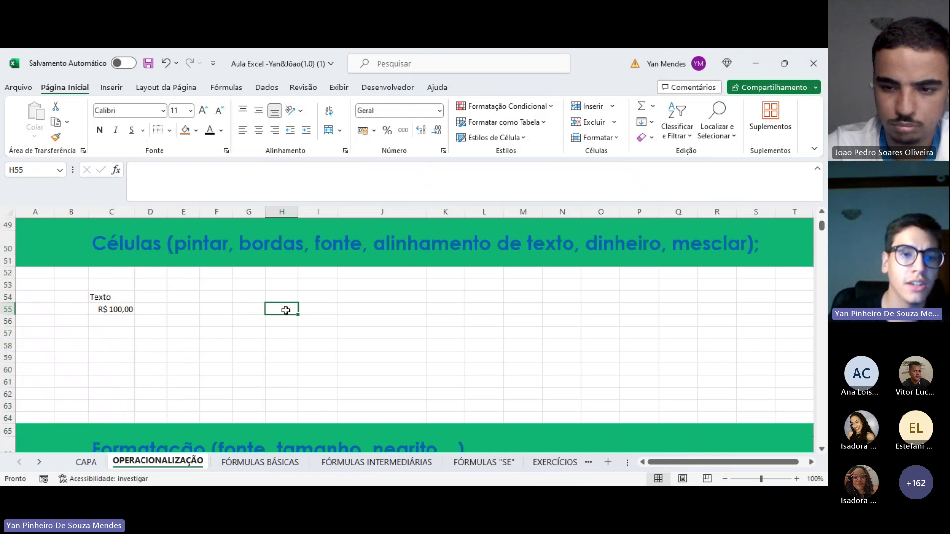
{"action": "left_click", "coordinate": [122, 312]}
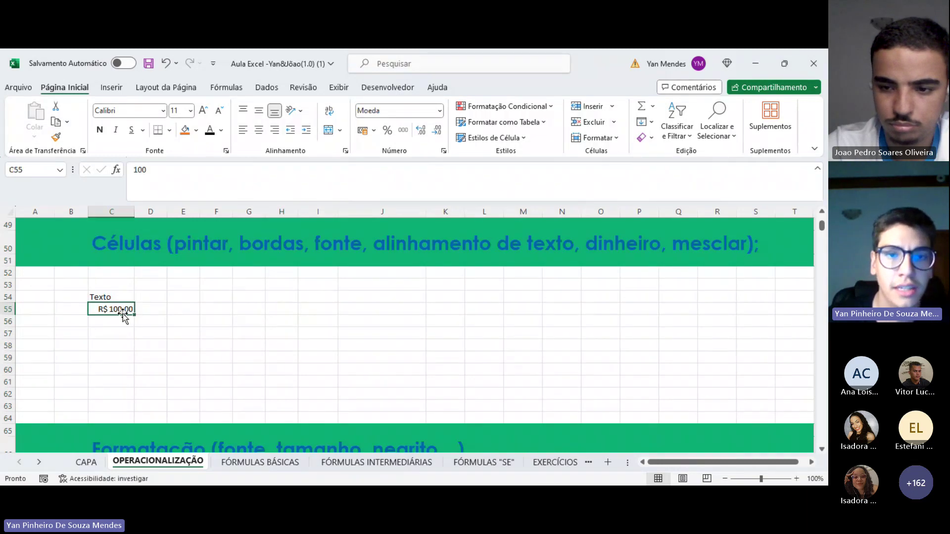
{"action": "left_click", "coordinate": [439, 111]}
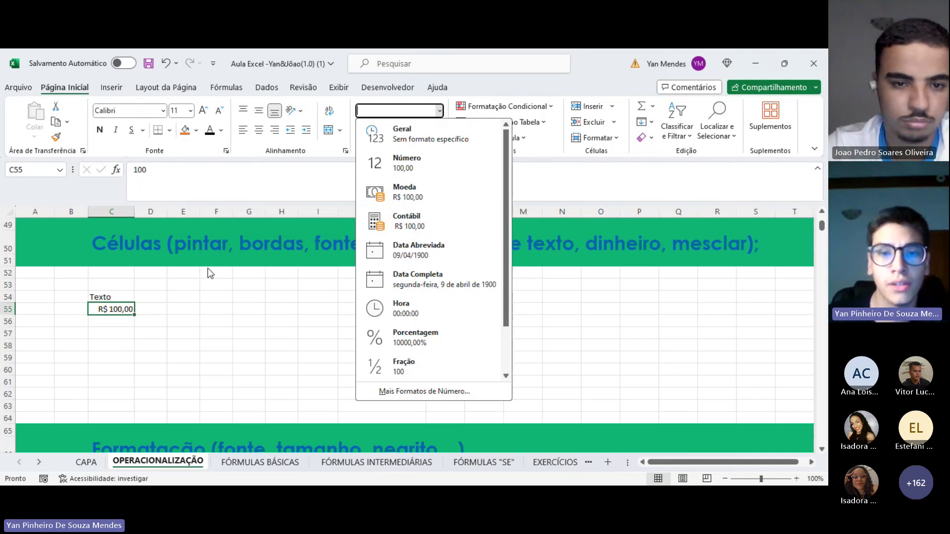
{"action": "left_click", "coordinate": [112, 316]}
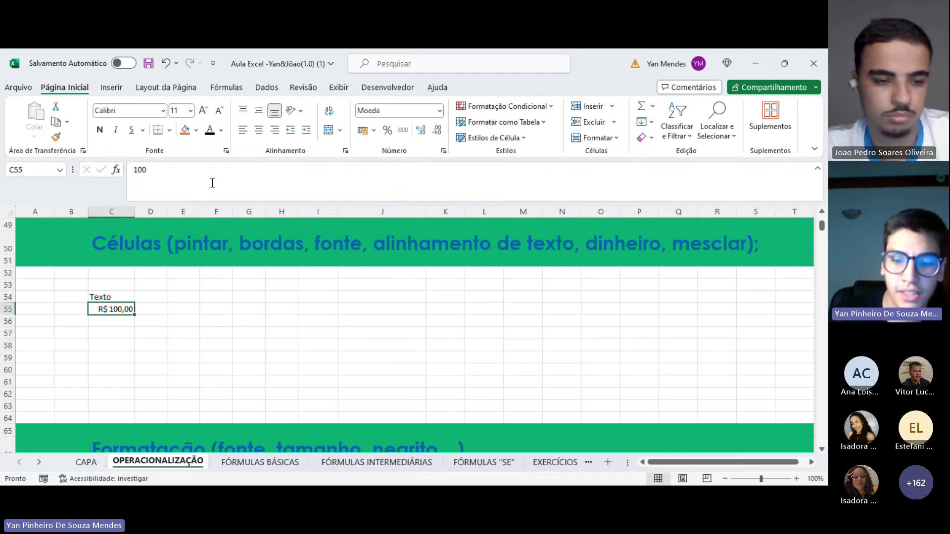
{"action": "type", "text": "2,181818181818"}
{"action": "key", "text": "Return"}
{"action": "left_click", "coordinate": [127, 310]}
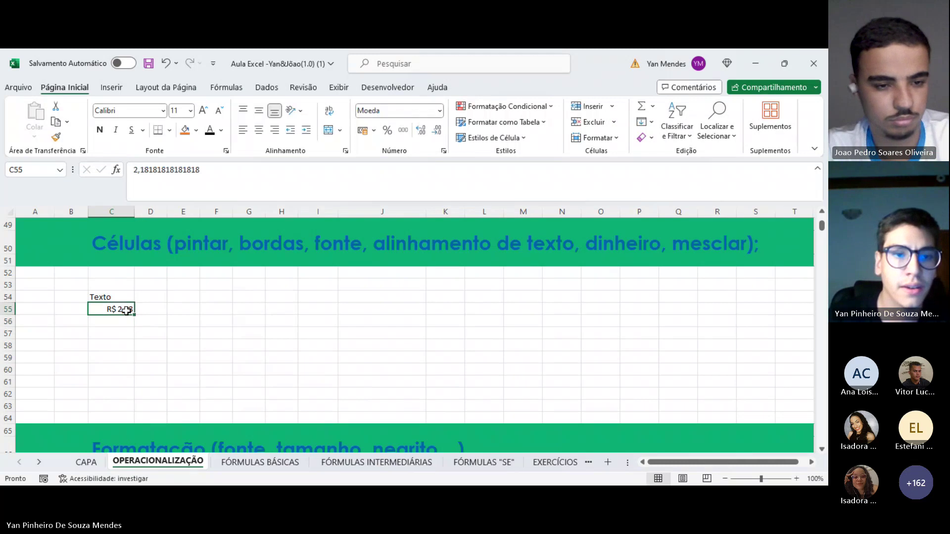
{"action": "left_click", "coordinate": [439, 111]}
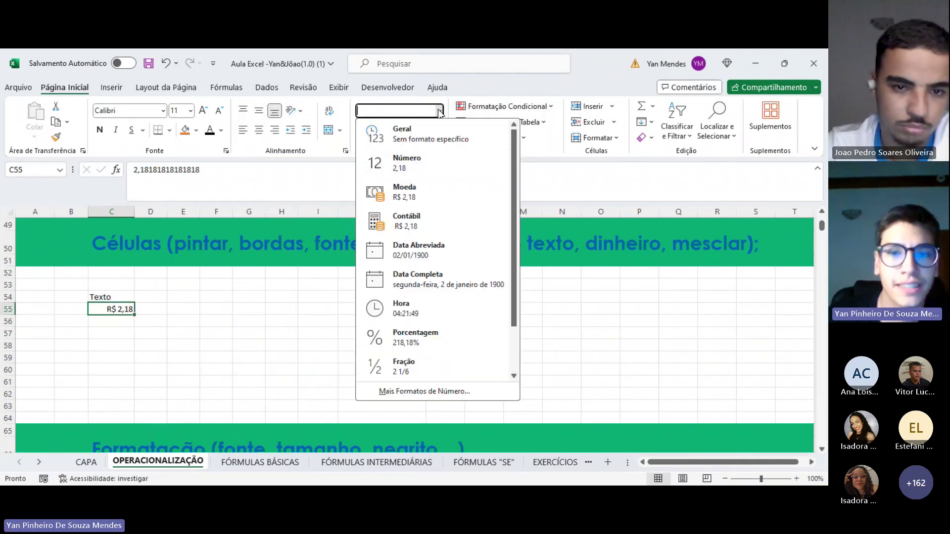
{"action": "left_click", "coordinate": [432, 254]}
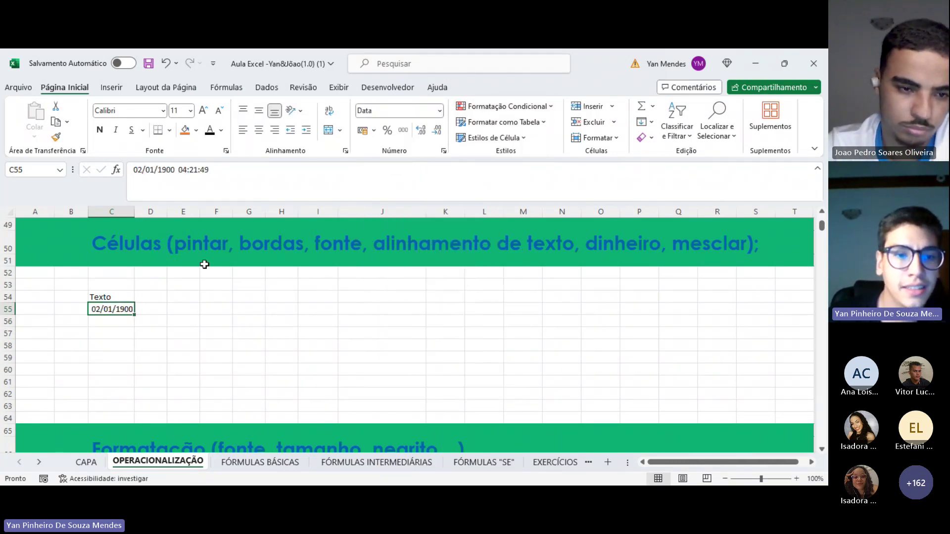
- Replace C55 with the date 24/11/2023 and autofit column C to its contents
{"action": "left_click_drag", "start_coordinate": [210, 170], "coordinate": [127, 169]}
{"action": "type", "text": "24/11"}
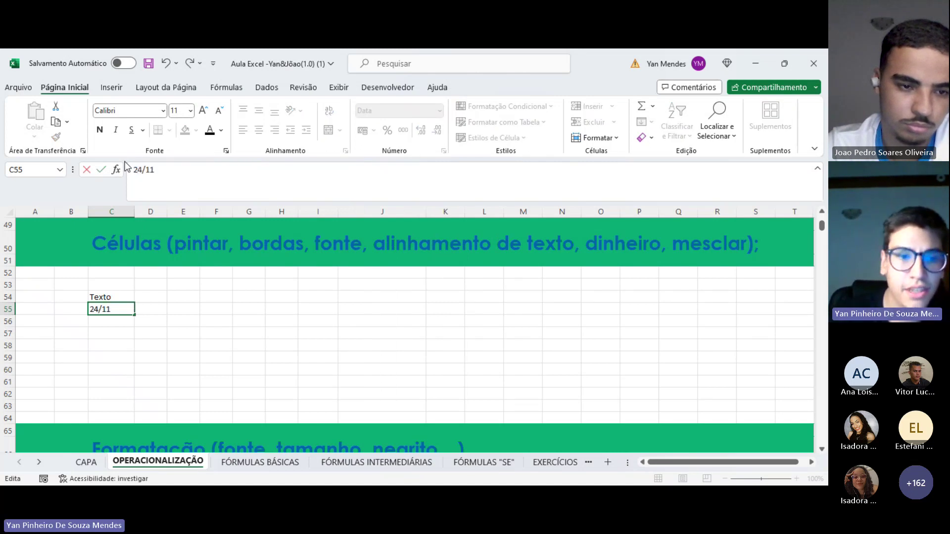
{"action": "key", "text": "Return"}
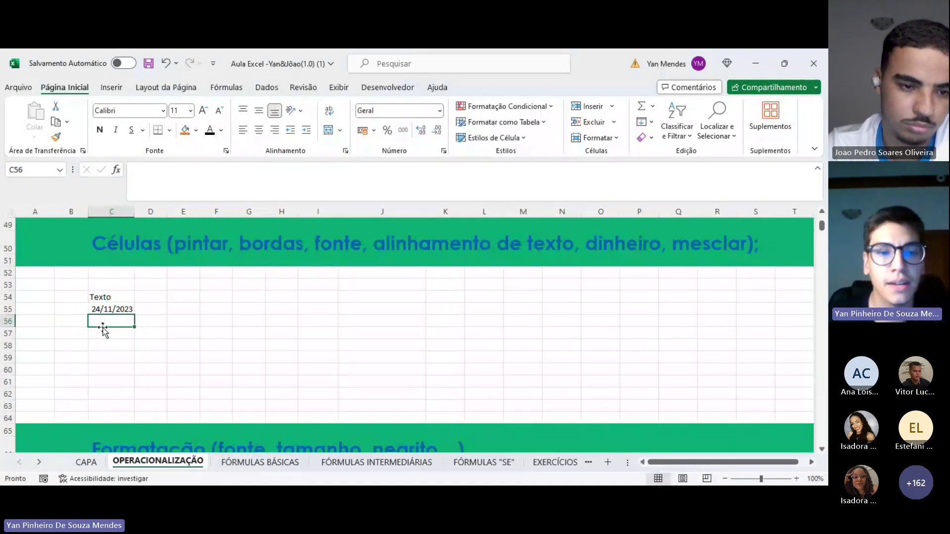
{"action": "left_click_drag", "start_coordinate": [130, 212], "coordinate": [173, 213]}
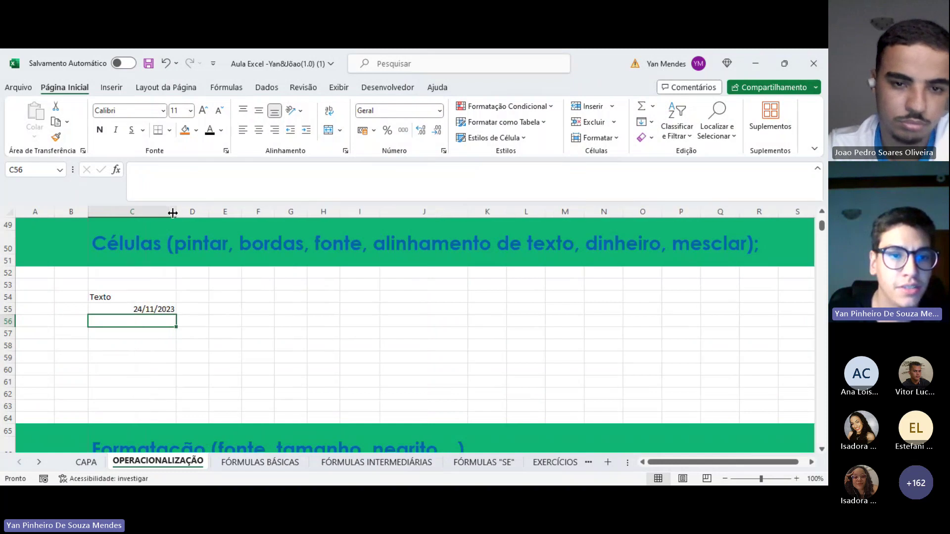
{"action": "double_click", "coordinate": [173, 213]}
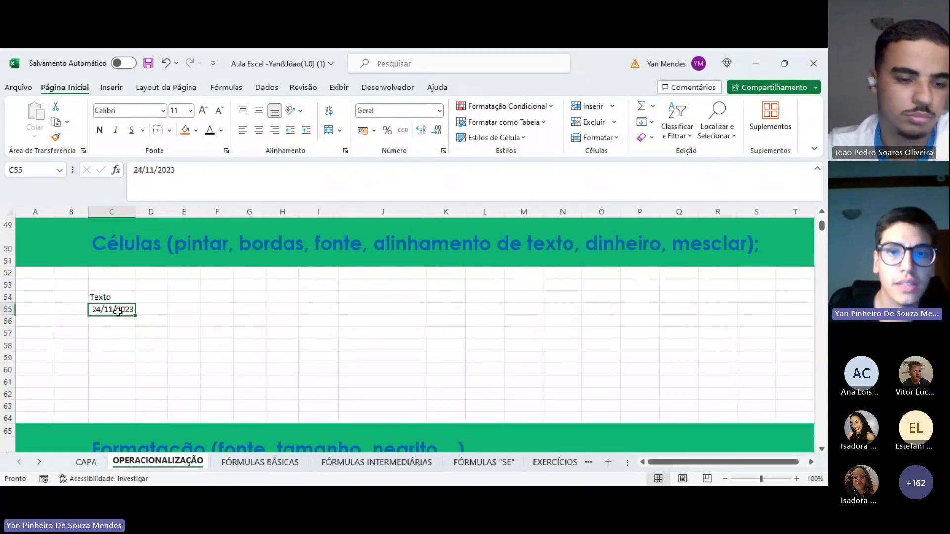
{"action": "left_click", "coordinate": [112, 309]}
{"action": "left_click", "coordinate": [439, 111]}
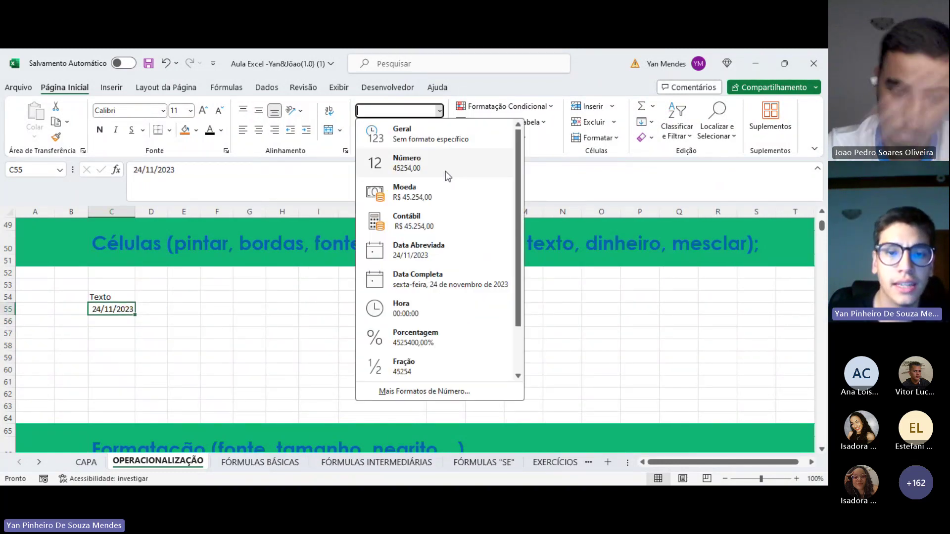
{"action": "left_click", "coordinate": [112, 319]}
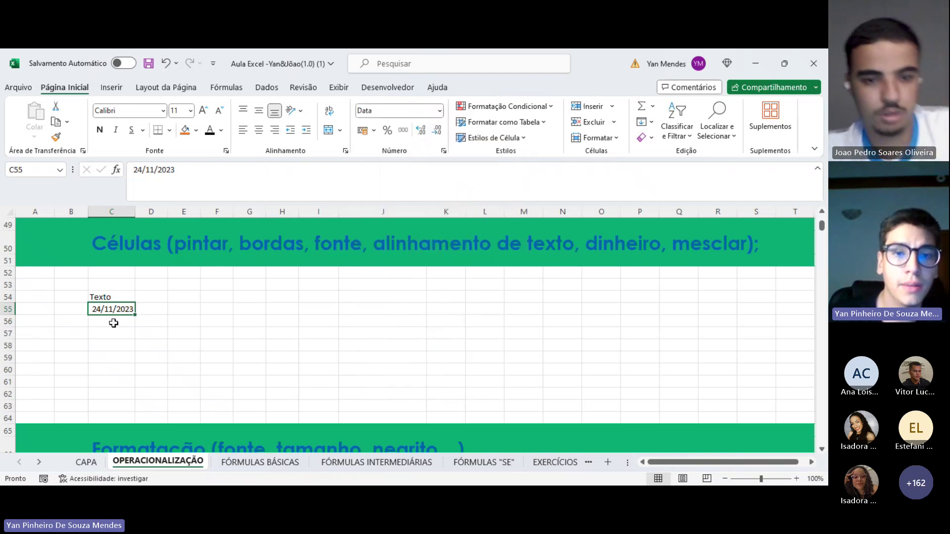
- Enter 0,2 in C56 and format it as Porcentagem so it shows 20,00%
{"action": "left_click", "coordinate": [131, 322]}
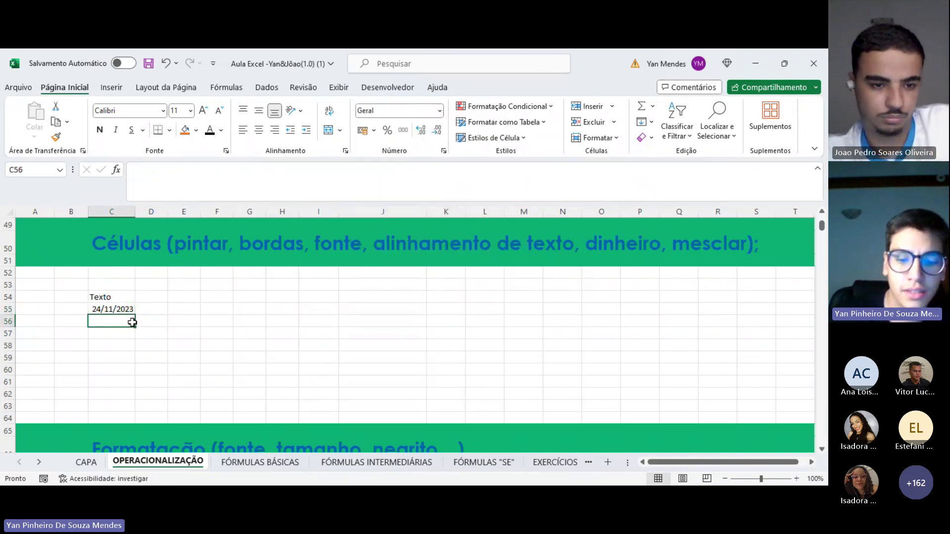
{"action": "type", "text": "0,1"}
{"action": "key", "text": "Return"}
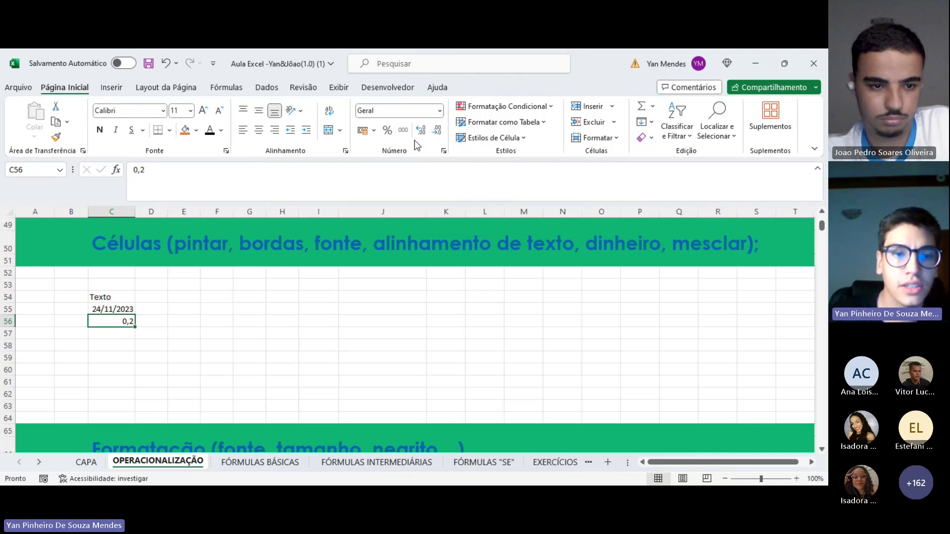
{"action": "left_click", "coordinate": [440, 110]}
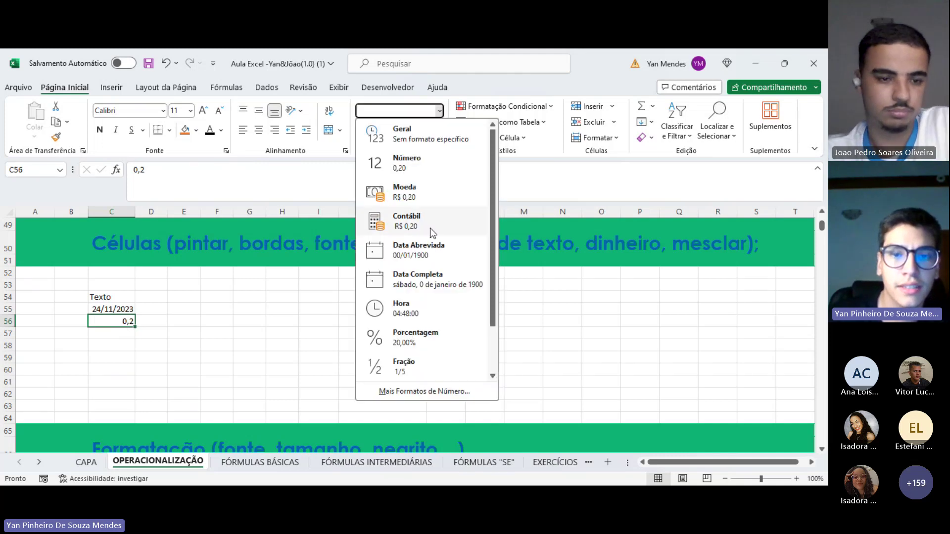
{"action": "left_click", "coordinate": [410, 335]}
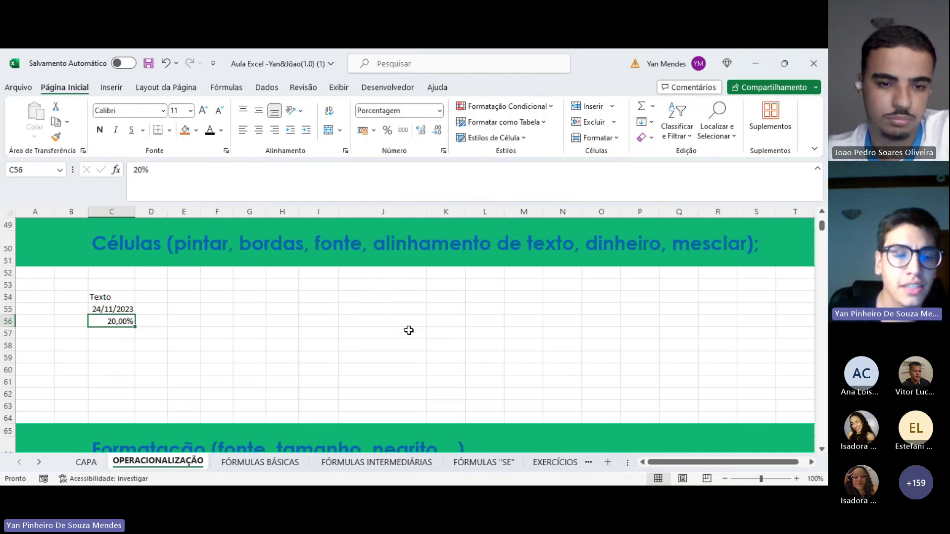
{"action": "left_click", "coordinate": [287, 296]}
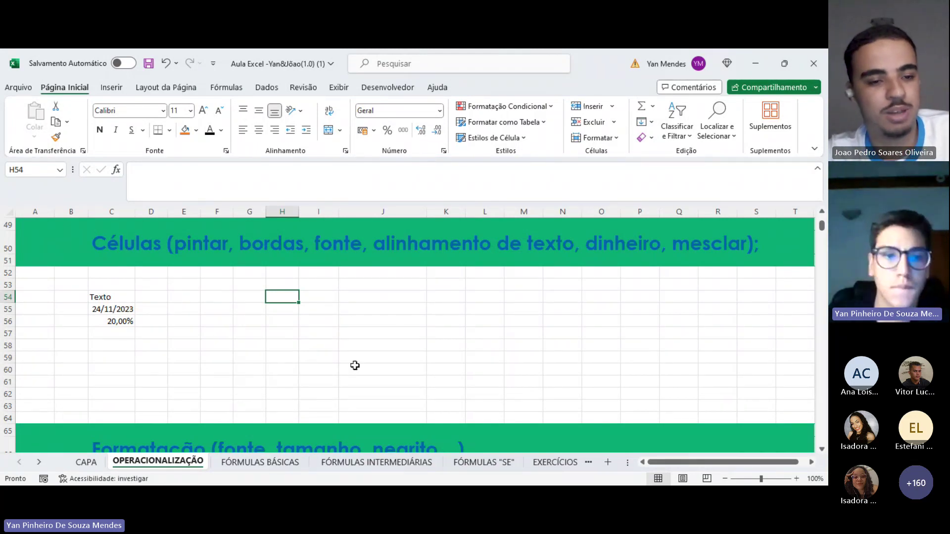
- Clear the sample entries from C54:C57
{"action": "left_click_drag", "start_coordinate": [102, 297], "coordinate": [122, 328]}
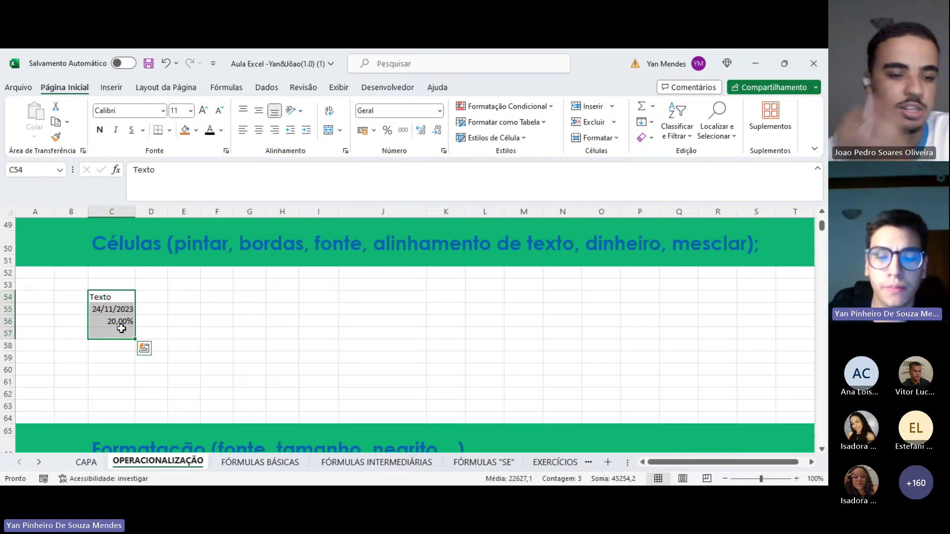
{"action": "key", "text": "Delete"}
{"action": "left_click", "coordinate": [117, 297]}
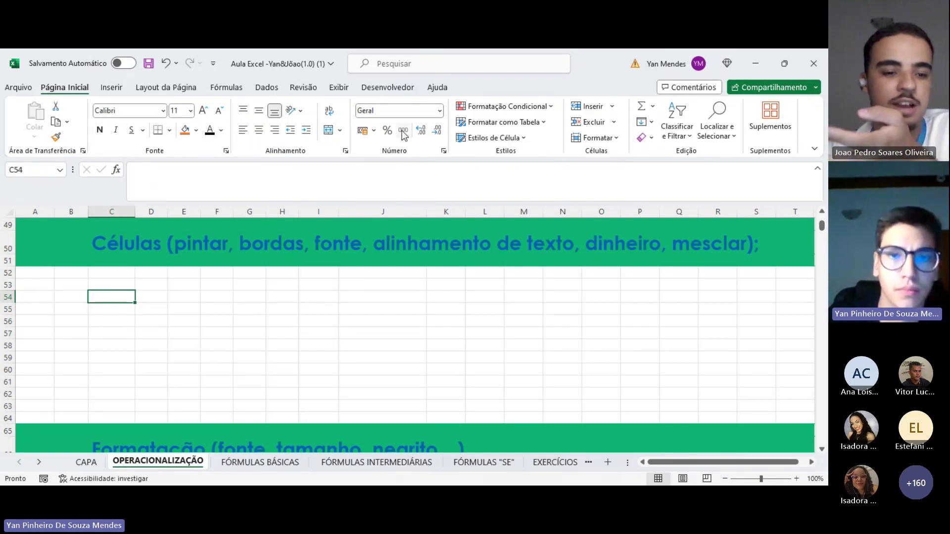
{"action": "left_click", "coordinate": [439, 112]}
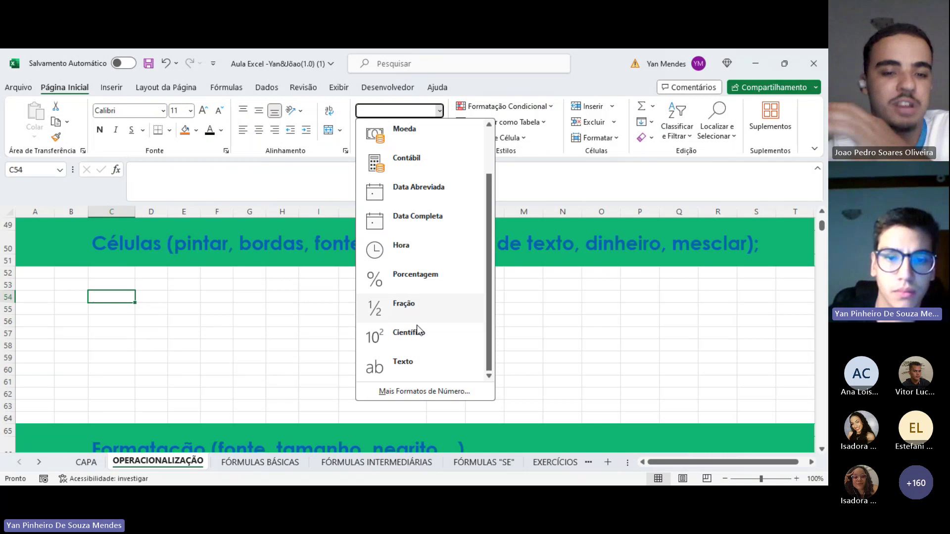
{"action": "left_click", "coordinate": [408, 393]}
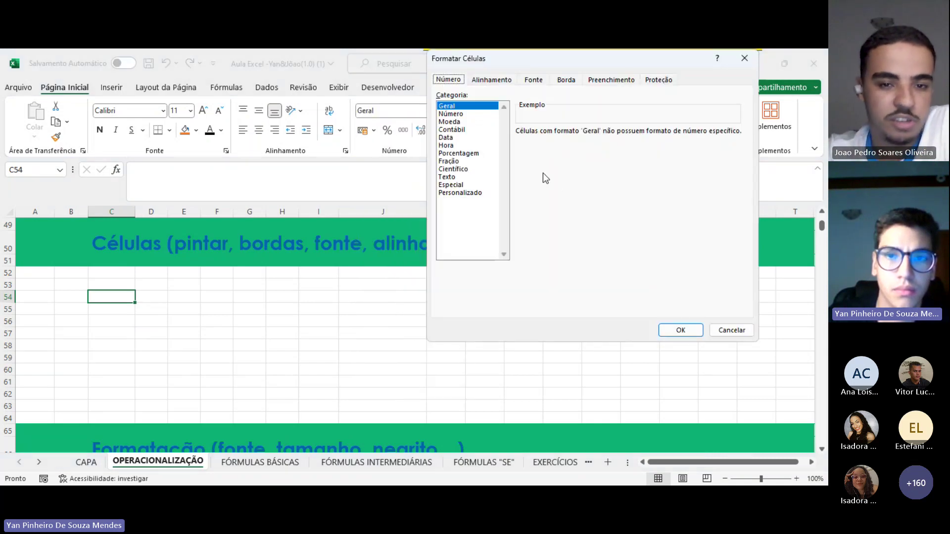
{"action": "left_click", "coordinate": [744, 59]}
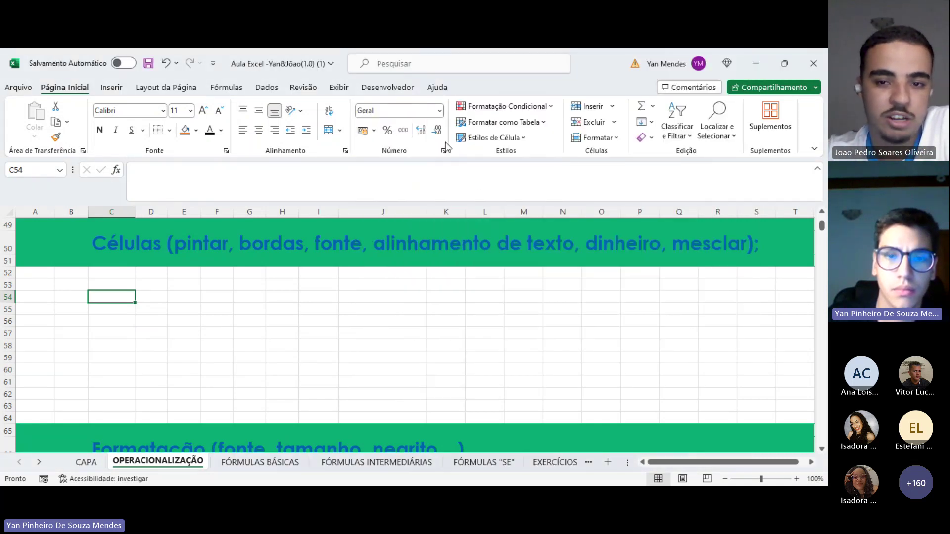
- Browse the Personalizado Tipo codes in Formatar Células, then cancel without changes
{"action": "left_click", "coordinate": [439, 112]}
{"action": "scroll", "coordinate": [418, 347], "scroll_direction": "down", "scroll_amount": 1}
{"action": "left_click", "coordinate": [418, 390]}
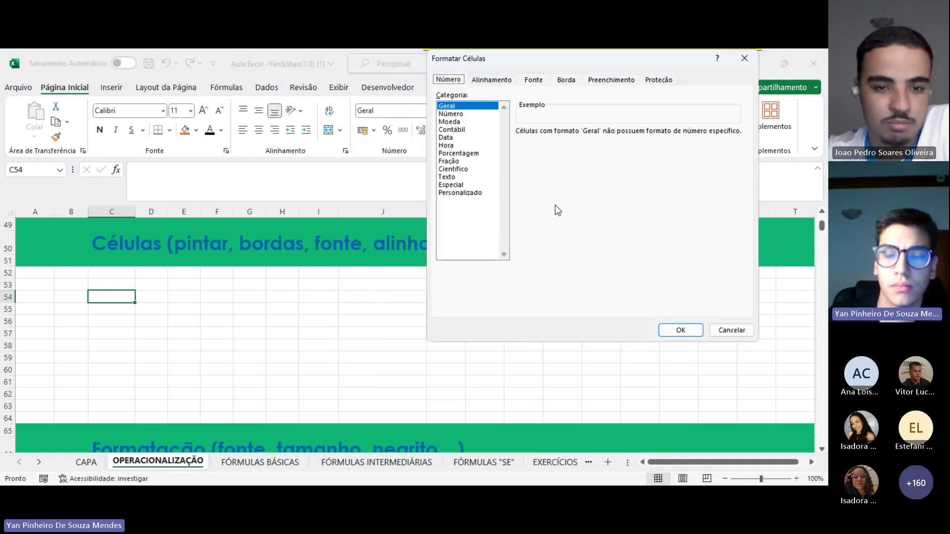
{"action": "left_click", "coordinate": [471, 194]}
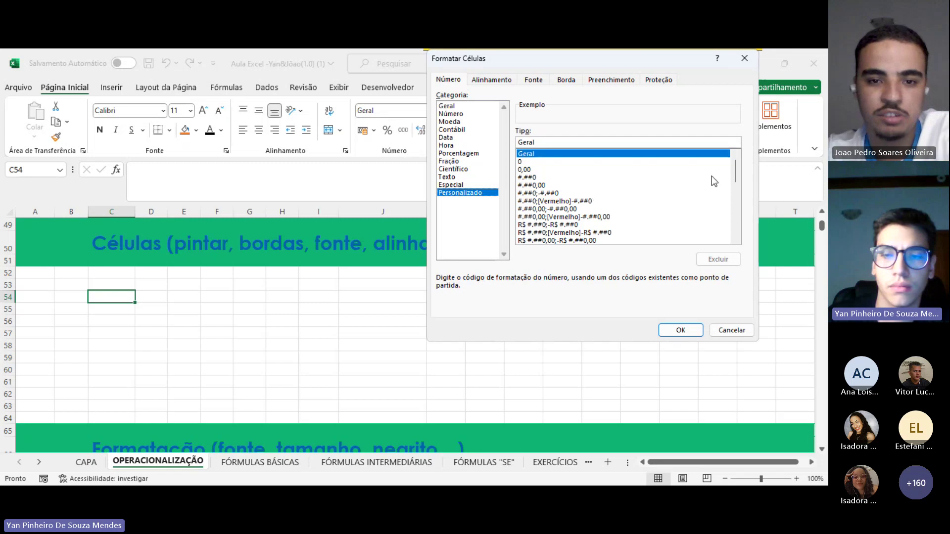
{"action": "mouse_move", "coordinate": [736, 172]}
{"action": "left_mouse_down"}
{"action": "mouse_move", "coordinate": [737, 198]}
{"action": "mouse_move", "coordinate": [585, 113]}
{"action": "left_mouse_up"}
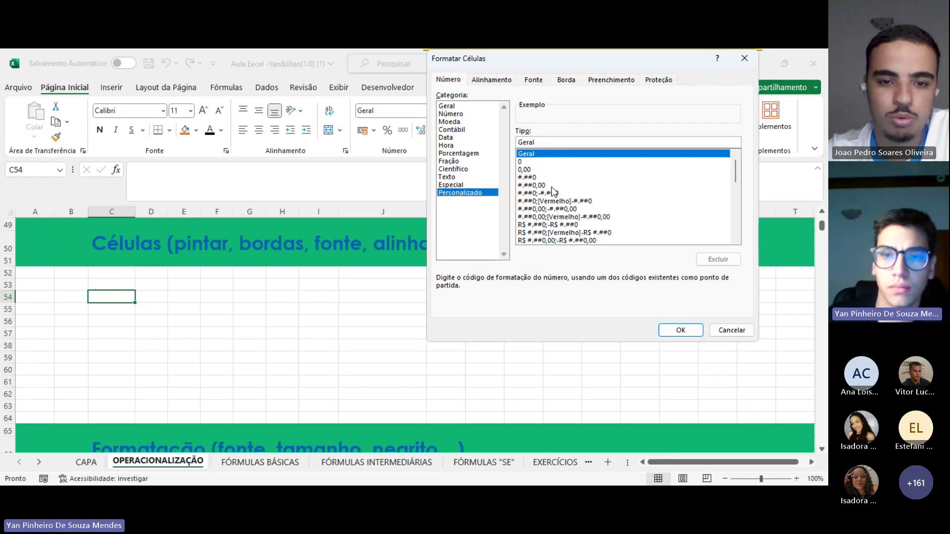
{"action": "mouse_move", "coordinate": [737, 168]}
{"action": "left_mouse_down"}
{"action": "mouse_move", "coordinate": [737, 219]}
{"action": "mouse_move", "coordinate": [734, 171]}
{"action": "mouse_move", "coordinate": [738, 182]}
{"action": "left_mouse_up"}
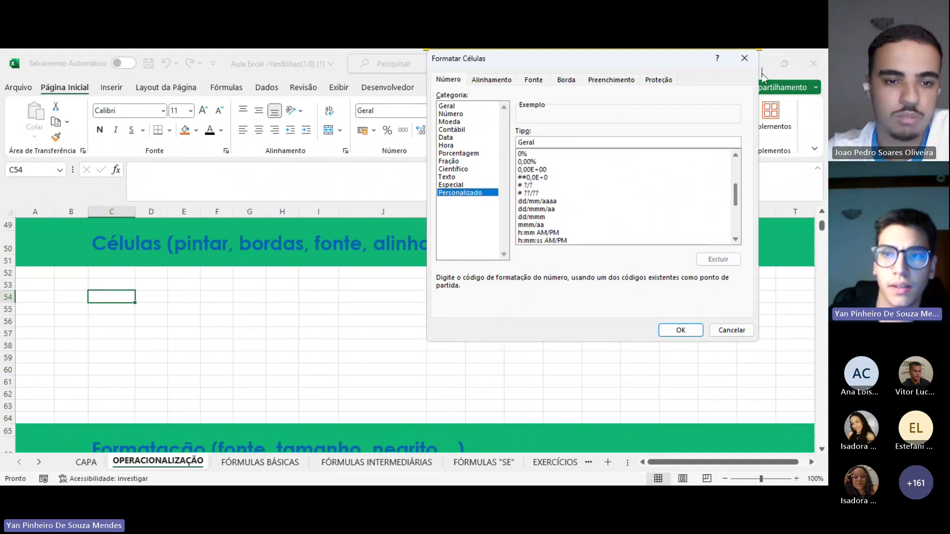
{"action": "left_click", "coordinate": [744, 59]}
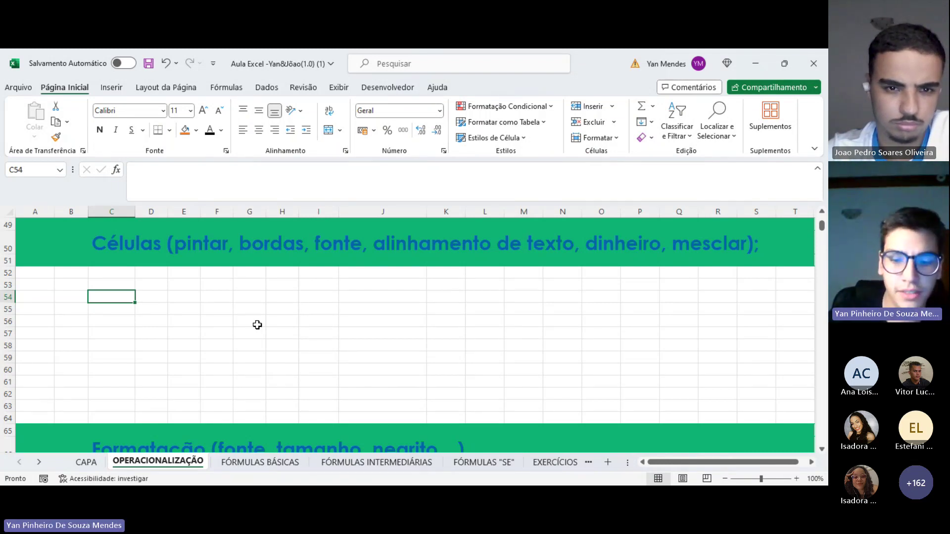
- Enter =10/3 in C54 and give it the Número format with fewer decimals
{"action": "type", "text": "=10/3"}
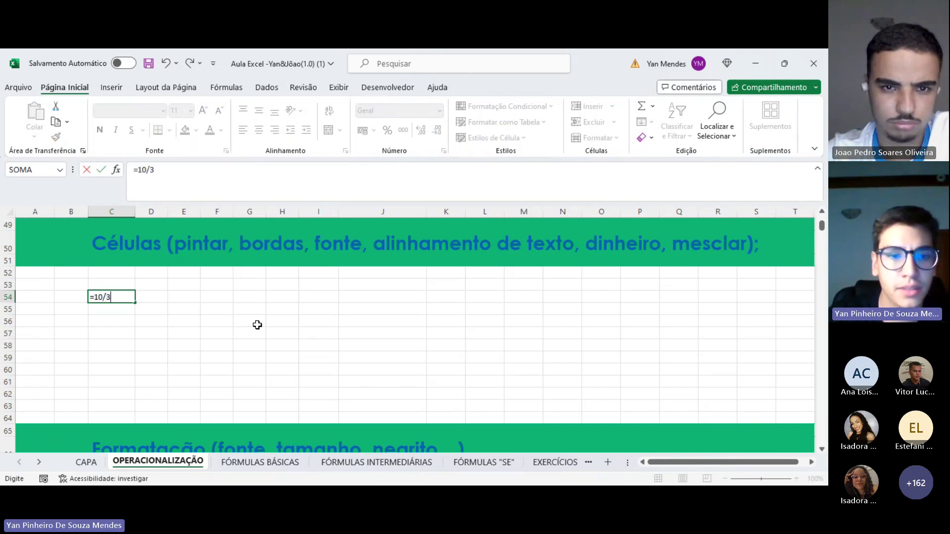
{"action": "key", "text": "Return"}
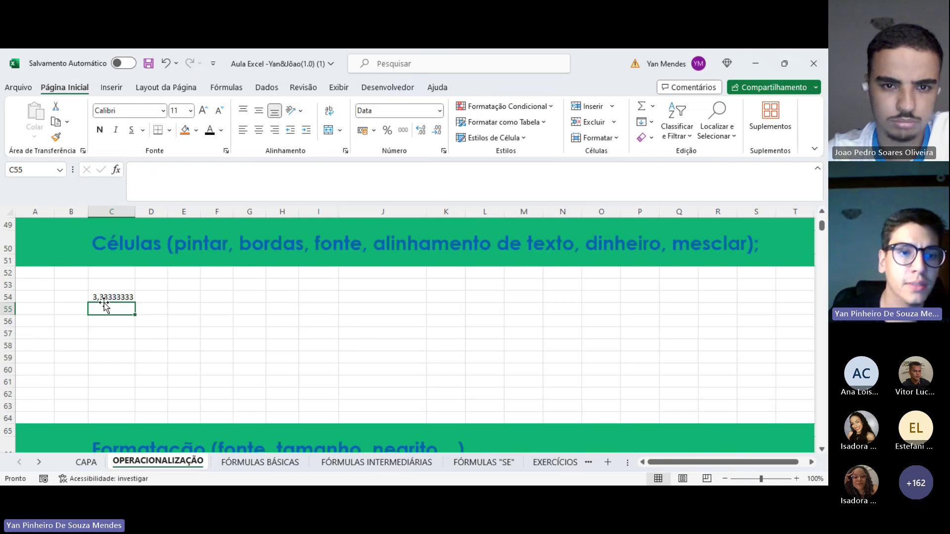
{"action": "left_click", "coordinate": [105, 297]}
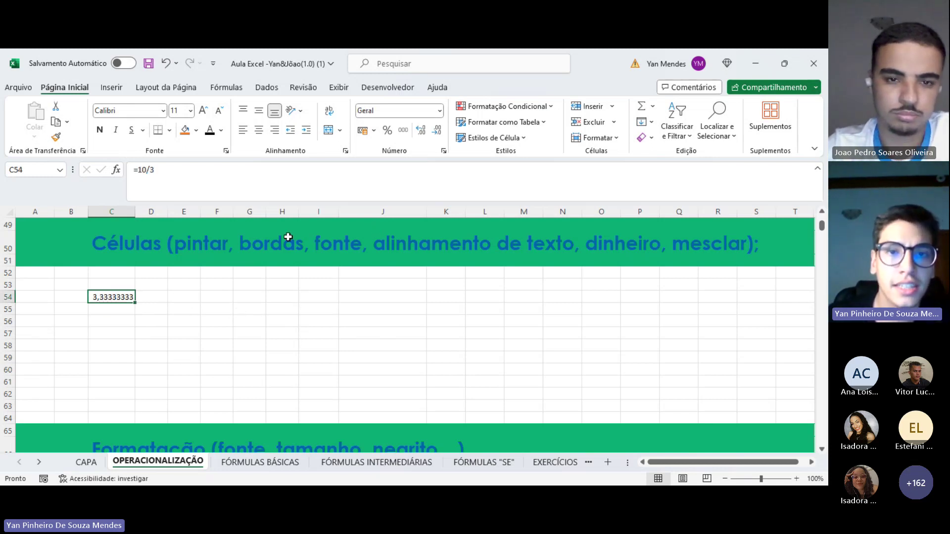
{"action": "left_click", "coordinate": [437, 131]}
{"action": "double_click", "coordinate": [437, 131]}
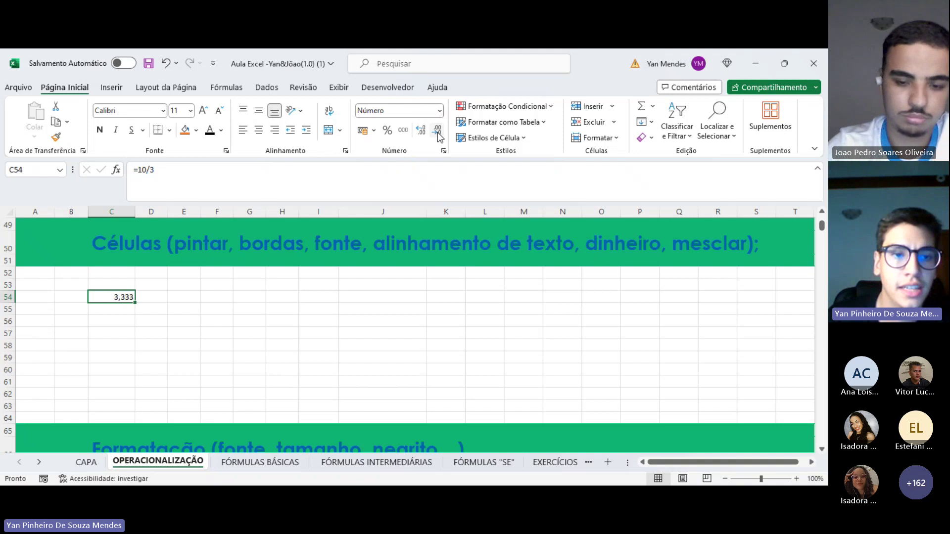
{"action": "left_click", "coordinate": [439, 136]}
{"action": "left_click", "coordinate": [438, 132]}
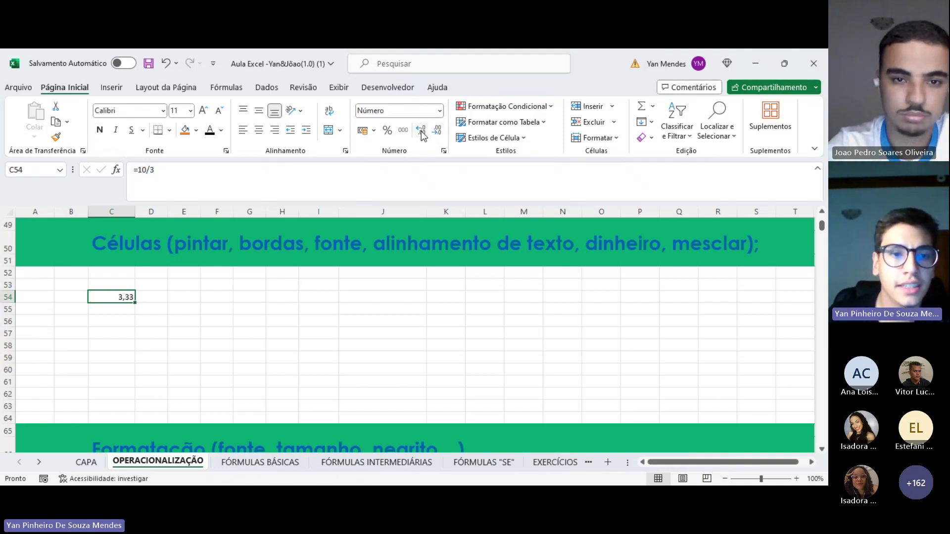
{"action": "left_click", "coordinate": [149, 332]}
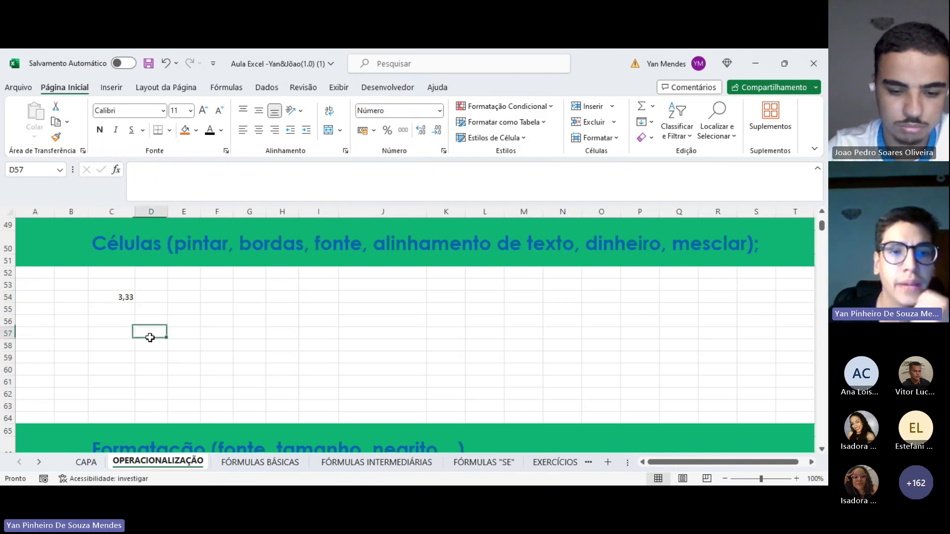
- Adjust C54's decimal places until it displays 3,3
{"action": "left_click", "coordinate": [125, 295]}
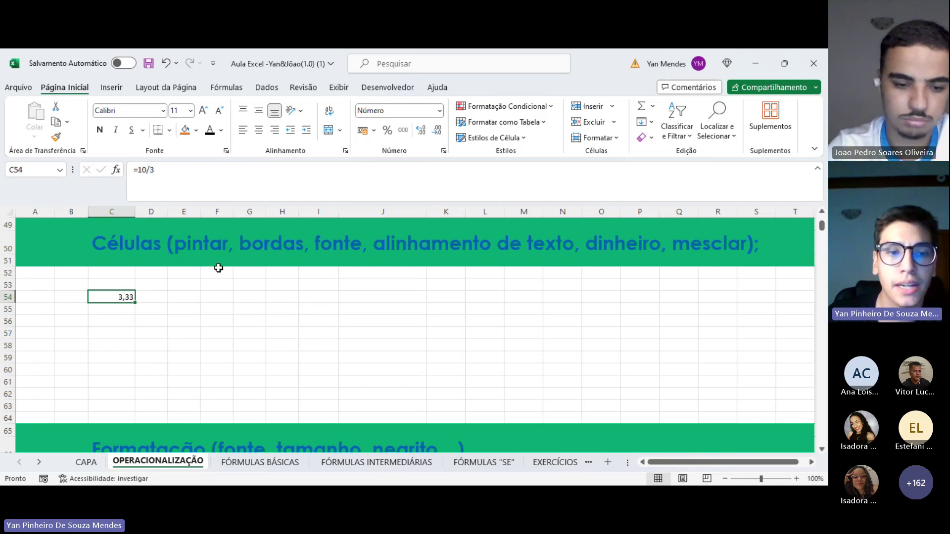
{"action": "left_click", "coordinate": [437, 131]}
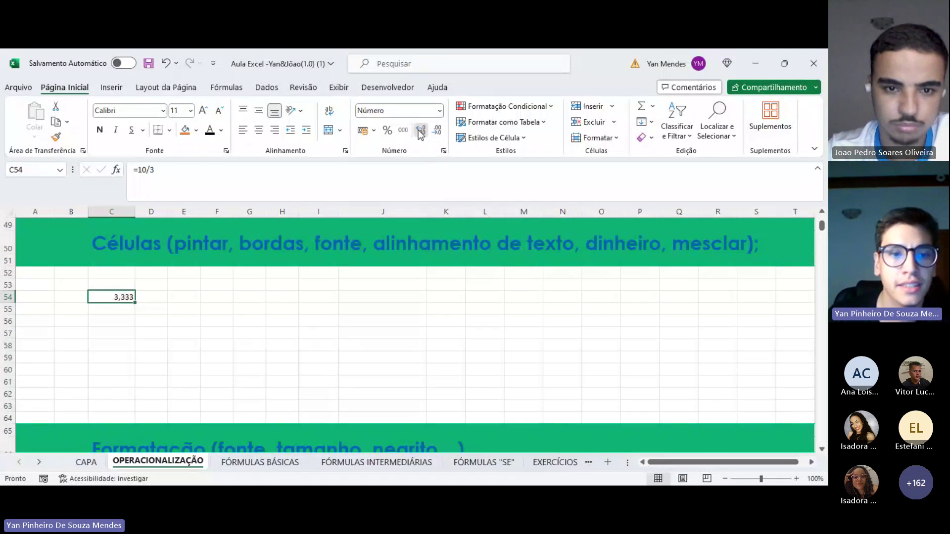
{"action": "left_click", "coordinate": [421, 131]}
{"action": "left_click", "coordinate": [421, 132]}
{"action": "left_click", "coordinate": [420, 131]}
{"action": "left_click", "coordinate": [421, 132]}
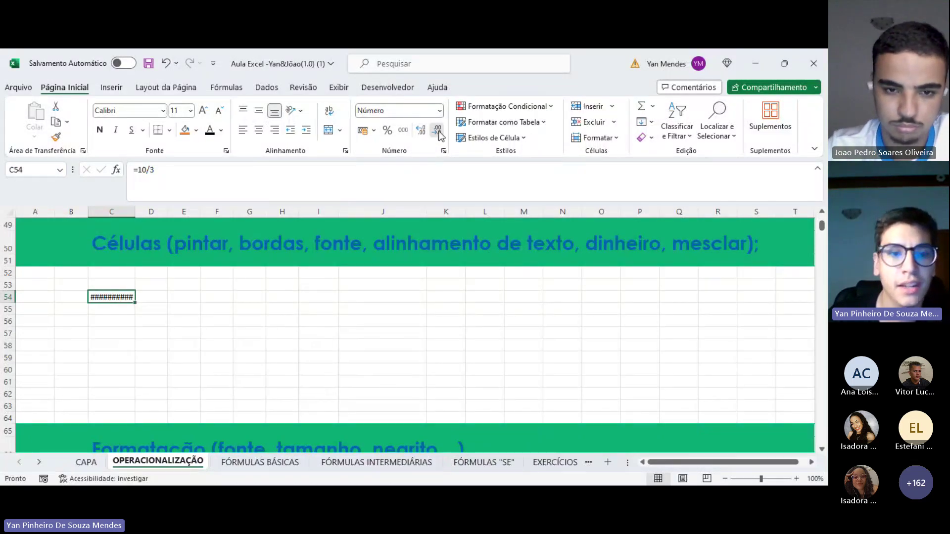
{"action": "left_click", "coordinate": [438, 132]}
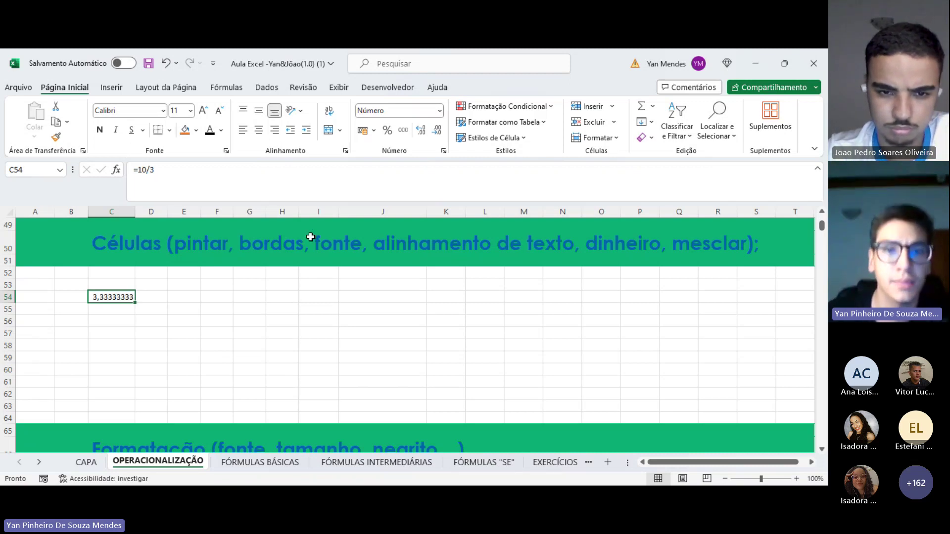
{"action": "left_click", "coordinate": [420, 130]}
{"action": "left_click", "coordinate": [436, 131]}
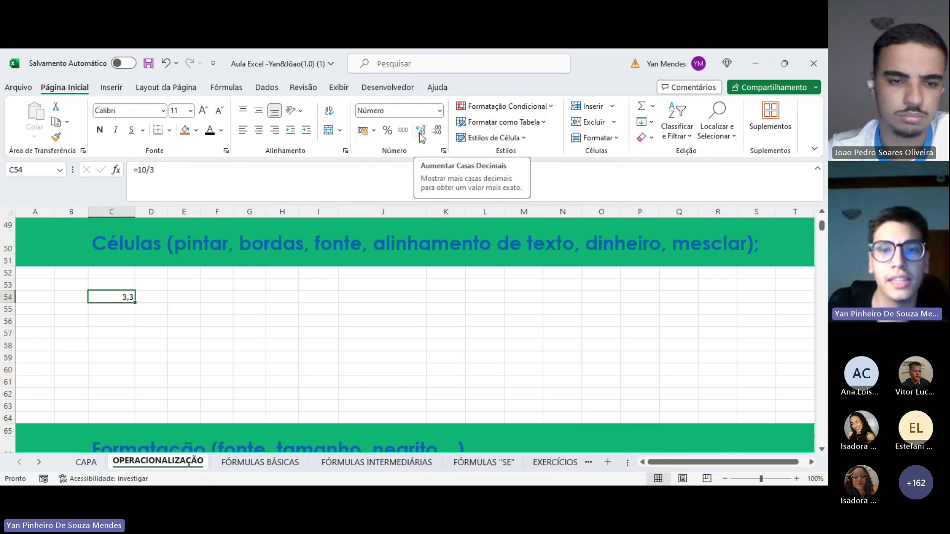
{"action": "left_click", "coordinate": [288, 299]}
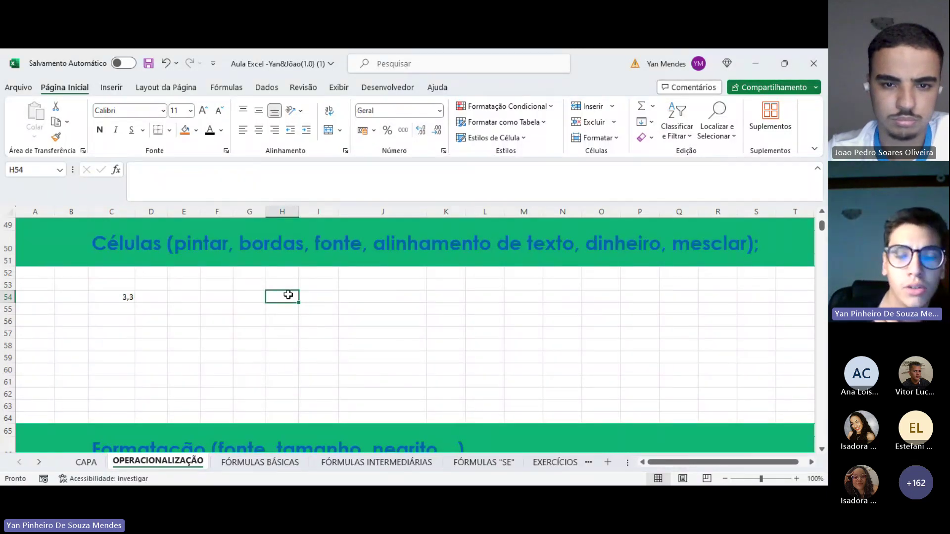
- Add Nome and Telefone headers in C70:D70 and widen column D
{"action": "scroll", "coordinate": [265, 275], "scroll_direction": "down", "scroll_amount": 2}
{"action": "scroll", "coordinate": [263, 278], "scroll_direction": "down", "scroll_amount": 2}
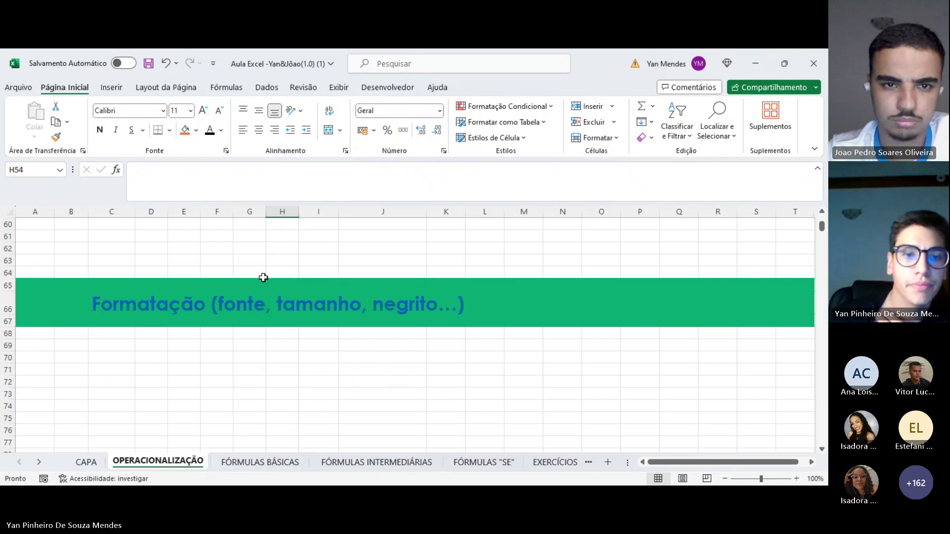
{"action": "scroll", "coordinate": [238, 259], "scroll_direction": "down", "scroll_amount": 2}
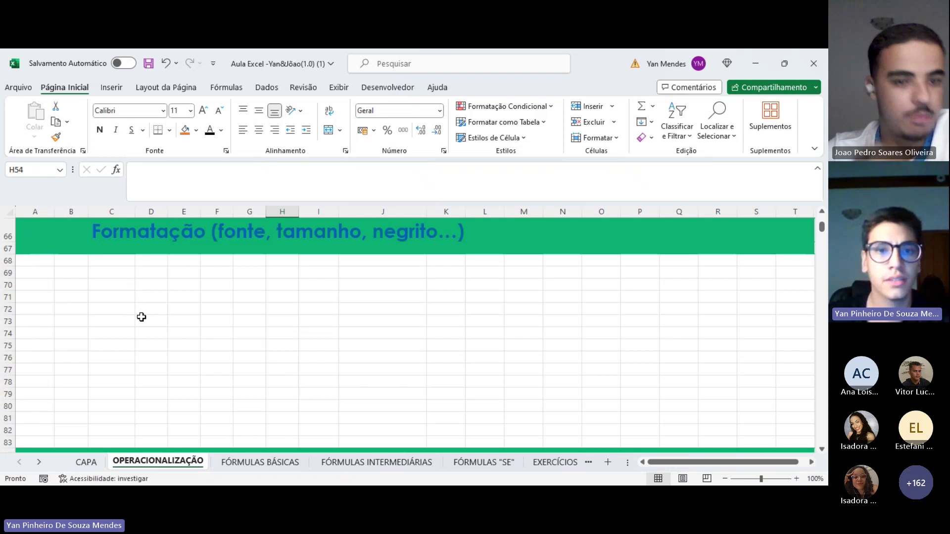
{"action": "left_click", "coordinate": [125, 286]}
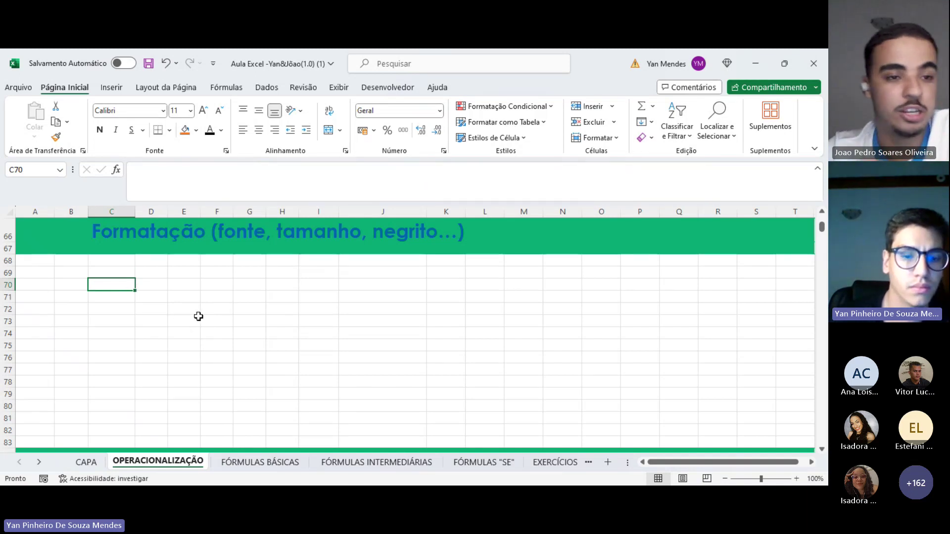
{"action": "type", "text": "No"}
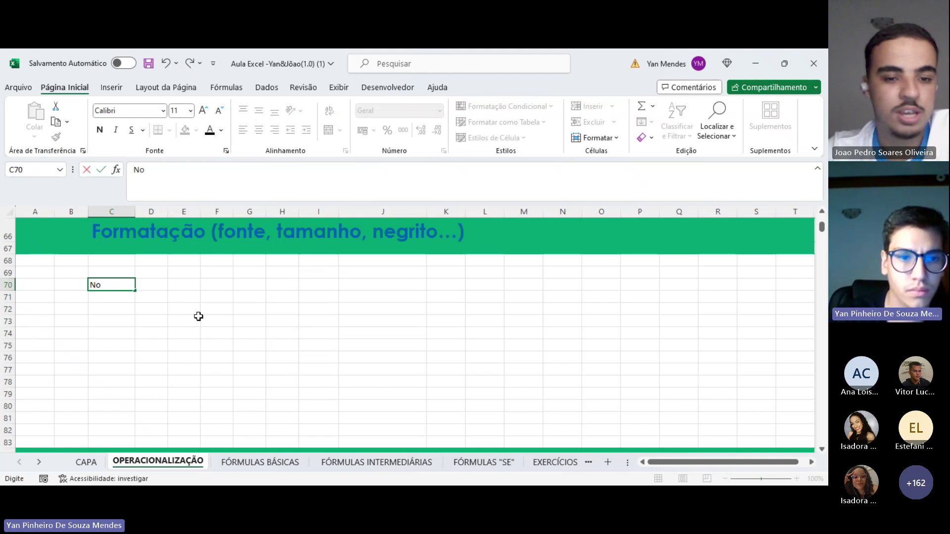
{"action": "type", "text": "me"}
{"action": "key", "text": "Tab"}
{"action": "type", "text": "T"}
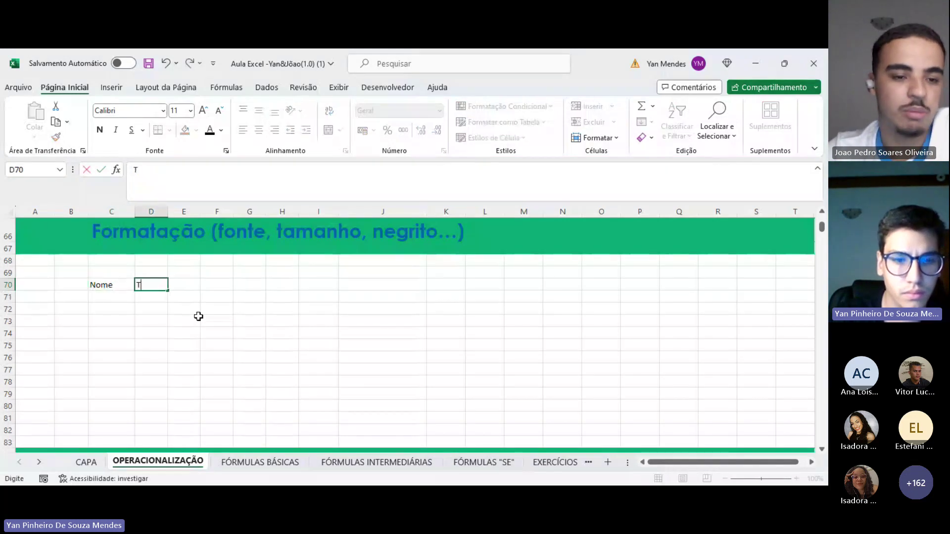
{"action": "type", "text": "elefone"}
{"action": "key", "text": "Return"}
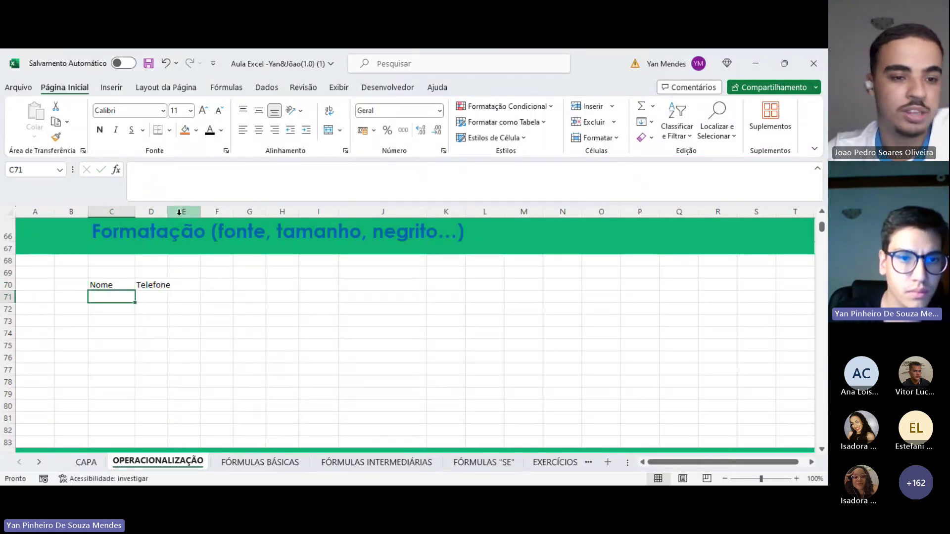
{"action": "left_click_drag", "start_coordinate": [167, 212], "coordinate": [173, 212]}
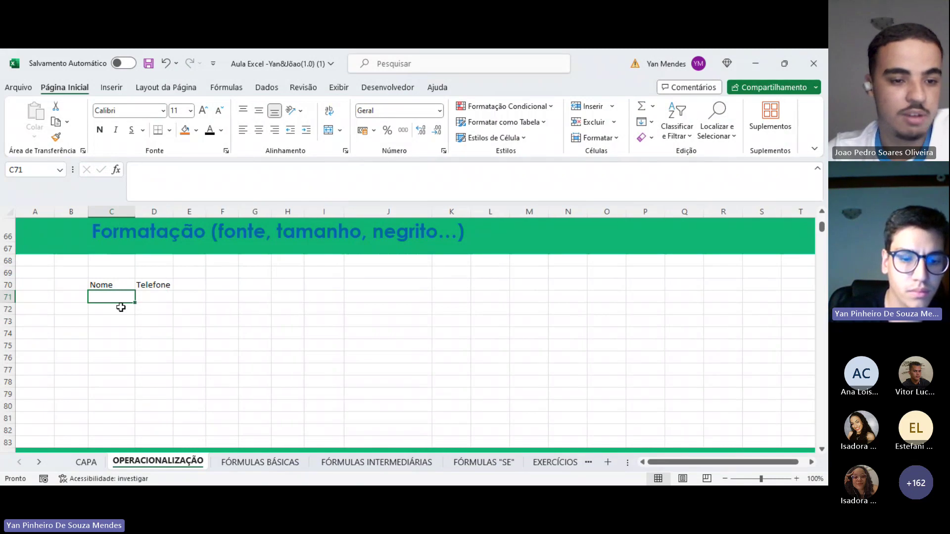
- Enter a sample person's name in C71 and their phone number in D71
{"action": "type", "text": "Yan"}
{"action": "key", "text": "Tab"}
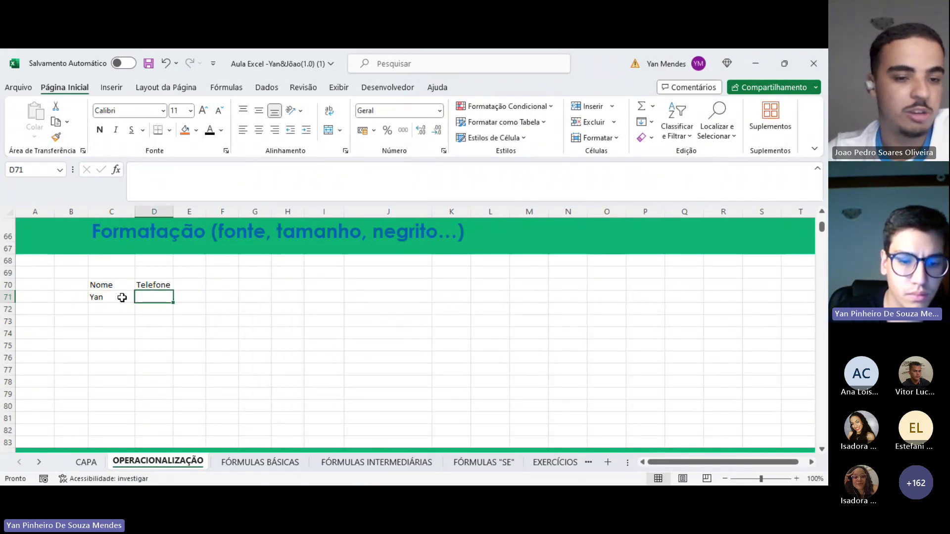
{"action": "type", "text": "6198"}
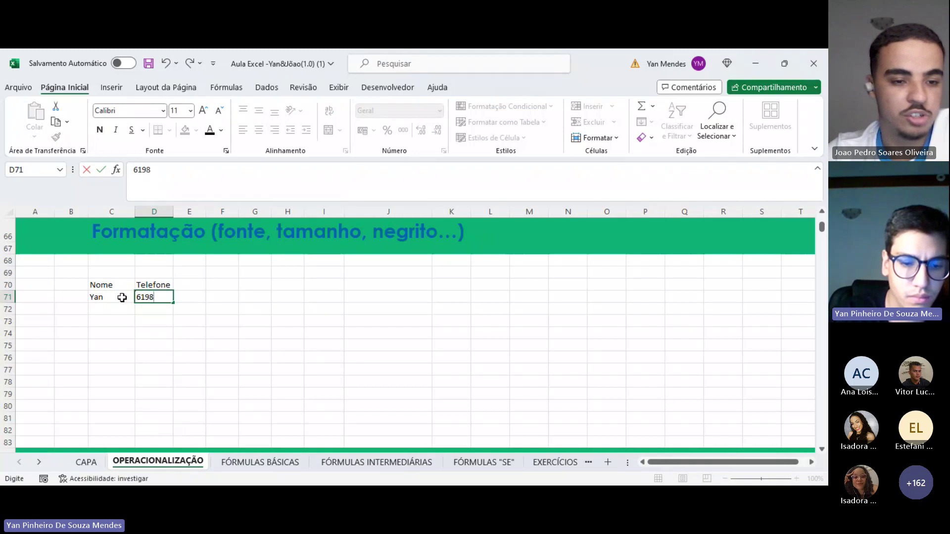
{"action": "type", "text": "555555"}
{"action": "key", "text": "Return"}
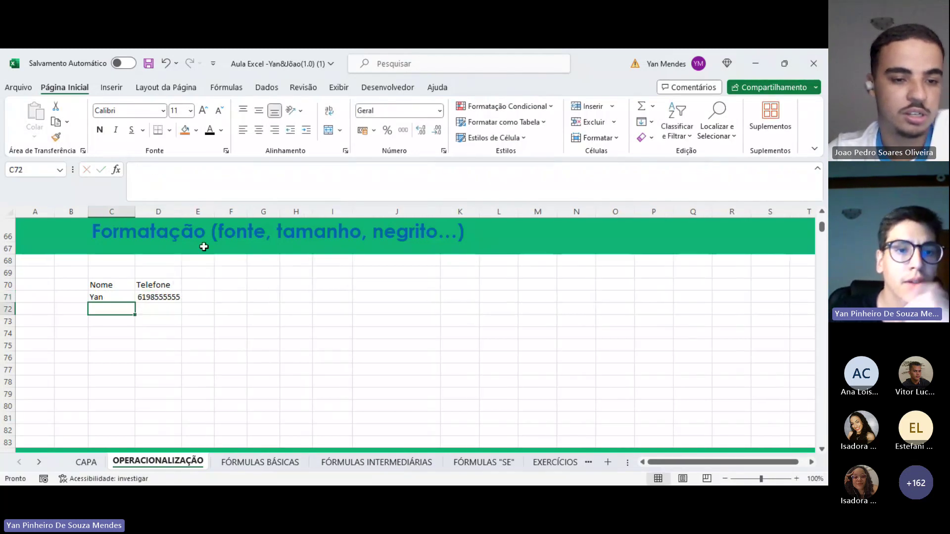
{"action": "scroll", "coordinate": [249, 285], "scroll_direction": "up", "scroll_amount": 1}
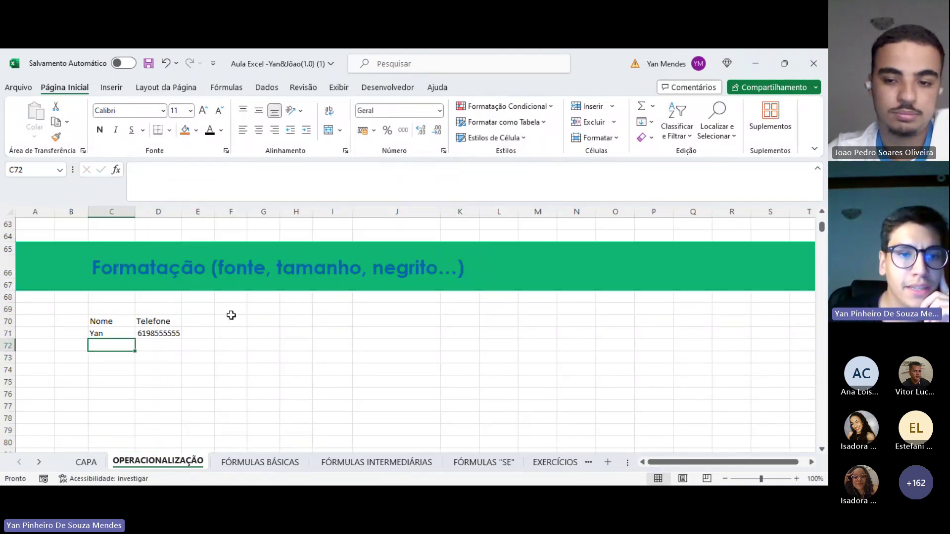
{"action": "scroll", "coordinate": [231, 315], "scroll_direction": "down", "scroll_amount": 1}
- Apply Todas as Bordas to the C70:D71 table
{"action": "left_click", "coordinate": [217, 283]}
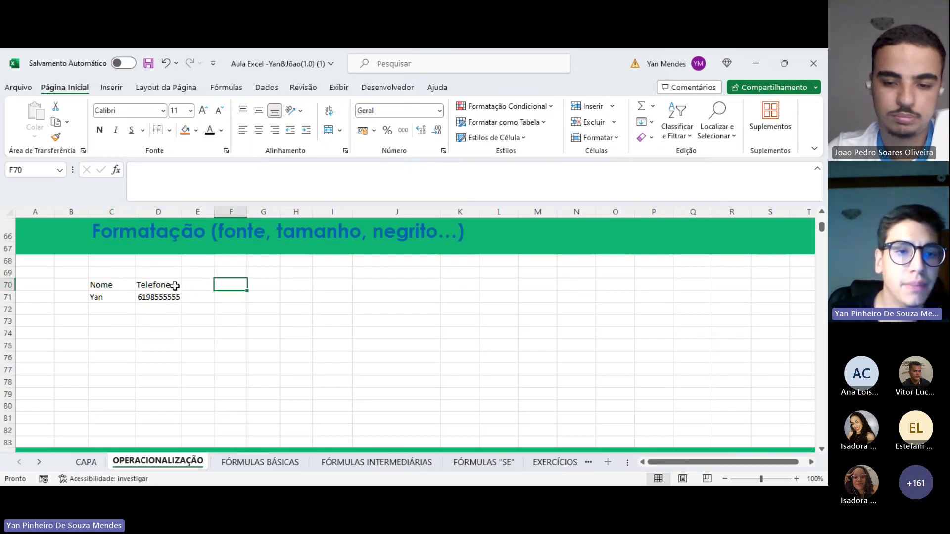
{"action": "left_click", "coordinate": [103, 284]}
{"action": "left_click_drag", "start_coordinate": [103, 283], "coordinate": [170, 297]}
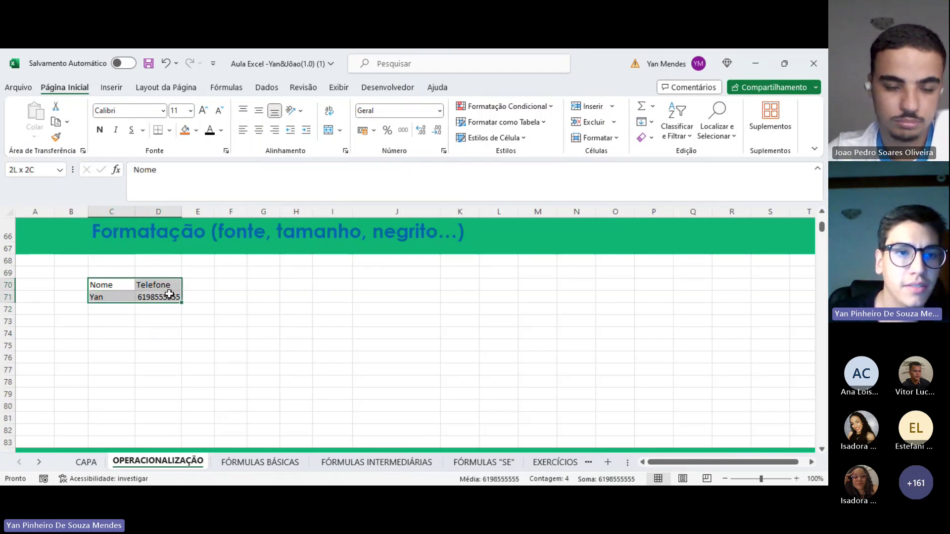
{"action": "left_click", "coordinate": [168, 131]}
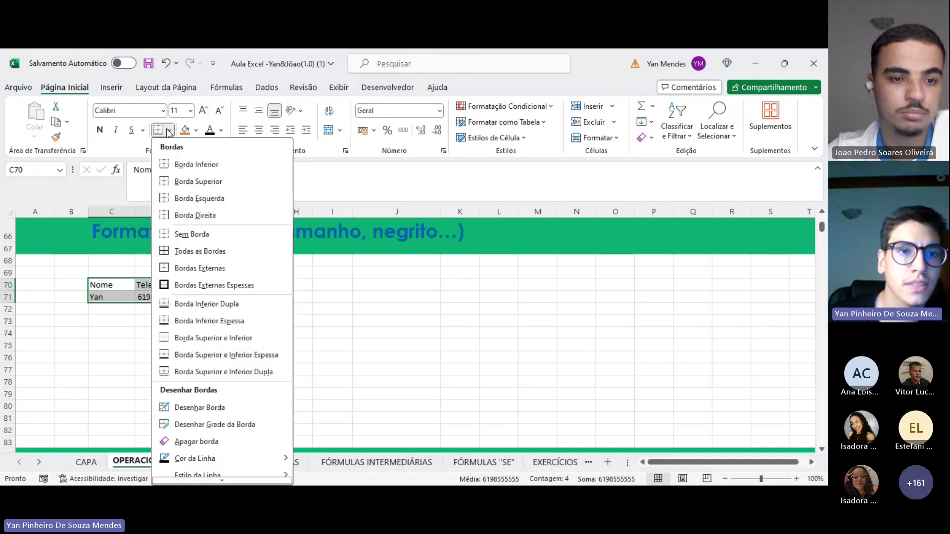
{"action": "left_click", "coordinate": [169, 132]}
{"action": "left_click", "coordinate": [296, 309]}
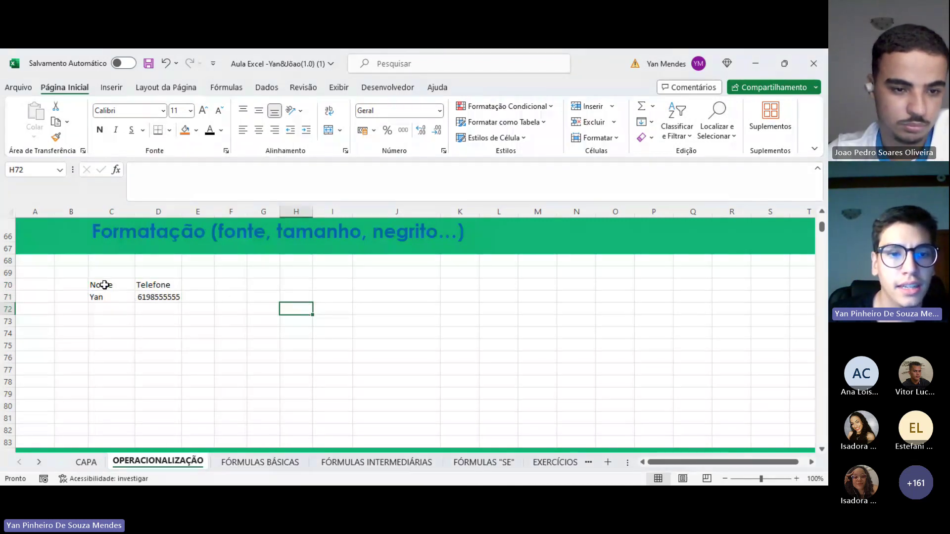
{"action": "mouse_move", "coordinate": [96, 285]}
{"action": "left_mouse_down"}
{"action": "mouse_move", "coordinate": [159, 289]}
{"action": "mouse_move", "coordinate": [154, 298]}
{"action": "left_mouse_up"}
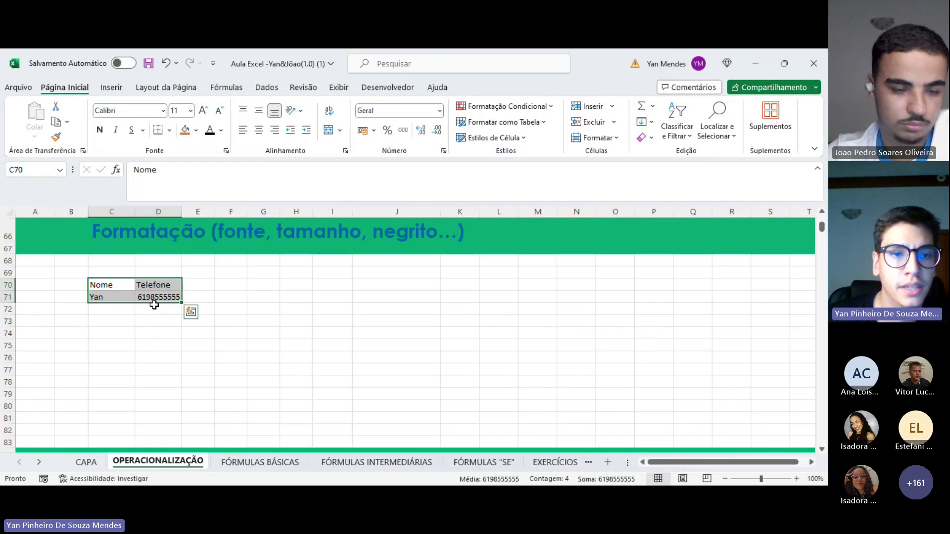
{"action": "left_click", "coordinate": [170, 130]}
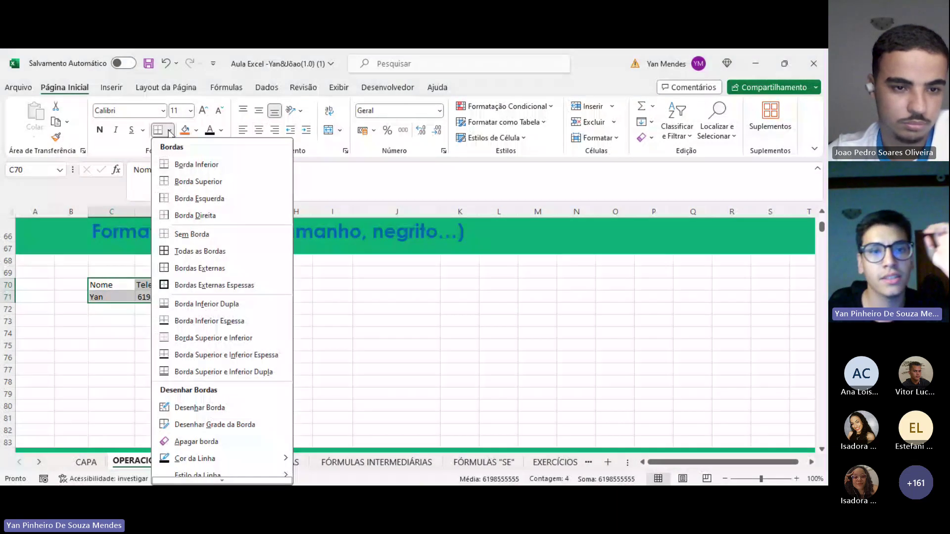
{"action": "left_click", "coordinate": [188, 253]}
{"action": "left_click", "coordinate": [249, 289]}
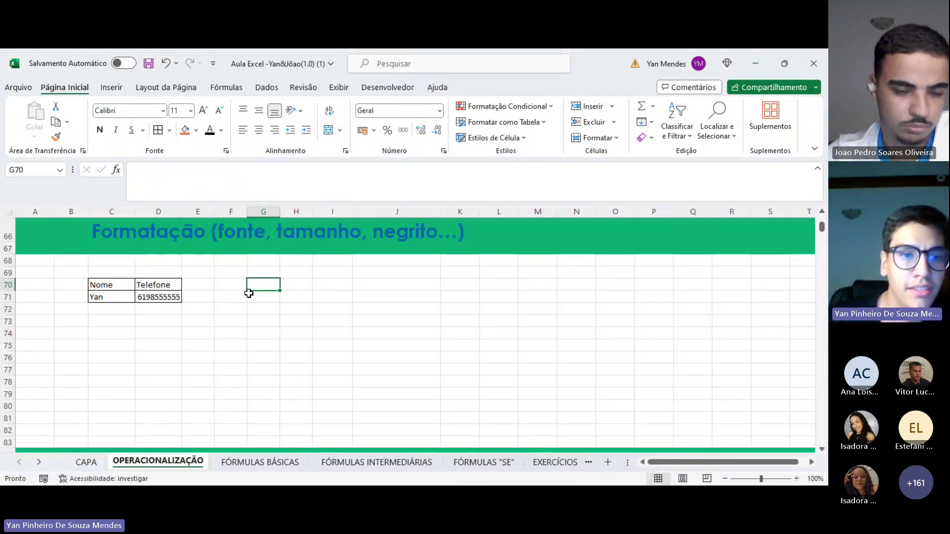
- Make the Nome/Telefone header cells bold with a blue fill
{"action": "left_click_drag", "start_coordinate": [101, 285], "coordinate": [165, 286]}
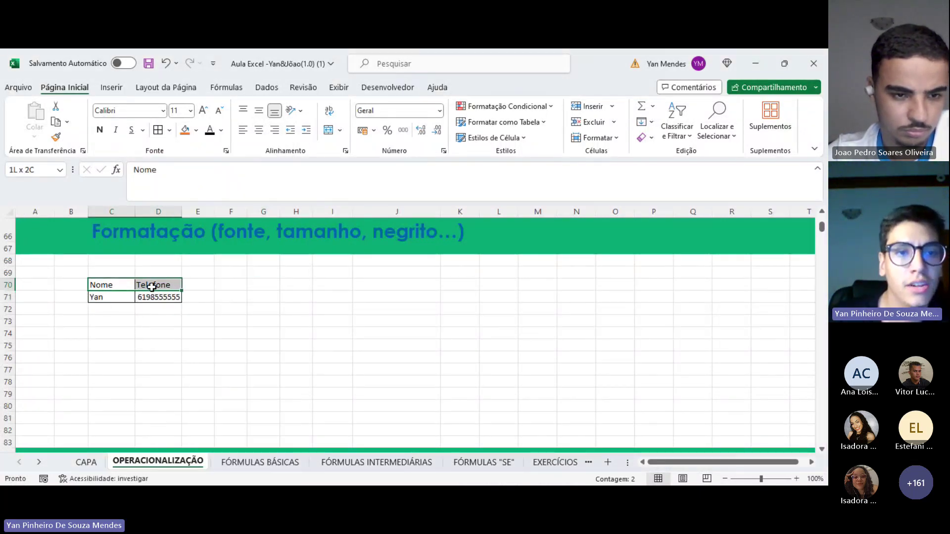
{"action": "left_click", "coordinate": [100, 130]}
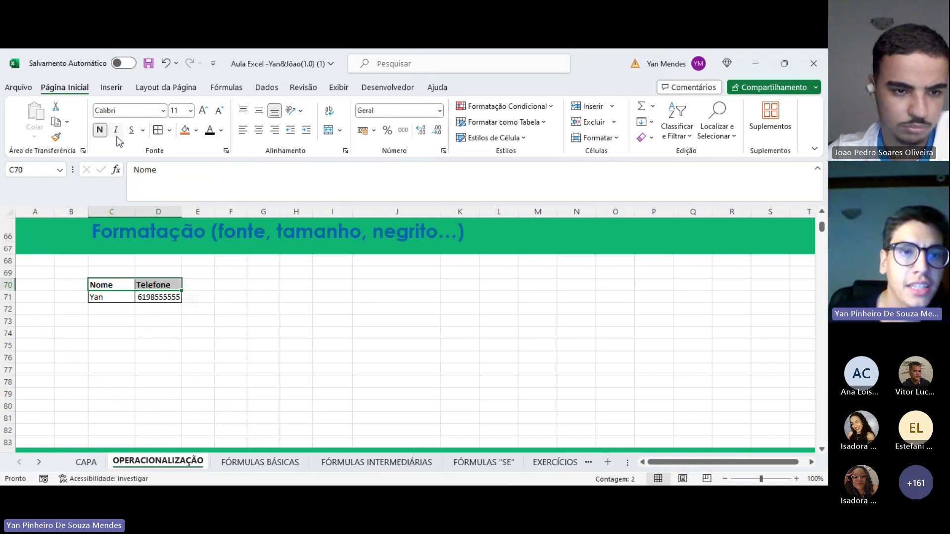
{"action": "left_click", "coordinate": [196, 131]}
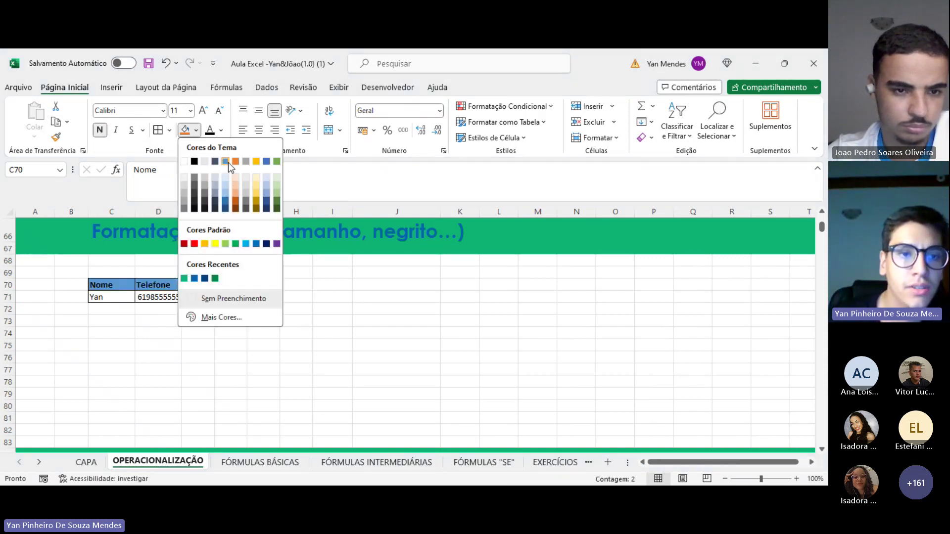
{"action": "left_click", "coordinate": [228, 162]}
{"action": "left_click", "coordinate": [332, 334]}
{"action": "left_click", "coordinate": [102, 297]}
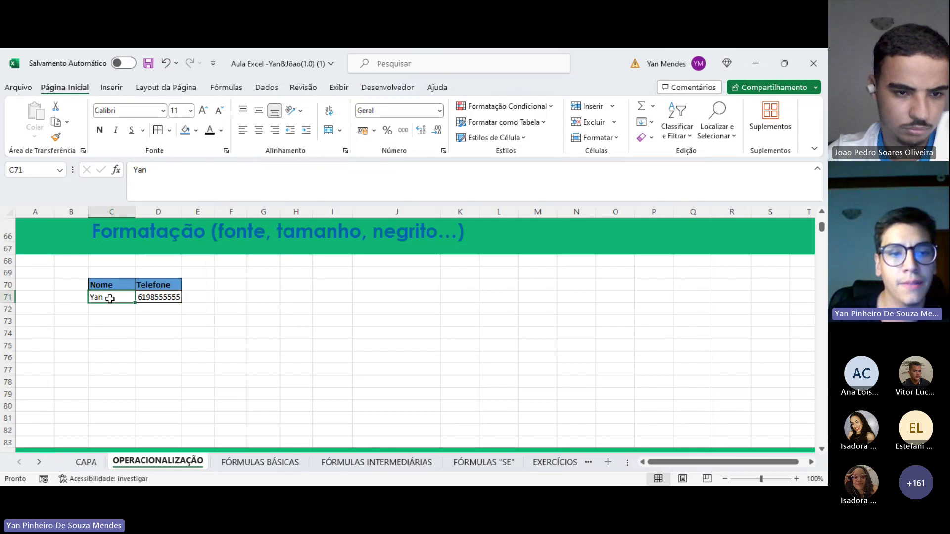
{"action": "left_click", "coordinate": [270, 309]}
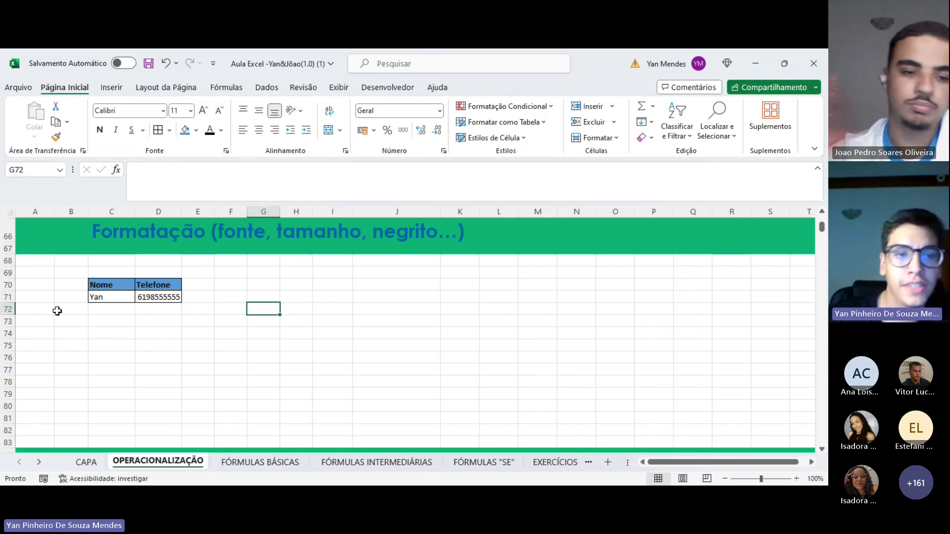
- Rearrange the table rows so a blank row 71 sits above the existing entry
{"action": "left_click", "coordinate": [4, 309]}
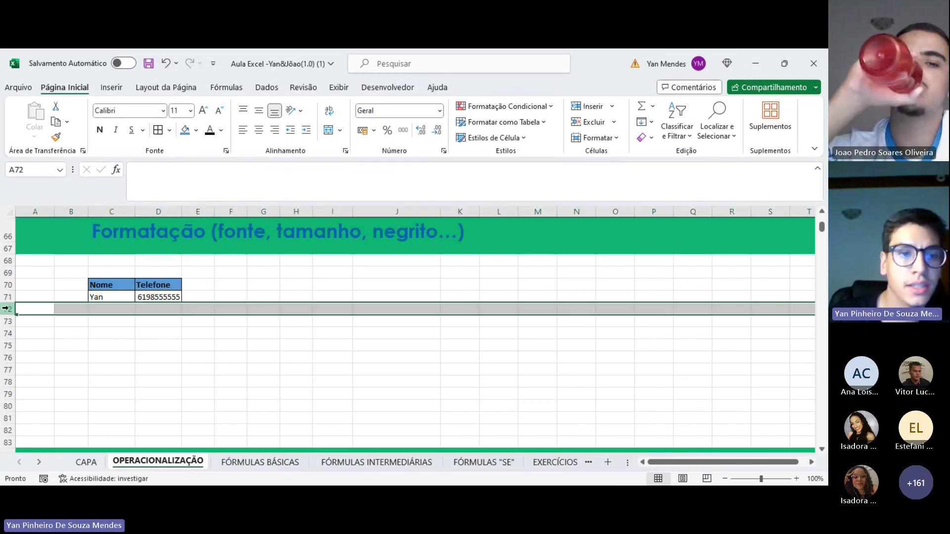
{"action": "left_click", "coordinate": [5, 299]}
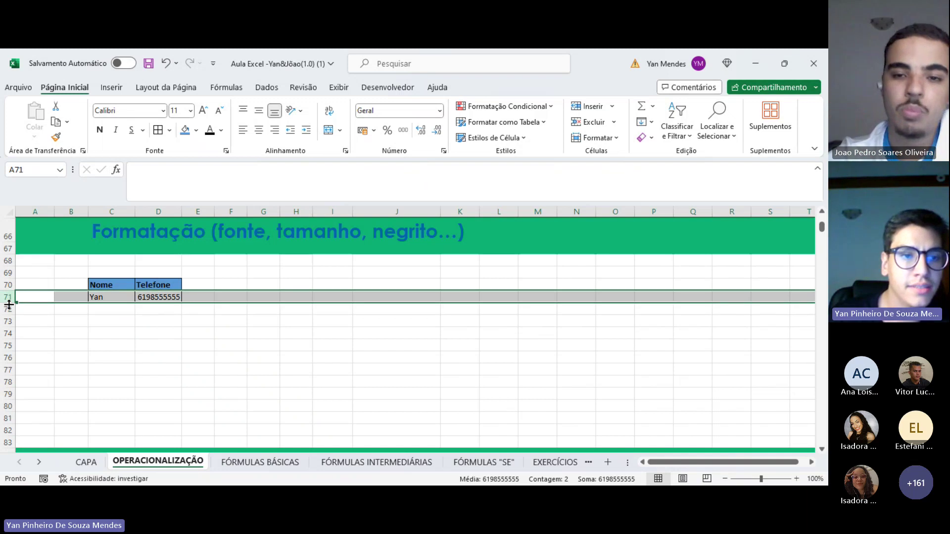
{"action": "right_click", "coordinate": [2, 308]}
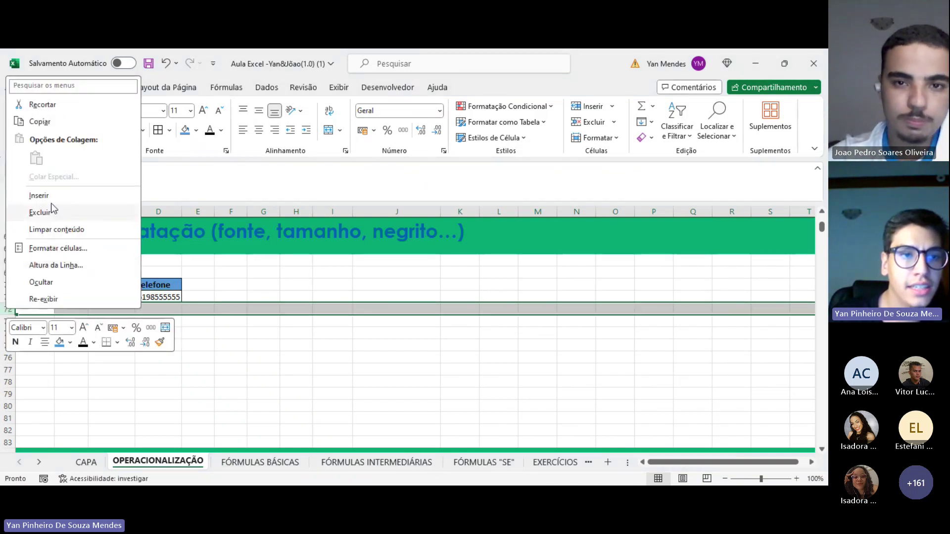
{"action": "left_click", "coordinate": [52, 211]}
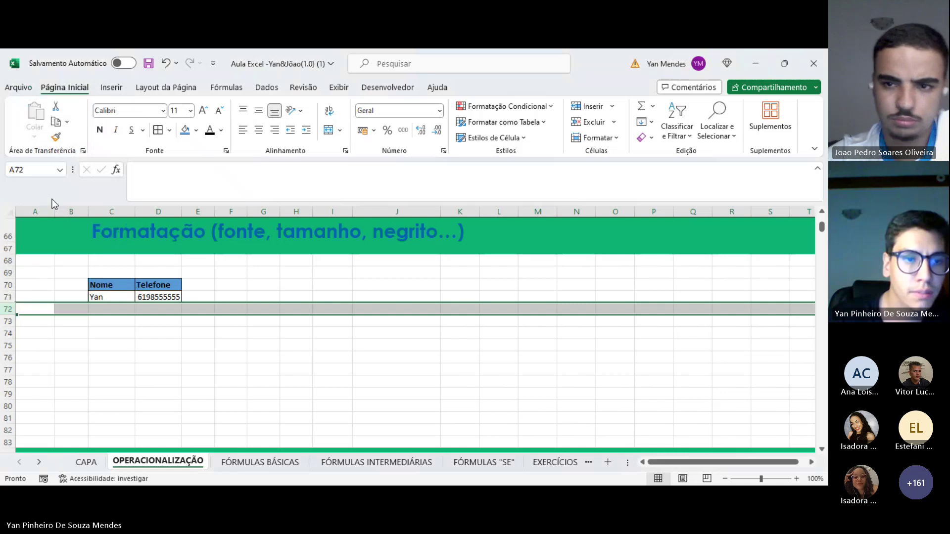
{"action": "left_click", "coordinate": [198, 333]}
{"action": "right_click", "coordinate": [5, 297]}
{"action": "left_click", "coordinate": [59, 184]}
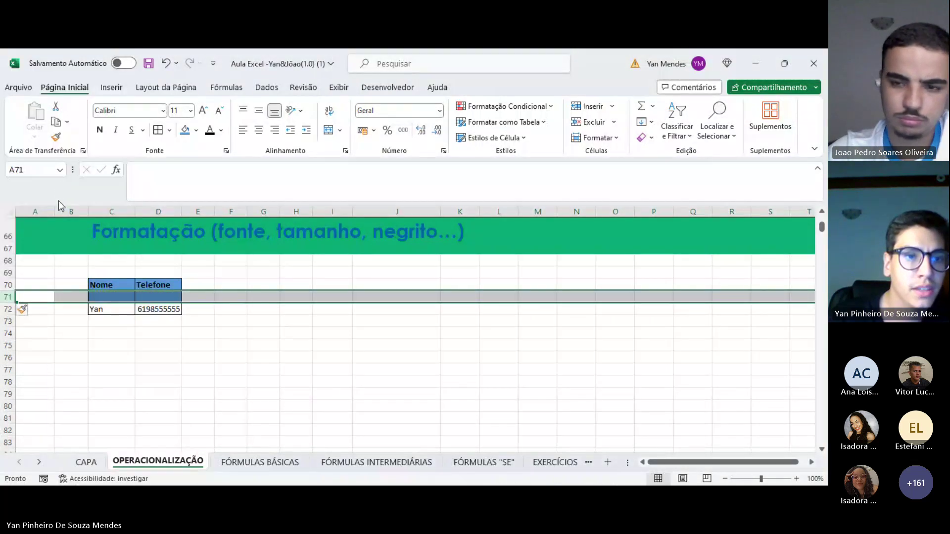
{"action": "left_click", "coordinate": [8, 309]}
{"action": "left_click", "coordinate": [8, 321]}
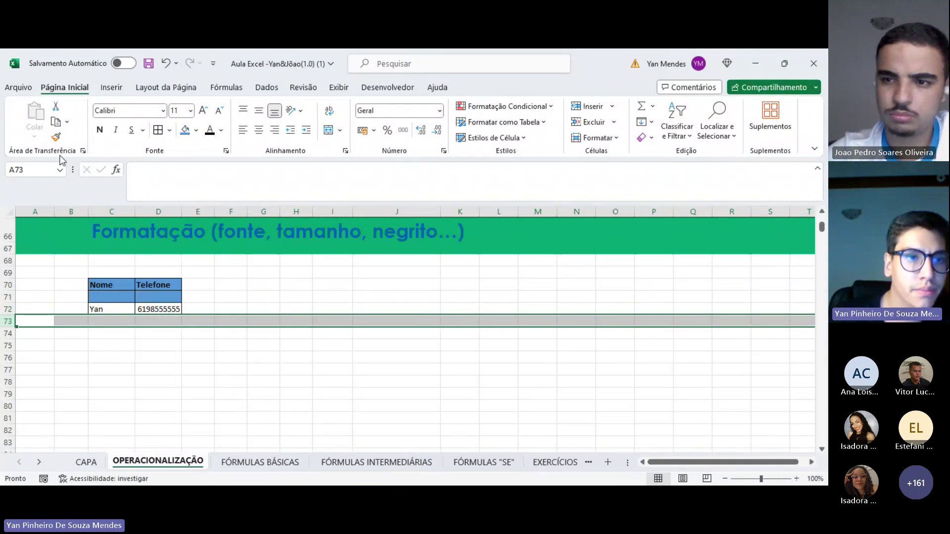
{"action": "right_click", "coordinate": [7, 321]}
{"action": "left_click", "coordinate": [64, 214]}
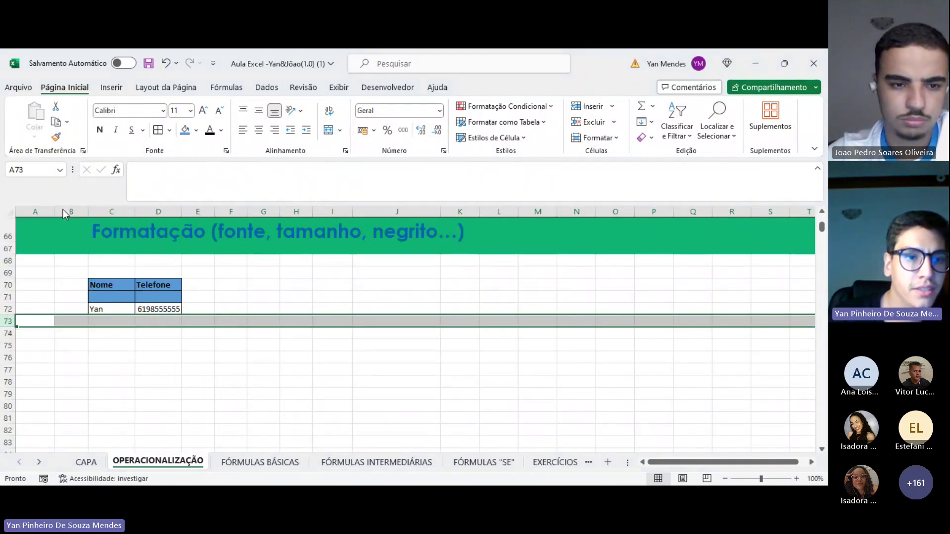
{"action": "left_click", "coordinate": [264, 357]}
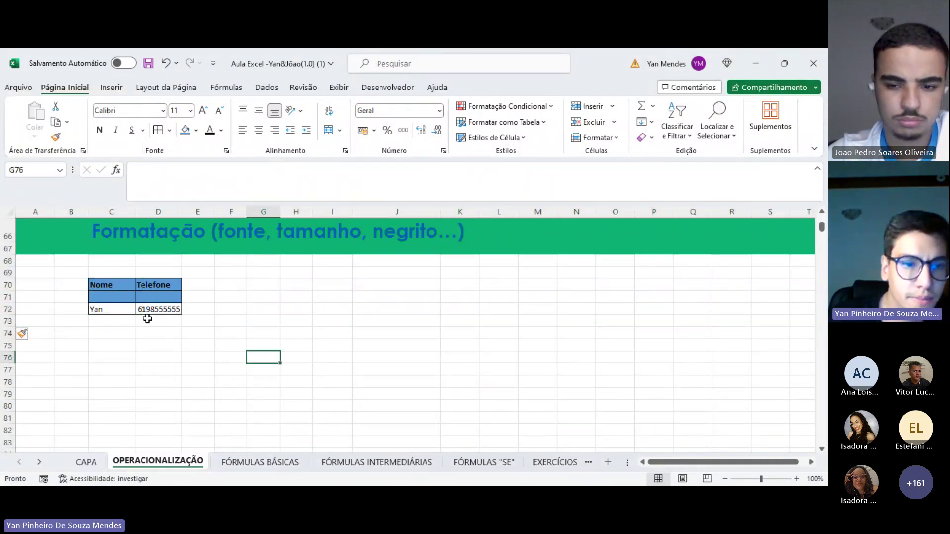
- Copy the entry row's formatting onto row 71 with Format Painter and type a second name in C71
{"action": "left_click", "coordinate": [111, 309]}
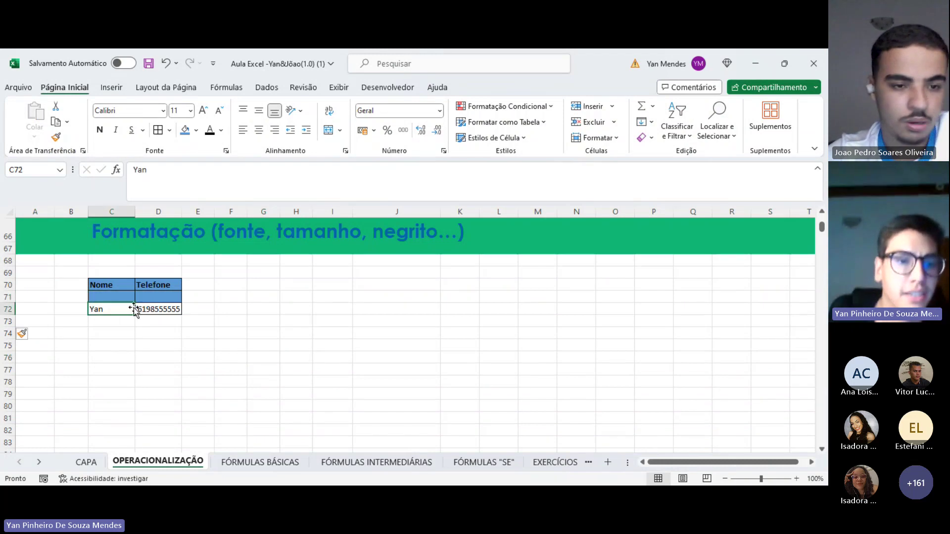
{"action": "left_click", "coordinate": [56, 137]}
{"action": "left_click_drag", "start_coordinate": [118, 297], "coordinate": [143, 298]}
{"action": "left_click", "coordinate": [329, 295]}
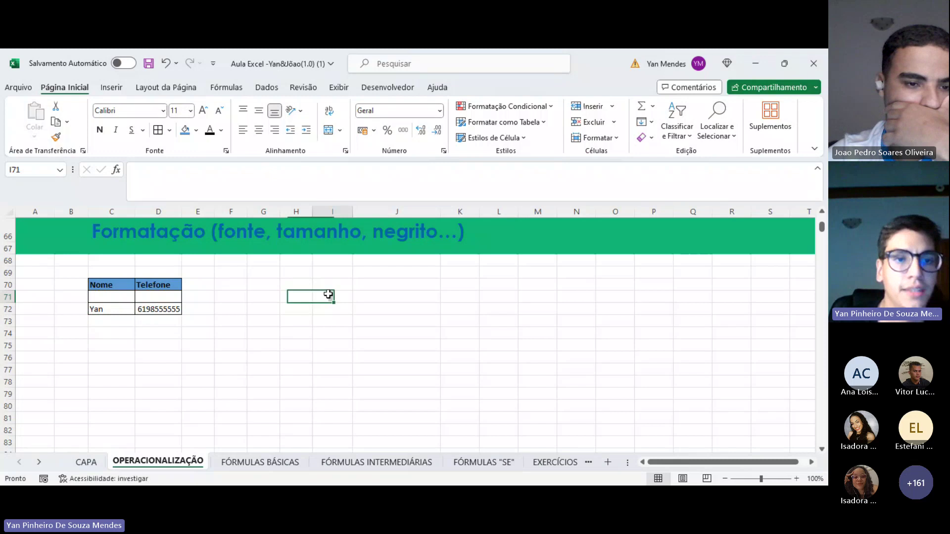
{"action": "left_click", "coordinate": [115, 303]}
{"action": "type", "text": "Jão"}
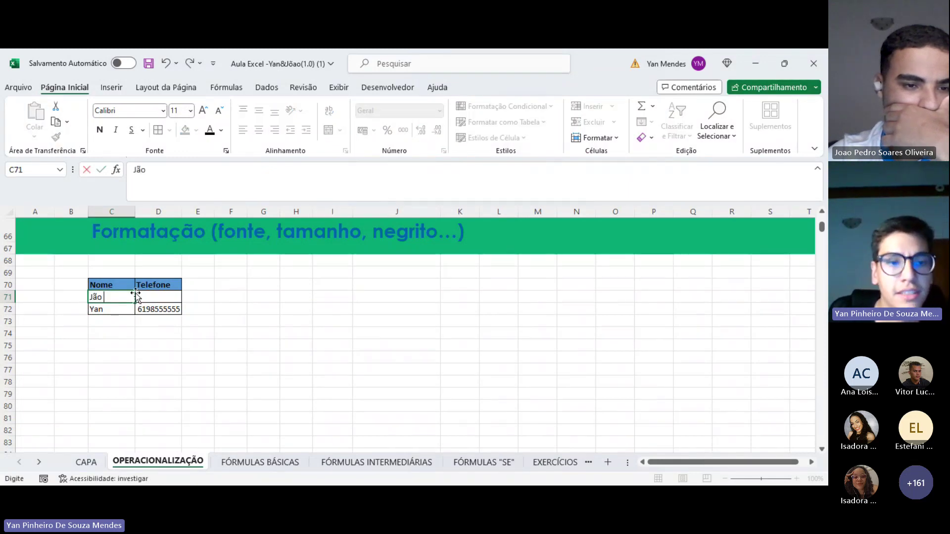
{"action": "left_click", "coordinate": [264, 309]}
- Scroll to the Construindo uma tabela banner and delete its Nome, Cpf and Telefone headings
{"action": "scroll", "coordinate": [209, 317], "scroll_direction": "down", "scroll_amount": 2}
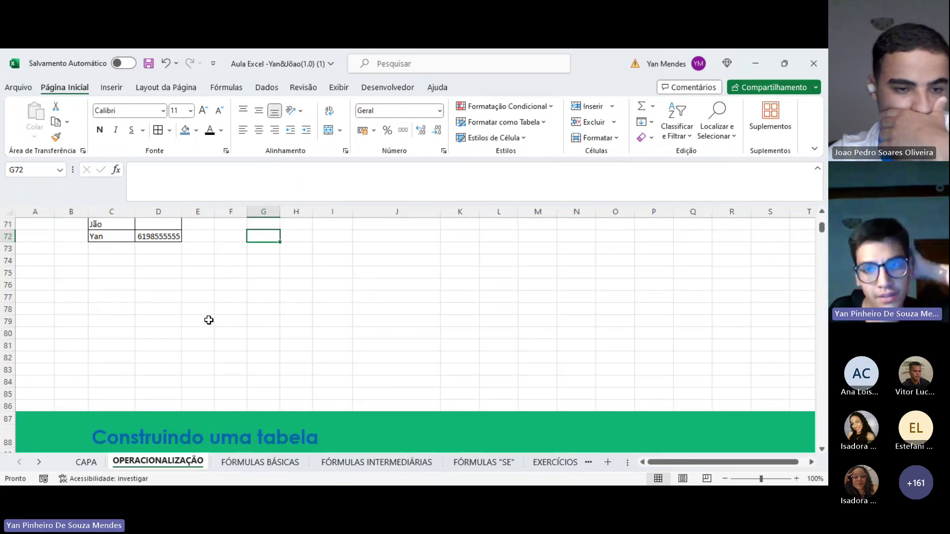
{"action": "scroll", "coordinate": [208, 318], "scroll_direction": "down", "scroll_amount": 2}
{"action": "scroll", "coordinate": [208, 318], "scroll_direction": "down", "scroll_amount": 2}
{"action": "scroll", "coordinate": [209, 318], "scroll_direction": "down", "scroll_amount": 1}
{"action": "left_click_drag", "start_coordinate": [145, 319], "coordinate": [269, 331]}
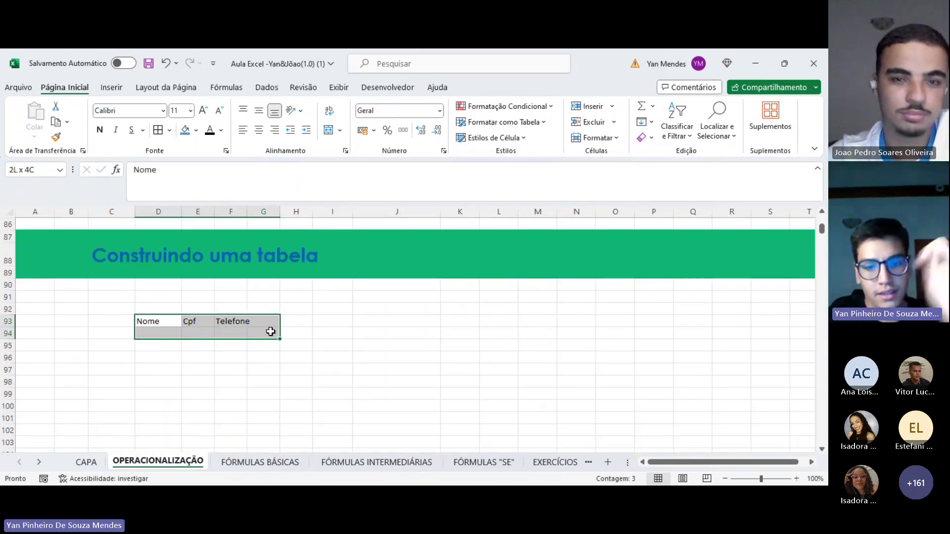
{"action": "key", "text": "Delete"}
{"action": "left_click", "coordinate": [391, 285]}
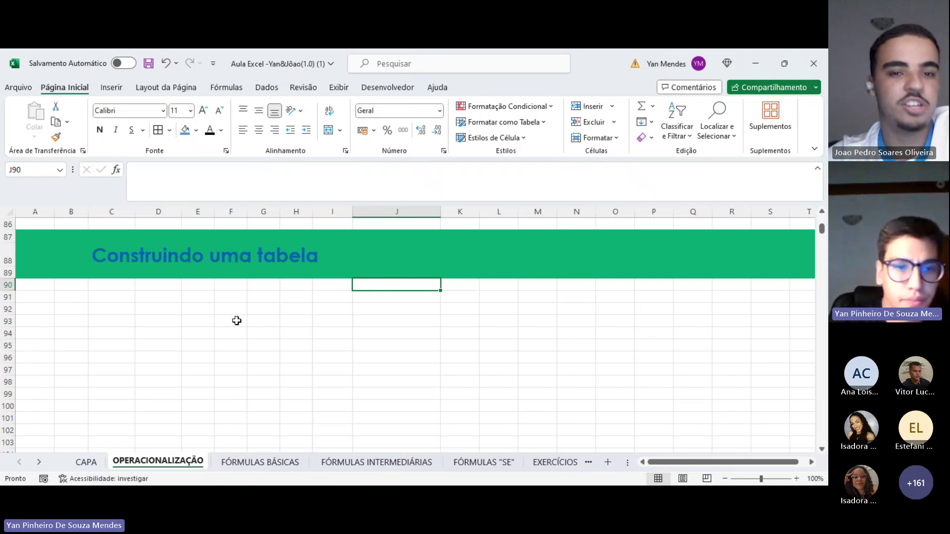
- Type the headers Nome, Telefone, CPF and Curso across row 92 starting at C92
{"action": "left_click", "coordinate": [123, 312]}
{"action": "left_click", "coordinate": [321, 309]}
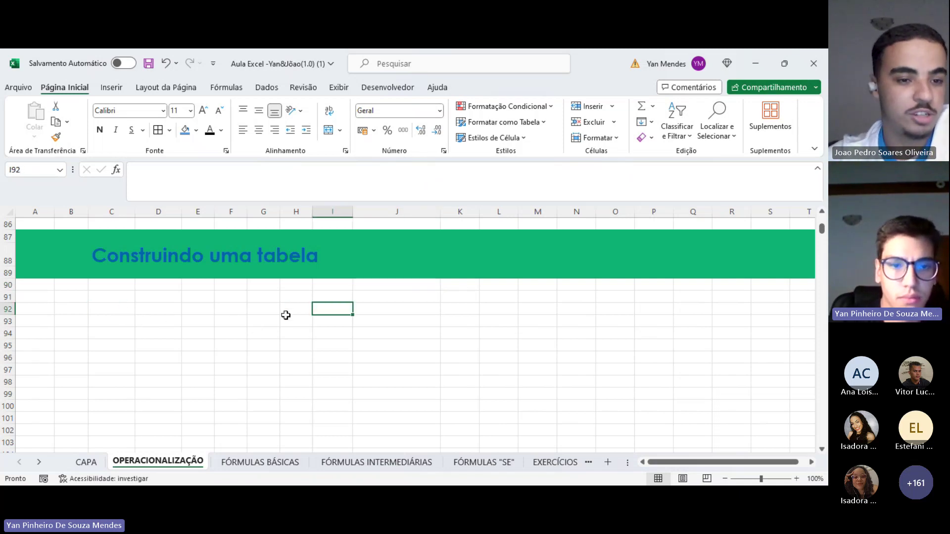
{"action": "left_click", "coordinate": [120, 311]}
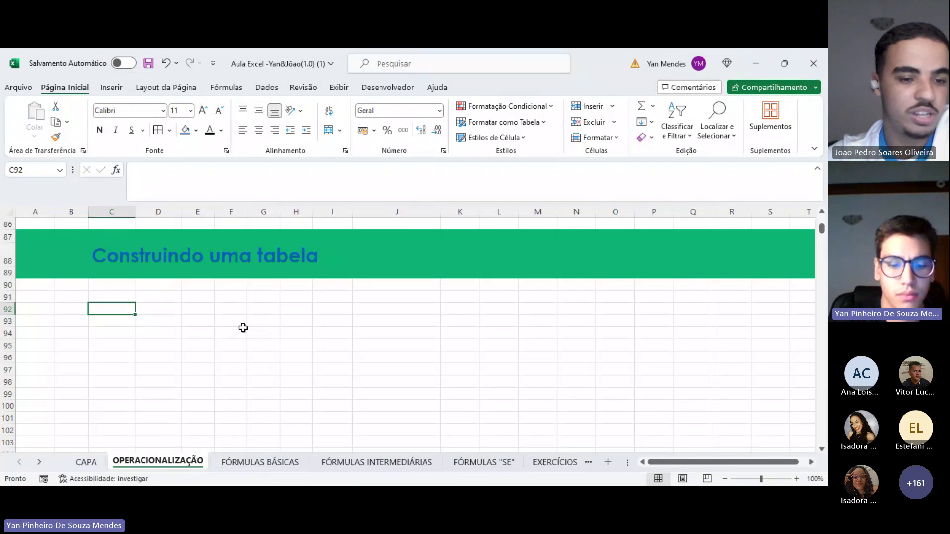
{"action": "type", "text": "Nome"}
{"action": "key", "text": "Tab"}
{"action": "type", "text": "T"}
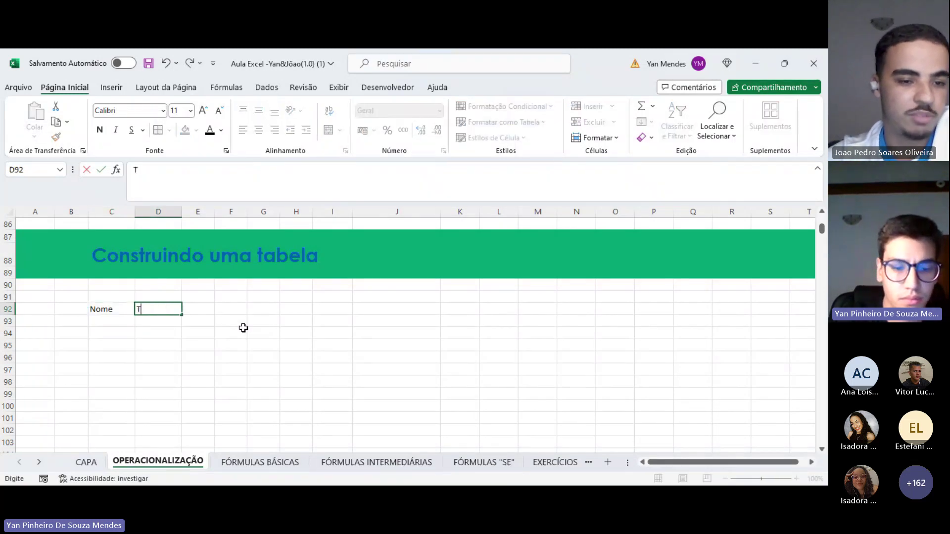
{"action": "key", "text": "Tab"}
{"action": "type", "text": "CPF"}
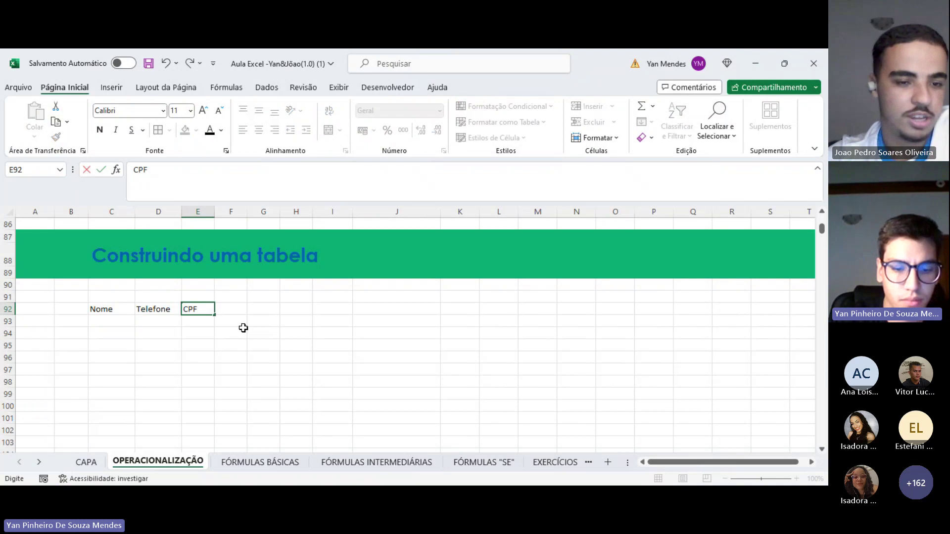
{"action": "key", "text": "Tab"}
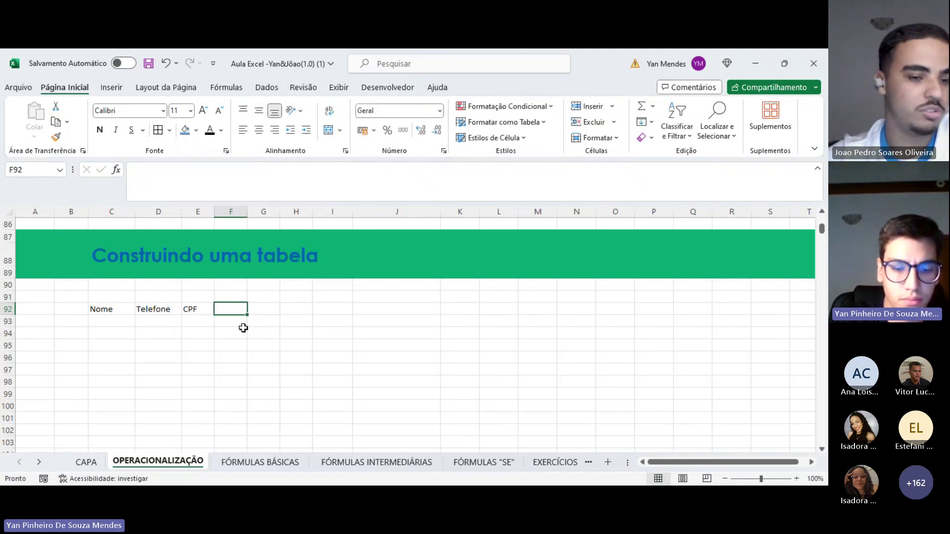
{"action": "type", "text": "Curso"}
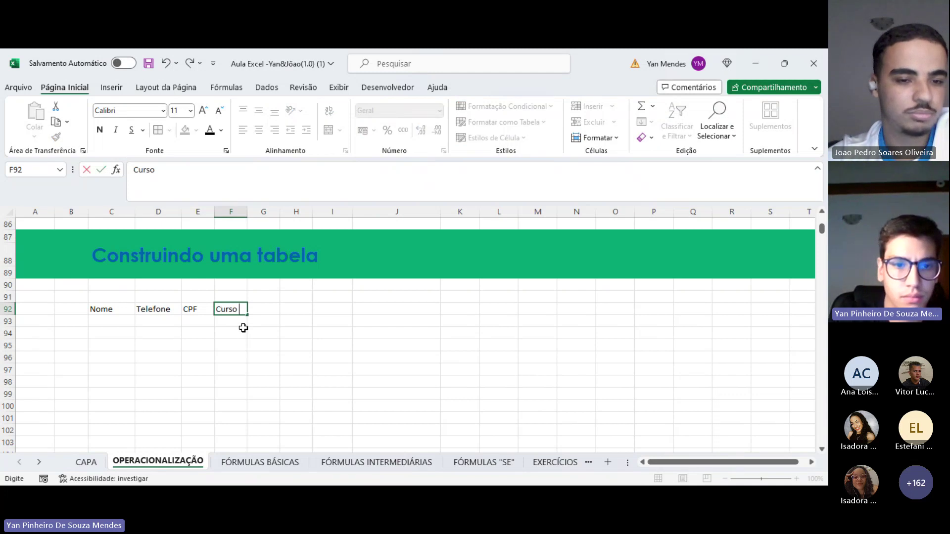
{"action": "key", "text": "Return"}
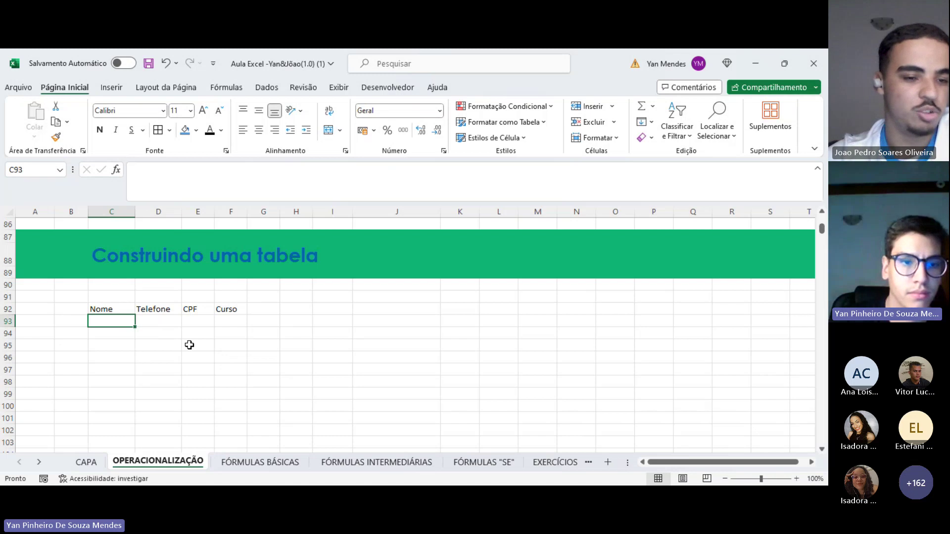
- Enter seven people's first names down column C in C93:C99
{"action": "type", "text": "Jõao"}
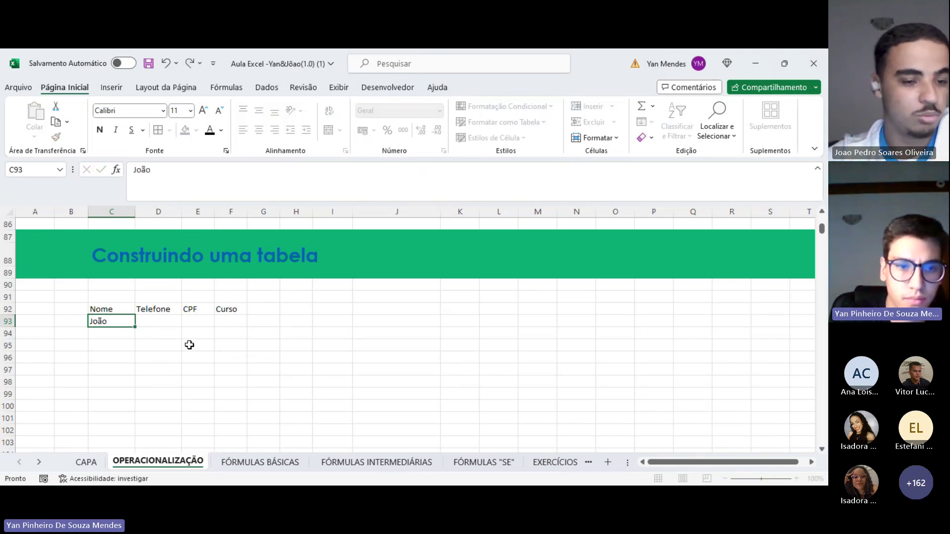
{"action": "key", "text": "Return"}
{"action": "type", "text": "Yan"}
{"action": "key", "text": "Return"}
{"action": "type", "text": "L"}
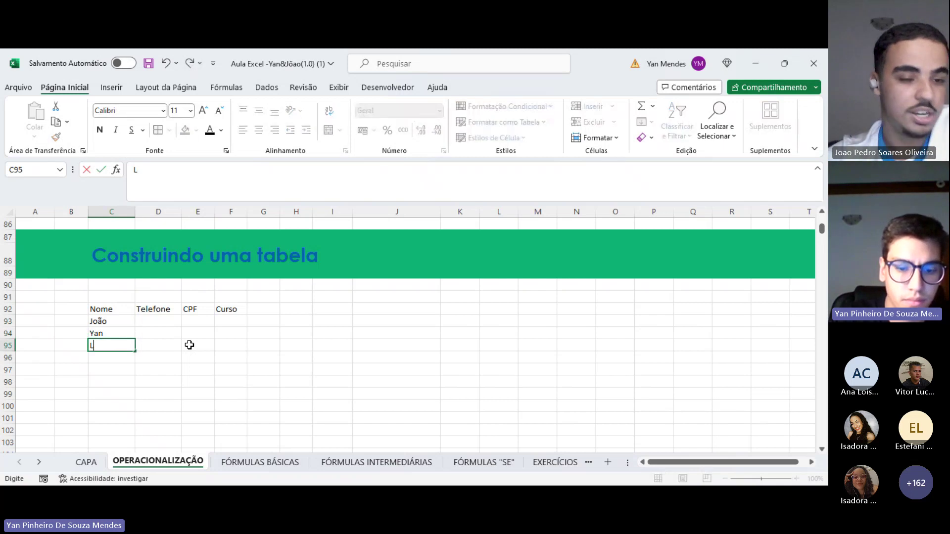
{"action": "type", "text": "ukas"}
{"action": "key", "text": "Return"}
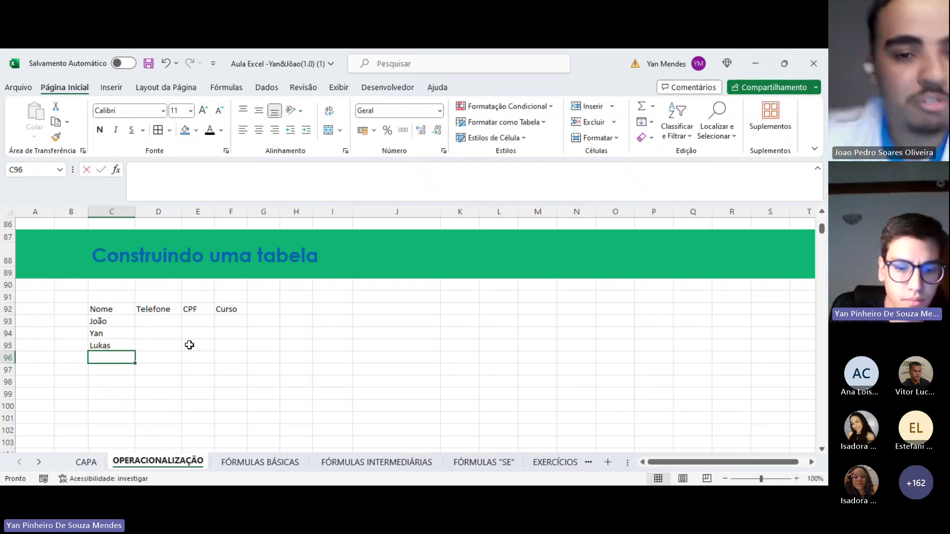
{"action": "type", "text": "Pedro"}
{"action": "key", "text": "Return"}
{"action": "type", "text": "Paulo"}
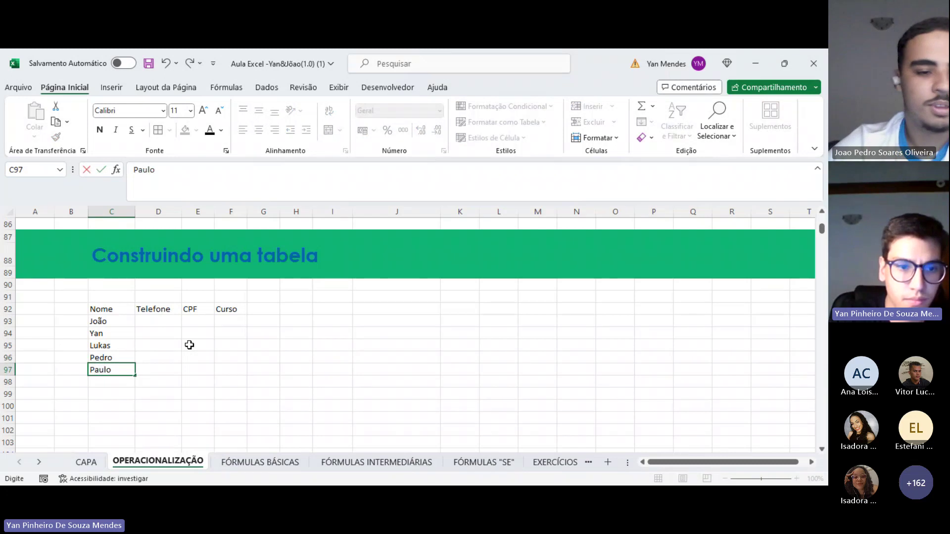
{"action": "key", "text": "Return"}
{"action": "type", "text": "J"}
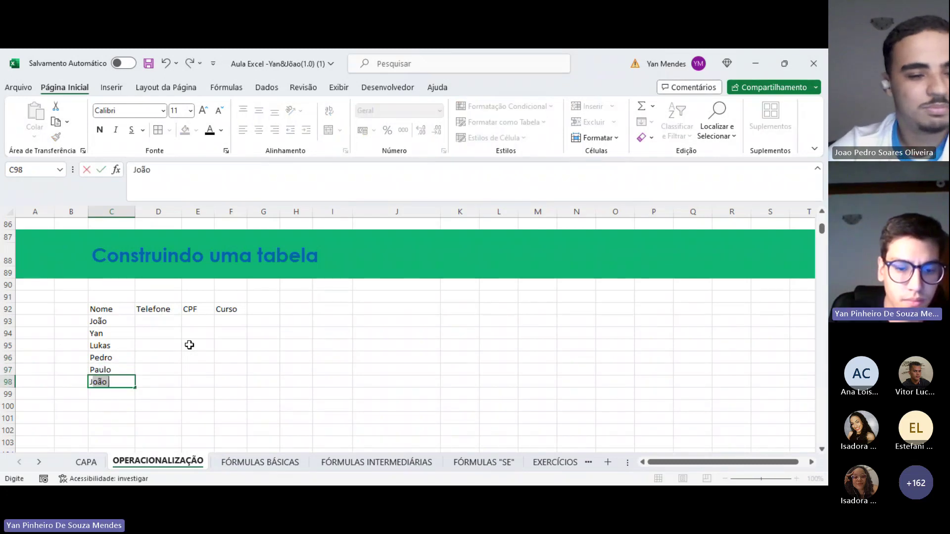
{"action": "type", "text": "anaina"}
{"action": "key", "text": "Return"}
{"action": "type", "text": "Ca"}
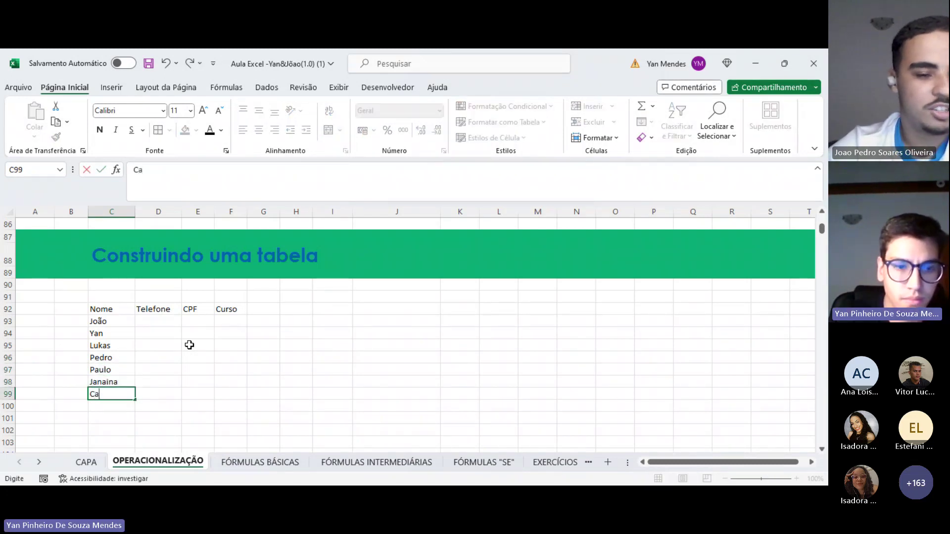
{"action": "type", "text": "rol"}
{"action": "key", "text": "Return"}
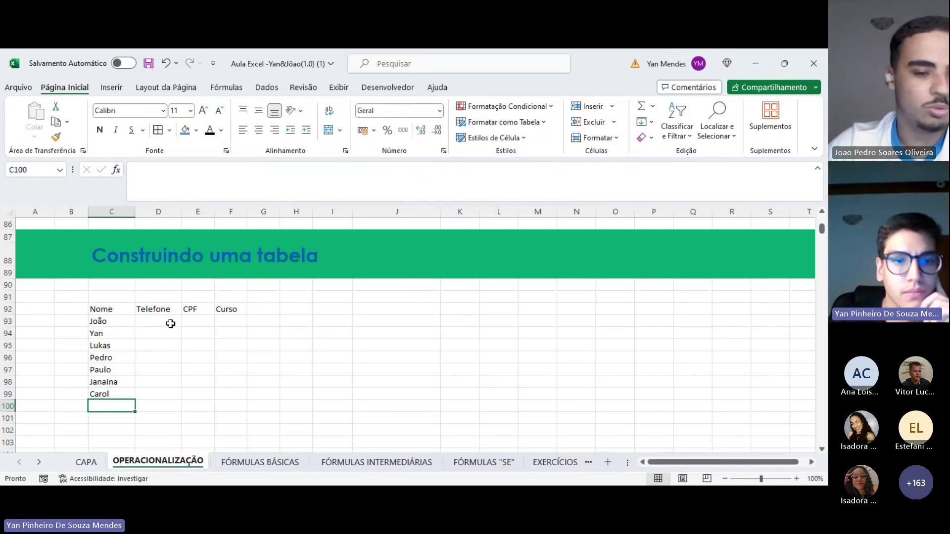
- Fill the Telefone cells D93:D99 with seven phone numbers
{"action": "left_click", "coordinate": [170, 324]}
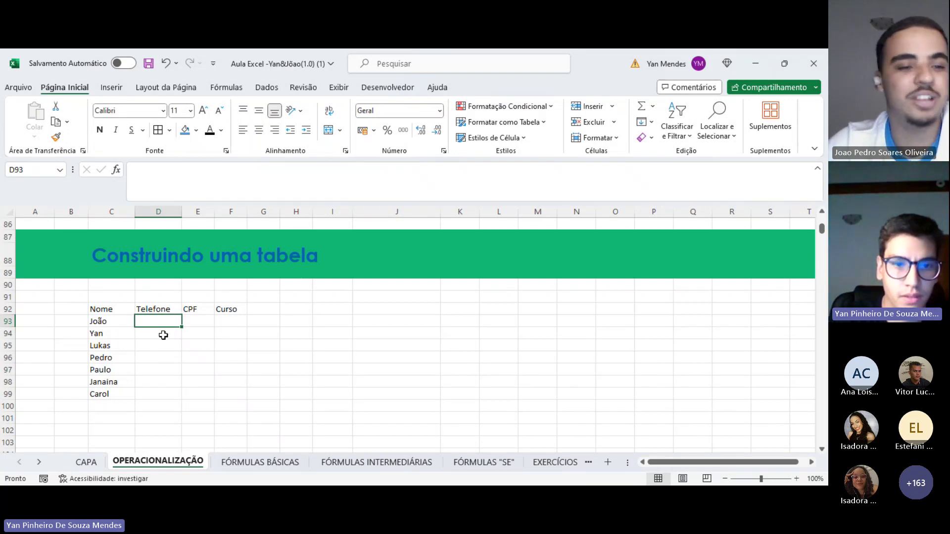
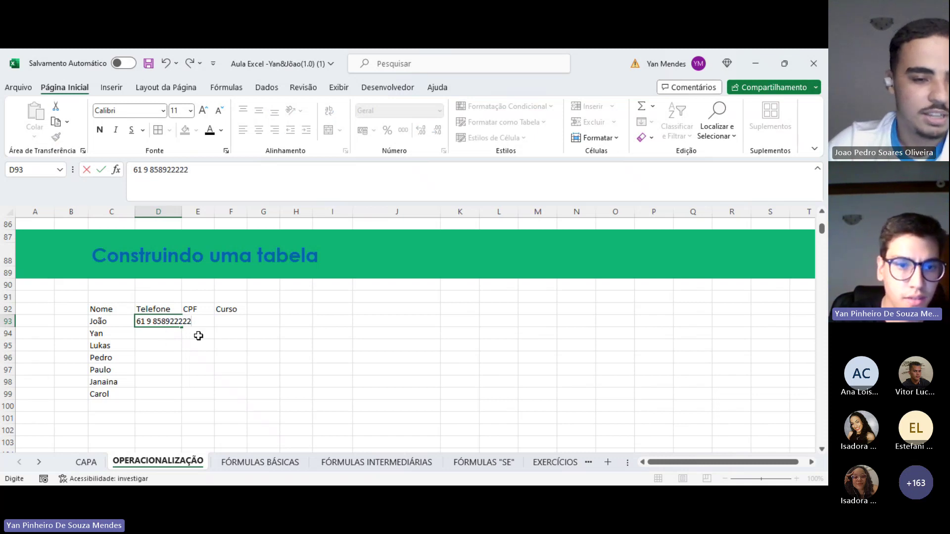
{"action": "left_click", "coordinate": [199, 336]}
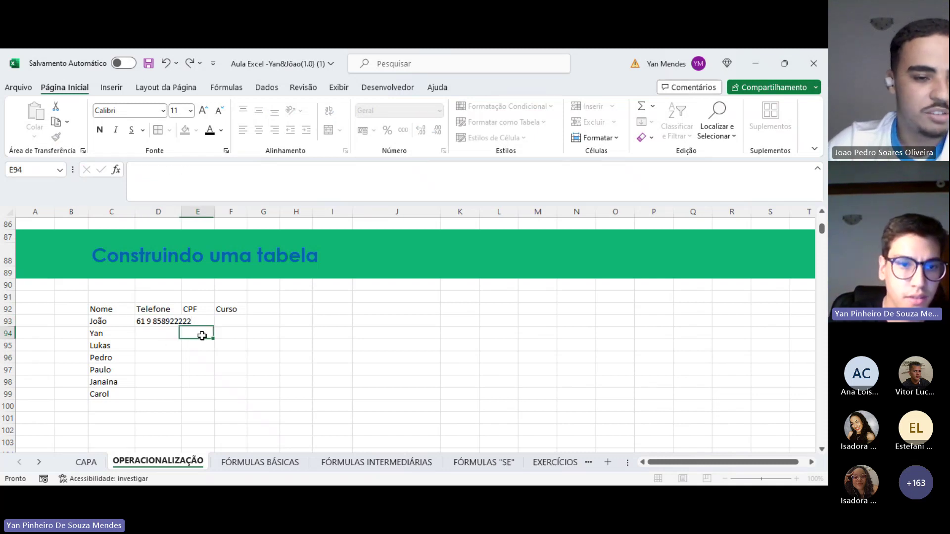
{"action": "left_click", "coordinate": [154, 333]}
{"action": "type", "text": "478349343"}
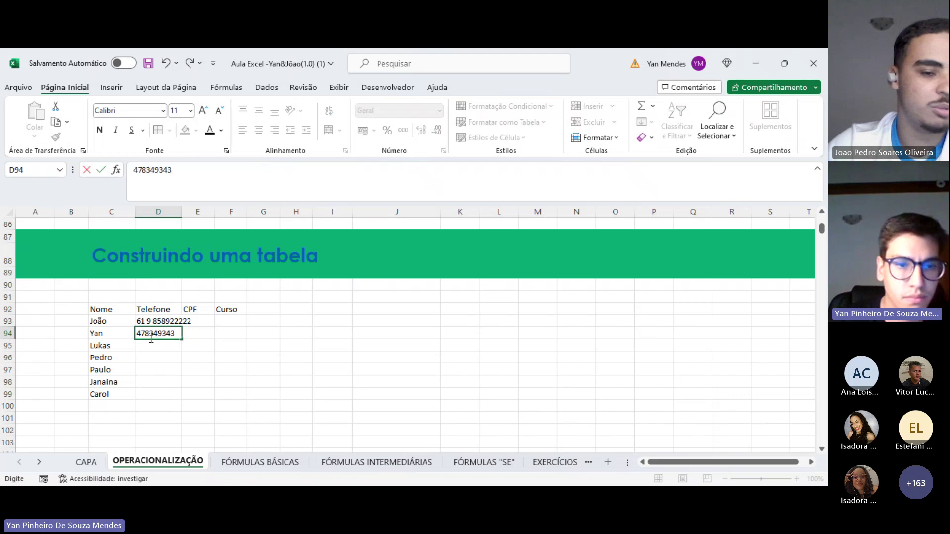
{"action": "left_click", "coordinate": [148, 345]}
{"action": "left_click", "coordinate": [158, 357]}
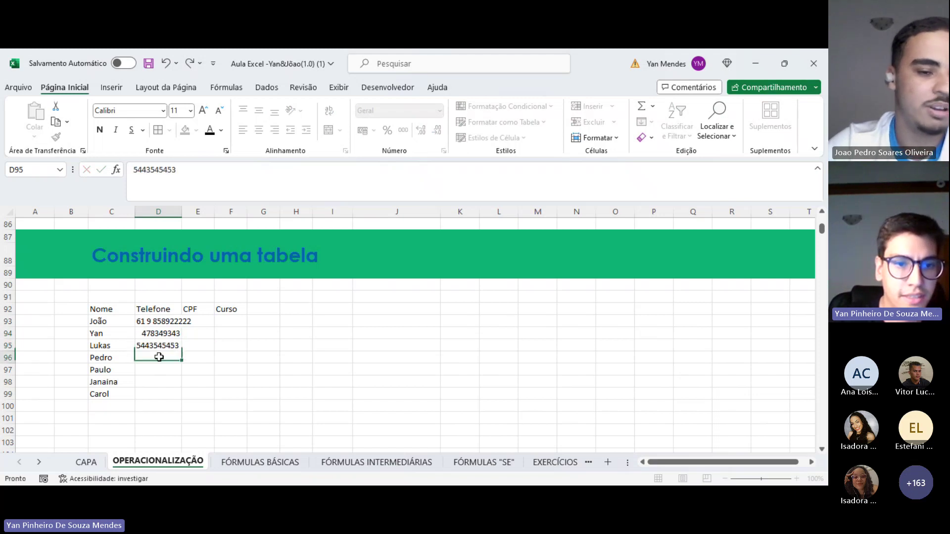
{"action": "type", "text": "45435466"}
{"action": "left_click", "coordinate": [161, 368]}
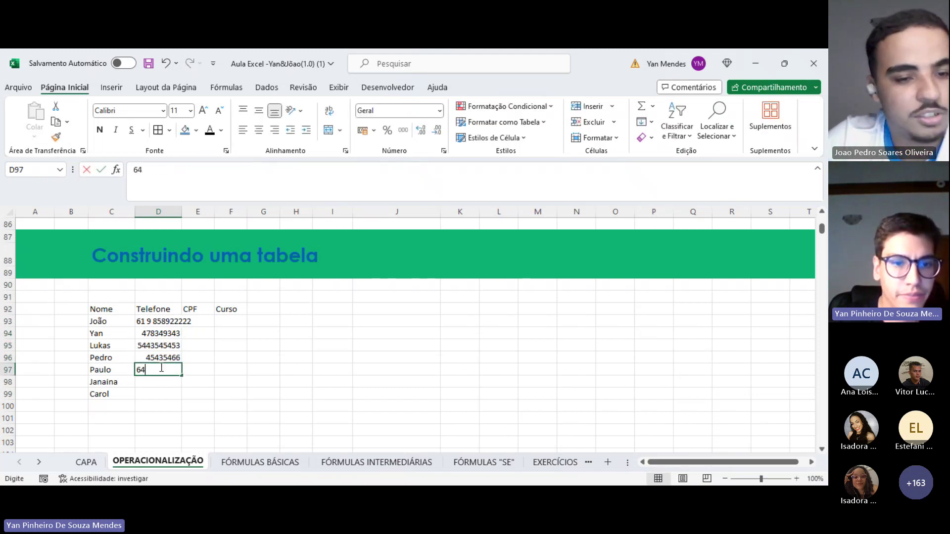
{"action": "left_click", "coordinate": [162, 382]}
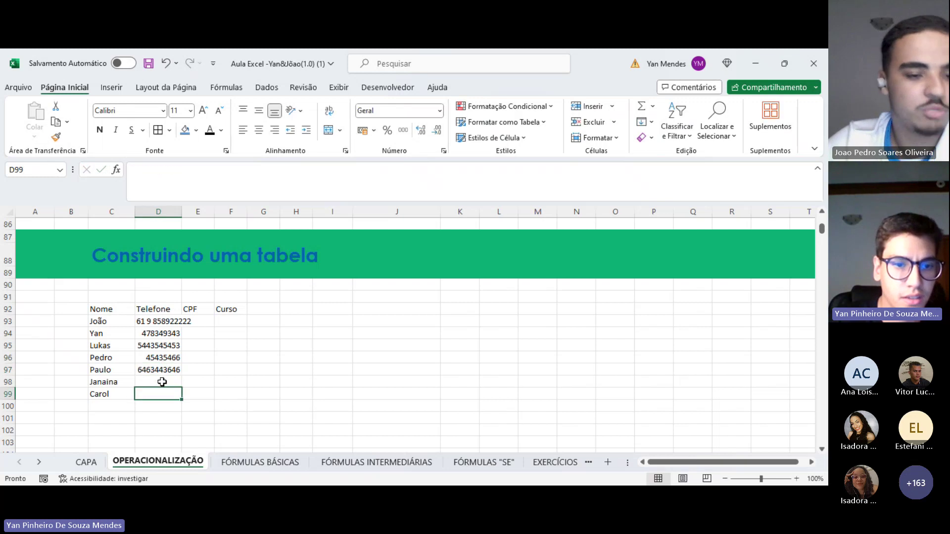
{"action": "type", "text": "463346444"}
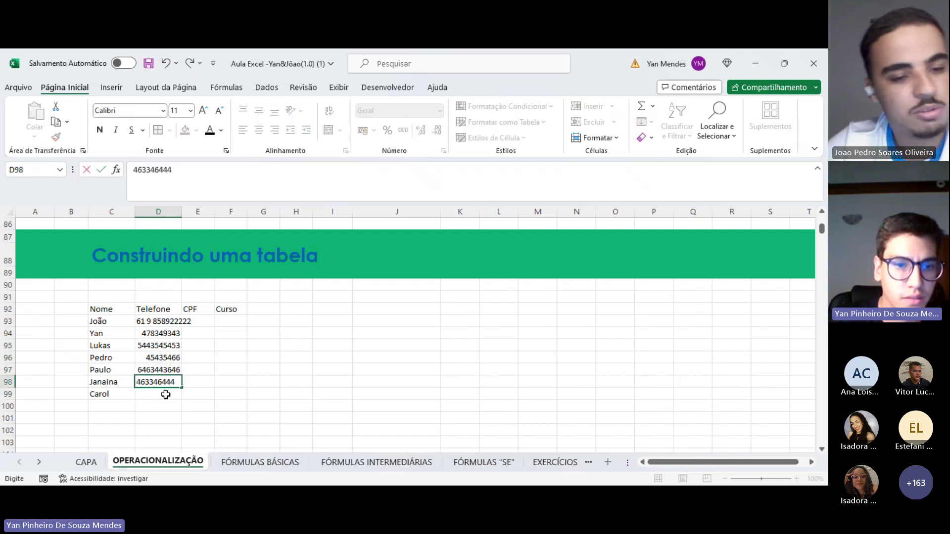
{"action": "left_click", "coordinate": [166, 395]}
{"action": "type", "text": "4444444444444"}
{"action": "left_click", "coordinate": [249, 377]}
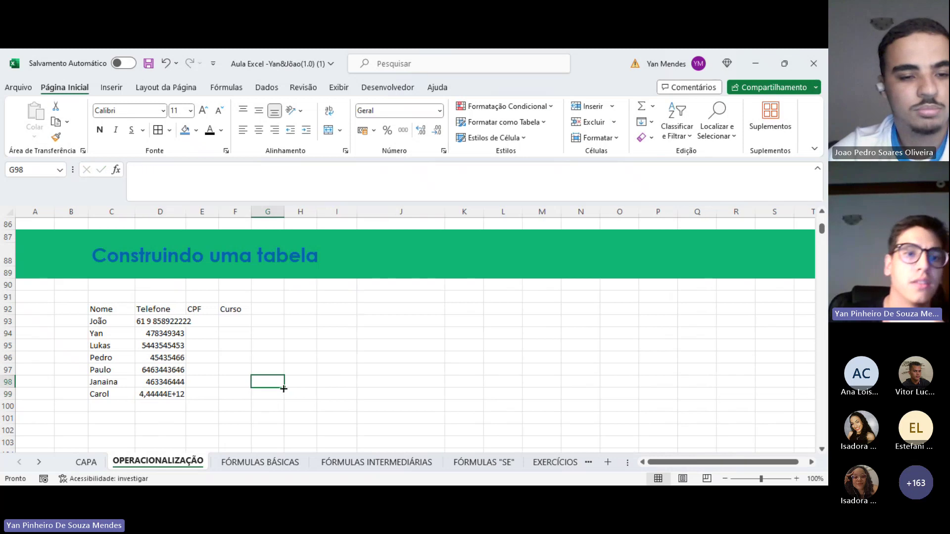
- Enter seven CPF numbers down E93:E99, fixing a mistyped entry in E94
{"action": "left_click", "coordinate": [203, 321]}
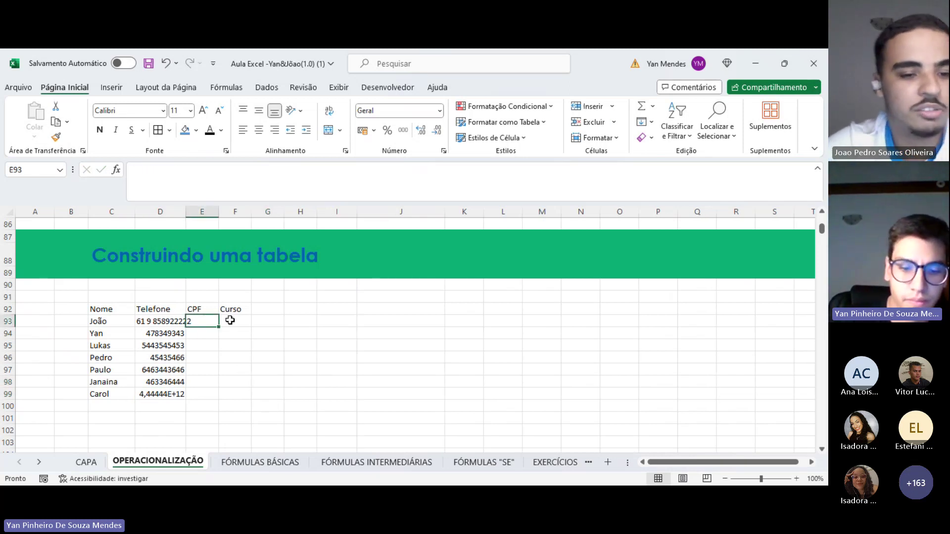
{"action": "type", "text": "3478567856785"}
{"action": "key", "text": "Return"}
{"action": "type", "text": "8y35"}
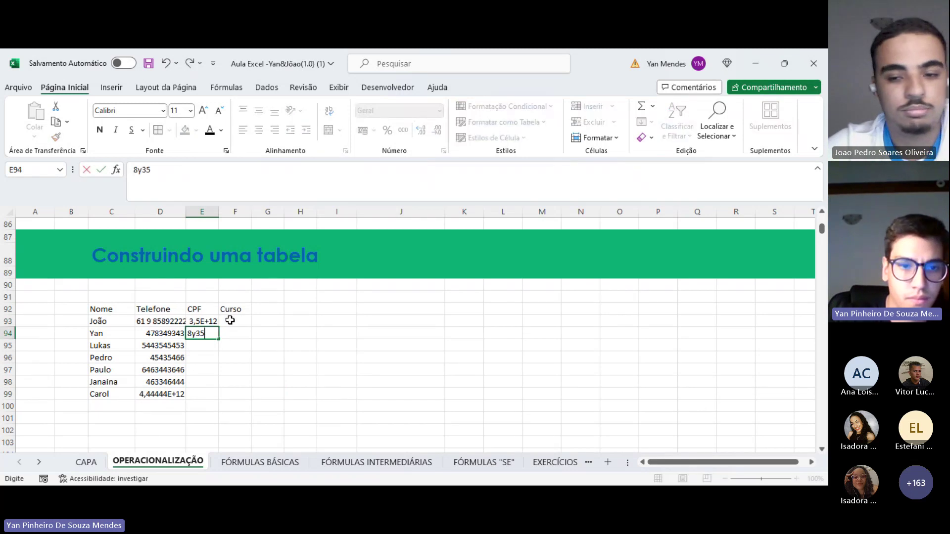
{"action": "key", "text": "BackSpace"}
{"action": "key", "text": "BackSpace"}
{"action": "key", "text": "BackSpace"}
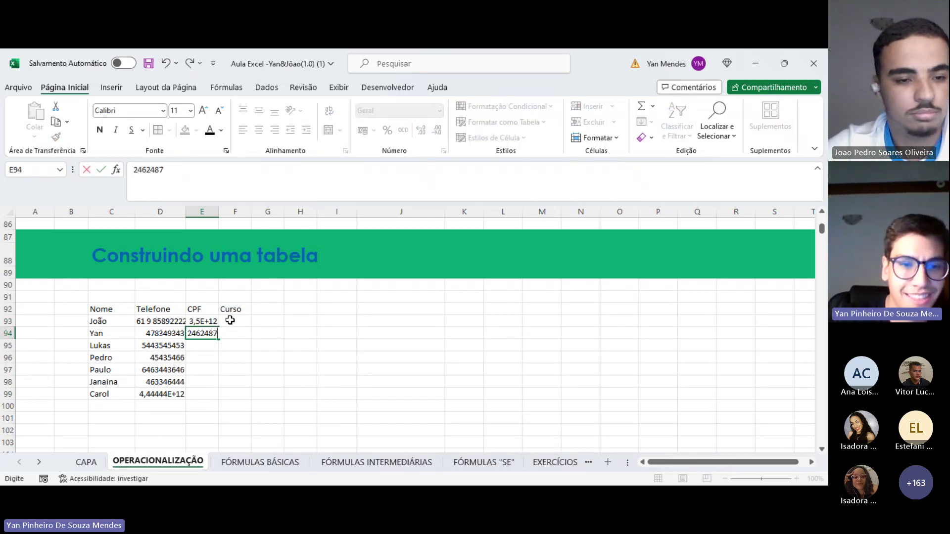
{"action": "type", "text": "246246782946"}
{"action": "key", "text": "Return"}
{"action": "type", "text": "246783462"}
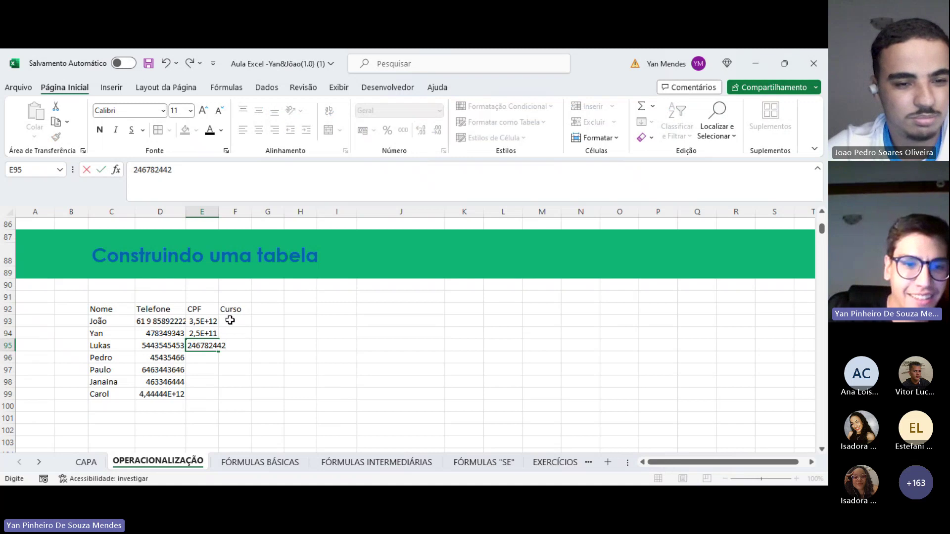
{"action": "key", "text": "Return"}
{"action": "type", "text": "2466246682"}
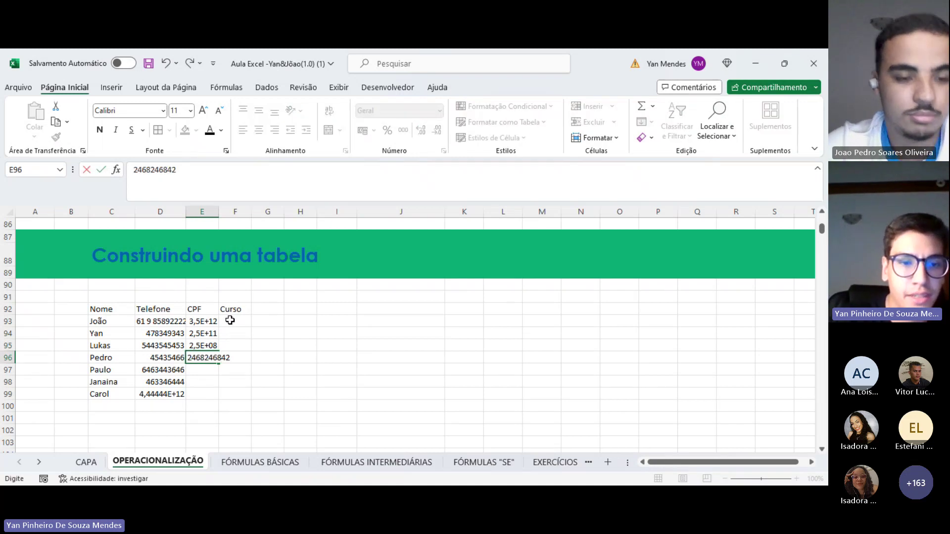
{"action": "key", "text": "Return"}
{"action": "type", "text": "8888"}
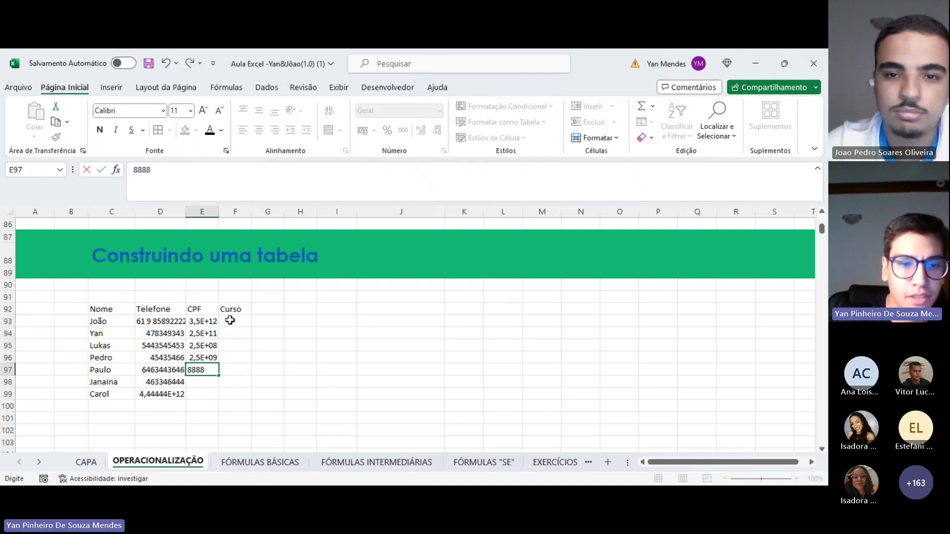
{"action": "type", "text": "888888888"}
{"action": "key", "text": "Return"}
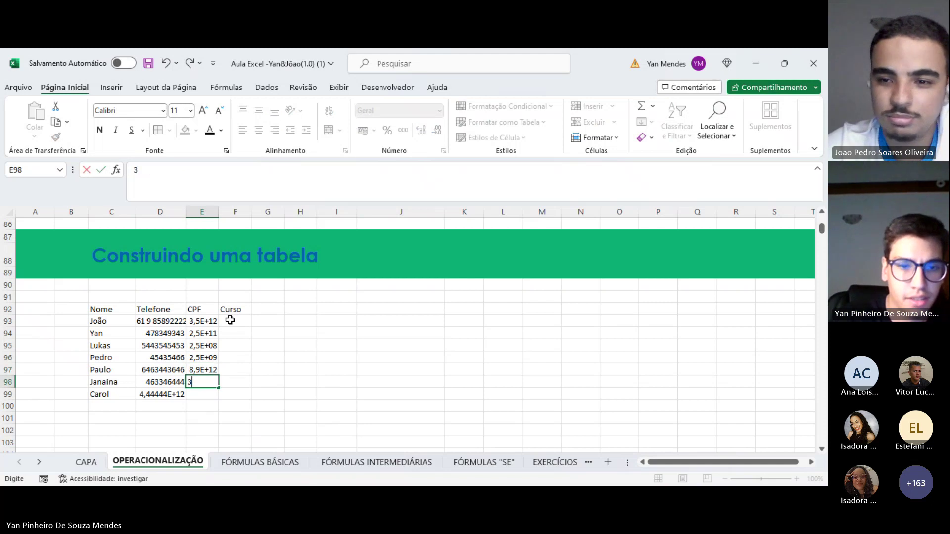
{"action": "type", "text": "3333333333"}
{"action": "key", "text": "Return"}
{"action": "type", "text": "3"}
{"action": "type", "text": "333333"}
{"action": "key", "text": "Return"}
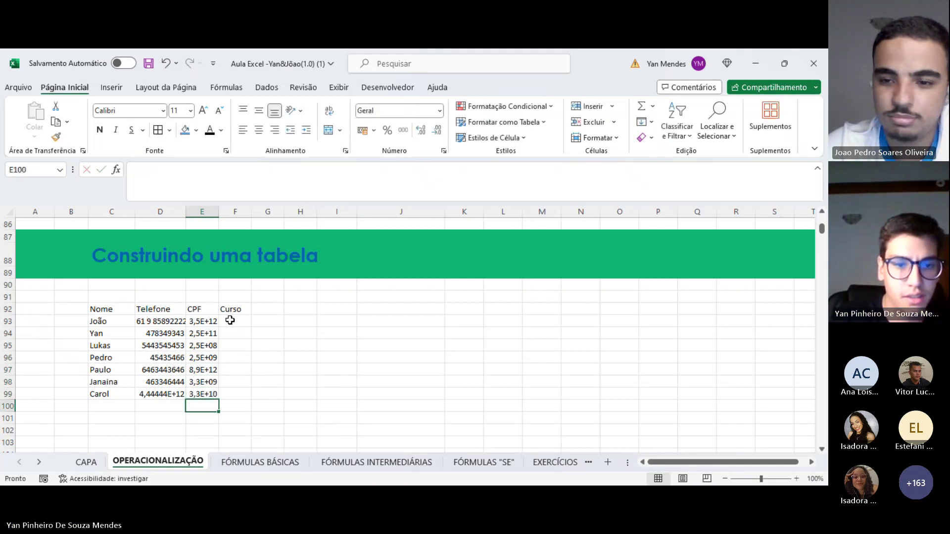
- Enter courses Medicina, Direito, Contábeis, Direito, ADM, Direito, Medicina in F93:F99 using AutoComplete
{"action": "left_click", "coordinate": [231, 321]}
{"action": "type", "text": "M"}
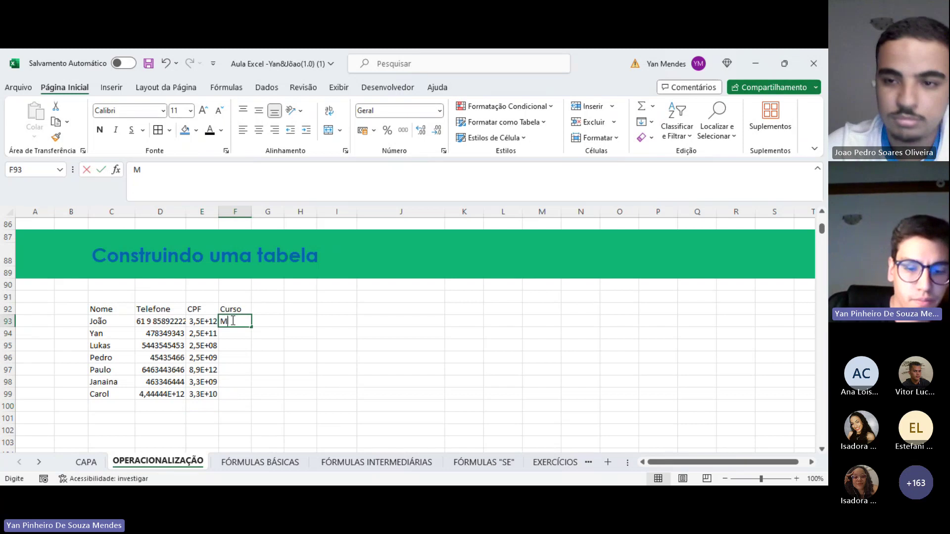
{"action": "type", "text": "edicina"}
{"action": "key", "text": "Return"}
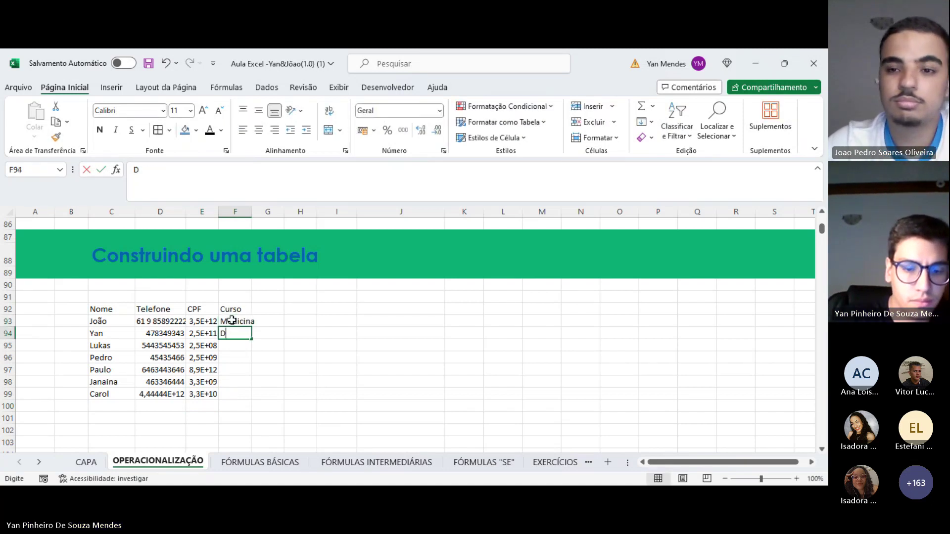
{"action": "type", "text": "Direito"}
{"action": "key", "text": "Return"}
{"action": "type", "text": "Contáb"}
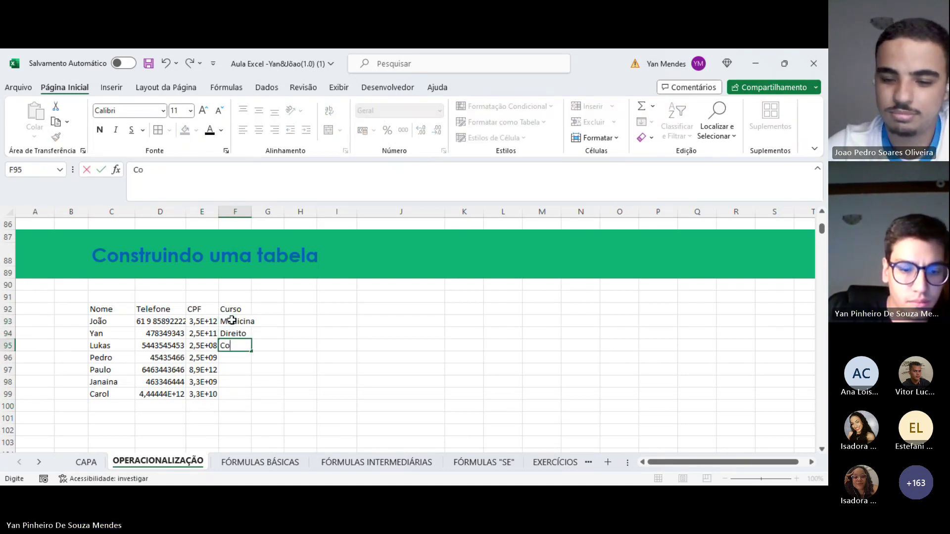
{"action": "type", "text": "eis"}
{"action": "key", "text": "Return"}
{"action": "type", "text": "Direito"}
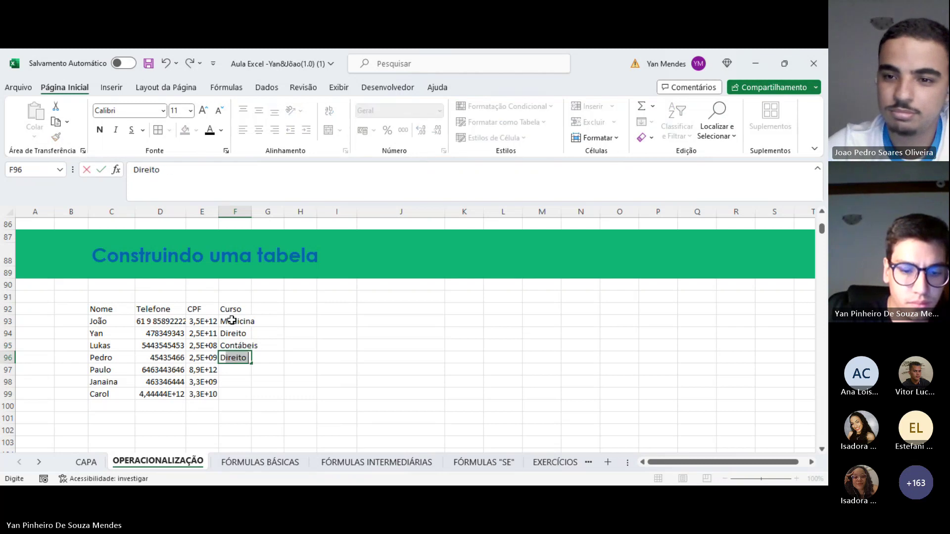
{"action": "type", "text": "ireito"}
{"action": "key", "text": "Return"}
{"action": "type", "text": "ADM"}
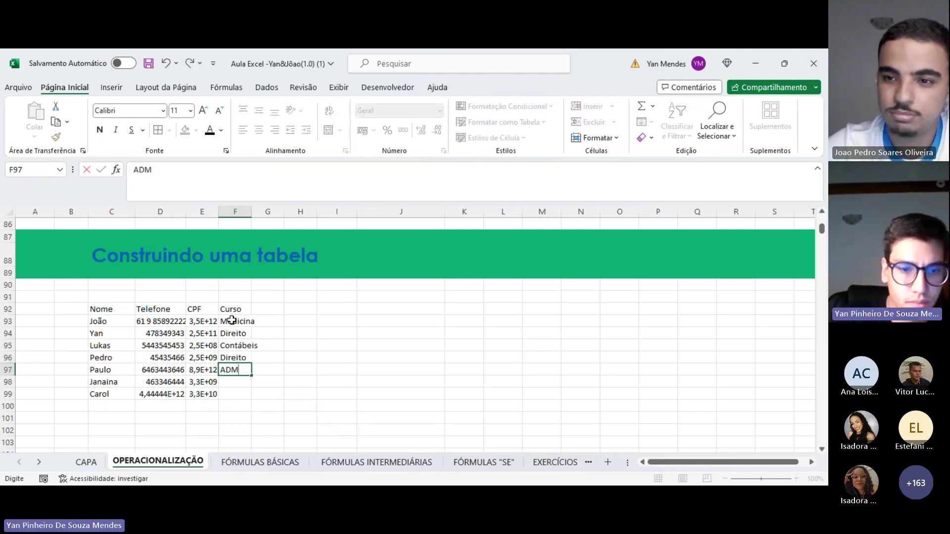
{"action": "key", "text": "Return"}
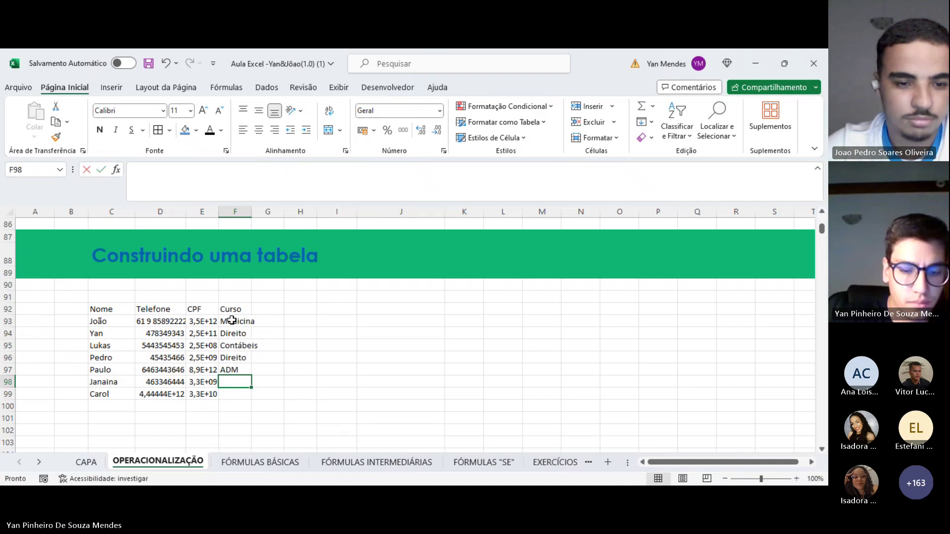
{"action": "type", "text": "Direito"}
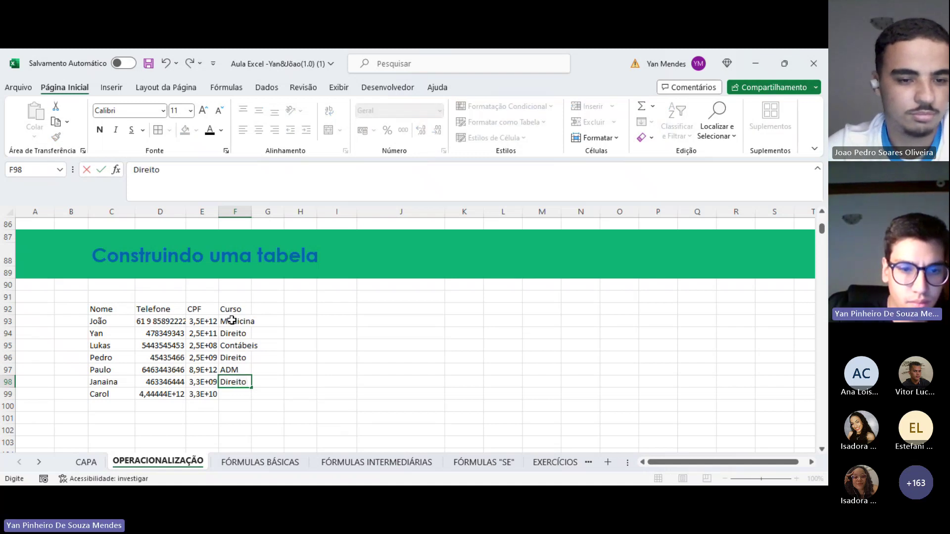
{"action": "key", "text": "Return"}
{"action": "type", "text": "Medicina"}
{"action": "key", "text": "Return"}
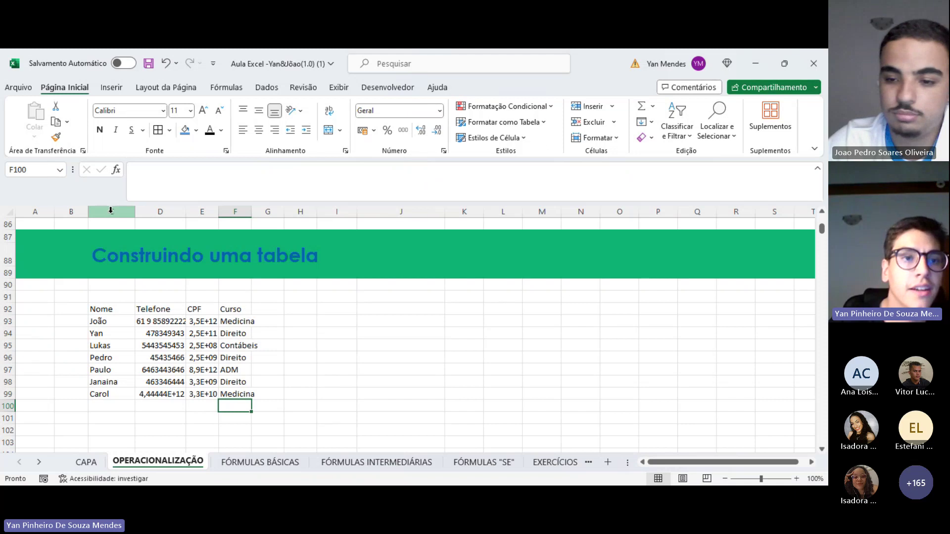
- Try widening columns C to F, then undo back to their original widths
{"action": "mouse_move", "coordinate": [111, 211]}
{"action": "left_mouse_down"}
{"action": "mouse_move", "coordinate": [226, 222]}
{"action": "mouse_move", "coordinate": [282, 211]}
{"action": "left_mouse_up"}
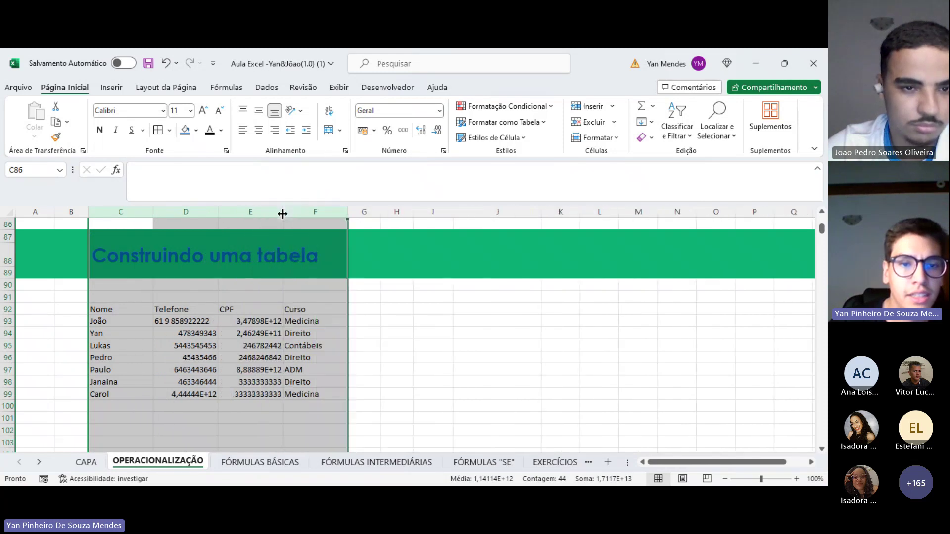
{"action": "left_click_drag", "start_coordinate": [348, 211], "coordinate": [371, 212]}
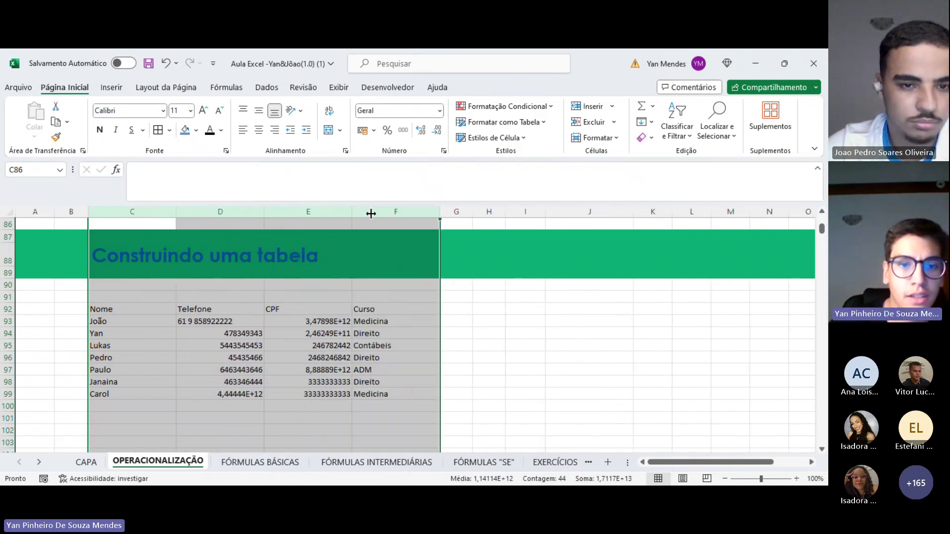
{"action": "mouse_move", "coordinate": [439, 212]}
{"action": "left_mouse_down"}
{"action": "mouse_move", "coordinate": [457, 217]}
{"action": "mouse_move", "coordinate": [178, 212]}
{"action": "left_mouse_up"}
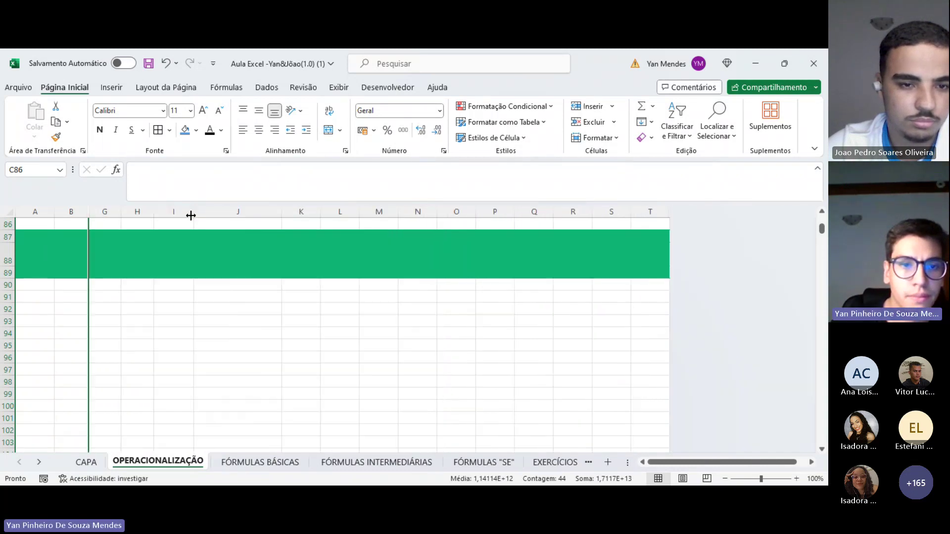
{"action": "left_click", "coordinate": [168, 63]}
{"action": "key", "text": "ctrl+z"}
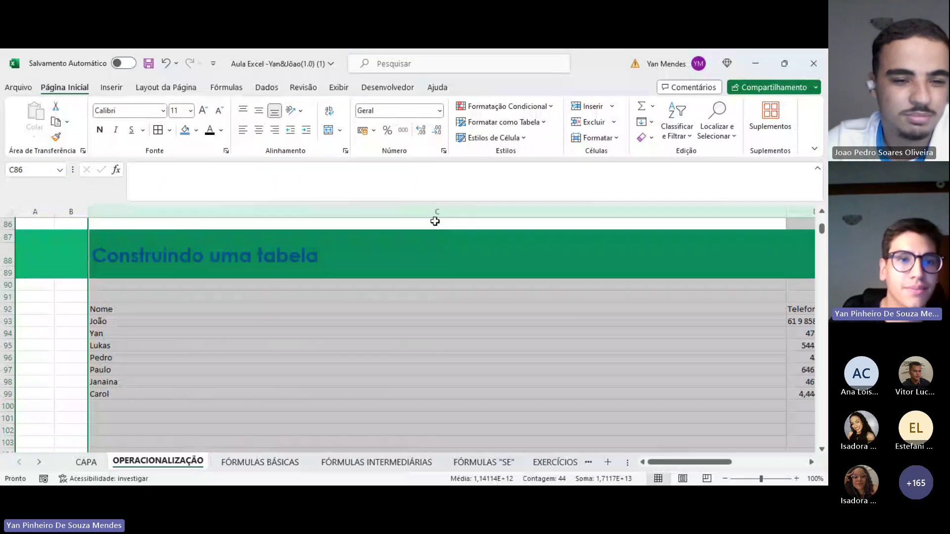
{"action": "key", "text": "ctrl+z"}
{"action": "key", "text": "ctrl+z"}
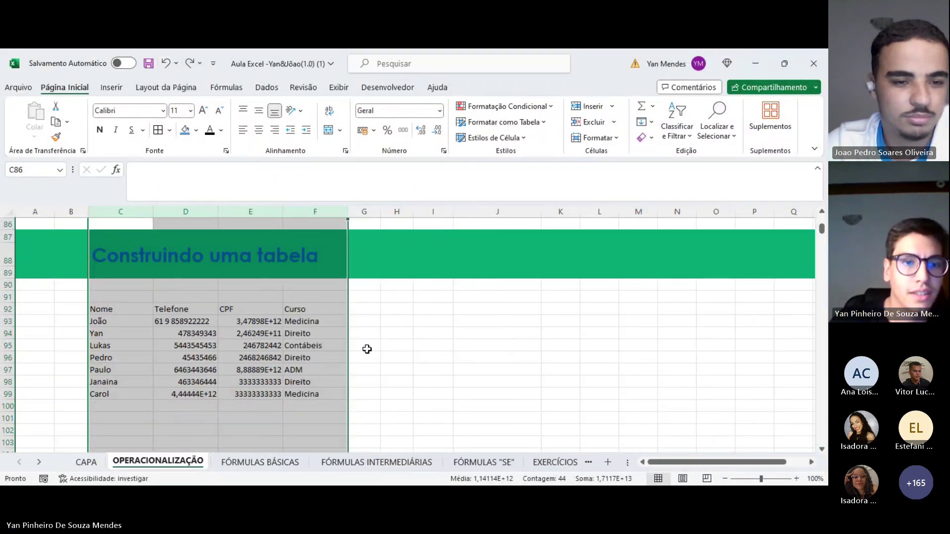
- Trim the extra digits from the CPF entries in E93, E94, E95 and E97
{"action": "left_click", "coordinate": [438, 348]}
{"action": "left_click", "coordinate": [266, 319]}
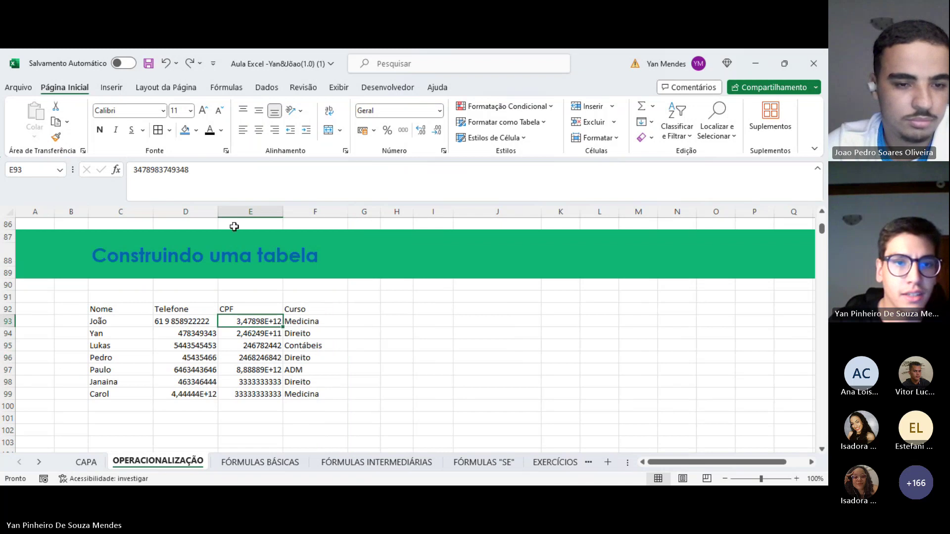
{"action": "left_click_drag", "start_coordinate": [189, 171], "coordinate": [181, 171]}
{"action": "key", "text": "BackSpace"}
{"action": "key", "text": "Return"}
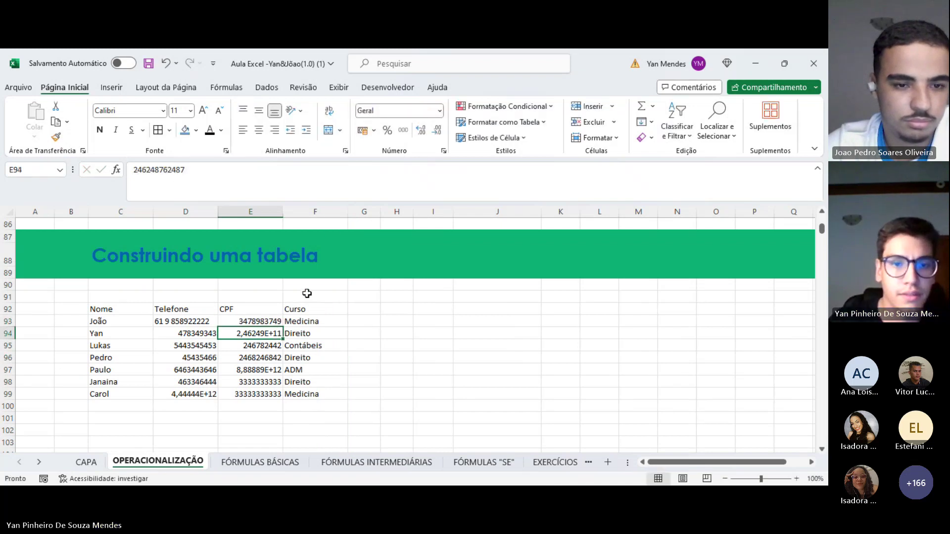
{"action": "left_click", "coordinate": [230, 171]}
{"action": "key", "text": "BackSpace"}
{"action": "key", "text": "BackSpace"}
{"action": "key", "text": "BackSpace"}
{"action": "key", "text": "Return"}
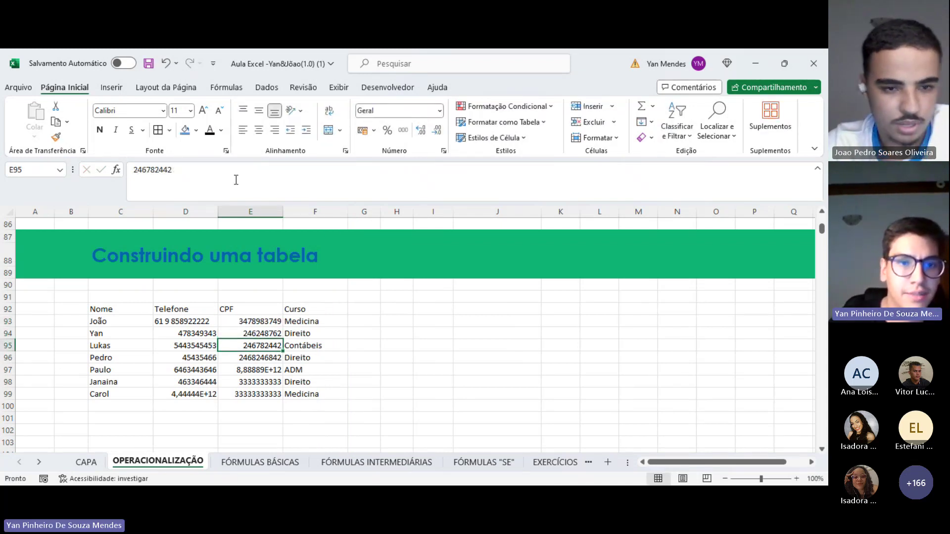
{"action": "left_click", "coordinate": [236, 180]}
{"action": "left_click", "coordinate": [270, 370]}
{"action": "left_click", "coordinate": [209, 164]}
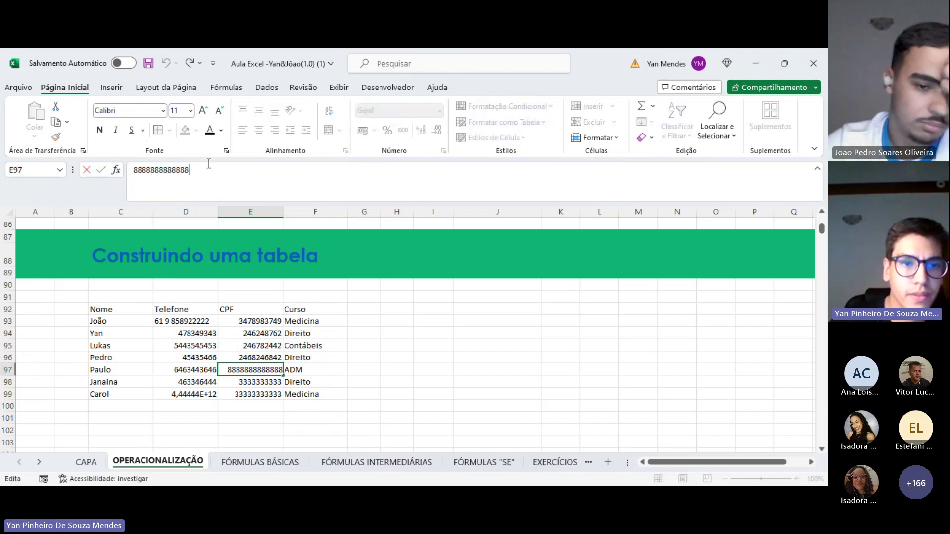
{"action": "key", "text": "Return"}
- Re-enter the D99 phone number so it shows in full, then check other entries
{"action": "left_click", "coordinate": [497, 357]}
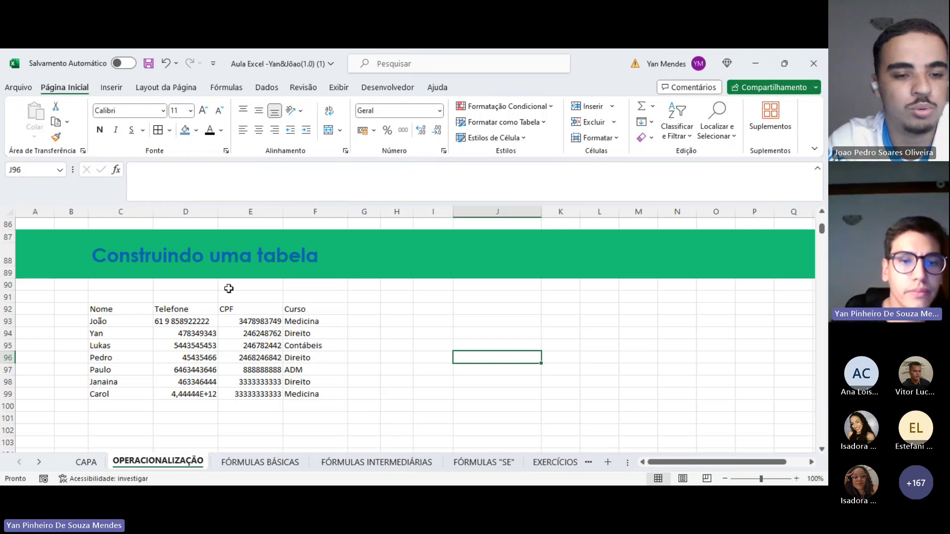
{"action": "left_click", "coordinate": [197, 394]}
{"action": "left_click", "coordinate": [181, 171]}
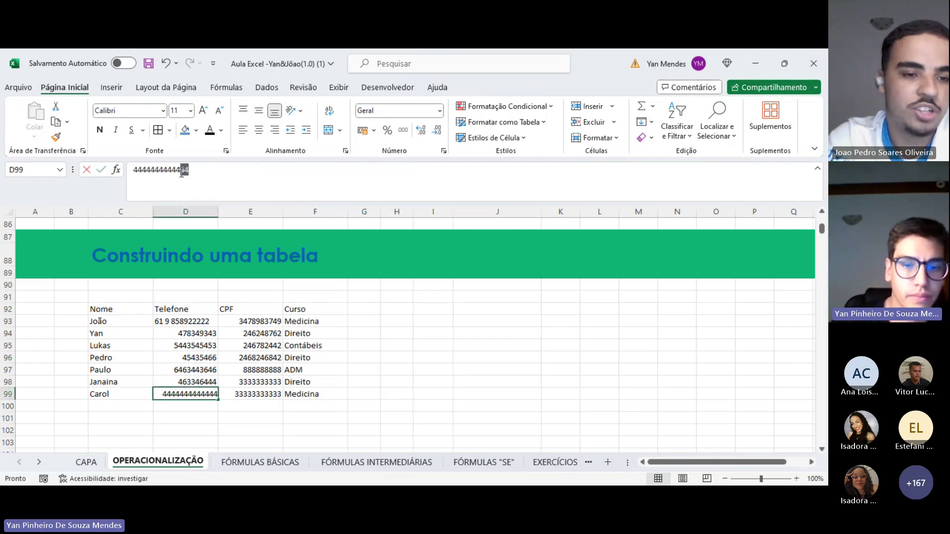
{"action": "key", "text": "Return"}
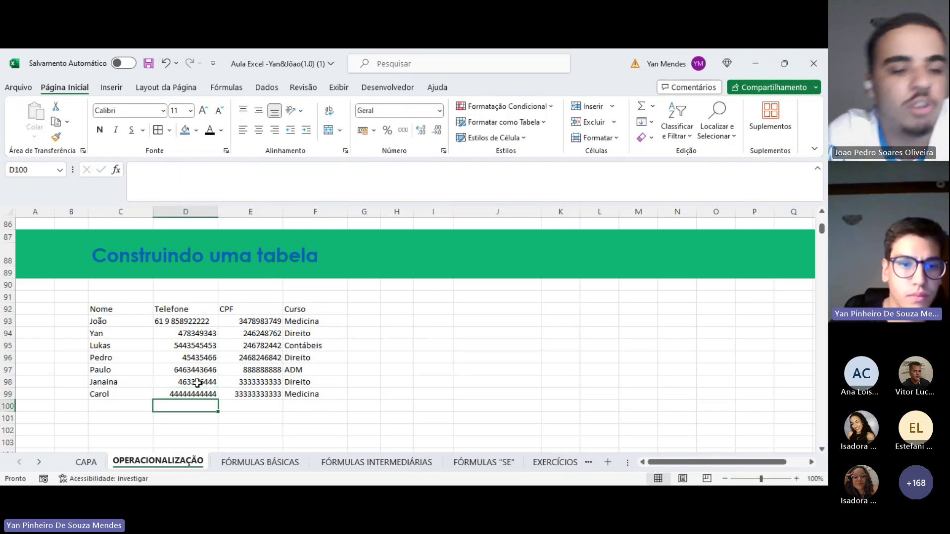
{"action": "left_click", "coordinate": [200, 357]}
{"action": "left_click", "coordinate": [275, 362]}
{"action": "left_click", "coordinate": [331, 382]}
- Hide columns C to F, then restore them with undo
{"action": "left_click", "coordinate": [313, 310]}
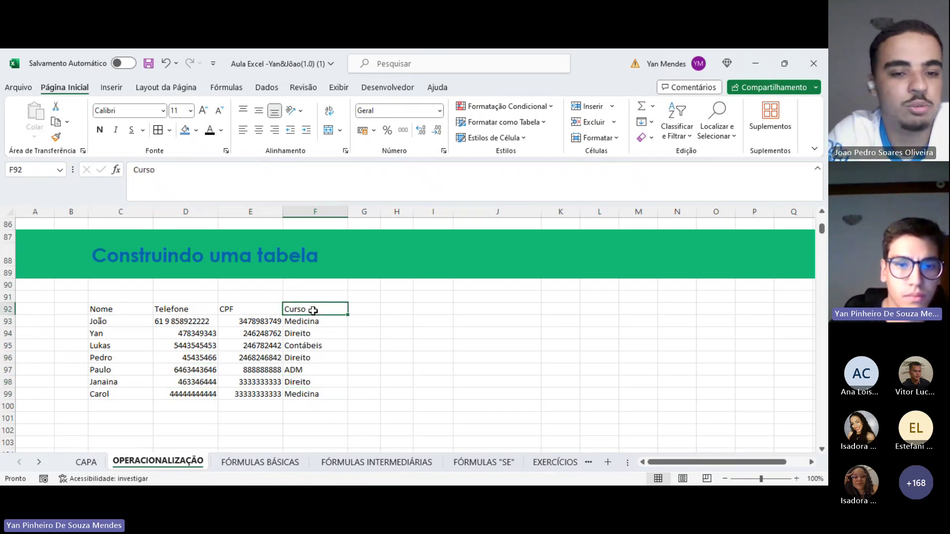
{"action": "left_click_drag", "start_coordinate": [320, 212], "coordinate": [119, 212]}
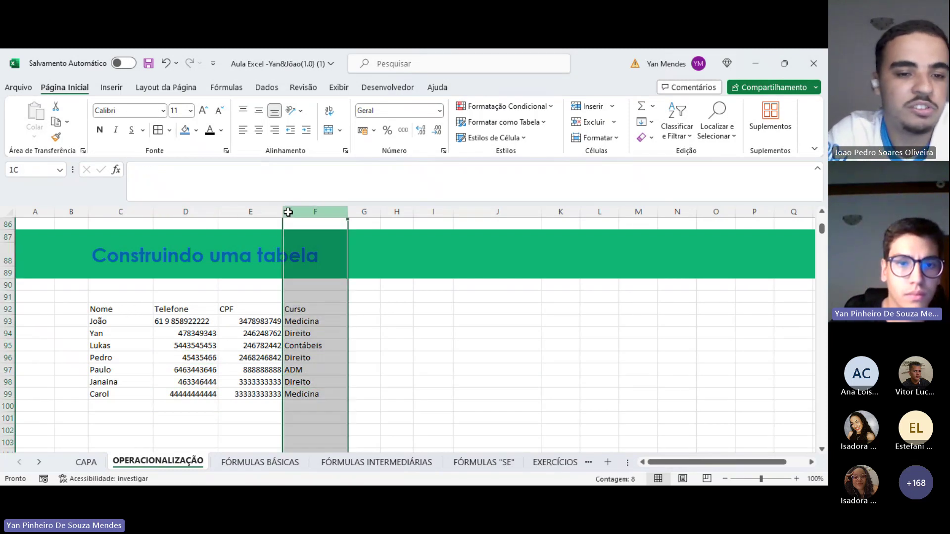
{"action": "left_click_drag", "start_coordinate": [341, 214], "coordinate": [270, 213]}
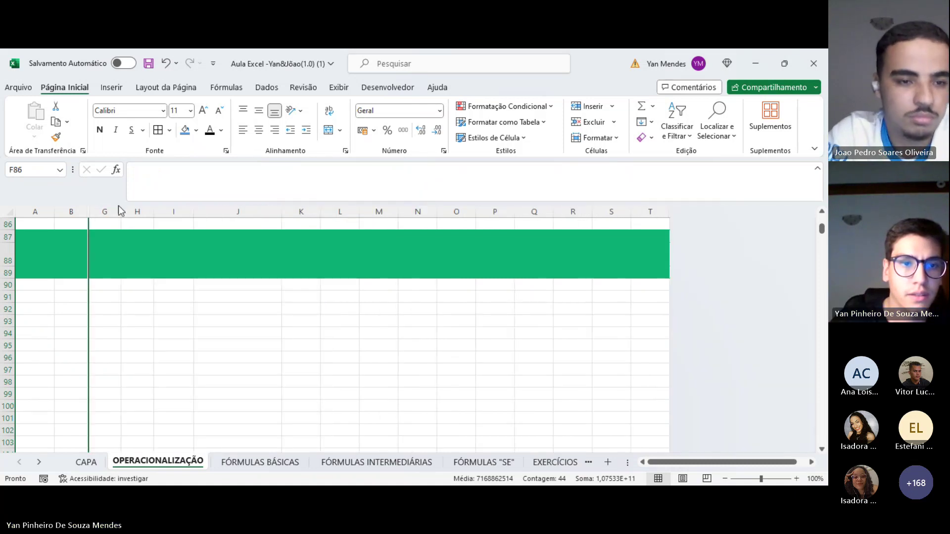
{"action": "key", "text": "ctrl+z"}
{"action": "left_click", "coordinate": [142, 229]}
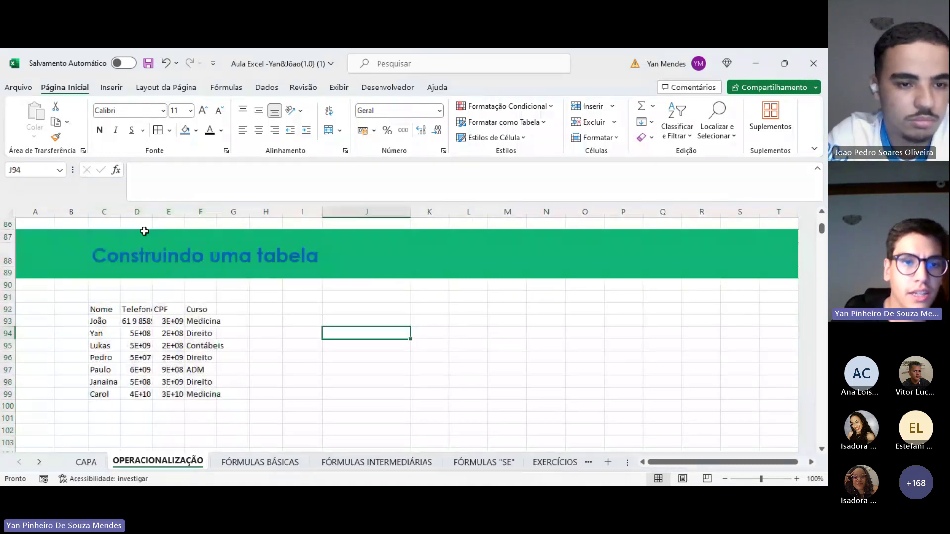
- Give columns C to F a shared, slightly wider width and select header row C92:F92
{"action": "left_click", "coordinate": [105, 213]}
{"action": "left_click_drag", "start_coordinate": [121, 212], "coordinate": [218, 212]}
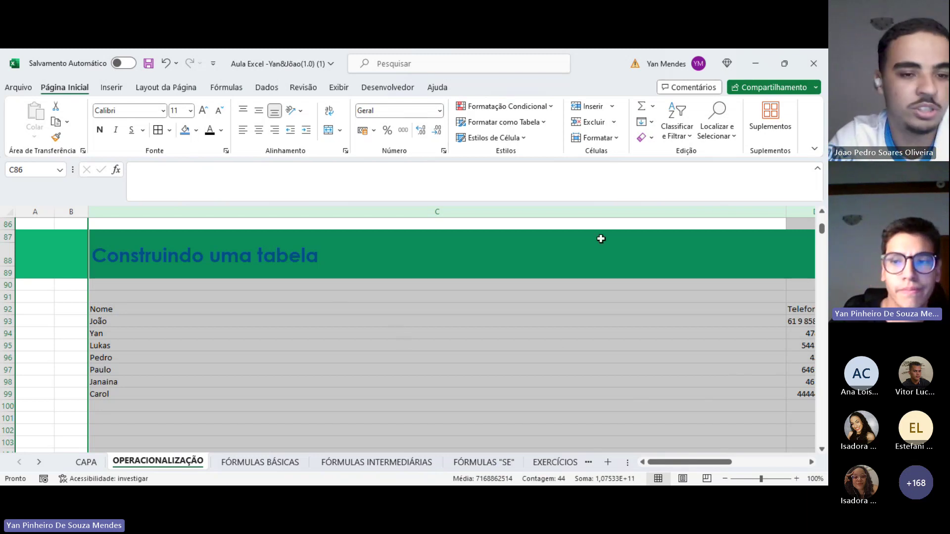
{"action": "mouse_move", "coordinate": [786, 211]}
{"action": "left_mouse_down"}
{"action": "mouse_move", "coordinate": [280, 241]}
{"action": "mouse_move", "coordinate": [173, 213]}
{"action": "left_mouse_up"}
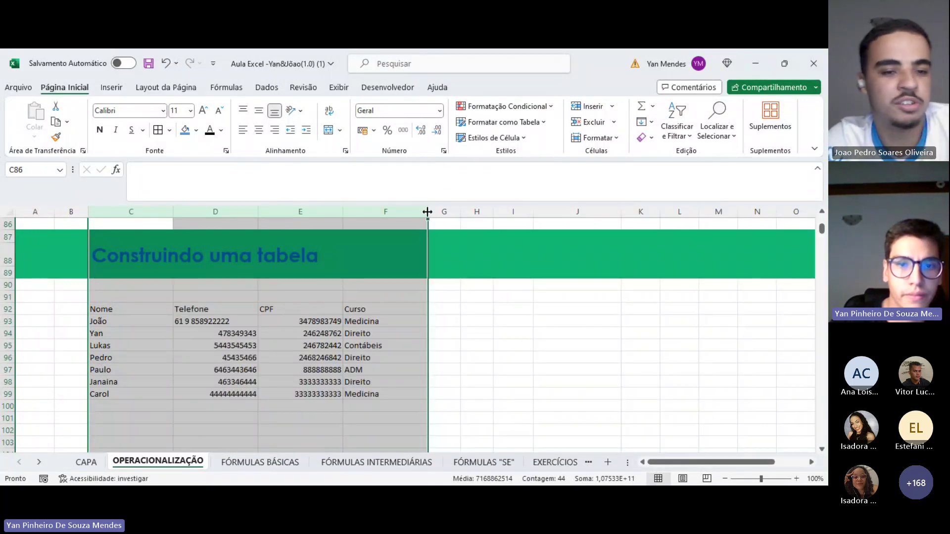
{"action": "left_click_drag", "start_coordinate": [428, 211], "coordinate": [362, 212]}
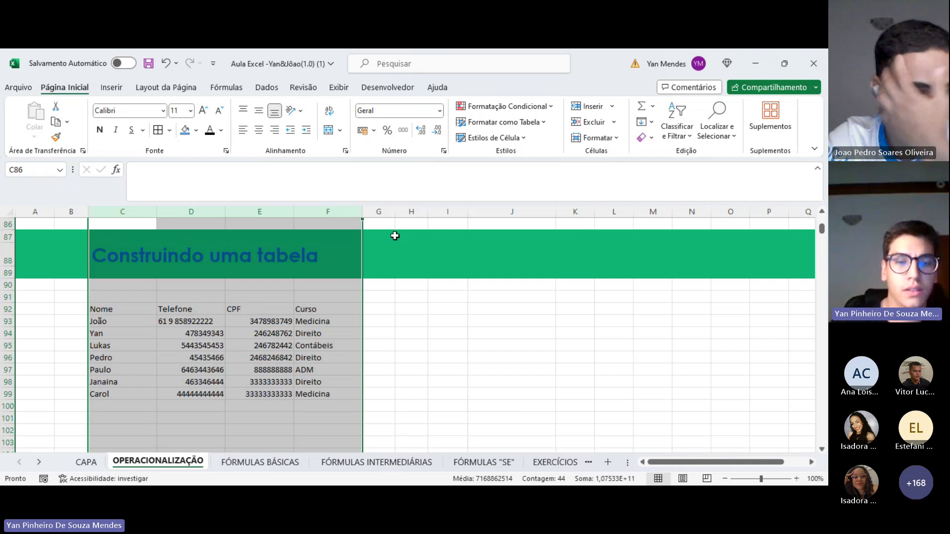
{"action": "left_click", "coordinate": [132, 255]}
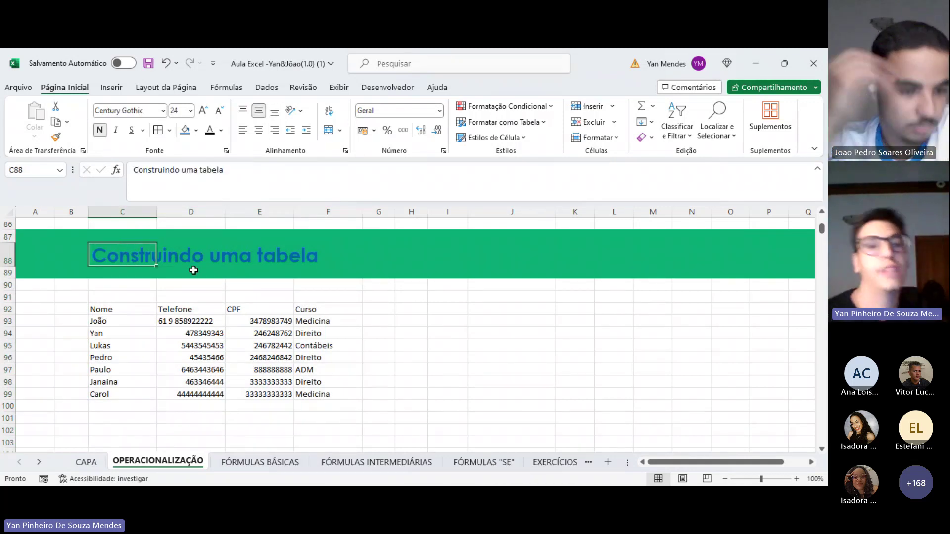
{"action": "left_click", "coordinate": [446, 333]}
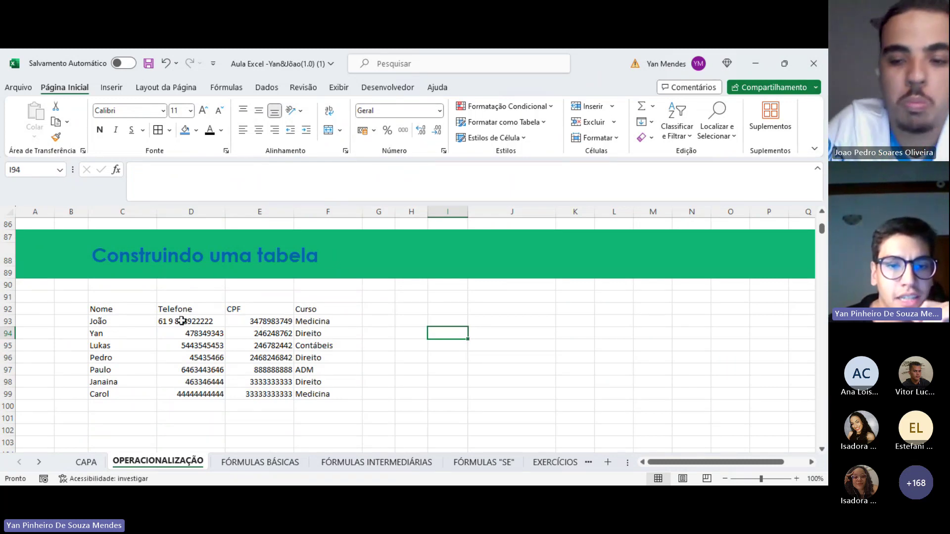
{"action": "mouse_move", "coordinate": [112, 312]}
{"action": "left_mouse_down"}
{"action": "mouse_move", "coordinate": [327, 395]}
{"action": "mouse_move", "coordinate": [329, 341]}
{"action": "left_mouse_up"}
{"action": "left_click_drag", "start_coordinate": [323, 309], "coordinate": [347, 309]}
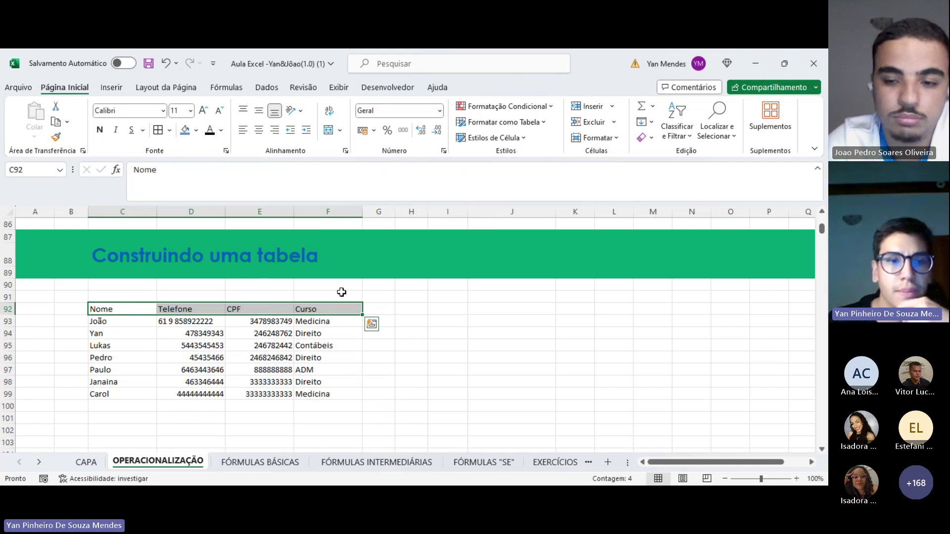
- Make header row C92:F92 bold, centred and filled blue
{"action": "left_click", "coordinate": [100, 131]}
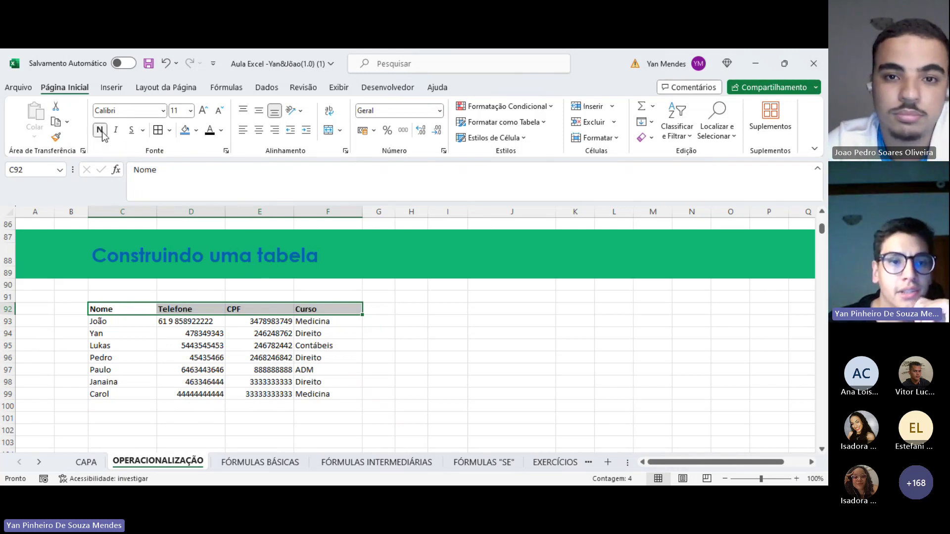
{"action": "left_click", "coordinate": [259, 130]}
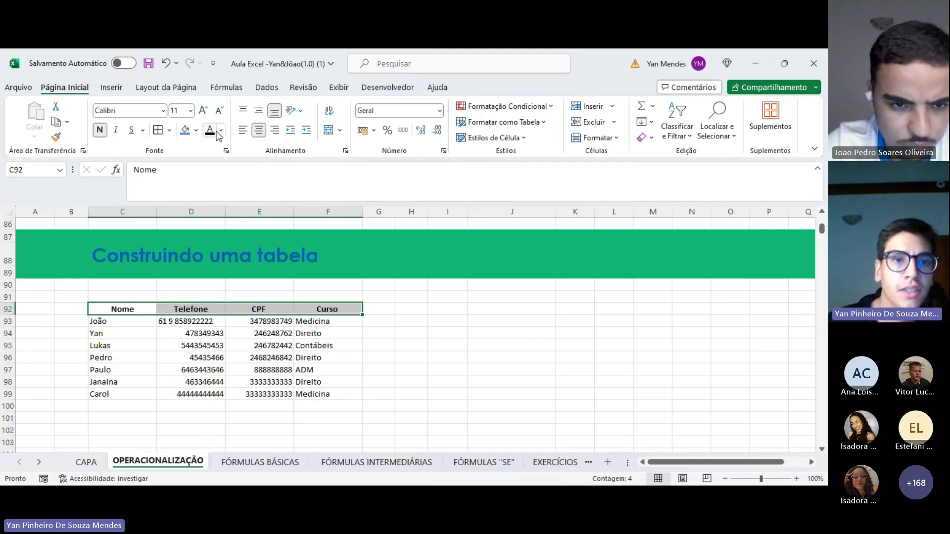
{"action": "left_click", "coordinate": [196, 130]}
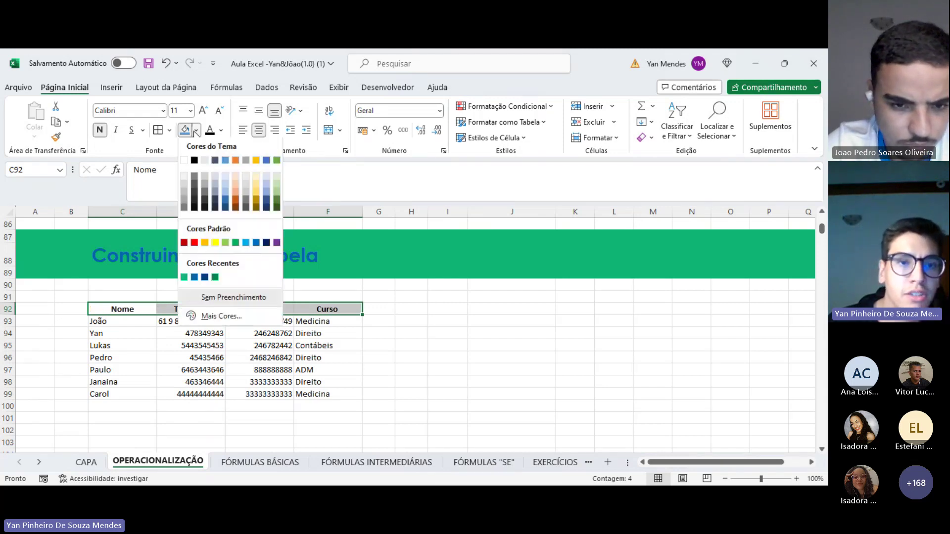
{"action": "left_click", "coordinate": [226, 161]}
{"action": "left_click", "coordinate": [448, 333]}
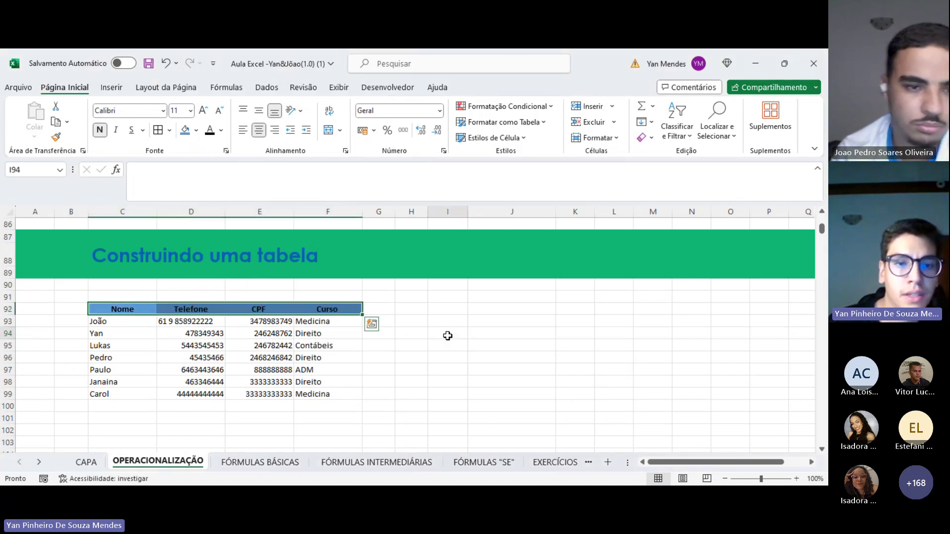
- Fill the data rows C93:F99 light blue
{"action": "mouse_move", "coordinate": [116, 320]}
{"action": "left_mouse_down"}
{"action": "mouse_move", "coordinate": [340, 375]}
{"action": "mouse_move", "coordinate": [343, 394]}
{"action": "left_mouse_up"}
{"action": "left_click", "coordinate": [196, 130]}
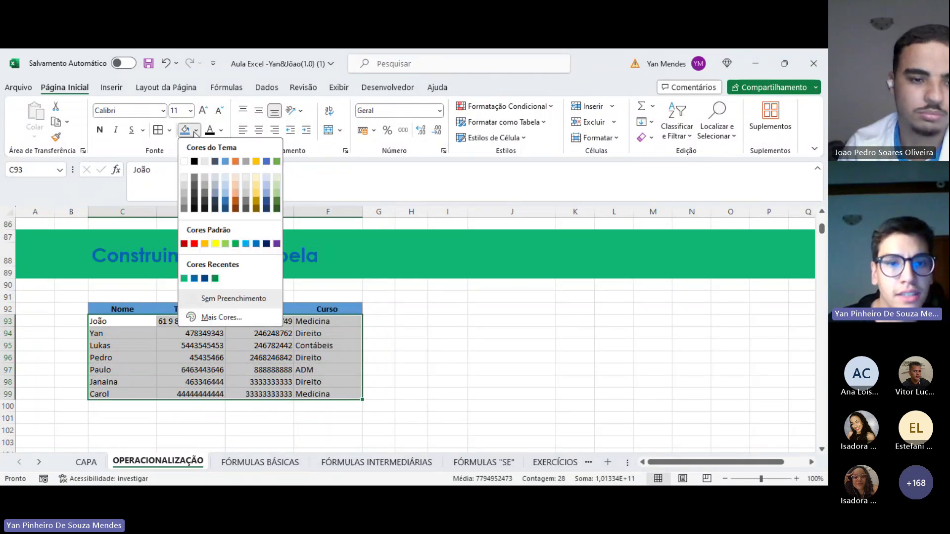
{"action": "left_click", "coordinate": [224, 179]}
{"action": "left_click", "coordinate": [474, 345]}
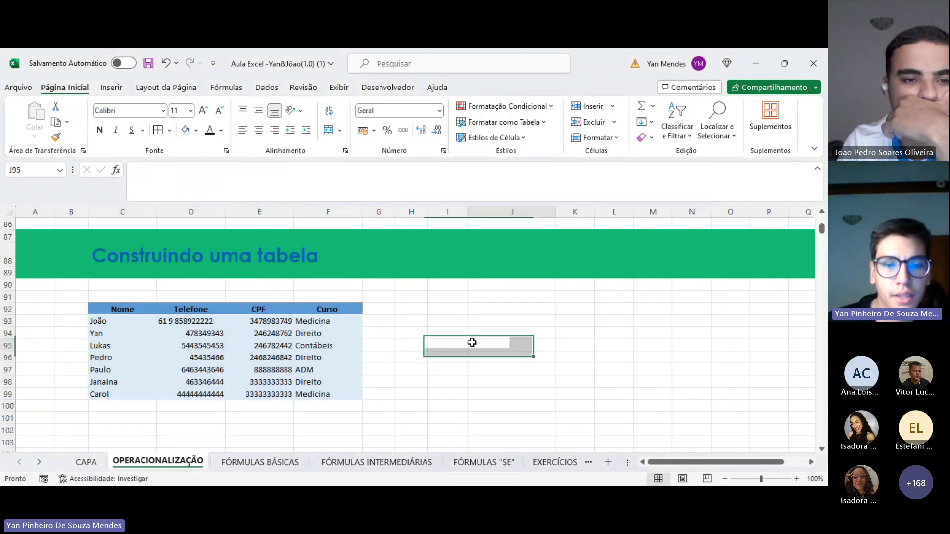
- Apply Todas as Bordas to the whole table C92:F99
{"action": "mouse_move", "coordinate": [362, 316]}
{"action": "left_mouse_down"}
{"action": "mouse_move", "coordinate": [333, 393]}
{"action": "mouse_move", "coordinate": [127, 394]}
{"action": "left_mouse_up"}
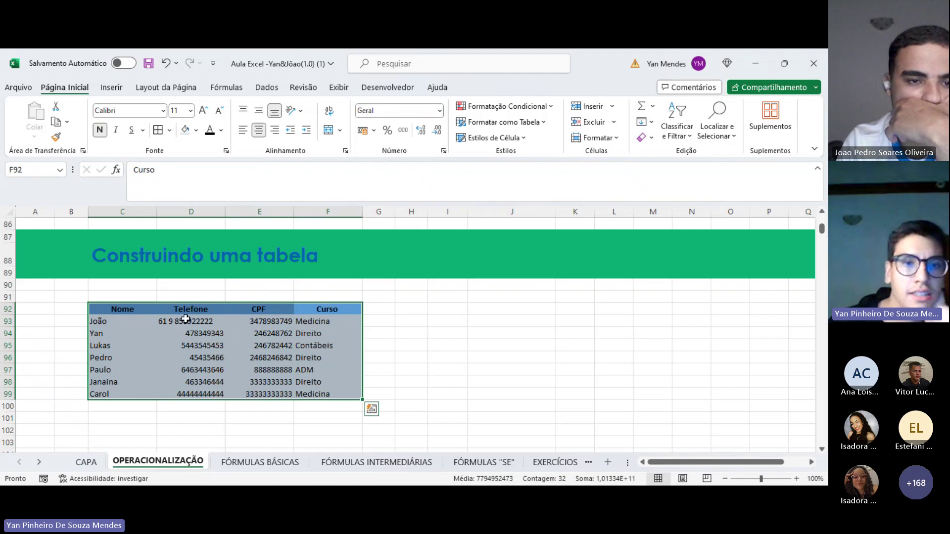
{"action": "left_click", "coordinate": [158, 130]}
{"action": "left_click", "coordinate": [510, 369]}
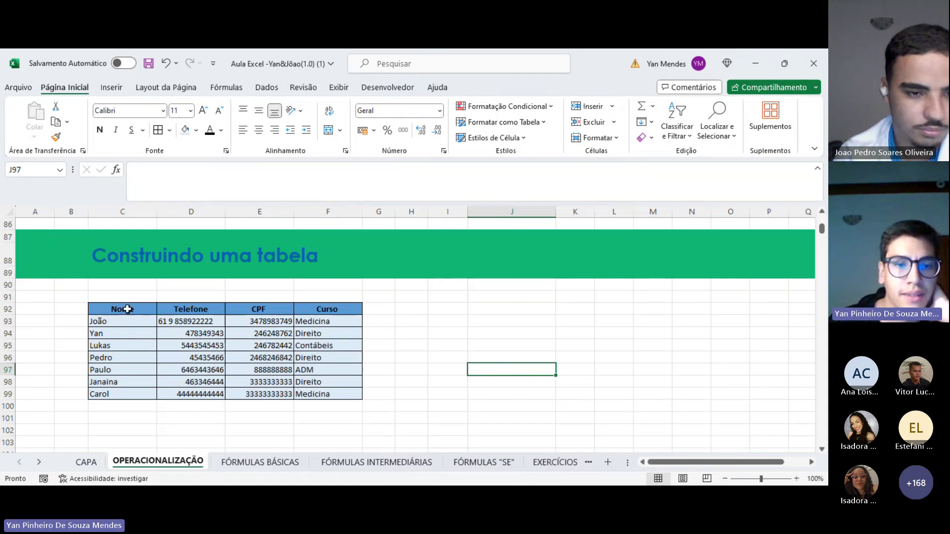
- Left-align all text in the table C92:F99
{"action": "left_click_drag", "start_coordinate": [127, 310], "coordinate": [327, 394]}
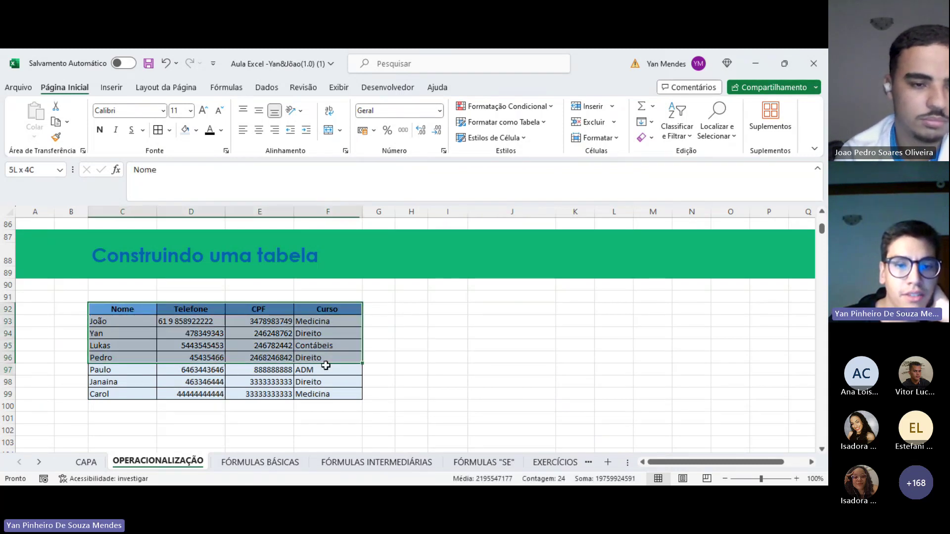
{"action": "left_click", "coordinate": [243, 131]}
{"action": "left_click", "coordinate": [445, 333]}
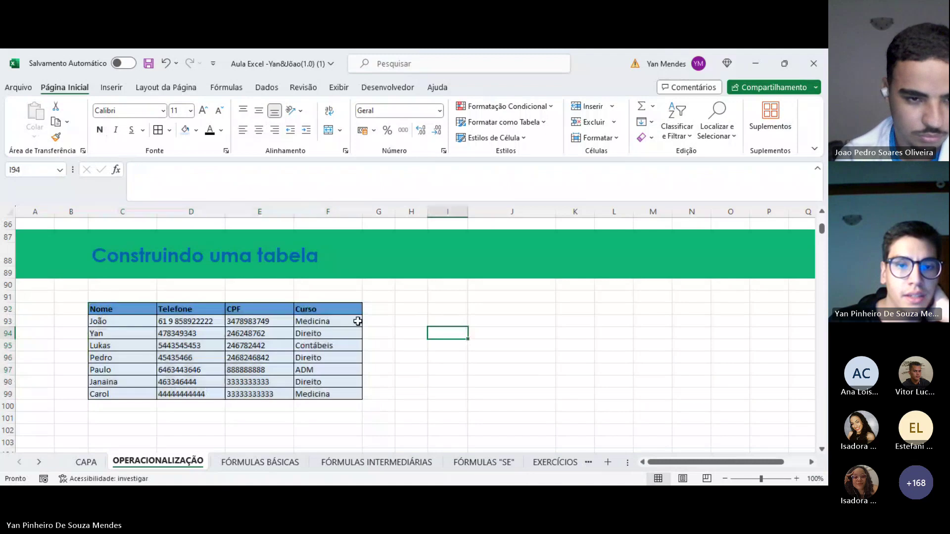
{"action": "left_click_drag", "start_coordinate": [347, 309], "coordinate": [131, 314]}
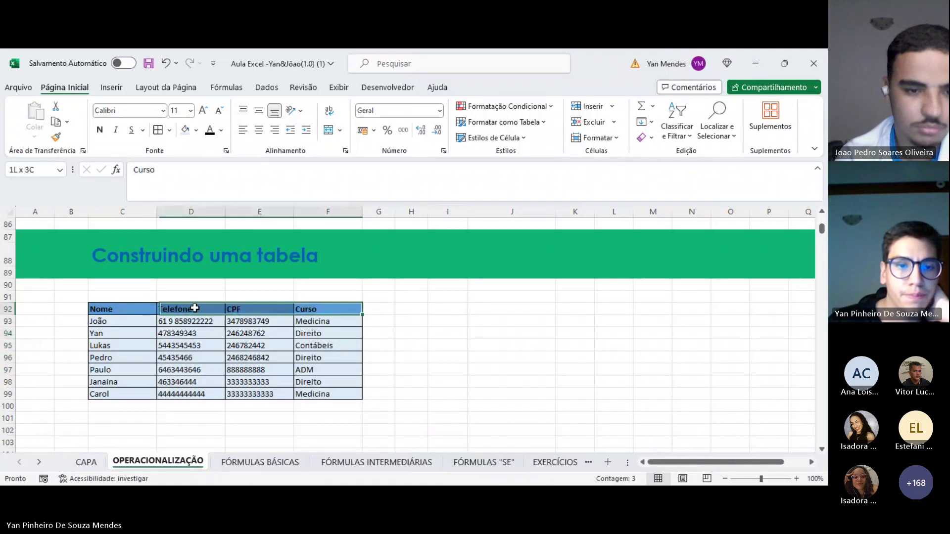
{"action": "left_click", "coordinate": [482, 308]}
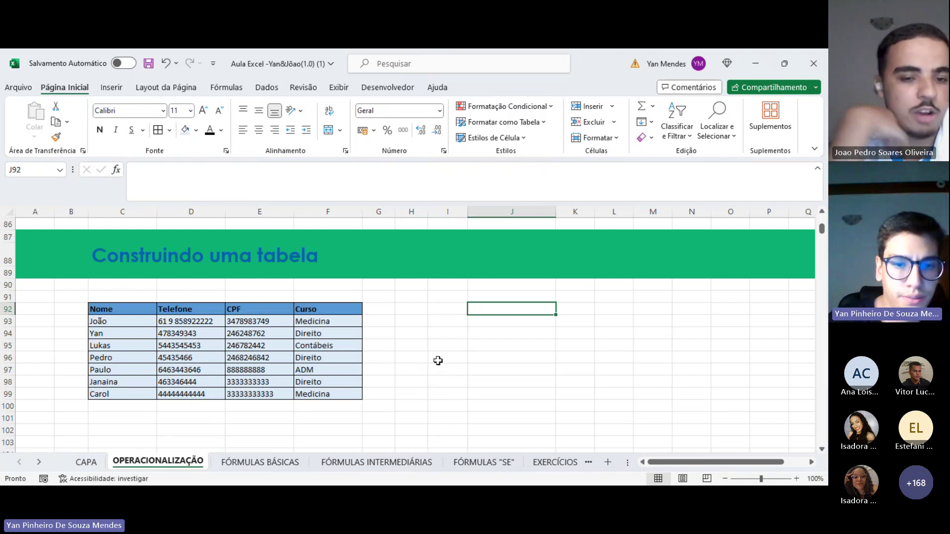
- Centre the header cells C92:F92, keeping their font size at 11
{"action": "left_click_drag", "start_coordinate": [127, 309], "coordinate": [333, 310]}
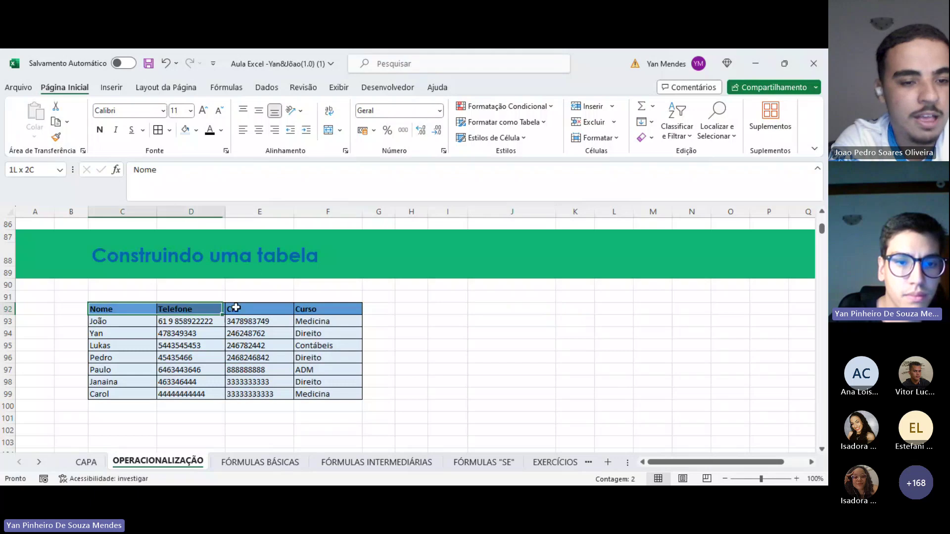
{"action": "left_click", "coordinate": [261, 129]}
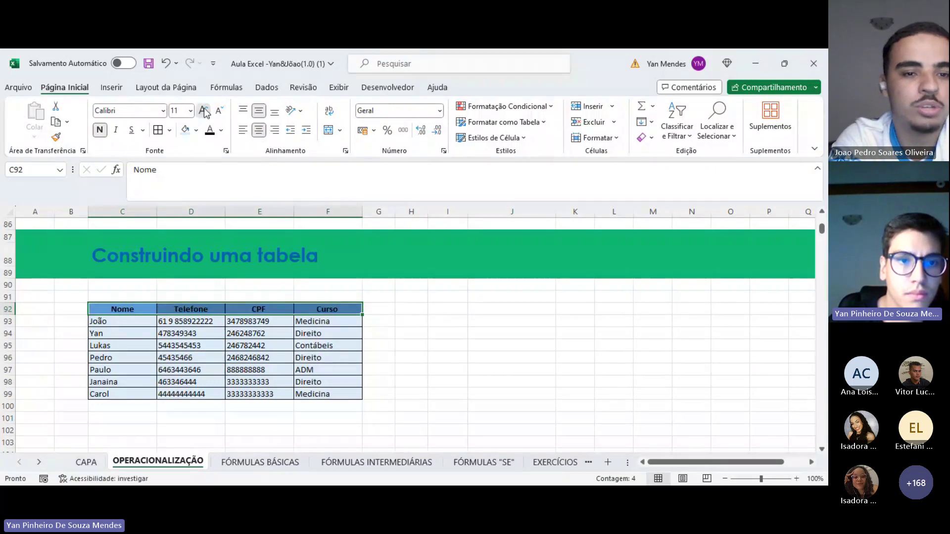
{"action": "left_click", "coordinate": [203, 110]}
{"action": "left_click", "coordinate": [203, 110]}
{"action": "left_click", "coordinate": [220, 115]}
{"action": "left_click", "coordinate": [483, 329]}
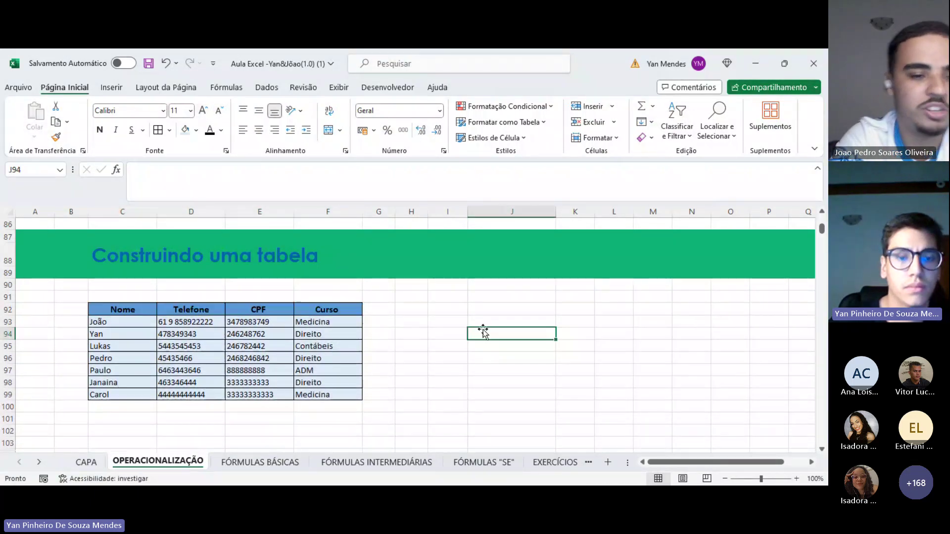
{"action": "left_click", "coordinate": [8, 394]}
- Insert a blank row above row 99, undo it, then insert one at row 100
{"action": "left_click", "coordinate": [7, 394]}
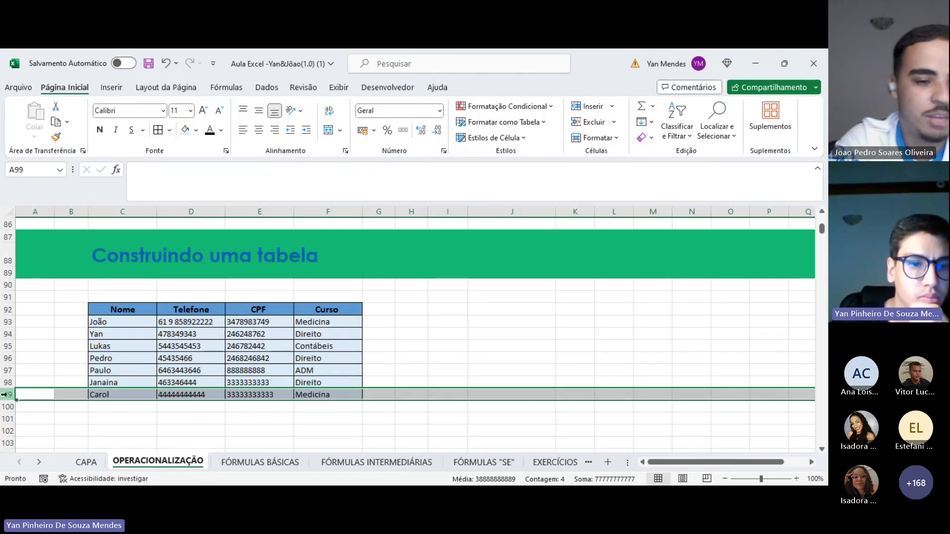
{"action": "left_click", "coordinate": [6, 384]}
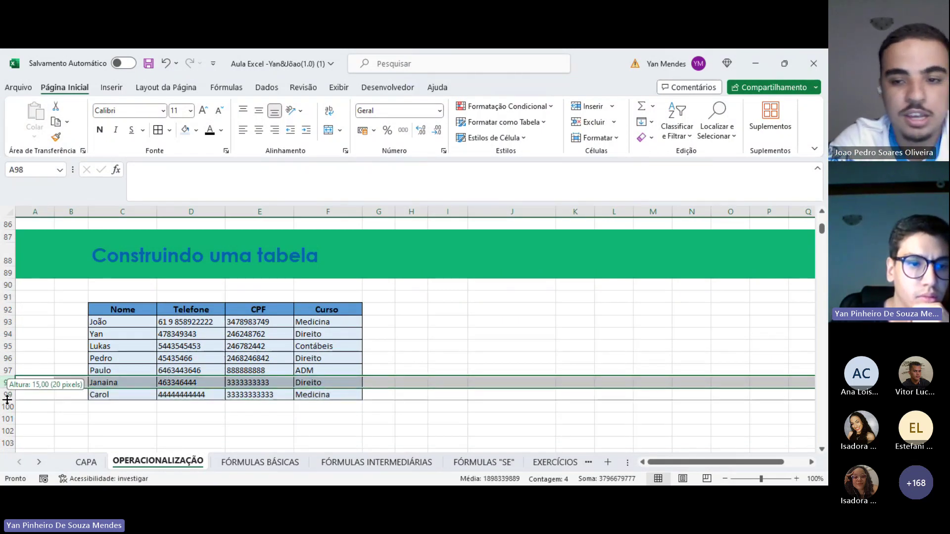
{"action": "left_click", "coordinate": [3, 394]}
{"action": "right_click", "coordinate": [4, 394]}
{"action": "left_click", "coordinate": [49, 280]}
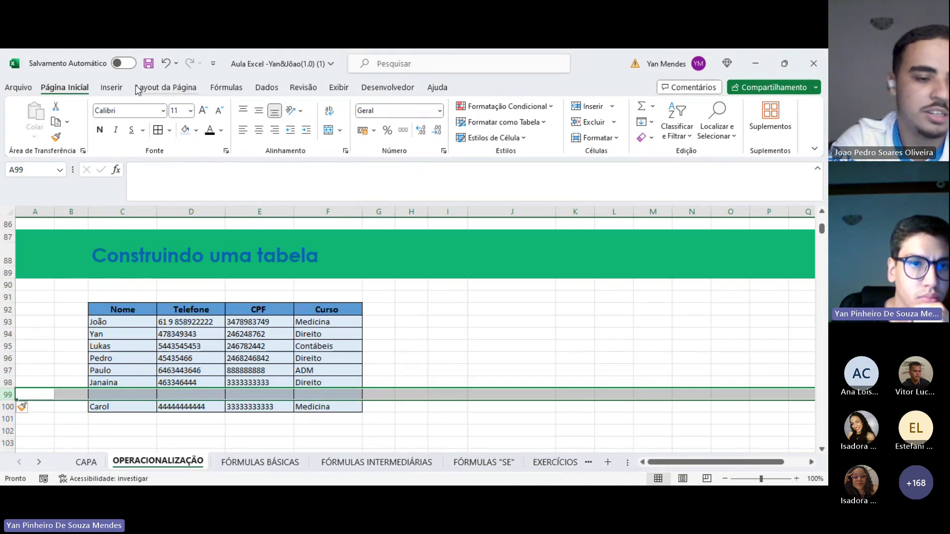
{"action": "left_click", "coordinate": [166, 63]}
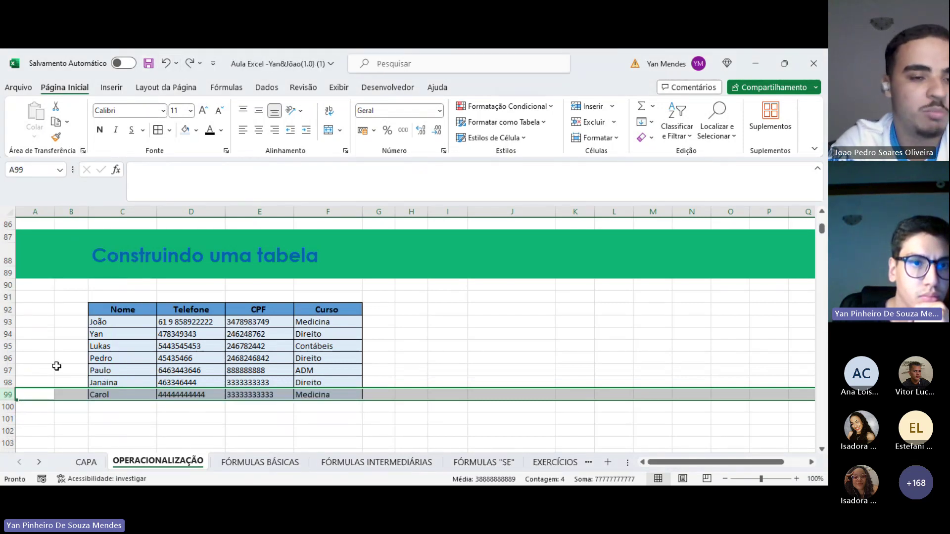
{"action": "right_click", "coordinate": [8, 407]}
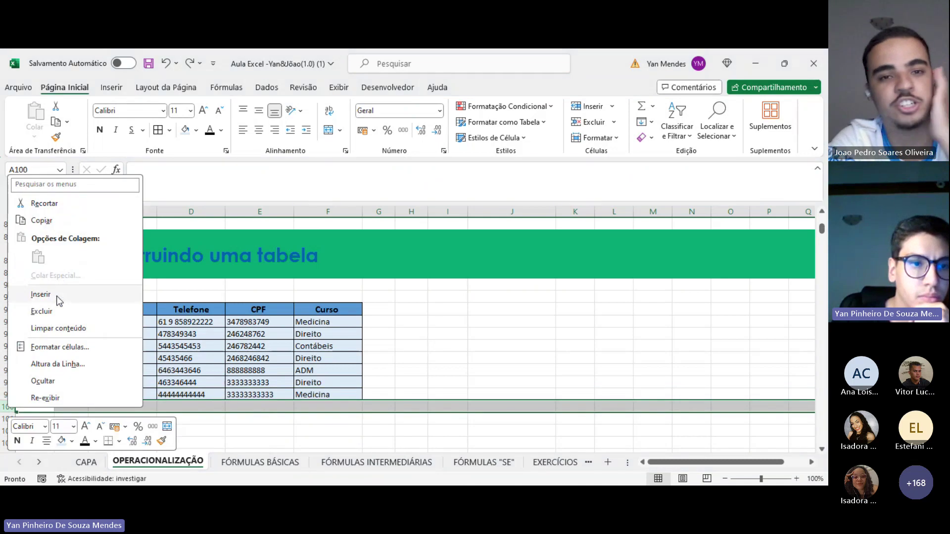
{"action": "left_click", "coordinate": [55, 295]}
{"action": "left_click", "coordinate": [411, 333]}
- Insert blank rows at row 98 until three new rows precede the last two entries
{"action": "scroll", "coordinate": [348, 331], "scroll_direction": "down", "scroll_amount": 1}
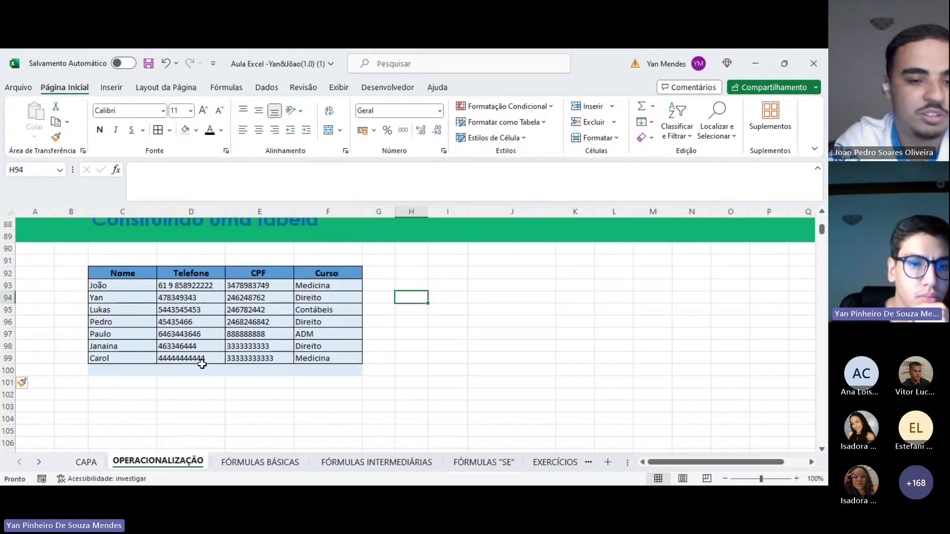
{"action": "left_click", "coordinate": [7, 358]}
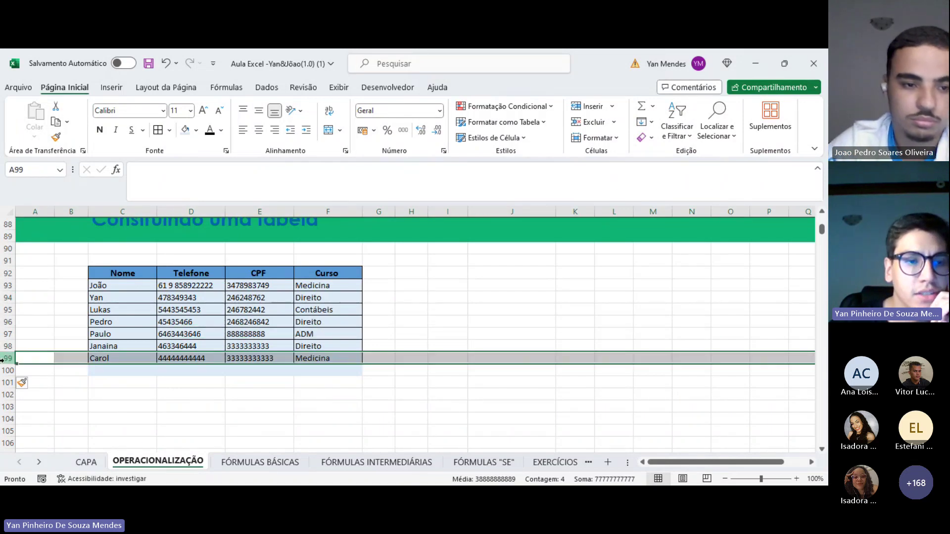
{"action": "right_click", "coordinate": [3, 360]}
{"action": "key", "text": "Escape"}
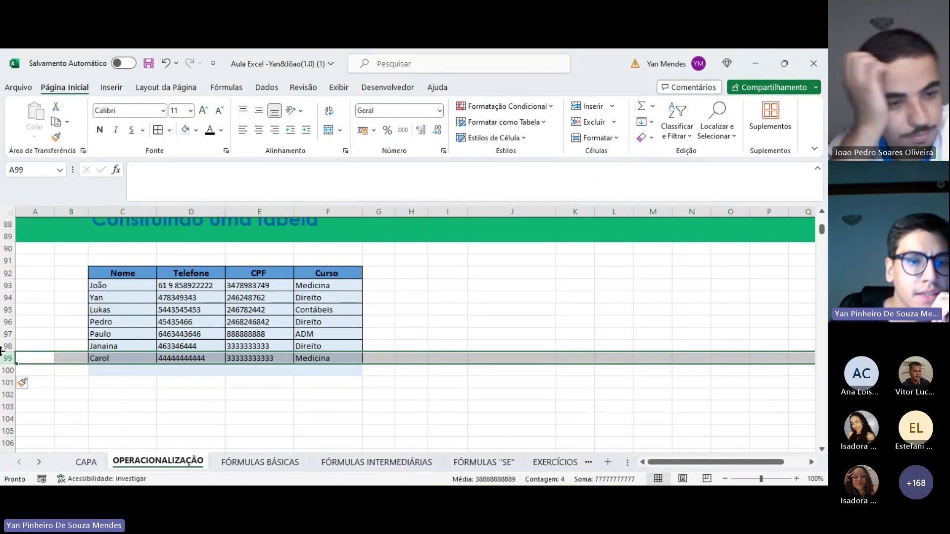
{"action": "right_click", "coordinate": [5, 346]}
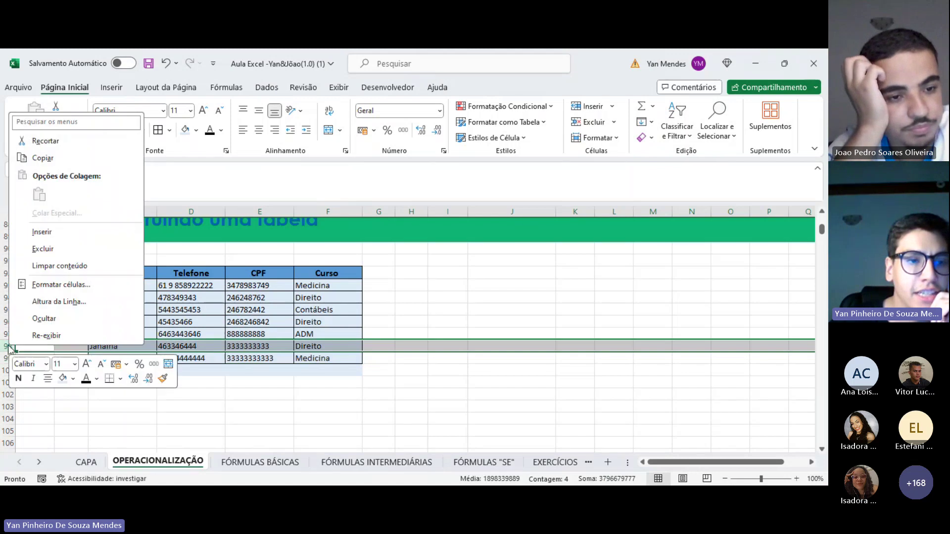
{"action": "left_click", "coordinate": [61, 236]}
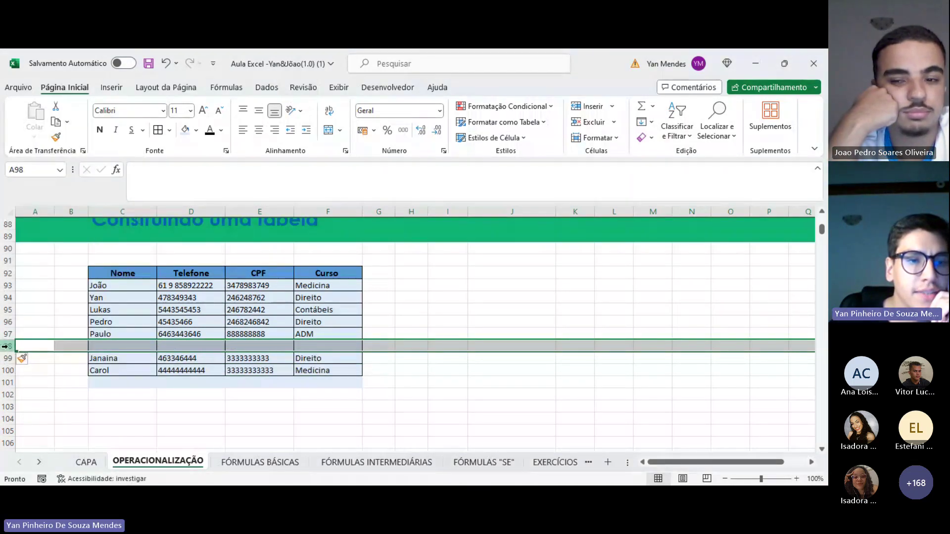
{"action": "key", "text": "ctrl+plus"}
{"action": "left_click", "coordinate": [495, 297]}
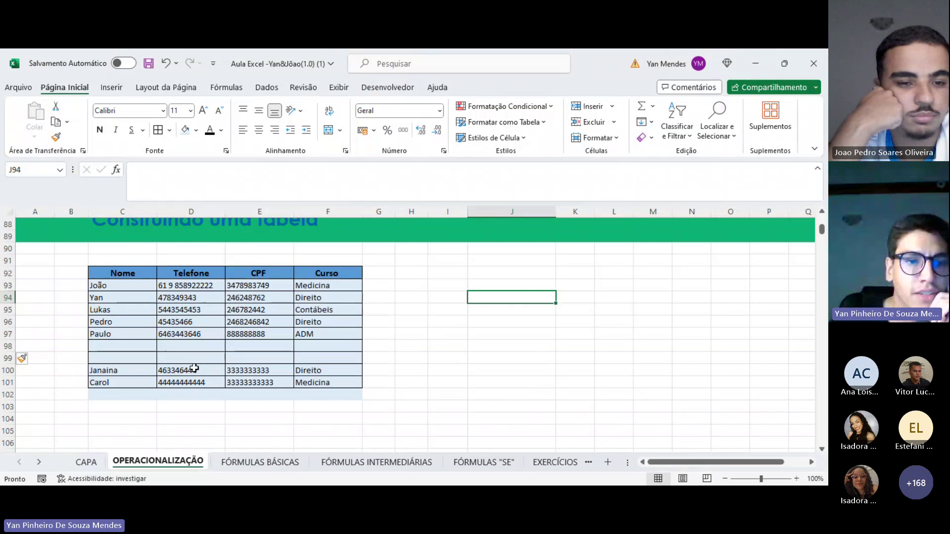
{"action": "left_click", "coordinate": [6, 345]}
{"action": "right_click", "coordinate": [6, 346]}
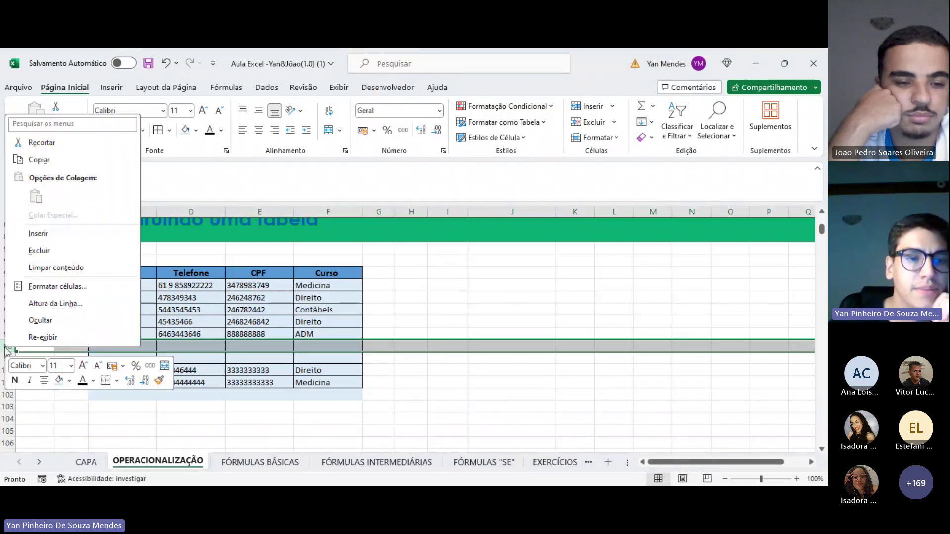
{"action": "left_click", "coordinate": [83, 234]}
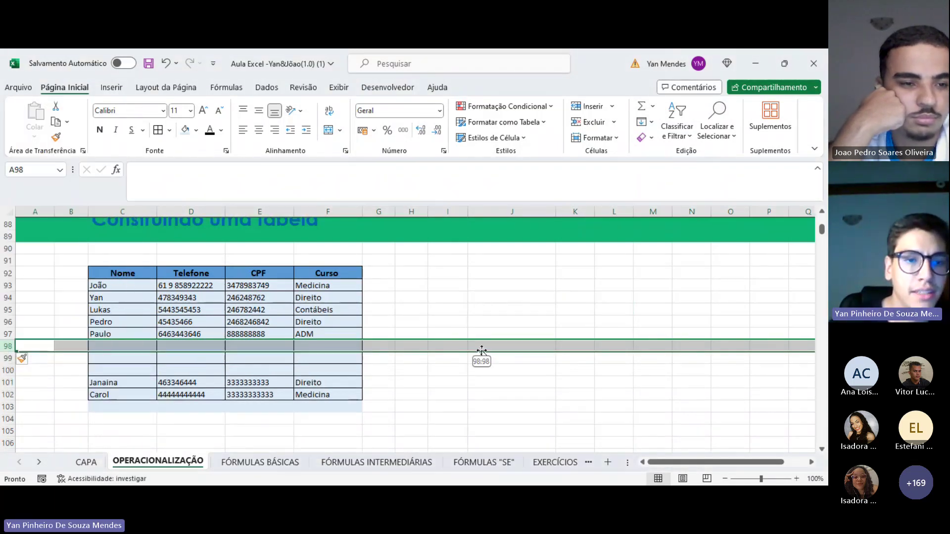
- Enter a new person's name in cell C98
{"action": "left_click", "coordinate": [133, 347]}
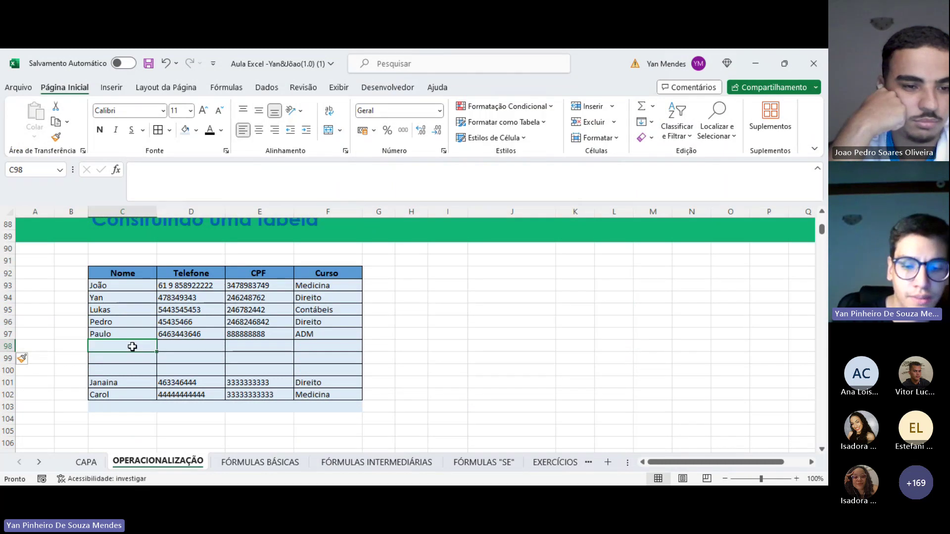
{"action": "type", "text": "Jenifer"}
{"action": "key", "text": "Return"}
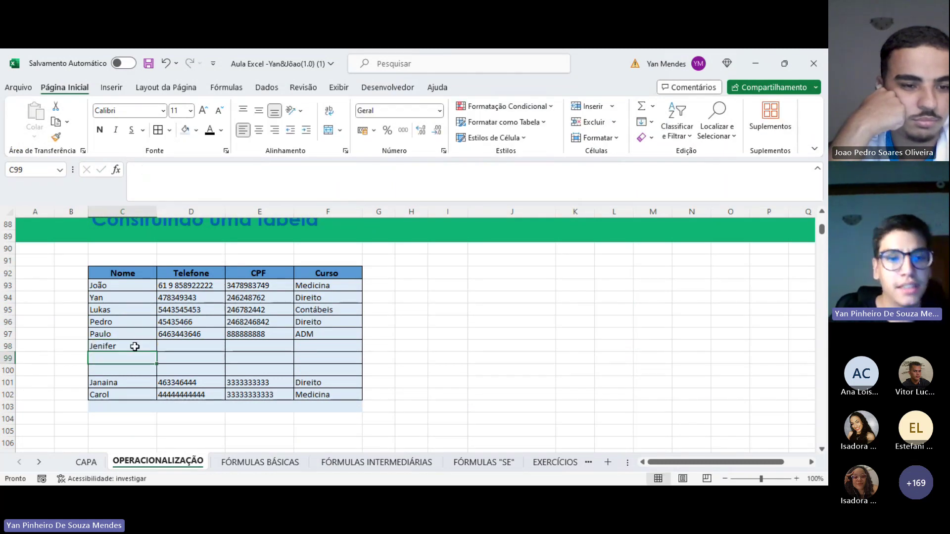
{"action": "scroll", "coordinate": [426, 355], "scroll_direction": "up", "scroll_amount": 2}
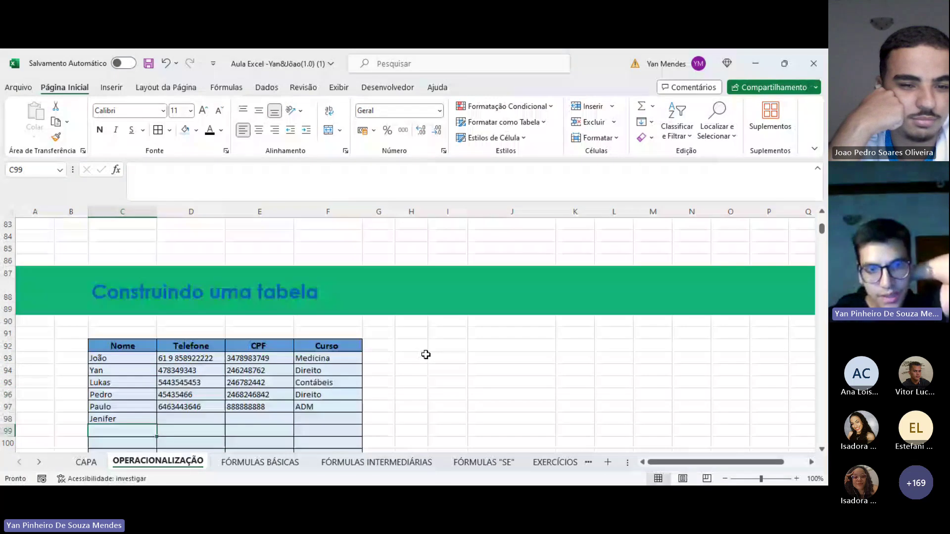
{"action": "scroll", "coordinate": [426, 355], "scroll_direction": "down", "scroll_amount": 3}
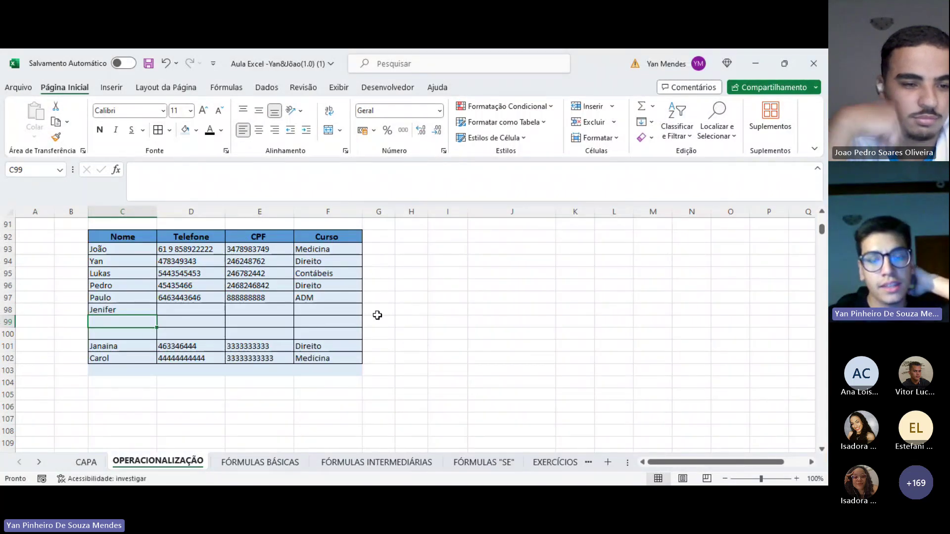
{"action": "left_click", "coordinate": [379, 237]}
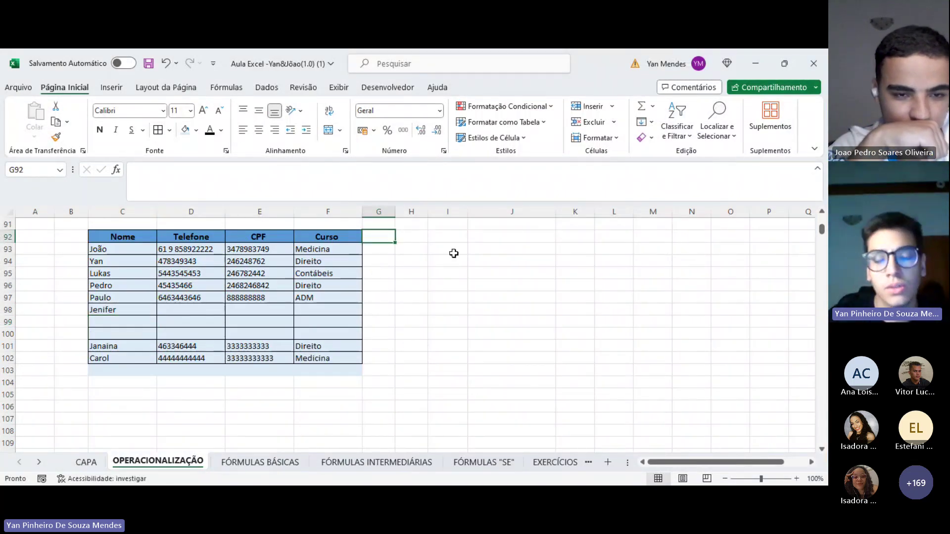
- Scroll to the empty rows under the Ocultar e Reexibir banner and select cell I130
{"action": "scroll", "coordinate": [424, 288], "scroll_direction": "down", "scroll_amount": 3}
{"action": "scroll", "coordinate": [413, 309], "scroll_direction": "down", "scroll_amount": 4}
{"action": "scroll", "coordinate": [353, 292], "scroll_direction": "down", "scroll_amount": 2}
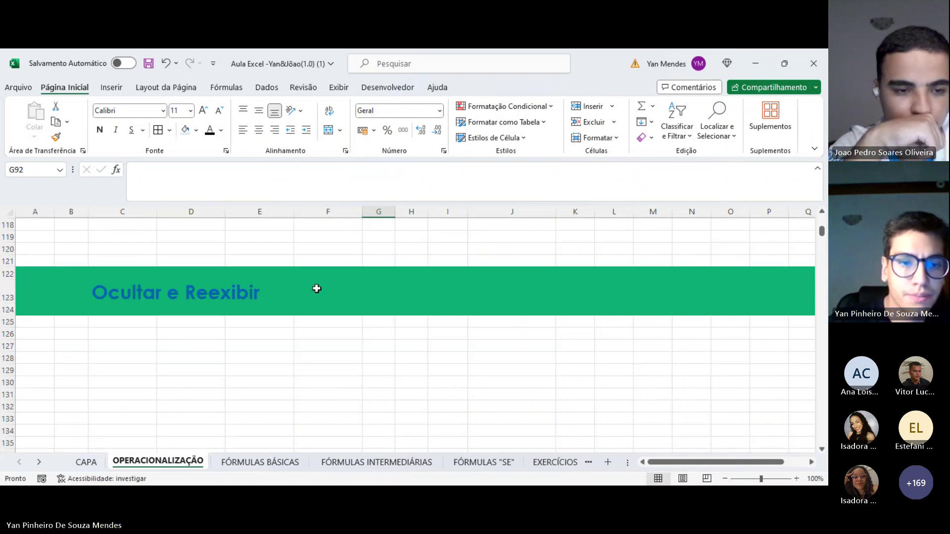
{"action": "scroll", "coordinate": [341, 315], "scroll_direction": "down", "scroll_amount": 1}
{"action": "scroll", "coordinate": [358, 329], "scroll_direction": "down", "scroll_amount": 2}
{"action": "scroll", "coordinate": [367, 334], "scroll_direction": "up", "scroll_amount": 1}
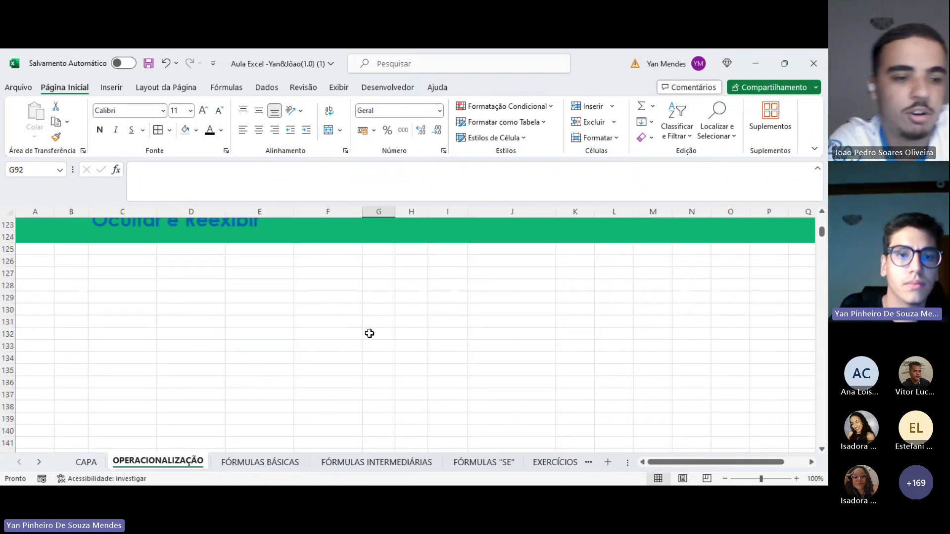
{"action": "scroll", "coordinate": [369, 333], "scroll_direction": "up", "scroll_amount": 2}
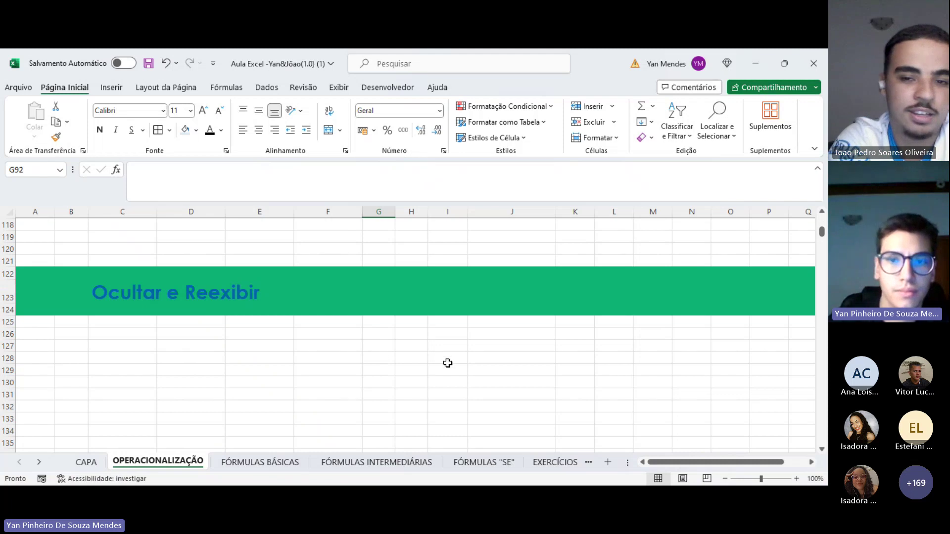
{"action": "left_click", "coordinate": [451, 378]}
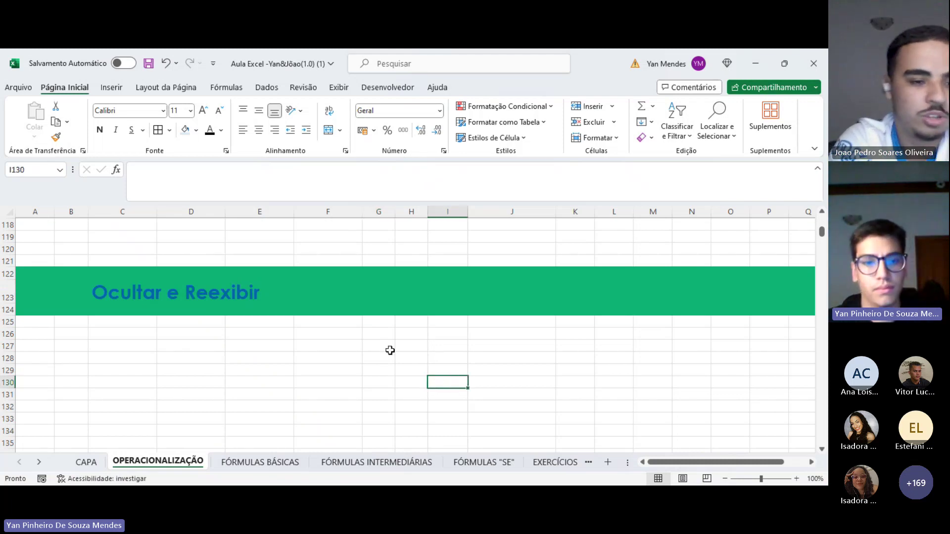
{"action": "scroll", "coordinate": [396, 350], "scroll_direction": "down", "scroll_amount": 2}
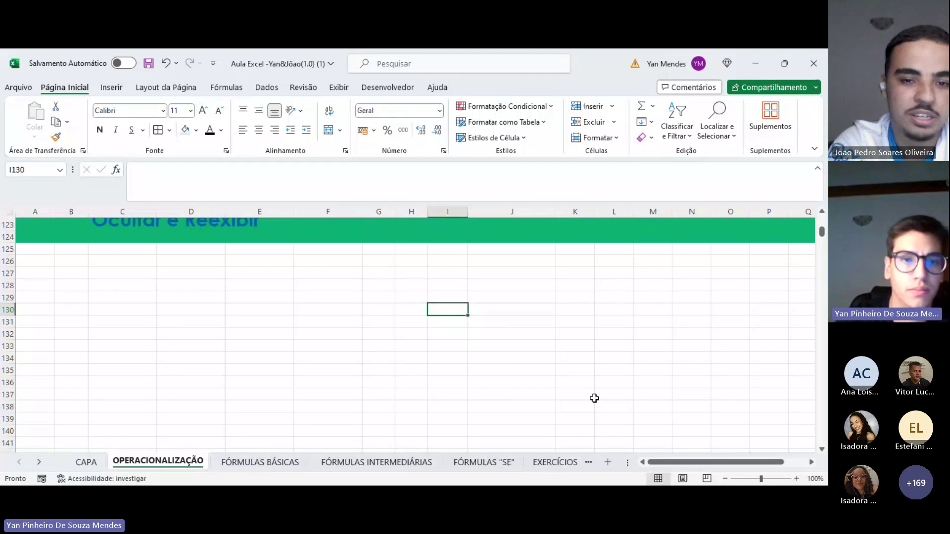
{"action": "scroll", "coordinate": [408, 317], "scroll_direction": "up", "scroll_amount": 1}
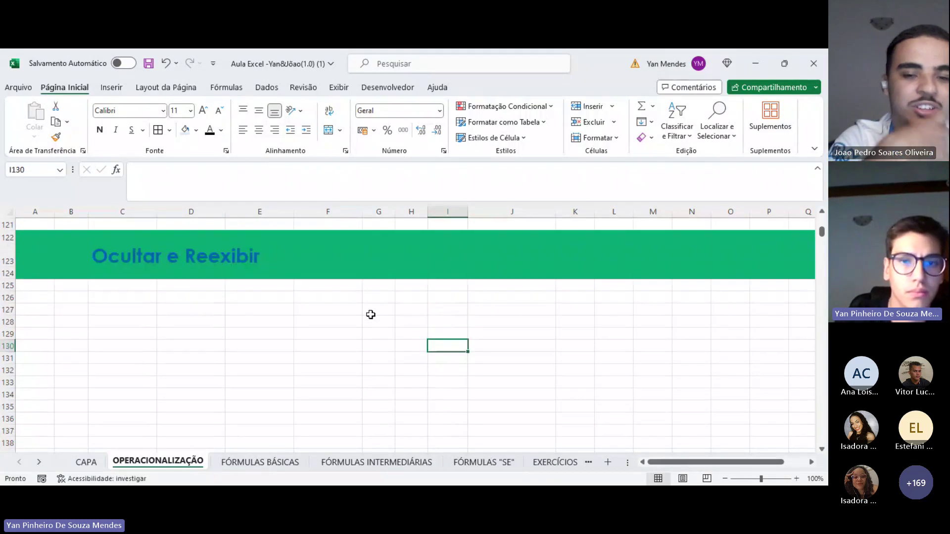
- Select columns J through the sheet's last column and hide them with Ocultar
{"action": "left_click", "coordinate": [439, 214]}
{"action": "scroll", "coordinate": [439, 303], "scroll_direction": "up", "scroll_amount": 4}
{"action": "scroll", "coordinate": [439, 304], "scroll_direction": "up", "scroll_amount": 7}
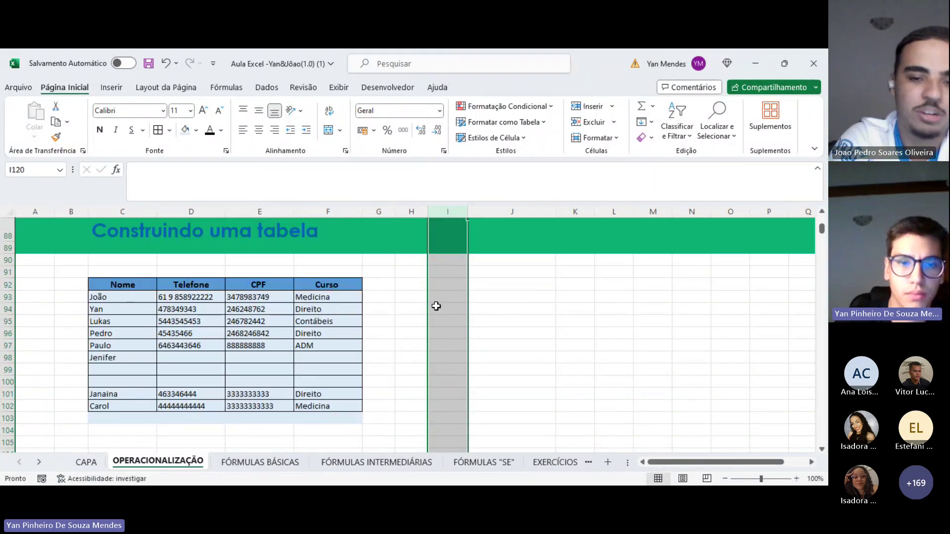
{"action": "scroll", "coordinate": [436, 306], "scroll_direction": "up", "scroll_amount": 2}
{"action": "scroll", "coordinate": [435, 306], "scroll_direction": "down", "scroll_amount": 1}
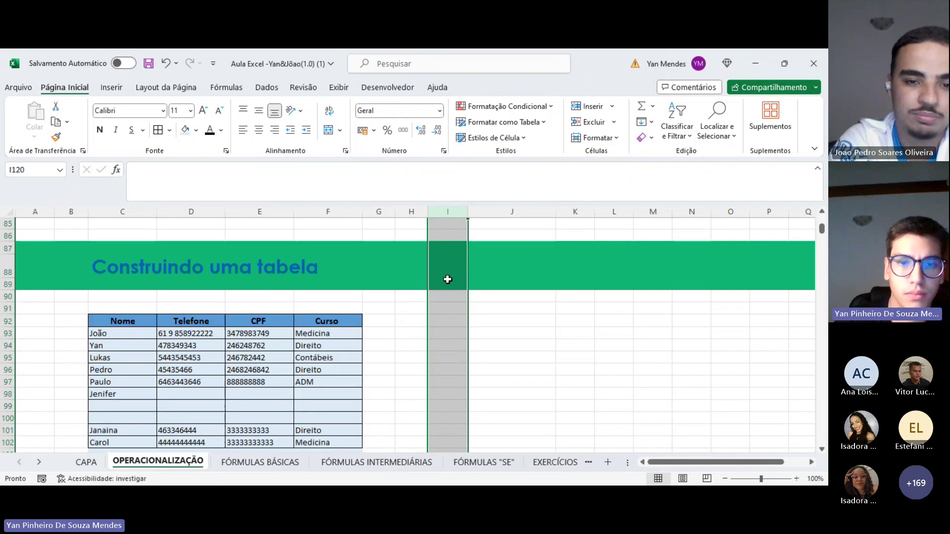
{"action": "left_click", "coordinate": [449, 212]}
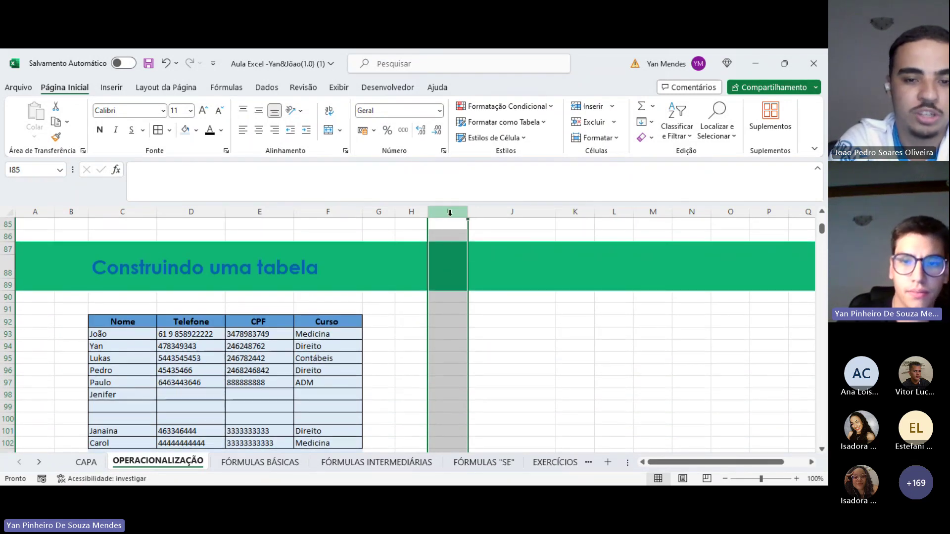
{"action": "left_click", "coordinate": [504, 210]}
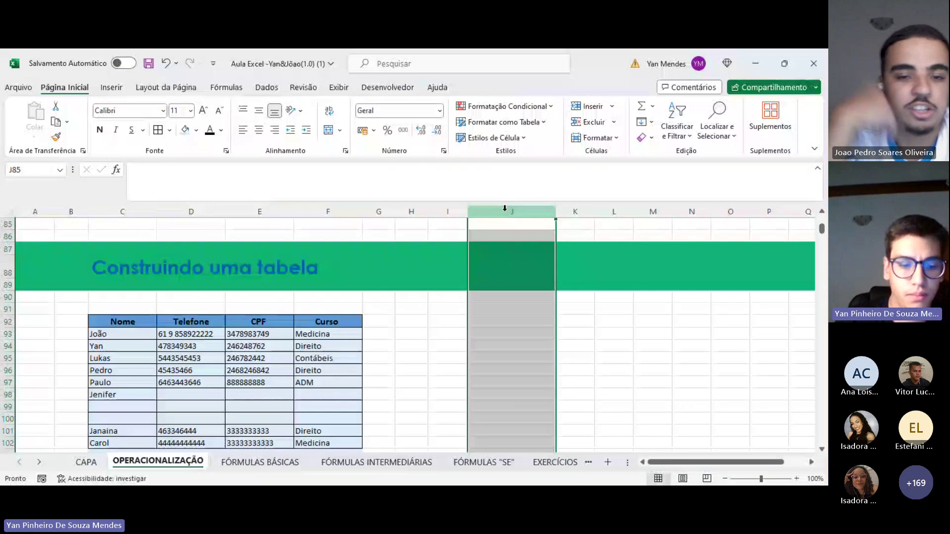
{"action": "left_click_drag", "start_coordinate": [505, 208], "coordinate": [822, 218]}
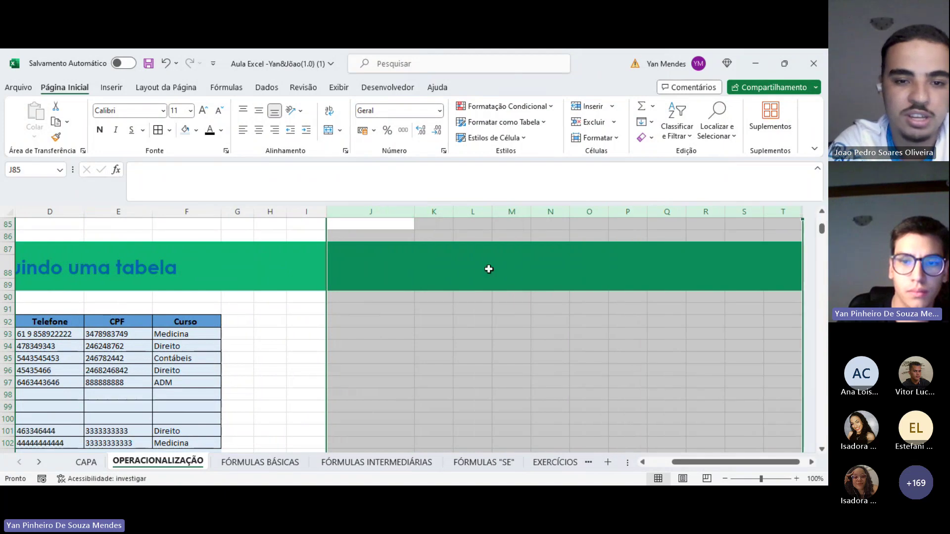
{"action": "left_click", "coordinate": [353, 212]}
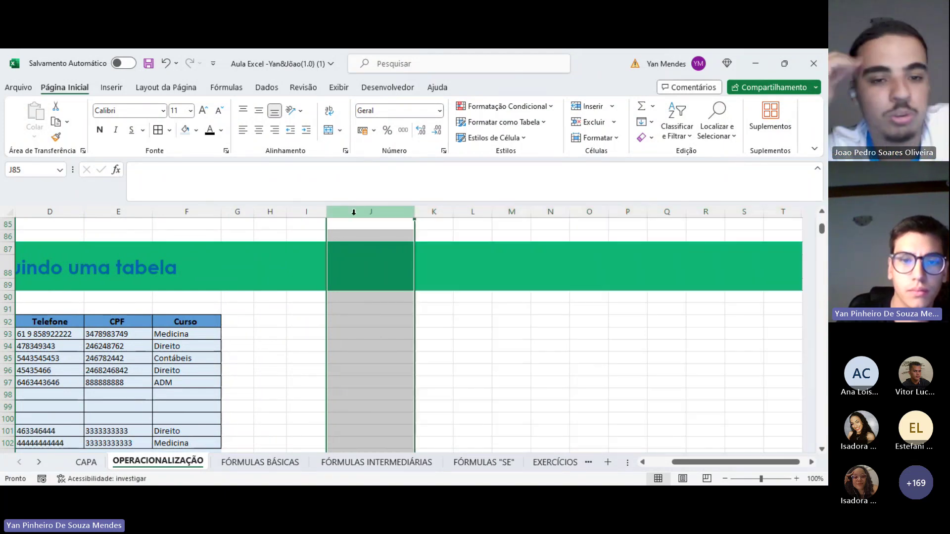
{"action": "left_click_drag", "start_coordinate": [353, 213], "coordinate": [827, 238]}
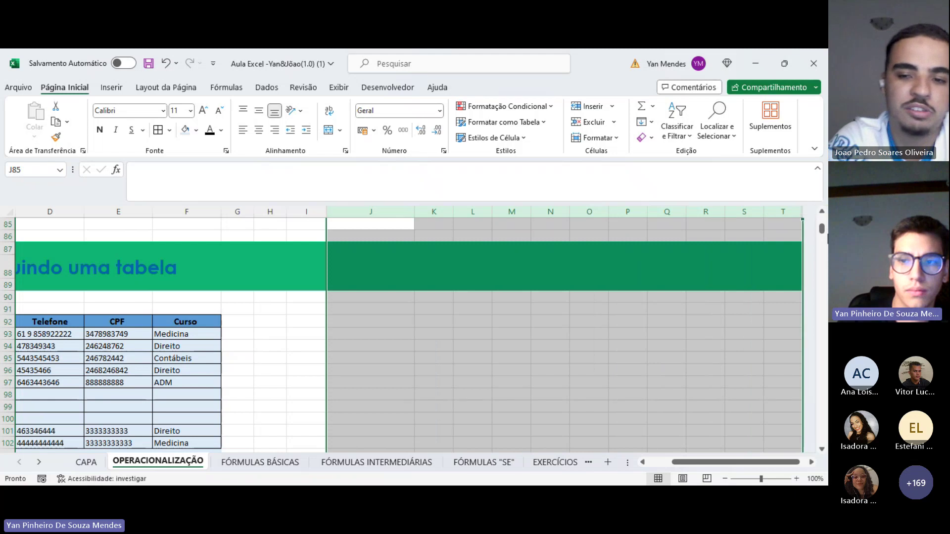
{"action": "right_click", "coordinate": [396, 267]}
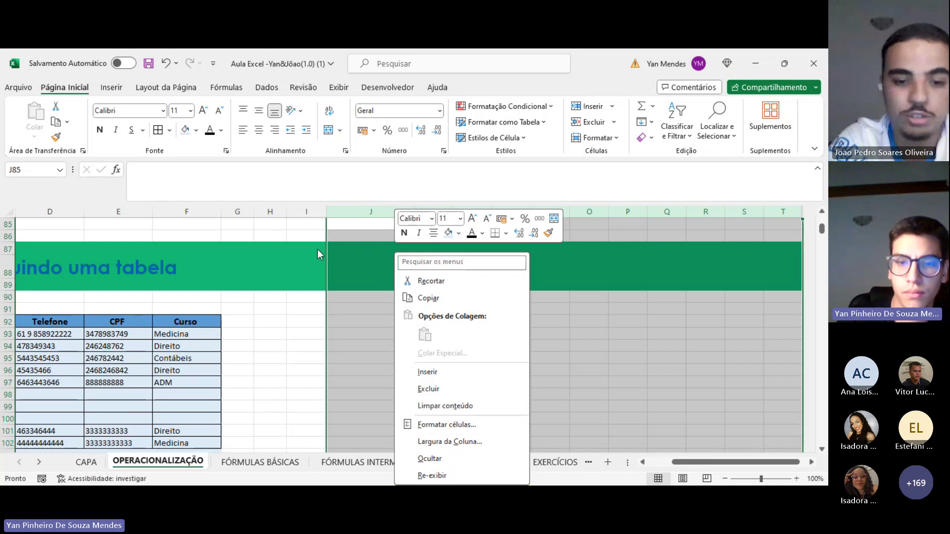
{"action": "left_click", "coordinate": [448, 459]}
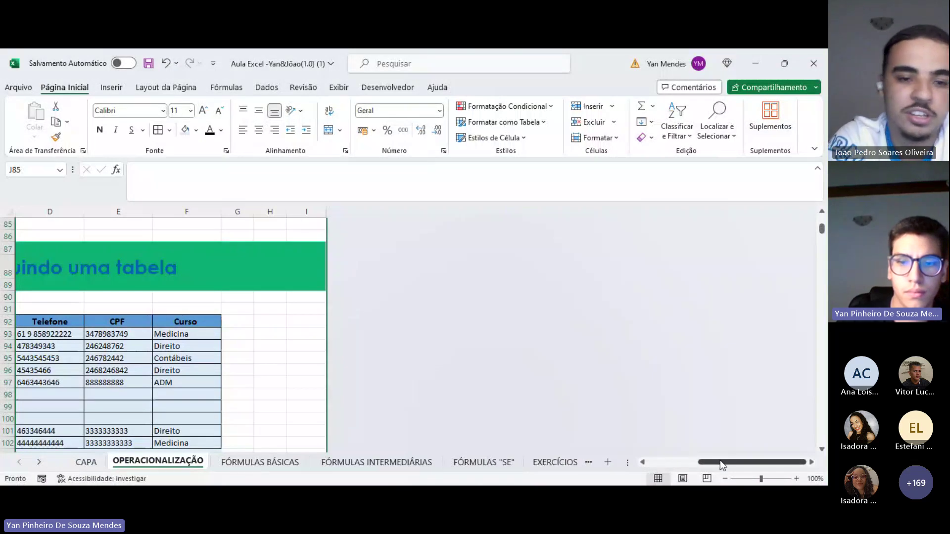
{"action": "left_click_drag", "start_coordinate": [720, 462], "coordinate": [670, 462]}
{"action": "scroll", "coordinate": [322, 324], "scroll_direction": "up", "scroll_amount": 6}
{"action": "scroll", "coordinate": [517, 391], "scroll_direction": "down", "scroll_amount": 6}
{"action": "scroll", "coordinate": [356, 356], "scroll_direction": "up", "scroll_amount": 9}
{"action": "scroll", "coordinate": [357, 356], "scroll_direction": "down", "scroll_amount": 2}
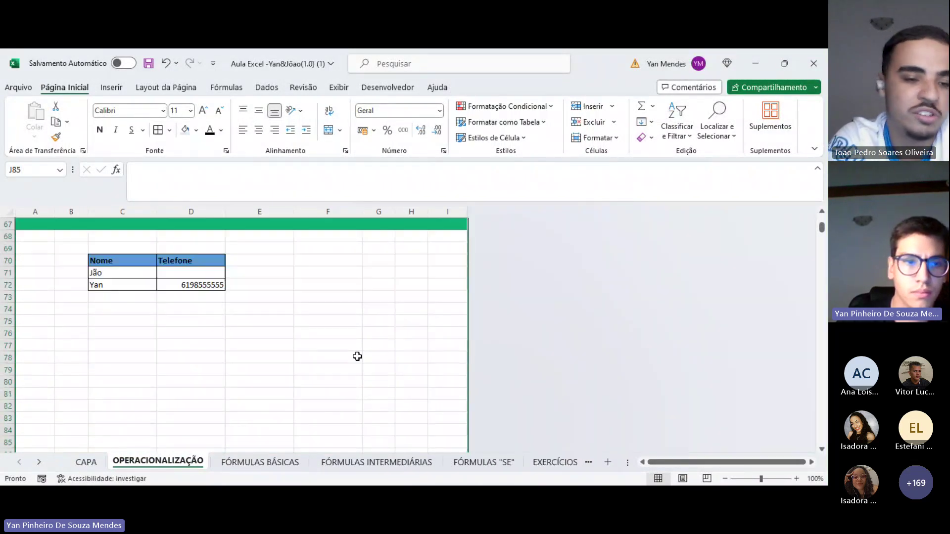
{"action": "scroll", "coordinate": [357, 356], "scroll_direction": "down", "scroll_amount": 3}
{"action": "left_click_drag", "start_coordinate": [761, 479], "coordinate": [765, 479]}
{"action": "scroll", "coordinate": [334, 317], "scroll_direction": "up", "scroll_amount": 2}
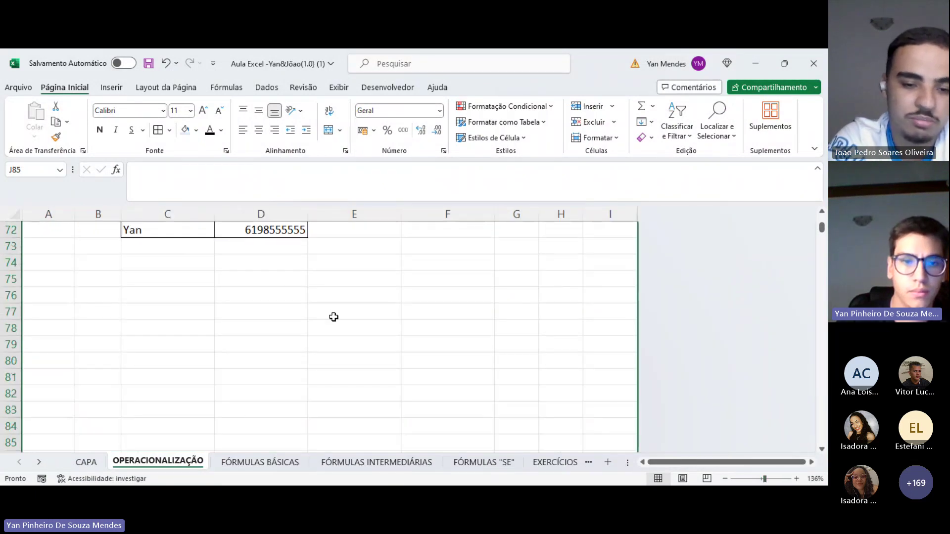
{"action": "scroll", "coordinate": [333, 317], "scroll_direction": "up", "scroll_amount": 8}
{"action": "scroll", "coordinate": [333, 317], "scroll_direction": "up", "scroll_amount": 12}
{"action": "scroll", "coordinate": [334, 317], "scroll_direction": "up", "scroll_amount": 4}
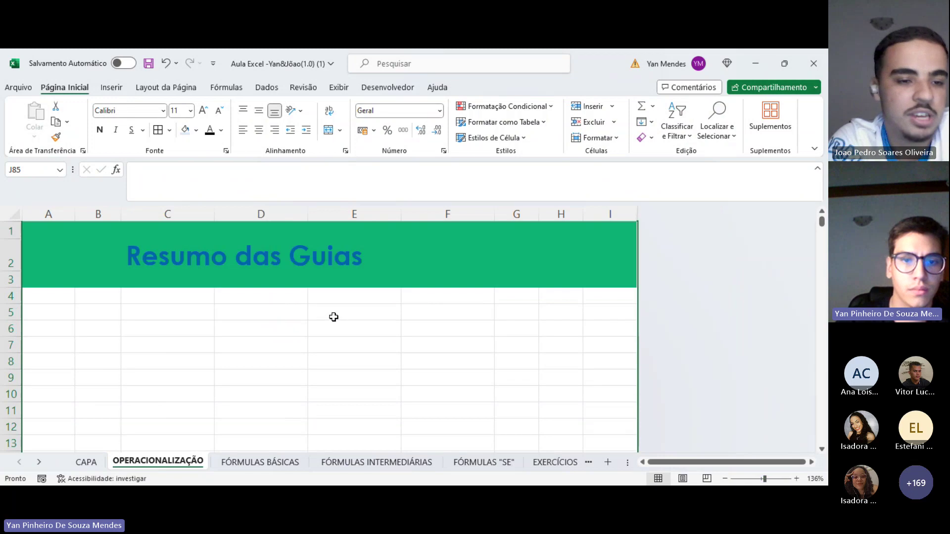
{"action": "scroll", "coordinate": [312, 324], "scroll_direction": "down", "scroll_amount": 2}
{"action": "left_click", "coordinate": [7, 379]}
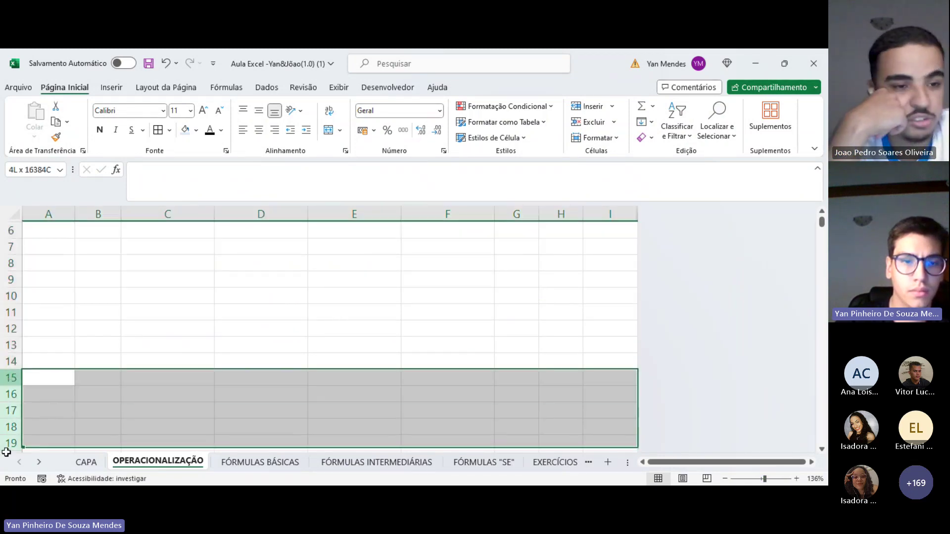
{"action": "left_click_drag", "start_coordinate": [7, 379], "coordinate": [11, 393]}
{"action": "left_click_drag", "start_coordinate": [766, 478], "coordinate": [757, 479]}
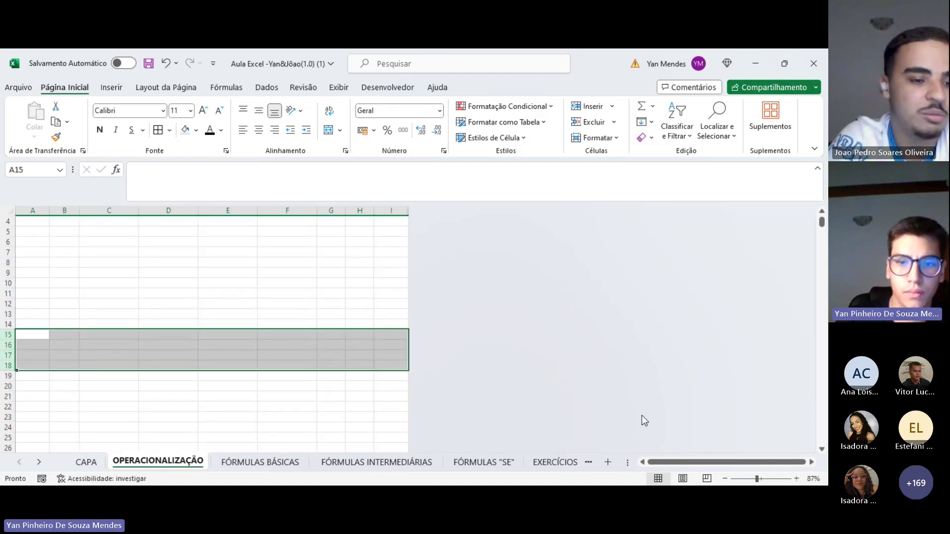
{"action": "scroll", "coordinate": [66, 324], "scroll_direction": "down", "scroll_amount": 5}
{"action": "scroll", "coordinate": [74, 322], "scroll_direction": "down", "scroll_amount": 2}
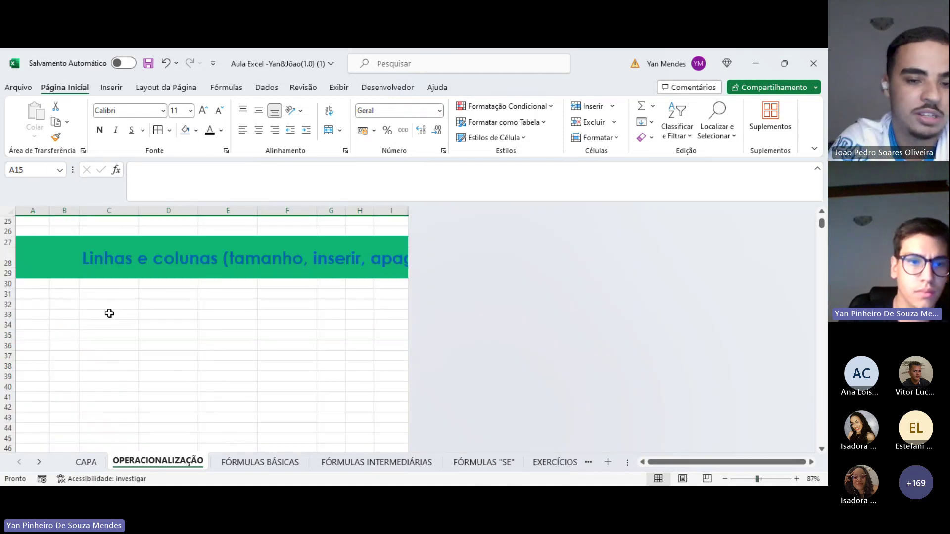
{"action": "left_click", "coordinate": [108, 314]}
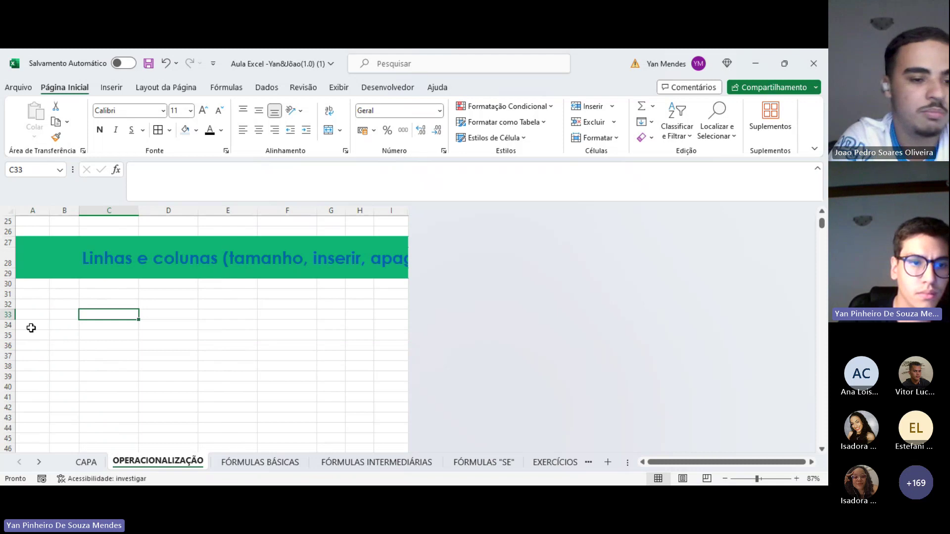
{"action": "left_click", "coordinate": [4, 315]}
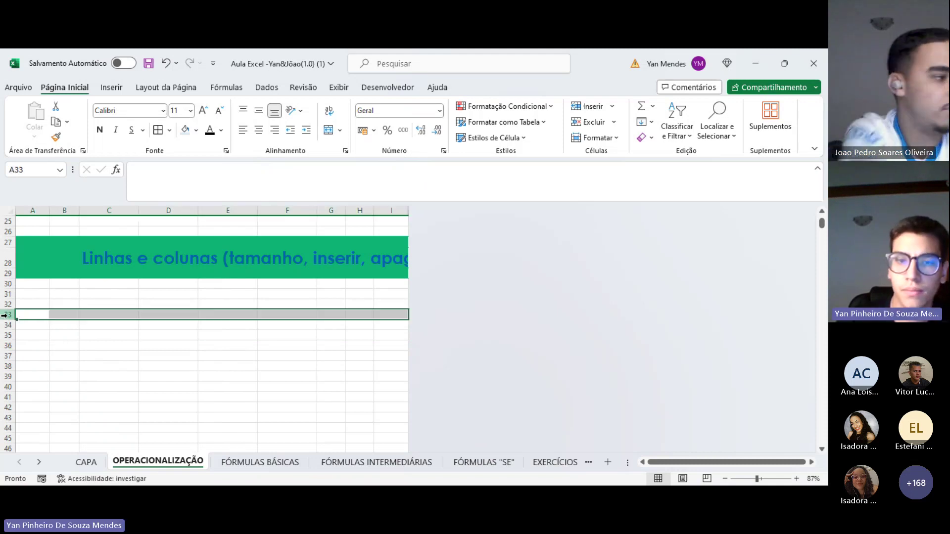
{"action": "scroll", "coordinate": [201, 364], "scroll_direction": "up", "scroll_amount": 2}
{"action": "scroll", "coordinate": [202, 360], "scroll_direction": "down", "scroll_amount": 5}
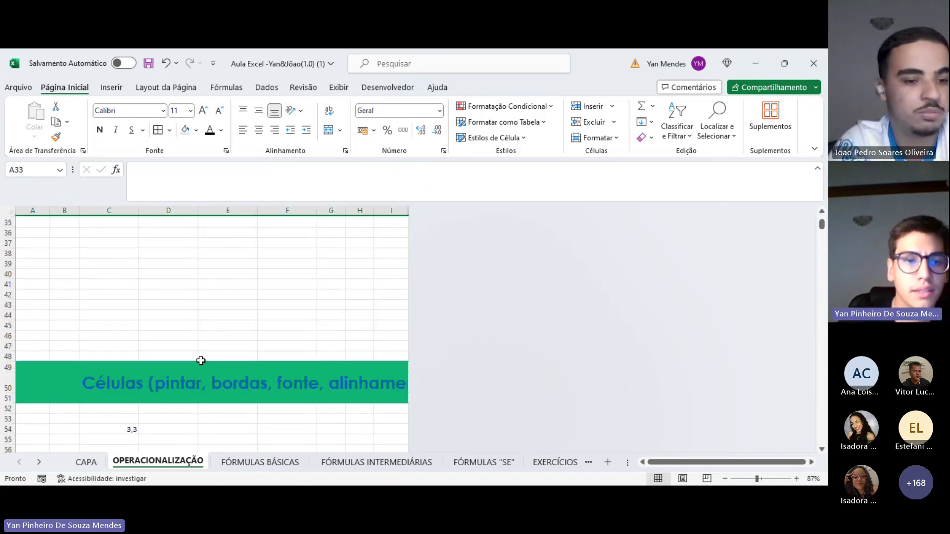
{"action": "scroll", "coordinate": [191, 344], "scroll_direction": "down", "scroll_amount": 7}
{"action": "scroll", "coordinate": [183, 342], "scroll_direction": "down", "scroll_amount": 4}
{"action": "scroll", "coordinate": [180, 339], "scroll_direction": "down", "scroll_amount": 12}
{"action": "scroll", "coordinate": [176, 335], "scroll_direction": "down", "scroll_amount": 4}
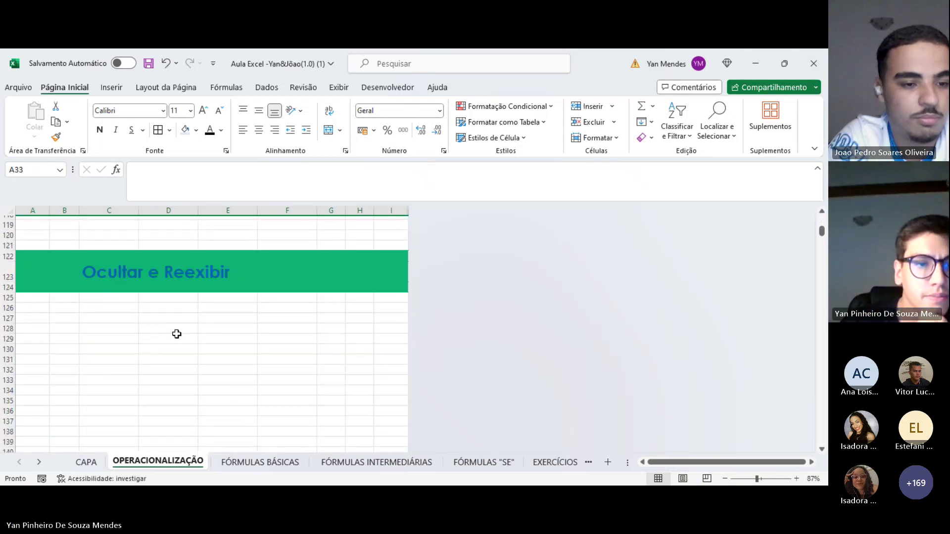
{"action": "scroll", "coordinate": [173, 335], "scroll_direction": "down", "scroll_amount": 1}
{"action": "scroll", "coordinate": [245, 322], "scroll_direction": "up", "scroll_amount": 1}
- Select rows 130 to the sheet's last row and hide them with Ocultar
{"action": "left_click", "coordinate": [247, 339]}
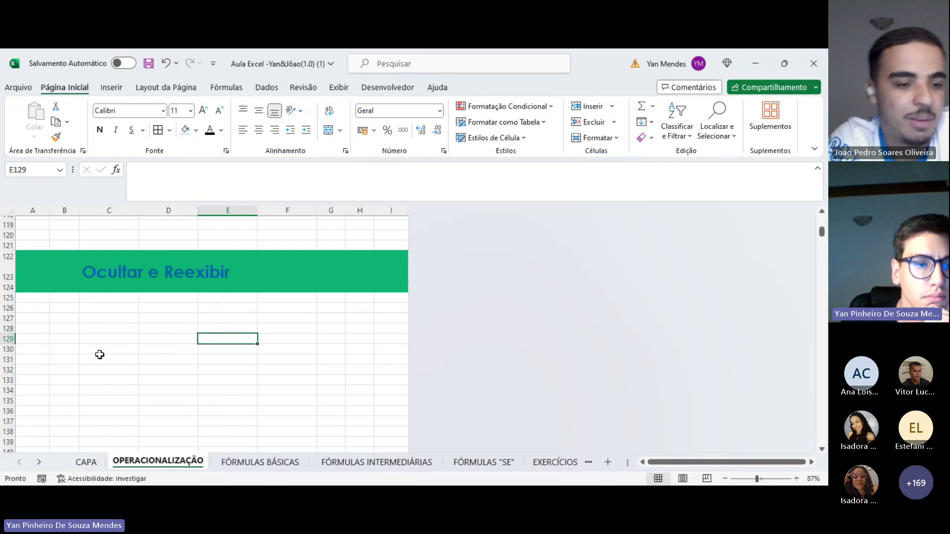
{"action": "mouse_move", "coordinate": [11, 352]}
{"action": "left_mouse_down"}
{"action": "mouse_move", "coordinate": [8, 442]}
{"action": "mouse_move", "coordinate": [17, 239]}
{"action": "mouse_move", "coordinate": [46, 187]}
{"action": "mouse_move", "coordinate": [3, 376]}
{"action": "left_mouse_up"}
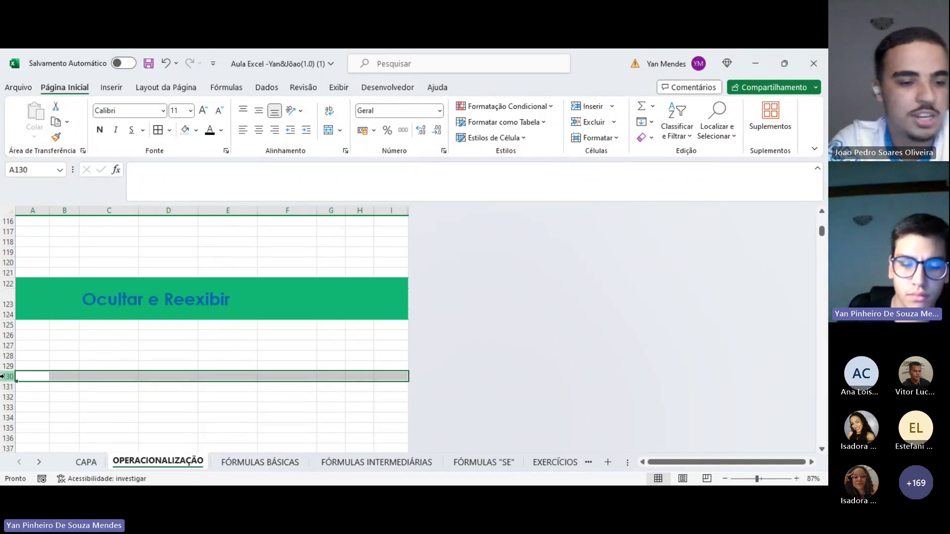
{"action": "key", "text": "ctrl+shift+Down"}
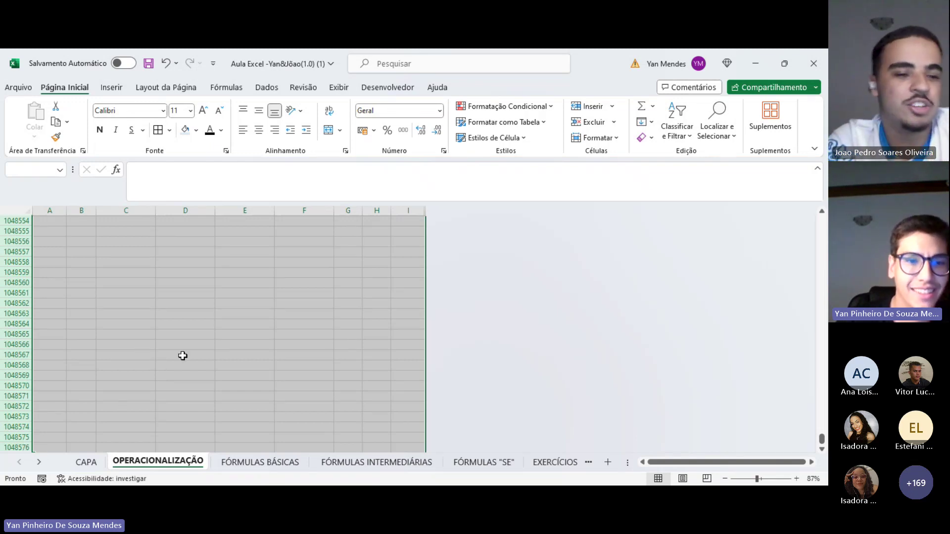
{"action": "right_click", "coordinate": [182, 355]}
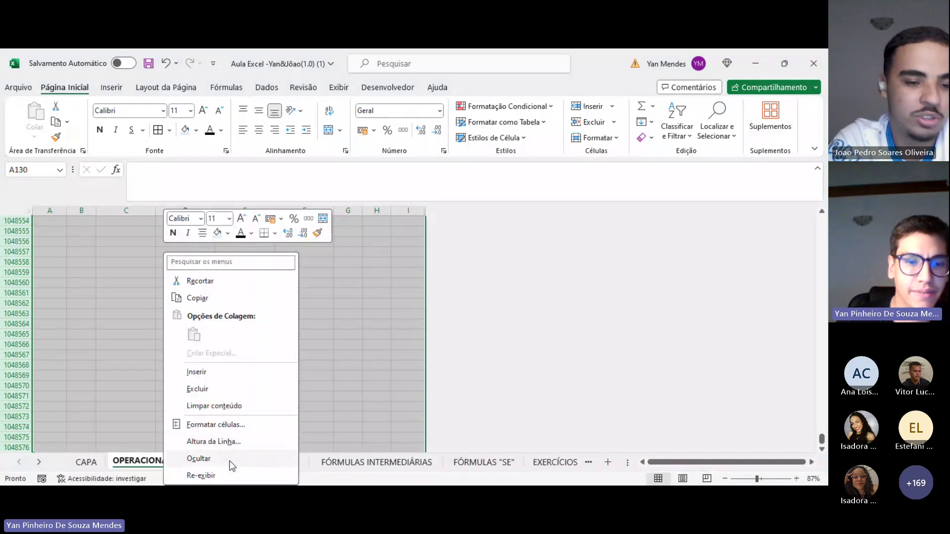
{"action": "left_click", "coordinate": [219, 461]}
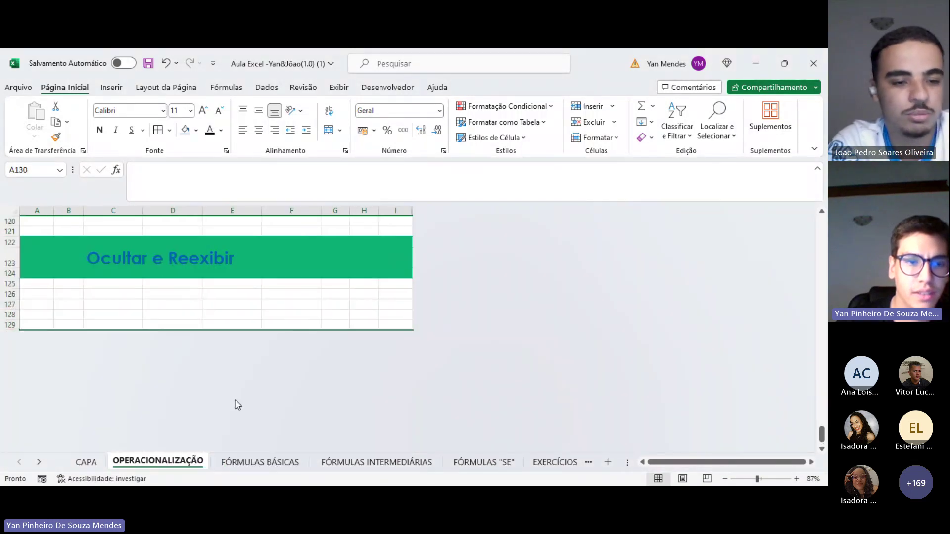
- Check row 129's options without changes, then select columns A through I
{"action": "left_click", "coordinate": [240, 294]}
{"action": "scroll", "coordinate": [239, 314], "scroll_direction": "up", "scroll_amount": 5}
{"action": "scroll", "coordinate": [233, 336], "scroll_direction": "down", "scroll_amount": 9}
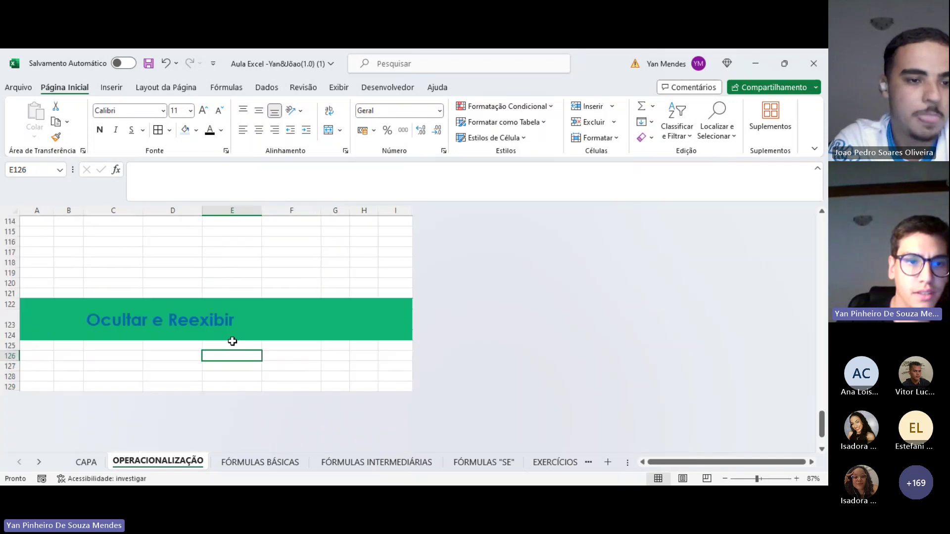
{"action": "left_click", "coordinate": [6, 389]}
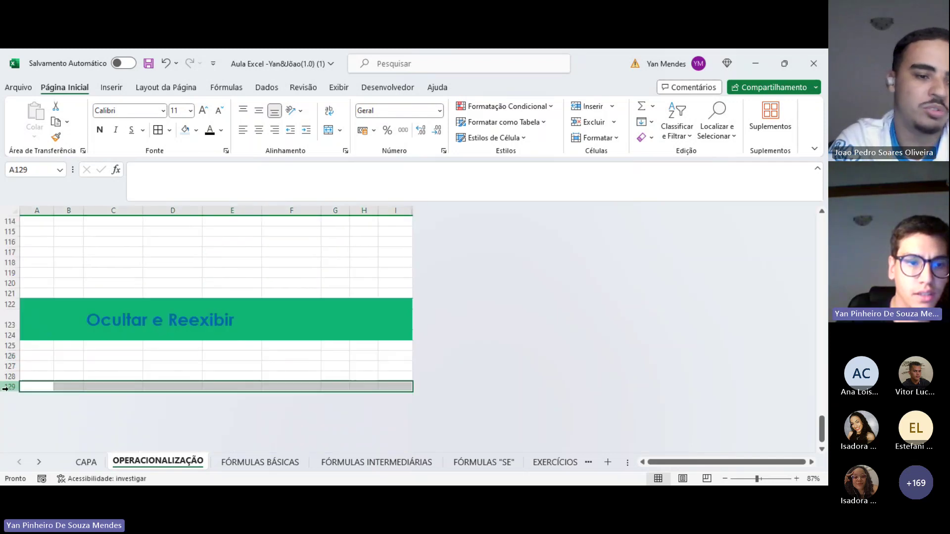
{"action": "right_click", "coordinate": [12, 391]}
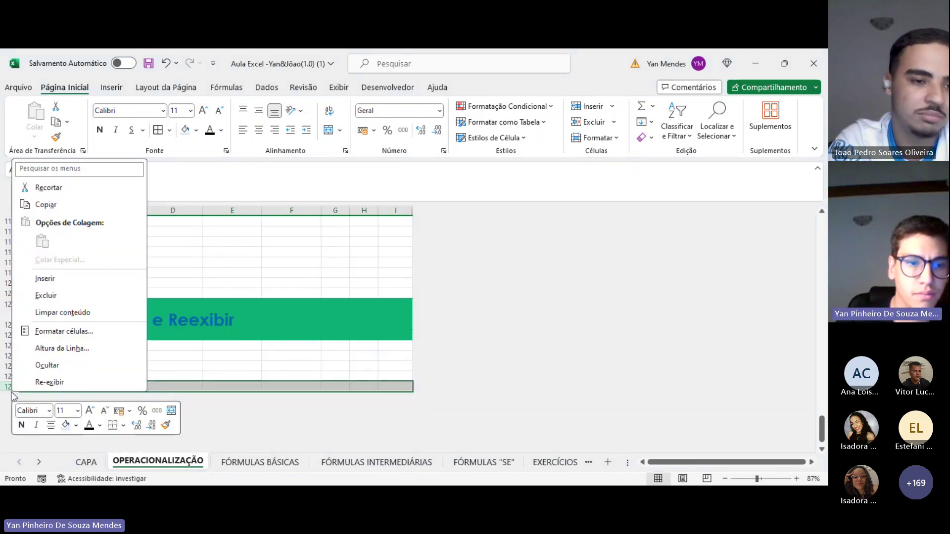
{"action": "left_click", "coordinate": [51, 386]}
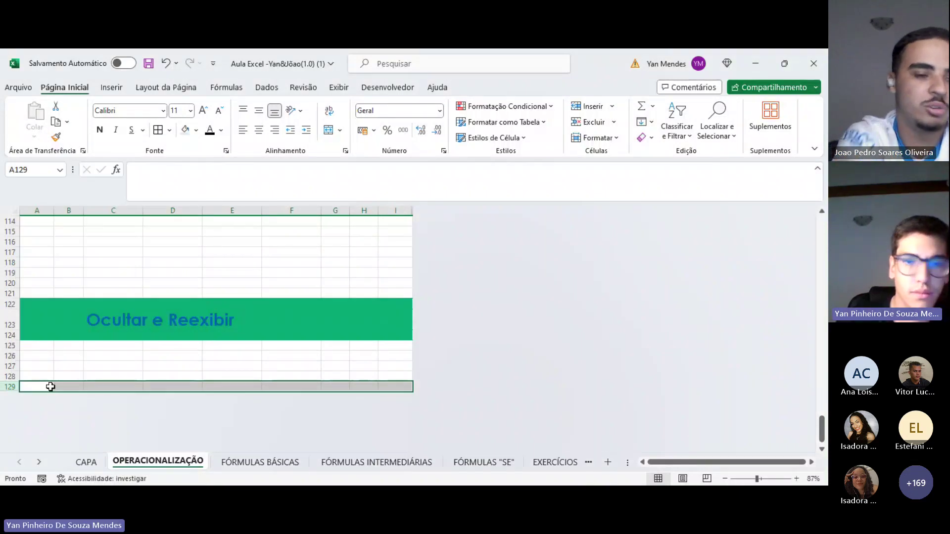
{"action": "left_click", "coordinate": [113, 355]}
{"action": "left_click_drag", "start_coordinate": [398, 210], "coordinate": [2, 211]}
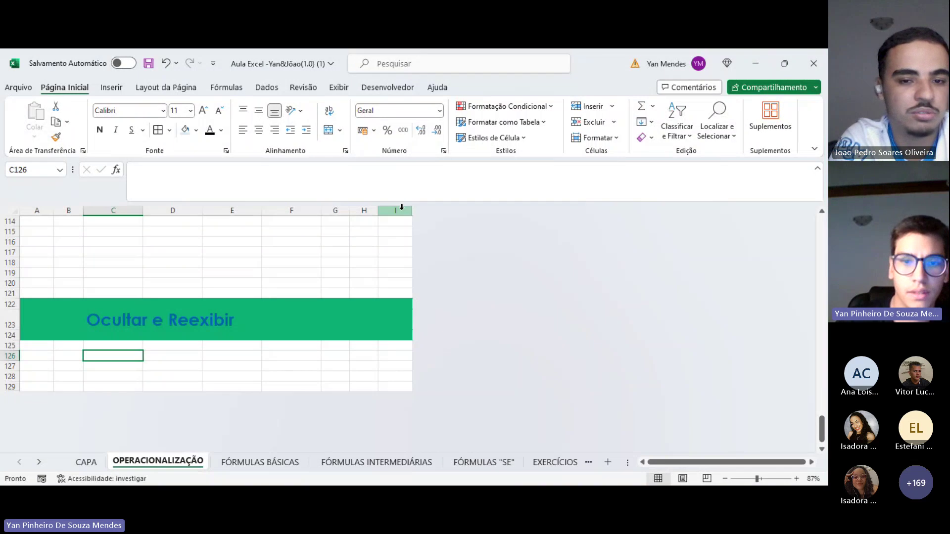
- Try Re-exibir on the selected columns A to I to restore the hidden columns
{"action": "right_click", "coordinate": [399, 210]}
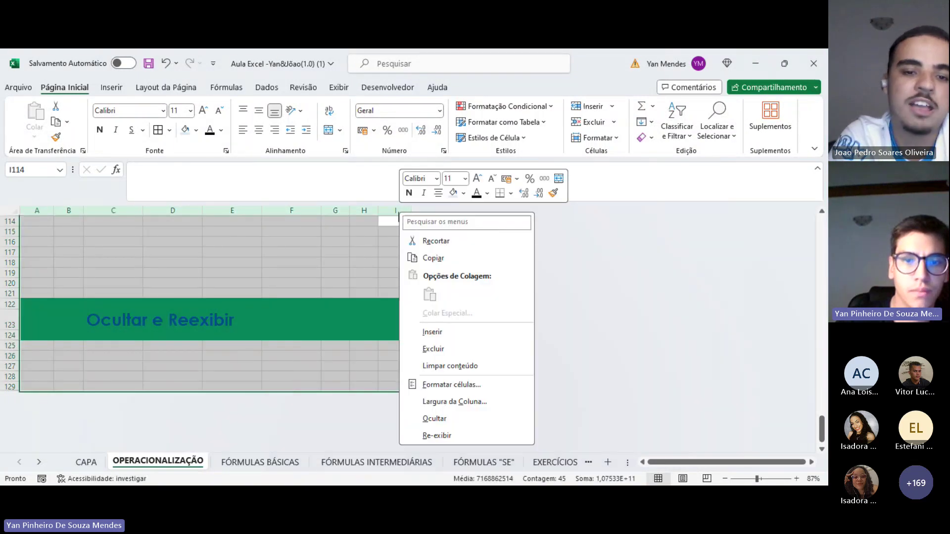
{"action": "left_click", "coordinate": [445, 436]}
{"action": "scroll", "coordinate": [390, 338], "scroll_direction": "up", "scroll_amount": 7}
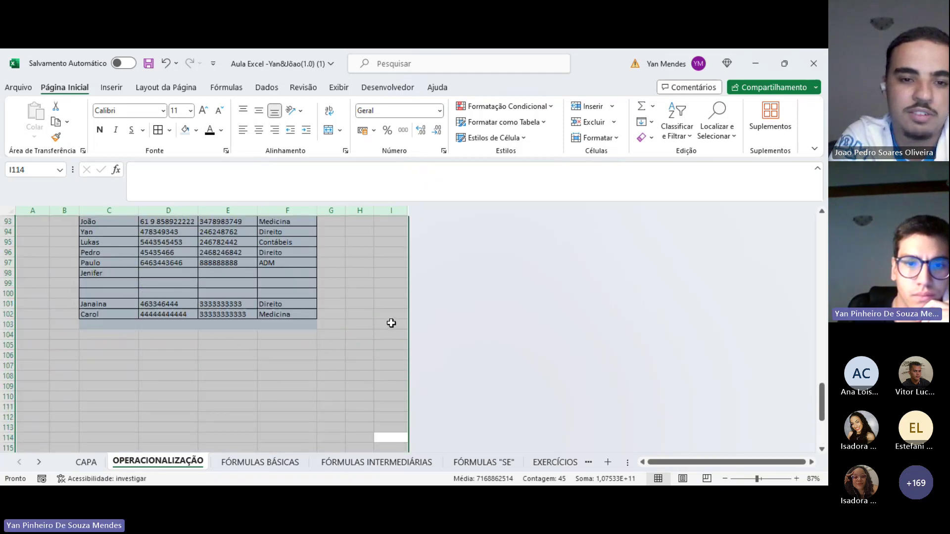
{"action": "scroll", "coordinate": [392, 323], "scroll_direction": "up", "scroll_amount": 10}
{"action": "scroll", "coordinate": [392, 299], "scroll_direction": "up", "scroll_amount": 10}
{"action": "scroll", "coordinate": [396, 297], "scroll_direction": "up", "scroll_amount": 10}
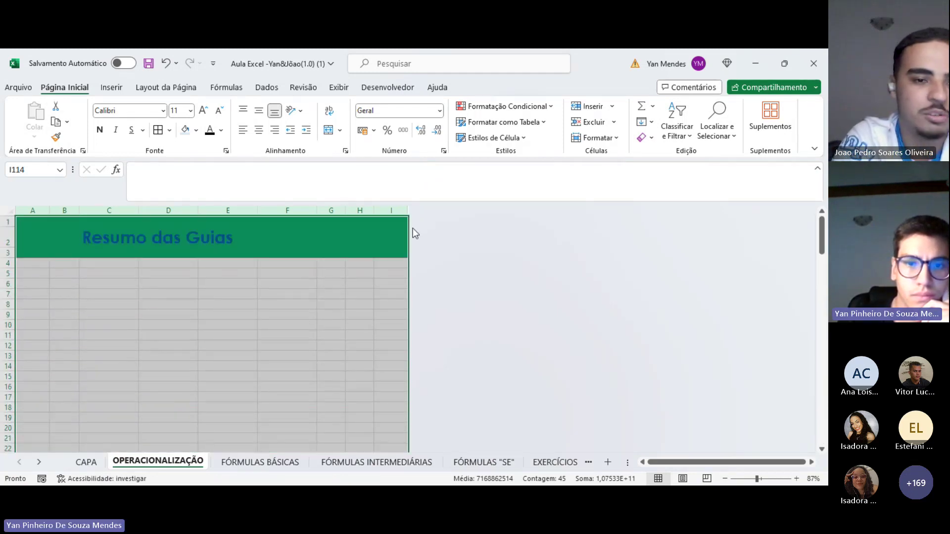
- Unhide the columns after column I, bringing back columns U onward, and scroll back left
{"action": "left_click", "coordinate": [404, 211]}
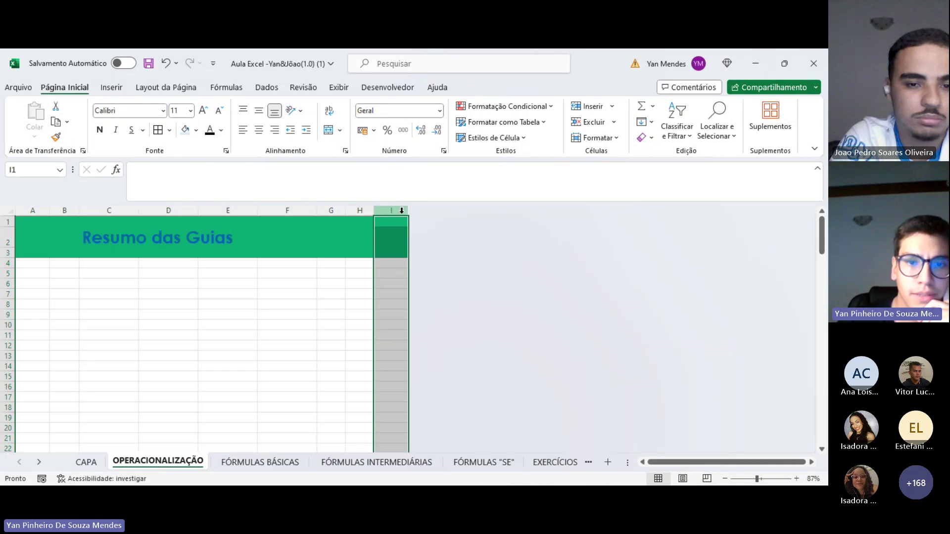
{"action": "right_click", "coordinate": [406, 211]}
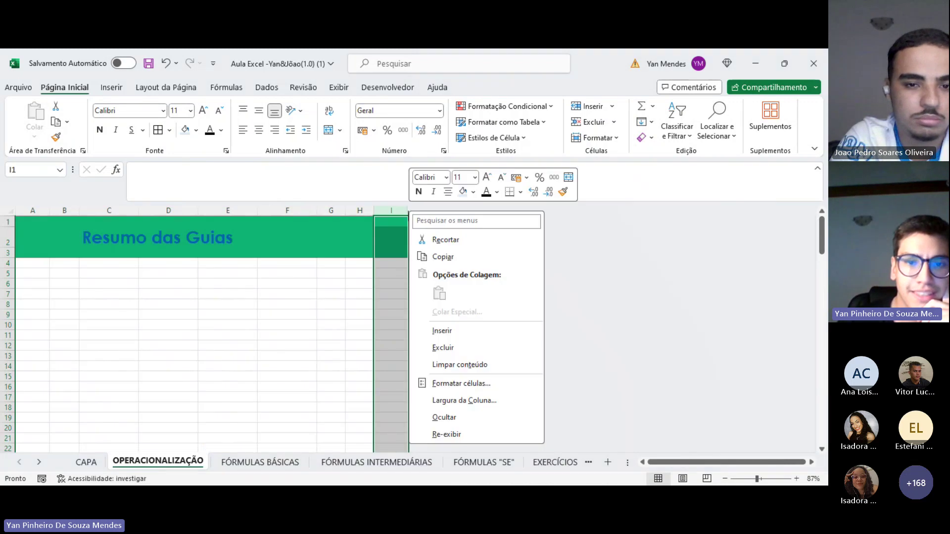
{"action": "left_click", "coordinate": [454, 433]}
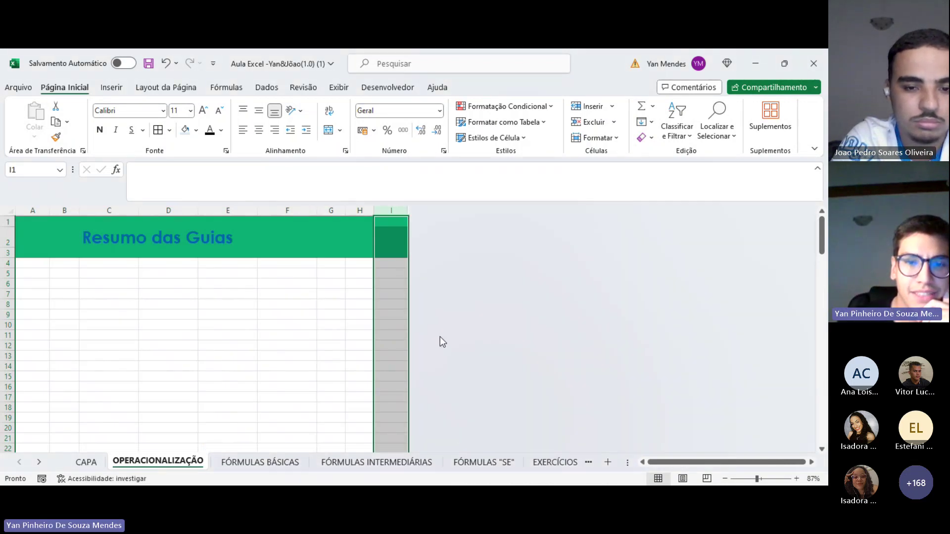
{"action": "right_click", "coordinate": [410, 211]}
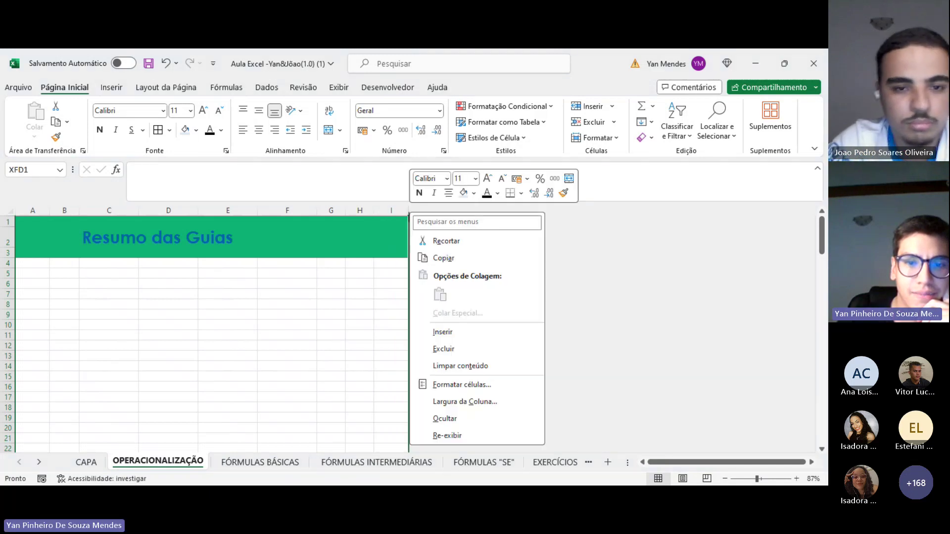
{"action": "left_click", "coordinate": [455, 435]}
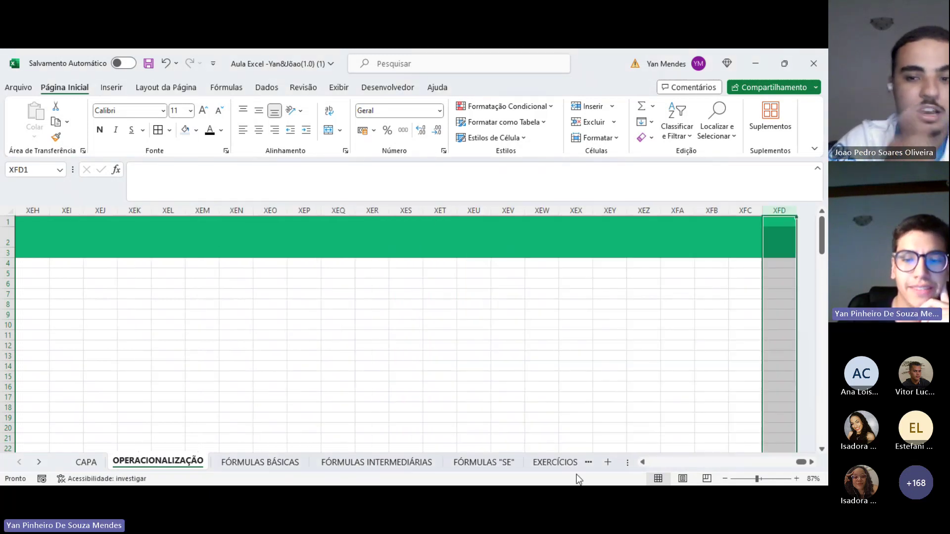
{"action": "left_click", "coordinate": [677, 463]}
{"action": "left_click", "coordinate": [676, 463]}
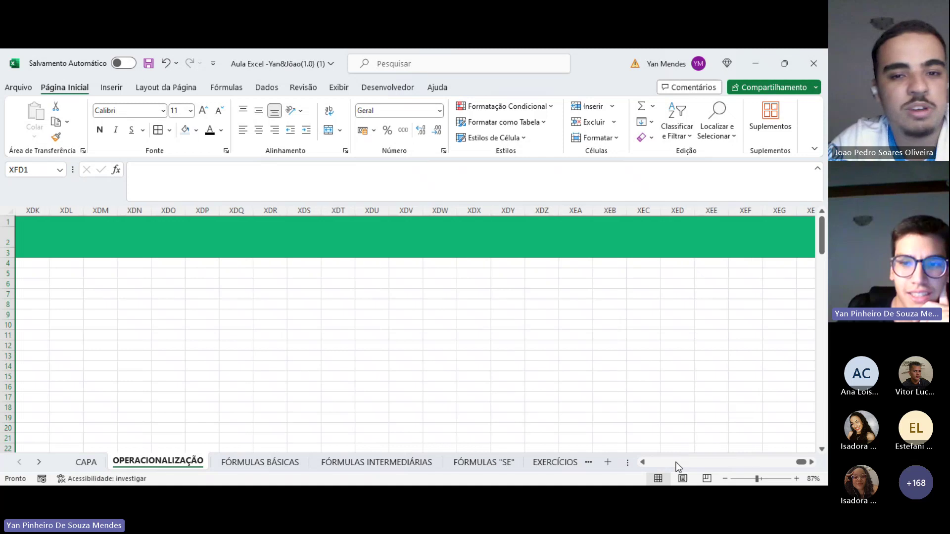
{"action": "left_click_drag", "start_coordinate": [793, 462], "coordinate": [648, 463]}
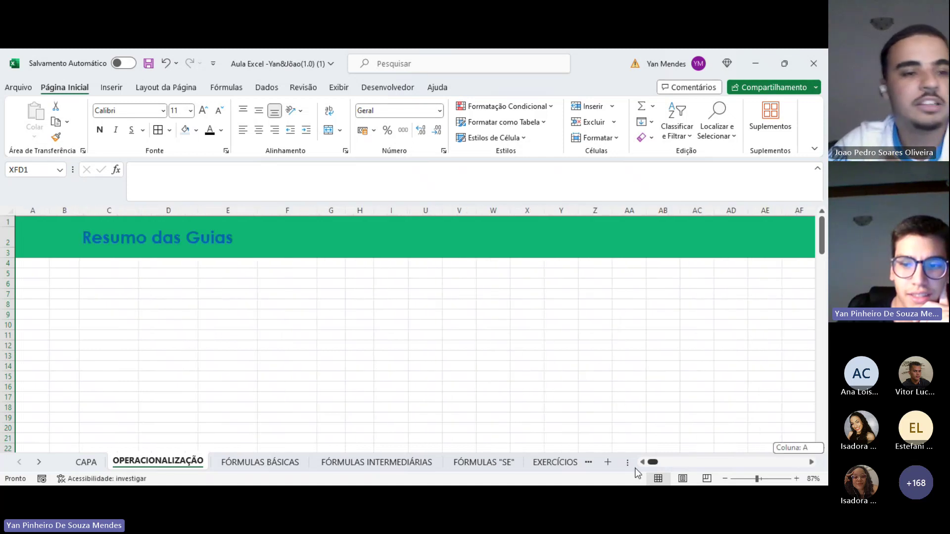
{"action": "scroll", "coordinate": [328, 331], "scroll_direction": "down", "scroll_amount": 8}
{"action": "scroll", "coordinate": [273, 363], "scroll_direction": "up", "scroll_amount": 8}
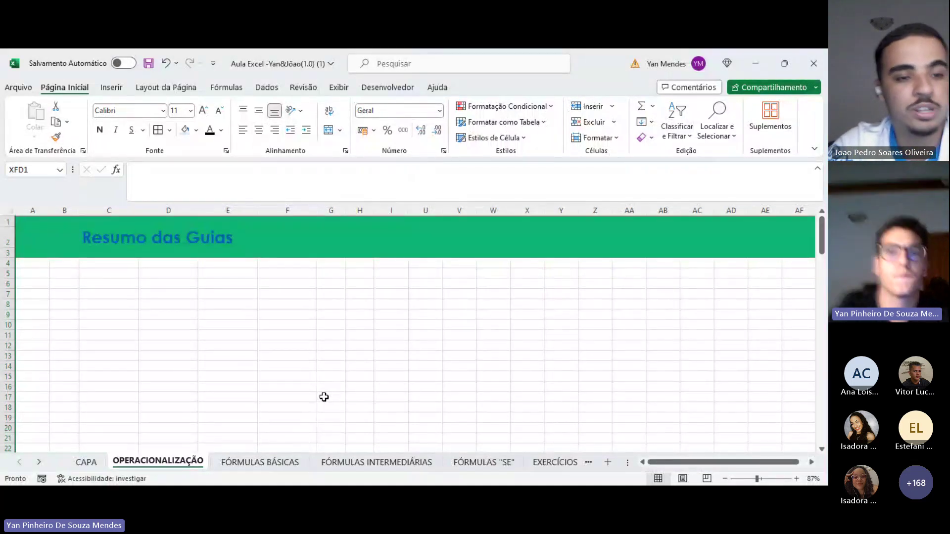
{"action": "scroll", "coordinate": [318, 392], "scroll_direction": "down", "scroll_amount": 5}
{"action": "scroll", "coordinate": [308, 358], "scroll_direction": "down", "scroll_amount": 6}
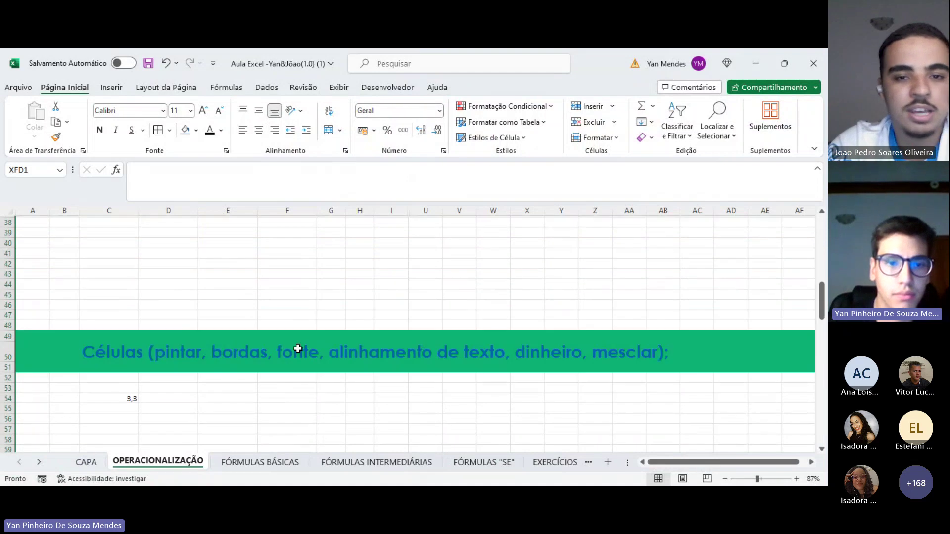
{"action": "scroll", "coordinate": [296, 346], "scroll_direction": "down", "scroll_amount": 6}
{"action": "scroll", "coordinate": [292, 342], "scroll_direction": "down", "scroll_amount": 5}
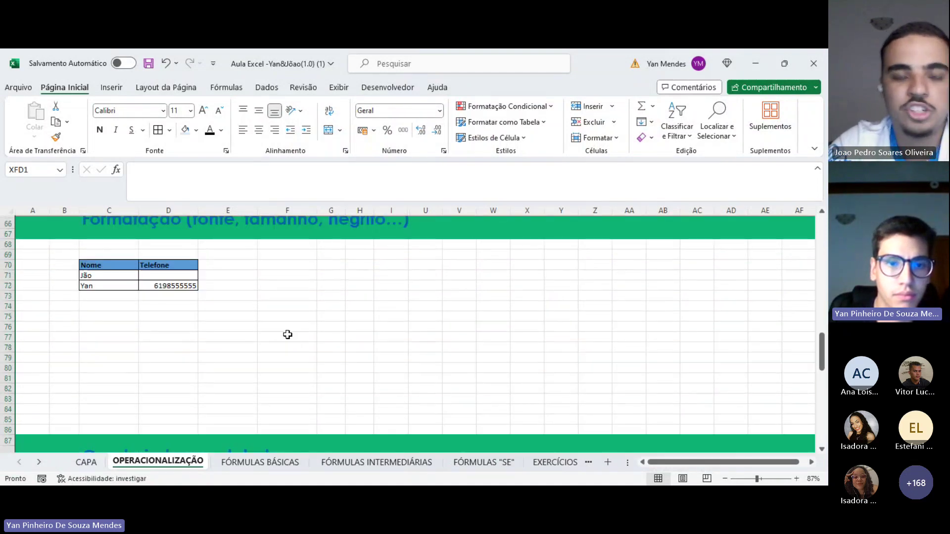
{"action": "scroll", "coordinate": [288, 335], "scroll_direction": "down", "scroll_amount": 3}
{"action": "scroll", "coordinate": [286, 328], "scroll_direction": "down", "scroll_amount": 2}
{"action": "scroll", "coordinate": [267, 328], "scroll_direction": "down", "scroll_amount": 1}
{"action": "scroll", "coordinate": [244, 329], "scroll_direction": "down", "scroll_amount": 6}
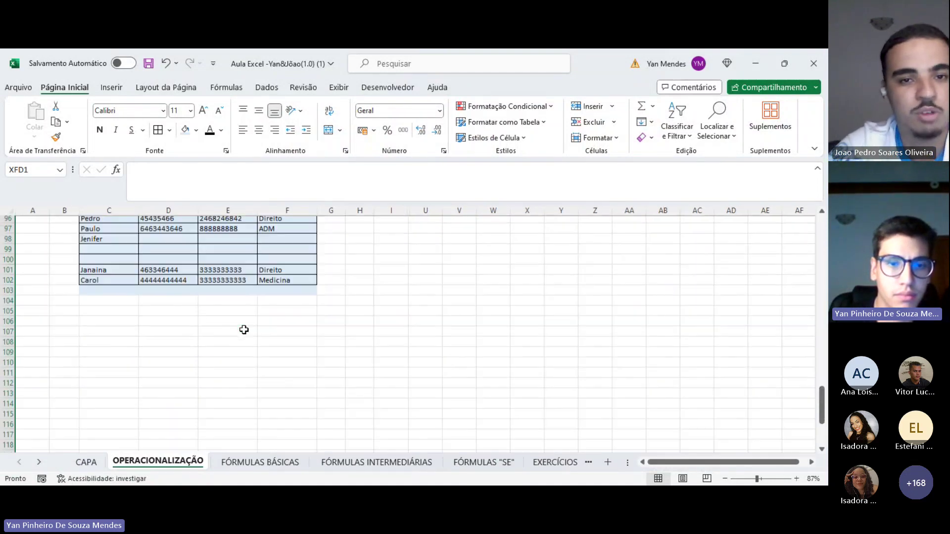
{"action": "scroll", "coordinate": [244, 329], "scroll_direction": "up", "scroll_amount": 8}
{"action": "scroll", "coordinate": [244, 329], "scroll_direction": "up", "scroll_amount": 8}
{"action": "scroll", "coordinate": [250, 322], "scroll_direction": "up", "scroll_amount": 8}
{"action": "scroll", "coordinate": [254, 319], "scroll_direction": "up", "scroll_amount": 8}
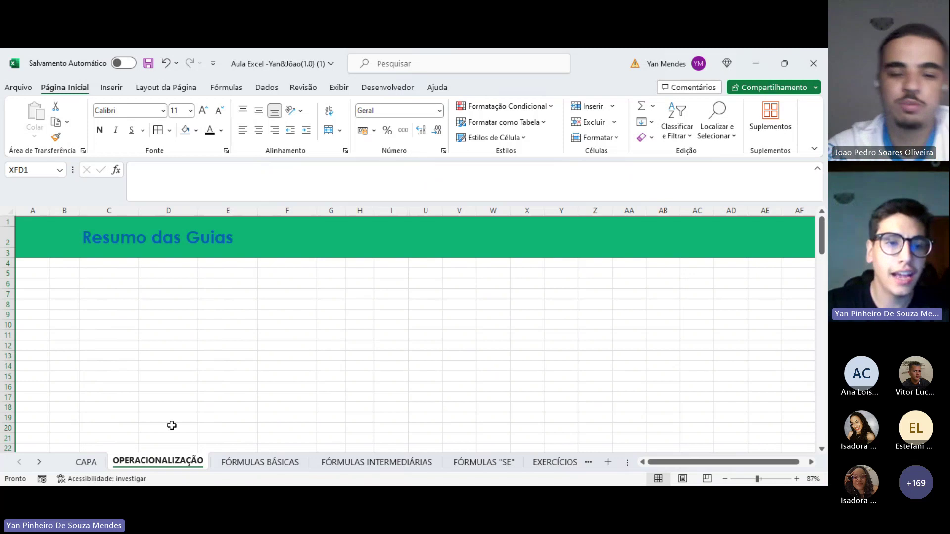
{"action": "scroll", "coordinate": [225, 389], "scroll_direction": "down", "scroll_amount": 7}
{"action": "scroll", "coordinate": [222, 391], "scroll_direction": "down", "scroll_amount": 8}
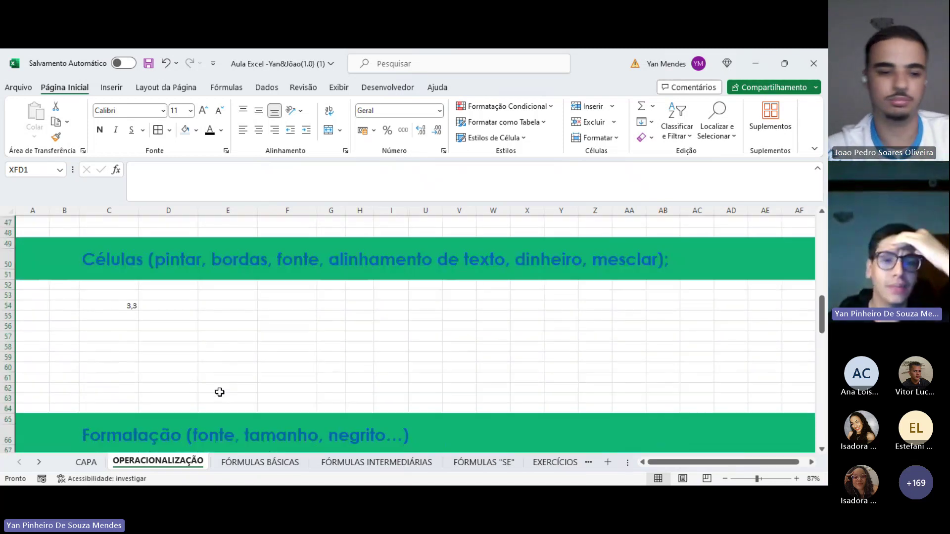
{"action": "scroll", "coordinate": [213, 384], "scroll_direction": "down", "scroll_amount": 8}
{"action": "scroll", "coordinate": [207, 376], "scroll_direction": "down", "scroll_amount": 6}
{"action": "scroll", "coordinate": [206, 375], "scroll_direction": "down", "scroll_amount": 7}
{"action": "scroll", "coordinate": [206, 375], "scroll_direction": "down", "scroll_amount": 2}
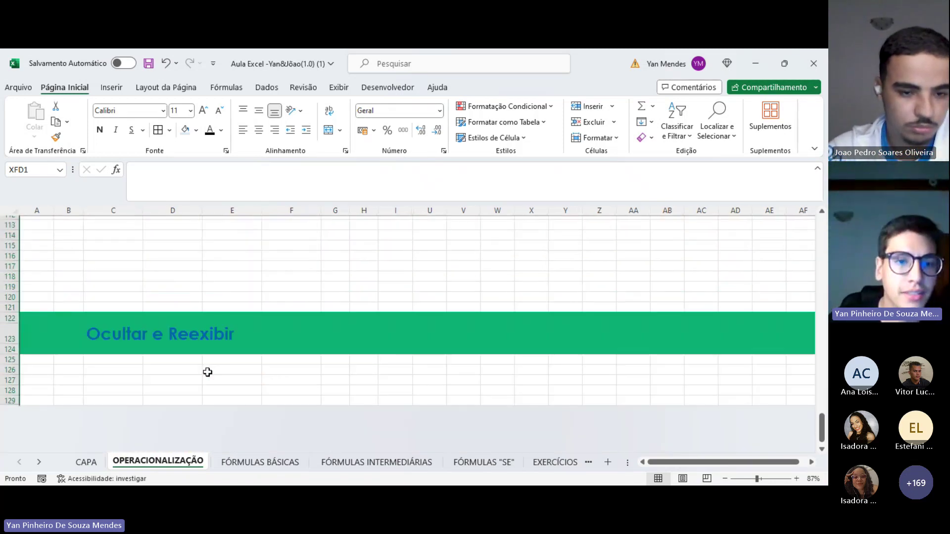
{"action": "left_click_drag", "start_coordinate": [123, 333], "coordinate": [233, 329]}
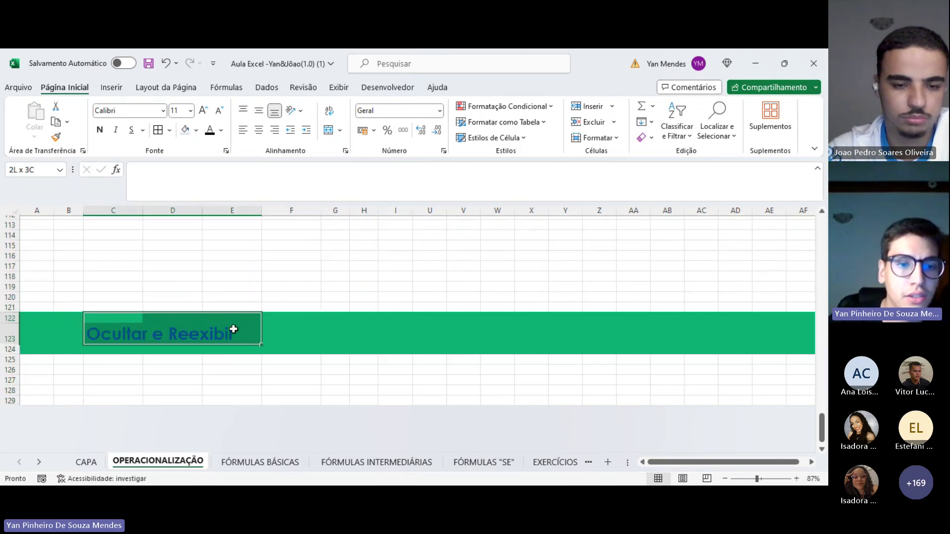
- Switch to the CAPA sheet and select the cells across the 'Aprenda Excel definitivamente com a AD&M' banner
{"action": "left_click", "coordinate": [86, 462]}
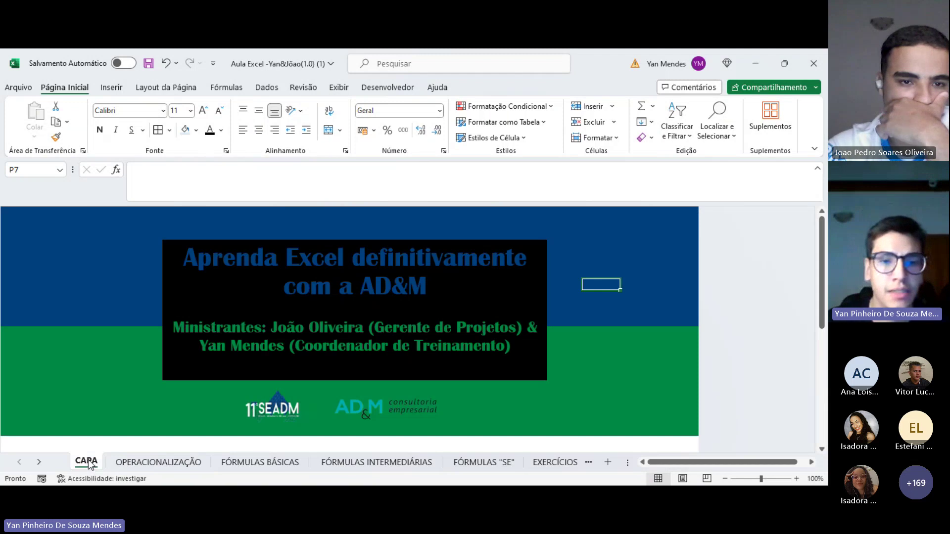
{"action": "scroll", "coordinate": [319, 317], "scroll_direction": "down", "scroll_amount": 5}
{"action": "scroll", "coordinate": [34, 301], "scroll_direction": "up", "scroll_amount": 5}
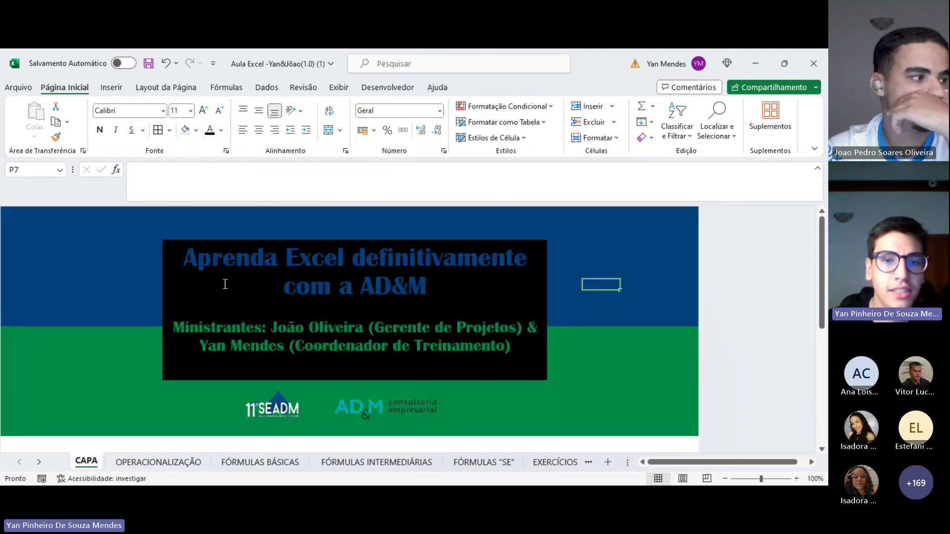
{"action": "left_click_drag", "start_coordinate": [660, 231], "coordinate": [2, 434]}
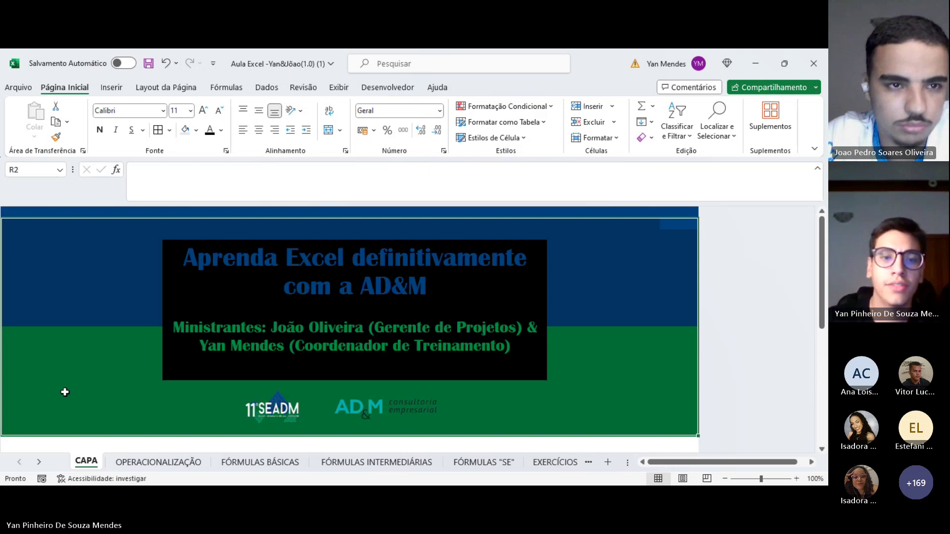
- Switch to the FÓRMULAS BÁSICAS sheet and select the SEERRO answer cell K16
{"action": "left_click", "coordinate": [261, 463]}
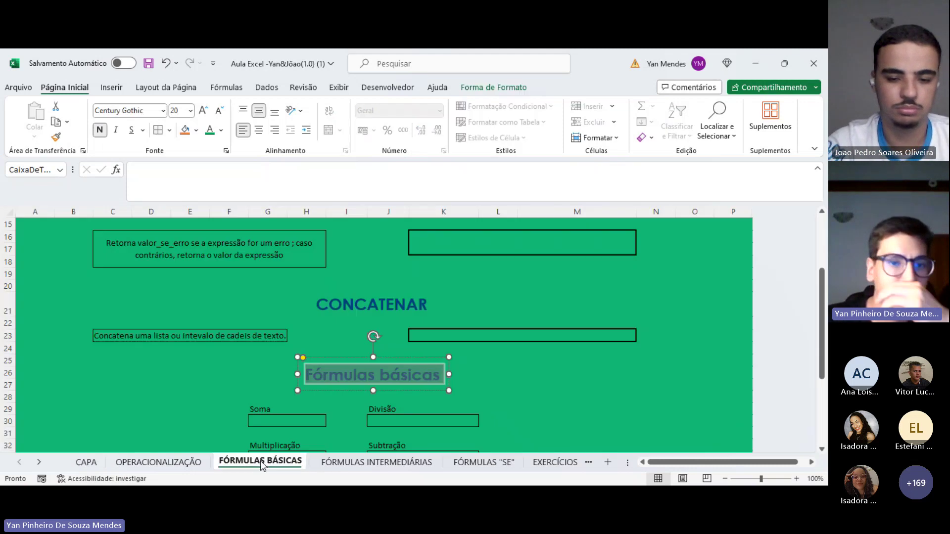
{"action": "scroll", "coordinate": [373, 275], "scroll_direction": "up", "scroll_amount": 3}
{"action": "left_click", "coordinate": [491, 299]}
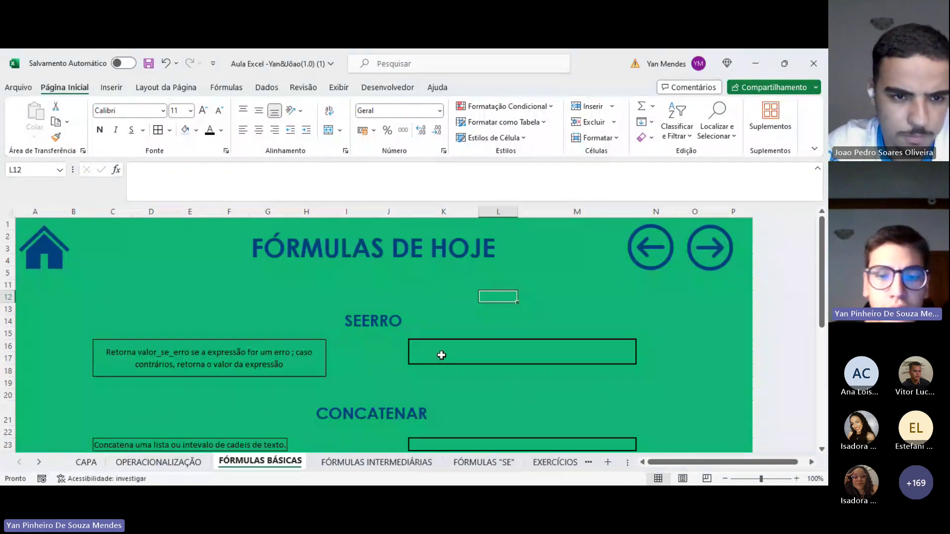
{"action": "left_click", "coordinate": [441, 354]}
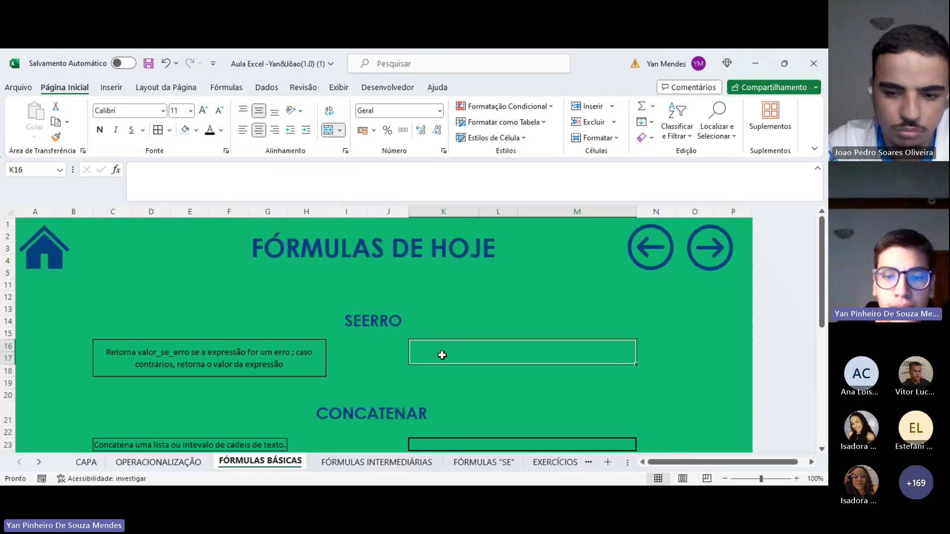
- Enter =10/0 in K16, producing a #DIV/0! error
{"action": "type", "text": "=10"}
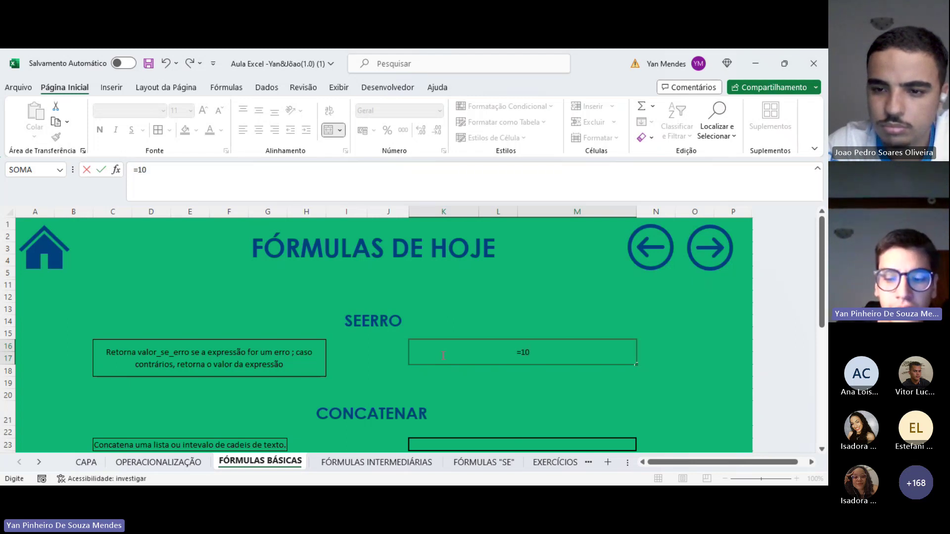
{"action": "type", "text": "/0"}
{"action": "key", "text": "Return"}
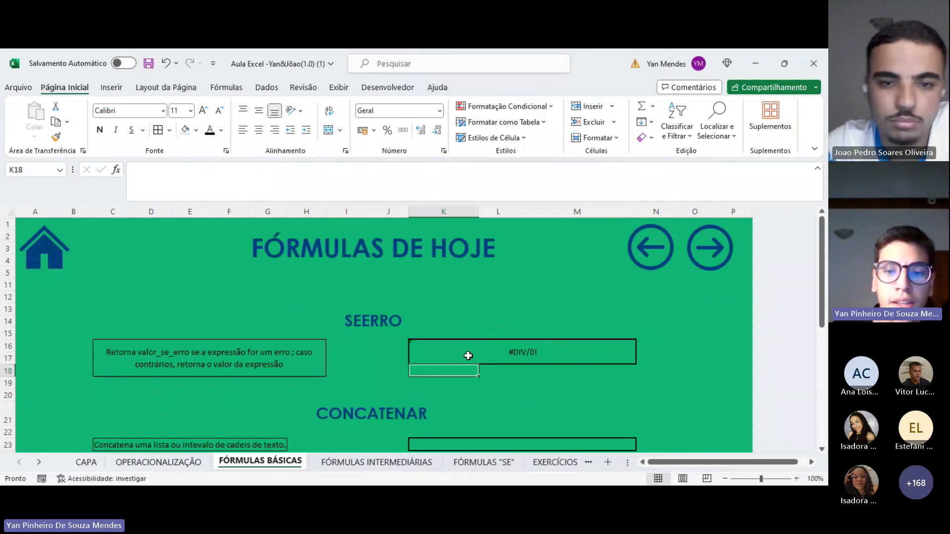
- Edit K16's formula in the formula bar, typing SEERRO before 10/0
{"action": "left_click", "coordinate": [469, 355]}
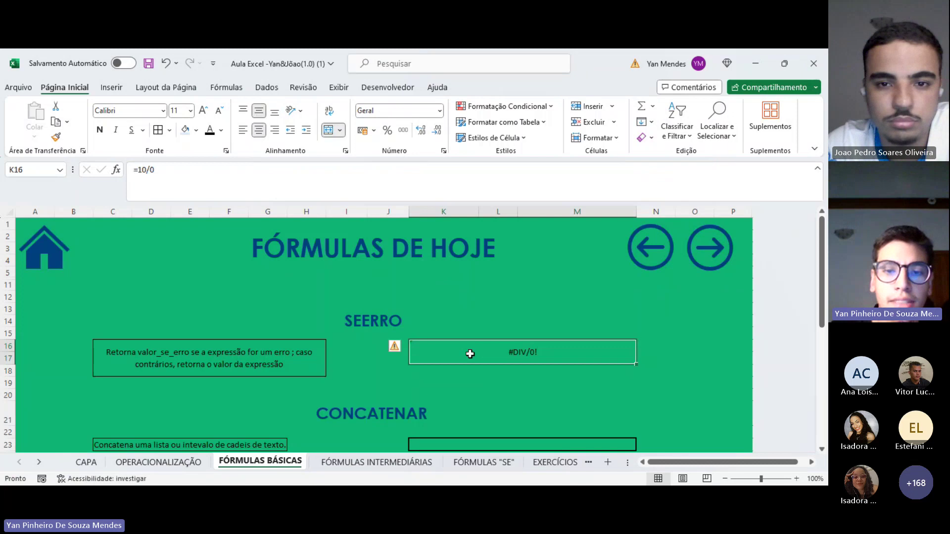
{"action": "left_click", "coordinate": [140, 171]}
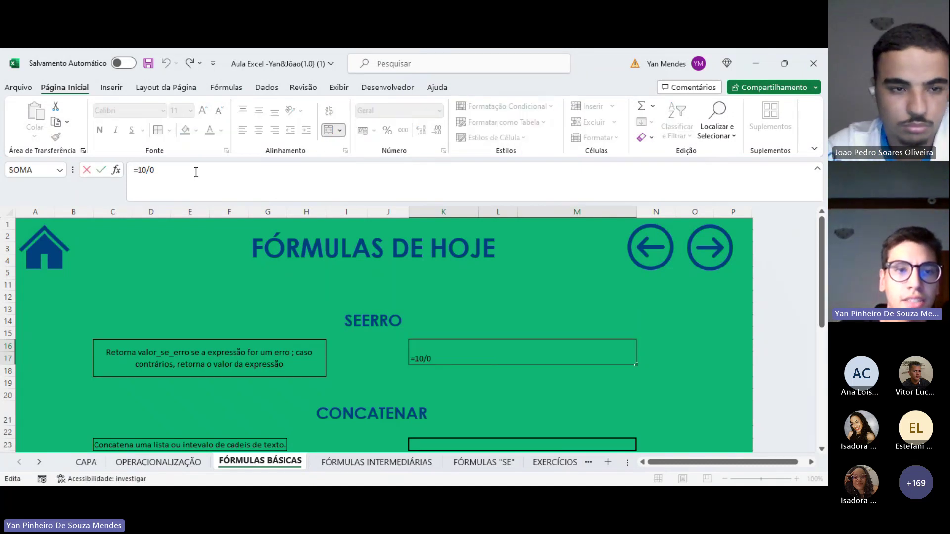
{"action": "type", "text": "SEER"}
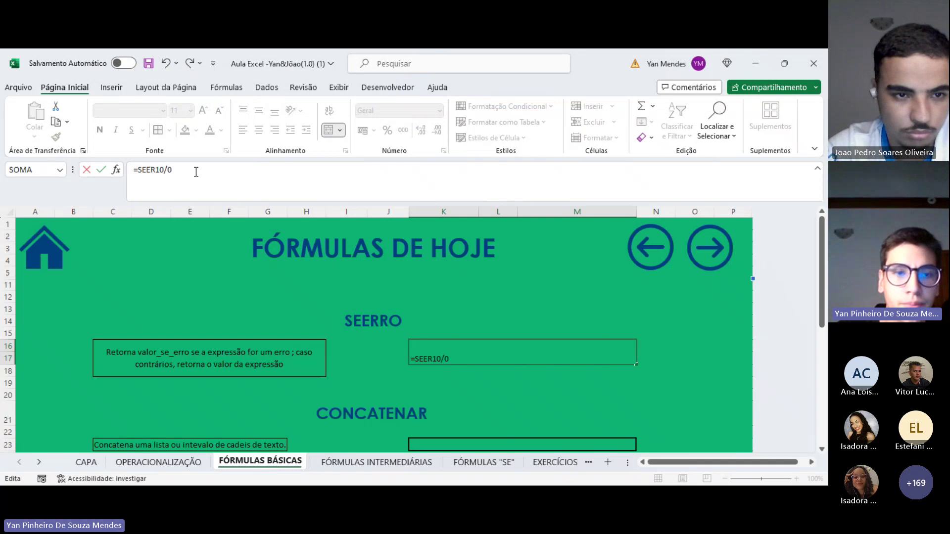
{"action": "type", "text": "RO("}
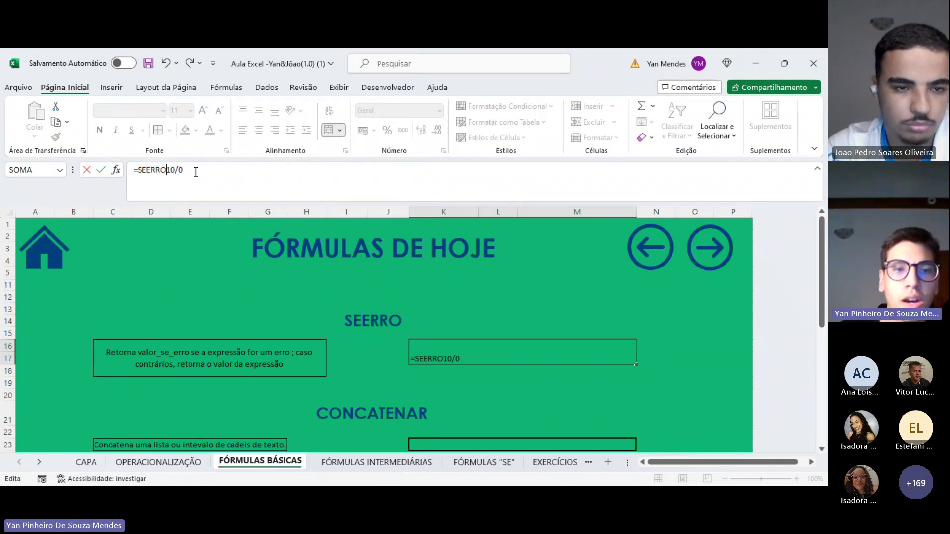
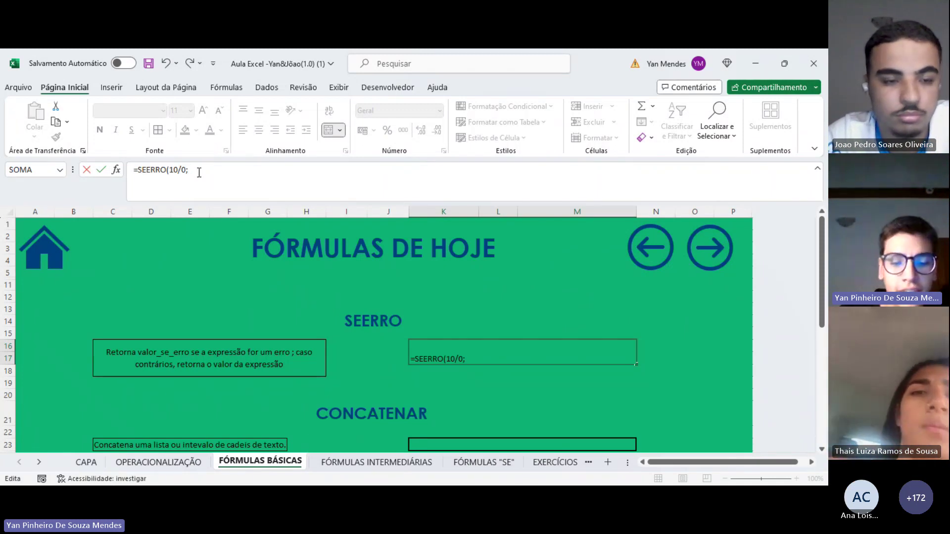
- Complete =SEERRO(10/0;"-") in K16, review its arguments, and commit it so the cell shows a dash
{"action": "type", "text": "\""}
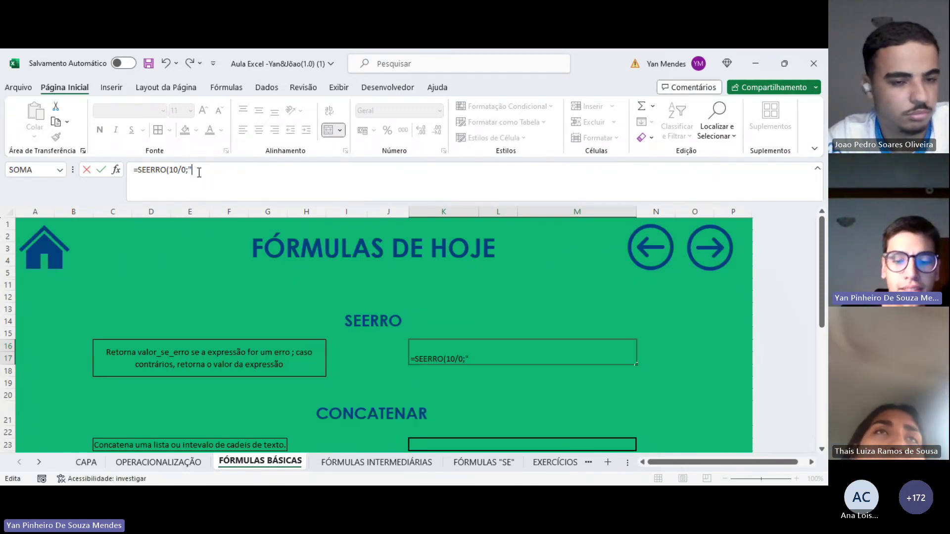
{"action": "type", "text": "-"}
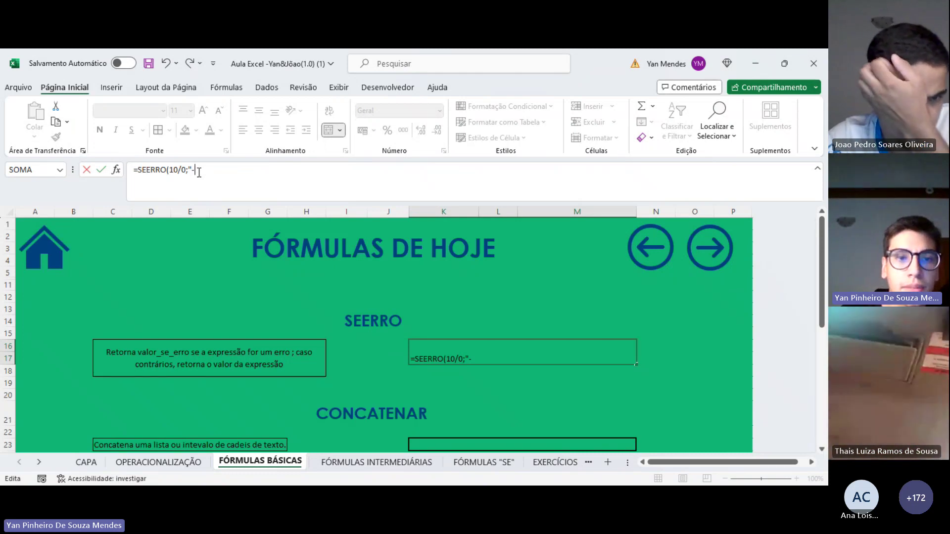
{"action": "type", "text": "\")"}
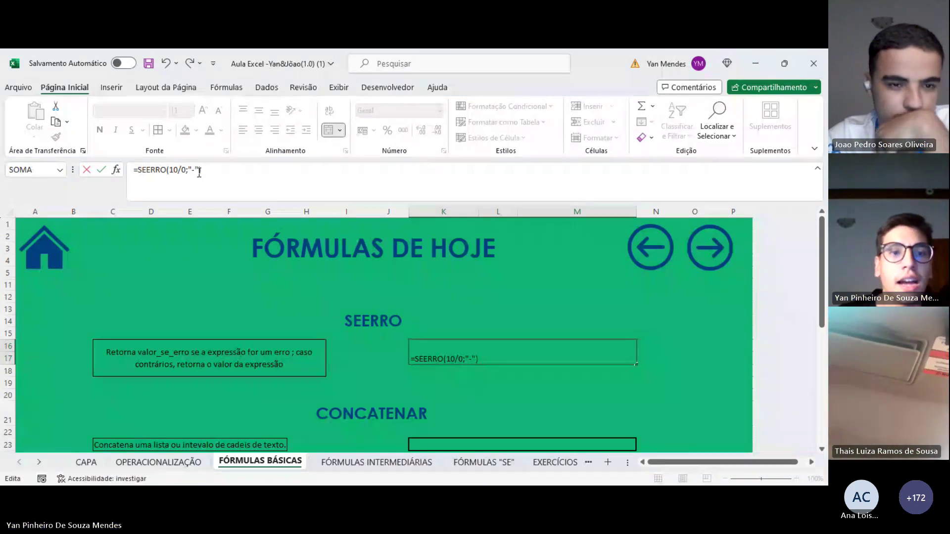
{"action": "double_click", "coordinate": [199, 171]}
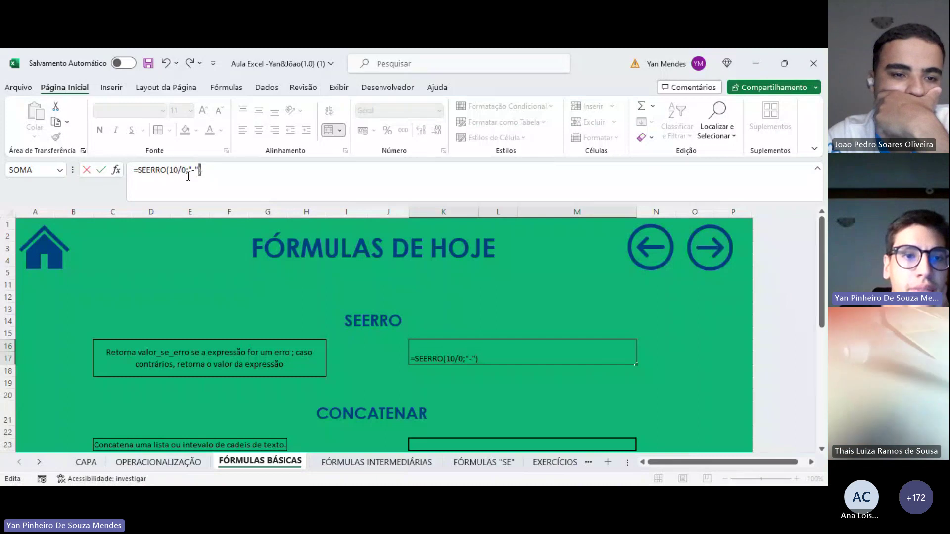
{"action": "left_click_drag", "start_coordinate": [186, 170], "coordinate": [169, 169]}
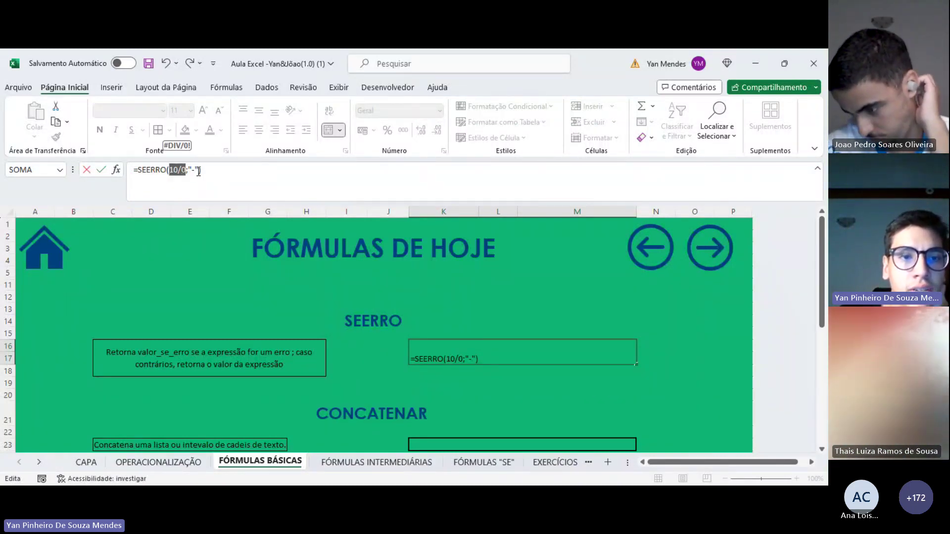
{"action": "left_click_drag", "start_coordinate": [198, 170], "coordinate": [189, 170]}
{"action": "double_click", "coordinate": [193, 169]}
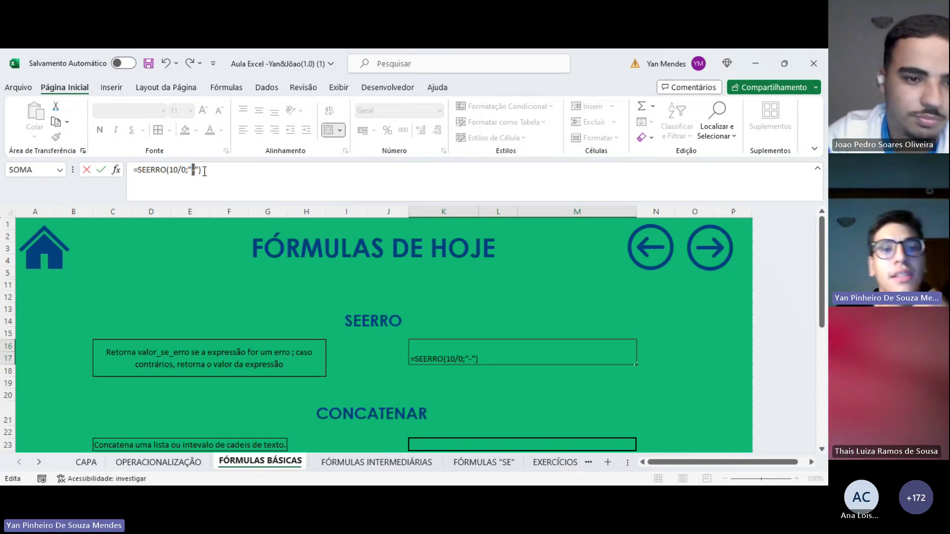
{"action": "left_click", "coordinate": [200, 170]}
{"action": "left_click_drag", "start_coordinate": [200, 170], "coordinate": [195, 170]}
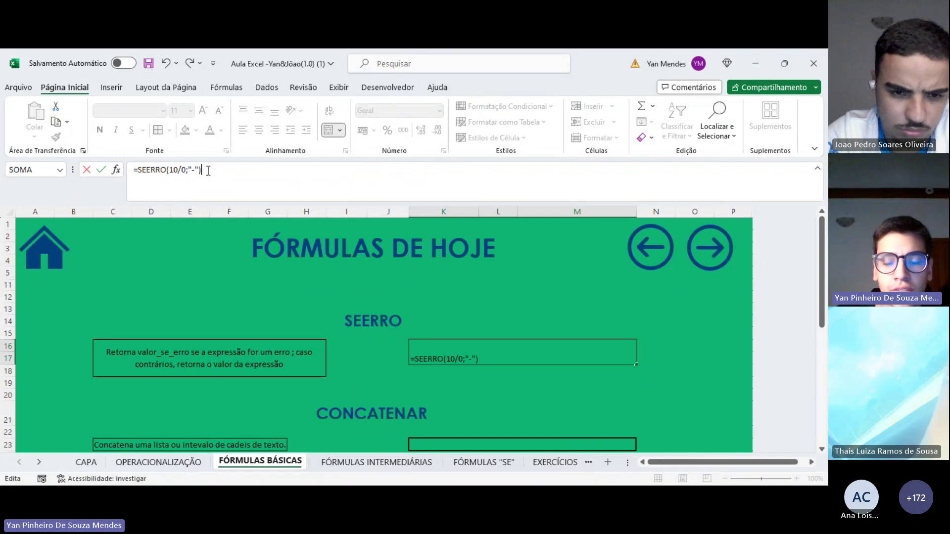
{"action": "key", "text": "Return"}
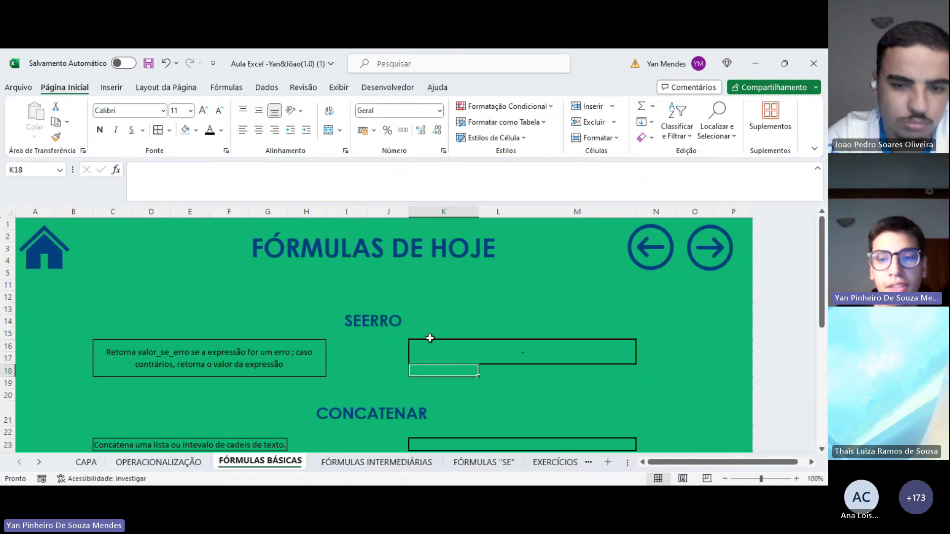
- Change K16's SEERRO fallback text from the dash to "ESTÁ DANDO ERRO"
{"action": "left_click", "coordinate": [511, 355]}
{"action": "left_click", "coordinate": [194, 170]}
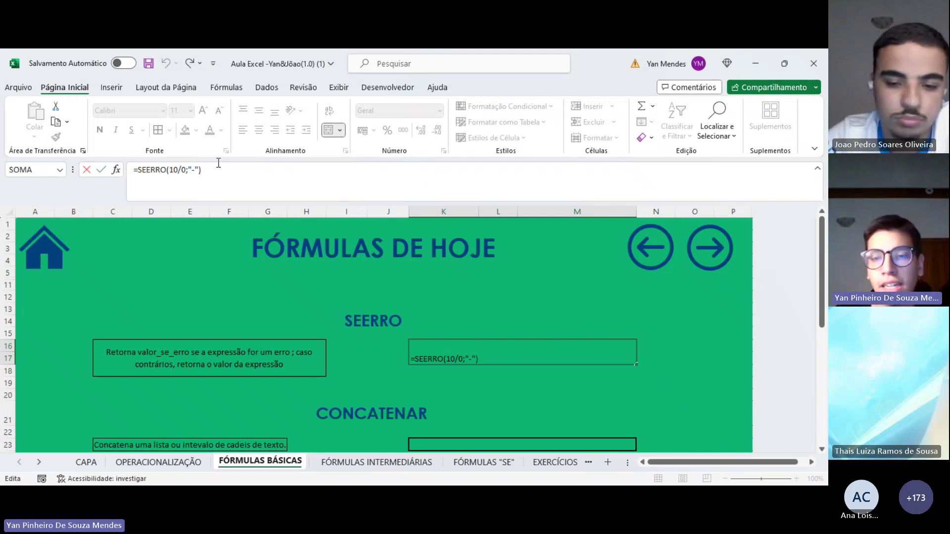
{"action": "key", "text": "BackSpace"}
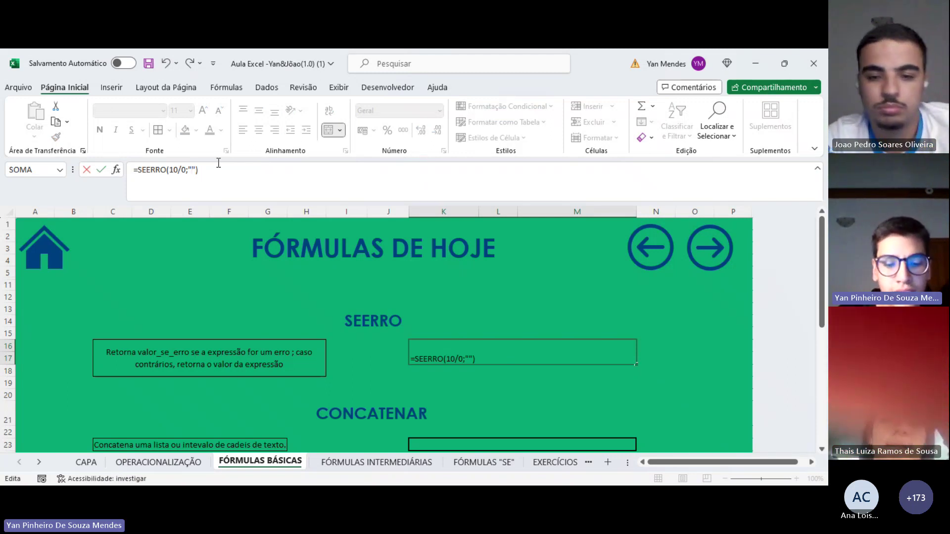
{"action": "type", "text": "ESTÁ DANDO"}
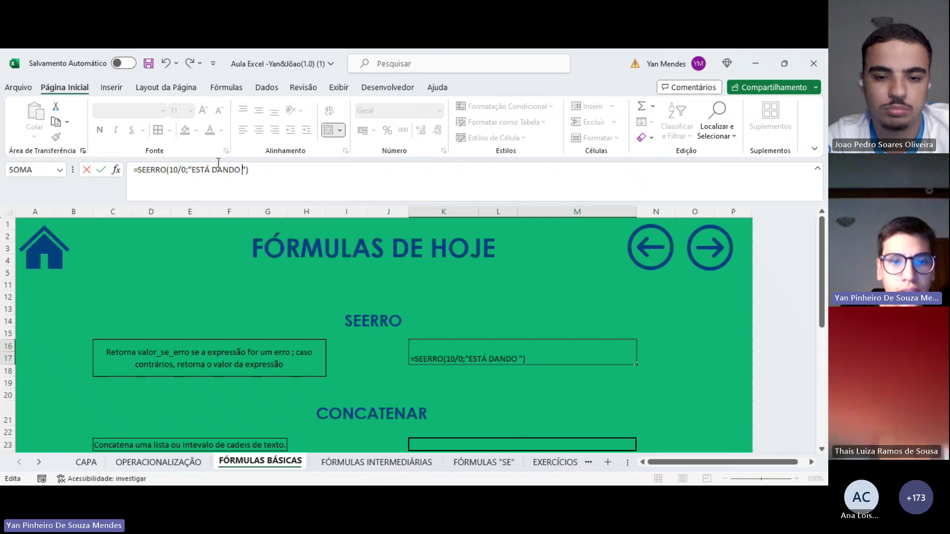
{"action": "type", "text": " ERRO"}
{"action": "key", "text": "Return"}
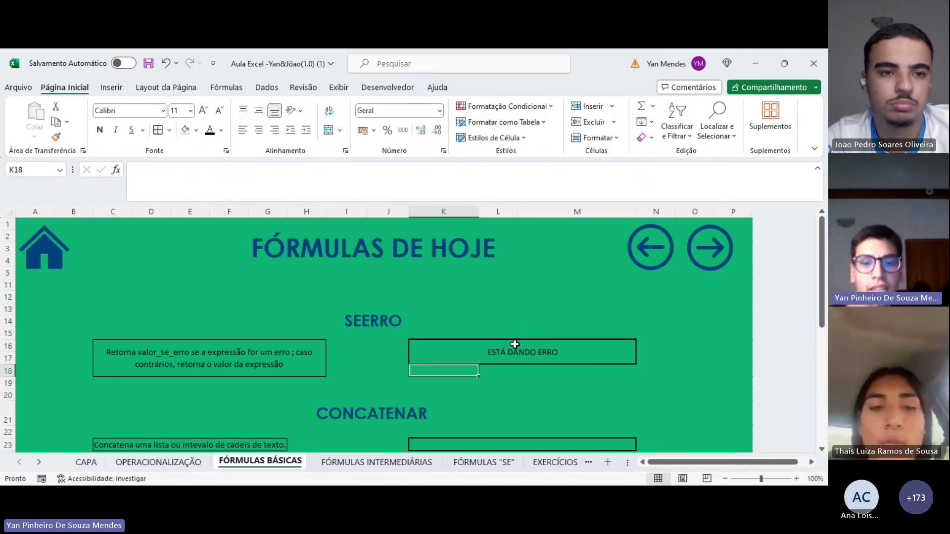
{"action": "left_click", "coordinate": [446, 308]}
{"action": "left_click", "coordinate": [453, 351]}
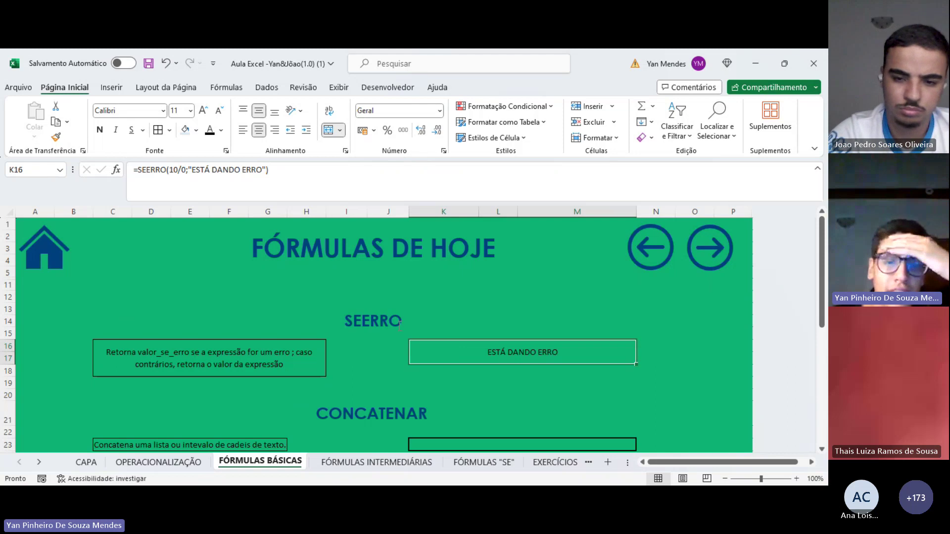
{"action": "key", "text": "Return"}
{"action": "scroll", "coordinate": [555, 312], "scroll_direction": "down", "scroll_amount": 1}
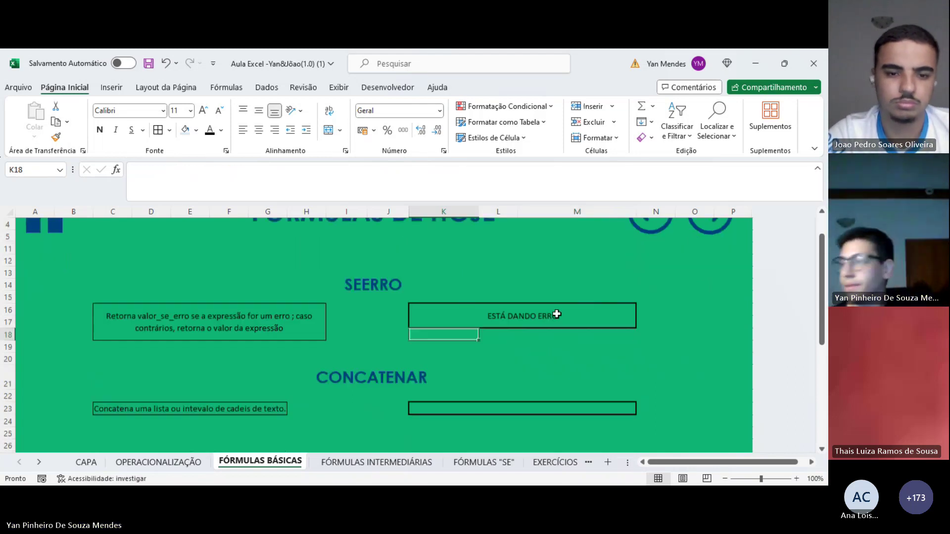
{"action": "scroll", "coordinate": [517, 324], "scroll_direction": "down", "scroll_amount": 1}
{"action": "scroll", "coordinate": [499, 342], "scroll_direction": "down", "scroll_amount": 2}
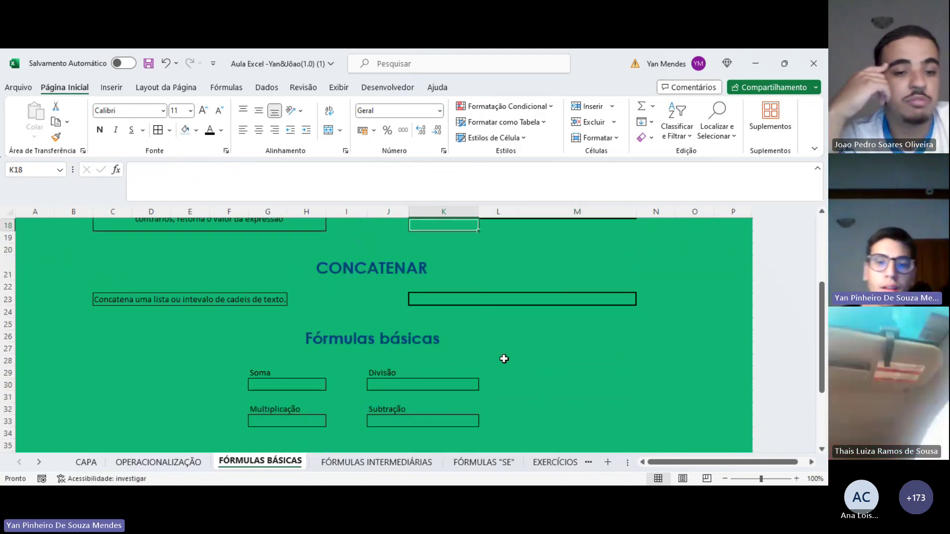
{"action": "scroll", "coordinate": [529, 349], "scroll_direction": "up", "scroll_amount": 1}
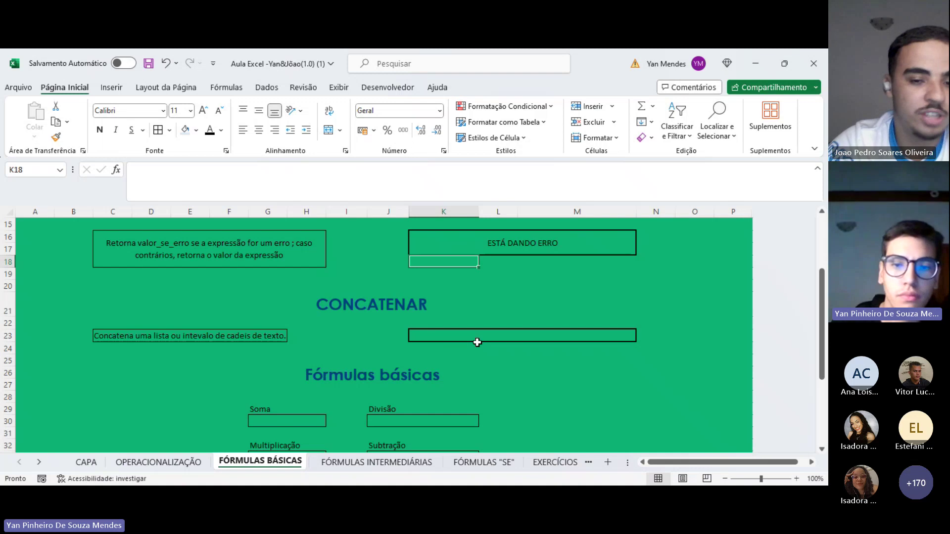
{"action": "left_click", "coordinate": [477, 342]}
{"action": "scroll", "coordinate": [477, 343], "scroll_direction": "down", "scroll_amount": 4}
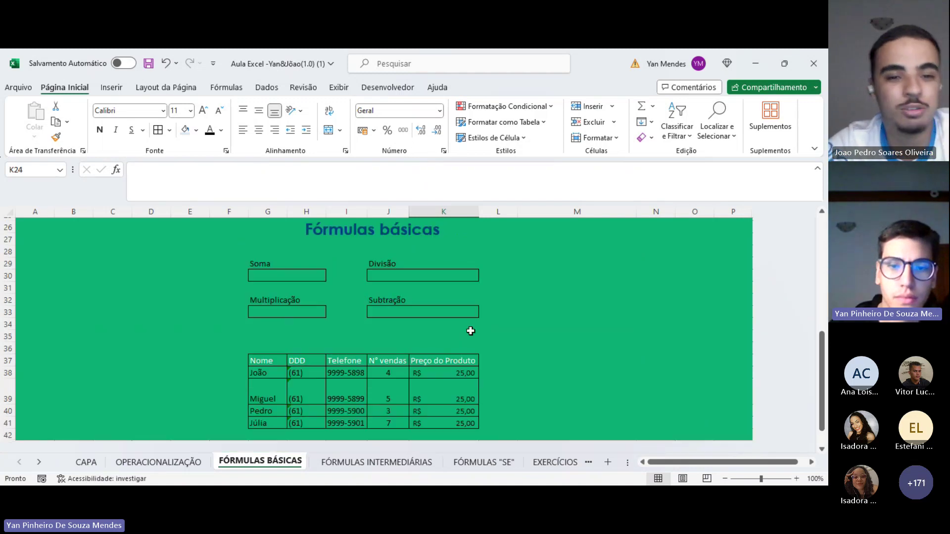
{"action": "scroll", "coordinate": [471, 329], "scroll_direction": "down", "scroll_amount": 3}
{"action": "left_click", "coordinate": [324, 264]}
{"action": "left_click_drag", "start_coordinate": [332, 264], "coordinate": [348, 314]}
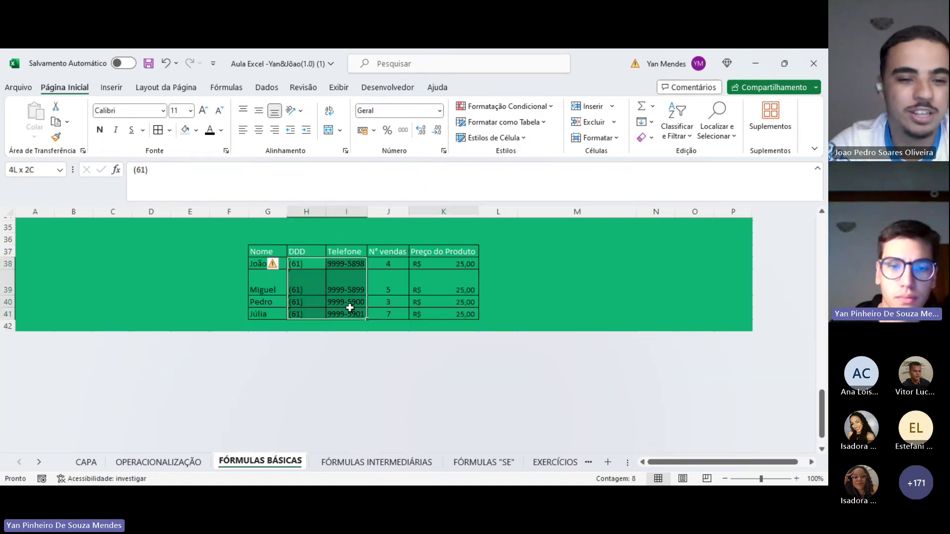
{"action": "scroll", "coordinate": [453, 287], "scroll_direction": "up", "scroll_amount": 1}
{"action": "scroll", "coordinate": [541, 335], "scroll_direction": "up", "scroll_amount": 2}
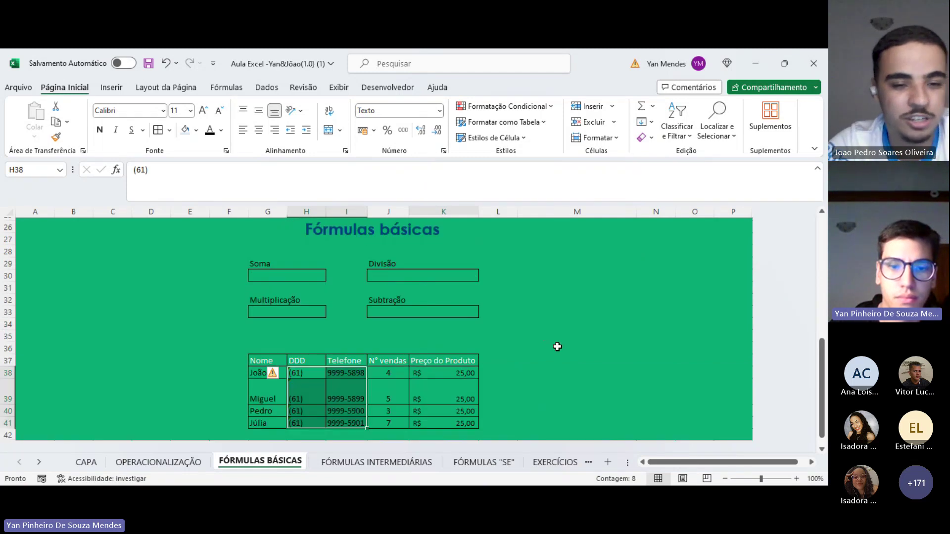
{"action": "scroll", "coordinate": [556, 346], "scroll_direction": "down", "scroll_amount": 2}
{"action": "scroll", "coordinate": [538, 322], "scroll_direction": "up", "scroll_amount": 5}
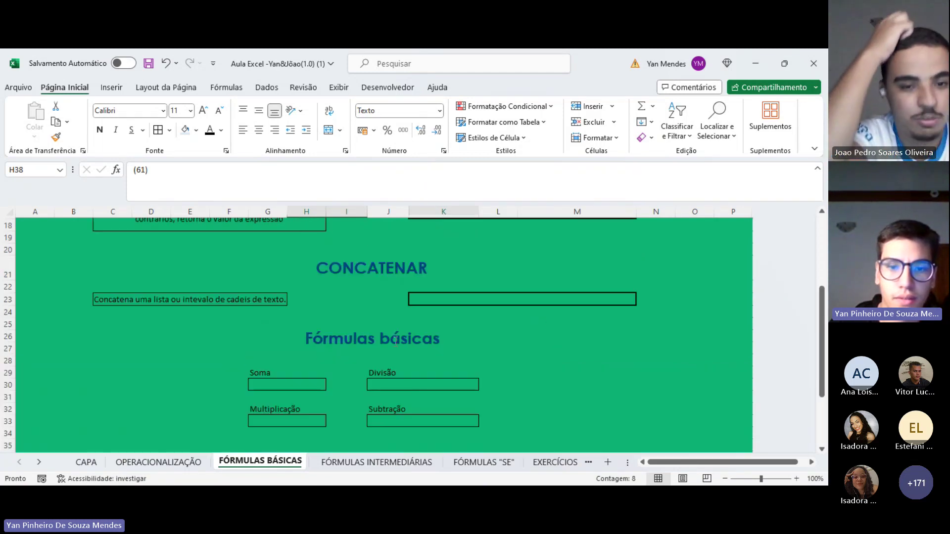
{"action": "left_click", "coordinate": [453, 301]}
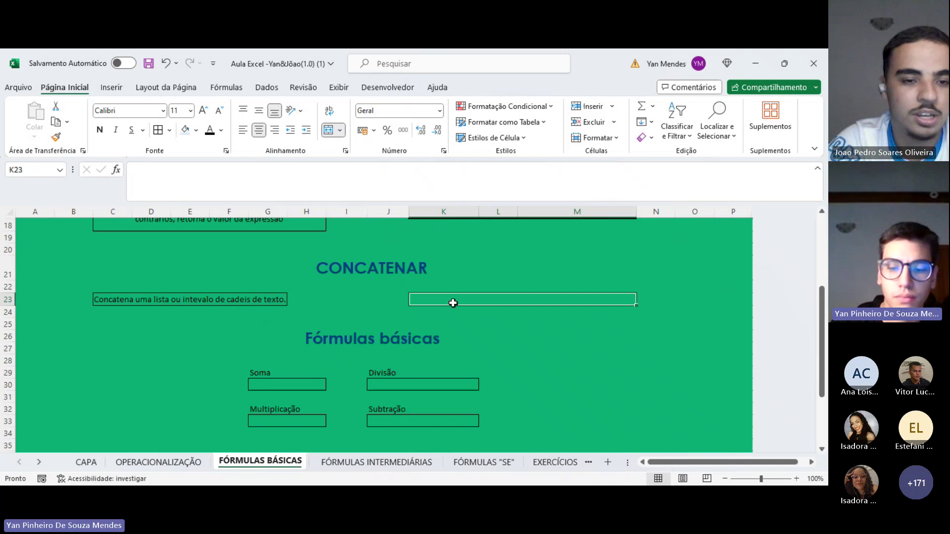
{"action": "type", "text": "="}
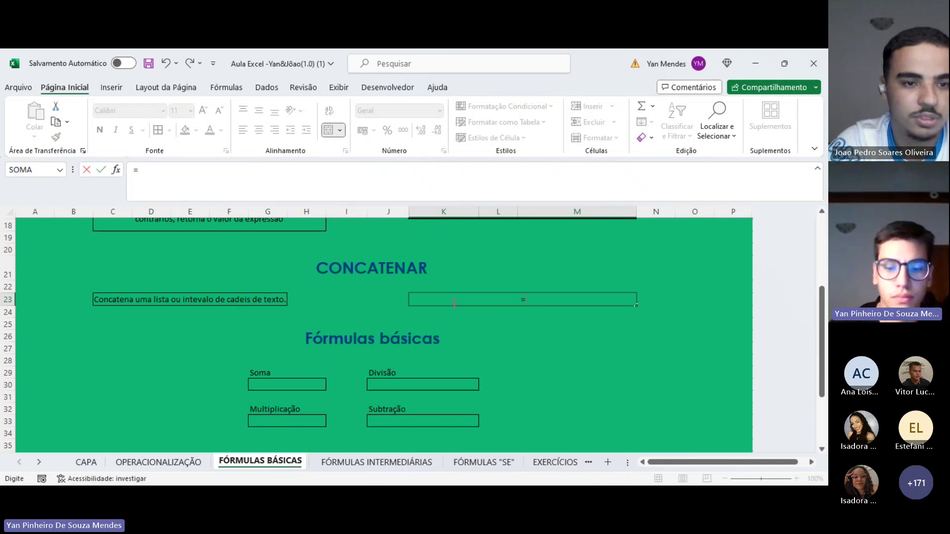
{"action": "type", "text": "CON"}
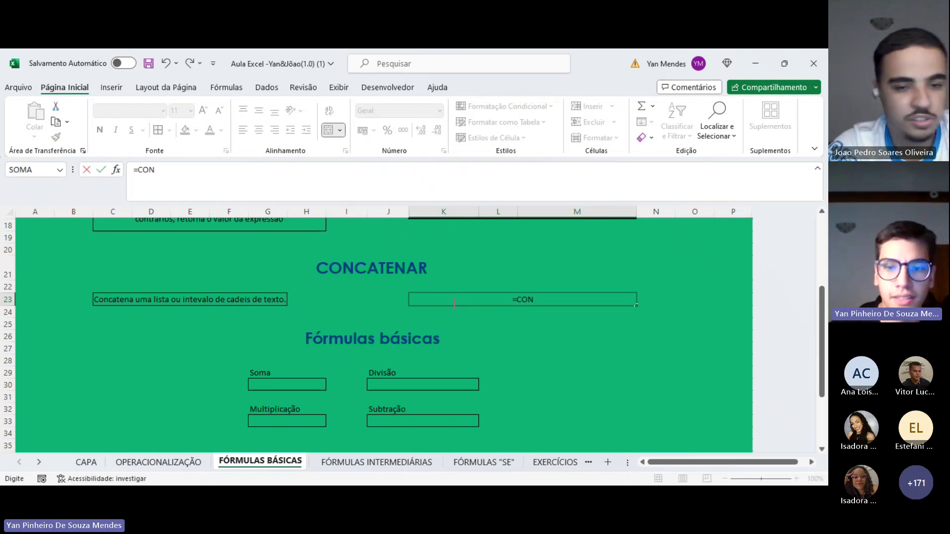
{"action": "type", "text": "CAT"}
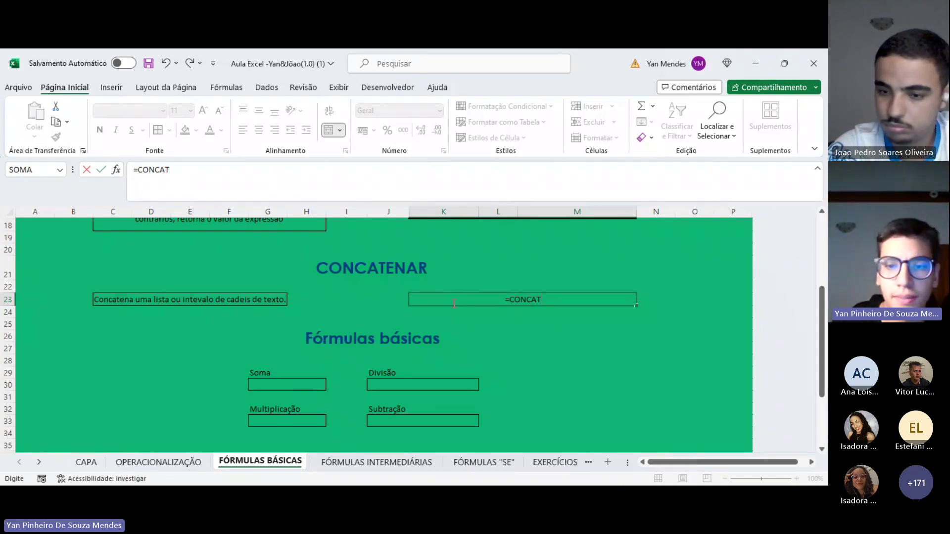
{"action": "key", "text": "BackSpace"}
{"action": "key", "text": "BackSpace"}
{"action": "key", "text": "BackSpace"}
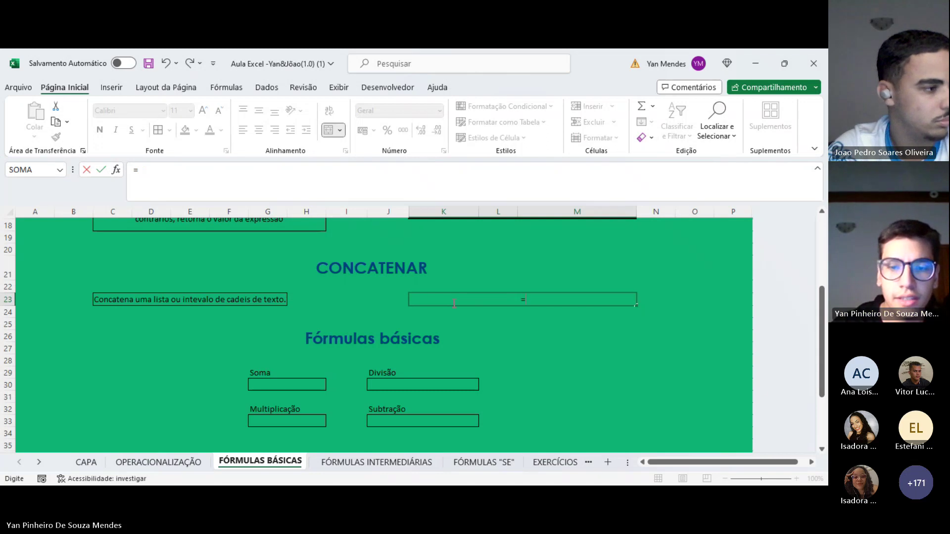
{"action": "type", "text": "CO"}
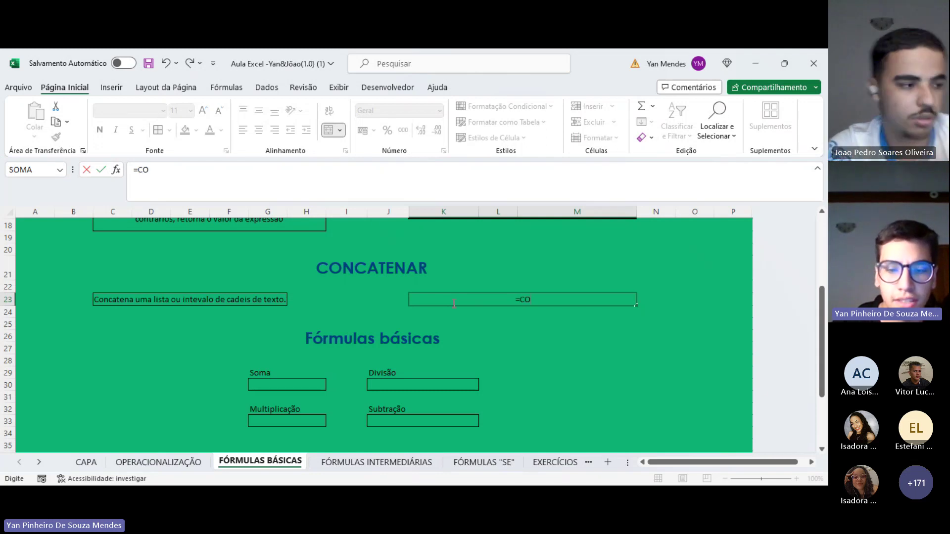
{"action": "type", "text": "NCAT"}
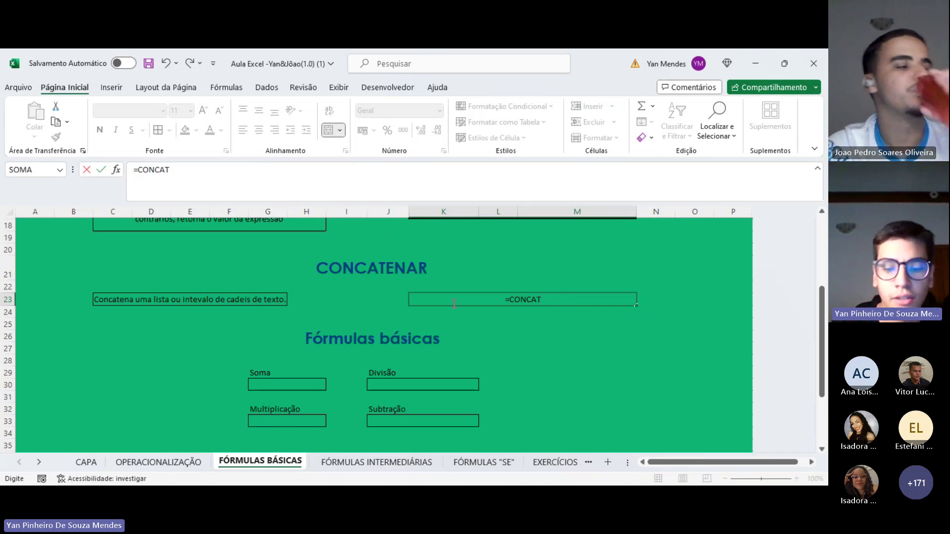
{"action": "type", "text": "("}
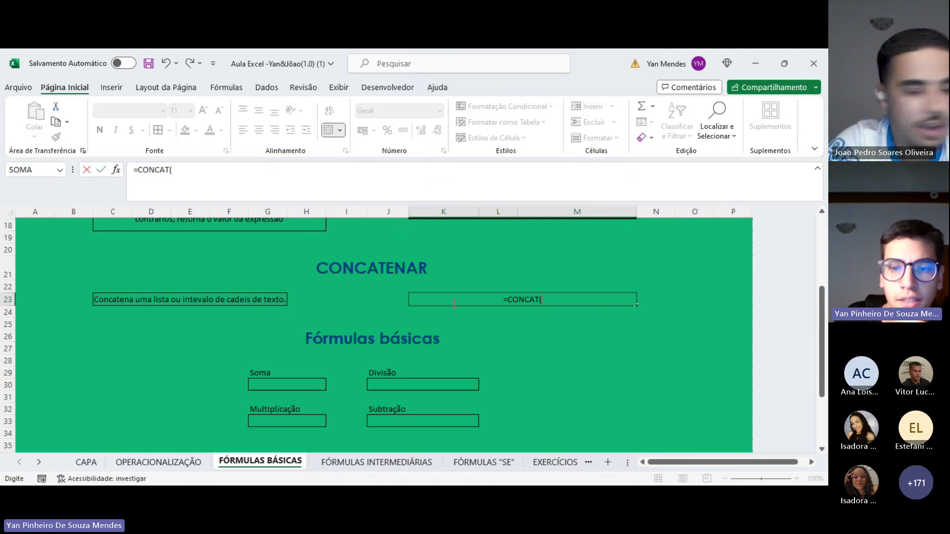
{"action": "scroll", "coordinate": [546, 302], "scroll_direction": "down", "scroll_amount": 1}
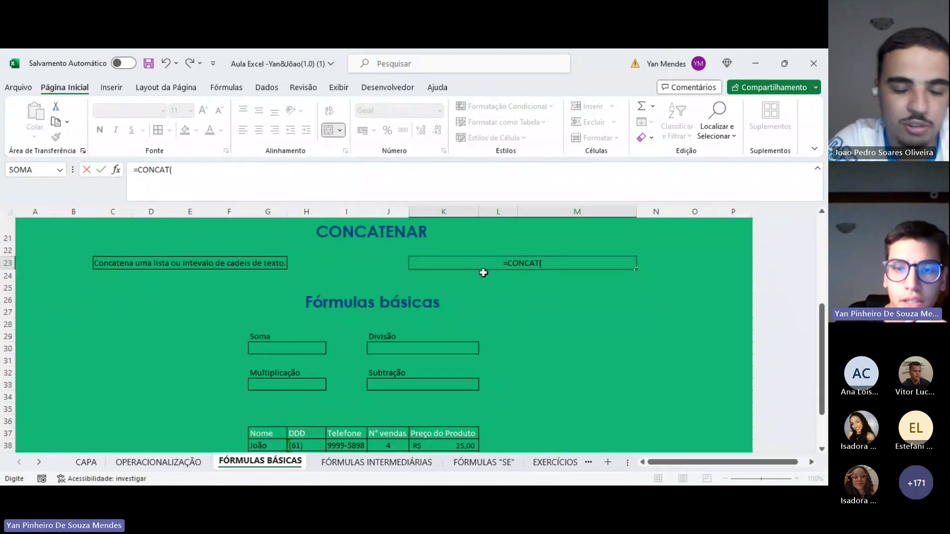
{"action": "scroll", "coordinate": [477, 271], "scroll_direction": "down", "scroll_amount": 2}
{"action": "scroll", "coordinate": [455, 315], "scroll_direction": "up", "scroll_amount": 2}
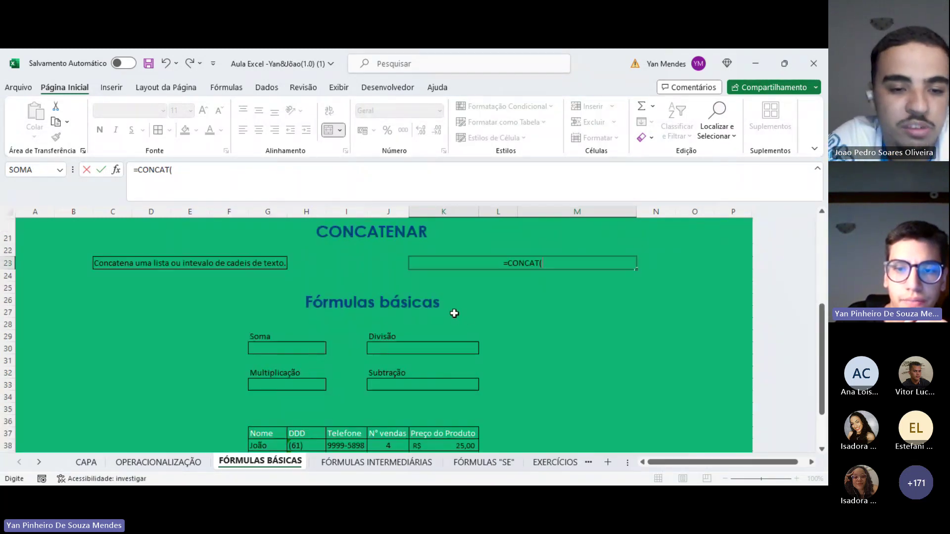
{"action": "scroll", "coordinate": [464, 322], "scroll_direction": "down", "scroll_amount": 1}
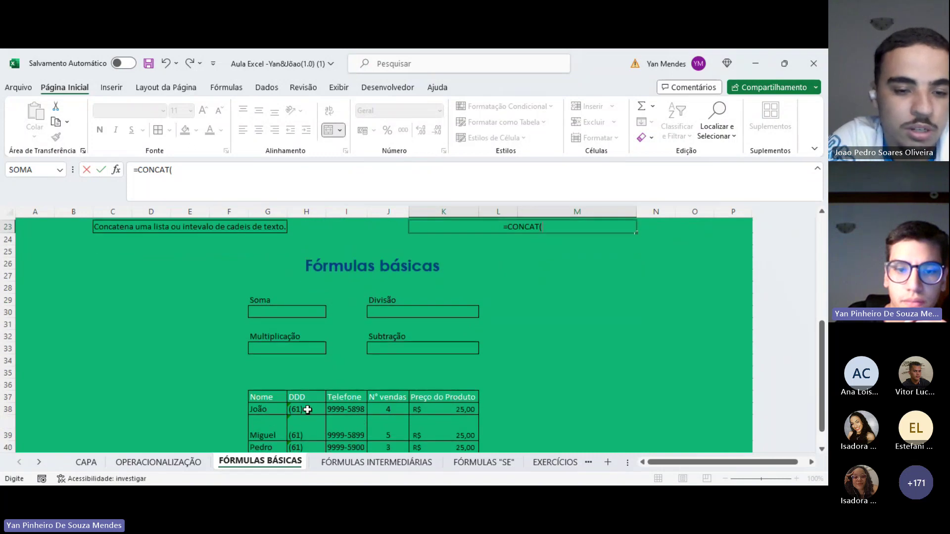
{"action": "left_click", "coordinate": [306, 407]}
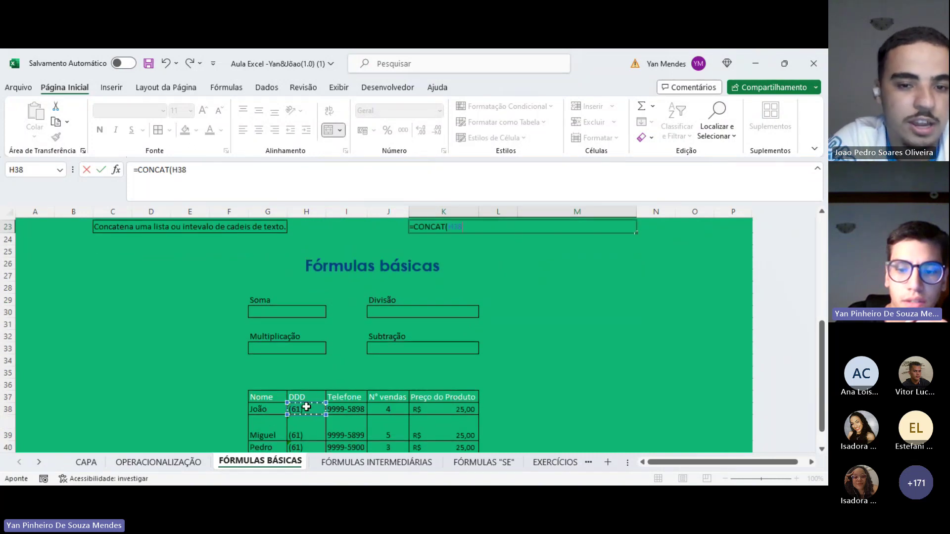
{"action": "type", "text": ";"}
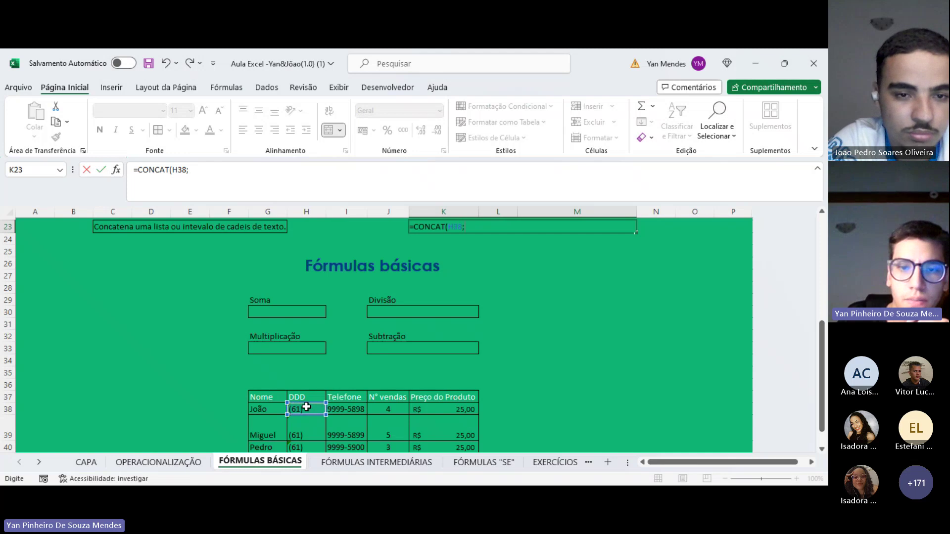
{"action": "left_click", "coordinate": [350, 409]}
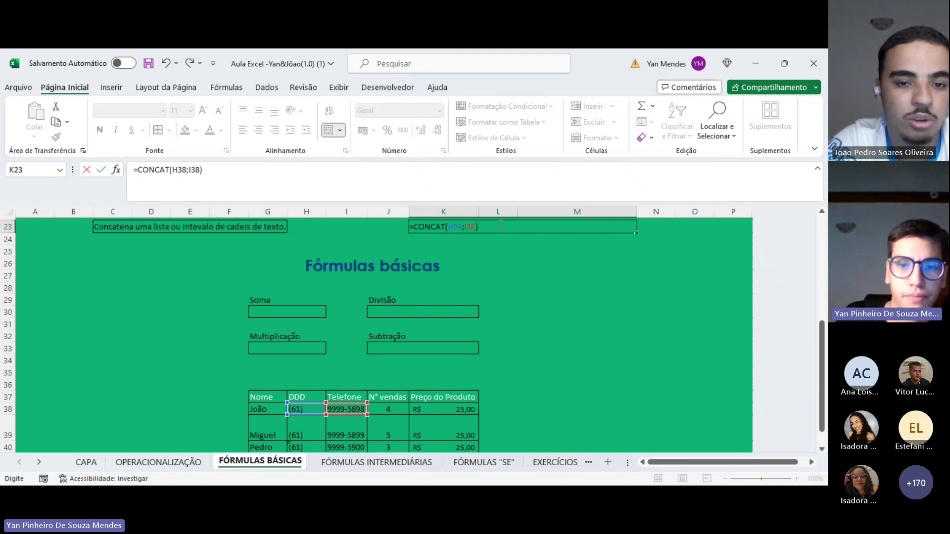
{"action": "key", "text": "Return"}
{"action": "left_click", "coordinate": [515, 301]}
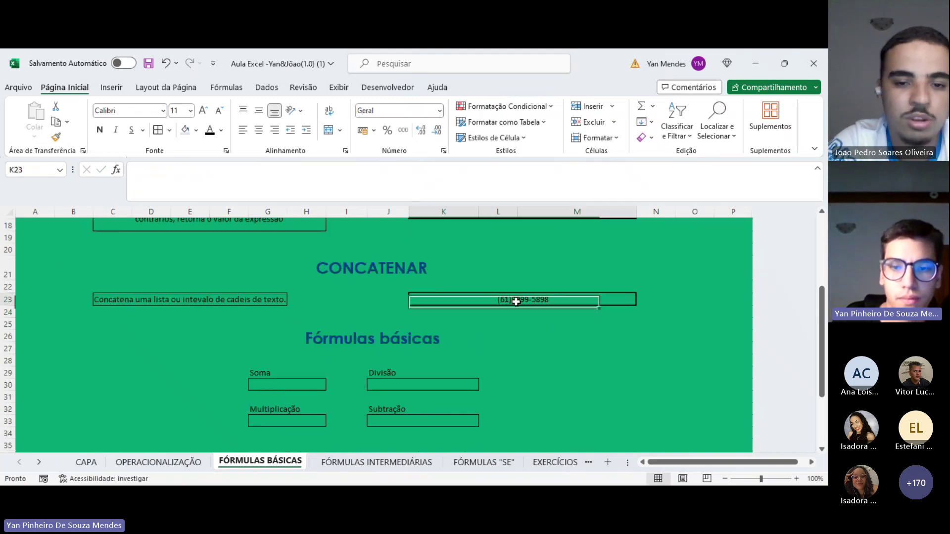
{"action": "left_click", "coordinate": [535, 259]}
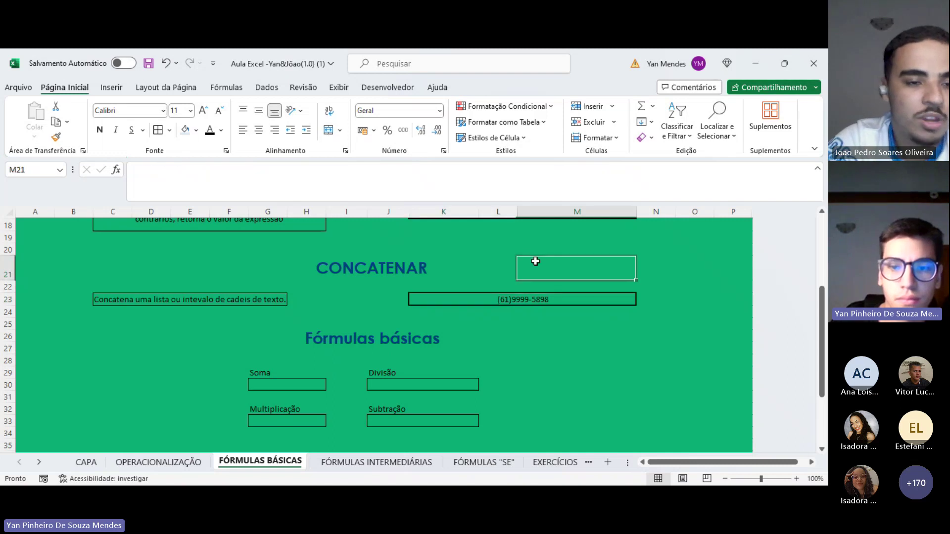
{"action": "left_click", "coordinate": [531, 303]}
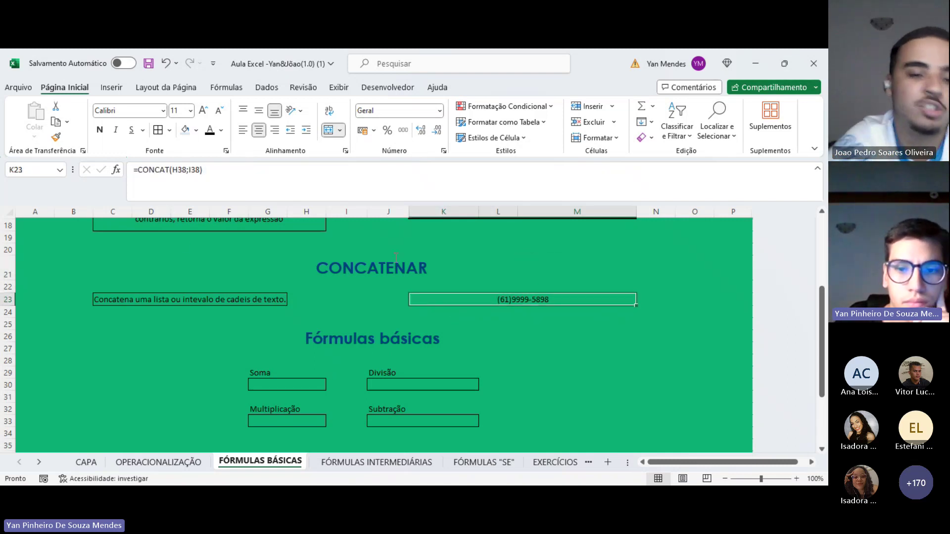
{"action": "left_click", "coordinate": [546, 327]}
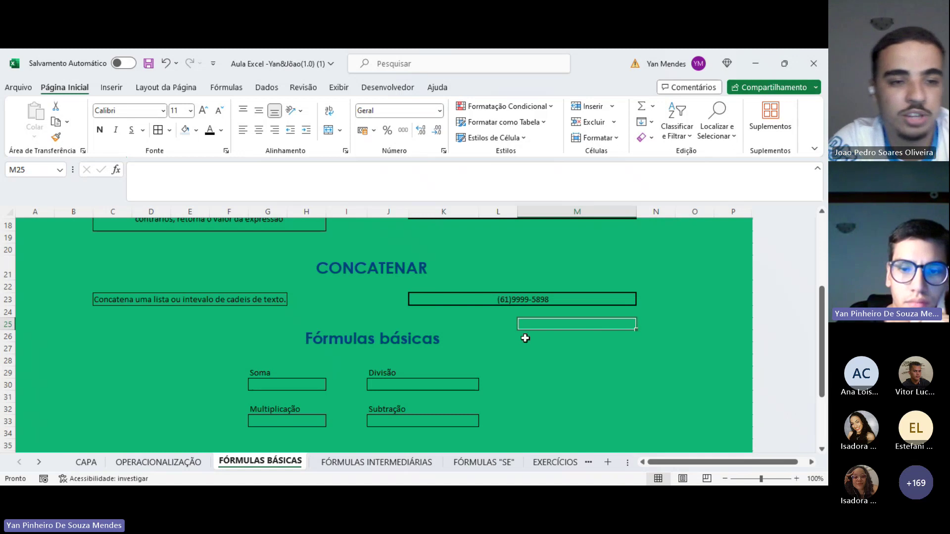
{"action": "left_click", "coordinate": [501, 300]}
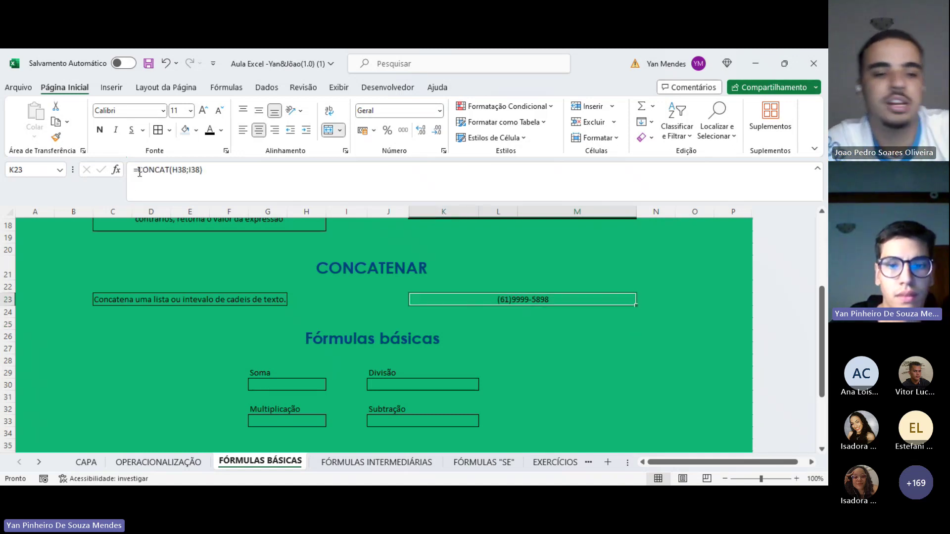
{"action": "left_click", "coordinate": [574, 348]}
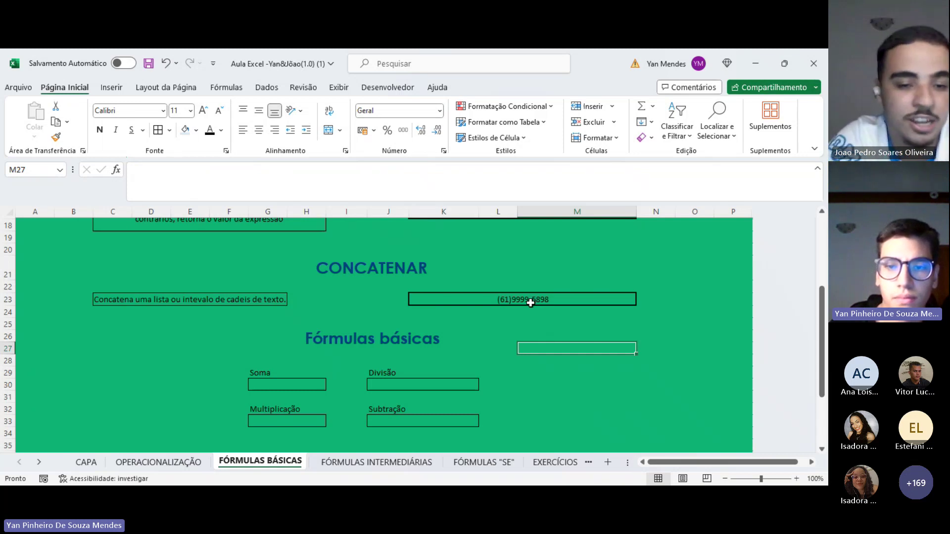
{"action": "left_click", "coordinate": [527, 303]}
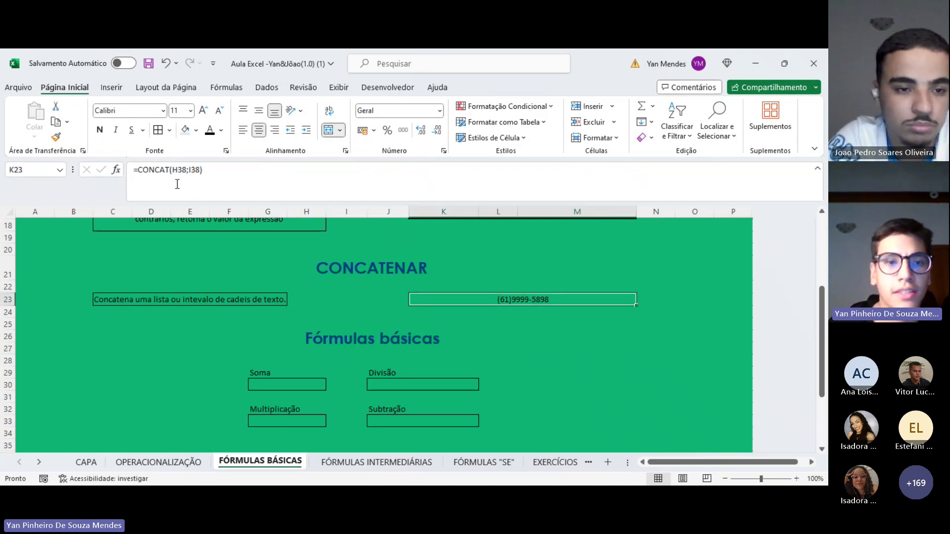
{"action": "left_click", "coordinate": [140, 172]}
- Wrap K23's CONCAT in SEERRO, making it =SEERRO(CONCAT(H38;I38);"-")
{"action": "type", "text": "SEE"}
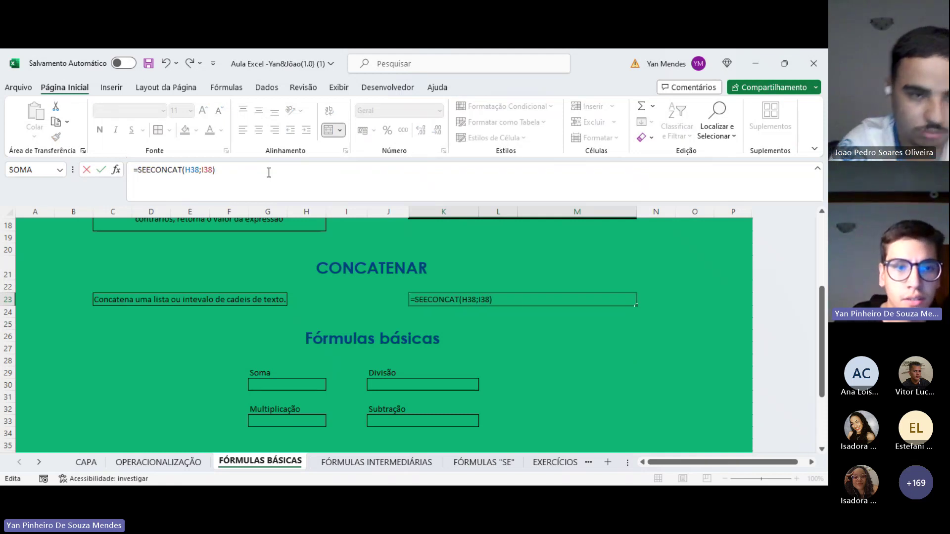
{"action": "type", "text": "RRO("}
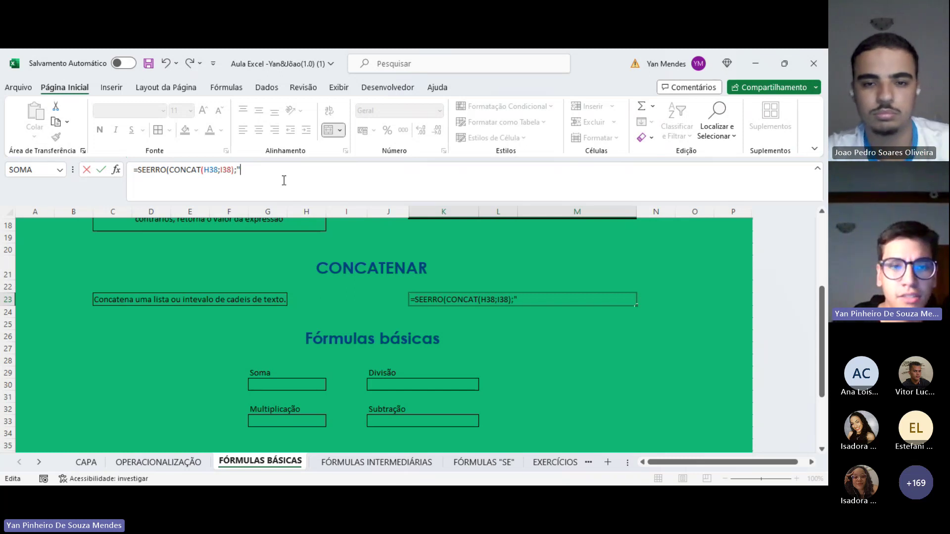
{"action": "type", "text": "-\")"}
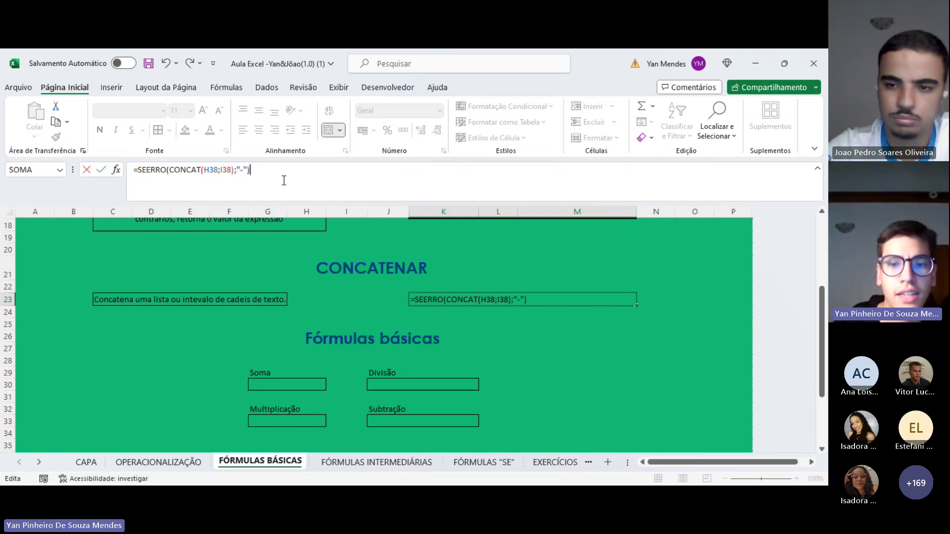
{"action": "key", "text": "Return"}
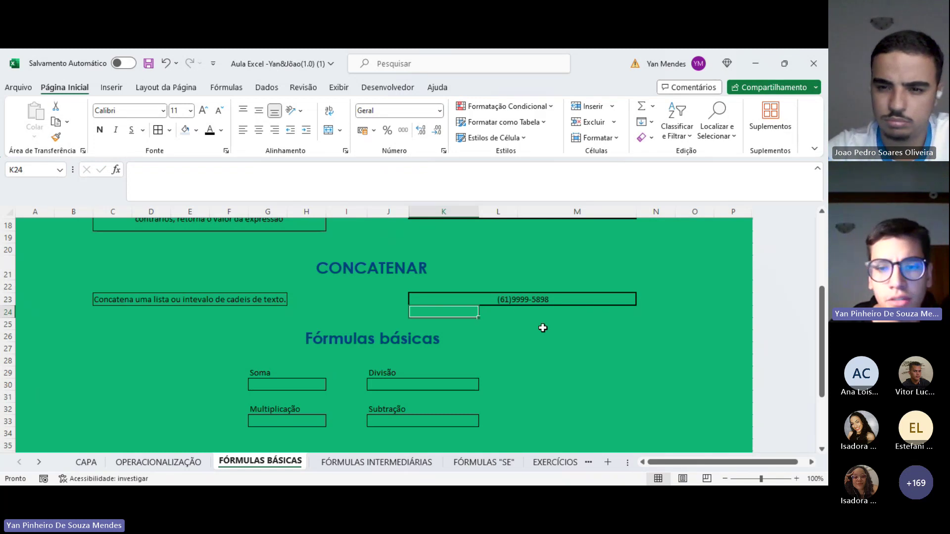
{"action": "left_click", "coordinate": [532, 303]}
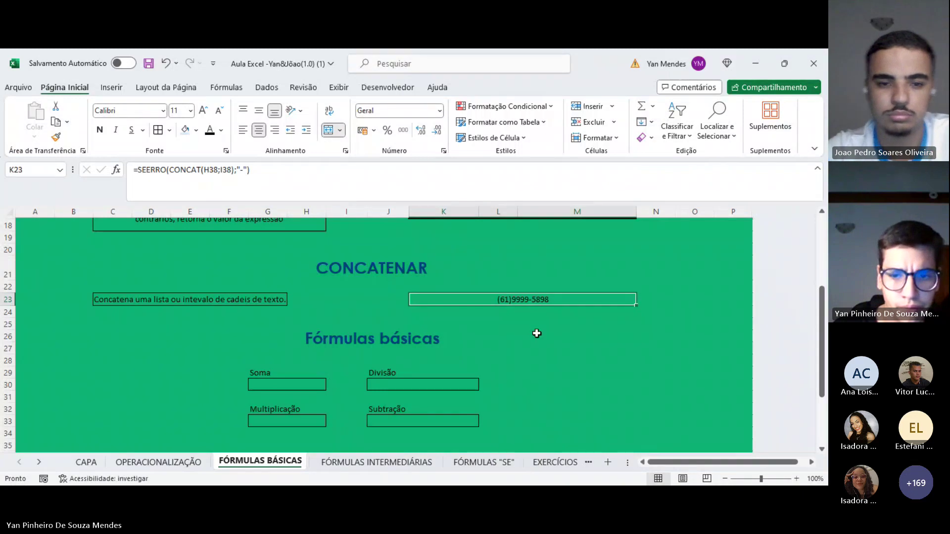
{"action": "scroll", "coordinate": [537, 334], "scroll_direction": "down", "scroll_amount": 2}
{"action": "left_click", "coordinate": [557, 299]}
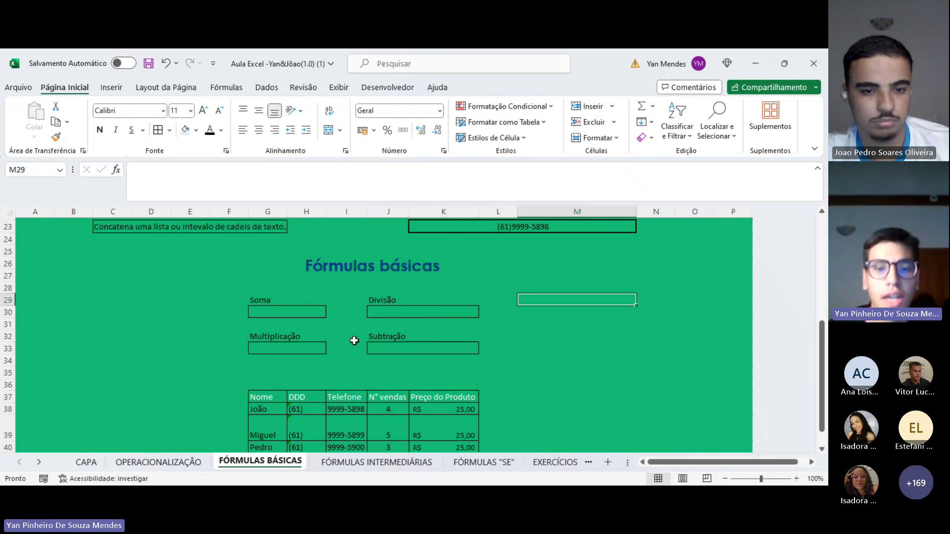
- Try =12+8 in the Soma box G30, getting 20, then select the 12+8 part of the formula
{"action": "left_click_drag", "start_coordinate": [268, 311], "coordinate": [283, 345]}
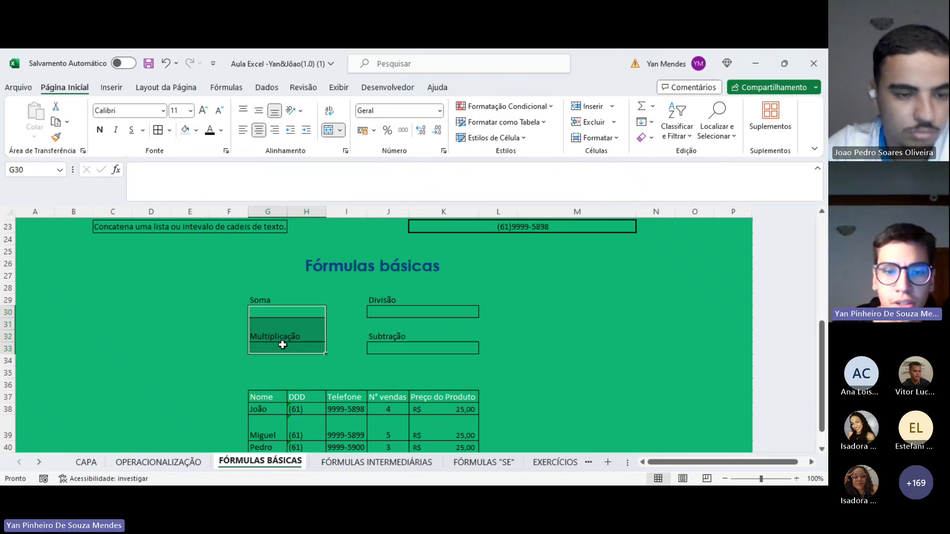
{"action": "left_click", "coordinate": [408, 307]}
{"action": "left_click", "coordinate": [407, 347]}
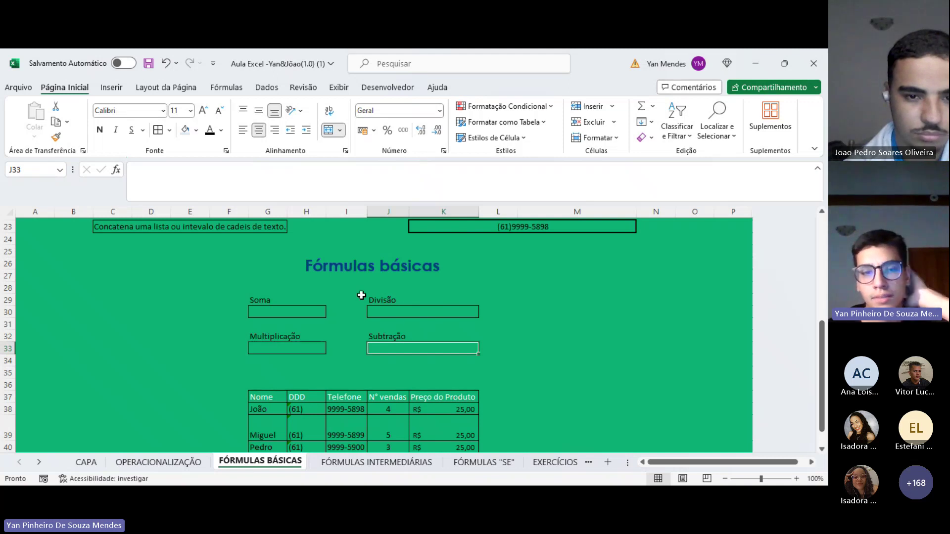
{"action": "left_click", "coordinate": [273, 309]}
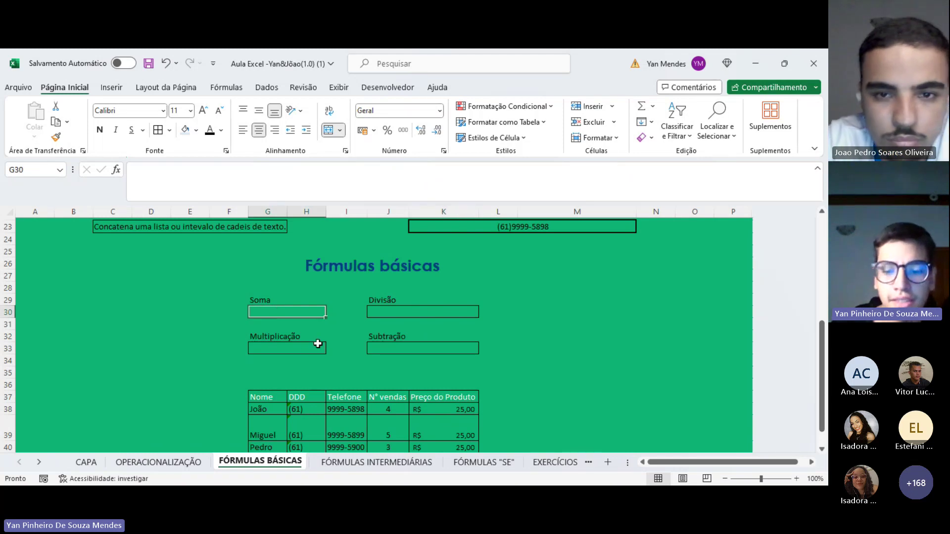
{"action": "type", "text": "="}
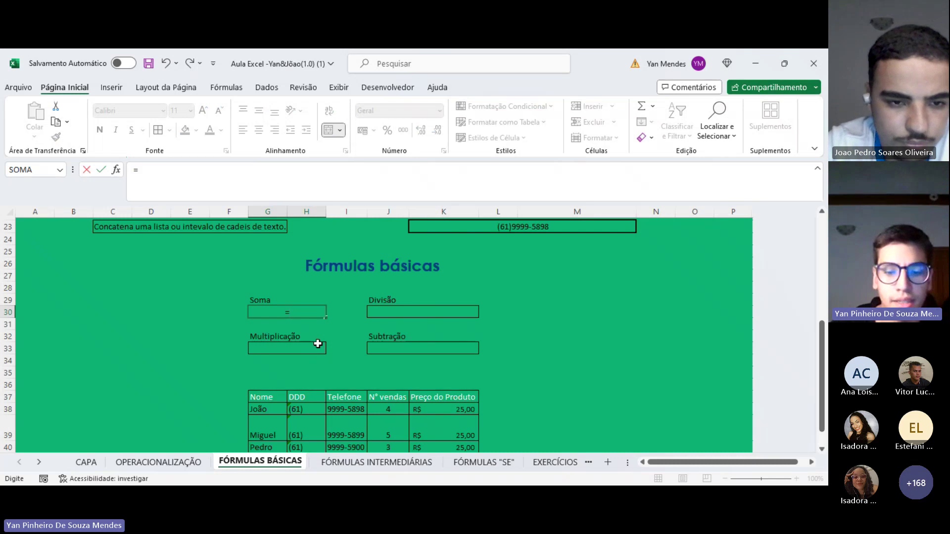
{"action": "type", "text": "12"}
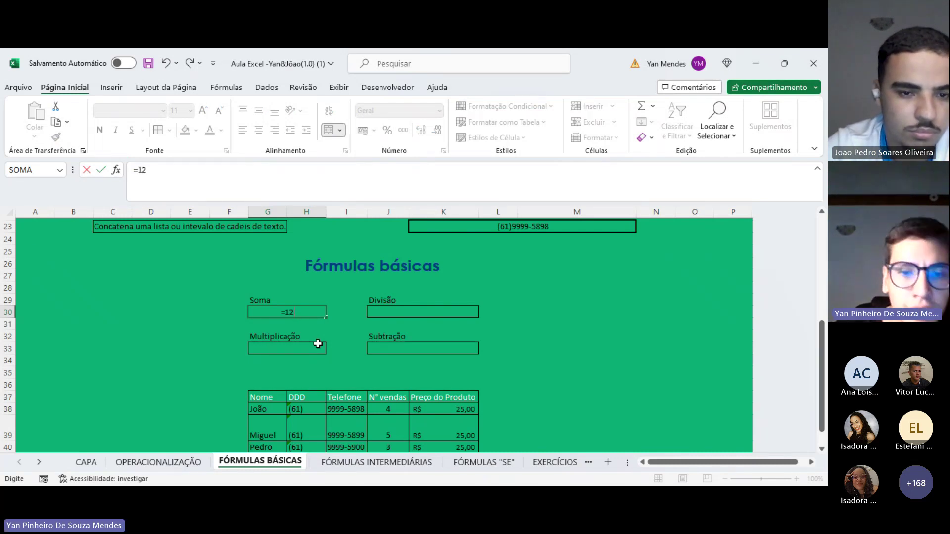
{"action": "type", "text": "+"}
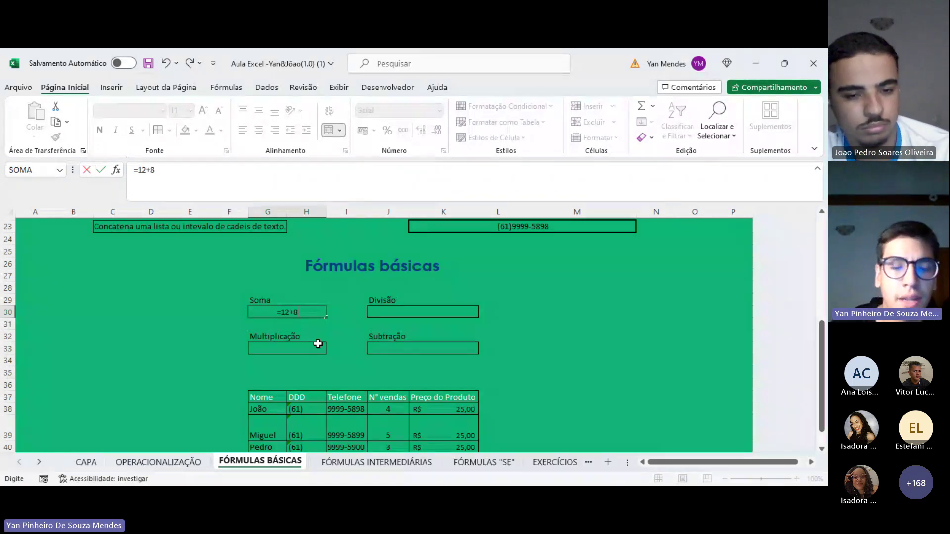
{"action": "type", "text": "8"}
{"action": "key", "text": "Return"}
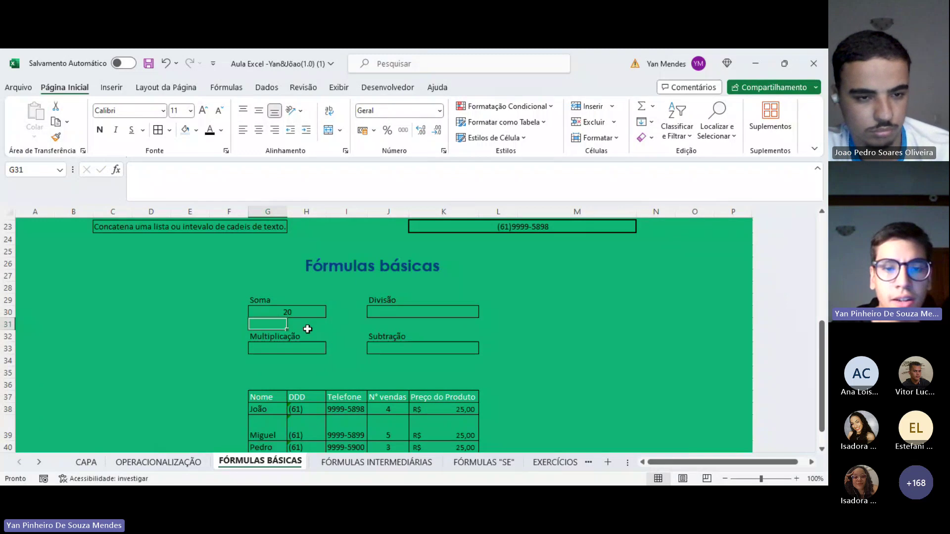
{"action": "left_click", "coordinate": [296, 313]}
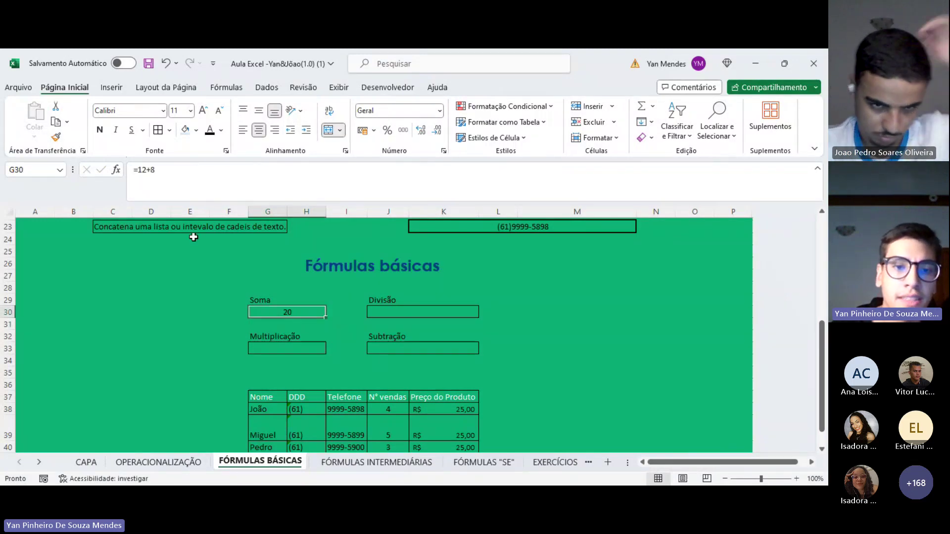
{"action": "left_click_drag", "start_coordinate": [198, 170], "coordinate": [146, 183]}
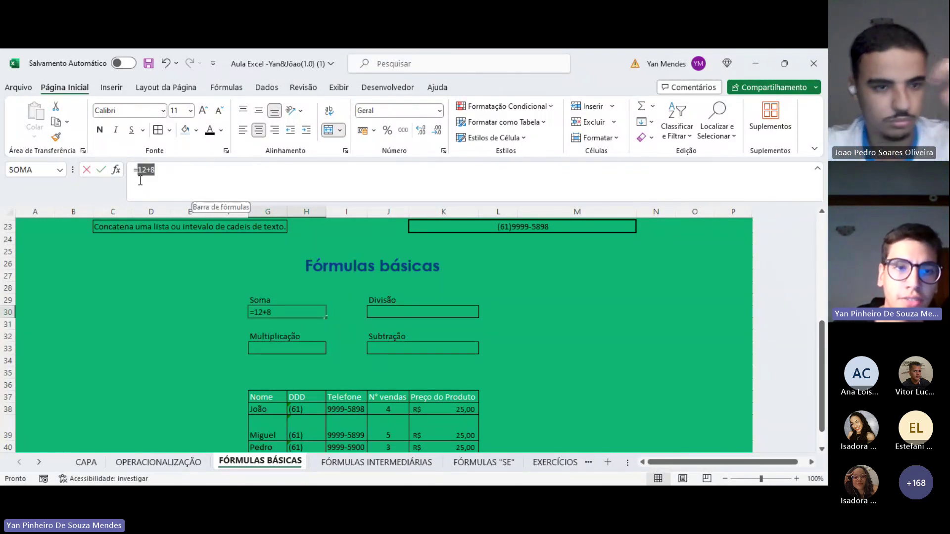
- Replace the Soma formula with =K38+K39, adding the first two product prices
{"action": "key", "text": "BackSpace"}
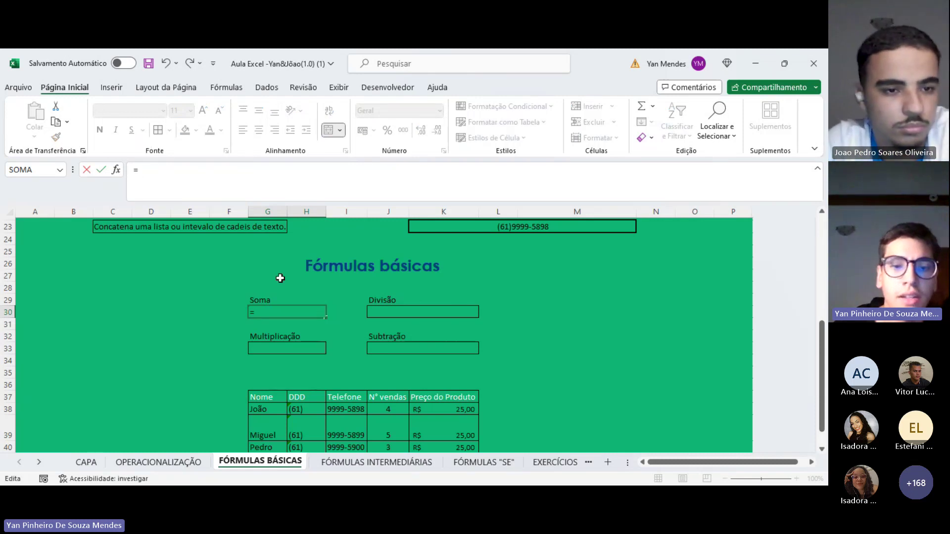
{"action": "scroll", "coordinate": [453, 366], "scroll_direction": "down", "scroll_amount": 1}
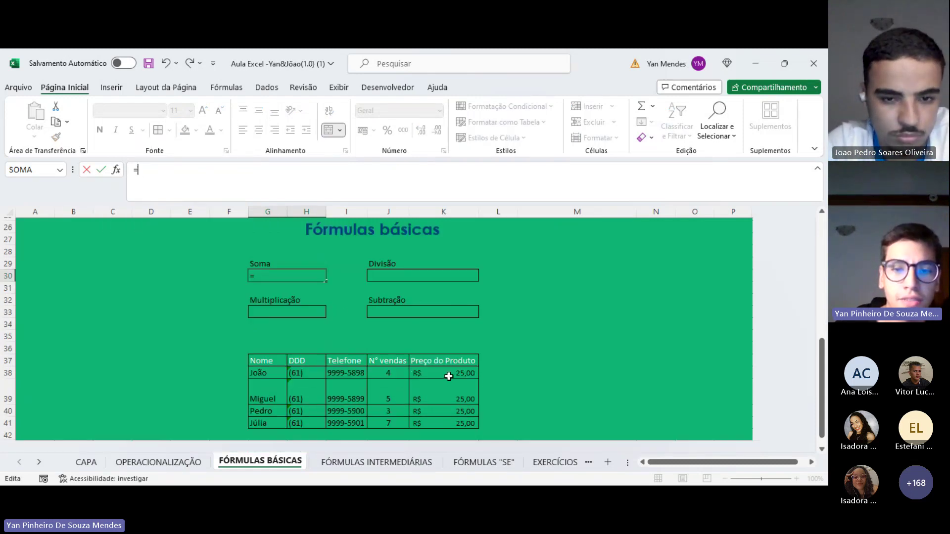
{"action": "left_click", "coordinate": [448, 376]}
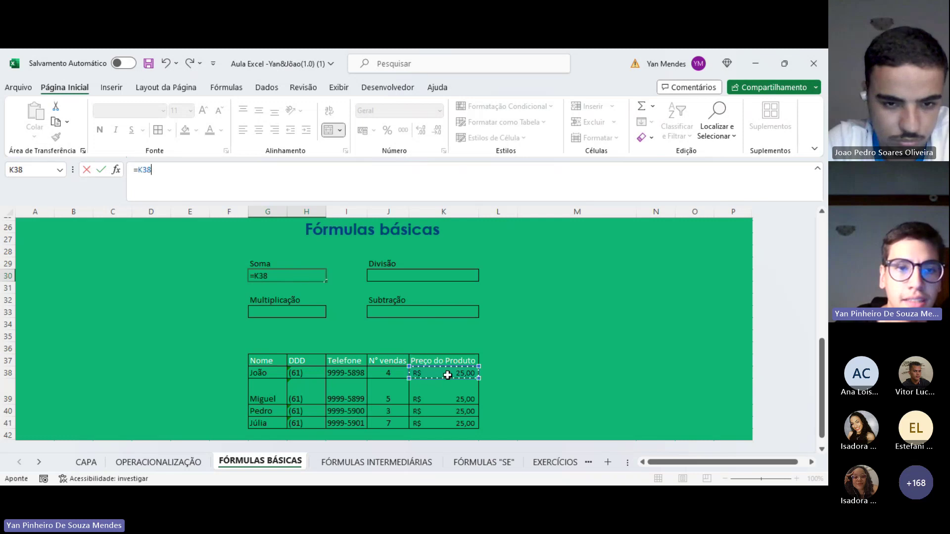
{"action": "type", "text": "+"}
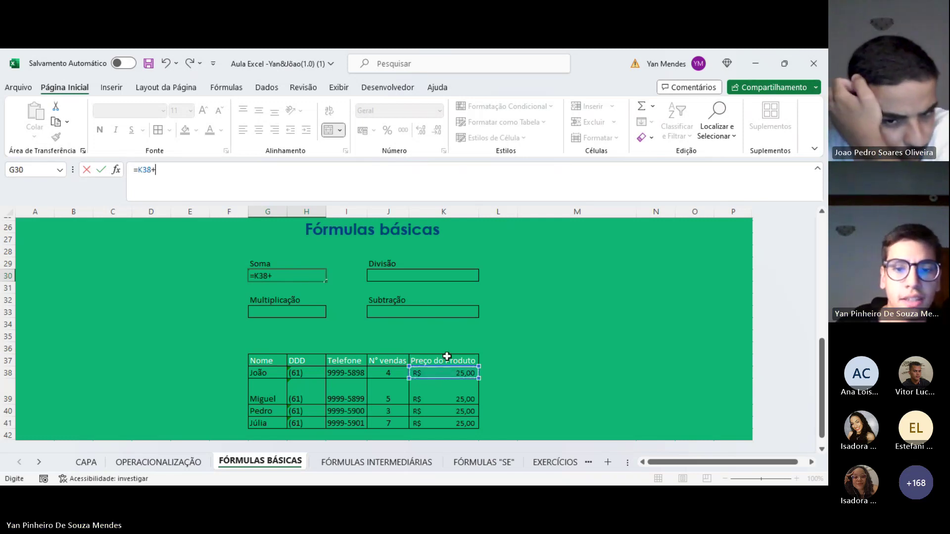
{"action": "left_click", "coordinate": [441, 399]}
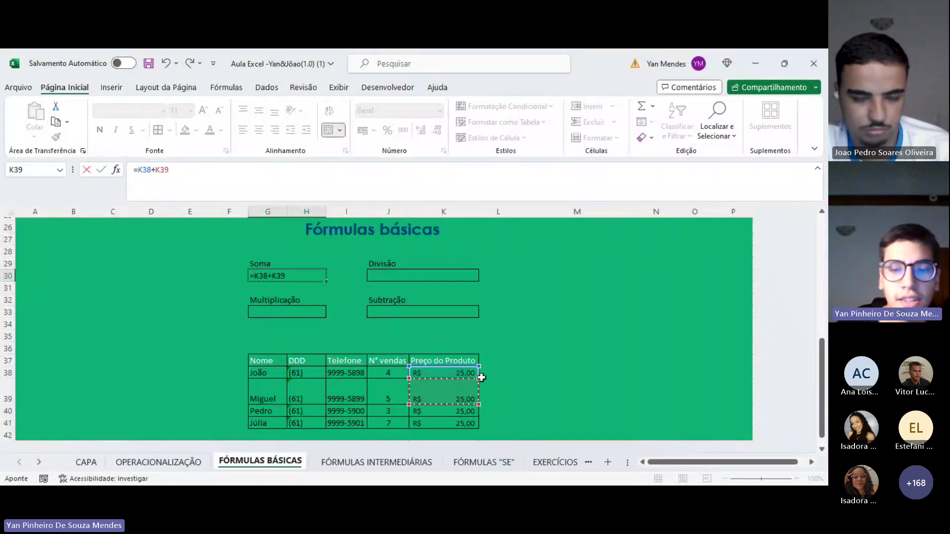
{"action": "key", "text": "Return"}
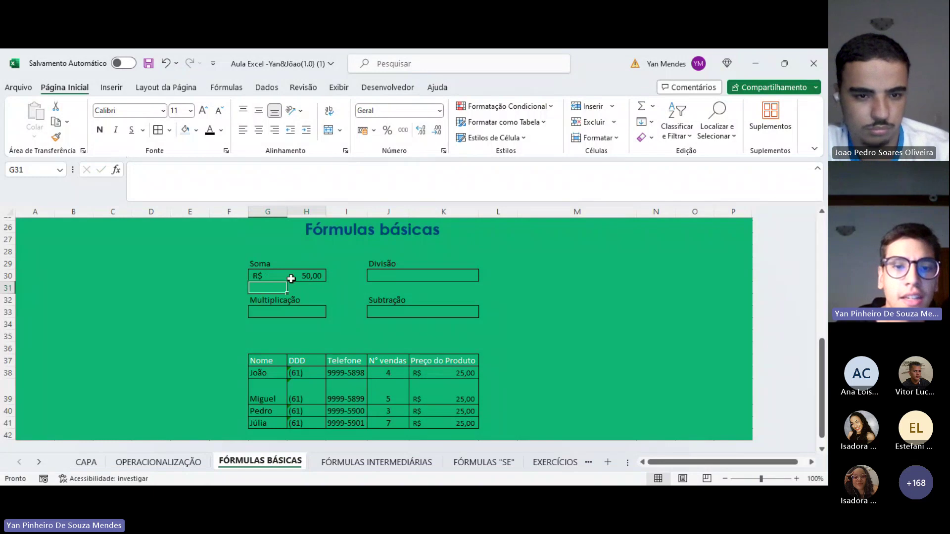
{"action": "left_click", "coordinate": [292, 277]}
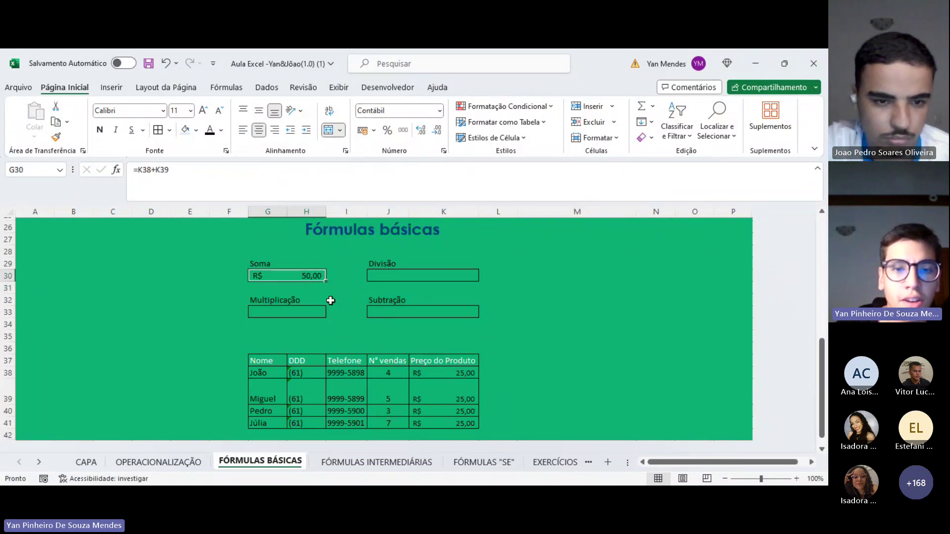
- Change the first product price in K38 to 30, so Soma shows R$ 55,00
{"action": "left_click", "coordinate": [451, 372]}
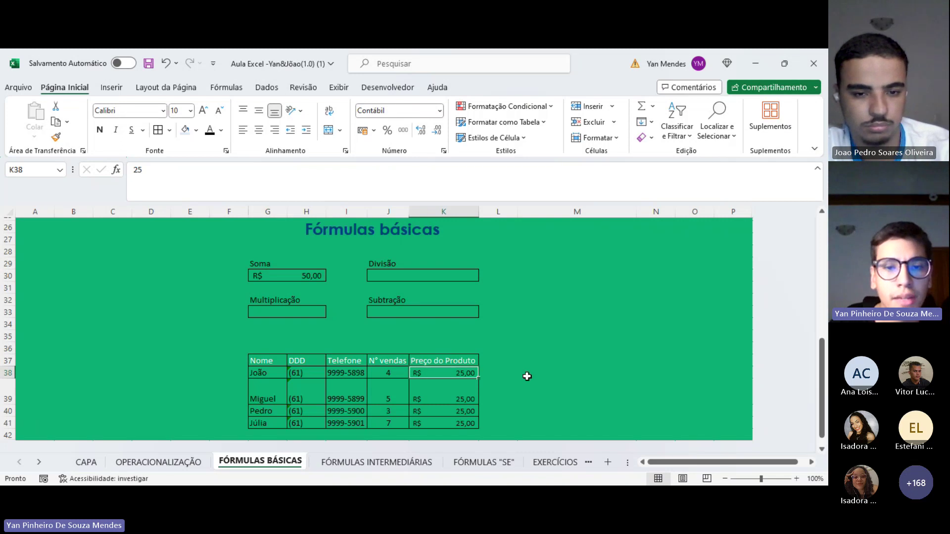
{"action": "type", "text": "30"}
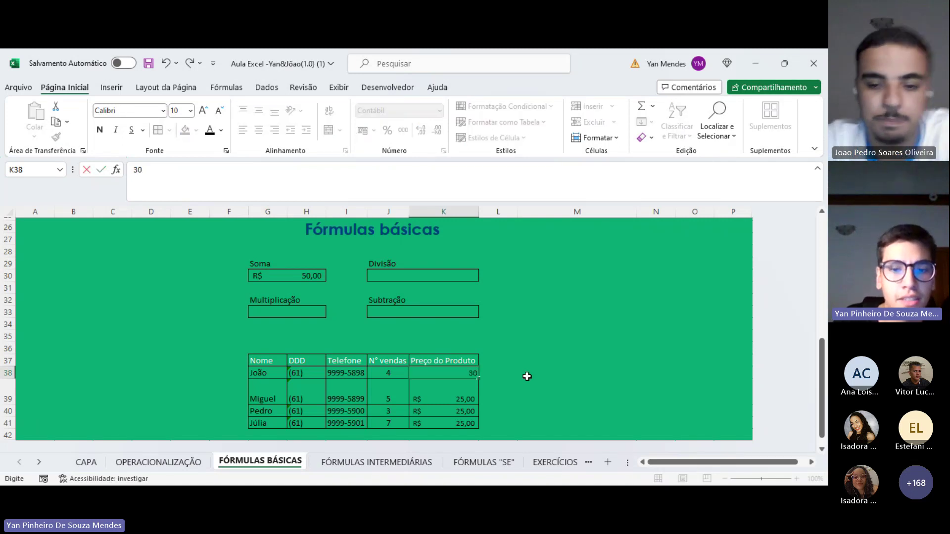
{"action": "key", "text": "Return"}
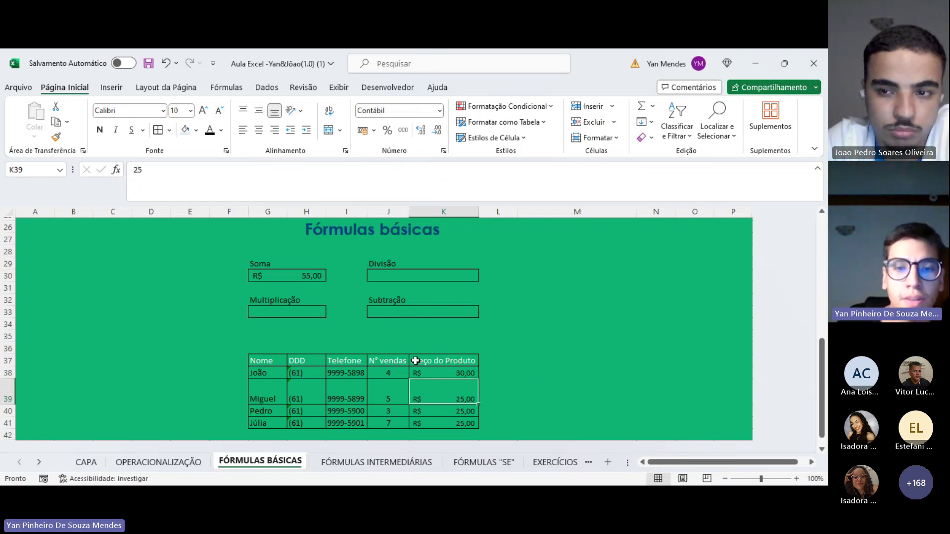
{"action": "left_click", "coordinate": [309, 278]}
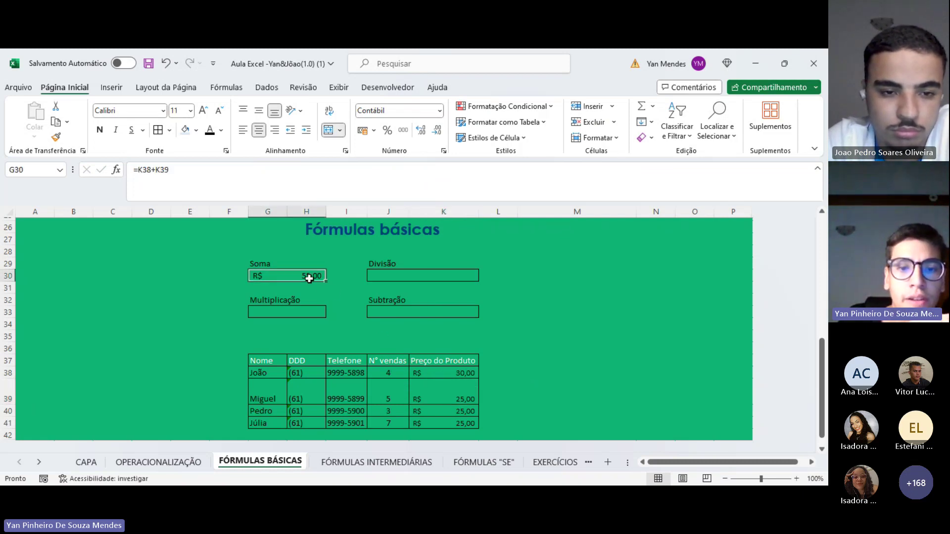
- Replace K38+K39 with =SOMA(K38:K41), totalling the four prices to R$ 105,00
{"action": "left_click", "coordinate": [188, 171]}
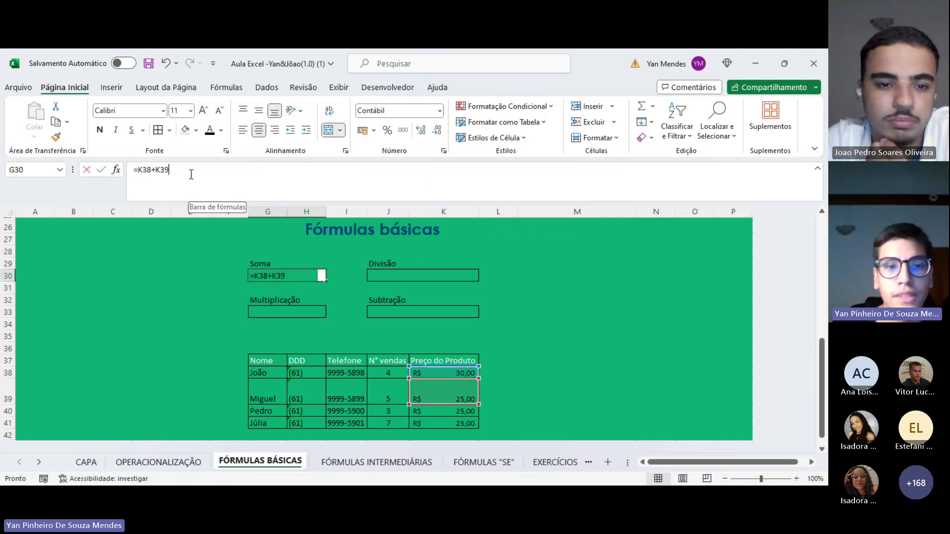
{"action": "left_click_drag", "start_coordinate": [179, 169], "coordinate": [138, 170]}
{"action": "key", "text": "BackSpace"}
{"action": "type", "text": "=soma"}
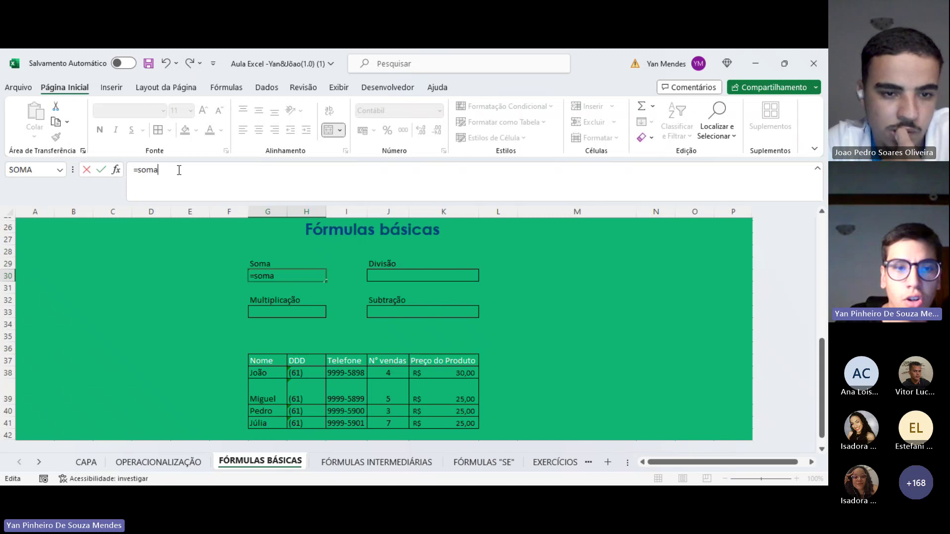
{"action": "type", "text": "("}
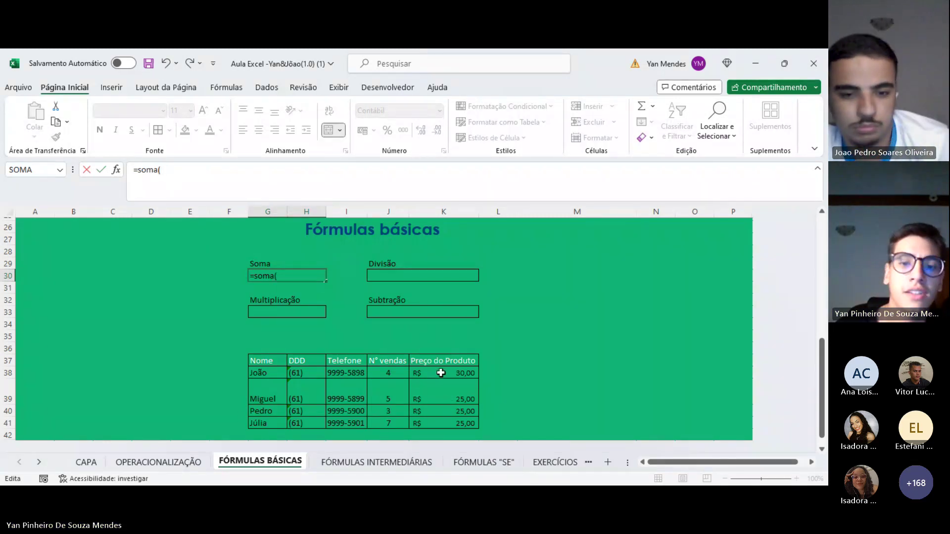
{"action": "left_click_drag", "start_coordinate": [441, 373], "coordinate": [446, 417]}
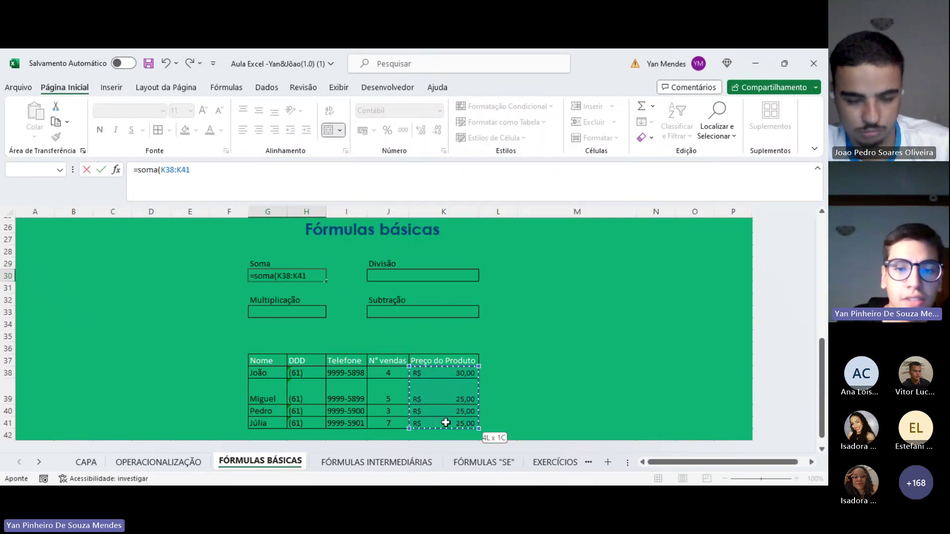
{"action": "key", "text": "Return"}
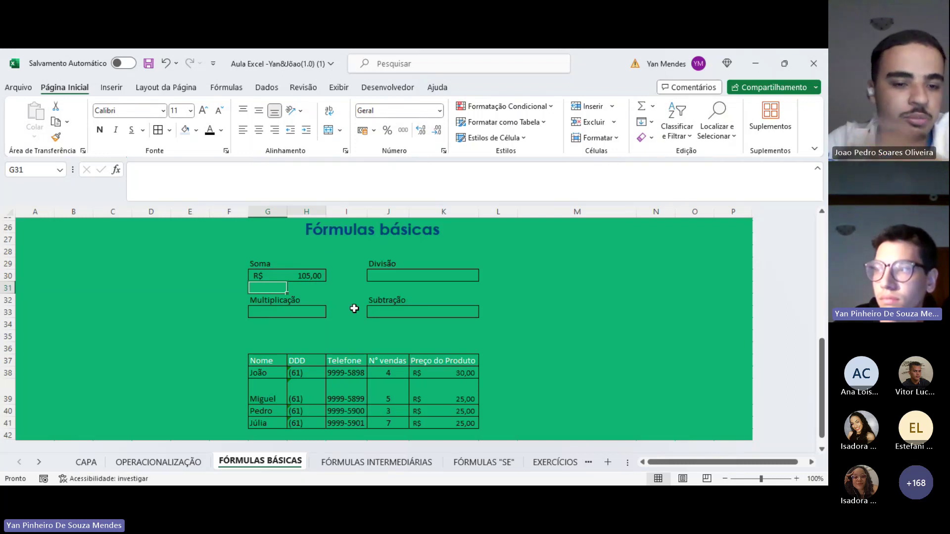
- Test =6*3 in the Multiplicação box G33, giving 18, then clear it back to a bare equals sign
{"action": "left_click", "coordinate": [296, 312]}
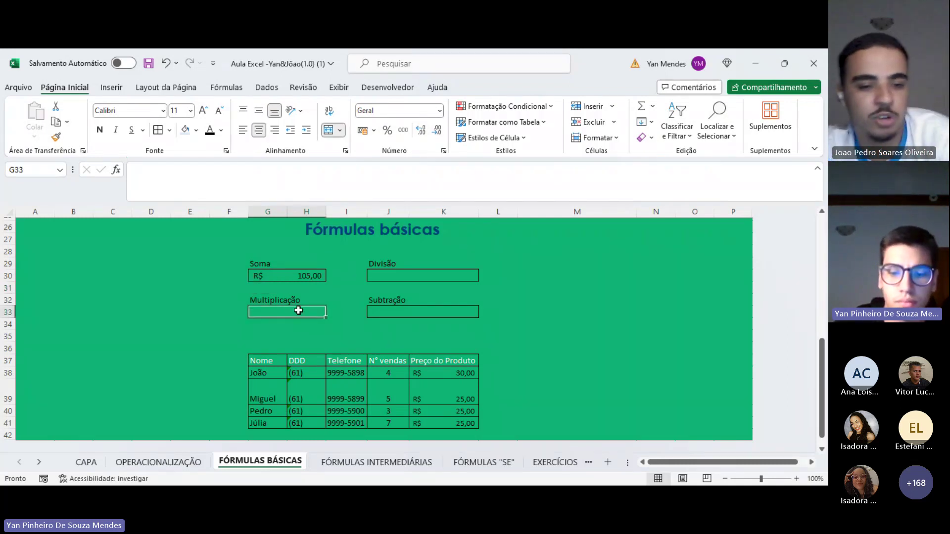
{"action": "double_click", "coordinate": [301, 312]}
{"action": "type", "text": "="}
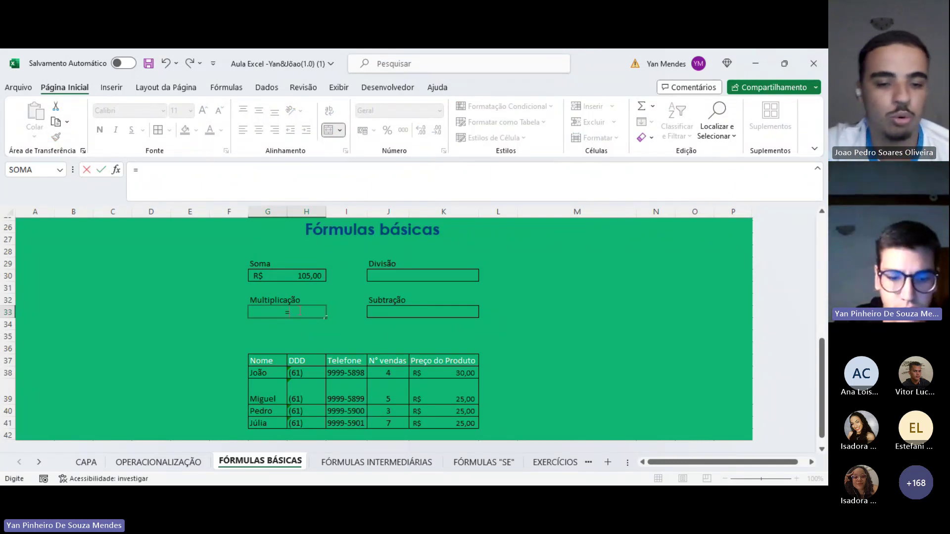
{"action": "type", "text": "6*3"}
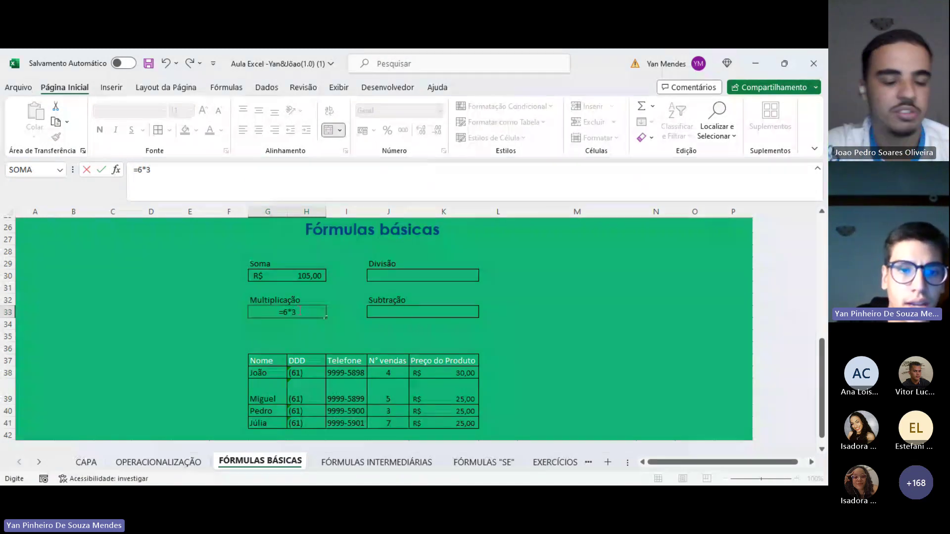
{"action": "key", "text": "Return"}
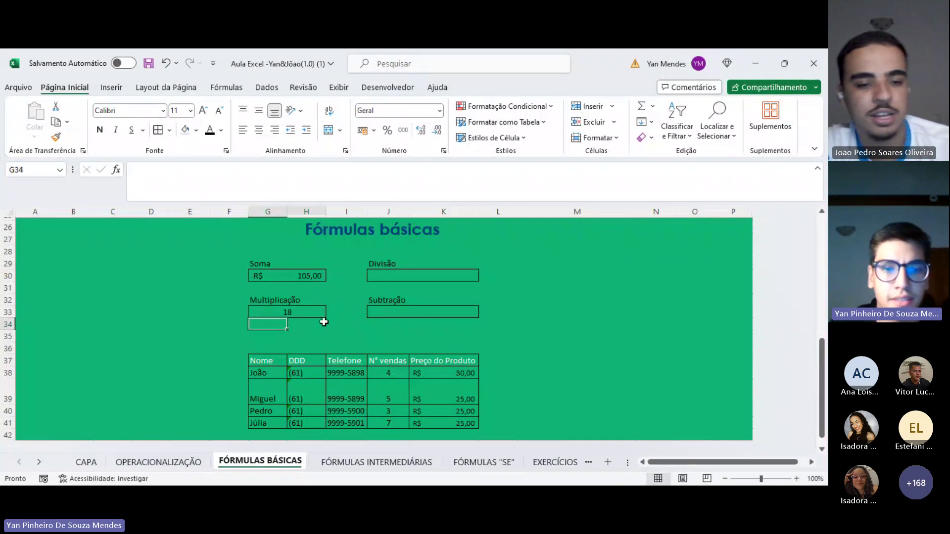
{"action": "left_click", "coordinate": [313, 315]}
{"action": "double_click", "coordinate": [139, 185]}
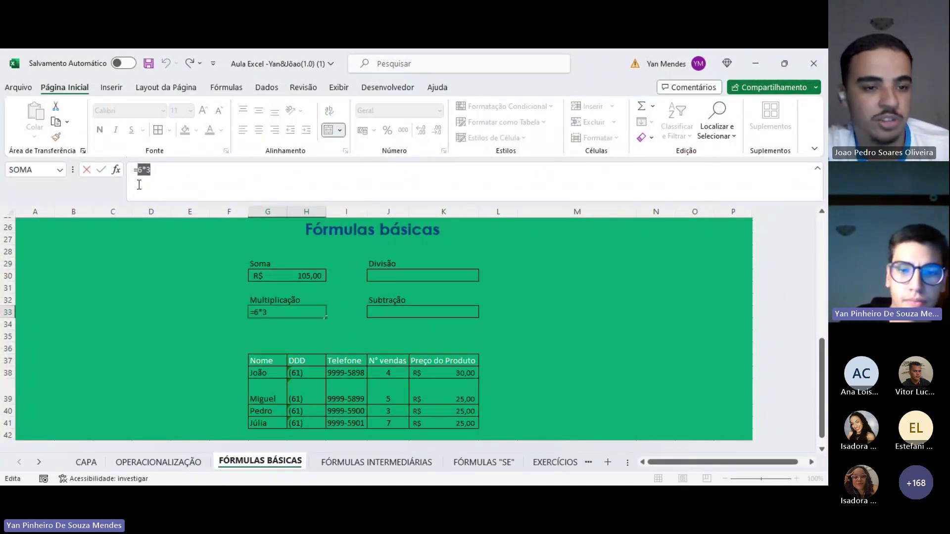
{"action": "key", "text": "BackSpace"}
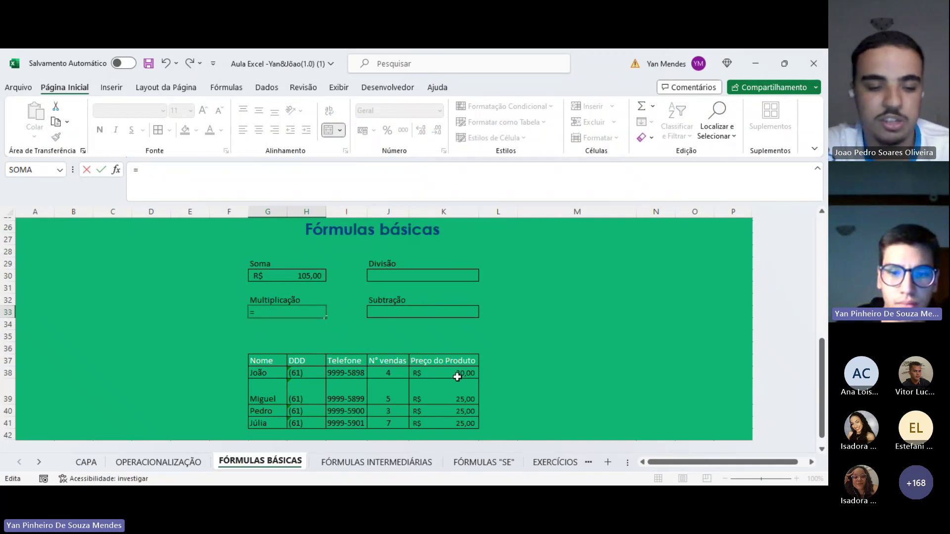
- Build =K38*J38 in G33, redoing it once, for R$ 120,00, then select the formula body
{"action": "left_click", "coordinate": [457, 377]}
{"action": "type", "text": "*"}
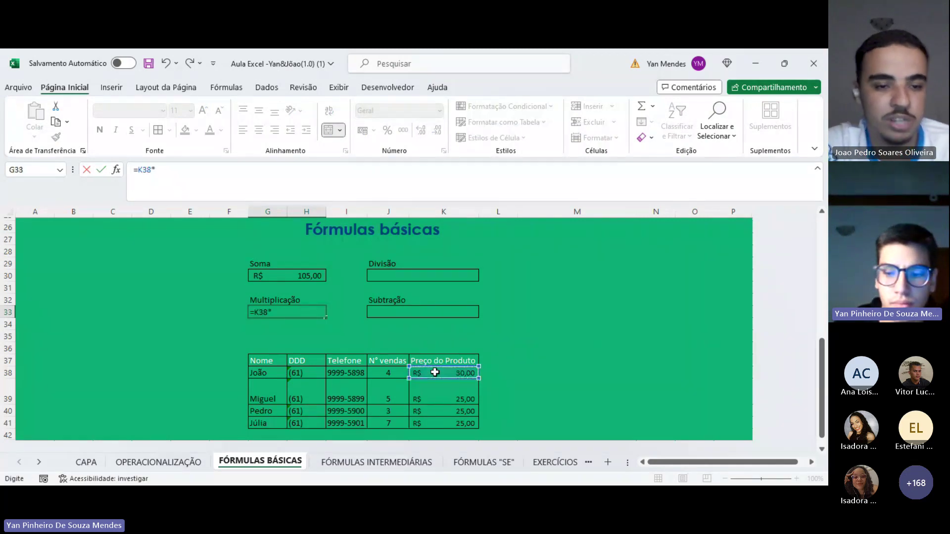
{"action": "left_click", "coordinate": [390, 376]}
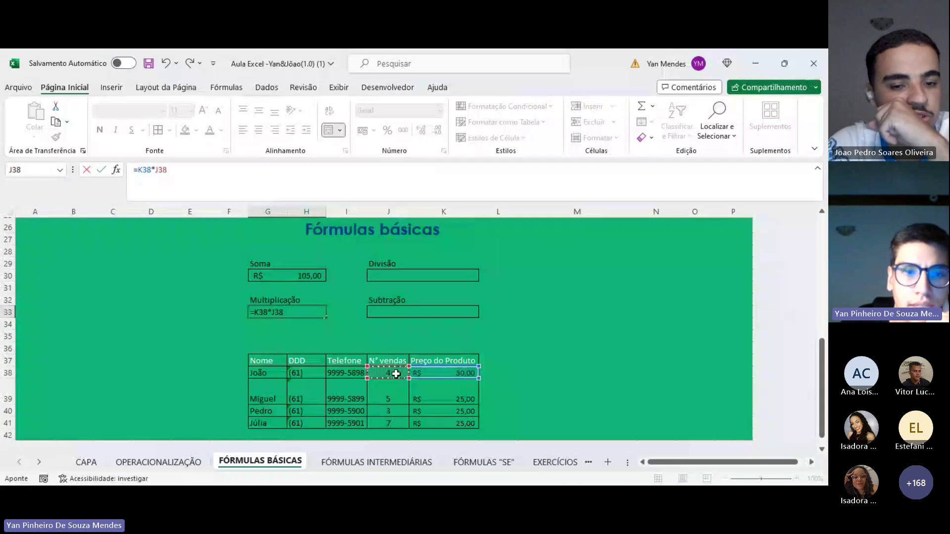
{"action": "left_click_drag", "start_coordinate": [167, 172], "coordinate": [139, 177]}
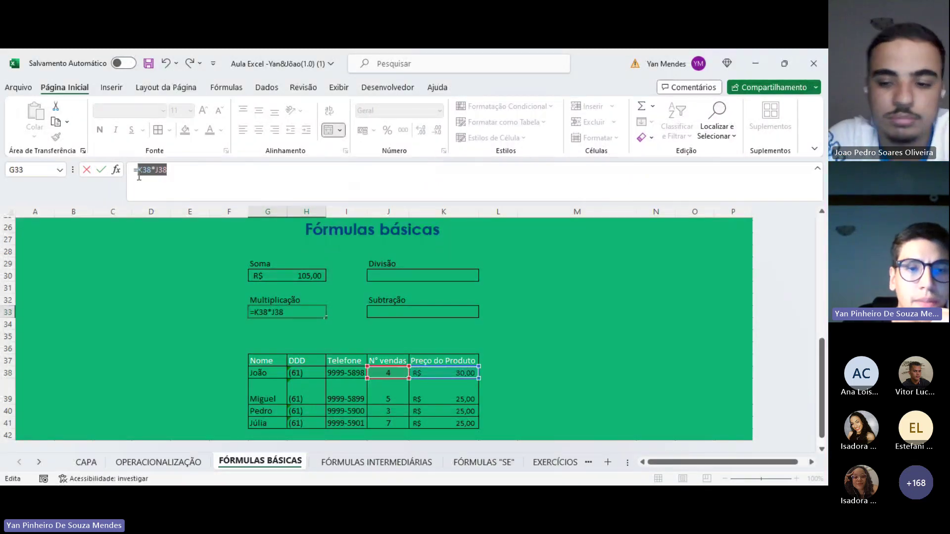
{"action": "key", "text": "BackSpace"}
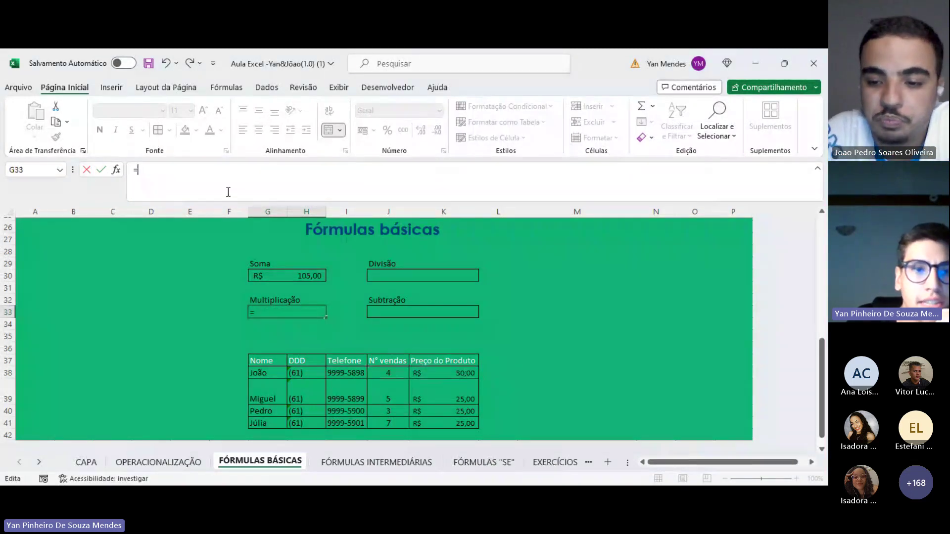
{"action": "left_click", "coordinate": [440, 373]}
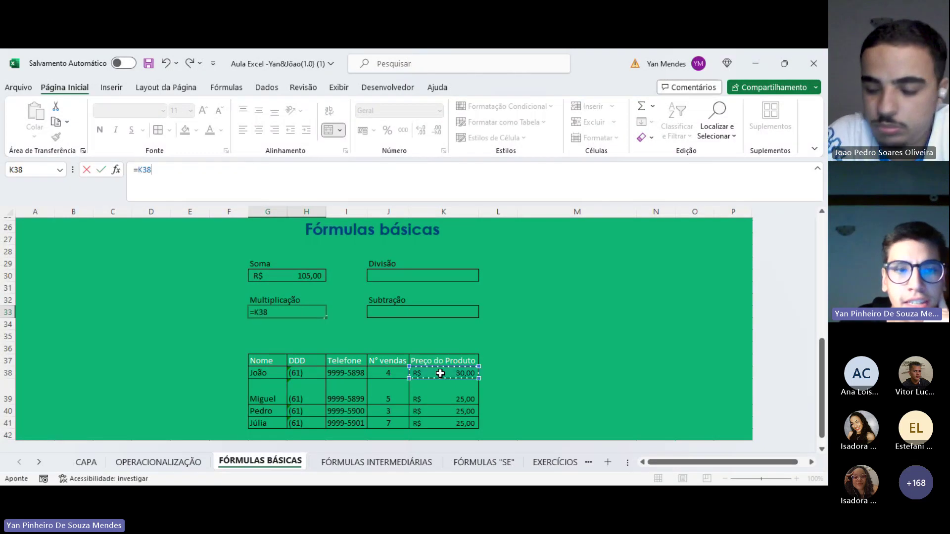
{"action": "type", "text": "*"}
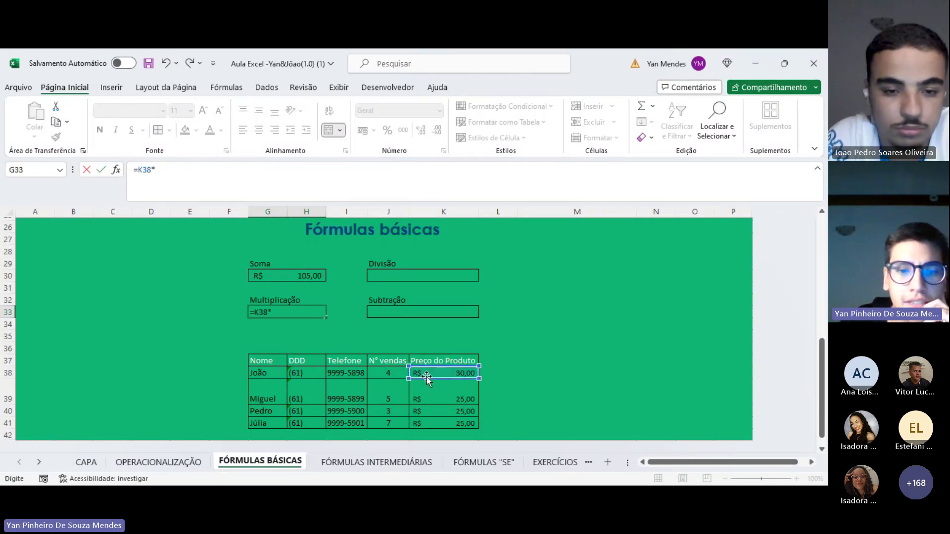
{"action": "left_click", "coordinate": [387, 372]}
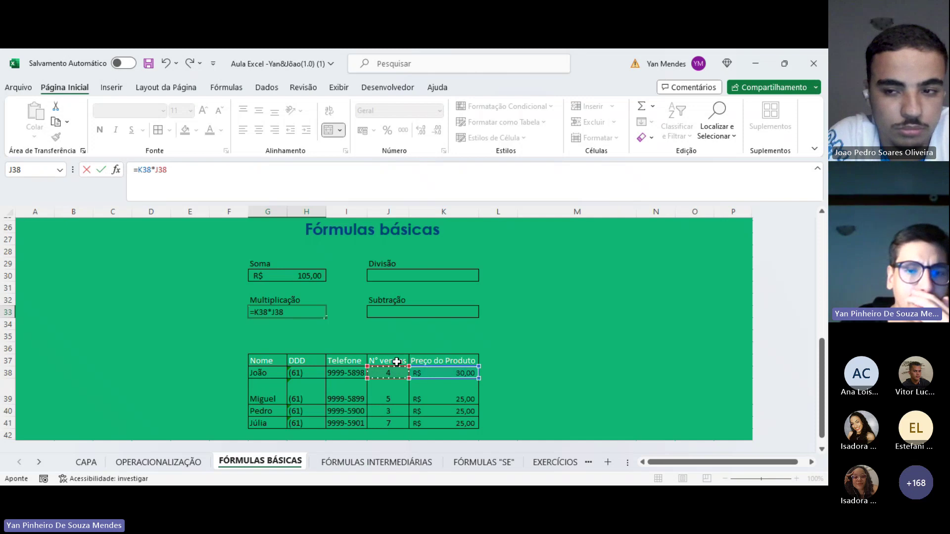
{"action": "key", "text": "Return"}
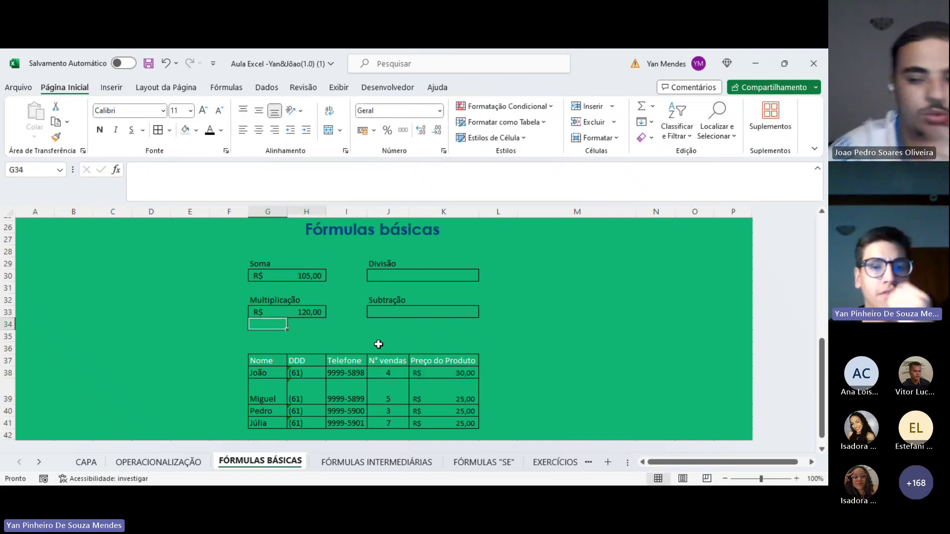
{"action": "left_click", "coordinate": [311, 312]}
{"action": "left_click", "coordinate": [185, 181]}
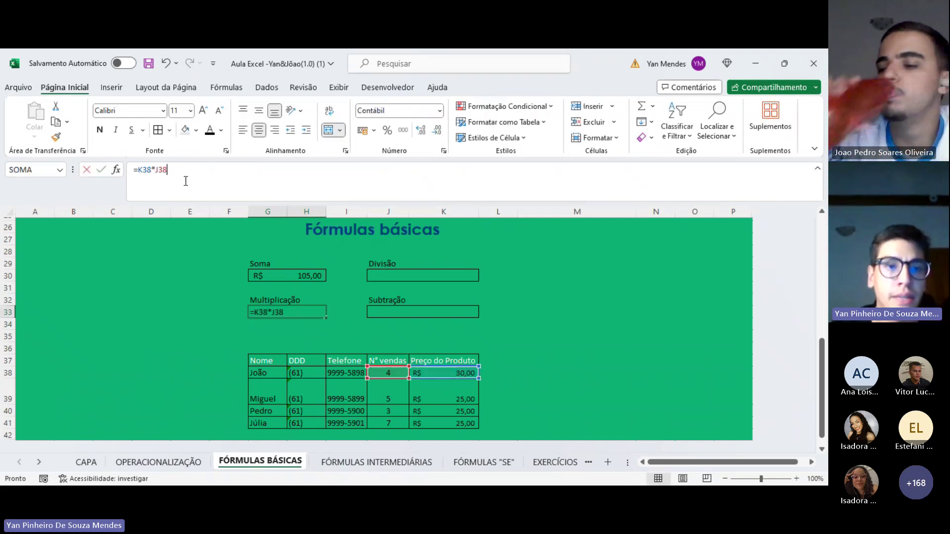
{"action": "left_click_drag", "start_coordinate": [186, 181], "coordinate": [140, 181]}
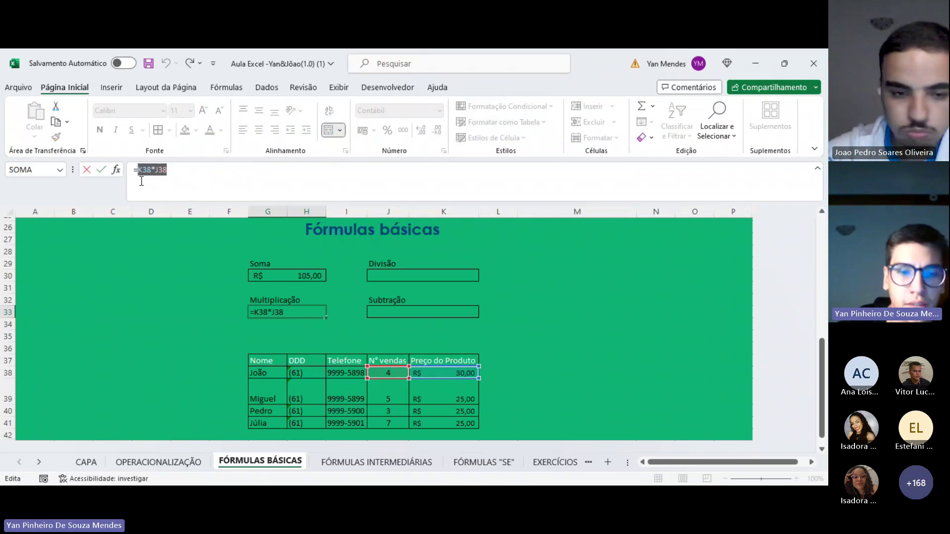
- Rewrite G33 as =MULT(J38;K38), still giving R$ 120,00
{"action": "type", "text": "mult"}
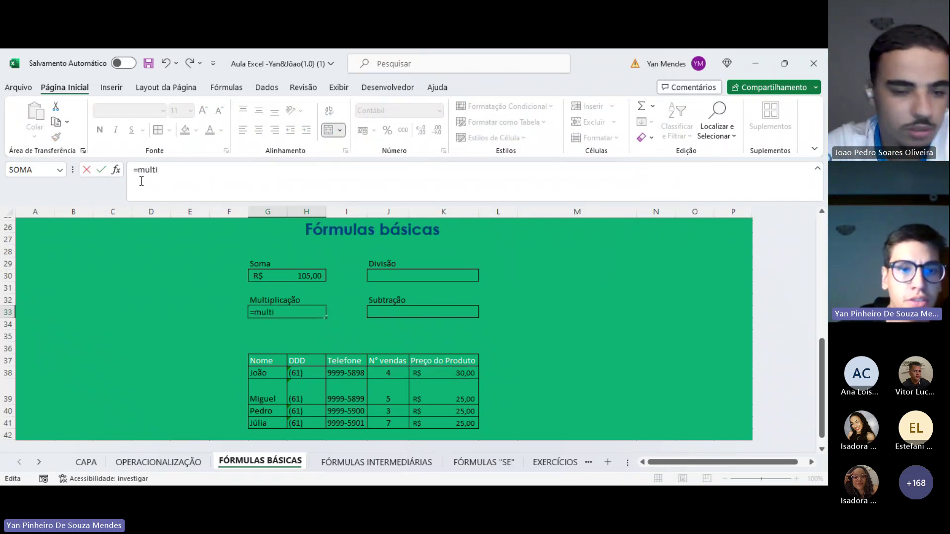
{"action": "type", "text": "("}
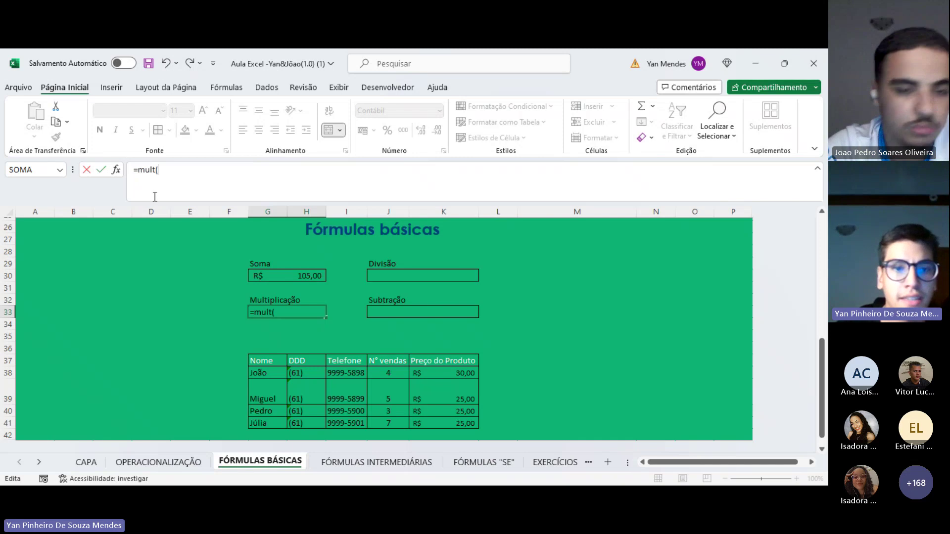
{"action": "left_click", "coordinate": [387, 373]}
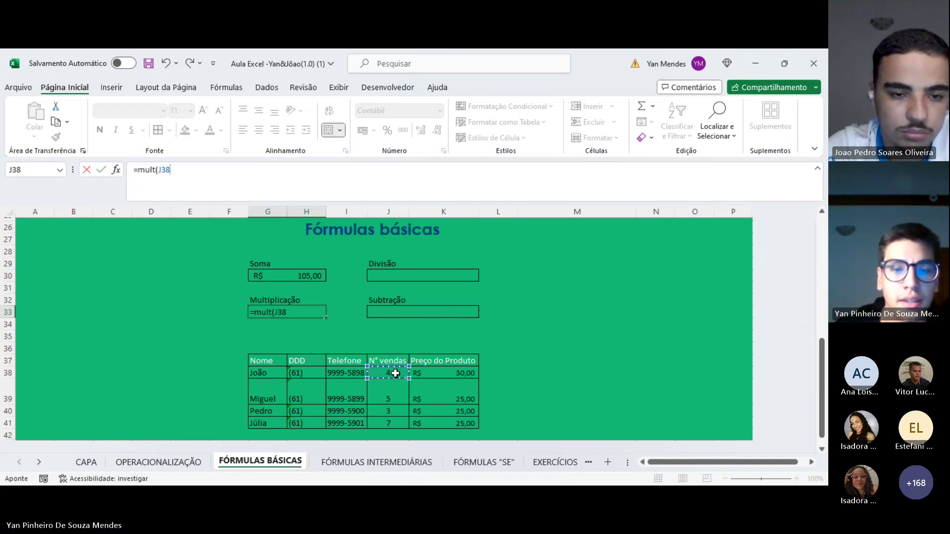
{"action": "left_click", "coordinate": [200, 176]}
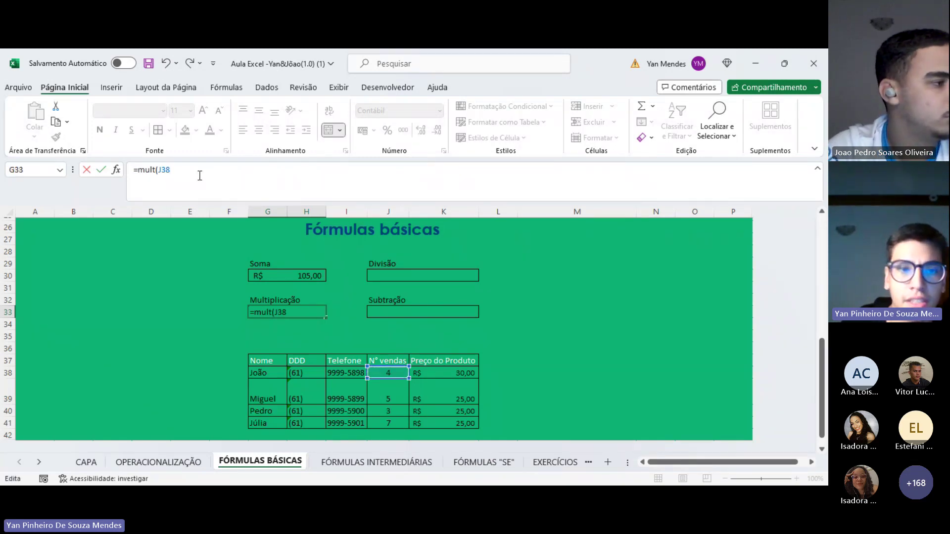
{"action": "type", "text": ";"}
{"action": "left_click", "coordinate": [444, 376]}
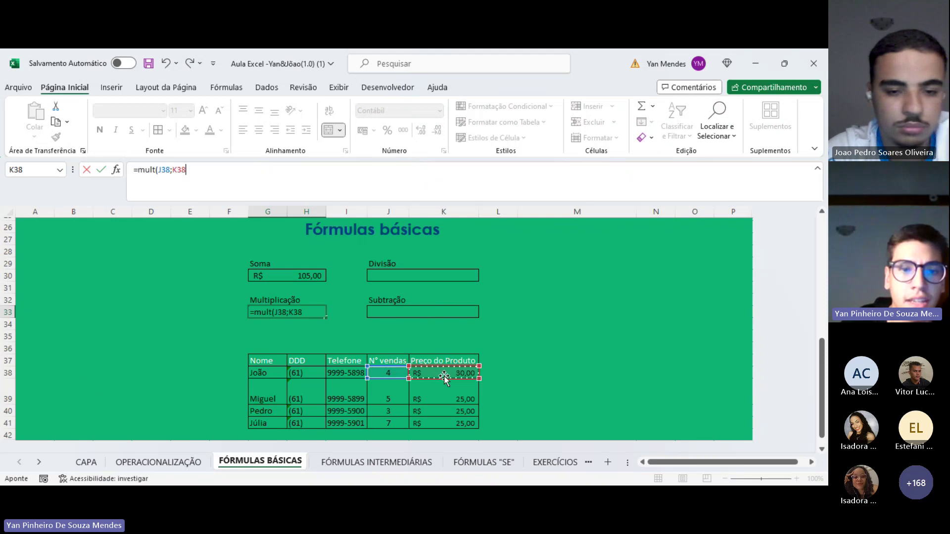
{"action": "key", "text": "Return"}
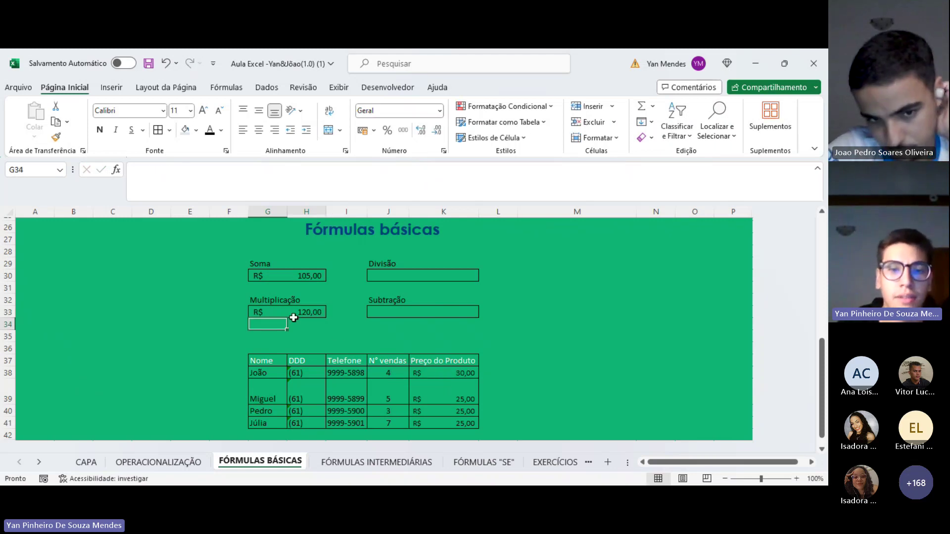
{"action": "left_click", "coordinate": [292, 312]}
{"action": "left_click", "coordinate": [174, 170]}
{"action": "left_click", "coordinate": [194, 171]}
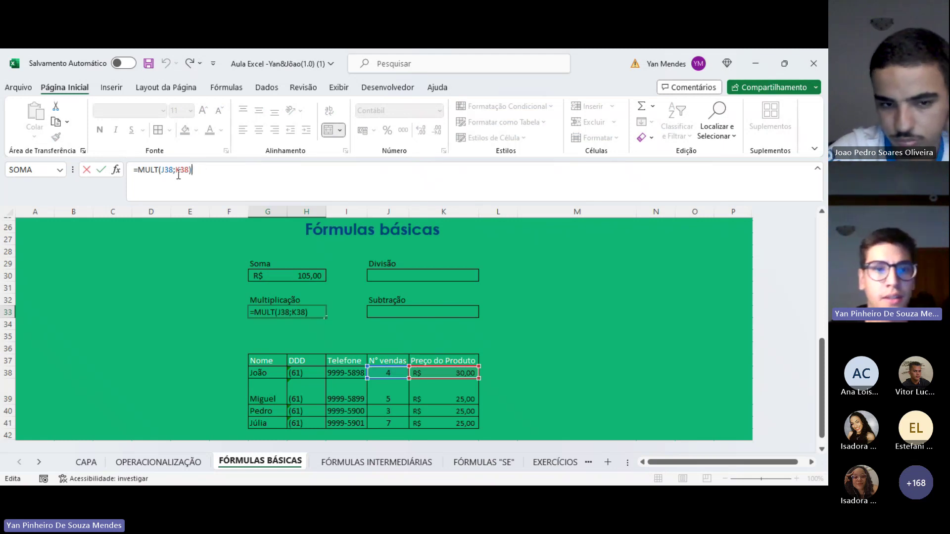
- Wrap G33's MULT(J38;K38) in SEERRO with a "-" fallback, adding the missing closing parenthesis
{"action": "left_click", "coordinate": [136, 171]}
{"action": "type", "text": "seerr"}
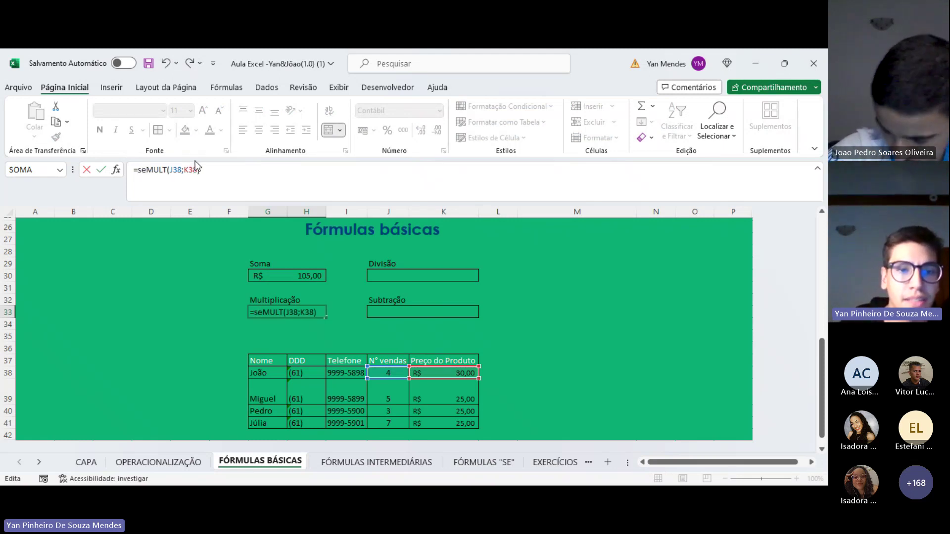
{"action": "type", "text": "o("}
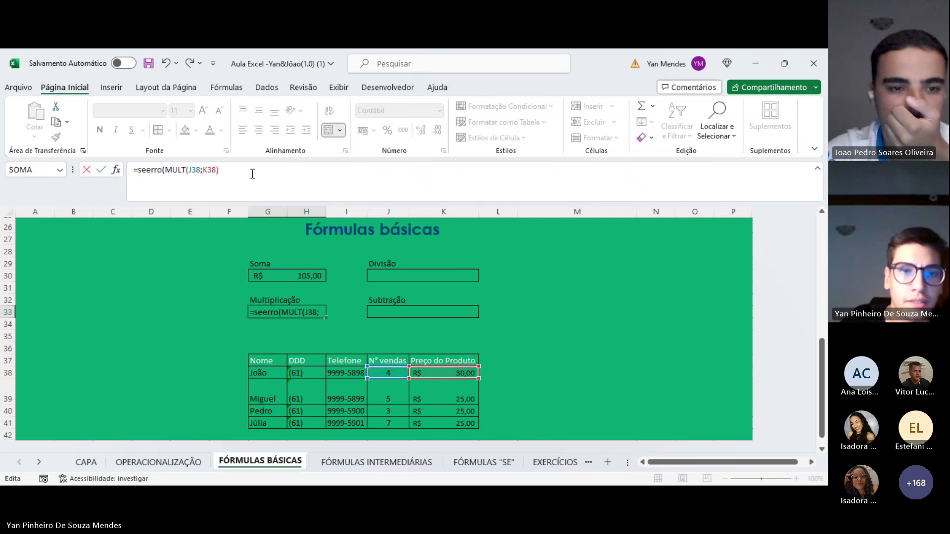
{"action": "left_click", "coordinate": [235, 170]}
{"action": "type", "text": ";\"-\""}
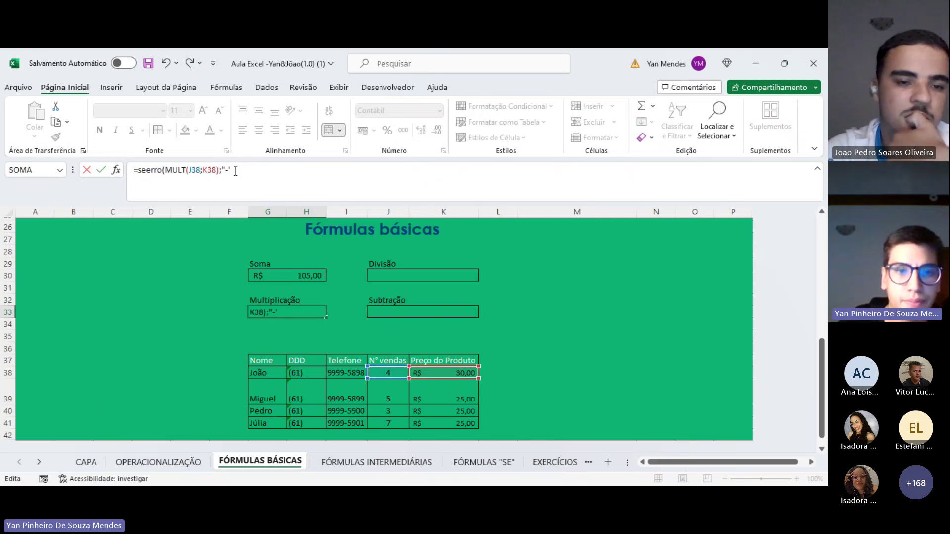
{"action": "key", "text": "Return"}
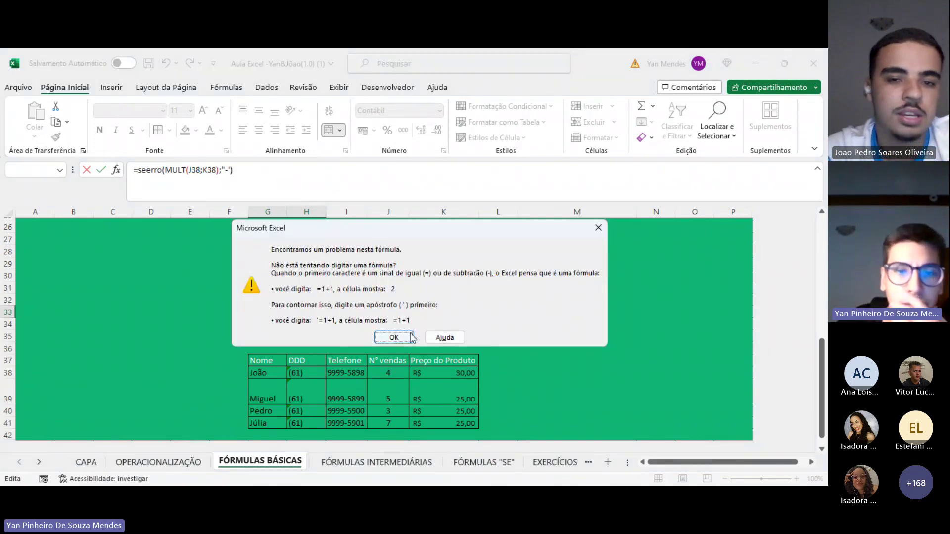
{"action": "key", "text": "Return"}
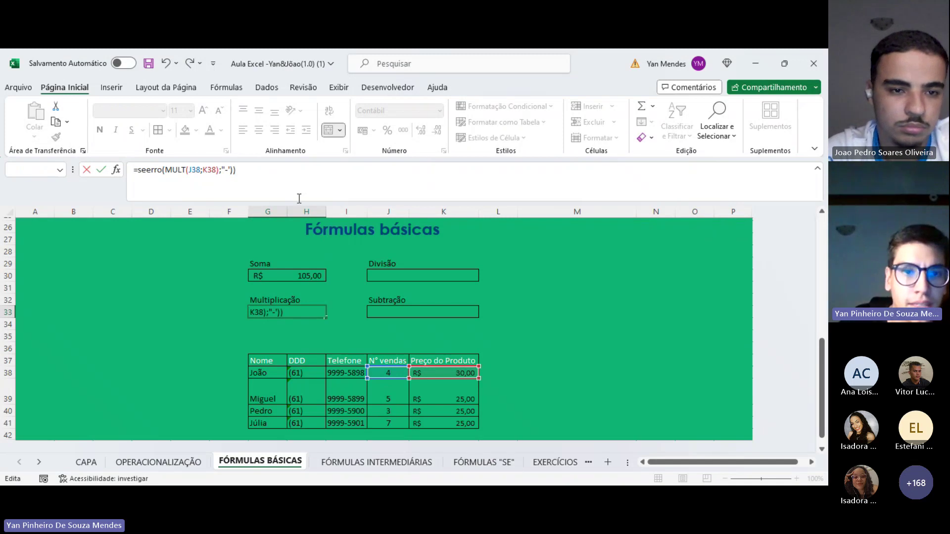
{"action": "key", "text": "Return"}
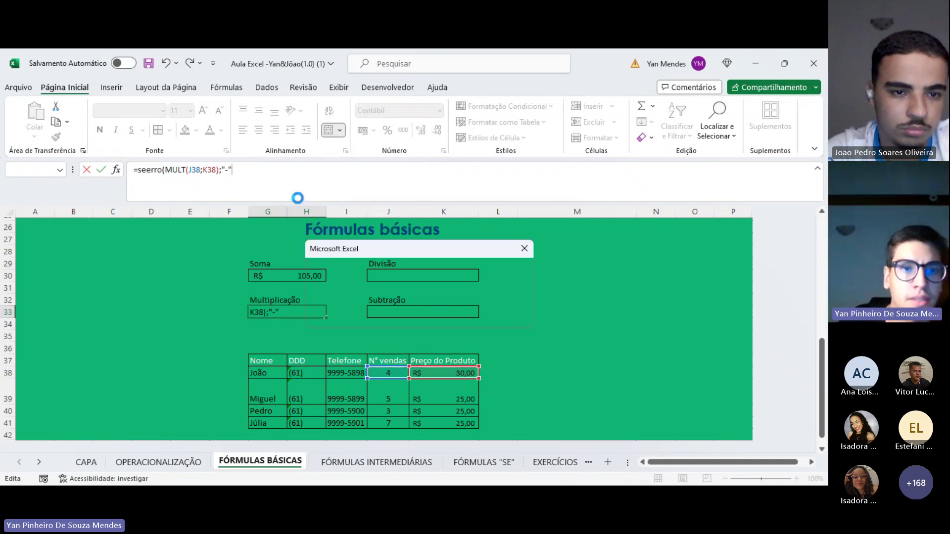
{"action": "key", "text": "Escape"}
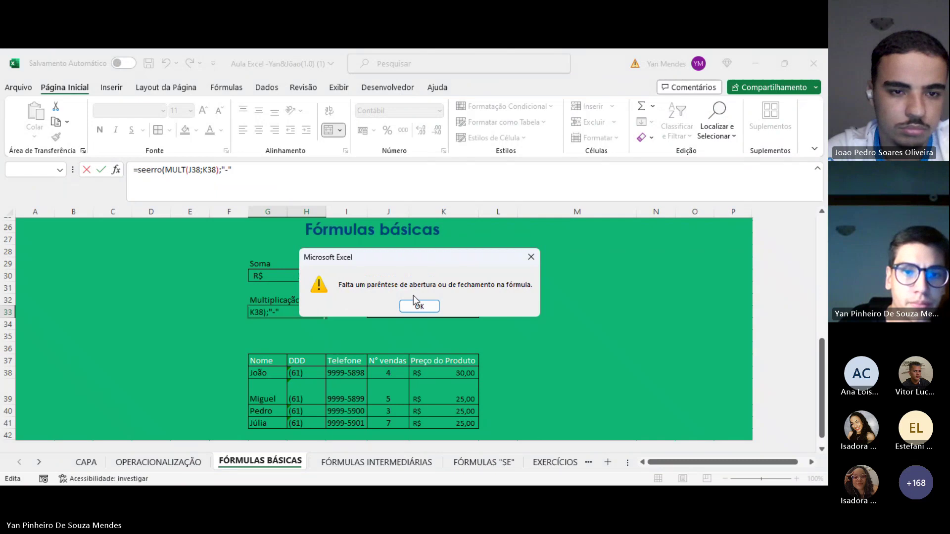
{"action": "left_click", "coordinate": [417, 304]}
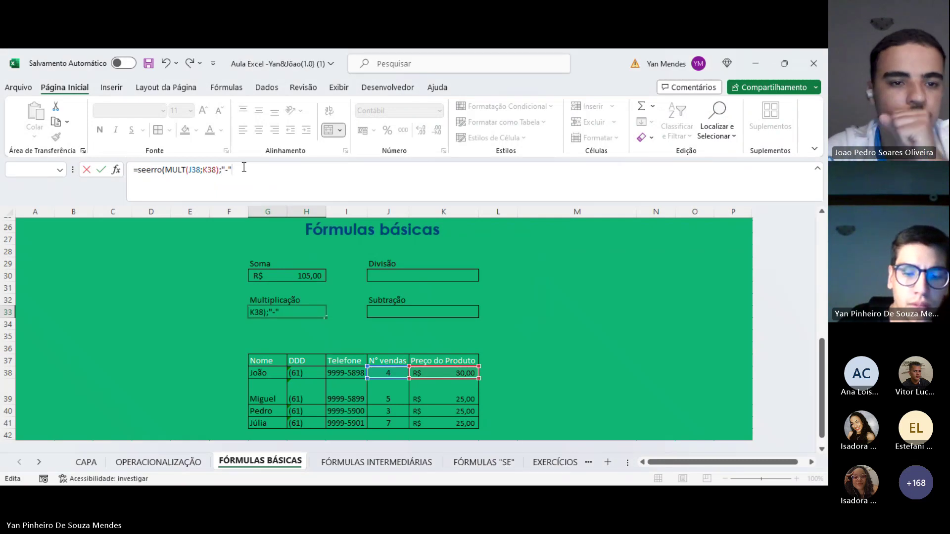
{"action": "type", "text": ")"}
{"action": "key", "text": "Return"}
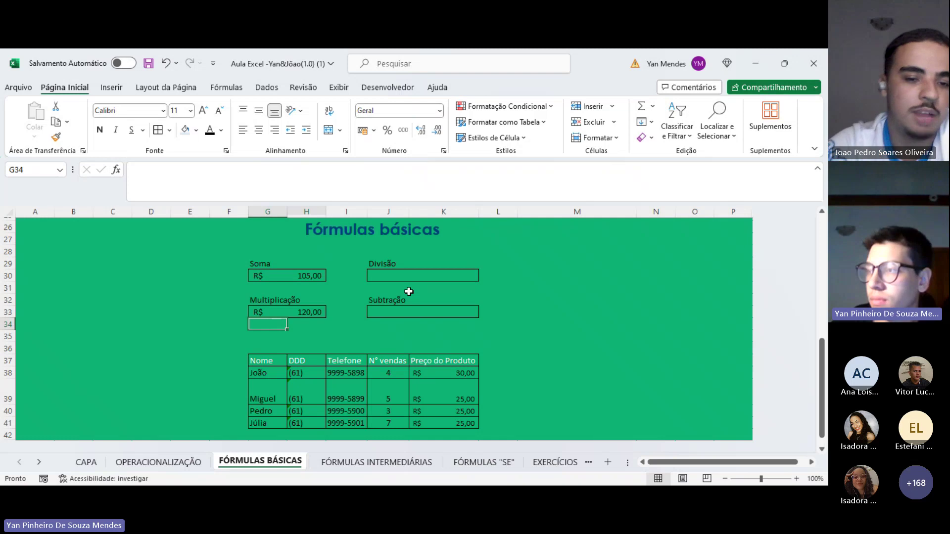
{"action": "left_click", "coordinate": [303, 312]}
- Rename the Multiplicação label in G32 to SOMAR PRODUTO
{"action": "key", "text": "Up"}
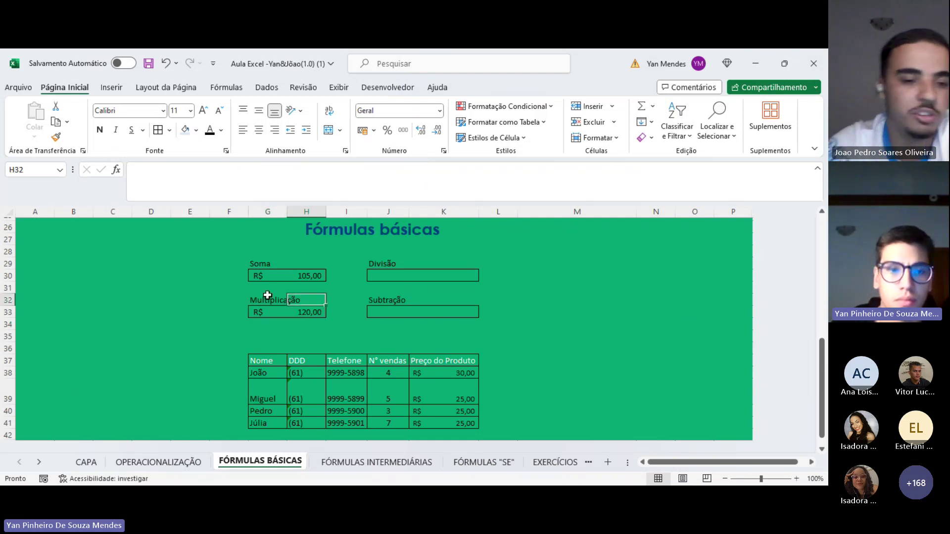
{"action": "left_click", "coordinate": [267, 295]}
{"action": "double_click", "coordinate": [154, 169]}
{"action": "type", "text": "SOMAR"}
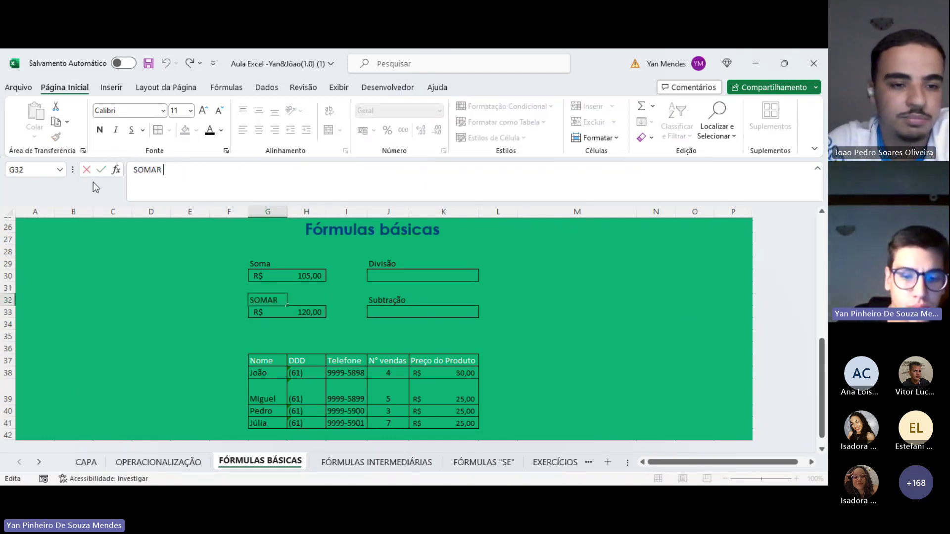
{"action": "type", "text": " PRODUTO"}
{"action": "key", "text": "Return"}
- Replace G33's formula with =SOMARPRODUTO(J38:J41;K38:K41), giving R$ 495,00
{"action": "left_click", "coordinate": [290, 187]}
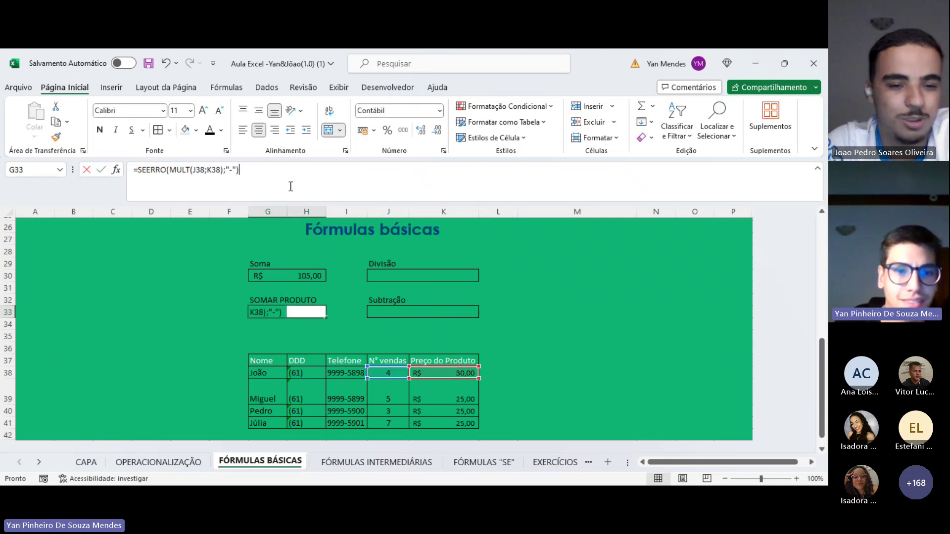
{"action": "key", "text": "ctrl+a"}
{"action": "key", "text": "BackSpace"}
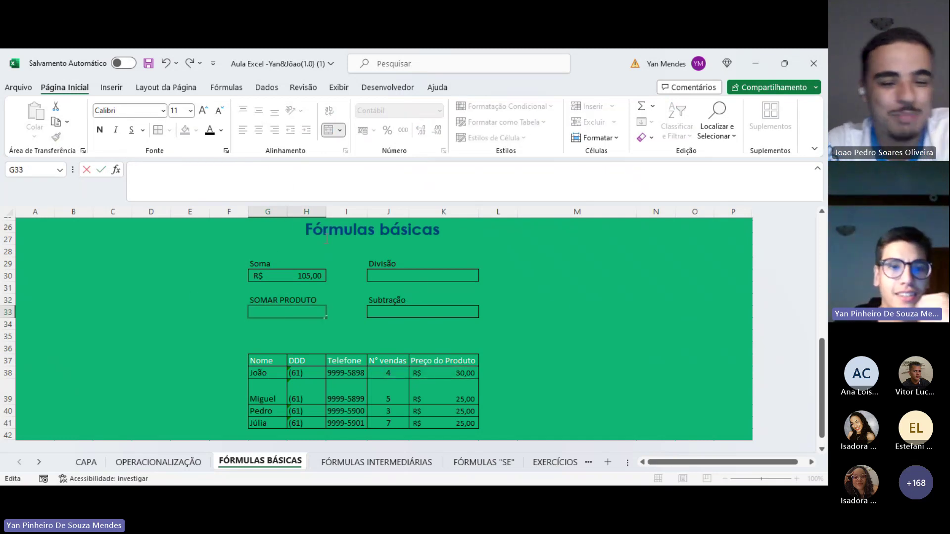
{"action": "type", "text": "="}
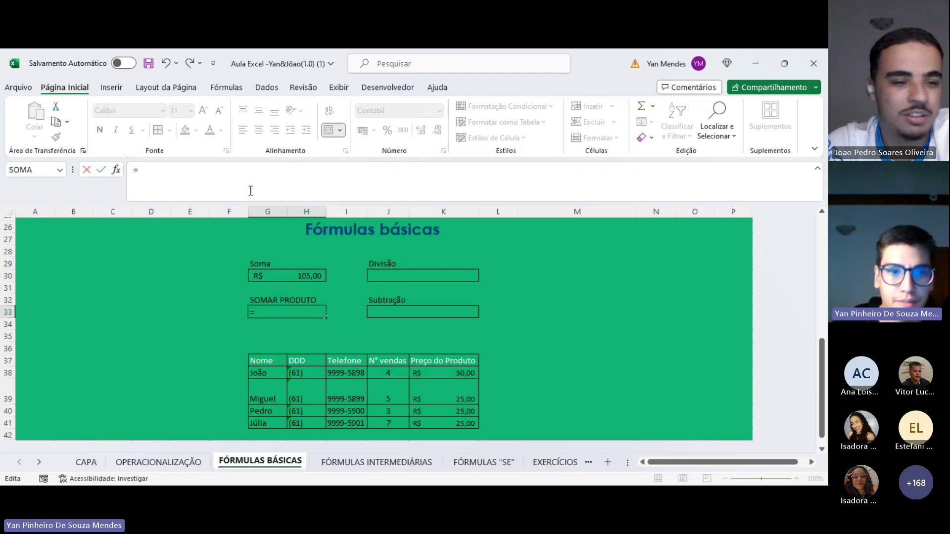
{"action": "type", "text": "somarpr"}
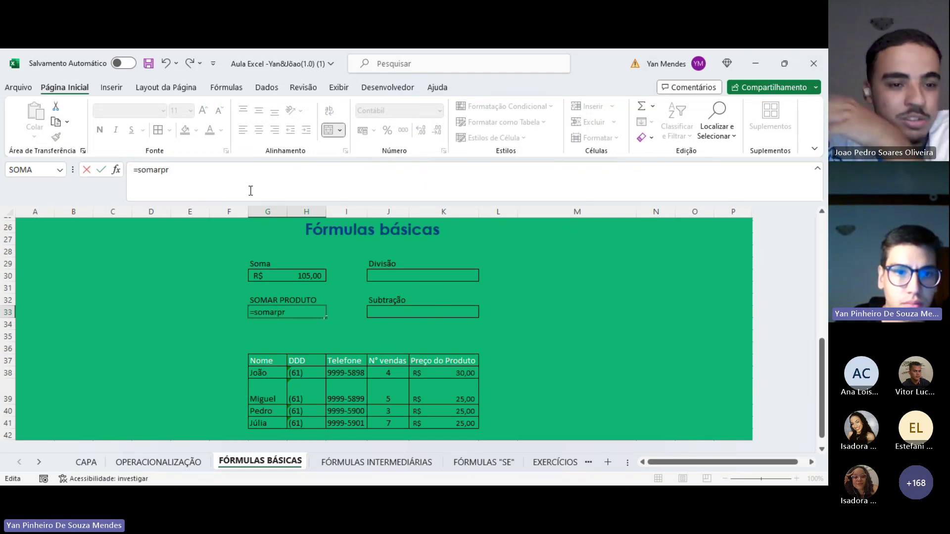
{"action": "type", "text": "oduto("}
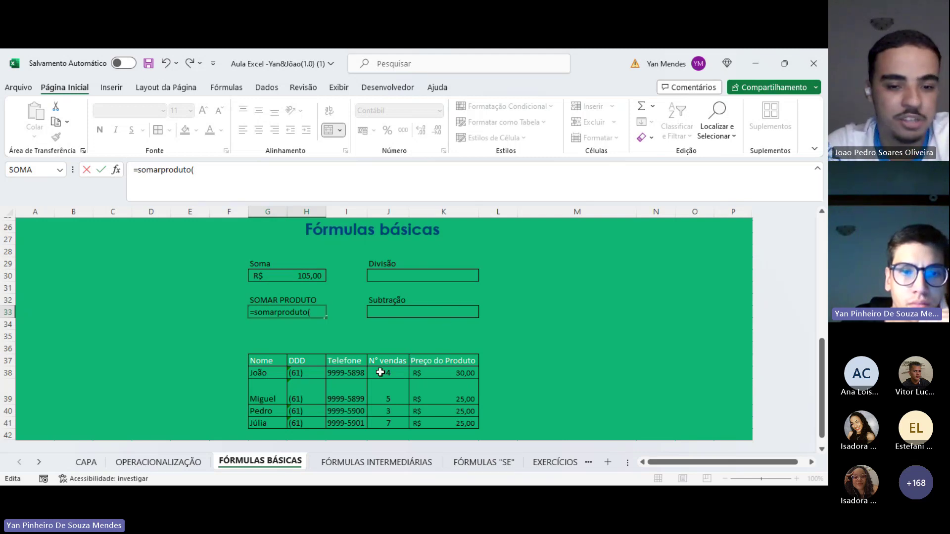
{"action": "left_click_drag", "start_coordinate": [380, 372], "coordinate": [381, 404]}
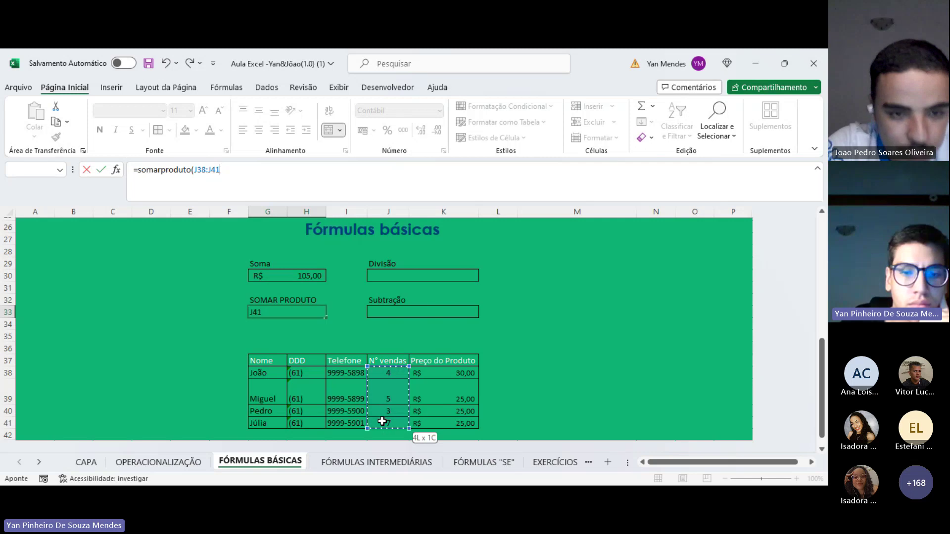
{"action": "left_click_drag", "start_coordinate": [383, 421], "coordinate": [383, 421]}
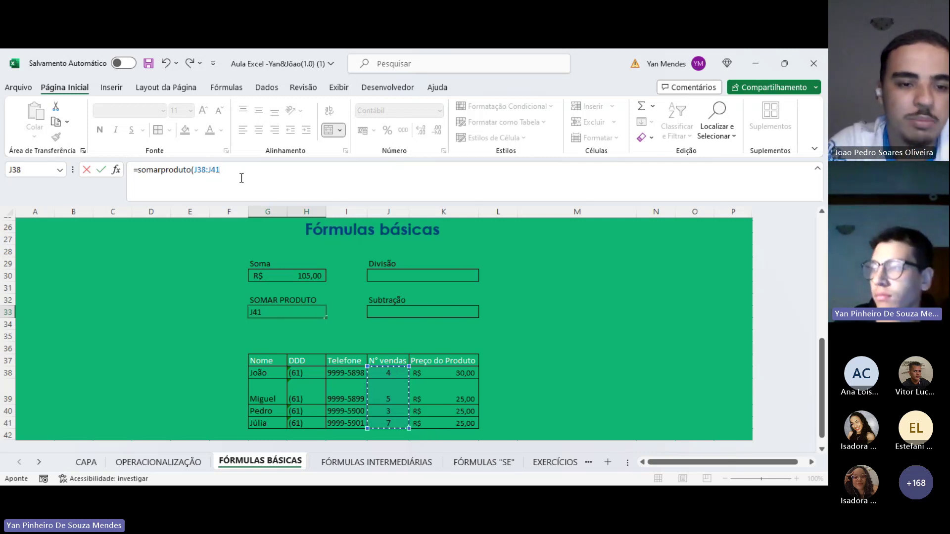
{"action": "type", "text": ";"}
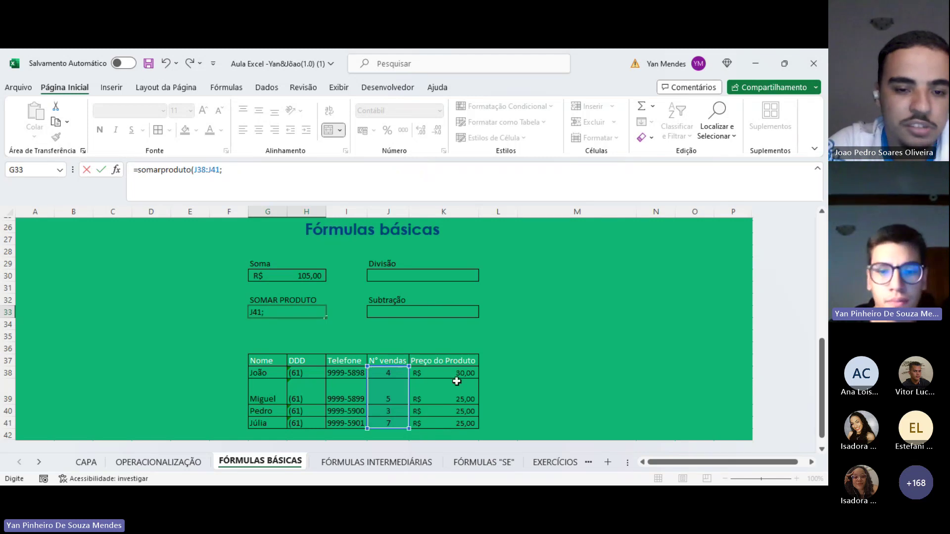
{"action": "left_click", "coordinate": [448, 375]}
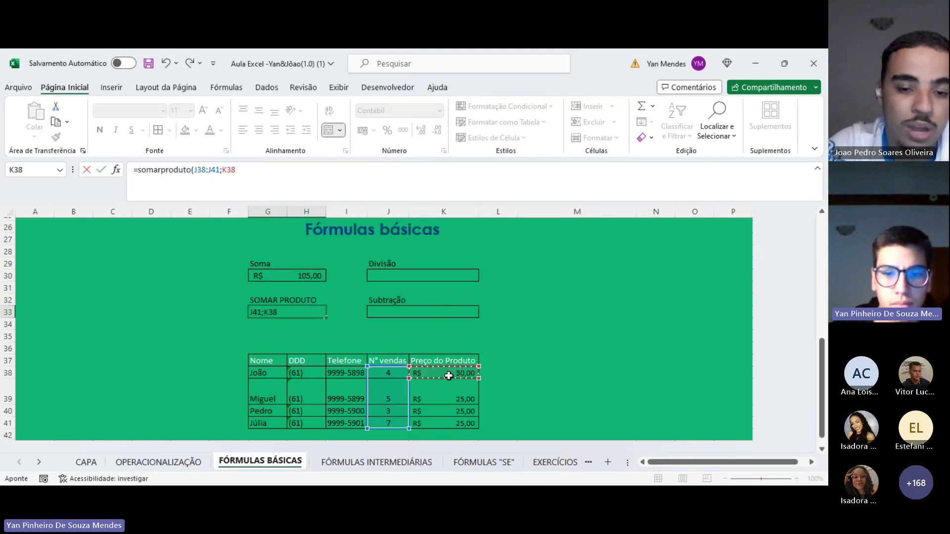
{"action": "left_click_drag", "start_coordinate": [449, 376], "coordinate": [449, 426]}
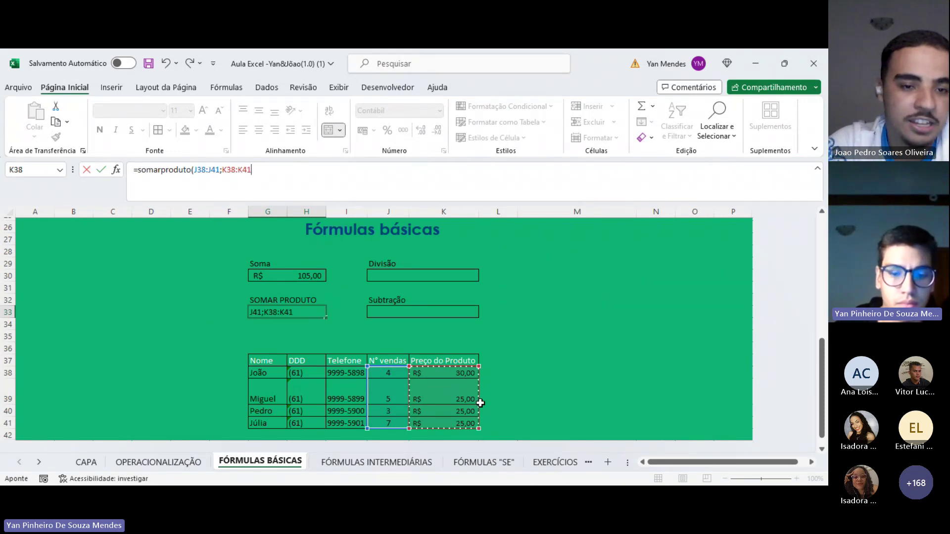
{"action": "key", "text": "Return"}
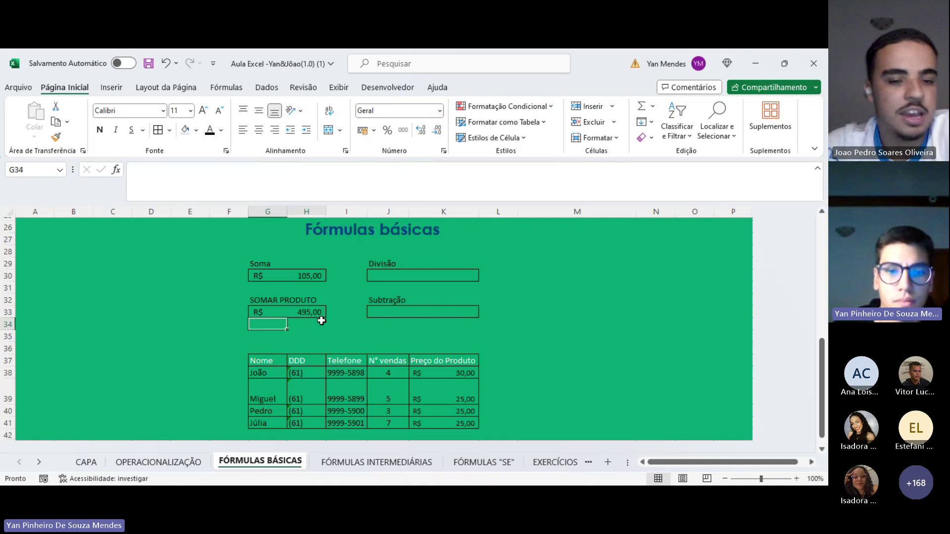
- Clear G33's SOMARPRODUTO formula and start the longhand version =J38*K38+J39*K39
{"action": "double_click", "coordinate": [297, 312]}
{"action": "left_click_drag", "start_coordinate": [270, 170], "coordinate": [138, 197]}
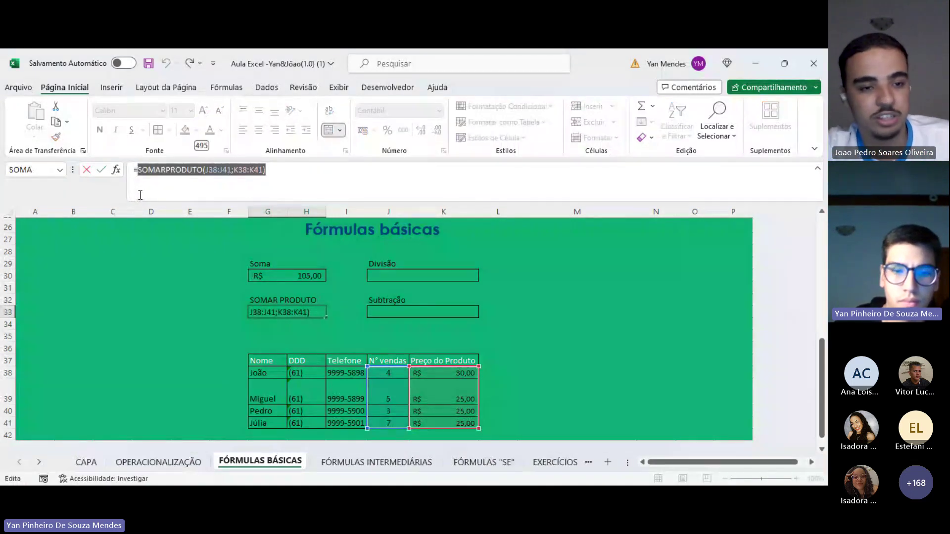
{"action": "key", "text": "BackSpace"}
{"action": "left_click", "coordinate": [391, 373]}
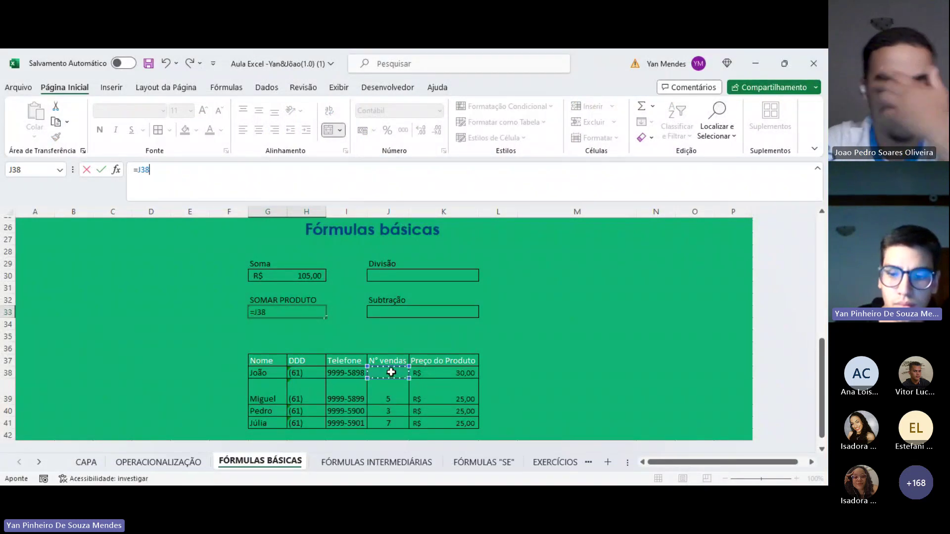
{"action": "type", "text": "*"}
{"action": "left_click", "coordinate": [431, 374]}
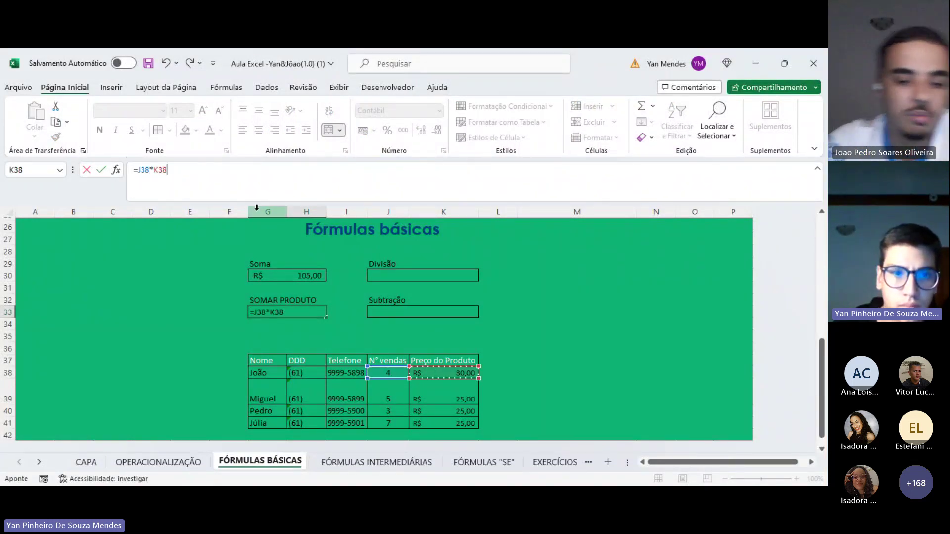
{"action": "type", "text": "+"}
{"action": "left_click", "coordinate": [379, 391]}
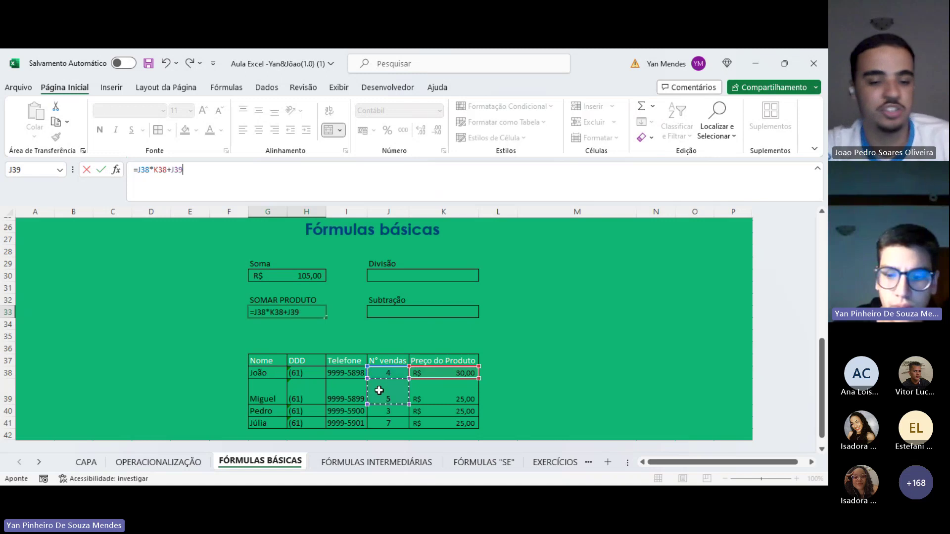
{"action": "type", "text": "*"}
{"action": "left_click", "coordinate": [426, 399]}
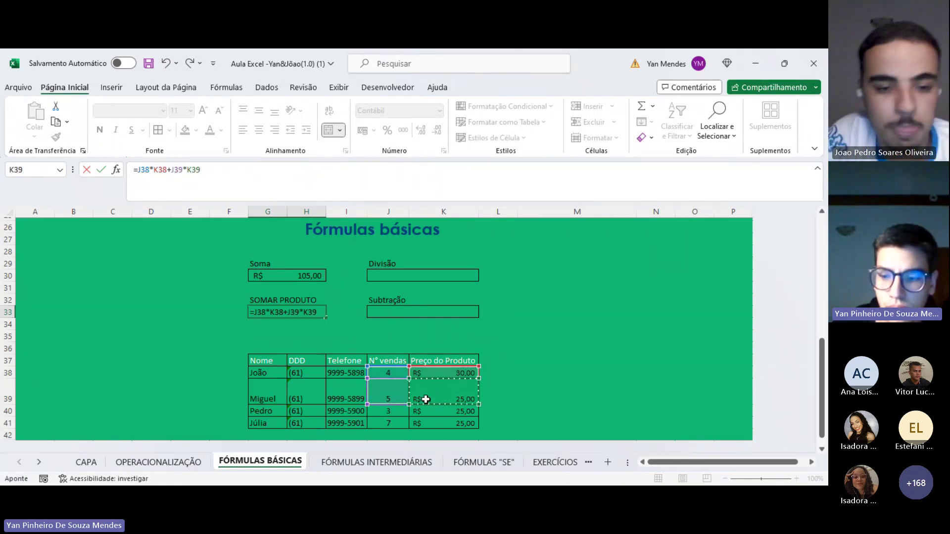
- Finish the longhand formula with +J40*K40+J41*K41 and enter it, showing R$ 495,00
{"action": "type", "text": "+"}
{"action": "left_click", "coordinate": [393, 411]}
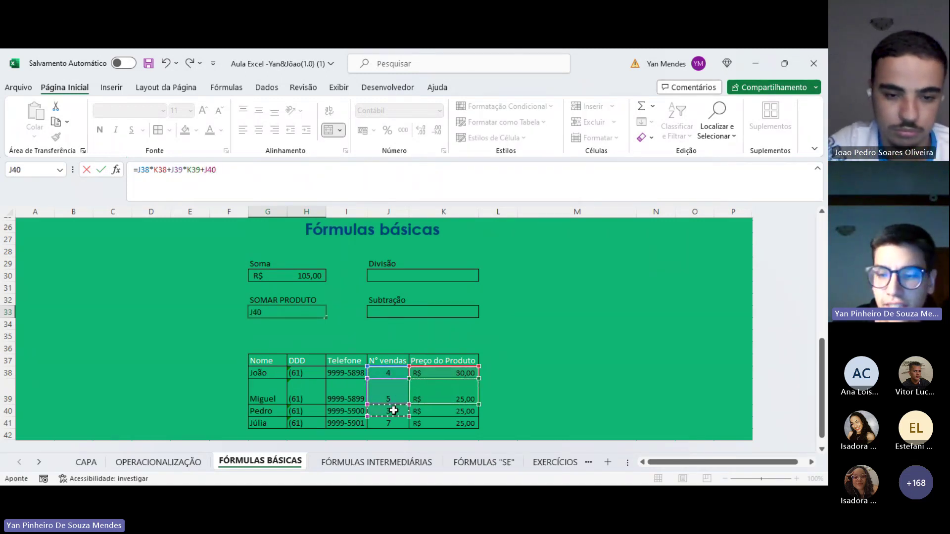
{"action": "type", "text": "*"}
{"action": "left_click", "coordinate": [419, 413]}
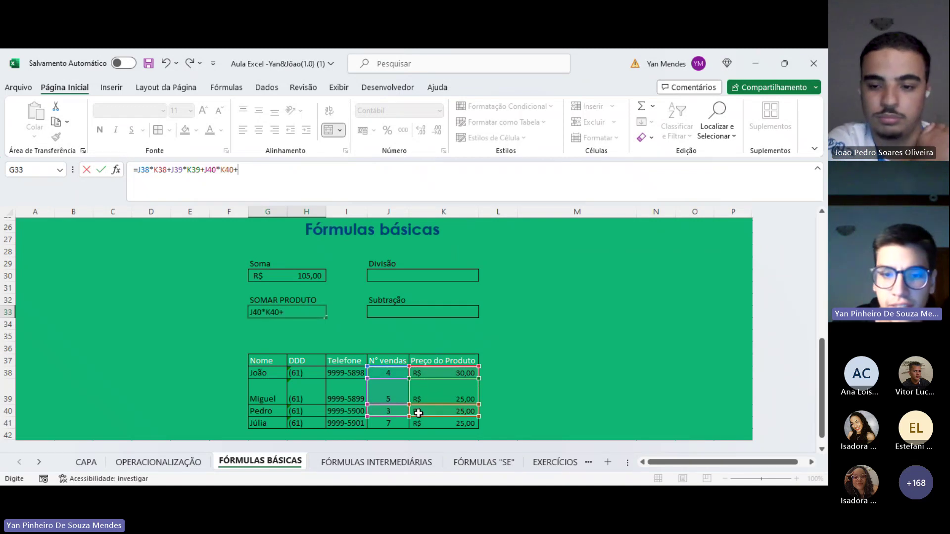
{"action": "type", "text": "+"}
{"action": "left_click", "coordinate": [396, 424]}
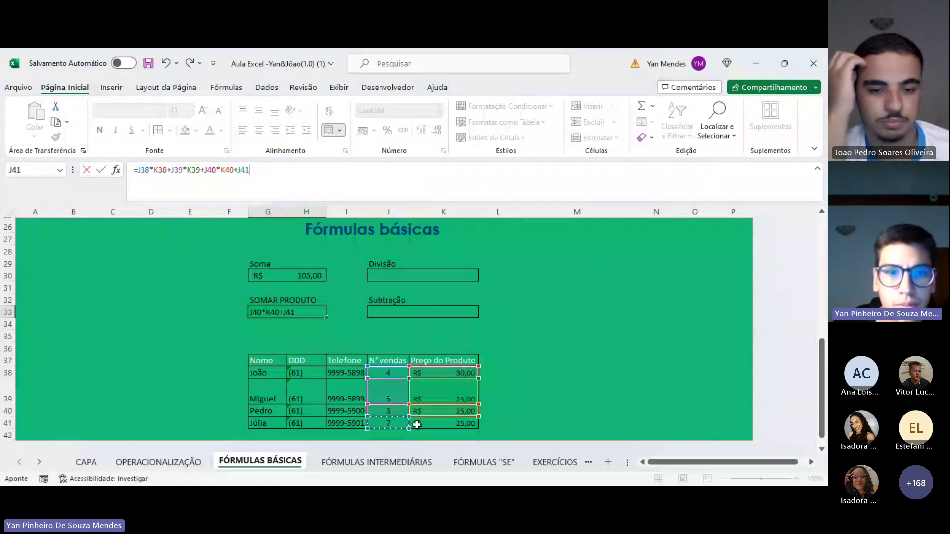
{"action": "left_click_drag", "start_coordinate": [250, 179], "coordinate": [234, 173]}
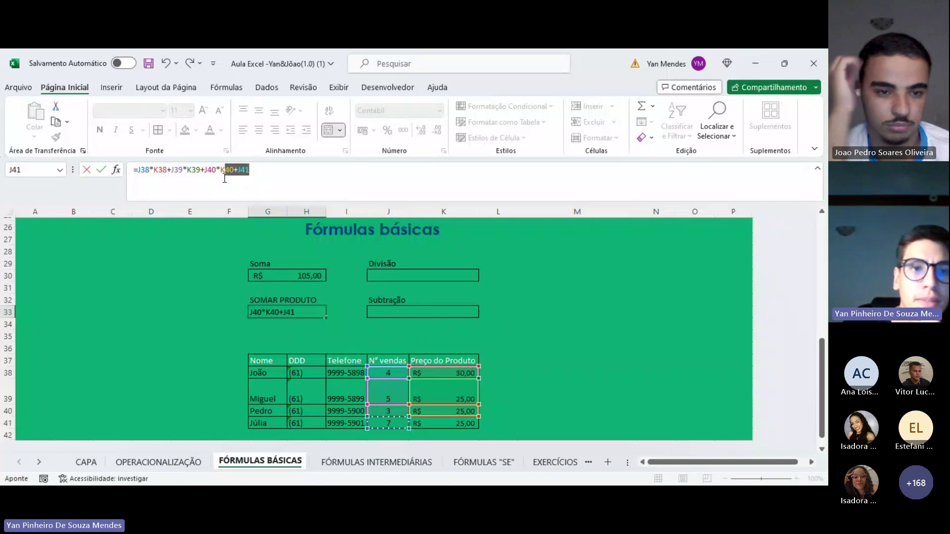
{"action": "left_click", "coordinate": [260, 172]}
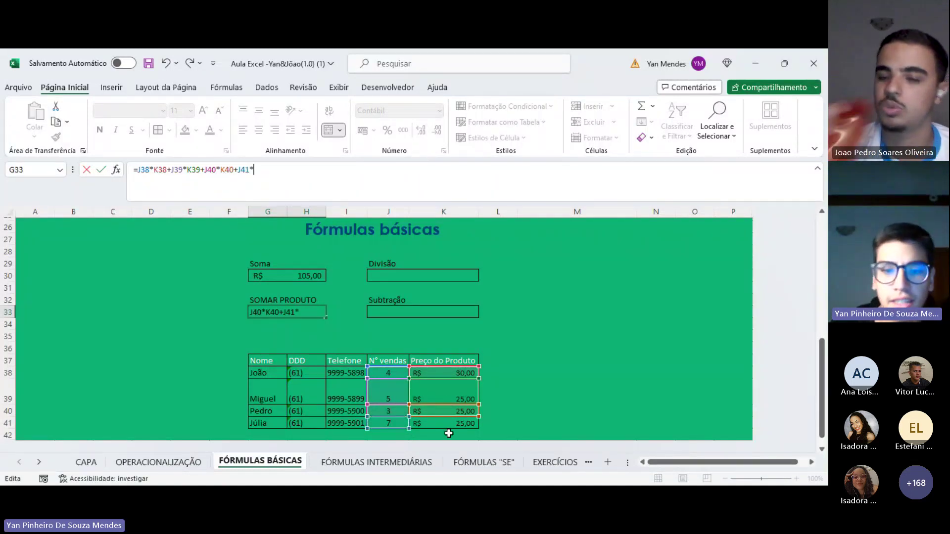
{"action": "left_click", "coordinate": [448, 425]}
{"action": "left_click_drag", "start_coordinate": [140, 170], "coordinate": [162, 171]}
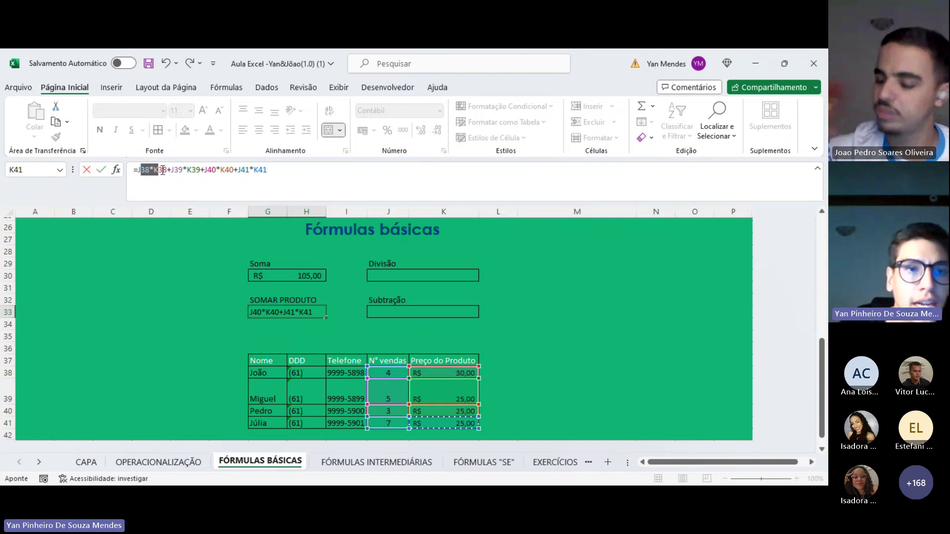
{"action": "left_click", "coordinate": [301, 174]}
{"action": "key", "text": "Return"}
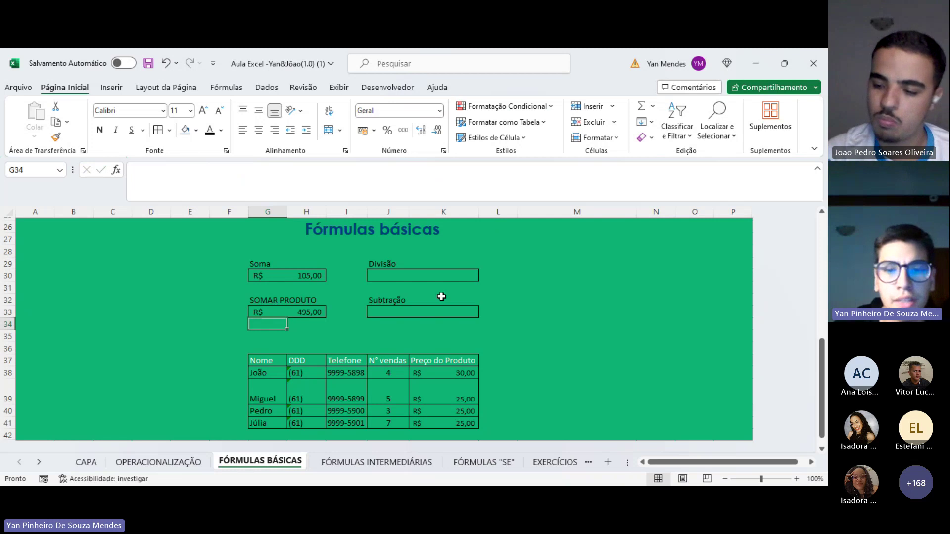
- Delete G33's formula so the SOMAR PRODUTO cell is empty
{"action": "left_click", "coordinate": [311, 316]}
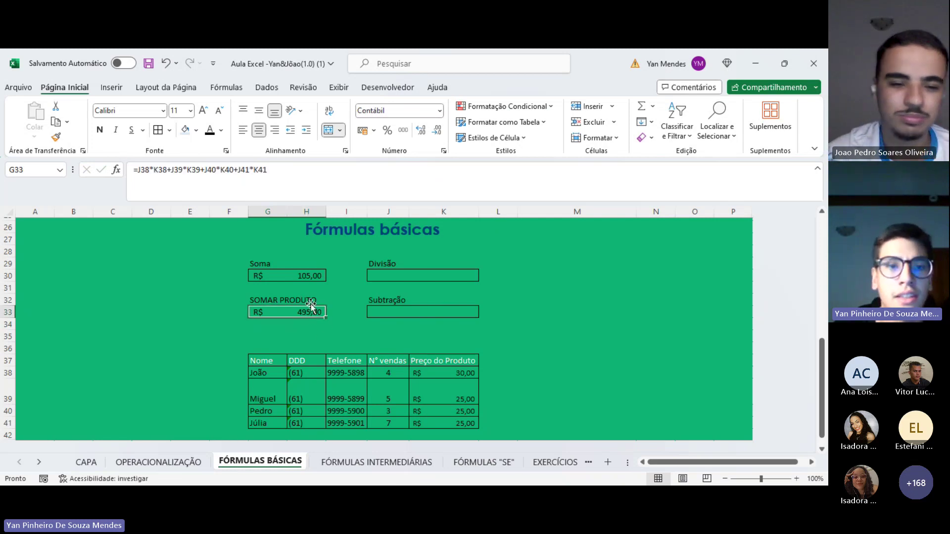
{"action": "left_click", "coordinate": [293, 182]}
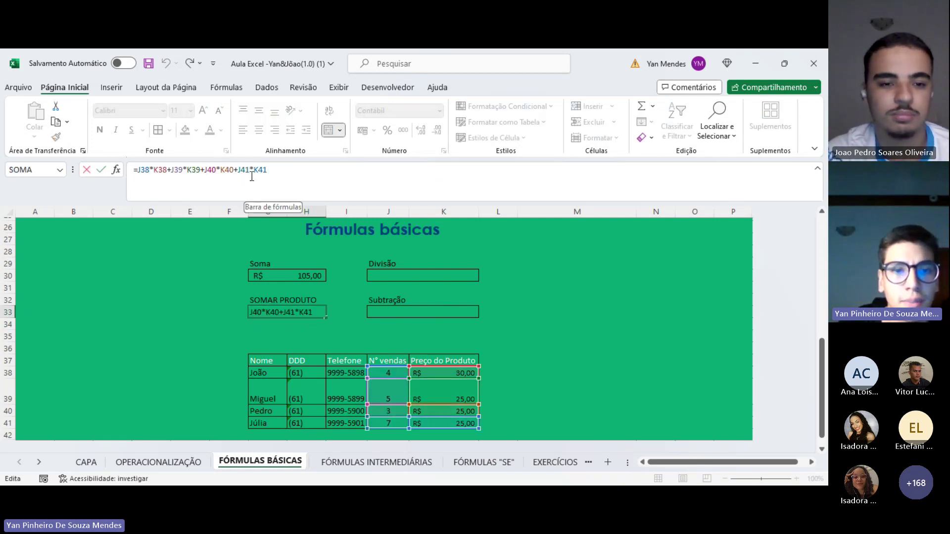
{"action": "left_click_drag", "start_coordinate": [300, 178], "coordinate": [105, 191]}
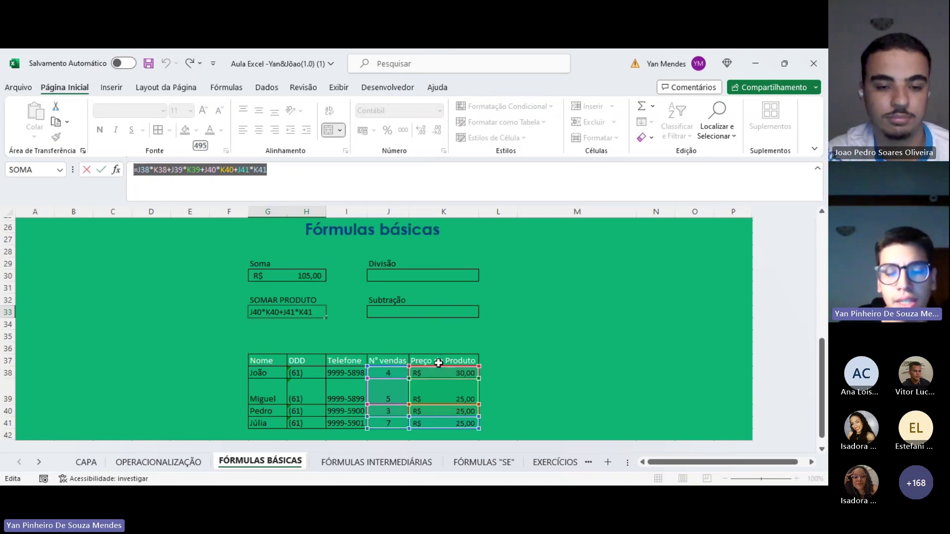
{"action": "key", "text": "Delete"}
{"action": "key", "text": "Return"}
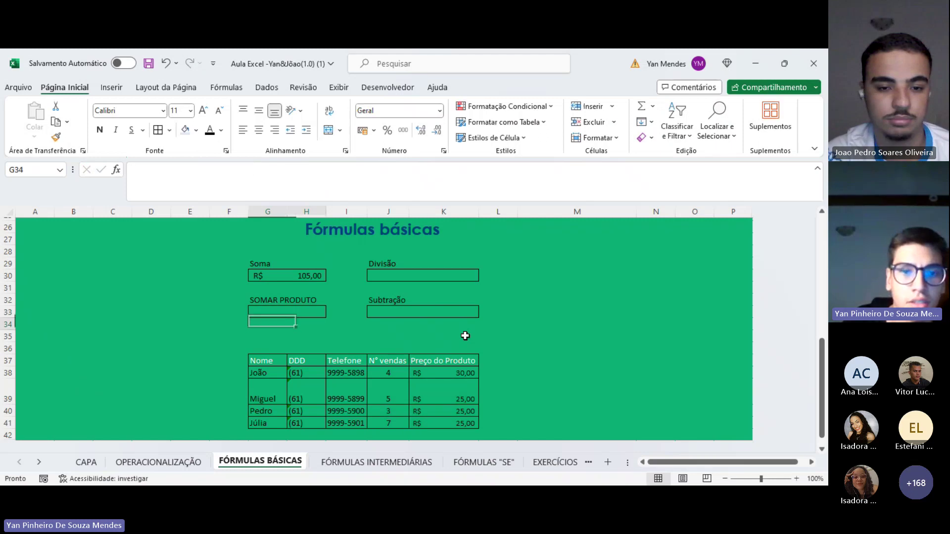
- Enter =100/2 in the Divisão cell J30
{"action": "left_click", "coordinate": [407, 275]}
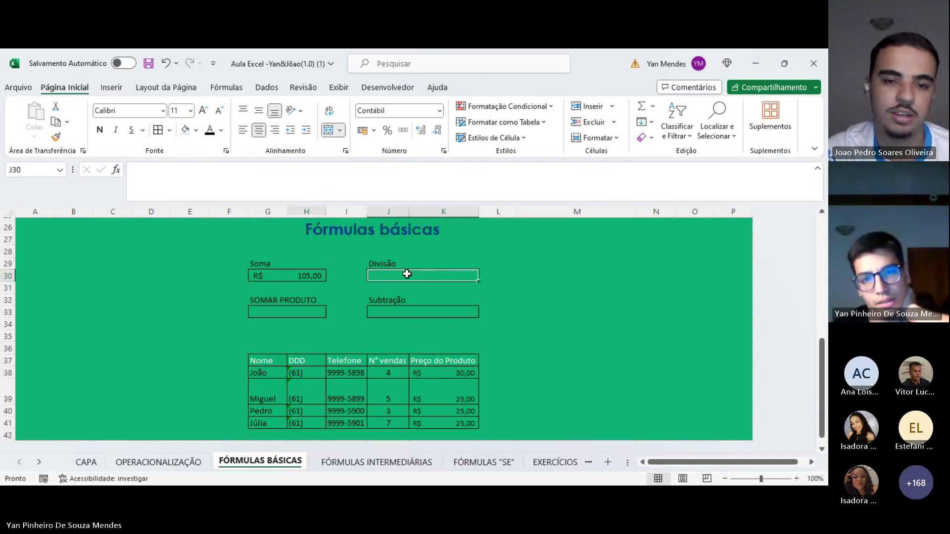
{"action": "type", "text": "="}
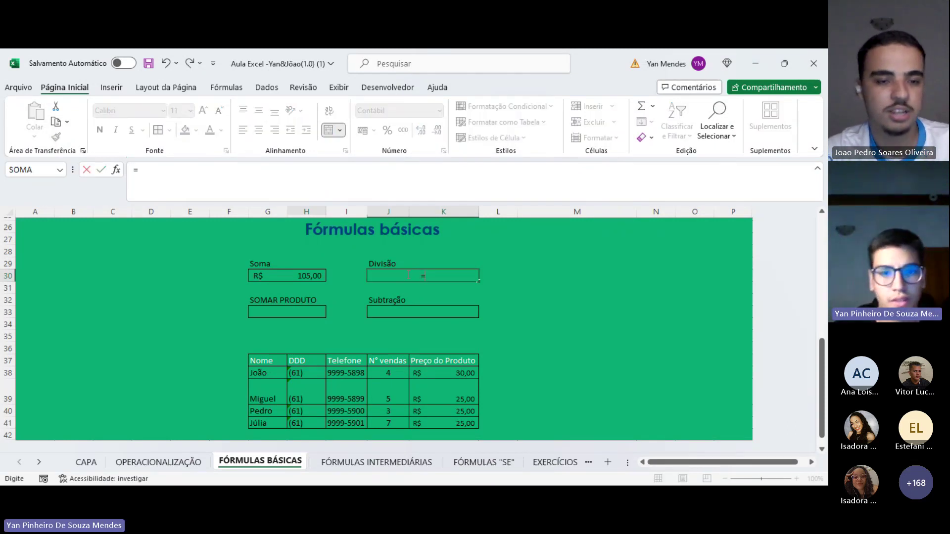
{"action": "type", "text": "100"}
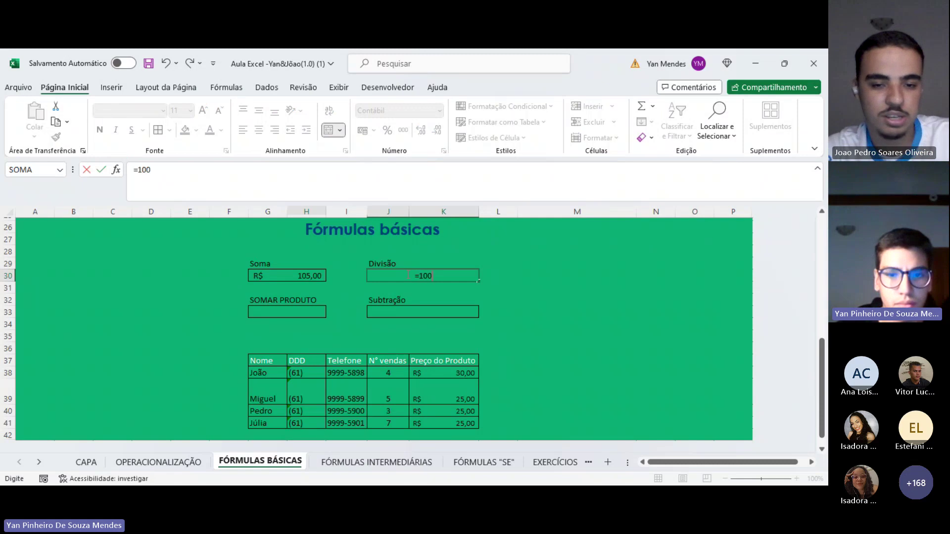
{"action": "type", "text": "/"}
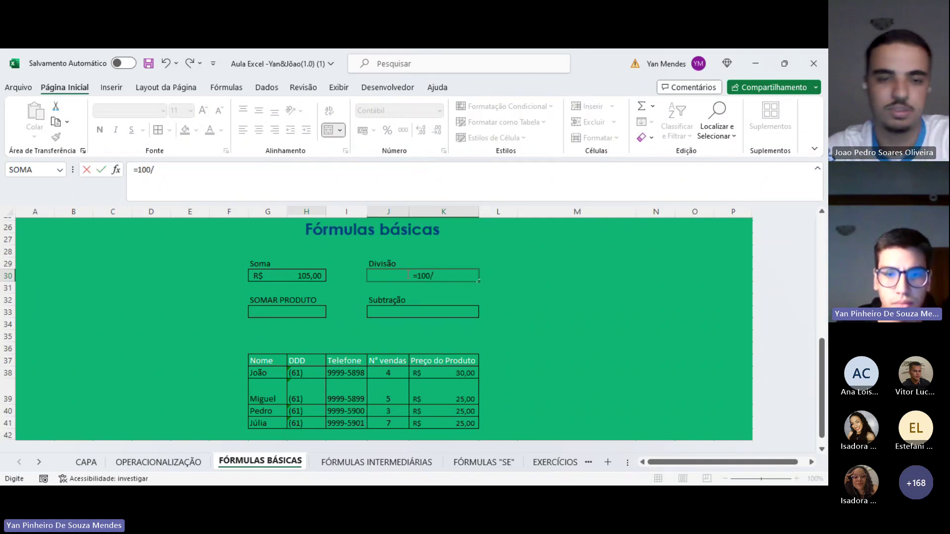
{"action": "type", "text": "2"}
{"action": "key", "text": "Return"}
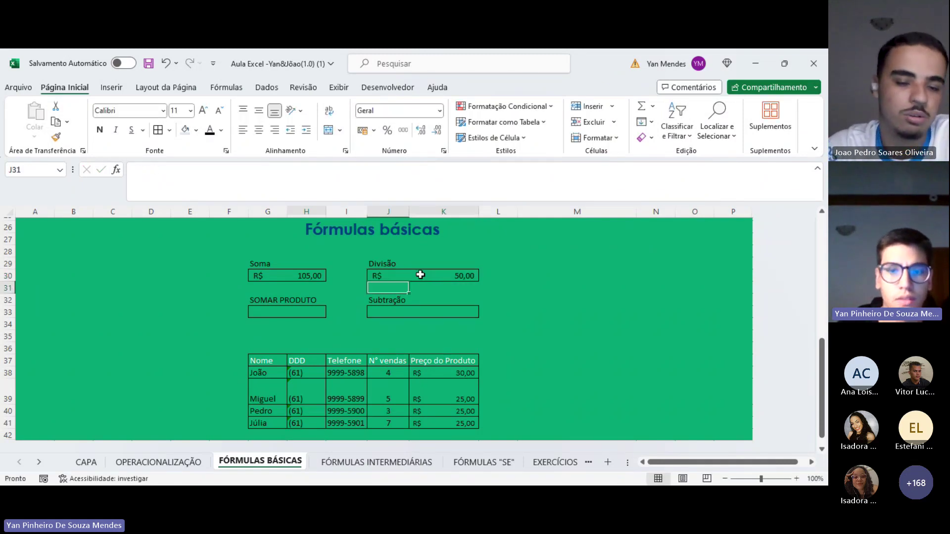
{"action": "left_click", "coordinate": [420, 275]}
{"action": "left_click", "coordinate": [518, 261]}
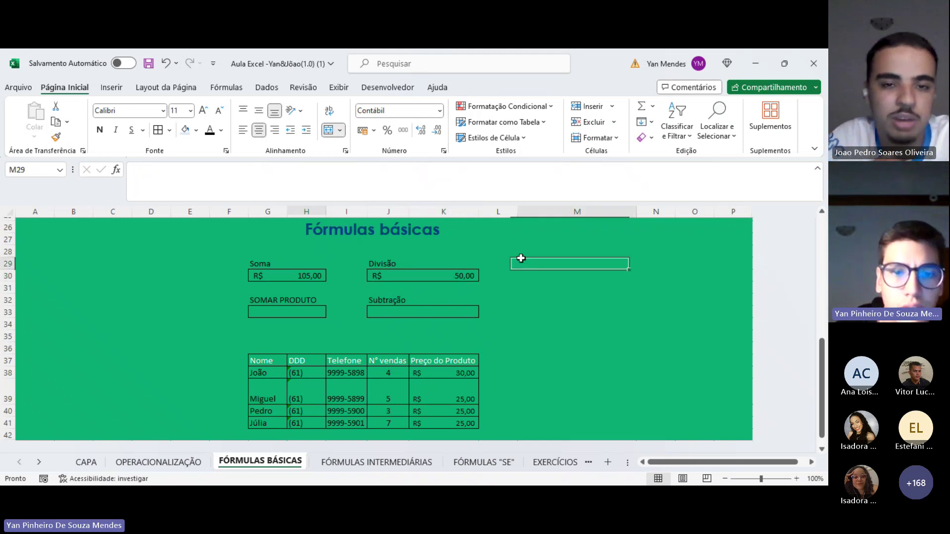
- Format J30 as Número so it shows 50,00 without currency
{"action": "left_click", "coordinate": [454, 280]}
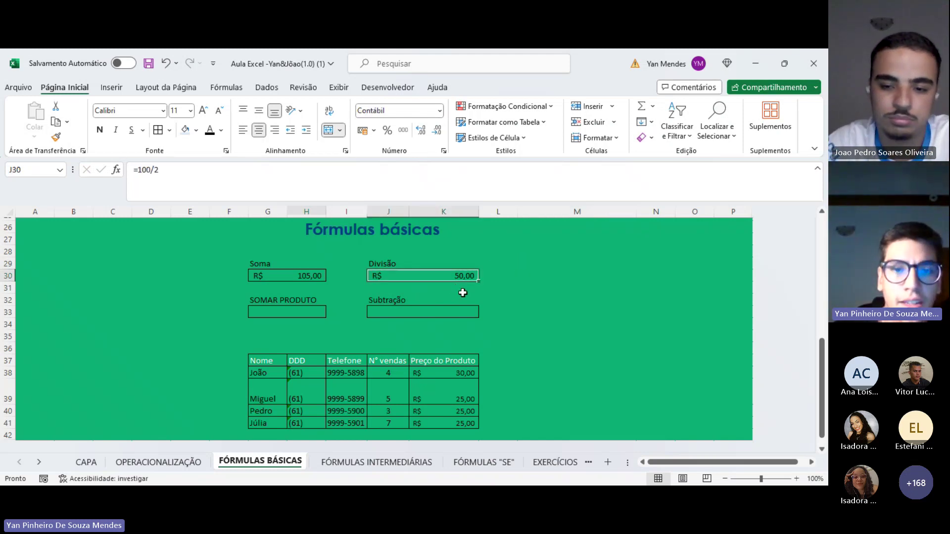
{"action": "left_click", "coordinate": [440, 110]}
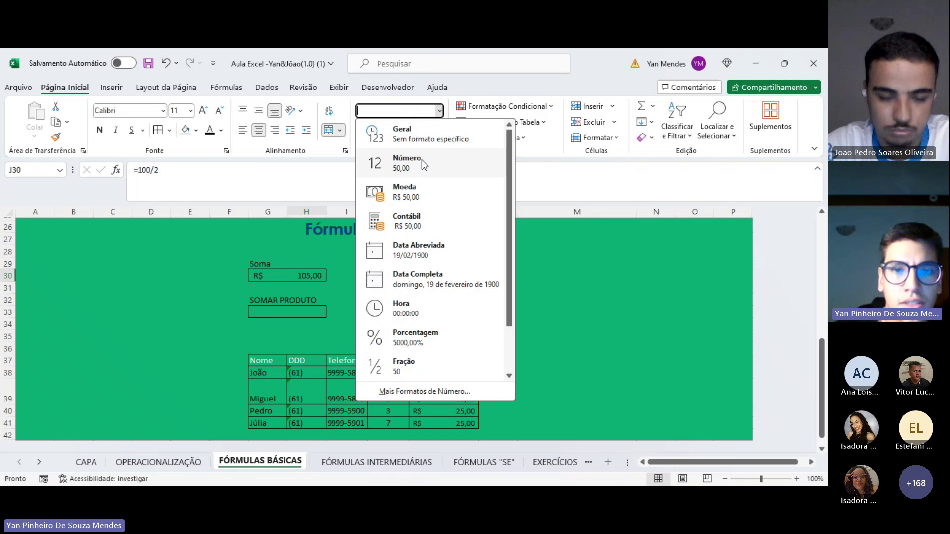
{"action": "left_click", "coordinate": [422, 159]}
{"action": "left_click", "coordinate": [574, 299]}
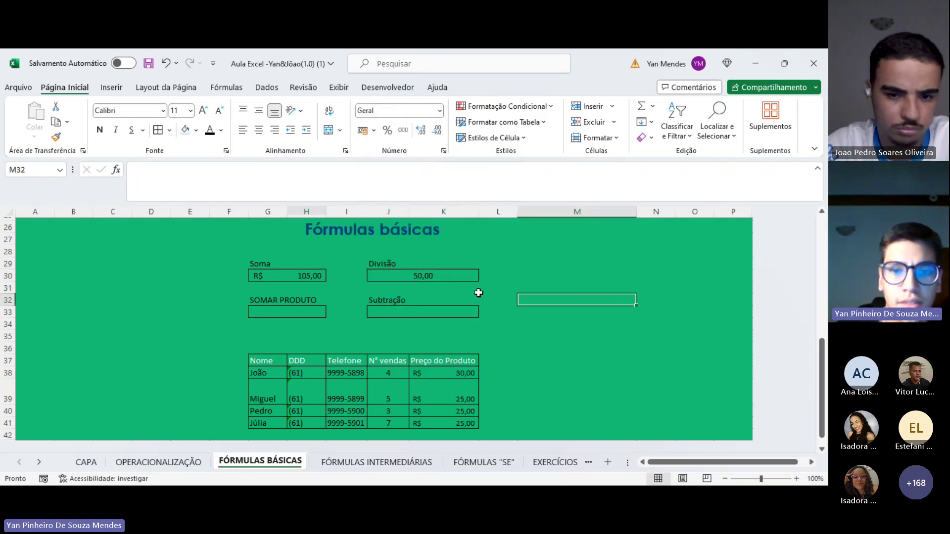
{"action": "left_click", "coordinate": [444, 281]}
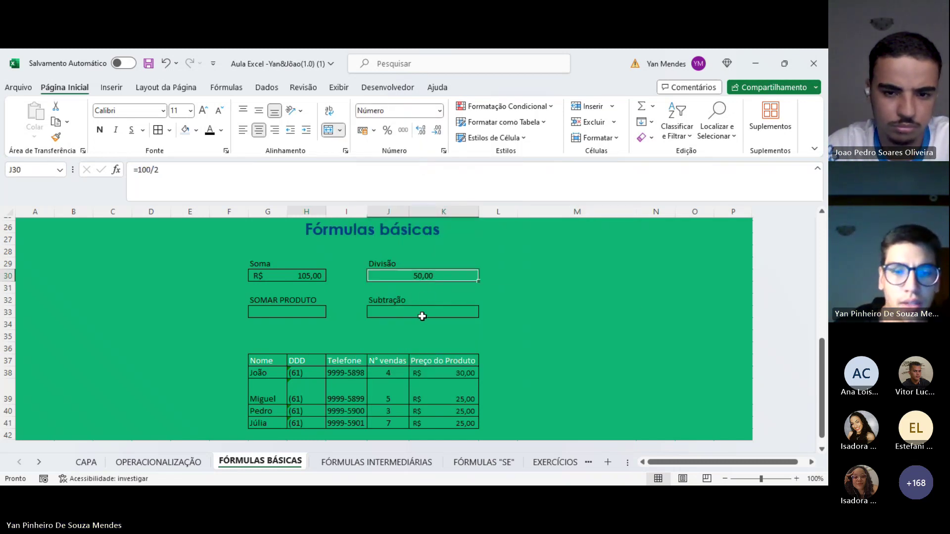
{"action": "left_click", "coordinate": [392, 313]}
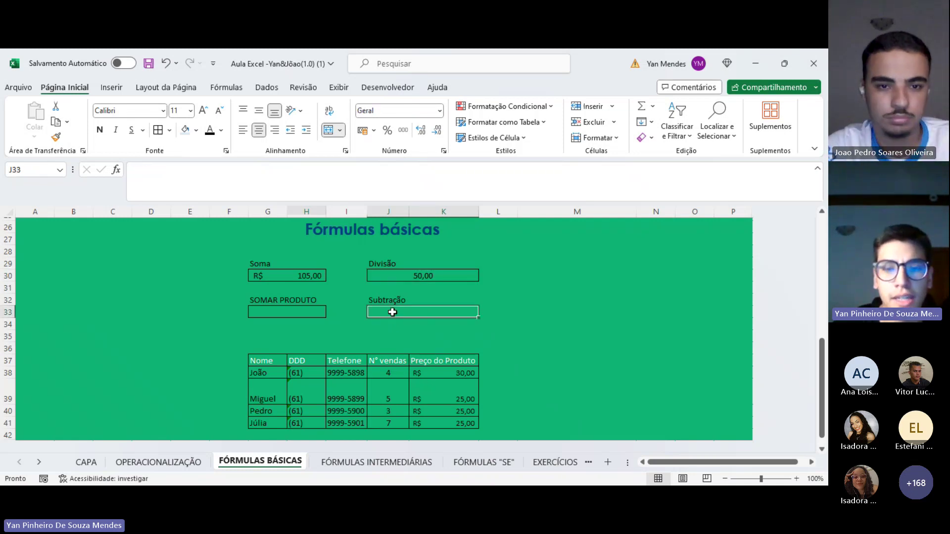
{"action": "type", "text": "="}
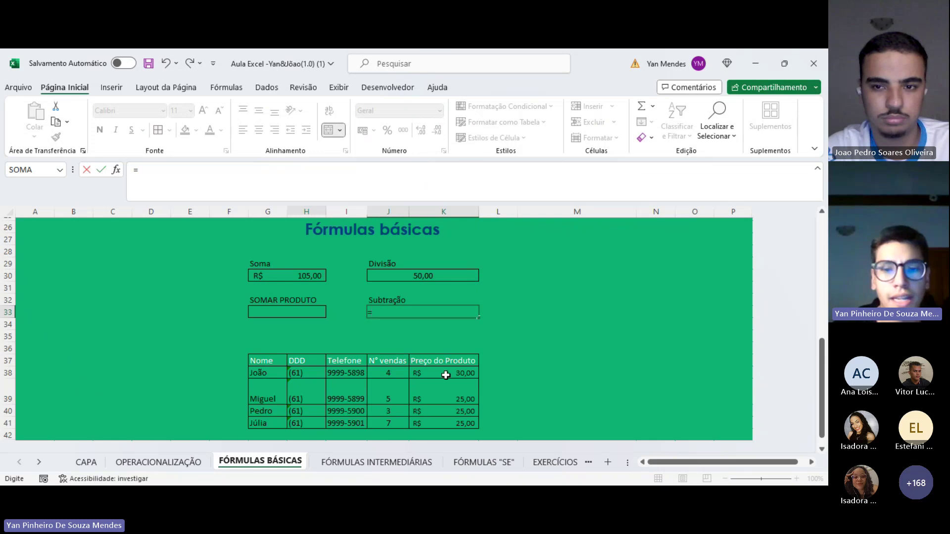
{"action": "left_click", "coordinate": [446, 374]}
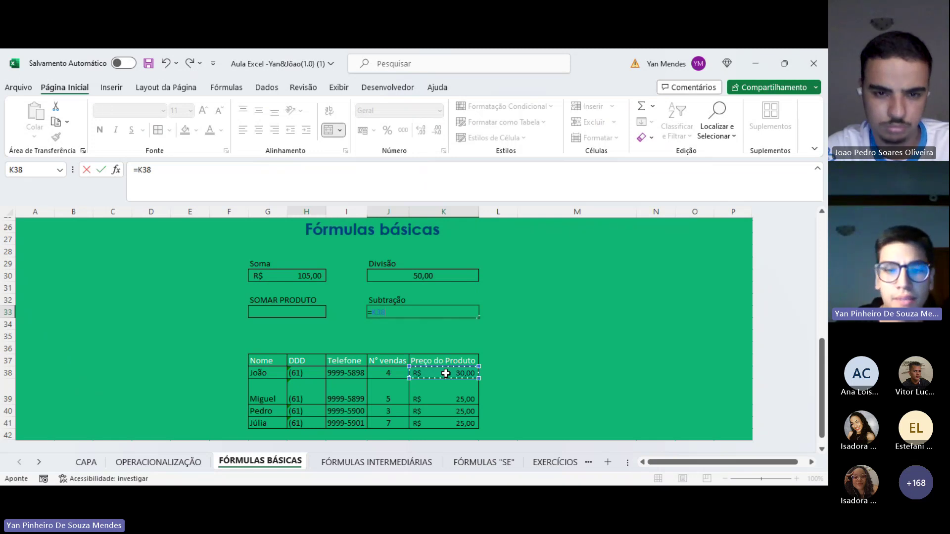
{"action": "type", "text": "-"}
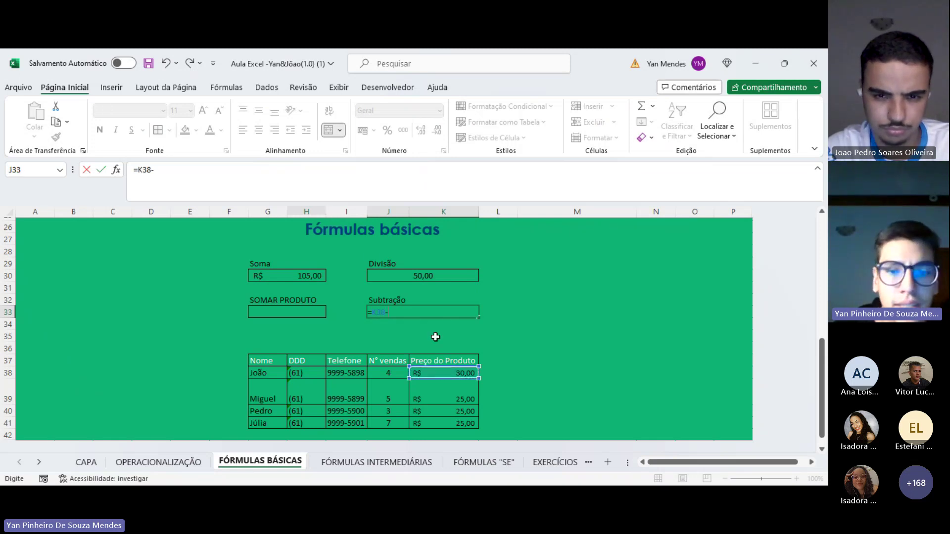
{"action": "left_click", "coordinate": [452, 396]}
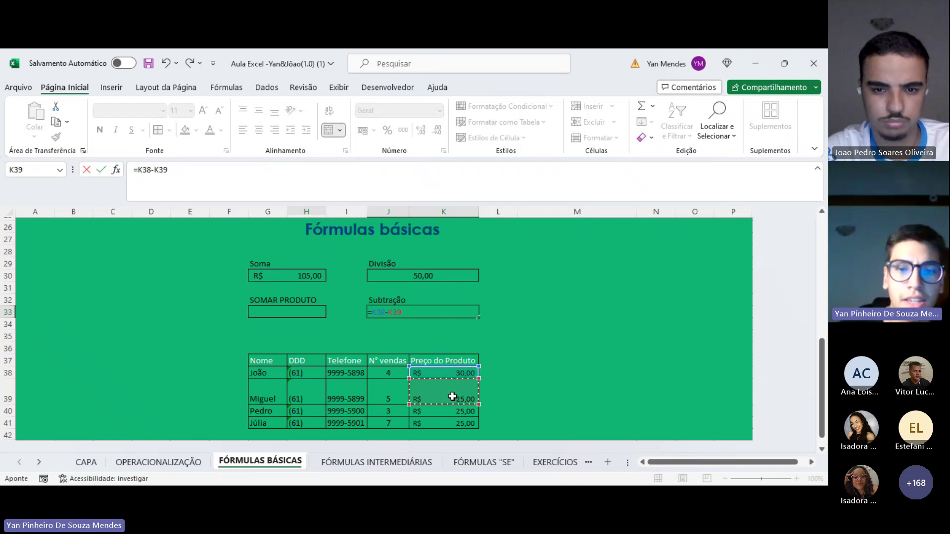
{"action": "key", "text": "Return"}
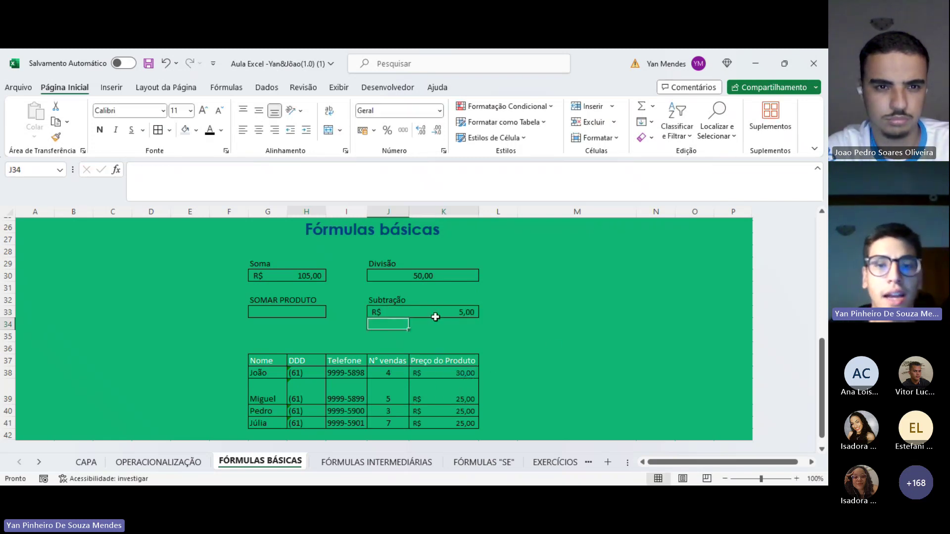
{"action": "left_click", "coordinate": [389, 314]}
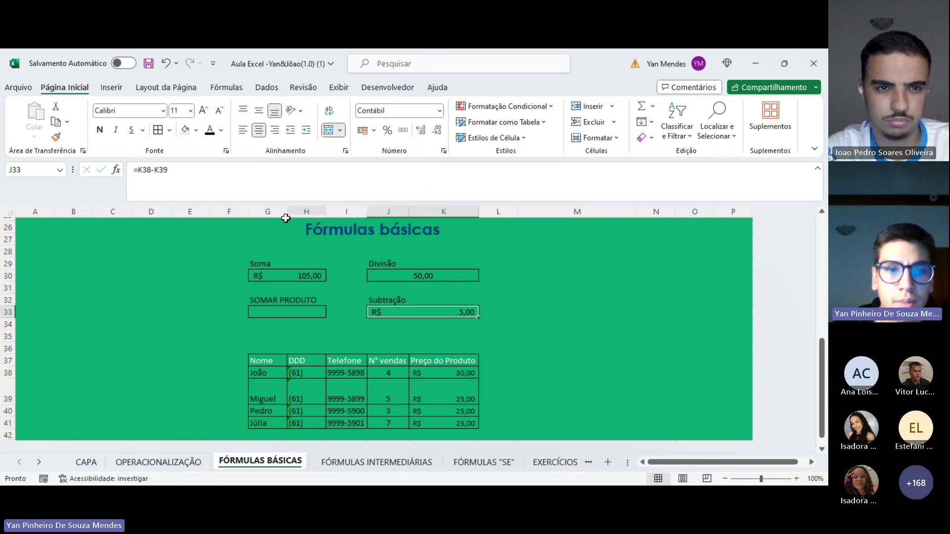
{"action": "left_click_drag", "start_coordinate": [276, 180], "coordinate": [120, 183]}
{"action": "key", "text": "BackSpace"}
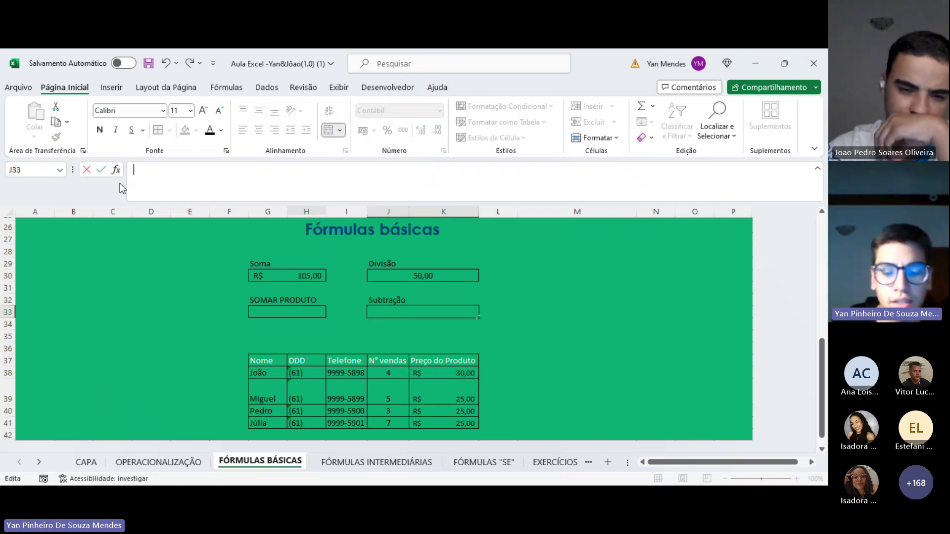
- Enter =(SOMARPRODUTO(J38:J41;K38:K41))/5 in the Subtração cell J33
{"action": "type", "text": "="}
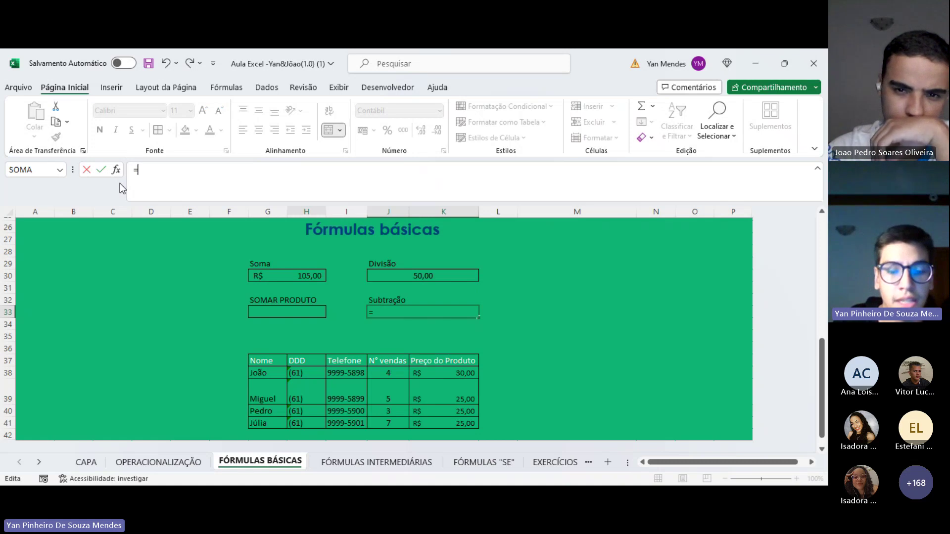
{"action": "type", "text": "("}
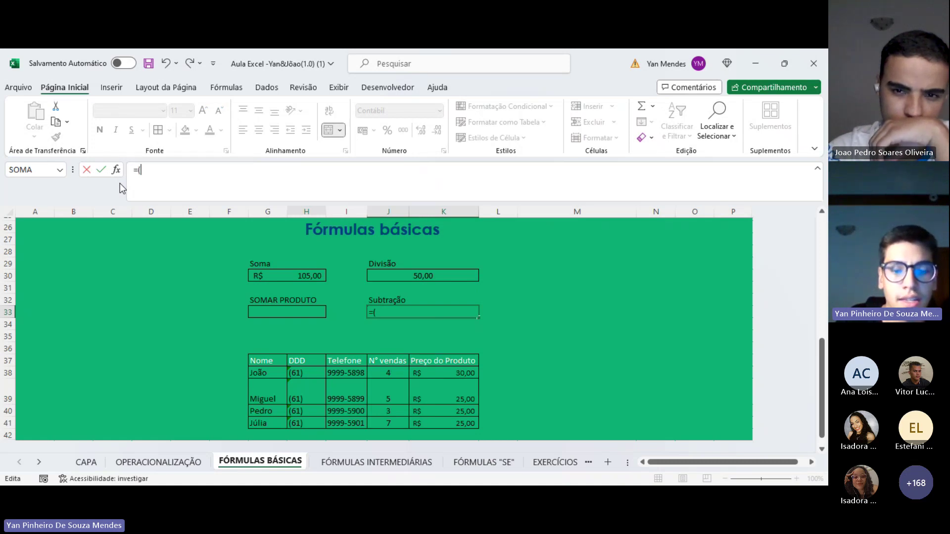
{"action": "type", "text": "somarp"}
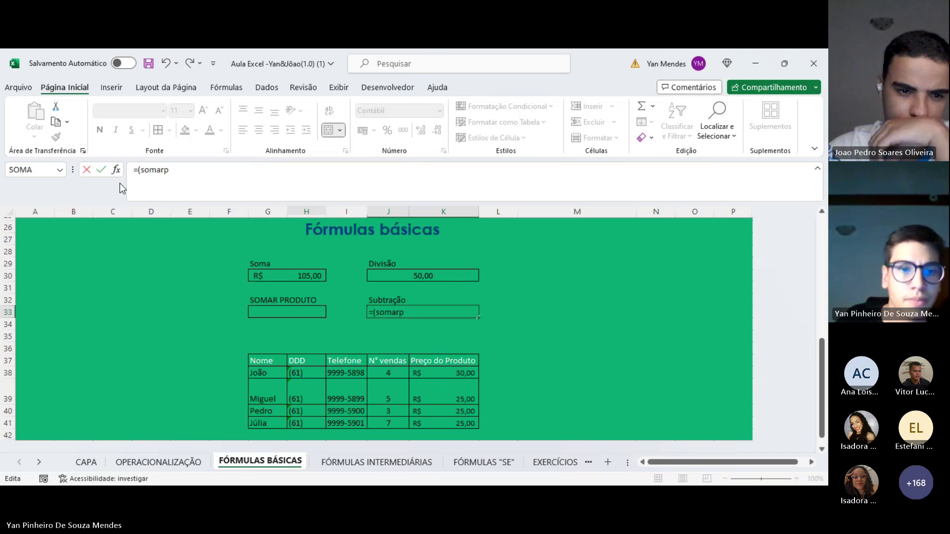
{"action": "key", "text": "Tab"}
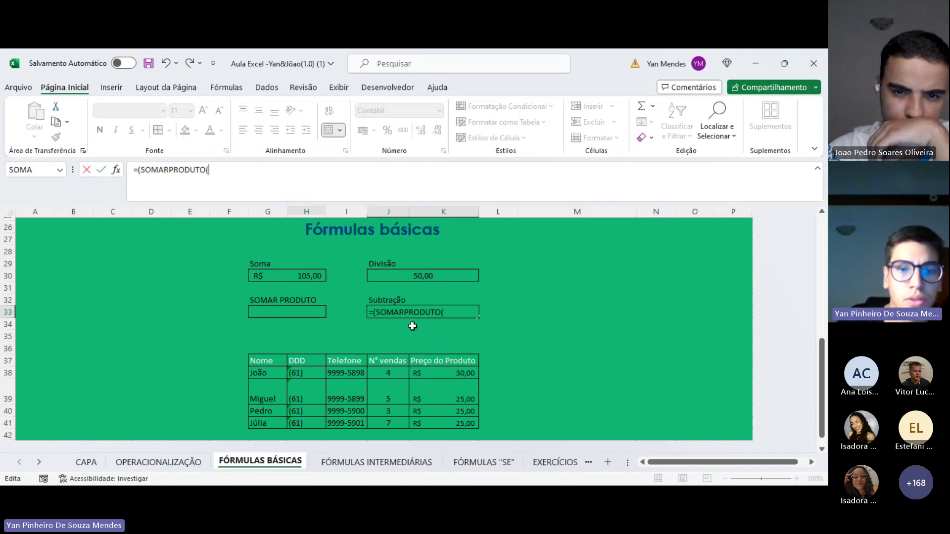
{"action": "left_click_drag", "start_coordinate": [391, 373], "coordinate": [402, 424]}
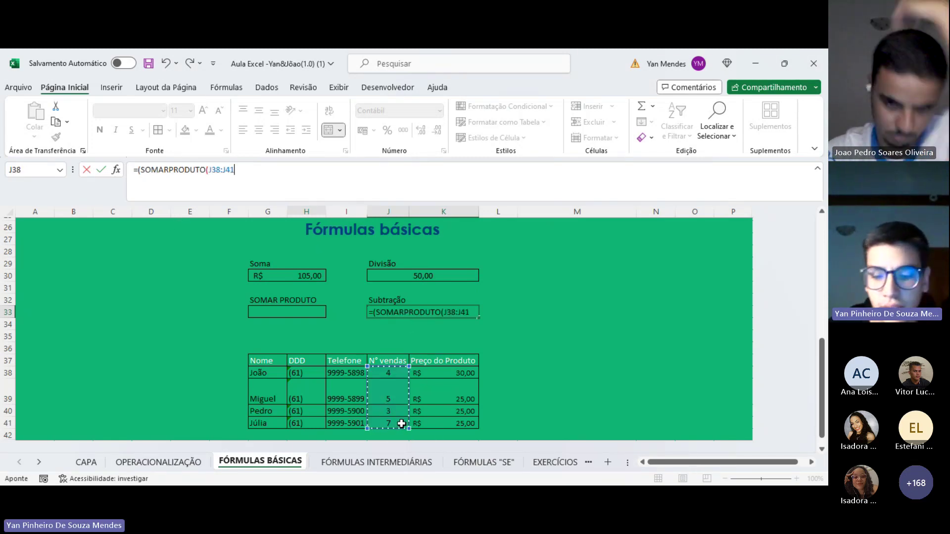
{"action": "type", "text": ";"}
{"action": "left_click_drag", "start_coordinate": [436, 373], "coordinate": [439, 425]}
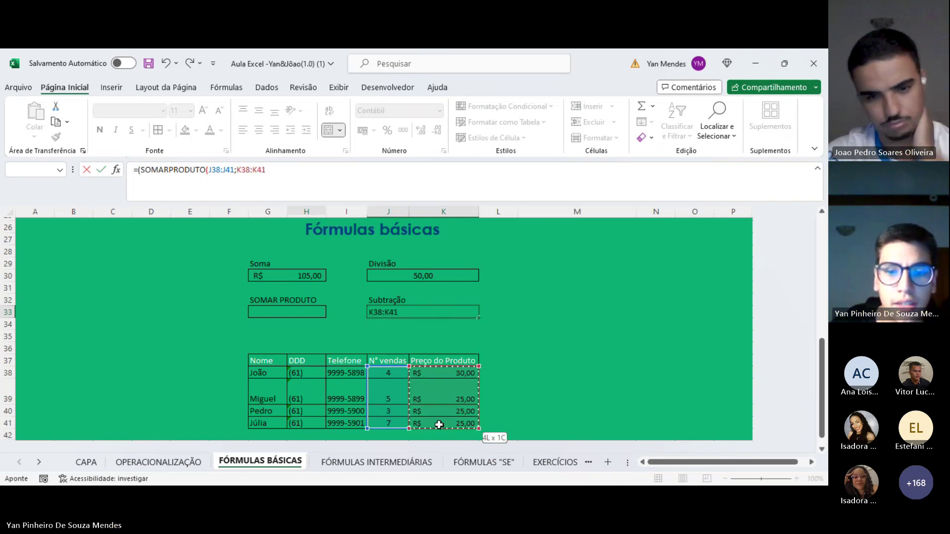
{"action": "left_click", "coordinate": [290, 176]}
{"action": "type", "text": ")/5"}
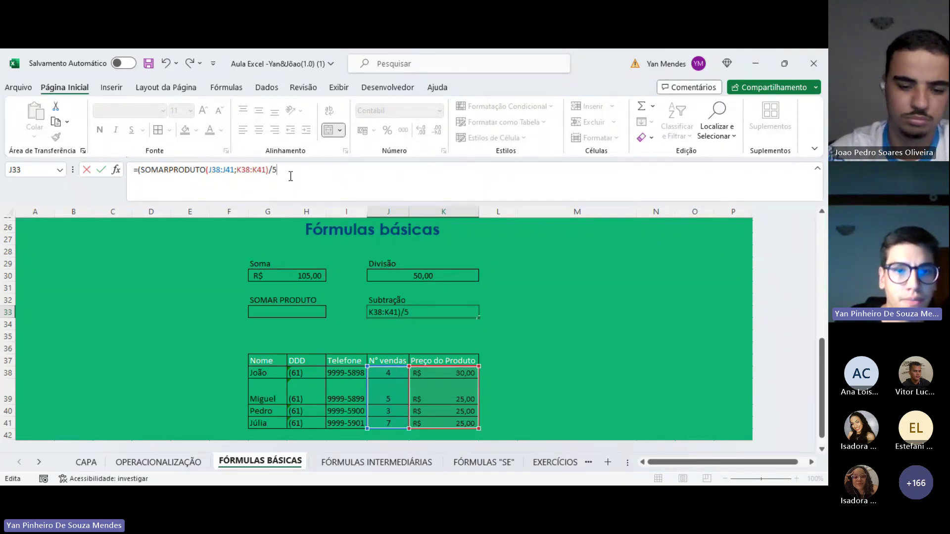
{"action": "key", "text": "BackSpace"}
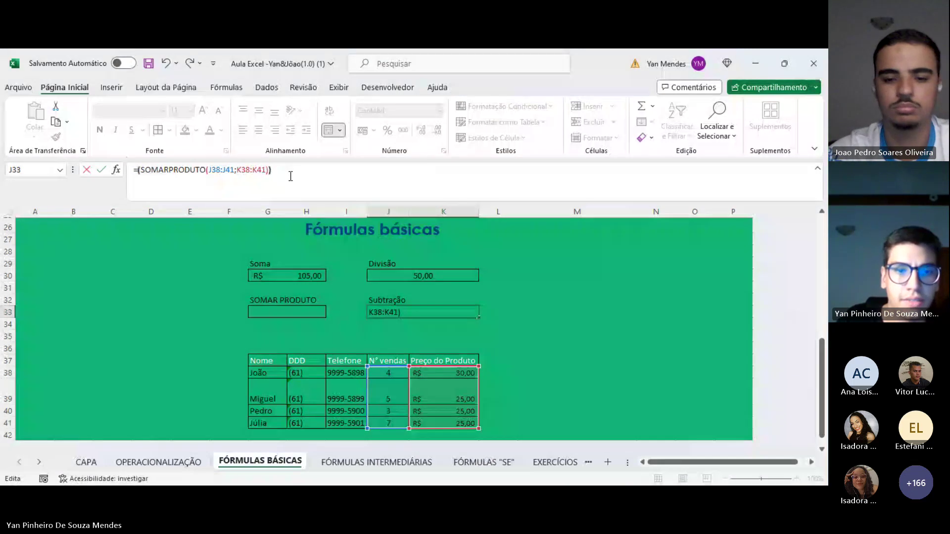
{"action": "type", "text": ")/5"}
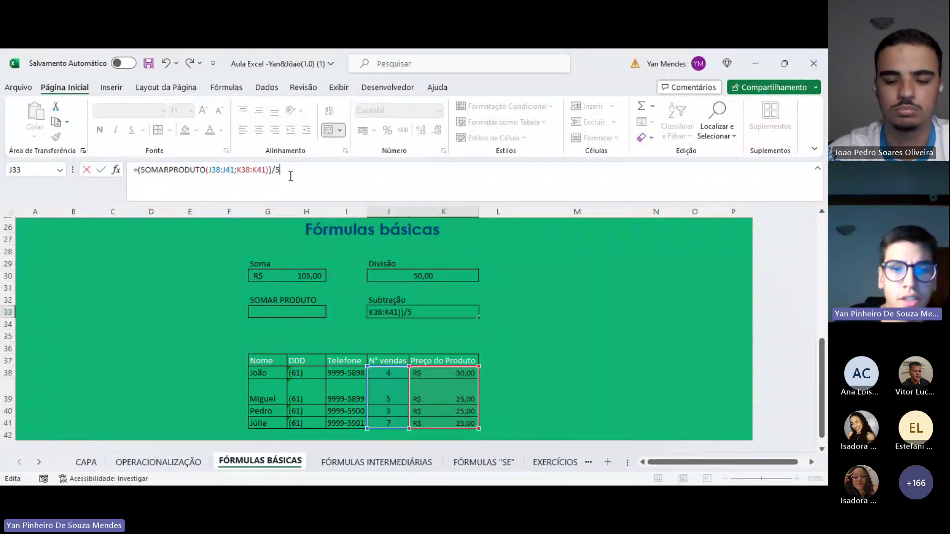
{"action": "key", "text": "Return"}
- Delete J33's SOMARPRODUTO formula and cancel the new entry, leaving J33 blank
{"action": "left_click", "coordinate": [462, 319]}
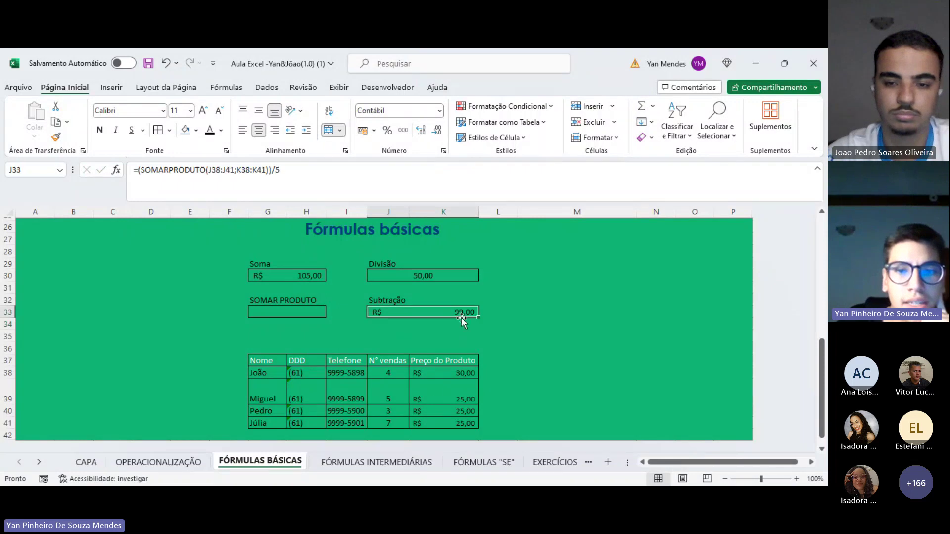
{"action": "left_click_drag", "start_coordinate": [268, 170], "coordinate": [145, 177]}
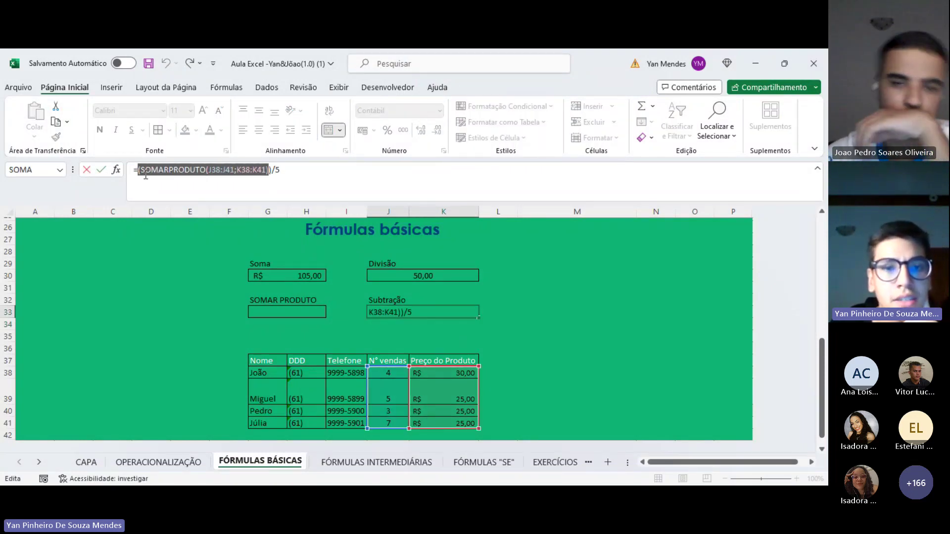
{"action": "left_click", "coordinate": [290, 172]}
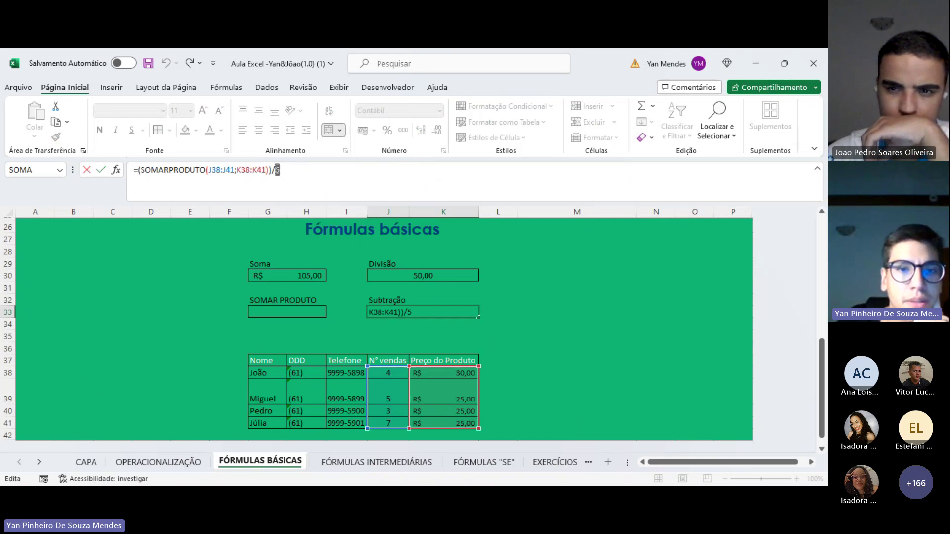
{"action": "key", "text": "Return"}
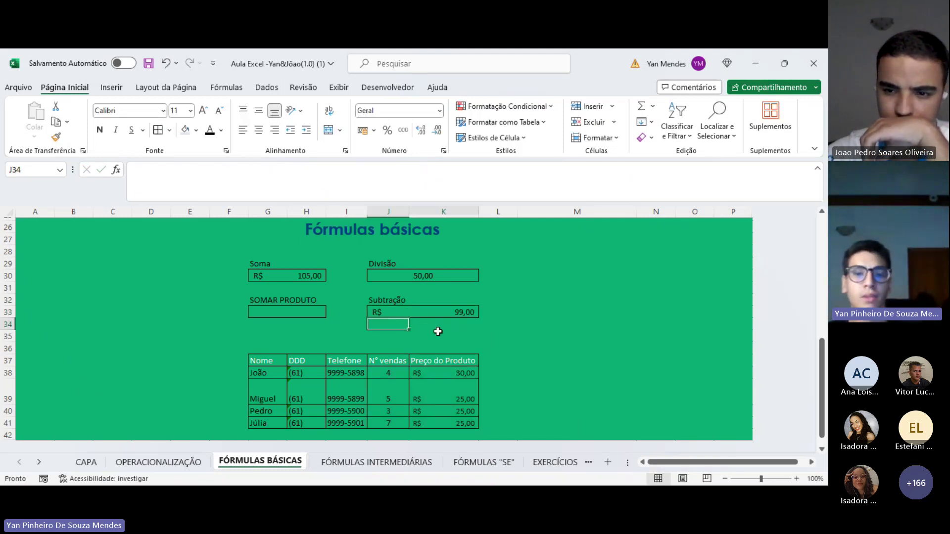
{"action": "left_click", "coordinate": [430, 312]}
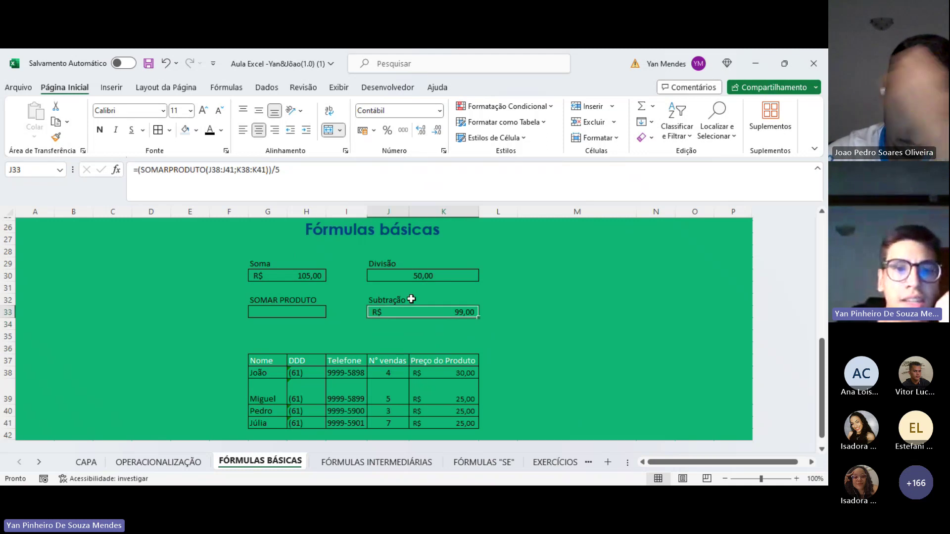
{"action": "left_click", "coordinate": [298, 170]}
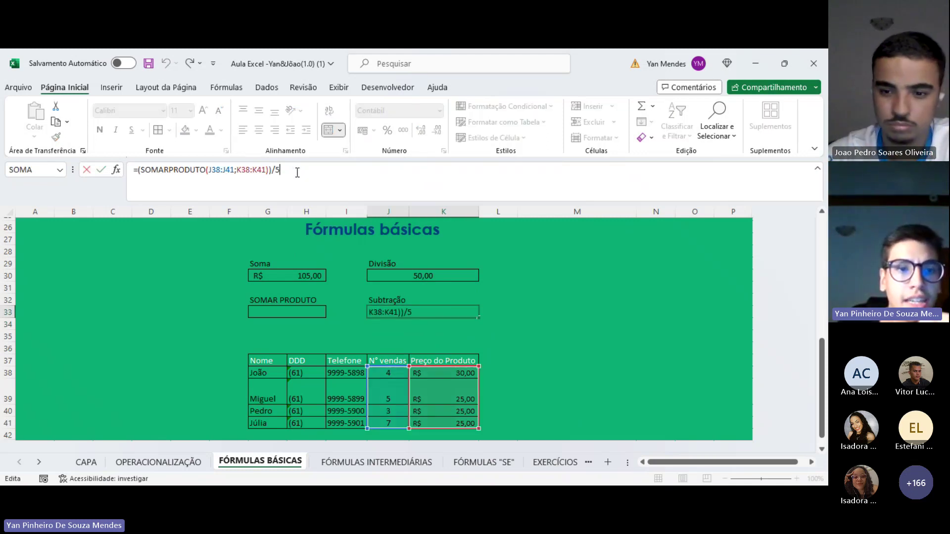
{"action": "left_click_drag", "start_coordinate": [298, 170], "coordinate": [124, 174]}
{"action": "key", "text": "BackSpace"}
{"action": "type", "text": "="}
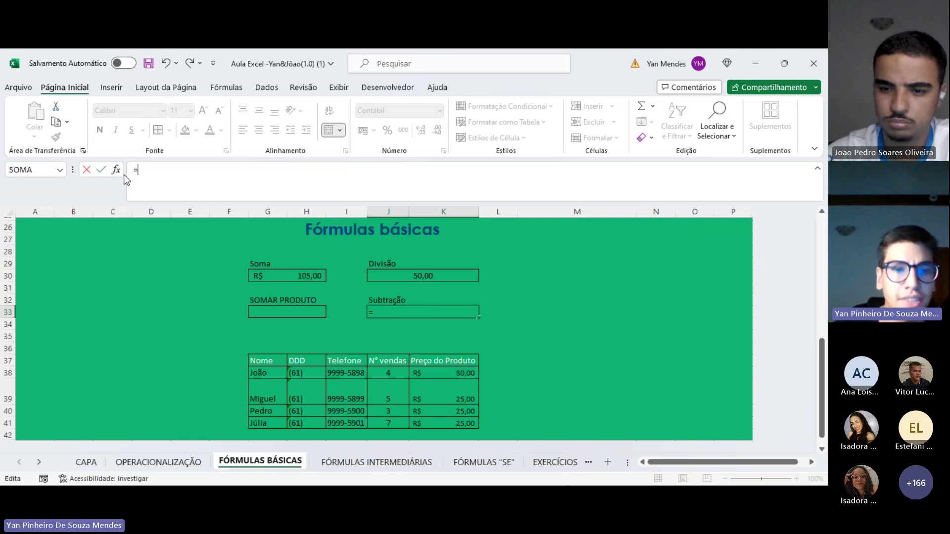
{"action": "type", "text": "("}
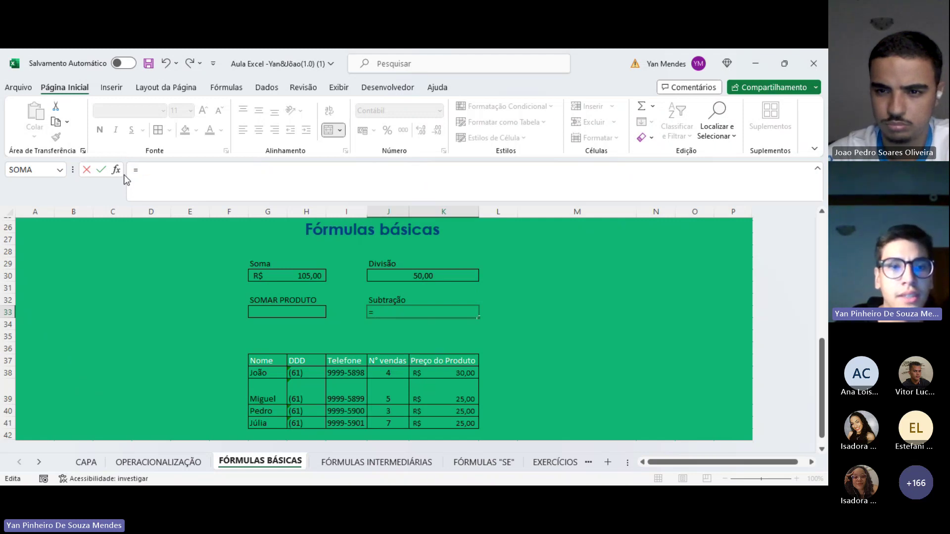
{"action": "key", "text": "Escape"}
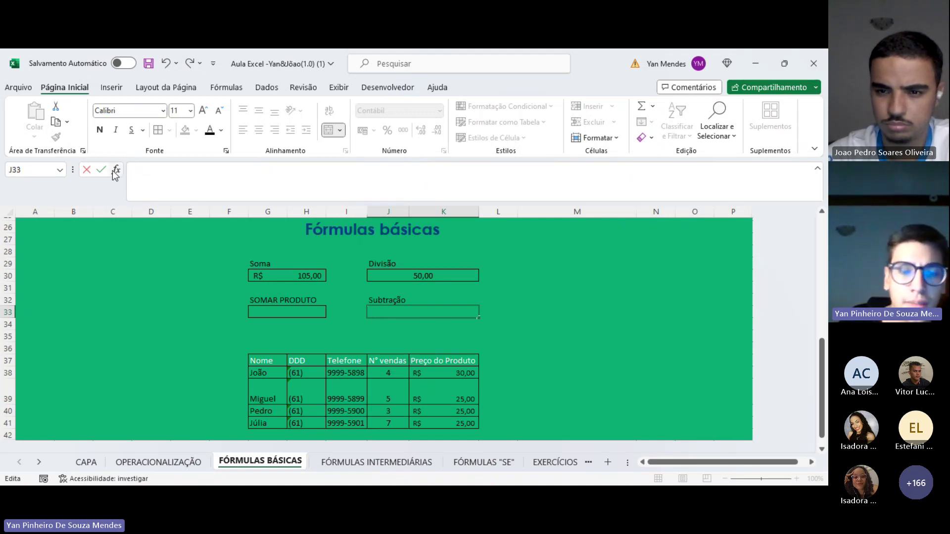
{"action": "left_click", "coordinate": [607, 348]}
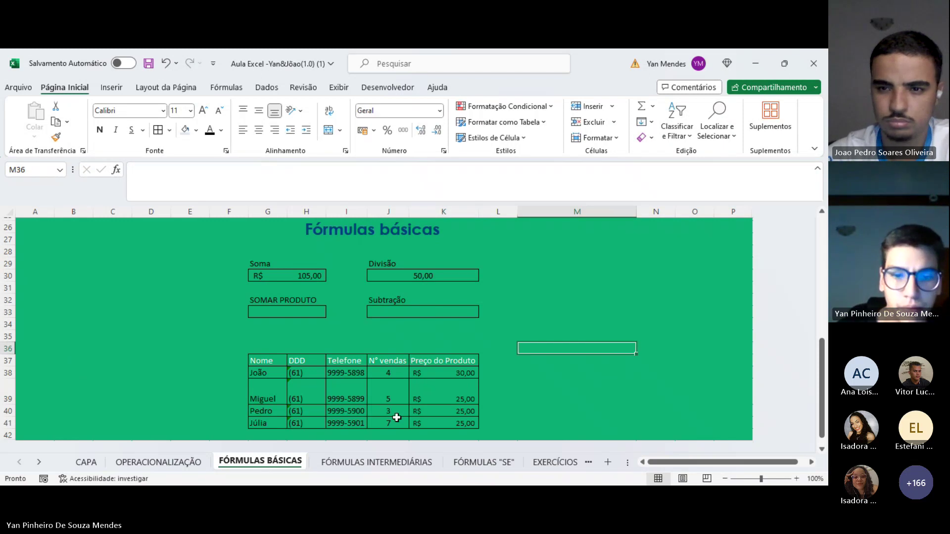
- Switch to the FÓRMULAS INTERMEDIÁRIAS sheet and scroll to the Consultor table
{"action": "left_click", "coordinate": [364, 462]}
{"action": "left_click", "coordinate": [484, 275]}
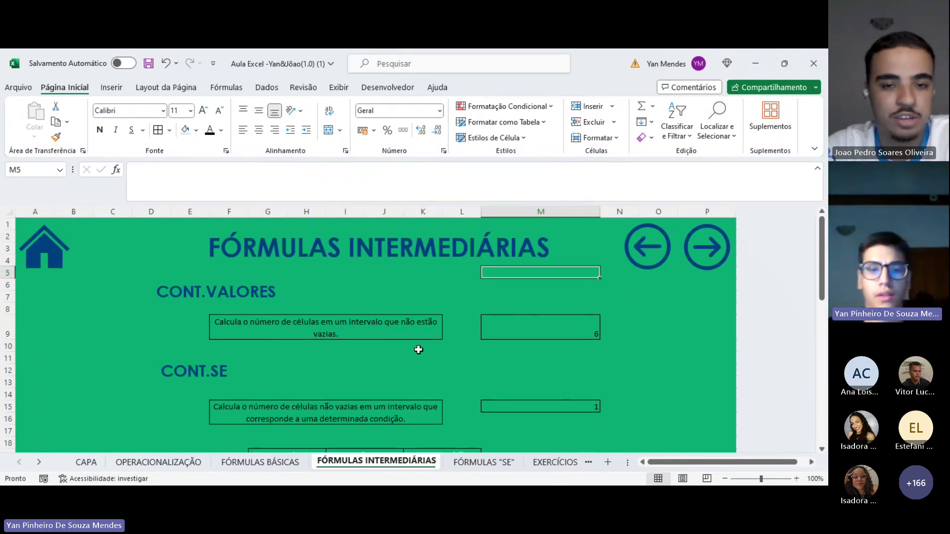
{"action": "scroll", "coordinate": [418, 341], "scroll_direction": "down", "scroll_amount": 4}
{"action": "scroll", "coordinate": [538, 342], "scroll_direction": "down", "scroll_amount": 1}
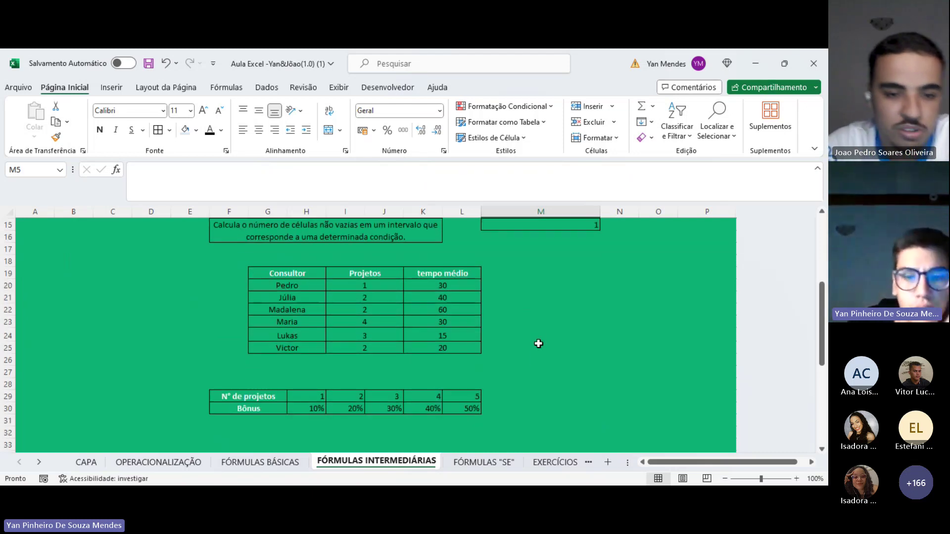
{"action": "scroll", "coordinate": [538, 343], "scroll_direction": "up", "scroll_amount": 4}
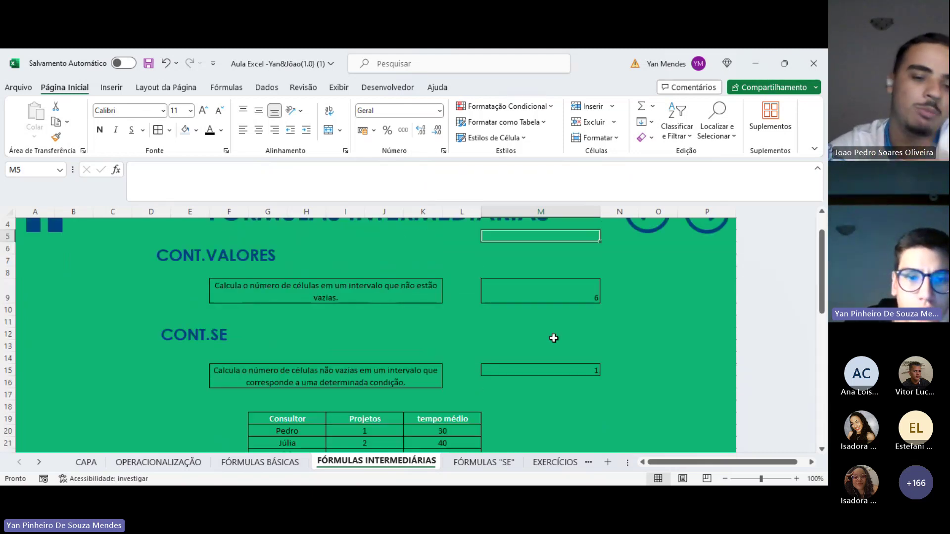
{"action": "scroll", "coordinate": [552, 337], "scroll_direction": "down", "scroll_amount": 1}
{"action": "scroll", "coordinate": [551, 345], "scroll_direction": "down", "scroll_amount": 2}
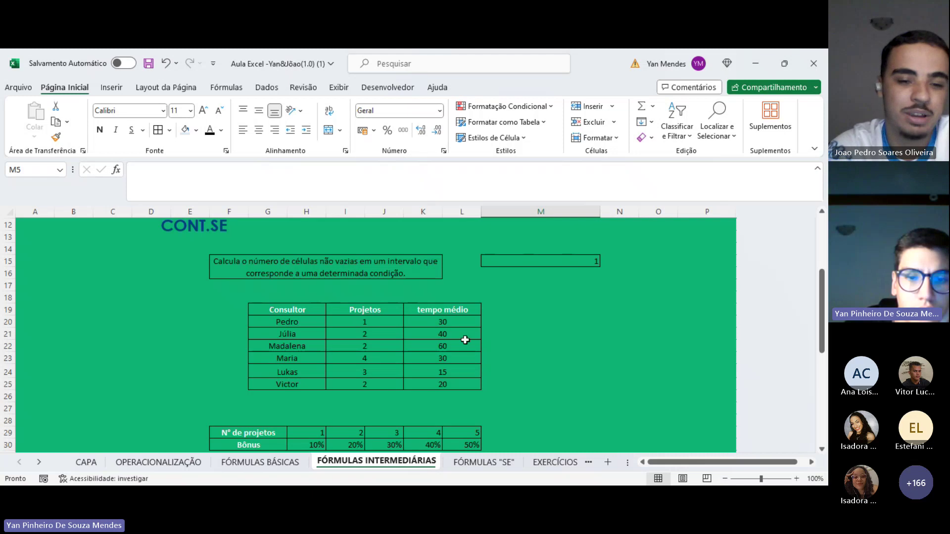
{"action": "scroll", "coordinate": [466, 340], "scroll_direction": "down", "scroll_amount": 1}
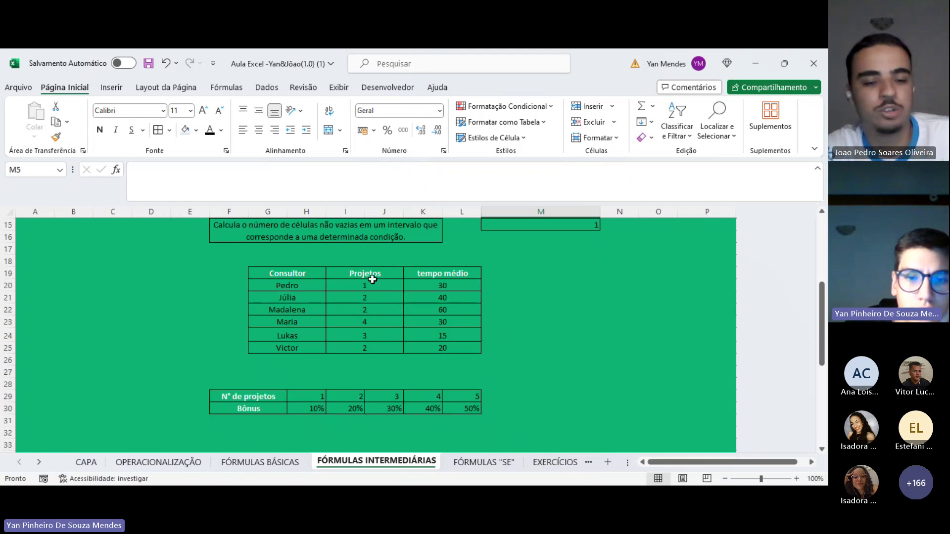
- Clear Júlia's Projetos value in I21 and Maria's in I23
{"action": "left_click_drag", "start_coordinate": [372, 281], "coordinate": [372, 348]}
{"action": "left_click", "coordinate": [558, 323]}
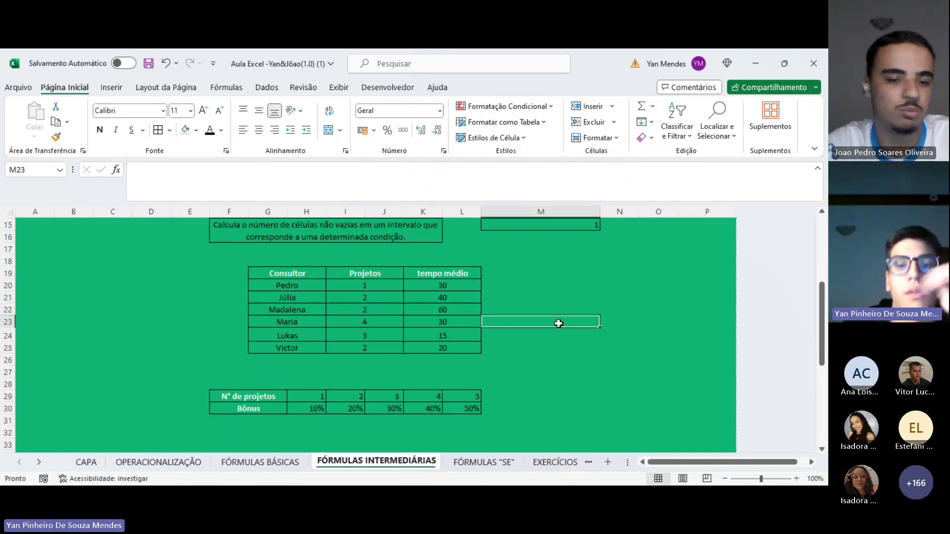
{"action": "left_click", "coordinate": [374, 299]}
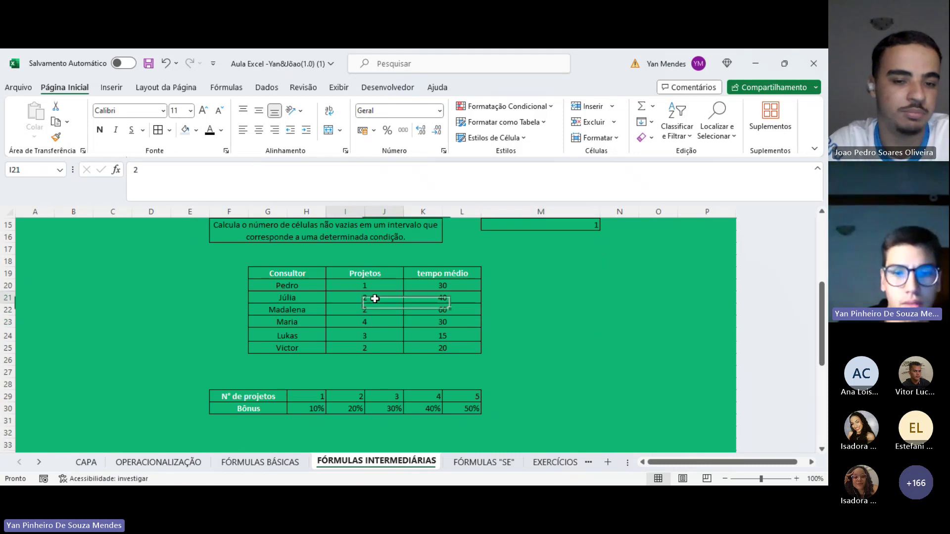
{"action": "key", "text": "Delete"}
{"action": "left_click", "coordinate": [376, 318]}
{"action": "key", "text": "Delete"}
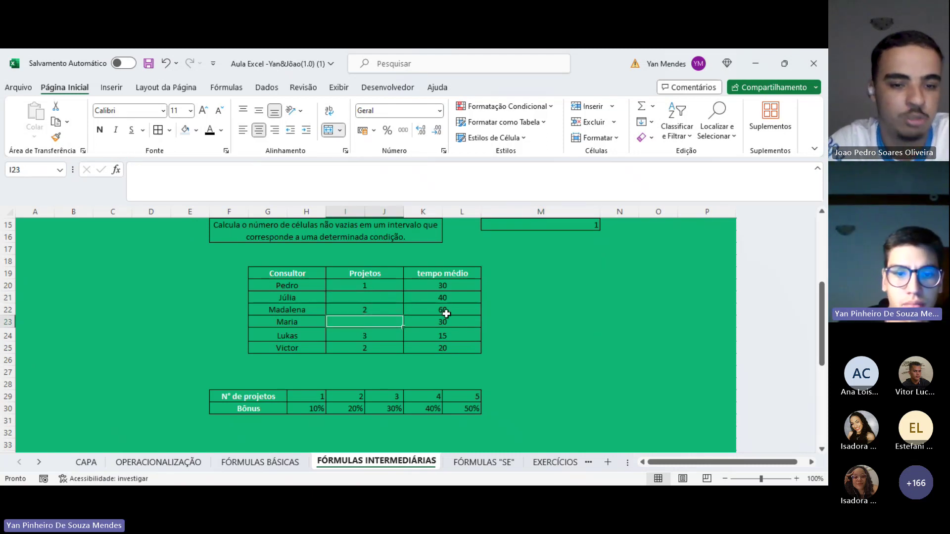
{"action": "left_click", "coordinate": [574, 300]}
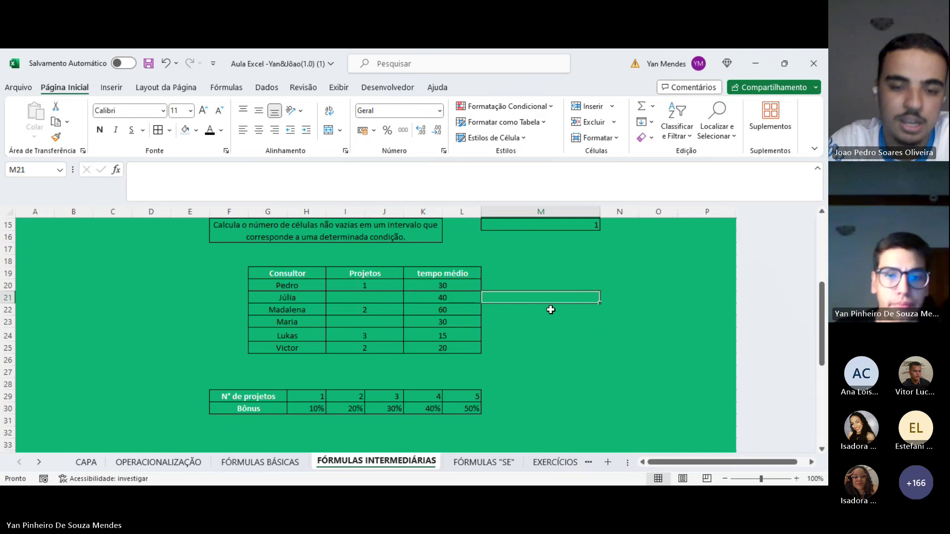
{"action": "scroll", "coordinate": [522, 317], "scroll_direction": "up", "scroll_amount": 5}
{"action": "left_click", "coordinate": [521, 329]}
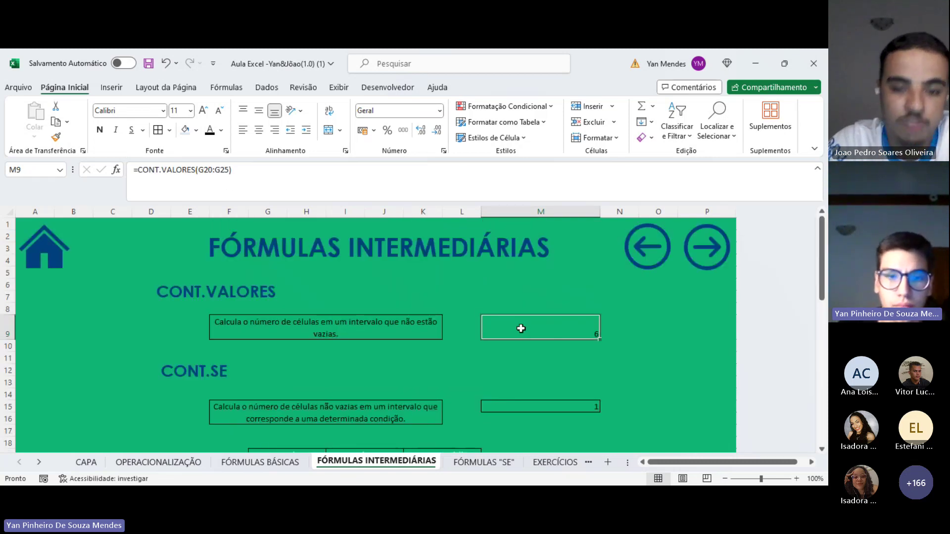
- Rewrite M9 as =CONT.VALORES(I20:J25), counting 4 non-empty Projetos cells
{"action": "left_click_drag", "start_coordinate": [265, 180], "coordinate": [103, 188]}
{"action": "key", "text": "BackSpace"}
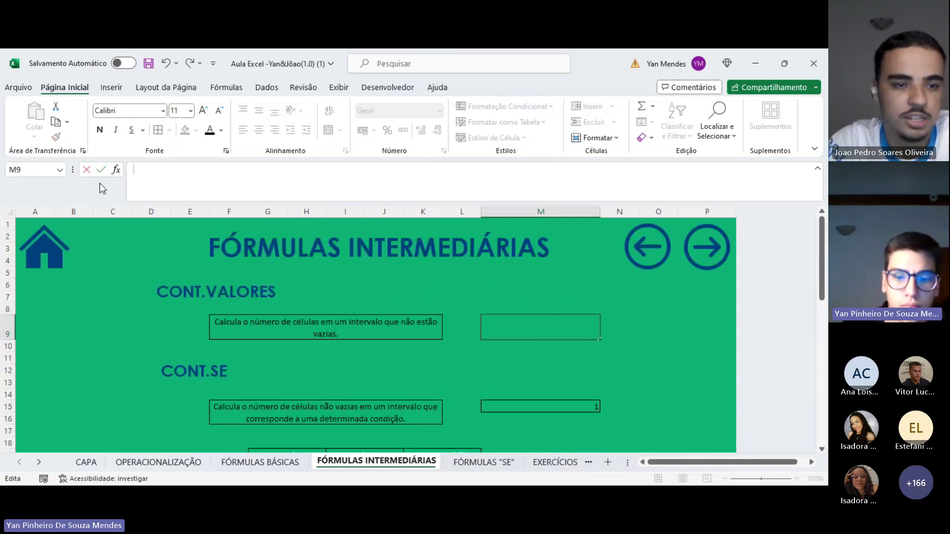
{"action": "type", "text": "="}
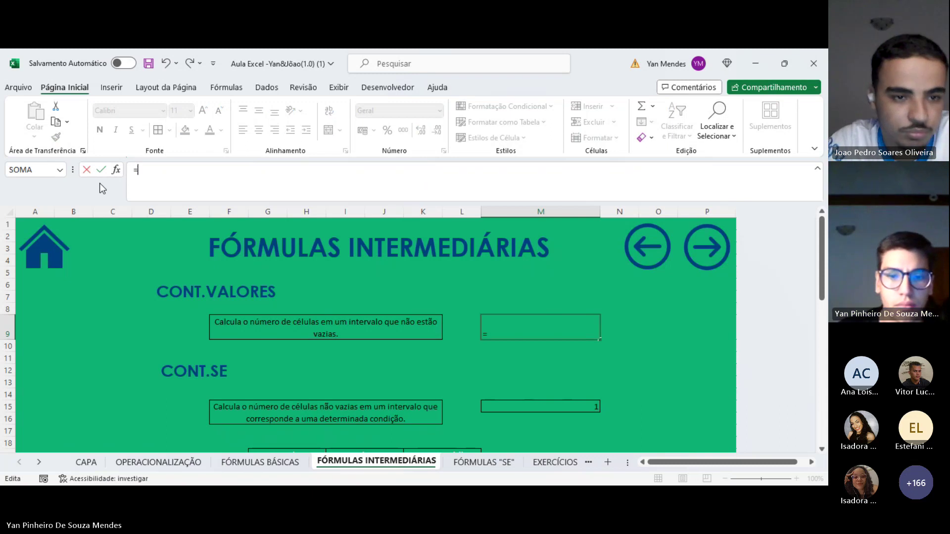
{"action": "scroll", "coordinate": [374, 304], "scroll_direction": "down", "scroll_amount": 1}
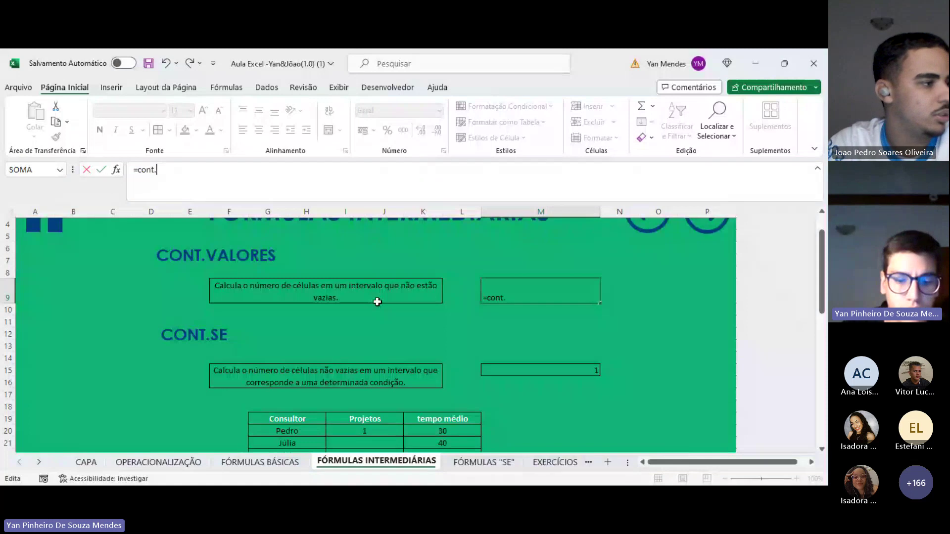
{"action": "type", "text": "valores"}
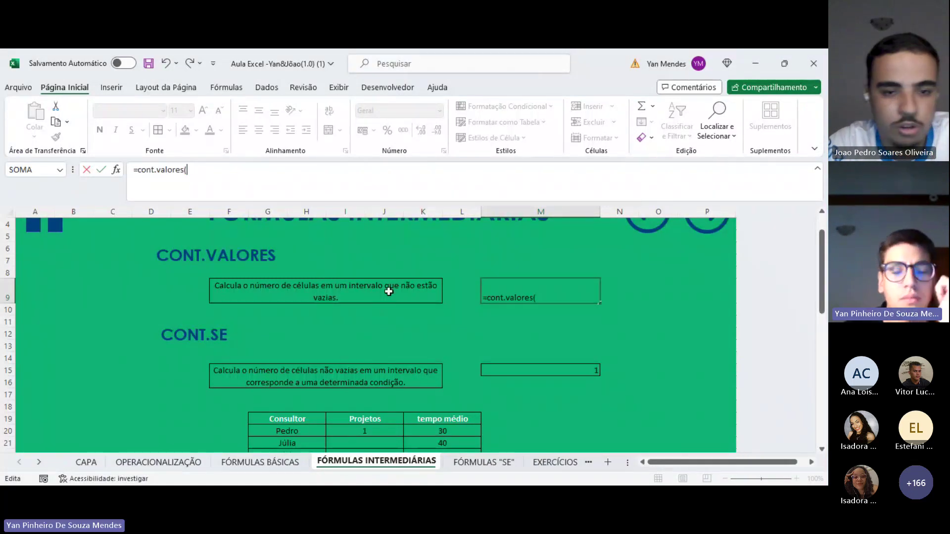
{"action": "type", "text": "("}
{"action": "scroll", "coordinate": [456, 335], "scroll_direction": "down", "scroll_amount": 1}
{"action": "scroll", "coordinate": [457, 334], "scroll_direction": "down", "scroll_amount": 1}
{"action": "scroll", "coordinate": [453, 330], "scroll_direction": "down", "scroll_amount": 1}
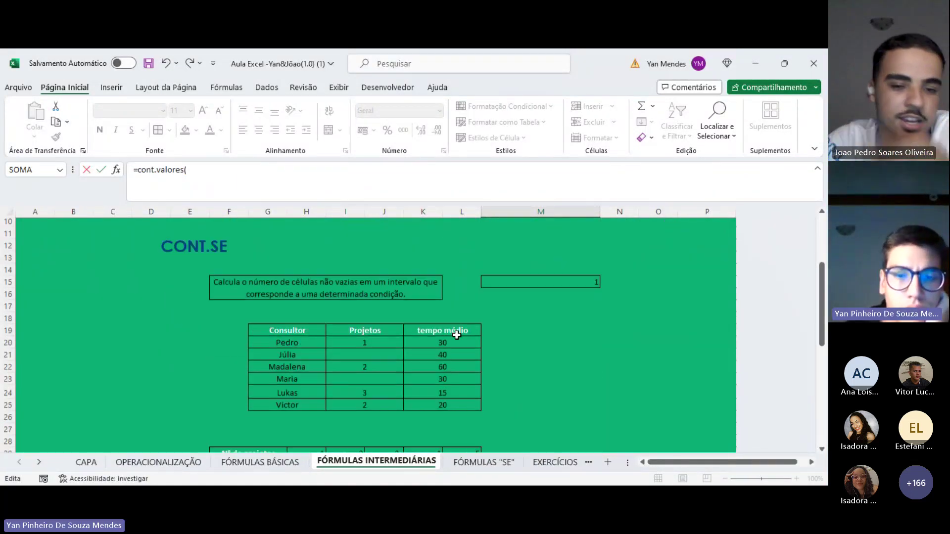
{"action": "scroll", "coordinate": [451, 328], "scroll_direction": "up", "scroll_amount": 2}
{"action": "scroll", "coordinate": [321, 312], "scroll_direction": "down", "scroll_amount": 4}
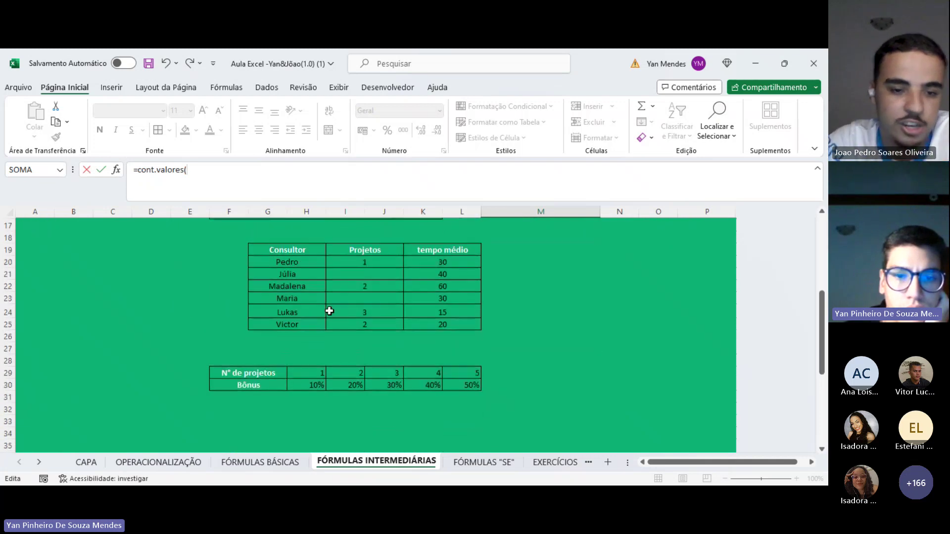
{"action": "left_click_drag", "start_coordinate": [364, 261], "coordinate": [365, 322]}
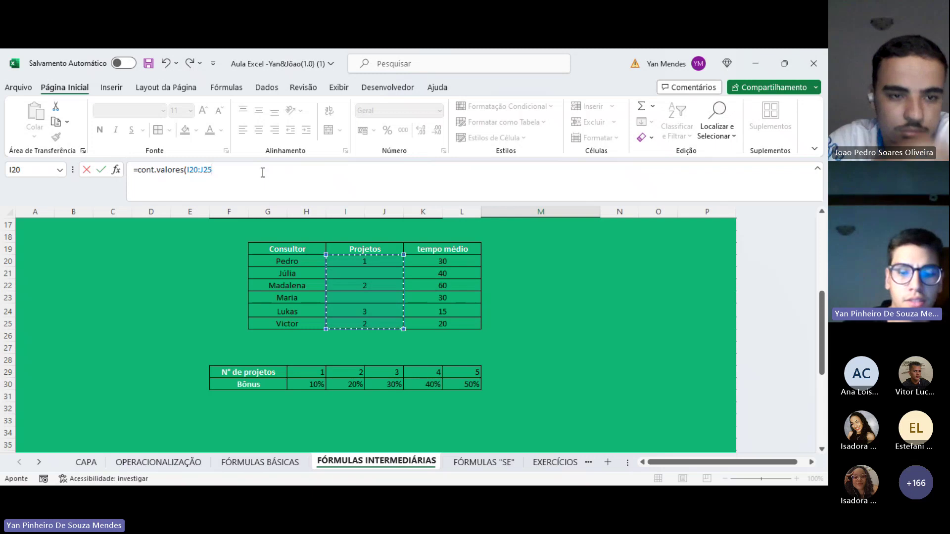
{"action": "key", "text": "Return"}
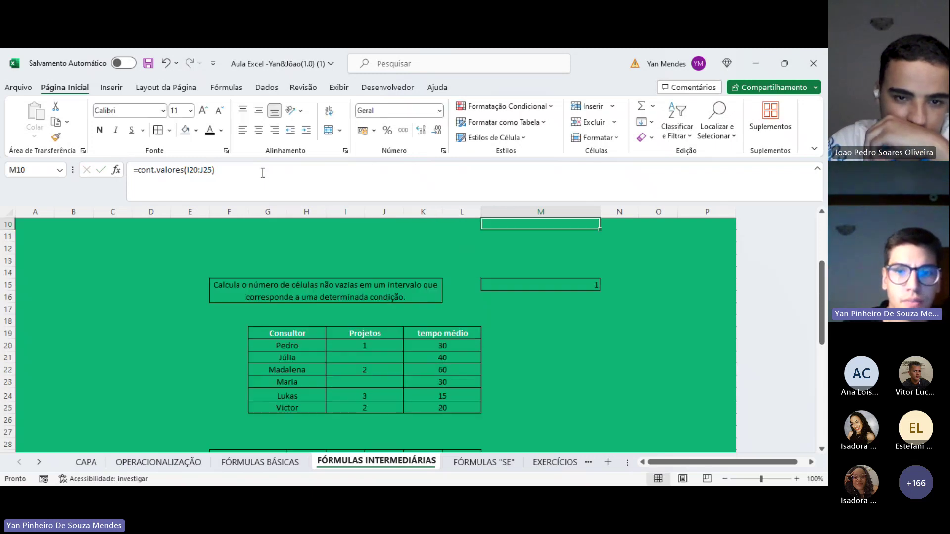
- Center the count in M9
{"action": "left_click", "coordinate": [528, 277]}
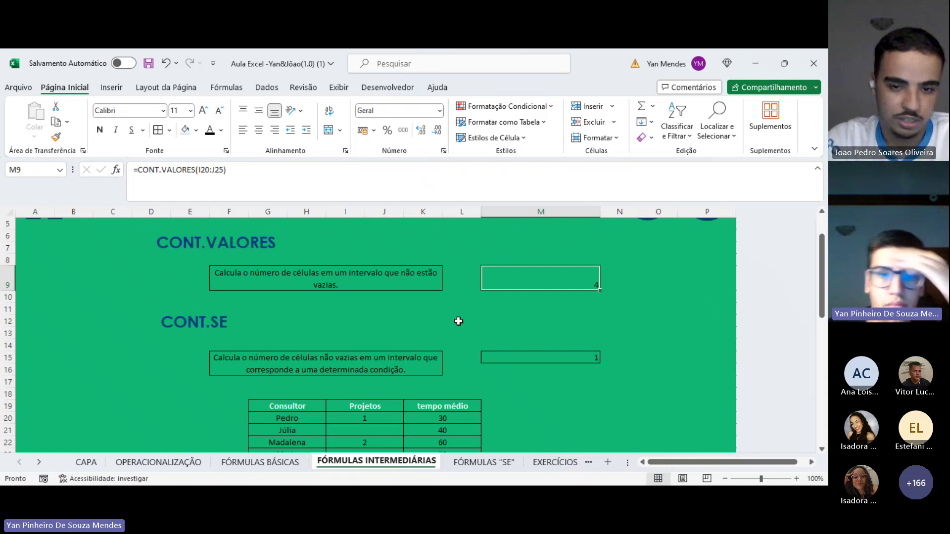
{"action": "left_click", "coordinate": [258, 130]}
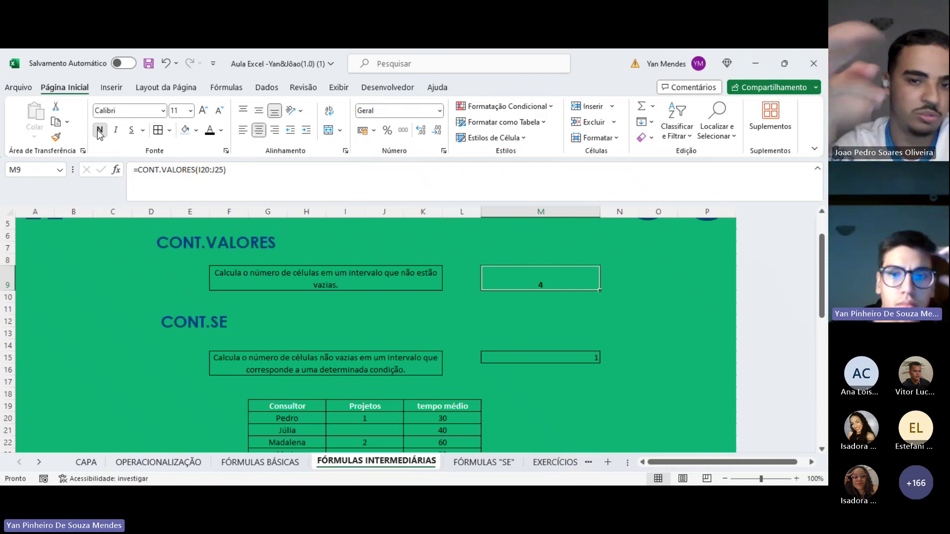
{"action": "scroll", "coordinate": [450, 295], "scroll_direction": "down", "scroll_amount": 2}
- Enter 20 projects for Júlia in I21 and 120 for Maria in I23
{"action": "scroll", "coordinate": [455, 337], "scroll_direction": "down", "scroll_amount": 1}
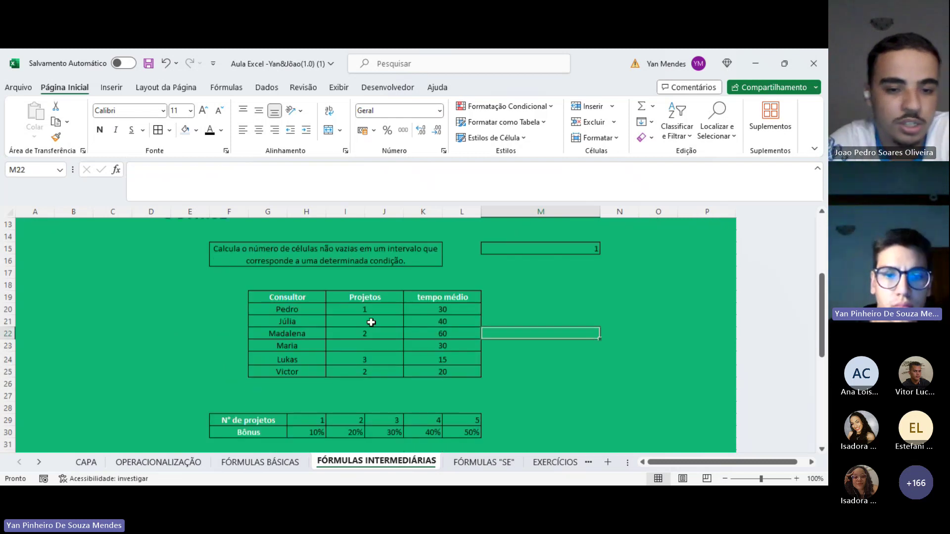
{"action": "left_click", "coordinate": [401, 321]}
{"action": "type", "text": "20"}
{"action": "key", "text": "Return"}
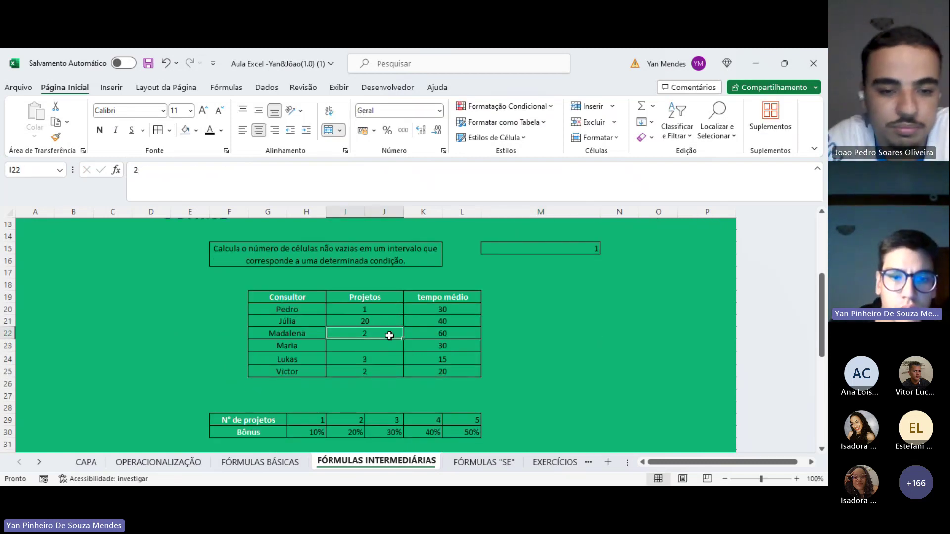
{"action": "left_click", "coordinate": [391, 354]}
{"action": "left_click", "coordinate": [391, 345]}
{"action": "type", "text": "120"}
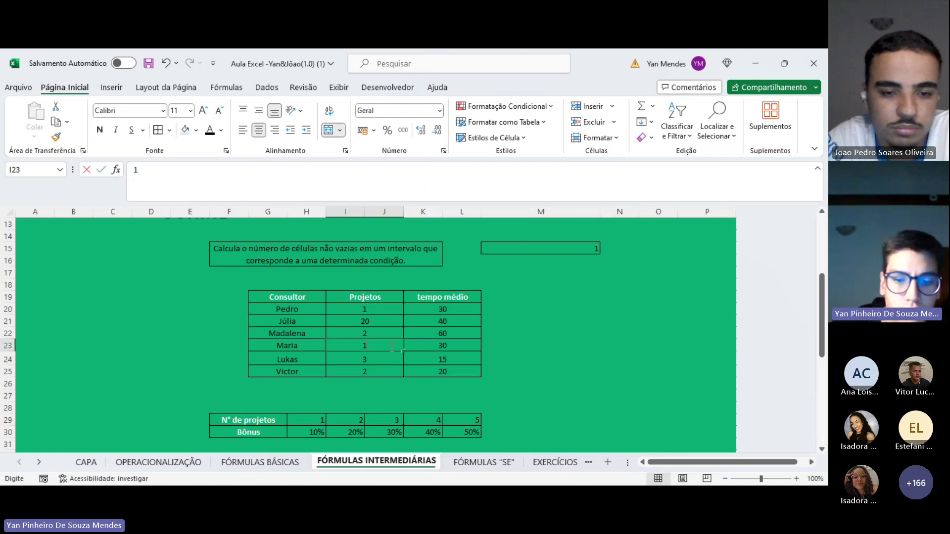
{"action": "key", "text": "Return"}
- Check that the CONT.VALORES count in M9 is back to 6
{"action": "scroll", "coordinate": [414, 343], "scroll_direction": "up", "scroll_amount": 4}
{"action": "left_click", "coordinate": [623, 328]}
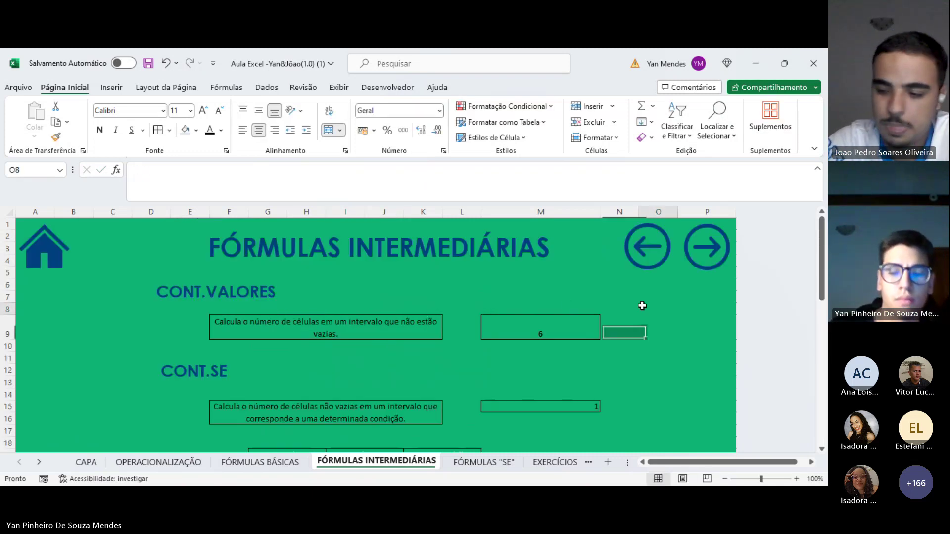
{"action": "left_click", "coordinate": [643, 311]}
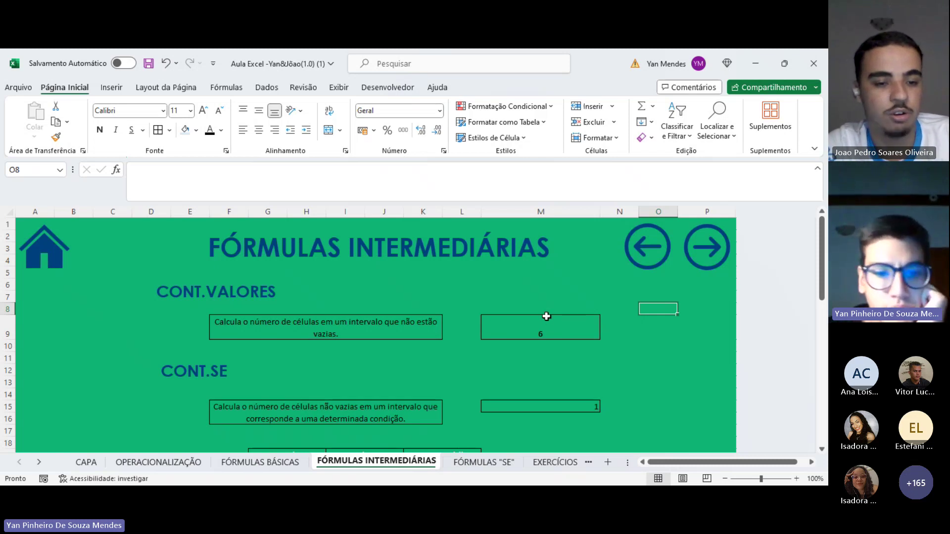
{"action": "scroll", "coordinate": [539, 312], "scroll_direction": "down", "scroll_amount": 2}
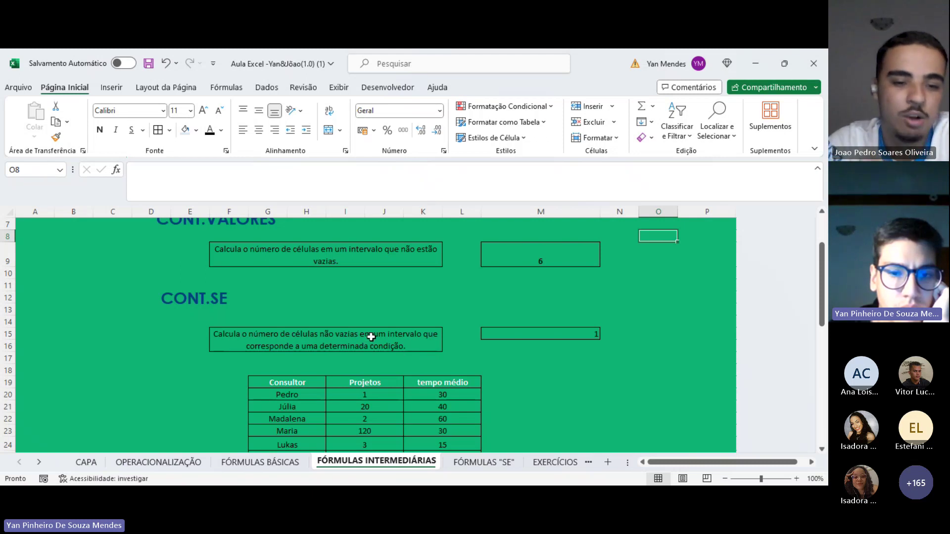
{"action": "scroll", "coordinate": [374, 340], "scroll_direction": "down", "scroll_amount": 1}
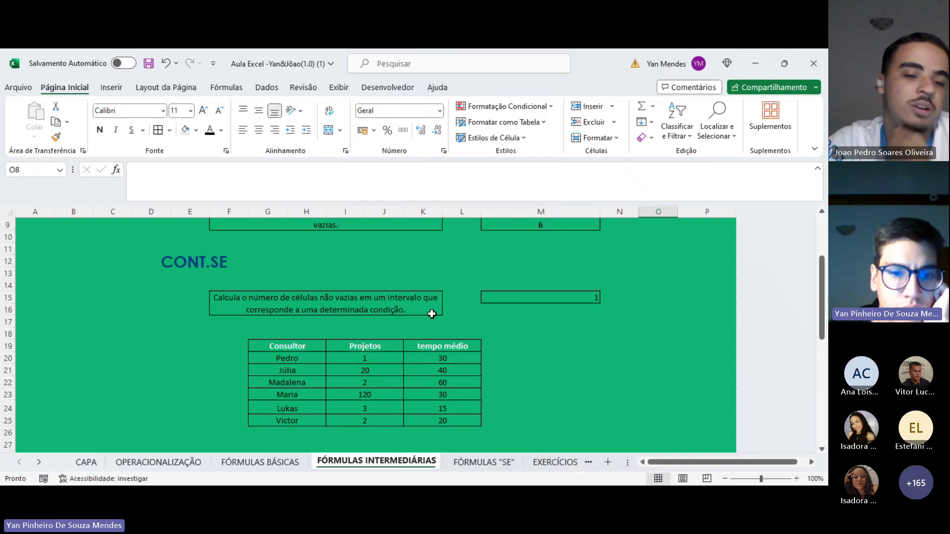
{"action": "left_click", "coordinate": [543, 294]}
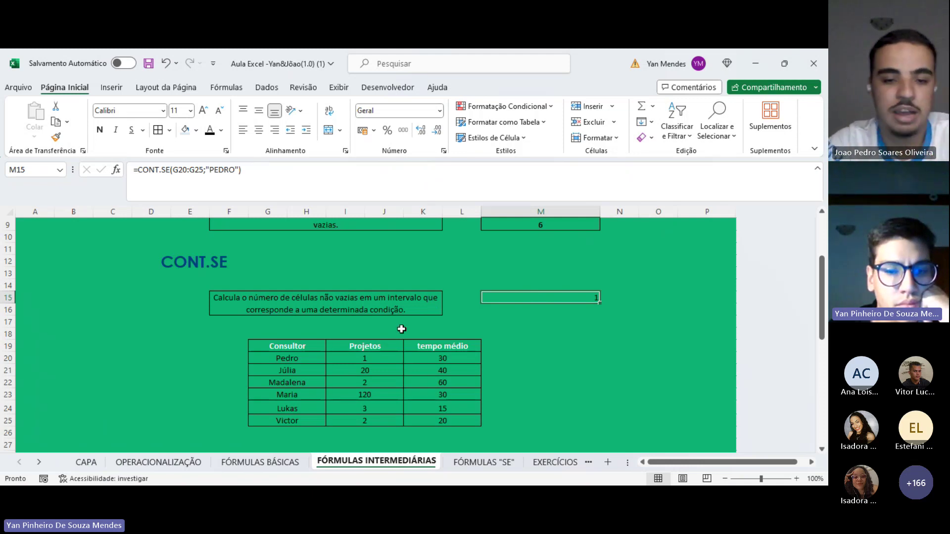
- Change M15's CONT.SE to count I20:J25 values >5, which Excel rejects as faulty
{"action": "left_click", "coordinate": [242, 169]}
{"action": "left_click_drag", "start_coordinate": [241, 170], "coordinate": [175, 182]}
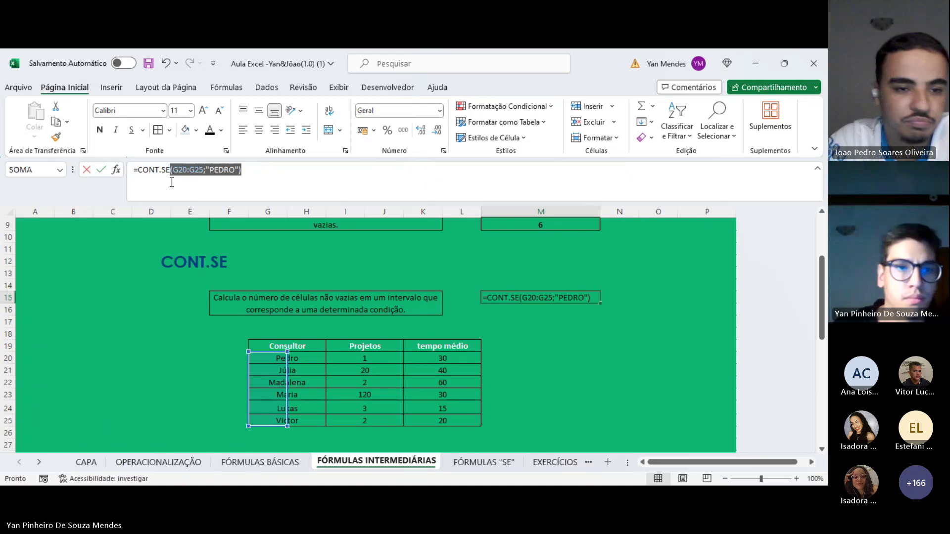
{"action": "key", "text": "BackSpace"}
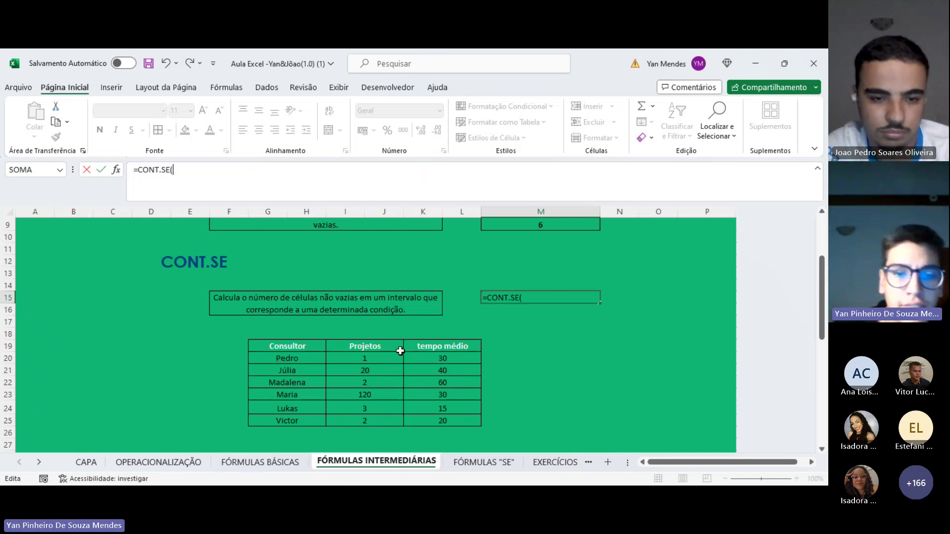
{"action": "mouse_move", "coordinate": [394, 359]}
{"action": "left_mouse_down"}
{"action": "mouse_move", "coordinate": [377, 378]}
{"action": "mouse_move", "coordinate": [373, 421]}
{"action": "left_mouse_up"}
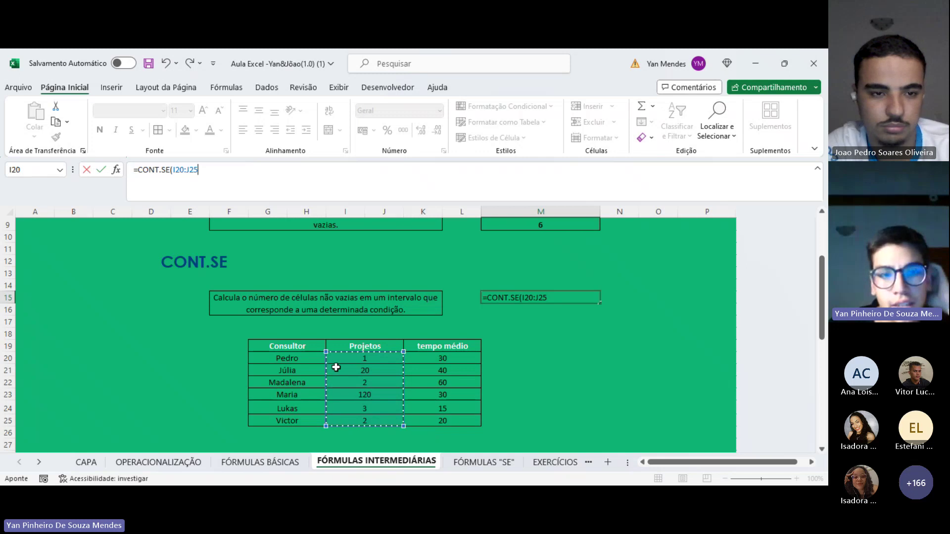
{"action": "left_click", "coordinate": [217, 175]}
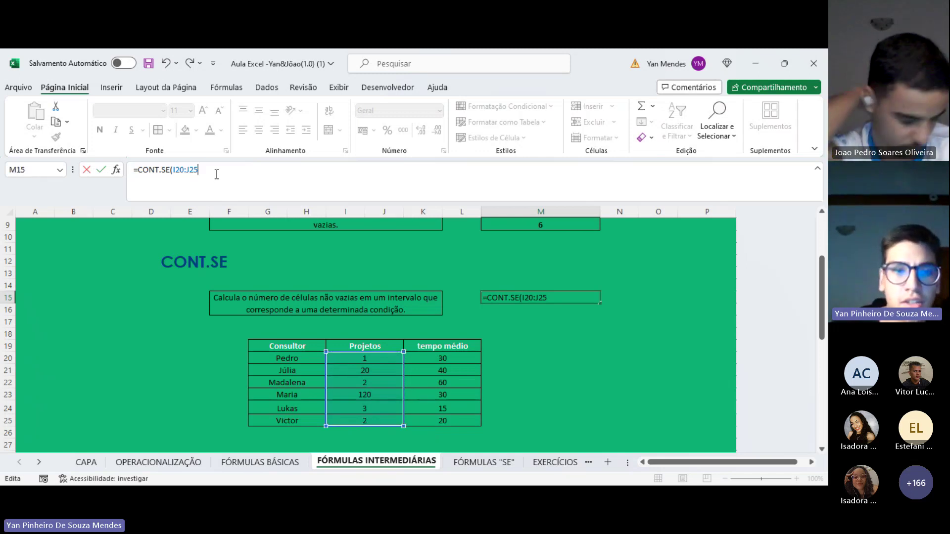
{"action": "type", "text": ";"}
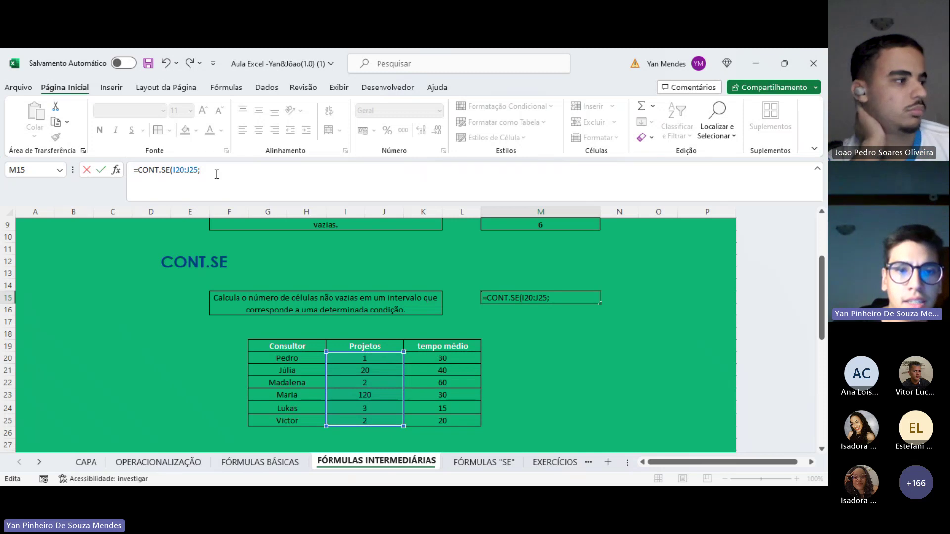
{"action": "type", "text": "."}
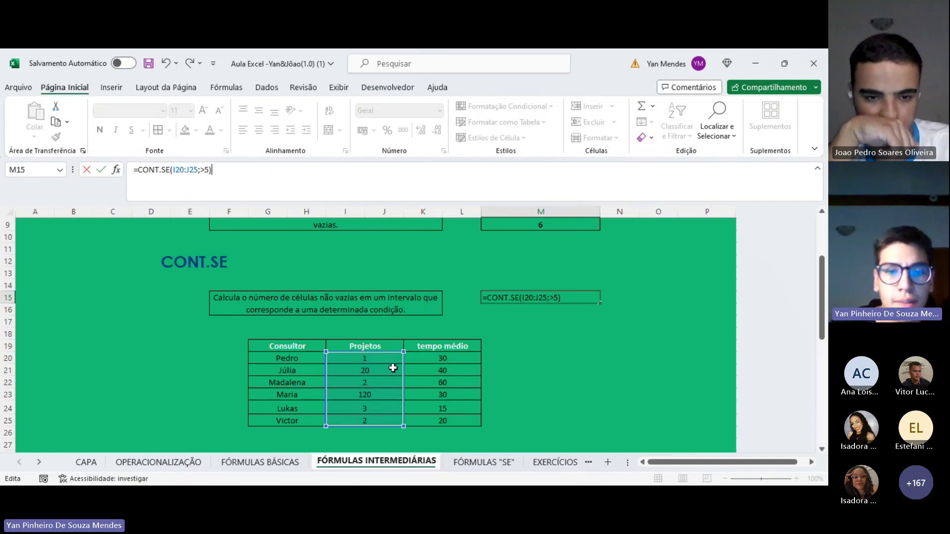
{"action": "key", "text": "Return"}
{"action": "left_click", "coordinate": [394, 337]}
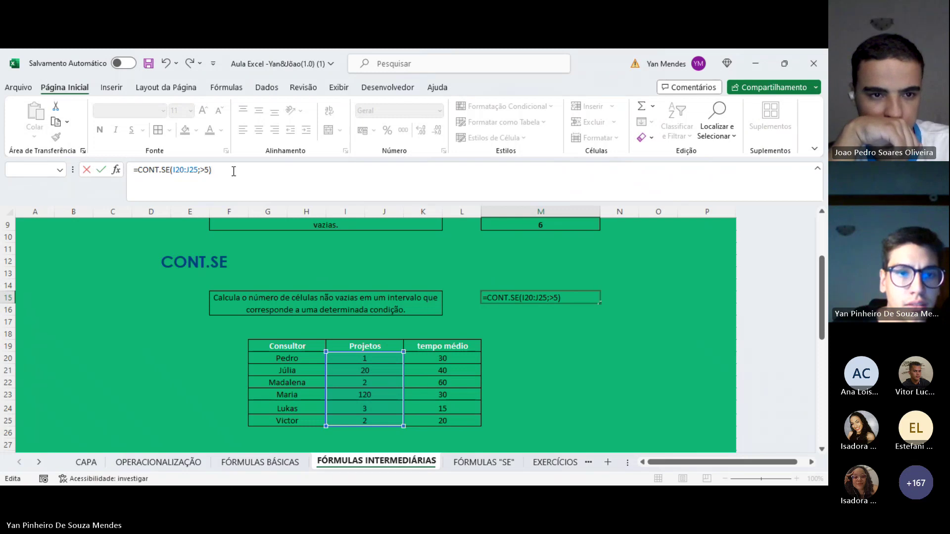
{"action": "key", "text": "Return"}
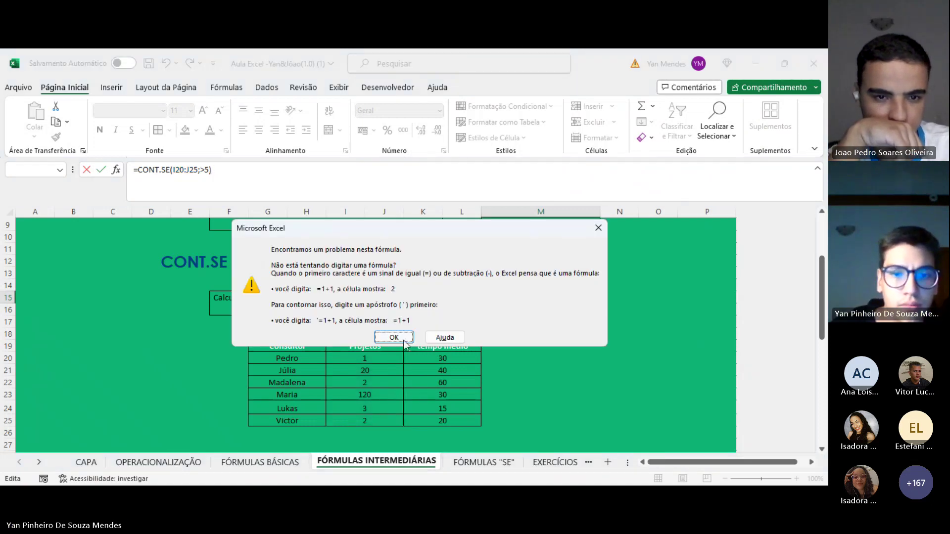
- Dismiss the error and re-enter the formula as =CONT.SE(I20:J25;I20:J25>5)
{"action": "key", "text": "Return"}
{"action": "left_click", "coordinate": [212, 170]}
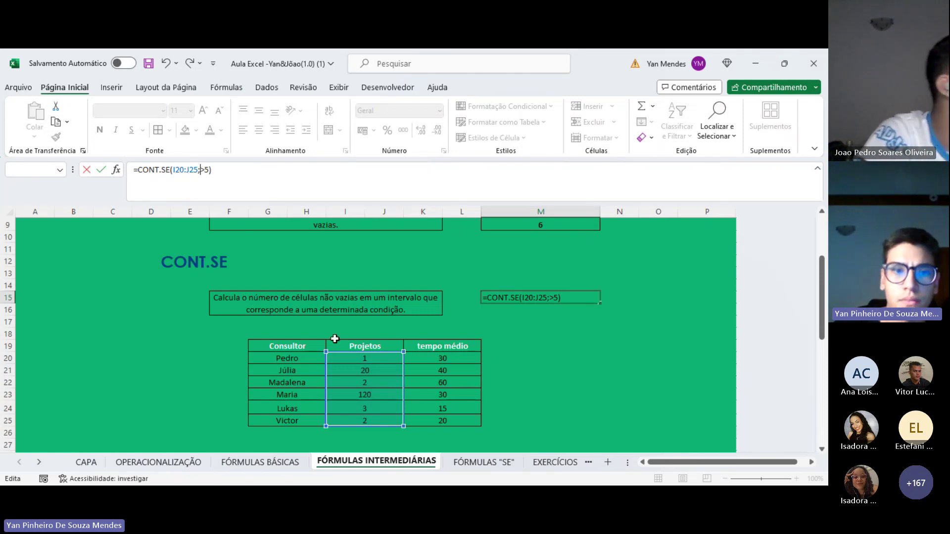
{"action": "left_click_drag", "start_coordinate": [353, 358], "coordinate": [353, 410]}
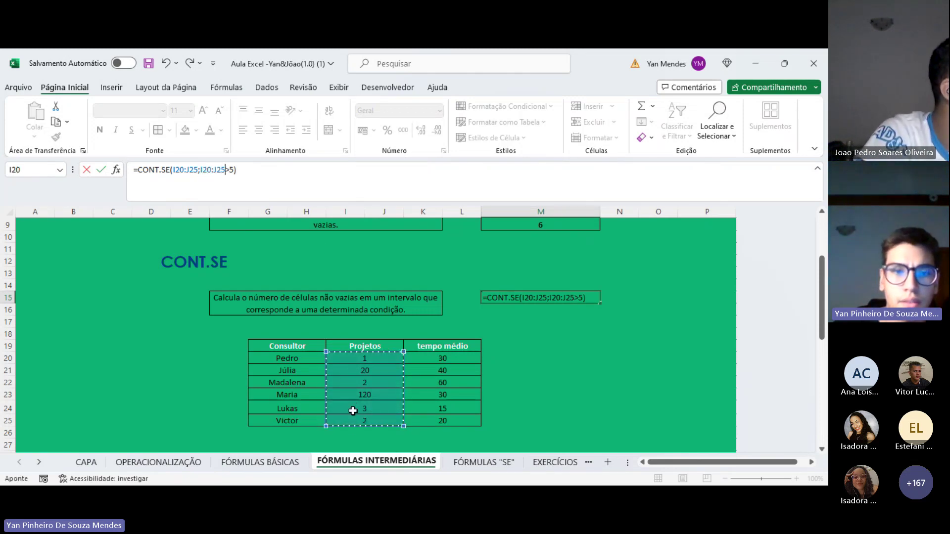
{"action": "left_click", "coordinate": [247, 181]}
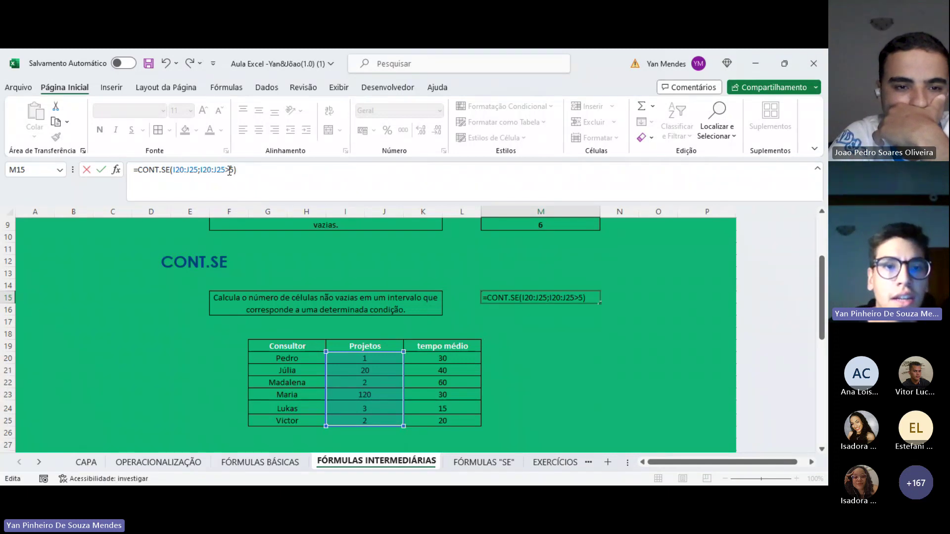
{"action": "left_click_drag", "start_coordinate": [226, 170], "coordinate": [198, 173]}
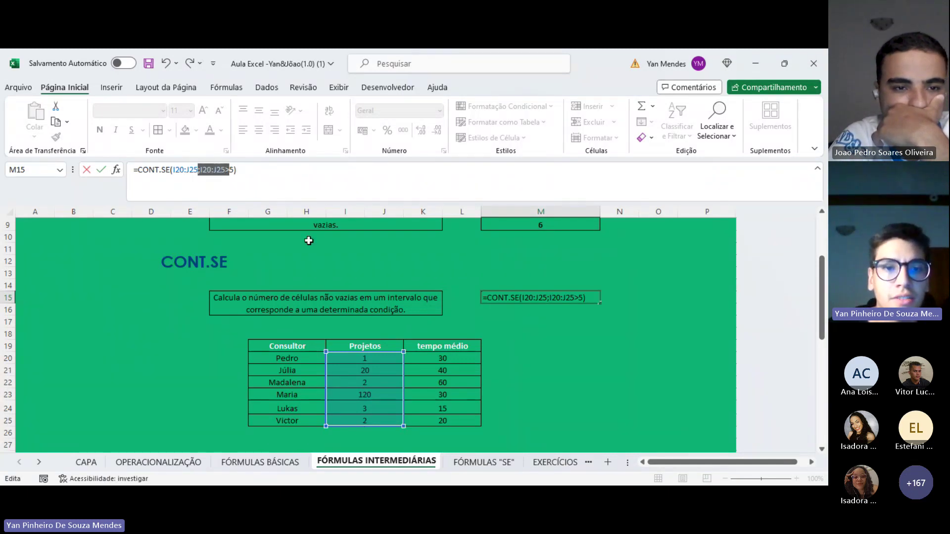
{"action": "left_click", "coordinate": [296, 184]}
{"action": "key", "text": "Return"}
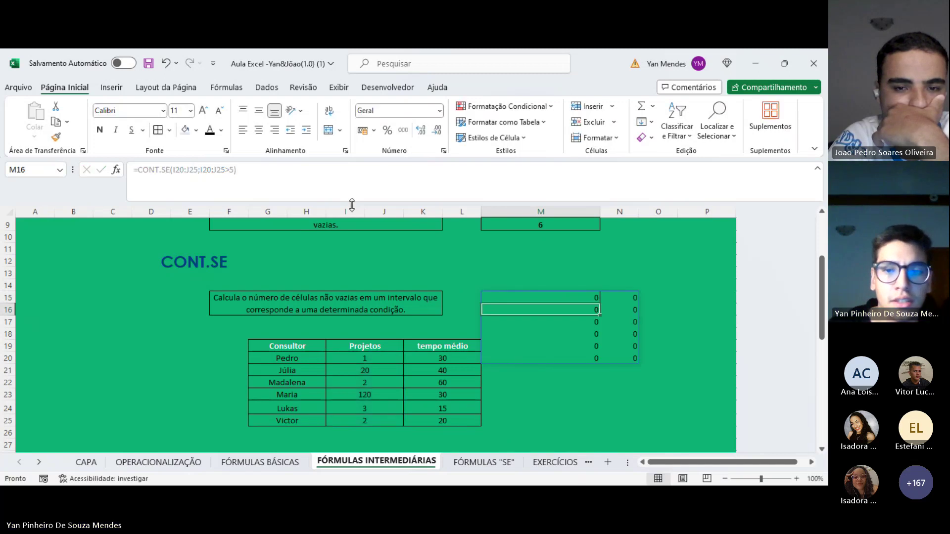
- Delete the spilled zeros in M15:N20
{"action": "left_click", "coordinate": [607, 281]}
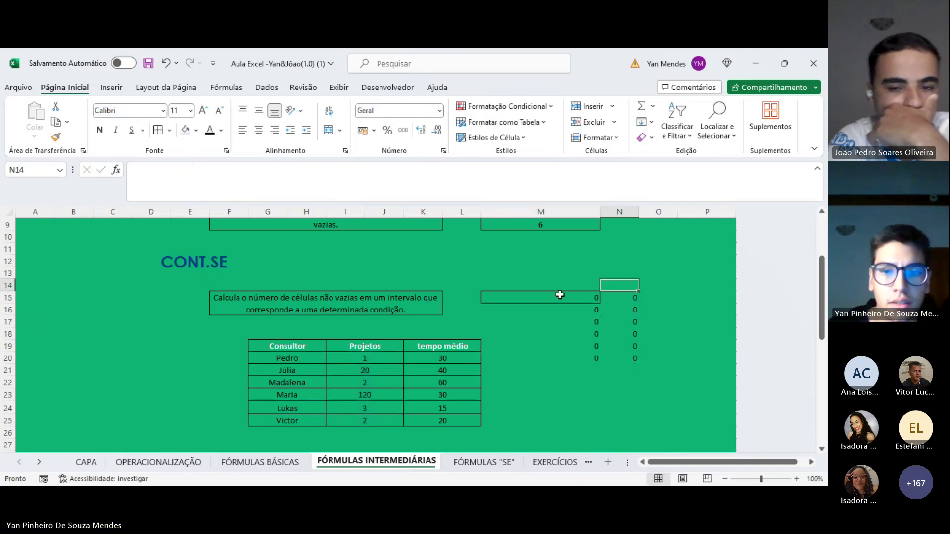
{"action": "left_click_drag", "start_coordinate": [560, 295], "coordinate": [633, 361]}
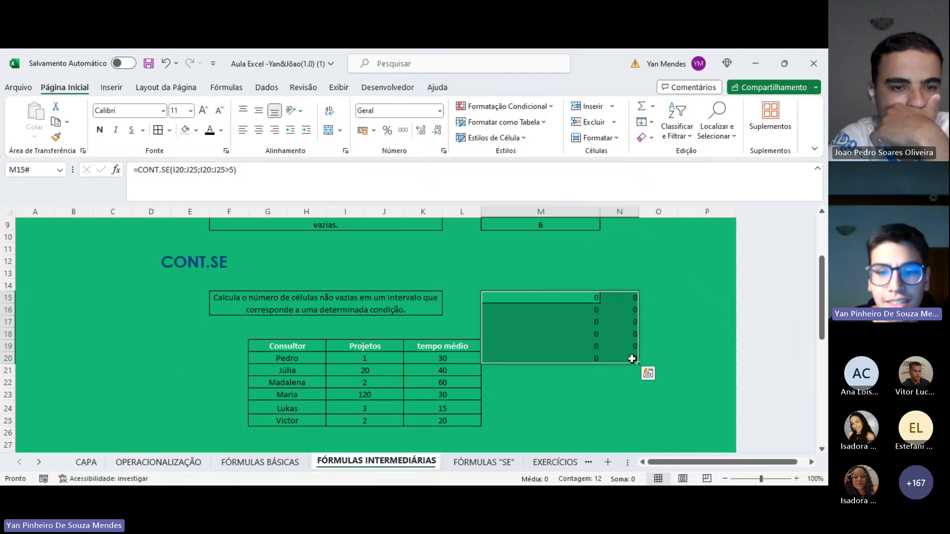
{"action": "key", "text": "Delete"}
{"action": "scroll", "coordinate": [589, 297], "scroll_direction": "up", "scroll_amount": 3}
{"action": "scroll", "coordinate": [558, 330], "scroll_direction": "down", "scroll_amount": 2}
{"action": "scroll", "coordinate": [470, 287], "scroll_direction": "down", "scroll_amount": 1}
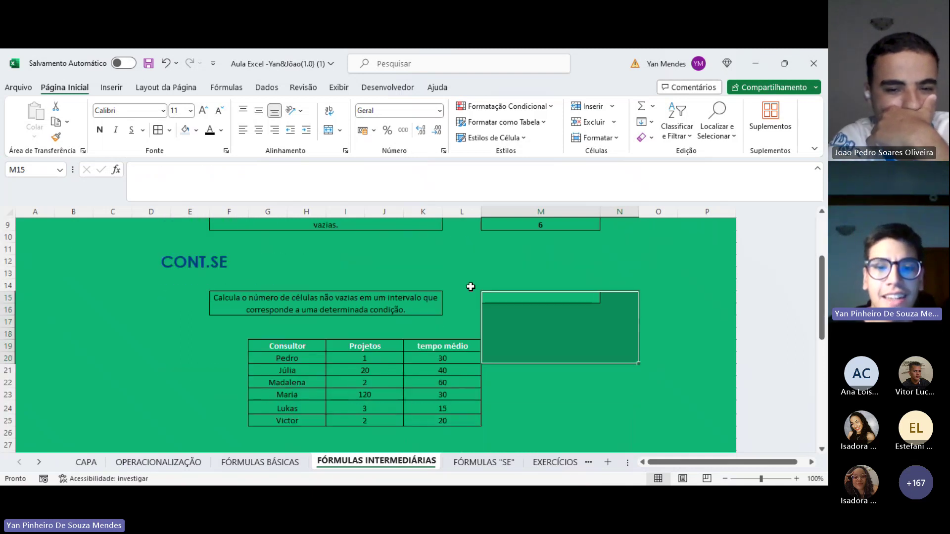
{"action": "scroll", "coordinate": [472, 294], "scroll_direction": "up", "scroll_amount": 3}
{"action": "scroll", "coordinate": [500, 322], "scroll_direction": "down", "scroll_amount": 2}
{"action": "left_click", "coordinate": [534, 345]}
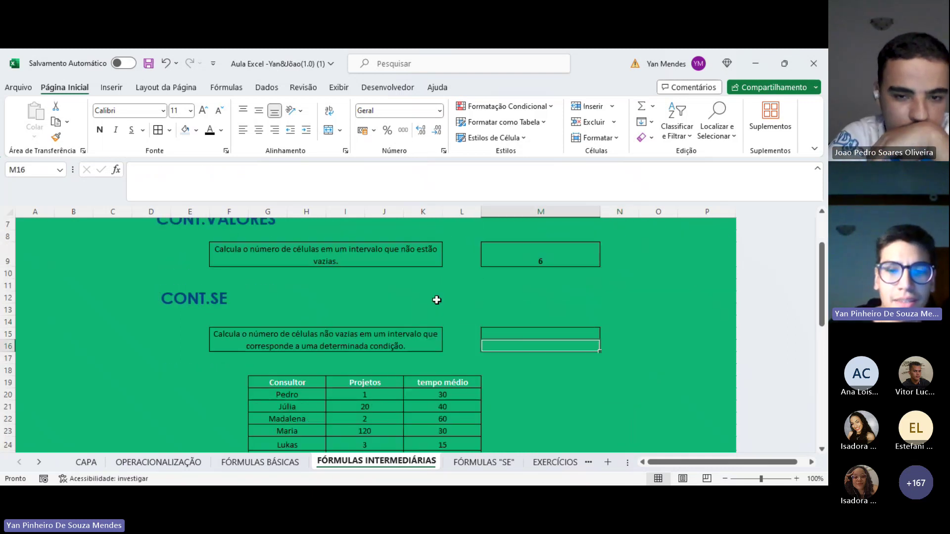
- Enter =CONT.SE(G20:H25;"Pedro") in M15 to count Pedro among the consultants
{"action": "key", "text": "Up"}
{"action": "left_click", "coordinate": [223, 179]}
{"action": "type", "text": "="}
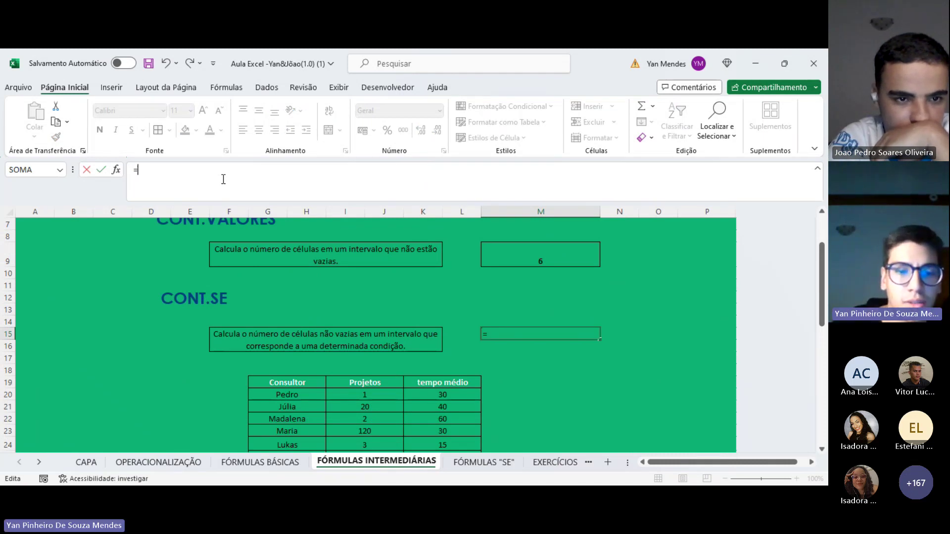
{"action": "type", "text": "cont.se"}
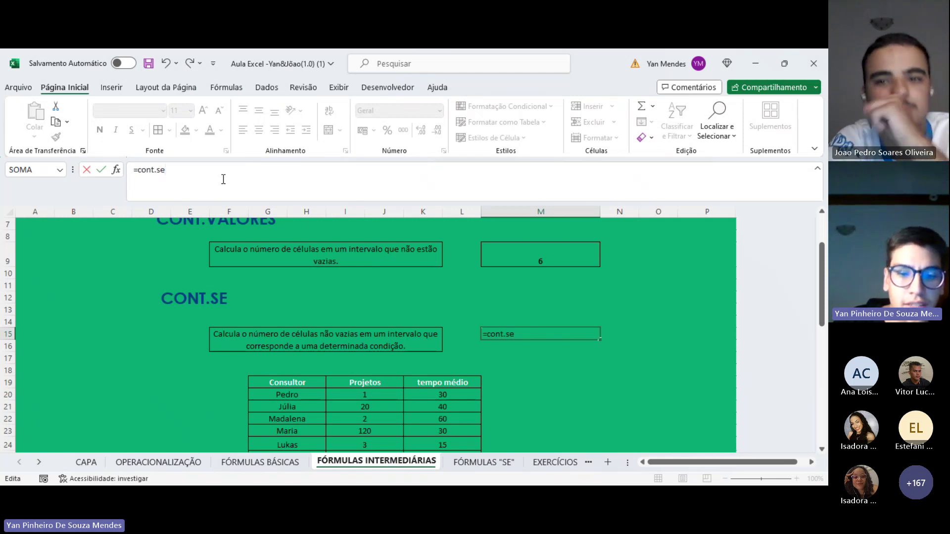
{"action": "type", "text": "("}
{"action": "scroll", "coordinate": [300, 334], "scroll_direction": "down", "scroll_amount": 1}
{"action": "scroll", "coordinate": [299, 334], "scroll_direction": "down", "scroll_amount": 2}
{"action": "left_click_drag", "start_coordinate": [300, 322], "coordinate": [309, 382]}
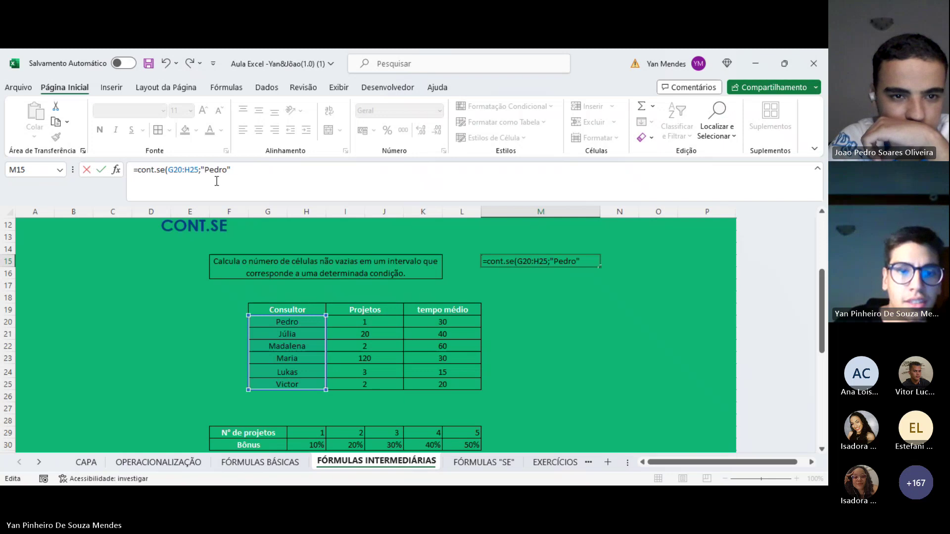
{"action": "key", "text": "Return"}
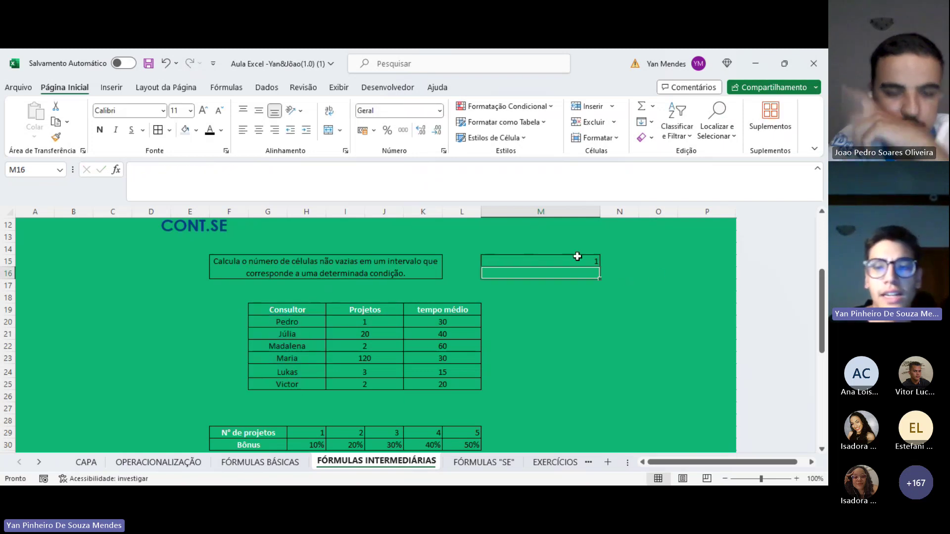
- Center the count result of 1 in M15
{"action": "left_click", "coordinate": [577, 261]}
{"action": "left_click", "coordinate": [243, 130]}
{"action": "left_click", "coordinate": [258, 130]}
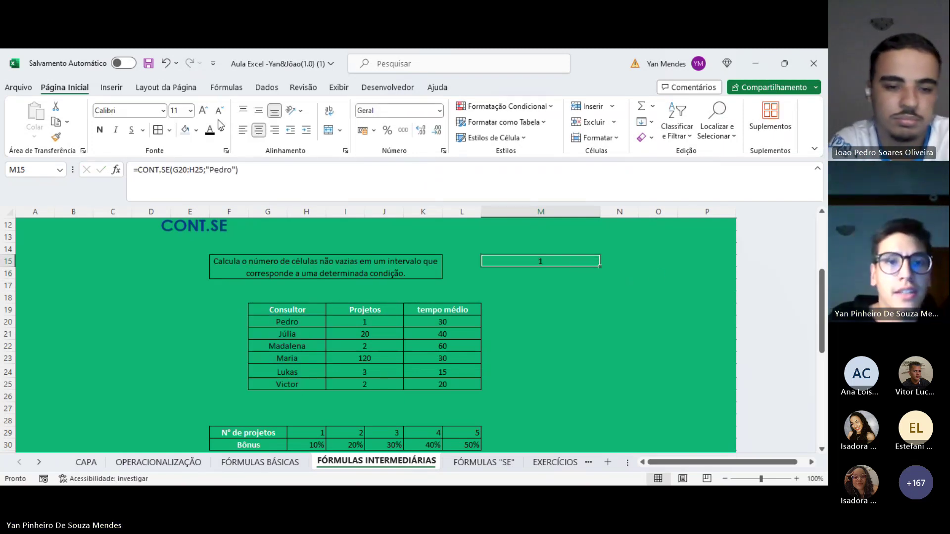
{"action": "left_click", "coordinate": [577, 322]}
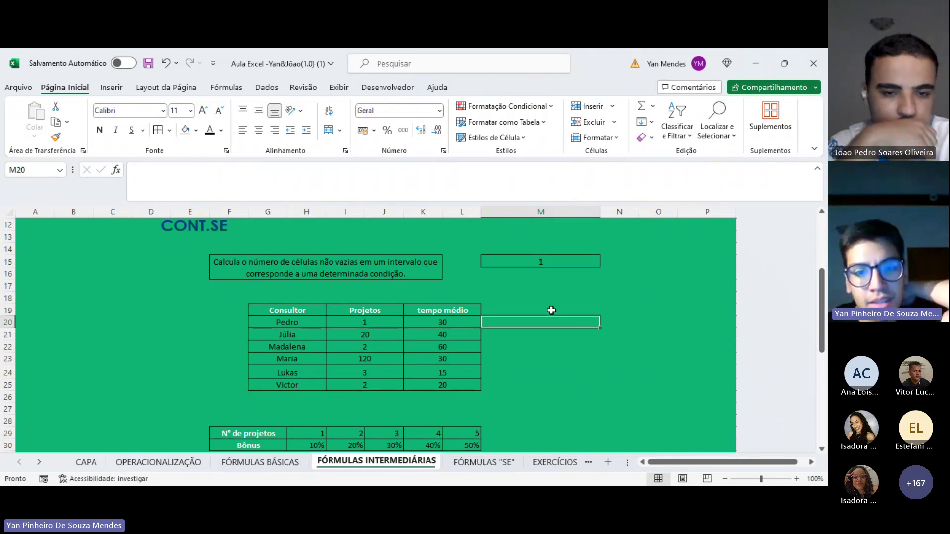
- Replace Maria with Pedro in G23 so the count rises to 2
{"action": "left_click", "coordinate": [313, 361]}
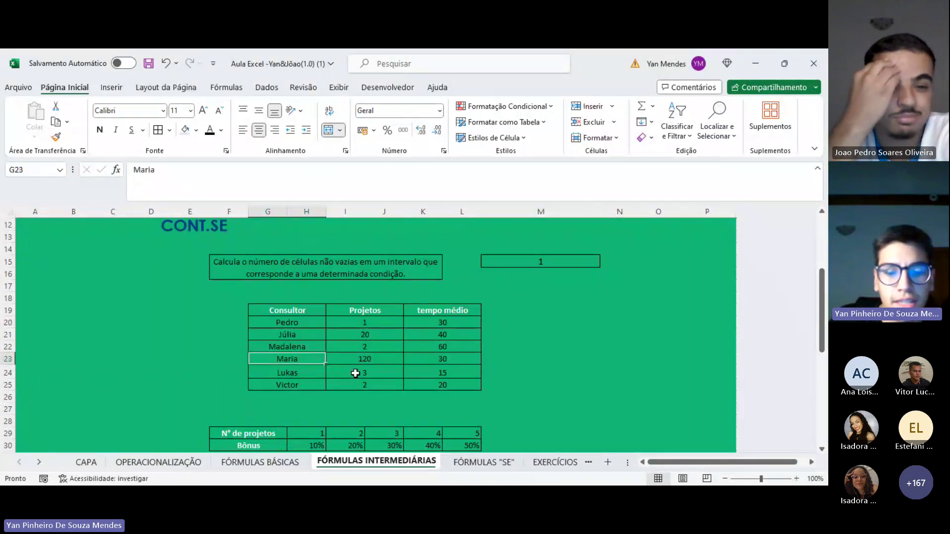
{"action": "type", "text": "Pedro"}
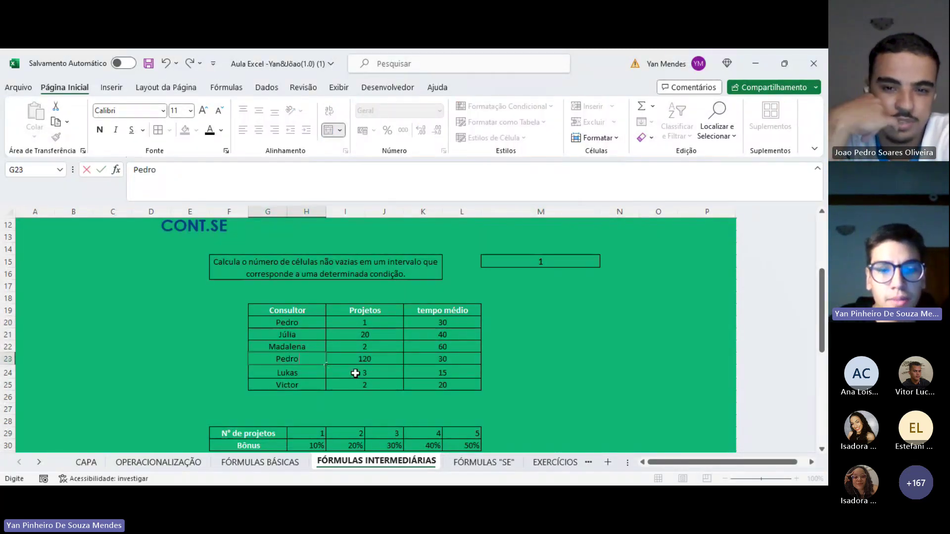
{"action": "key", "text": "Return"}
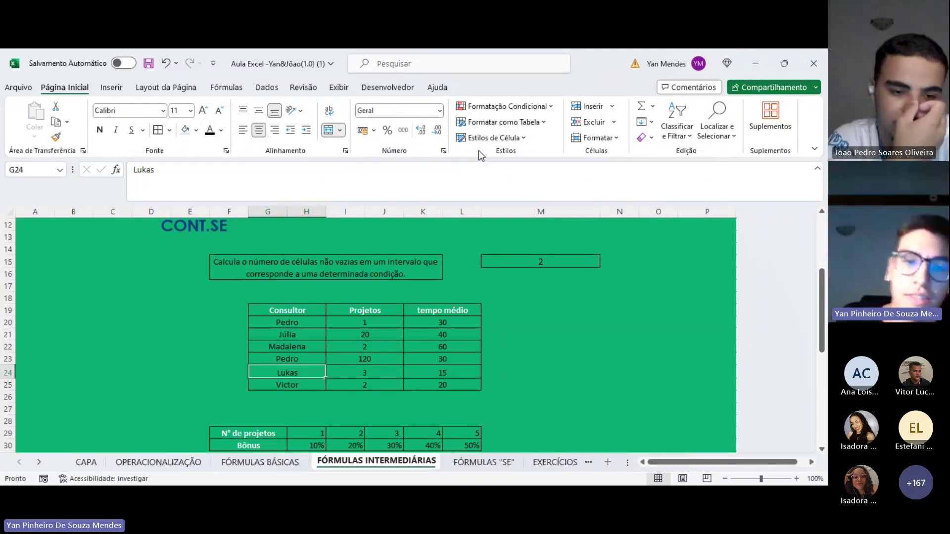
- Move to the FÓRMULAS "SE" sheet
{"action": "scroll", "coordinate": [541, 270], "scroll_direction": "down", "scroll_amount": 1}
{"action": "scroll", "coordinate": [549, 265], "scroll_direction": "down", "scroll_amount": 1}
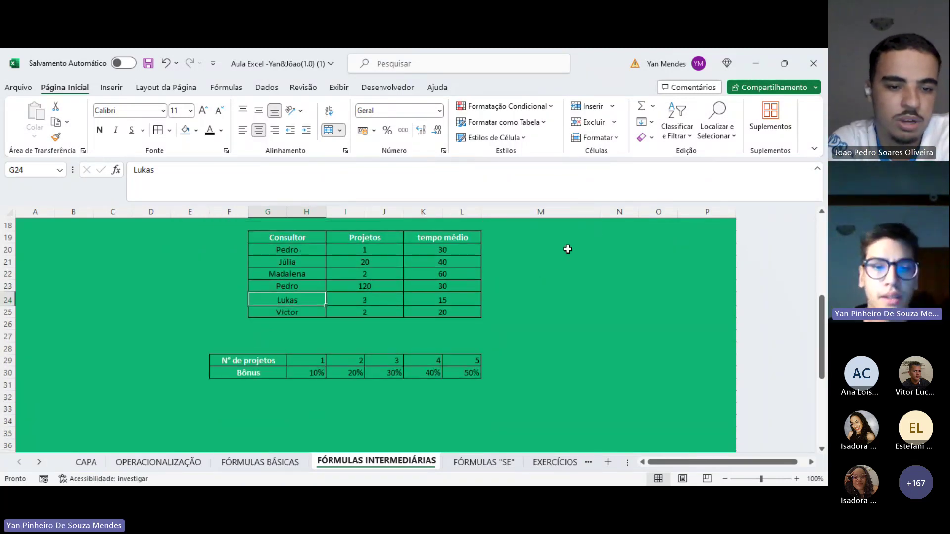
{"action": "scroll", "coordinate": [567, 248], "scroll_direction": "down", "scroll_amount": 1}
{"action": "scroll", "coordinate": [471, 356], "scroll_direction": "up", "scroll_amount": 4}
{"action": "scroll", "coordinate": [472, 433], "scroll_direction": "up", "scroll_amount": 3}
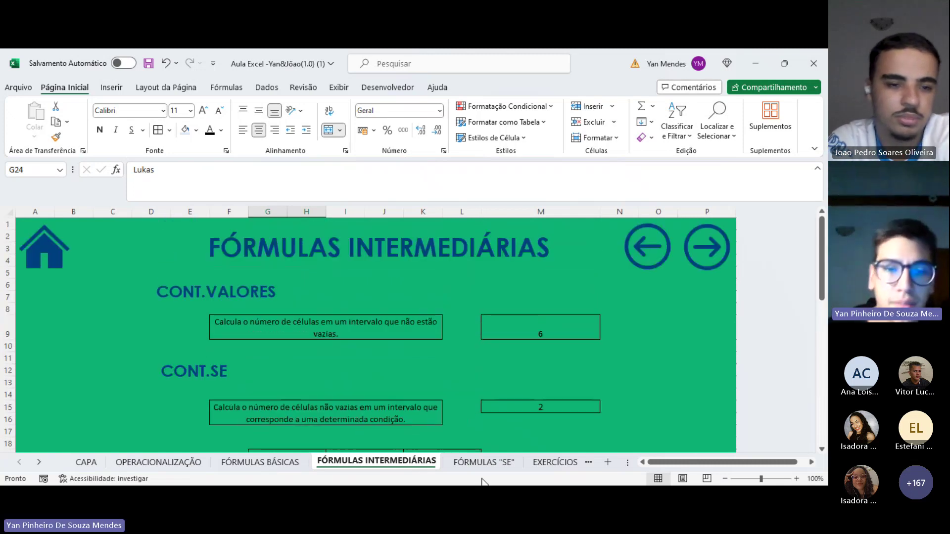
{"action": "key", "text": "ctrl+Page_Down"}
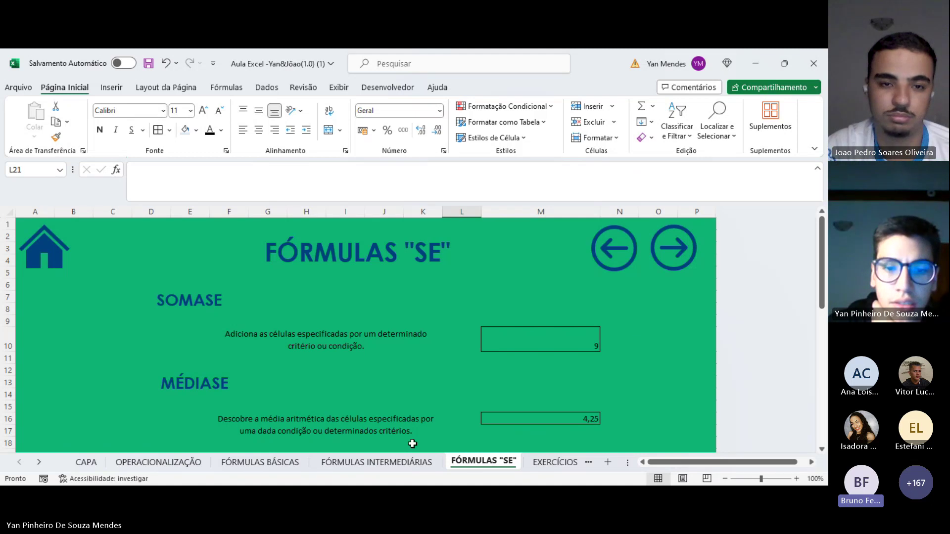
- Return to FÓRMULAS INTERMEDIÁRIAS and erase the existing formula in M15
{"action": "left_click", "coordinate": [388, 462]}
{"action": "scroll", "coordinate": [393, 357], "scroll_direction": "down", "scroll_amount": 4}
{"action": "left_click", "coordinate": [580, 336]}
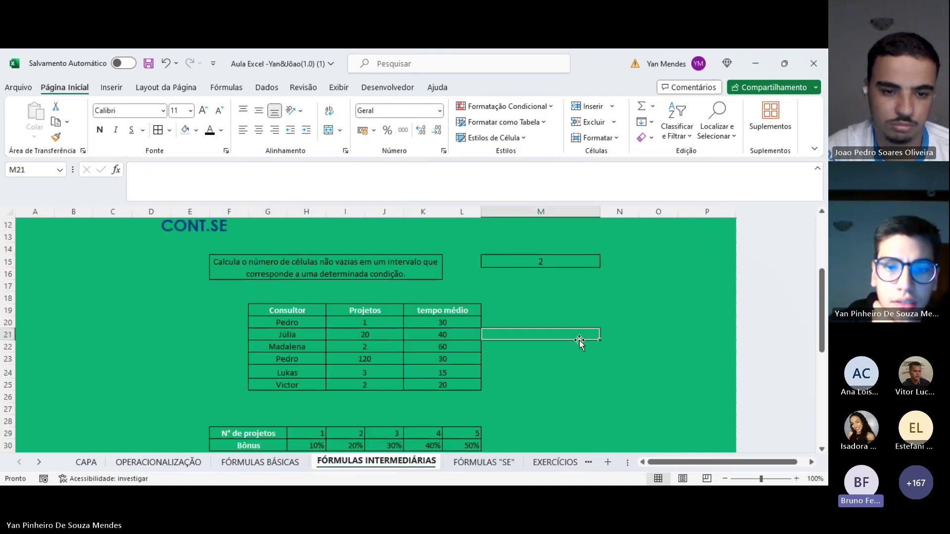
{"action": "left_click", "coordinate": [536, 263]}
{"action": "triple_click", "coordinate": [211, 180]}
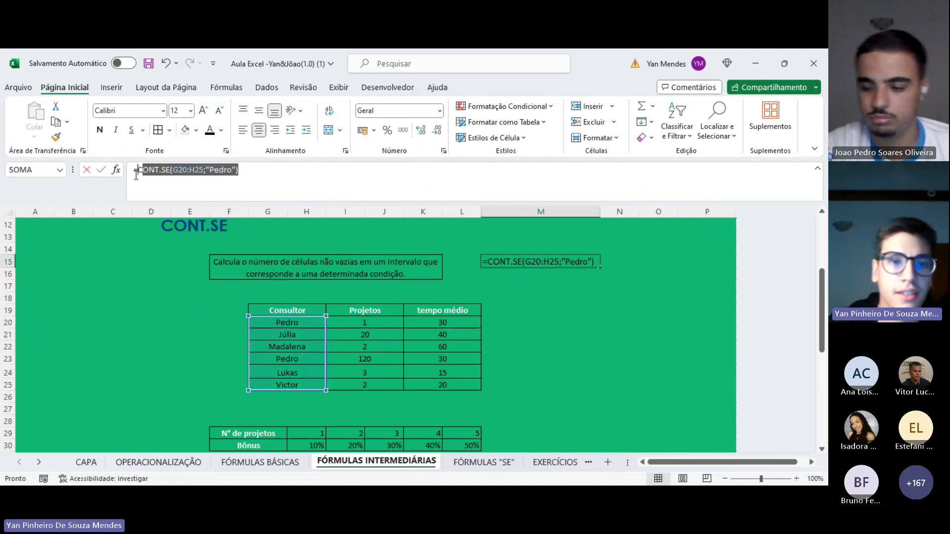
{"action": "key", "text": "BackSpace"}
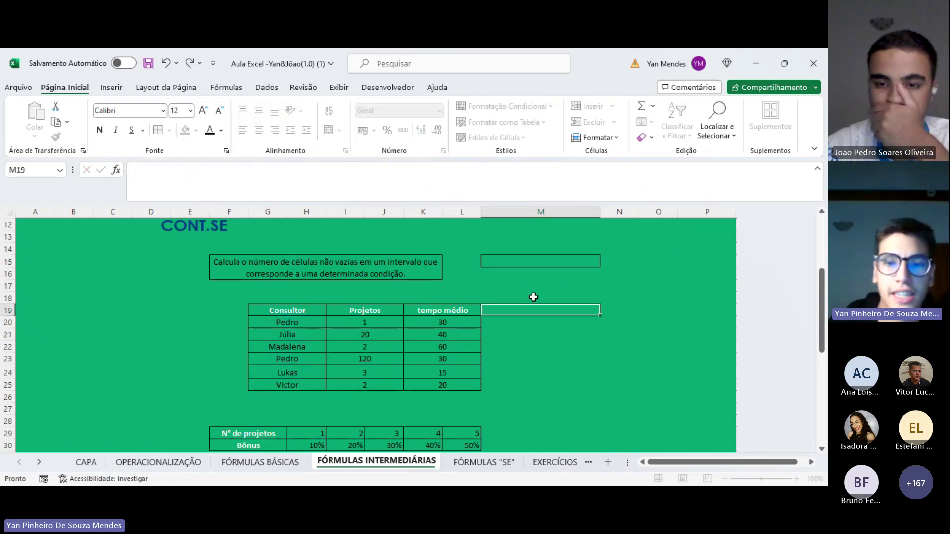
- Retype =Cont.se(G20:H25;"Pedro") in M15, which returns 2
{"action": "left_click", "coordinate": [526, 263]}
{"action": "type", "text": "=Cont.se("}
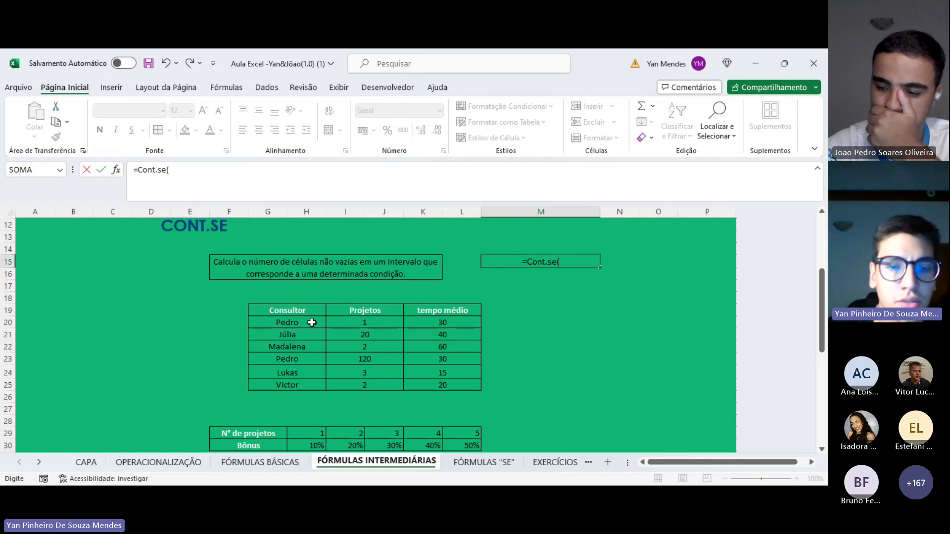
{"action": "left_click_drag", "start_coordinate": [312, 322], "coordinate": [317, 389]}
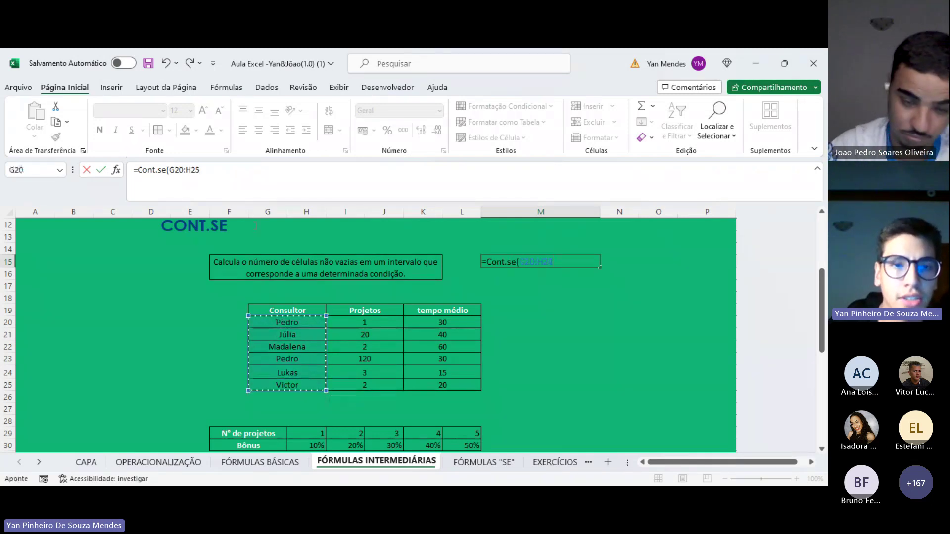
{"action": "type", "text": ";"}
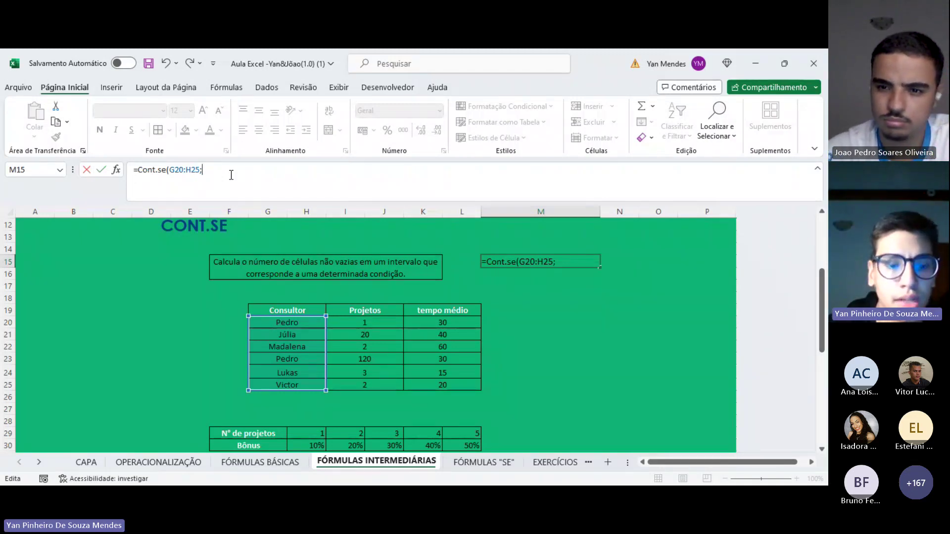
{"action": "type", "text": "\""}
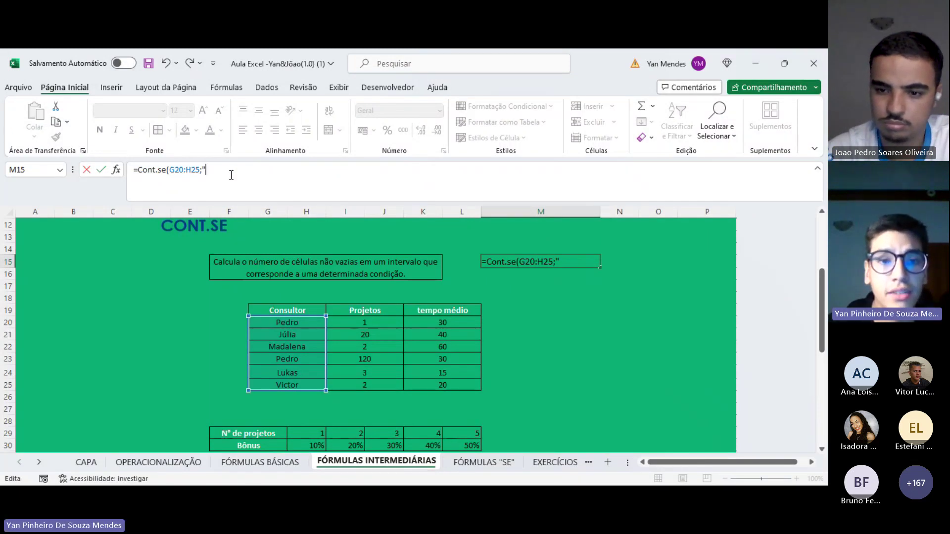
{"action": "type", "text": "Pedro"}
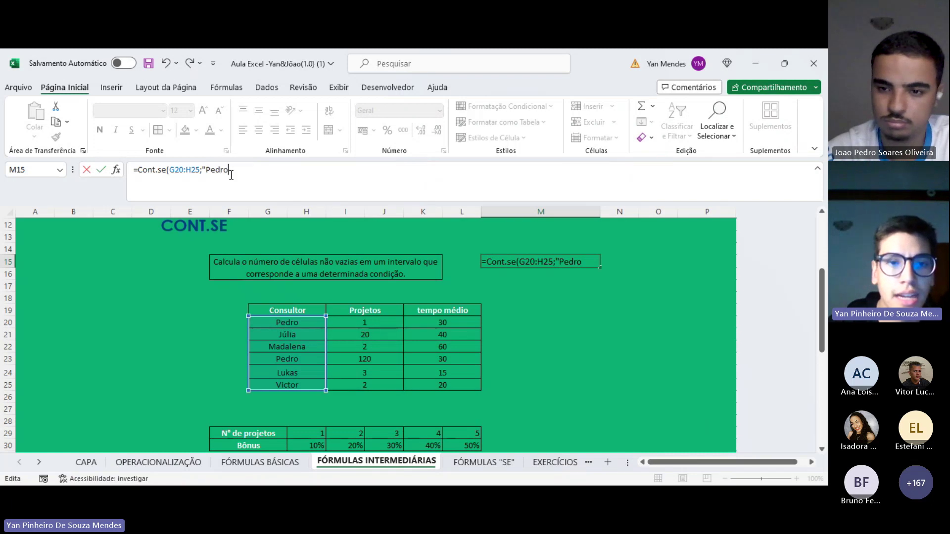
{"action": "key", "text": "Left"}
{"action": "key", "text": "Left"}
{"action": "key", "text": "Left"}
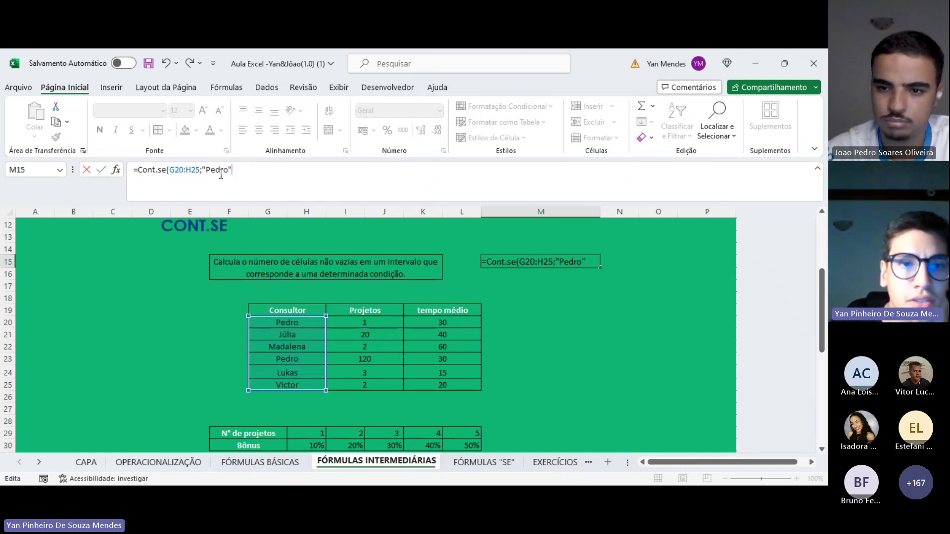
{"action": "key", "text": "BackSpace"}
{"action": "type", "text": "D"}
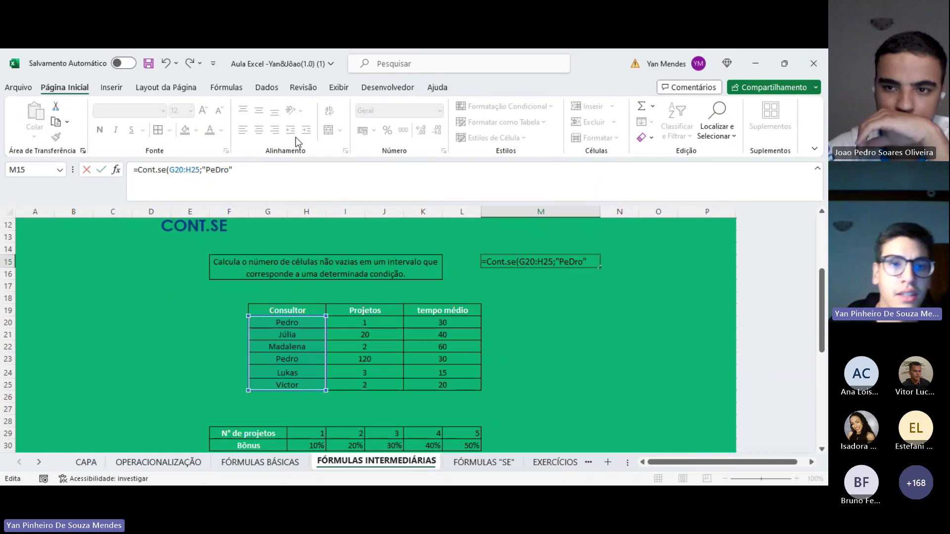
{"action": "key", "text": "BackSpace"}
{"action": "type", "text": "d"}
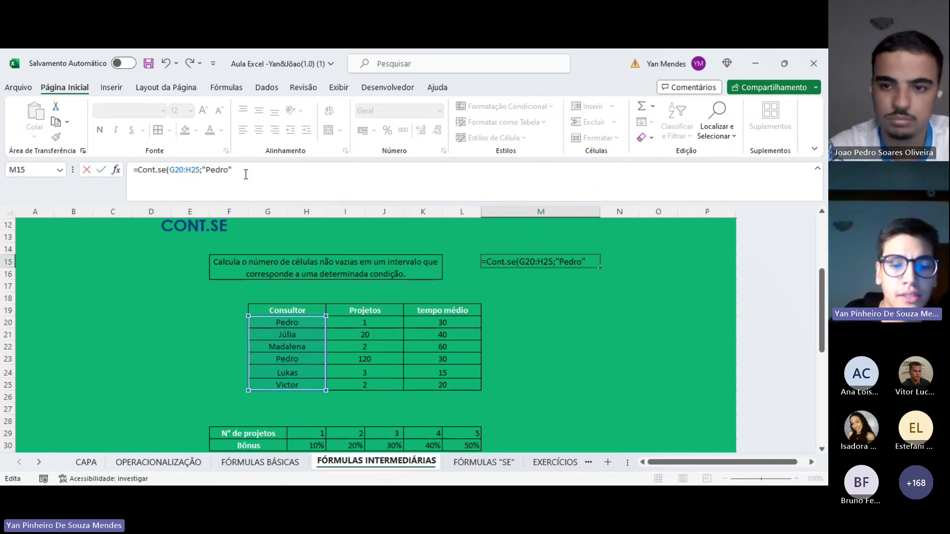
{"action": "key", "text": "Return"}
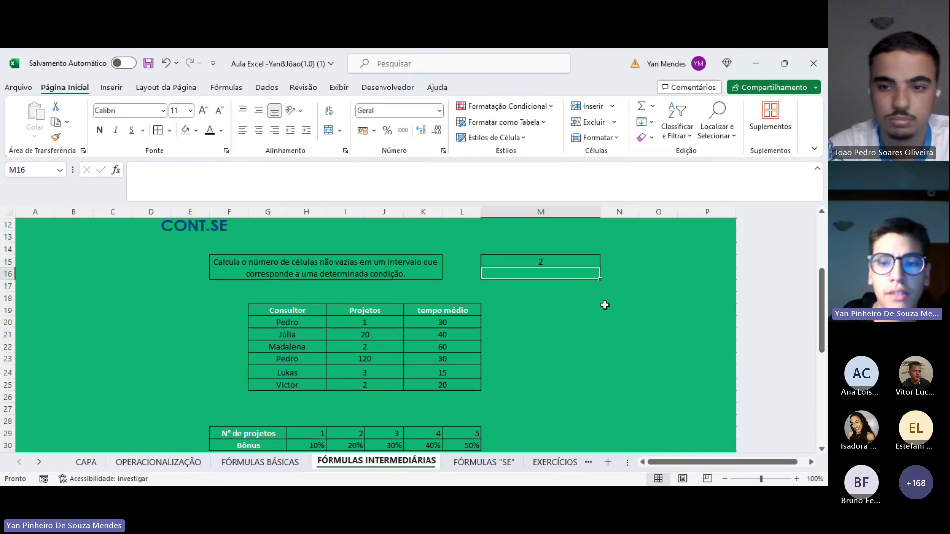
{"action": "key", "text": "Up"}
- Overwrite Júlia with Pedro in G21
{"action": "left_click", "coordinate": [549, 310]}
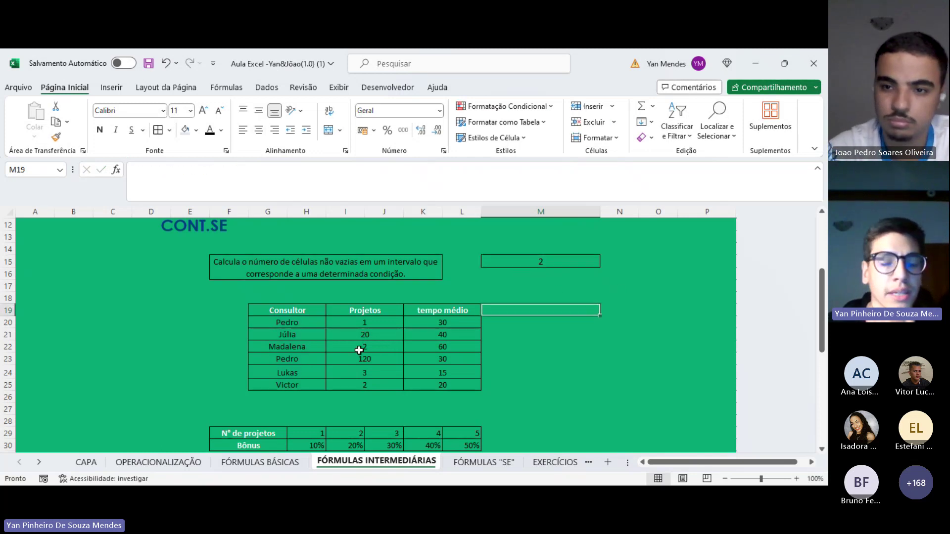
{"action": "left_click", "coordinate": [301, 337]}
{"action": "type", "text": "Pedro"}
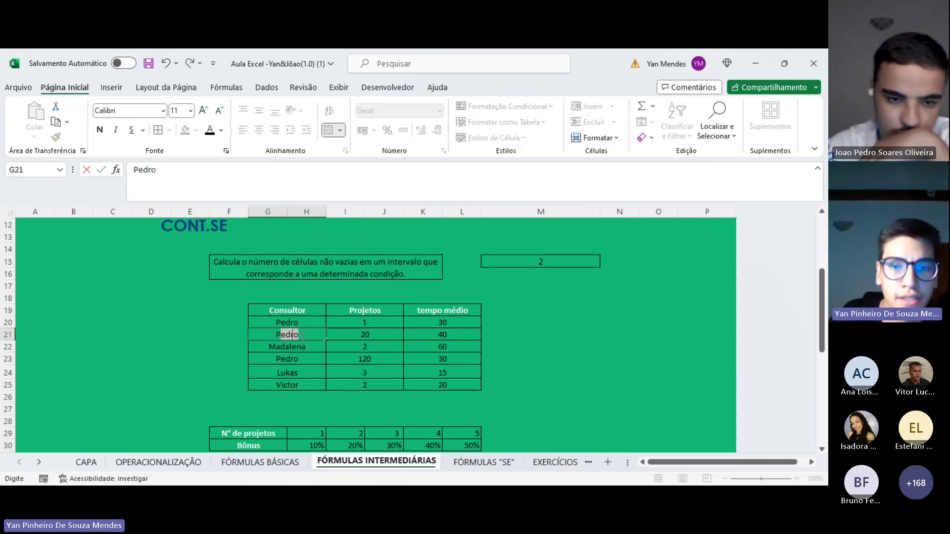
{"action": "key", "text": "Return"}
- Clear the Pedro names from G20:G21 and G23, dropping the count to 0
{"action": "left_click_drag", "start_coordinate": [301, 323], "coordinate": [301, 337]}
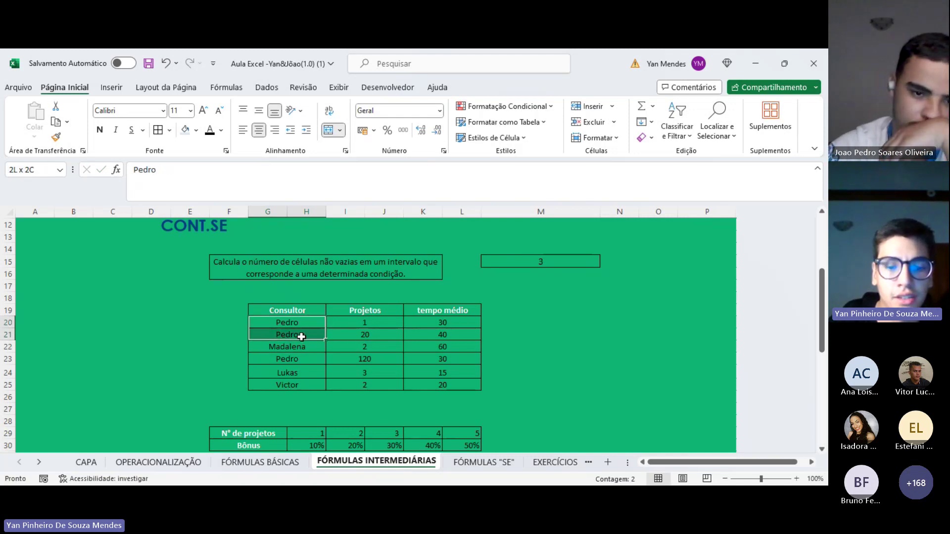
{"action": "key", "text": "Delete"}
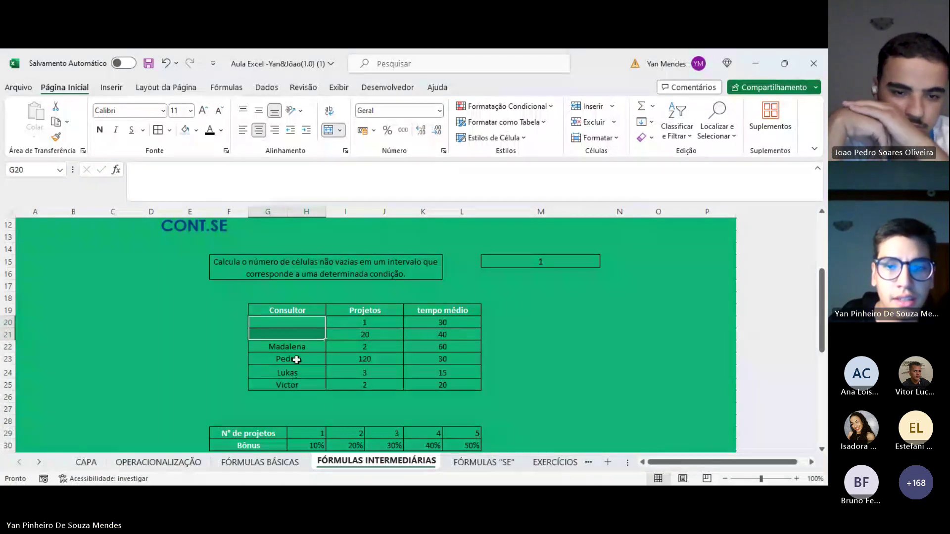
{"action": "left_click", "coordinate": [289, 358]}
{"action": "key", "text": "Delete"}
{"action": "left_click", "coordinate": [575, 307]}
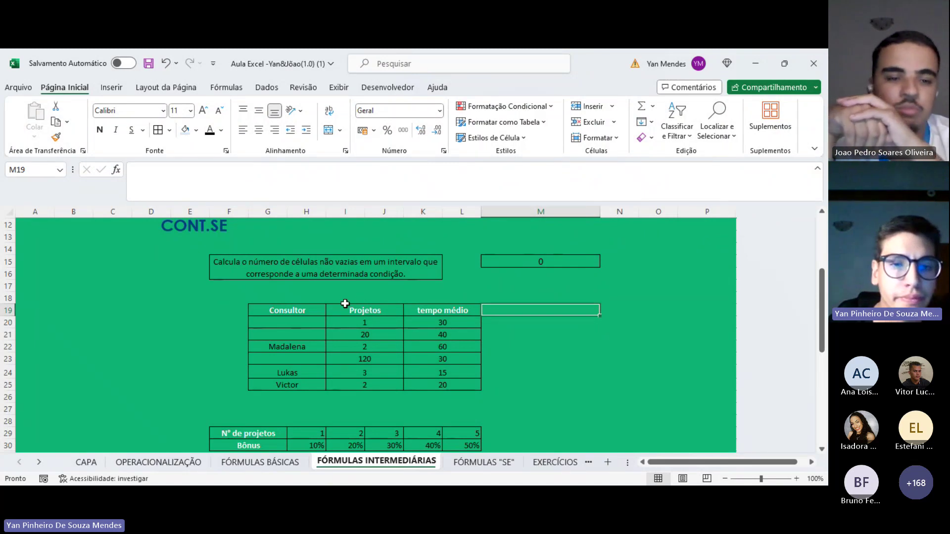
{"action": "scroll", "coordinate": [425, 356], "scroll_direction": "down", "scroll_amount": 2}
{"action": "scroll", "coordinate": [425, 357], "scroll_direction": "up", "scroll_amount": 3}
{"action": "scroll", "coordinate": [425, 356], "scroll_direction": "down", "scroll_amount": 2}
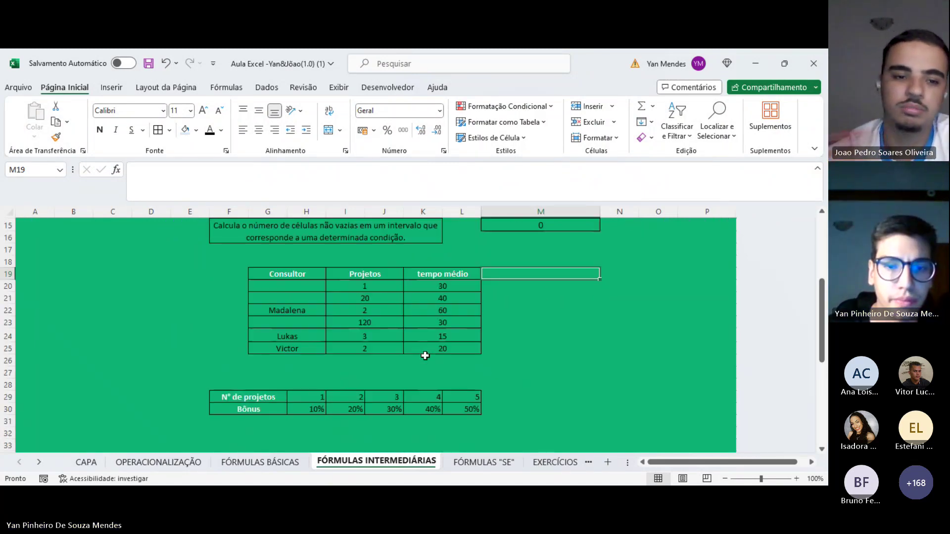
{"action": "scroll", "coordinate": [493, 354], "scroll_direction": "up", "scroll_amount": 3}
{"action": "scroll", "coordinate": [446, 341], "scroll_direction": "down", "scroll_amount": 2}
{"action": "scroll", "coordinate": [424, 335], "scroll_direction": "up", "scroll_amount": 4}
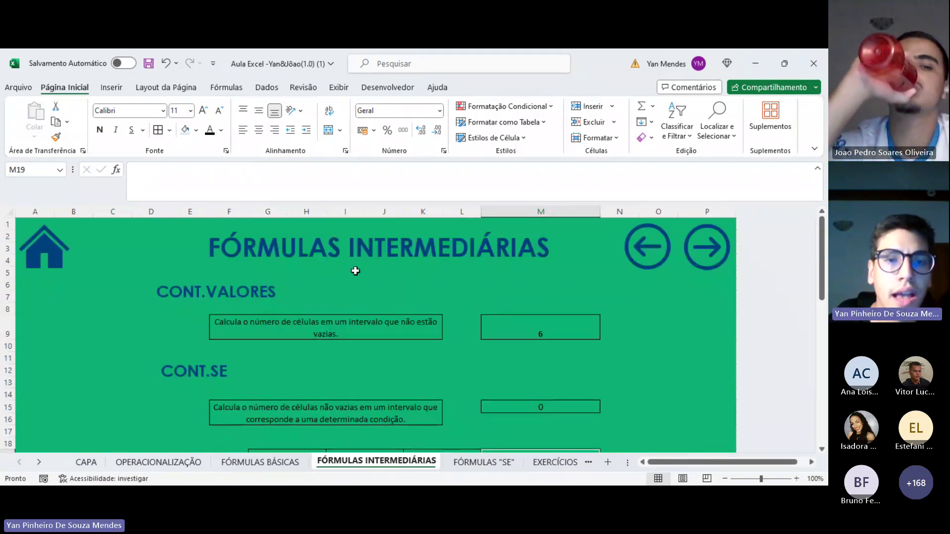
{"action": "scroll", "coordinate": [366, 305], "scroll_direction": "down", "scroll_amount": 2}
{"action": "scroll", "coordinate": [366, 305], "scroll_direction": "up", "scroll_amount": 2}
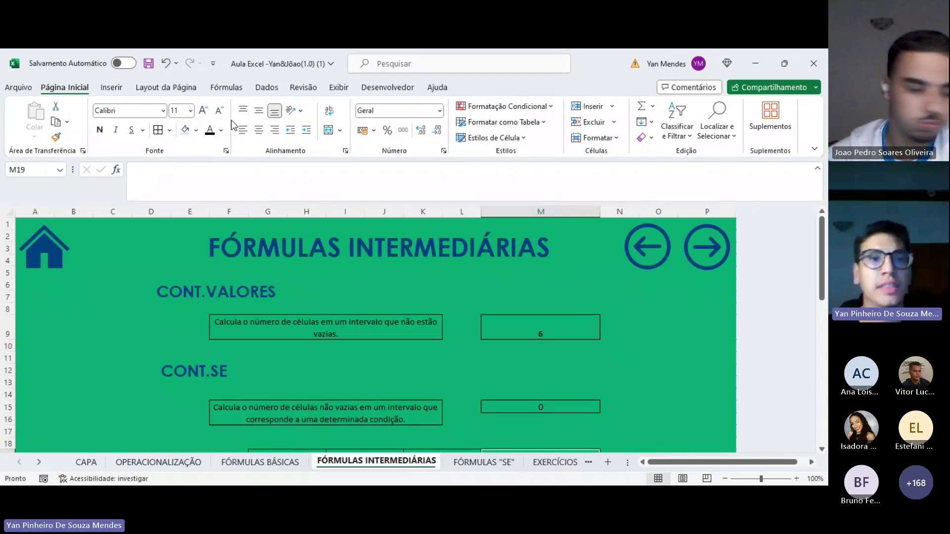
{"action": "left_click", "coordinate": [238, 94]}
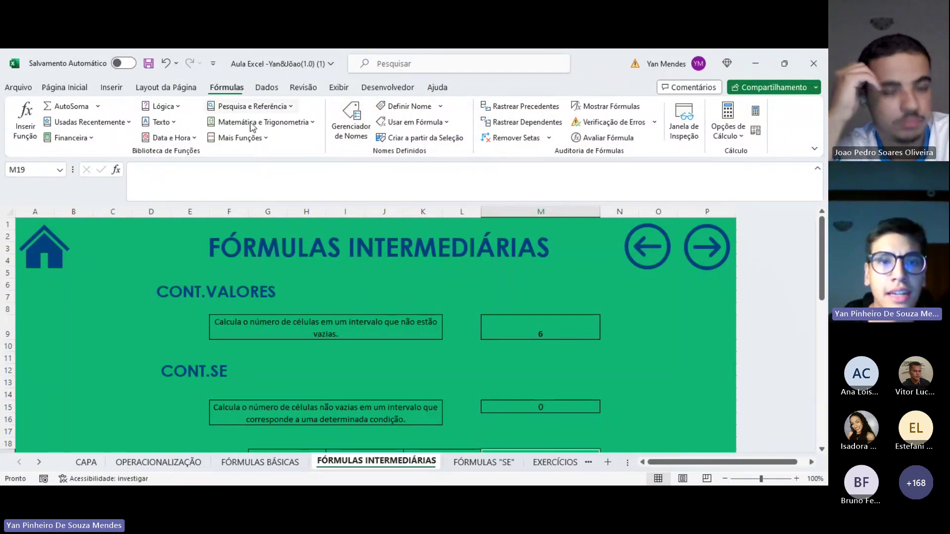
{"action": "left_click", "coordinate": [312, 122]}
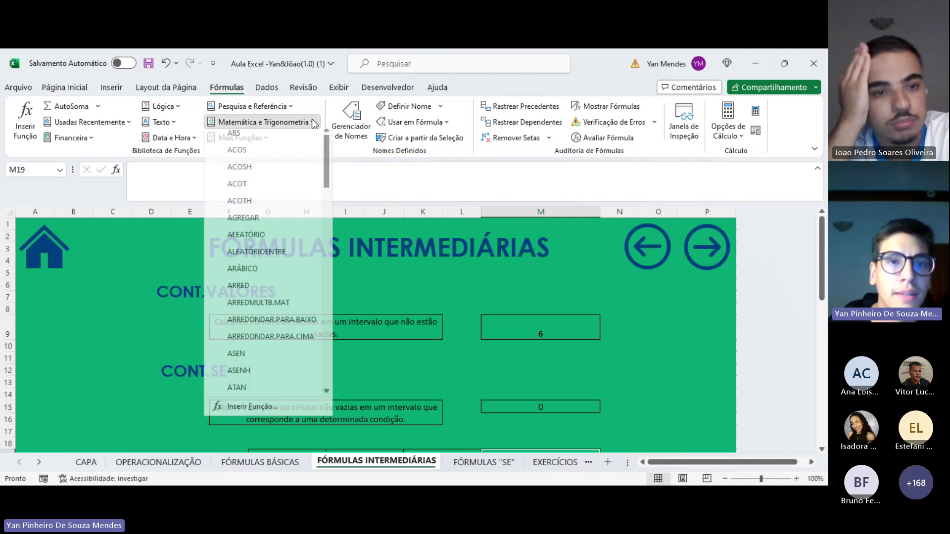
{"action": "scroll", "coordinate": [295, 192], "scroll_direction": "down", "scroll_amount": 1}
{"action": "scroll", "coordinate": [295, 192], "scroll_direction": "down", "scroll_amount": 4}
{"action": "scroll", "coordinate": [280, 237], "scroll_direction": "down", "scroll_amount": 2}
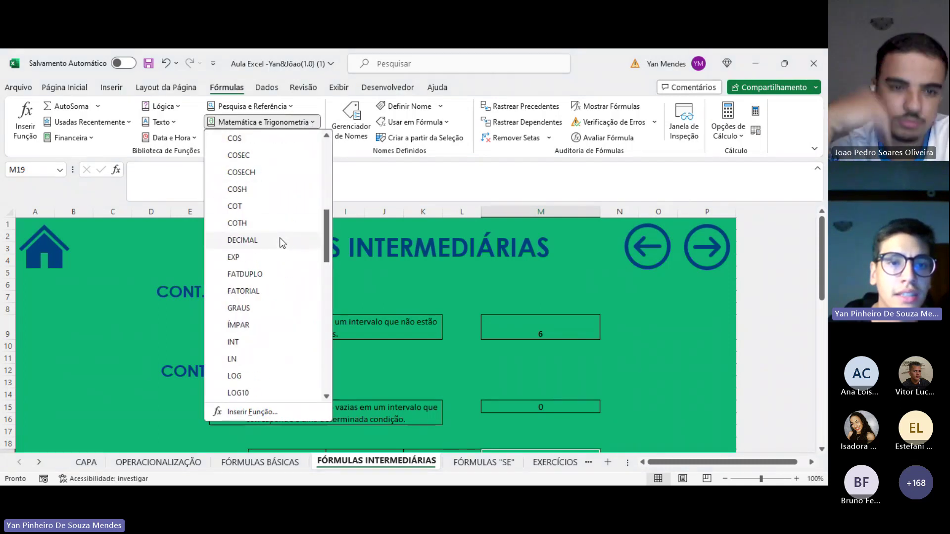
{"action": "scroll", "coordinate": [278, 248], "scroll_direction": "down", "scroll_amount": 4}
{"action": "scroll", "coordinate": [274, 266], "scroll_direction": "down", "scroll_amount": 8}
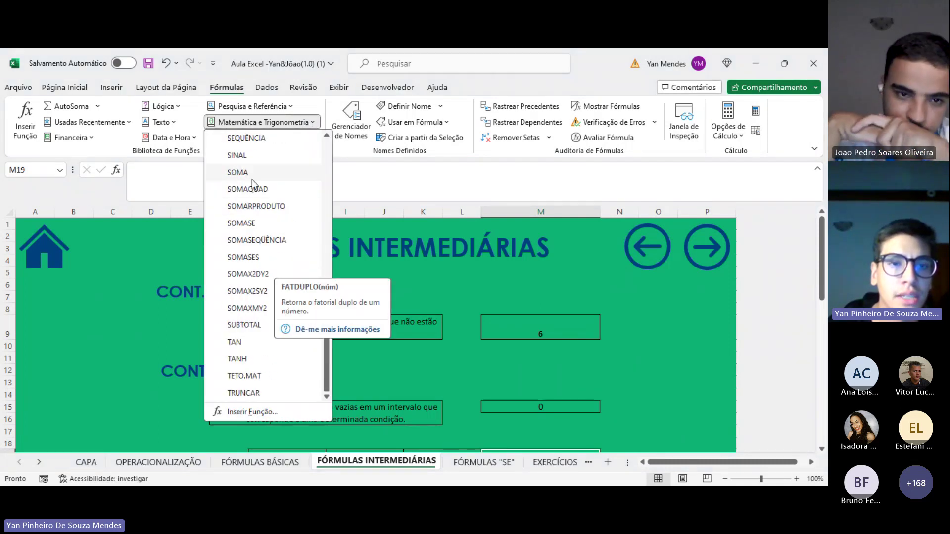
{"action": "mouse_move", "coordinate": [237, 172]}
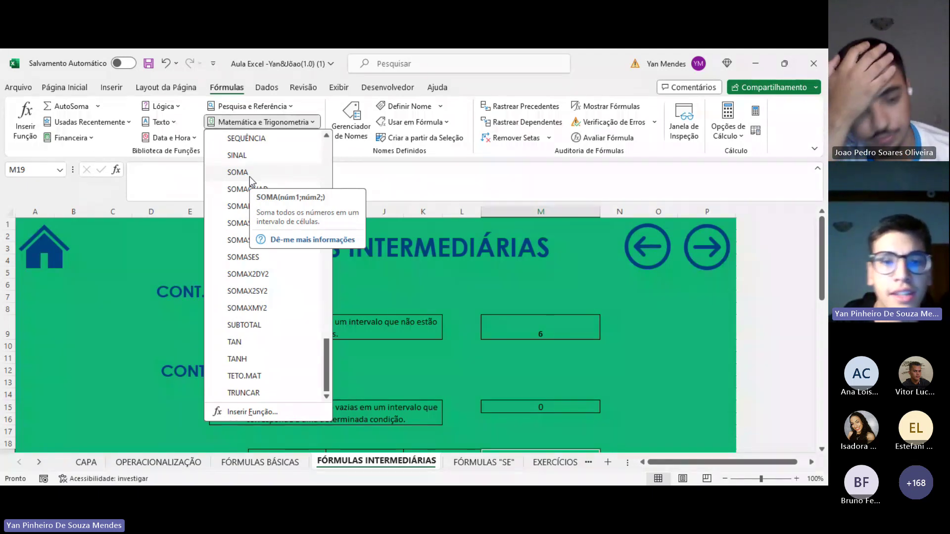
{"action": "scroll", "coordinate": [259, 257], "scroll_direction": "up", "scroll_amount": 4}
{"action": "scroll", "coordinate": [260, 259], "scroll_direction": "up", "scroll_amount": 10}
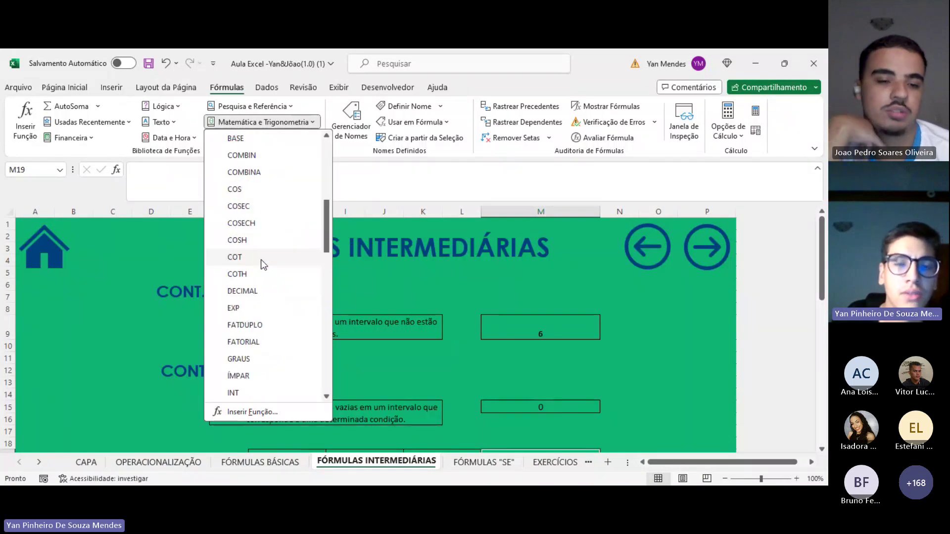
{"action": "left_click", "coordinate": [306, 124]}
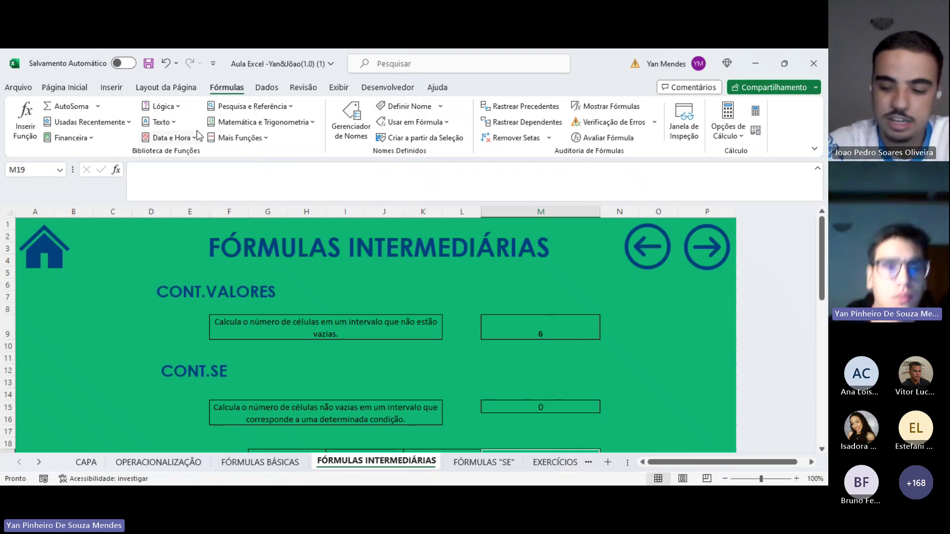
{"action": "left_click", "coordinate": [160, 122]}
{"action": "left_click", "coordinate": [308, 124]}
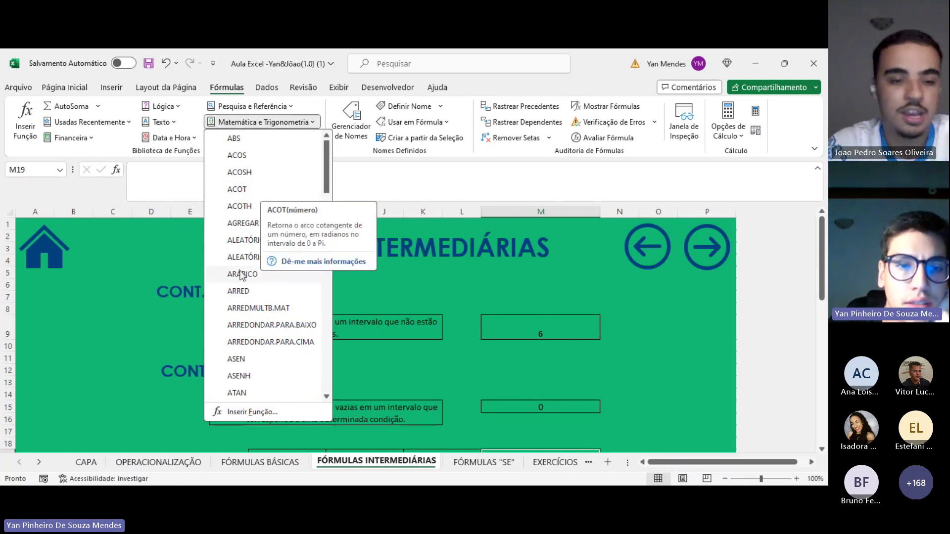
{"action": "scroll", "coordinate": [243, 273], "scroll_direction": "down", "scroll_amount": 4}
{"action": "scroll", "coordinate": [243, 272], "scroll_direction": "down", "scroll_amount": 2}
{"action": "scroll", "coordinate": [256, 207], "scroll_direction": "up", "scroll_amount": 1}
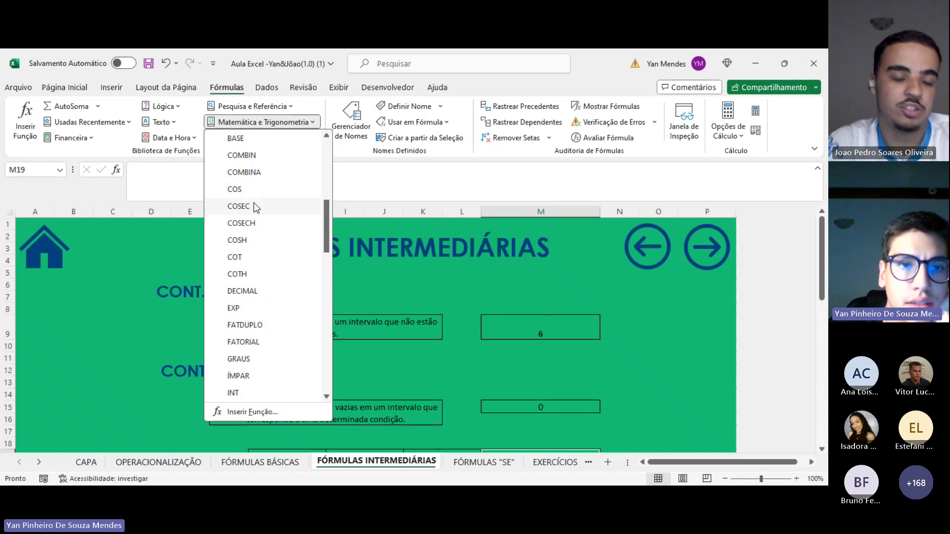
{"action": "scroll", "coordinate": [259, 258], "scroll_direction": "up", "scroll_amount": 2}
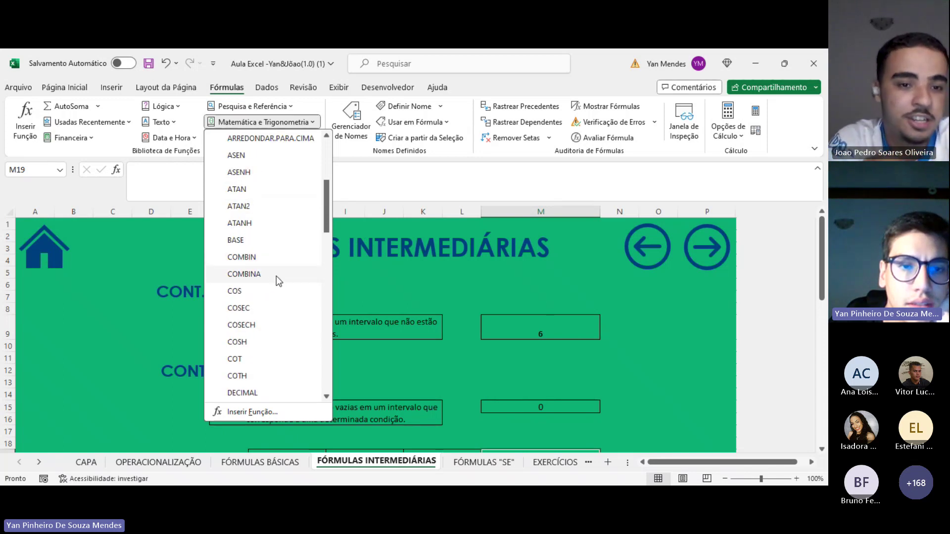
{"action": "scroll", "coordinate": [262, 307], "scroll_direction": "down", "scroll_amount": 6}
{"action": "scroll", "coordinate": [271, 255], "scroll_direction": "down", "scroll_amount": 6}
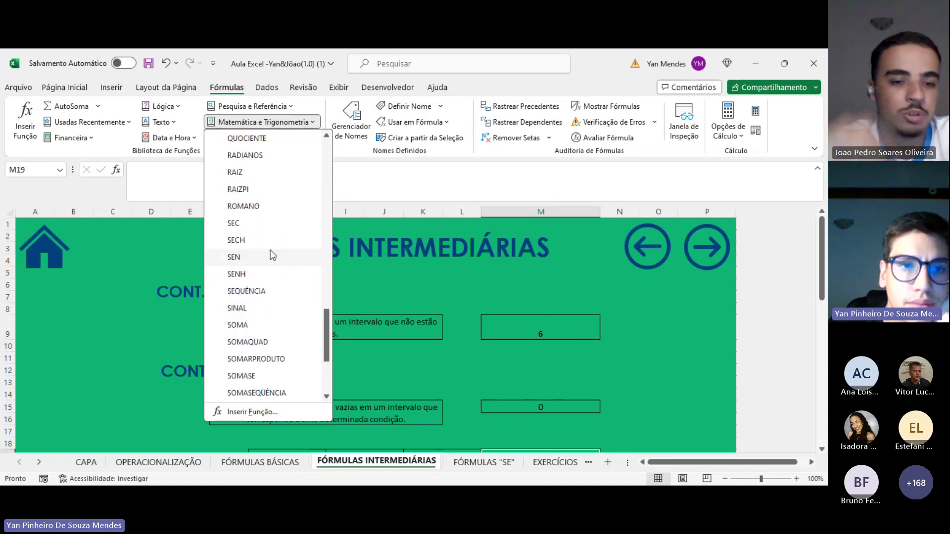
{"action": "left_click", "coordinate": [159, 121]}
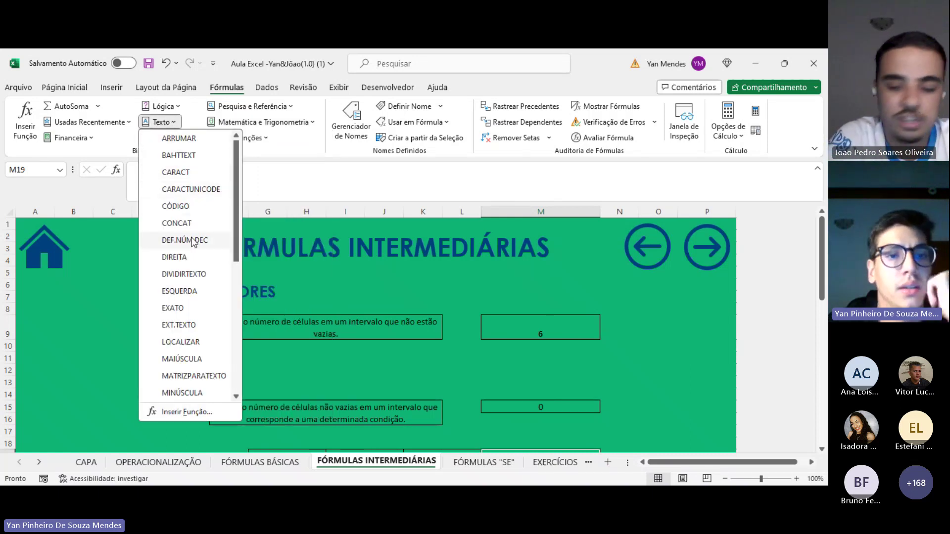
{"action": "left_click", "coordinate": [173, 106]}
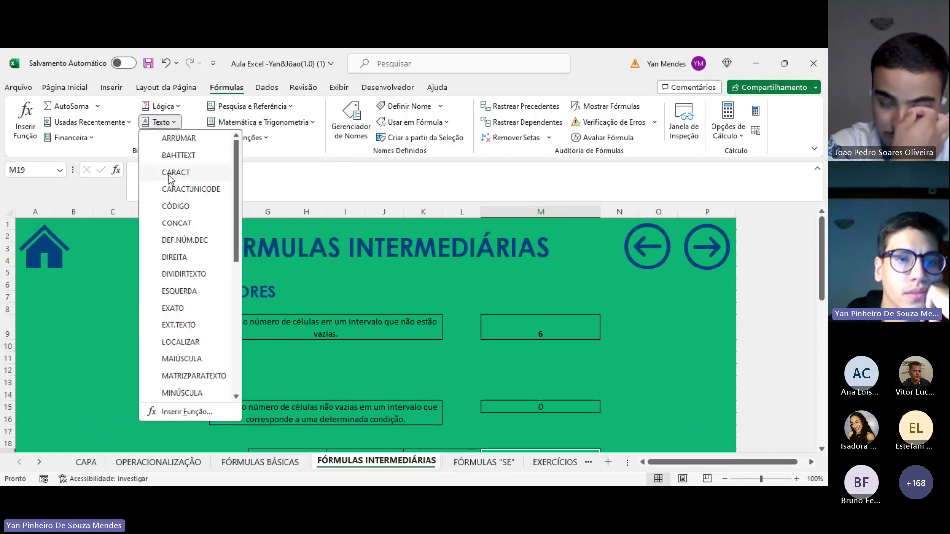
{"action": "mouse_move", "coordinate": [176, 223]}
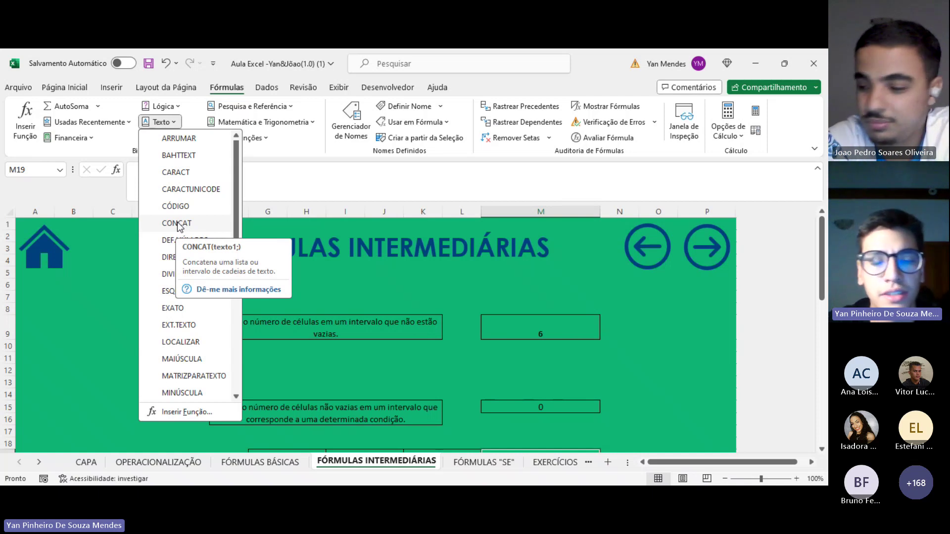
- Go to the FÓRMULAS "SE" sheet and look over its SOMASE (9) and MÉDIASE (4,25) sections
{"action": "left_click", "coordinate": [508, 302]}
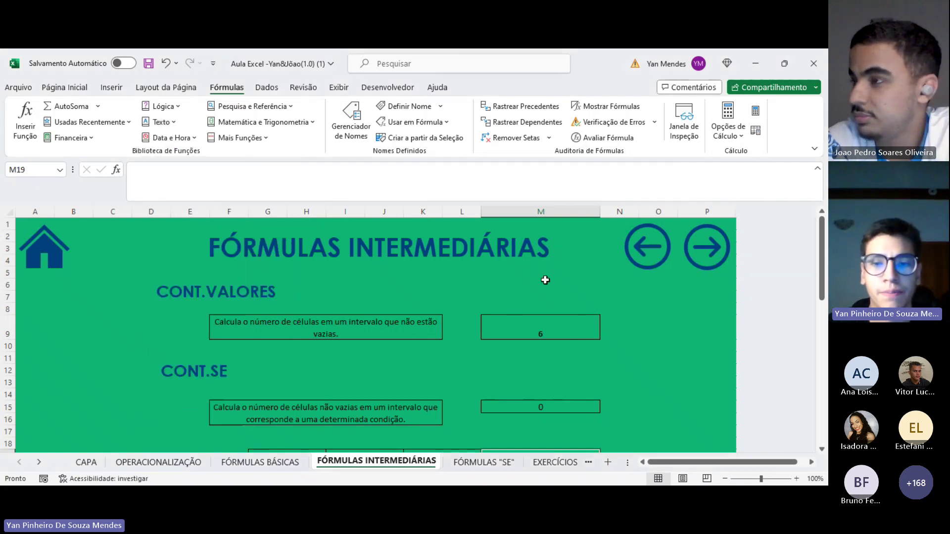
{"action": "scroll", "coordinate": [540, 277], "scroll_direction": "down", "scroll_amount": 1}
{"action": "scroll", "coordinate": [439, 345], "scroll_direction": "down", "scroll_amount": 3}
{"action": "scroll", "coordinate": [458, 382], "scroll_direction": "down", "scroll_amount": 5}
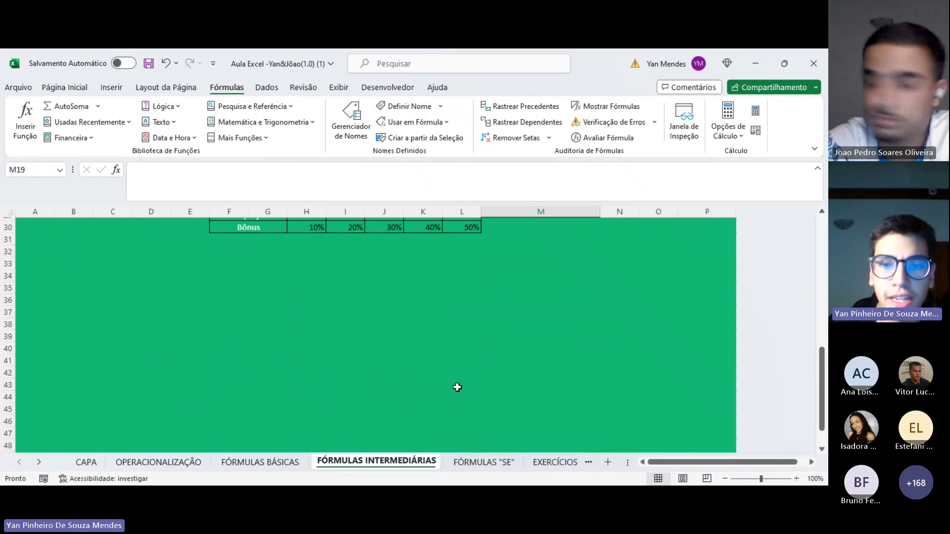
{"action": "scroll", "coordinate": [456, 386], "scroll_direction": "up", "scroll_amount": 6}
{"action": "scroll", "coordinate": [449, 379], "scroll_direction": "up", "scroll_amount": 3}
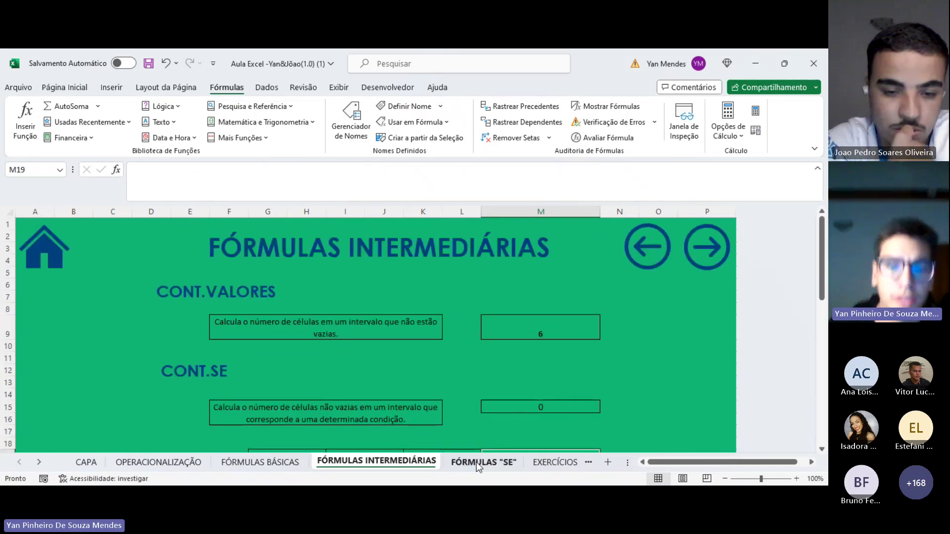
{"action": "left_click", "coordinate": [479, 462]}
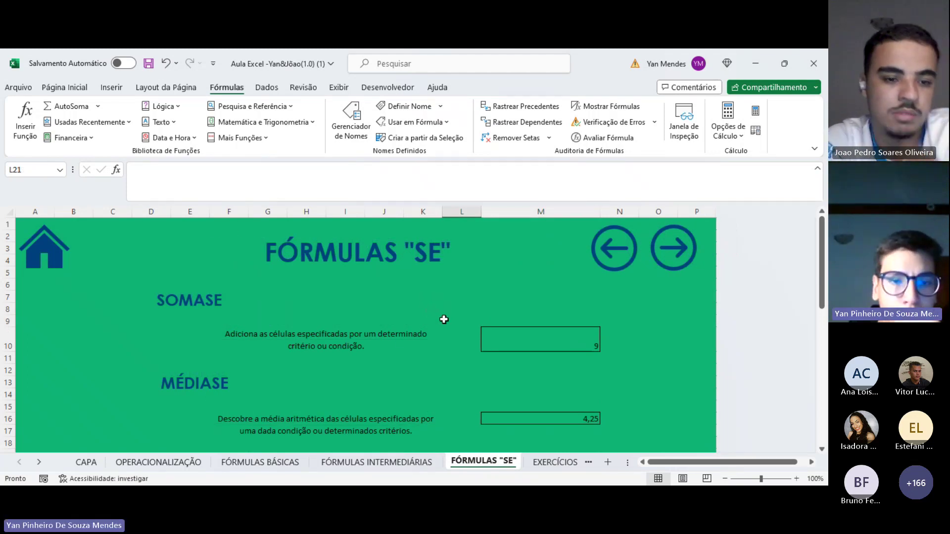
{"action": "scroll", "coordinate": [419, 319], "scroll_direction": "down", "scroll_amount": 3}
{"action": "scroll", "coordinate": [420, 320], "scroll_direction": "down", "scroll_amount": 2}
{"action": "scroll", "coordinate": [420, 320], "scroll_direction": "down", "scroll_amount": 2}
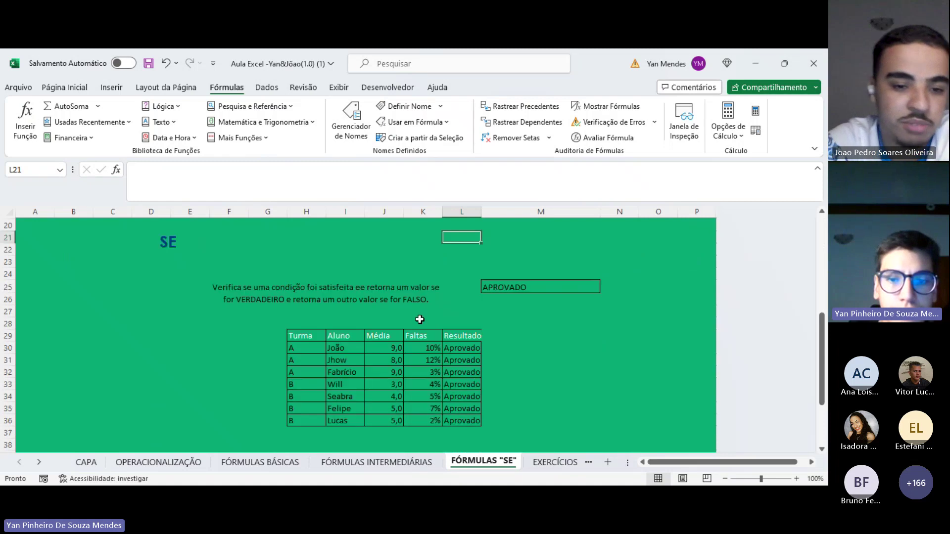
{"action": "scroll", "coordinate": [419, 320], "scroll_direction": "up", "scroll_amount": 7}
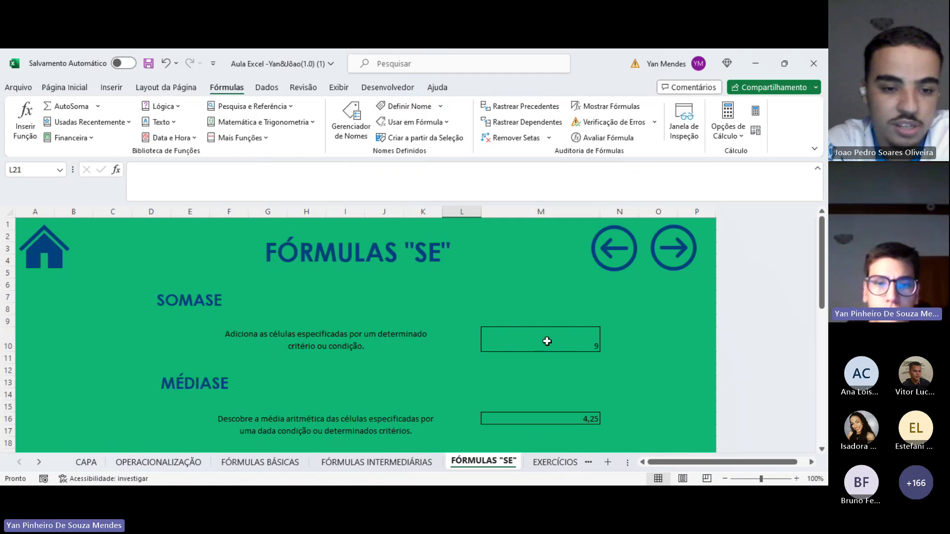
- Rewrite M10 as =somase( with the Média range J30:J36
{"action": "double_click", "coordinate": [546, 341]}
{"action": "key", "text": "BackSpace"}
{"action": "type", "text": "=som"}
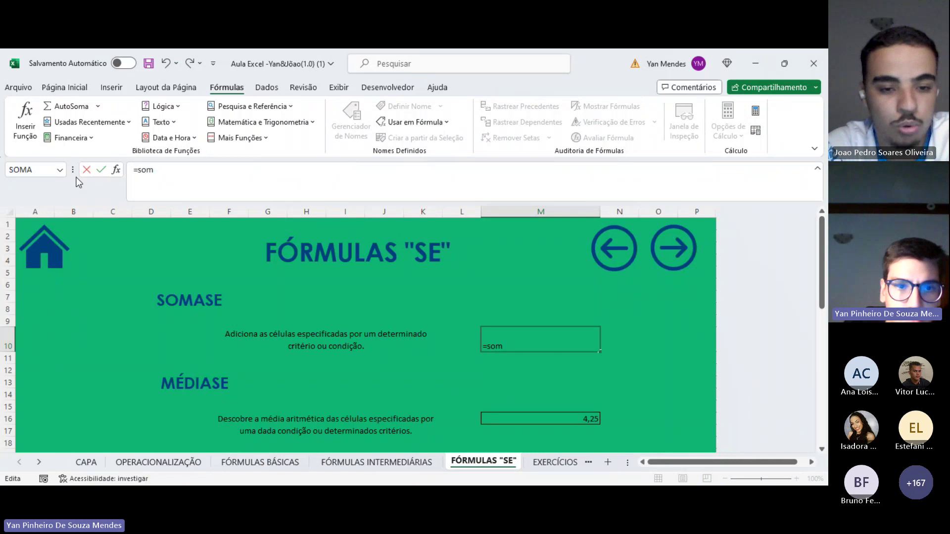
{"action": "type", "text": "ase("}
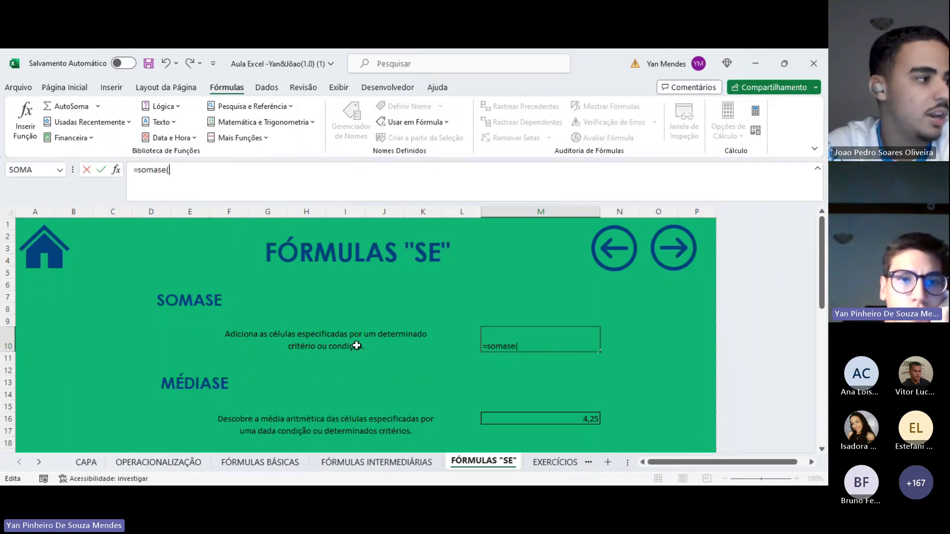
{"action": "scroll", "coordinate": [342, 319], "scroll_direction": "down", "scroll_amount": 3}
{"action": "scroll", "coordinate": [341, 319], "scroll_direction": "down", "scroll_amount": 3}
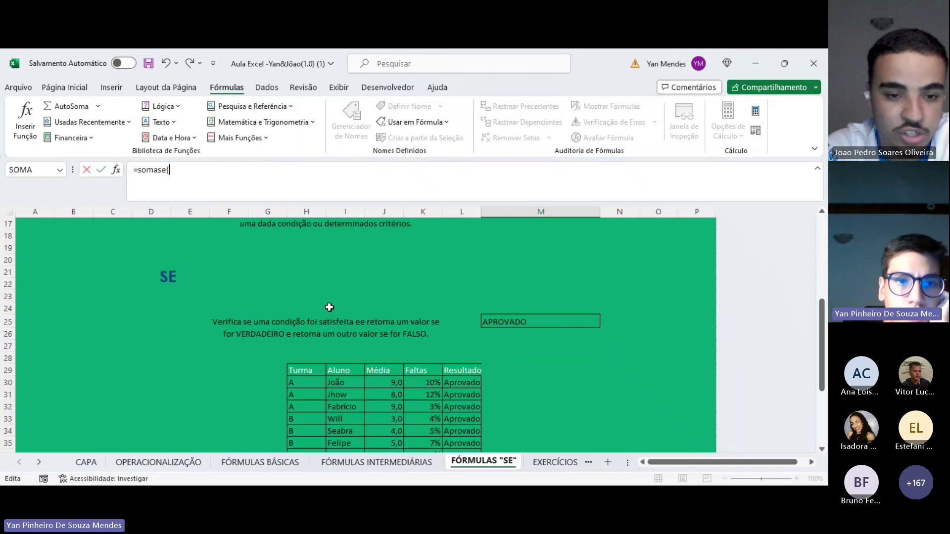
{"action": "scroll", "coordinate": [329, 307], "scroll_direction": "down", "scroll_amount": 1}
{"action": "scroll", "coordinate": [392, 373], "scroll_direction": "down", "scroll_amount": 1}
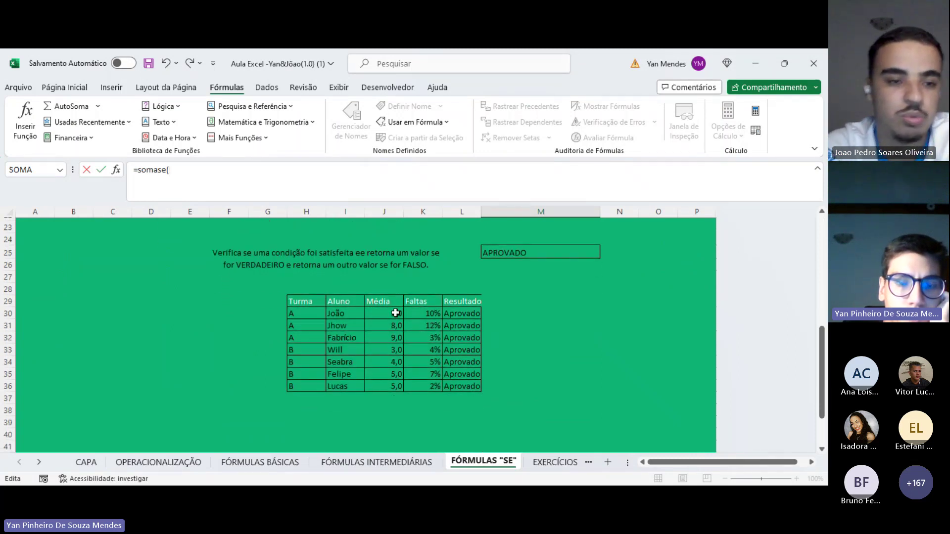
{"action": "left_click_drag", "start_coordinate": [396, 313], "coordinate": [389, 386]}
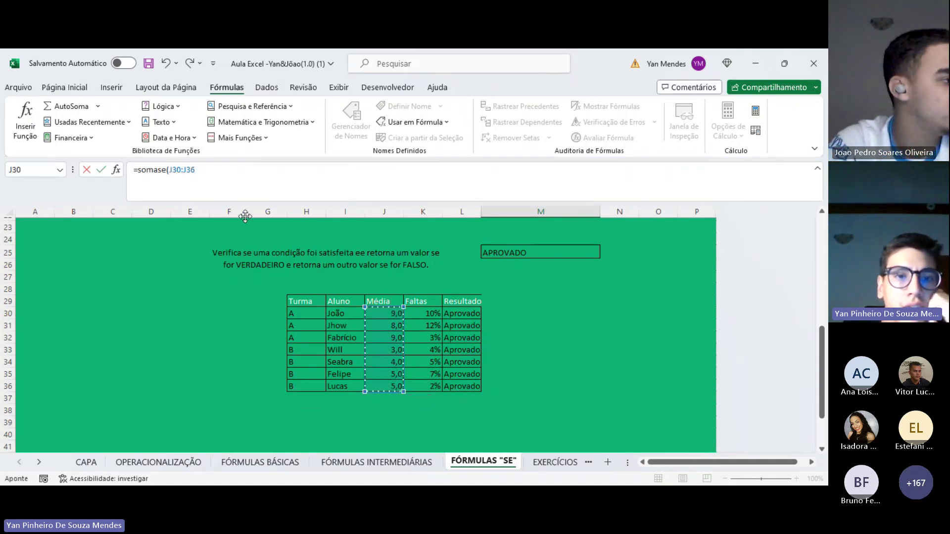
{"action": "left_click", "coordinate": [217, 167]}
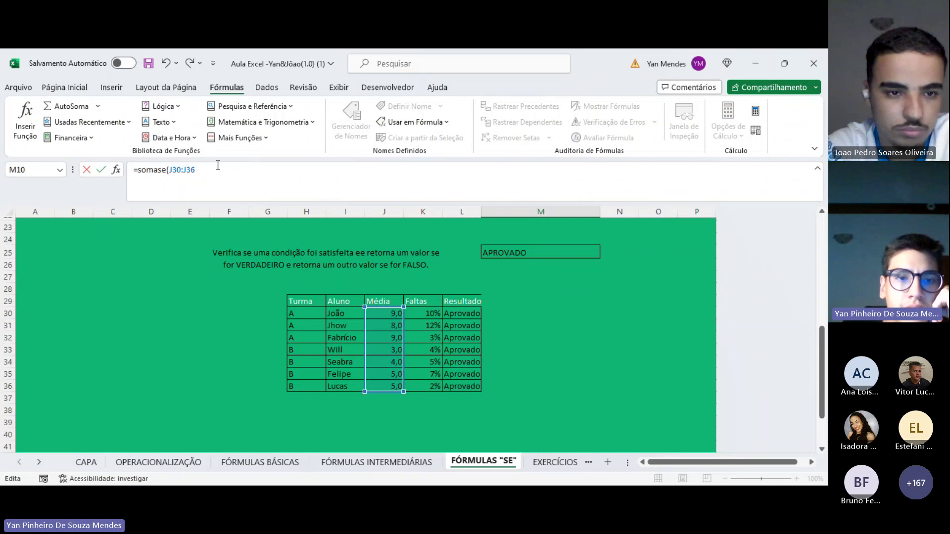
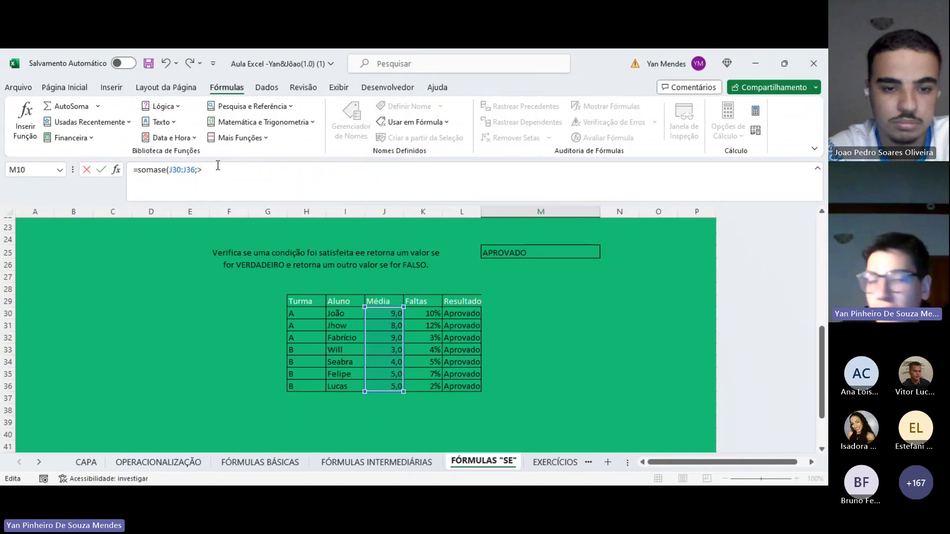
- Try adding the Média range J30:J36 to M10's SOMASE formula, then cancel after the error
{"action": "type", "text": "9;"}
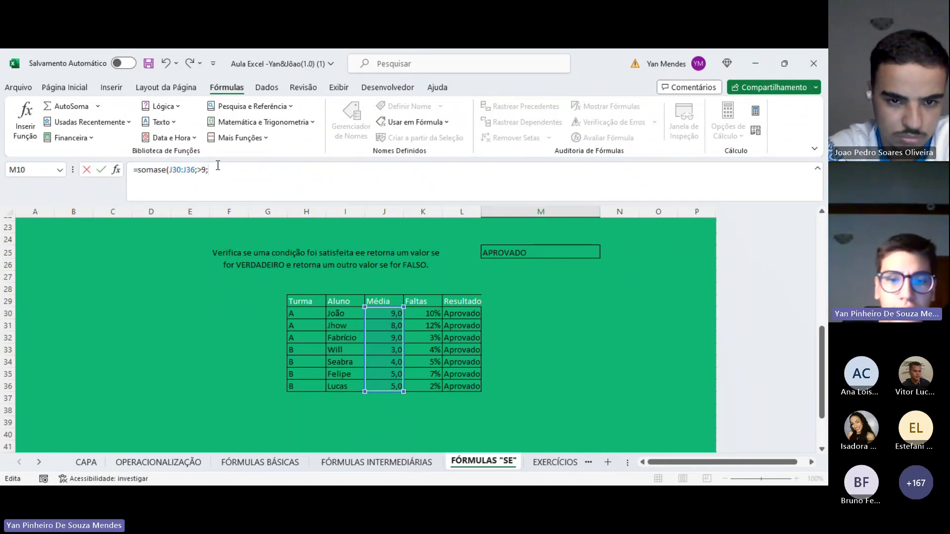
{"action": "left_click_drag", "start_coordinate": [393, 318], "coordinate": [390, 387]}
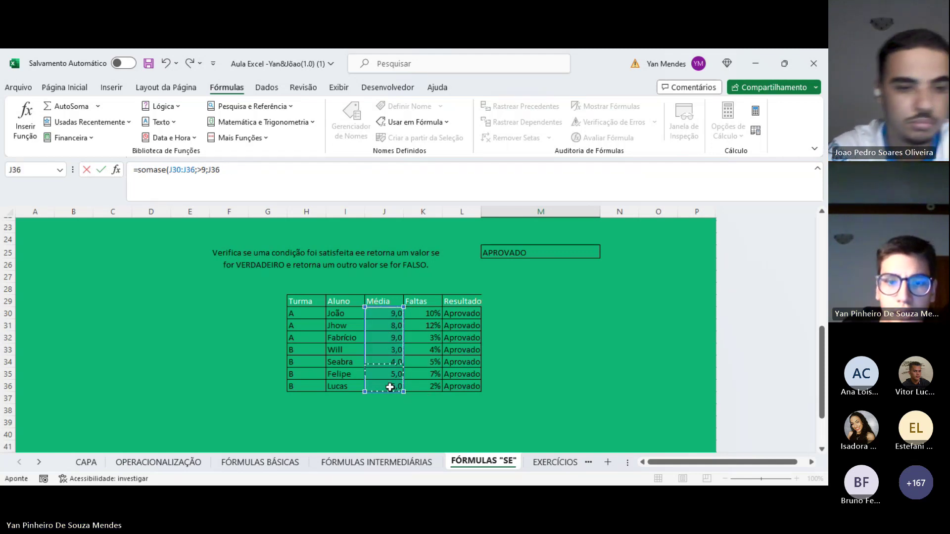
{"action": "left_click", "coordinate": [287, 175]}
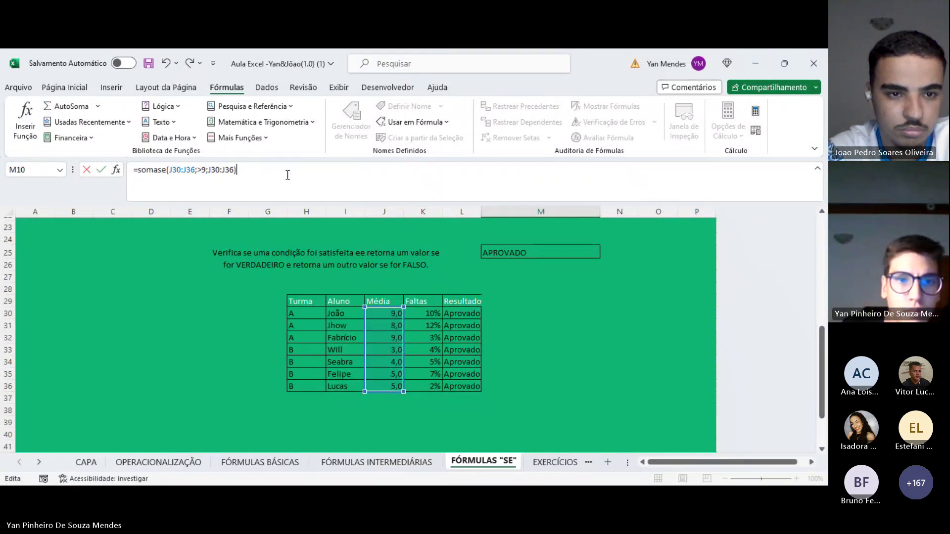
{"action": "key", "text": "Return"}
{"action": "left_click", "coordinate": [391, 335]}
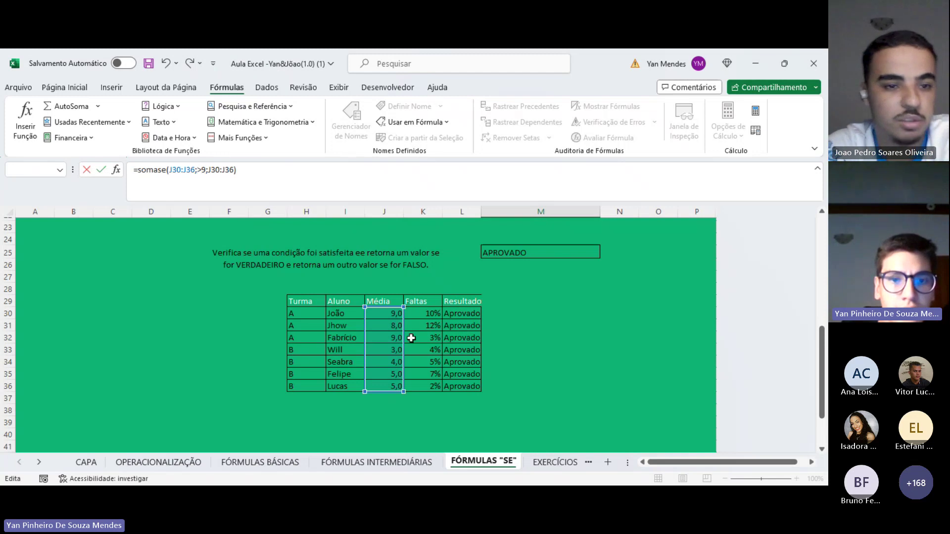
{"action": "key", "text": "Escape"}
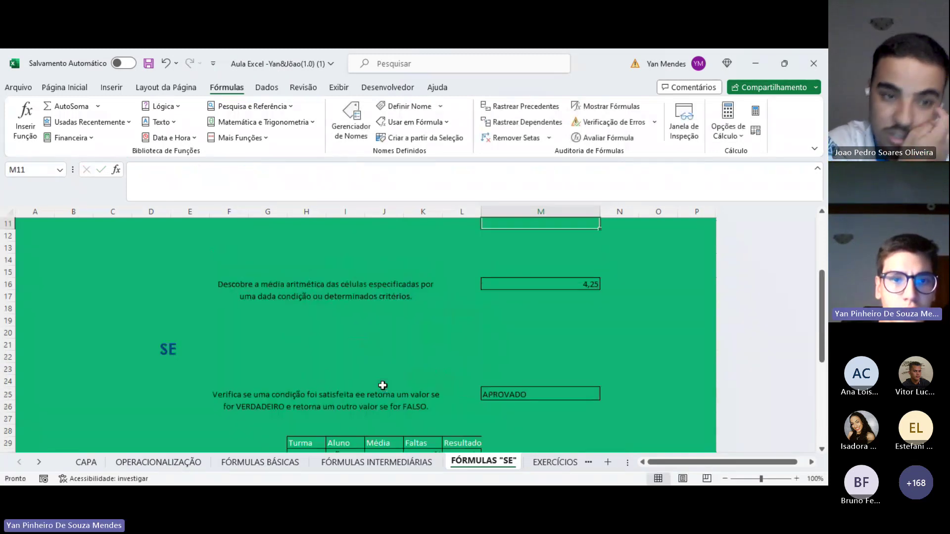
{"action": "scroll", "coordinate": [391, 376], "scroll_direction": "up", "scroll_amount": 1}
{"action": "scroll", "coordinate": [396, 371], "scroll_direction": "up", "scroll_amount": 1}
- Remove the extra J30:J36 reference from M10's formula and commit it, producing #DESPEJAR!
{"action": "left_click", "coordinate": [562, 282]}
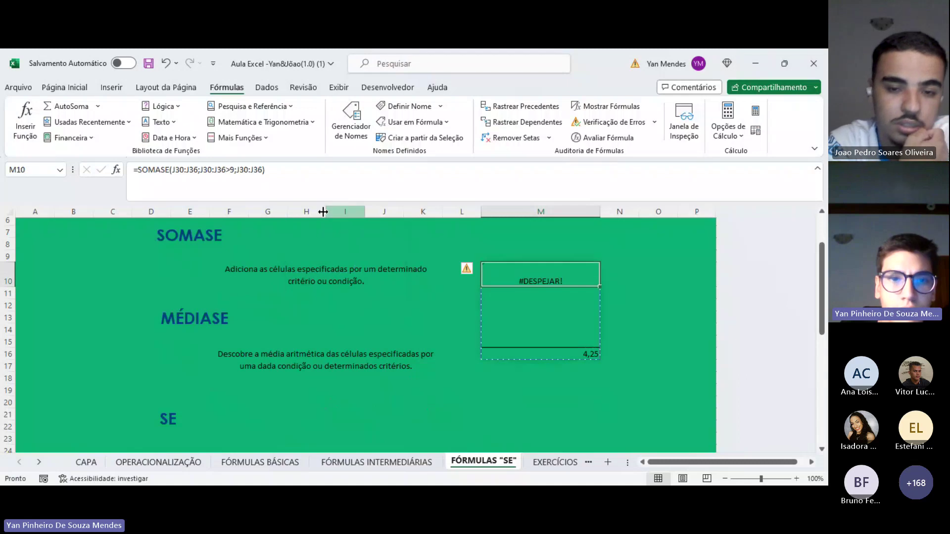
{"action": "left_click_drag", "start_coordinate": [271, 180], "coordinate": [239, 178]}
{"action": "key", "text": "BackSpace"}
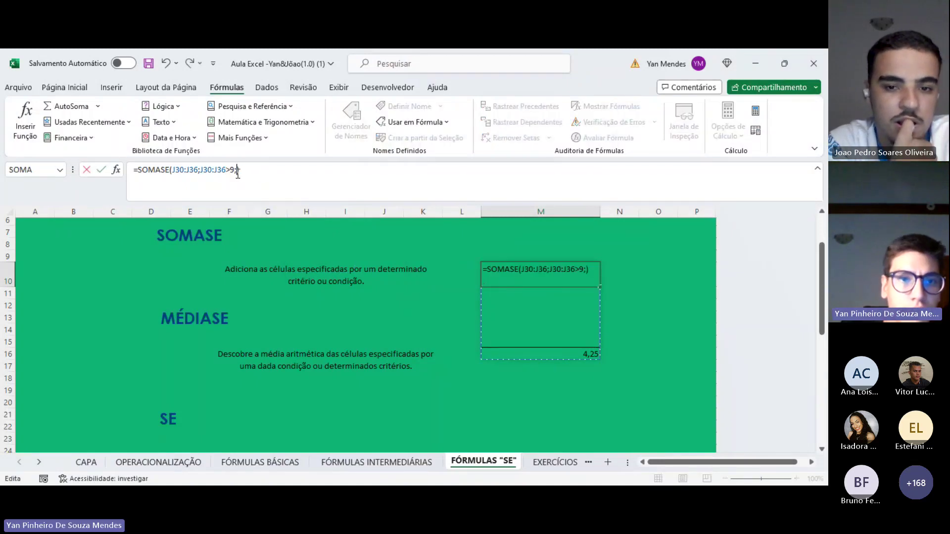
{"action": "key", "text": "Return"}
{"action": "key", "text": "Return"}
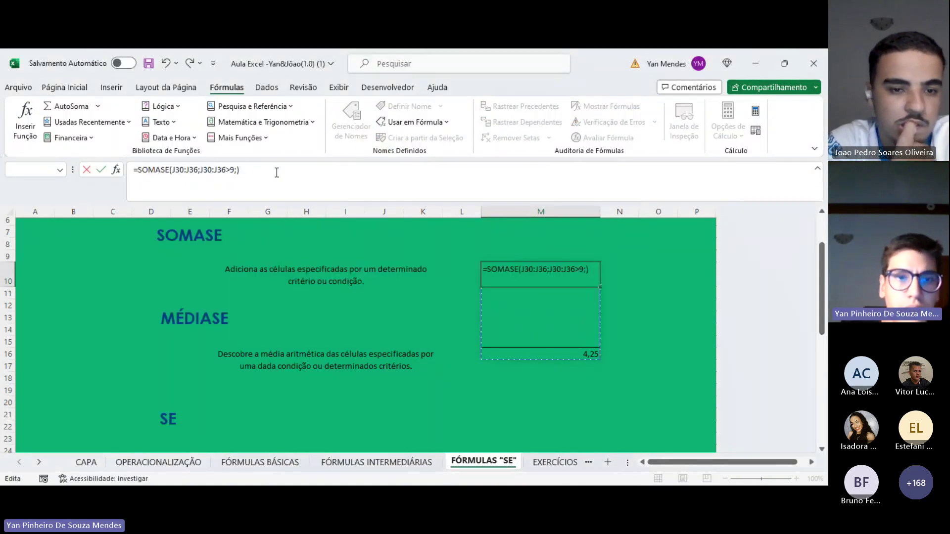
{"action": "key", "text": "Return"}
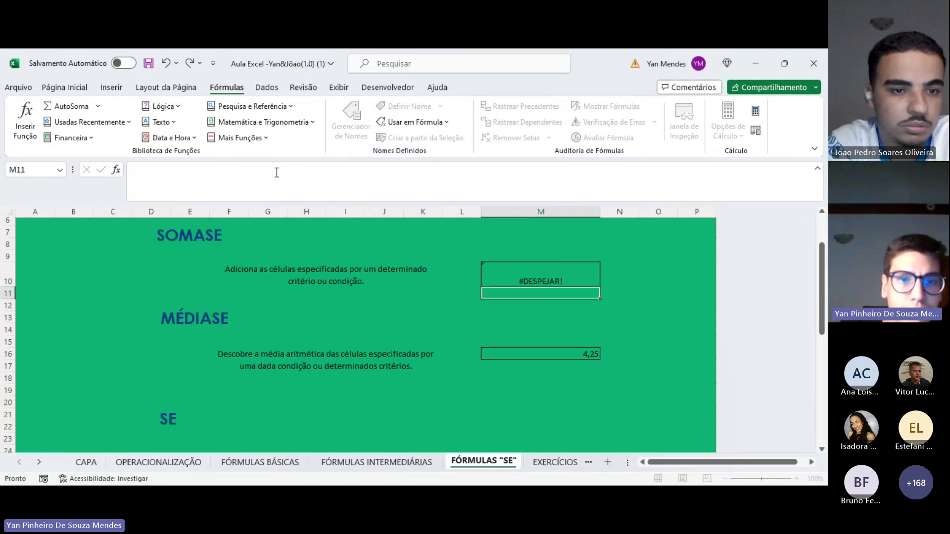
{"action": "key", "text": "Up"}
- Delete the entire SOMASE formula so M10 is left empty
{"action": "left_click", "coordinate": [204, 170]}
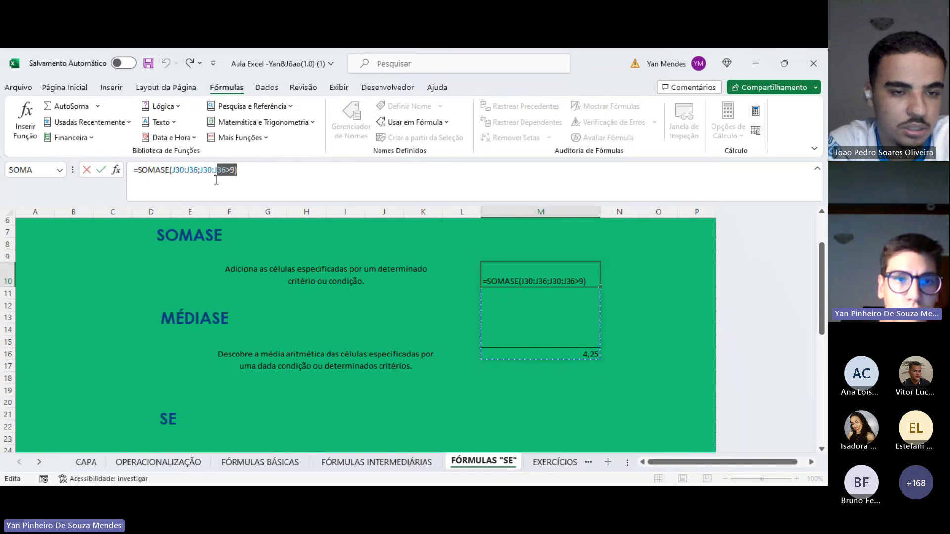
{"action": "left_click_drag", "start_coordinate": [216, 180], "coordinate": [202, 181]}
{"action": "key", "text": "BackSpace"}
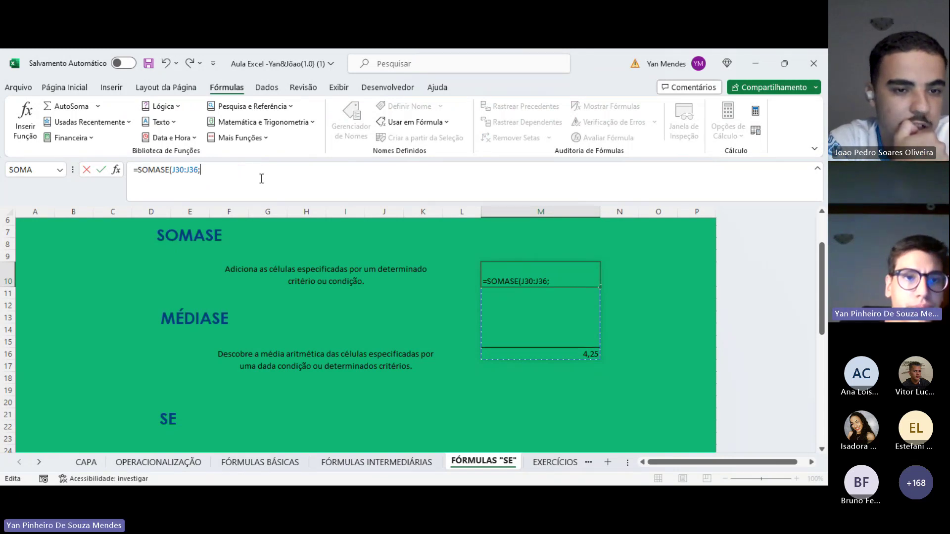
{"action": "scroll", "coordinate": [353, 311], "scroll_direction": "down", "scroll_amount": 1}
{"action": "scroll", "coordinate": [352, 311], "scroll_direction": "down", "scroll_amount": 5}
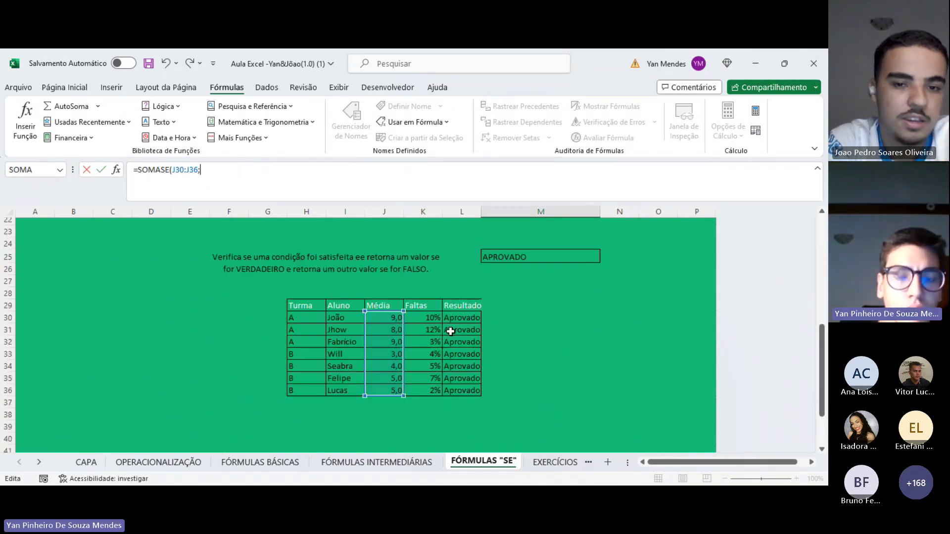
{"action": "triple_click", "coordinate": [231, 176]}
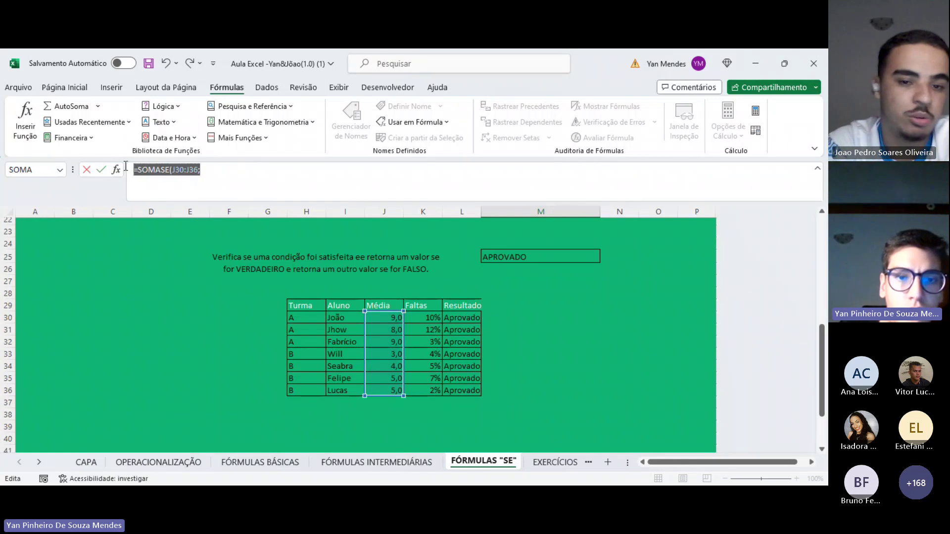
{"action": "key", "text": "BackSpace"}
{"action": "scroll", "coordinate": [473, 286], "scroll_direction": "up", "scroll_amount": 2}
{"action": "scroll", "coordinate": [473, 286], "scroll_direction": "up", "scroll_amount": 3}
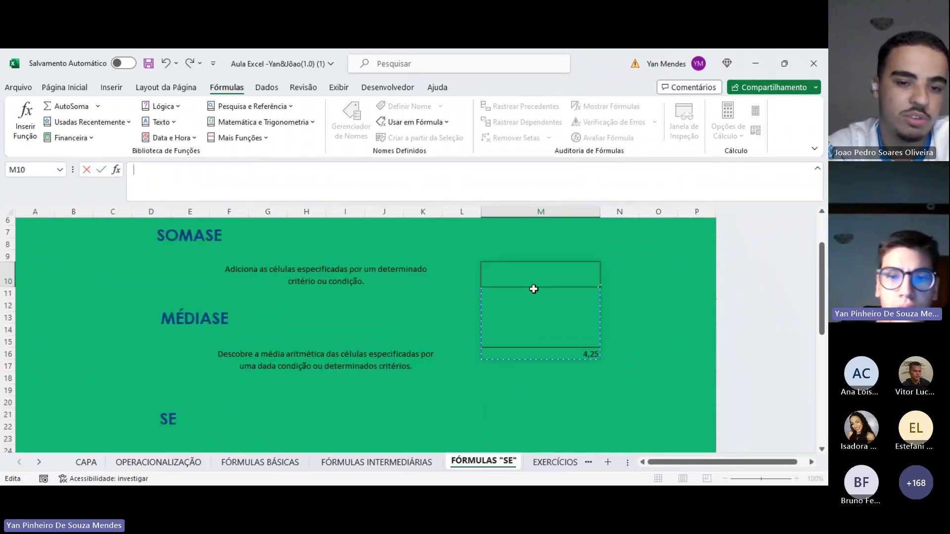
{"action": "left_click", "coordinate": [579, 355]}
{"action": "left_click", "coordinate": [554, 269]}
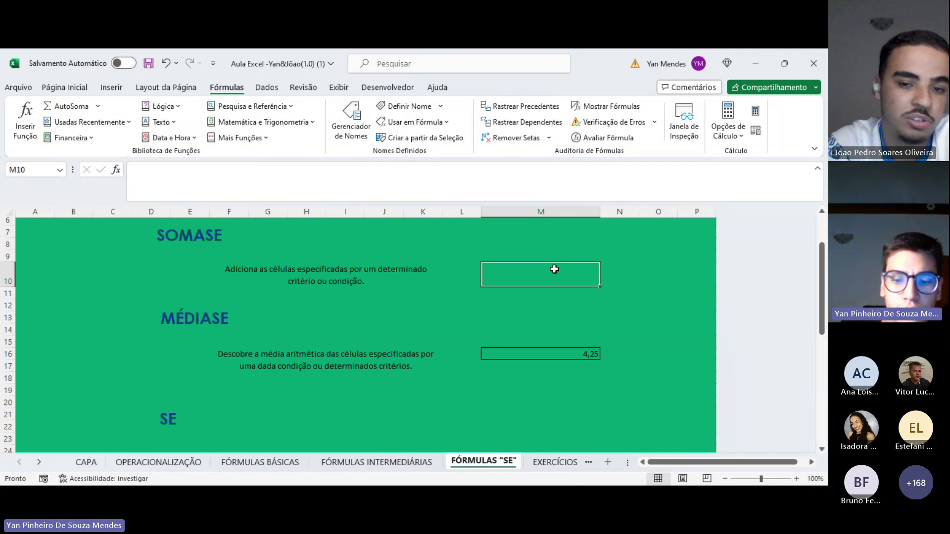
- Start =SOMASE( in M10 with the Resultado cells L30:L36 as the criteria range
{"action": "type", "text": "=soma."}
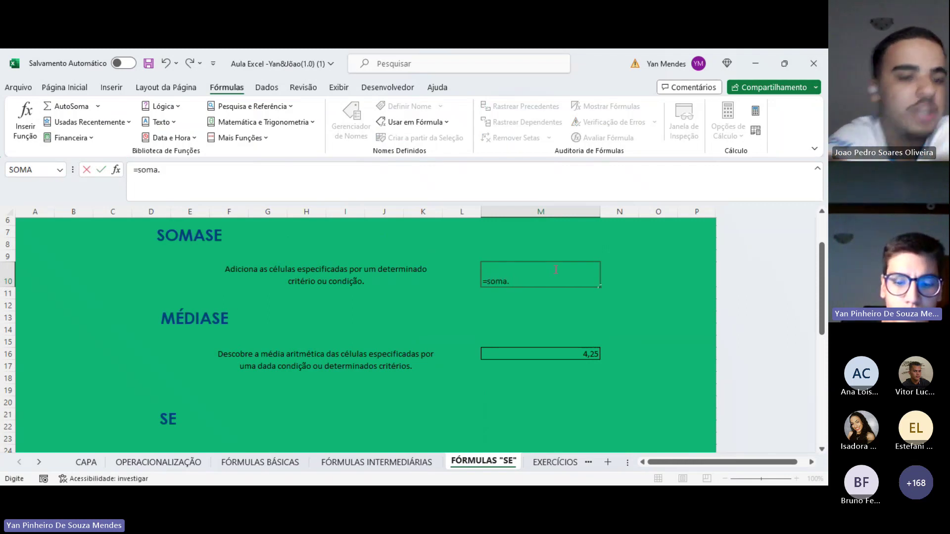
{"action": "key", "text": "BackSpace"}
{"action": "type", "text": "se("}
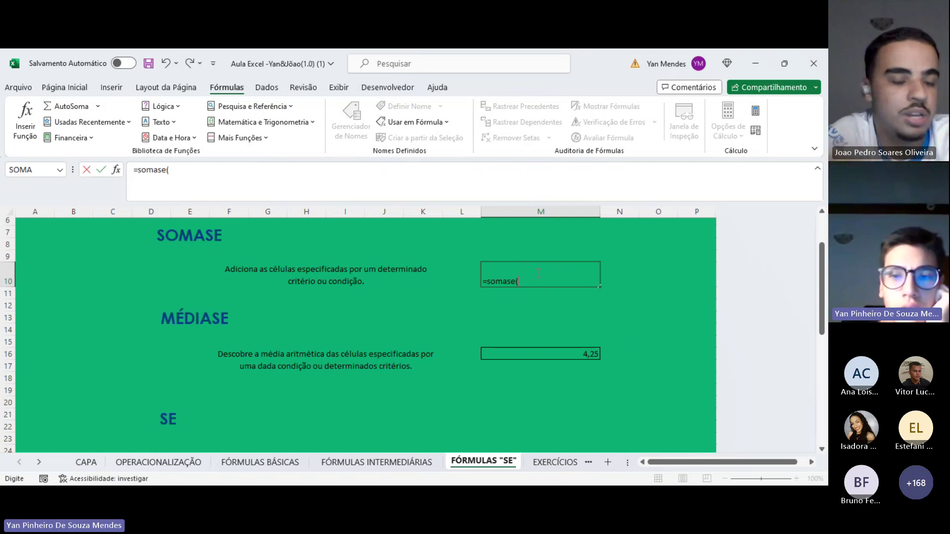
{"action": "scroll", "coordinate": [518, 275], "scroll_direction": "down", "scroll_amount": 2}
{"action": "scroll", "coordinate": [494, 282], "scroll_direction": "down", "scroll_amount": 3}
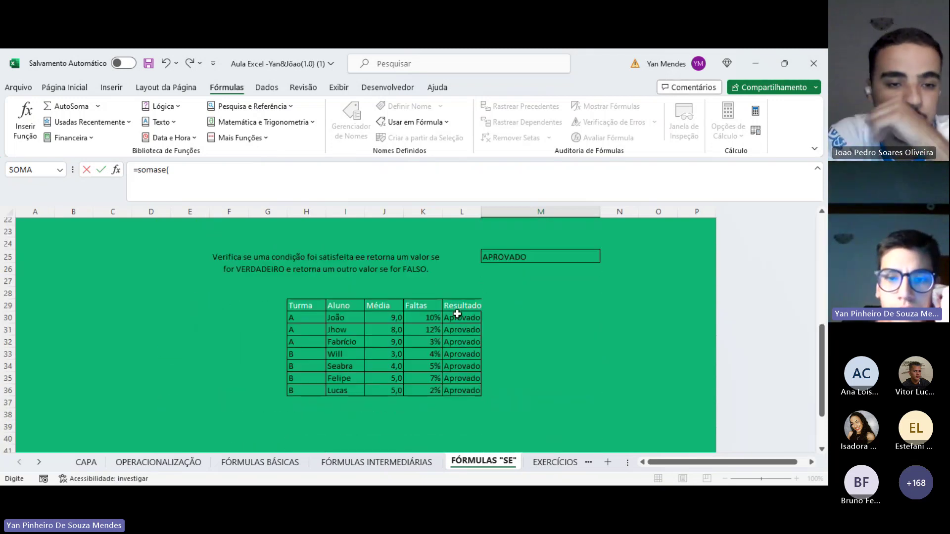
{"action": "left_click_drag", "start_coordinate": [460, 318], "coordinate": [459, 386]}
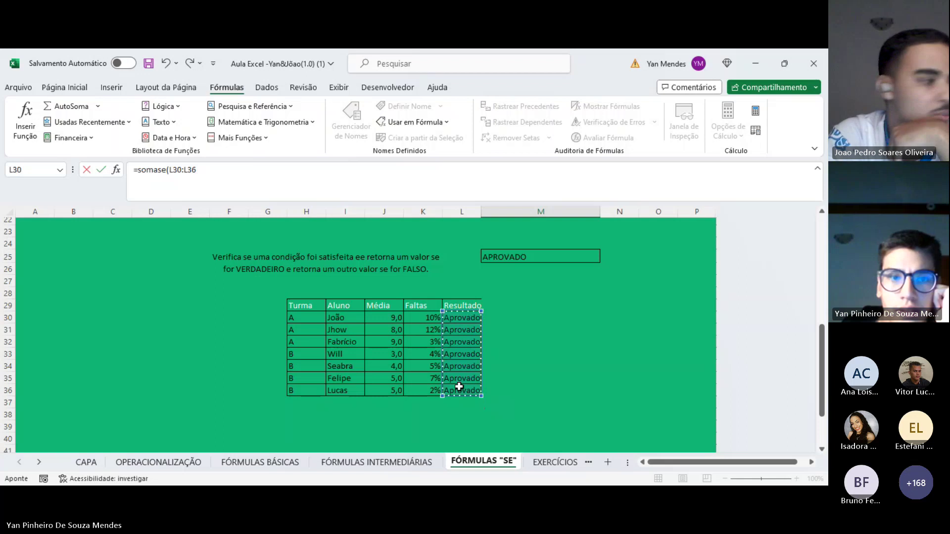
{"action": "left_click", "coordinate": [299, 185]}
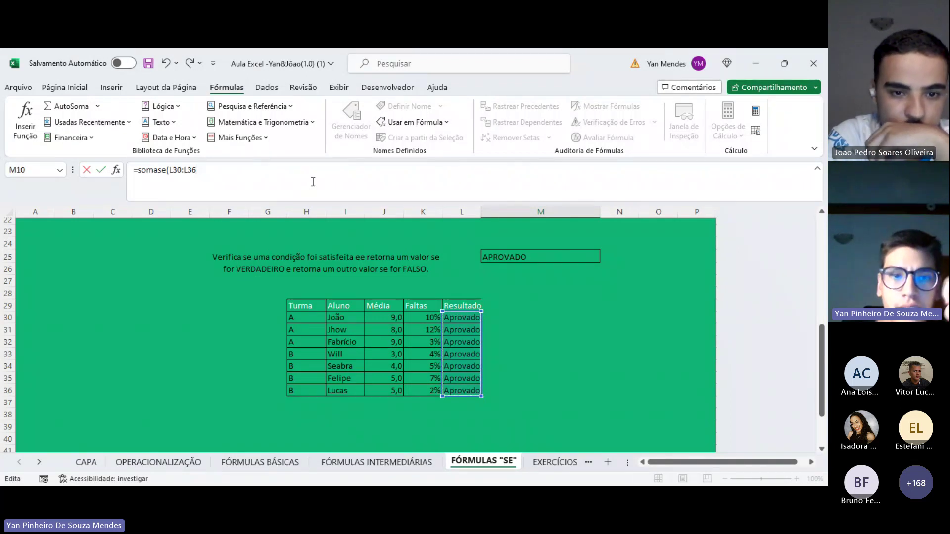
{"action": "scroll", "coordinate": [518, 270], "scroll_direction": "up", "scroll_amount": 4}
{"action": "scroll", "coordinate": [518, 270], "scroll_direction": "up", "scroll_amount": 1}
{"action": "scroll", "coordinate": [479, 257], "scroll_direction": "down", "scroll_amount": 4}
{"action": "type", "text": ";\"Aprovado"}
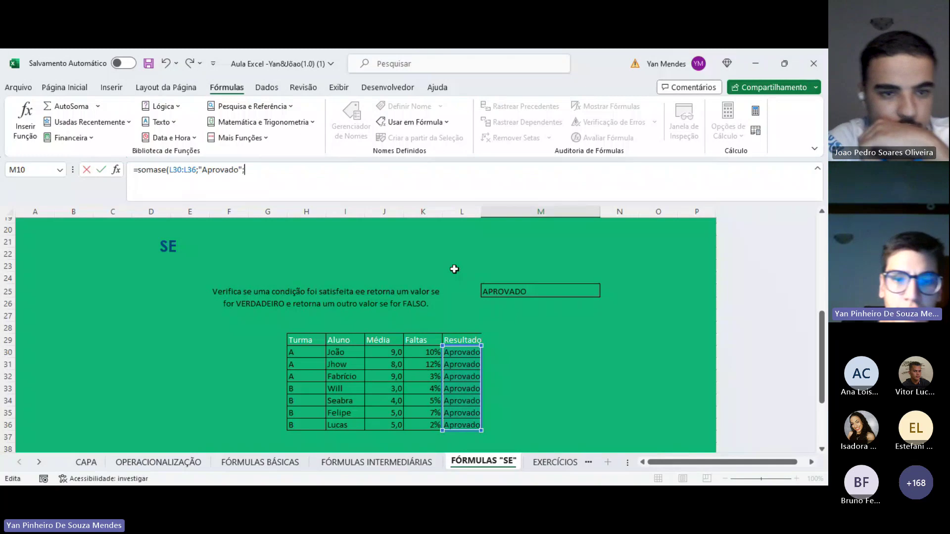
- Add the "Aprovado" criterion and Média range J30:J36, and commit so M10 shows 43
{"action": "type", "text": ";"}
{"action": "mouse_move", "coordinate": [463, 353]}
{"action": "left_mouse_down"}
{"action": "mouse_move", "coordinate": [463, 427]}
{"action": "mouse_move", "coordinate": [466, 379]}
{"action": "mouse_move", "coordinate": [395, 387]}
{"action": "mouse_move", "coordinate": [391, 377]}
{"action": "left_mouse_up"}
{"action": "left_click_drag", "start_coordinate": [271, 171], "coordinate": [241, 173]}
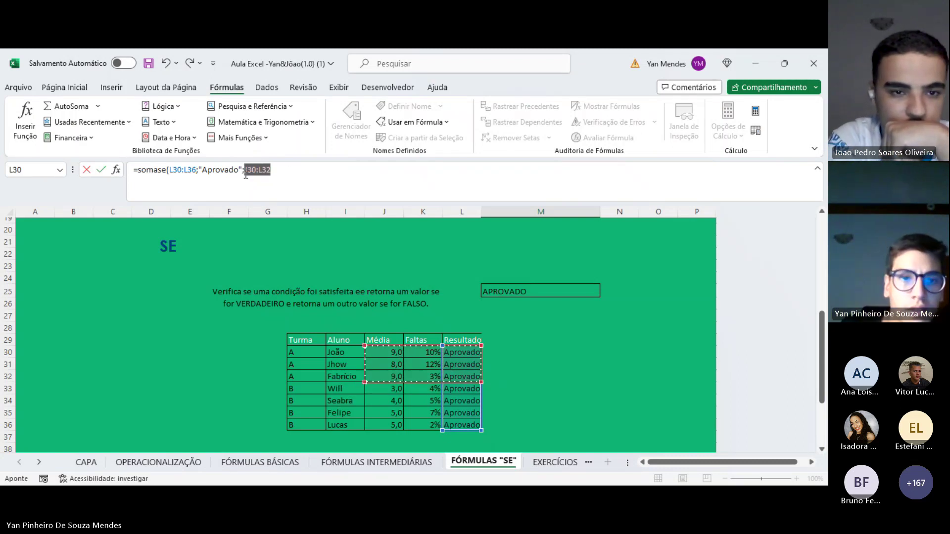
{"action": "key", "text": "BackSpace"}
{"action": "left_click_drag", "start_coordinate": [384, 351], "coordinate": [391, 425]}
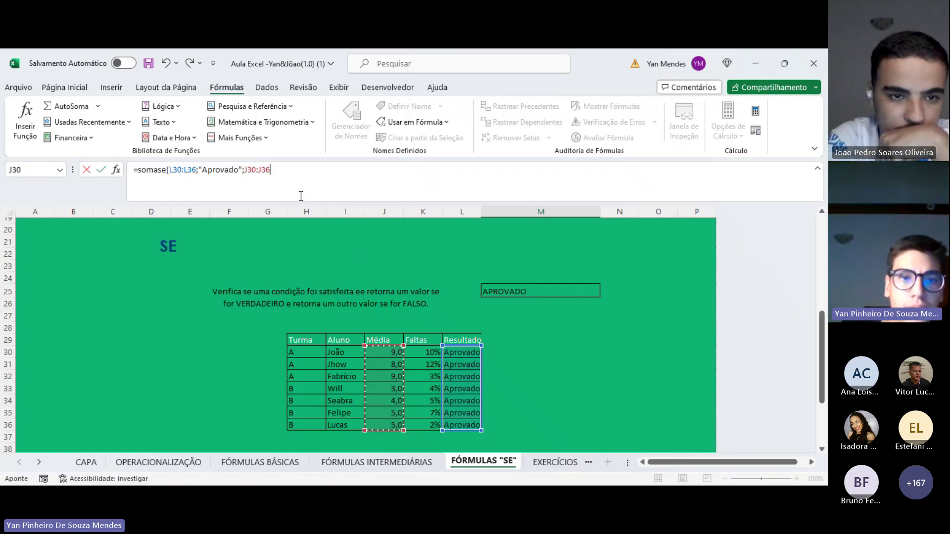
{"action": "left_click", "coordinate": [290, 171]}
{"action": "type", "text": ")"}
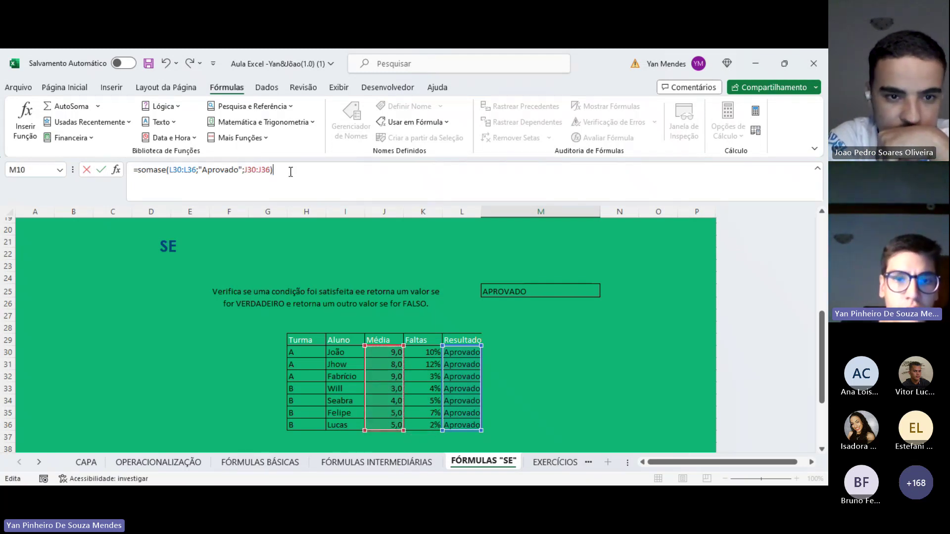
{"action": "key", "text": "Return"}
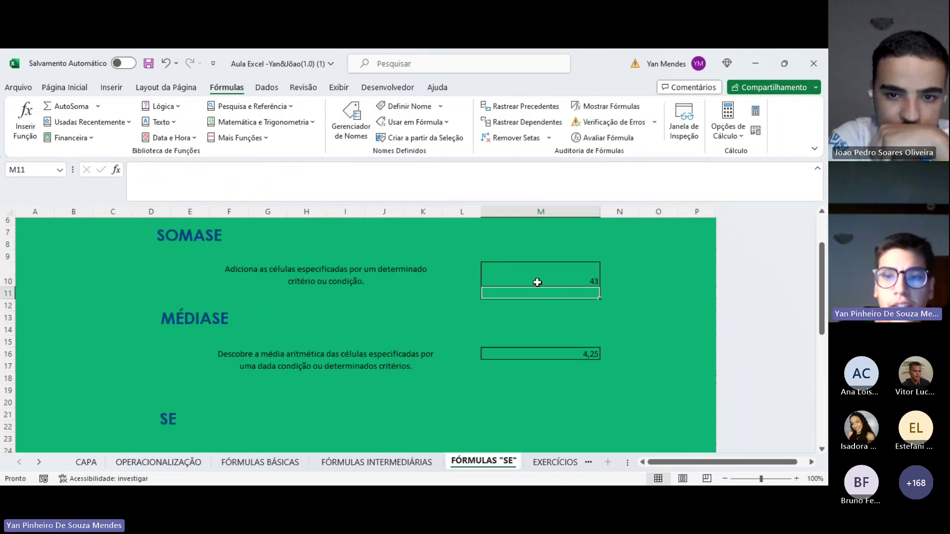
{"action": "left_click", "coordinate": [578, 276]}
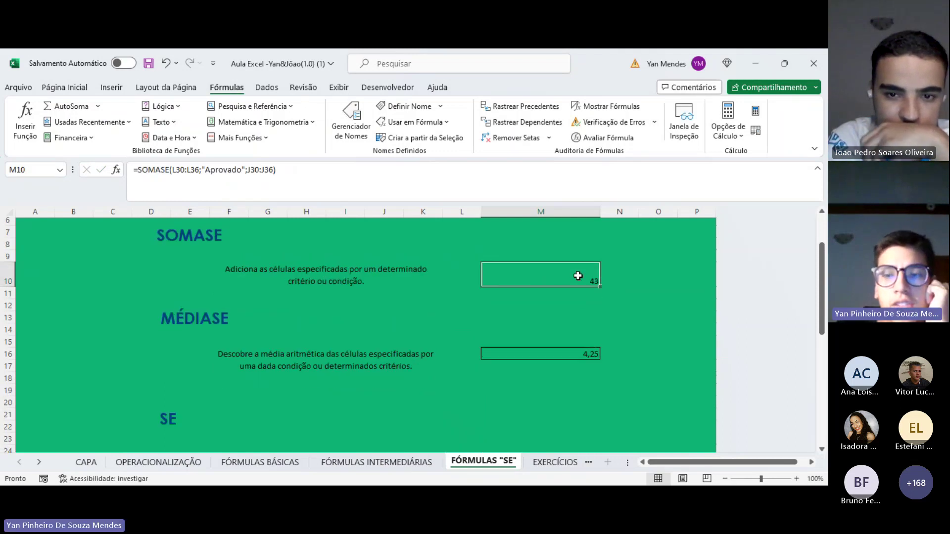
- Review M10's SOMASE formula (still 43) and the SE formula in a Resultado cell
{"action": "left_click", "coordinate": [227, 170]}
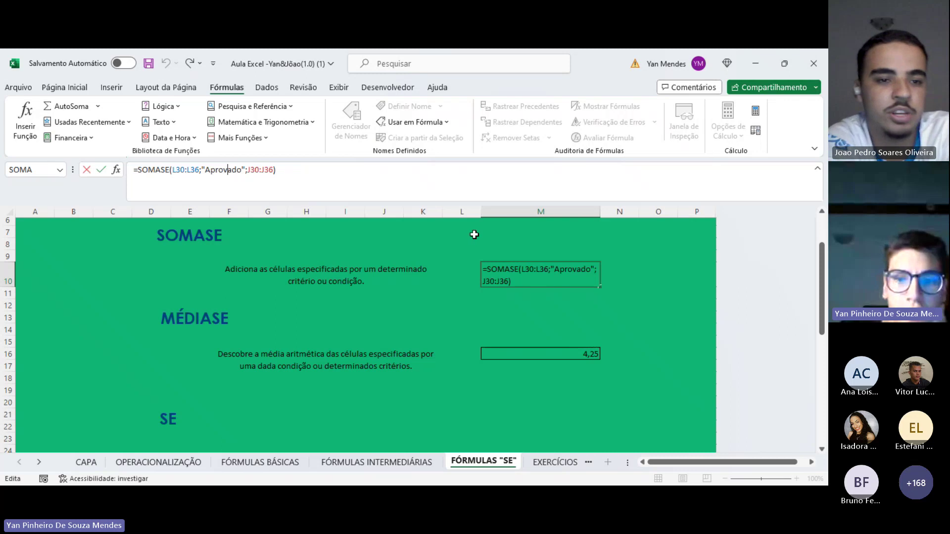
{"action": "key", "text": "Return"}
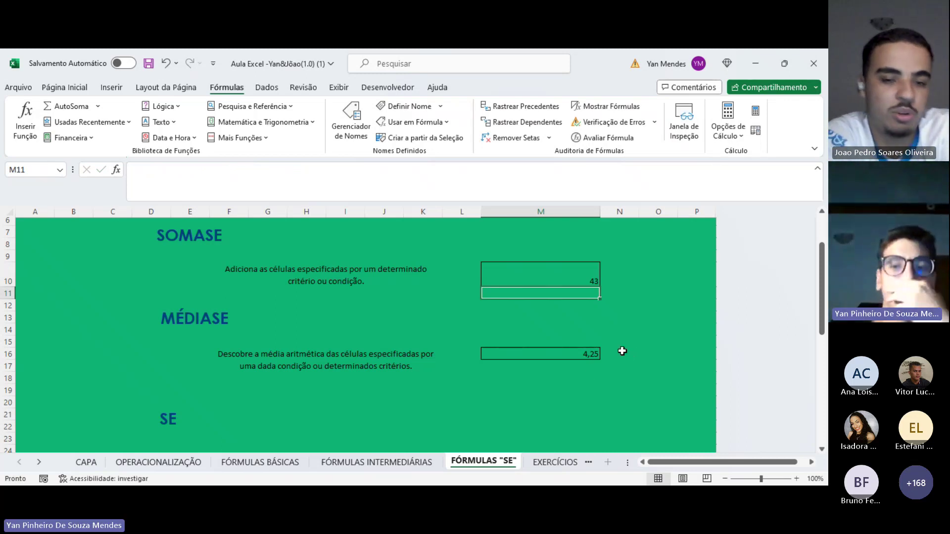
{"action": "scroll", "coordinate": [551, 351], "scroll_direction": "down", "scroll_amount": 4}
{"action": "left_click", "coordinate": [465, 377]}
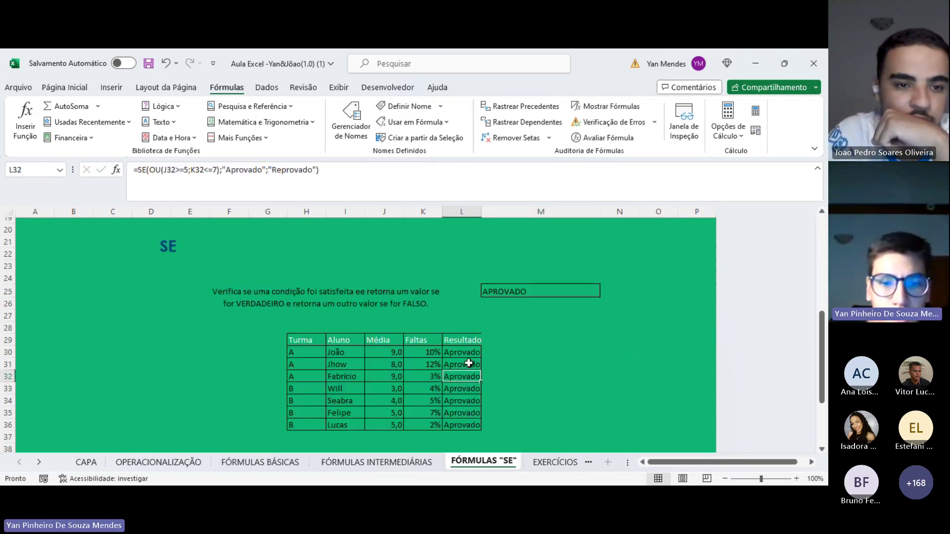
- Change João's Resultado in L30 to Reprovado and check M10 drops to 34
{"action": "left_click", "coordinate": [462, 353]}
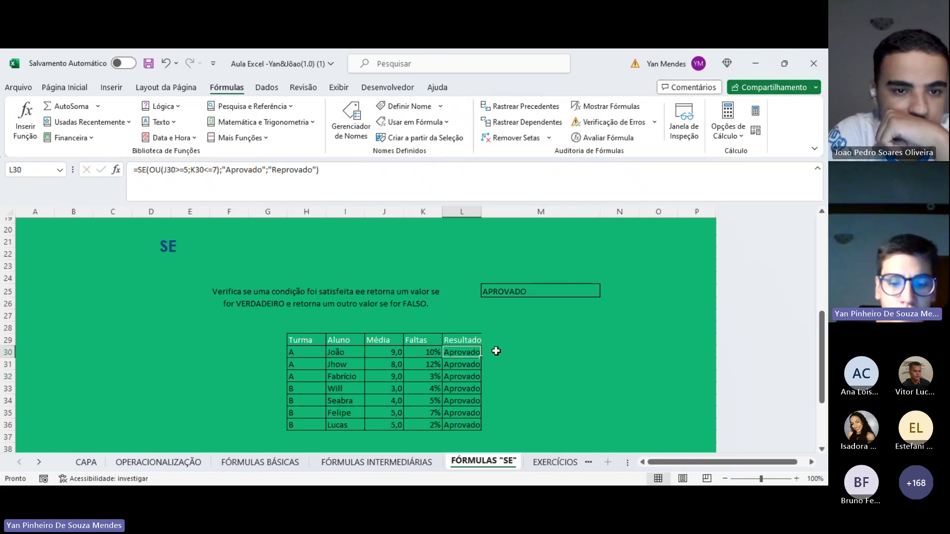
{"action": "type", "text": "Reprovado"}
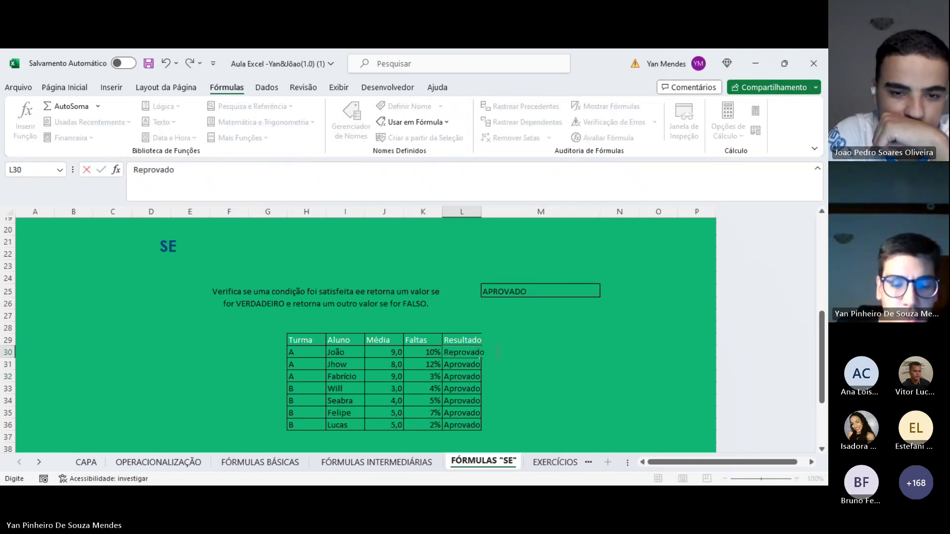
{"action": "key", "text": "Return"}
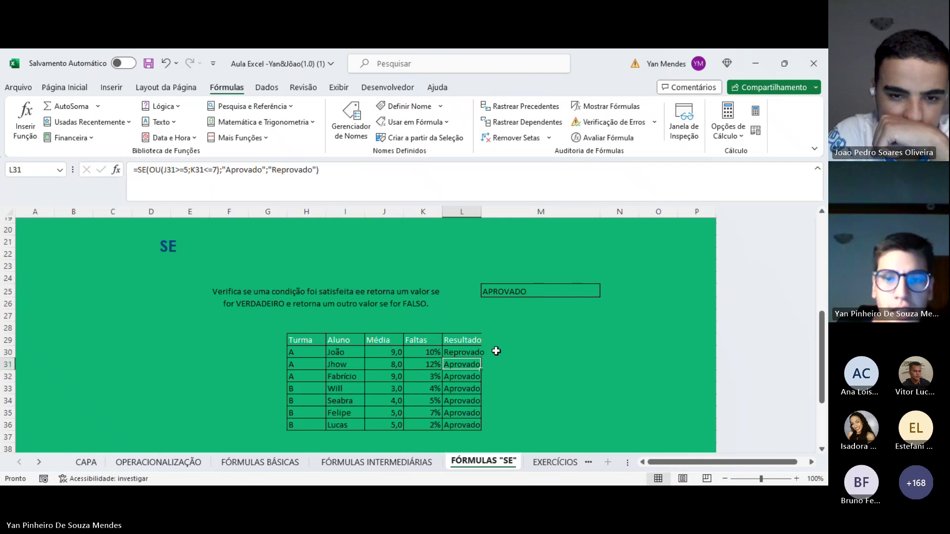
{"action": "scroll", "coordinate": [496, 351], "scroll_direction": "up", "scroll_amount": 6}
{"action": "left_click", "coordinate": [584, 342]}
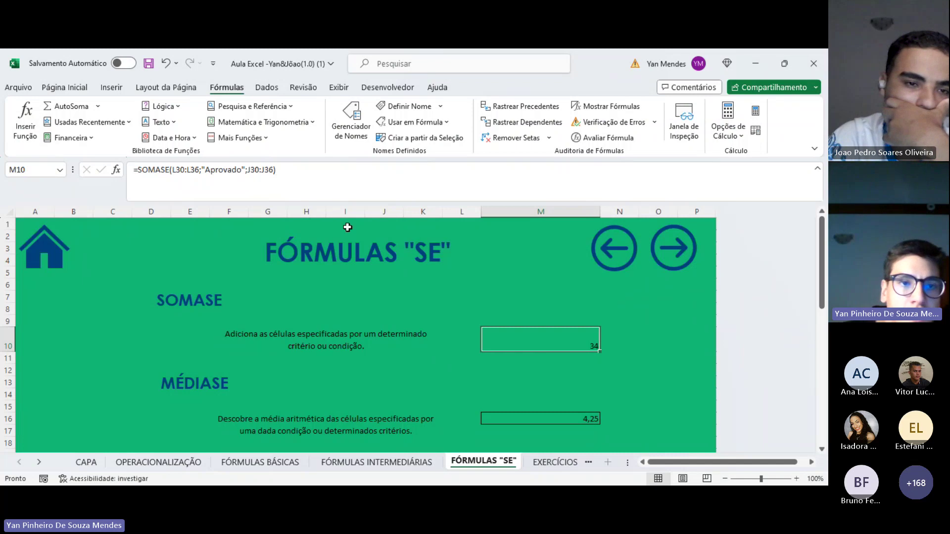
- Enter =SOMASE(L30:L36;"Aprovado";K30:K36) in M10 to sum Faltas for Aprovado rows
{"action": "type", "text": "=SOMASE("}
{"action": "scroll", "coordinate": [519, 360], "scroll_direction": "down", "scroll_amount": 4}
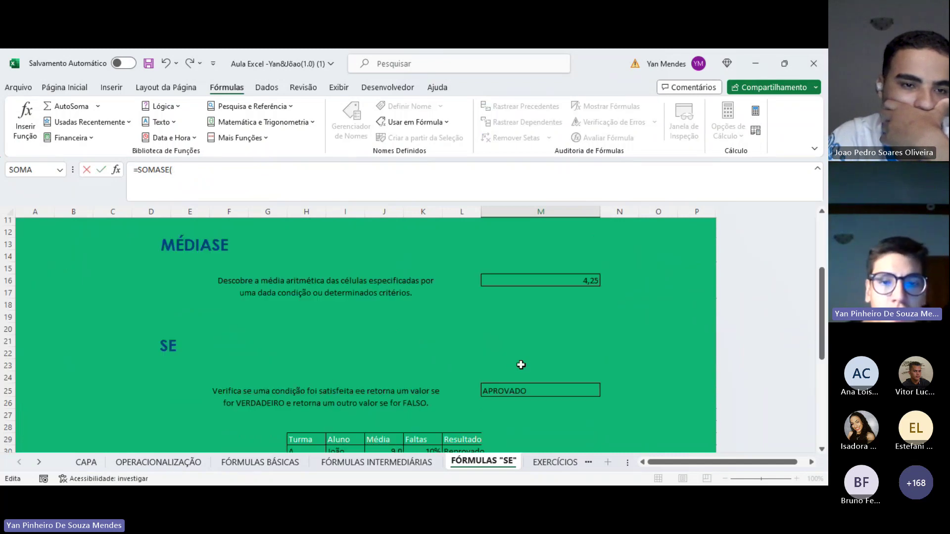
{"action": "scroll", "coordinate": [499, 336], "scroll_direction": "down", "scroll_amount": 2}
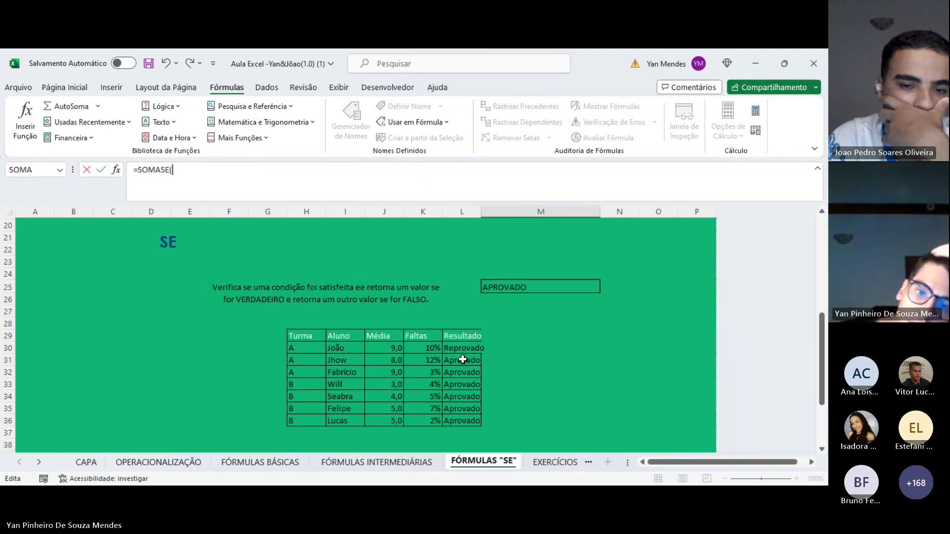
{"action": "left_click_drag", "start_coordinate": [453, 349], "coordinate": [459, 419]}
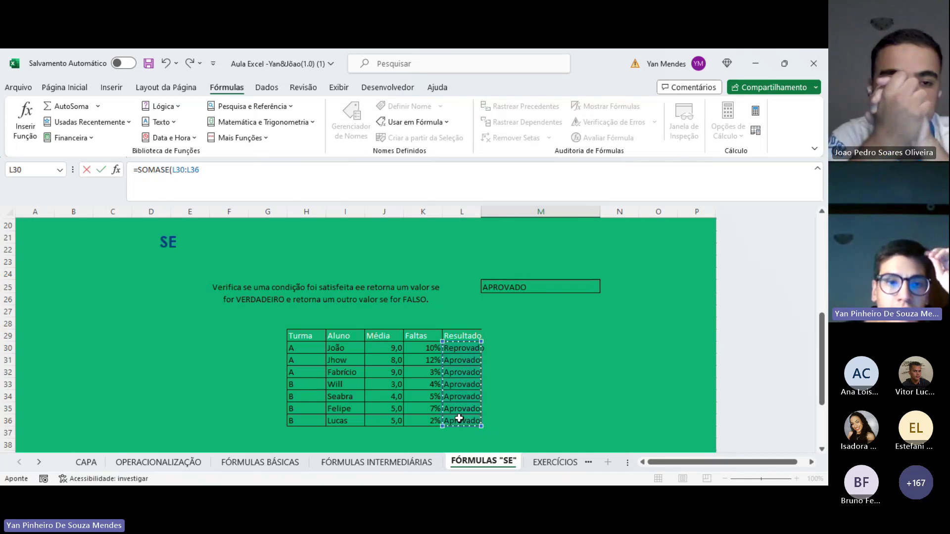
{"action": "left_click", "coordinate": [214, 167]}
{"action": "type", "text": ";\""}
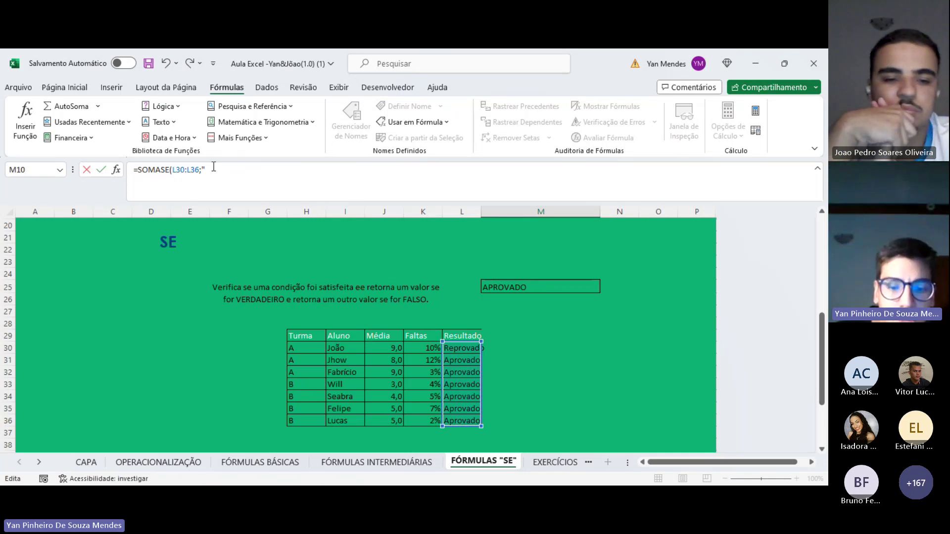
{"action": "type", "text": "A"}
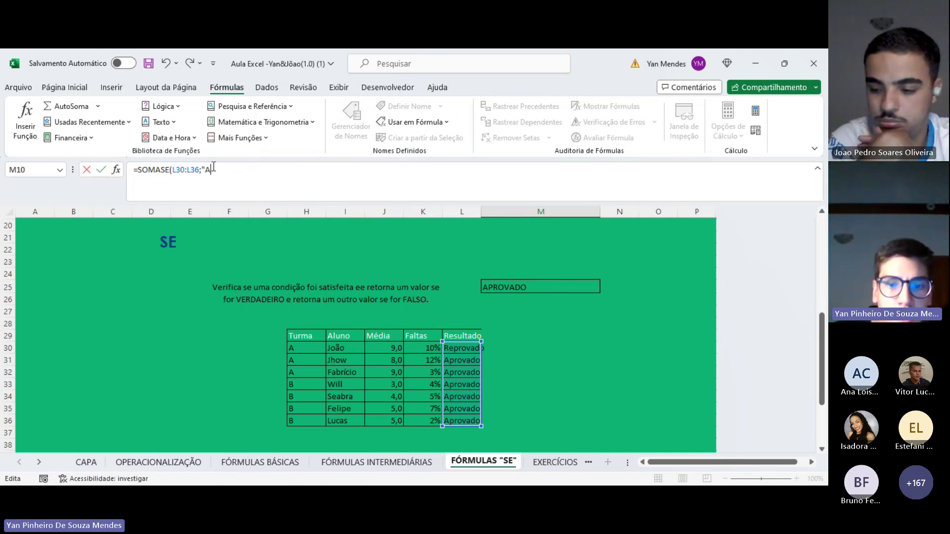
{"action": "type", "text": "provado\";K30:K34"}
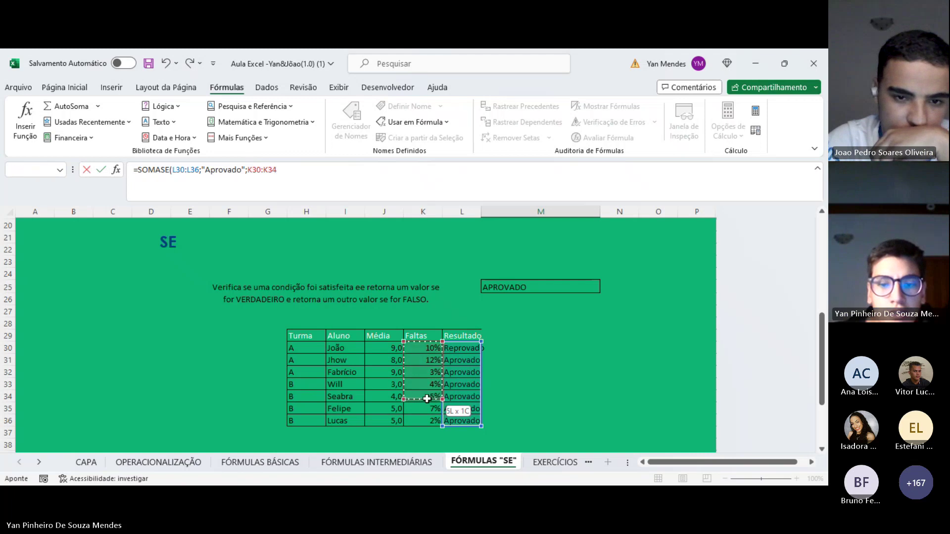
{"action": "left_click_drag", "start_coordinate": [424, 354], "coordinate": [425, 421]}
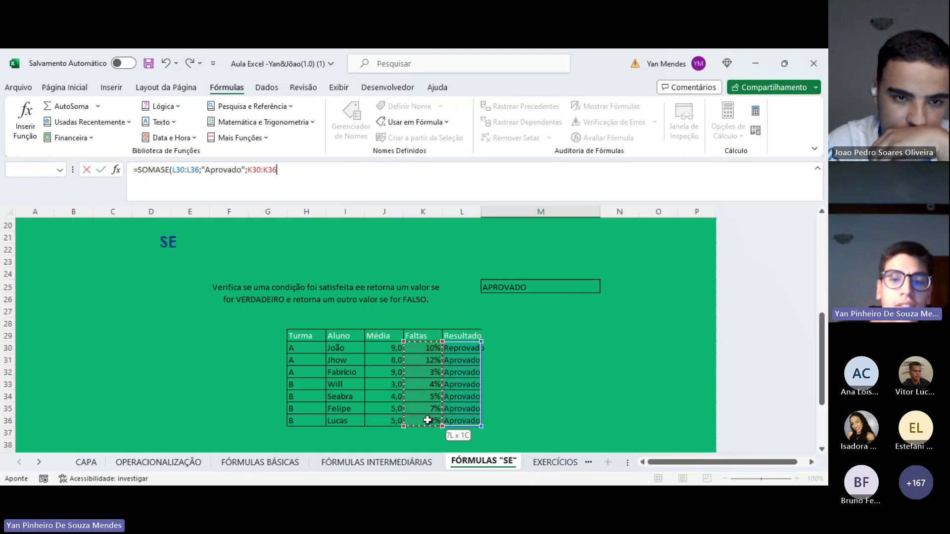
{"action": "type", "text": ")"}
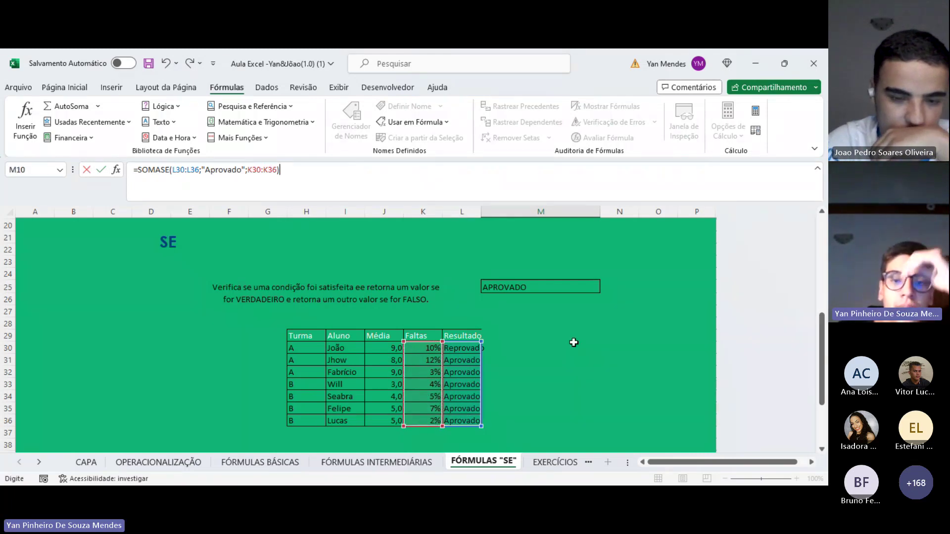
{"action": "key", "text": "Return"}
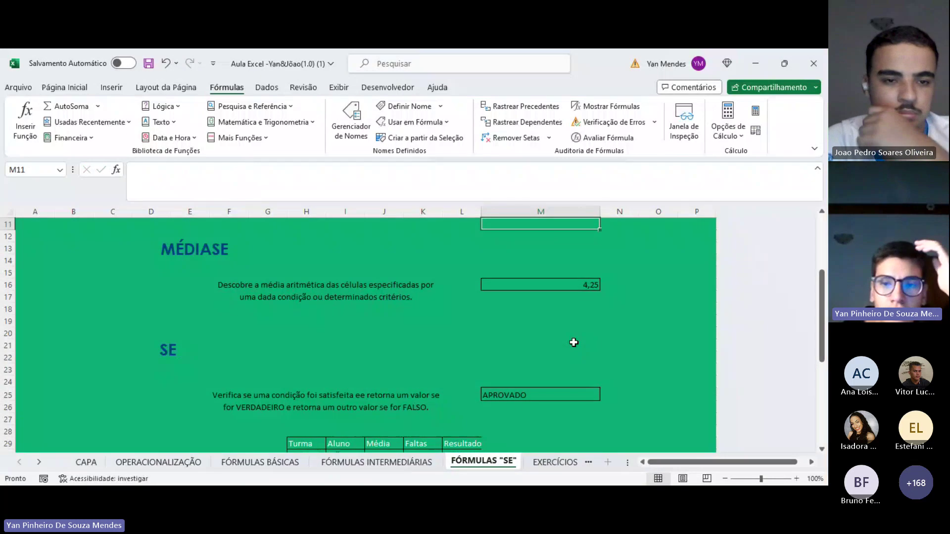
- Format M10 as a percentage, showing 33%
{"action": "left_click", "coordinate": [569, 273]}
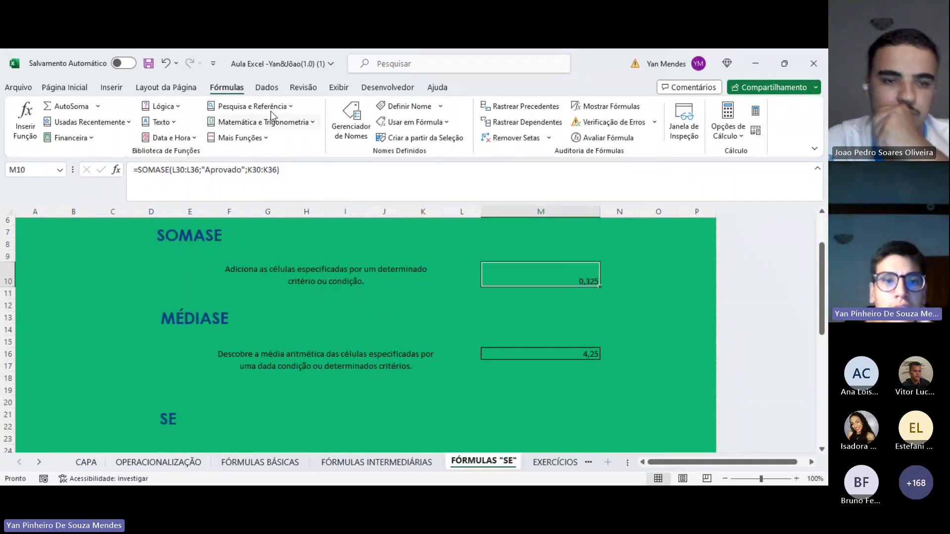
{"action": "left_click", "coordinate": [83, 89]}
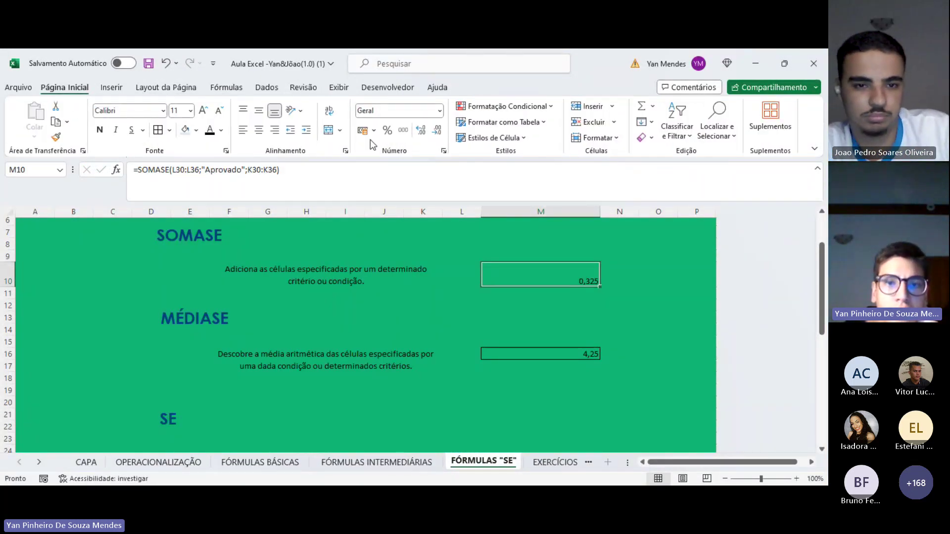
{"action": "left_click", "coordinate": [679, 303]}
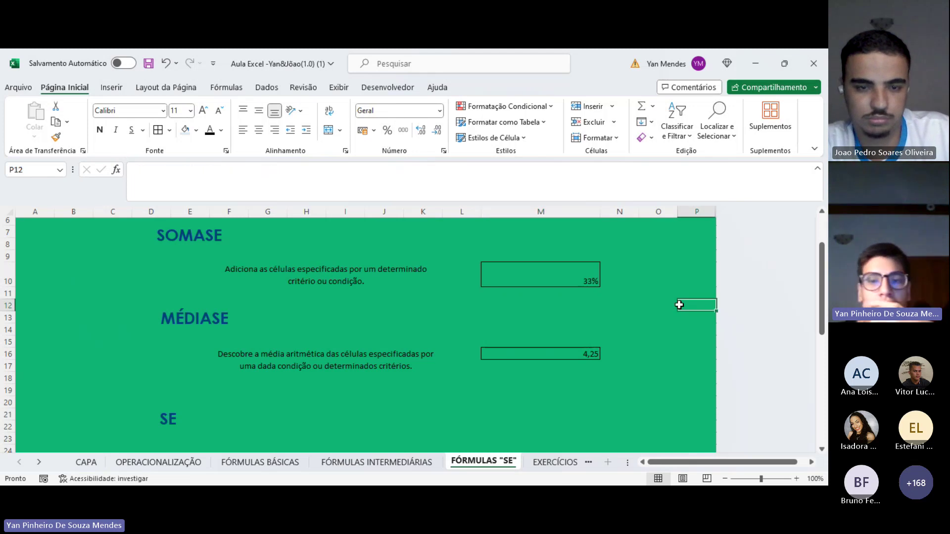
- Open M16's MÉDIASE formula and delete its existing arguments
{"action": "scroll", "coordinate": [592, 313], "scroll_direction": "down", "scroll_amount": 3}
{"action": "scroll", "coordinate": [593, 314], "scroll_direction": "up", "scroll_amount": 2}
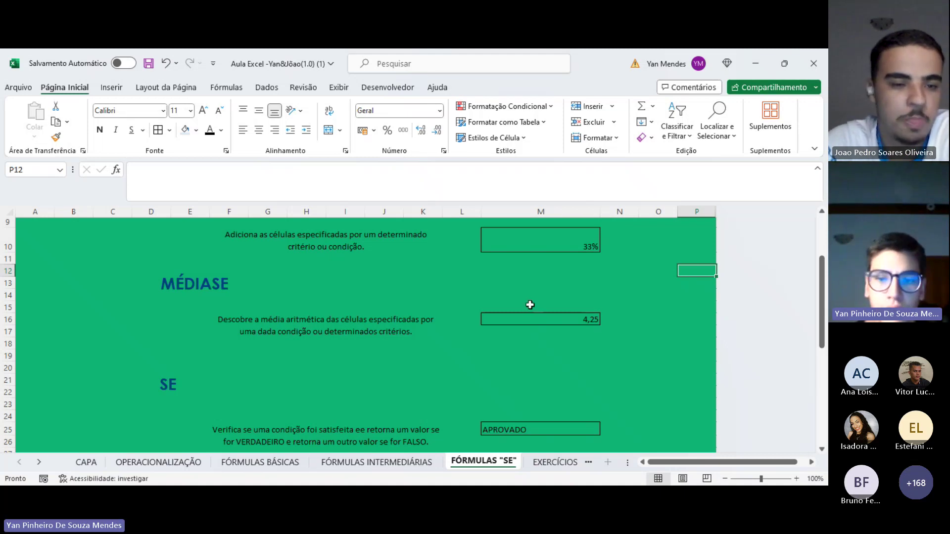
{"action": "left_click", "coordinate": [544, 319]}
{"action": "left_click", "coordinate": [562, 328]}
{"action": "left_click", "coordinate": [563, 319]}
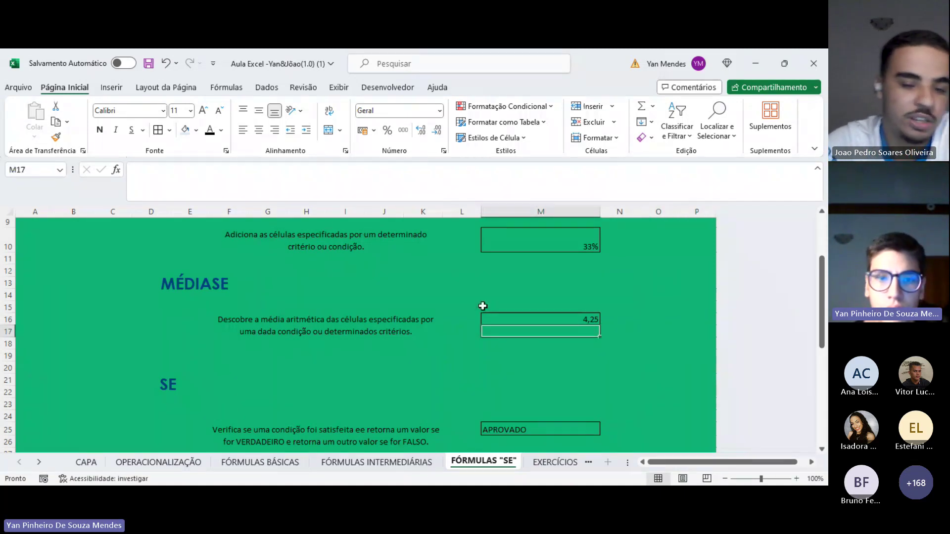
{"action": "double_click", "coordinate": [562, 320]}
{"action": "scroll", "coordinate": [385, 299], "scroll_direction": "down", "scroll_amount": 4}
{"action": "scroll", "coordinate": [385, 299], "scroll_direction": "up", "scroll_amount": 5}
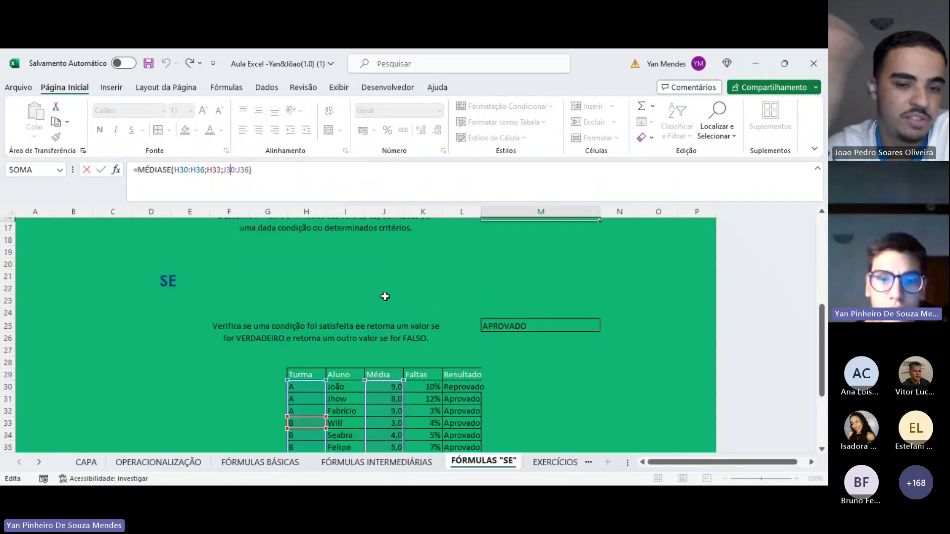
{"action": "scroll", "coordinate": [385, 299], "scroll_direction": "down", "scroll_amount": 2}
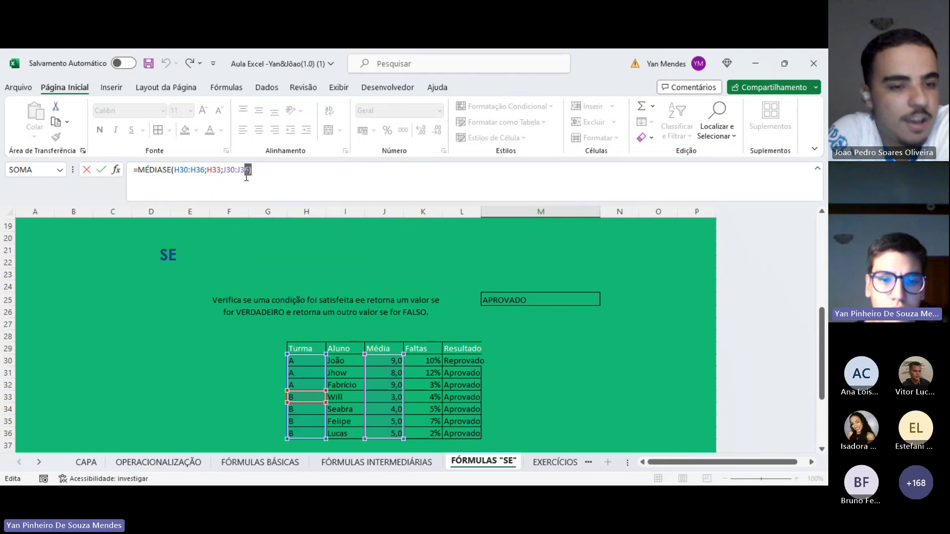
{"action": "left_click_drag", "start_coordinate": [247, 177], "coordinate": [177, 177]}
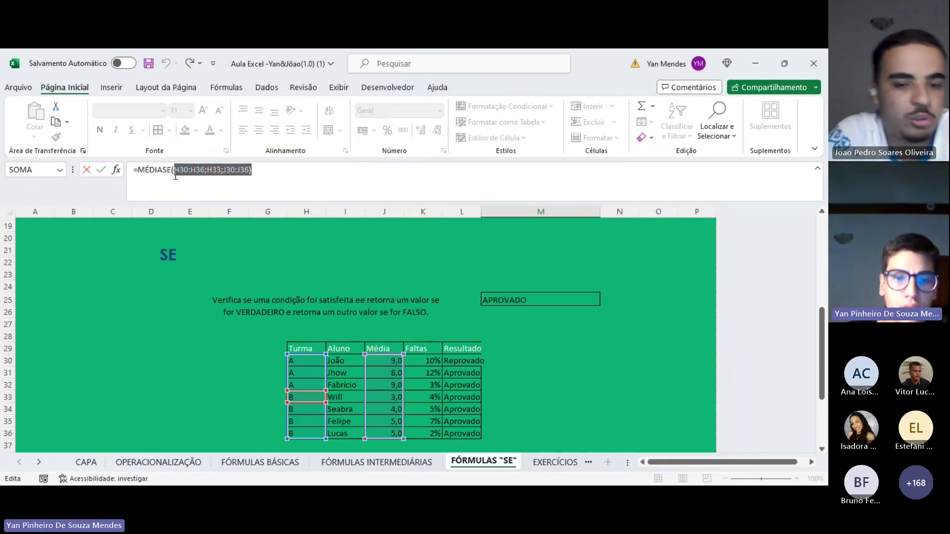
{"action": "key", "text": "BackSpace"}
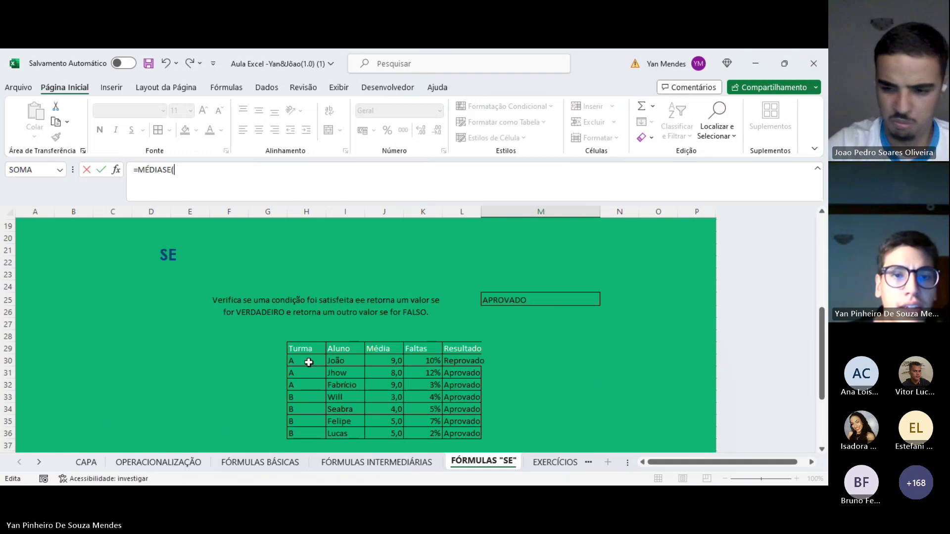
- Rebuild it as MÉDIASE(H30:H36;H30;J30:J36), averaging Média for H30's Turma
{"action": "left_click_drag", "start_coordinate": [312, 360], "coordinate": [307, 434]}
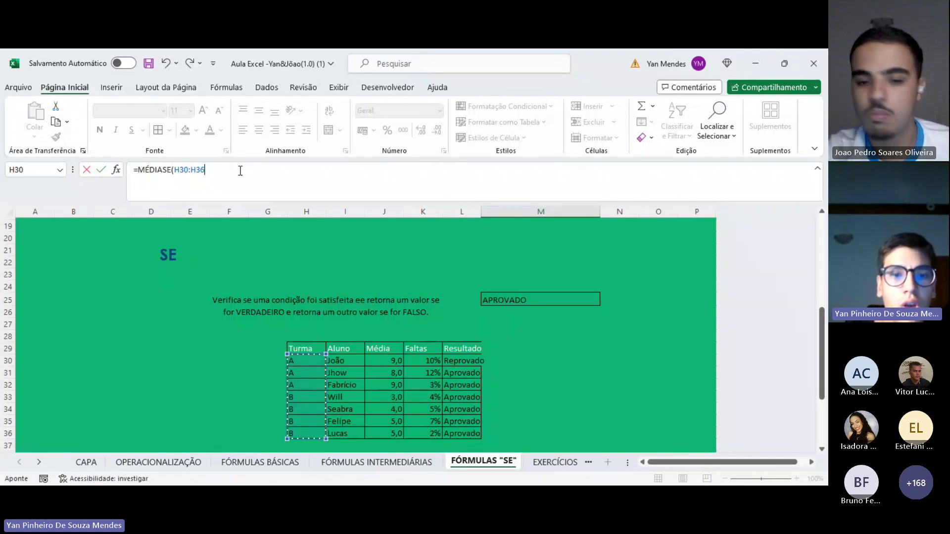
{"action": "type", "text": ";"}
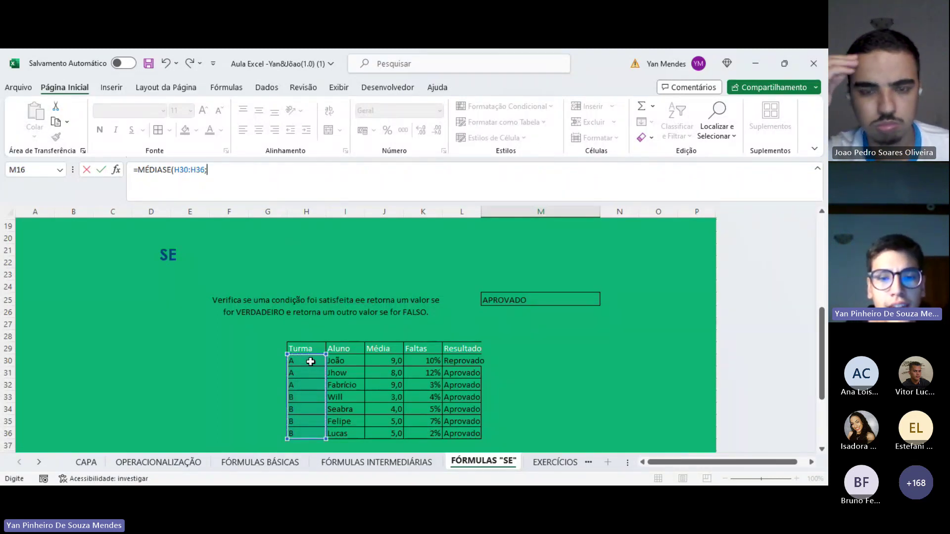
{"action": "left_click", "coordinate": [311, 361]}
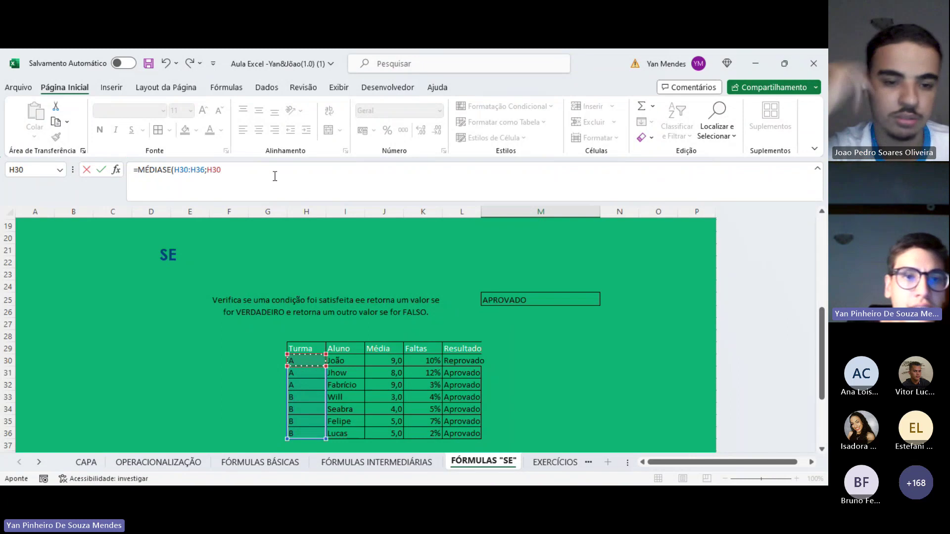
{"action": "left_click", "coordinate": [275, 176]}
{"action": "type", "text": ";"}
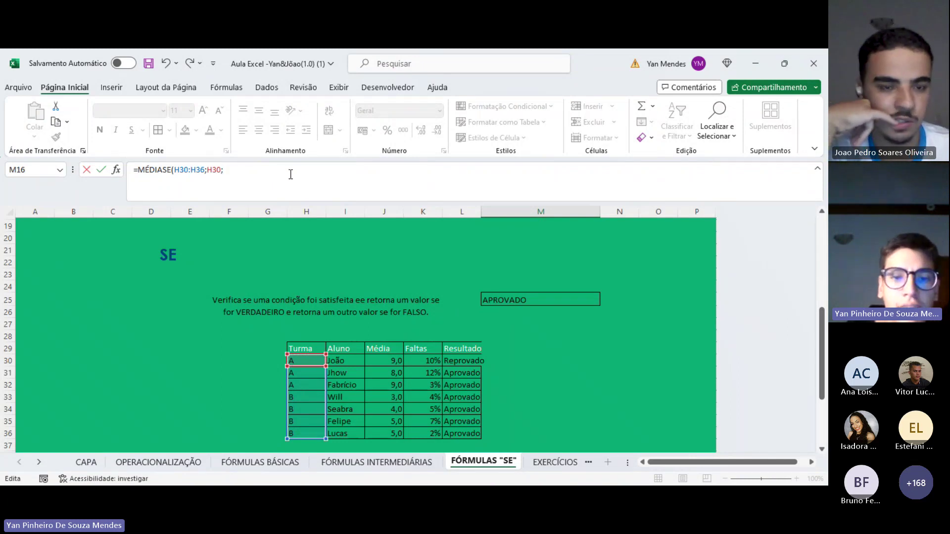
{"action": "left_click_drag", "start_coordinate": [390, 361], "coordinate": [390, 430]}
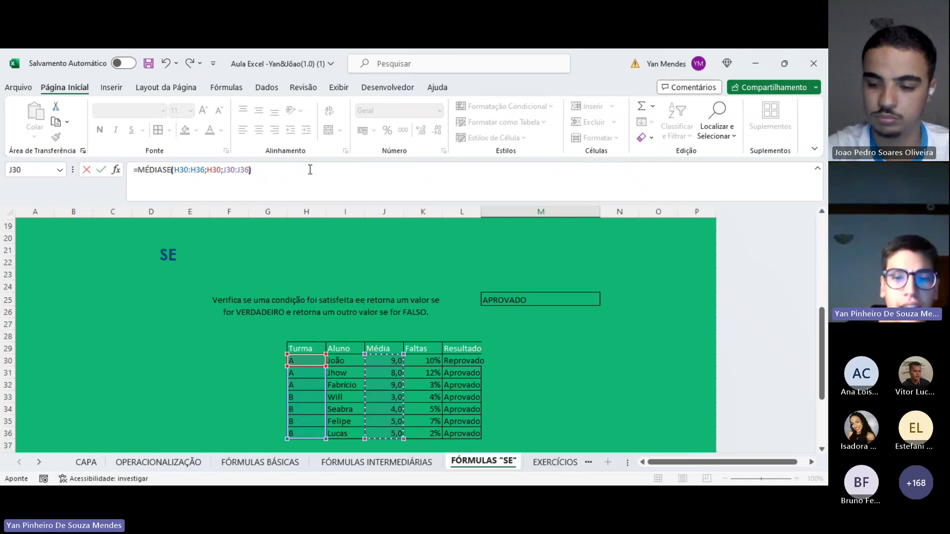
{"action": "type", "text": ")"}
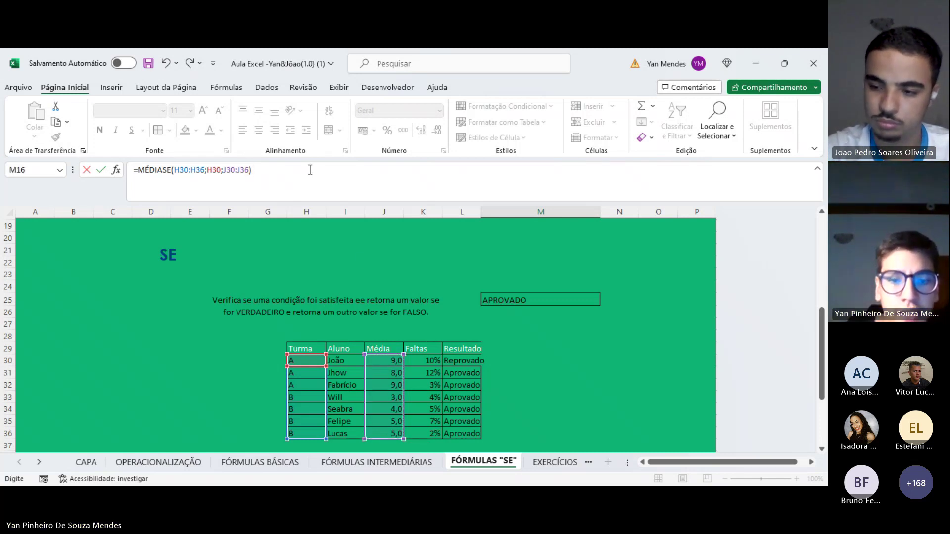
{"action": "key", "text": "Return"}
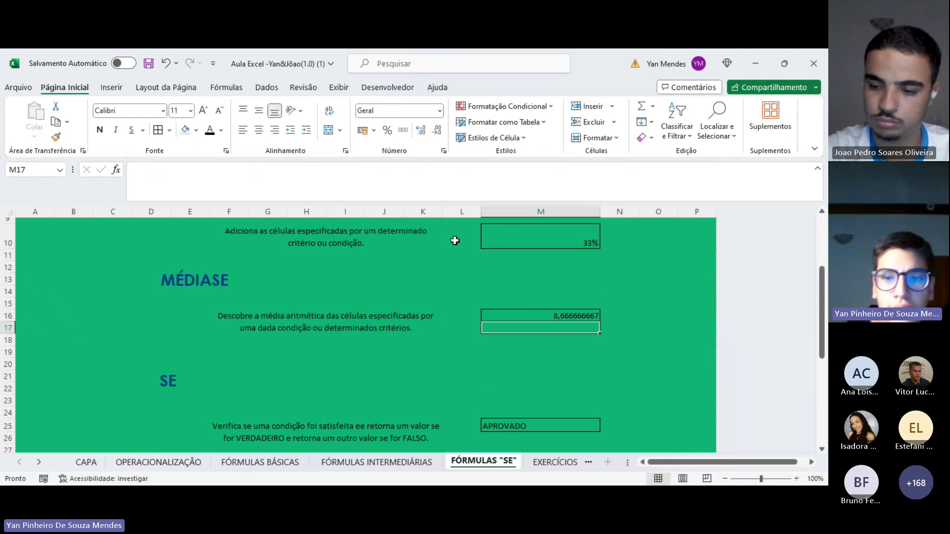
- Give M16 Número format reduced to one decimal, showing 8,7
{"action": "left_click", "coordinate": [568, 319]}
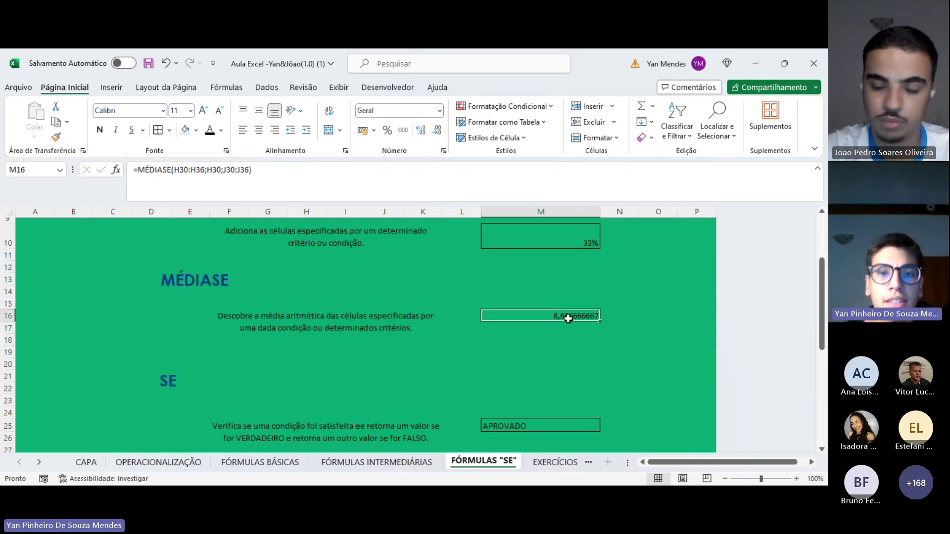
{"action": "left_click", "coordinate": [437, 131]}
{"action": "left_click", "coordinate": [436, 131]}
{"action": "left_click", "coordinate": [437, 130]}
{"action": "left_click", "coordinate": [437, 130]}
{"action": "left_click", "coordinate": [437, 131]}
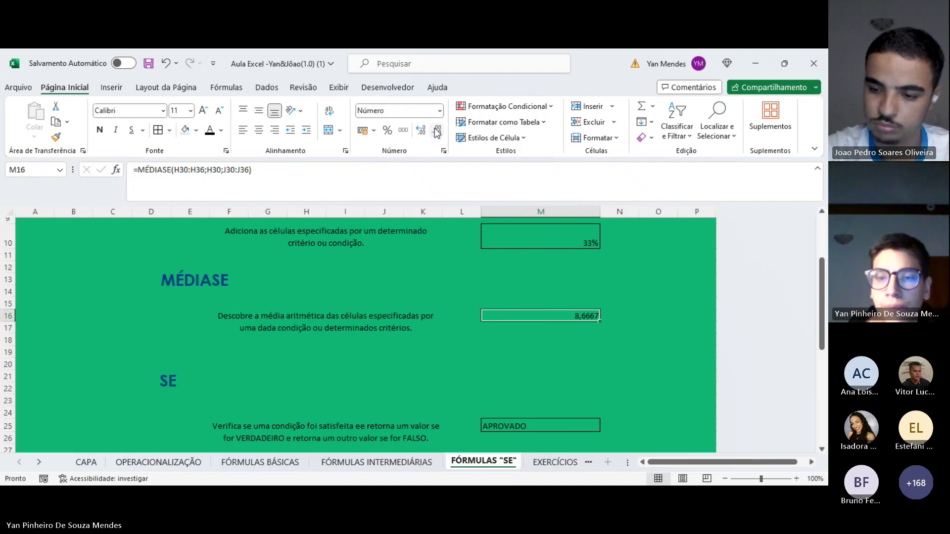
{"action": "left_click", "coordinate": [437, 131]}
{"action": "left_click", "coordinate": [437, 131]}
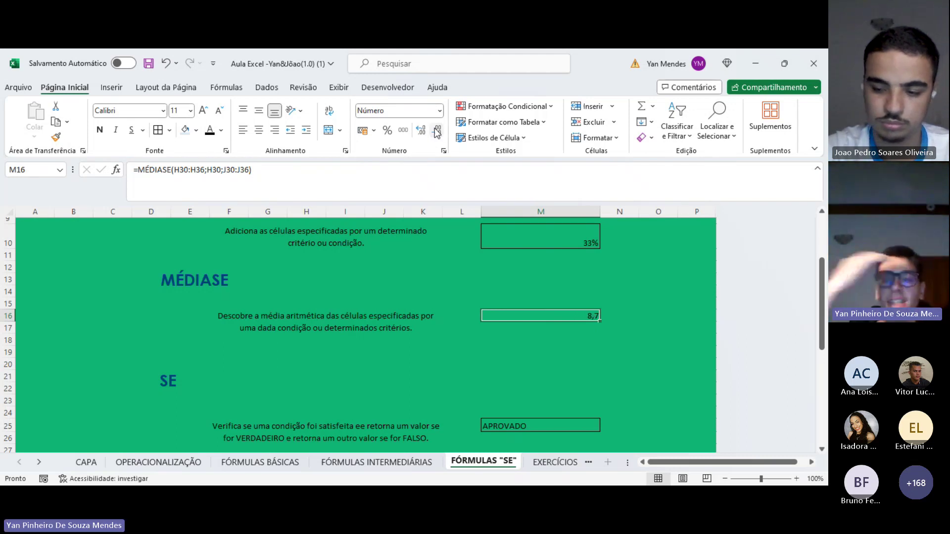
{"action": "left_click", "coordinate": [667, 303]}
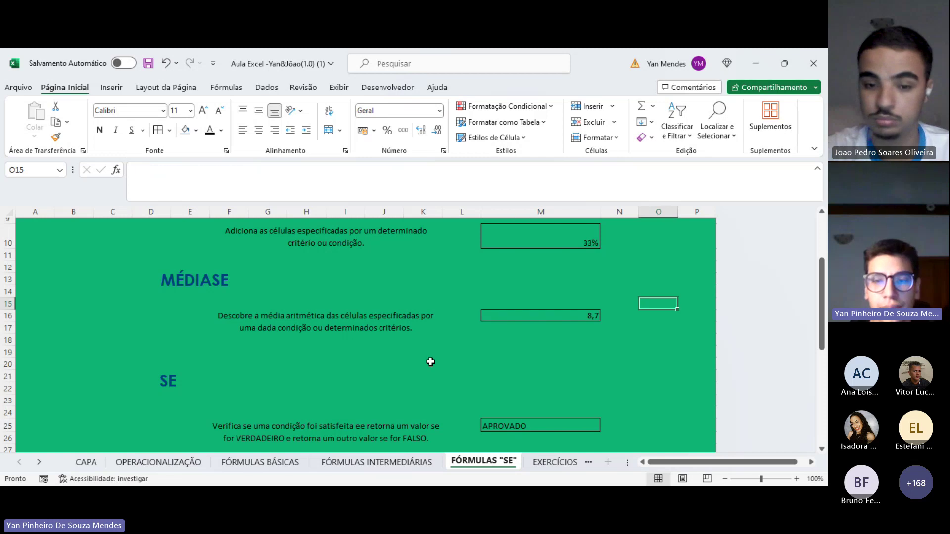
- Open M25's SE formula and delete all its arguments after =SE(
{"action": "scroll", "coordinate": [505, 356], "scroll_direction": "down", "scroll_amount": 2}
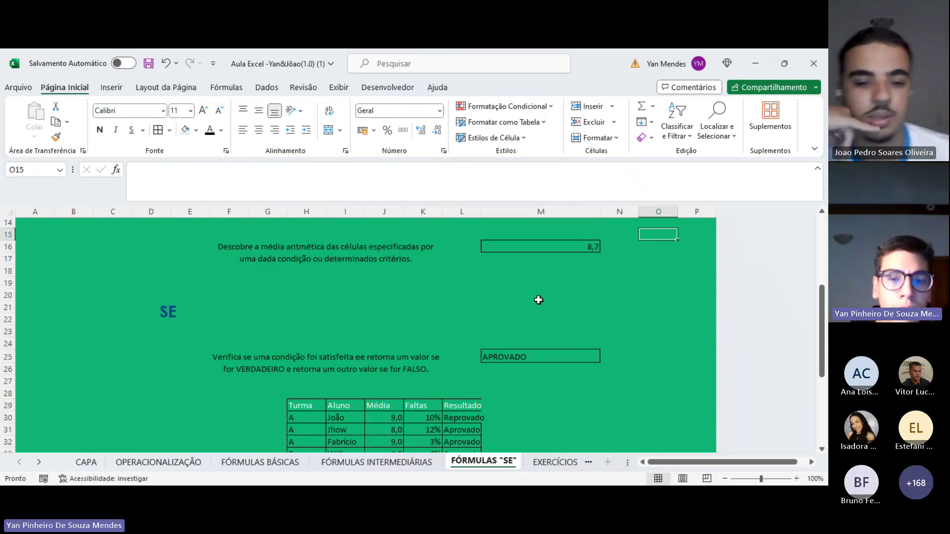
{"action": "scroll", "coordinate": [542, 294], "scroll_direction": "down", "scroll_amount": 2}
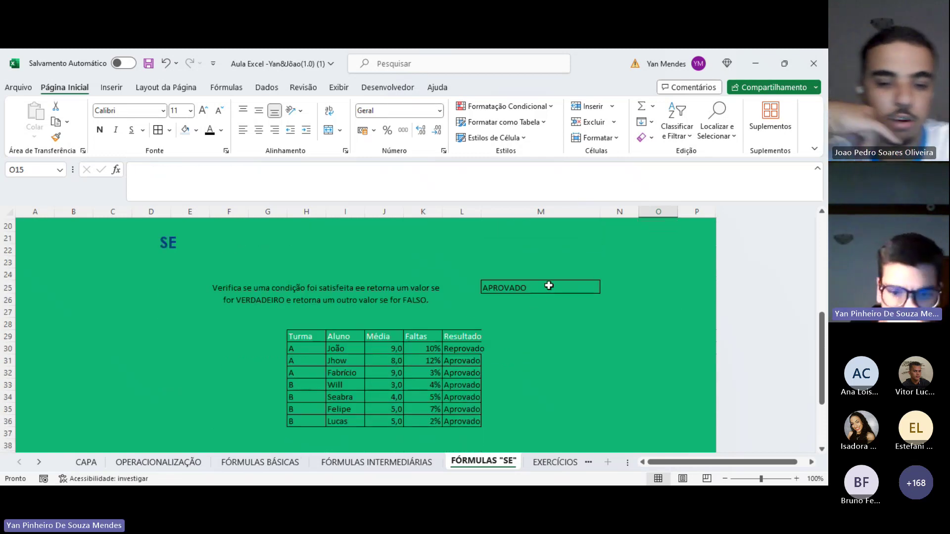
{"action": "left_click", "coordinate": [522, 286]}
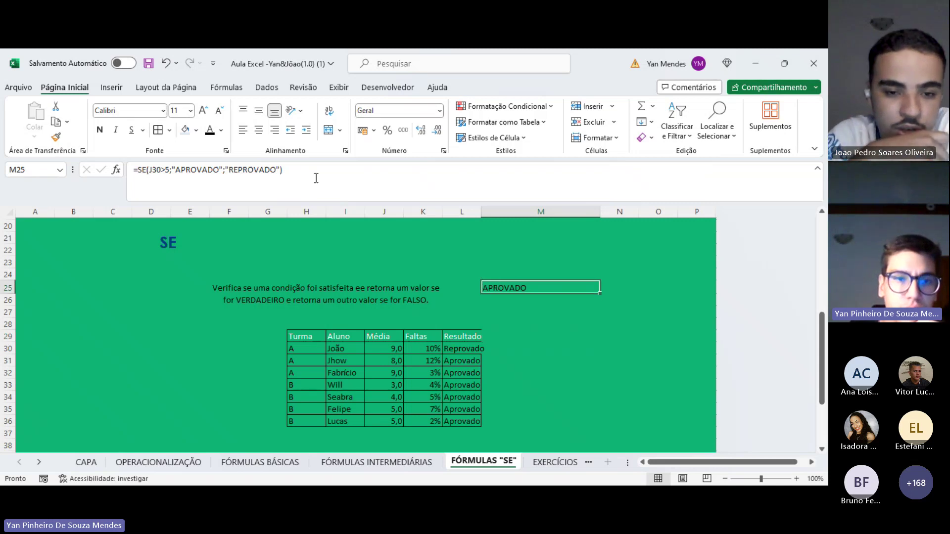
{"action": "left_click_drag", "start_coordinate": [316, 178], "coordinate": [151, 187]}
{"action": "key", "text": "BackSpace"}
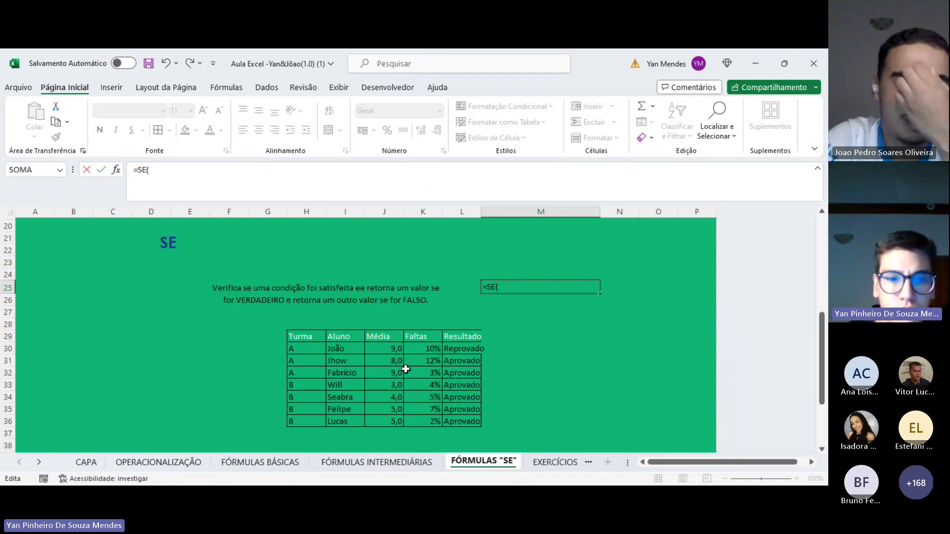
- Complete M25 as =SE(J32>=5;"aprovado";"reprovado"), highlighting the condition and both results
{"action": "left_click", "coordinate": [406, 369]}
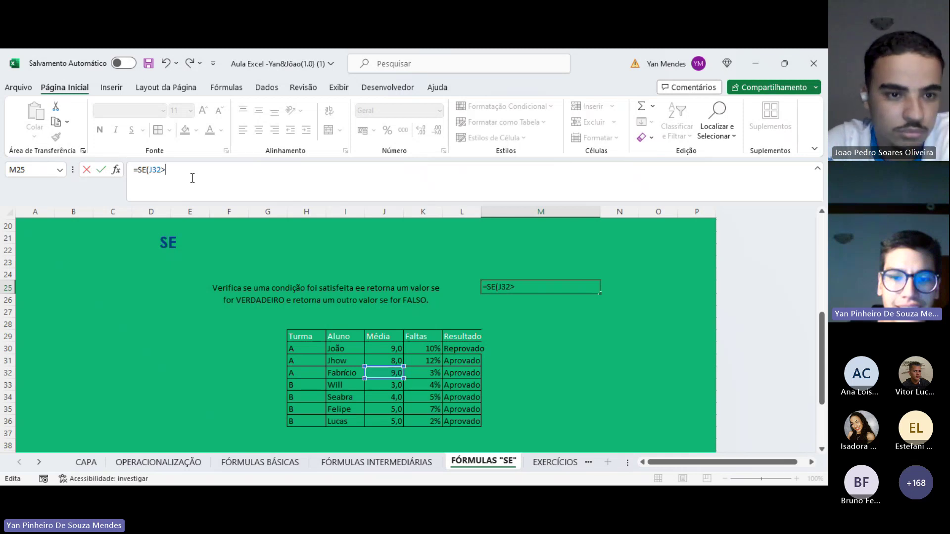
{"action": "type", "text": "="}
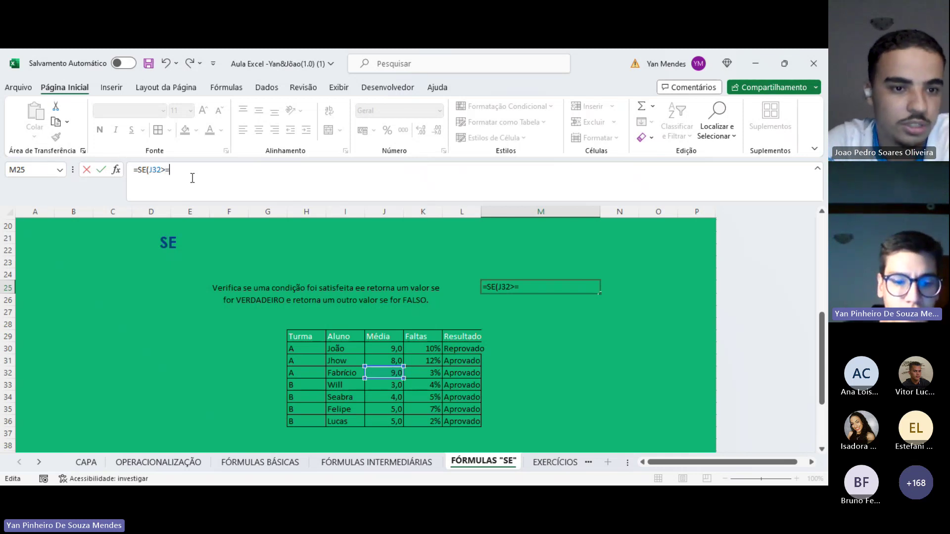
{"action": "type", "text": "5"}
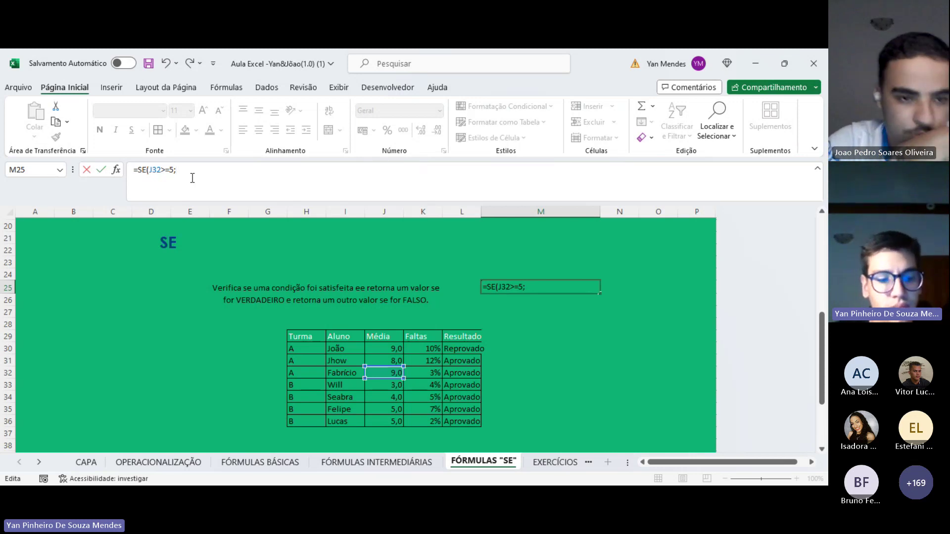
{"action": "type", "text": "\"aprov"}
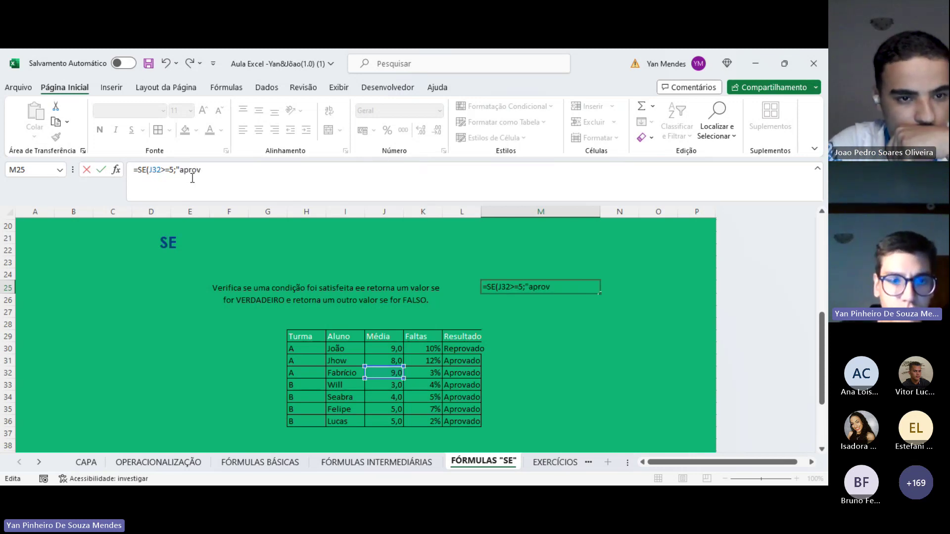
{"action": "type", "text": "ado\""}
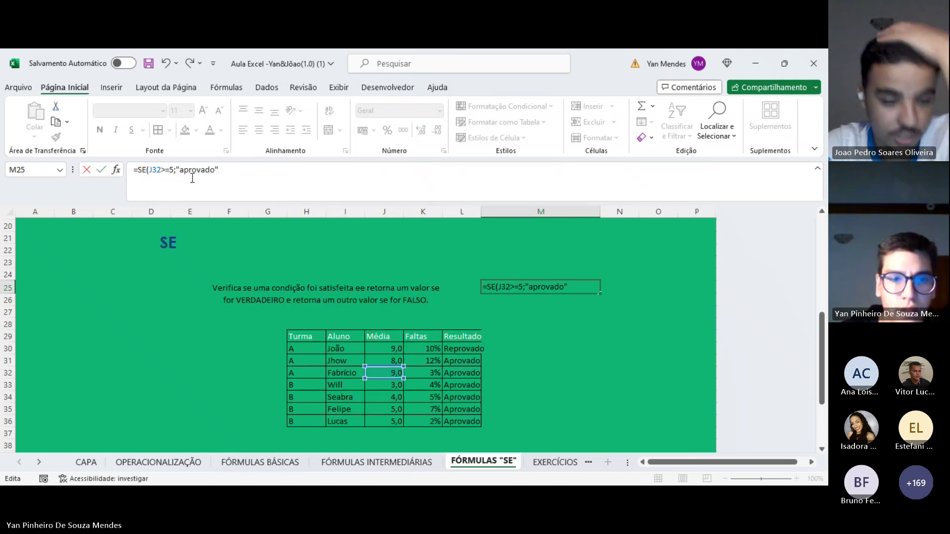
{"action": "type", "text": ";\""}
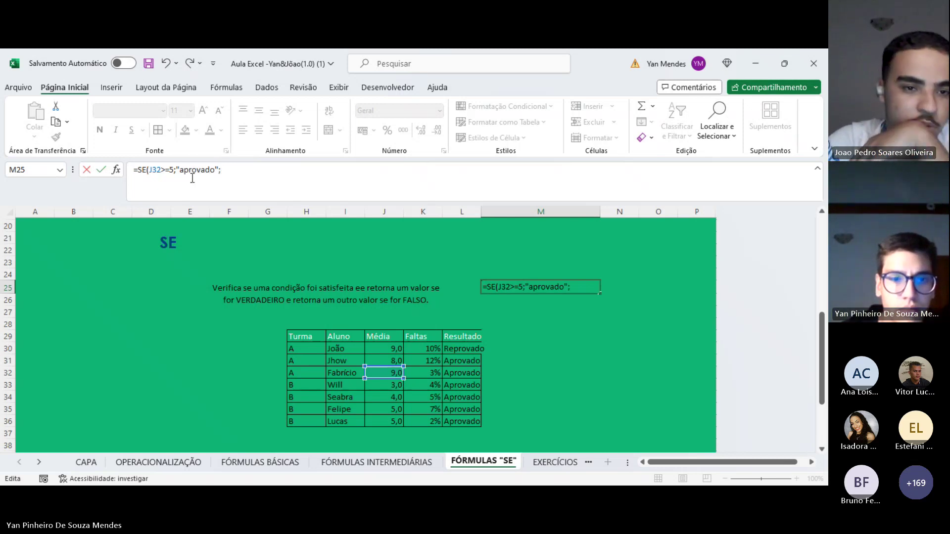
{"action": "type", "text": "reprovado\""}
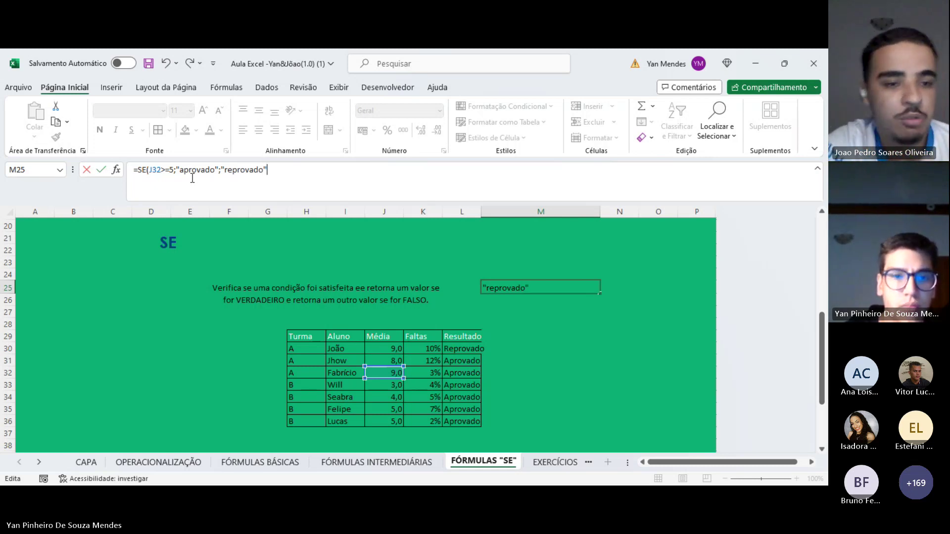
{"action": "type", "text": ")"}
{"action": "left_click_drag", "start_coordinate": [174, 170], "coordinate": [150, 170]}
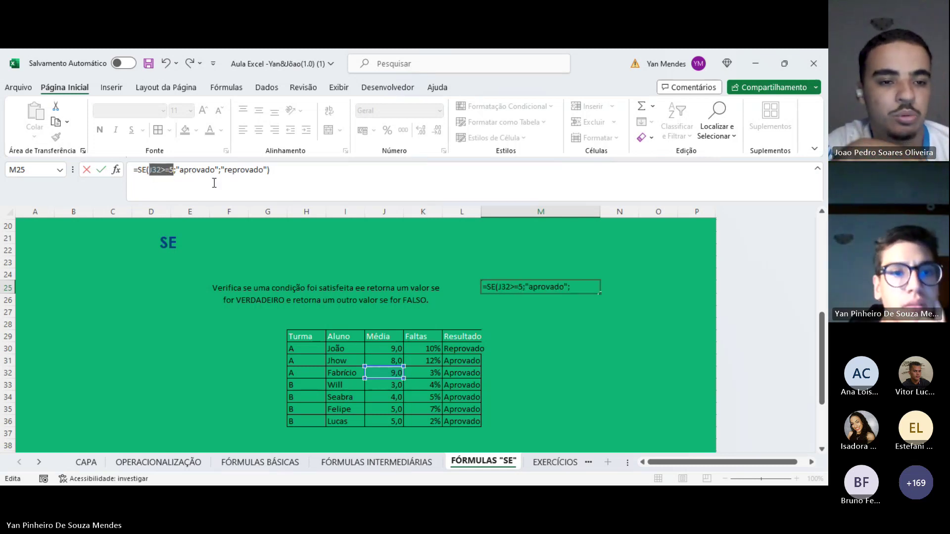
{"action": "left_click_drag", "start_coordinate": [218, 171], "coordinate": [179, 174]}
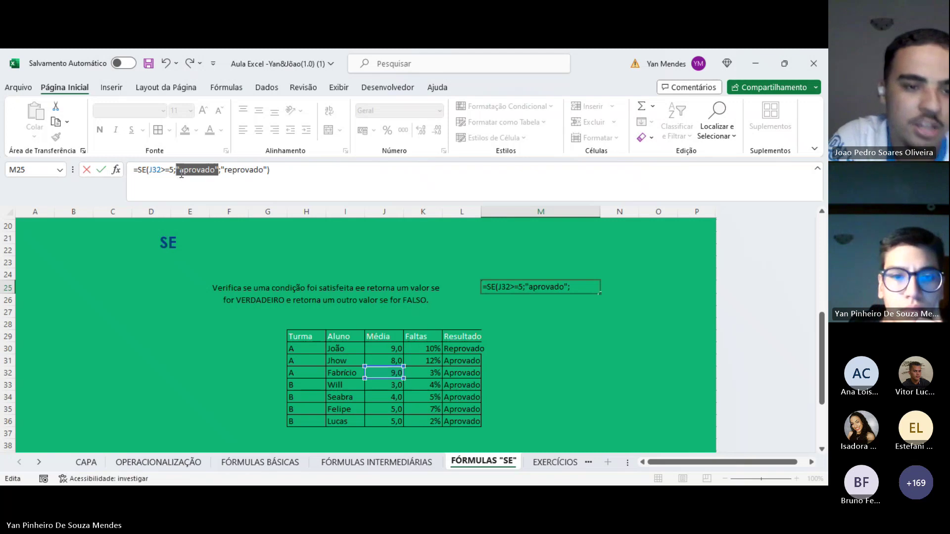
{"action": "left_click_drag", "start_coordinate": [267, 172], "coordinate": [224, 178]}
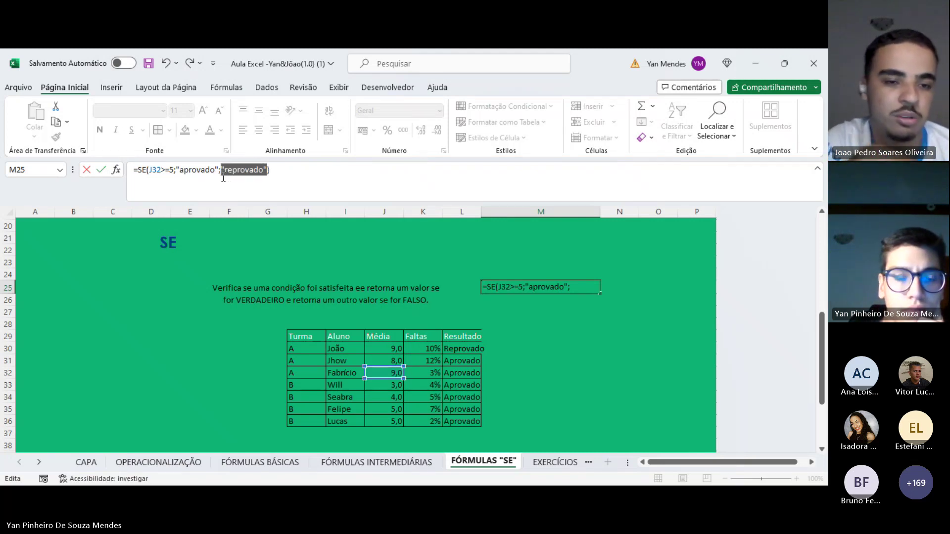
{"action": "left_click", "coordinate": [305, 171]}
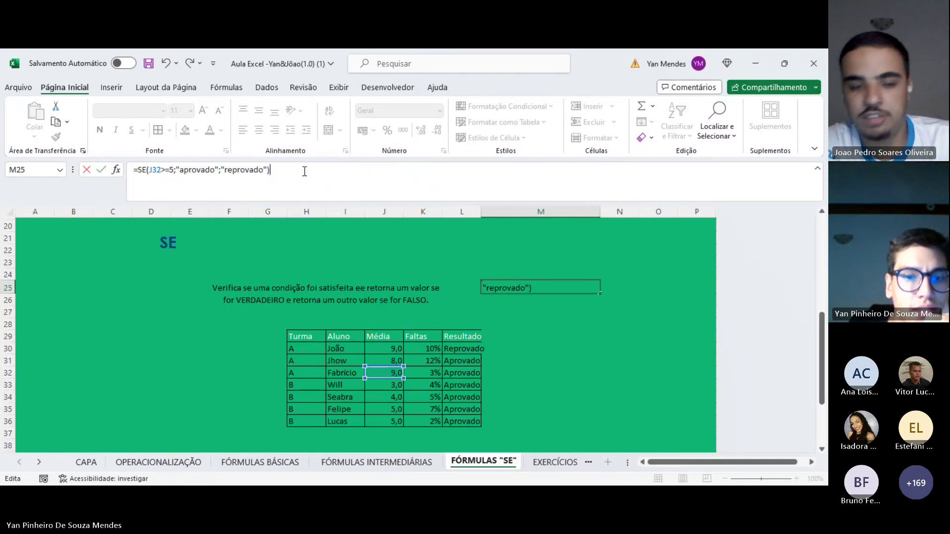
{"action": "key", "text": "Return"}
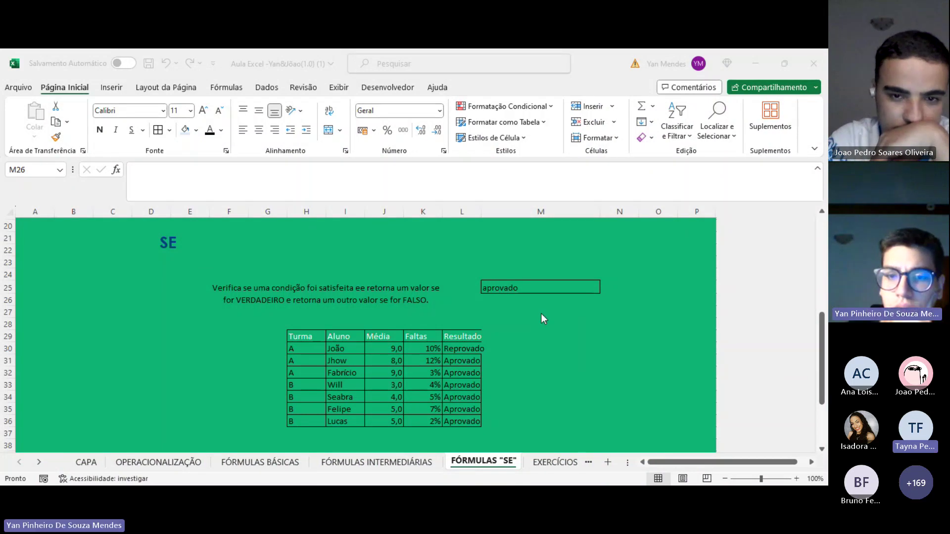
- Reopen M25's SE formula, point out the J32 reference, and confirm it again
{"action": "left_click", "coordinate": [533, 287]}
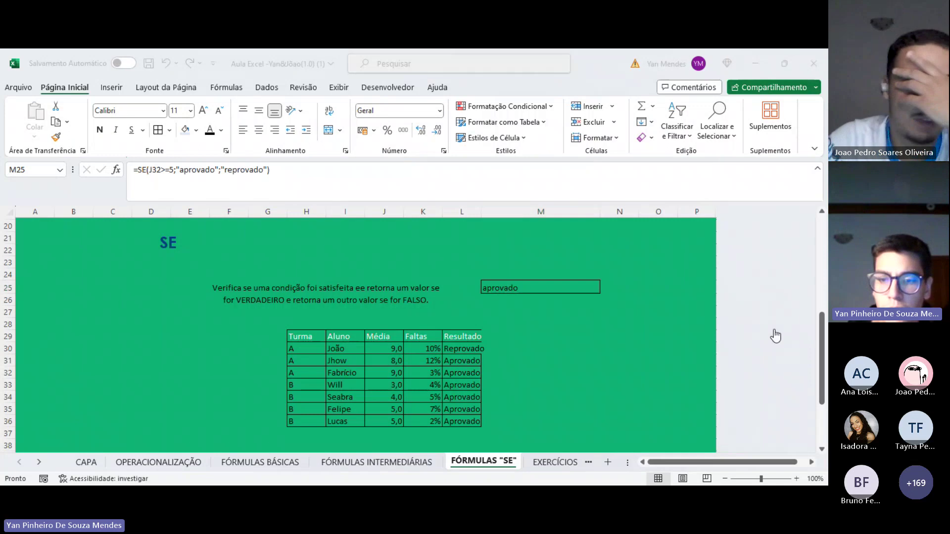
{"action": "left_click", "coordinate": [342, 173]}
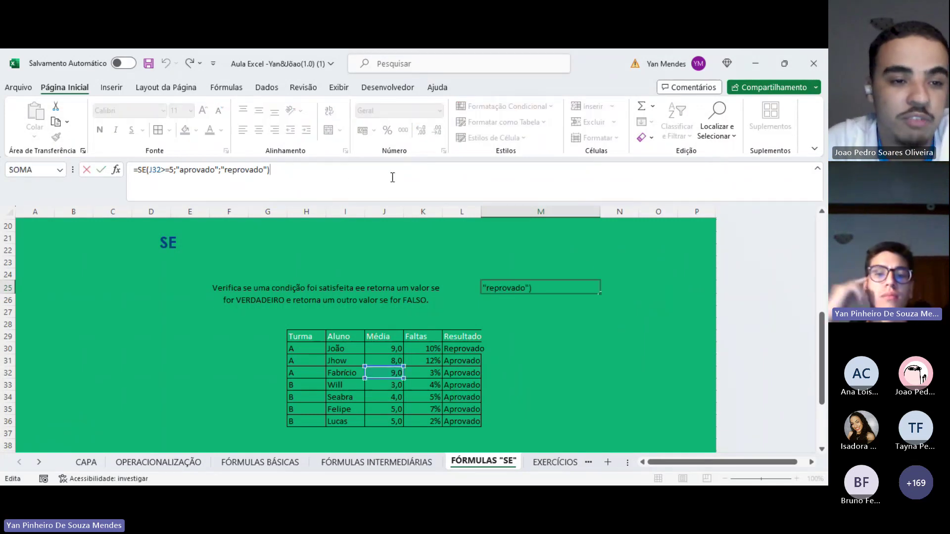
{"action": "left_click", "coordinate": [157, 171]}
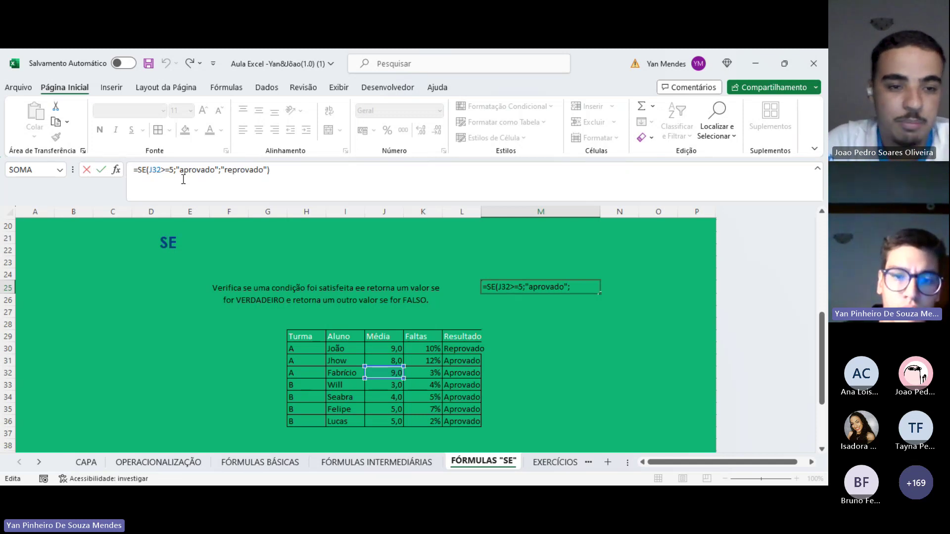
{"action": "key", "text": "Return"}
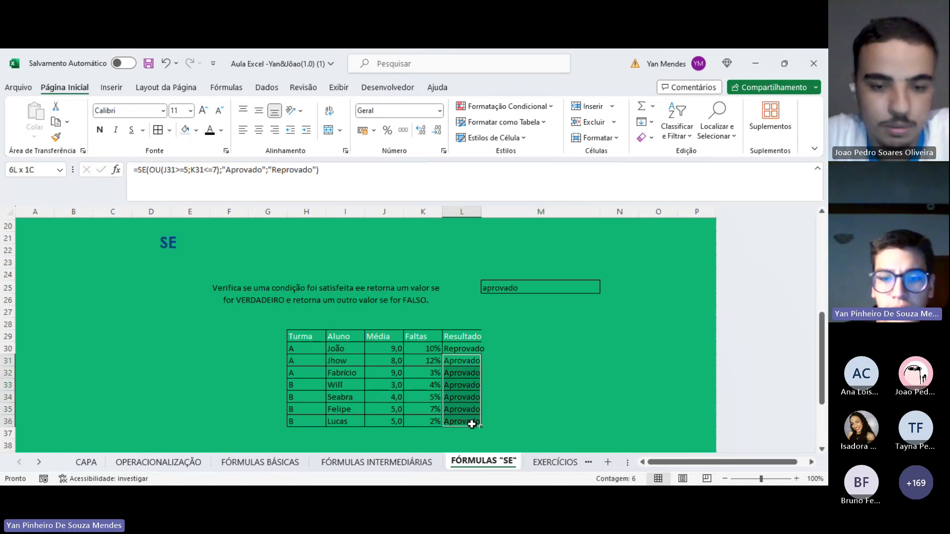
- Clear the Resultado cells L31:L36 and autofit column L
{"action": "left_click_drag", "start_coordinate": [465, 362], "coordinate": [473, 423]}
{"action": "key", "text": "Delete"}
{"action": "left_click", "coordinate": [485, 347]}
{"action": "left_click", "coordinate": [473, 348]}
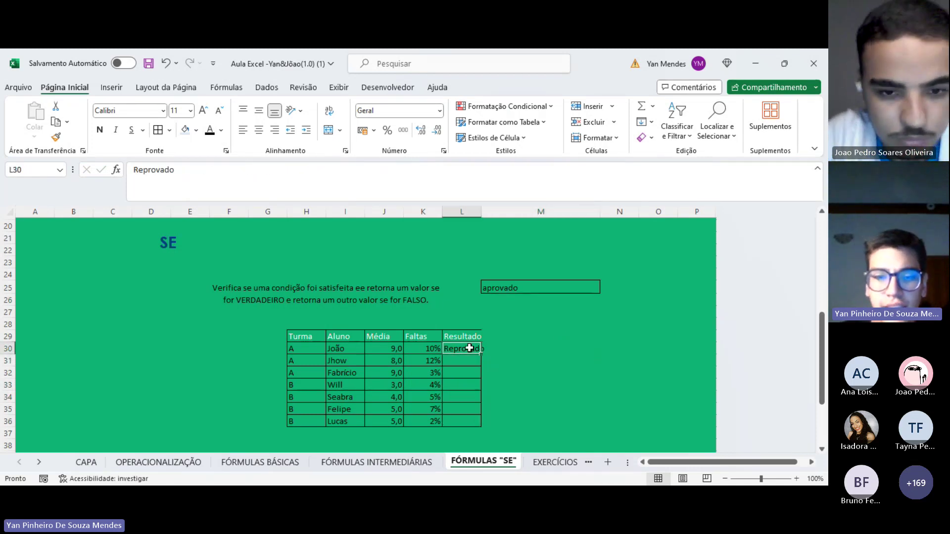
{"action": "double_click", "coordinate": [481, 211]}
{"action": "left_click", "coordinate": [564, 359]}
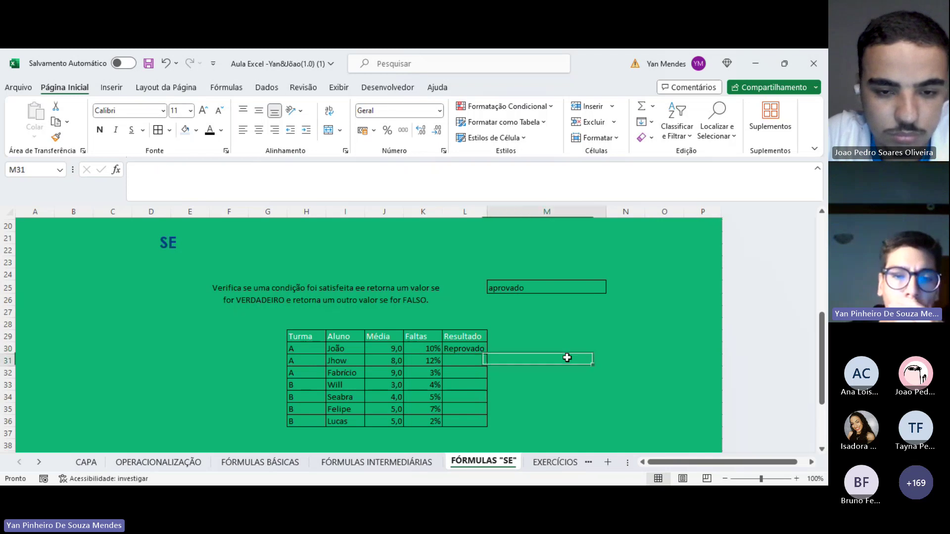
- Delete the Reprovado text from L30, leaving it empty
{"action": "left_click", "coordinate": [464, 348]}
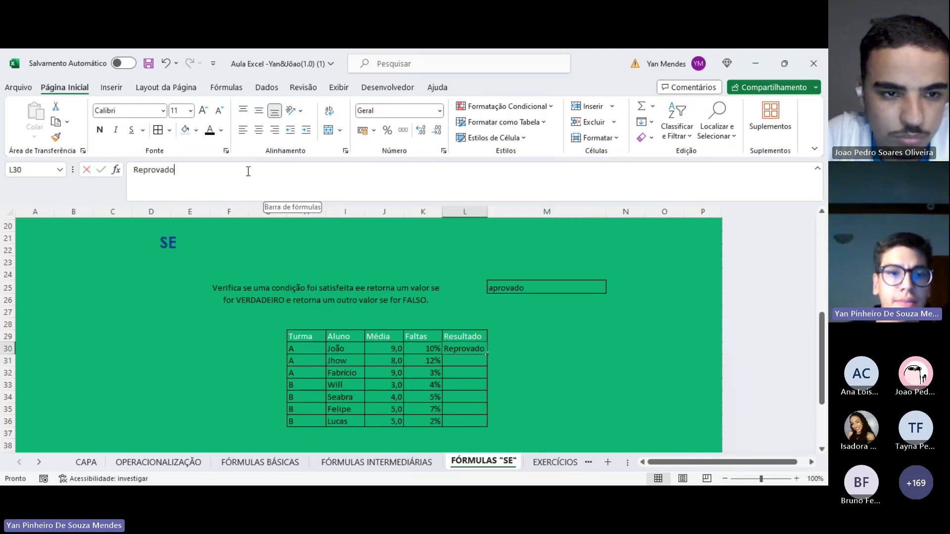
{"action": "left_click_drag", "start_coordinate": [246, 169], "coordinate": [85, 173]}
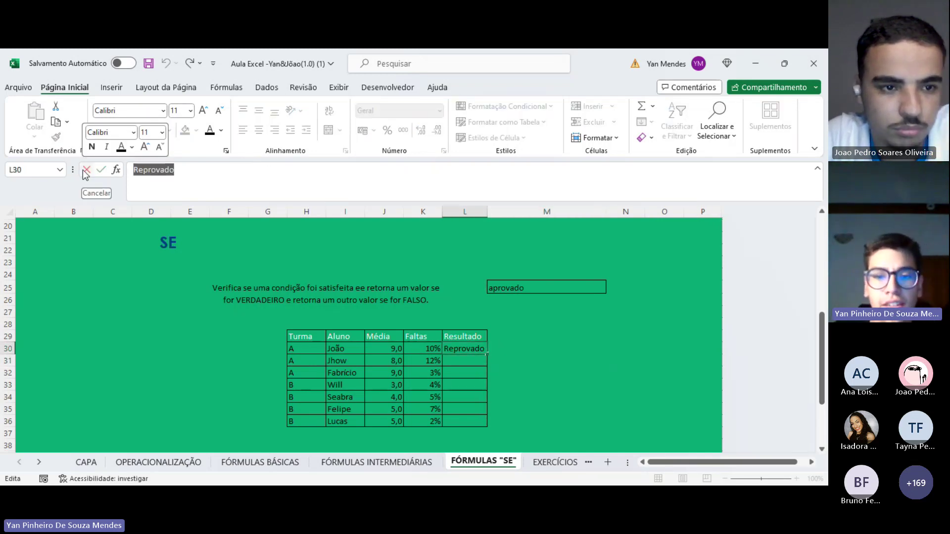
{"action": "key", "text": "BackSpace"}
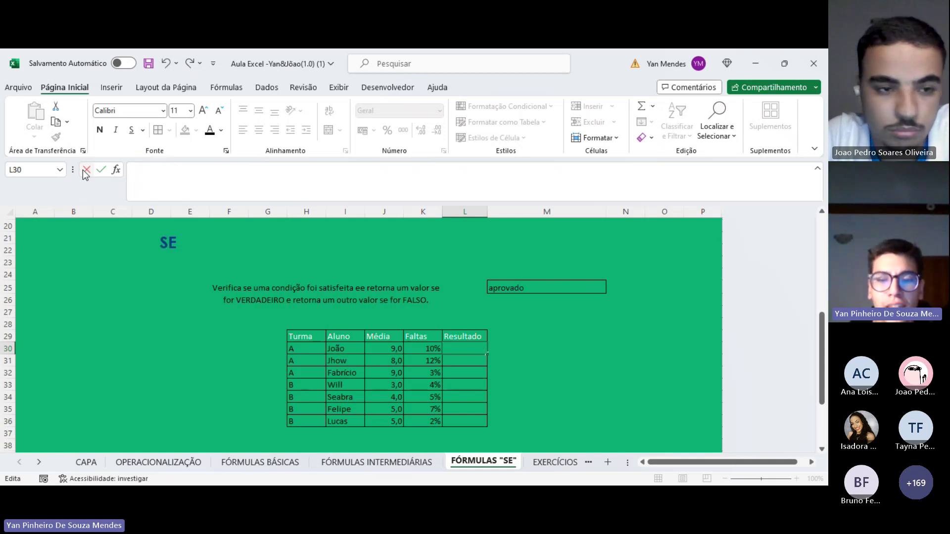
{"action": "left_click", "coordinate": [664, 397]}
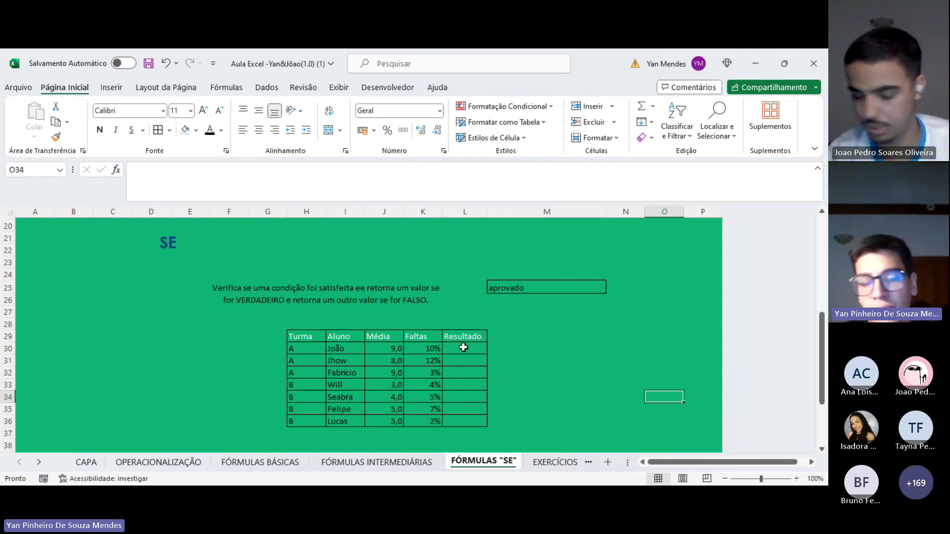
{"action": "left_click", "coordinate": [462, 349]}
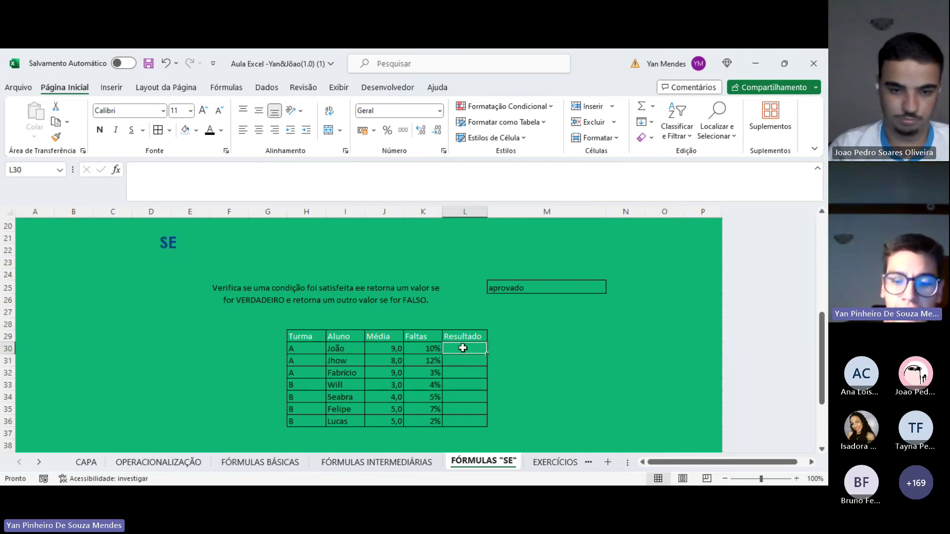
- Enter =SE(J30>=5;"aprovada";"reprovada") in L30 so João shows aprovada
{"action": "type", "text": "=se"}
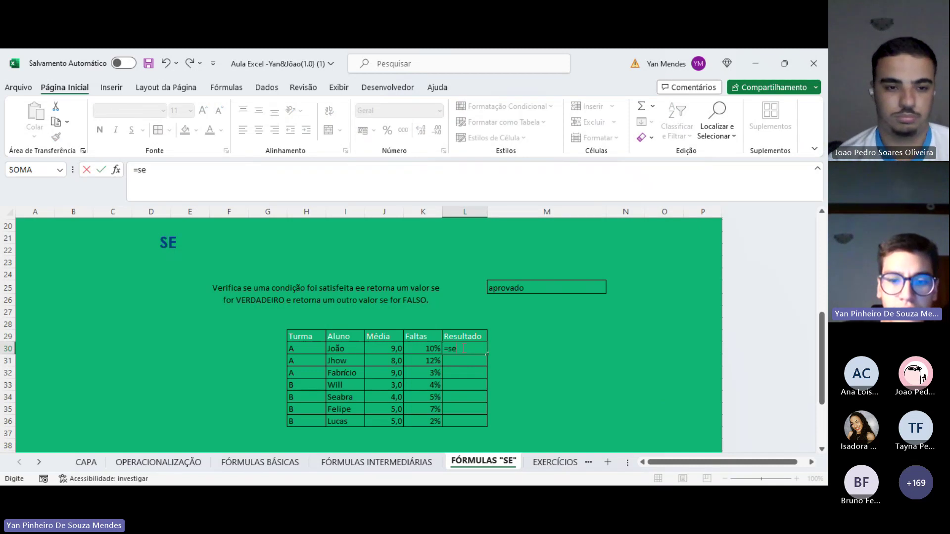
{"action": "type", "text": "("}
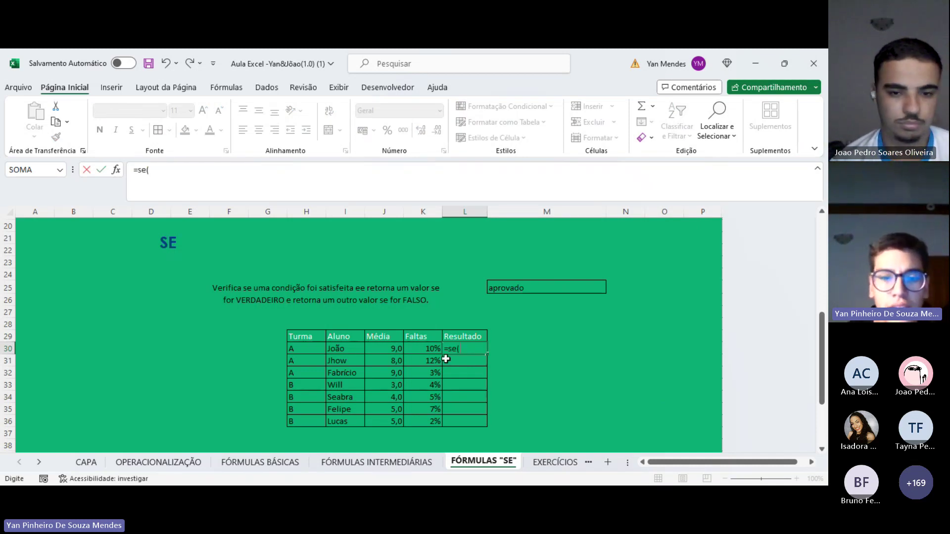
{"action": "left_click", "coordinate": [383, 350]}
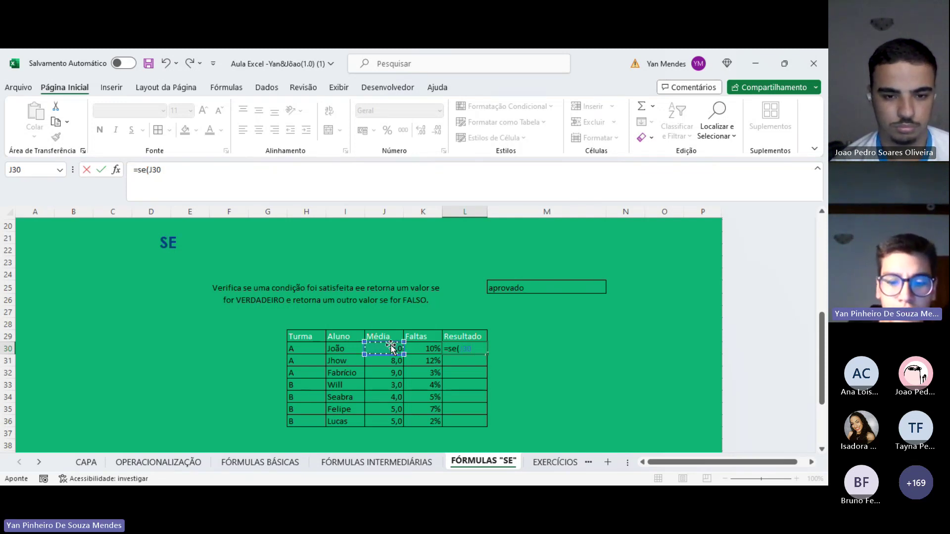
{"action": "type", "text": ".="}
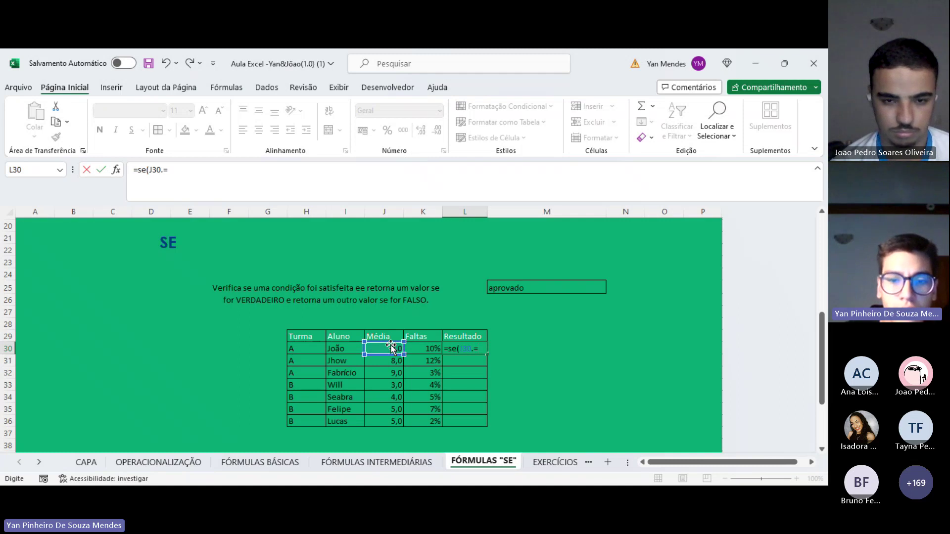
{"action": "type", "text": ">"}
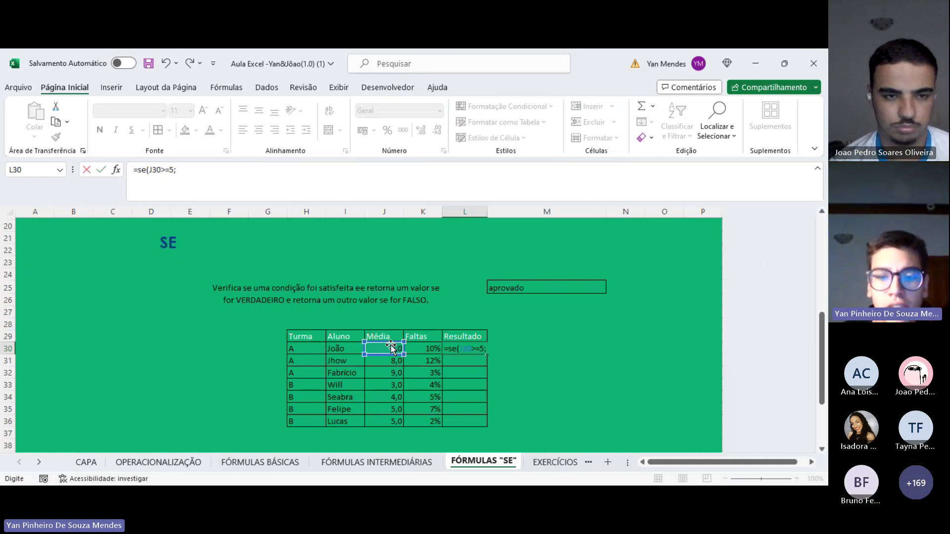
{"action": "type", "text": "\""}
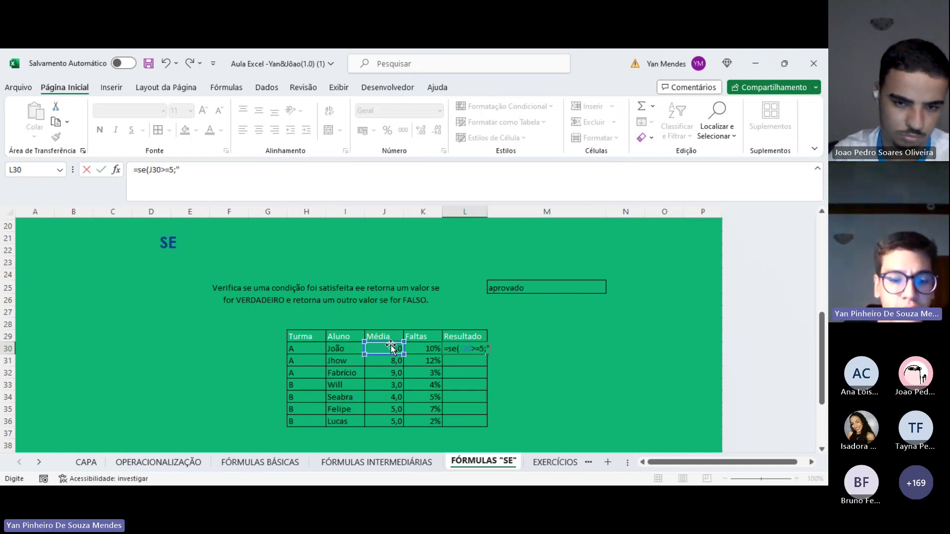
{"action": "type", "text": "aprovada"}
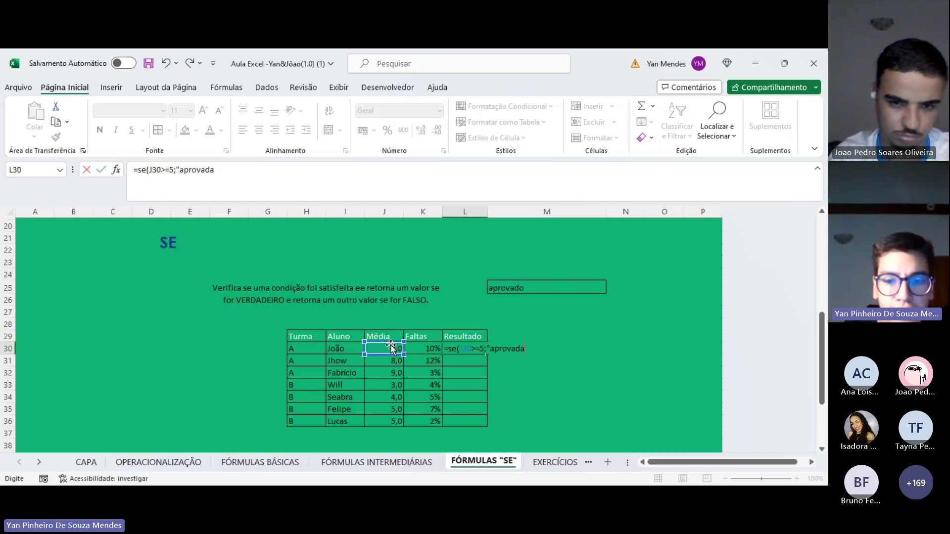
{"action": "type", "text": ";\"repr"}
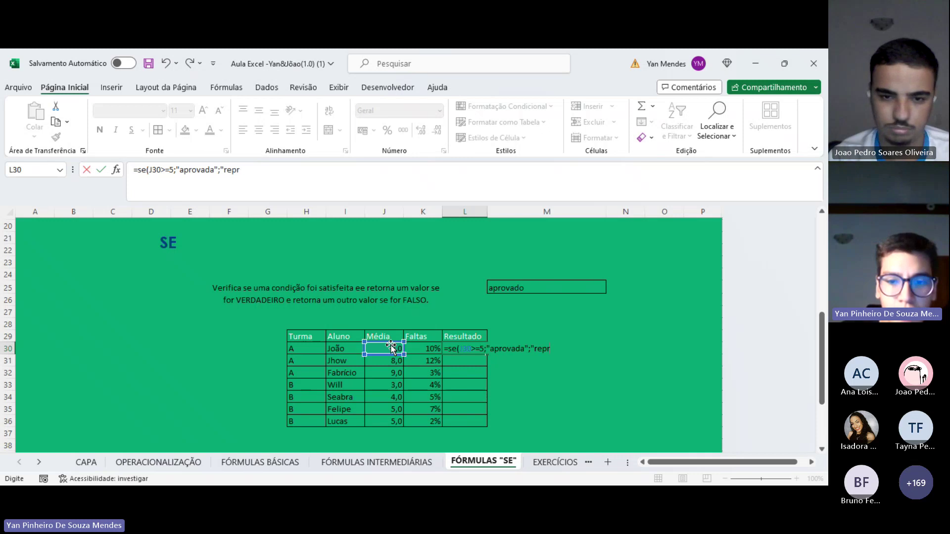
{"action": "type", "text": "ovada\""}
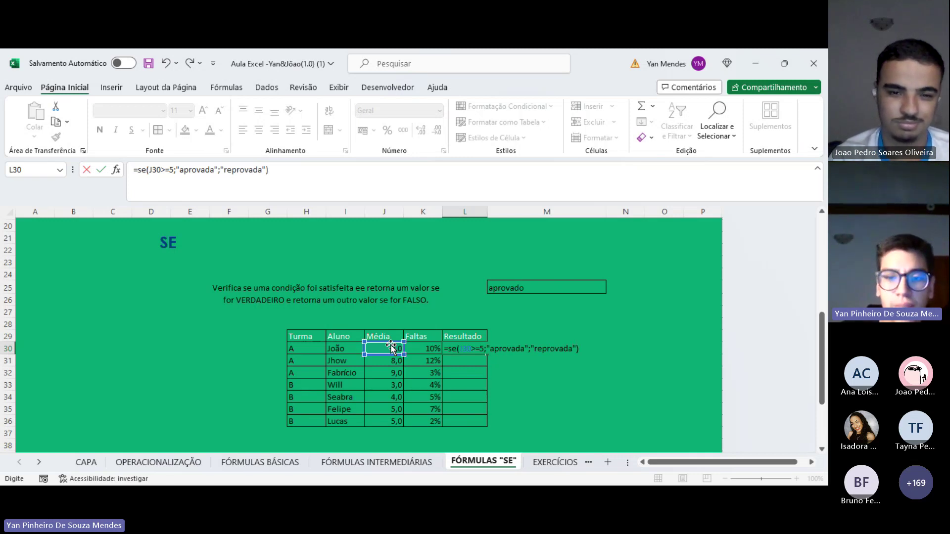
{"action": "key", "text": "Return"}
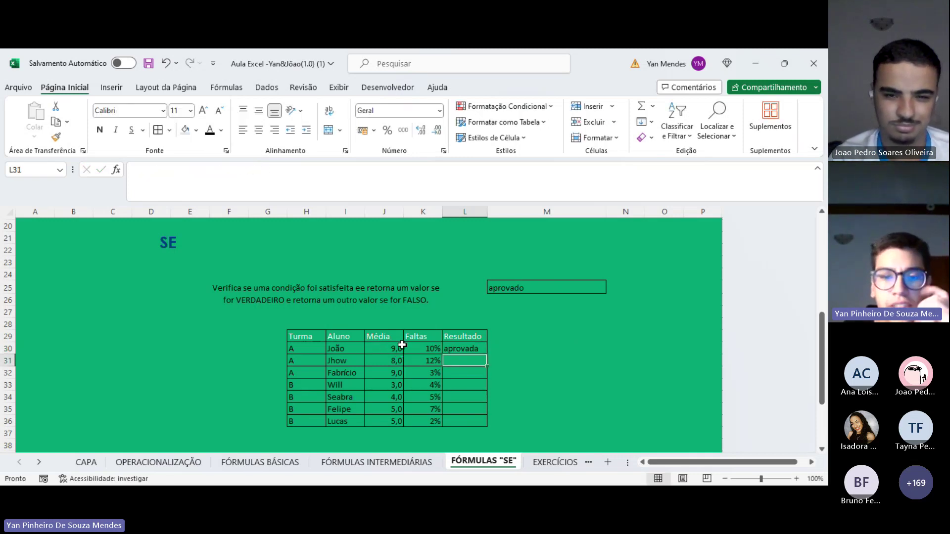
{"action": "left_click", "coordinate": [472, 351]}
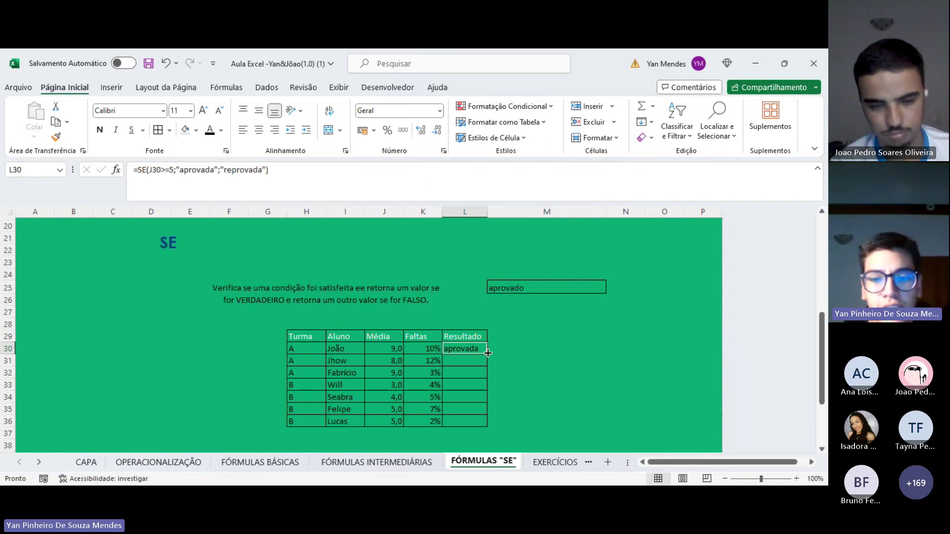
- Fill L30's SE formula down through L36
{"action": "left_click_drag", "start_coordinate": [488, 353], "coordinate": [489, 428]}
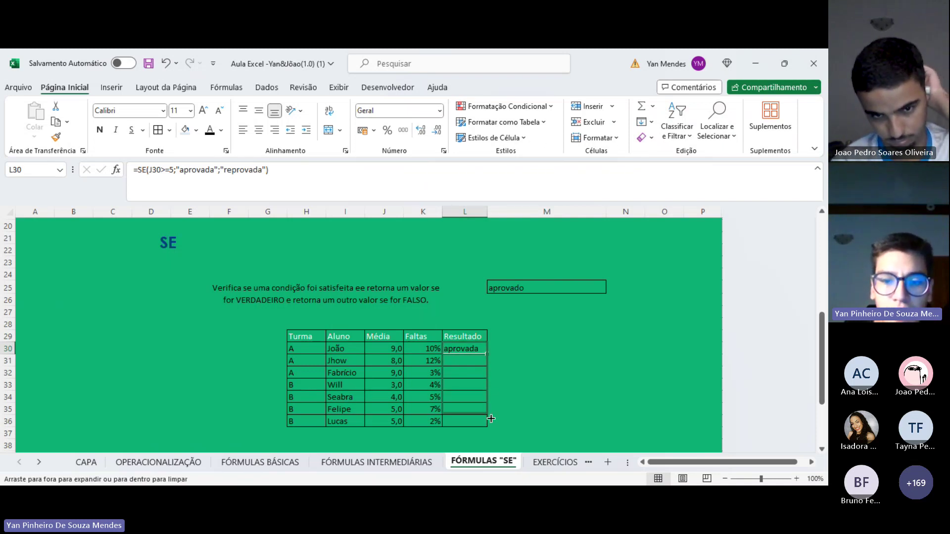
{"action": "left_click", "coordinate": [594, 373]}
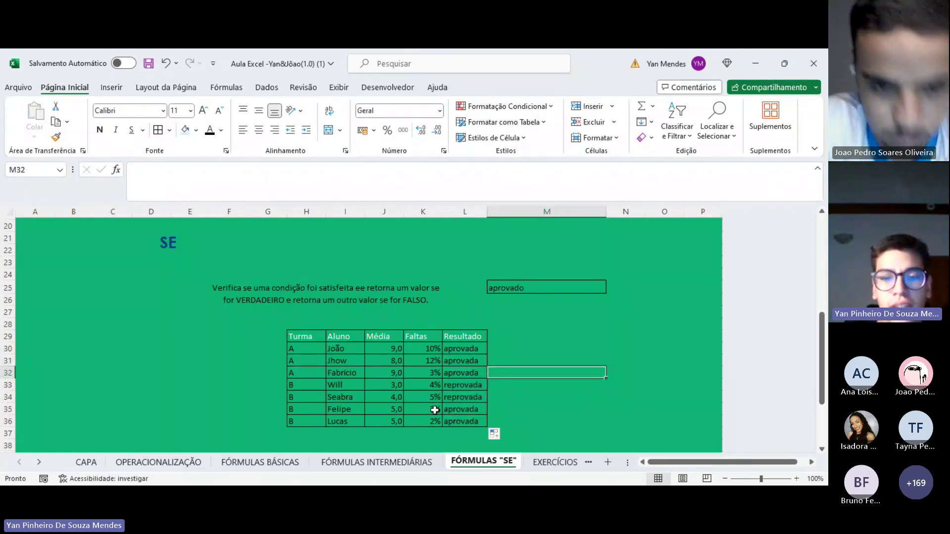
{"action": "left_click", "coordinate": [516, 383]}
- Change J33's Média to 5 so its row reads aprovada
{"action": "left_click", "coordinate": [382, 383]}
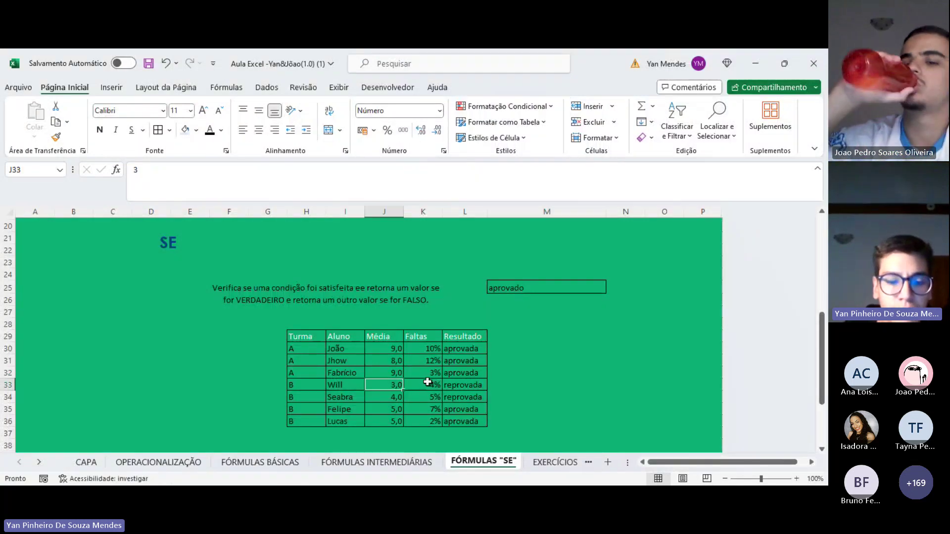
{"action": "type", "text": "5"}
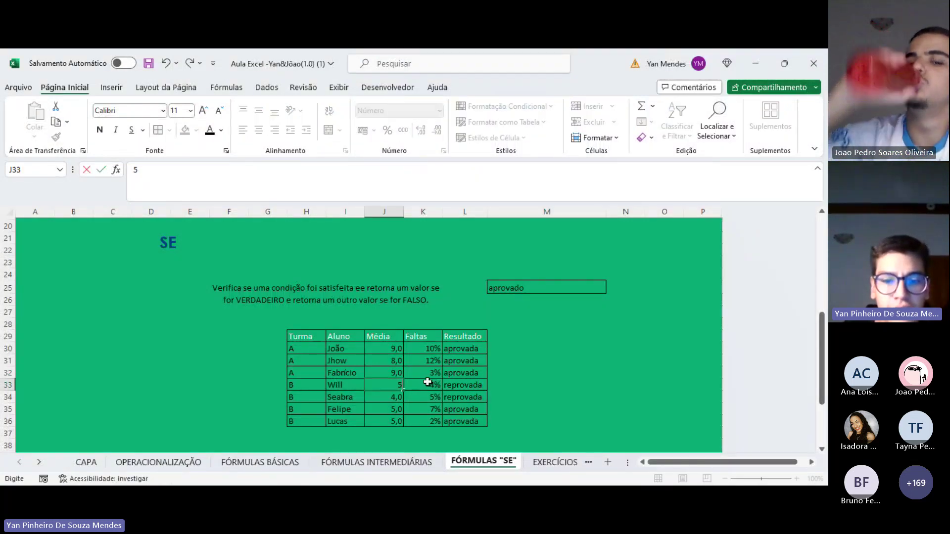
{"action": "key", "text": "Return"}
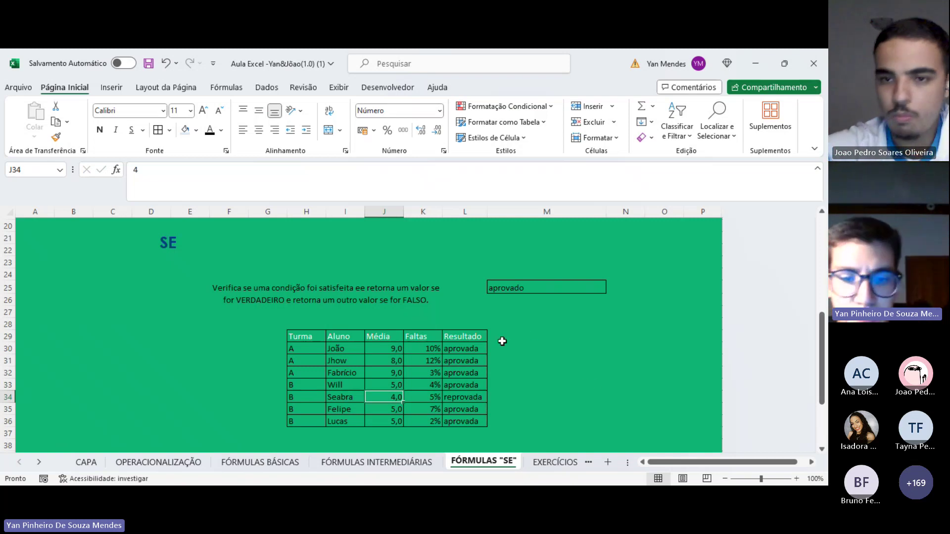
{"action": "scroll", "coordinate": [549, 377], "scroll_direction": "down", "scroll_amount": 4}
{"action": "scroll", "coordinate": [549, 376], "scroll_direction": "down", "scroll_amount": 2}
{"action": "scroll", "coordinate": [550, 376], "scroll_direction": "up", "scroll_amount": 8}
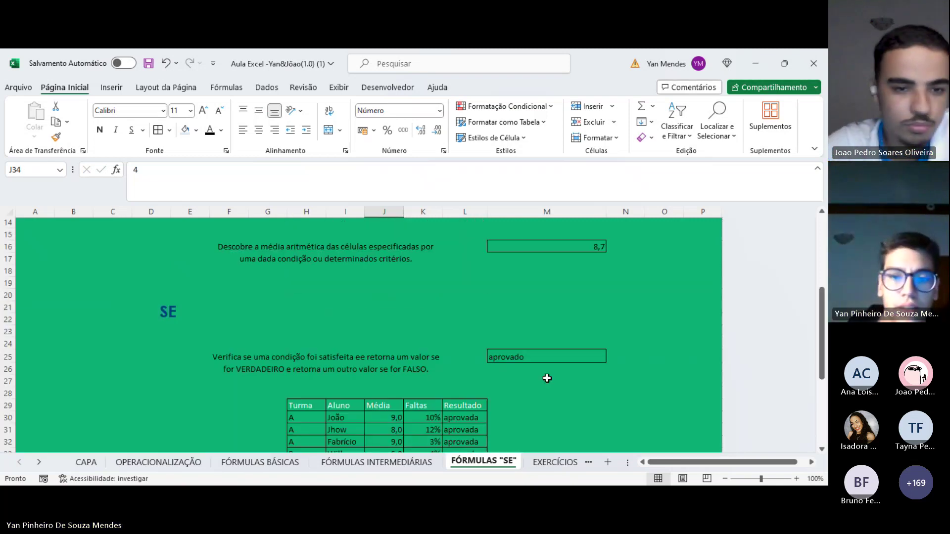
{"action": "scroll", "coordinate": [549, 377], "scroll_direction": "up", "scroll_amount": 5}
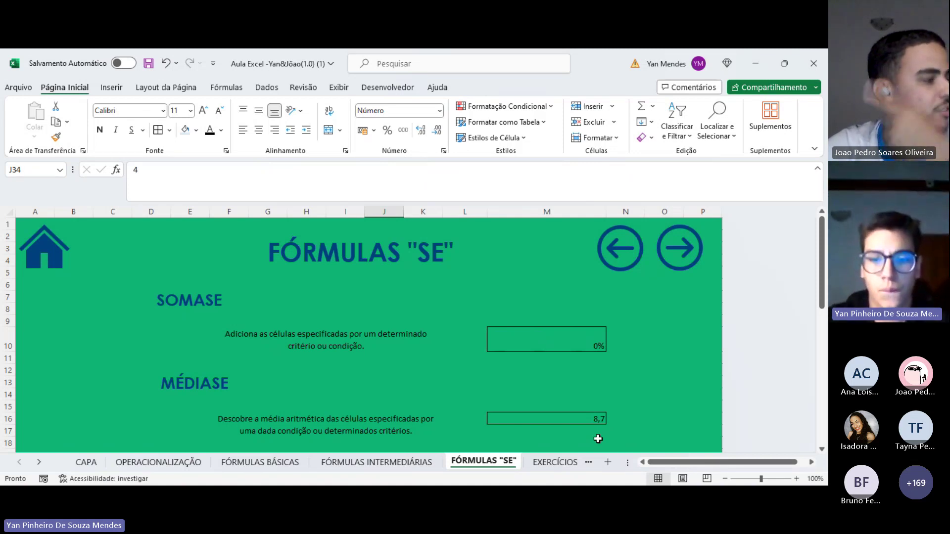
{"action": "left_click", "coordinate": [553, 463]}
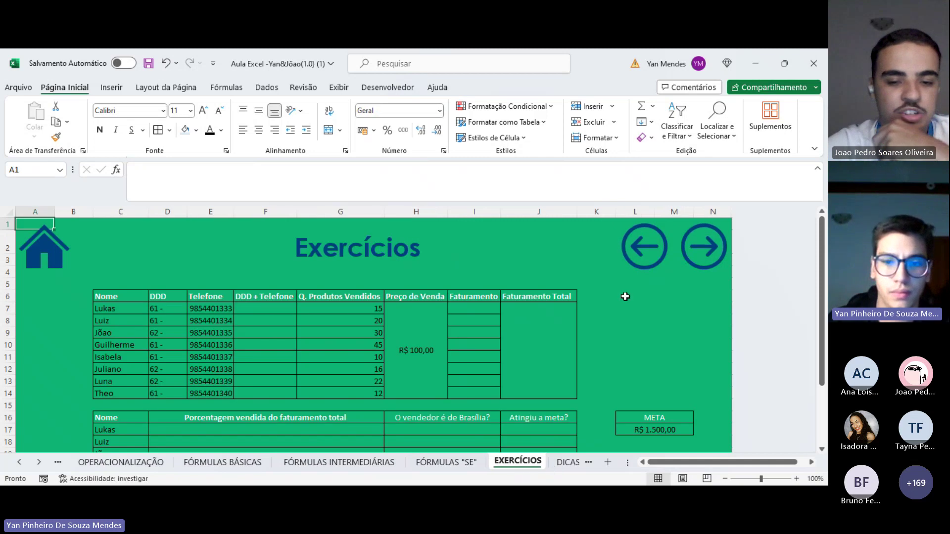
{"action": "left_click", "coordinate": [625, 296]}
{"action": "left_click", "coordinate": [680, 295]}
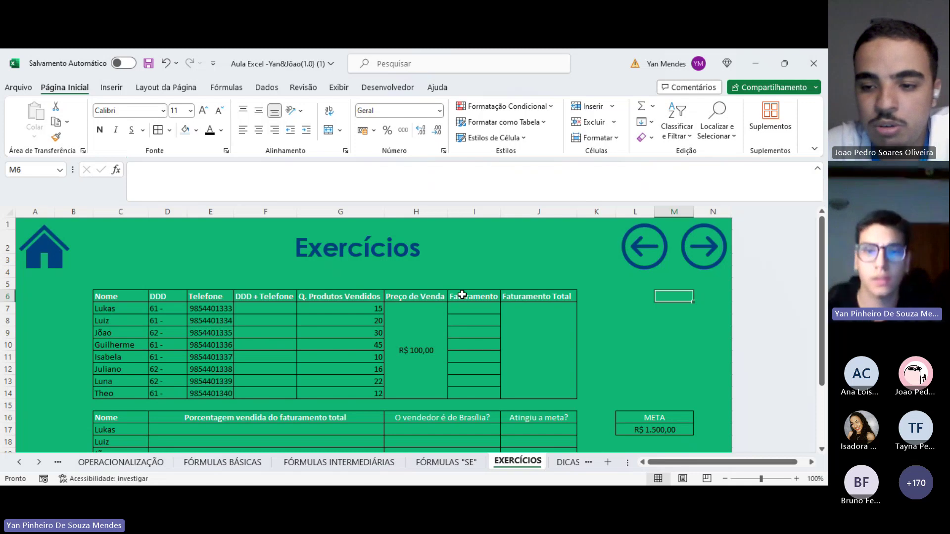
- Open the File Save As page briefly, then go back to the worksheet
{"action": "left_click", "coordinate": [22, 88]}
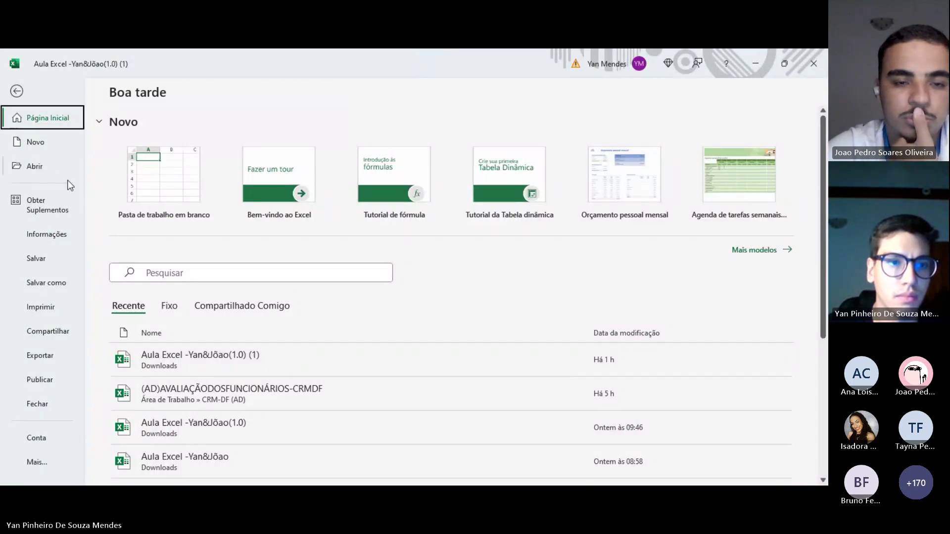
{"action": "left_click", "coordinate": [61, 283]}
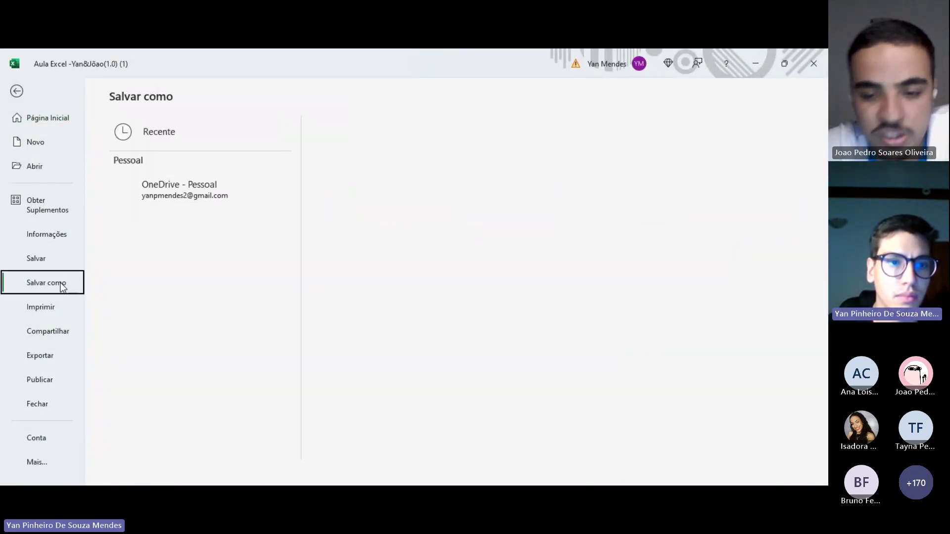
{"action": "left_click", "coordinate": [17, 93]}
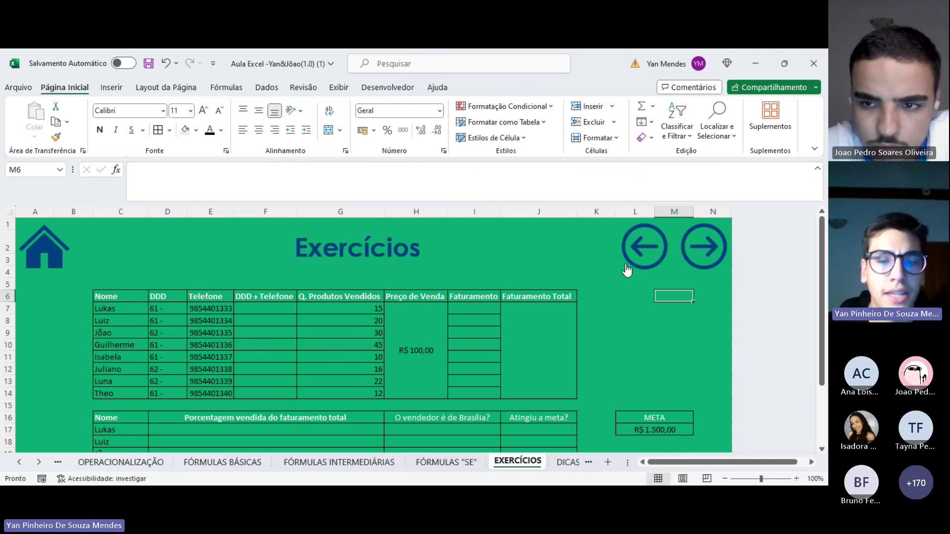
- Save the workbook to Downloads as a copy named 'Aula Excel -Yan&João(2)'
{"action": "left_click", "coordinate": [29, 87]}
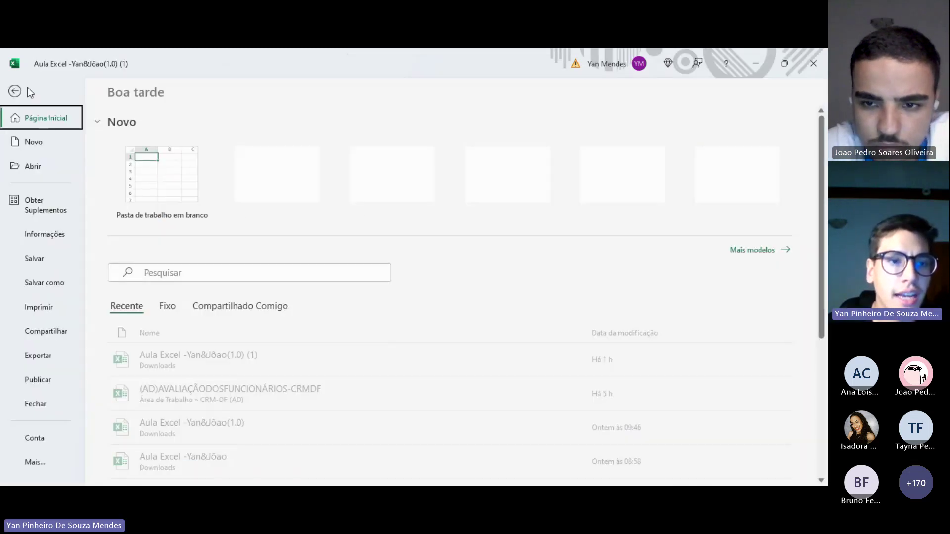
{"action": "left_click", "coordinate": [46, 282]}
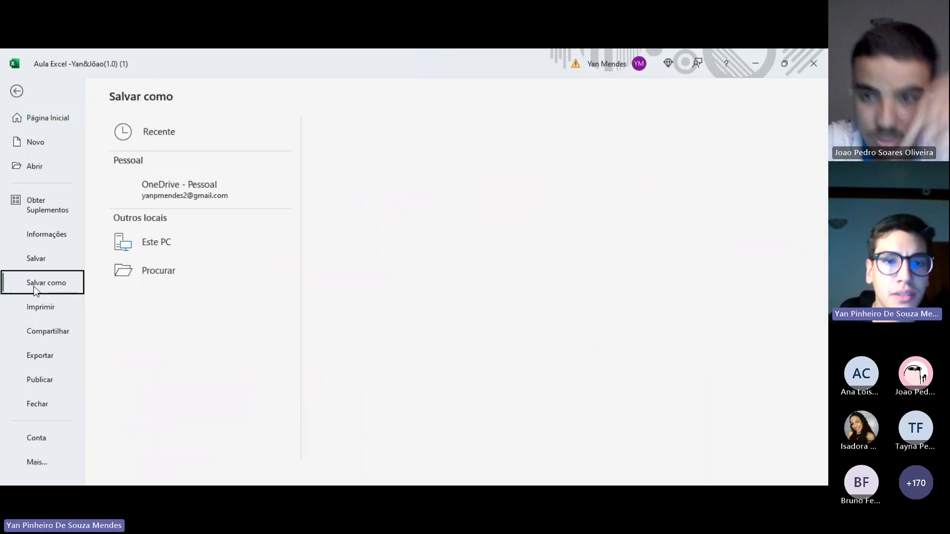
{"action": "left_click", "coordinate": [424, 139]}
{"action": "left_click_drag", "start_coordinate": [440, 142], "coordinate": [404, 144]}
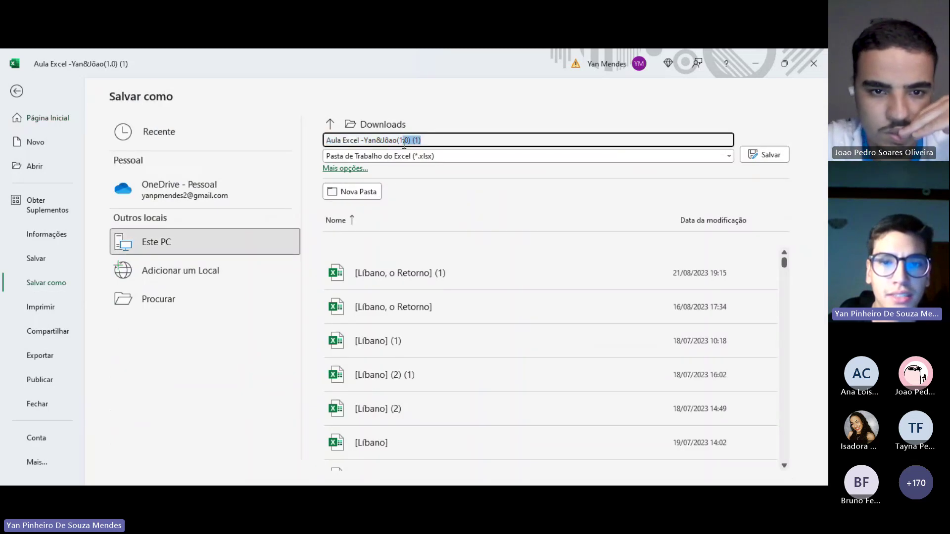
{"action": "key", "text": "Left"}
{"action": "key", "text": "BackSpace"}
{"action": "key", "text": "BackSpace"}
{"action": "key", "text": "BackSpace"}
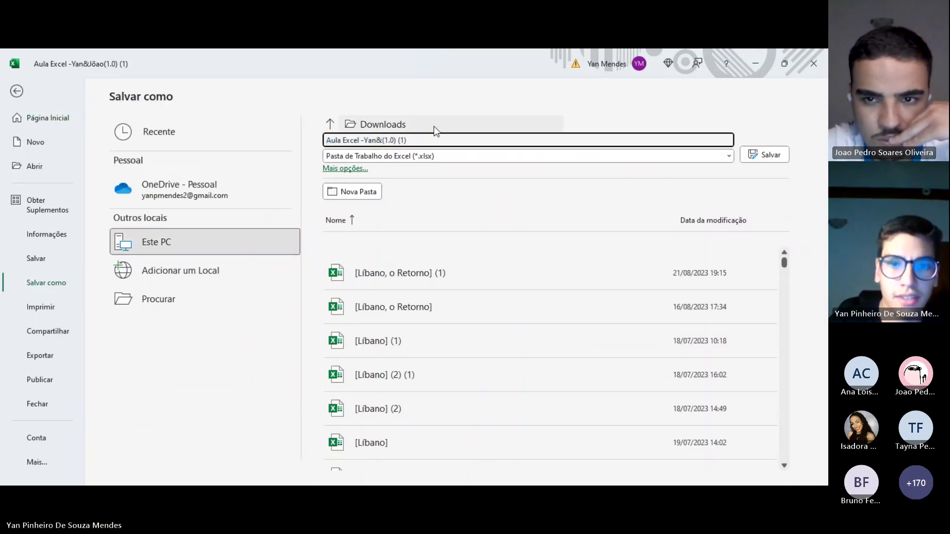
{"action": "type", "text": "Jõa"}
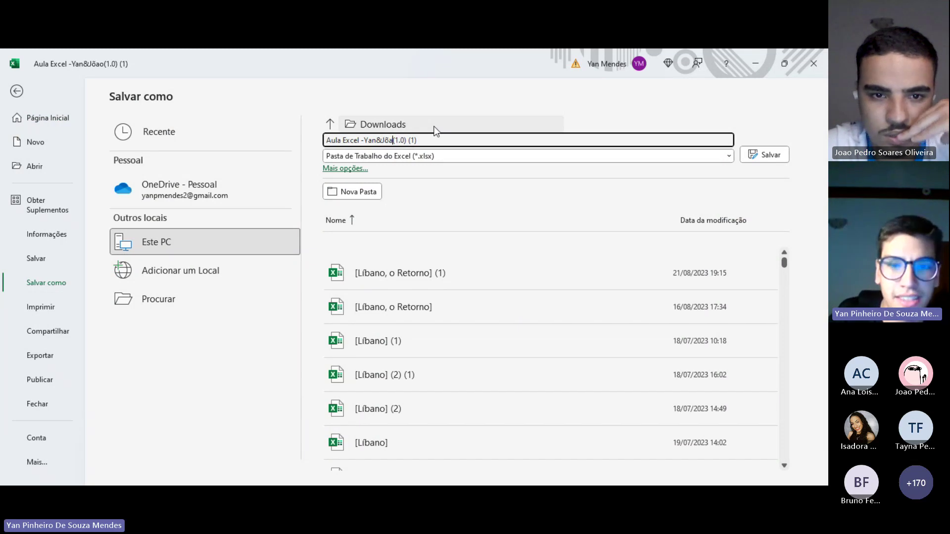
{"action": "type", "text": "o"}
{"action": "left_click_drag", "start_coordinate": [422, 141], "coordinate": [397, 142]}
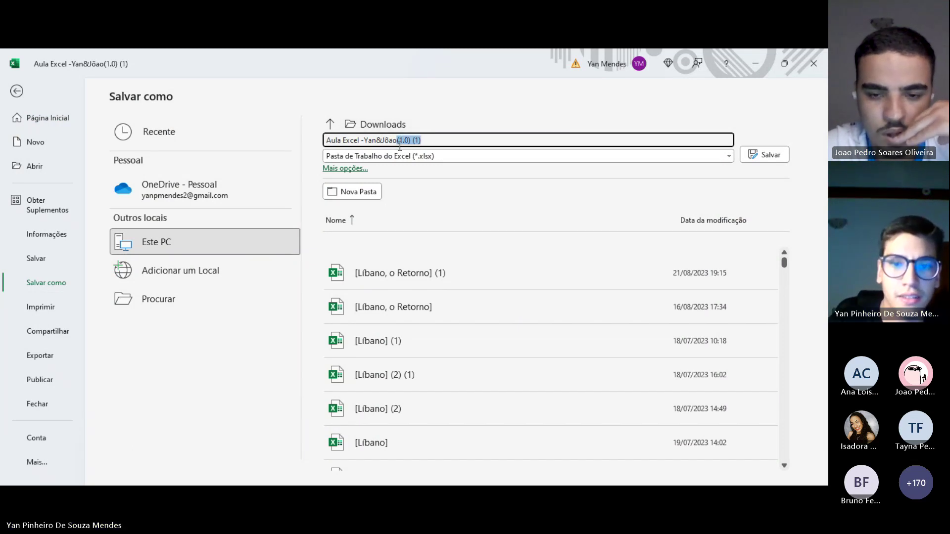
{"action": "key", "text": "BackSpace"}
{"action": "type", "text": "(2)"}
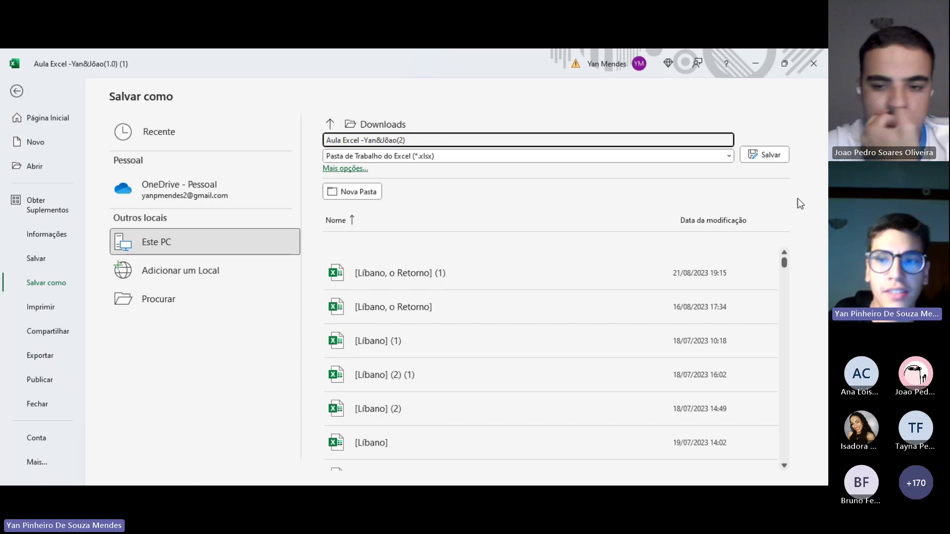
{"action": "left_click", "coordinate": [770, 155]}
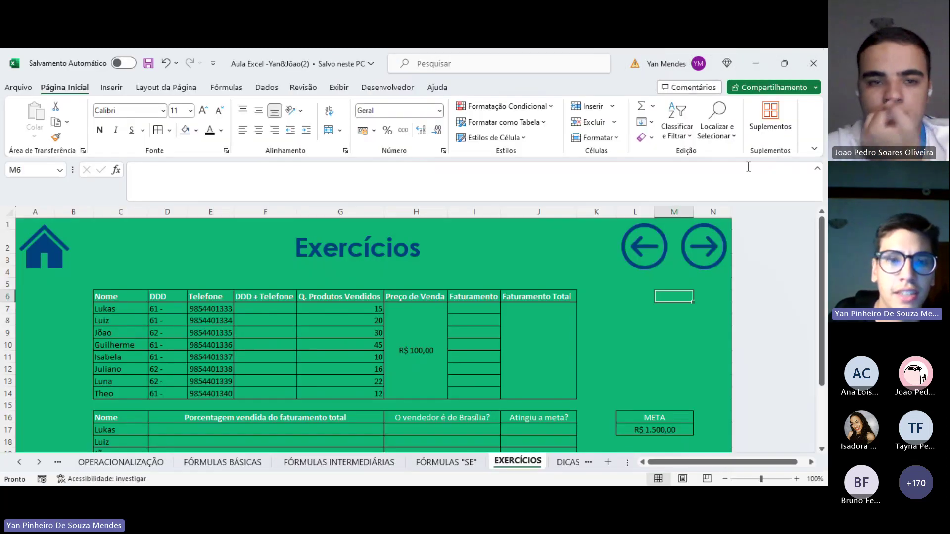
{"action": "left_click", "coordinate": [16, 87]}
{"action": "right_click", "coordinate": [209, 356]}
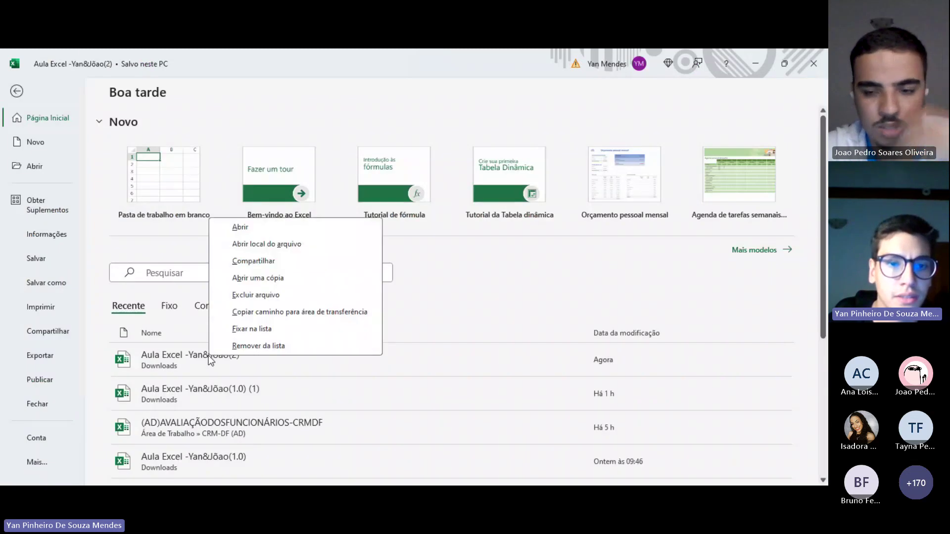
{"action": "left_click", "coordinate": [266, 245]}
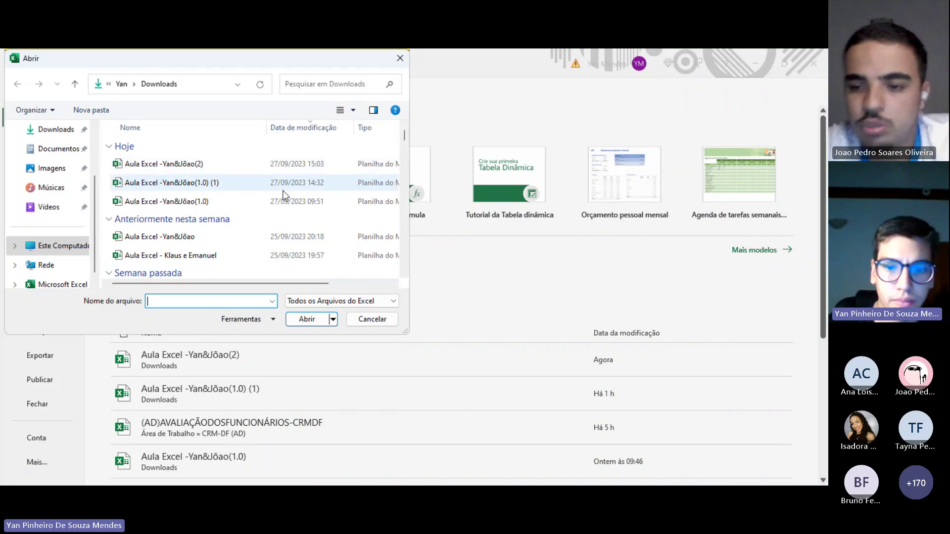
{"action": "key", "text": "Escape"}
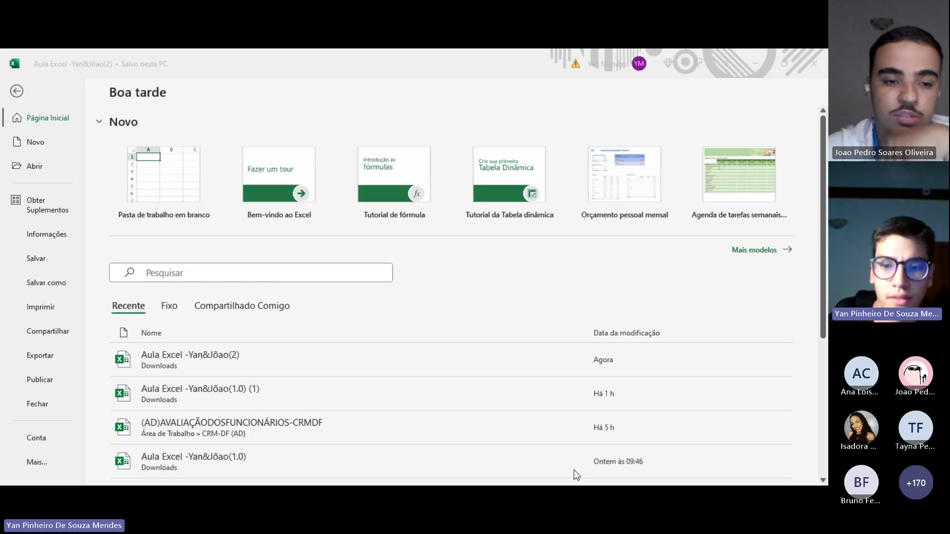
{"action": "key", "text": "ctrl+F12"}
{"action": "left_click", "coordinate": [400, 58]}
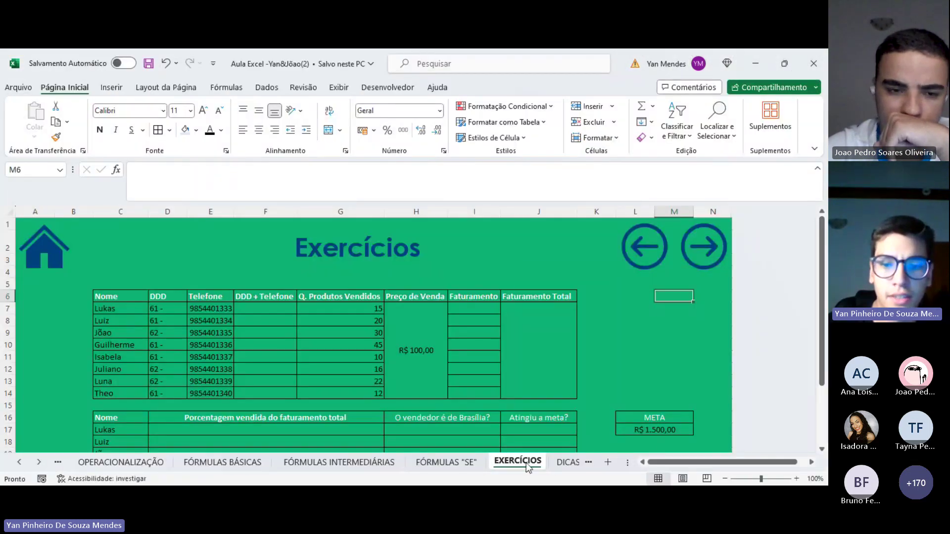
- Add a new blank sheet, Planilha1, after the EXERCÍCIOS sheet
{"action": "right_click", "coordinate": [528, 467]}
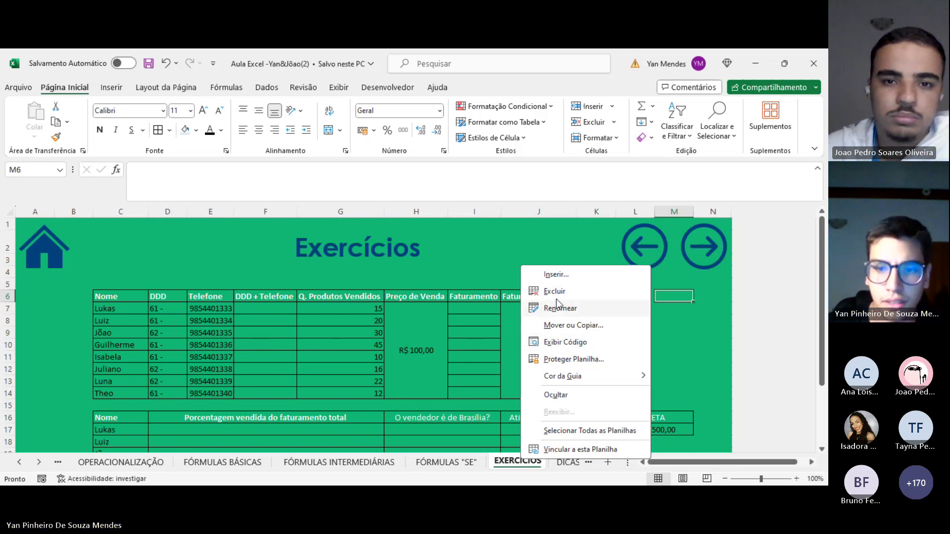
{"action": "key", "text": "Escape"}
{"action": "left_click", "coordinate": [608, 462]}
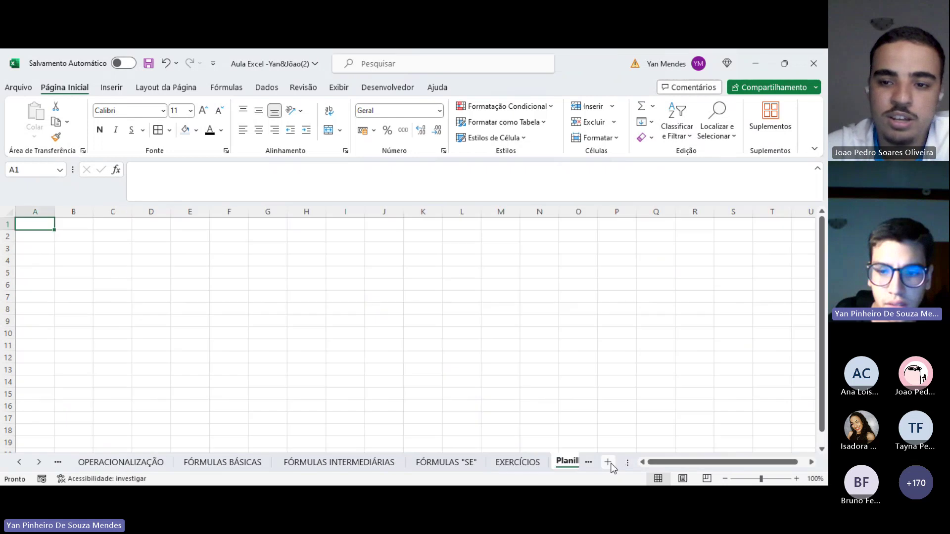
- Copy the entire EXERCÍCIOS sheet and paste its contents into Planilha1
{"action": "left_click", "coordinate": [412, 461]}
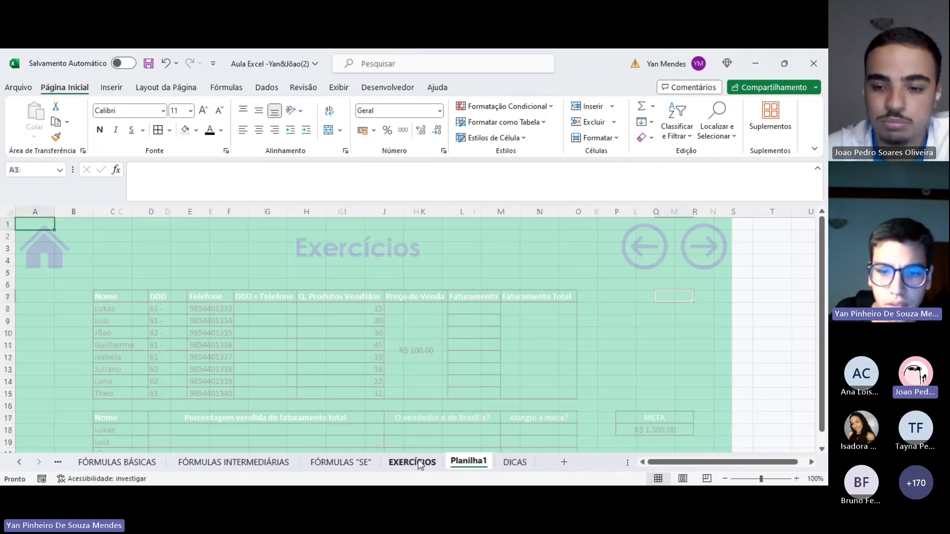
{"action": "left_click", "coordinate": [7, 210]}
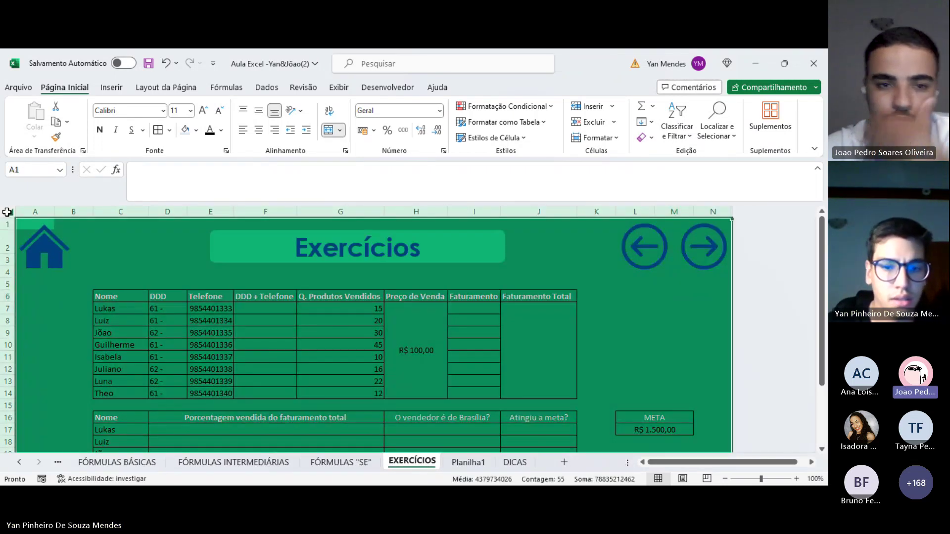
{"action": "key", "text": "ctrl+c"}
{"action": "key", "text": "ctrl+Page_Down"}
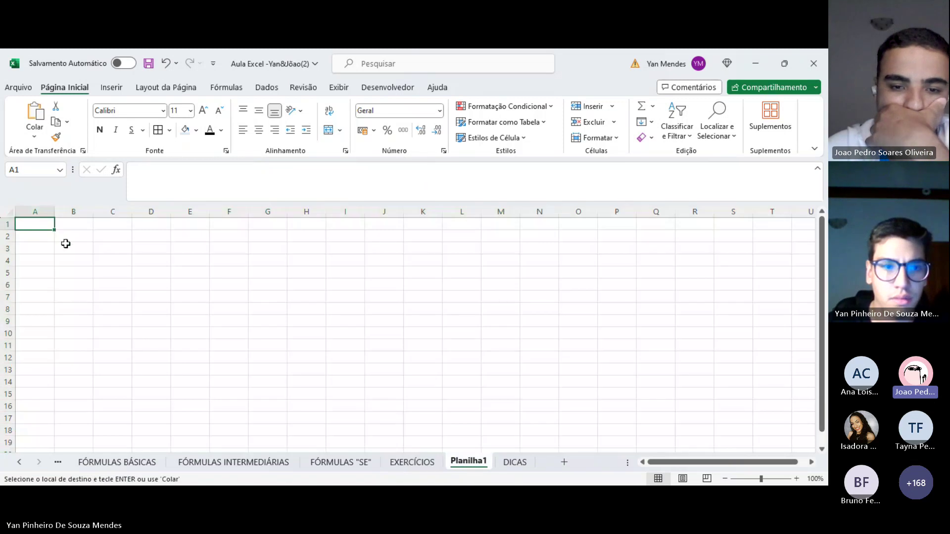
{"action": "key", "text": "ctrl+v"}
{"action": "left_click", "coordinate": [591, 259]}
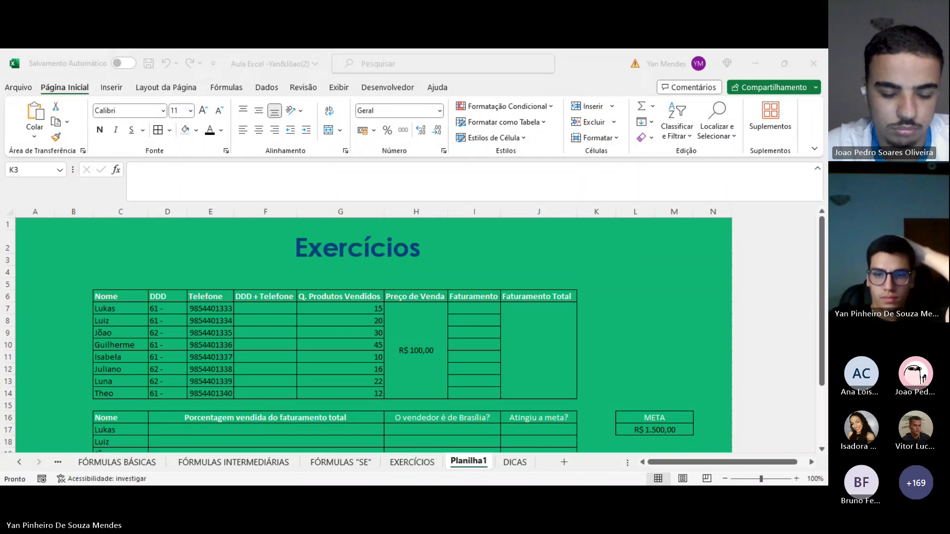
{"action": "key", "text": "alt+Tab"}
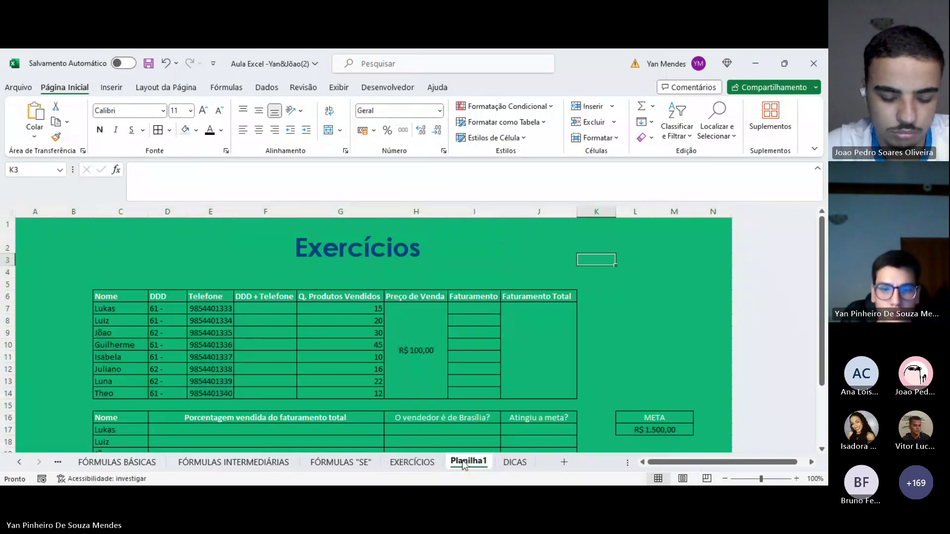
- Rename the Planilha1 sheet to GABARITO
{"action": "double_click", "coordinate": [468, 461]}
{"action": "type", "text": "GABARITO"}
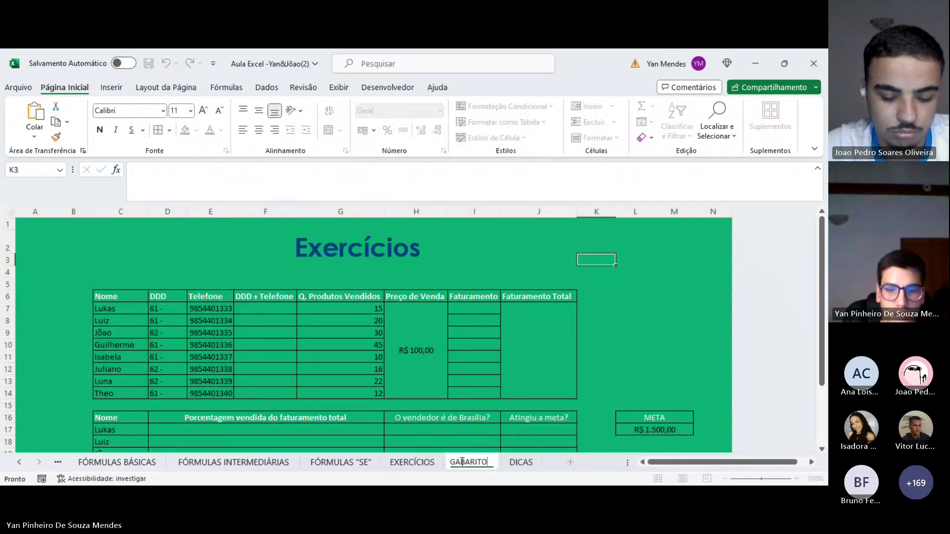
{"action": "key", "text": "Return"}
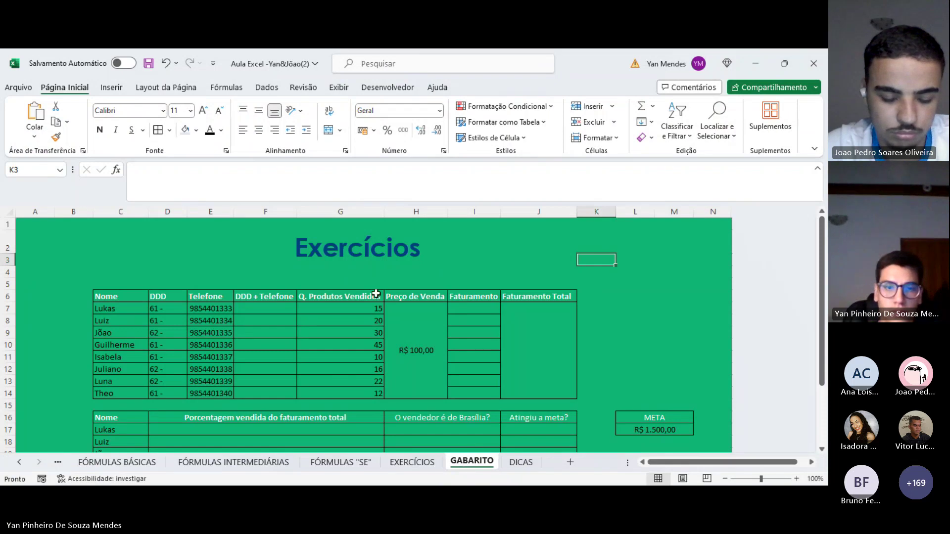
- Enter =CONCAT(D7:D14;E7:E14) in cell F7 of GABARITO
{"action": "left_click", "coordinate": [263, 308]}
{"action": "type", "text": "=concat"}
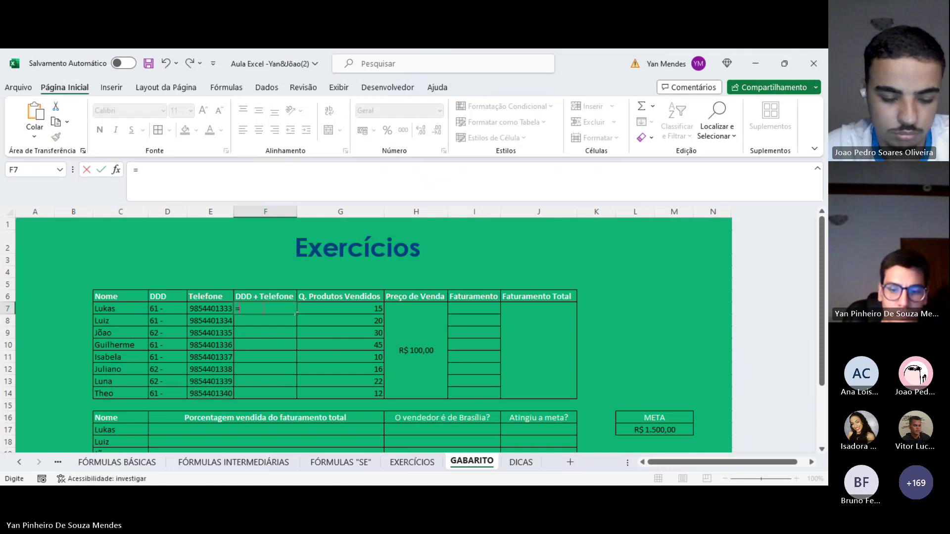
{"action": "type", "text": "("}
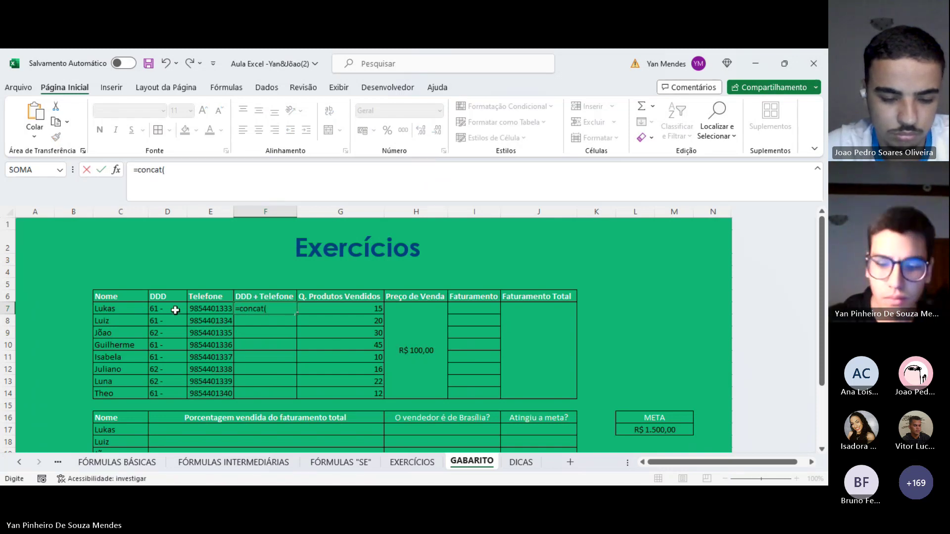
{"action": "left_click_drag", "start_coordinate": [176, 310], "coordinate": [170, 394]}
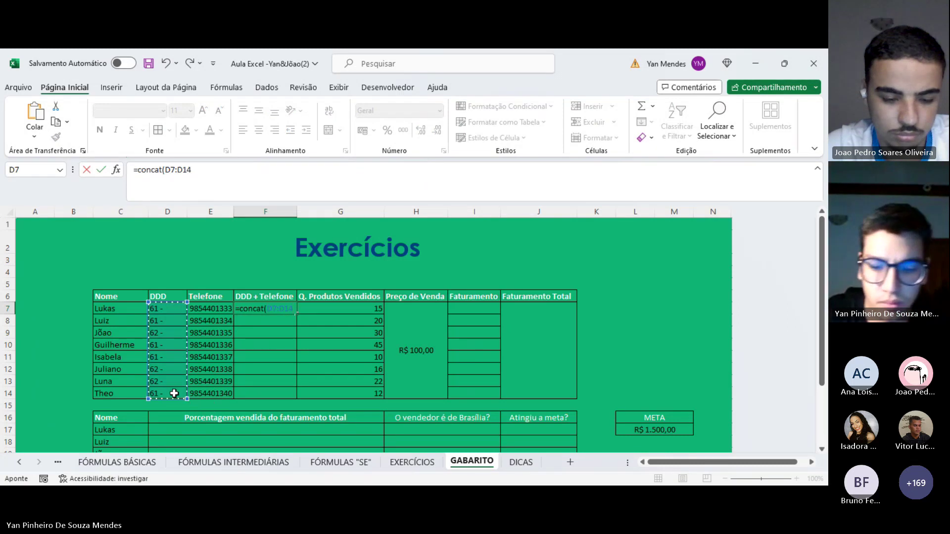
{"action": "type", "text": ";"}
{"action": "left_click_drag", "start_coordinate": [203, 308], "coordinate": [209, 392]}
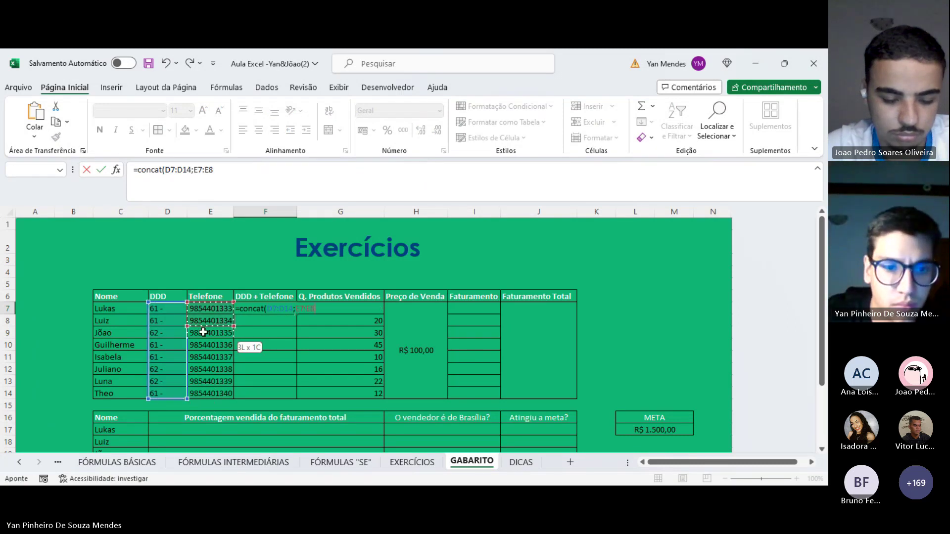
{"action": "key", "text": "Return"}
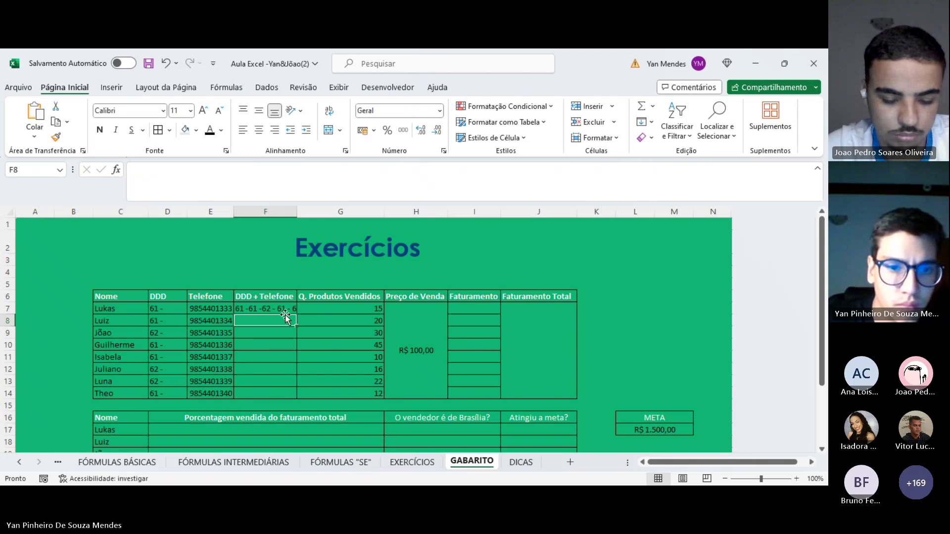
- Start rewriting F7 to join D7 and E7, then cancel the unfinished formula
{"action": "left_click", "coordinate": [269, 310]}
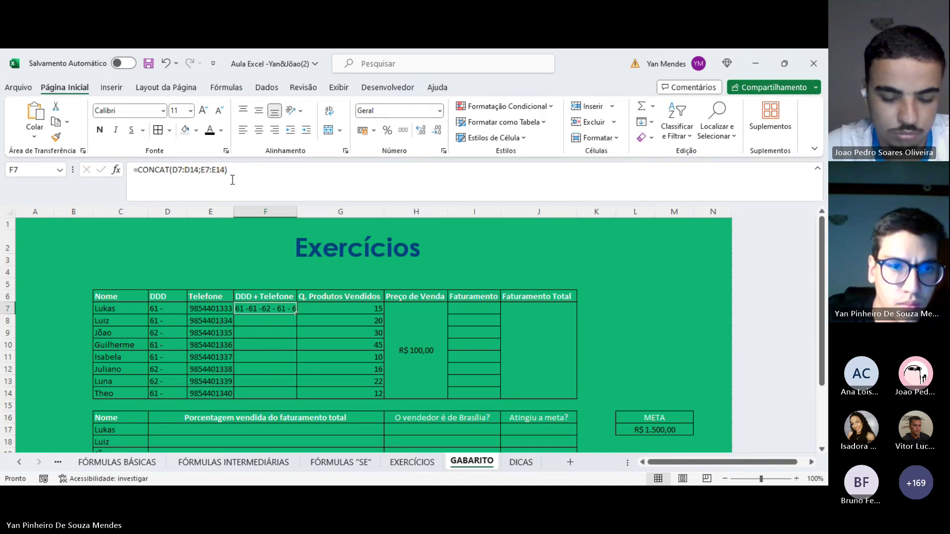
{"action": "left_click_drag", "start_coordinate": [229, 178], "coordinate": [171, 181]}
{"action": "type", "text": "("}
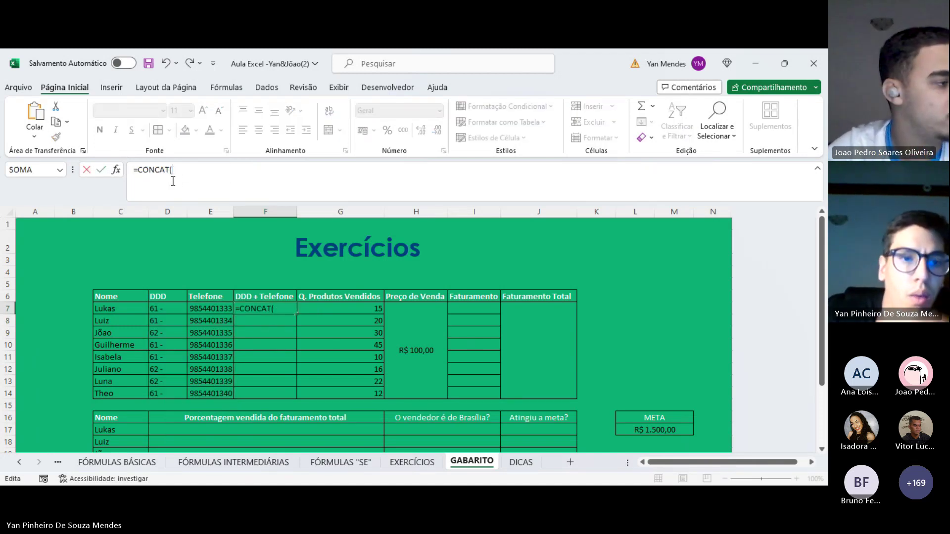
{"action": "left_click", "coordinate": [175, 310]}
{"action": "type", "text": ";"}
{"action": "left_click", "coordinate": [210, 310]}
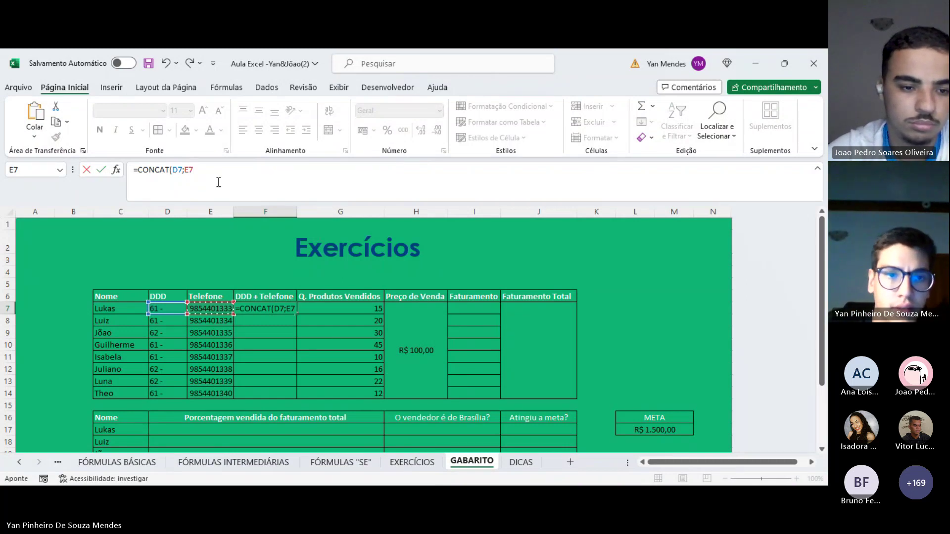
{"action": "key", "text": "Escape"}
{"action": "key", "text": "Down"}
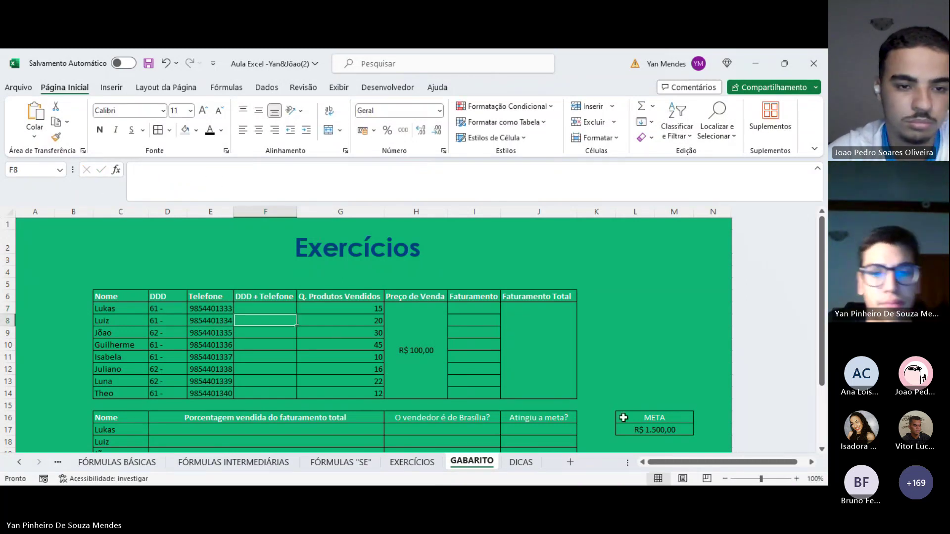
- Go back to the EXERCÍCIOS sheet, whose answer columns are still empty
{"action": "left_click", "coordinate": [425, 463]}
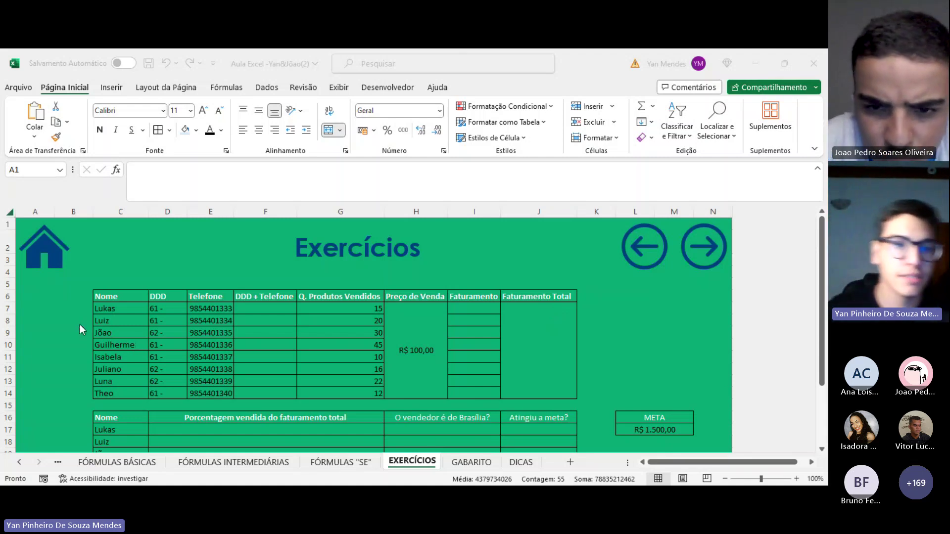
{"action": "key", "text": "alt+Tab"}
{"action": "left_click", "coordinate": [625, 302]}
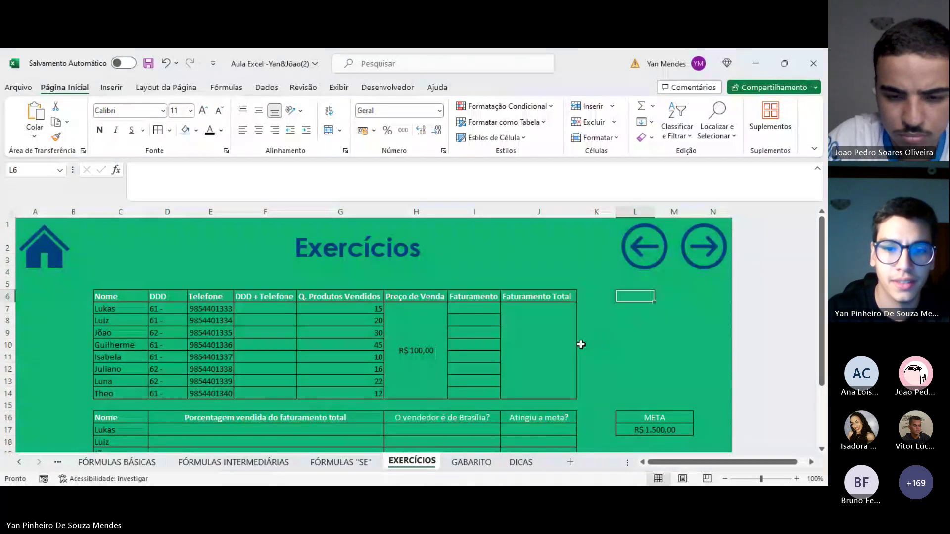
{"action": "left_click", "coordinate": [544, 336]}
{"action": "left_click", "coordinate": [474, 309]}
{"action": "scroll", "coordinate": [490, 347], "scroll_direction": "down", "scroll_amount": 1}
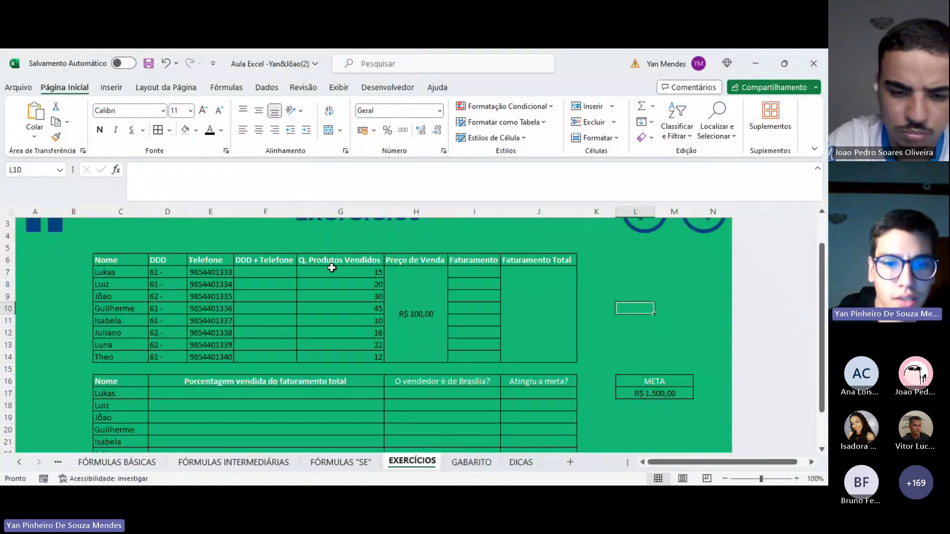
{"action": "left_click_drag", "start_coordinate": [332, 271], "coordinate": [342, 359]}
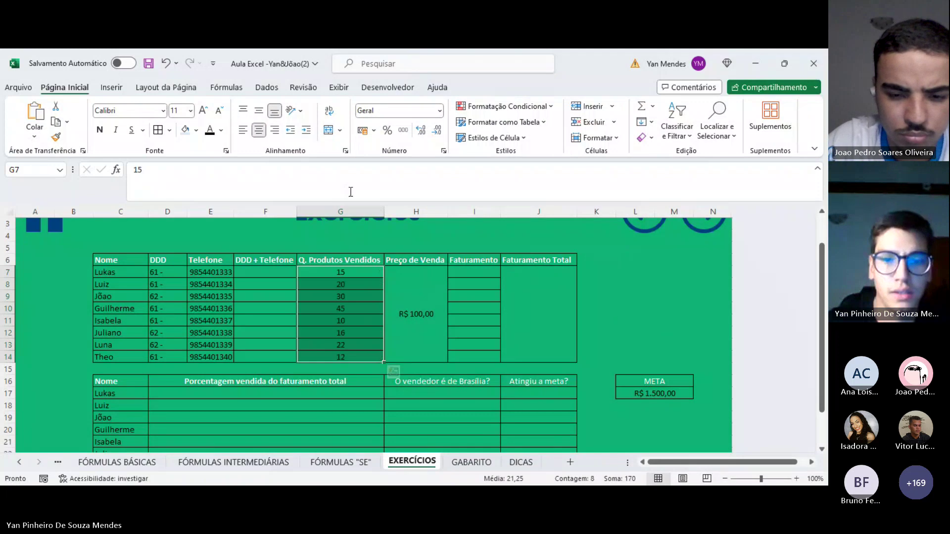
{"action": "left_click", "coordinate": [591, 271]}
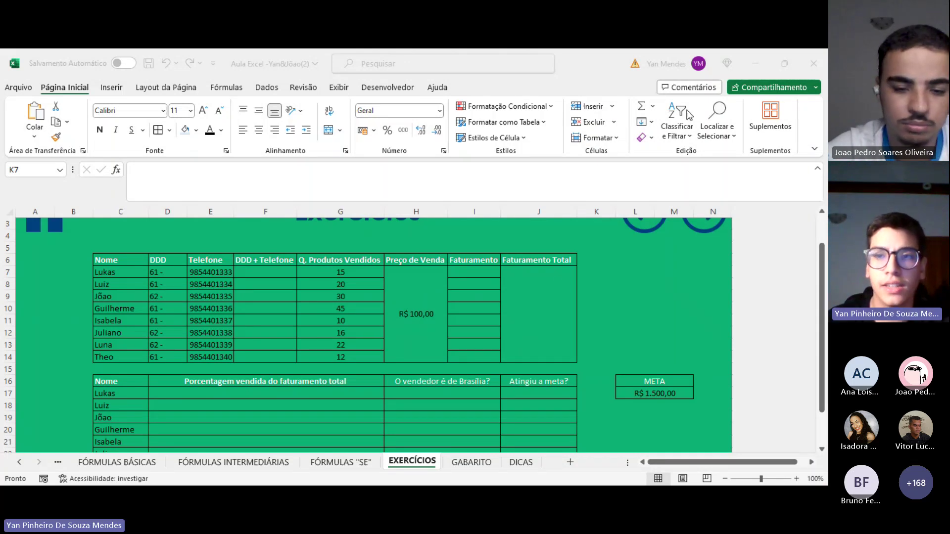
{"action": "left_click", "coordinate": [747, 275]}
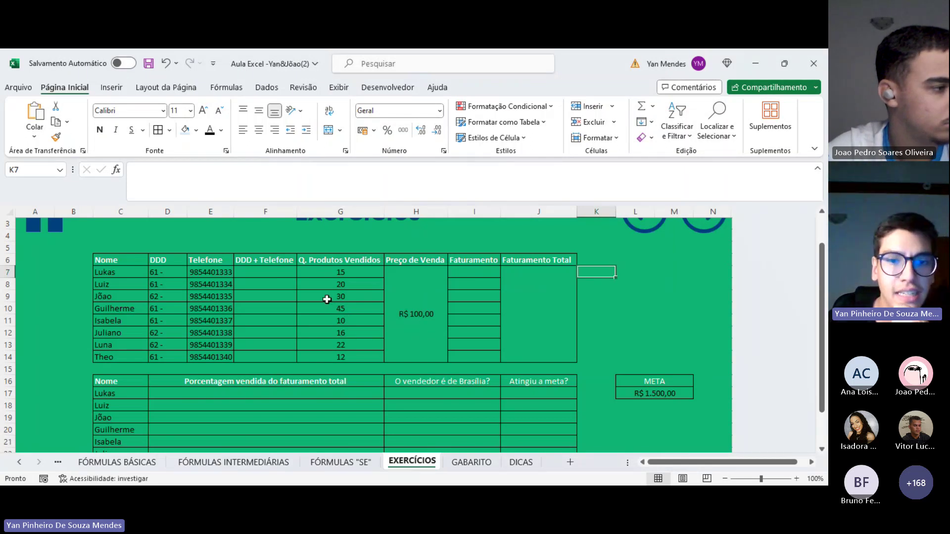
{"action": "scroll", "coordinate": [268, 328], "scroll_direction": "up", "scroll_amount": 1}
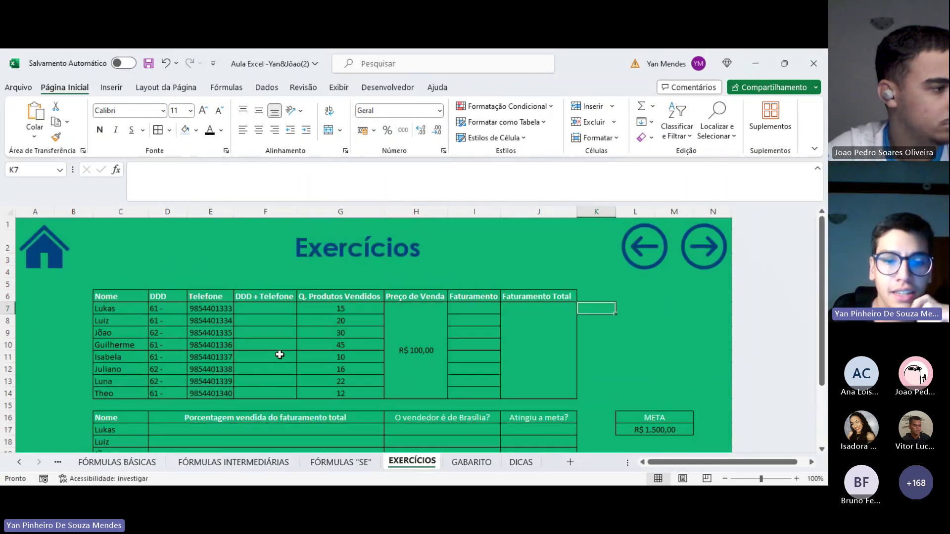
- Enter =CONCAT(D7;E7) in F7 to join the first seller's DDD and phone
{"action": "left_click", "coordinate": [259, 310]}
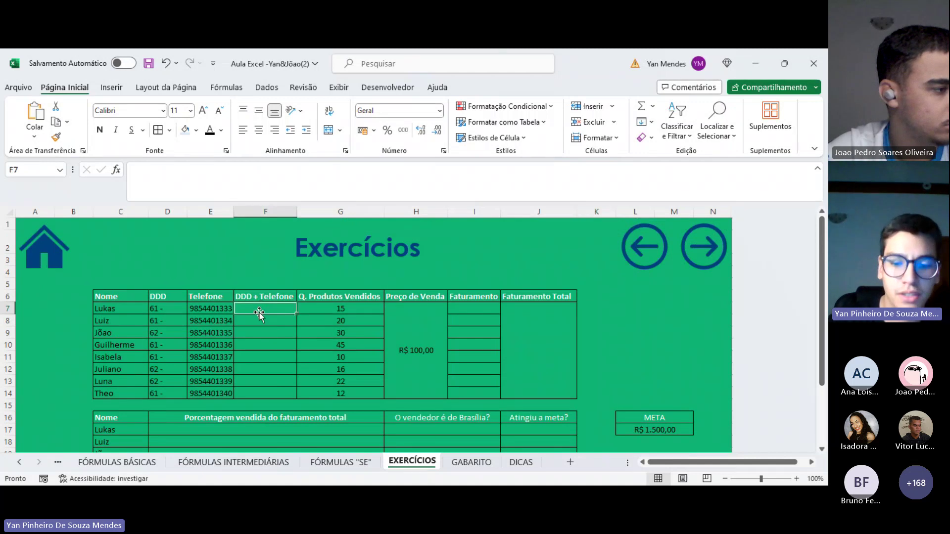
{"action": "type", "text": "="}
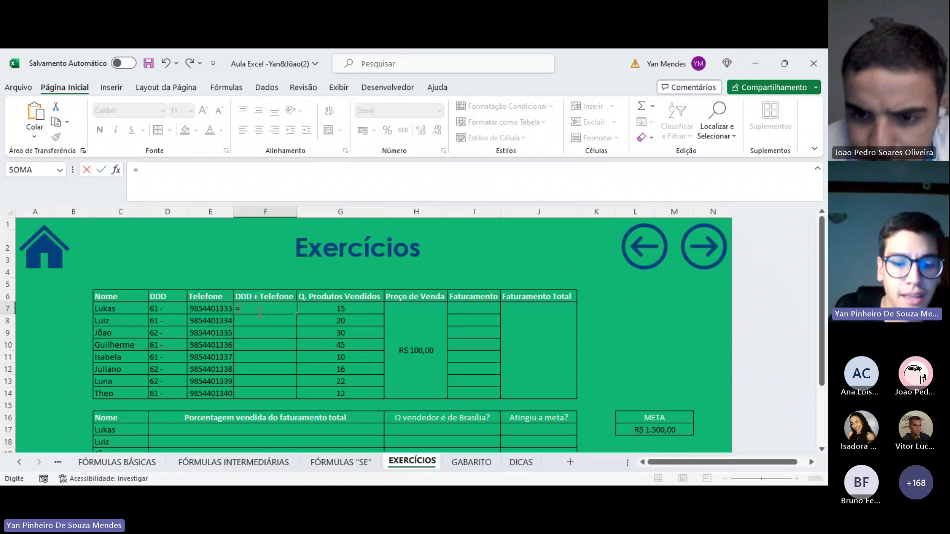
{"action": "type", "text": "conc"}
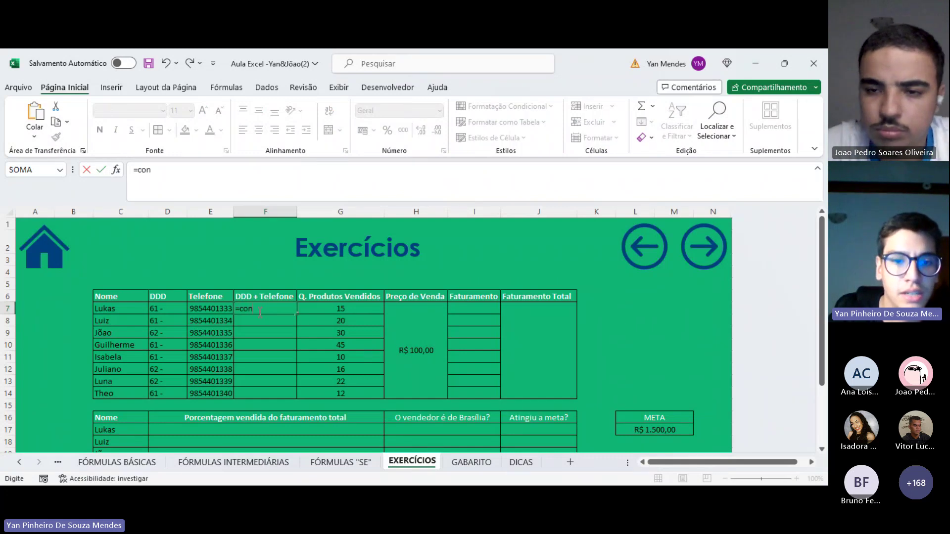
{"action": "type", "text": "at("}
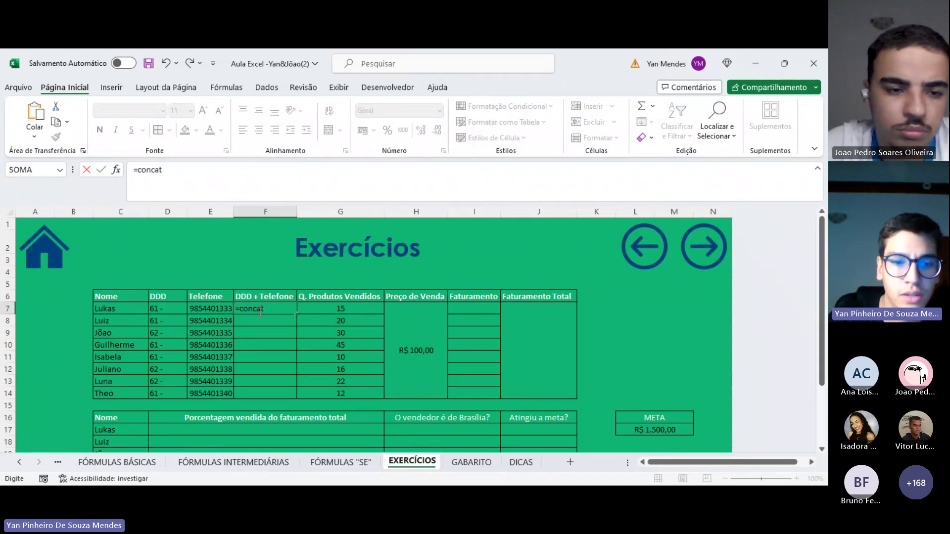
{"action": "left_click", "coordinate": [160, 309]}
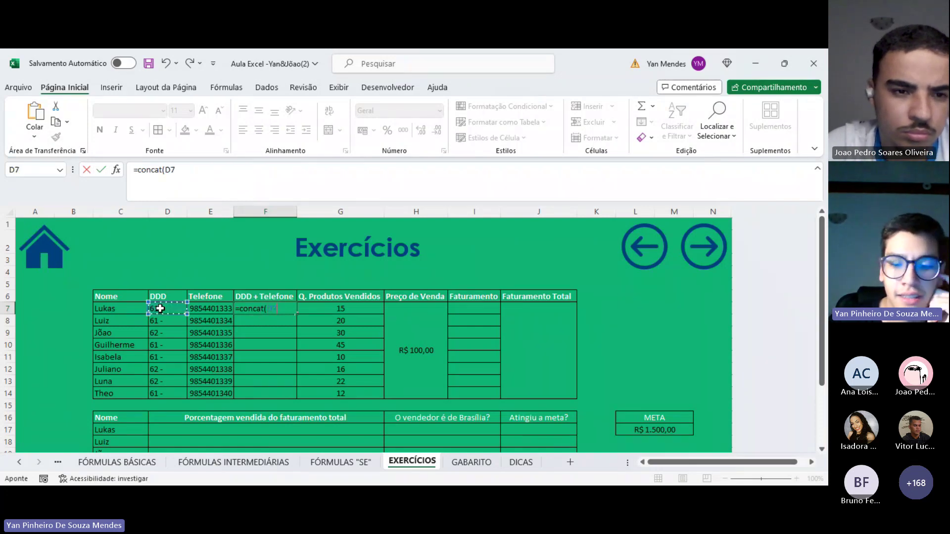
{"action": "type", "text": ";"}
{"action": "left_click", "coordinate": [215, 310]}
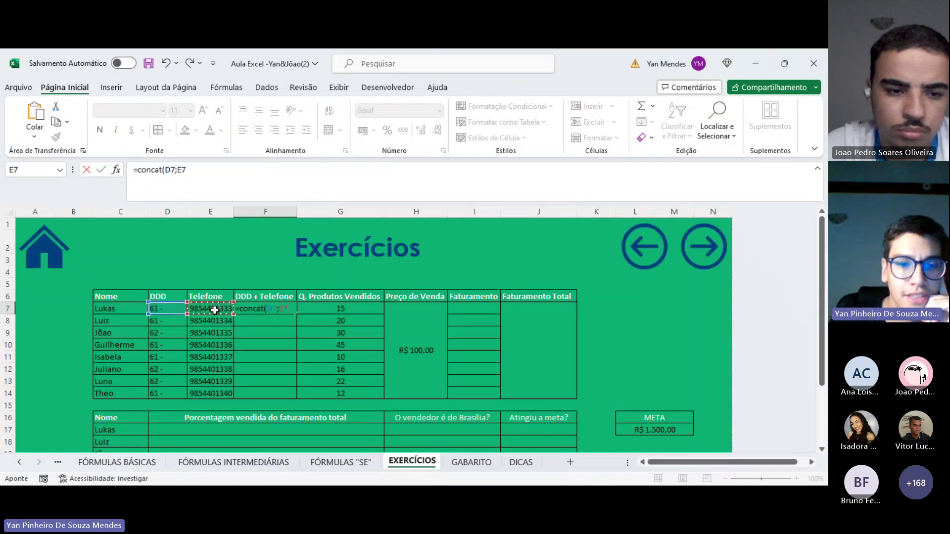
{"action": "key", "text": "Return"}
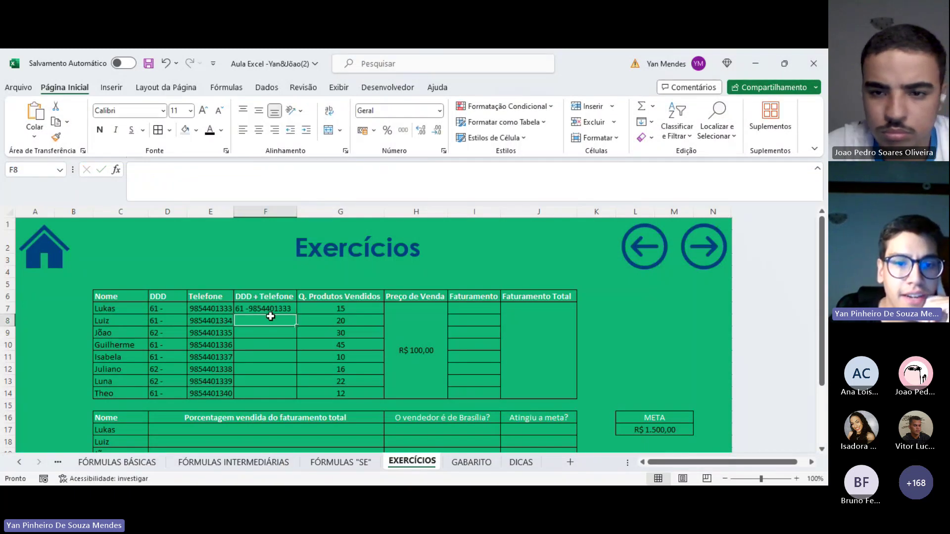
{"action": "left_click", "coordinate": [251, 311]}
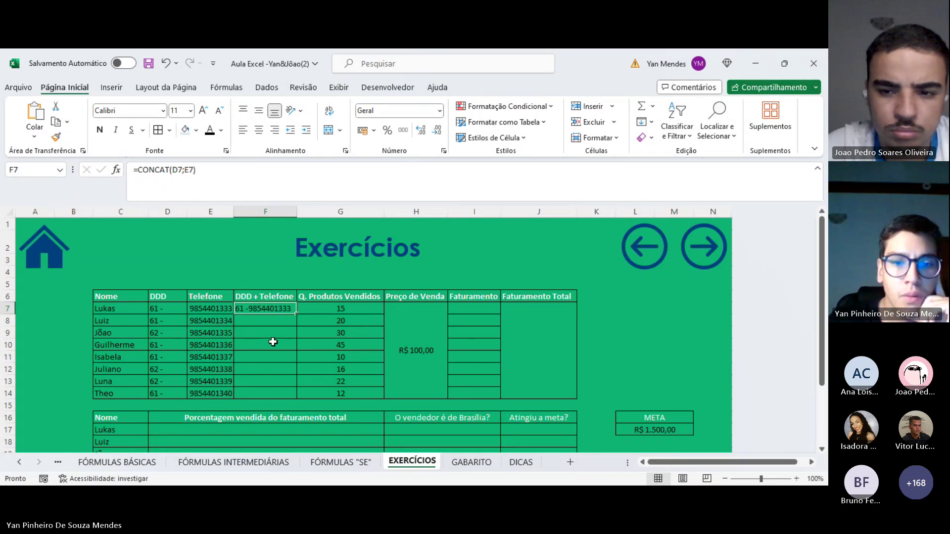
- Enter =G7*H7 in I7 so the first Faturamento shows R$ 1.500,00
{"action": "left_click", "coordinate": [462, 310]}
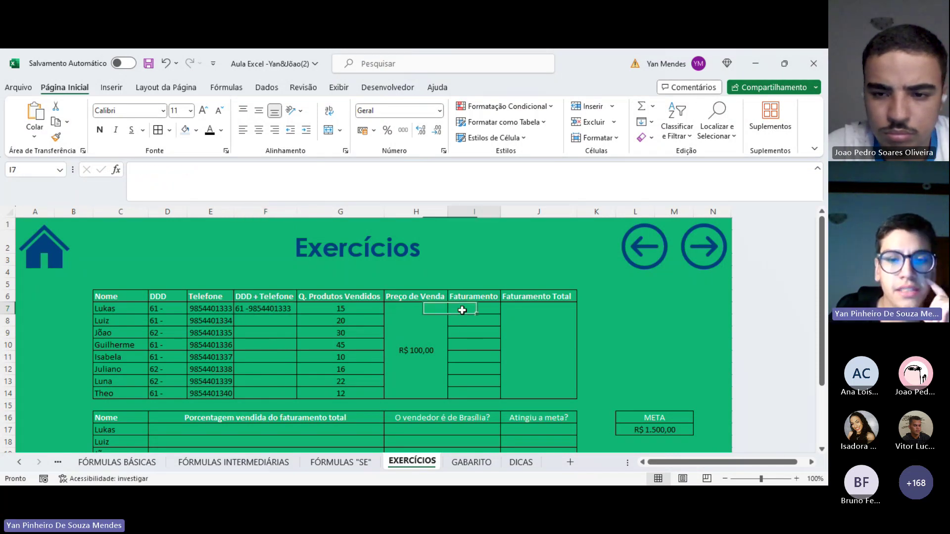
{"action": "type", "text": "="}
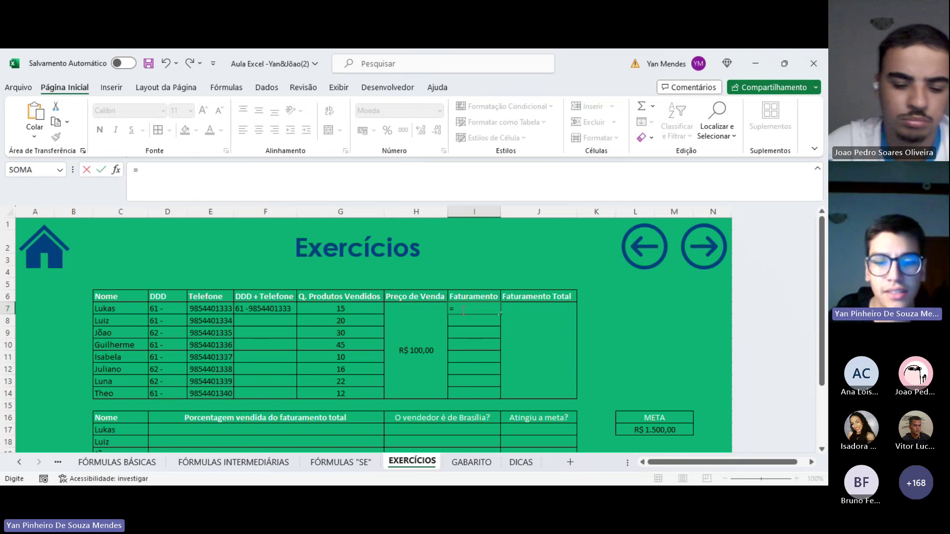
{"action": "left_click", "coordinate": [349, 311]}
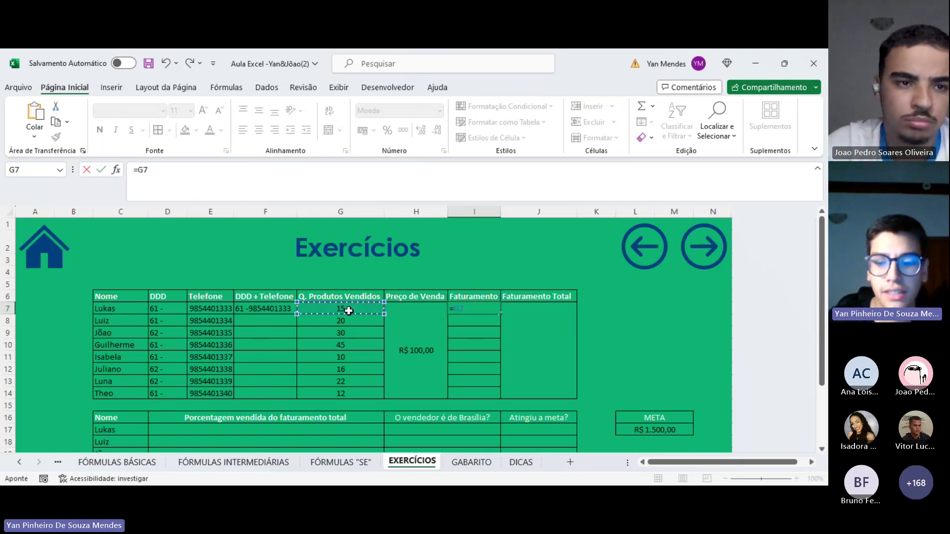
{"action": "type", "text": "*"}
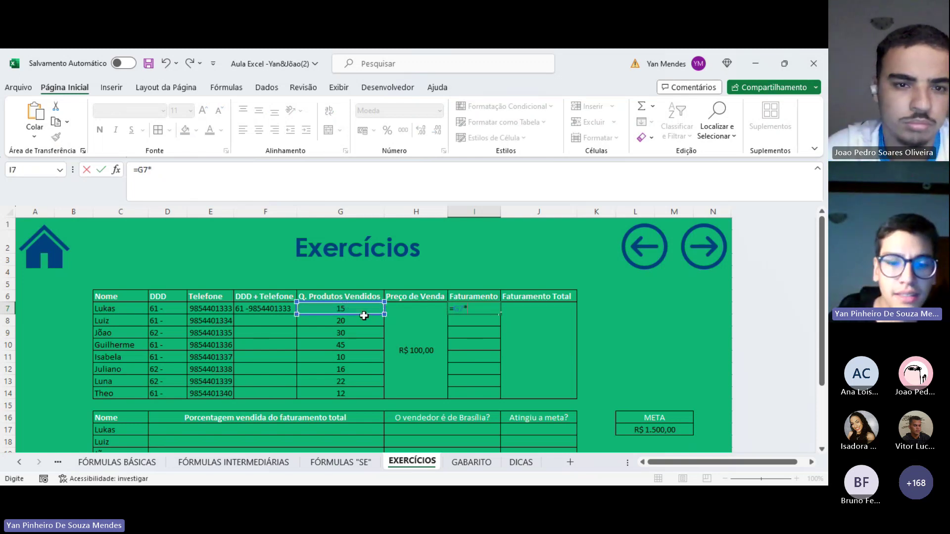
{"action": "left_click", "coordinate": [417, 333]}
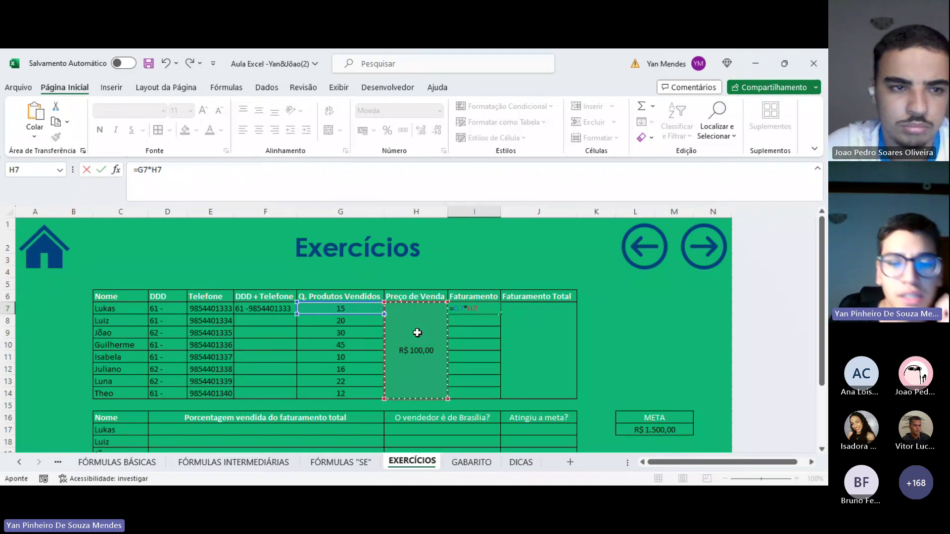
{"action": "key", "text": "Return"}
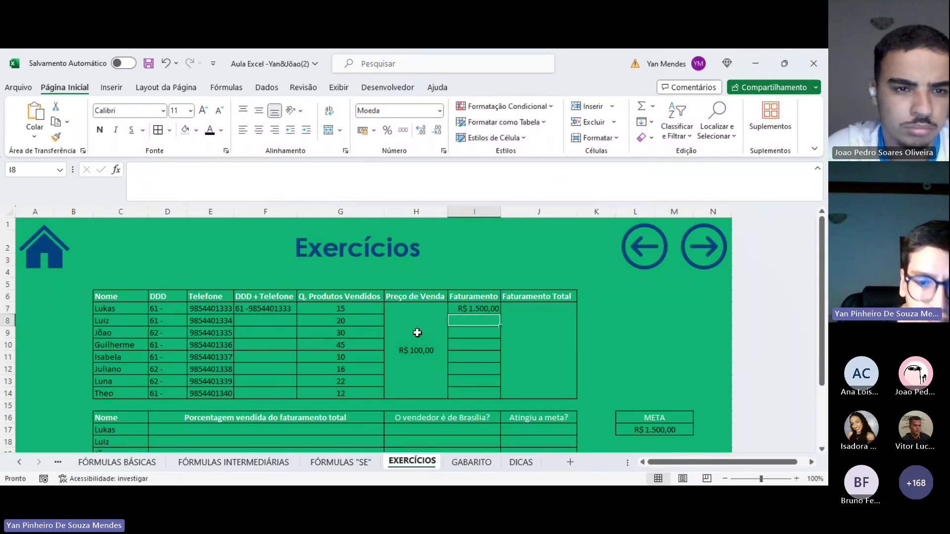
{"action": "left_click", "coordinate": [568, 365]}
{"action": "left_click", "coordinate": [283, 192]}
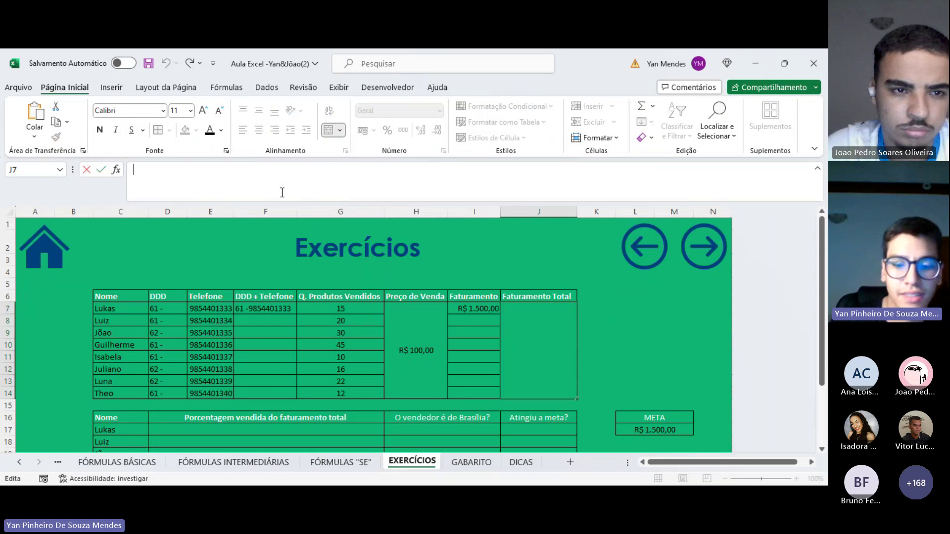
- Enter =SOMA(I7:I14) in the Faturamento Total cell, fixing the mistyped function name
{"action": "type", "text": "="}
{"action": "type", "text": "ma"}
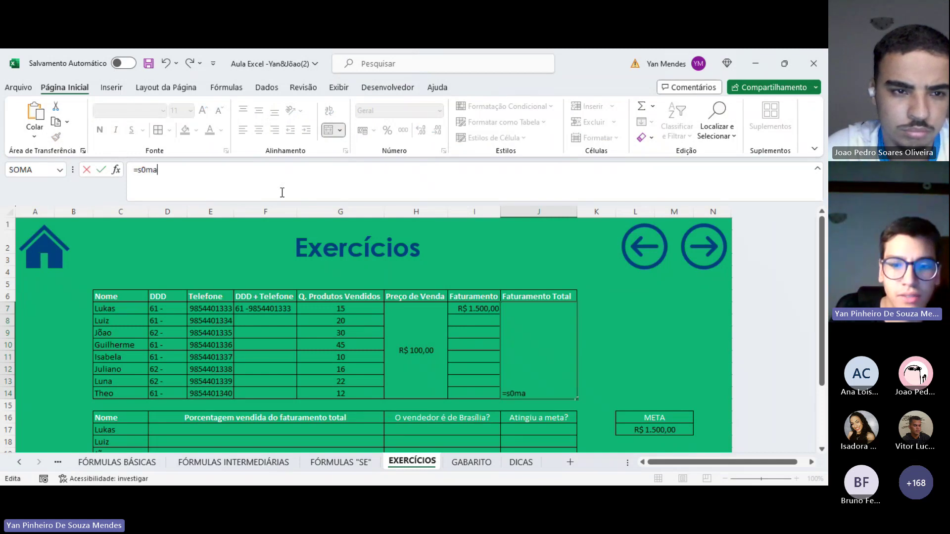
{"action": "type", "text": "s0ma"}
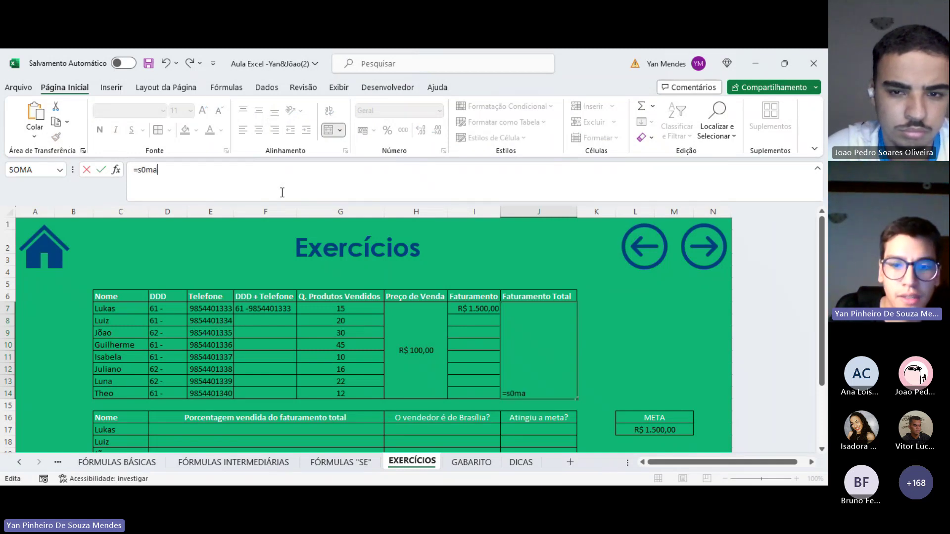
{"action": "type", "text": "("}
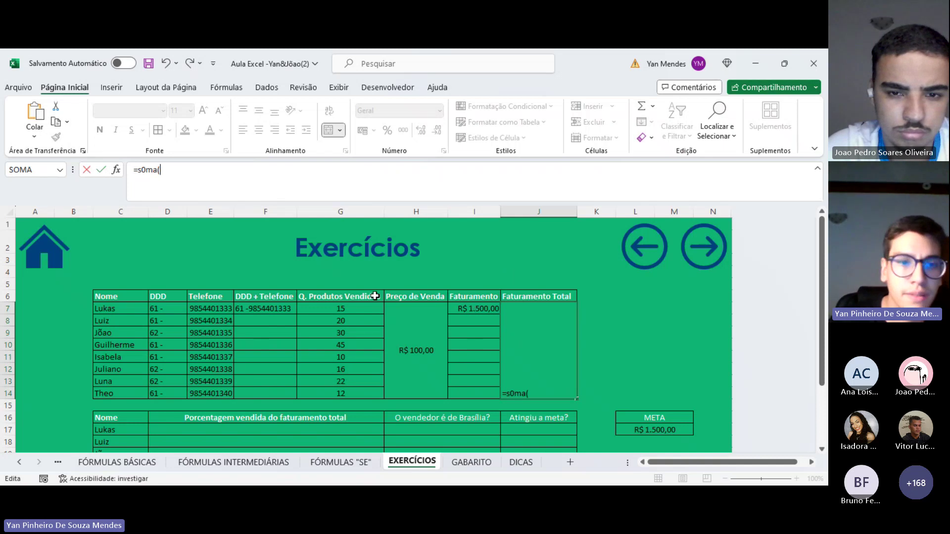
{"action": "left_click", "coordinate": [144, 170]}
{"action": "key", "text": "BackSpace"}
{"action": "type", "text": "o"}
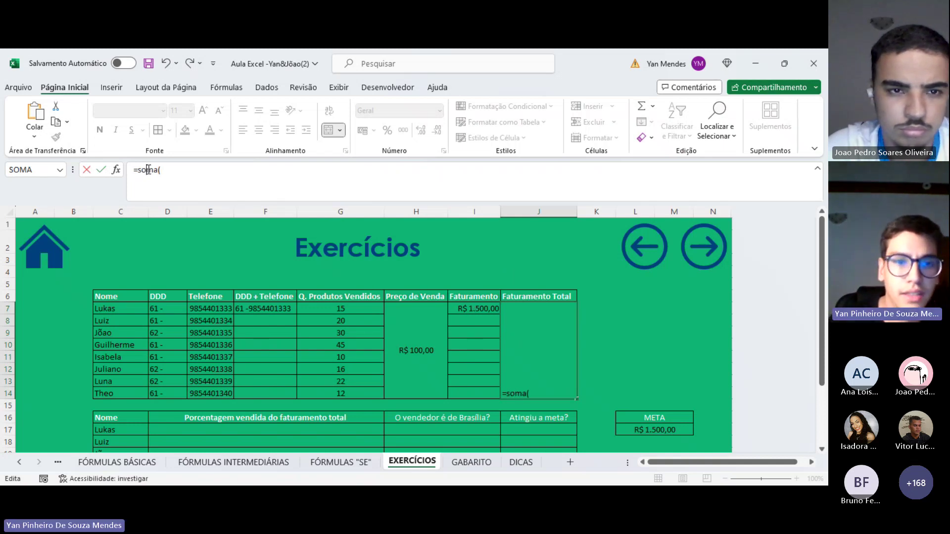
{"action": "left_click_drag", "start_coordinate": [495, 309], "coordinate": [484, 394]}
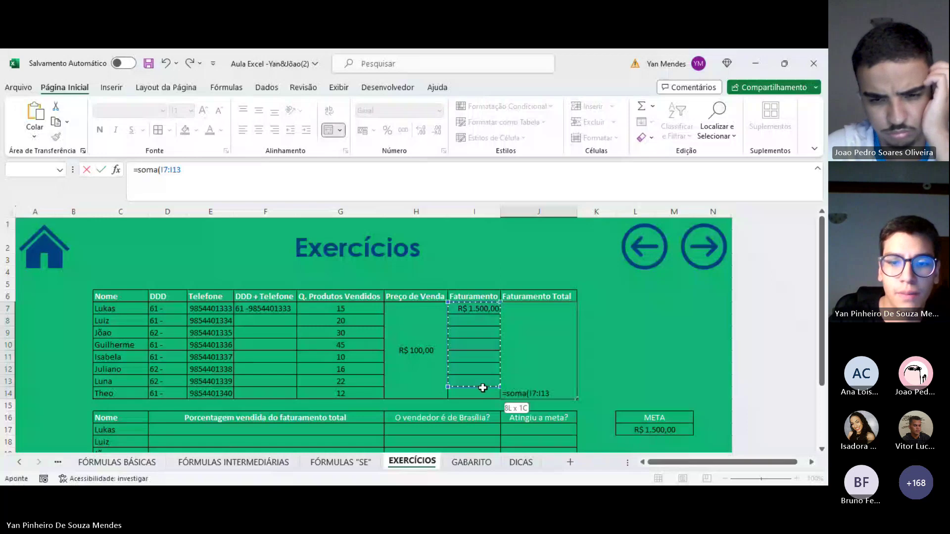
{"action": "key", "text": "Return"}
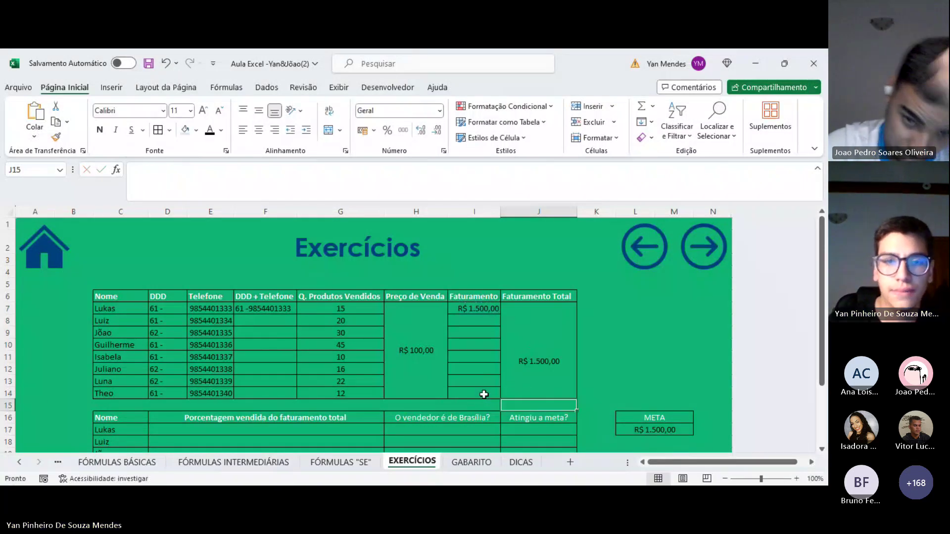
{"action": "key", "text": "Up"}
{"action": "scroll", "coordinate": [496, 274], "scroll_direction": "down", "scroll_amount": 3}
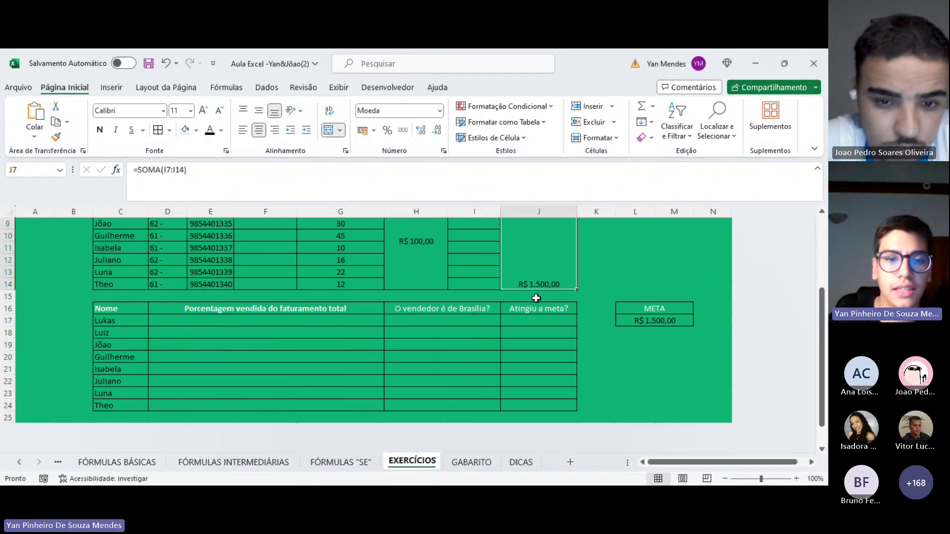
- Enter =I7/J7 in D17 and format it as a percentage, showing 100%
{"action": "left_click", "coordinate": [282, 330]}
{"action": "scroll", "coordinate": [297, 381], "scroll_direction": "up", "scroll_amount": 2}
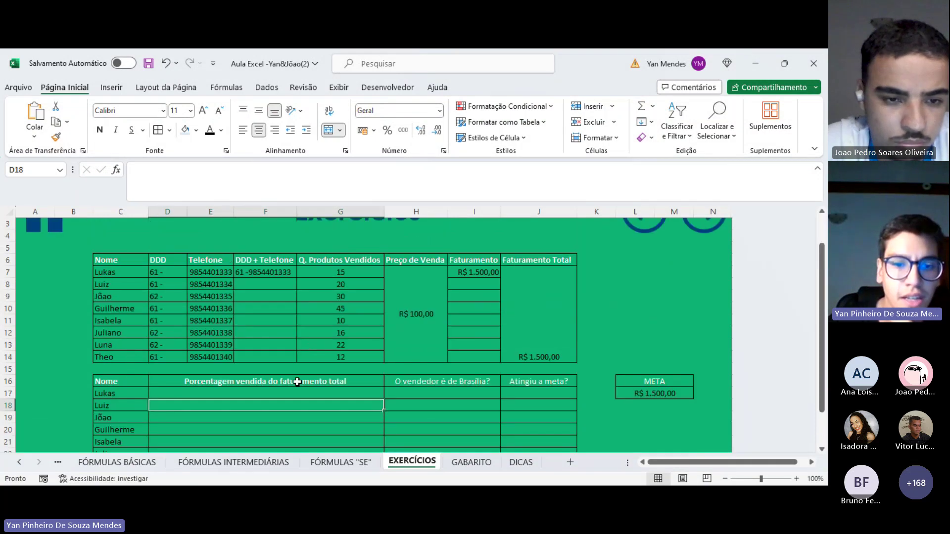
{"action": "left_click", "coordinate": [300, 392]}
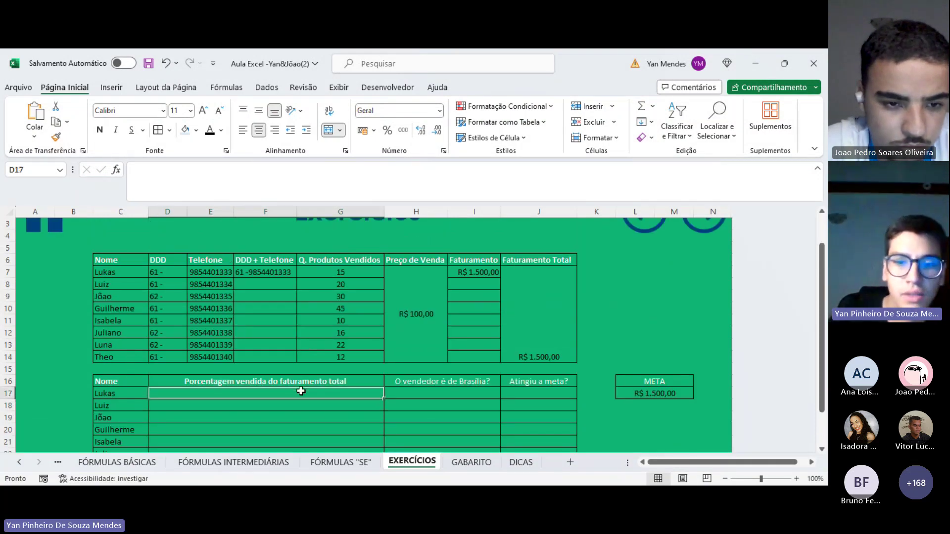
{"action": "type", "text": "="}
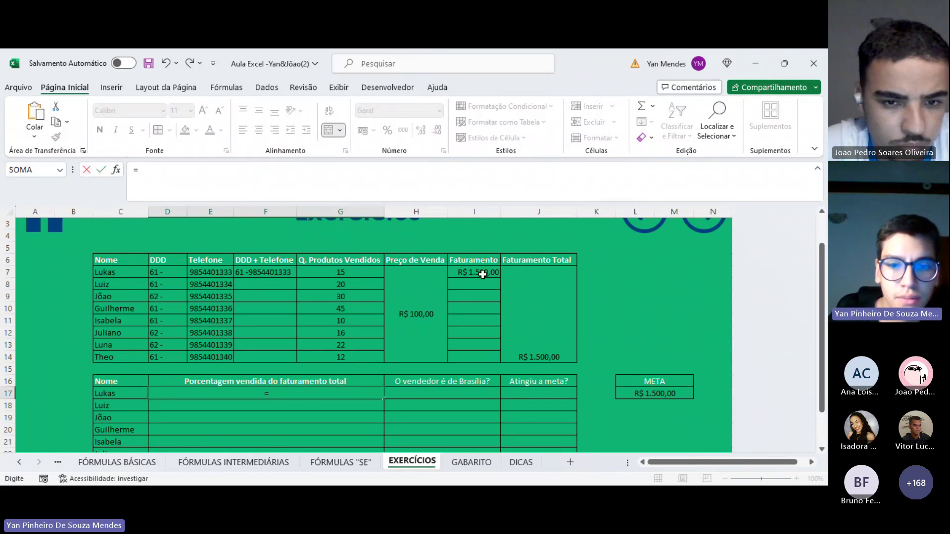
{"action": "left_click", "coordinate": [463, 272]}
{"action": "type", "text": "/"}
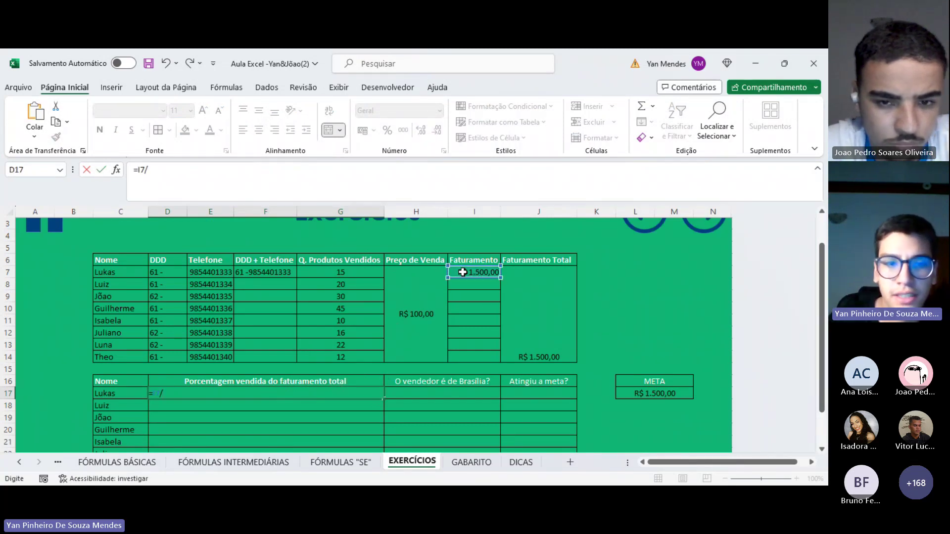
{"action": "left_click", "coordinate": [534, 316]}
{"action": "key", "text": "Return"}
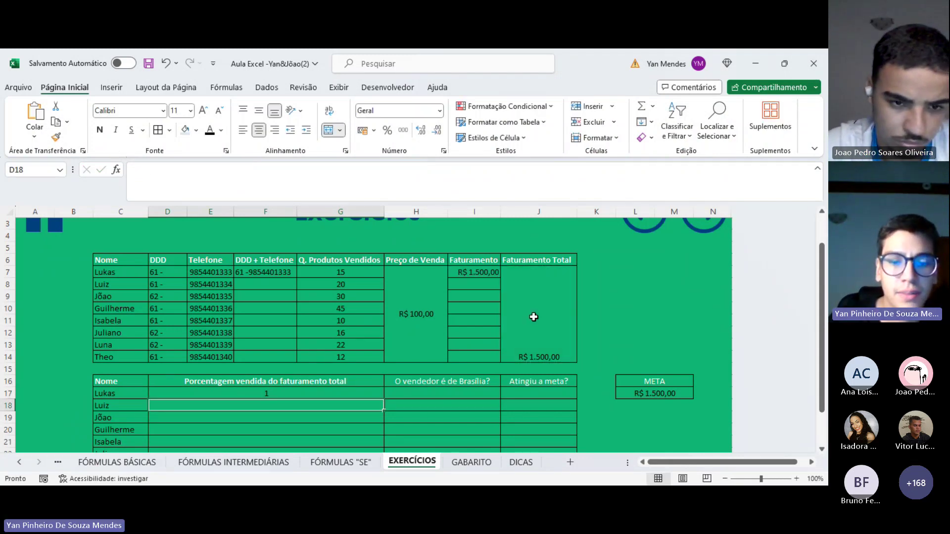
{"action": "key", "text": "Up"}
{"action": "key", "text": "ctrl+shift+5"}
{"action": "left_click", "coordinate": [596, 248]}
{"action": "scroll", "coordinate": [495, 321], "scroll_direction": "down", "scroll_amount": 1}
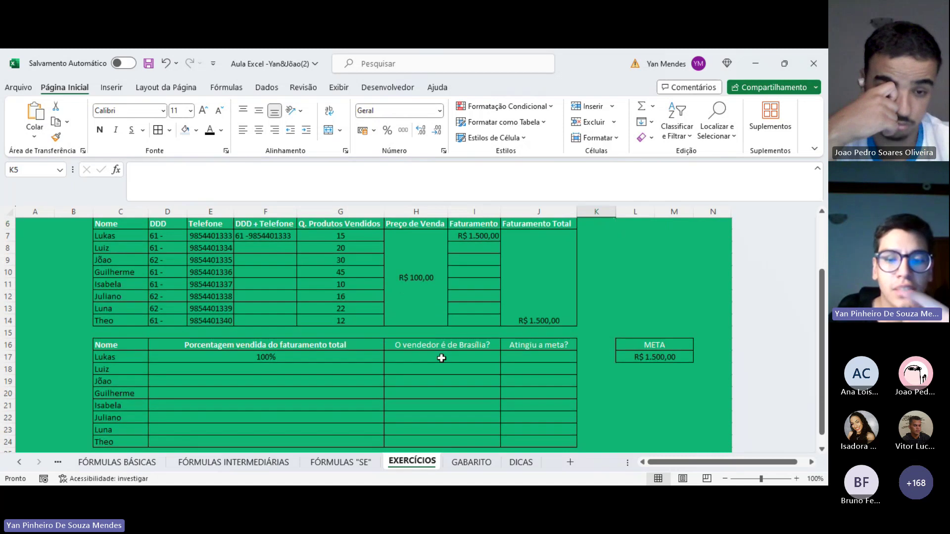
- Enter =SE(D7="61 -";"sim";"não") in H17 so it displays sim
{"action": "left_click", "coordinate": [441, 358]}
{"action": "type", "text": "="}
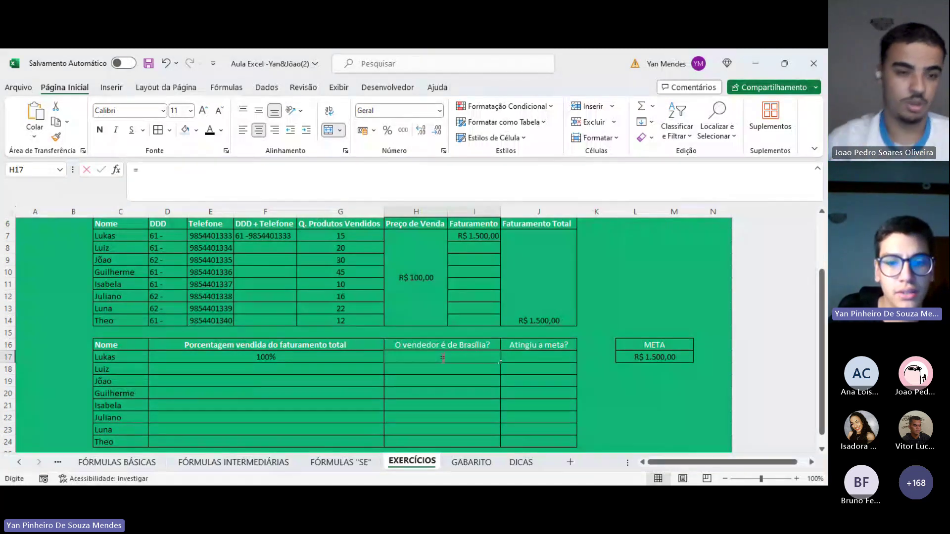
{"action": "type", "text": "se"}
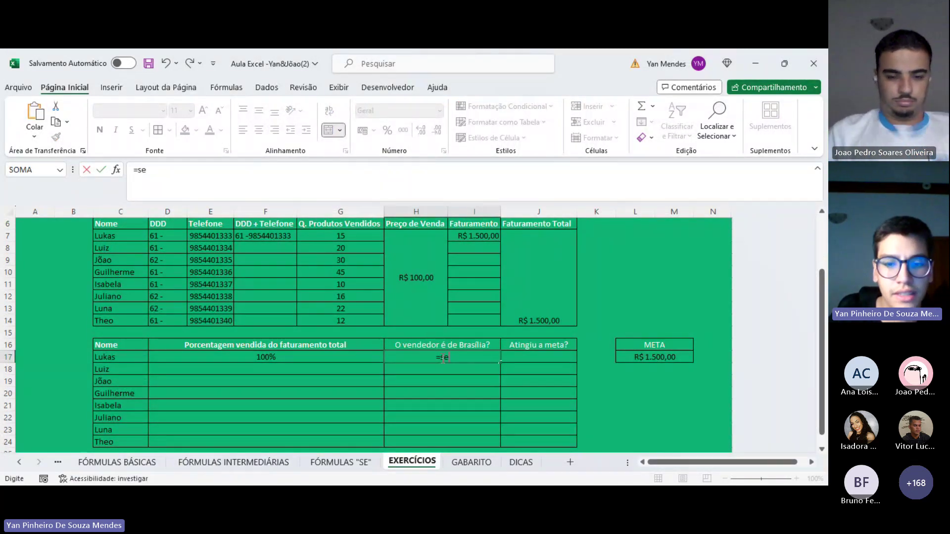
{"action": "type", "text": "("}
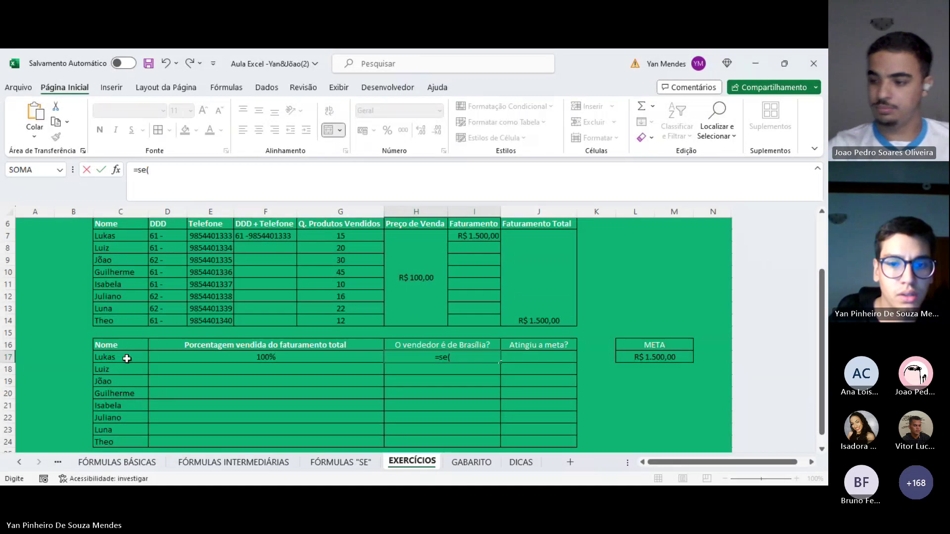
{"action": "scroll", "coordinate": [127, 359], "scroll_direction": "up", "scroll_amount": 1}
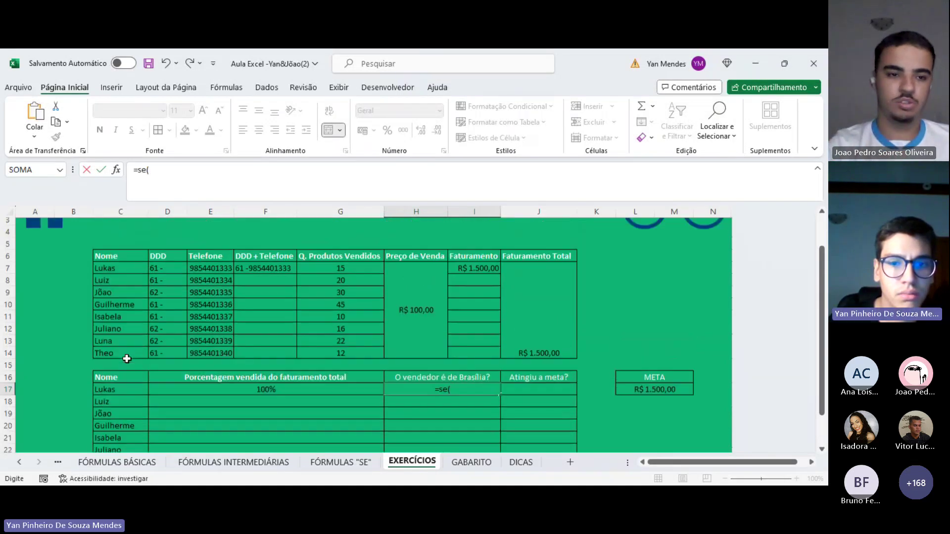
{"action": "scroll", "coordinate": [126, 359], "scroll_direction": "down", "scroll_amount": 2}
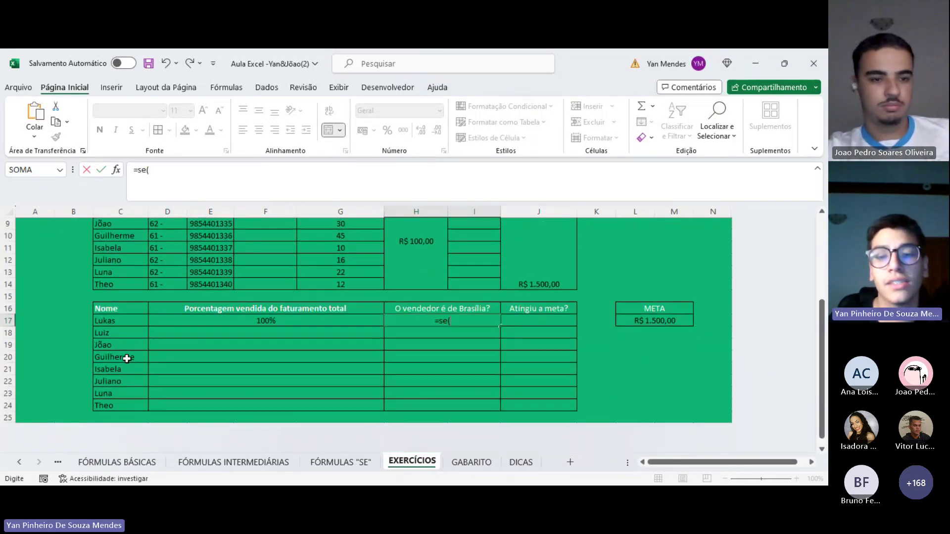
{"action": "scroll", "coordinate": [127, 359], "scroll_direction": "up", "scroll_amount": 1}
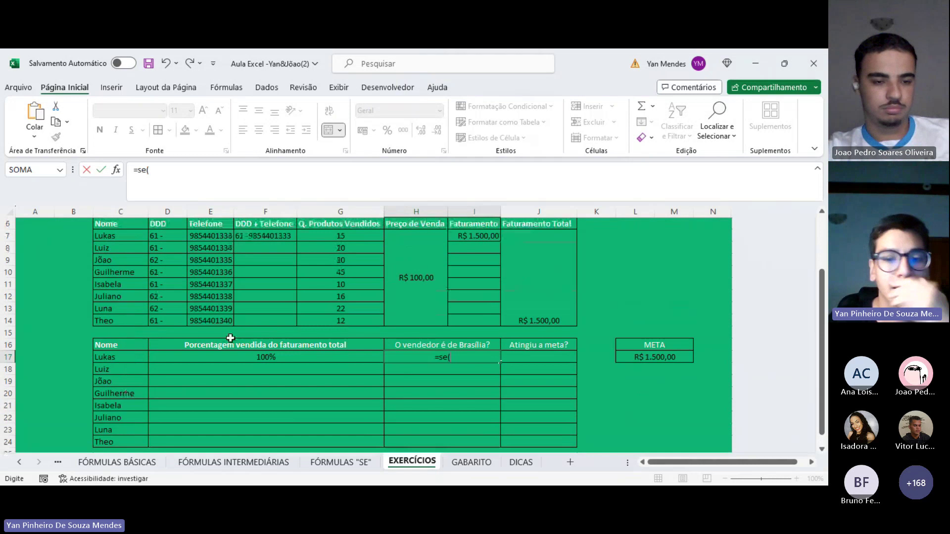
{"action": "left_click", "coordinate": [162, 236]}
{"action": "type", "text": "D7=\""}
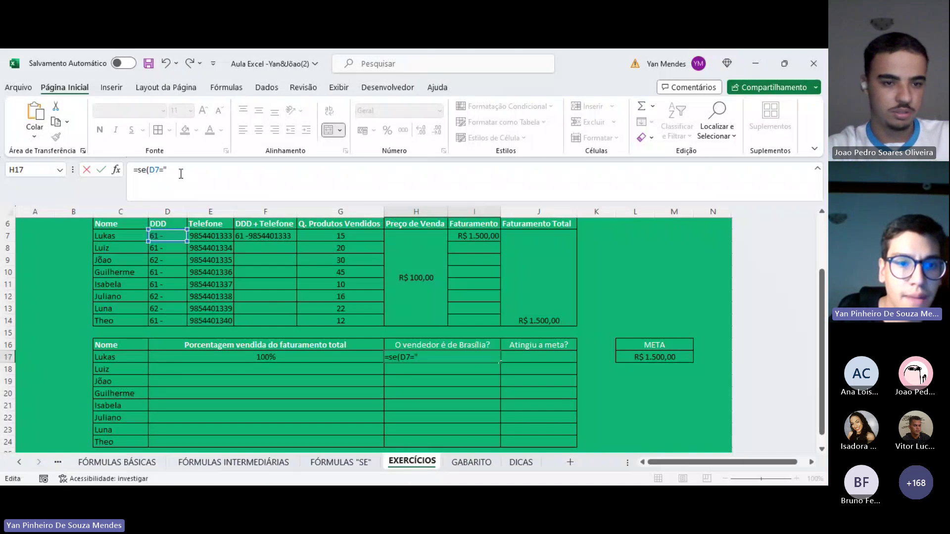
{"action": "type", "text": "61 -\""}
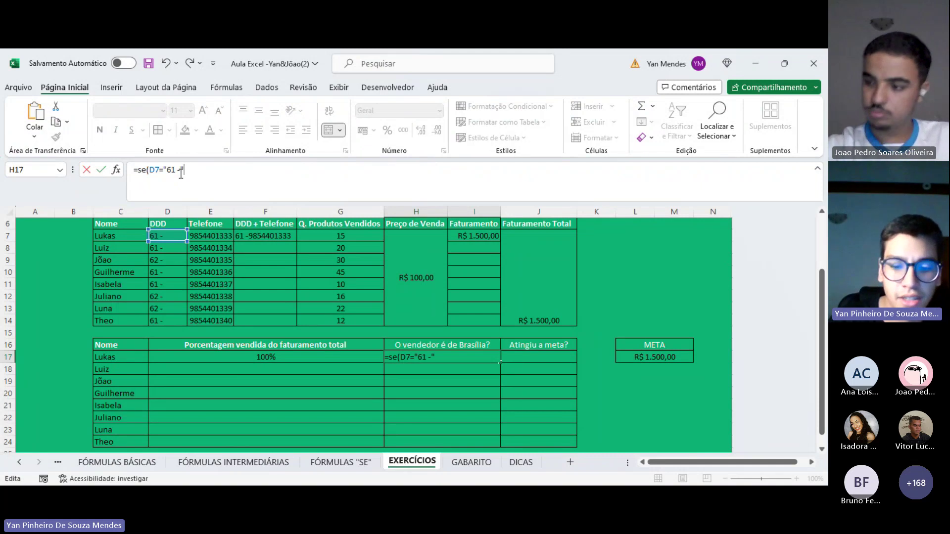
{"action": "type", "text": ";\"sim\""}
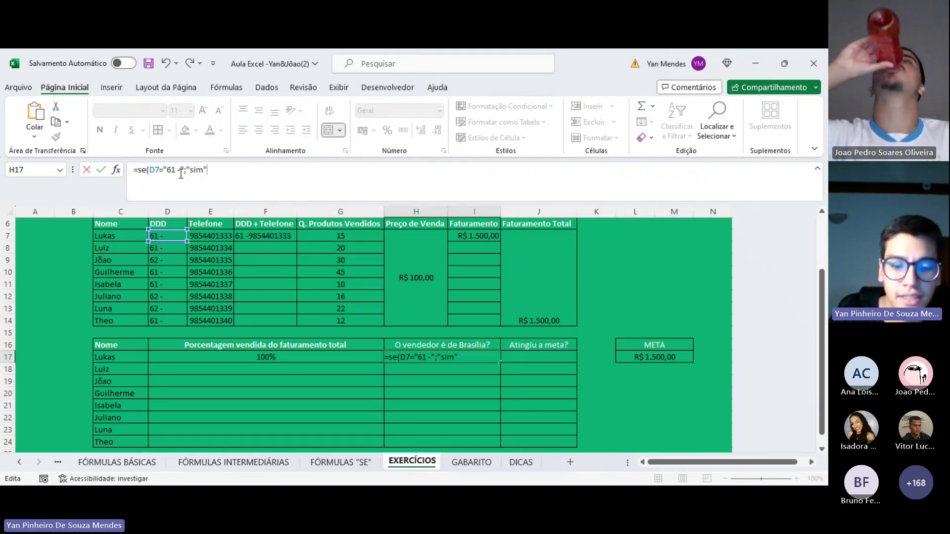
{"action": "type", "text": ";\"nã"}
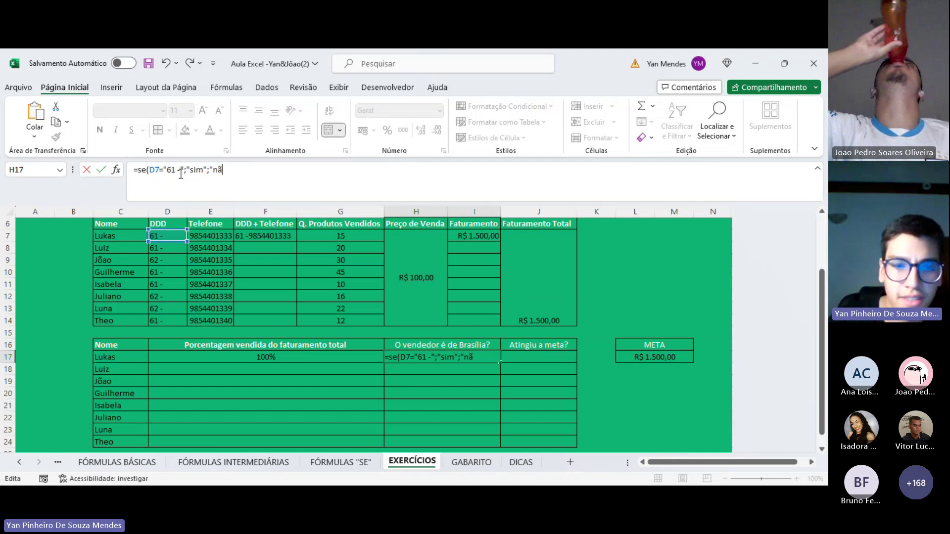
{"action": "type", "text": "o\""}
{"action": "key", "text": "Return"}
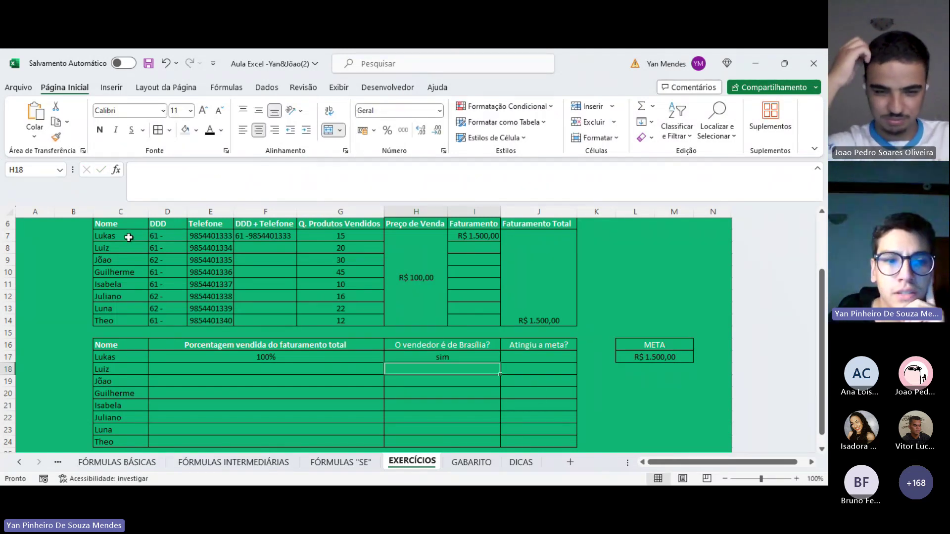
{"action": "left_click", "coordinate": [537, 358]}
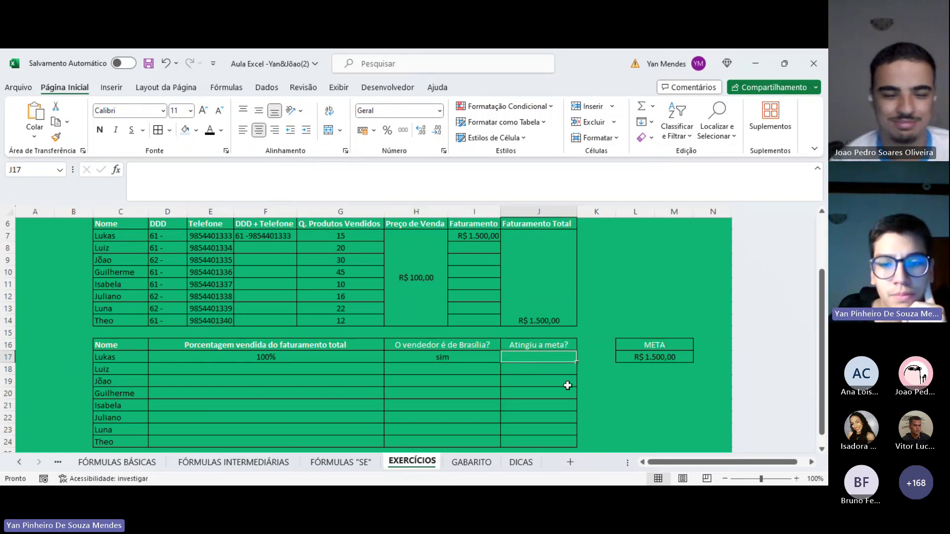
{"action": "left_click", "coordinate": [459, 359]}
- Delete the example results in D17, F7 and I7, leaving the total at R$ 0,00
{"action": "scroll", "coordinate": [495, 361], "scroll_direction": "down", "scroll_amount": 2}
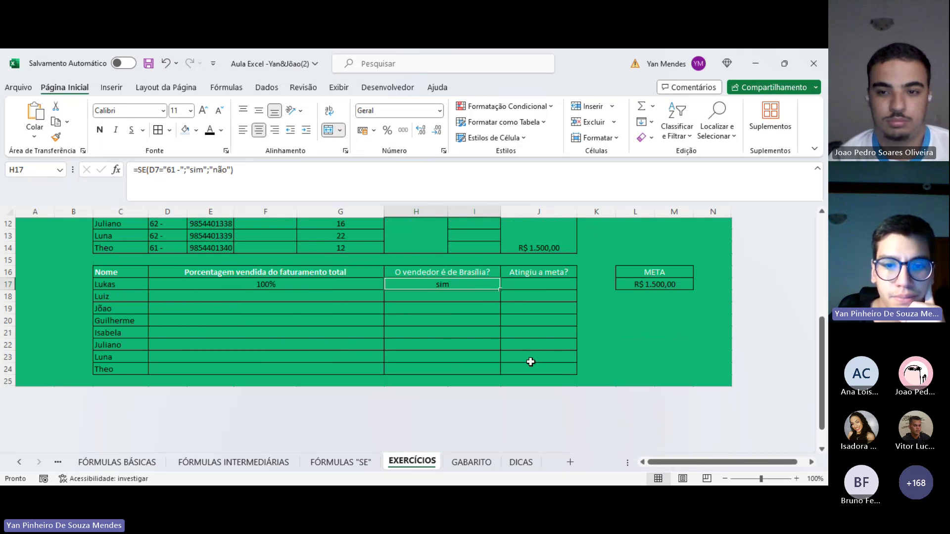
{"action": "scroll", "coordinate": [478, 371], "scroll_direction": "up", "scroll_amount": 4}
{"action": "scroll", "coordinate": [452, 371], "scroll_direction": "down", "scroll_amount": 3}
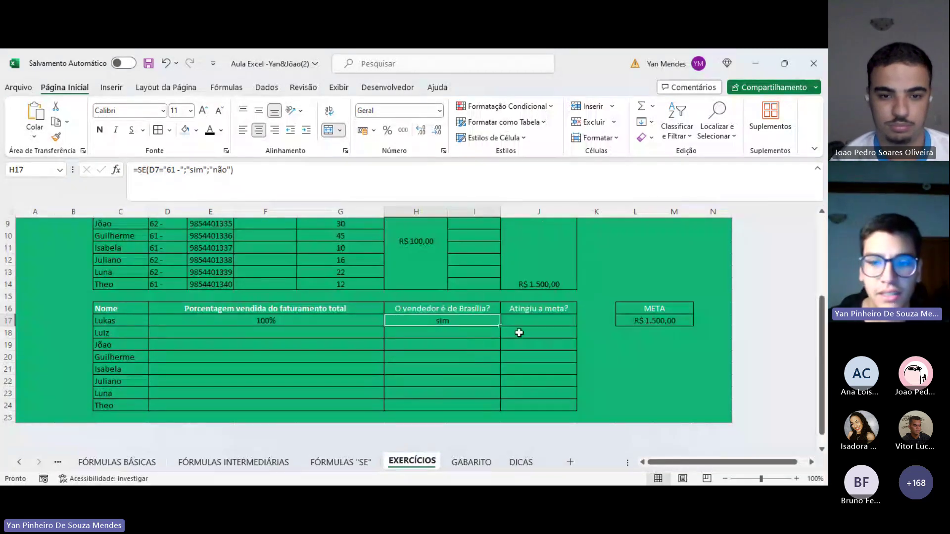
{"action": "left_click", "coordinate": [288, 322]}
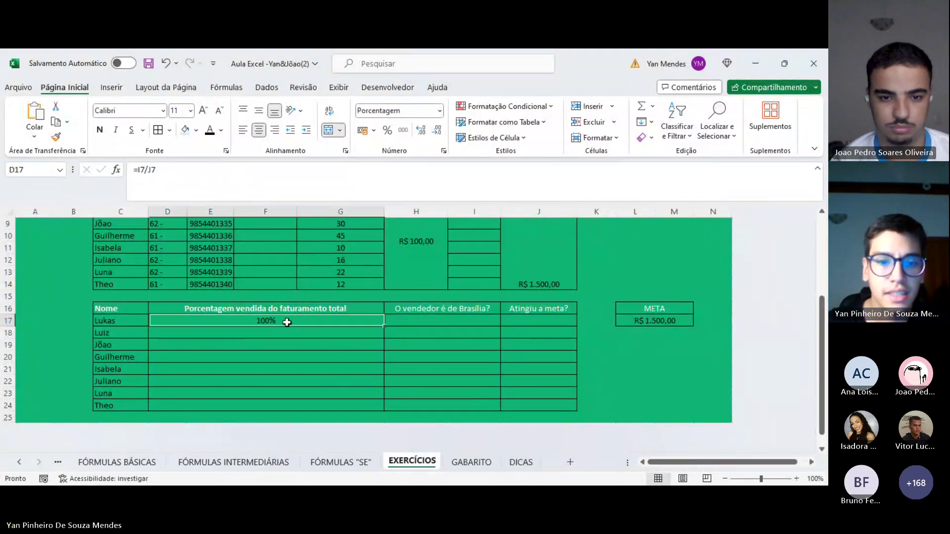
{"action": "scroll", "coordinate": [288, 320], "scroll_direction": "up", "scroll_amount": 3}
{"action": "key", "text": "Delete"}
{"action": "left_click", "coordinate": [280, 309]}
{"action": "key", "text": "Delete"}
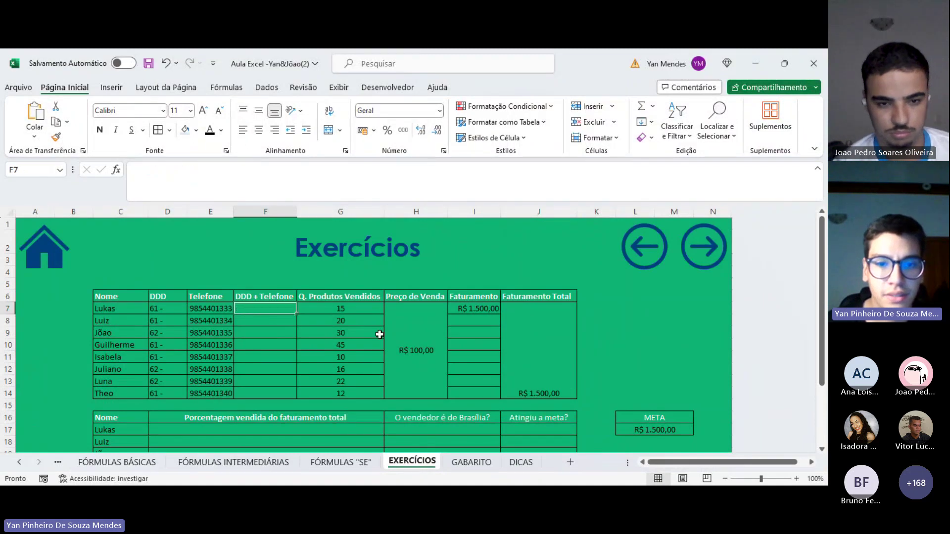
{"action": "left_click", "coordinate": [473, 309]}
{"action": "key", "text": "Delete"}
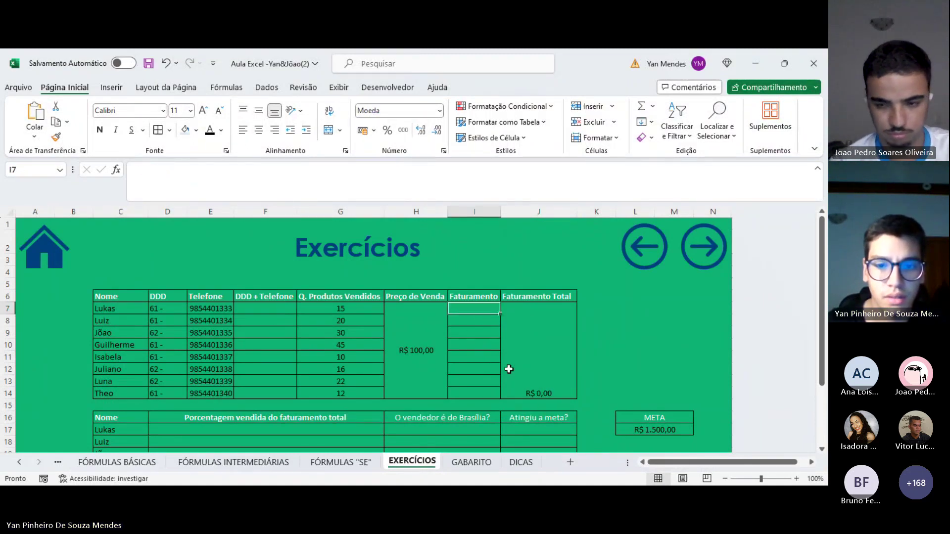
{"action": "left_click", "coordinate": [644, 309]}
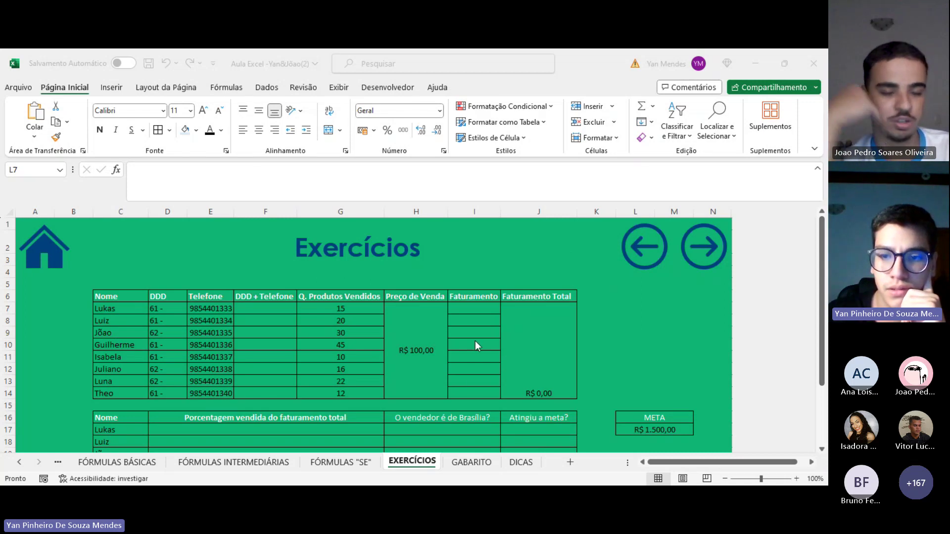
- Enter =CONCAT(D7;E7) in F7 to join the first seller's DDD and phone number
{"action": "left_click", "coordinate": [317, 290]}
{"action": "left_click", "coordinate": [290, 308]}
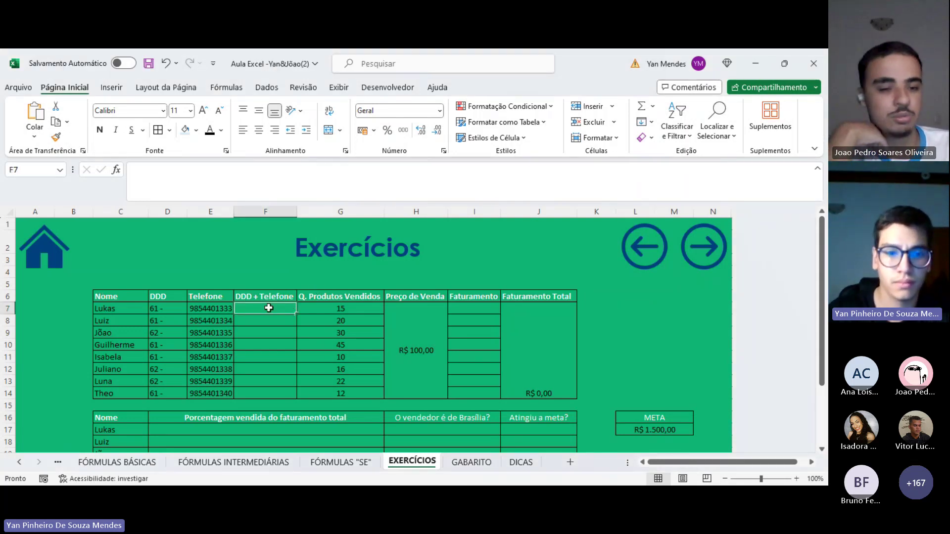
{"action": "type", "text": "=con"}
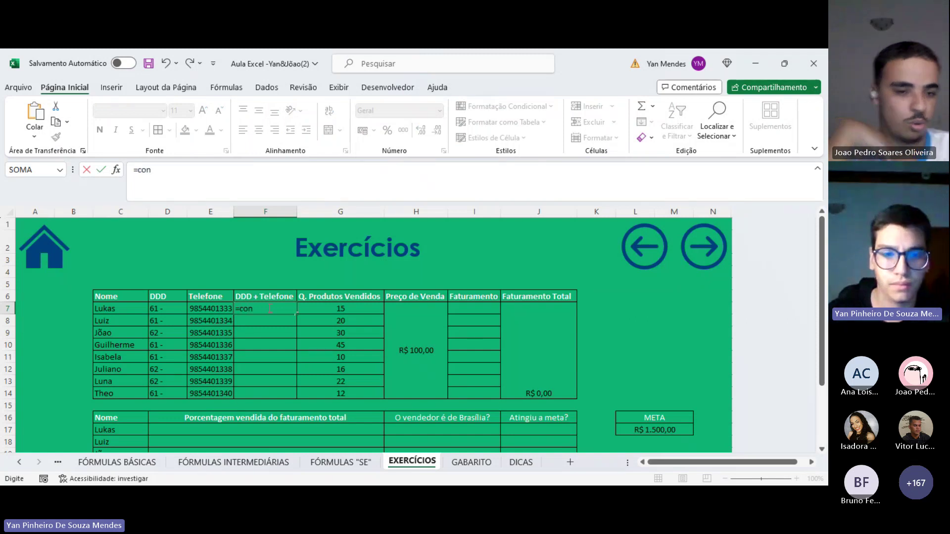
{"action": "type", "text": "cat"}
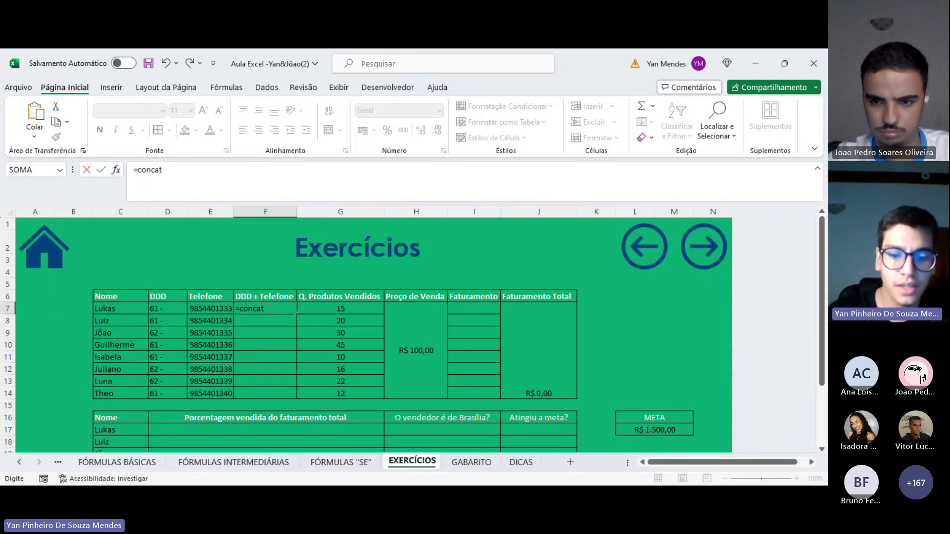
{"action": "type", "text": "("}
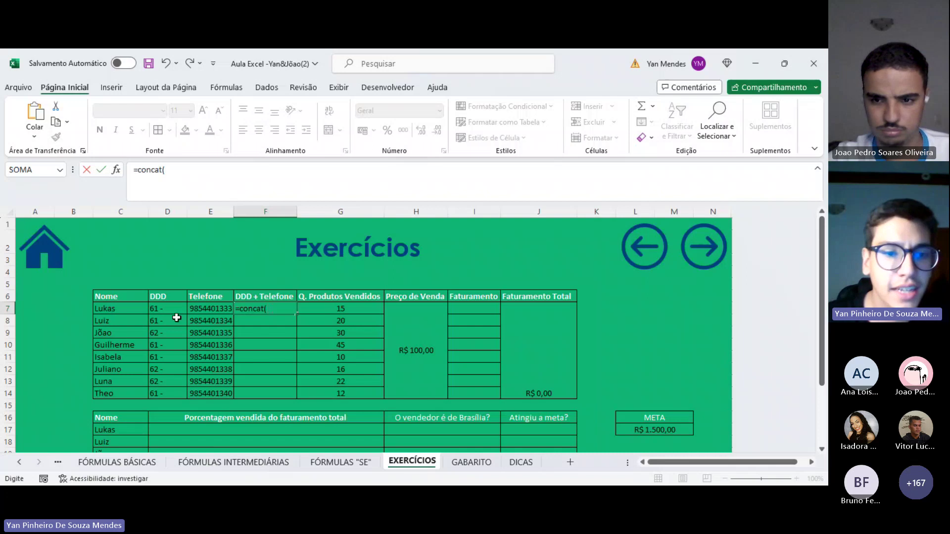
{"action": "left_click", "coordinate": [175, 311]}
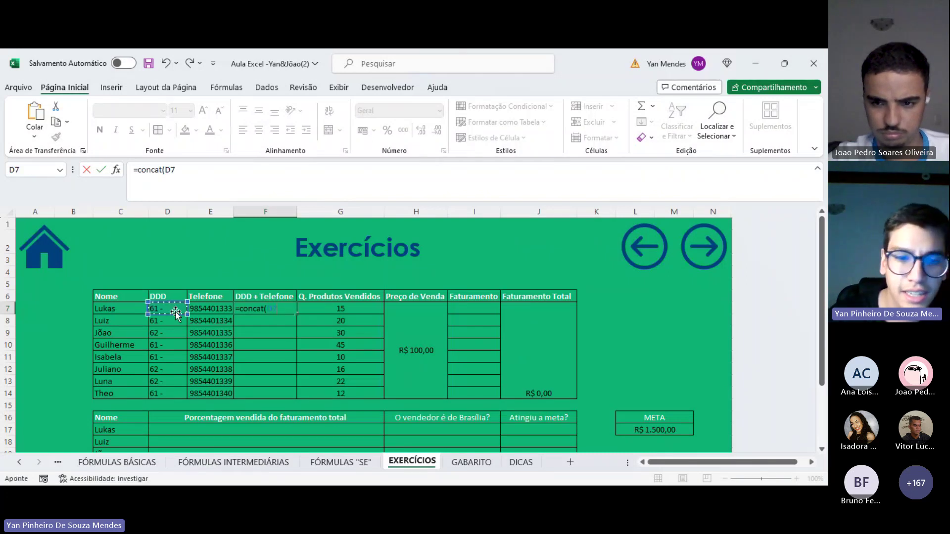
{"action": "left_click", "coordinate": [213, 309]}
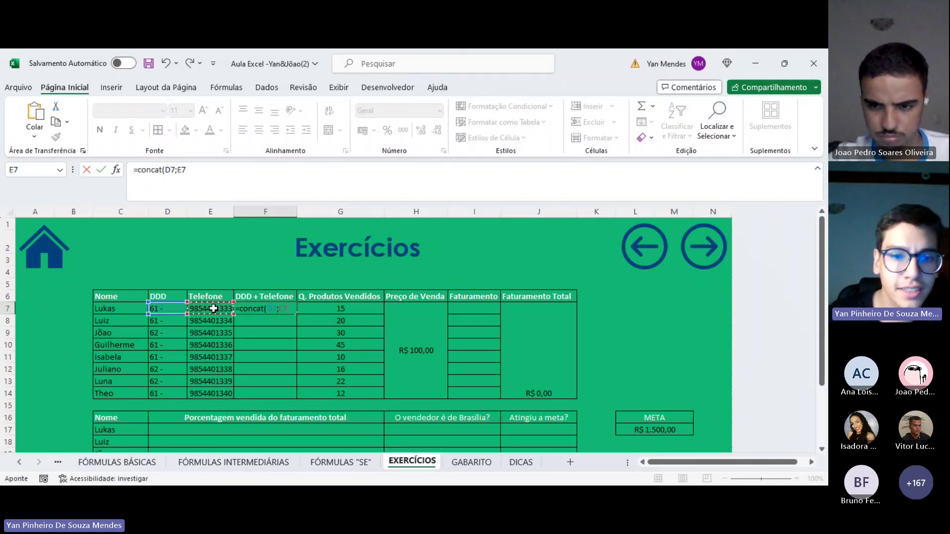
{"action": "type", "text": ")"}
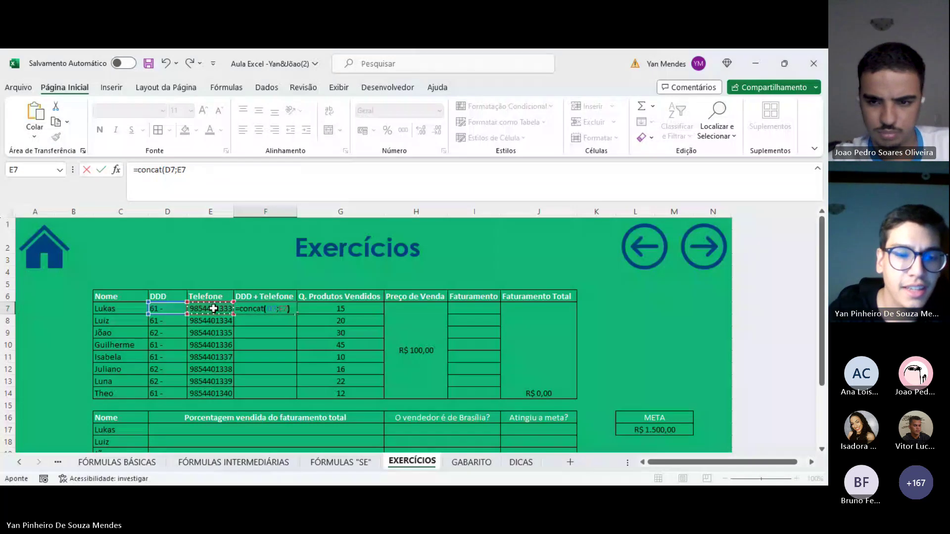
{"action": "key", "text": "Return"}
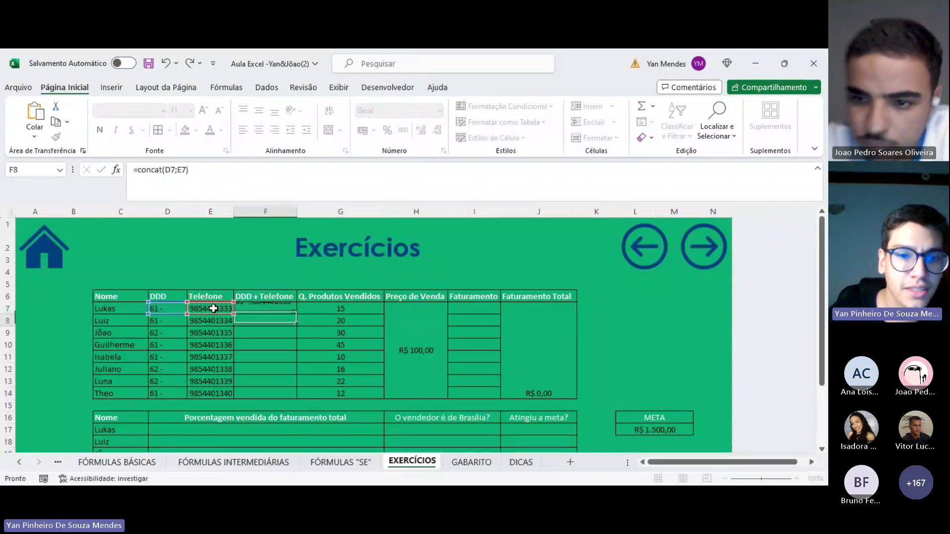
{"action": "left_click", "coordinate": [130, 311]}
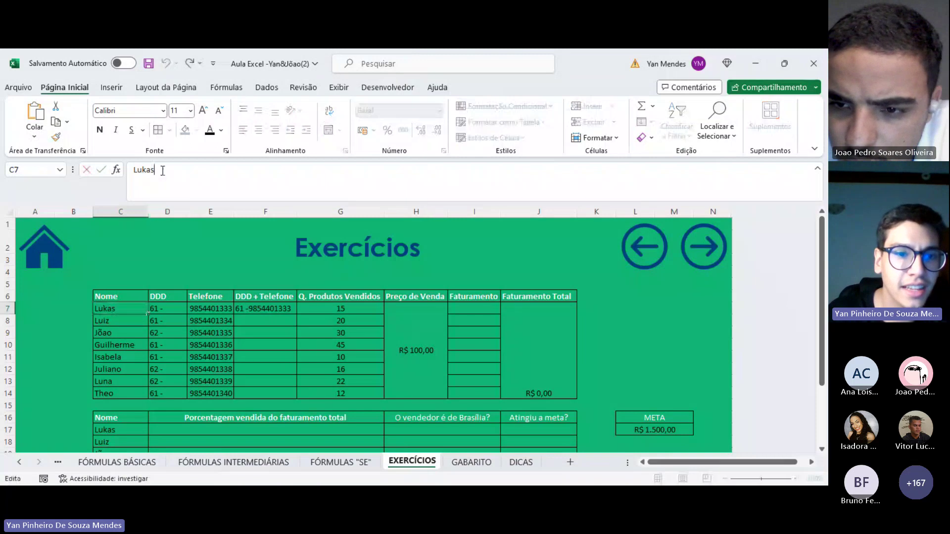
{"action": "key", "text": "Down"}
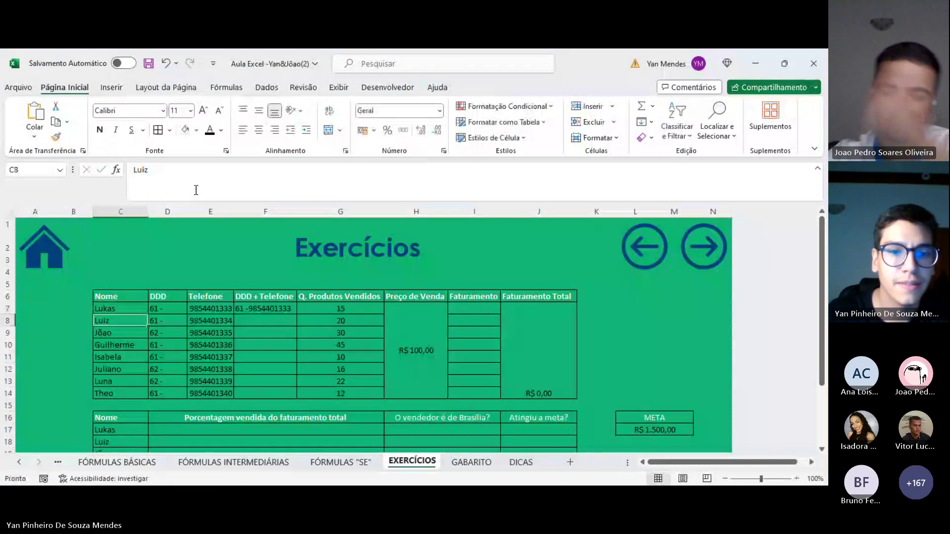
- Try =CONCAT(C7;G7) in F7 to join the seller's name and quantity, then undo it
{"action": "left_click", "coordinate": [265, 309]}
{"action": "left_click_drag", "start_coordinate": [196, 170], "coordinate": [114, 179]}
{"action": "key", "text": "BackSpace"}
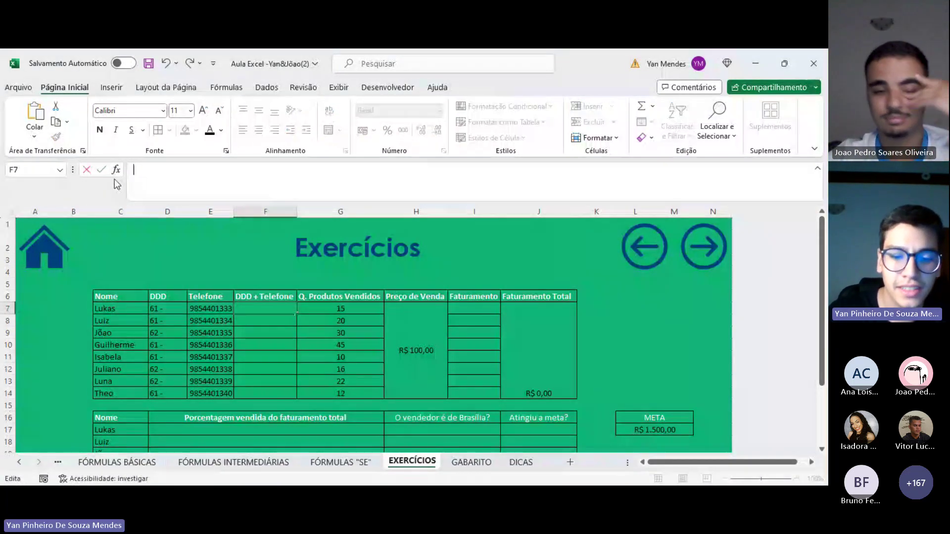
{"action": "type", "text": "=concat("}
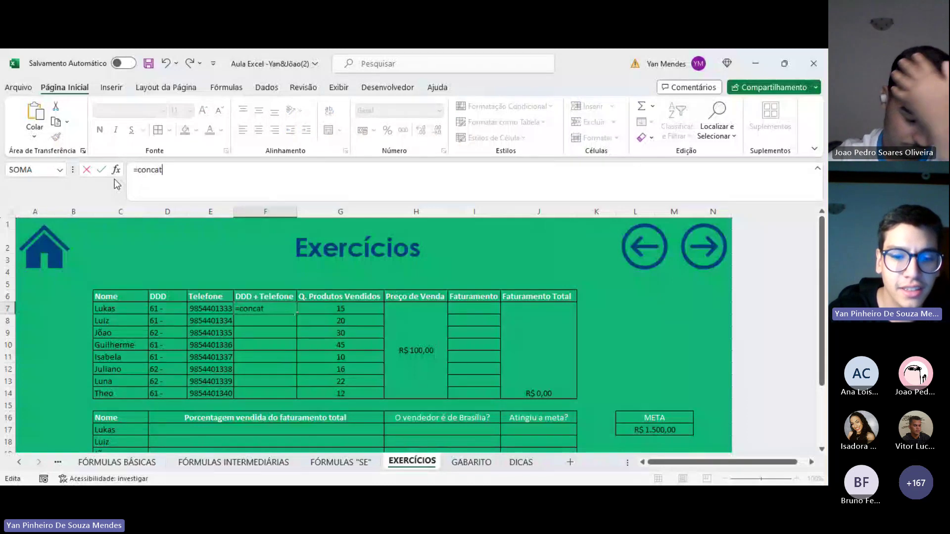
{"action": "left_click", "coordinate": [130, 309]}
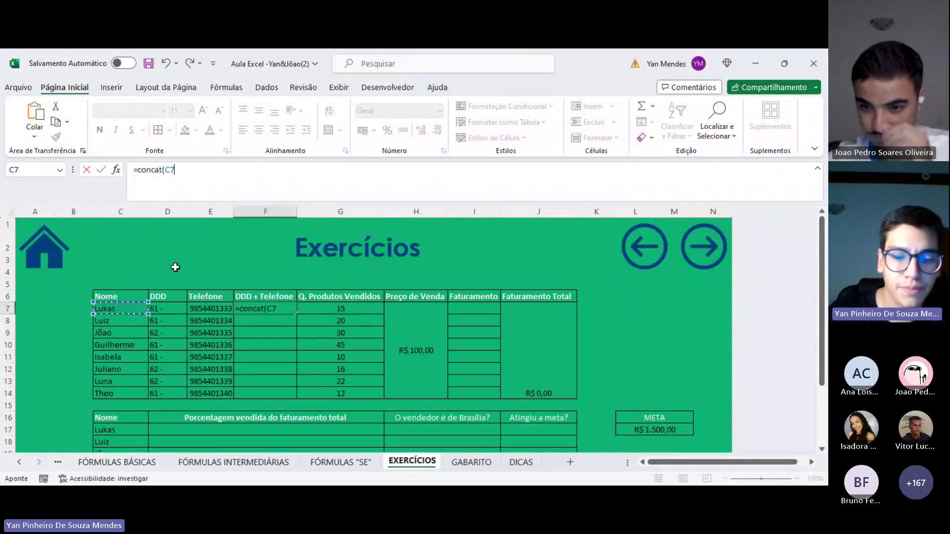
{"action": "type", "text": ";"}
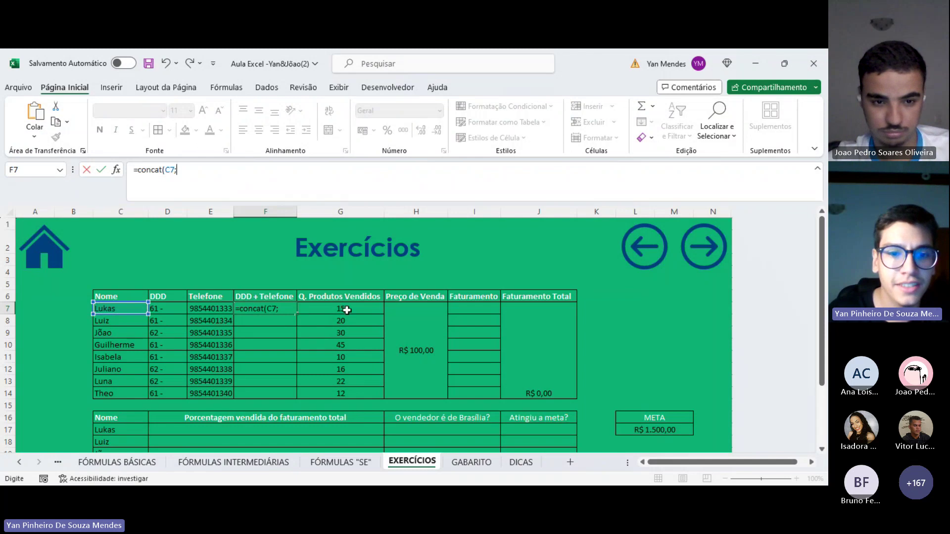
{"action": "left_click", "coordinate": [347, 310]}
{"action": "type", "text": ")"}
{"action": "key", "text": "Return"}
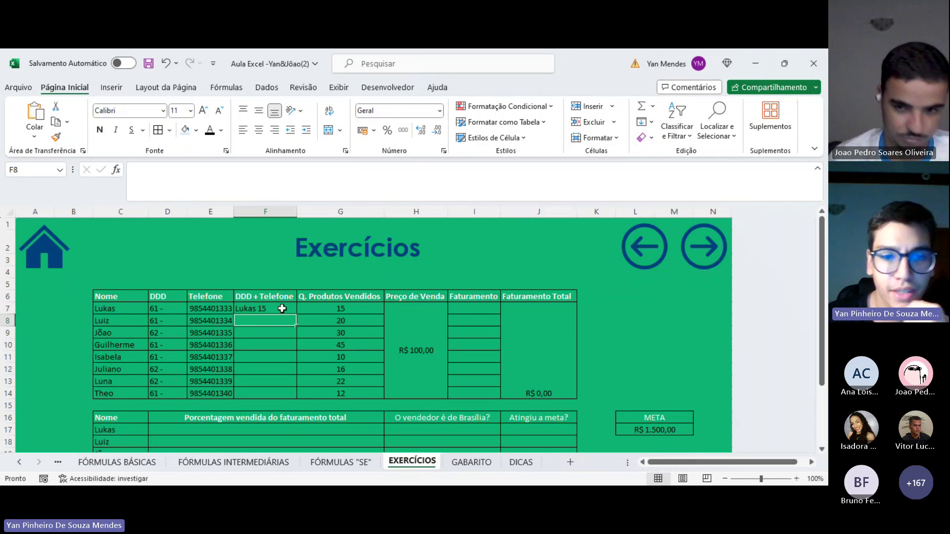
{"action": "key", "text": "ctrl+z"}
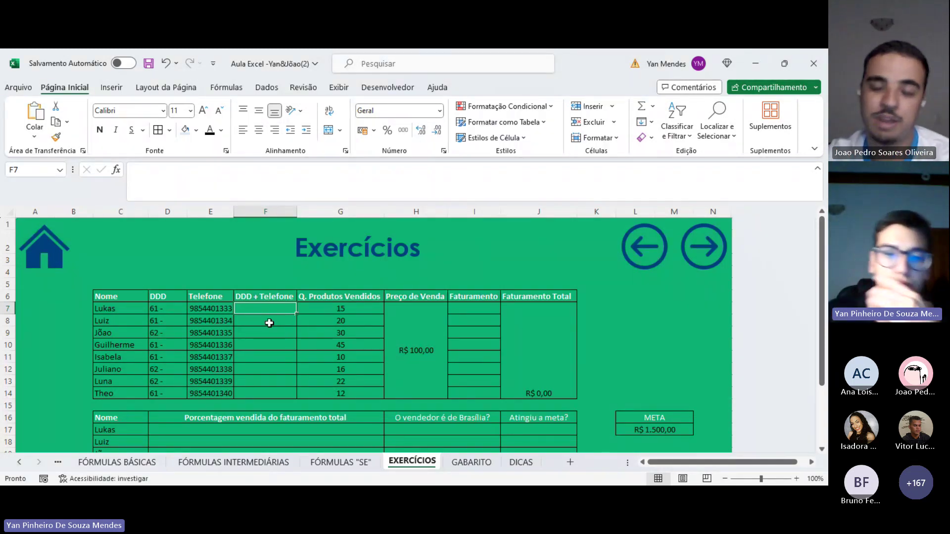
- Enter the percentage formula =I7/J7 in D17 for the first seller
{"action": "scroll", "coordinate": [412, 317], "scroll_direction": "down", "scroll_amount": 3}
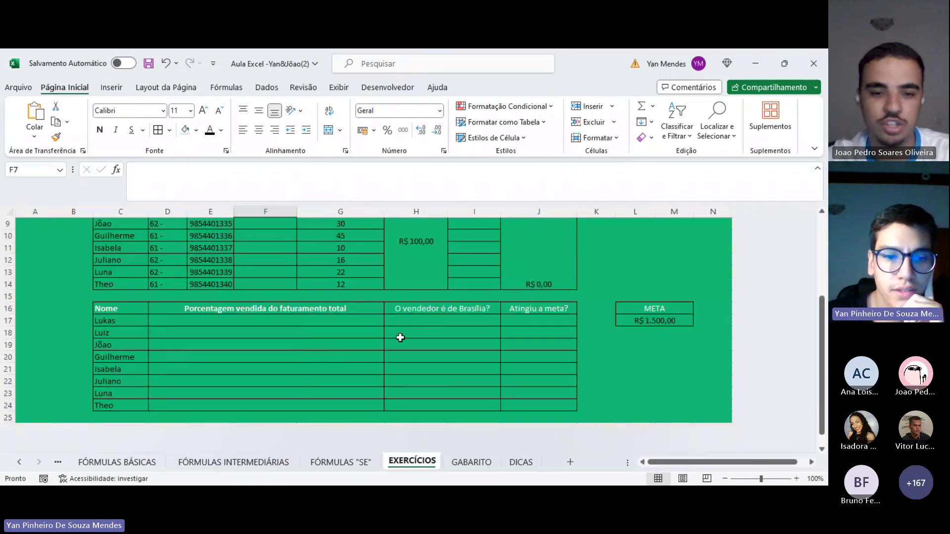
{"action": "scroll", "coordinate": [399, 338], "scroll_direction": "up", "scroll_amount": 2}
{"action": "scroll", "coordinate": [307, 361], "scroll_direction": "down", "scroll_amount": 1}
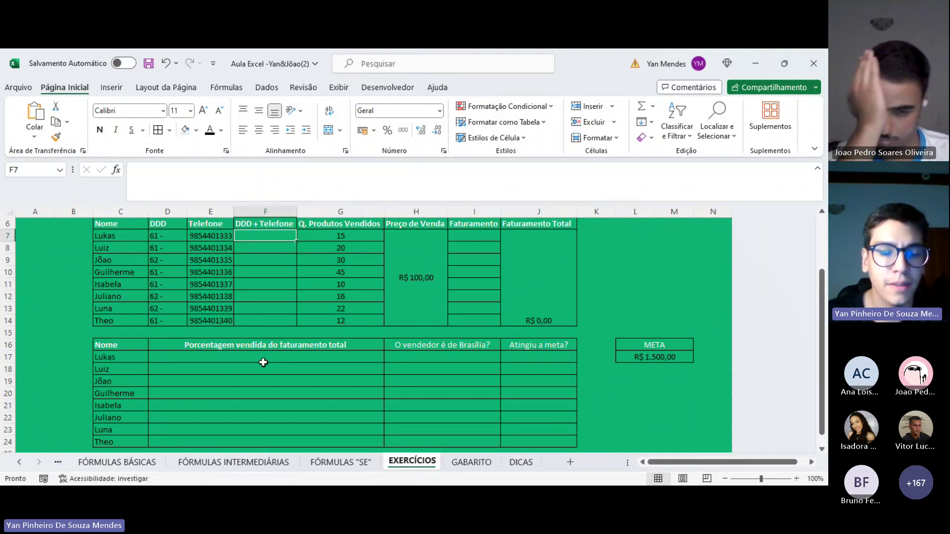
{"action": "left_click", "coordinate": [167, 360]}
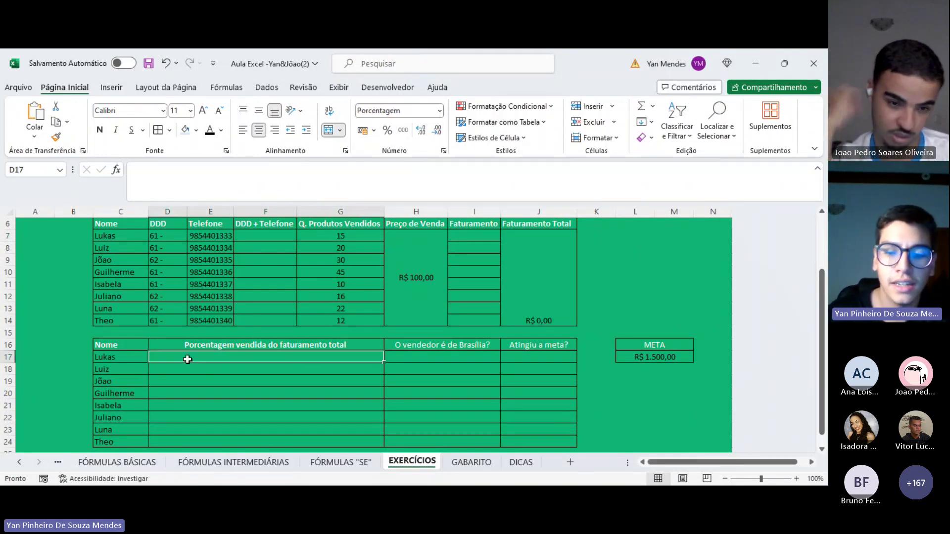
{"action": "type", "text": "="}
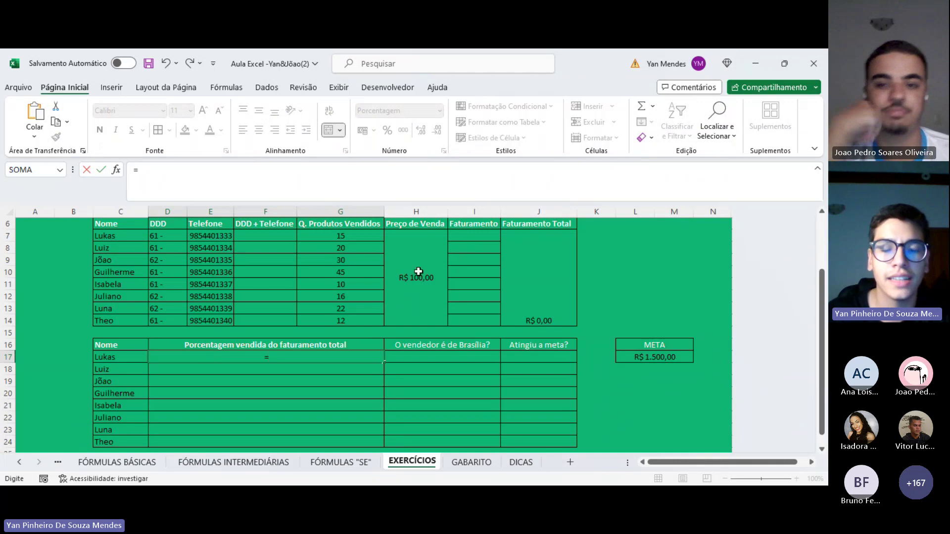
{"action": "left_click", "coordinate": [472, 240]}
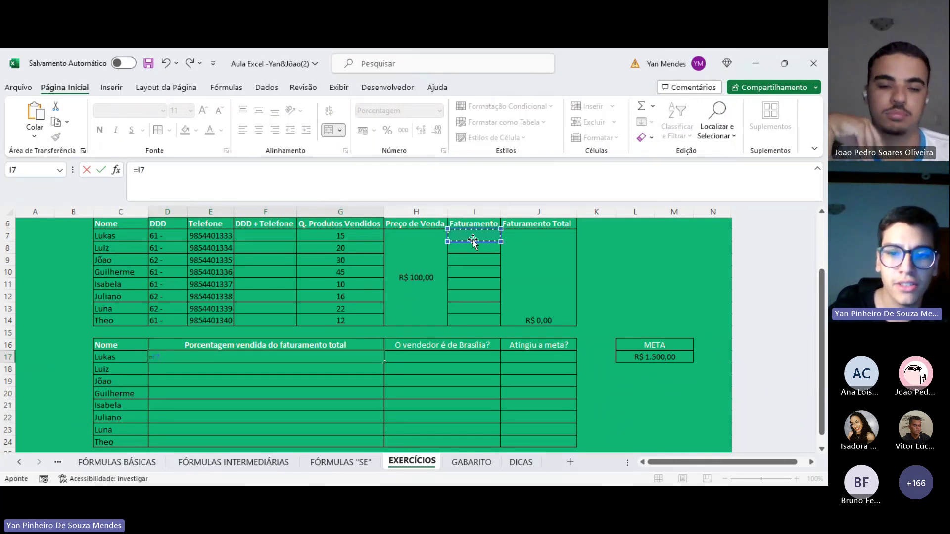
{"action": "type", "text": "/"}
{"action": "left_click", "coordinate": [558, 269]}
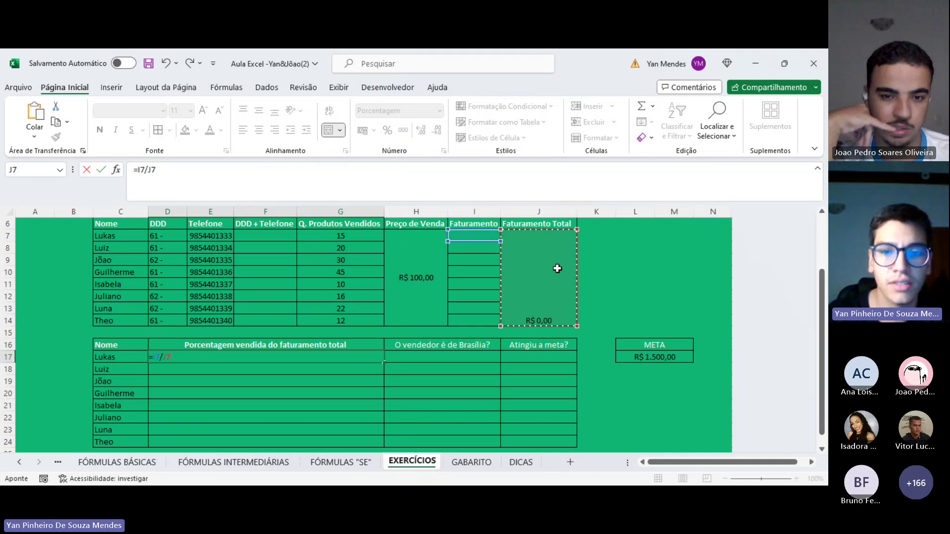
{"action": "key", "text": "Return"}
- Wrap D17's formula as =SEERRO(I7/J7;"-") so it shows a dash instead of #DIV/0!
{"action": "left_click", "coordinate": [275, 359]}
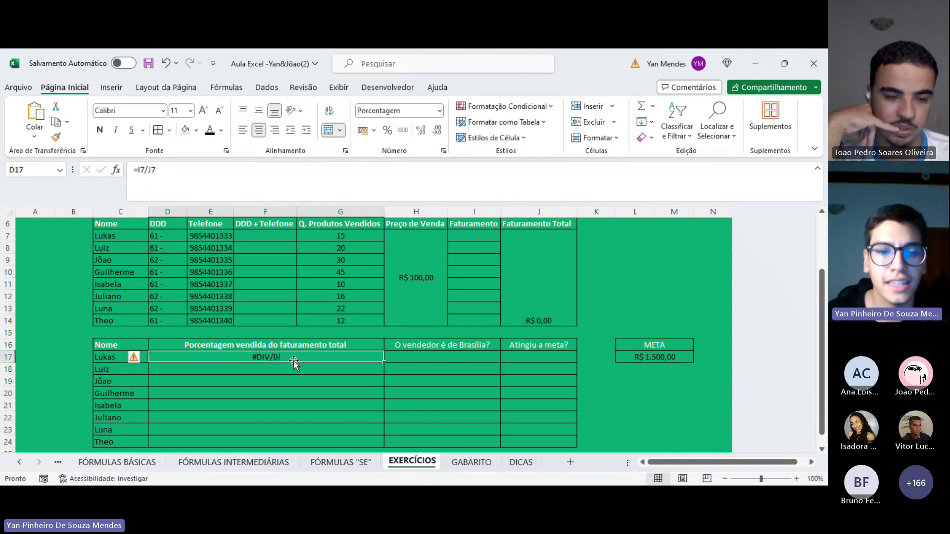
{"action": "left_click", "coordinate": [142, 169]}
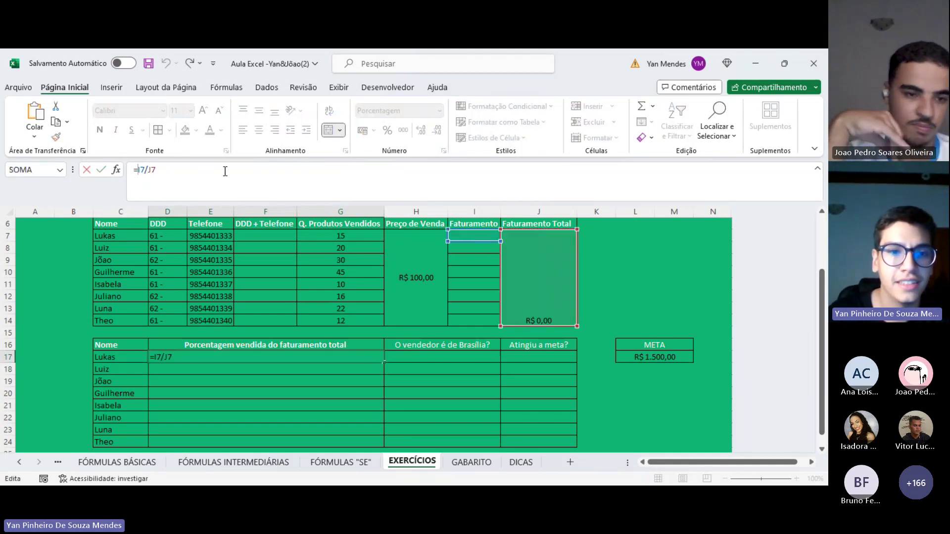
{"action": "type", "text": "seerro("}
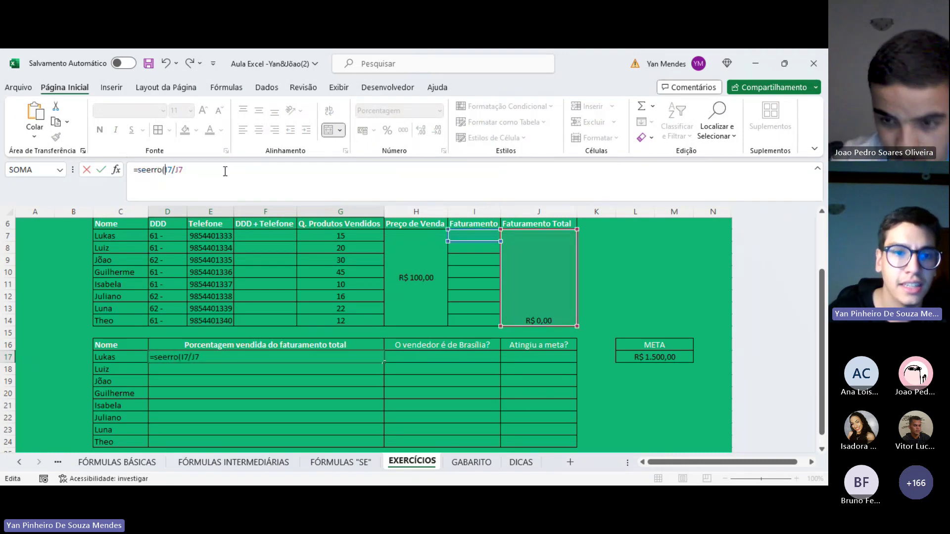
{"action": "key", "text": "End"}
{"action": "type", "text": ";\""}
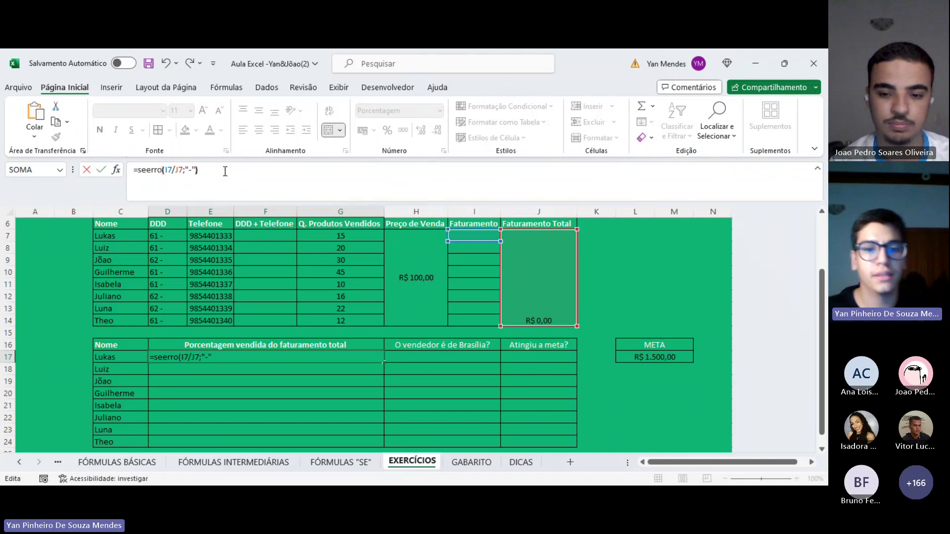
{"action": "key", "text": "Return"}
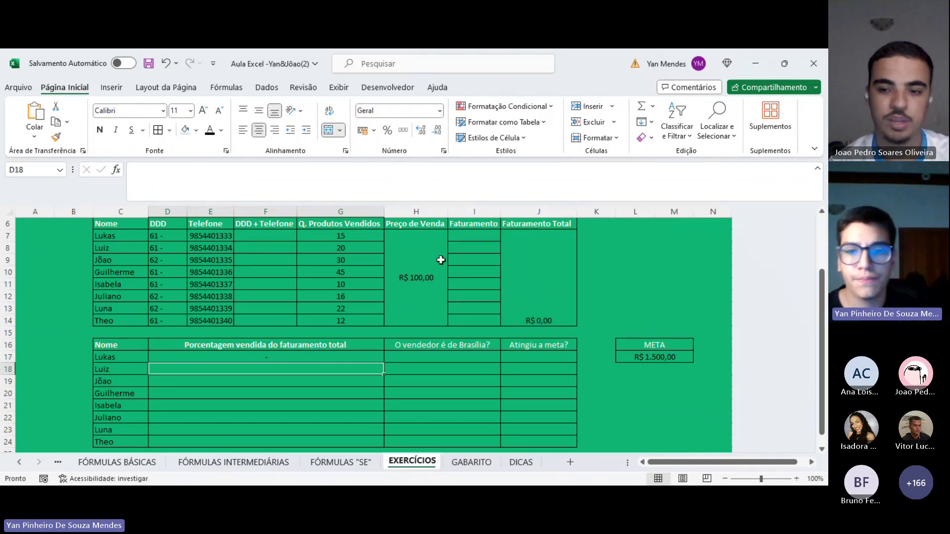
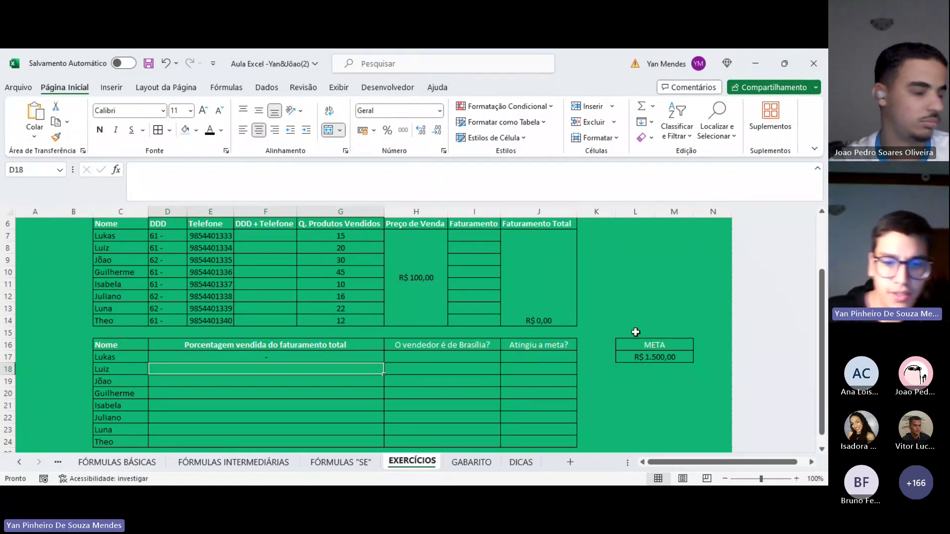
- Switch to the GABARITO sheet, look over its seller tables, and select cell F7
{"action": "left_click", "coordinate": [635, 309]}
{"action": "left_click", "coordinate": [468, 462]}
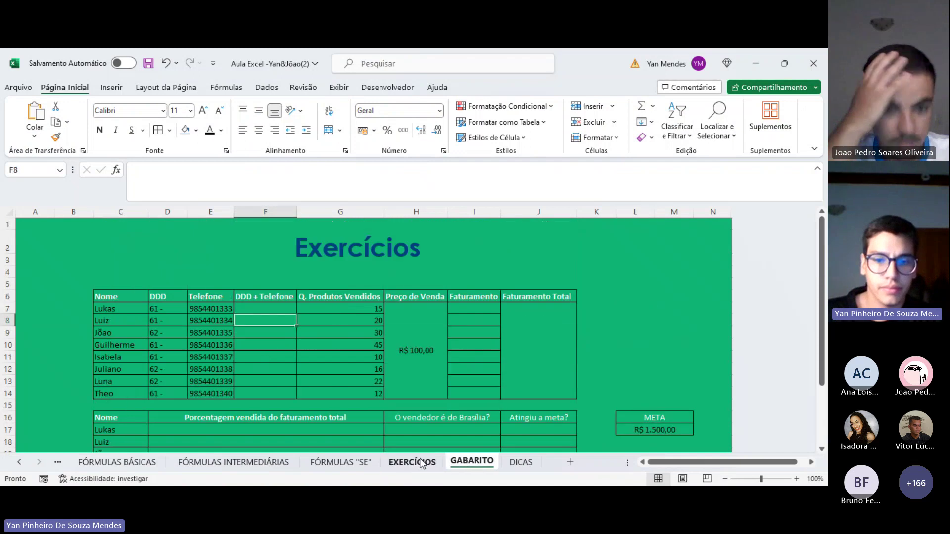
{"action": "left_click", "coordinate": [422, 462]}
{"action": "left_click", "coordinate": [471, 461]}
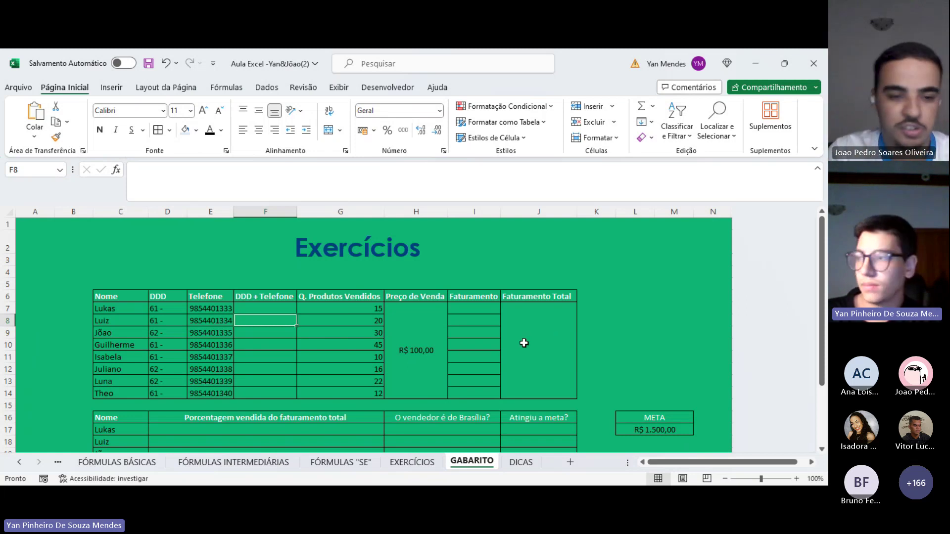
{"action": "scroll", "coordinate": [523, 343], "scroll_direction": "down", "scroll_amount": 4}
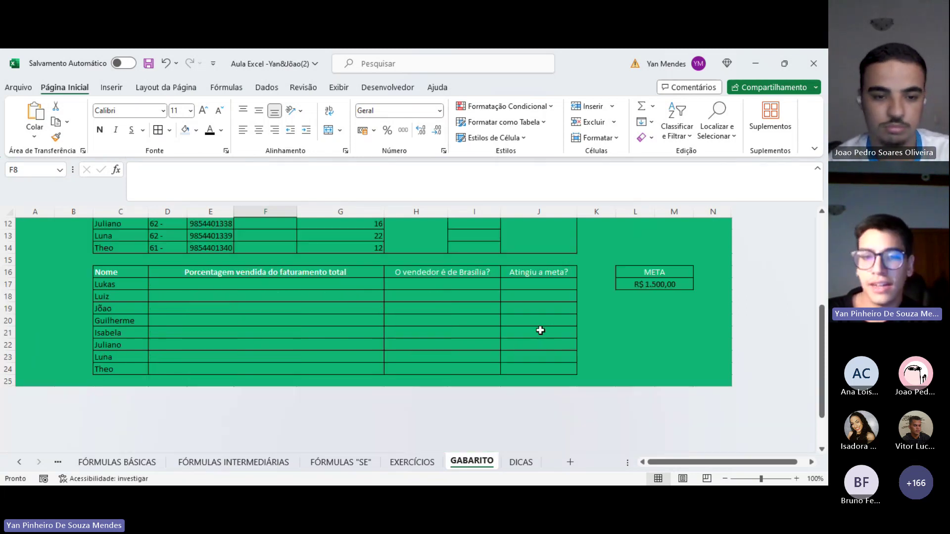
{"action": "scroll", "coordinate": [548, 287], "scroll_direction": "up", "scroll_amount": 3}
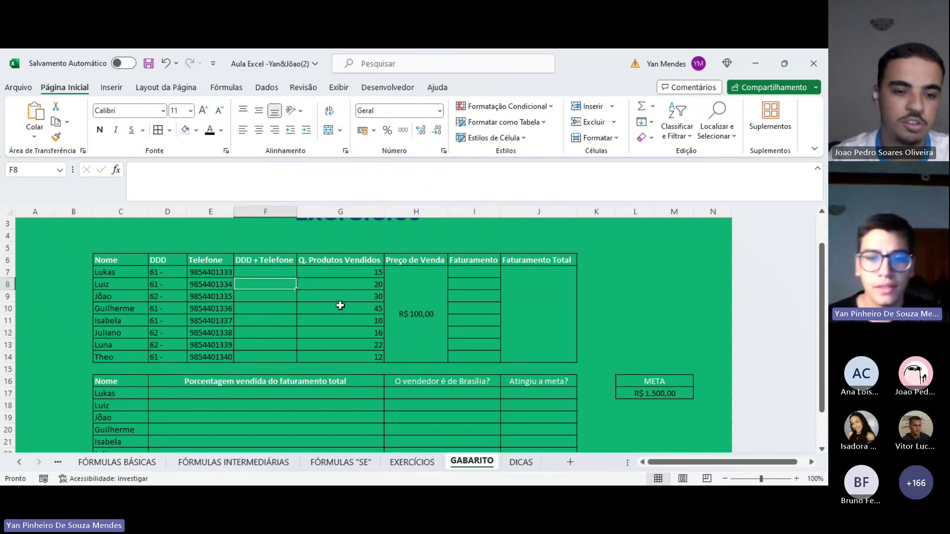
{"action": "left_click", "coordinate": [262, 269]}
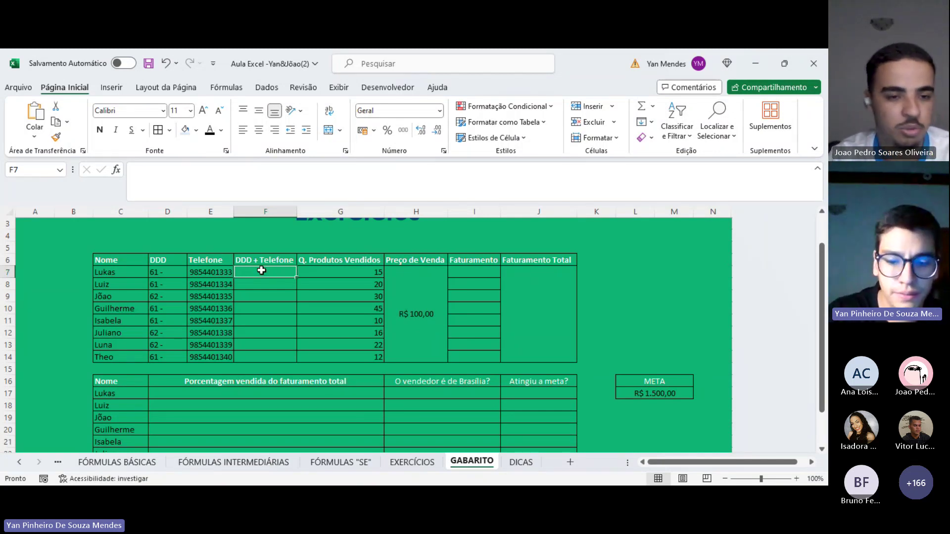
- Enter =CONCAT(D7;E7) in F7 and fill it down to F14
{"action": "type", "text": "=conca"}
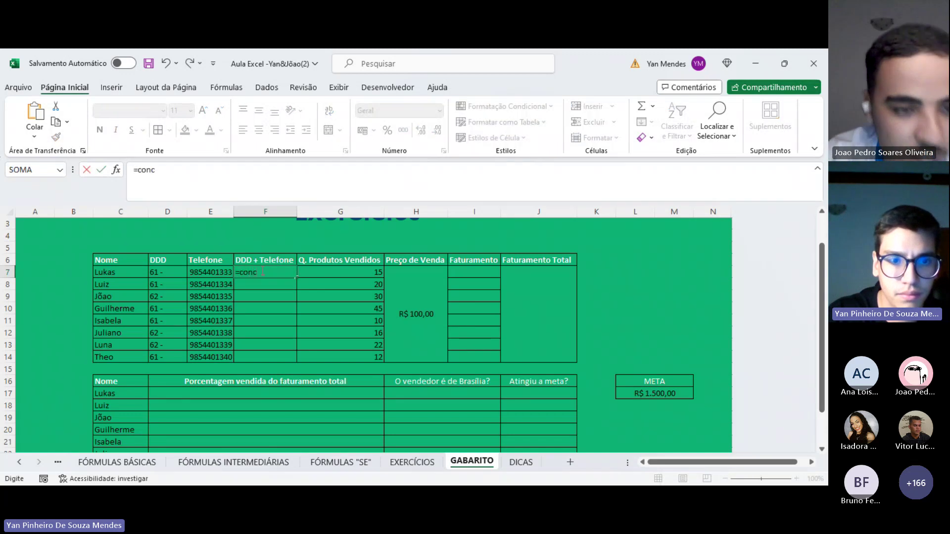
{"action": "type", "text": "t("}
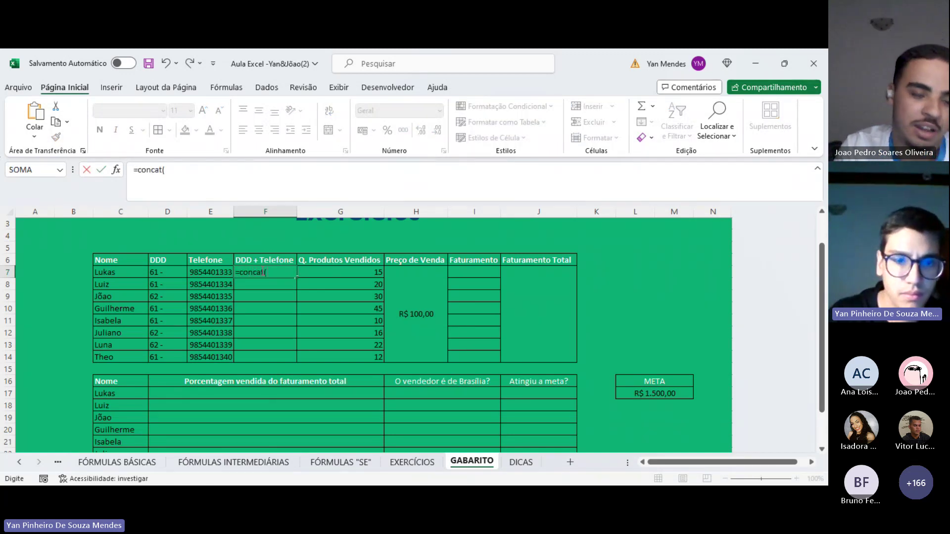
{"action": "left_click", "coordinate": [171, 271]}
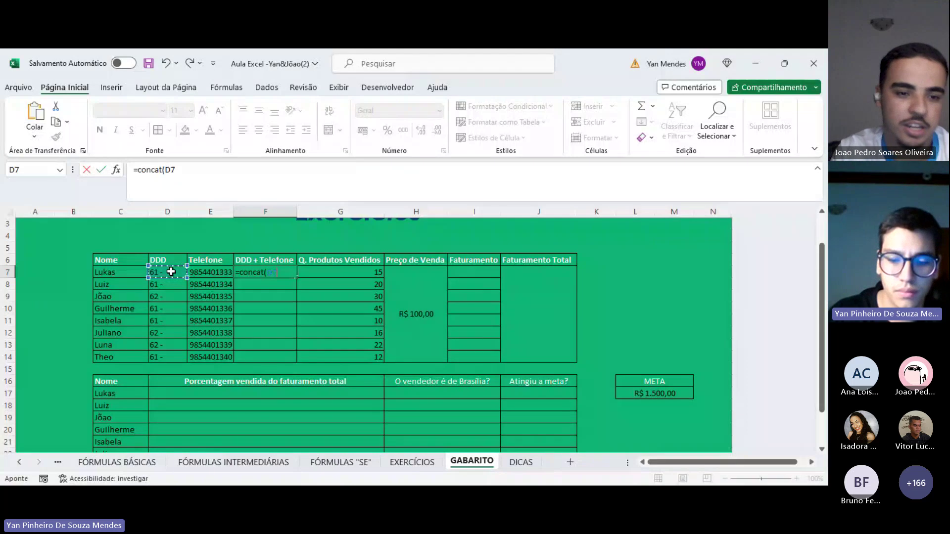
{"action": "type", "text": ";"}
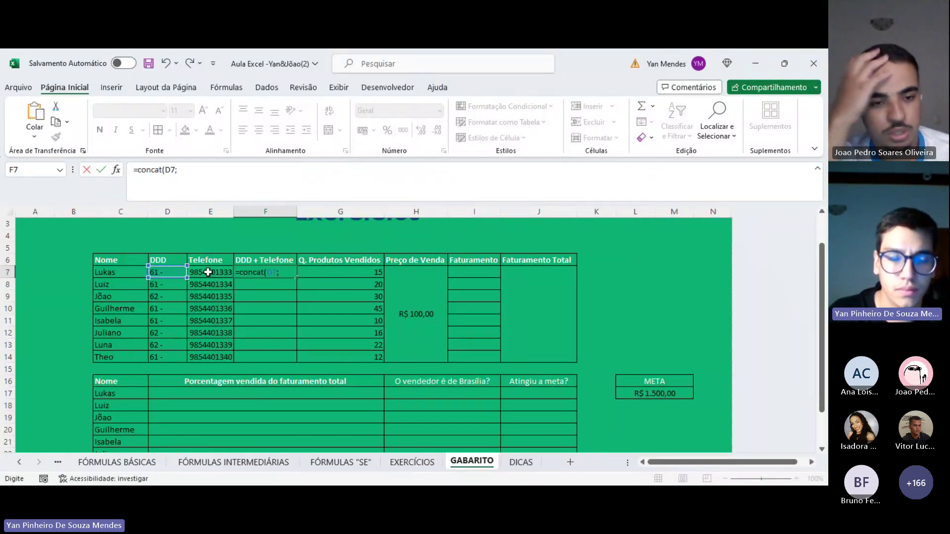
{"action": "left_click", "coordinate": [207, 272]}
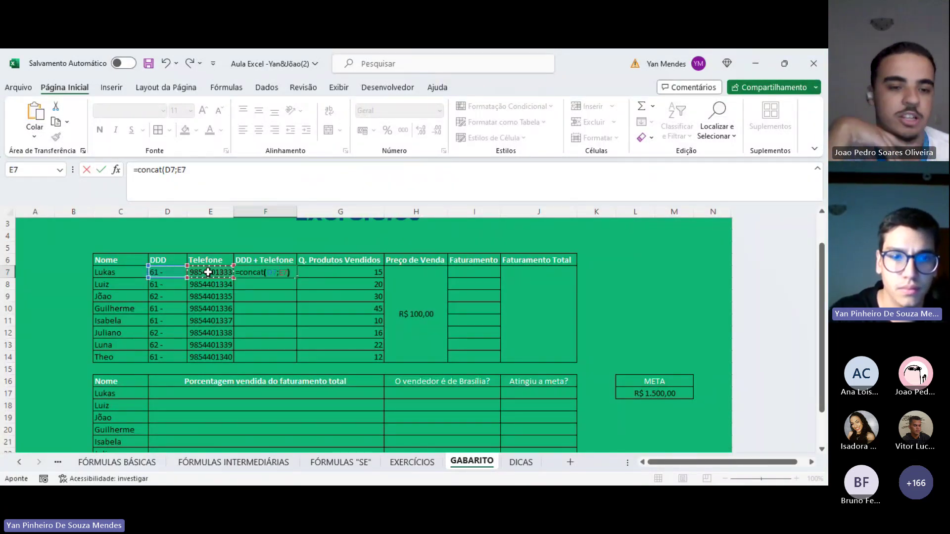
{"action": "type", "text": ")"}
{"action": "key", "text": "Return"}
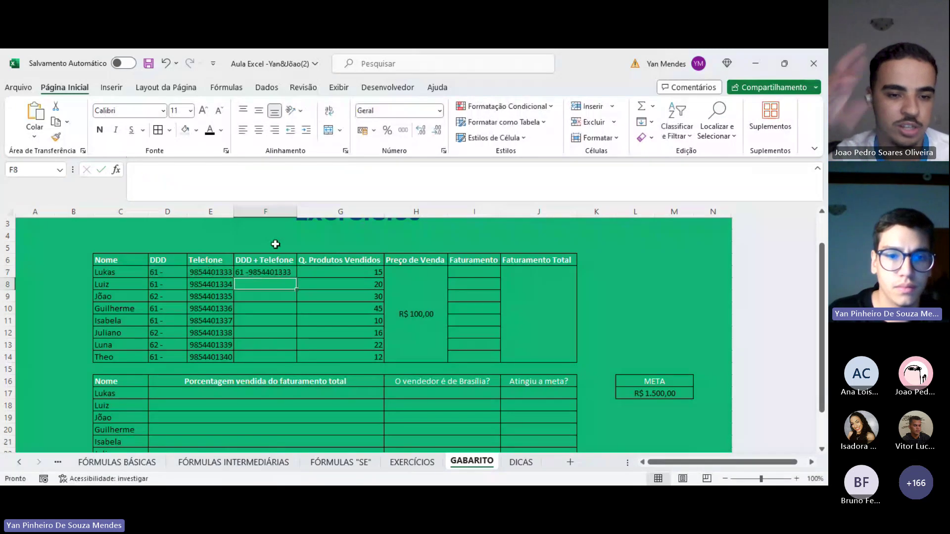
{"action": "left_click", "coordinate": [284, 275]}
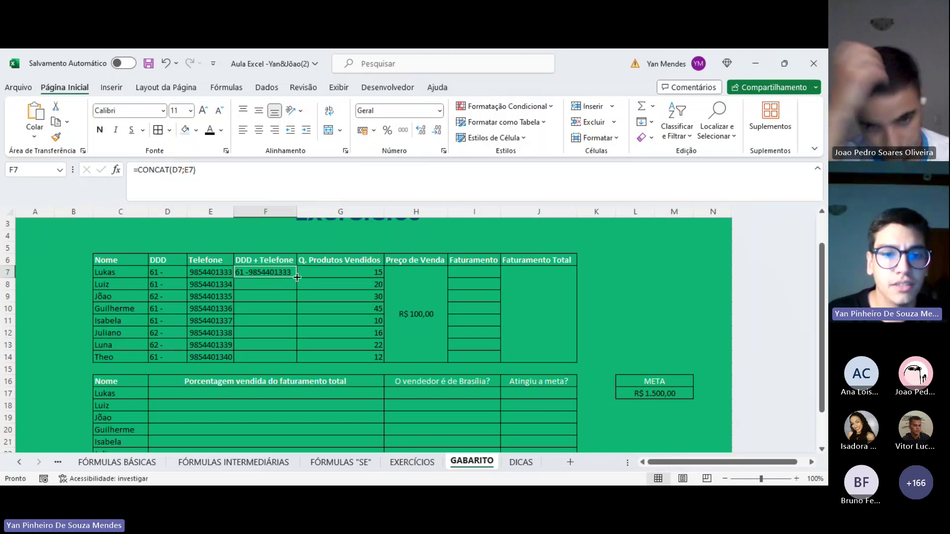
{"action": "left_click_drag", "start_coordinate": [296, 277], "coordinate": [286, 363]}
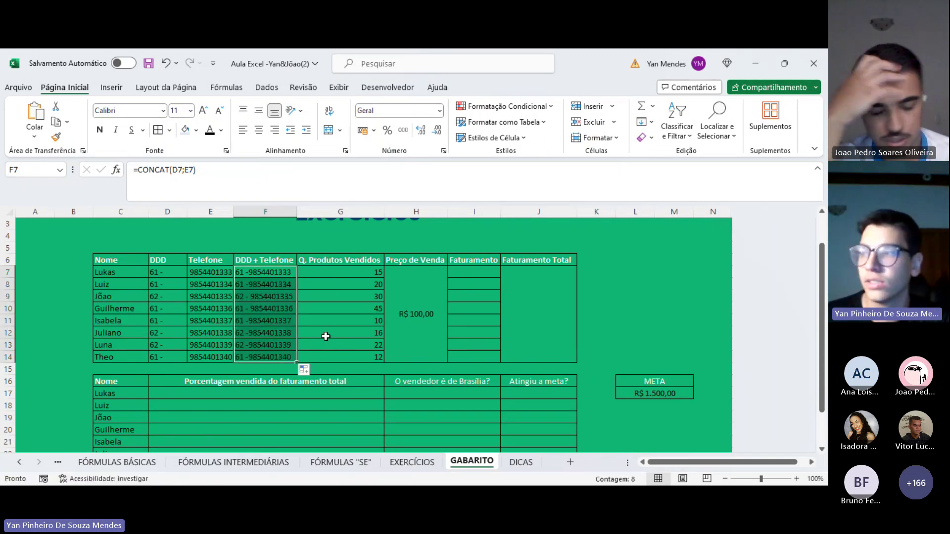
- Center the quantities sold in G7:G14
{"action": "left_click_drag", "start_coordinate": [341, 273], "coordinate": [341, 357]}
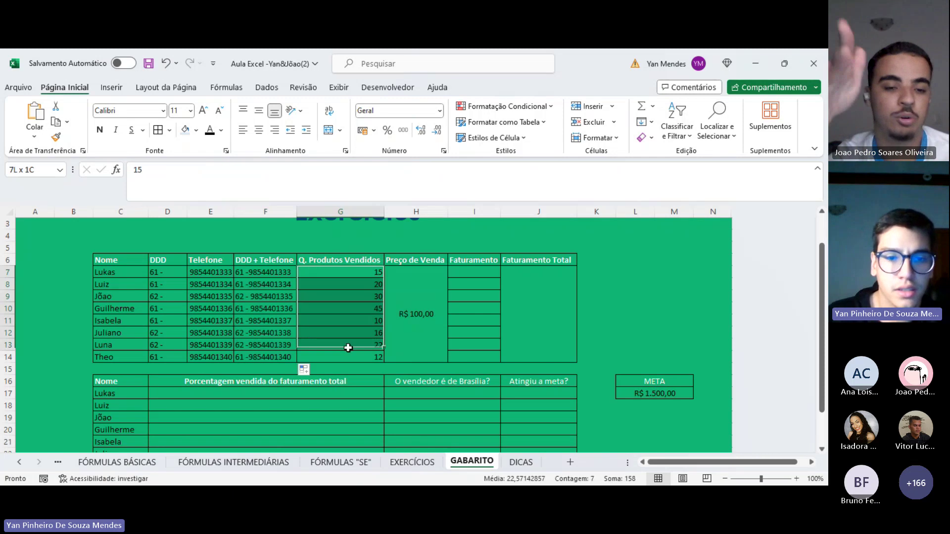
{"action": "left_click", "coordinate": [258, 129]}
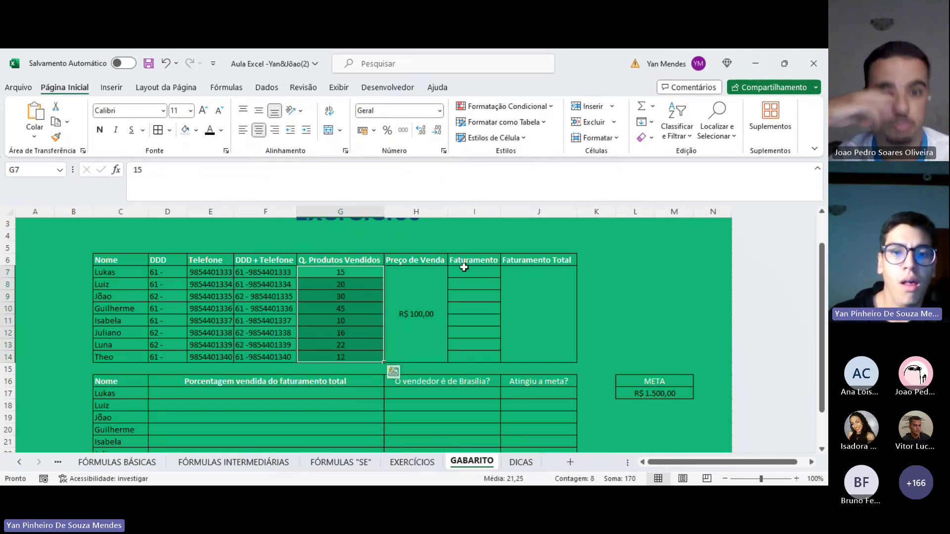
{"action": "left_click", "coordinate": [437, 229]}
{"action": "left_click", "coordinate": [443, 247]}
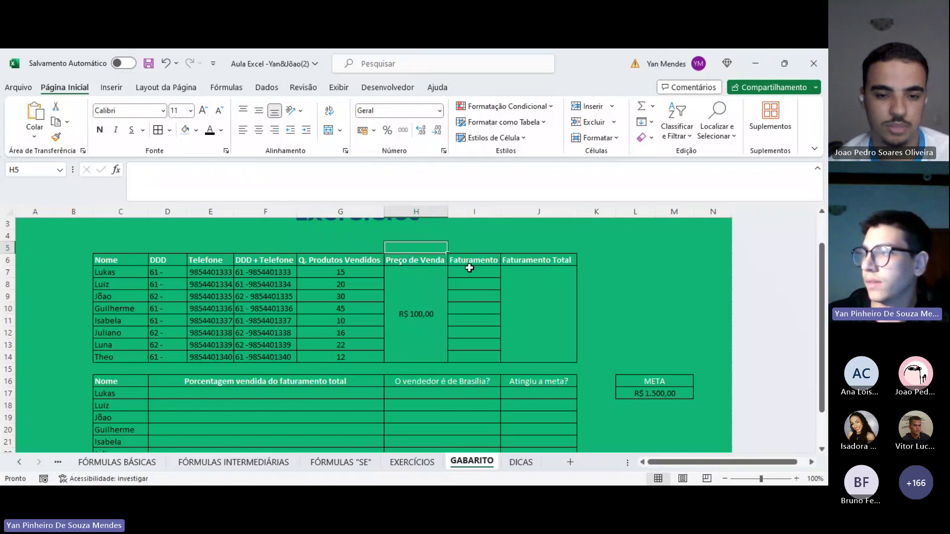
{"action": "left_click", "coordinate": [485, 276]}
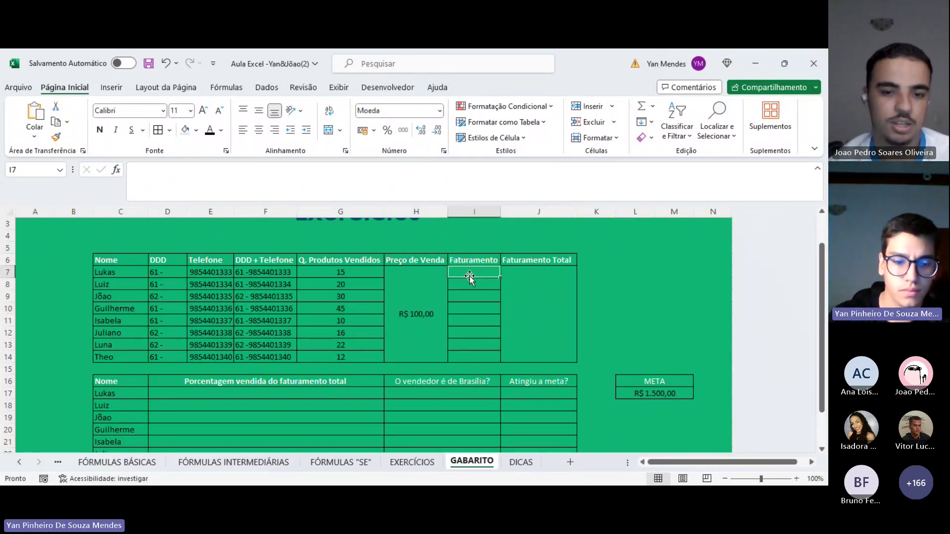
{"action": "type", "text": "="}
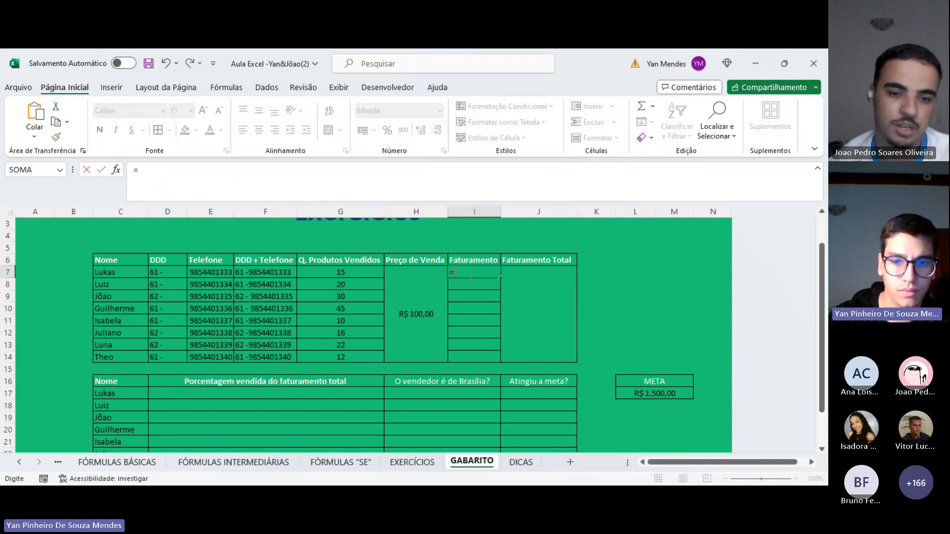
{"action": "left_click", "coordinate": [335, 272]}
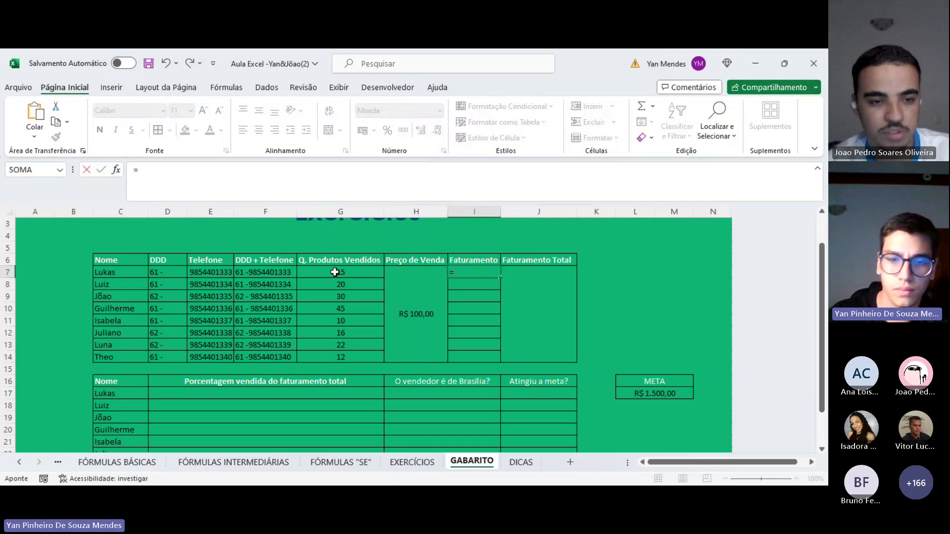
{"action": "left_click", "coordinate": [335, 272]}
{"action": "type", "text": "*"}
{"action": "left_click", "coordinate": [414, 292]}
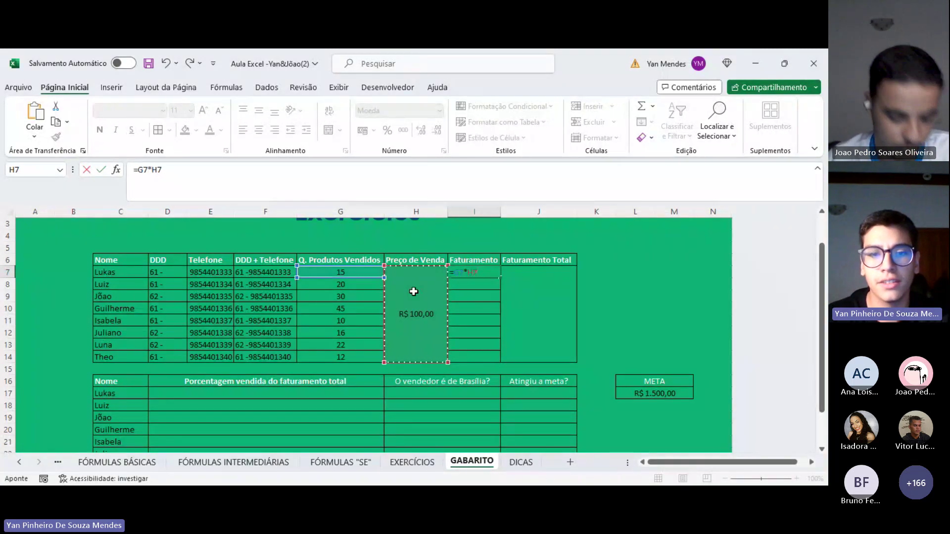
{"action": "key", "text": "Return"}
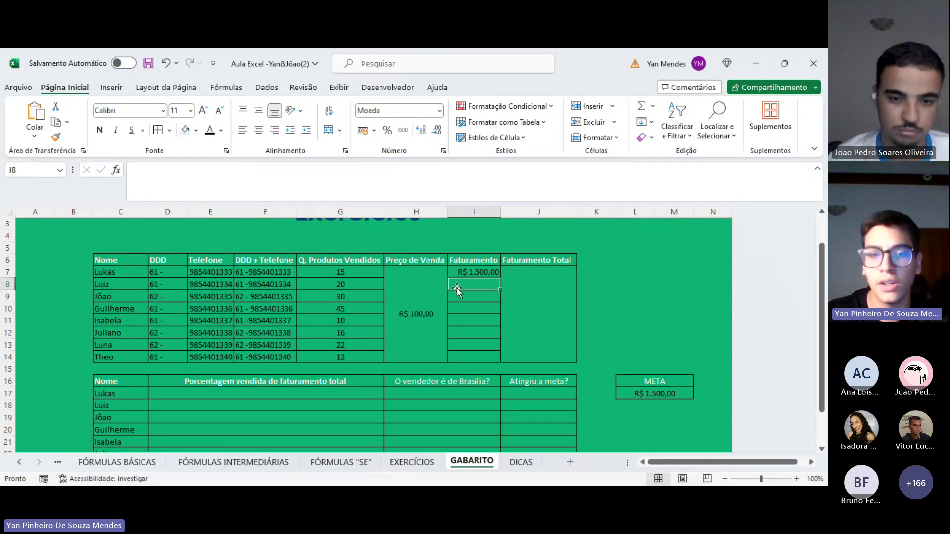
{"action": "left_click", "coordinate": [473, 277]}
{"action": "left_click_drag", "start_coordinate": [499, 277], "coordinate": [498, 362]}
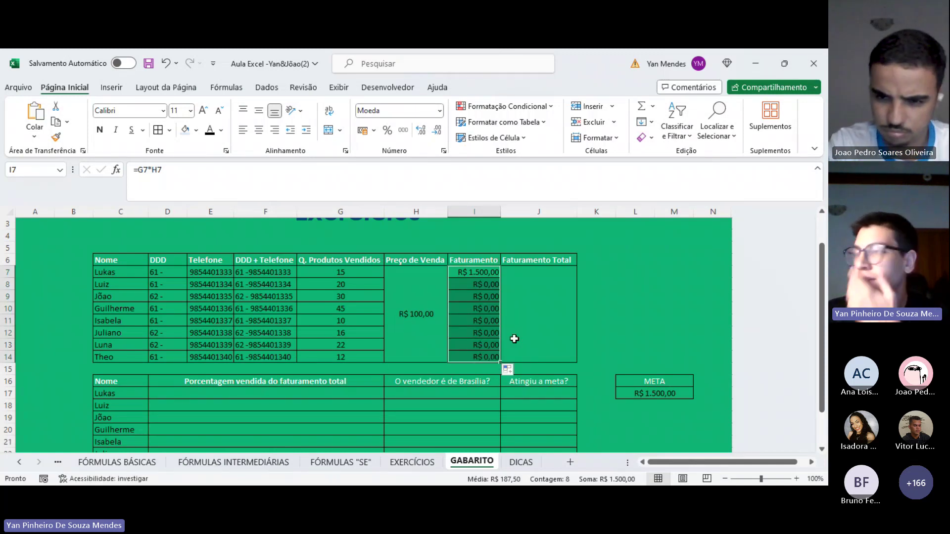
{"action": "left_click_drag", "start_coordinate": [490, 286], "coordinate": [484, 352]}
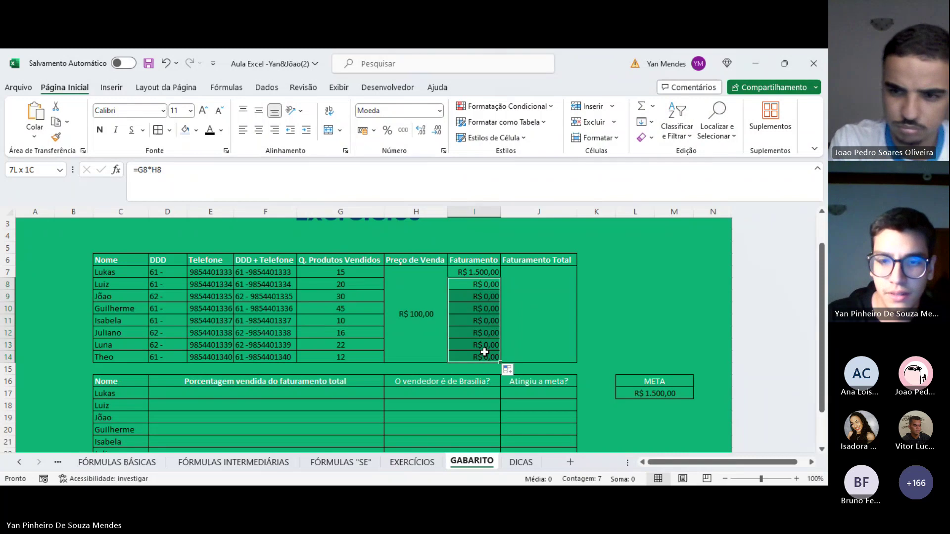
{"action": "key", "text": "Delete"}
{"action": "left_click", "coordinate": [482, 277]}
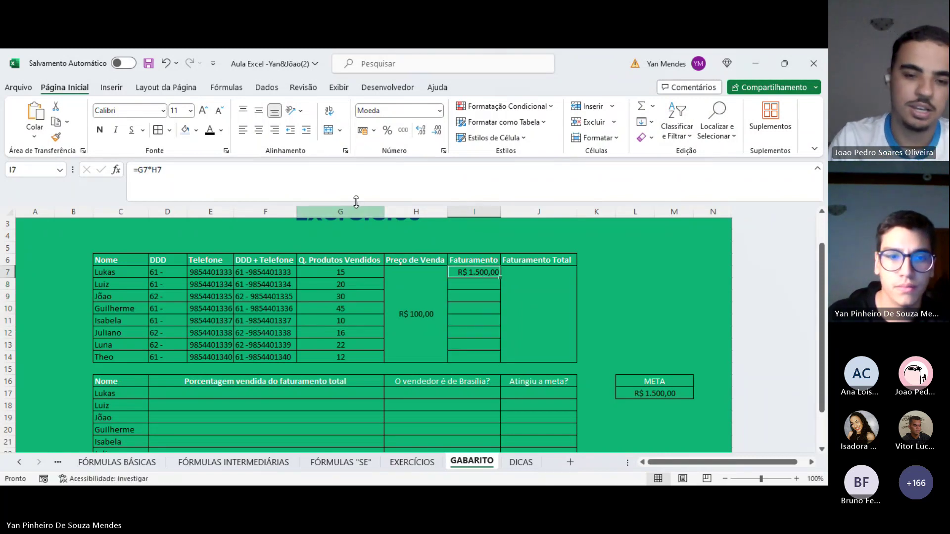
{"action": "left_click", "coordinate": [321, 188]}
{"action": "key", "text": "BackSpace"}
{"action": "key", "text": "BackSpace"}
{"action": "key", "text": "BackSpace"}
{"action": "key", "text": "BackSpace"}
{"action": "key", "text": "BackSpace"}
{"action": "key", "text": "BackSpace"}
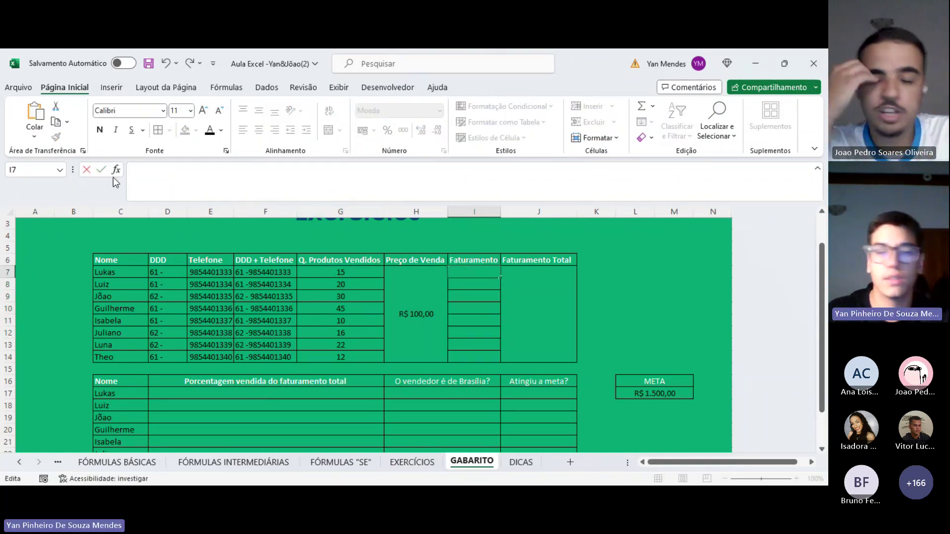
- Enter =G7*$H$7 in I7 and fill it down the Faturamento column
{"action": "type", "text": "="}
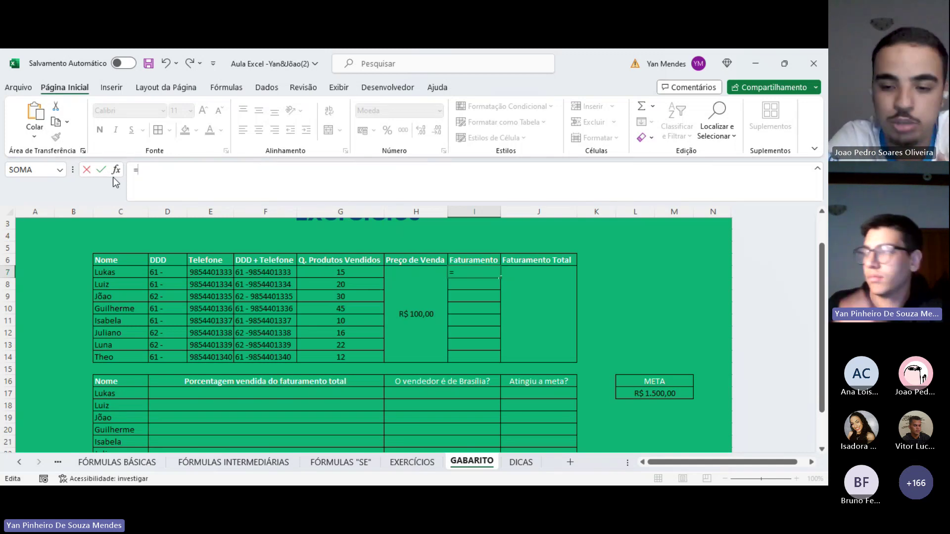
{"action": "left_click", "coordinate": [349, 278]}
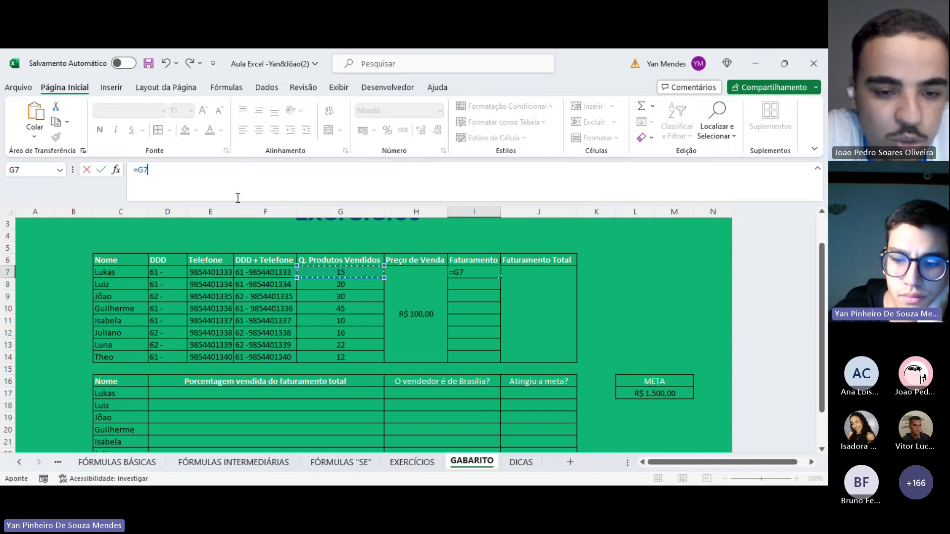
{"action": "type", "text": "*"}
{"action": "left_click", "coordinate": [428, 307]}
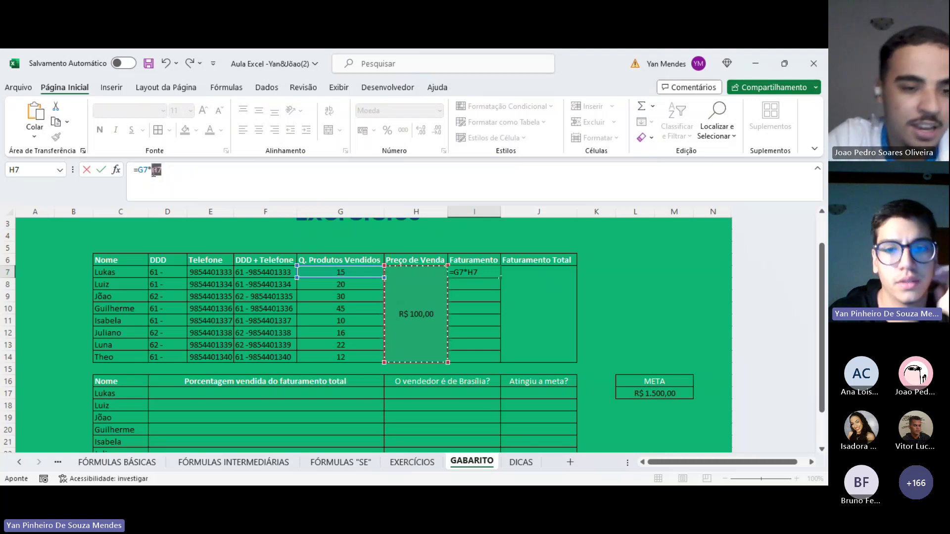
{"action": "left_click_drag", "start_coordinate": [165, 170], "coordinate": [153, 175]}
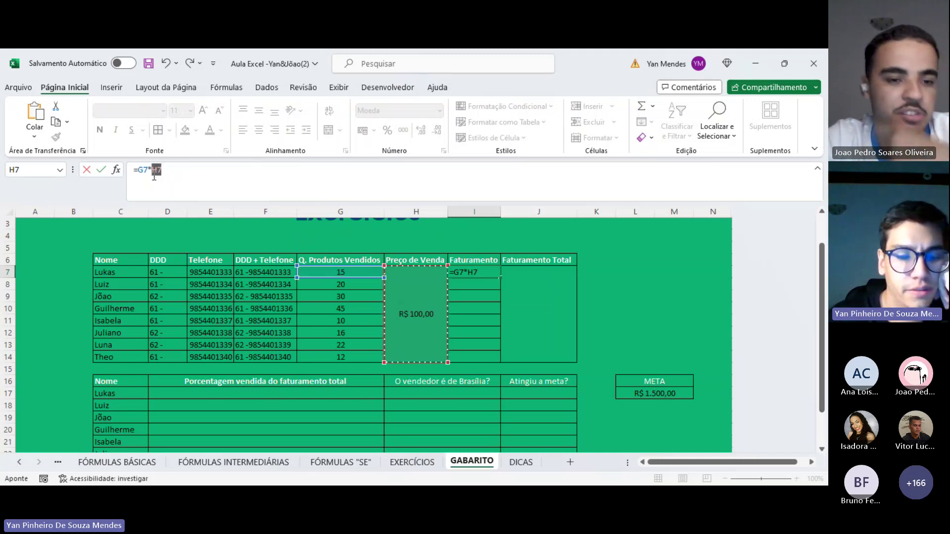
{"action": "left_click", "coordinate": [180, 185]}
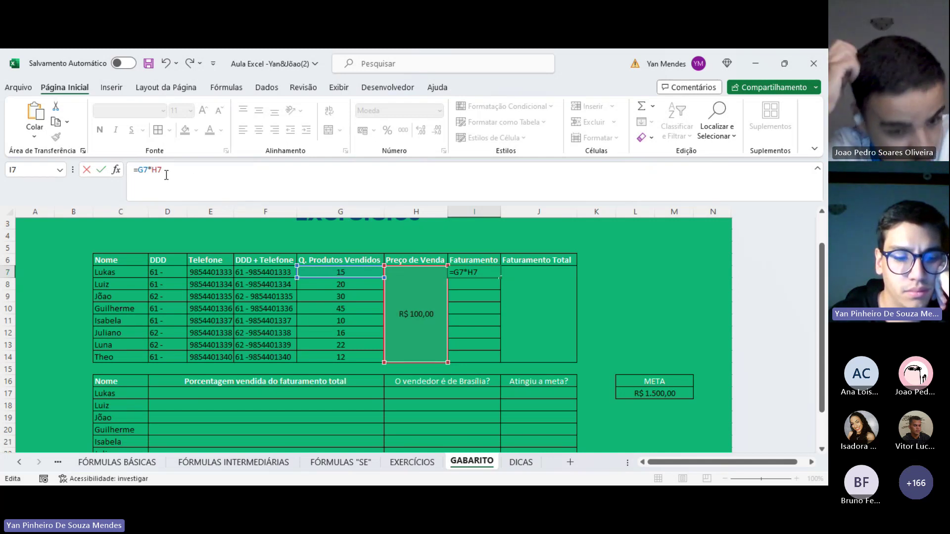
{"action": "left_click_drag", "start_coordinate": [166, 175], "coordinate": [157, 174]}
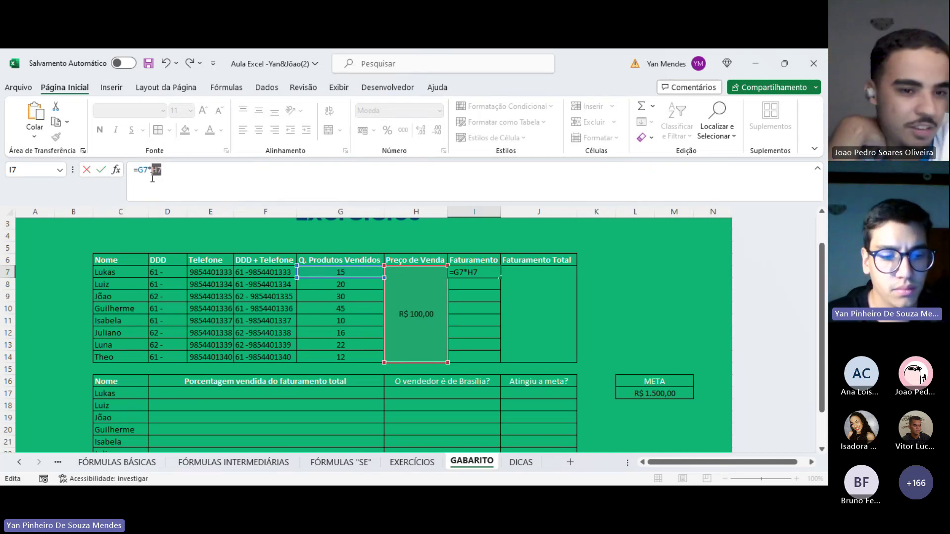
{"action": "key", "text": "F4"}
{"action": "left_click", "coordinate": [182, 170]}
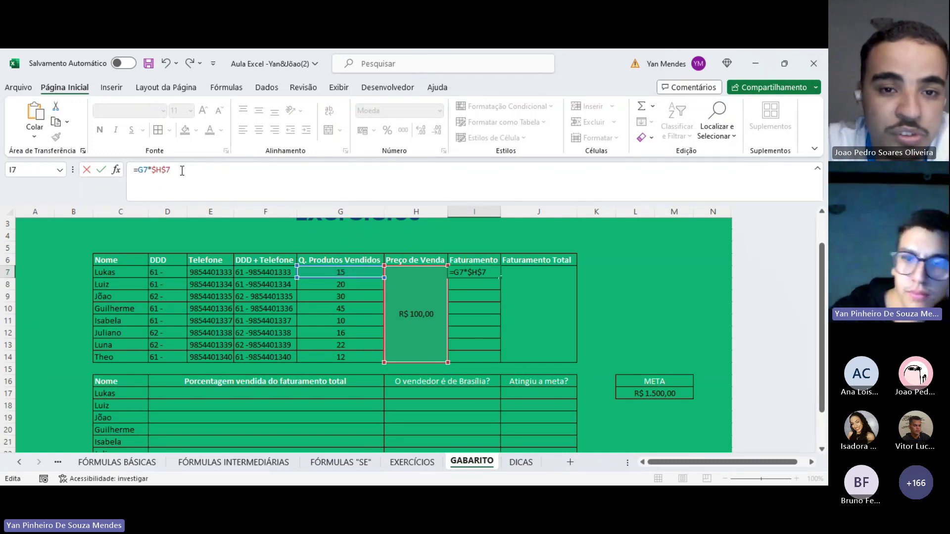
{"action": "key", "text": "Return"}
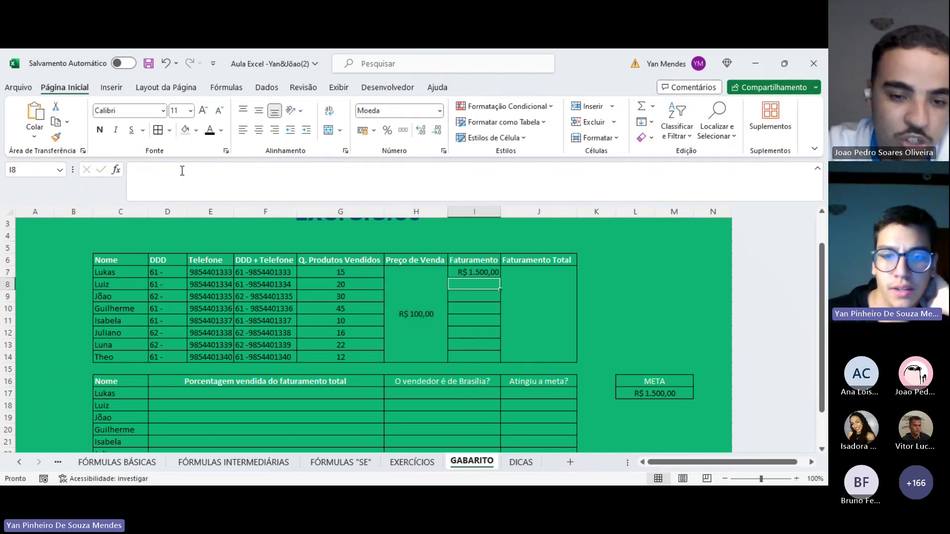
{"action": "left_click", "coordinate": [486, 277]}
{"action": "left_click_drag", "start_coordinate": [500, 278], "coordinate": [489, 360]}
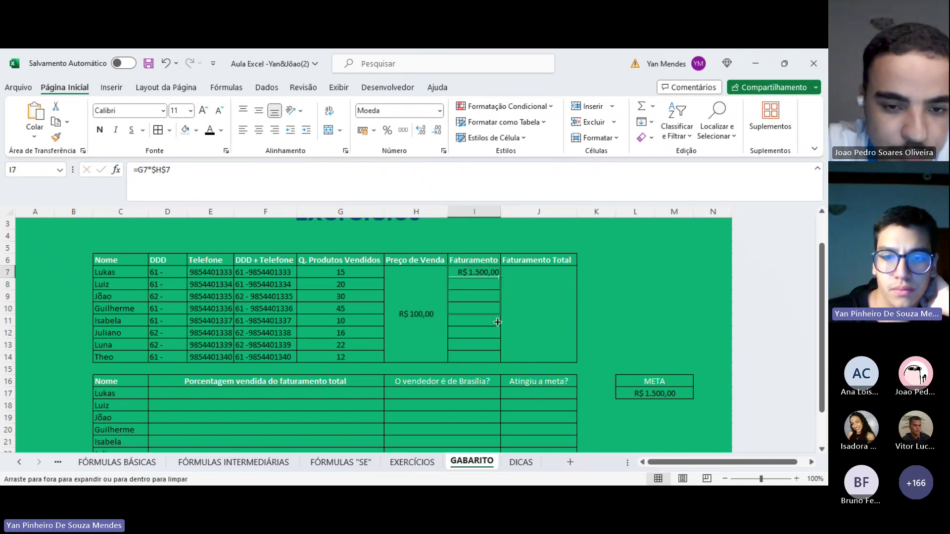
- Inspect the copied revenue formulas in I8, I9 and I10
{"action": "left_click", "coordinate": [478, 269]}
{"action": "key", "text": "Down"}
{"action": "key", "text": "Down"}
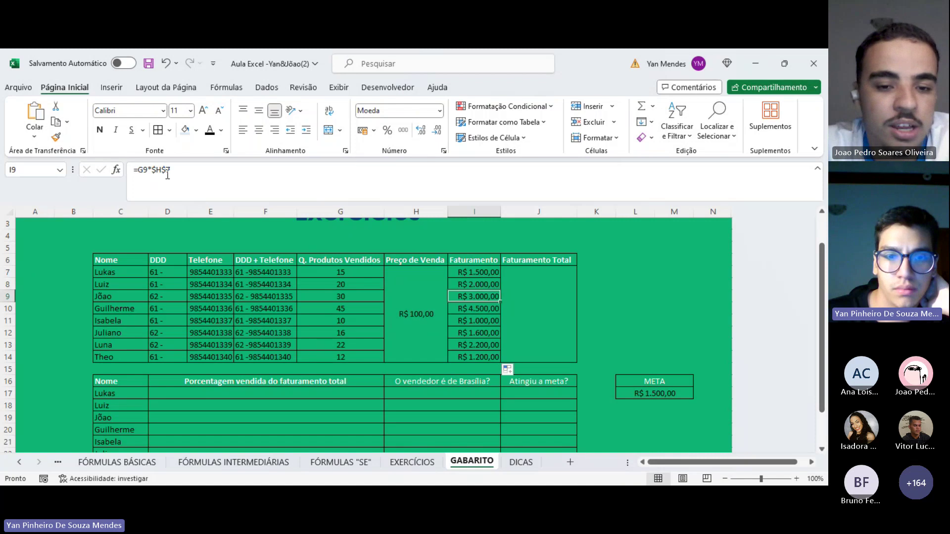
{"action": "left_click", "coordinate": [161, 170]}
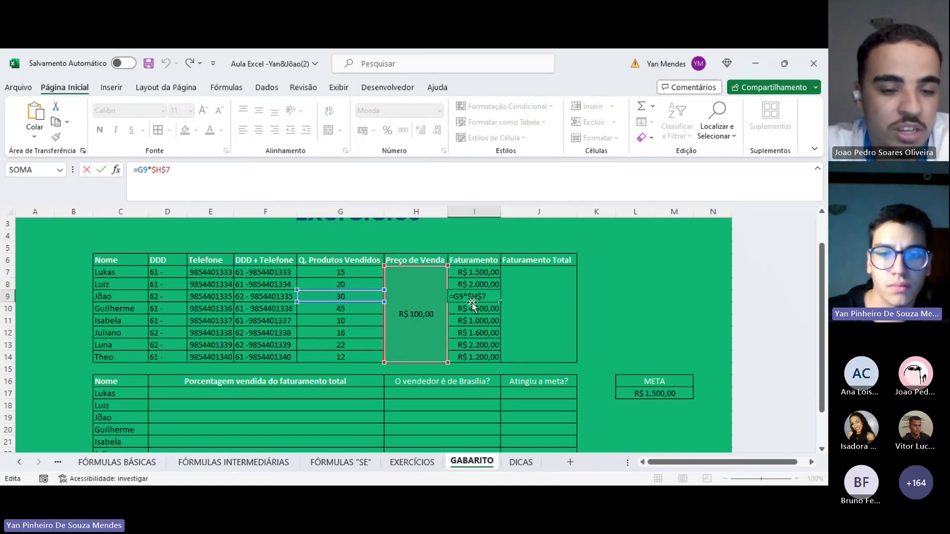
{"action": "key", "text": "Return"}
{"action": "left_click", "coordinate": [168, 171]}
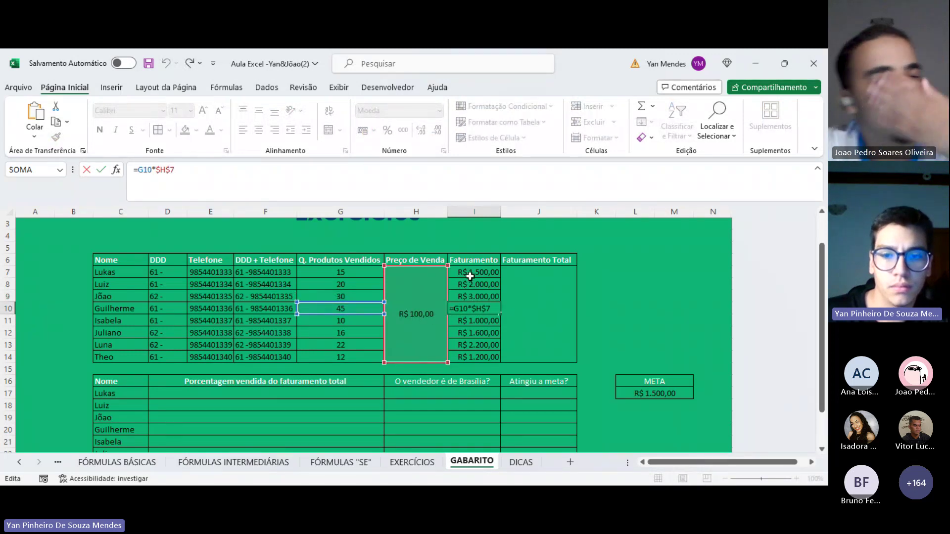
{"action": "key", "text": "Return"}
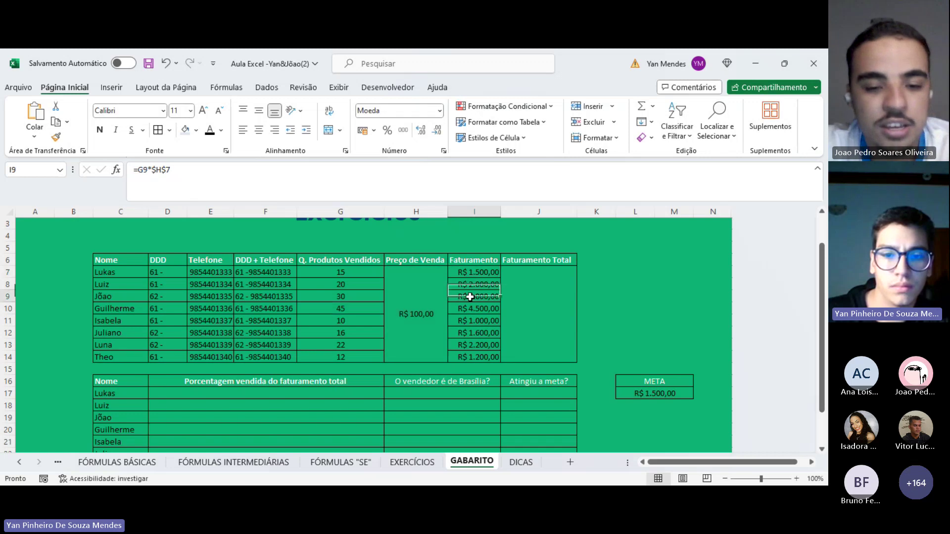
{"action": "left_click", "coordinate": [474, 345]}
{"action": "left_click", "coordinate": [176, 171]}
{"action": "key", "text": "Return"}
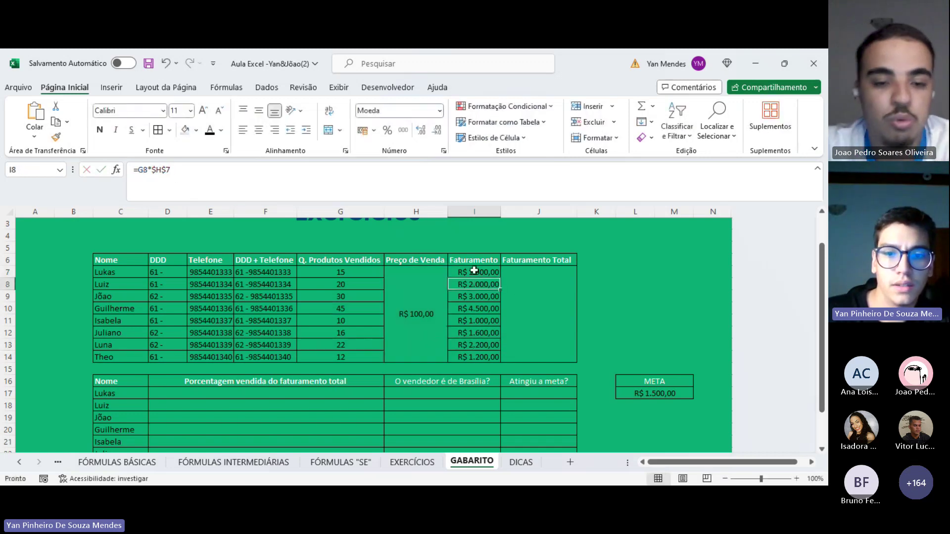
- Change I7 to =G7*H7, refill to I14, and show I13's empty price reference
{"action": "left_click", "coordinate": [474, 272]}
{"action": "left_click_drag", "start_coordinate": [170, 170], "coordinate": [157, 173]}
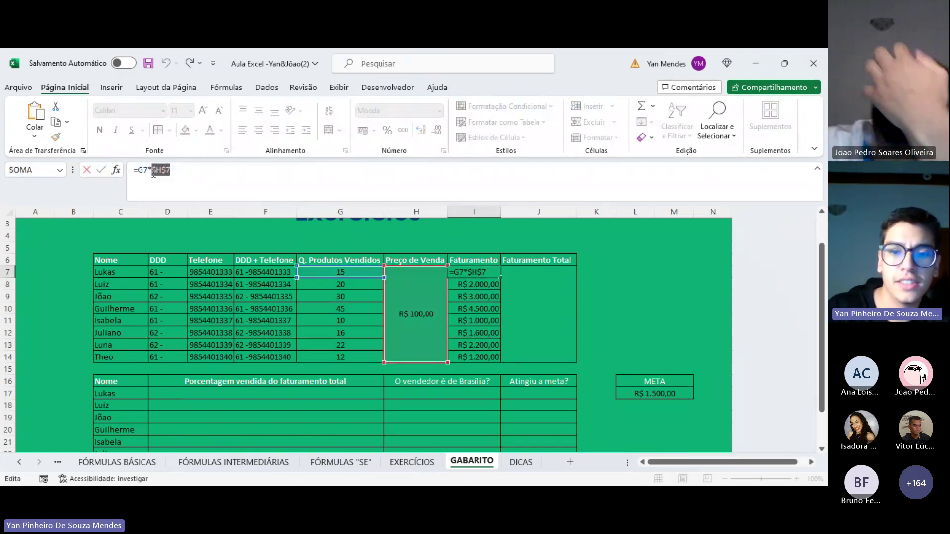
{"action": "key", "text": "BackSpace"}
{"action": "left_click", "coordinate": [414, 287]}
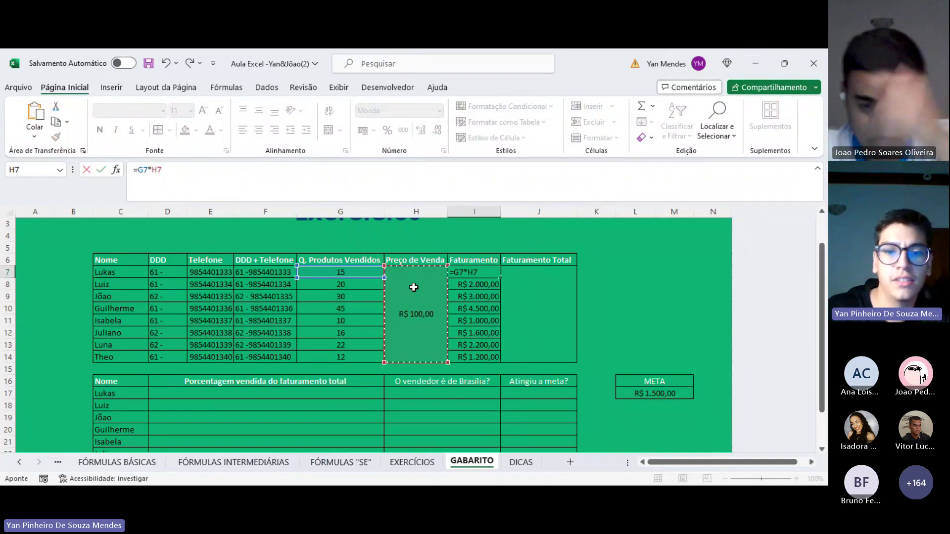
{"action": "key", "text": "Return"}
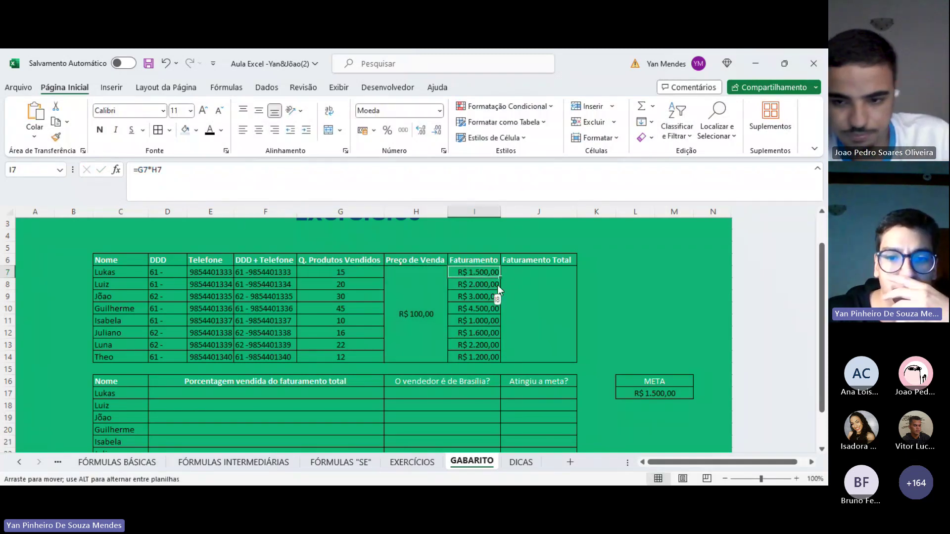
{"action": "mouse_move", "coordinate": [498, 285]}
{"action": "left_mouse_down"}
{"action": "mouse_move", "coordinate": [496, 274]}
{"action": "mouse_move", "coordinate": [499, 360]}
{"action": "left_mouse_up"}
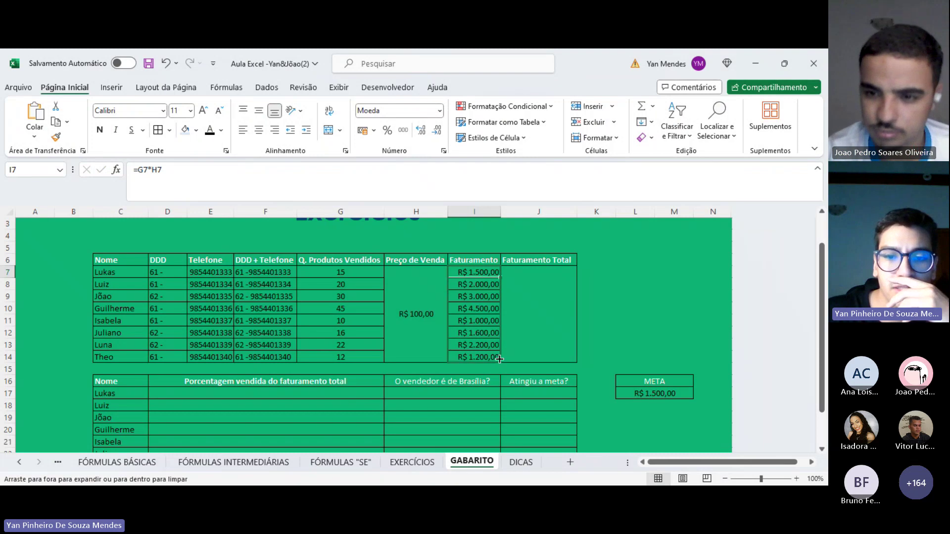
{"action": "left_click", "coordinate": [523, 323]}
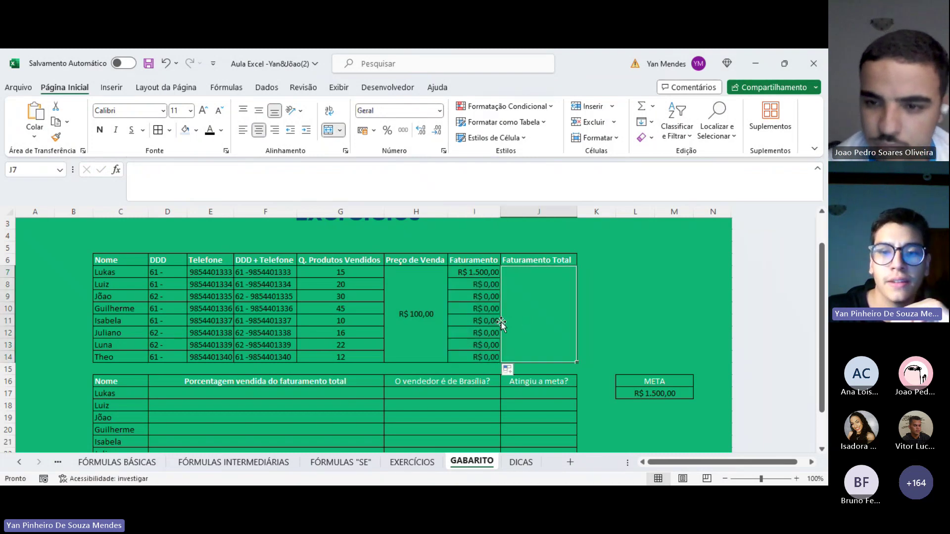
{"action": "left_click", "coordinate": [484, 346]}
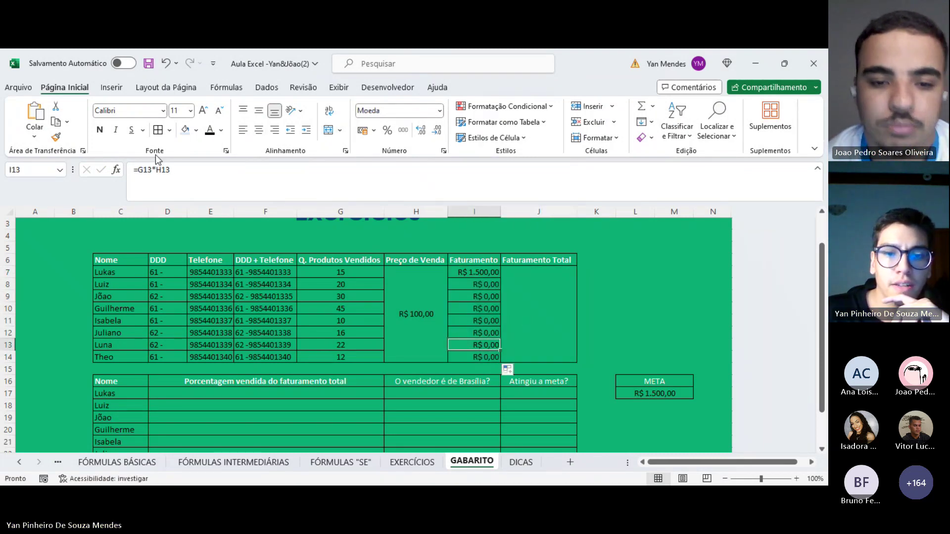
{"action": "key", "text": "F2"}
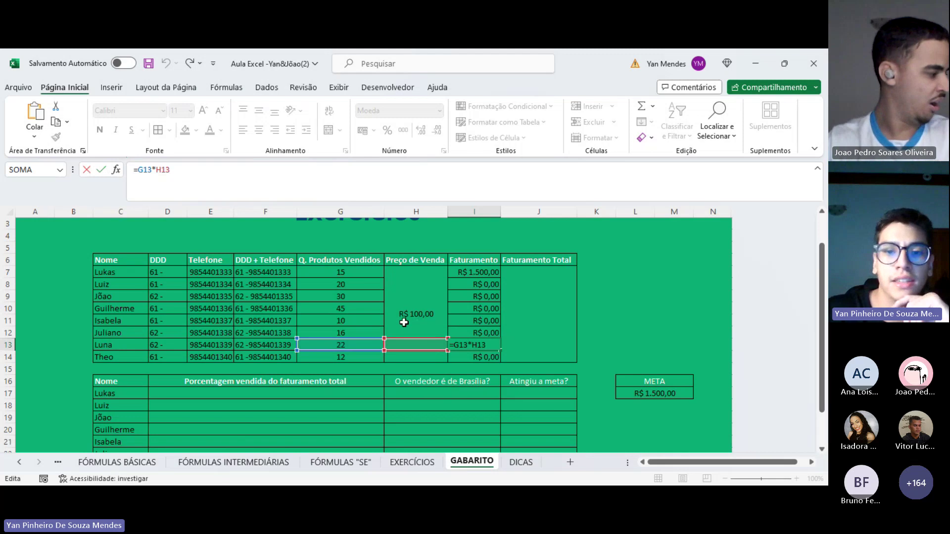
{"action": "left_click", "coordinate": [543, 292]}
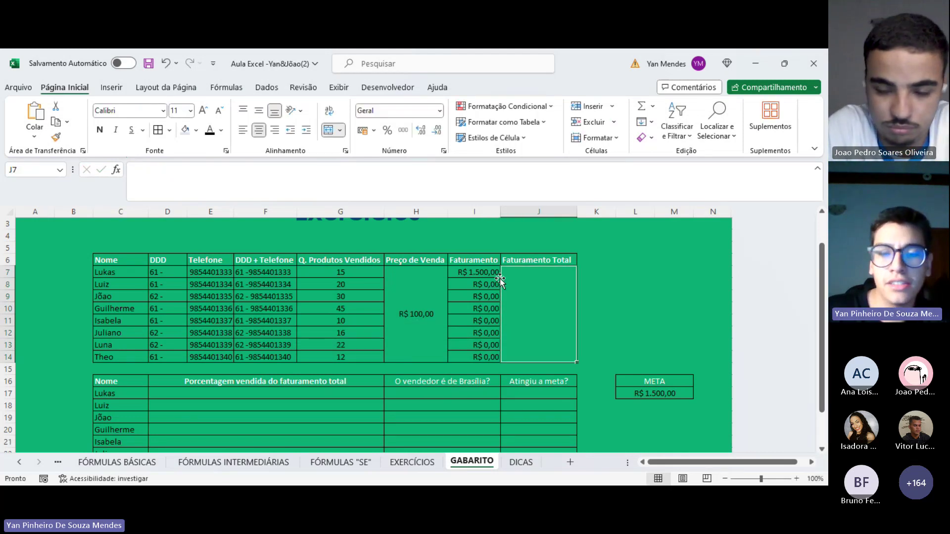
- Restore the locked $H$7 reference in I7 and refill the formula down to I14
{"action": "double_click", "coordinate": [500, 276]}
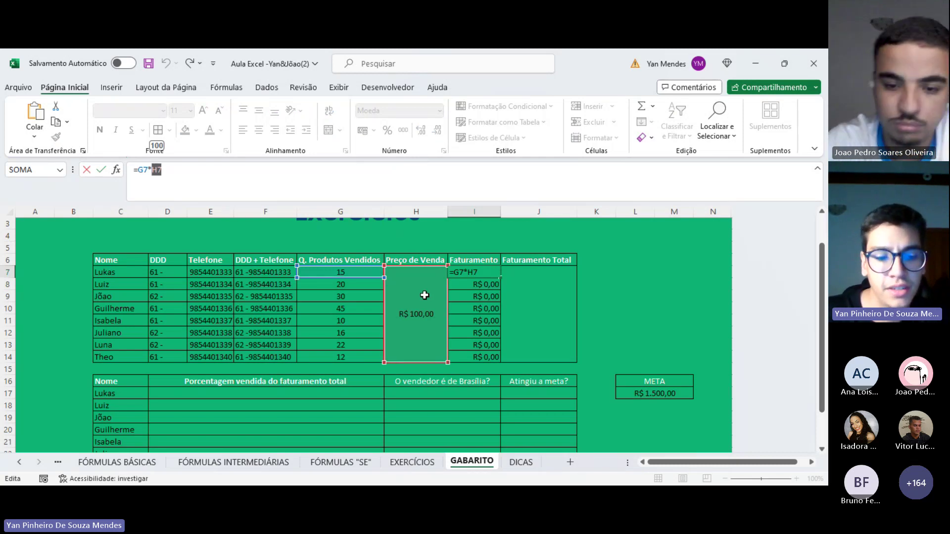
{"action": "key", "text": "Return"}
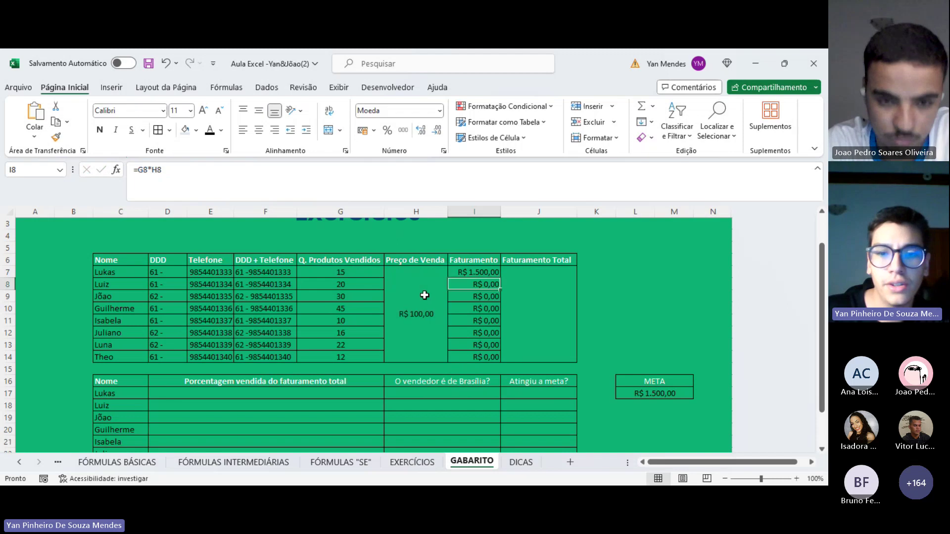
{"action": "left_click", "coordinate": [495, 271]}
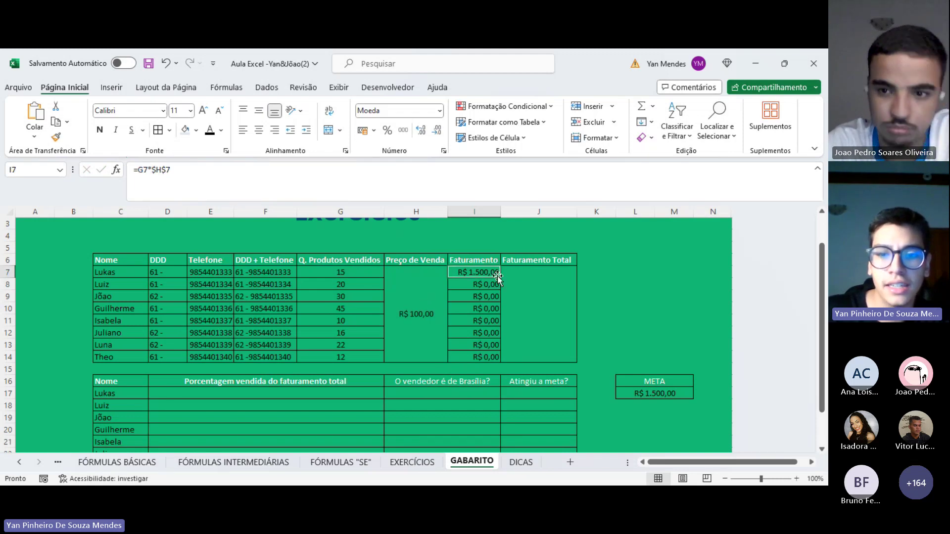
{"action": "left_click", "coordinate": [345, 283]}
{"action": "left_click", "coordinate": [427, 296]}
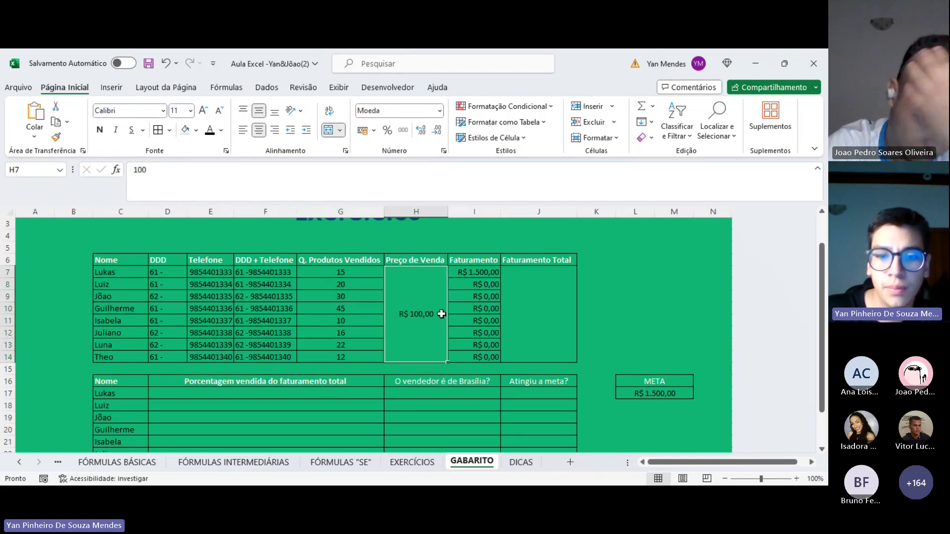
{"action": "left_click", "coordinate": [496, 274]}
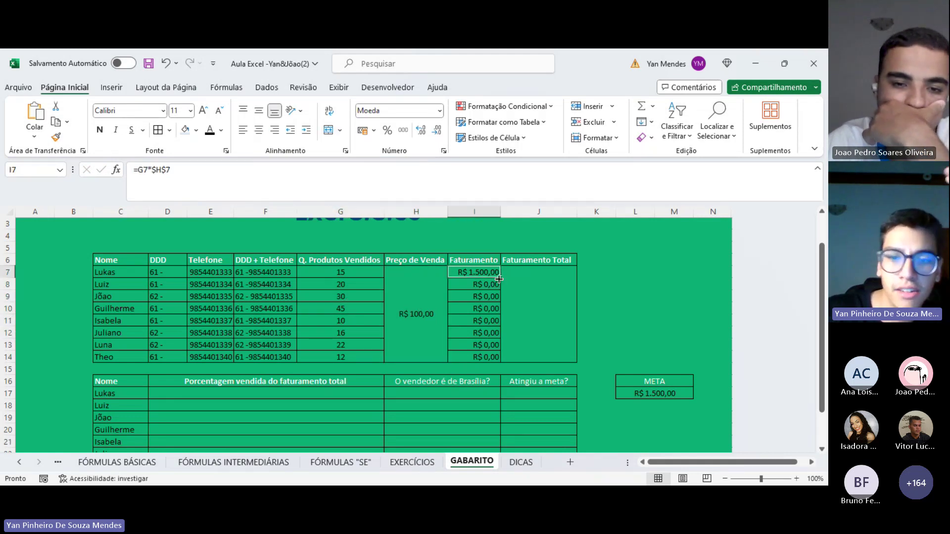
{"action": "double_click", "coordinate": [499, 278]}
{"action": "left_click", "coordinate": [682, 286]}
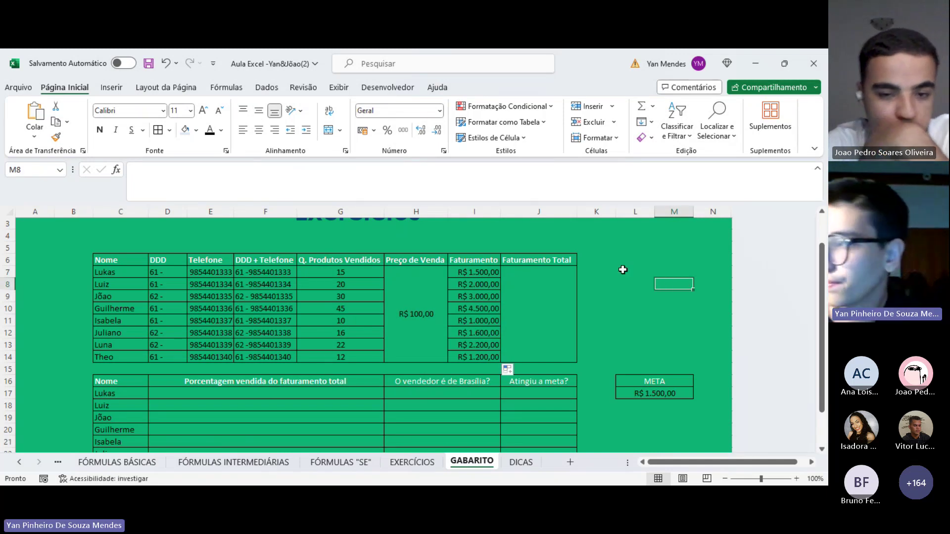
{"action": "left_click", "coordinate": [522, 304]}
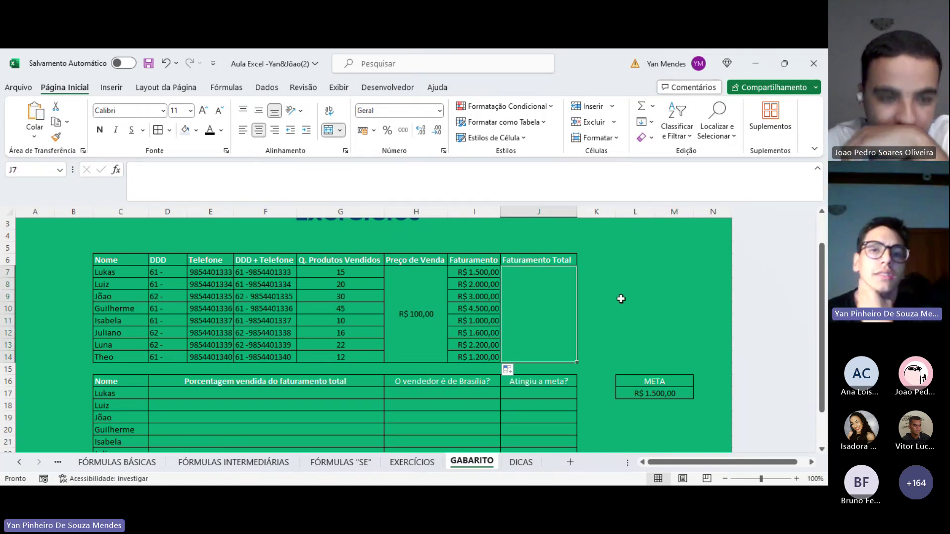
- Enter =SOMA(I7:I14) in the merged Faturamento Total cell, centered vertically and bold
{"action": "scroll", "coordinate": [619, 297], "scroll_direction": "down", "scroll_amount": 1}
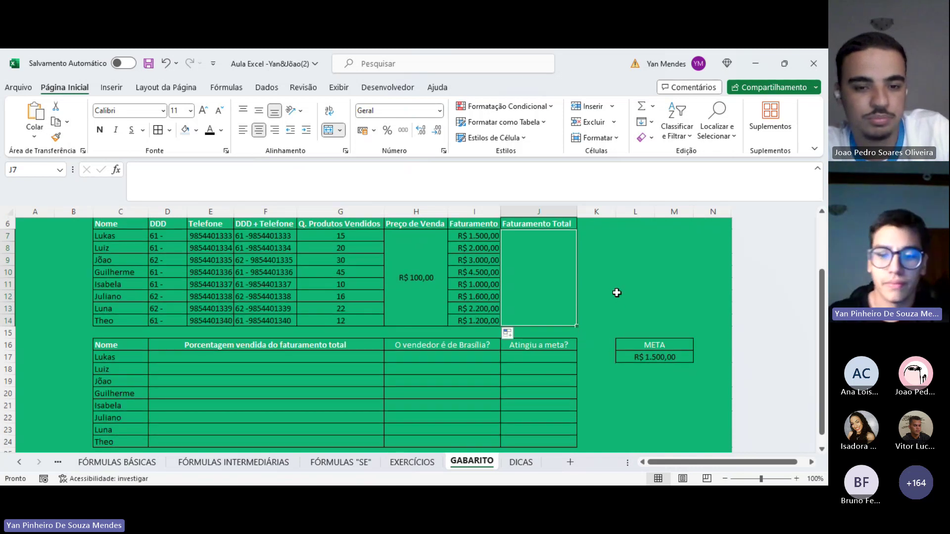
{"action": "type", "text": "=soma"}
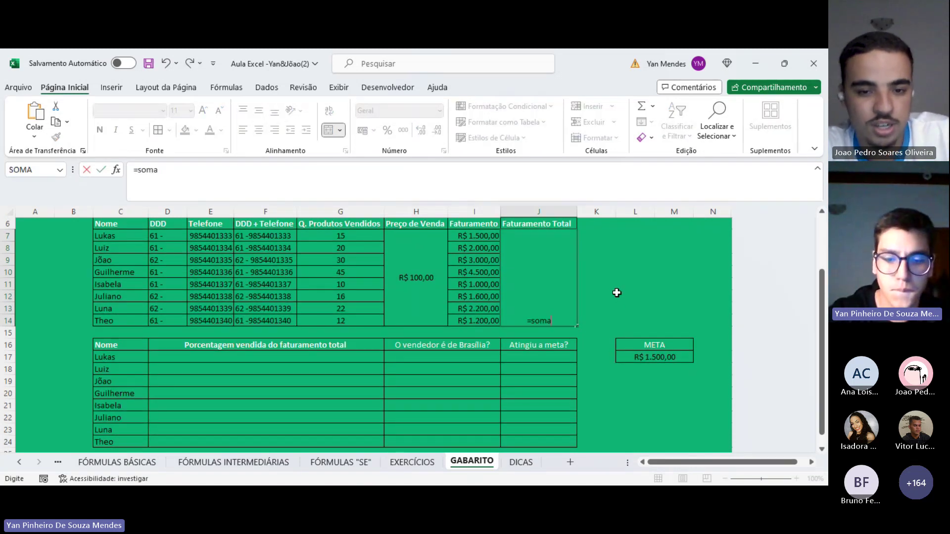
{"action": "type", "text": "("}
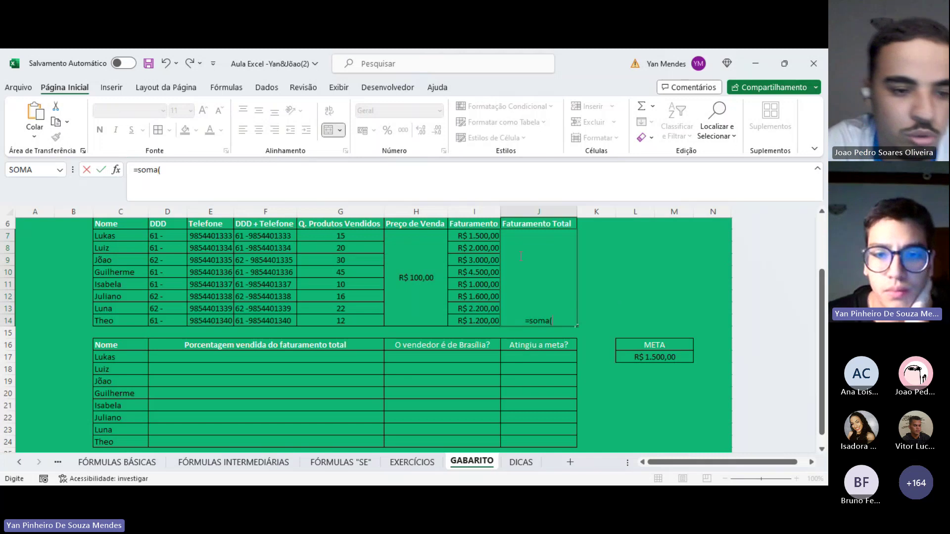
{"action": "left_click_drag", "start_coordinate": [476, 238], "coordinate": [479, 320]}
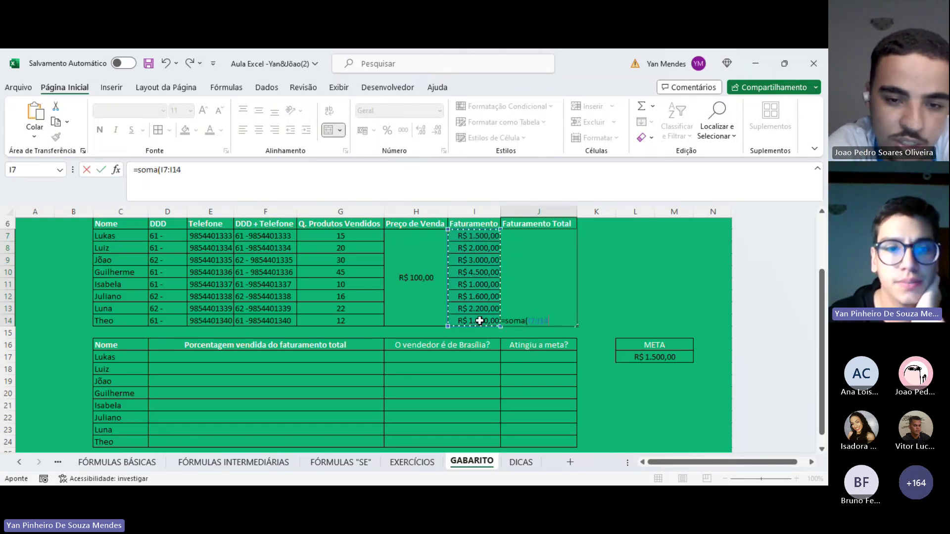
{"action": "key", "text": "Return"}
{"action": "left_click", "coordinate": [520, 282]}
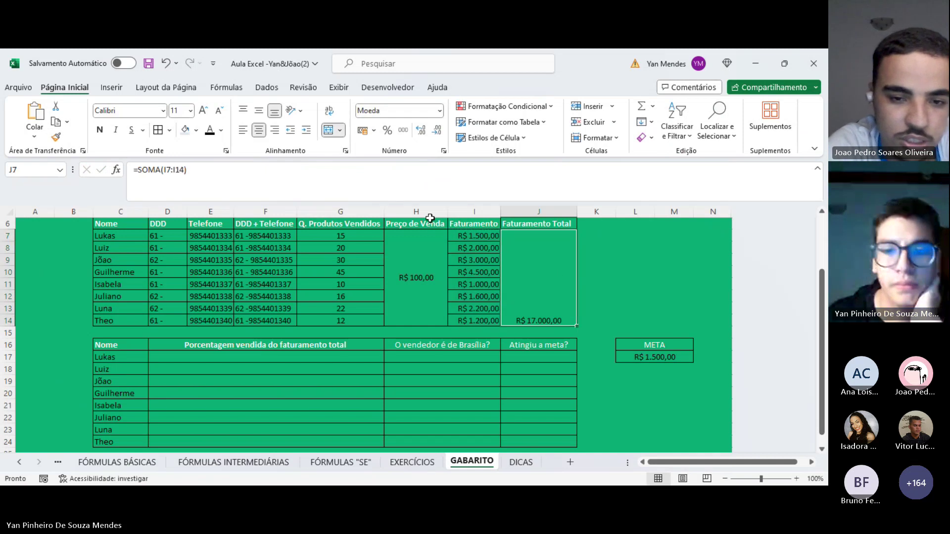
{"action": "left_click", "coordinate": [259, 111]}
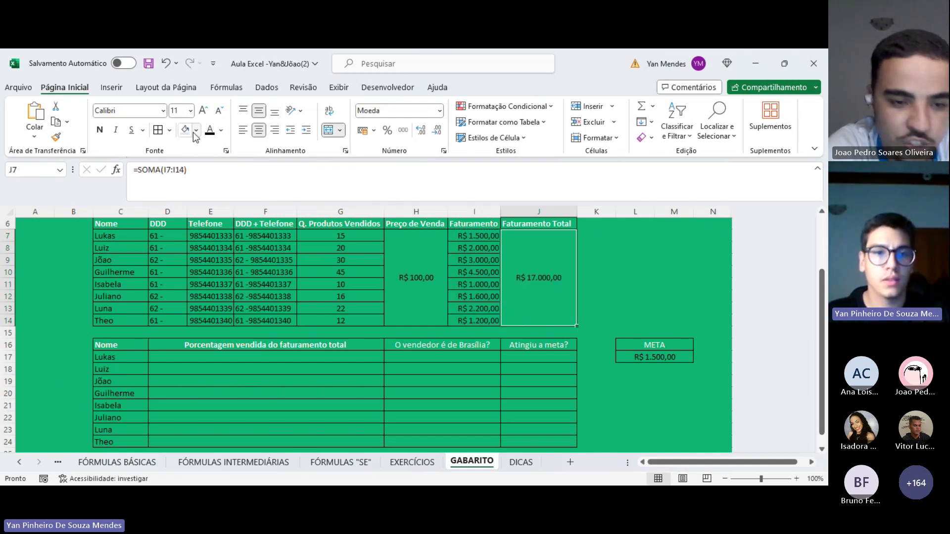
{"action": "left_click", "coordinate": [100, 130]}
- Give the C6:J6 header row a green fill
{"action": "scroll", "coordinate": [643, 306], "scroll_direction": "up", "scroll_amount": 2}
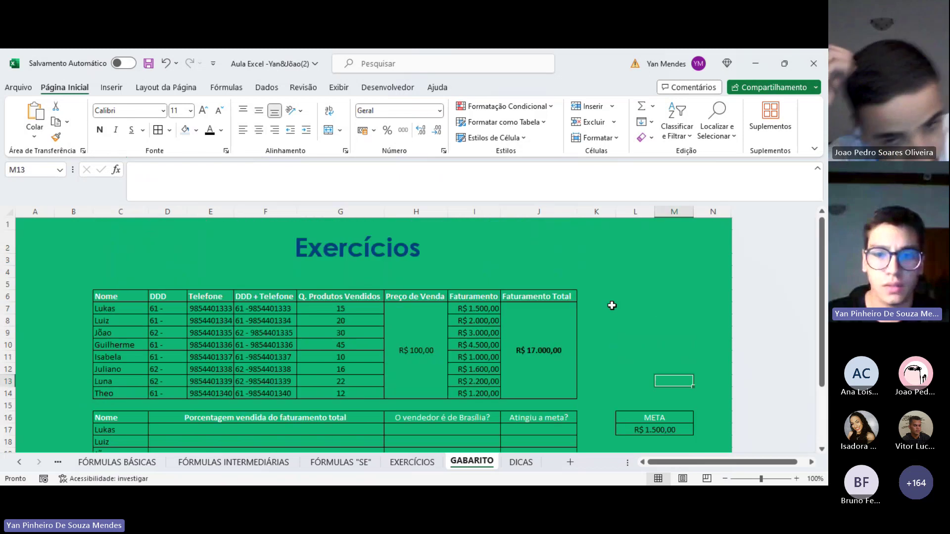
{"action": "scroll", "coordinate": [589, 318], "scroll_direction": "down", "scroll_amount": 1}
{"action": "left_click", "coordinate": [541, 265]}
{"action": "left_click_drag", "start_coordinate": [542, 265], "coordinate": [114, 260]}
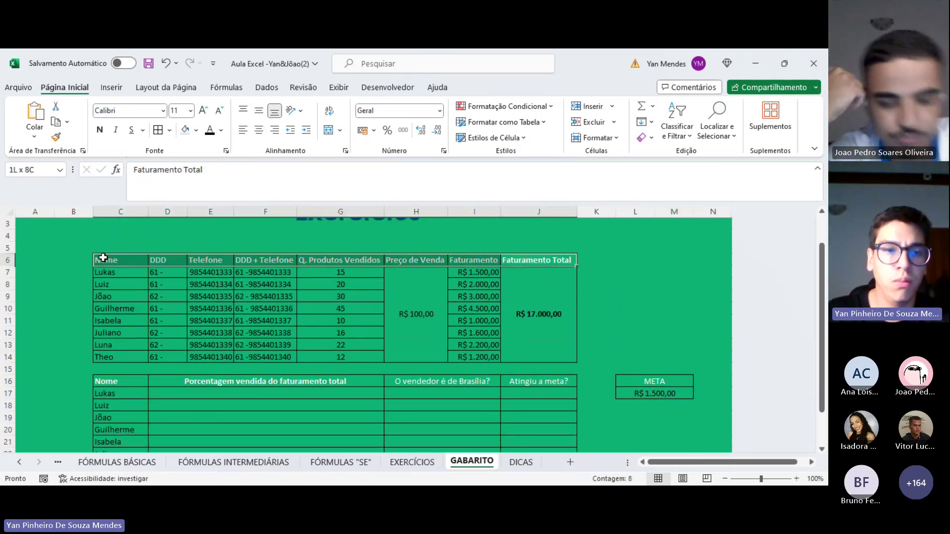
{"action": "left_click", "coordinate": [195, 130]}
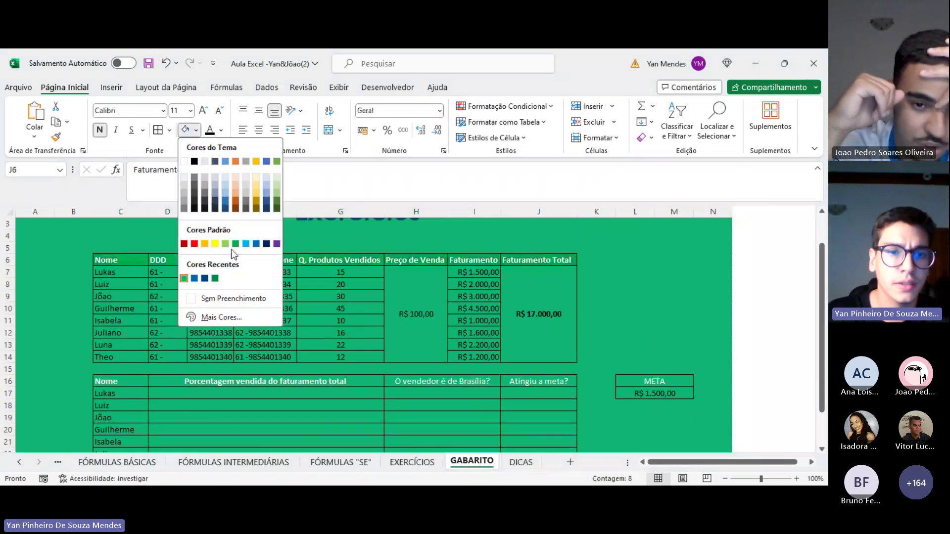
{"action": "left_click", "coordinate": [238, 243]}
{"action": "left_click", "coordinate": [632, 283]}
{"action": "scroll", "coordinate": [593, 297], "scroll_direction": "down", "scroll_amount": 2}
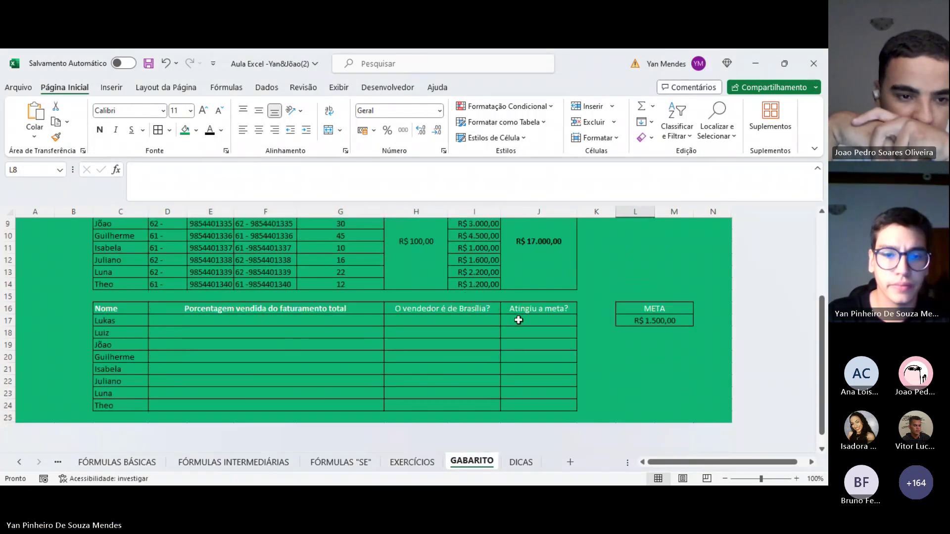
- Enter =I7/$J$7 in D17 for Lukas's share of total revenue
{"action": "left_click", "coordinate": [295, 333]}
{"action": "scroll", "coordinate": [318, 357], "scroll_direction": "up", "scroll_amount": 2}
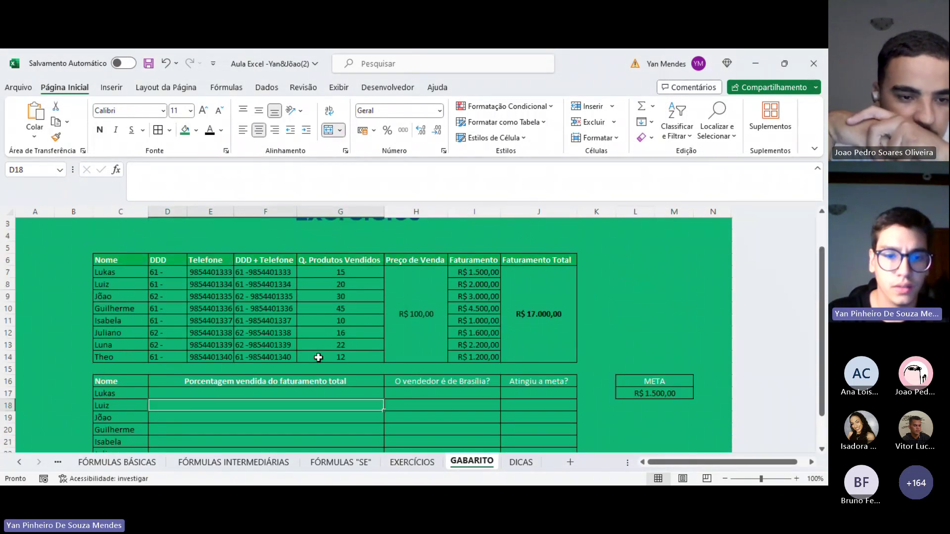
{"action": "left_click", "coordinate": [274, 395]}
{"action": "scroll", "coordinate": [297, 388], "scroll_direction": "down", "scroll_amount": 1}
{"action": "scroll", "coordinate": [337, 378], "scroll_direction": "down", "scroll_amount": 1}
{"action": "scroll", "coordinate": [369, 375], "scroll_direction": "up", "scroll_amount": 1}
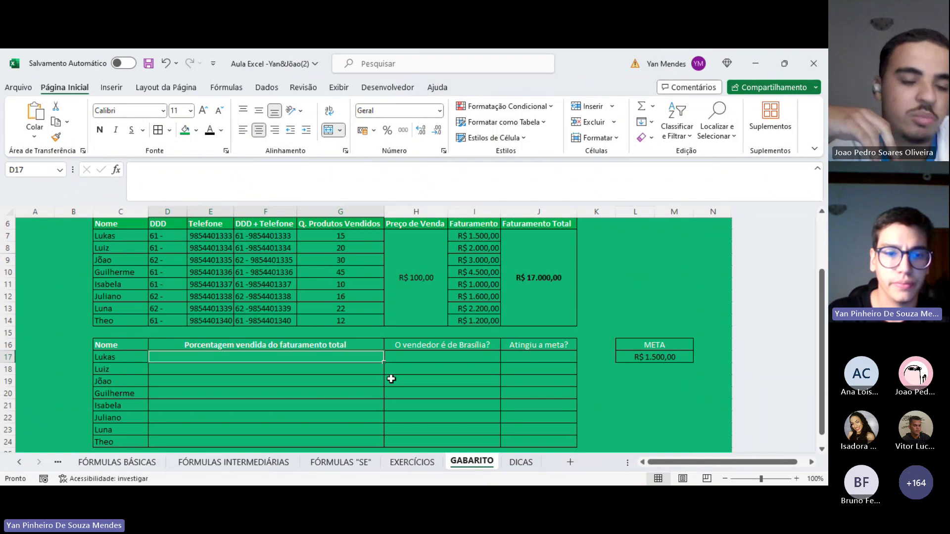
{"action": "type", "text": "="}
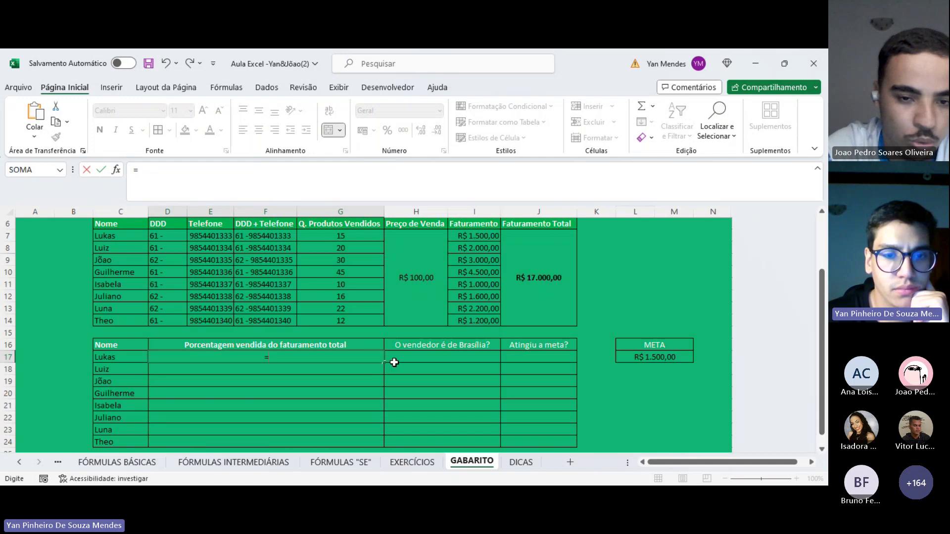
{"action": "left_click", "coordinate": [471, 235]}
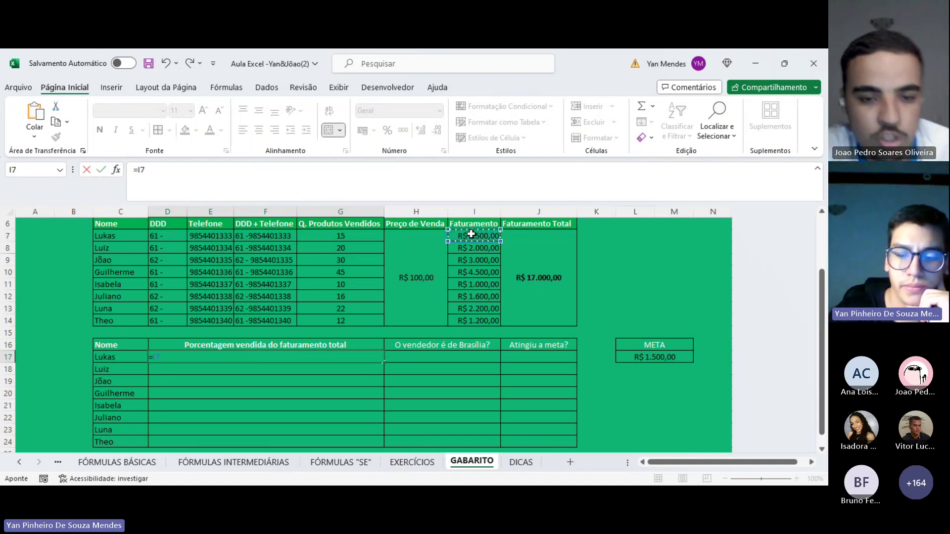
{"action": "type", "text": "/"}
{"action": "scroll", "coordinate": [327, 318], "scroll_direction": "down", "scroll_amount": 2}
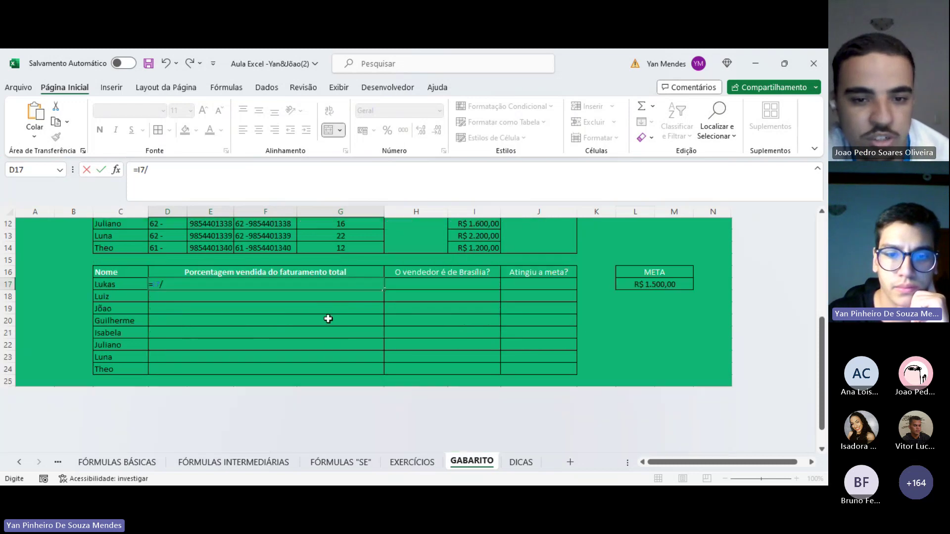
{"action": "scroll", "coordinate": [384, 313], "scroll_direction": "up", "scroll_amount": 2}
{"action": "left_click", "coordinate": [537, 275]}
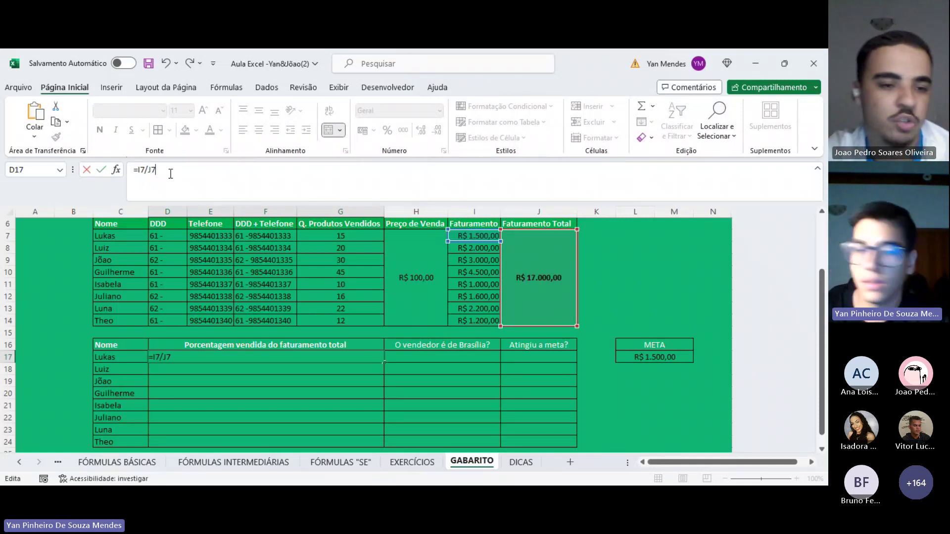
{"action": "left_click_drag", "start_coordinate": [170, 174], "coordinate": [148, 176]}
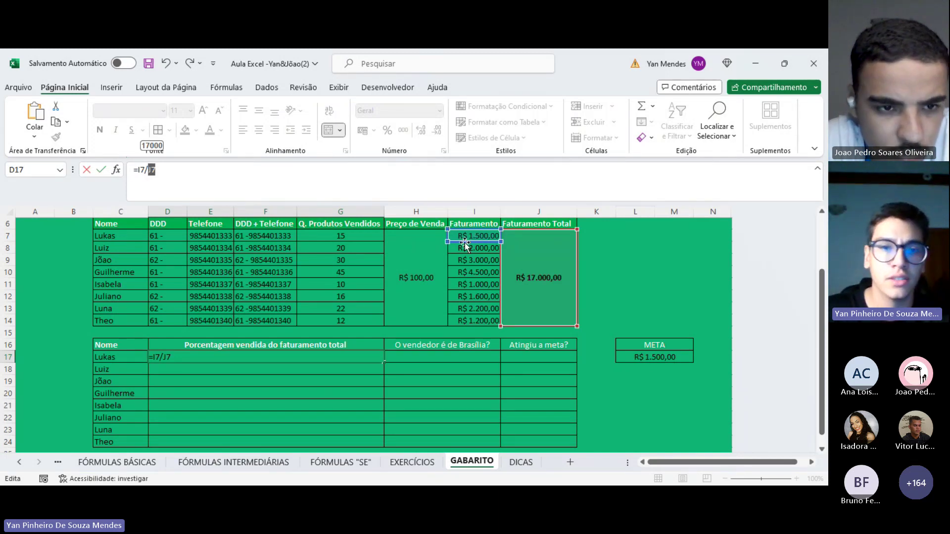
{"action": "key", "text": "F4"}
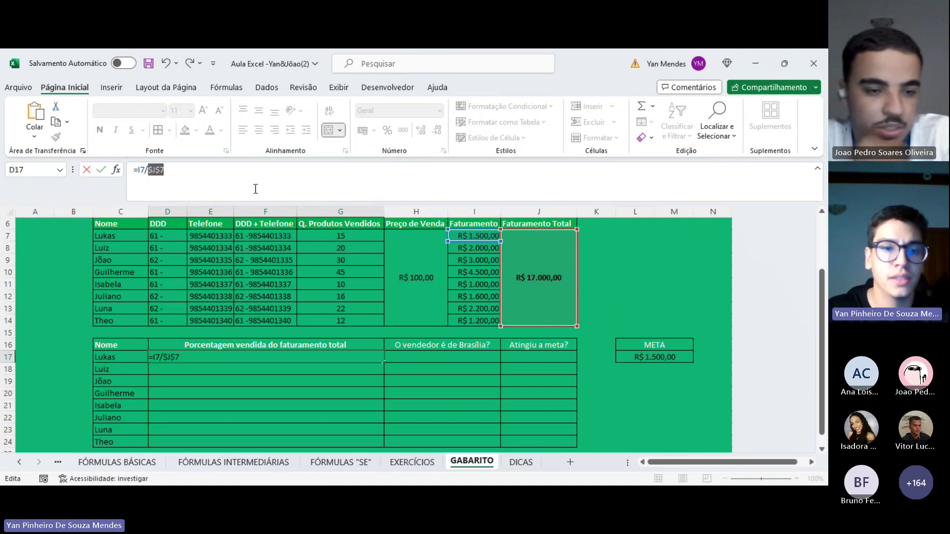
{"action": "key", "text": "Return"}
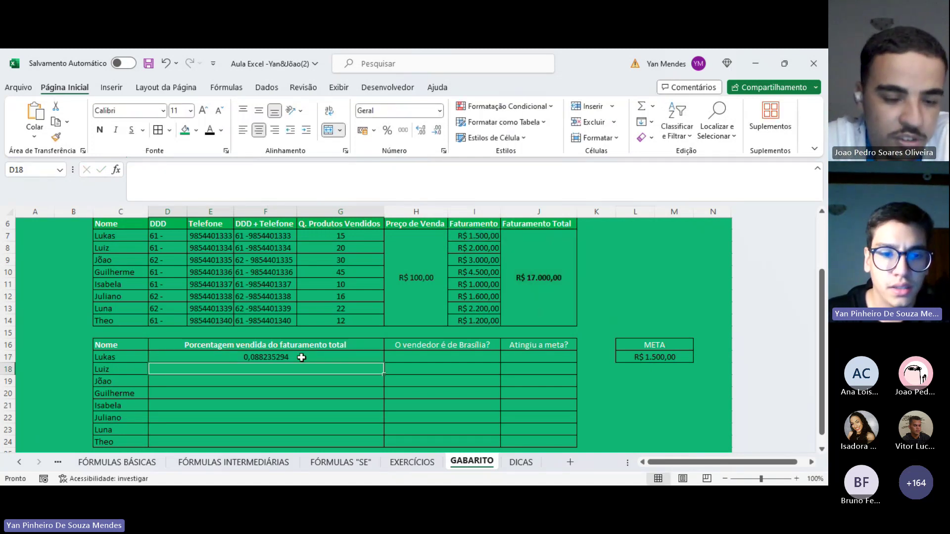
- Format D17 as a percentage and fill it down to D24
{"action": "left_click", "coordinate": [302, 357]}
{"action": "left_click", "coordinate": [388, 131]}
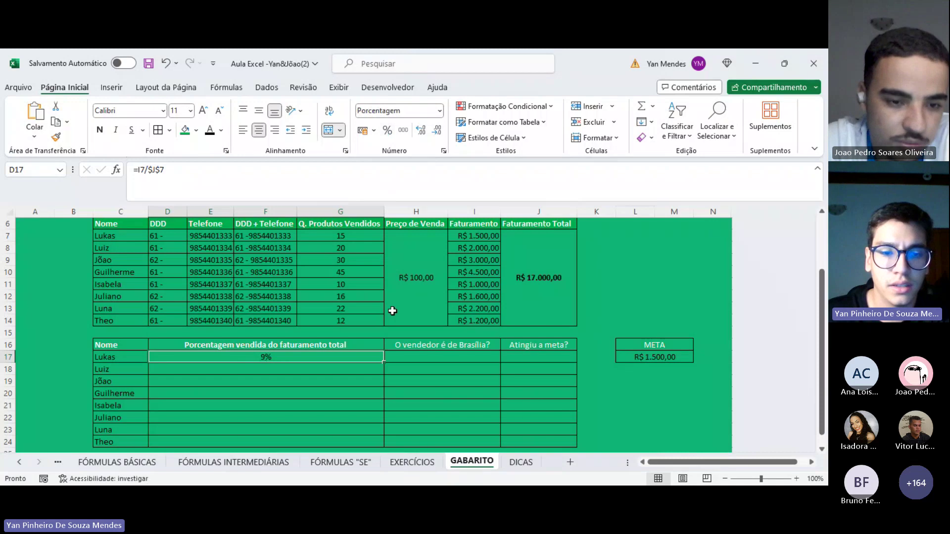
{"action": "scroll", "coordinate": [366, 369], "scroll_direction": "down", "scroll_amount": 2}
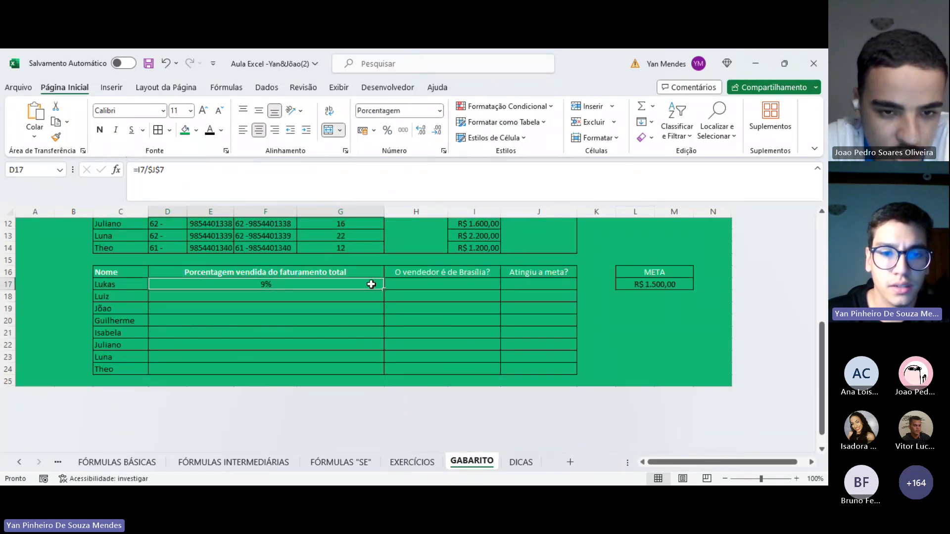
{"action": "left_click_drag", "start_coordinate": [383, 293], "coordinate": [367, 376]}
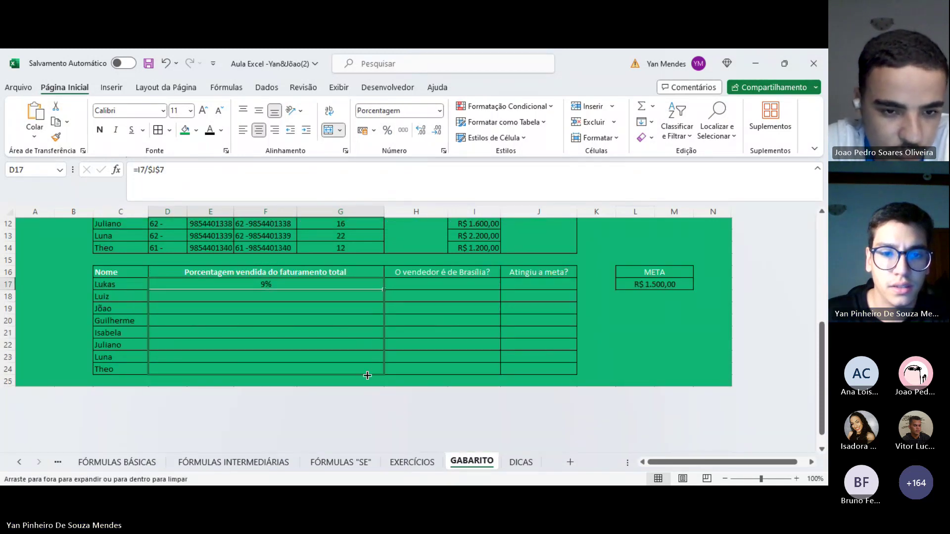
- Check the percentages total 100% with =SOMA in F25, then delete the check
{"action": "left_click", "coordinate": [268, 383]}
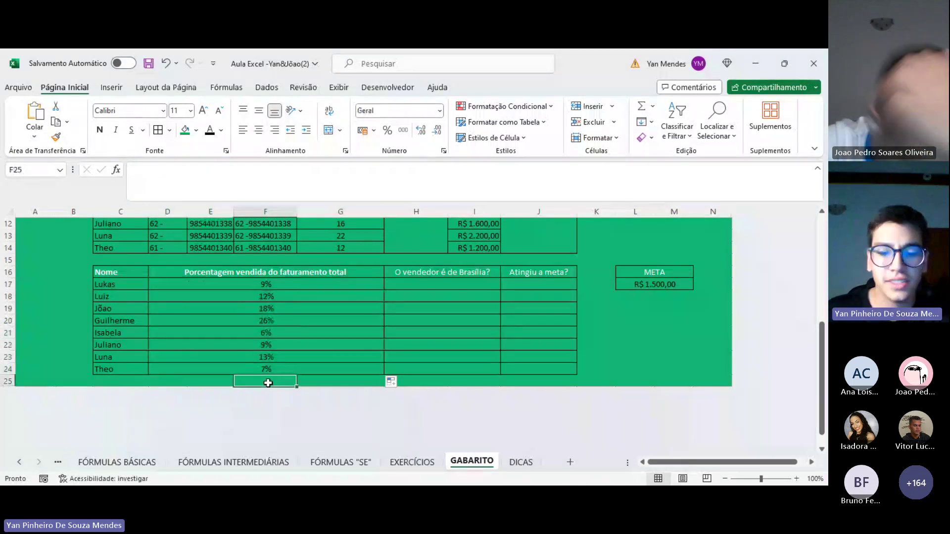
{"action": "type", "text": "=s"}
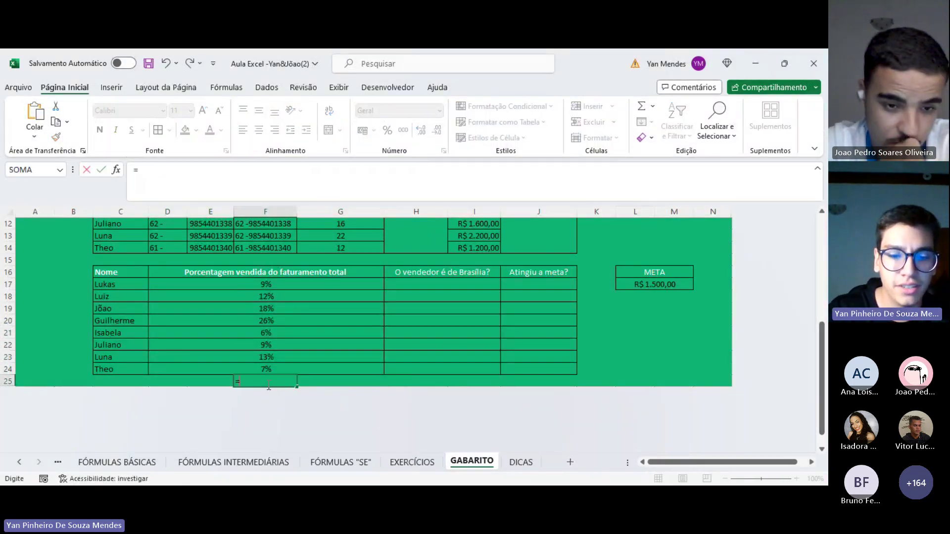
{"action": "type", "text": "oma("}
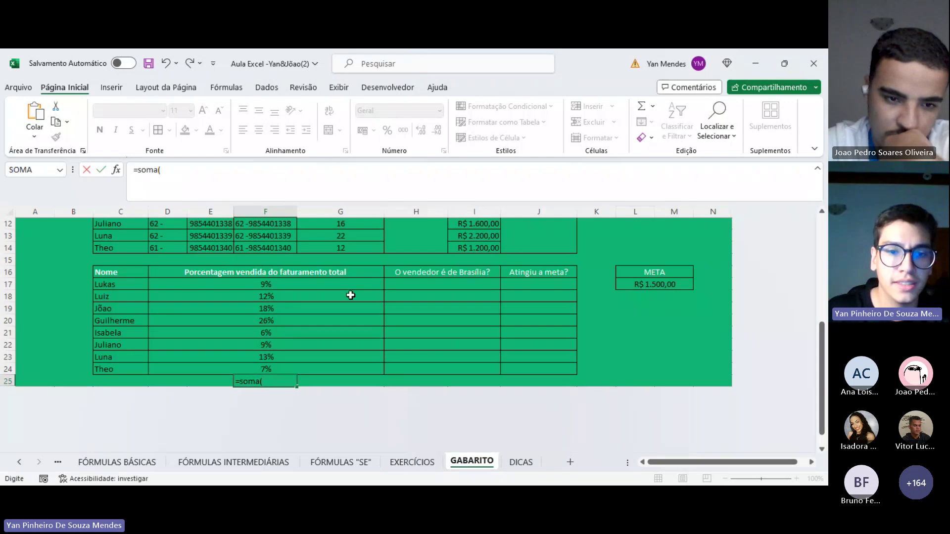
{"action": "left_click_drag", "start_coordinate": [381, 282], "coordinate": [333, 369]}
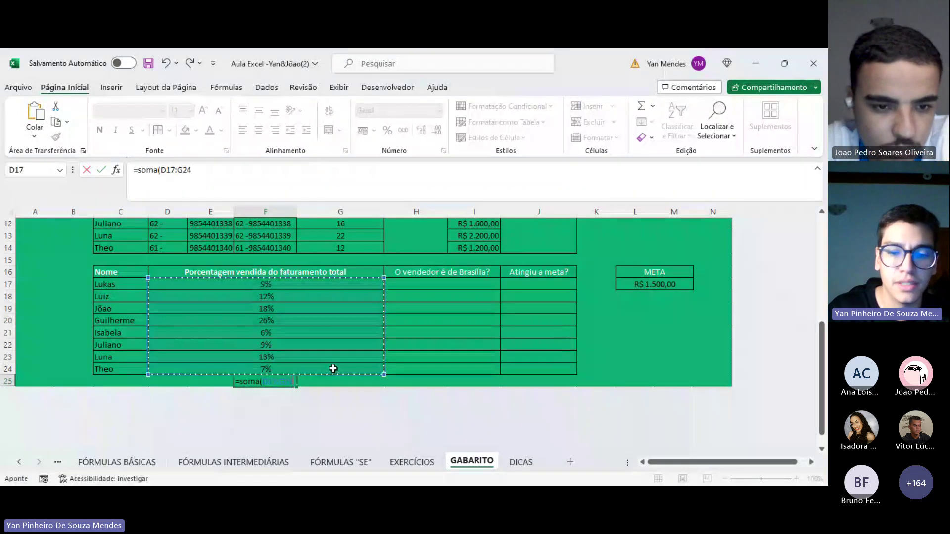
{"action": "key", "text": "ctrl+Return"}
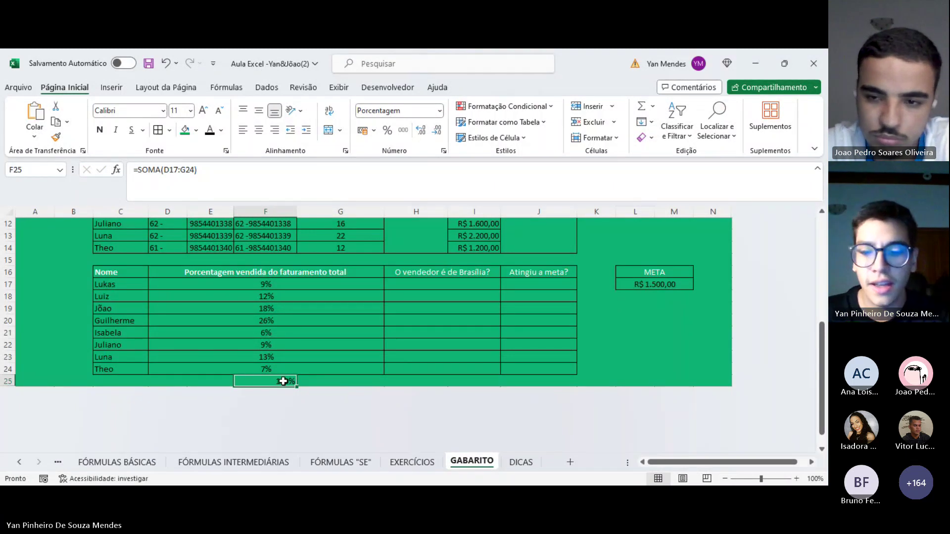
{"action": "key", "text": "Delete"}
- Clear the typed names from C17:C24
{"action": "left_click", "coordinate": [396, 295]}
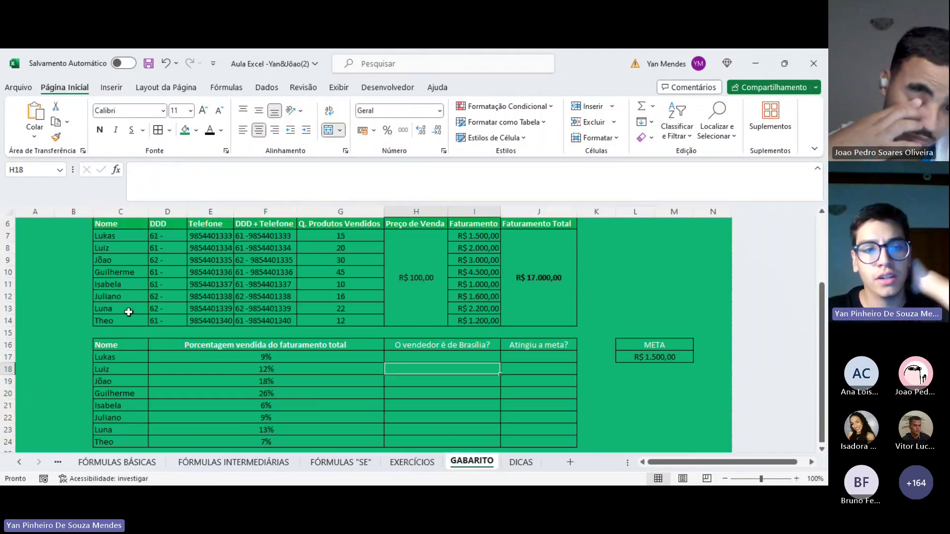
{"action": "scroll", "coordinate": [127, 310], "scroll_direction": "up", "scroll_amount": 2}
{"action": "scroll", "coordinate": [127, 310], "scroll_direction": "down", "scroll_amount": 2}
{"action": "left_click_drag", "start_coordinate": [125, 284], "coordinate": [120, 365]}
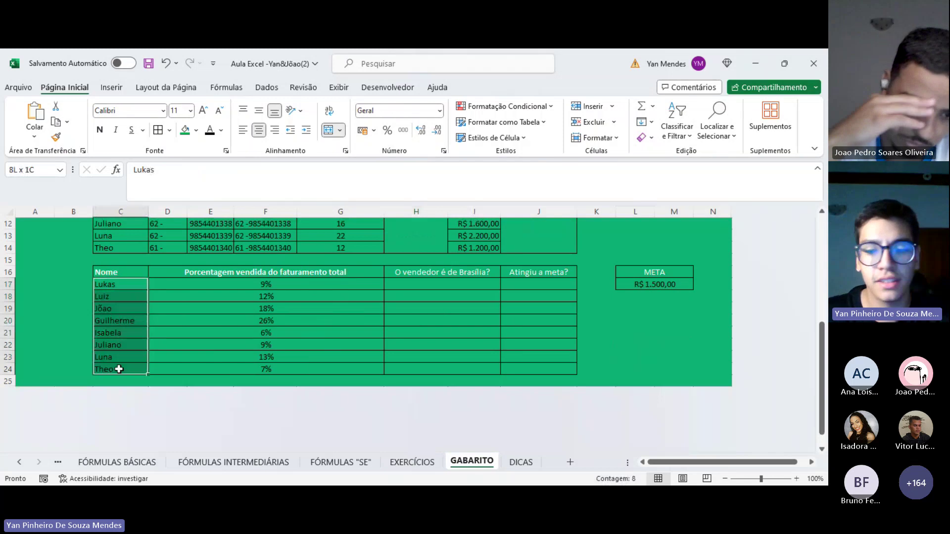
{"action": "key", "text": "Delete"}
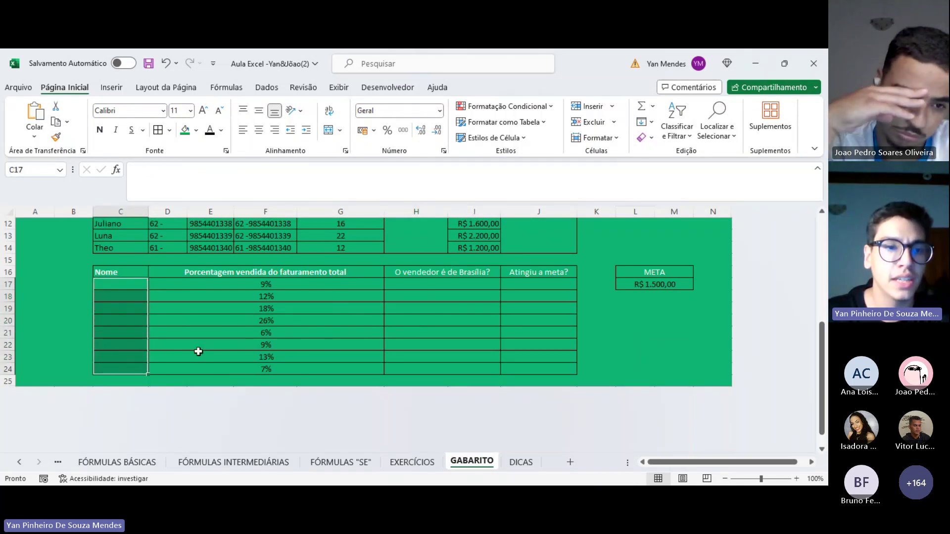
{"action": "scroll", "coordinate": [198, 350], "scroll_direction": "up", "scroll_amount": 3}
{"action": "left_click_drag", "start_coordinate": [124, 272], "coordinate": [121, 357]}
{"action": "scroll", "coordinate": [193, 317], "scroll_direction": "down", "scroll_amount": 1}
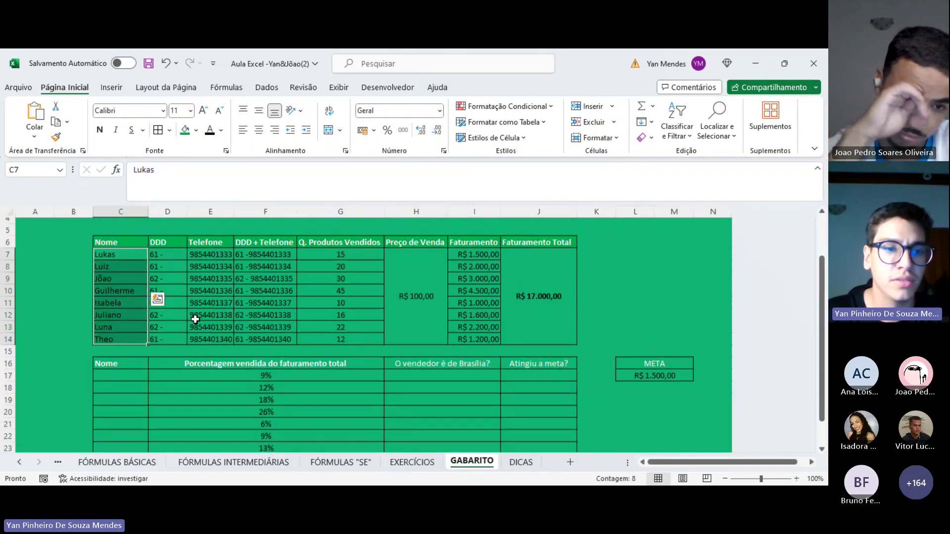
{"action": "scroll", "coordinate": [150, 316], "scroll_direction": "up", "scroll_amount": 1}
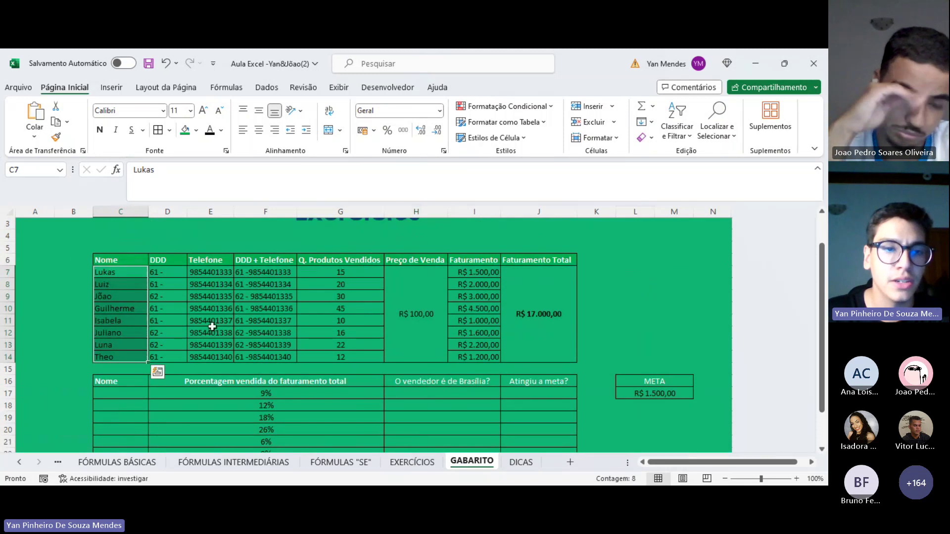
{"action": "scroll", "coordinate": [212, 326], "scroll_direction": "down", "scroll_amount": 1}
{"action": "left_click", "coordinate": [181, 379]}
- Enter =C7 in C17 and fill it down to C24
{"action": "left_click", "coordinate": [117, 355]}
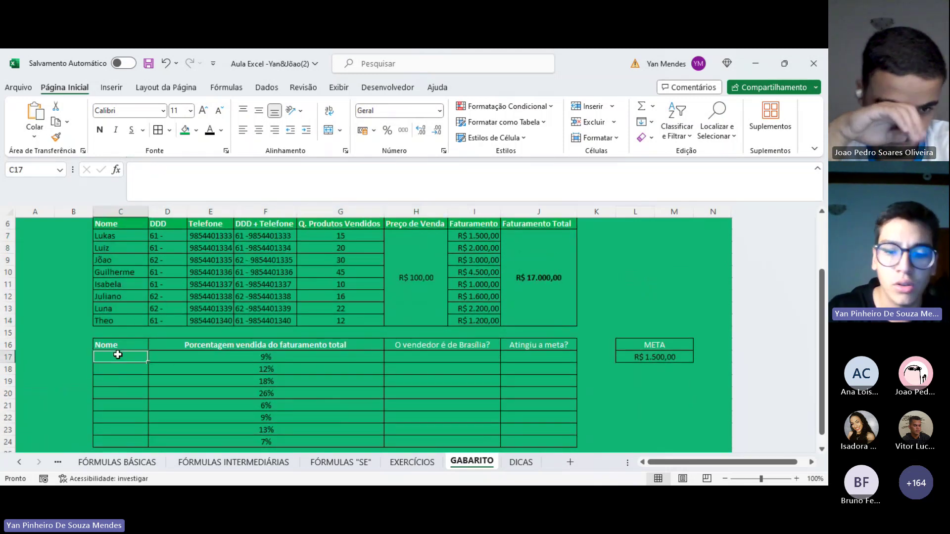
{"action": "type", "text": "="}
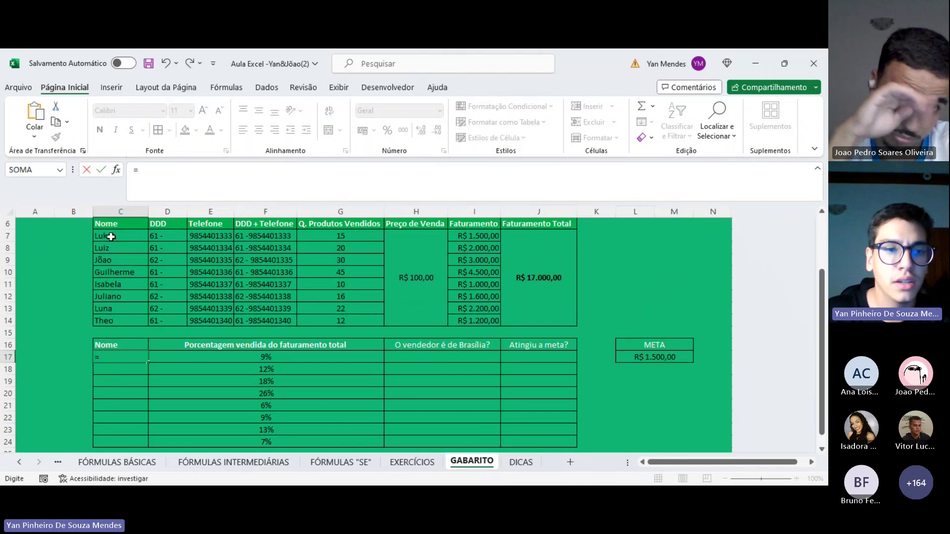
{"action": "left_click", "coordinate": [110, 237]}
{"action": "key", "text": "Return"}
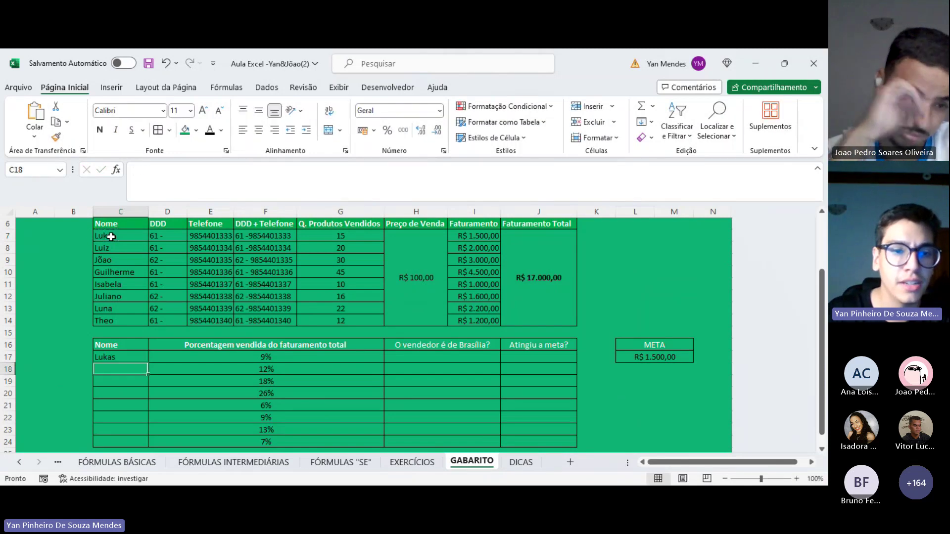
{"action": "scroll", "coordinate": [130, 350], "scroll_direction": "down", "scroll_amount": 2}
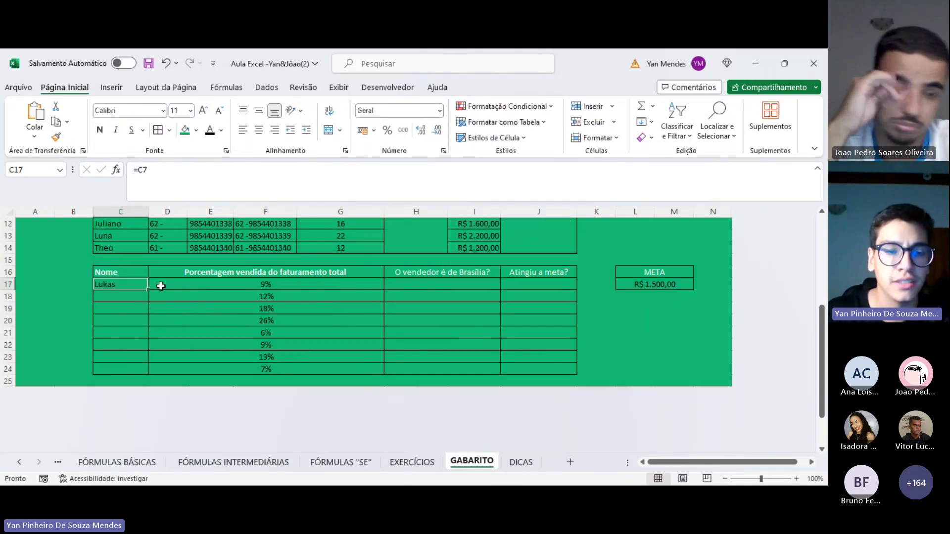
{"action": "left_click", "coordinate": [140, 286]}
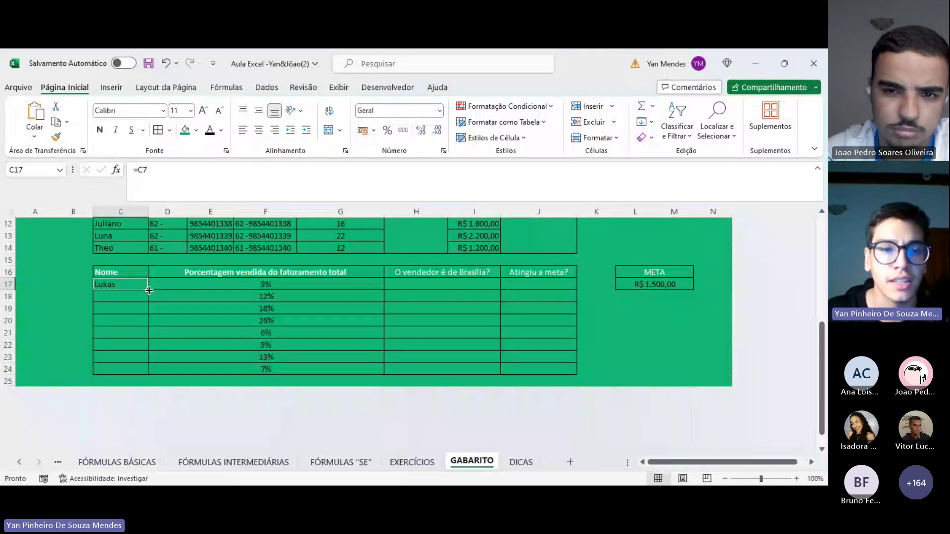
{"action": "left_click_drag", "start_coordinate": [149, 290], "coordinate": [149, 370]}
{"action": "left_click", "coordinate": [516, 310]}
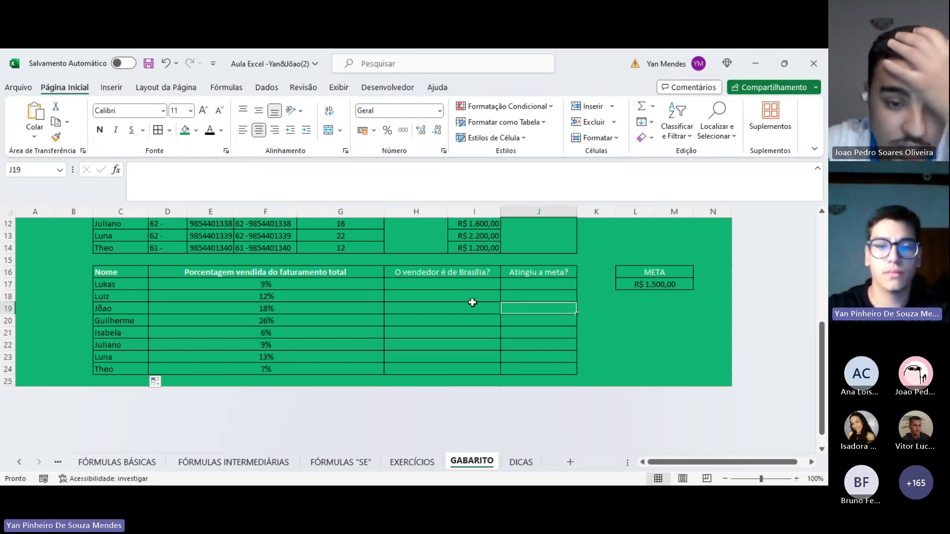
{"action": "left_click", "coordinate": [463, 286]}
{"action": "type", "text": "="}
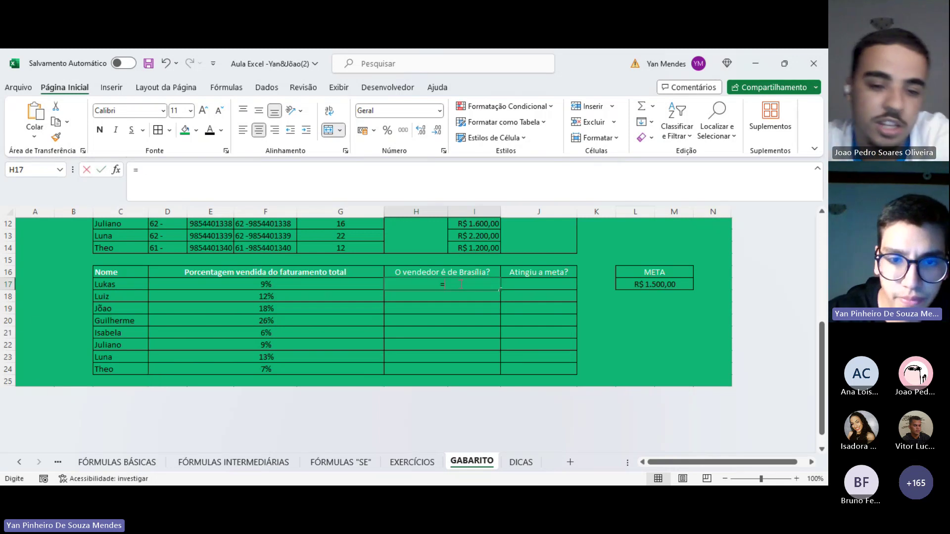
{"action": "type", "text": "se("}
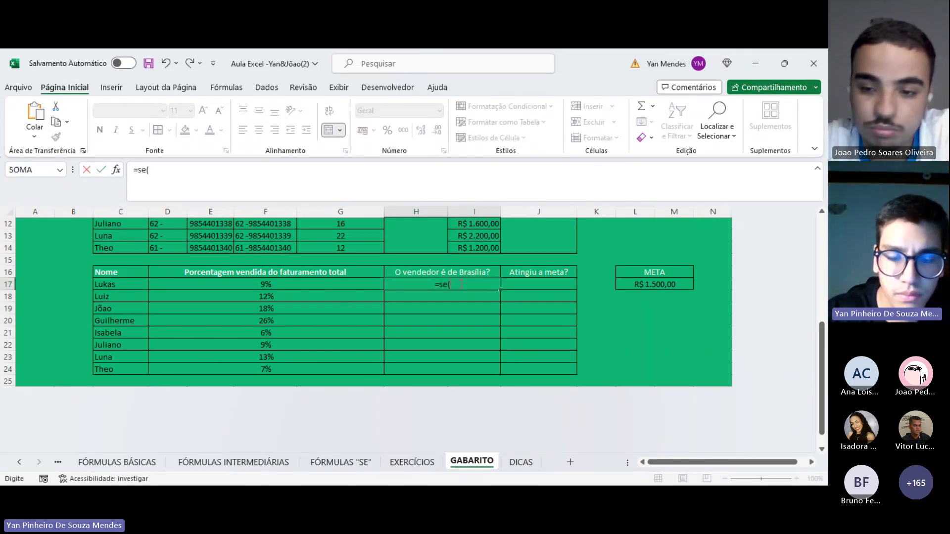
{"action": "scroll", "coordinate": [400, 302], "scroll_direction": "up", "scroll_amount": 2}
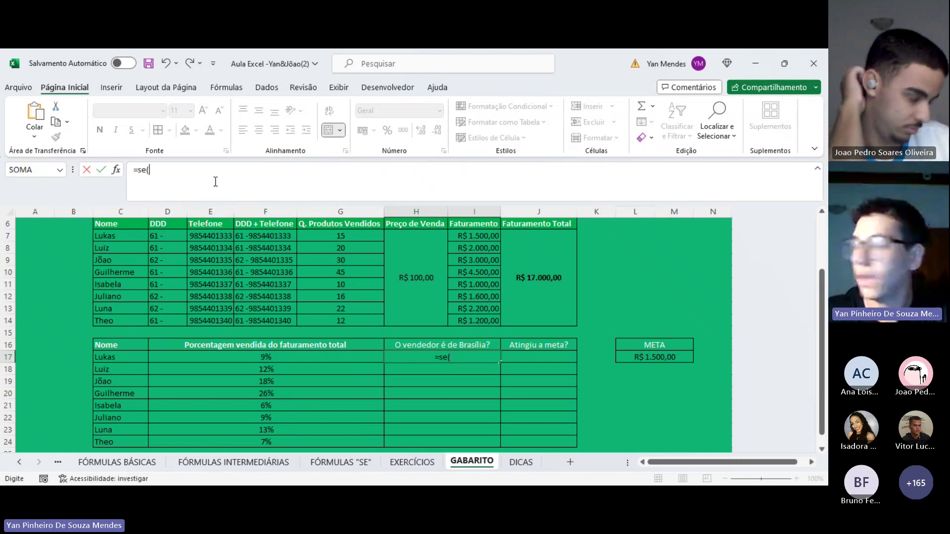
{"action": "key", "text": "BackSpace"}
{"action": "key", "text": "BackSpace"}
{"action": "key", "text": "BackSpace"}
- Clear the names from the lower Nome cells C17:C24
{"action": "left_click", "coordinate": [87, 170]}
{"action": "scroll", "coordinate": [325, 358], "scroll_direction": "down", "scroll_amount": 2}
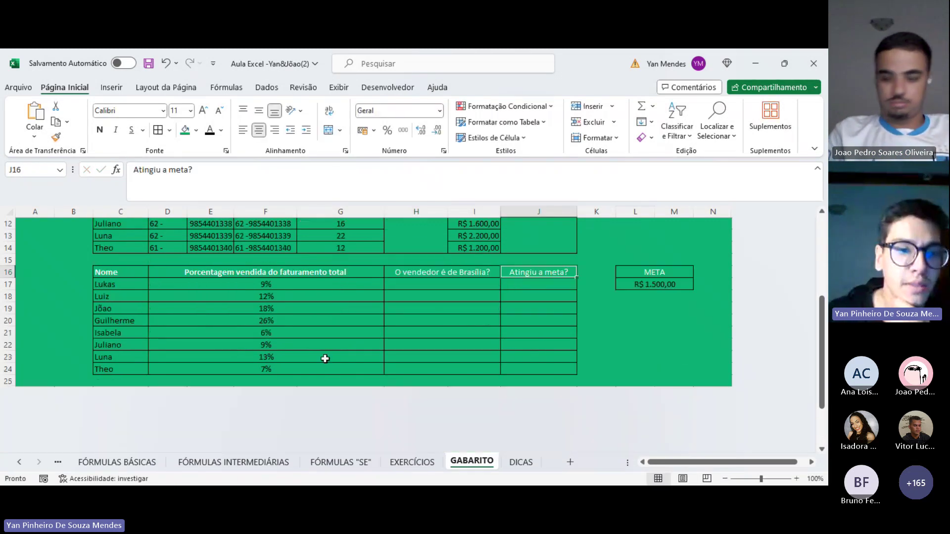
{"action": "left_click_drag", "start_coordinate": [132, 284], "coordinate": [132, 367]}
{"action": "key", "text": "Delete"}
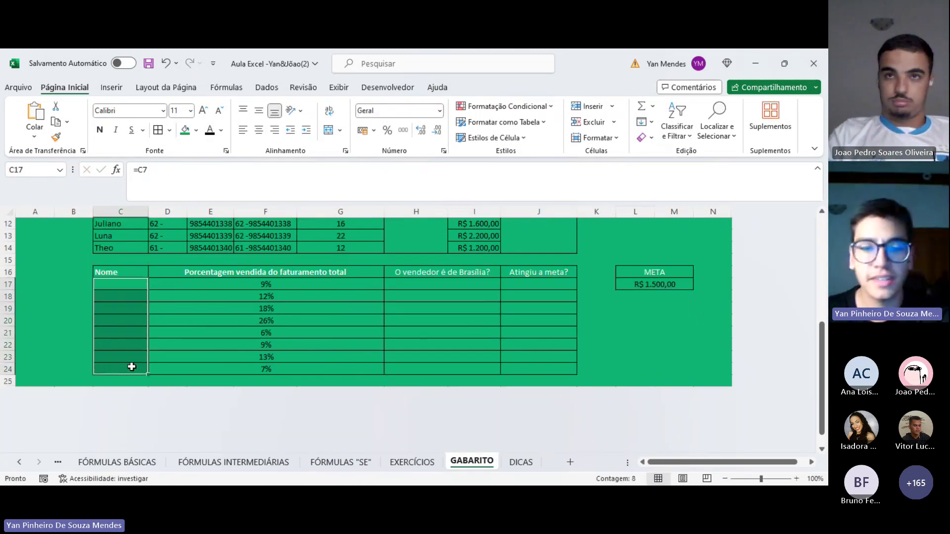
{"action": "scroll", "coordinate": [266, 310], "scroll_direction": "up", "scroll_amount": 2}
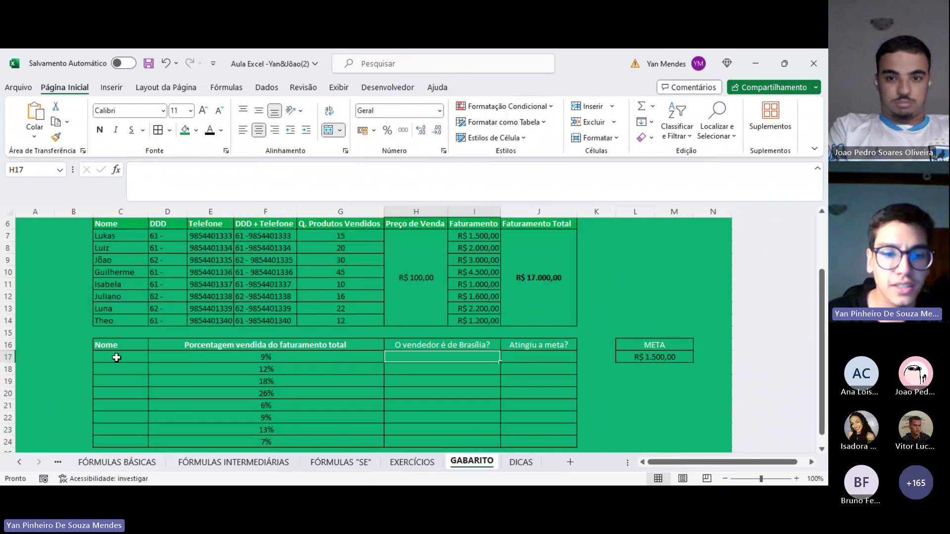
- Enter =C7 in C17 so it shows Lukas, replacing a mistaken H7 reference
{"action": "left_click", "coordinate": [116, 359]}
{"action": "type", "text": "="}
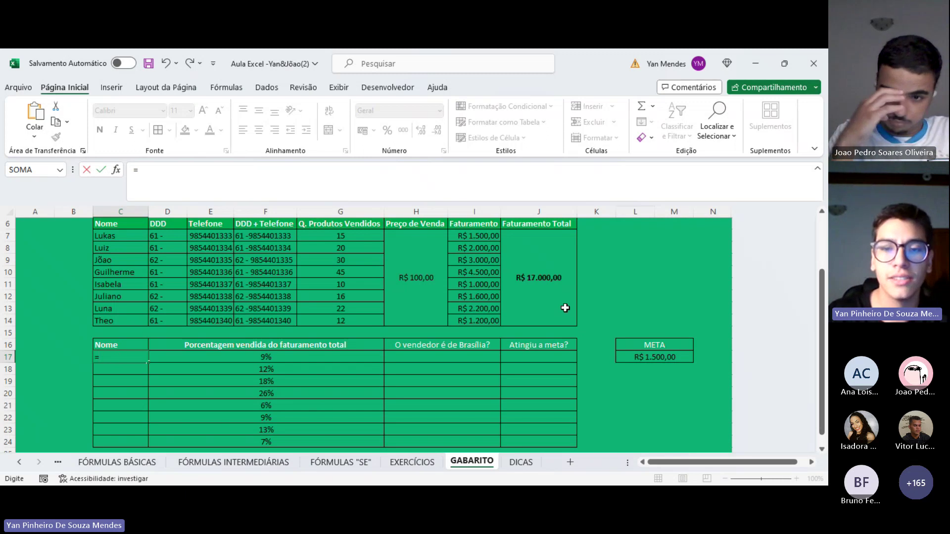
{"action": "left_click", "coordinate": [415, 272]}
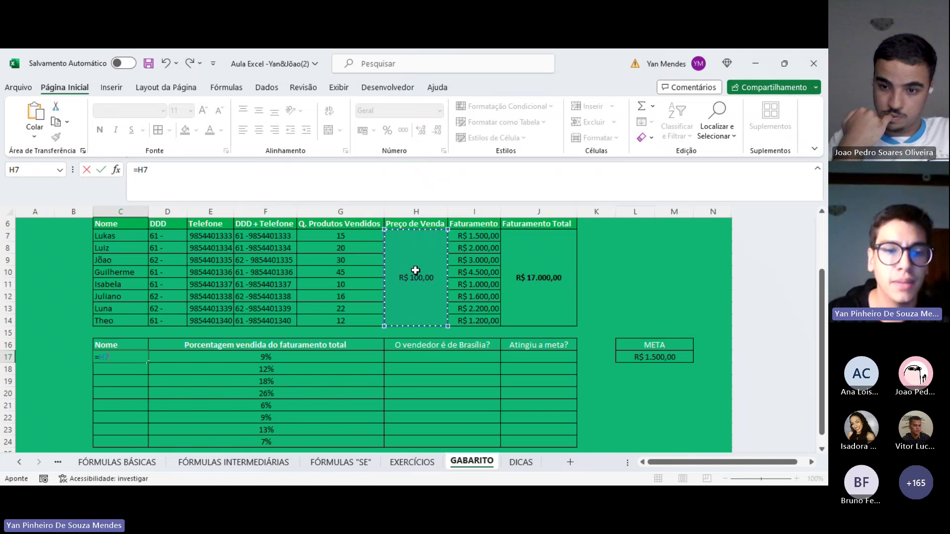
{"action": "key", "text": "Return"}
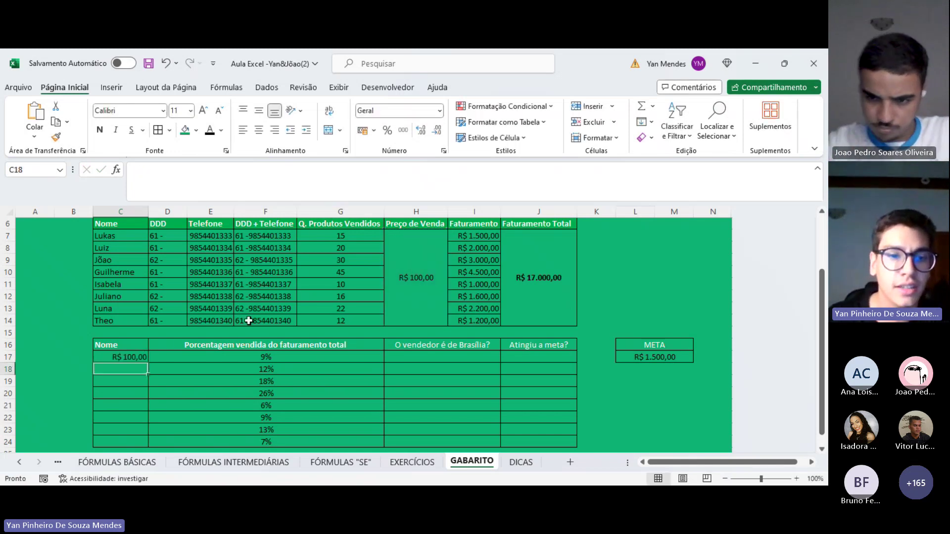
{"action": "left_click", "coordinate": [123, 356]}
{"action": "left_click", "coordinate": [185, 170]}
{"action": "key", "text": "BackSpace"}
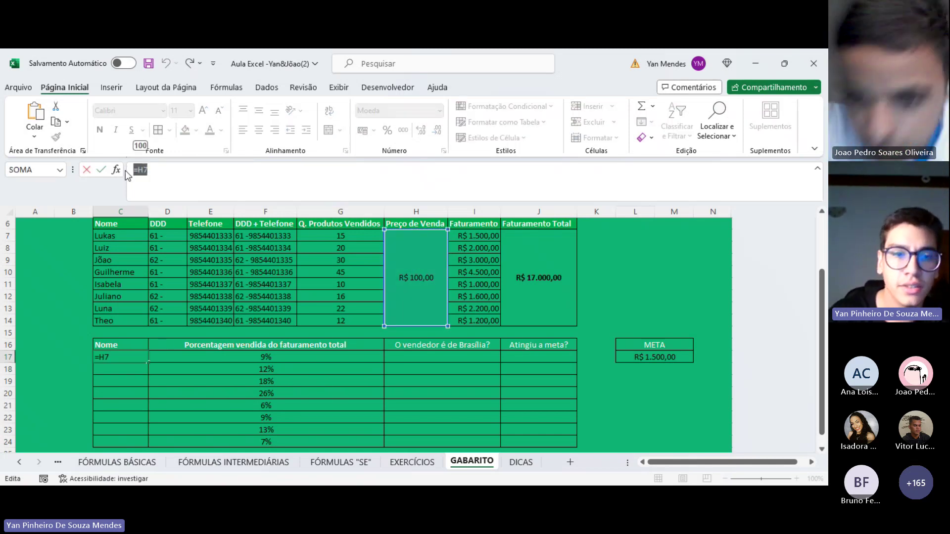
{"action": "key", "text": "BackSpace"}
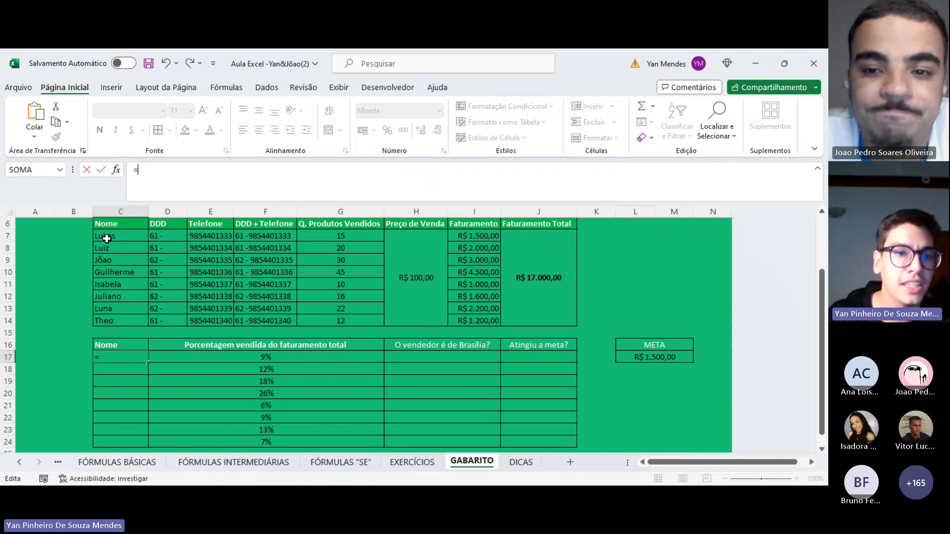
{"action": "left_click", "coordinate": [107, 240]}
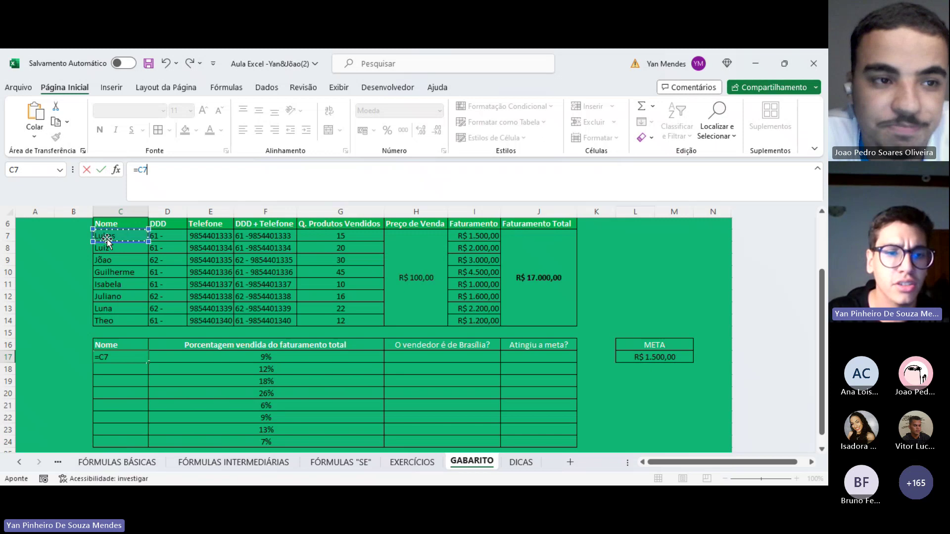
{"action": "key", "text": "Return"}
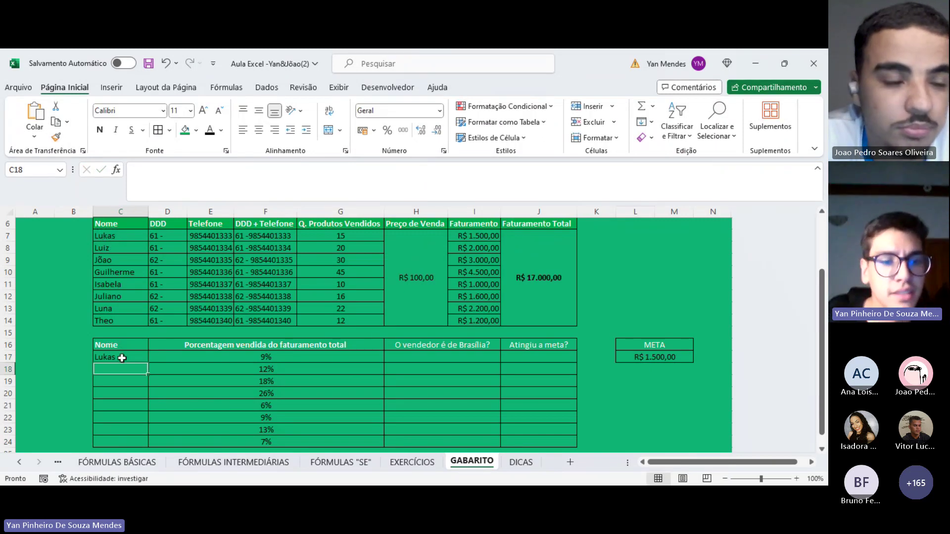
- Re-confirm the =C7 formula in C17, test-copy it into C18, then clear C18
{"action": "left_click", "coordinate": [121, 356]}
{"action": "key", "text": "F2"}
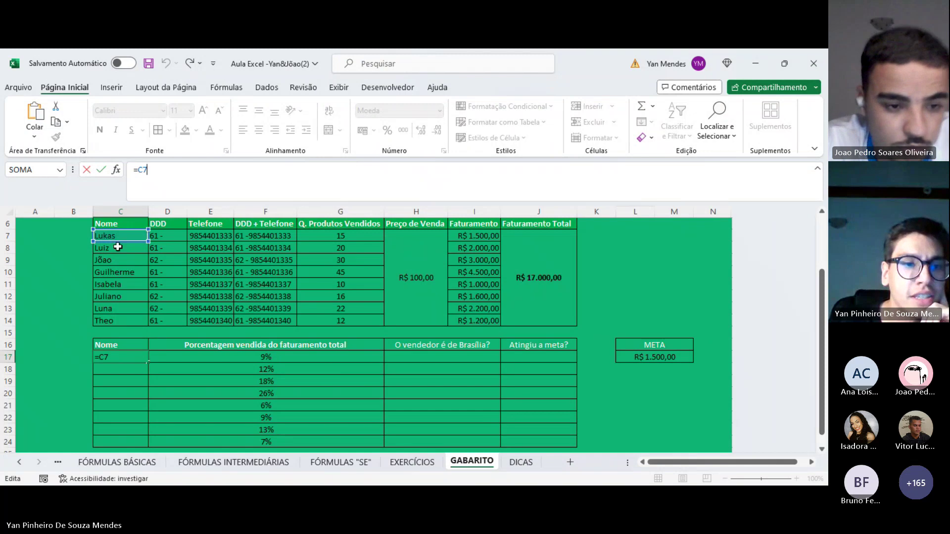
{"action": "key", "text": "ctrl+Return"}
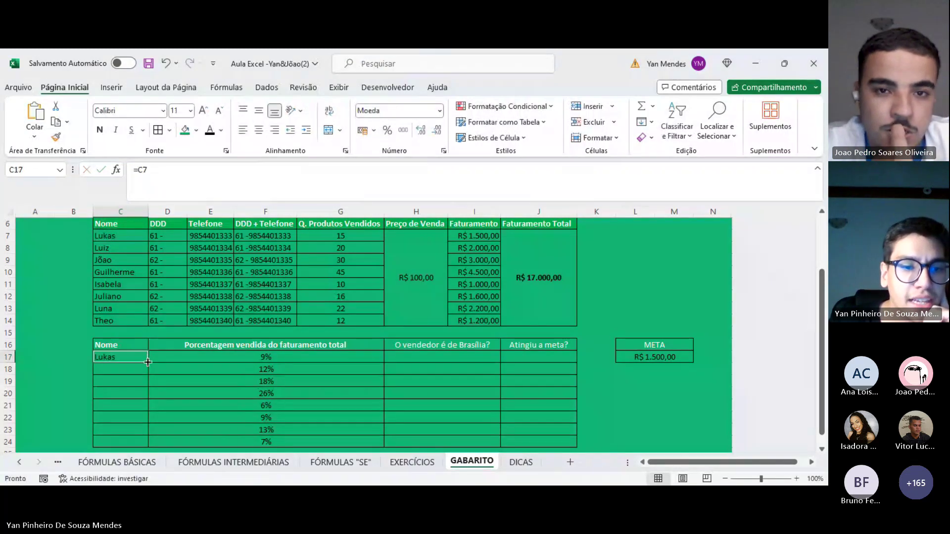
{"action": "left_click_drag", "start_coordinate": [147, 365], "coordinate": [147, 375]}
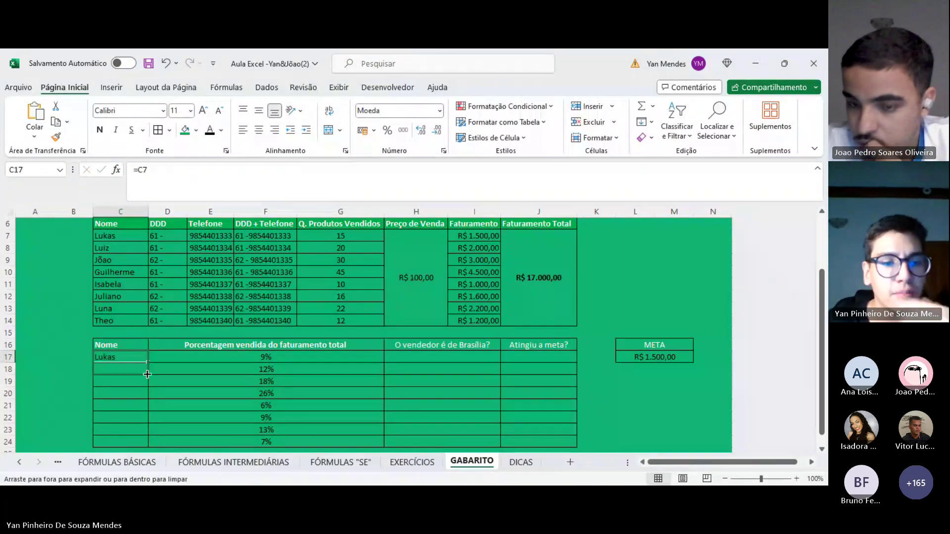
{"action": "left_click", "coordinate": [134, 370]}
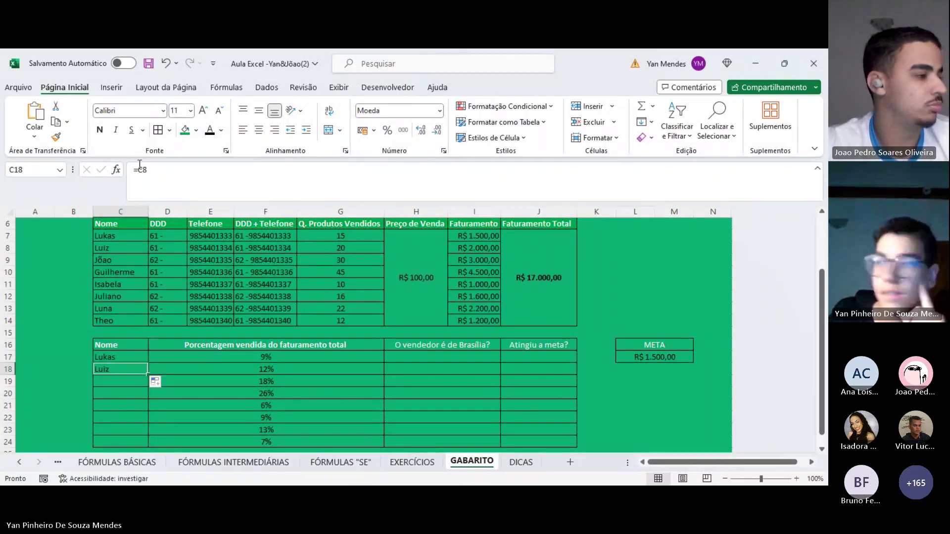
{"action": "left_click", "coordinate": [145, 178]}
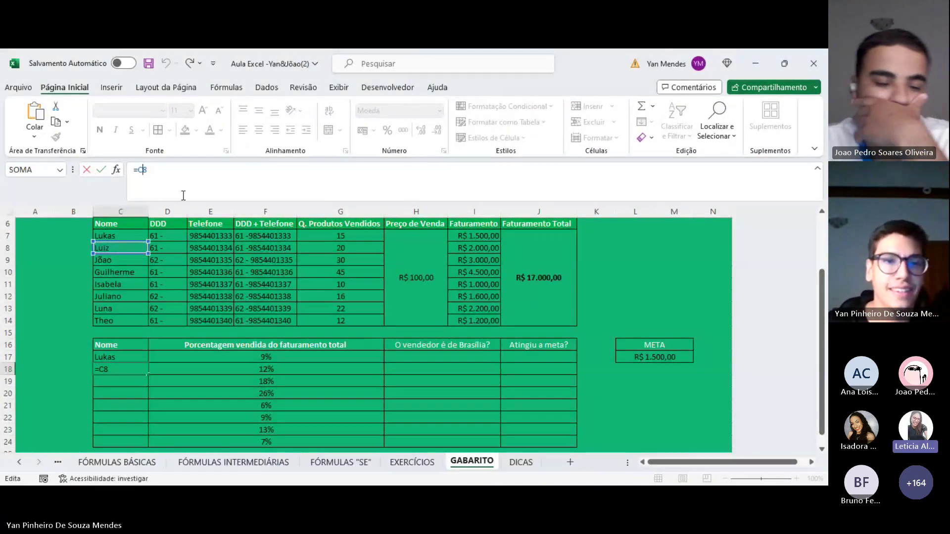
{"action": "key", "text": "BackSpace"}
{"action": "key", "text": "BackSpace"}
{"action": "key", "text": "BackSpace"}
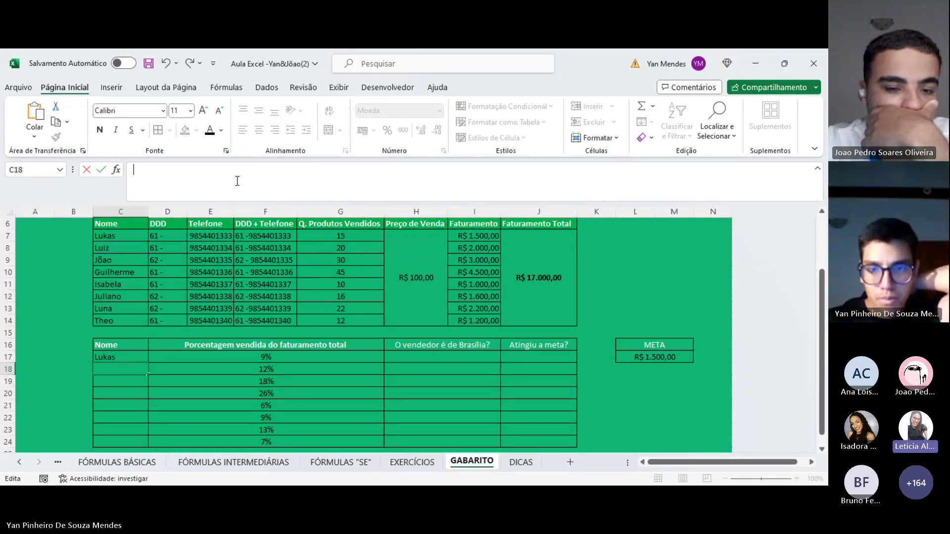
{"action": "key", "text": "Tab"}
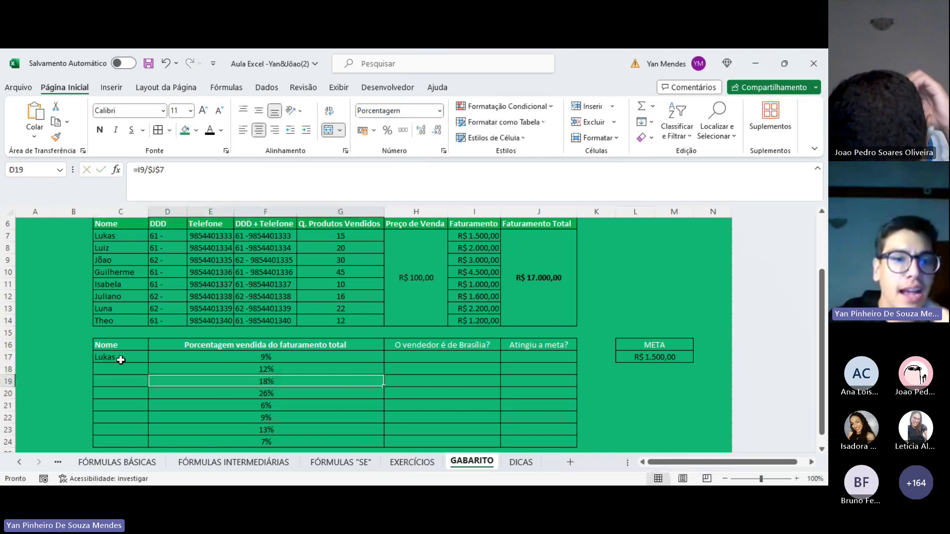
- Fill C17's =C7 name formula down through C24
{"action": "left_click", "coordinate": [121, 359]}
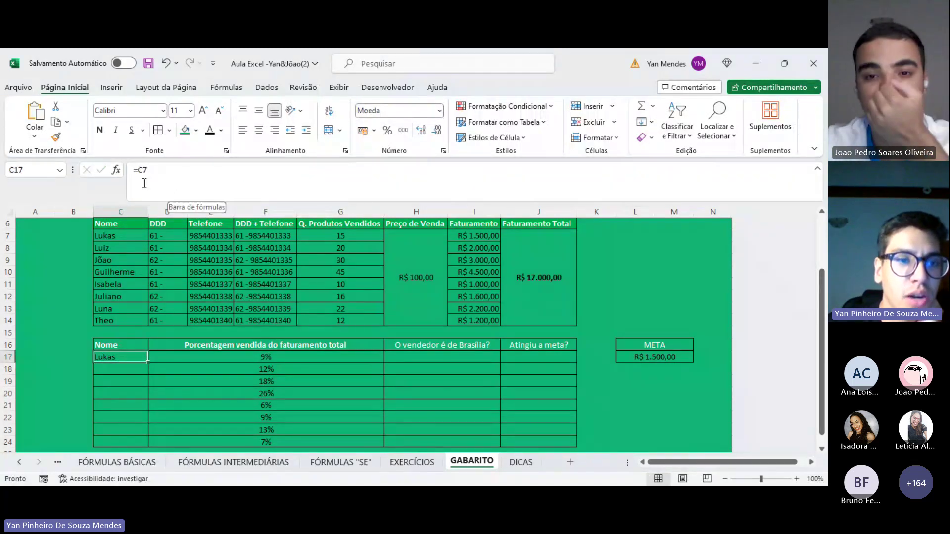
{"action": "left_click", "coordinate": [265, 332]}
{"action": "left_click", "coordinate": [138, 359]}
{"action": "scroll", "coordinate": [143, 341], "scroll_direction": "down", "scroll_amount": 1}
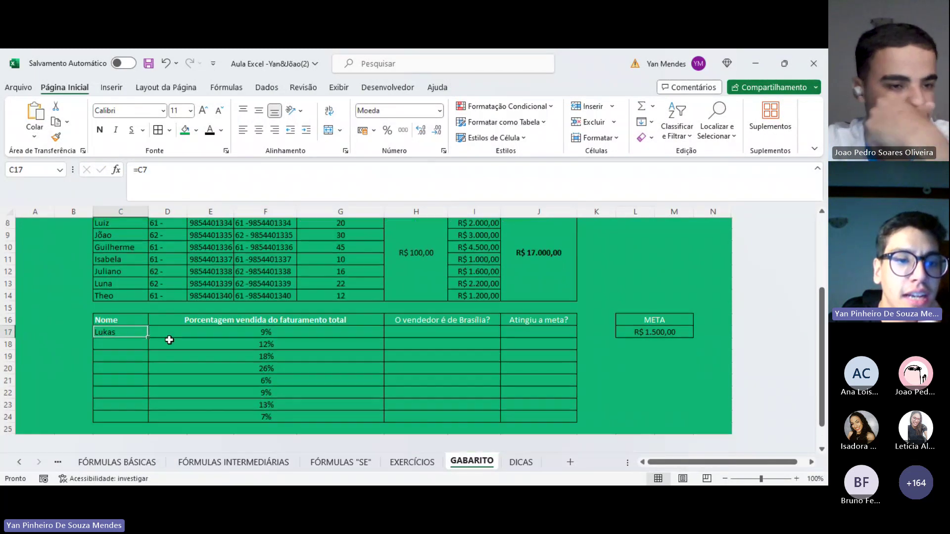
{"action": "left_click_drag", "start_coordinate": [149, 328], "coordinate": [149, 362]}
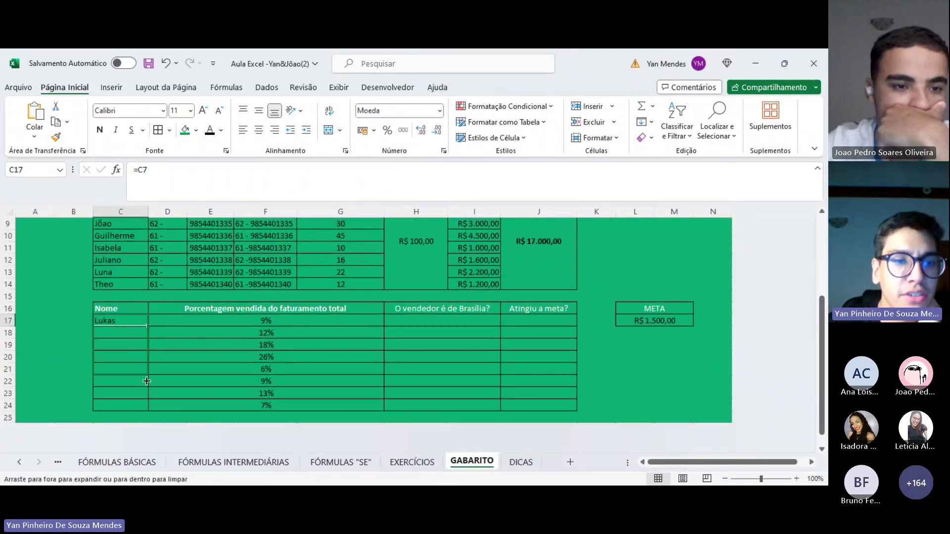
{"action": "left_click_drag", "start_coordinate": [145, 408], "coordinate": [151, 406]}
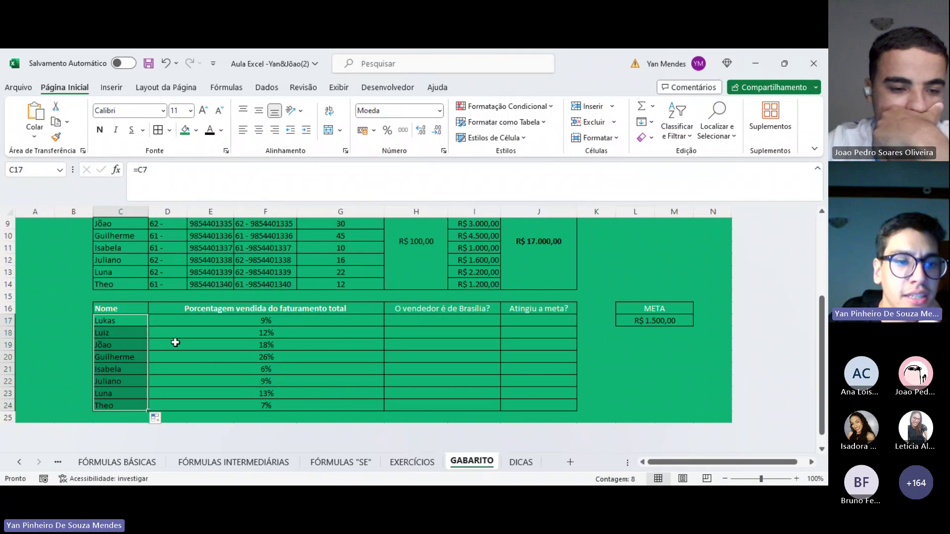
{"action": "left_click", "coordinate": [122, 321]}
- Change C17 to =$C$7, fill it to row 24, then clear the repeated Lukas entries
{"action": "left_click", "coordinate": [157, 171]}
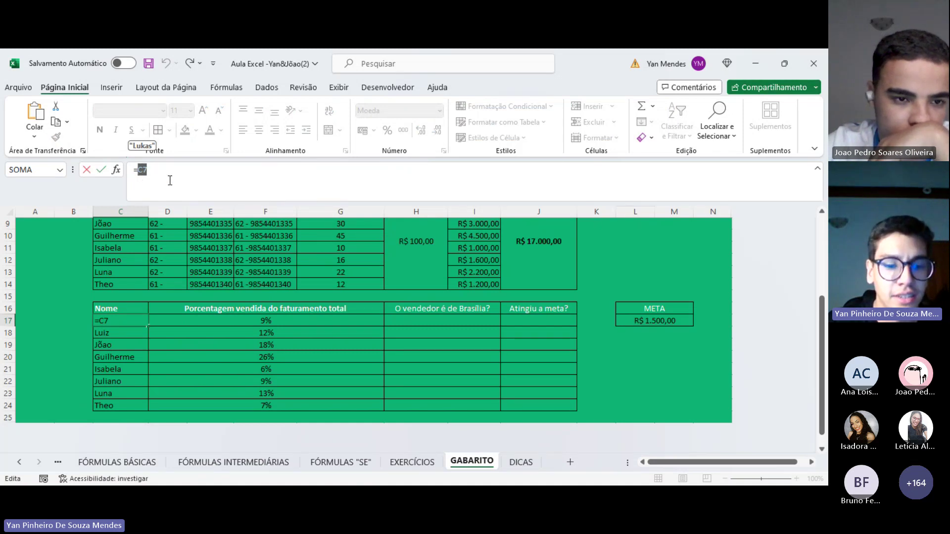
{"action": "key", "text": "F4"}
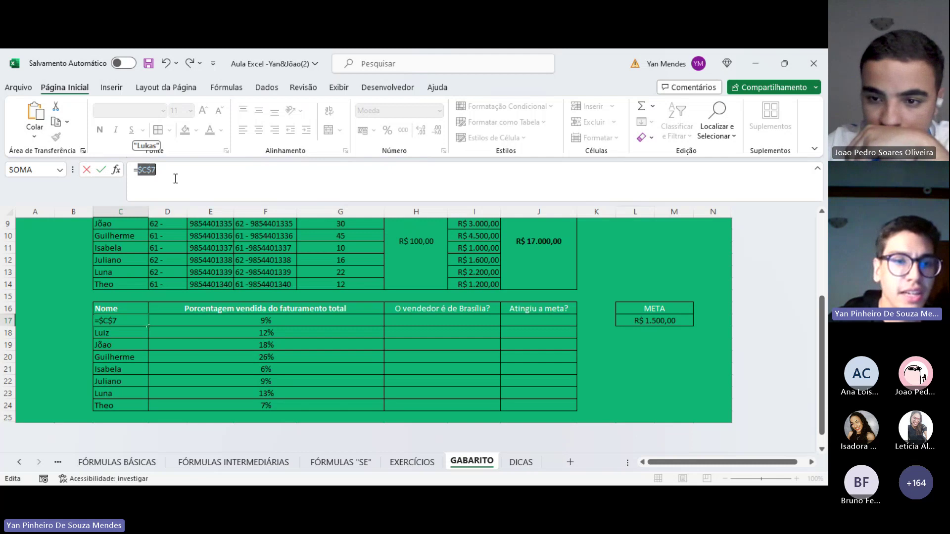
{"action": "key", "text": "Return"}
{"action": "left_click", "coordinate": [132, 324]}
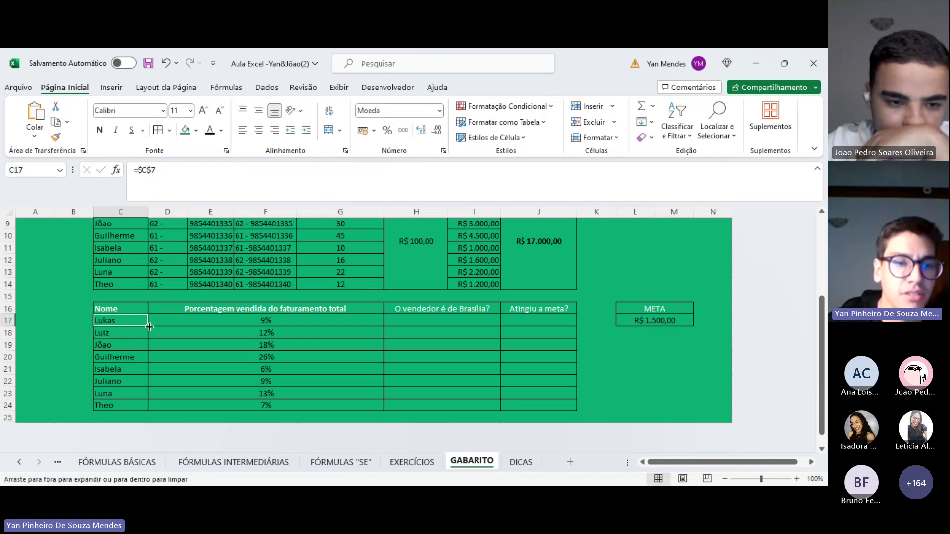
{"action": "left_click_drag", "start_coordinate": [149, 326], "coordinate": [143, 406]}
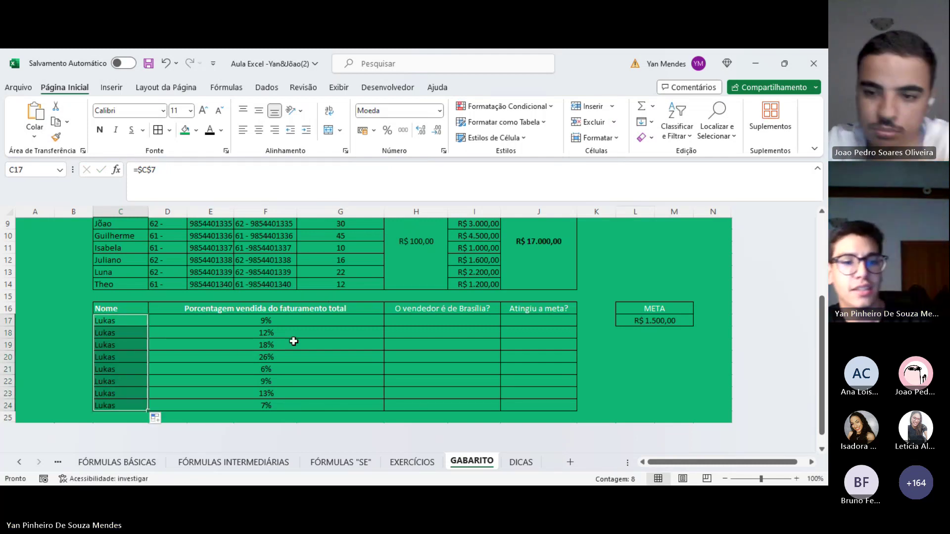
{"action": "left_click_drag", "start_coordinate": [116, 320], "coordinate": [124, 406]}
{"action": "key", "text": "Delete"}
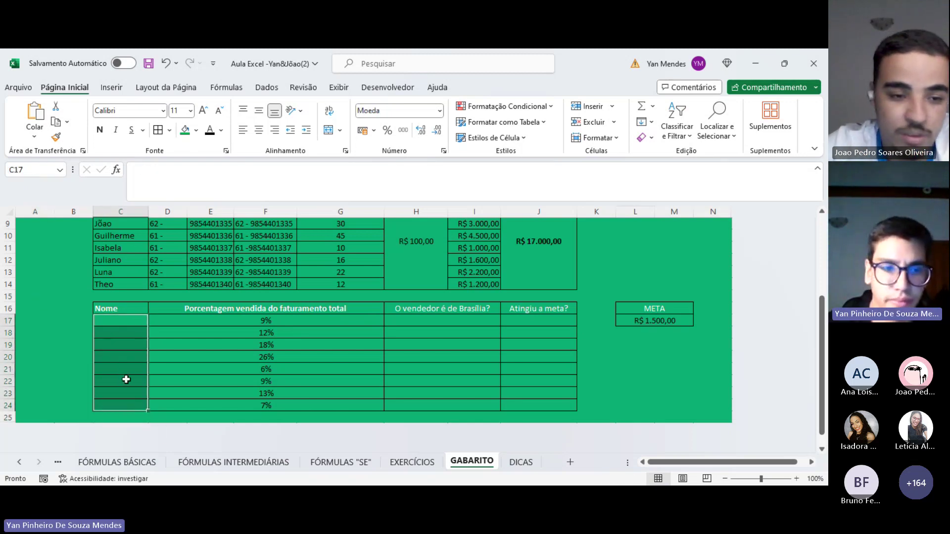
- Re-enter =C7 in C17 and fill the names down through C23
{"action": "left_click", "coordinate": [119, 322]}
{"action": "scroll", "coordinate": [121, 317], "scroll_direction": "up", "scroll_amount": 1}
{"action": "type", "text": "="}
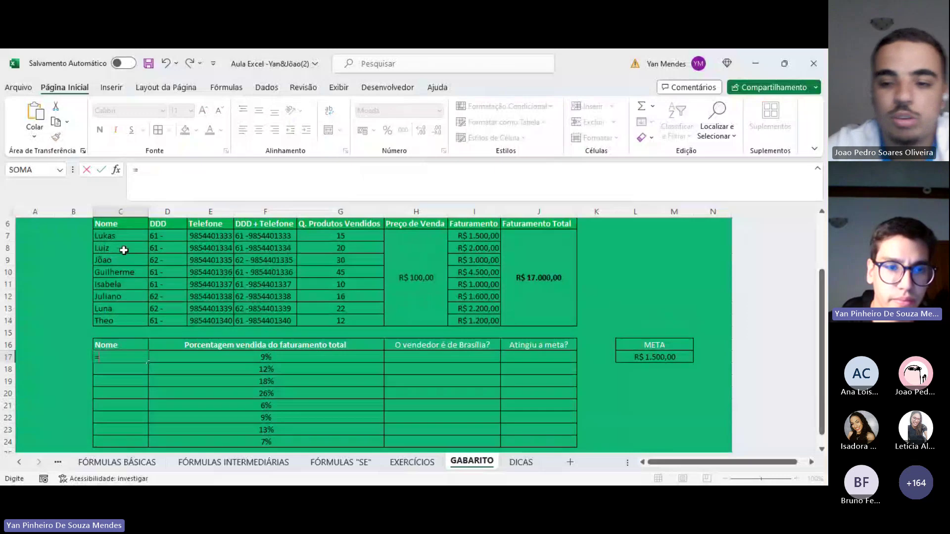
{"action": "left_click", "coordinate": [123, 236]}
{"action": "key", "text": "Return"}
{"action": "left_click", "coordinate": [147, 359]}
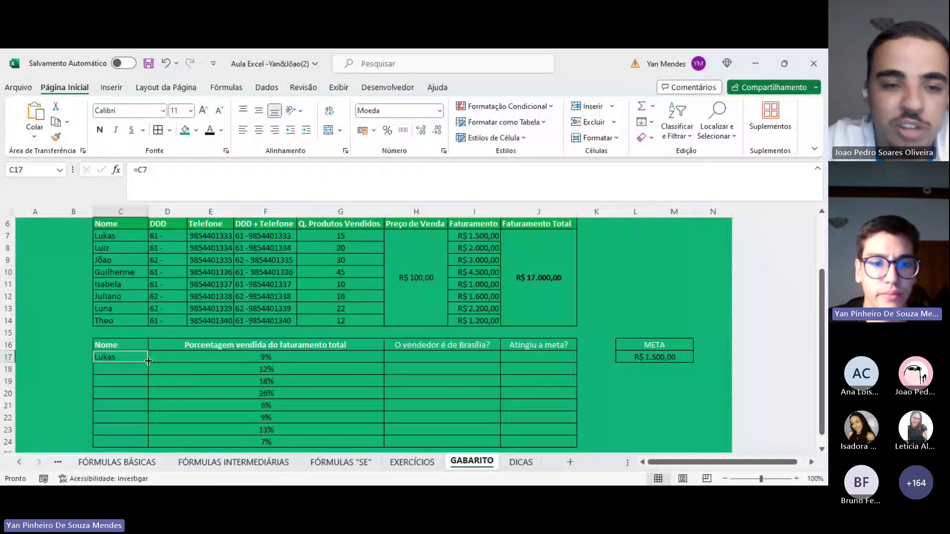
{"action": "left_click_drag", "start_coordinate": [148, 362], "coordinate": [146, 430]}
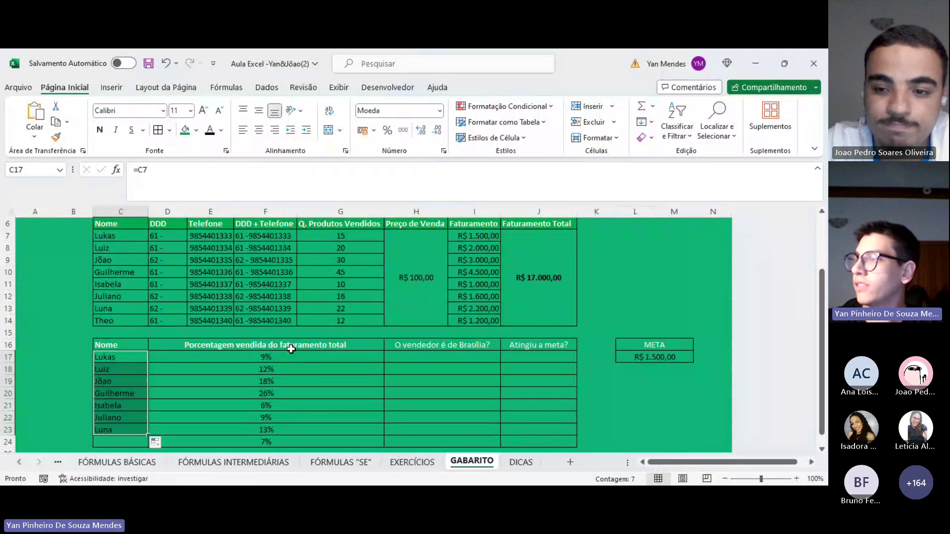
- Clear the old percentages in D17:D23 and set those cells to General format
{"action": "left_click", "coordinate": [446, 369]}
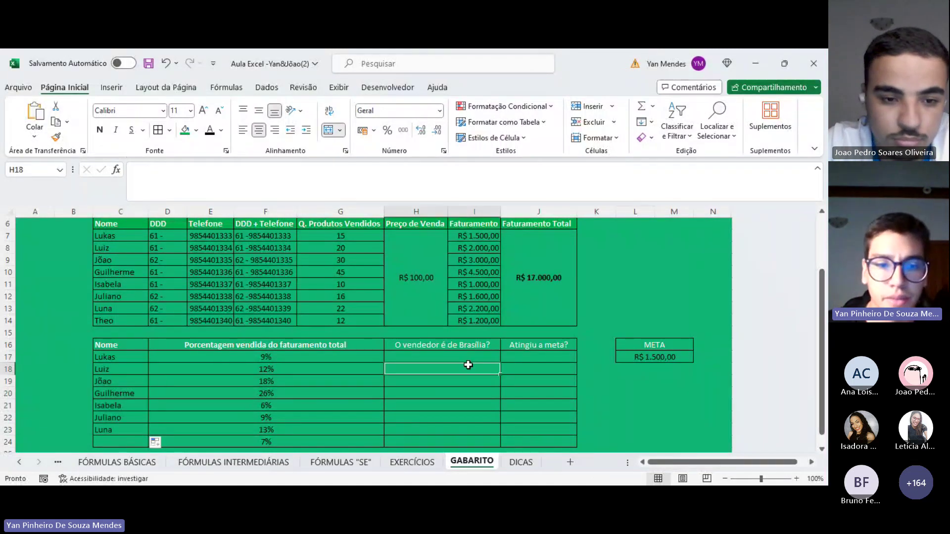
{"action": "scroll", "coordinate": [335, 323], "scroll_direction": "down", "scroll_amount": 1}
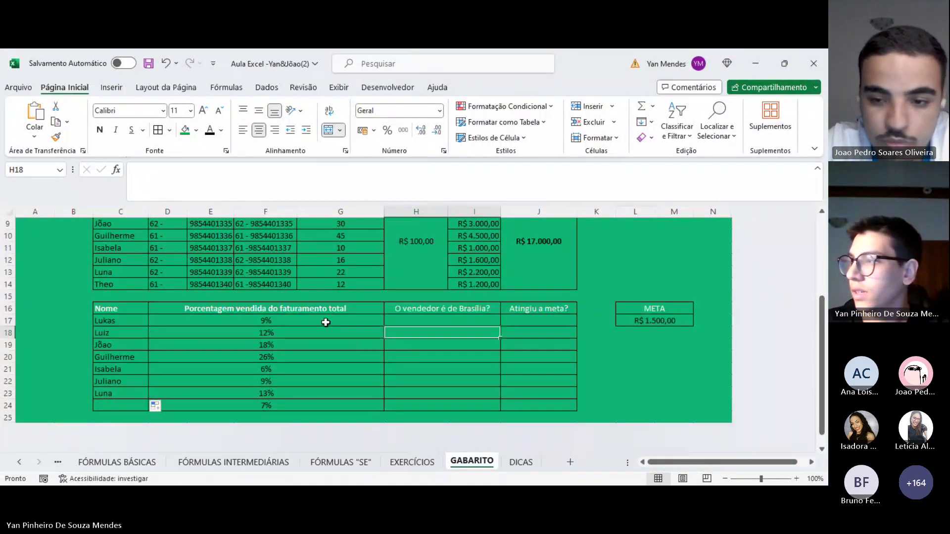
{"action": "left_click_drag", "start_coordinate": [326, 322], "coordinate": [322, 406]}
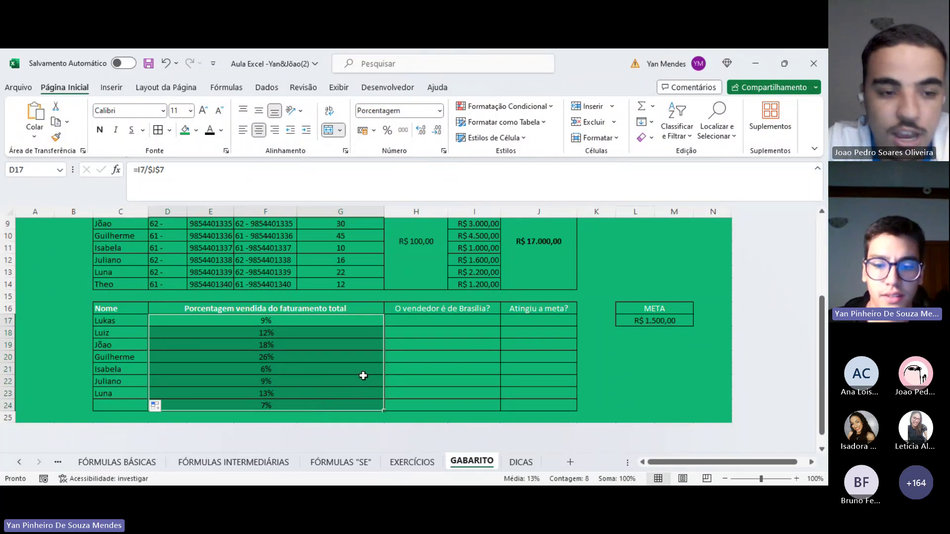
{"action": "scroll", "coordinate": [364, 372], "scroll_direction": "up", "scroll_amount": 3}
{"action": "scroll", "coordinate": [407, 373], "scroll_direction": "down", "scroll_amount": 3}
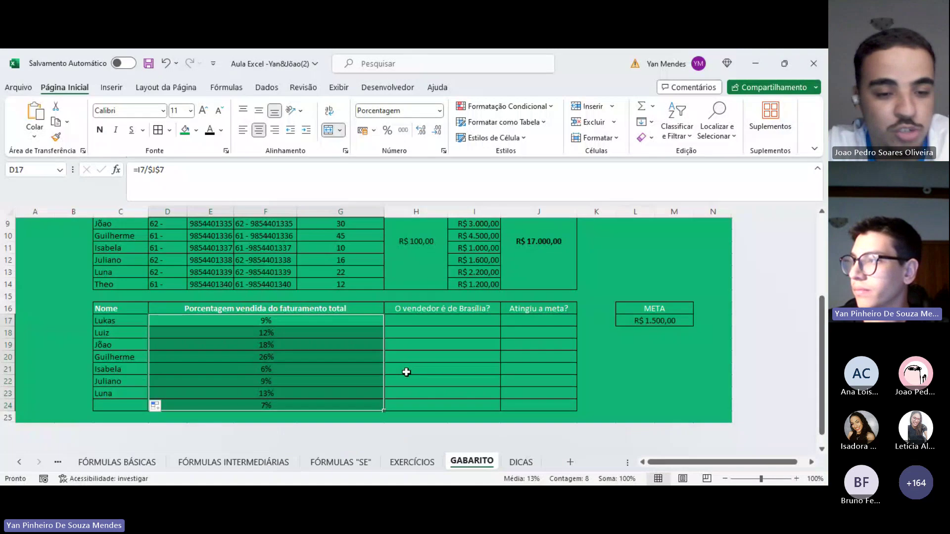
{"action": "key", "text": "Delete"}
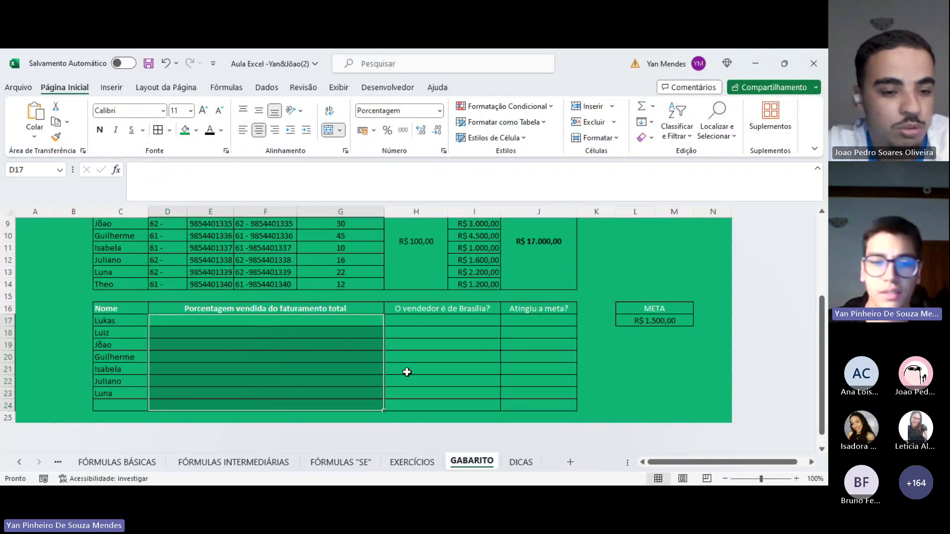
{"action": "left_click", "coordinate": [442, 115]}
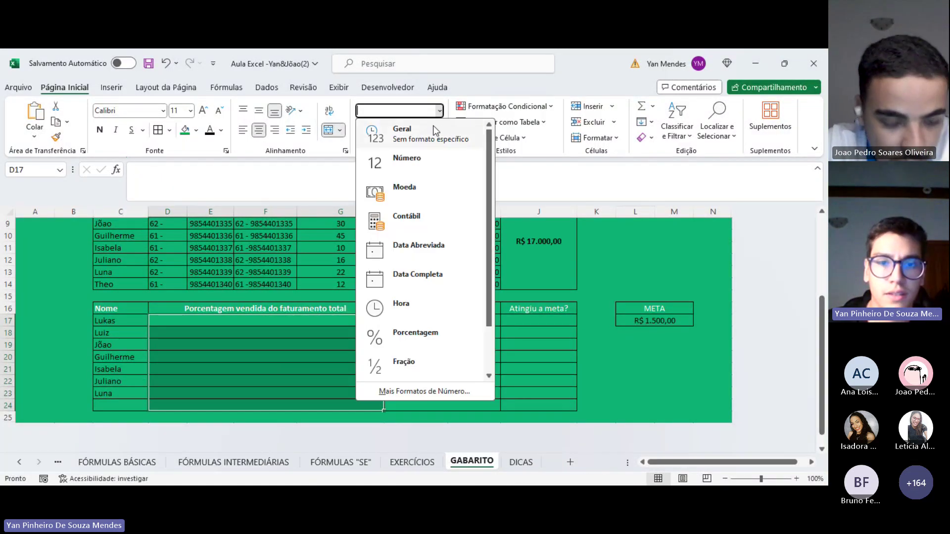
{"action": "left_click", "coordinate": [403, 132]}
- Extend the name list from Luna in C23 so Theo appears in C24
{"action": "left_click", "coordinate": [341, 330]}
{"action": "left_click", "coordinate": [341, 321]}
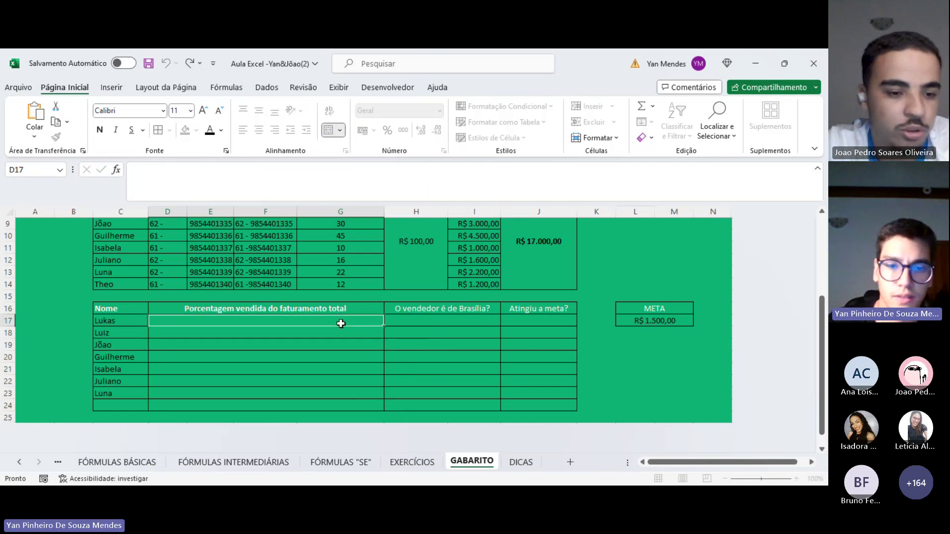
{"action": "left_click", "coordinate": [131, 395]}
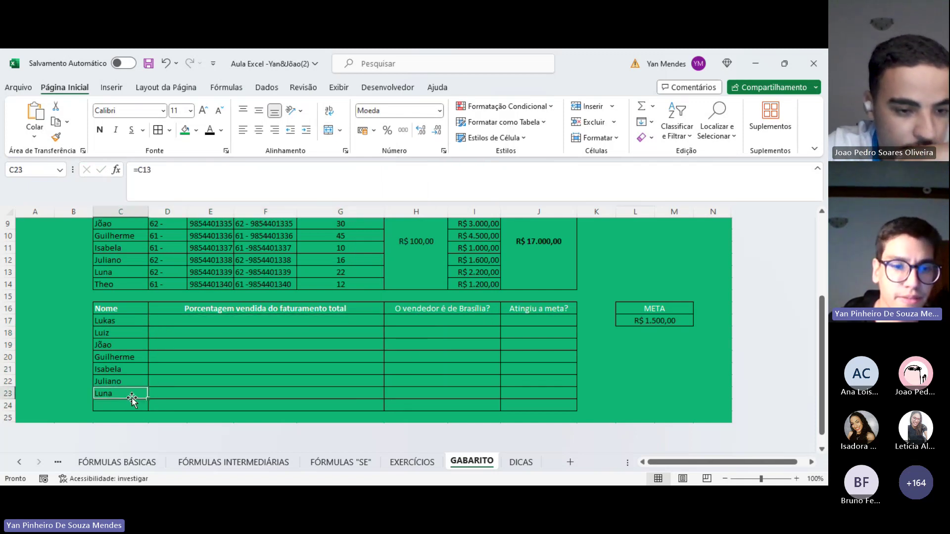
{"action": "left_click_drag", "start_coordinate": [149, 401], "coordinate": [149, 411]}
{"action": "left_click", "coordinate": [272, 345]}
{"action": "left_click", "coordinate": [272, 322]}
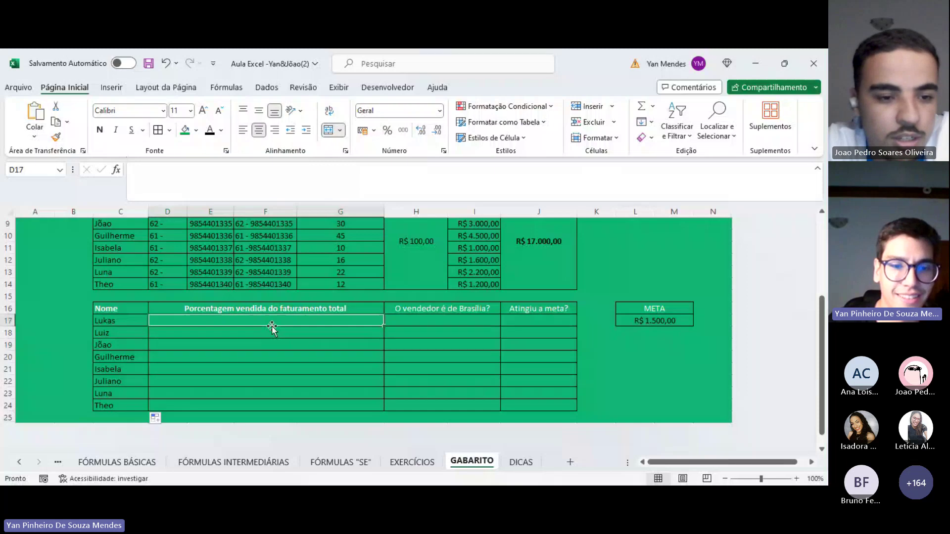
- Enter Lukas's revenue share formula =I7/$J$7 in D17
{"action": "type", "text": "="}
{"action": "scroll", "coordinate": [302, 350], "scroll_direction": "up", "scroll_amount": 2}
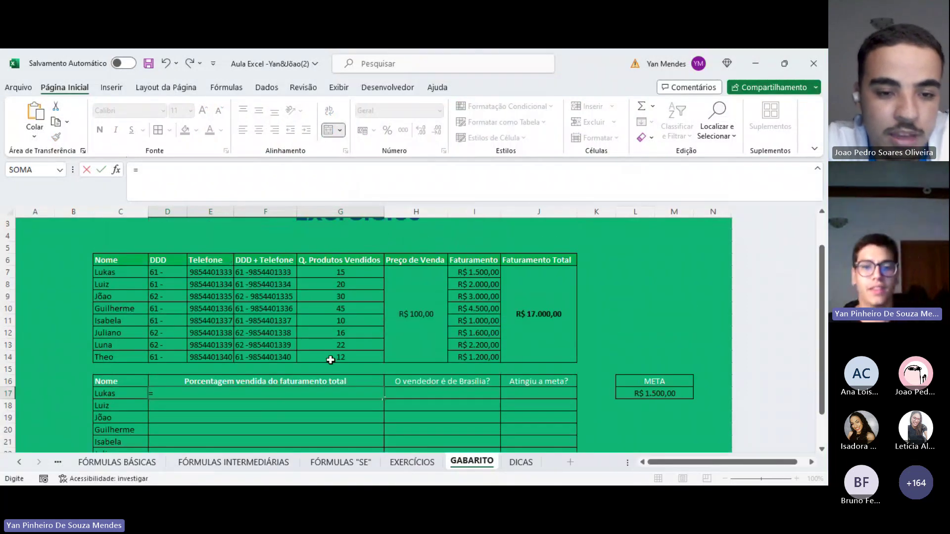
{"action": "scroll", "coordinate": [348, 358], "scroll_direction": "down", "scroll_amount": 1}
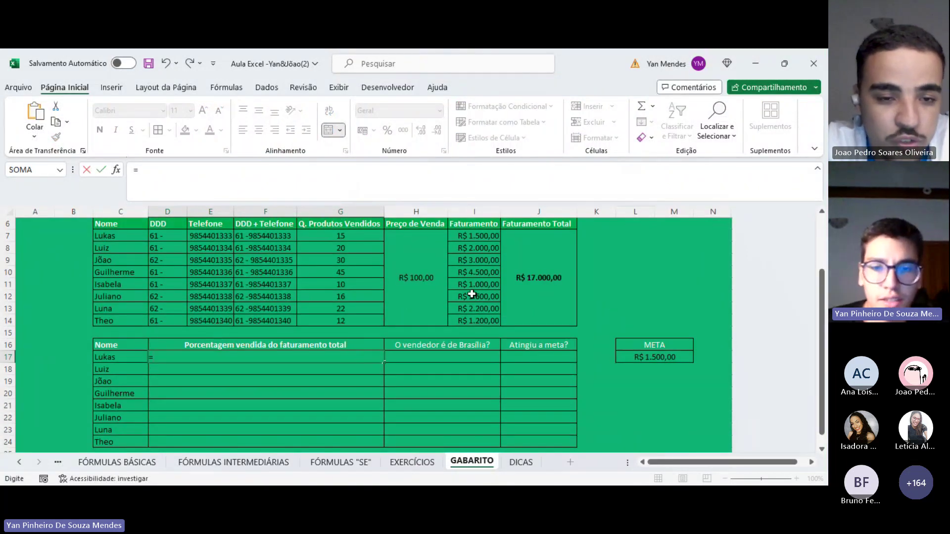
{"action": "left_click", "coordinate": [467, 238]}
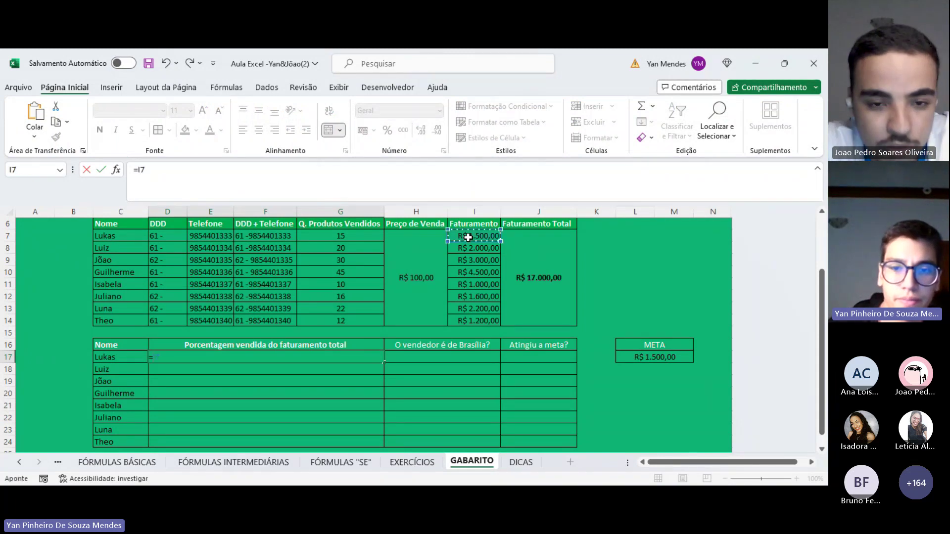
{"action": "type", "text": "/"}
{"action": "left_click", "coordinate": [556, 256]}
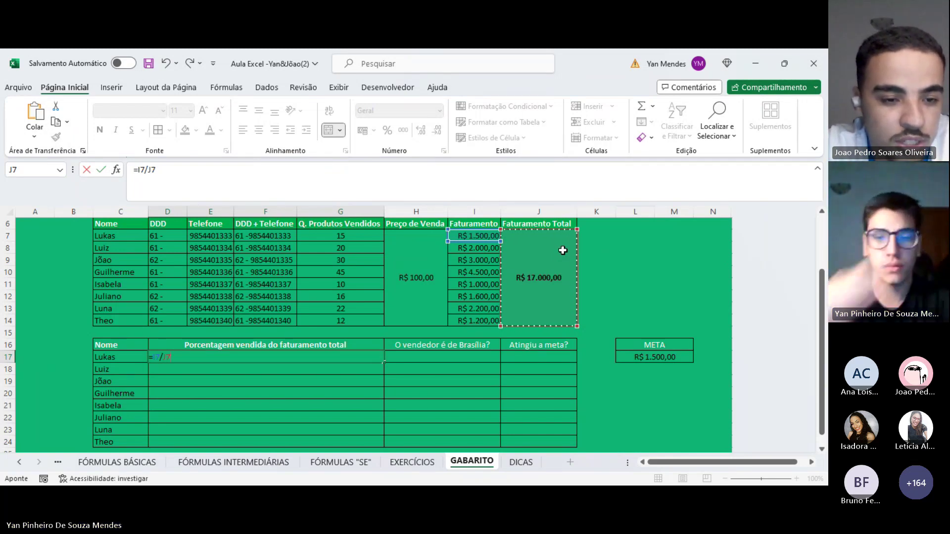
{"action": "left_click", "coordinate": [156, 173]}
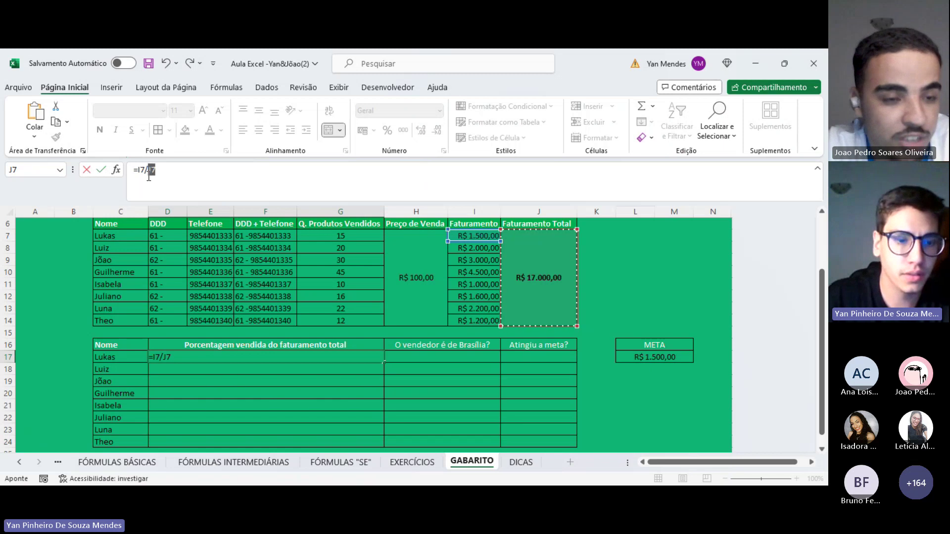
{"action": "key", "text": "F4"}
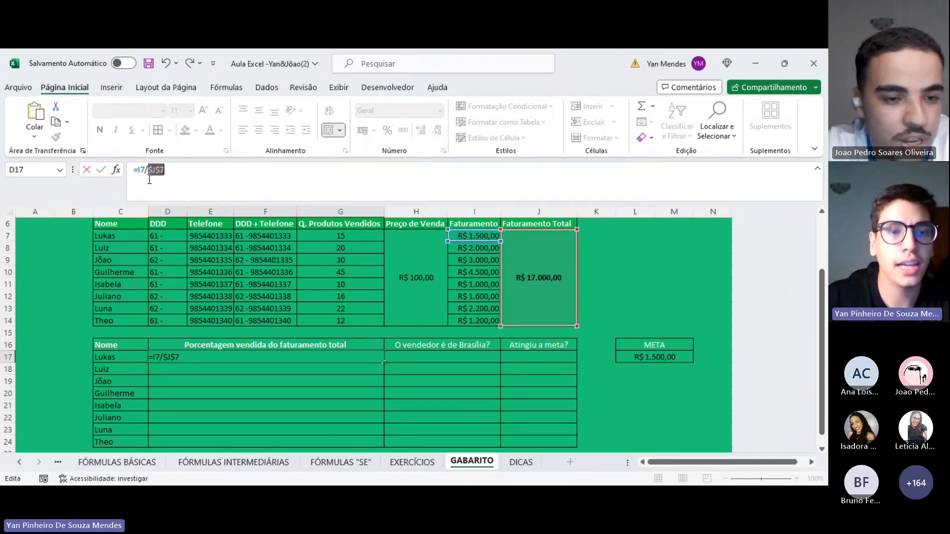
{"action": "left_click", "coordinate": [170, 174]}
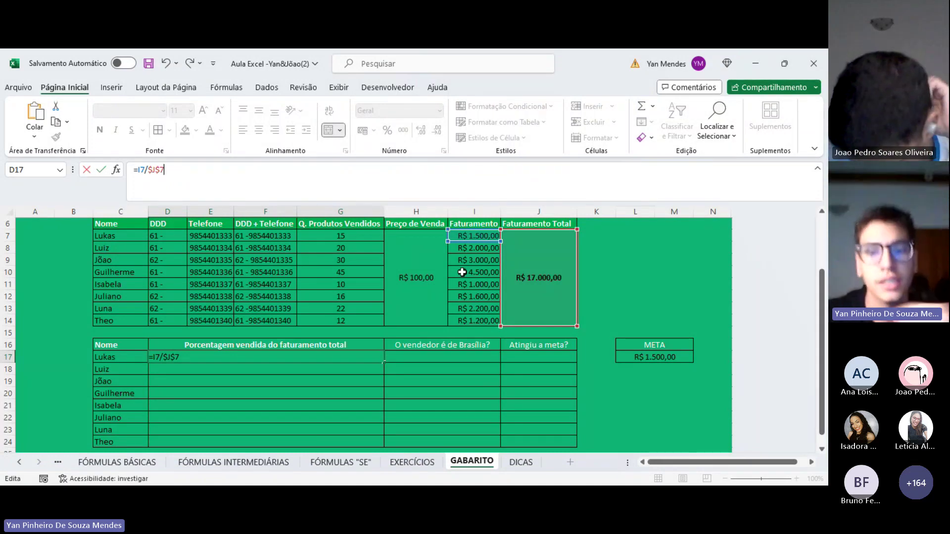
{"action": "key", "text": "Return"}
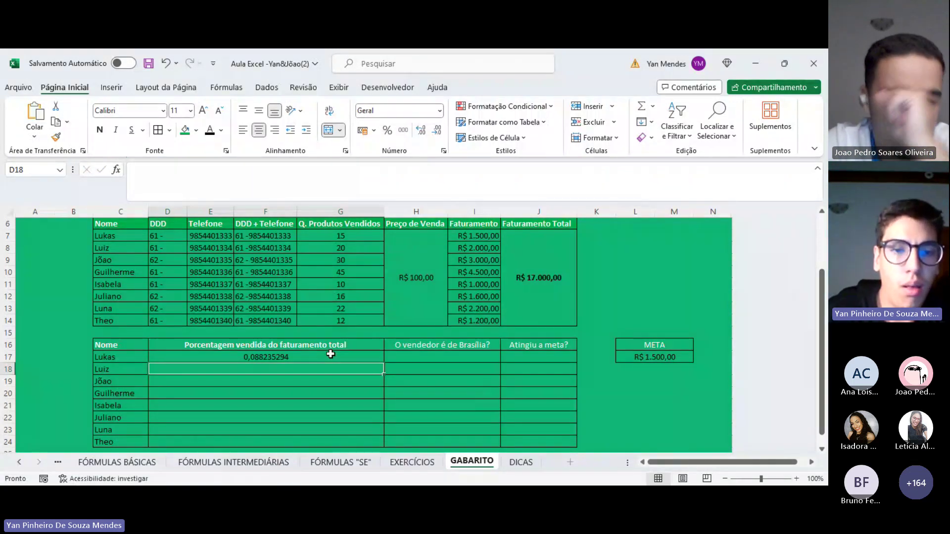
- Format D17 as Porcentagem, fill it to D24, and reduce to whole percentages
{"action": "left_click", "coordinate": [330, 354]}
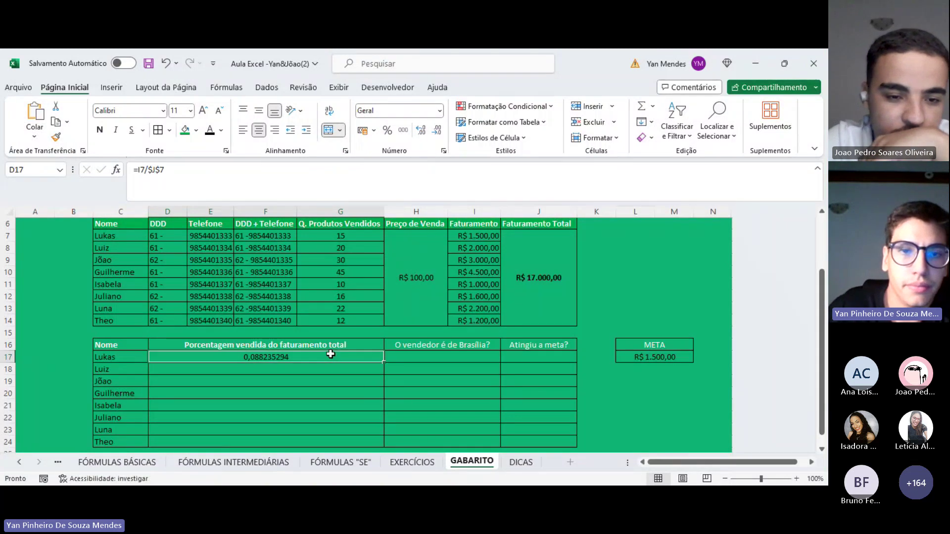
{"action": "left_click", "coordinate": [439, 111]}
{"action": "left_click", "coordinate": [415, 338]}
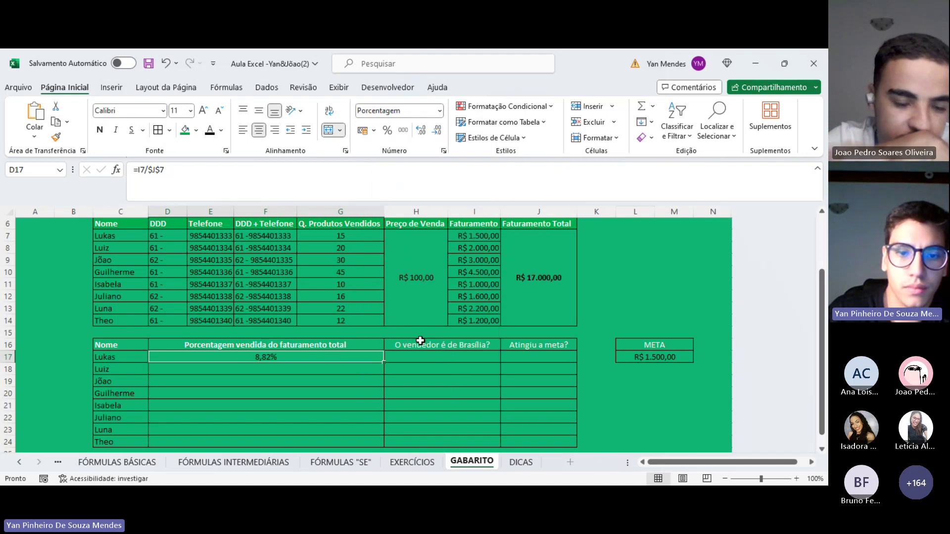
{"action": "left_click", "coordinate": [361, 368]}
{"action": "scroll", "coordinate": [376, 283], "scroll_direction": "down", "scroll_amount": 2}
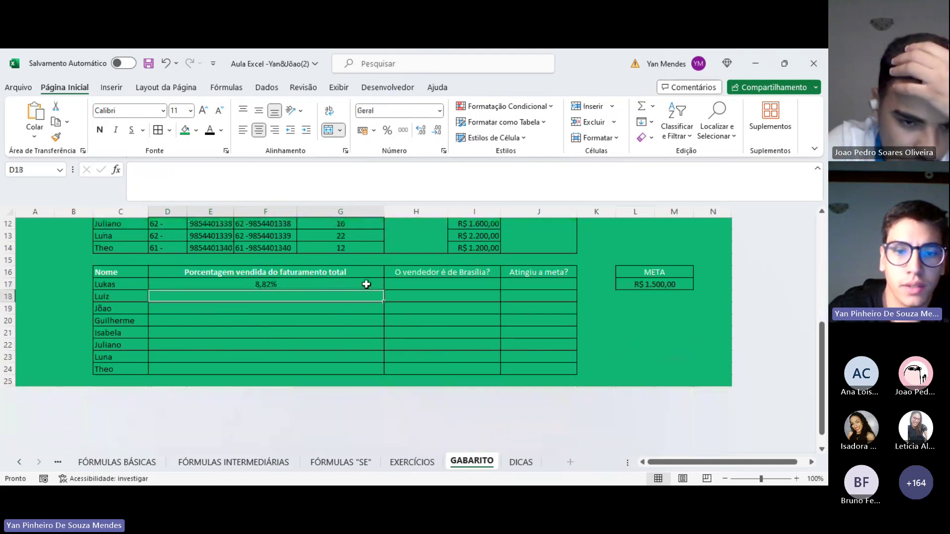
{"action": "left_click", "coordinate": [366, 284]}
{"action": "left_click_drag", "start_coordinate": [385, 290], "coordinate": [375, 371]}
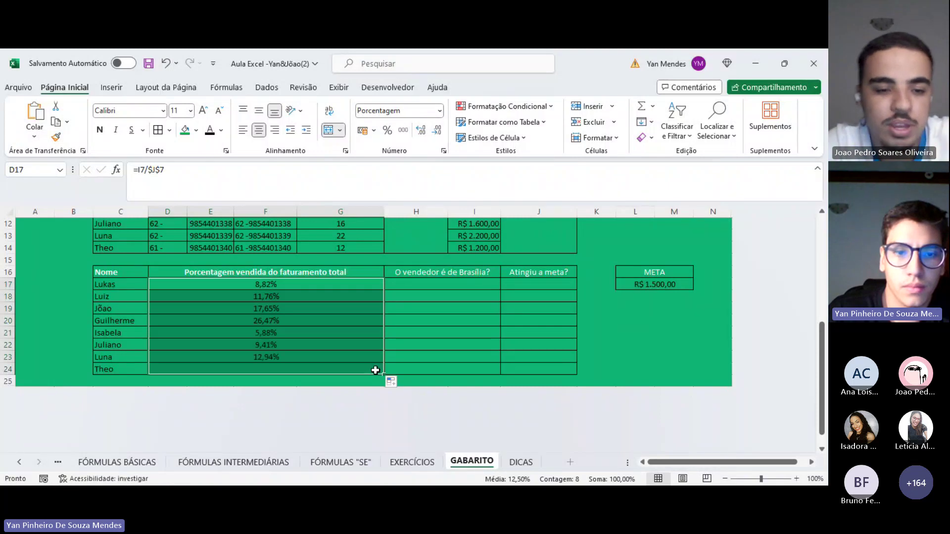
{"action": "left_click", "coordinate": [481, 269]}
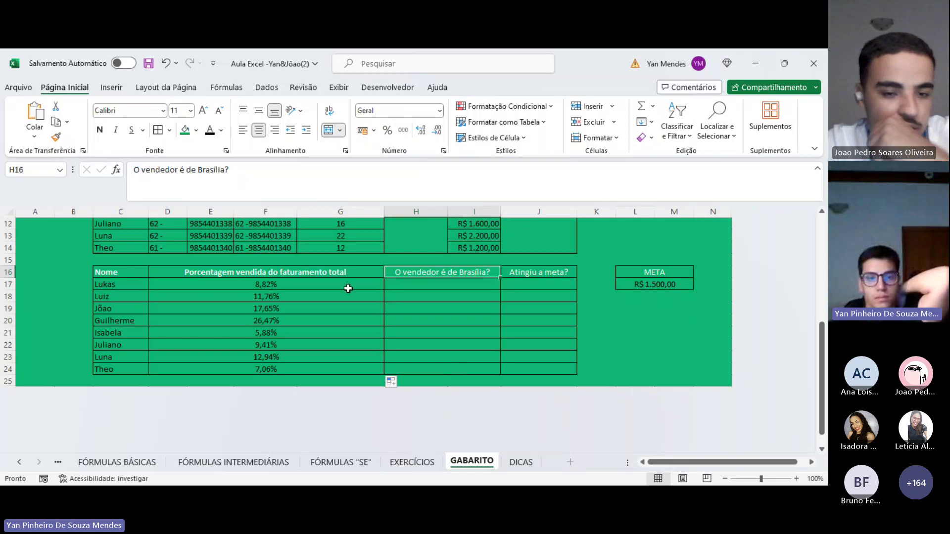
{"action": "left_click_drag", "start_coordinate": [346, 285], "coordinate": [345, 374]}
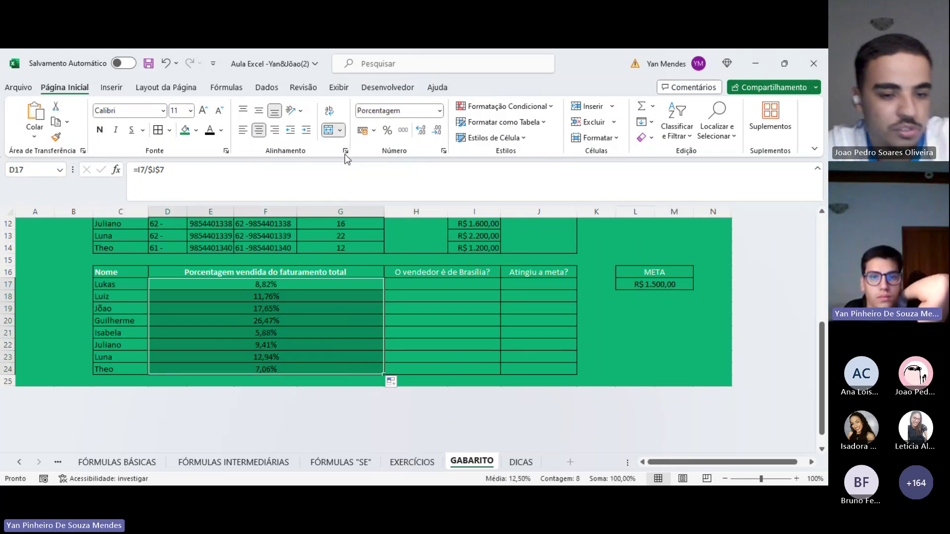
{"action": "left_click", "coordinate": [434, 130]}
{"action": "left_click", "coordinate": [434, 131]}
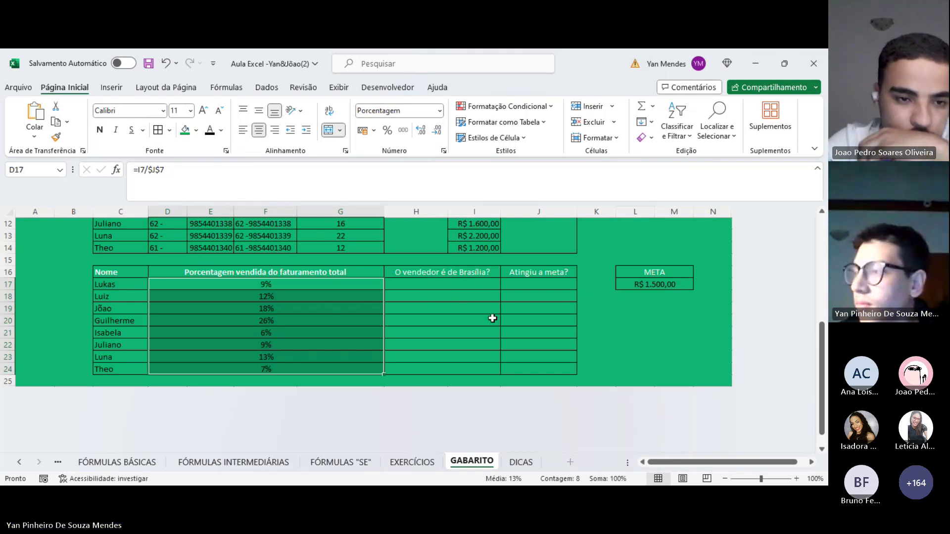
{"action": "left_click", "coordinate": [611, 324]}
{"action": "left_click", "coordinate": [633, 325]}
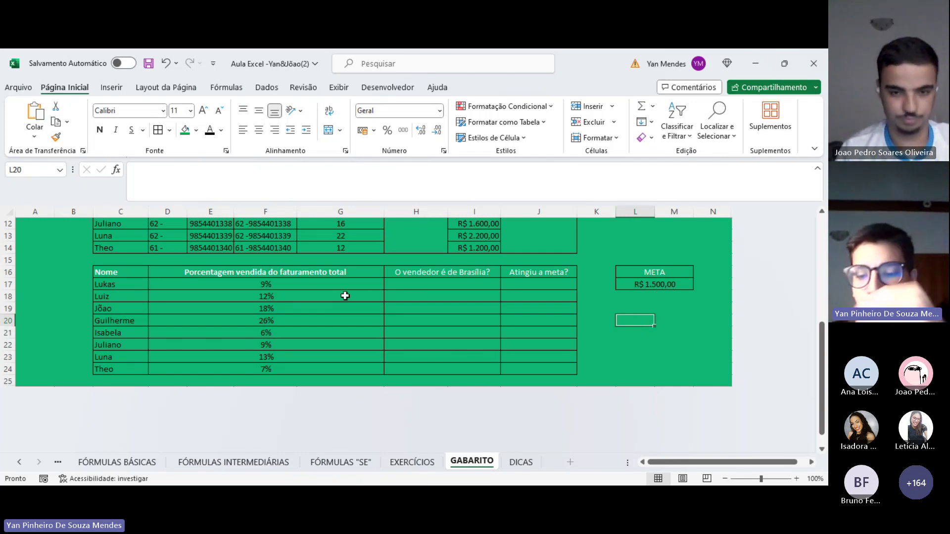
{"action": "type", "text": "=100*"}
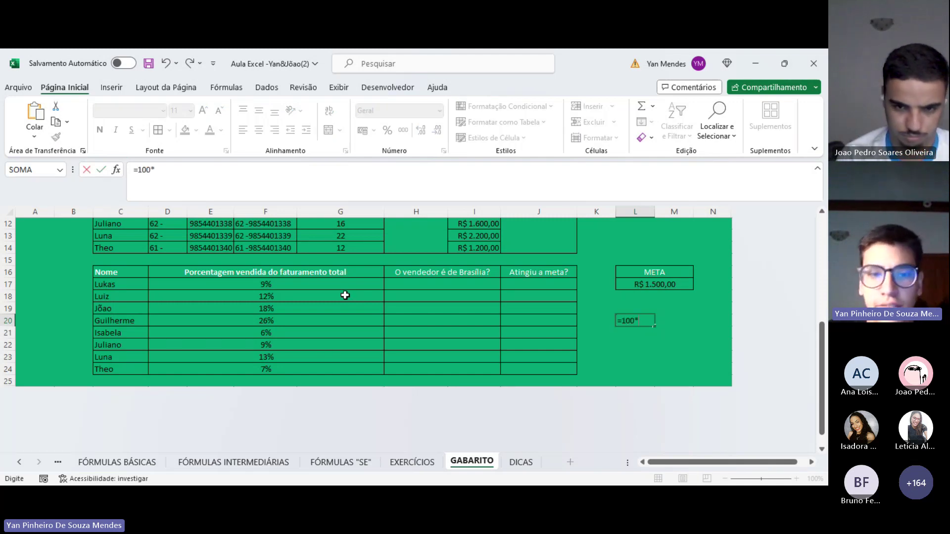
{"action": "left_click", "coordinate": [289, 283]}
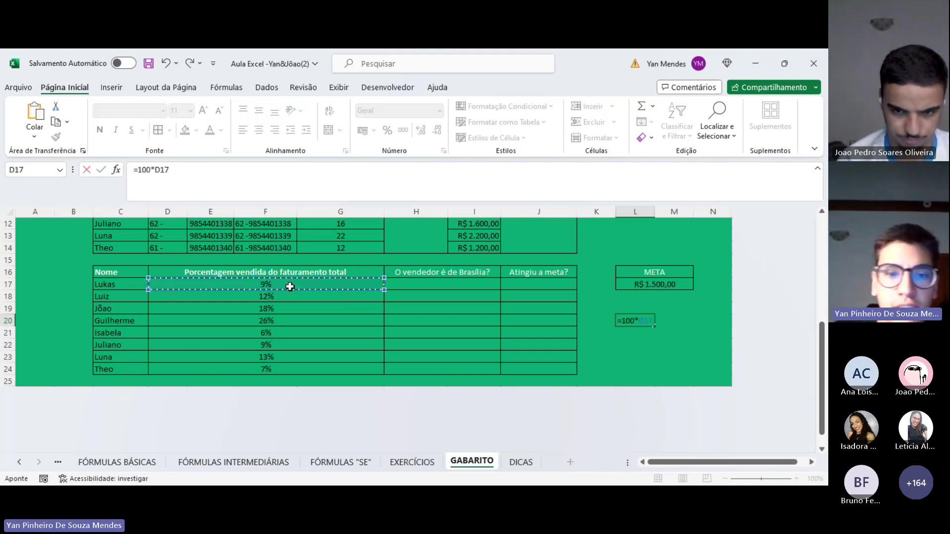
{"action": "key", "text": "Return"}
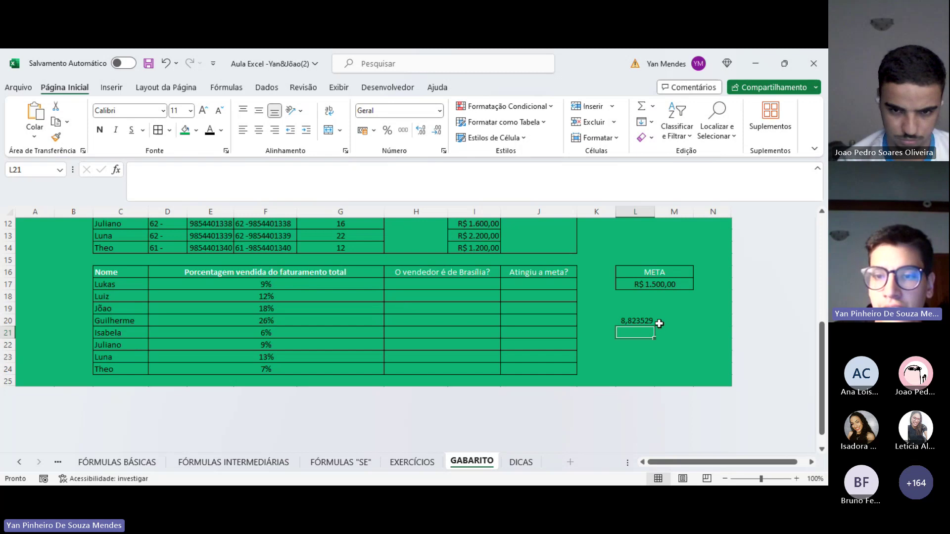
{"action": "left_click", "coordinate": [312, 283]}
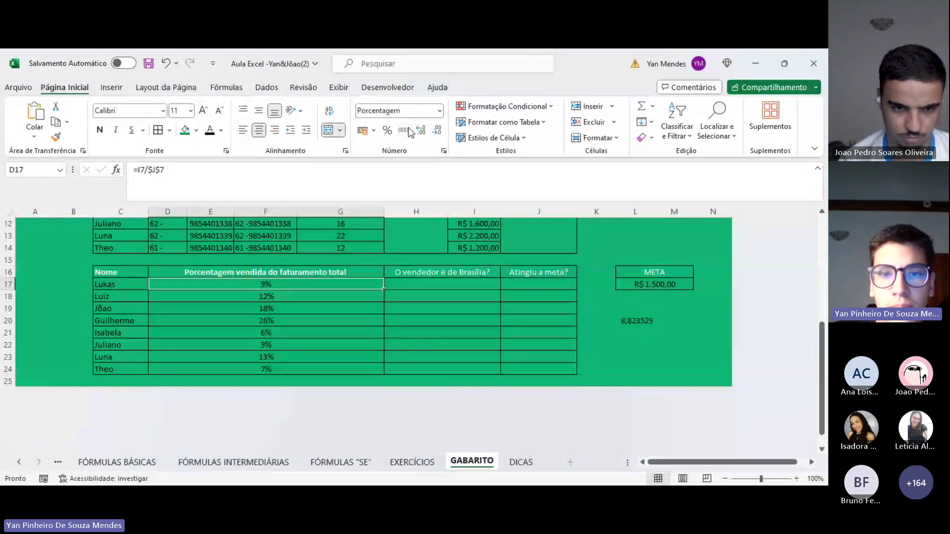
{"action": "left_click", "coordinate": [421, 130]}
{"action": "left_click", "coordinate": [421, 130]}
{"action": "left_click", "coordinate": [421, 130]}
{"action": "left_click", "coordinate": [421, 130]}
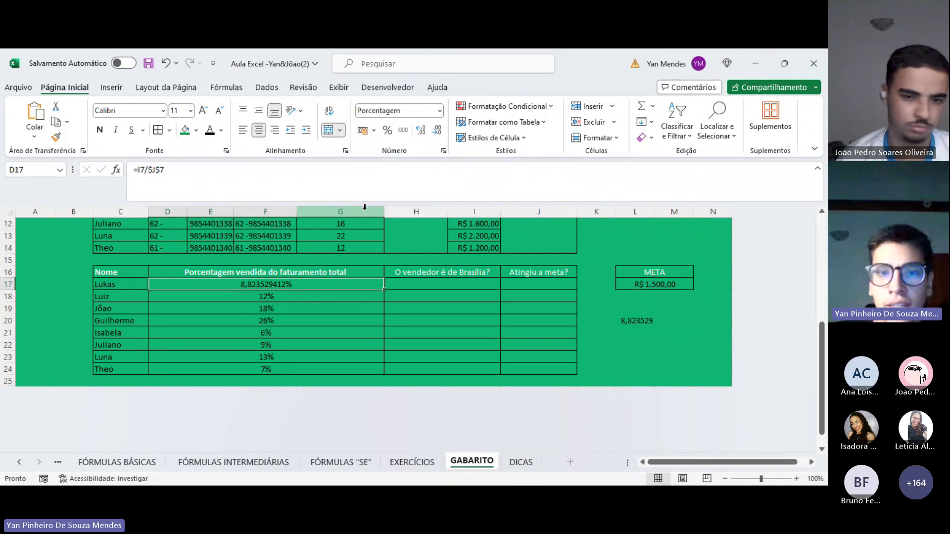
{"action": "left_click", "coordinate": [438, 131]}
{"action": "left_click", "coordinate": [438, 131]}
{"action": "left_click", "coordinate": [437, 130]}
{"action": "left_click", "coordinate": [438, 130]}
{"action": "left_click", "coordinate": [437, 131]}
{"action": "left_click", "coordinate": [438, 131]}
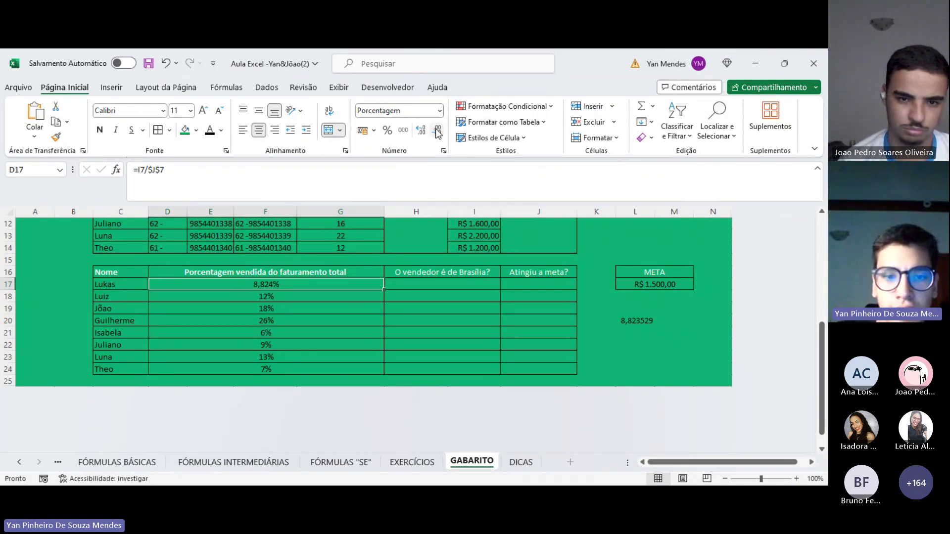
{"action": "left_click", "coordinate": [438, 130]}
{"action": "left_click", "coordinate": [437, 131]}
{"action": "left_click", "coordinate": [437, 130]}
{"action": "left_click", "coordinate": [638, 322]}
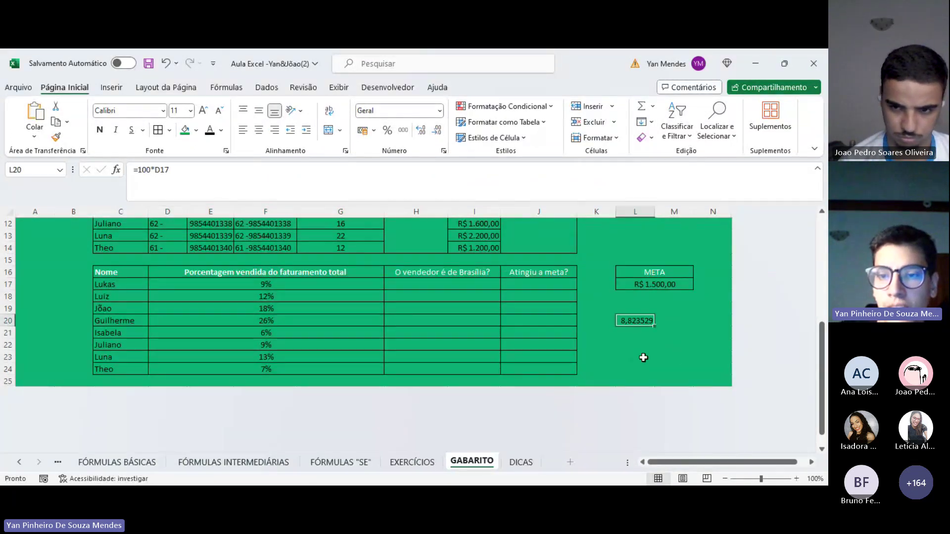
{"action": "left_click", "coordinate": [223, 174]}
{"action": "key", "text": "BackSpace"}
{"action": "key", "text": "BackSpace"}
{"action": "key", "text": "BackSpace"}
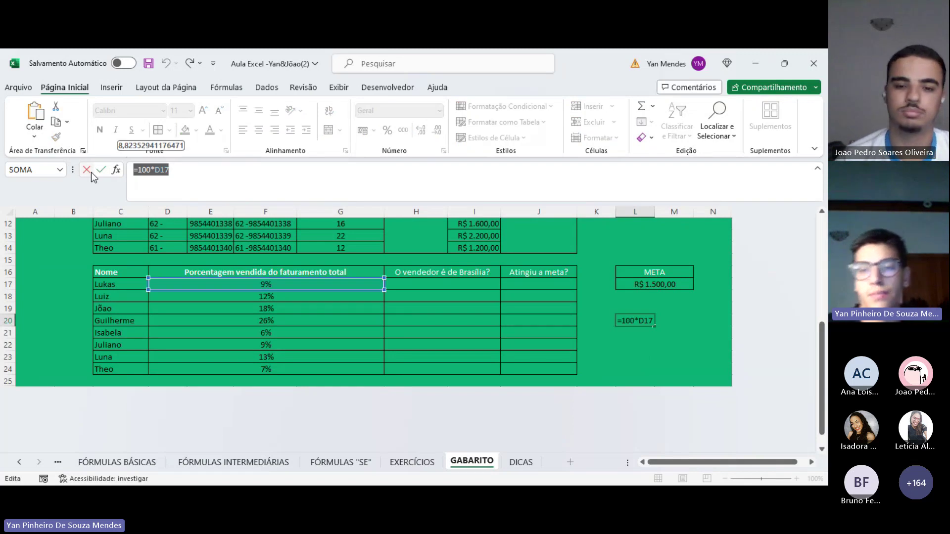
{"action": "key", "text": "Return"}
{"action": "scroll", "coordinate": [426, 392], "scroll_direction": "up", "scroll_amount": 1}
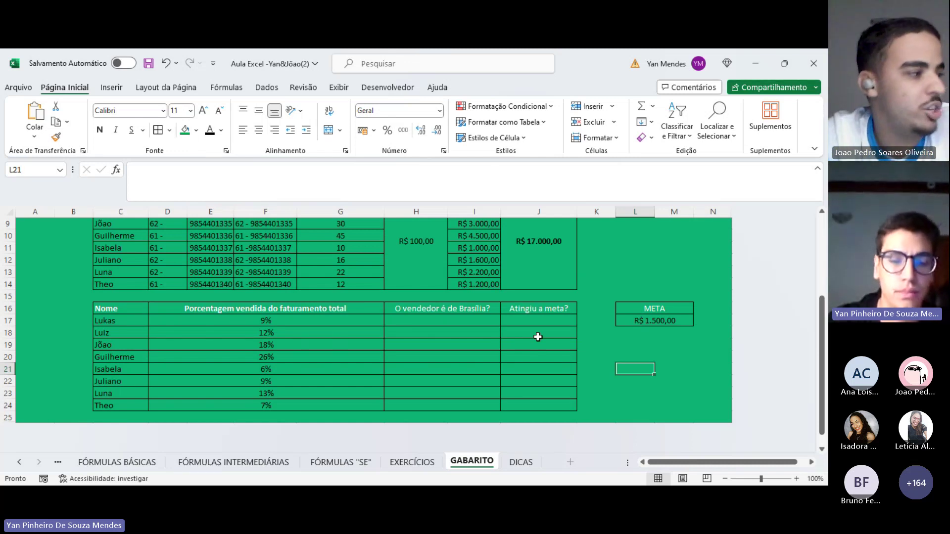
- Enter =SE(D7="61 -";"SIM, ELE É";"NÃO") in H17 to check Lukas's DDD
{"action": "left_click", "coordinate": [463, 320]}
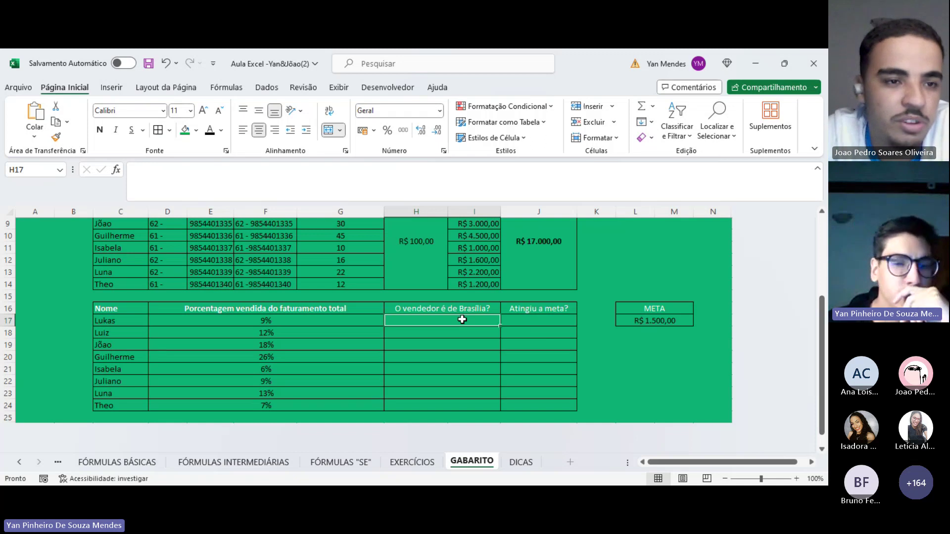
{"action": "type", "text": "="}
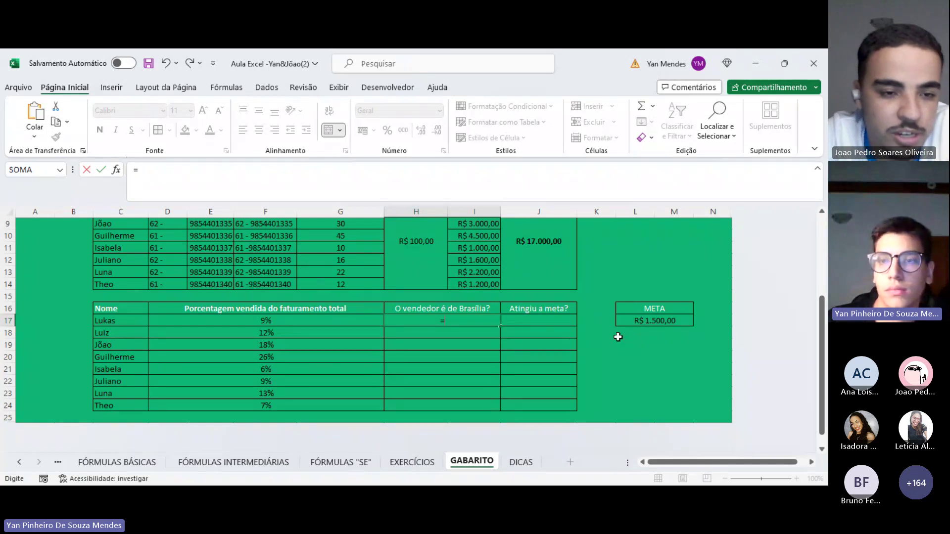
{"action": "type", "text": "se("}
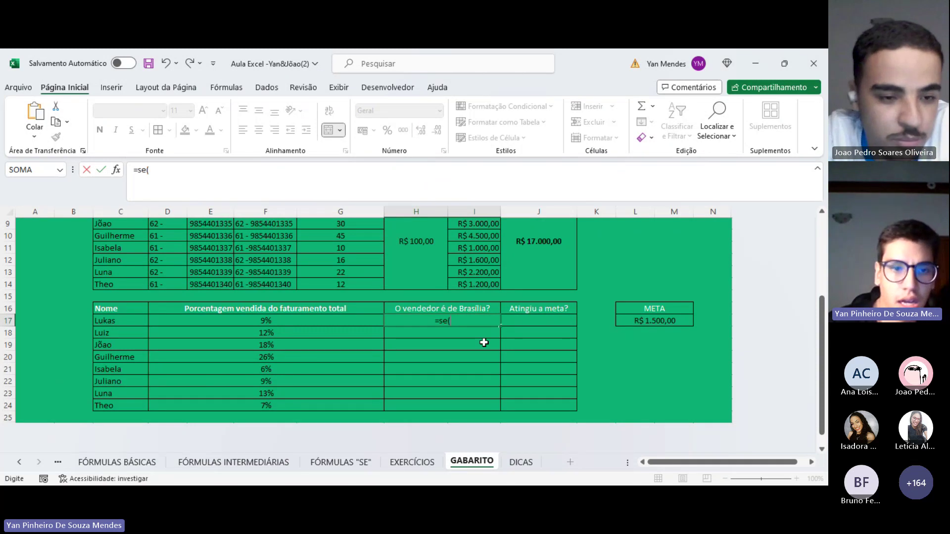
{"action": "scroll", "coordinate": [421, 349], "scroll_direction": "up", "scroll_amount": 2}
{"action": "scroll", "coordinate": [361, 354], "scroll_direction": "down", "scroll_amount": 2}
{"action": "scroll", "coordinate": [358, 357], "scroll_direction": "up", "scroll_amount": 2}
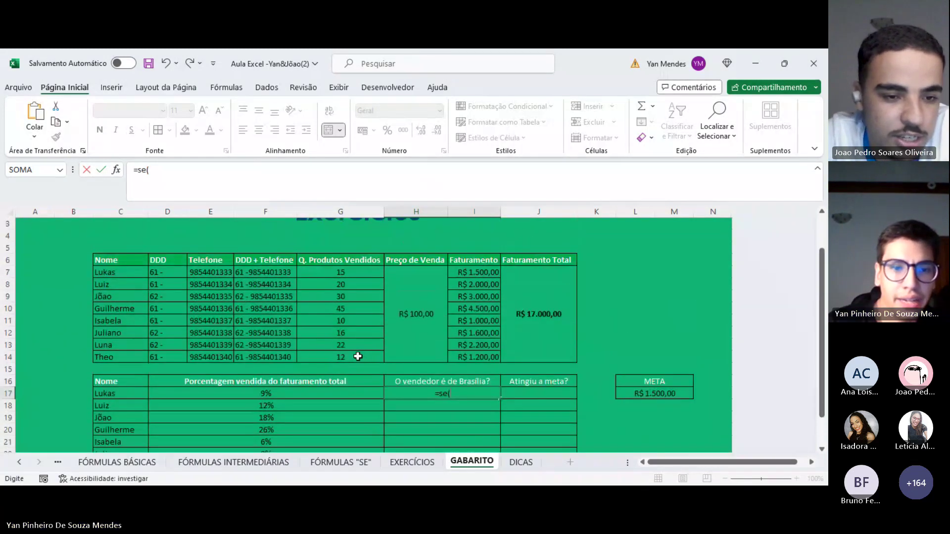
{"action": "left_click", "coordinate": [163, 273]}
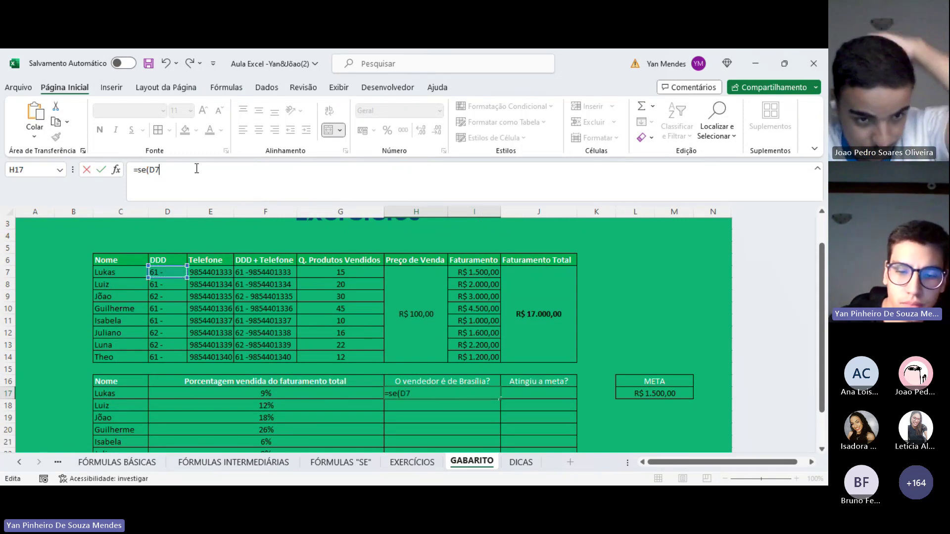
{"action": "type", "text": "=\"61 -"}
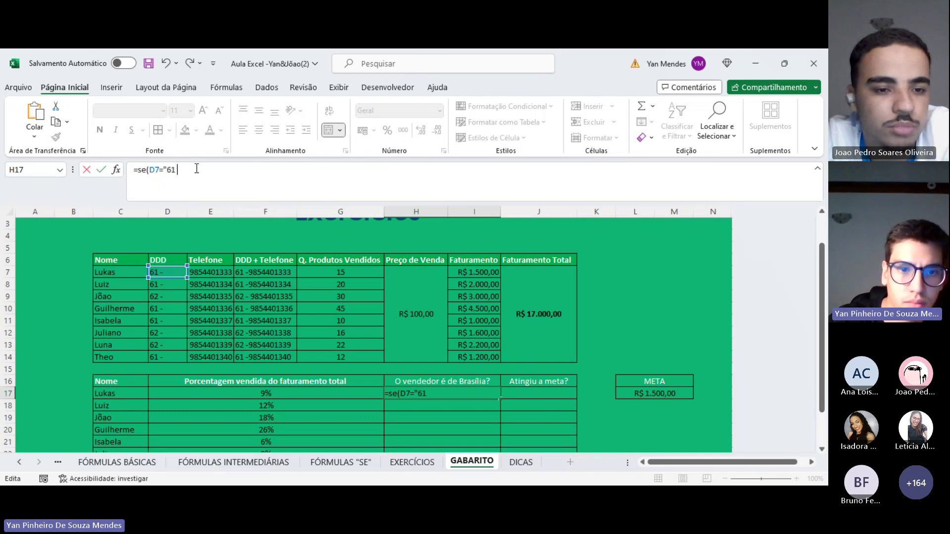
{"action": "type", "text": "\""}
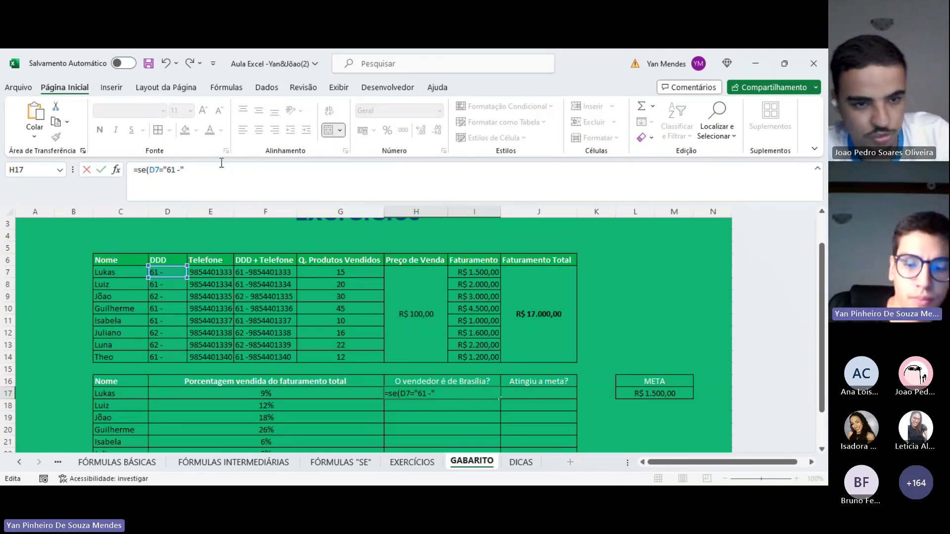
{"action": "type", "text": ";"}
{"action": "scroll", "coordinate": [479, 320], "scroll_direction": "down", "scroll_amount": 1}
{"action": "scroll", "coordinate": [479, 320], "scroll_direction": "down", "scroll_amount": 1}
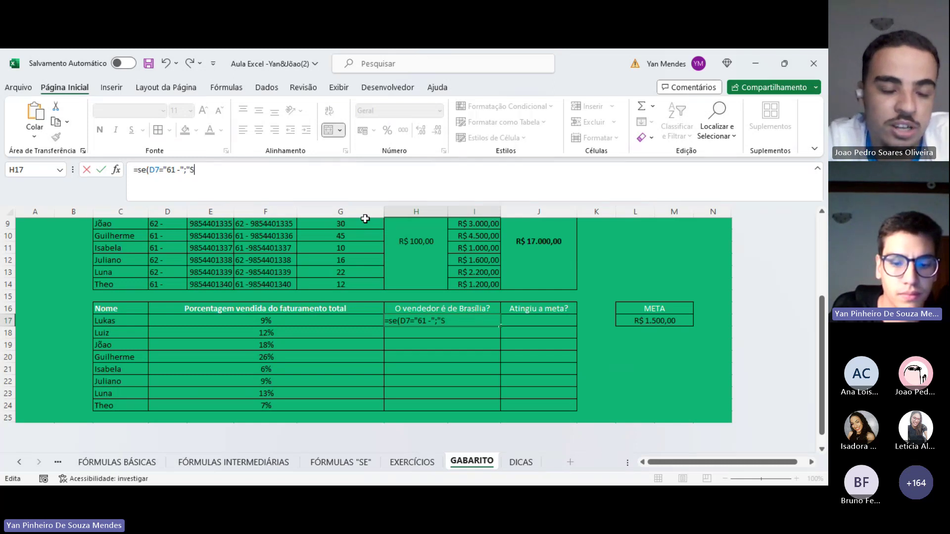
{"action": "type", "text": "IM, ELE É"}
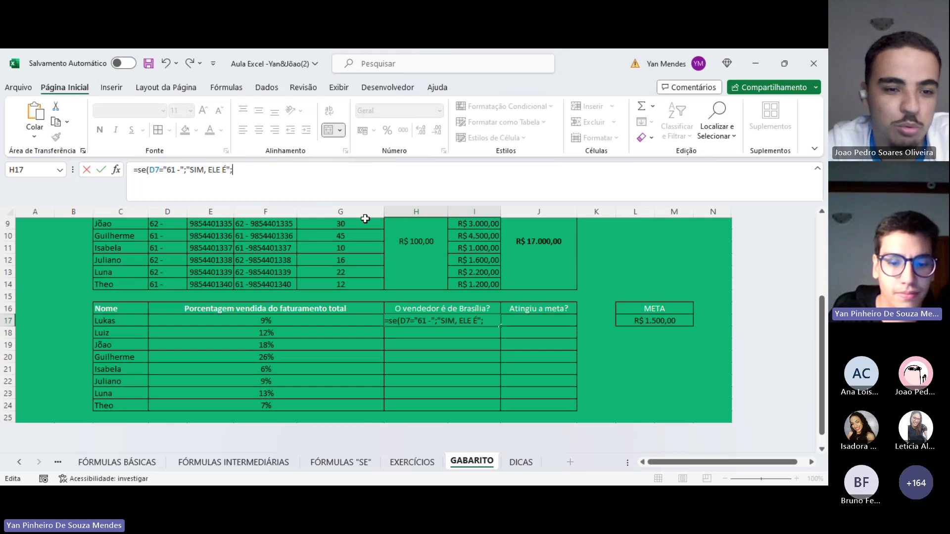
{"action": "type", "text": "\"N"}
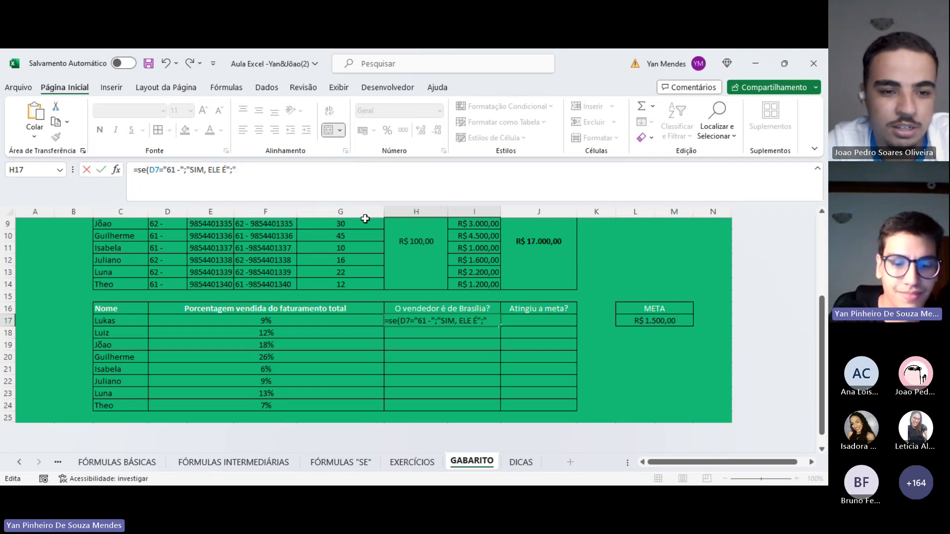
{"action": "type", "text": "ÃO :("}
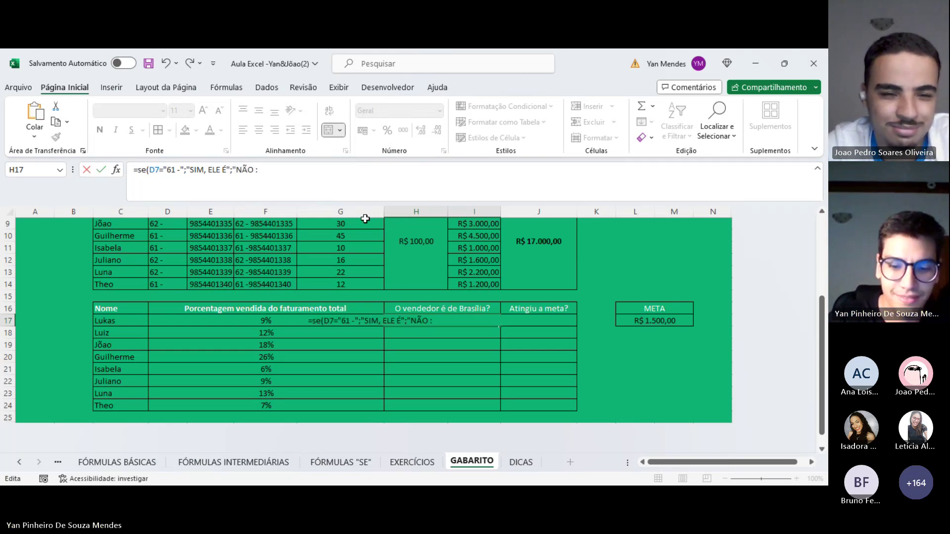
{"action": "type", "text": "\""}
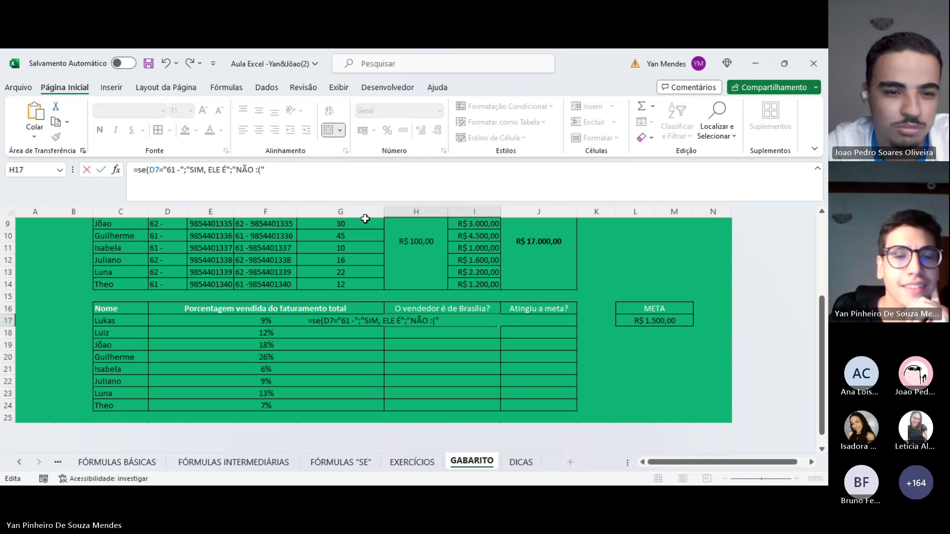
{"action": "type", "text": ")"}
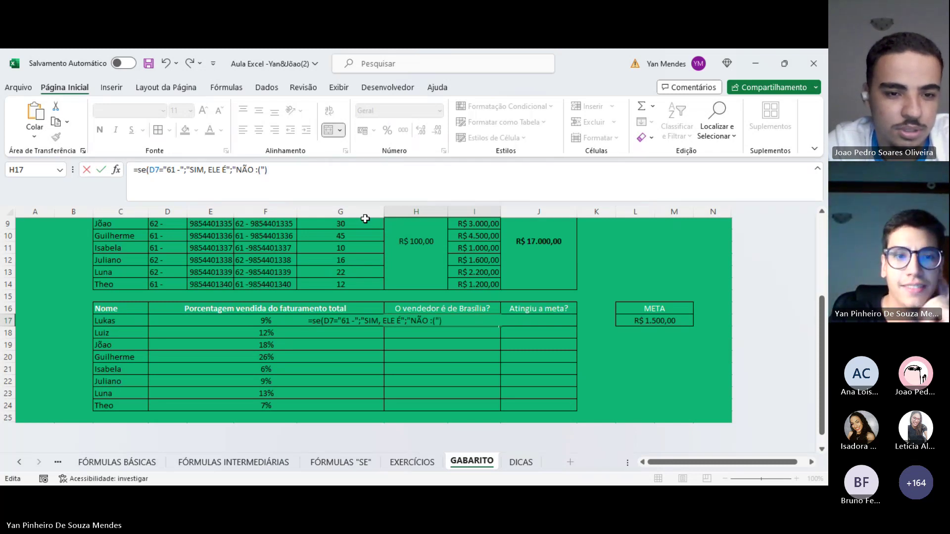
{"action": "key", "text": "Return"}
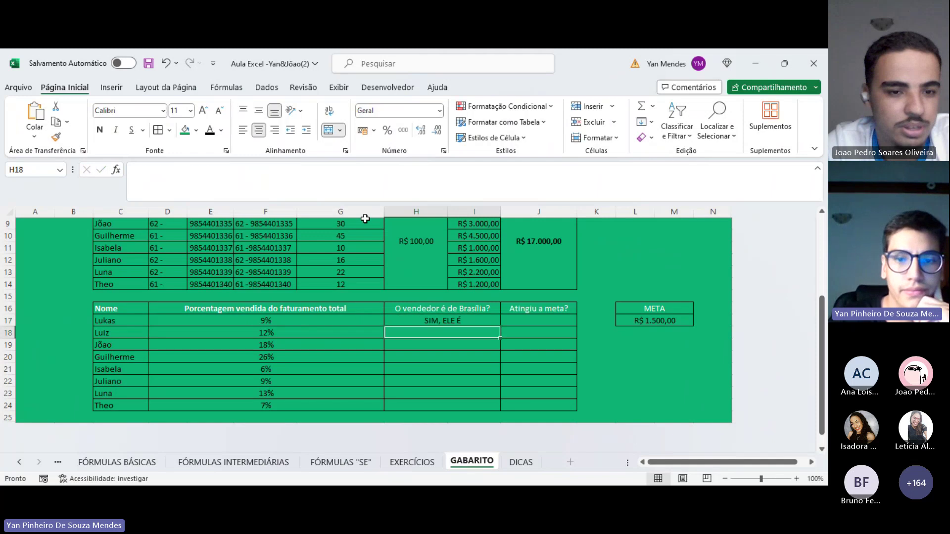
- Reopen H17's Brasília formula and confirm it again
{"action": "left_click", "coordinate": [443, 321]}
{"action": "left_click", "coordinate": [267, 170]}
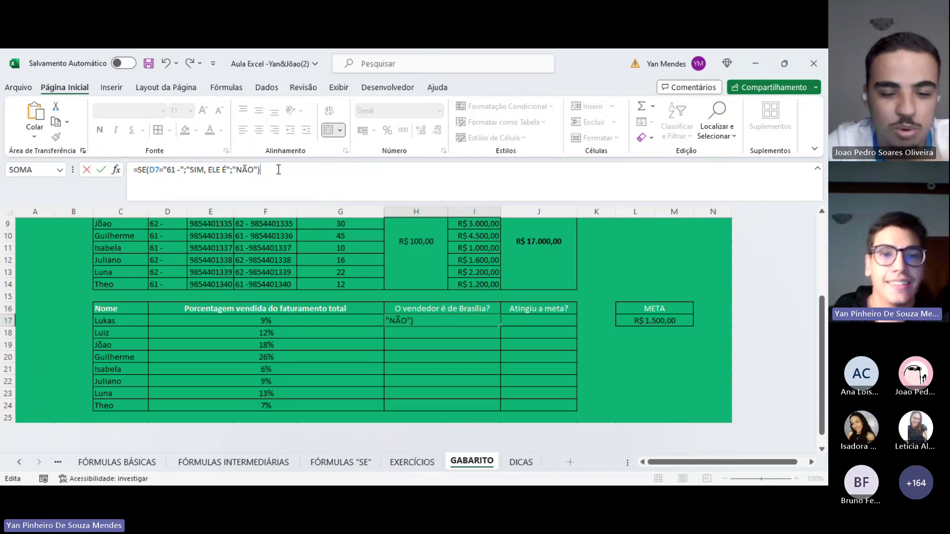
{"action": "key", "text": "Return"}
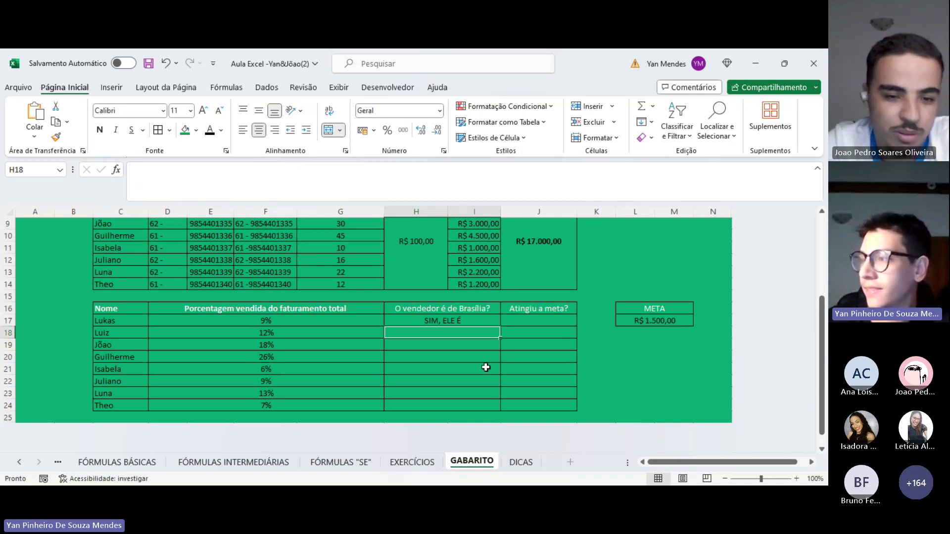
- Copy the H17 Brasília check down to H24 and inspect the copied formulas
{"action": "left_click", "coordinate": [471, 321]}
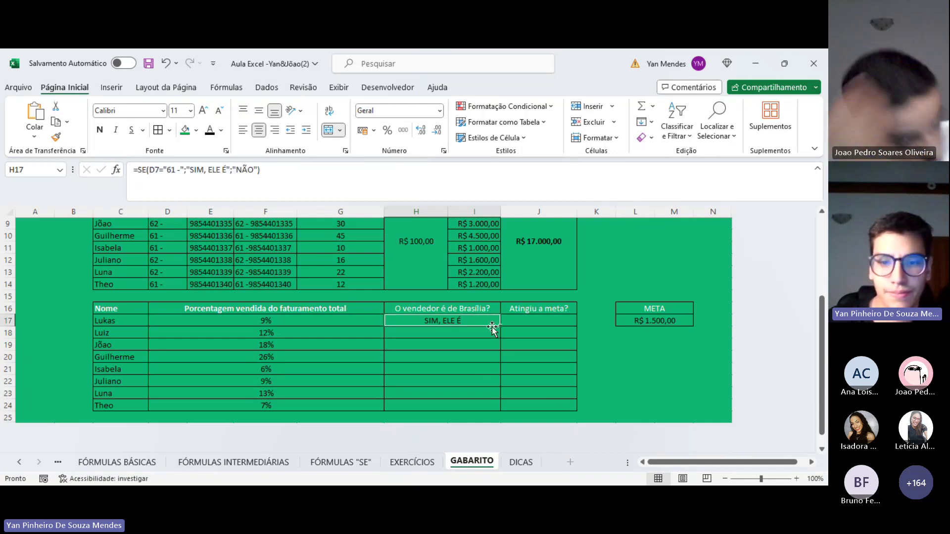
{"action": "left_click_drag", "start_coordinate": [499, 326], "coordinate": [497, 408]}
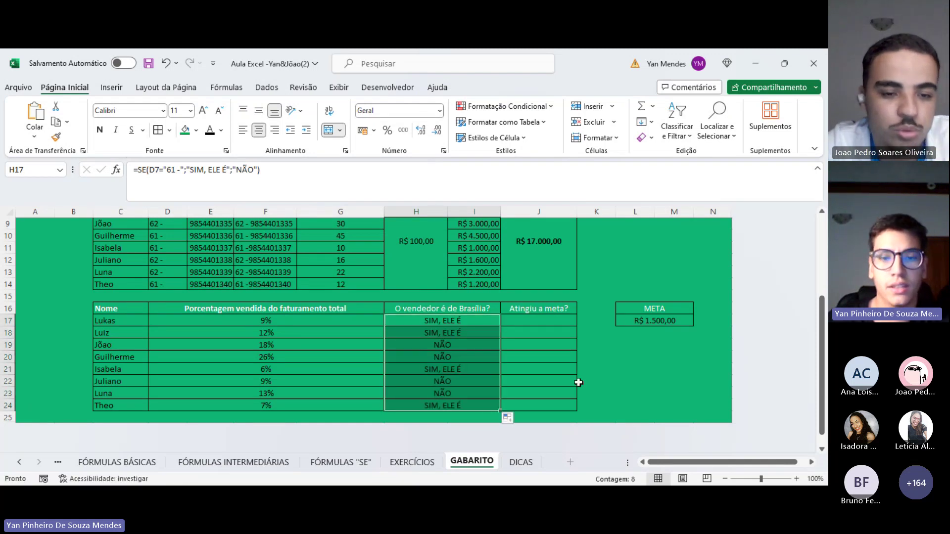
{"action": "left_click", "coordinate": [624, 382]}
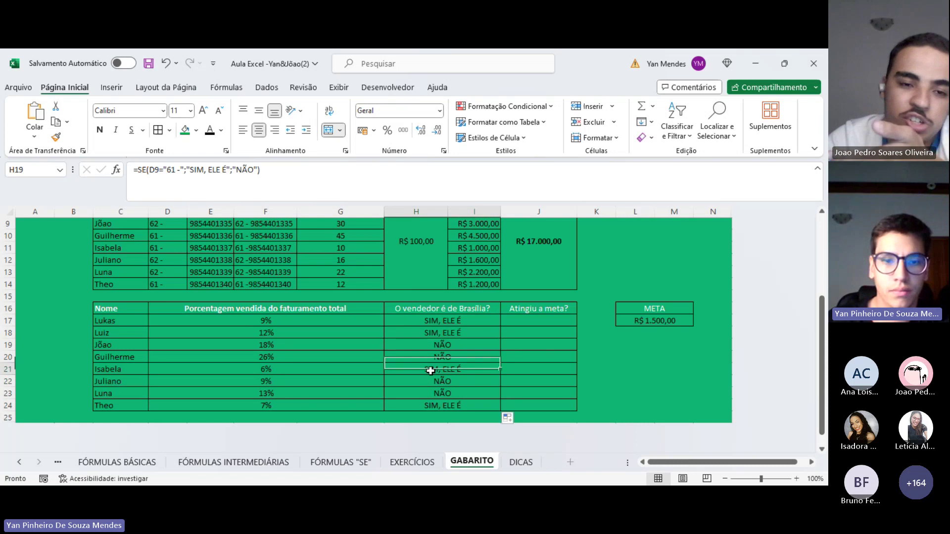
{"action": "left_click", "coordinate": [457, 333]}
{"action": "left_click", "coordinate": [458, 369]}
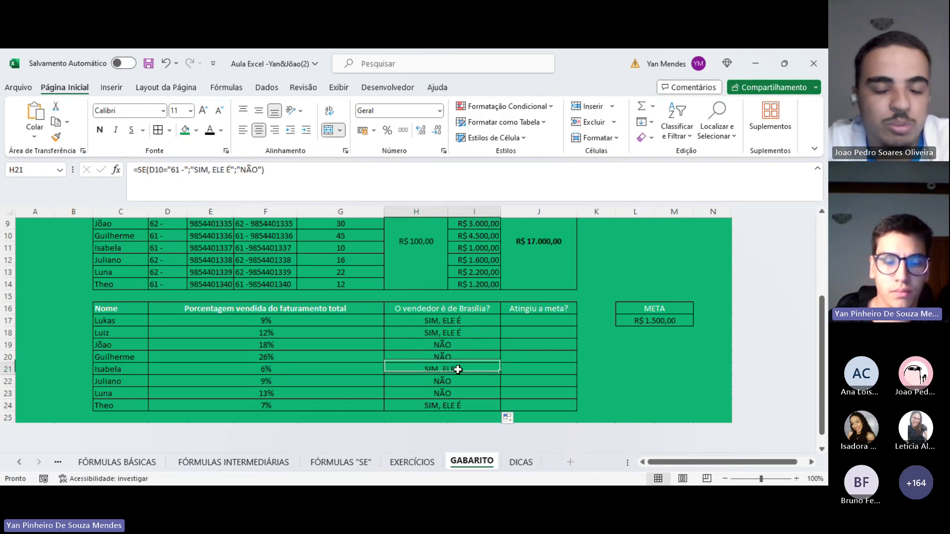
{"action": "left_click", "coordinate": [458, 381]}
{"action": "left_click", "coordinate": [457, 369]}
{"action": "left_click", "coordinate": [465, 394]}
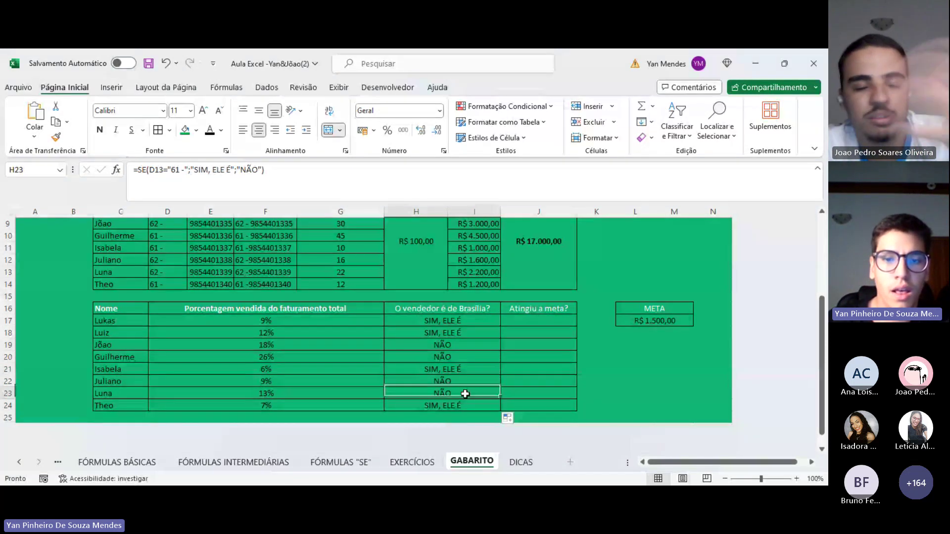
{"action": "left_click", "coordinate": [465, 319]}
- Change the false answer to "NÃO :(" and refill H17 down to H24
{"action": "left_click", "coordinate": [249, 169]}
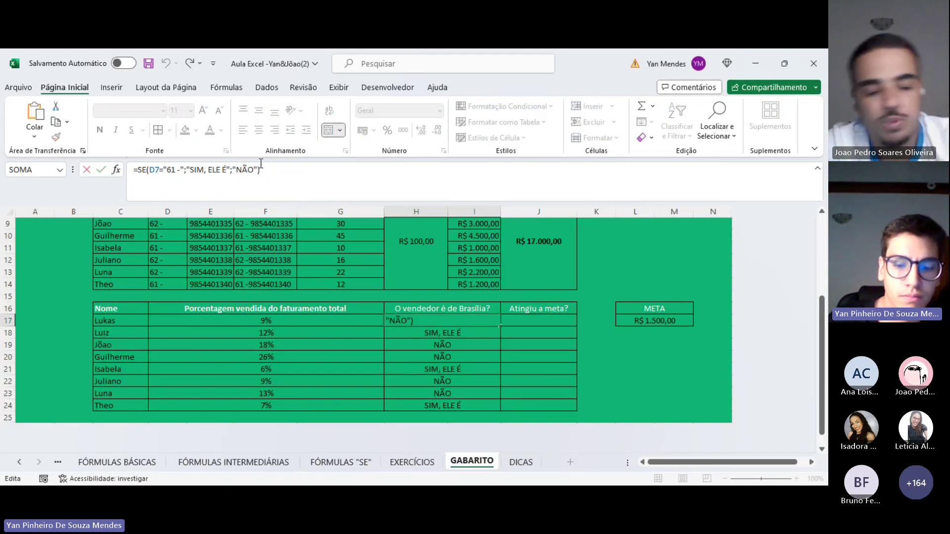
{"action": "type", "text": ":("}
{"action": "key", "text": "Return"}
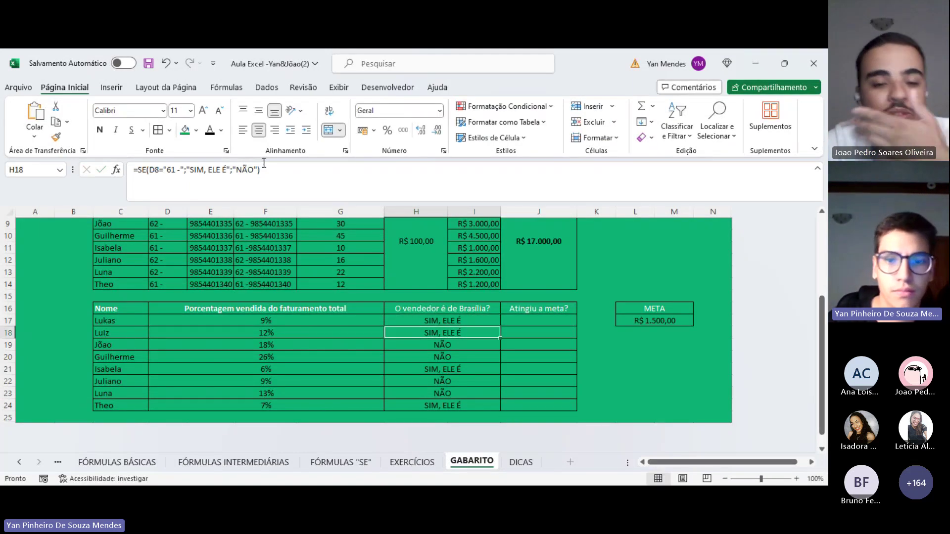
{"action": "left_click", "coordinate": [465, 320]}
{"action": "left_click_drag", "start_coordinate": [500, 327], "coordinate": [501, 411]}
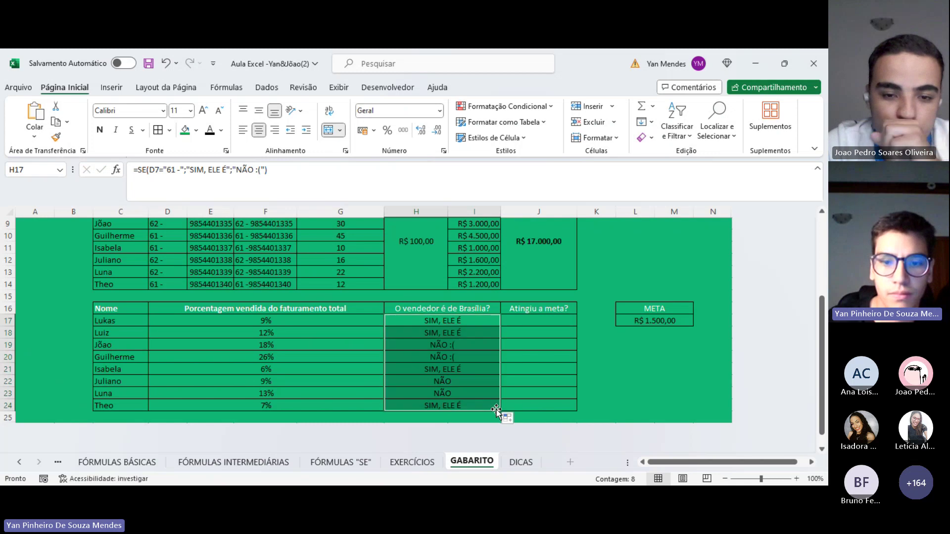
{"action": "left_click", "coordinate": [672, 366]}
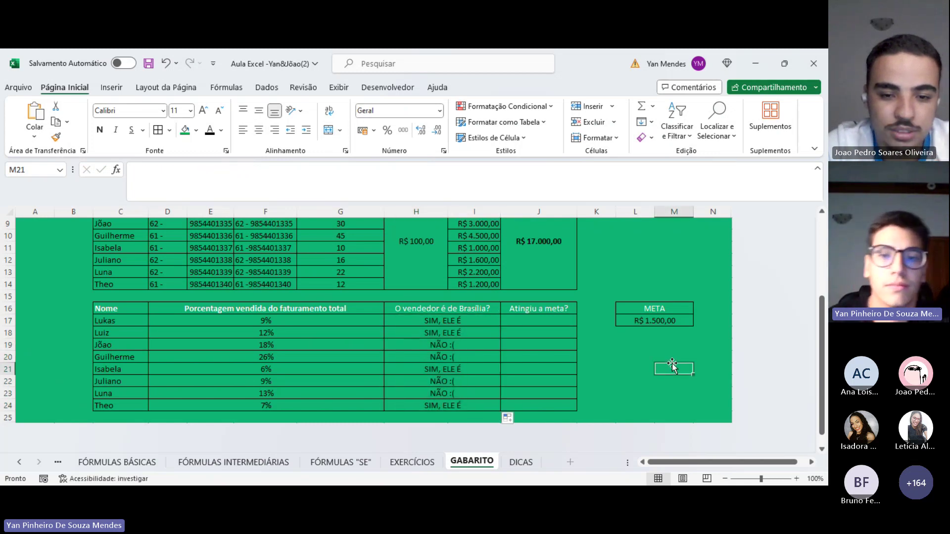
- Start J17's IF formula comparing Lukas's revenue I7 against the META cell L17
{"action": "left_click", "coordinate": [541, 321]}
{"action": "type", "text": "="}
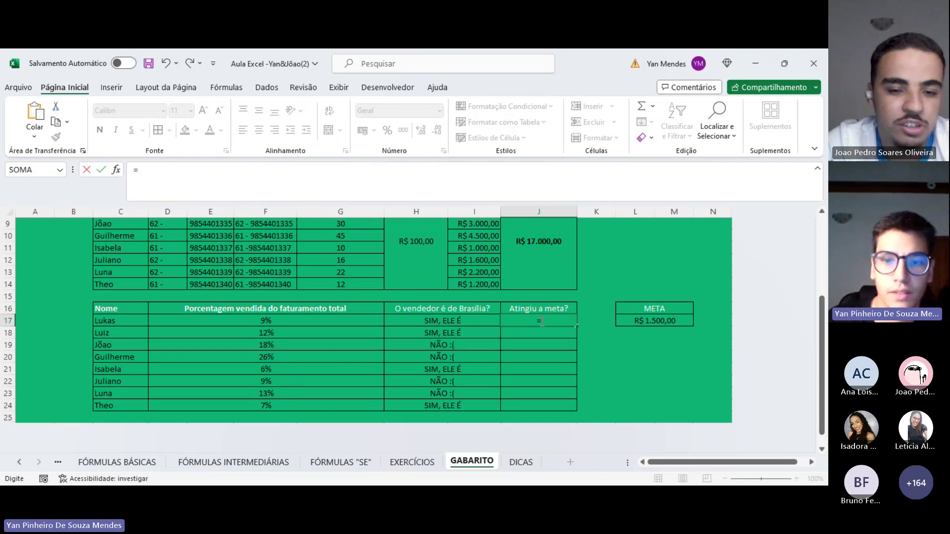
{"action": "scroll", "coordinate": [524, 319], "scroll_direction": "up", "scroll_amount": 1}
{"action": "scroll", "coordinate": [490, 324], "scroll_direction": "down", "scroll_amount": 1}
{"action": "scroll", "coordinate": [494, 326], "scroll_direction": "up", "scroll_amount": 1}
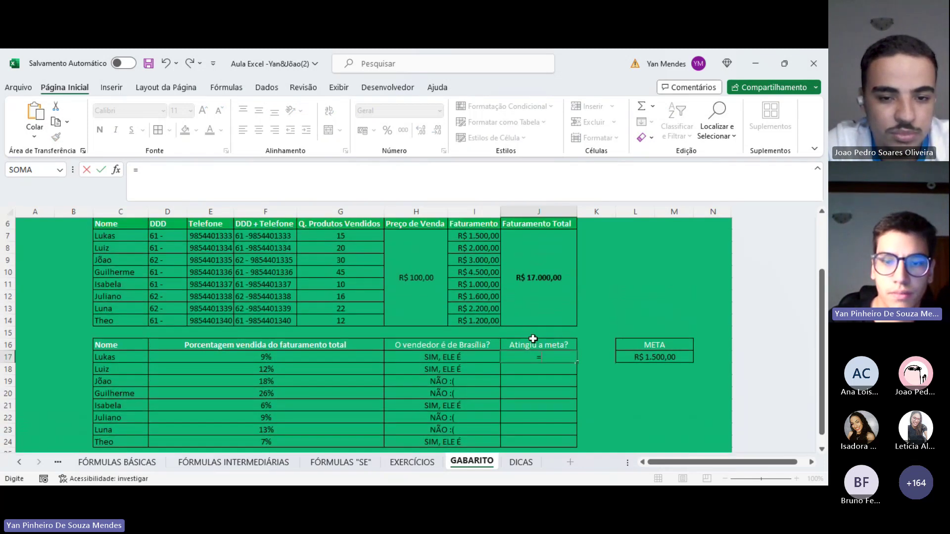
{"action": "scroll", "coordinate": [545, 344], "scroll_direction": "down", "scroll_amount": 1}
{"action": "scroll", "coordinate": [539, 349], "scroll_direction": "up", "scroll_amount": 1}
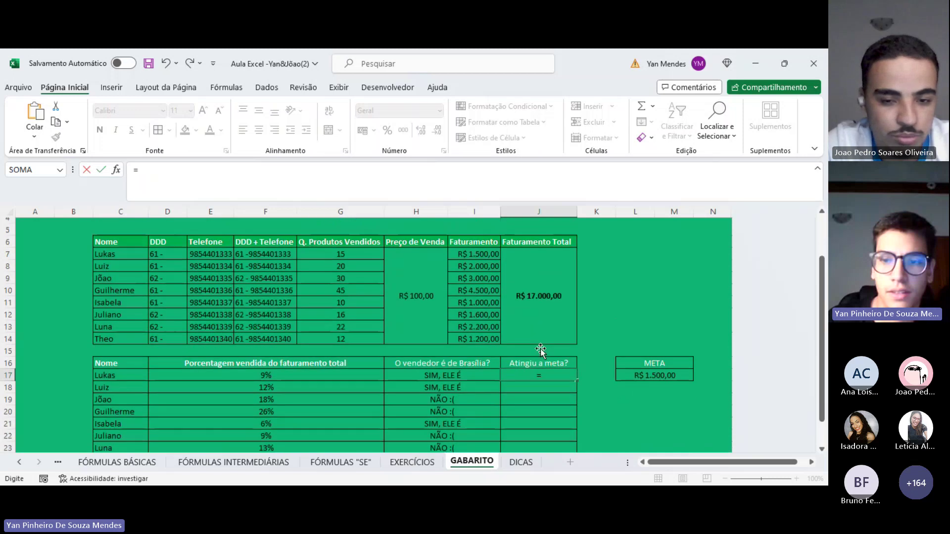
{"action": "scroll", "coordinate": [537, 346], "scroll_direction": "down", "scroll_amount": 1}
{"action": "scroll", "coordinate": [530, 345], "scroll_direction": "up", "scroll_amount": 1}
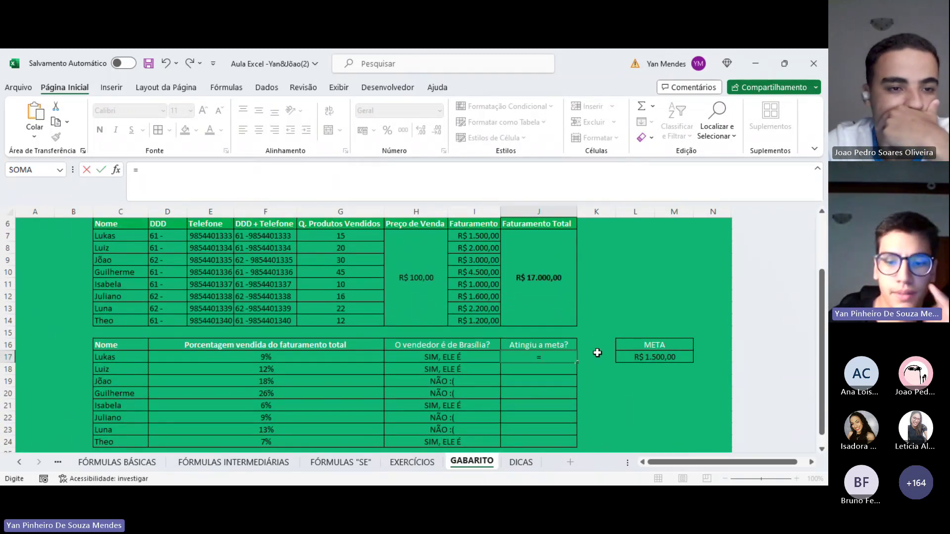
{"action": "type", "text": "se("}
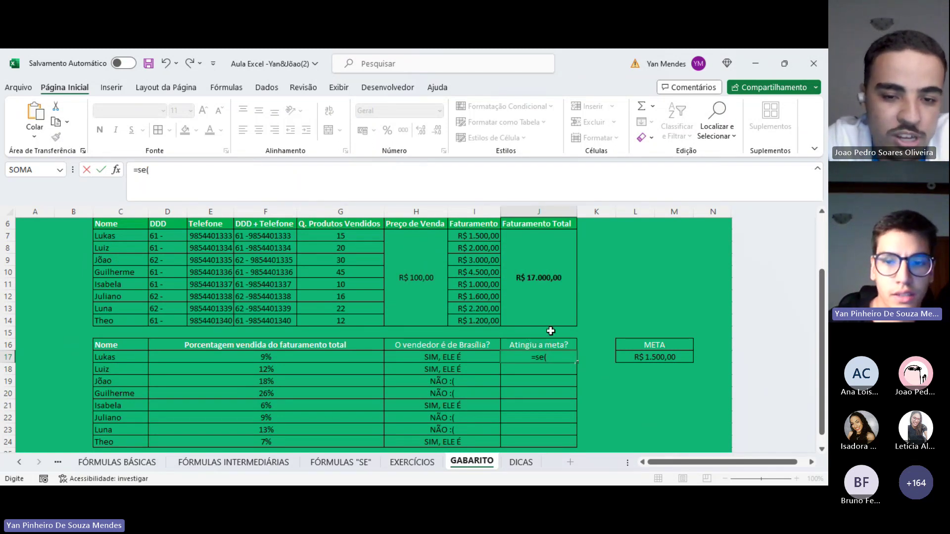
{"action": "left_click", "coordinate": [468, 237]}
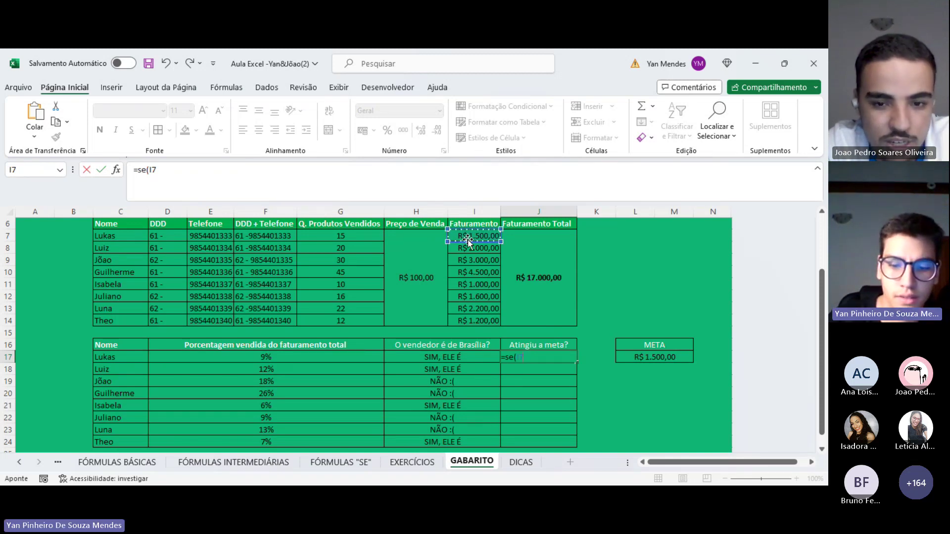
{"action": "type", "text": ">="}
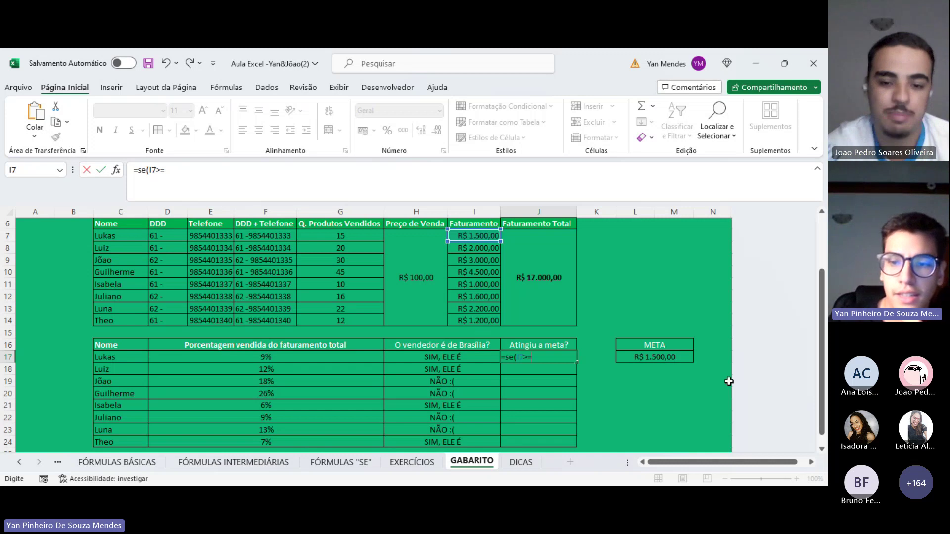
{"action": "left_click", "coordinate": [657, 357]}
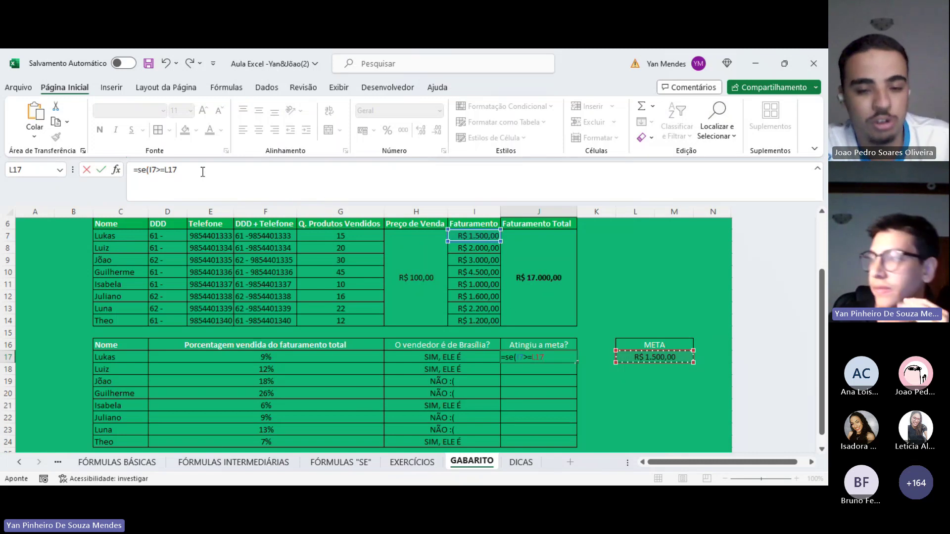
- Lock the goal as $L$17 and finish with ATINGIU / NÃO ATINGIU answers
{"action": "left_click", "coordinate": [182, 173]}
{"action": "left_click_drag", "start_coordinate": [182, 172], "coordinate": [166, 175]}
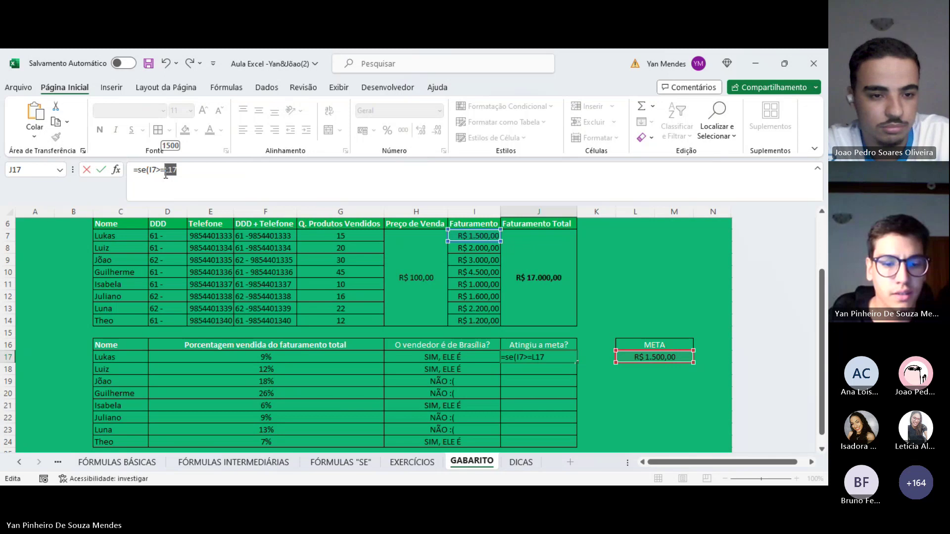
{"action": "key", "text": "F4"}
{"action": "left_click", "coordinate": [244, 175]}
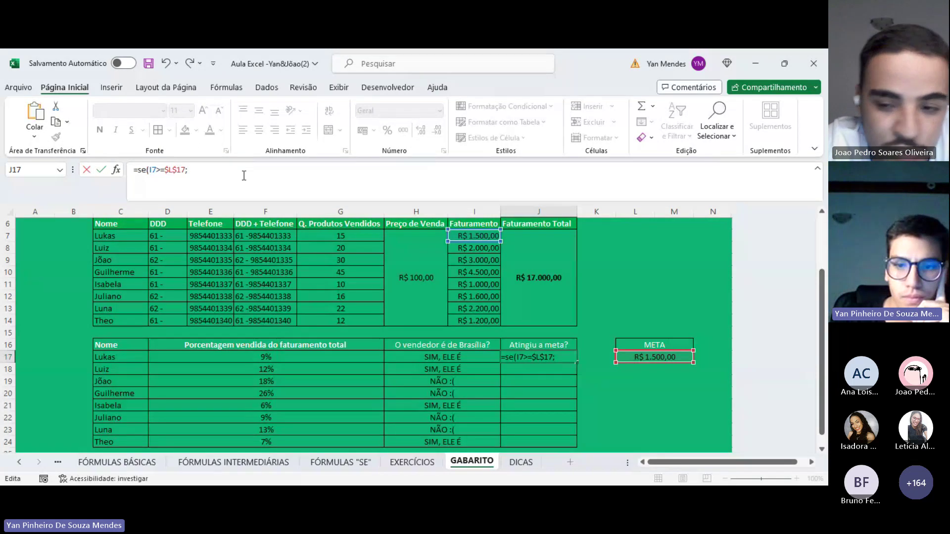
{"action": "type", "text": "\"AT"}
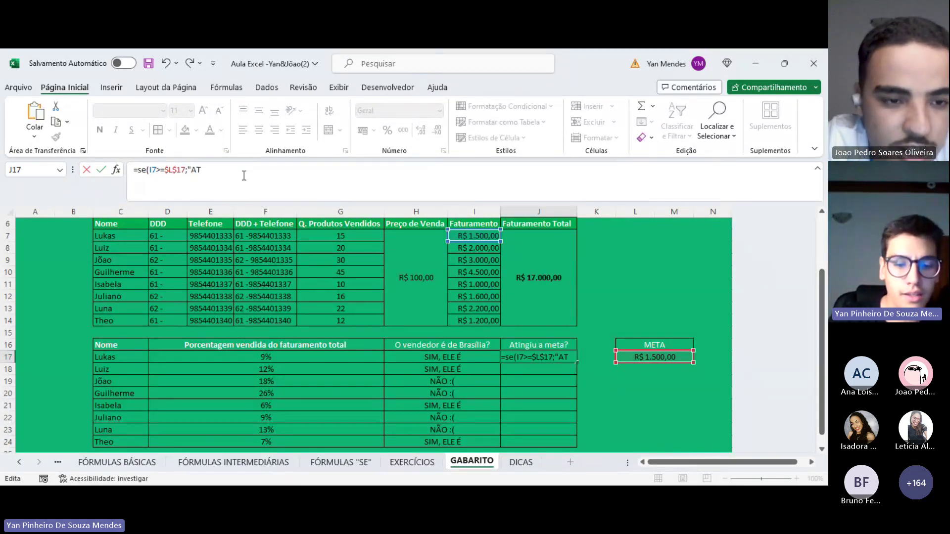
{"action": "type", "text": "INGRIU"}
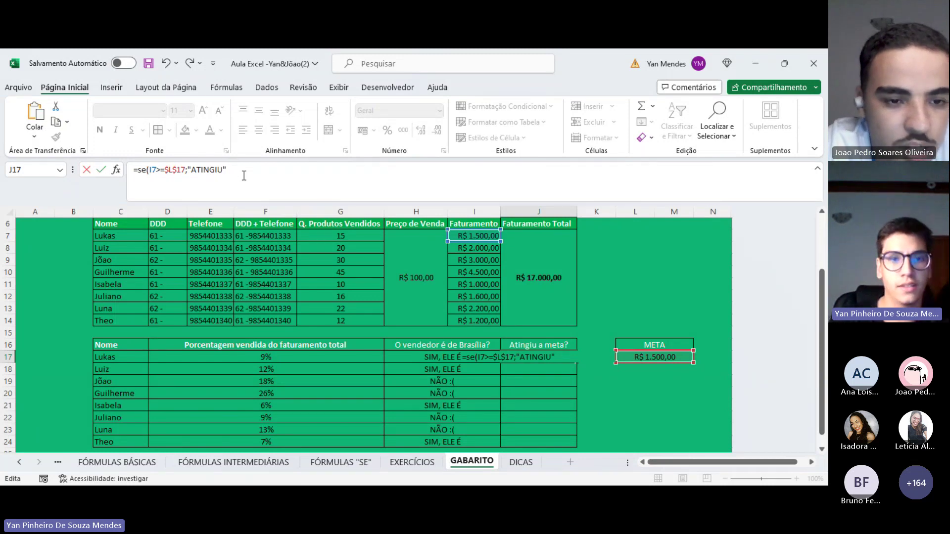
{"action": "type", "text": ";\""}
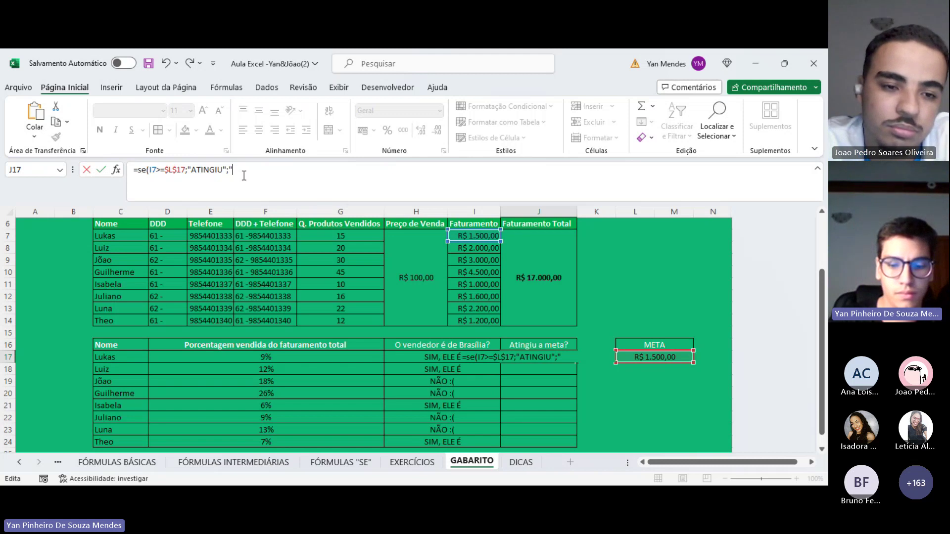
{"action": "type", "text": "TIN"}
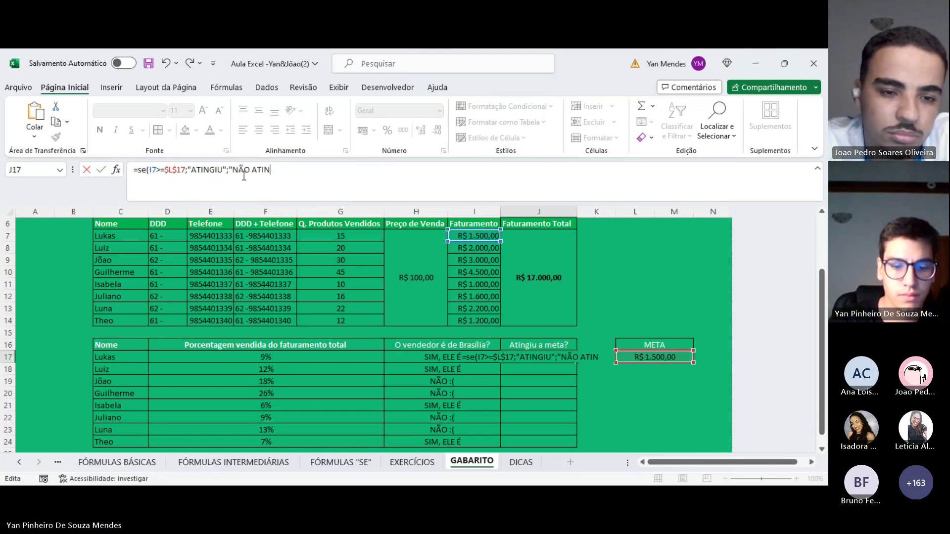
{"action": "type", "text": "GIU\""}
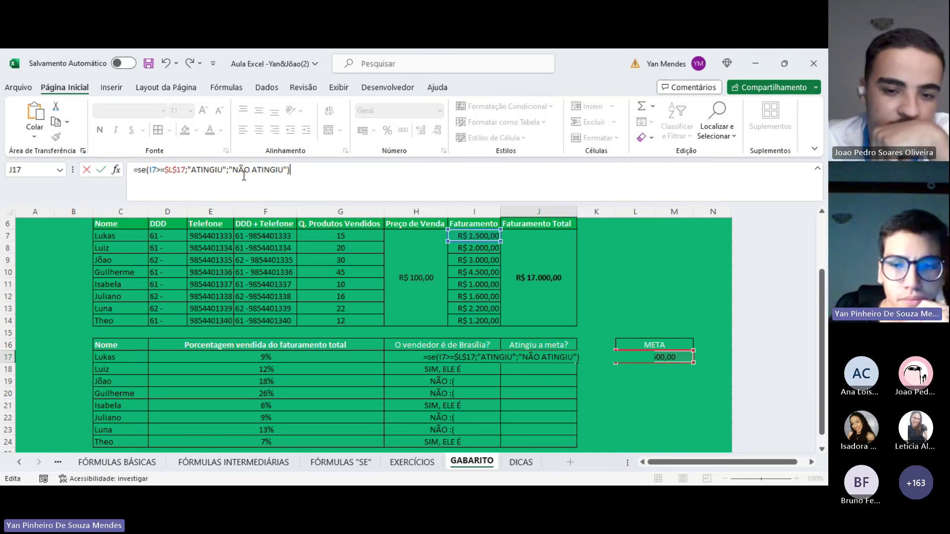
{"action": "key", "text": "Return"}
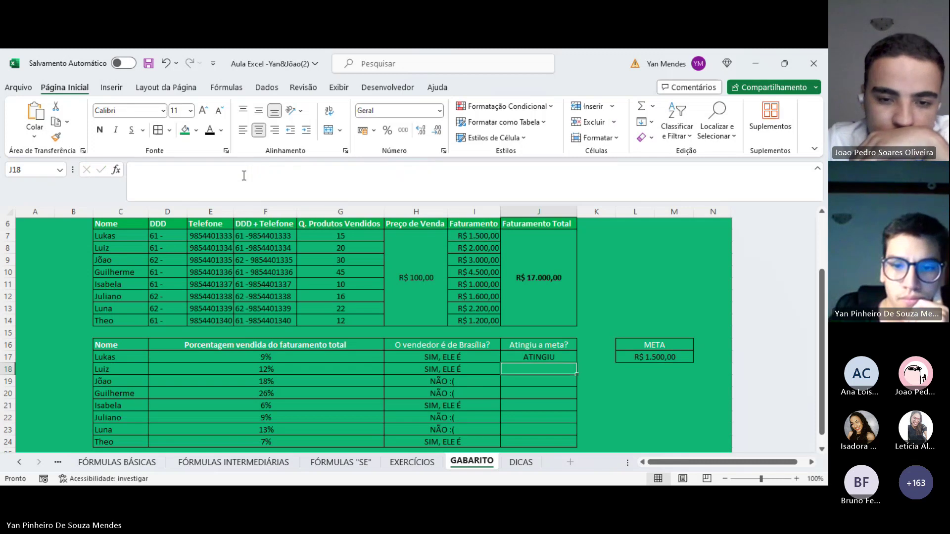
- Fill J17's goal check down to J24, leaving only Isabela and Theo at NÃO ATINGIU
{"action": "scroll", "coordinate": [544, 317], "scroll_direction": "down", "scroll_amount": 1}
{"action": "left_click", "coordinate": [568, 323]}
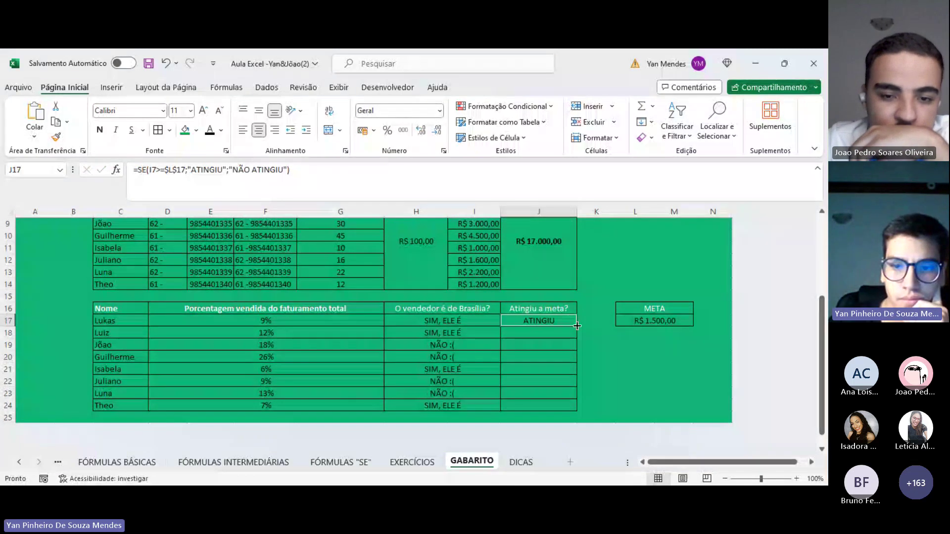
{"action": "left_click_drag", "start_coordinate": [575, 326], "coordinate": [575, 409]}
{"action": "left_click", "coordinate": [630, 367]}
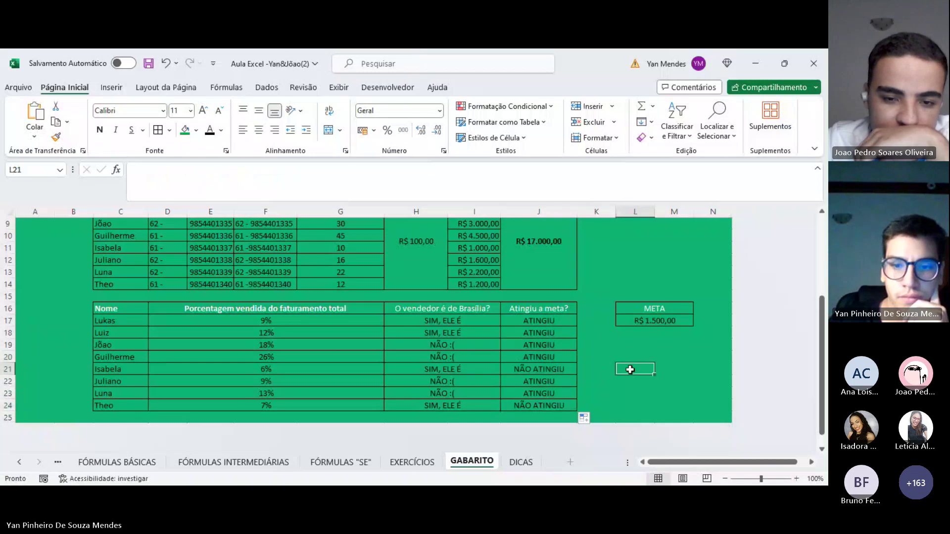
{"action": "scroll", "coordinate": [629, 389], "scroll_direction": "up", "scroll_amount": 2}
{"action": "scroll", "coordinate": [629, 389], "scroll_direction": "down", "scroll_amount": 2}
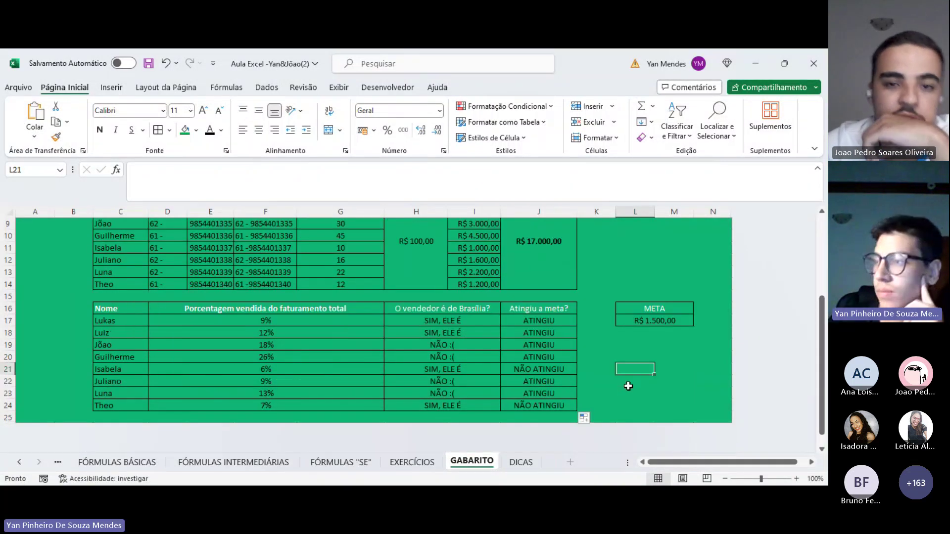
{"action": "scroll", "coordinate": [628, 386], "scroll_direction": "up", "scroll_amount": 1}
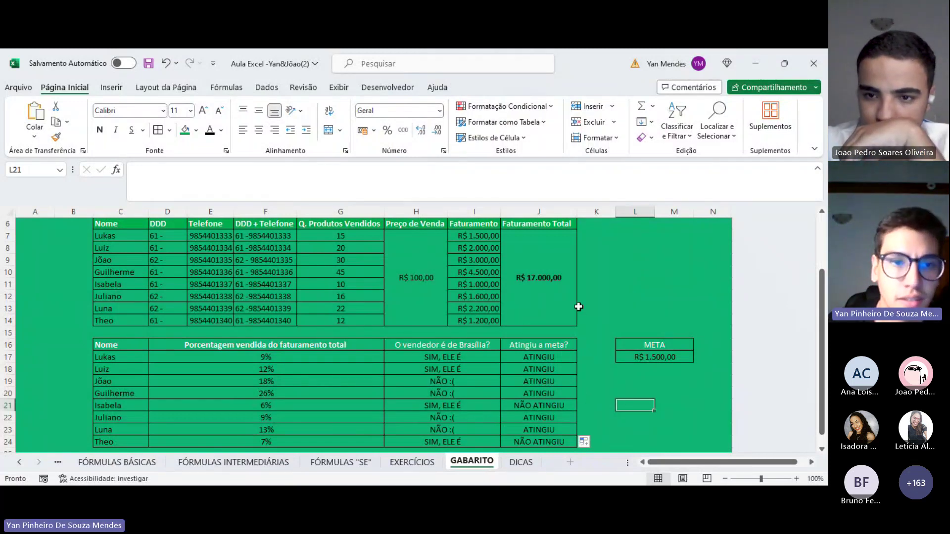
{"action": "scroll", "coordinate": [586, 314], "scroll_direction": "down", "scroll_amount": 1}
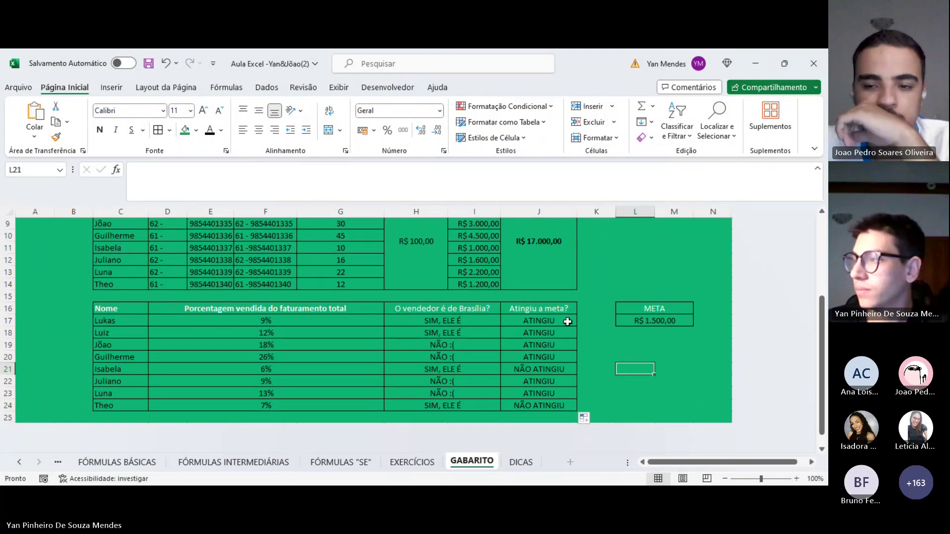
{"action": "left_click", "coordinate": [689, 369]}
{"action": "left_click", "coordinate": [638, 345]}
{"action": "left_click", "coordinate": [713, 345]}
{"action": "left_click", "coordinate": [644, 345]}
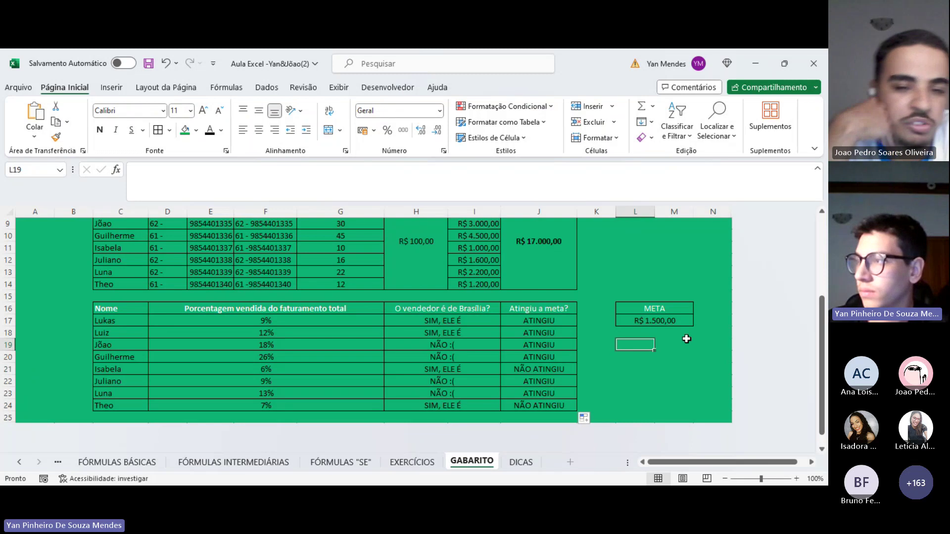
{"action": "left_click", "coordinate": [686, 337]}
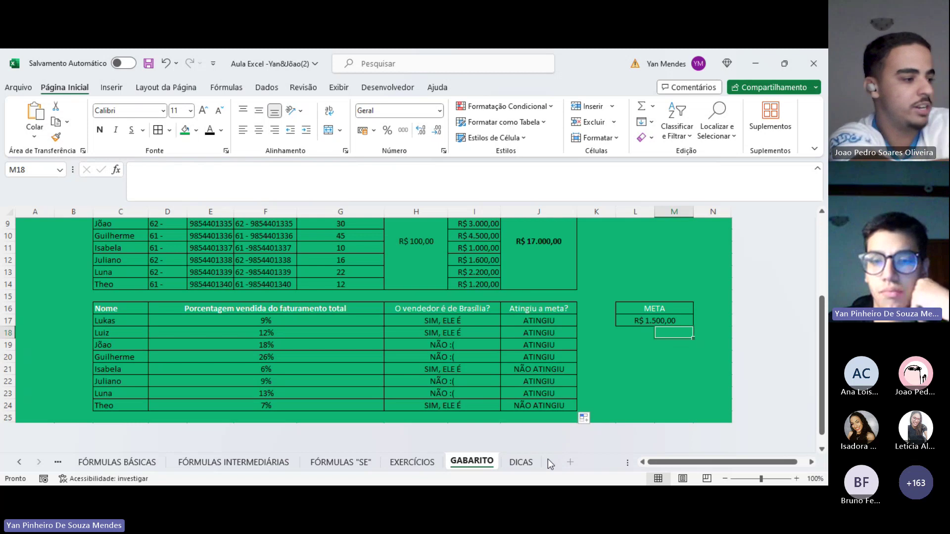
- Switch to the EXERCÍCIOS sheet and follow its house link back to CAPA
{"action": "scroll", "coordinate": [534, 424], "scroll_direction": "up", "scroll_amount": 3}
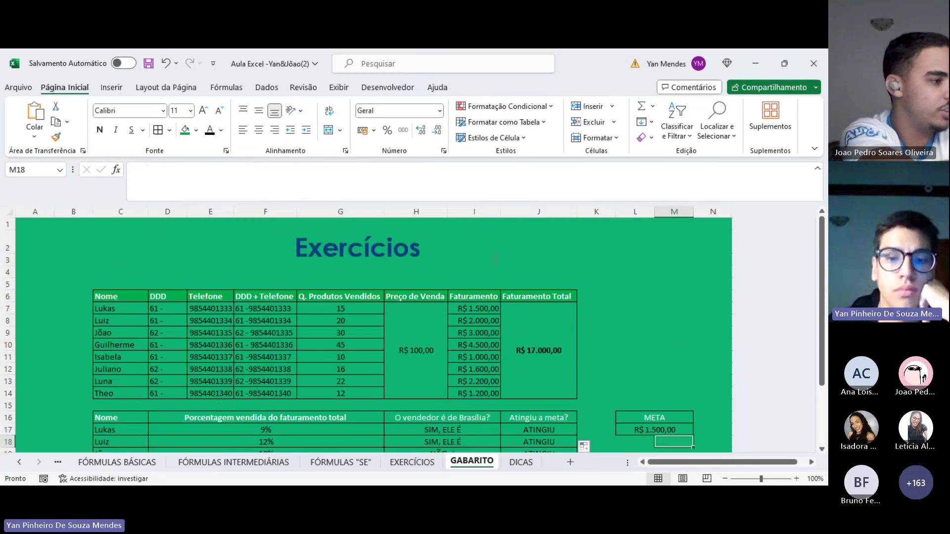
{"action": "key", "text": "ctrl+Page_Up"}
{"action": "left_click", "coordinate": [510, 254]}
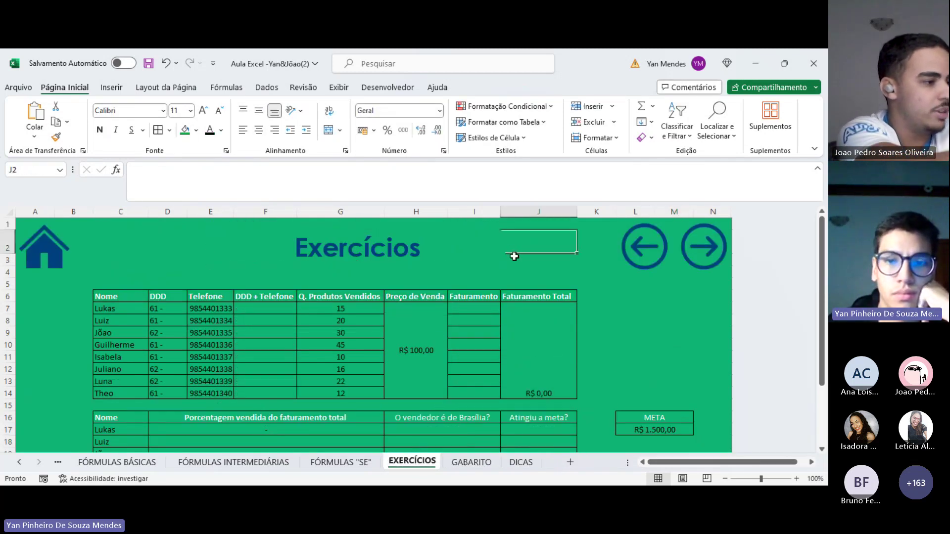
{"action": "left_click", "coordinate": [589, 276]}
{"action": "left_click", "coordinate": [60, 255]}
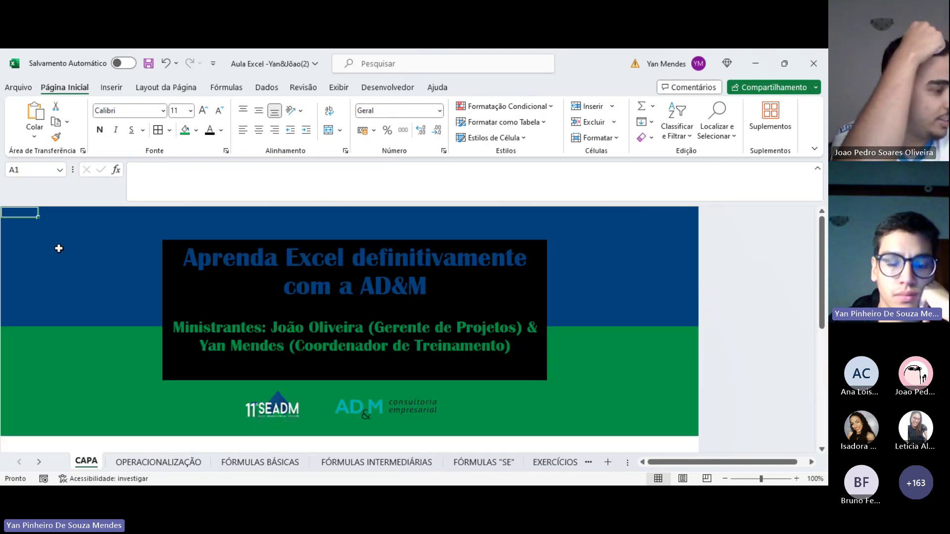
{"action": "left_click", "coordinate": [87, 241]}
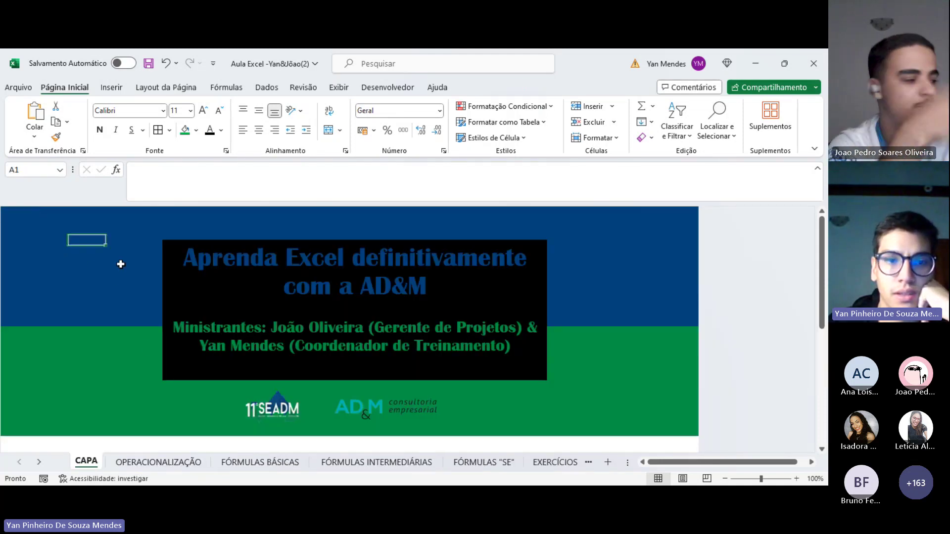
{"action": "left_click", "coordinate": [135, 261]}
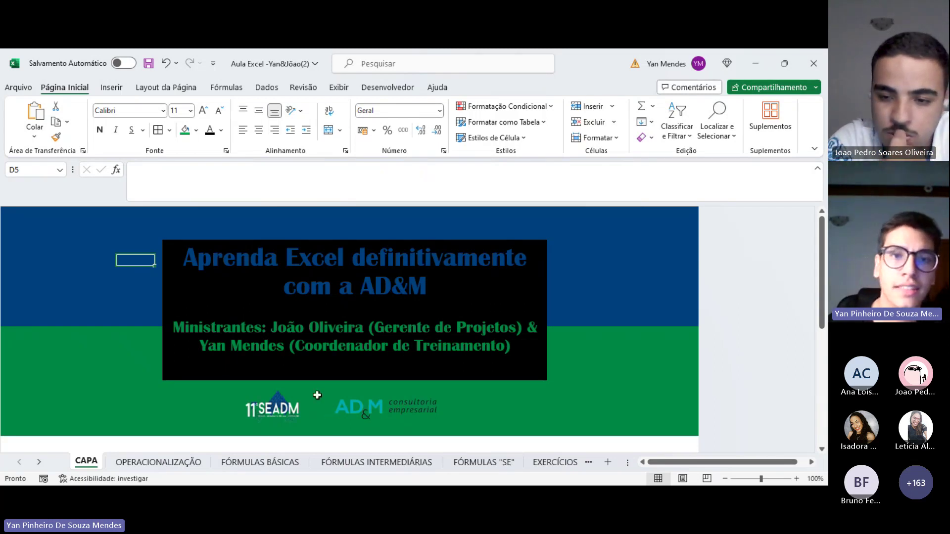
- Step through the sheet tabs from OPERACIONALIZAÇÃO to EXERCÍCIOS, then return to CAPA
{"action": "left_click", "coordinate": [166, 464]}
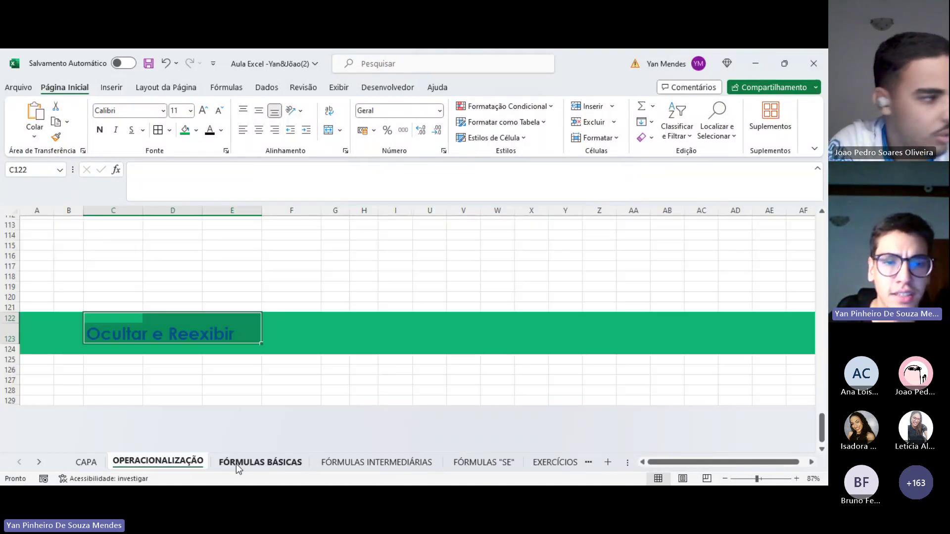
{"action": "left_click", "coordinate": [263, 466]}
{"action": "scroll", "coordinate": [429, 347], "scroll_direction": "up", "scroll_amount": 1}
{"action": "scroll", "coordinate": [428, 347], "scroll_direction": "up", "scroll_amount": 3}
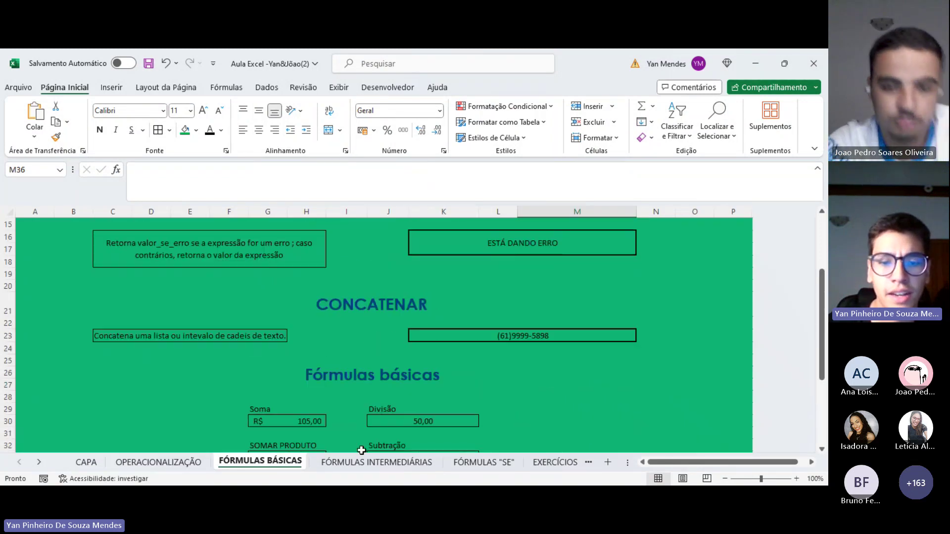
{"action": "left_click", "coordinate": [376, 463]}
{"action": "left_click", "coordinate": [471, 464]}
{"action": "left_click", "coordinate": [555, 462]}
{"action": "left_click", "coordinate": [121, 462]}
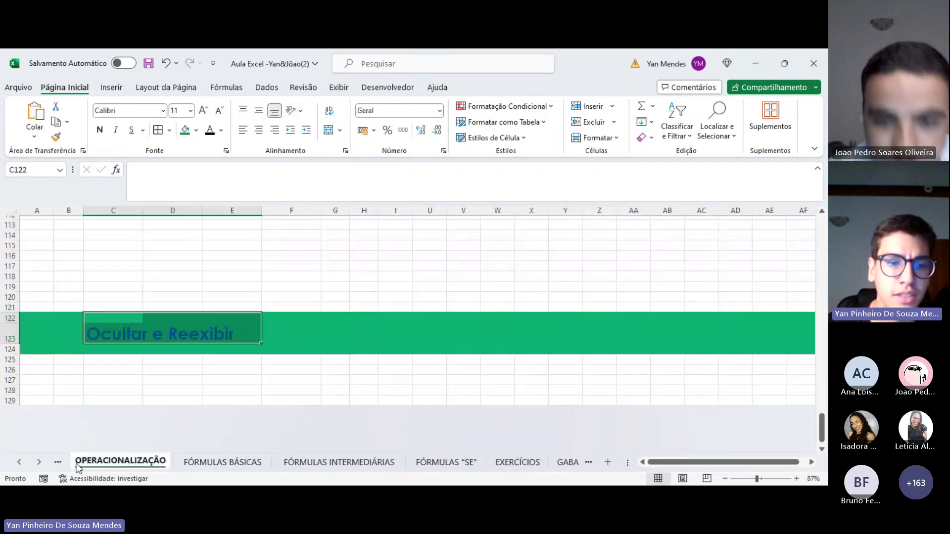
{"action": "left_click", "coordinate": [56, 464]}
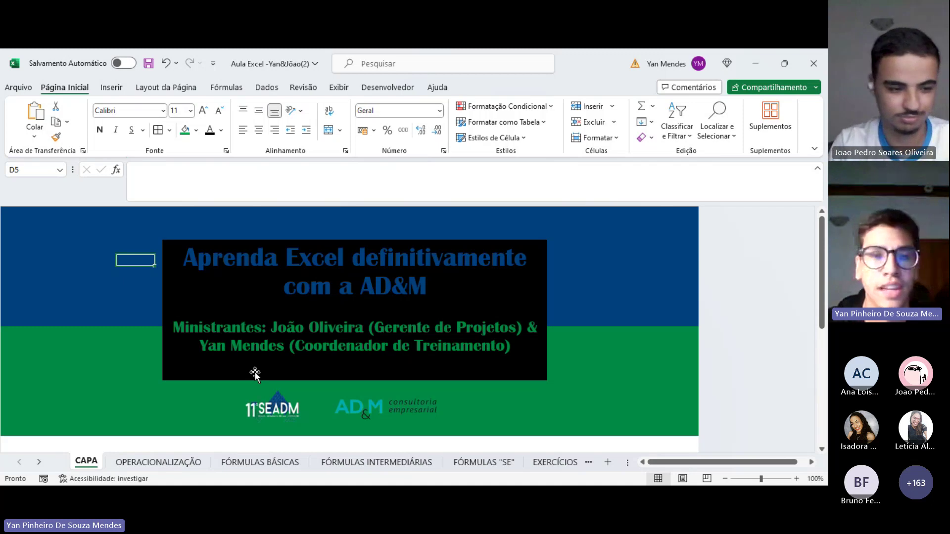
- Use the next-sheet arrows from FÓRMULAS BÁSICAS through the formula sheets, then the house link to CAPA
{"action": "left_click", "coordinate": [149, 463]}
{"action": "left_click", "coordinate": [249, 461]}
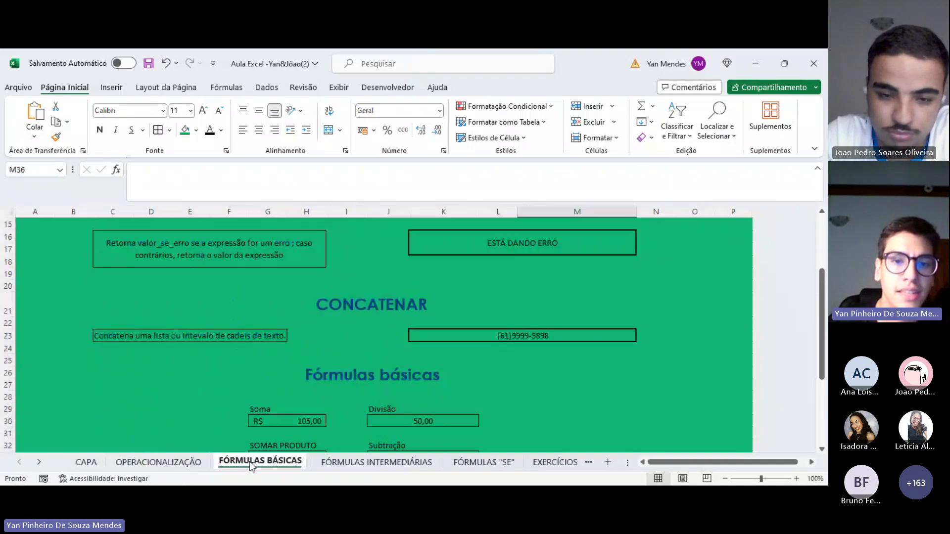
{"action": "left_click", "coordinate": [665, 307]}
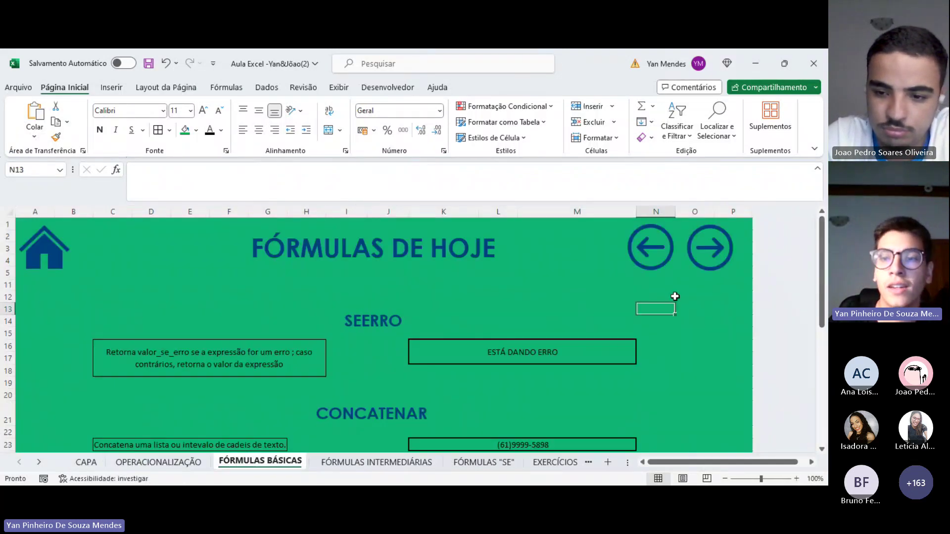
{"action": "left_click", "coordinate": [710, 250]}
{"action": "left_click", "coordinate": [710, 246]}
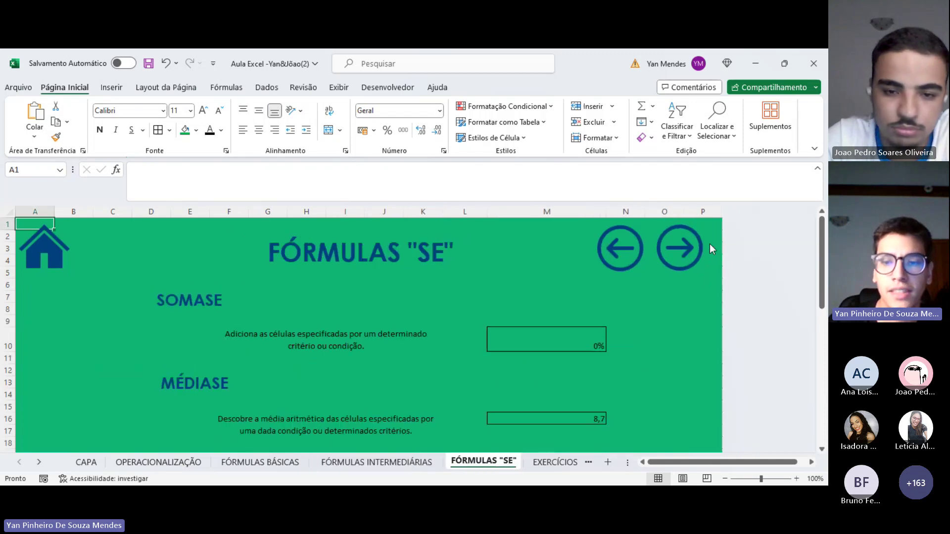
{"action": "left_click", "coordinate": [620, 247]}
{"action": "key", "text": "ctrl+Page_Down"}
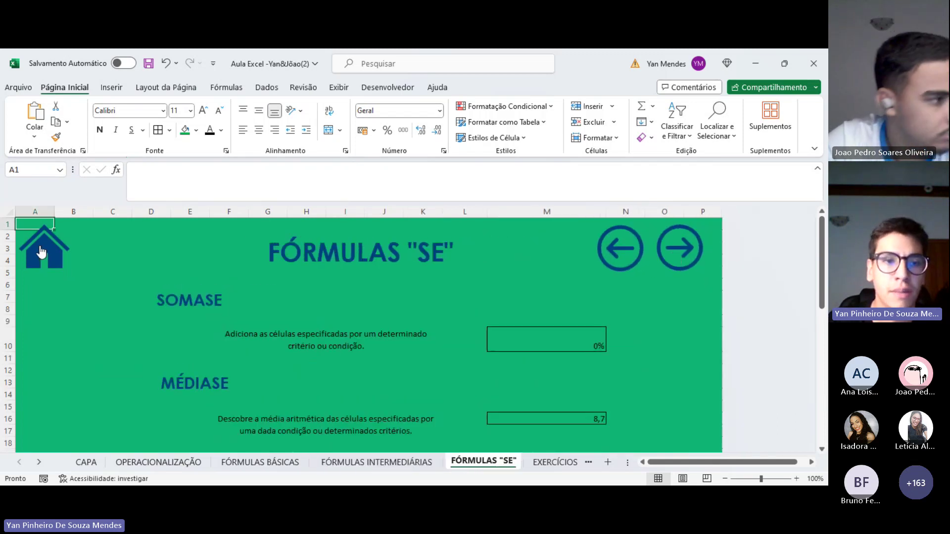
{"action": "left_click", "coordinate": [42, 252]}
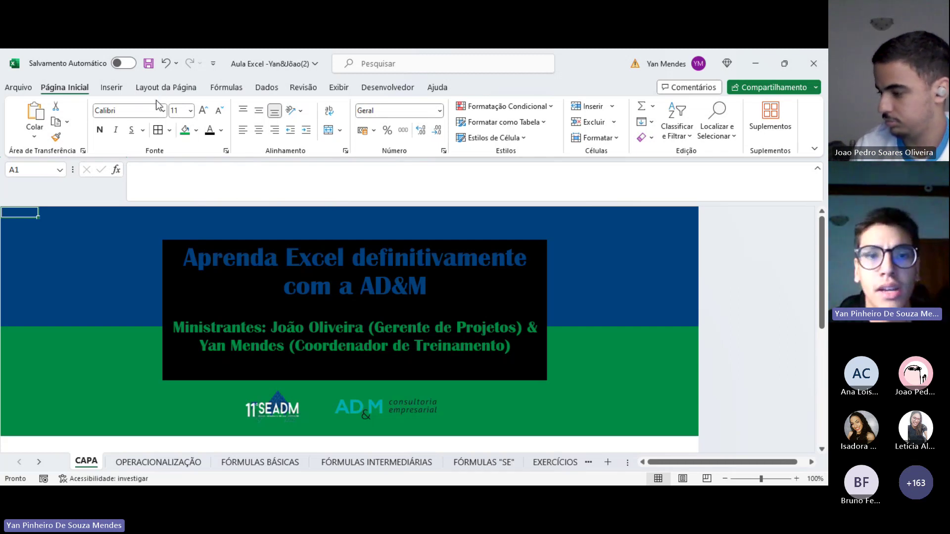
- Draw a smiley face shape on the right side of the CAPA cover
{"action": "left_click", "coordinate": [117, 90]}
{"action": "left_click", "coordinate": [173, 150]}
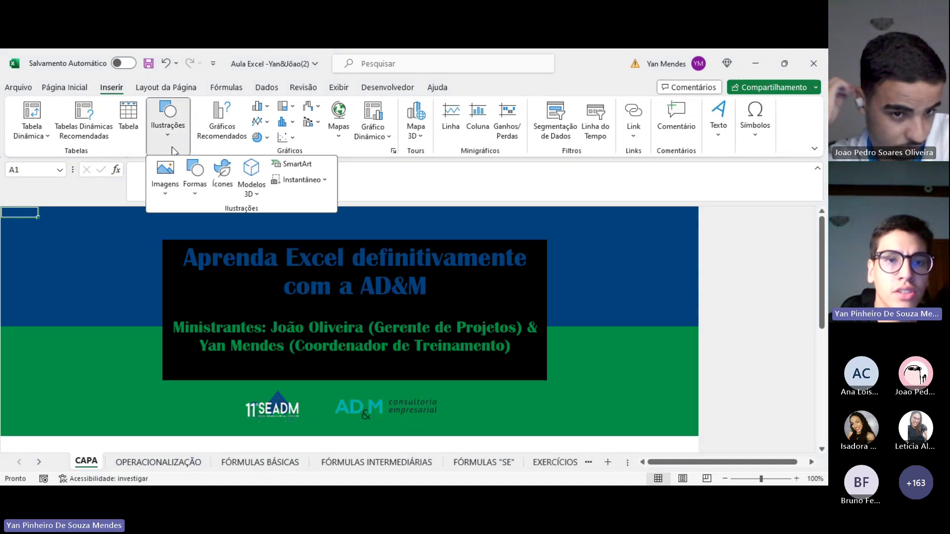
{"action": "left_click", "coordinate": [195, 180]}
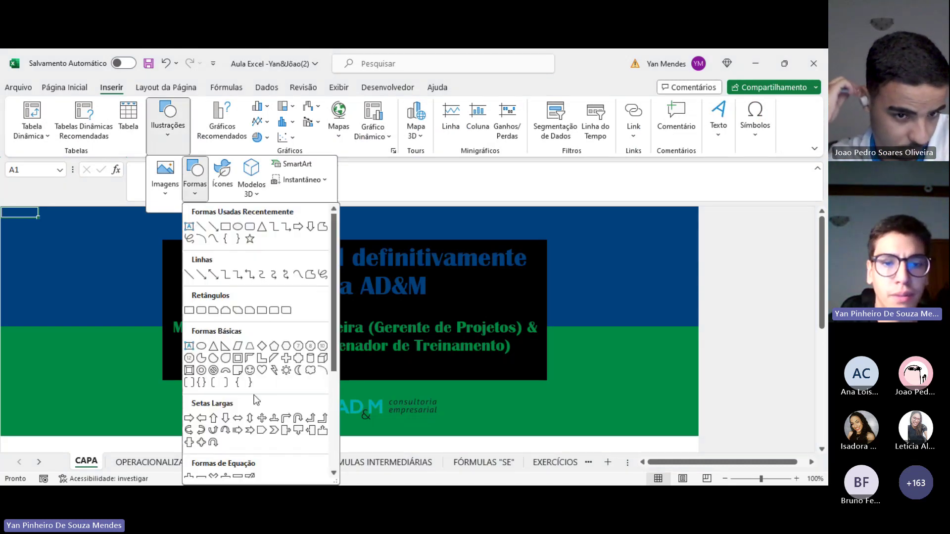
{"action": "left_click", "coordinate": [250, 370]}
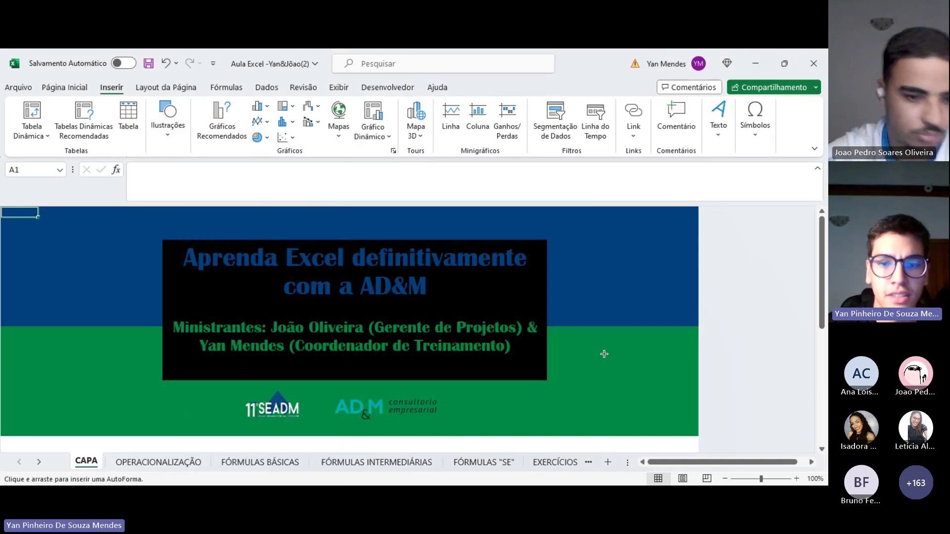
{"action": "left_click_drag", "start_coordinate": [588, 242], "coordinate": [647, 301]}
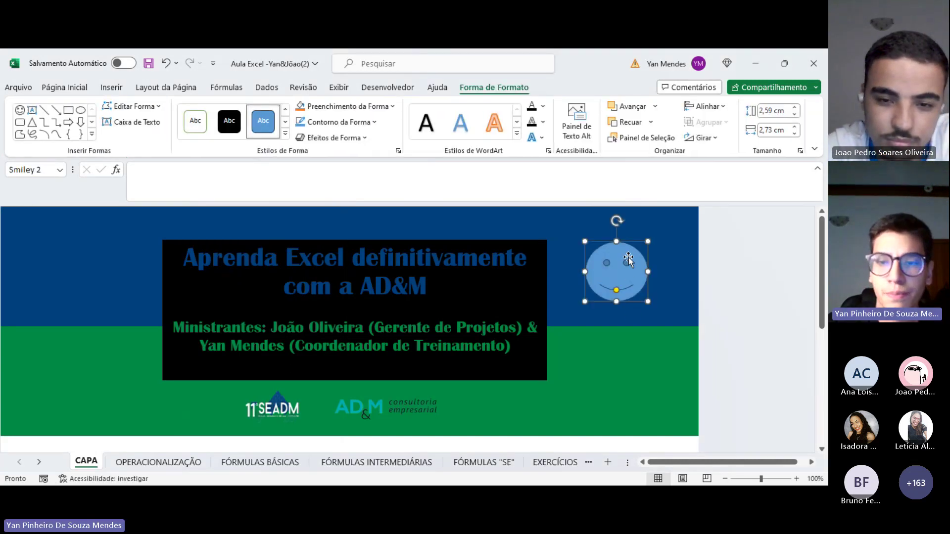
{"action": "left_click_drag", "start_coordinate": [628, 260], "coordinate": [623, 279]}
- Fill the smiley orange with a gold outline
{"action": "left_click", "coordinate": [346, 106]}
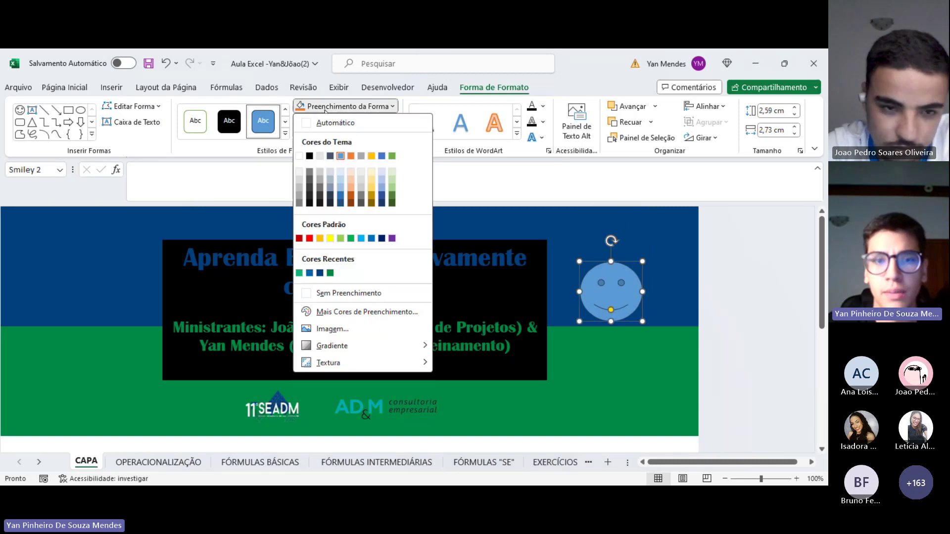
{"action": "left_click", "coordinate": [351, 157]}
{"action": "left_click", "coordinate": [347, 122]}
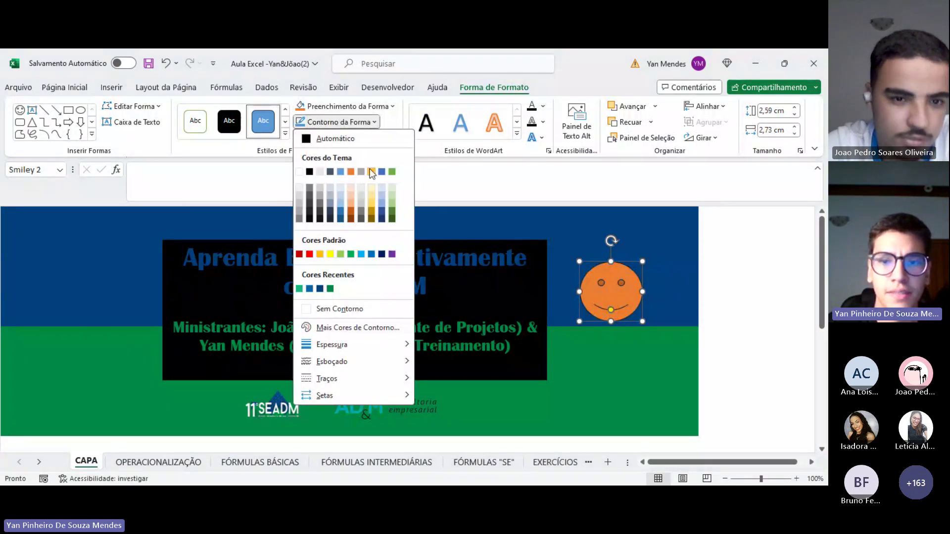
{"action": "left_click", "coordinate": [371, 172]}
{"action": "left_click", "coordinate": [640, 236]}
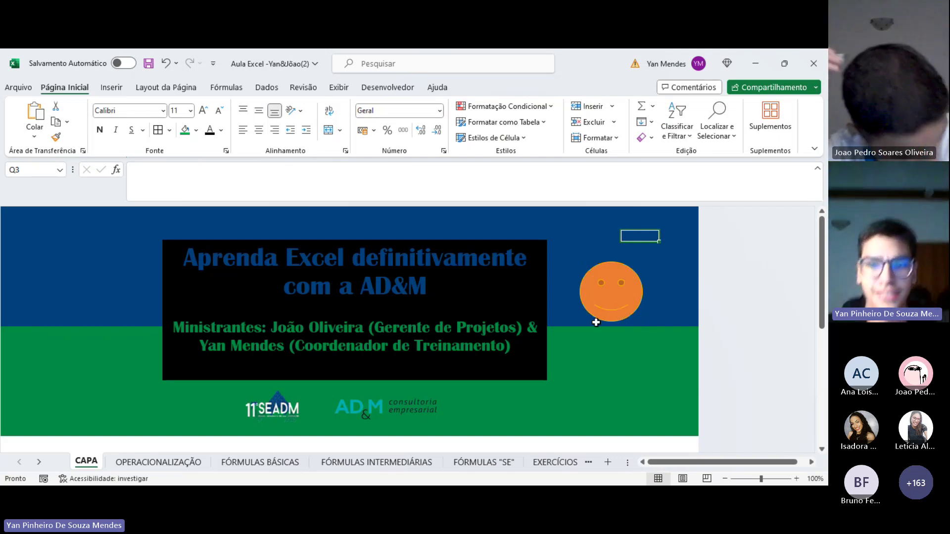
{"action": "left_click", "coordinate": [668, 297]}
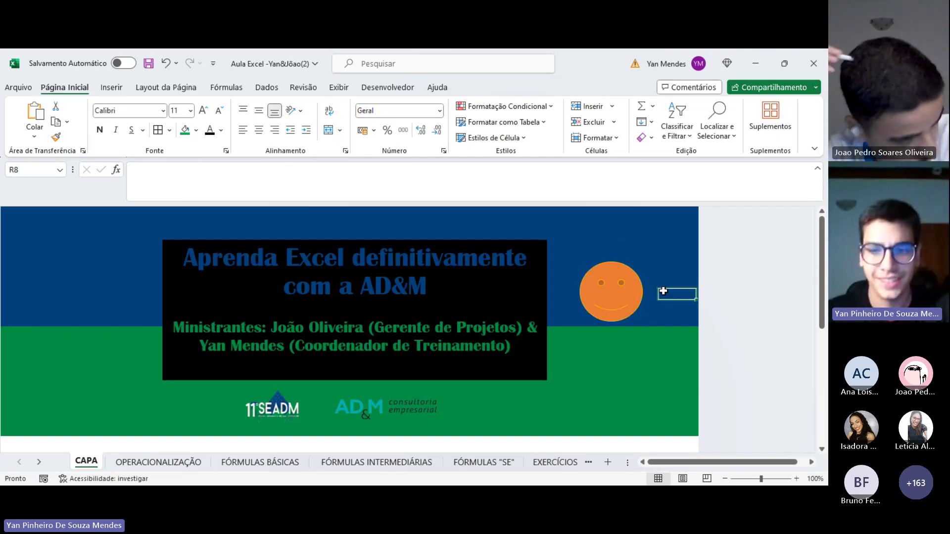
- Link the smiley to the OPERACIONALIZAÇÃO sheet and test the link
{"action": "right_click", "coordinate": [602, 287]}
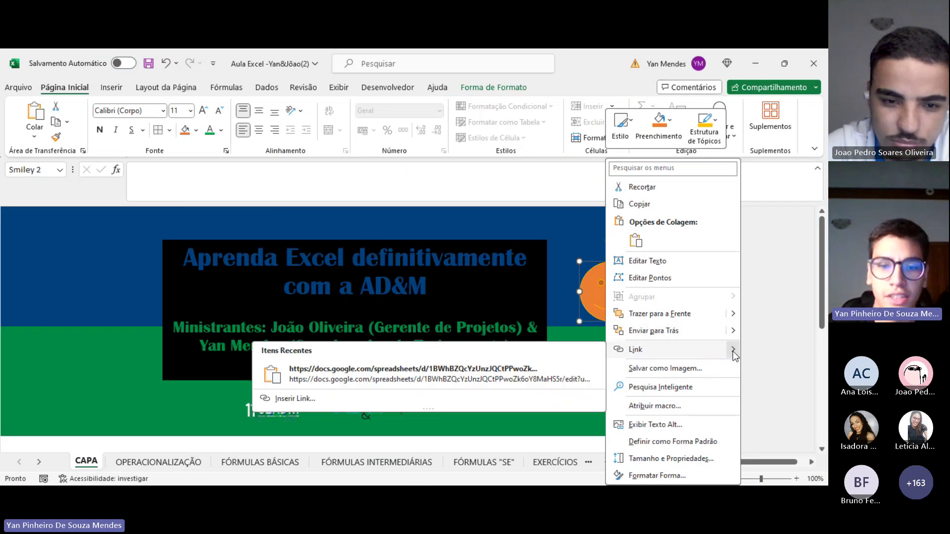
{"action": "left_click", "coordinate": [702, 353]}
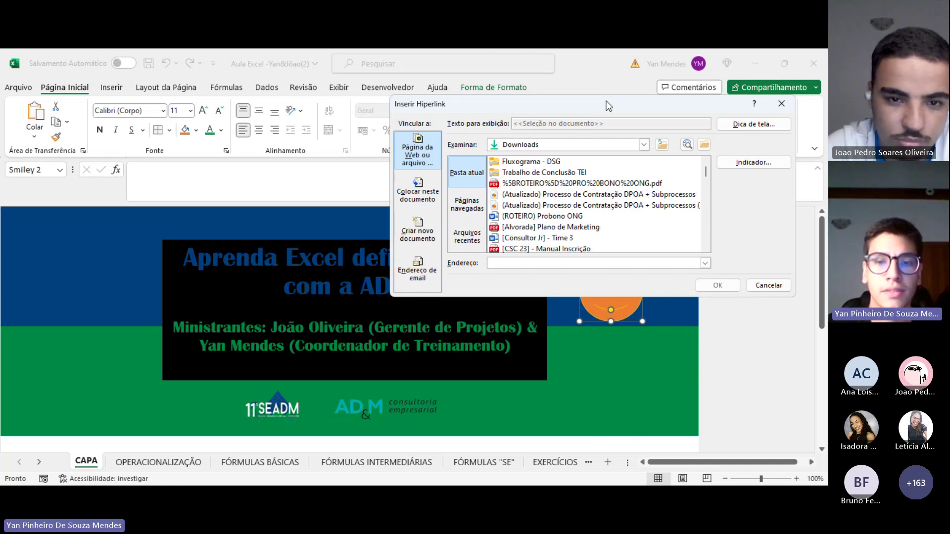
{"action": "left_click_drag", "start_coordinate": [609, 105], "coordinate": [477, 186]}
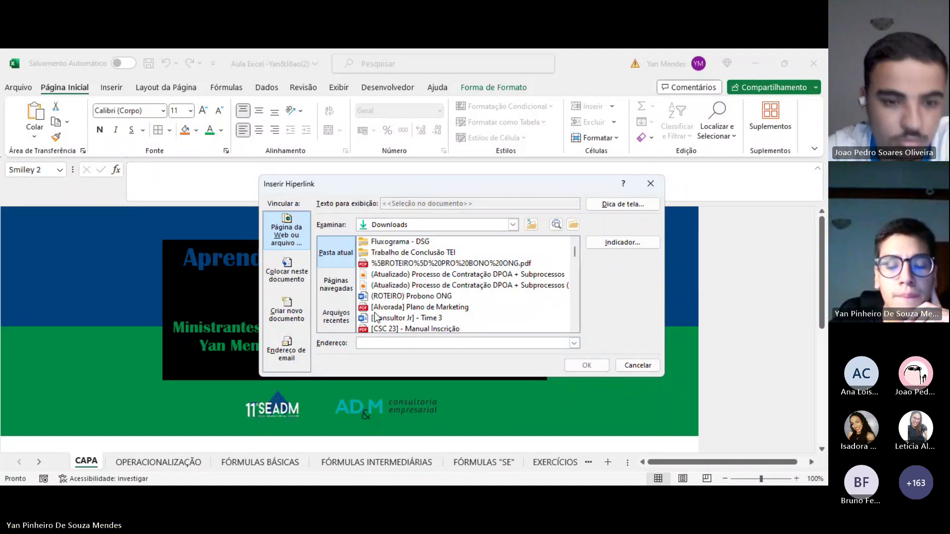
{"action": "left_click", "coordinate": [286, 267]}
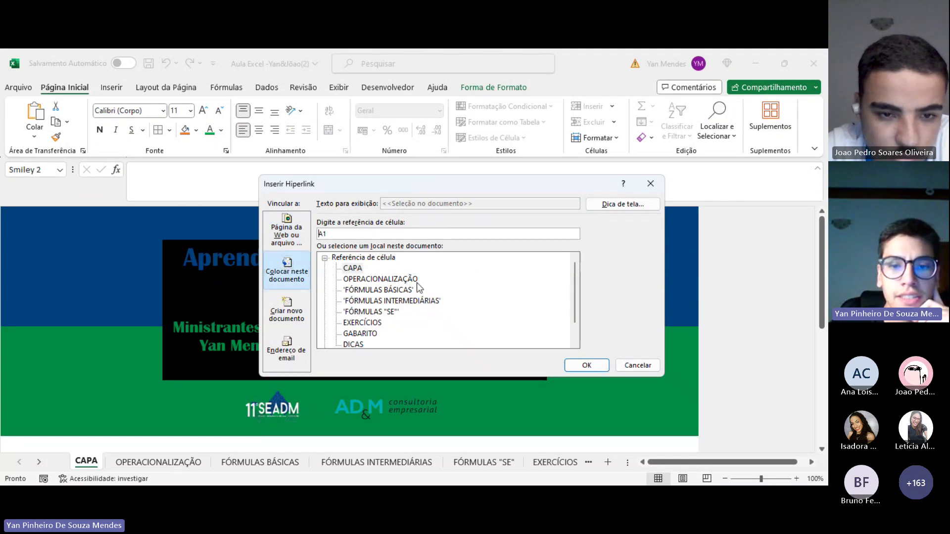
{"action": "scroll", "coordinate": [403, 296], "scroll_direction": "down", "scroll_amount": 1}
{"action": "scroll", "coordinate": [403, 296], "scroll_direction": "up", "scroll_amount": 1}
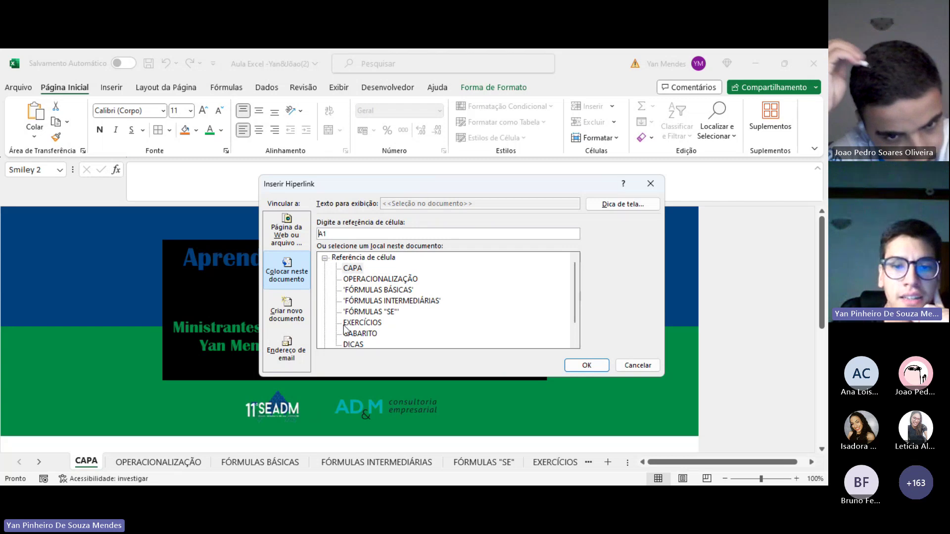
{"action": "left_click", "coordinate": [375, 281]}
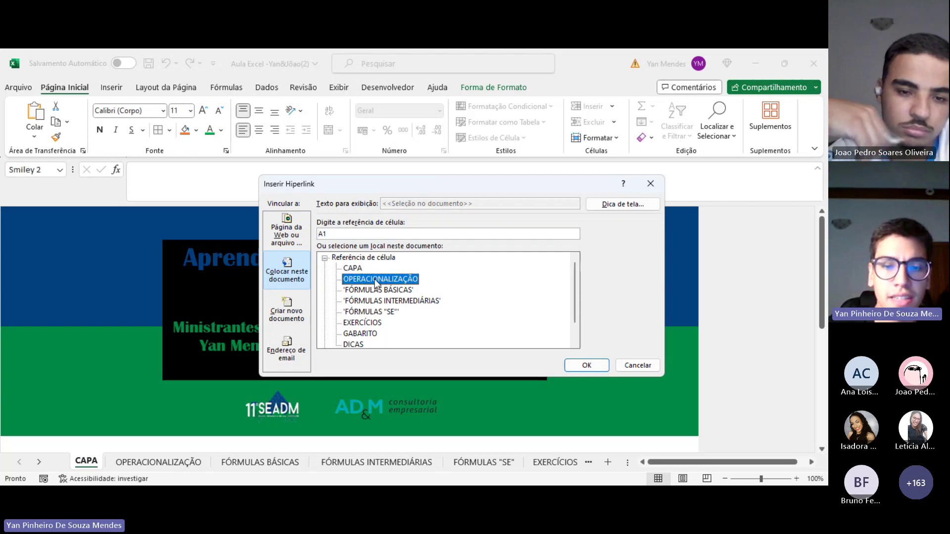
{"action": "double_click", "coordinate": [392, 285]}
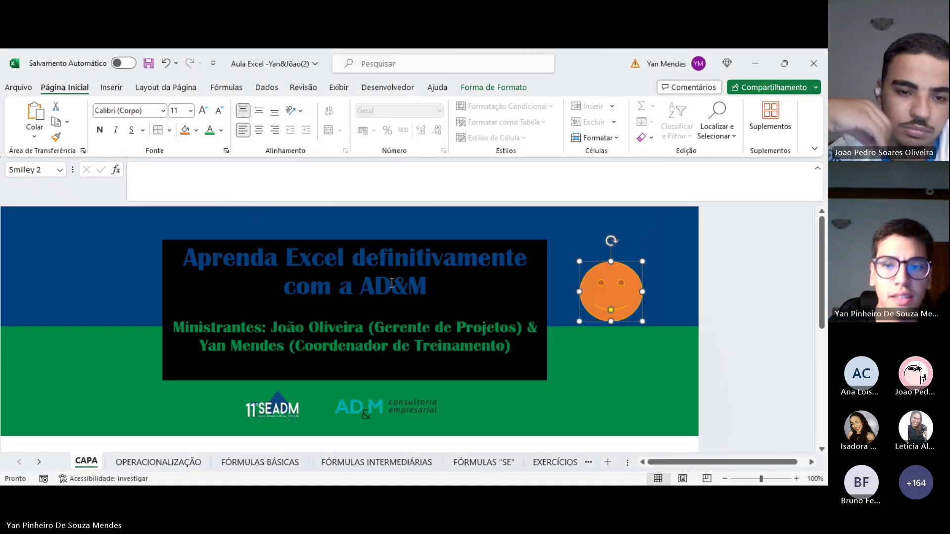
{"action": "left_click", "coordinate": [618, 288]}
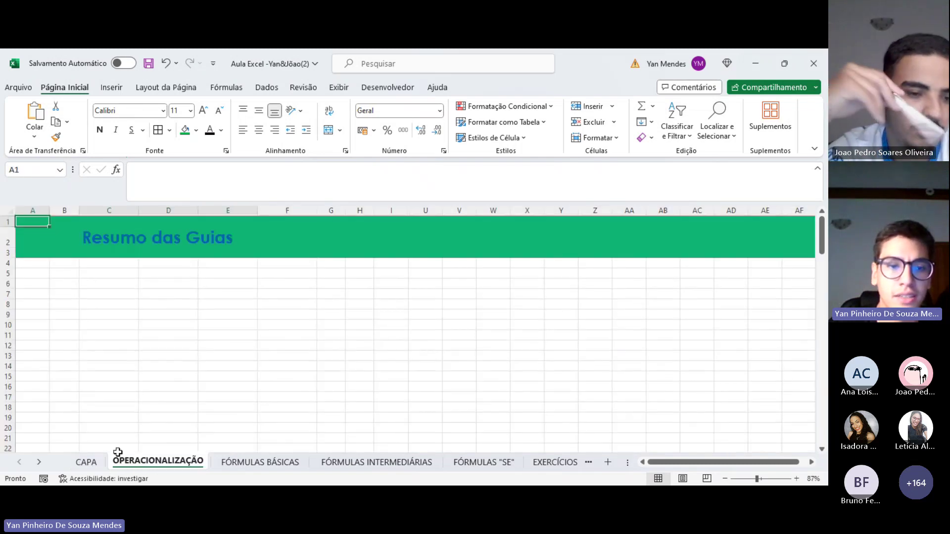
{"action": "left_click", "coordinate": [86, 462]}
- Change the smiley link's target cell to C15 and test it
{"action": "right_click", "coordinate": [626, 281]}
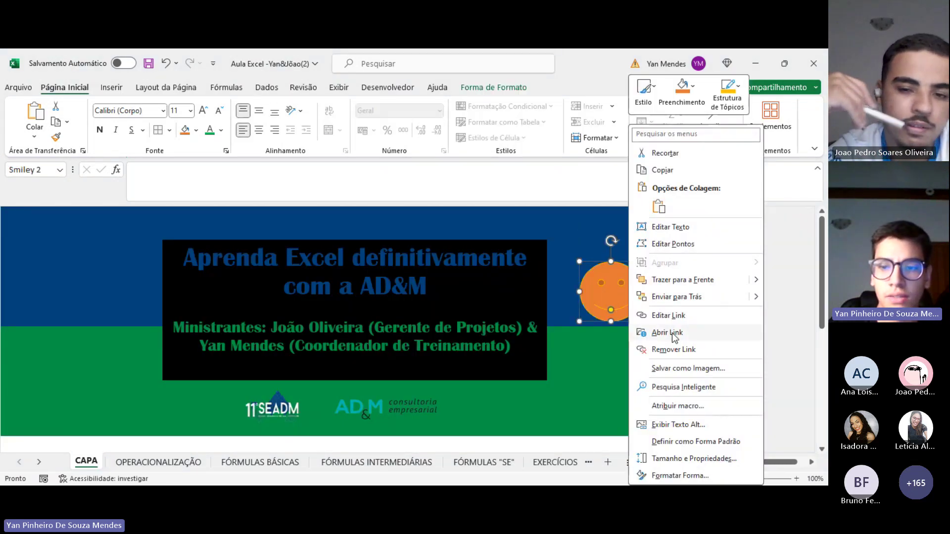
{"action": "left_click", "coordinate": [676, 315]}
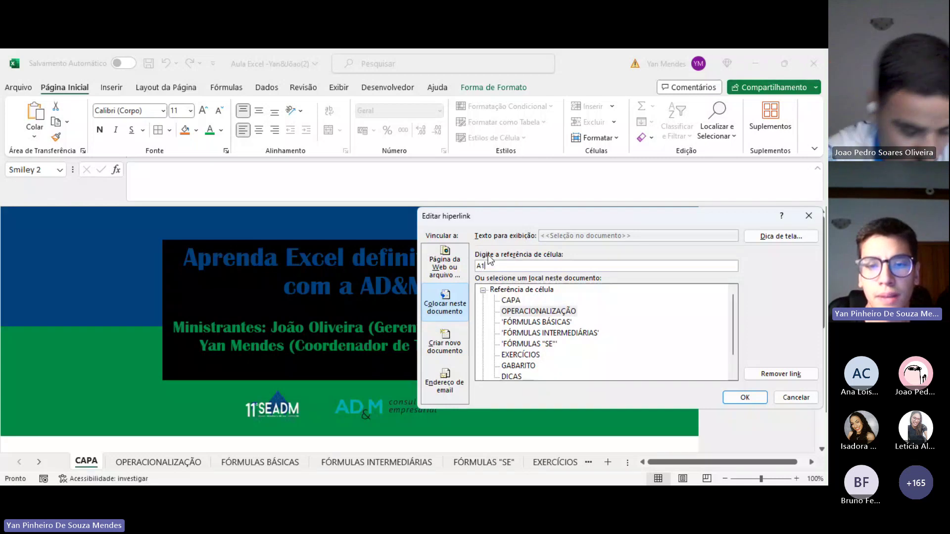
{"action": "key", "text": "BackSpace"}
{"action": "key", "text": "BackSpace"}
{"action": "type", "text": "C"}
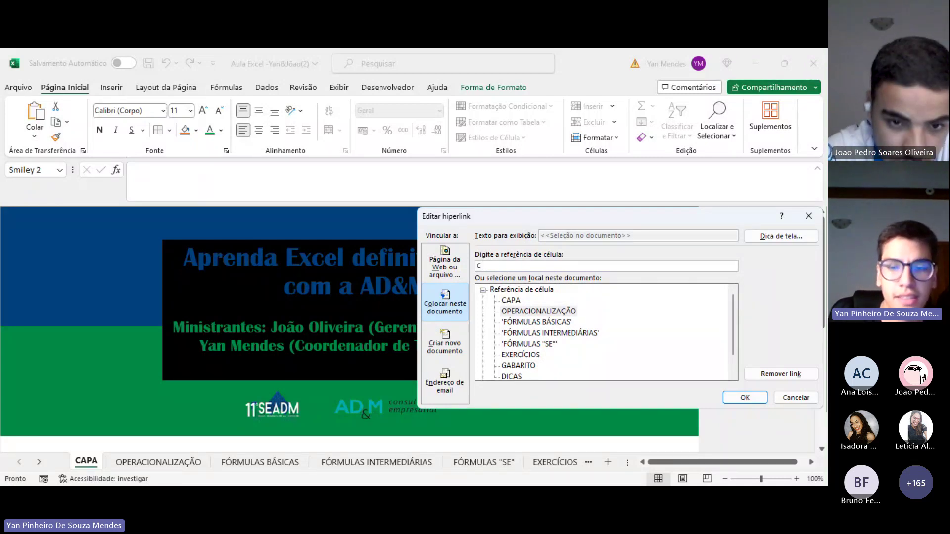
{"action": "type", "text": "15"}
{"action": "left_click", "coordinate": [744, 398]}
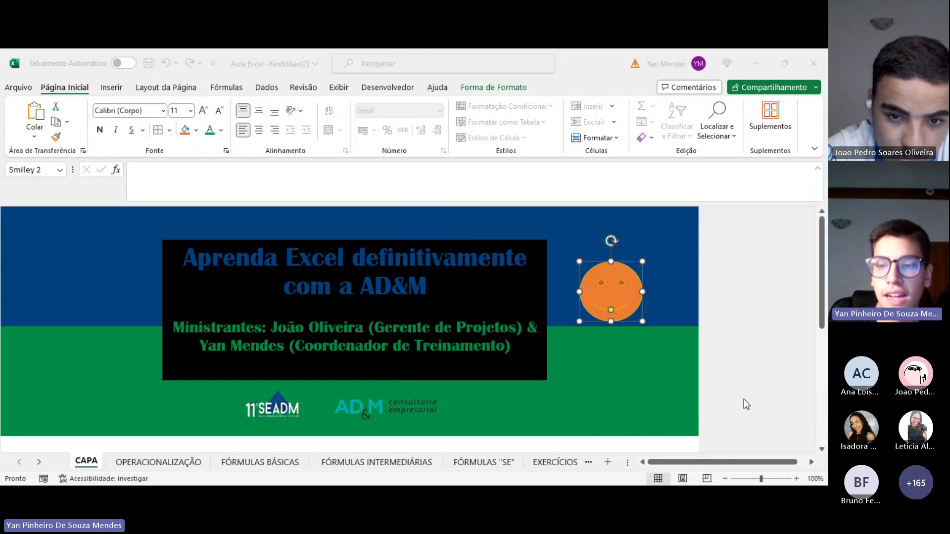
{"action": "left_click", "coordinate": [636, 292]}
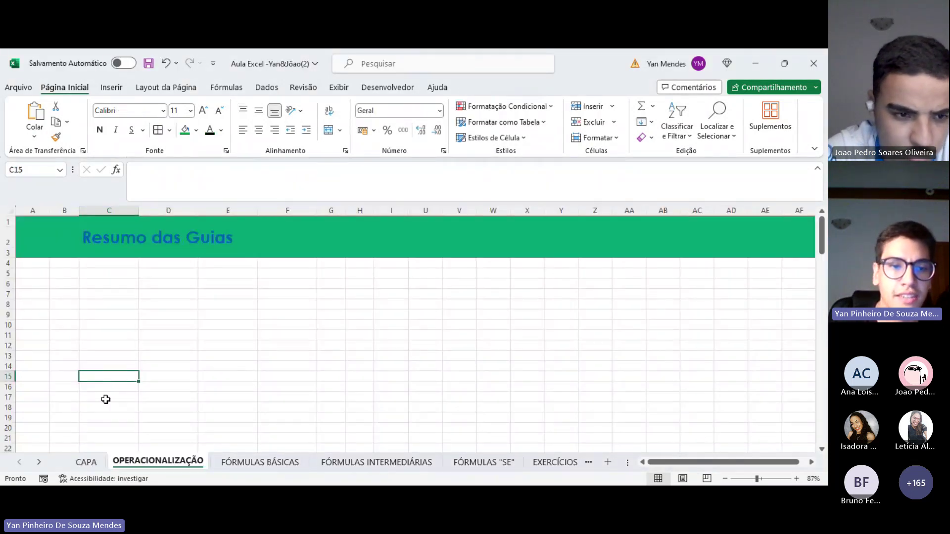
{"action": "scroll", "coordinate": [150, 379], "scroll_direction": "down", "scroll_amount": 2}
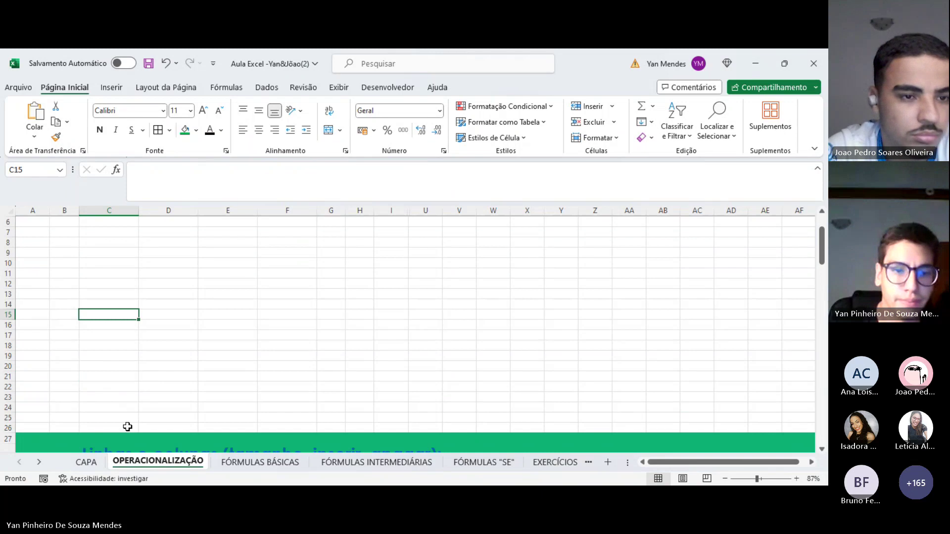
{"action": "left_click", "coordinate": [95, 464]}
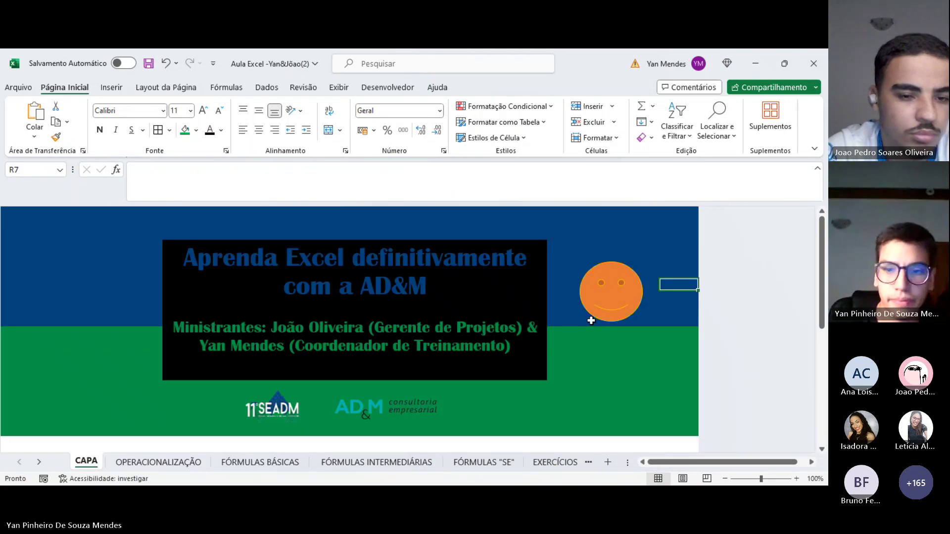
- Reopen the smiley's hyperlink settings to check them, then close without changes
{"action": "right_click", "coordinate": [626, 299]}
{"action": "left_click", "coordinate": [658, 315]}
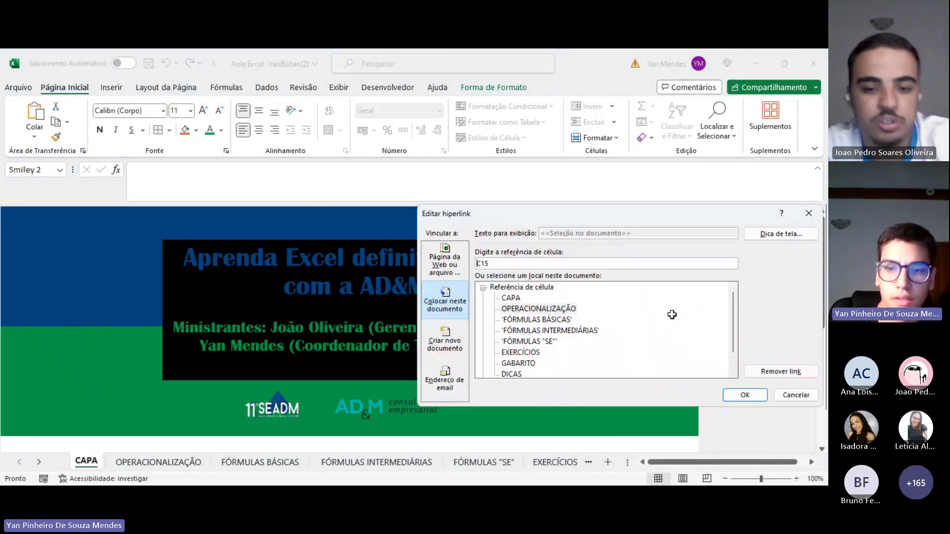
{"action": "scroll", "coordinate": [630, 313], "scroll_direction": "down", "scroll_amount": 1}
{"action": "scroll", "coordinate": [622, 317], "scroll_direction": "up", "scroll_amount": 1}
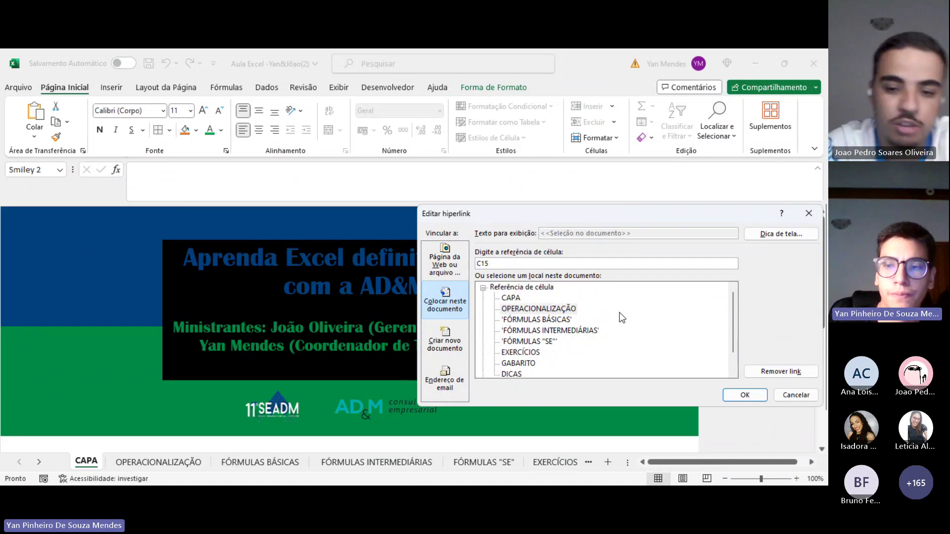
{"action": "left_click", "coordinate": [809, 213]}
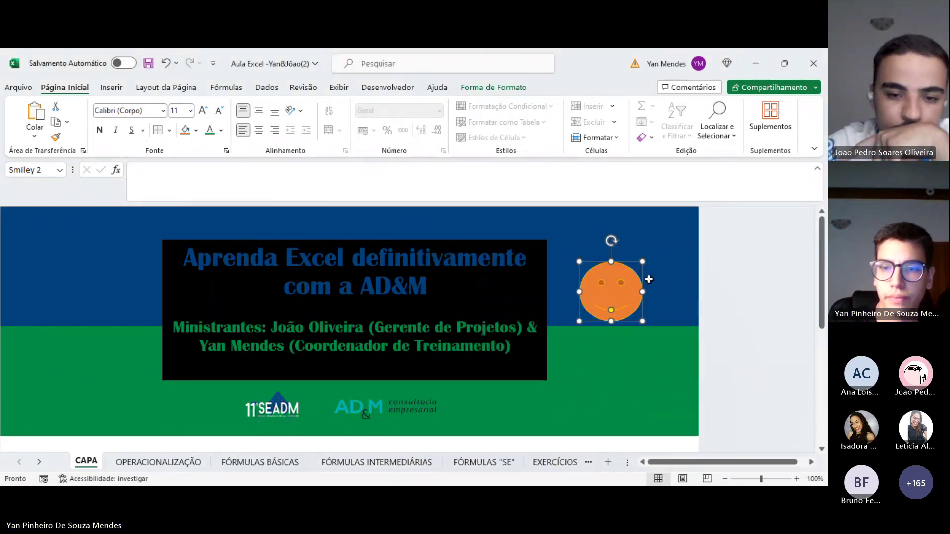
{"action": "left_click", "coordinate": [646, 274]}
{"action": "mouse_move", "coordinate": [613, 287]}
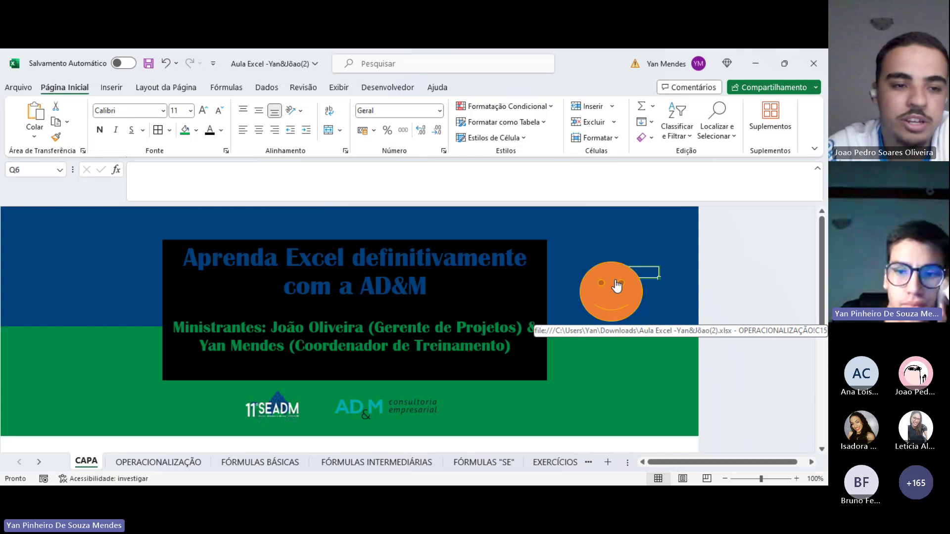
- Give the smiley's link the screen tip 'Ir para a próxima página!' and follow it to OPERACIONALIZAÇÃO
{"action": "right_click", "coordinate": [616, 286]}
{"action": "left_click", "coordinate": [654, 315]}
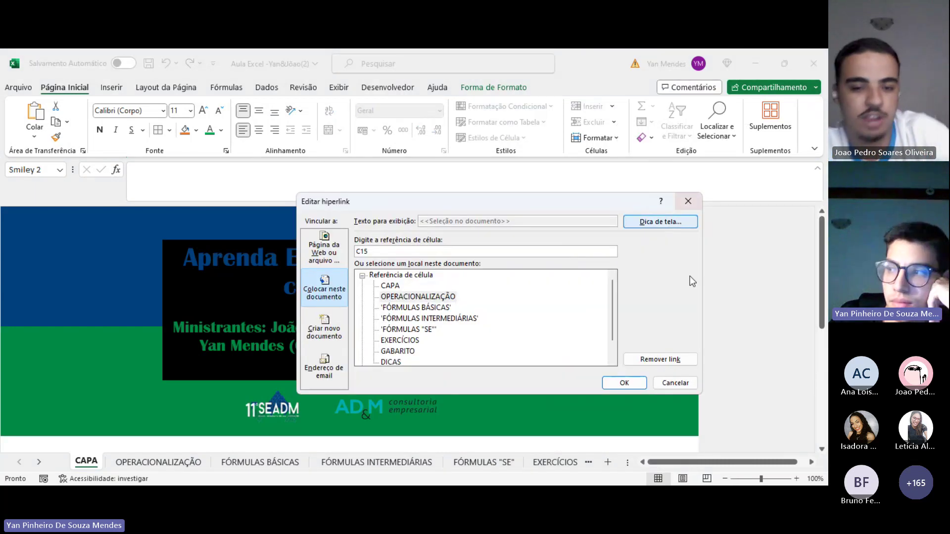
{"action": "left_click", "coordinate": [679, 225]}
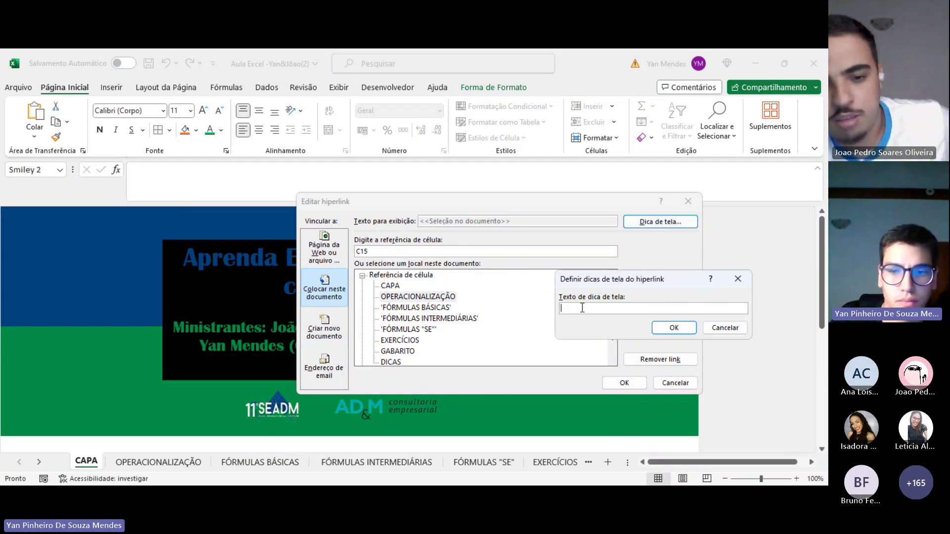
{"action": "type", "text": "Ir para a "}
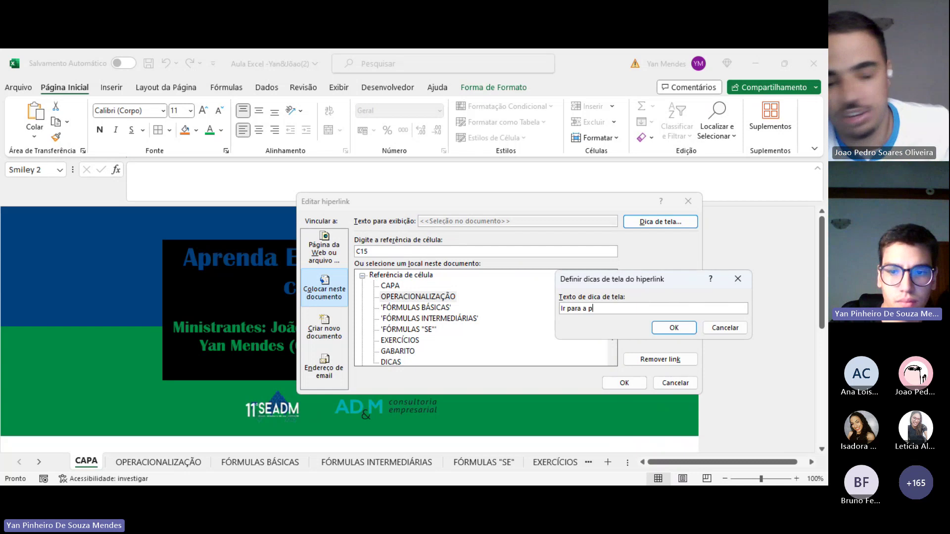
{"action": "type", "text": "próxima"}
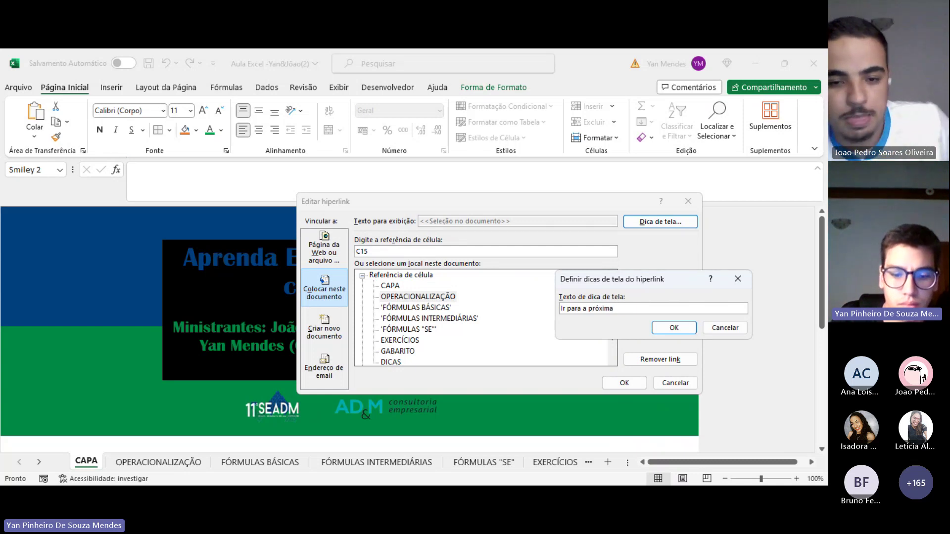
{"action": "type", "text": " página!"}
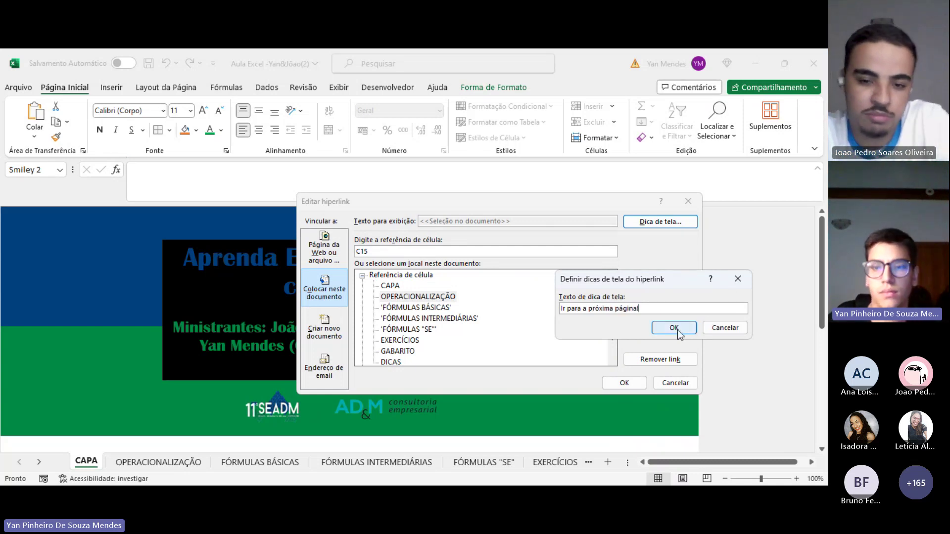
{"action": "left_click", "coordinate": [674, 327]}
{"action": "left_click", "coordinate": [624, 383]}
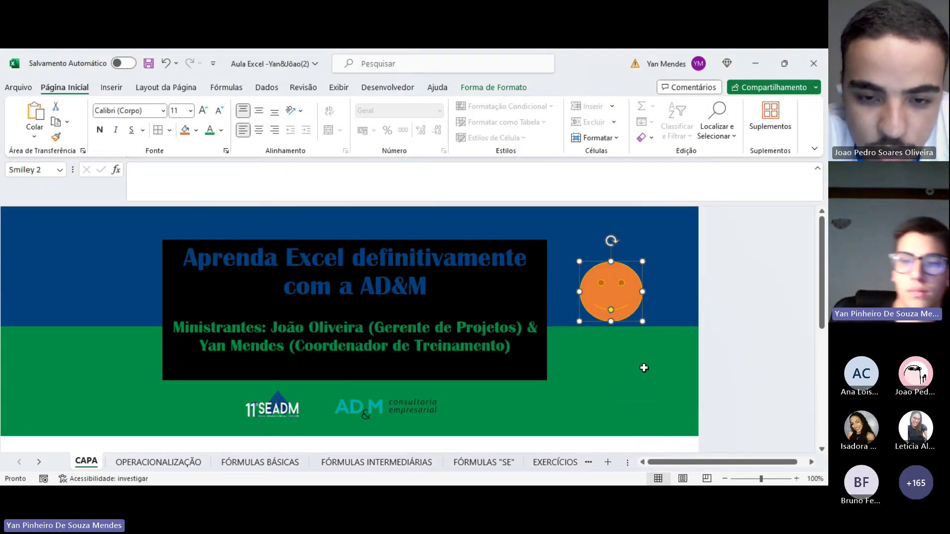
{"action": "left_click", "coordinate": [641, 369]}
{"action": "mouse_move", "coordinate": [611, 292]}
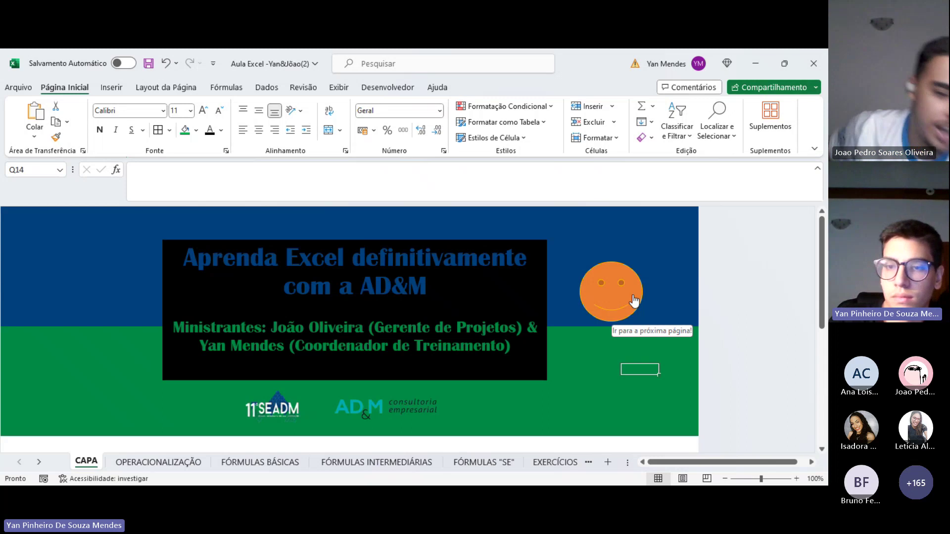
{"action": "left_click", "coordinate": [634, 301]}
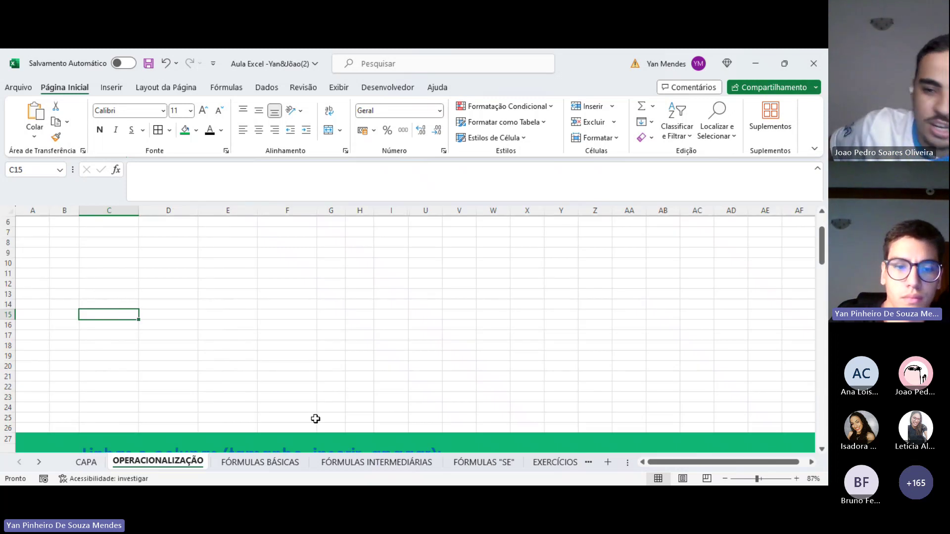
{"action": "scroll", "coordinate": [316, 419], "scroll_direction": "up", "scroll_amount": 2}
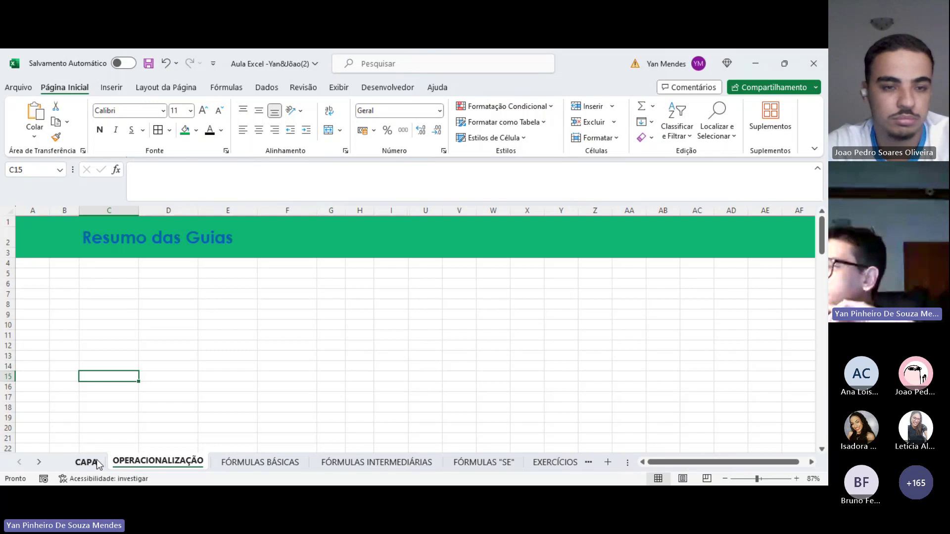
- Enter a long run of a's in cell E9
{"action": "left_click", "coordinate": [278, 345]}
{"action": "left_click", "coordinate": [277, 325]}
{"action": "left_click", "coordinate": [229, 315]}
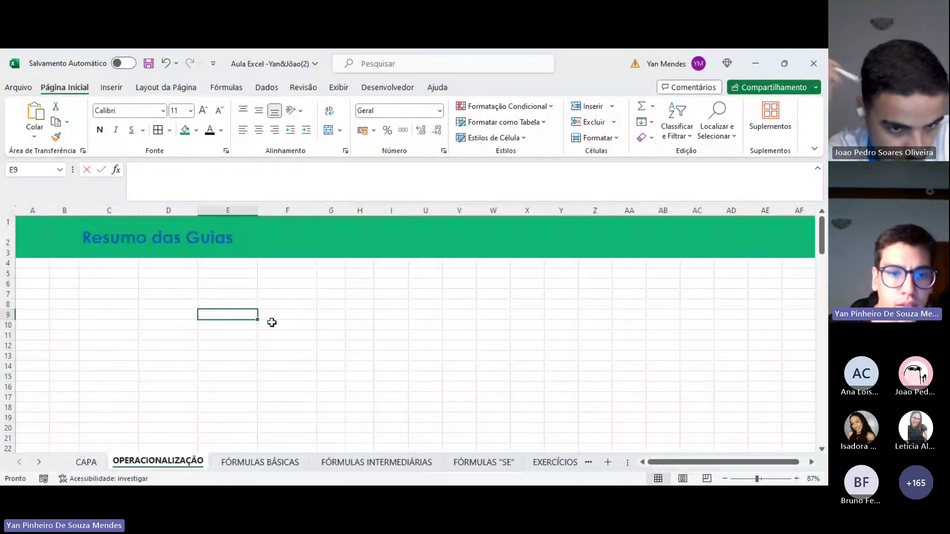
{"action": "type", "text": "aaaaaaaaaaaaaaaaaaaaaaaaaaaaaaaaaaaaaaaaaaa"}
{"action": "left_click", "coordinate": [450, 386]}
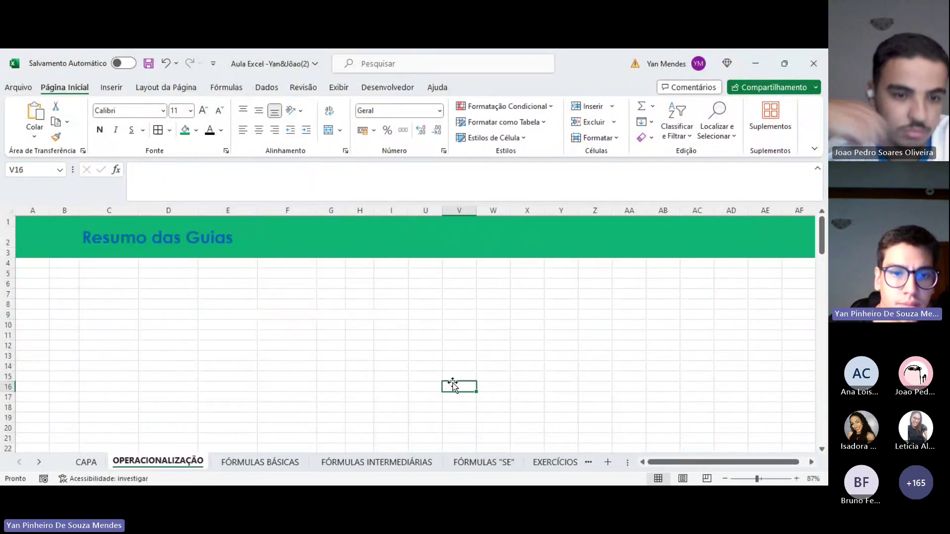
{"action": "left_click", "coordinate": [236, 314]}
{"action": "left_click", "coordinate": [458, 304]}
{"action": "type", "text": "aaaaaaaaaaaaaaaaaaaaaaaaaaaaaaaaaaaaaaaaaa"}
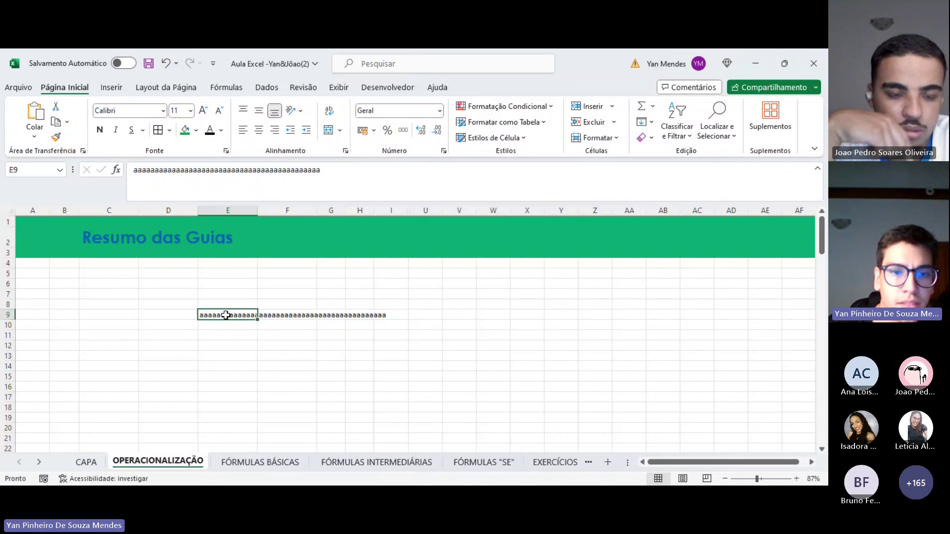
- Merge E9:G12, wrap its text and centre it vertically
{"action": "left_click_drag", "start_coordinate": [225, 315], "coordinate": [330, 346]}
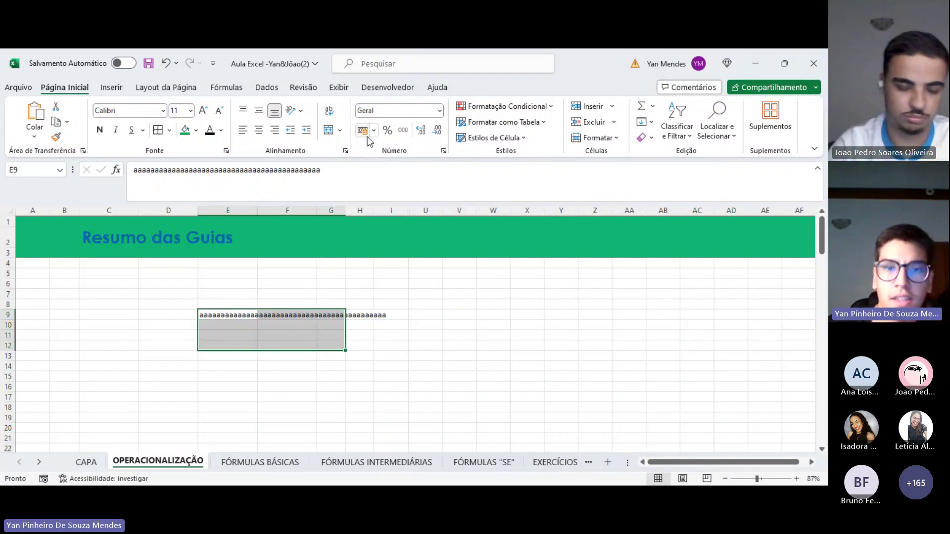
{"action": "left_click", "coordinate": [329, 130]}
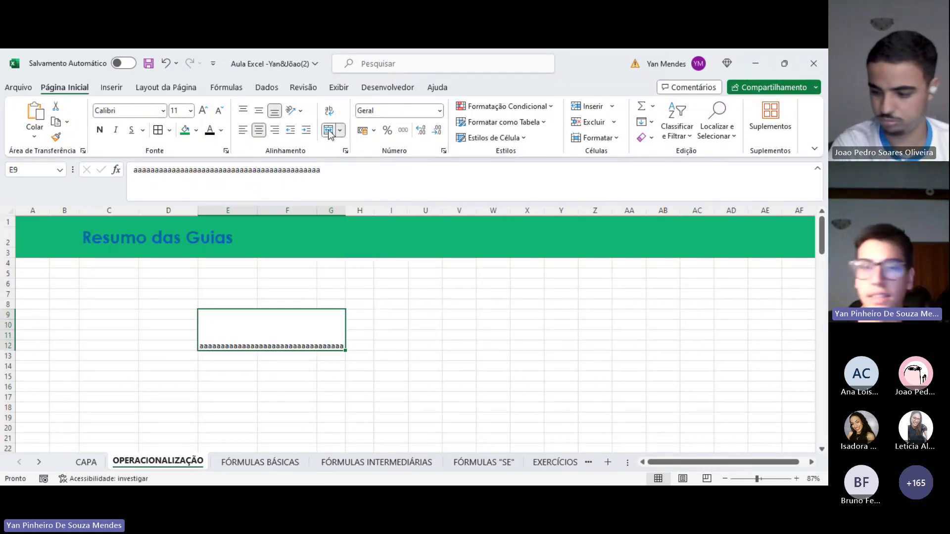
{"action": "left_click", "coordinate": [399, 305]}
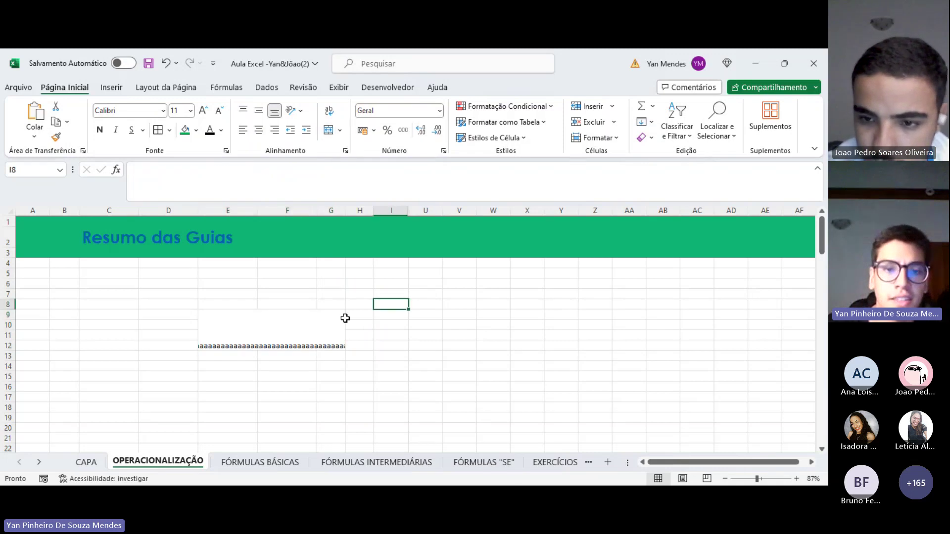
{"action": "left_click", "coordinate": [311, 320]}
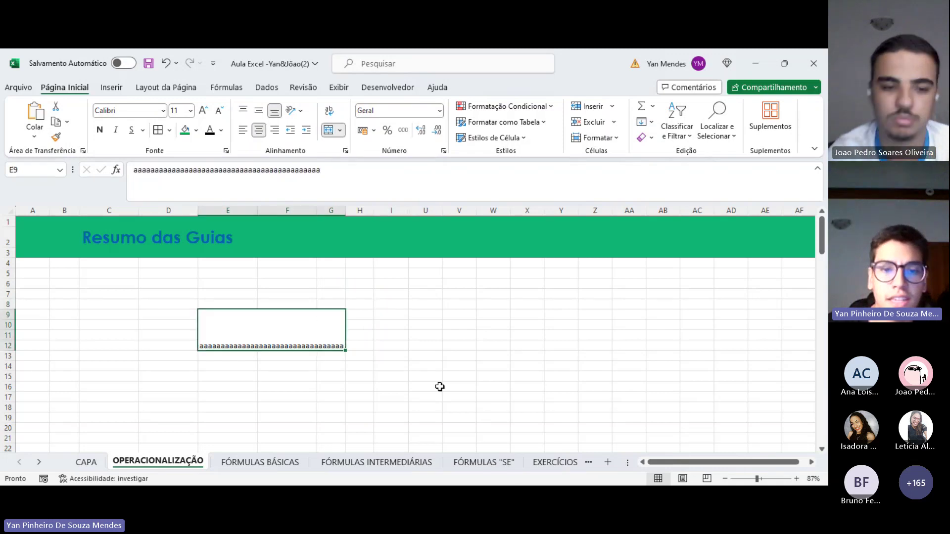
{"action": "left_click", "coordinate": [331, 116]}
{"action": "left_click", "coordinate": [426, 367]}
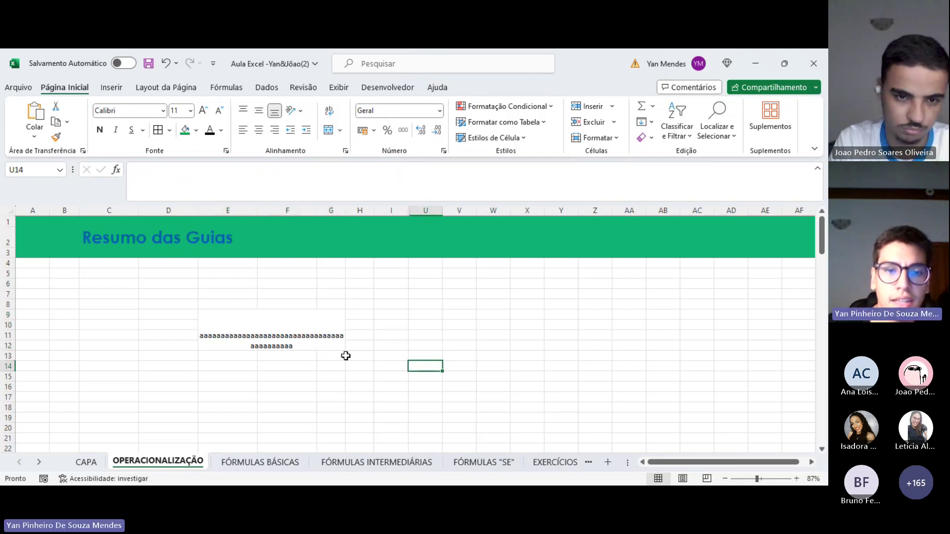
{"action": "left_click", "coordinate": [293, 333]}
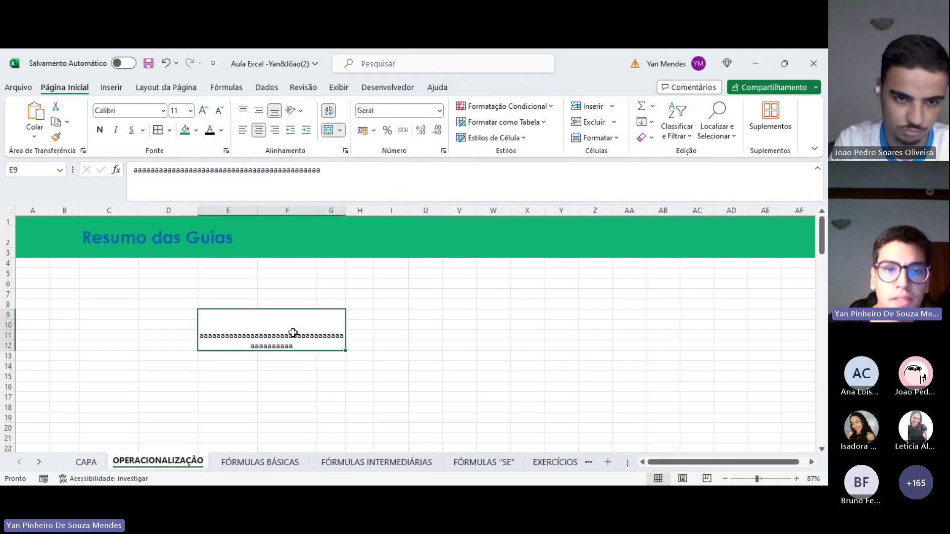
{"action": "left_click", "coordinate": [257, 115]}
{"action": "left_click", "coordinate": [459, 354]}
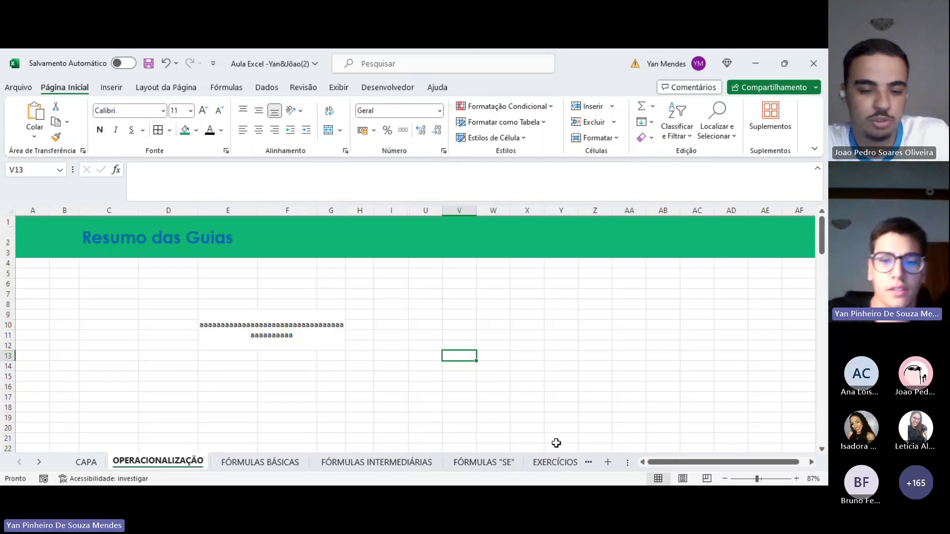
- Go to the GABARITO sheet and select the goal-check cell J17
{"action": "left_click", "coordinate": [549, 462]}
{"action": "scroll", "coordinate": [528, 324], "scroll_direction": "down", "scroll_amount": 3}
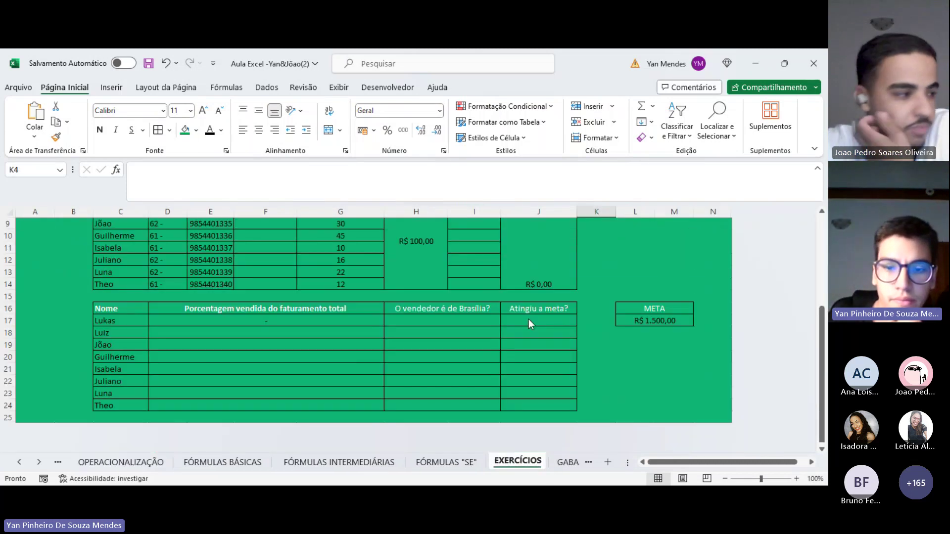
{"action": "left_click", "coordinate": [568, 462]}
{"action": "left_click", "coordinate": [619, 357]}
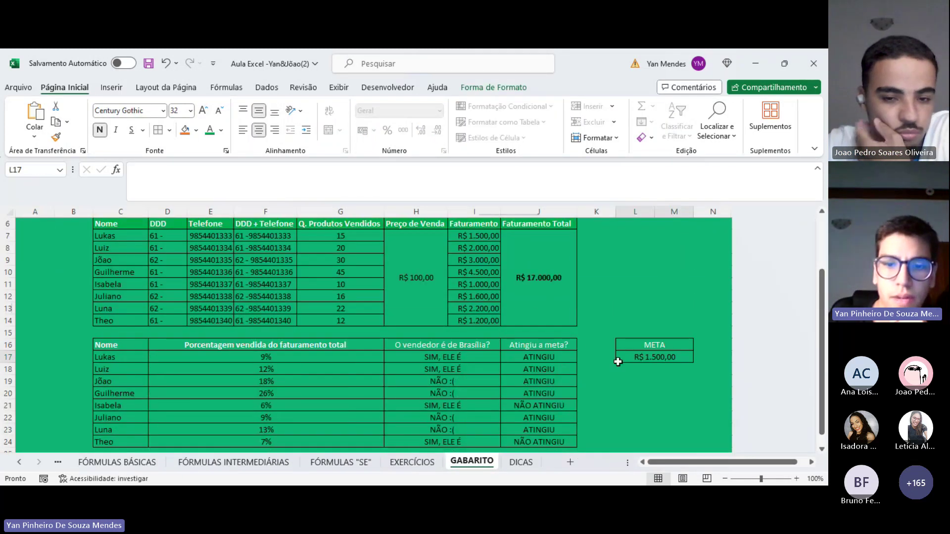
{"action": "scroll", "coordinate": [601, 377], "scroll_direction": "down", "scroll_amount": 2}
{"action": "left_click", "coordinate": [547, 288]}
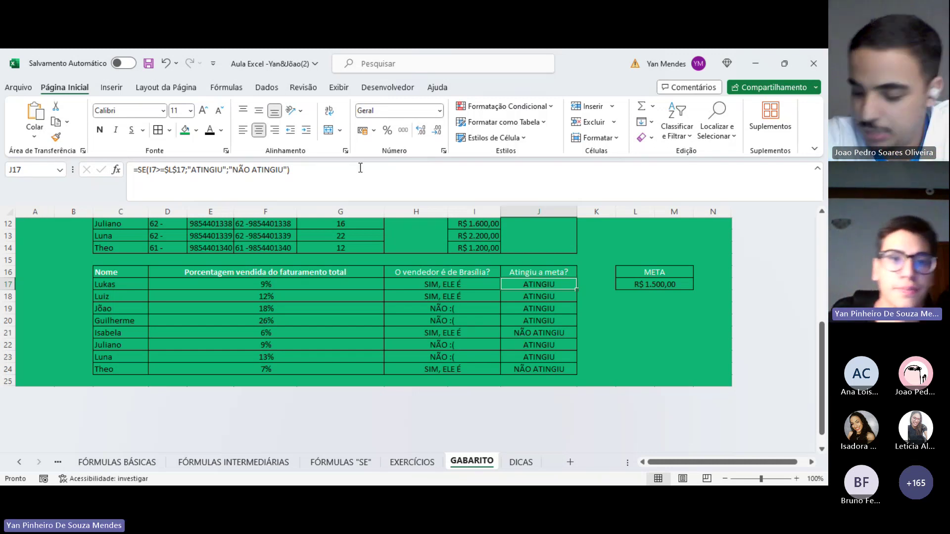
- Delete J17's entire formula from the formula bar
{"action": "left_click_drag", "start_coordinate": [290, 170], "coordinate": [149, 168]}
{"action": "left_click", "coordinate": [132, 170]}
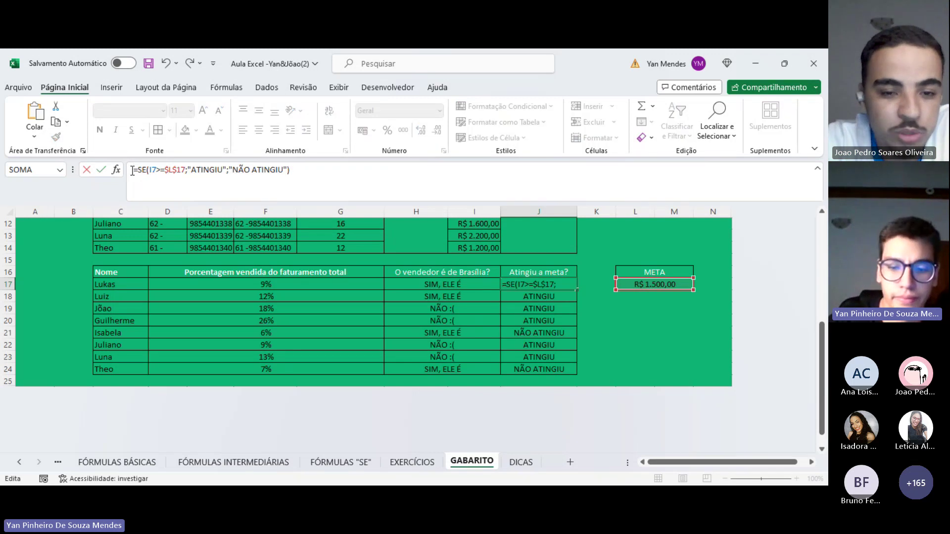
{"action": "type", "text": "="}
{"action": "key", "text": "BackSpace"}
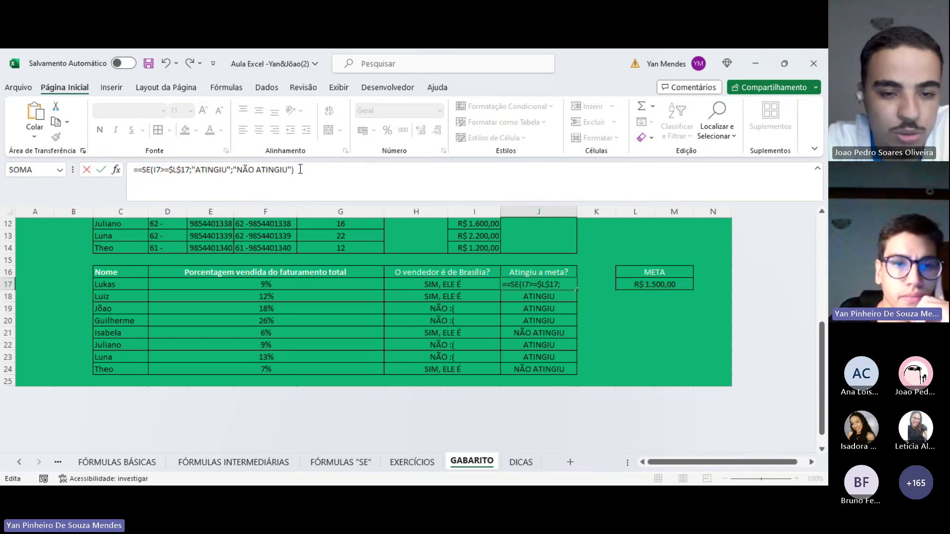
{"action": "left_click_drag", "start_coordinate": [300, 169], "coordinate": [133, 170]}
{"action": "key", "text": "BackSpace"}
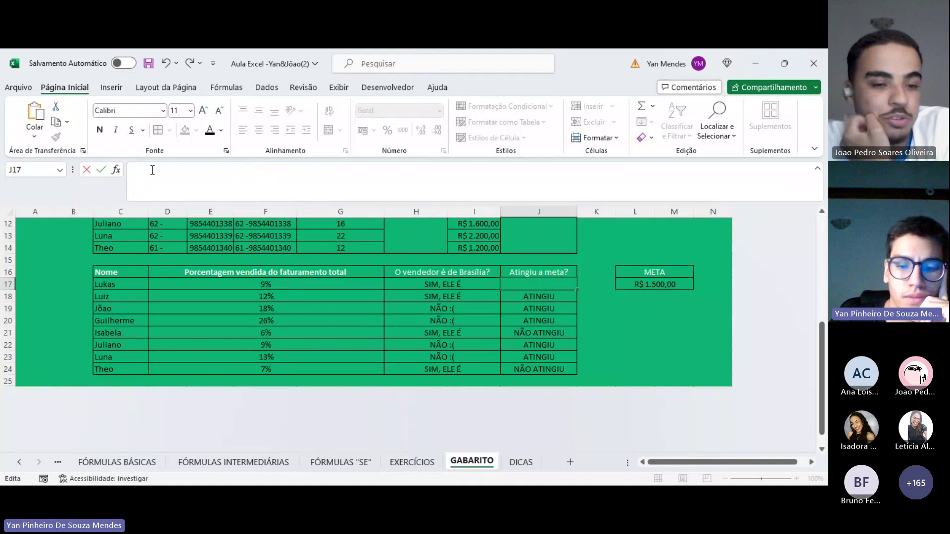
- Begin J17's formula as =se( referencing revenue cell I7
{"action": "type", "text": "="}
{"action": "scroll", "coordinate": [443, 337], "scroll_direction": "up", "scroll_amount": 2}
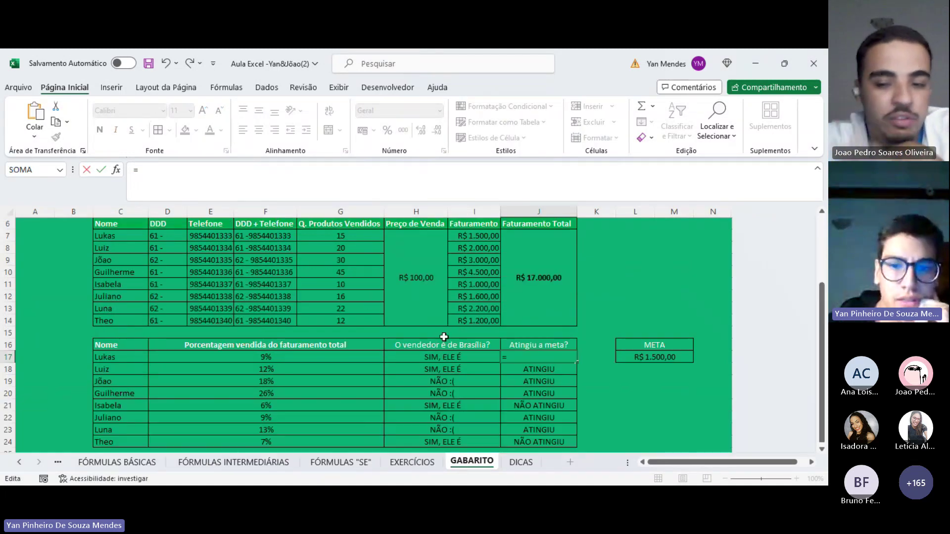
{"action": "scroll", "coordinate": [443, 337], "scroll_direction": "down", "scroll_amount": 2}
{"action": "scroll", "coordinate": [443, 337], "scroll_direction": "up", "scroll_amount": 1}
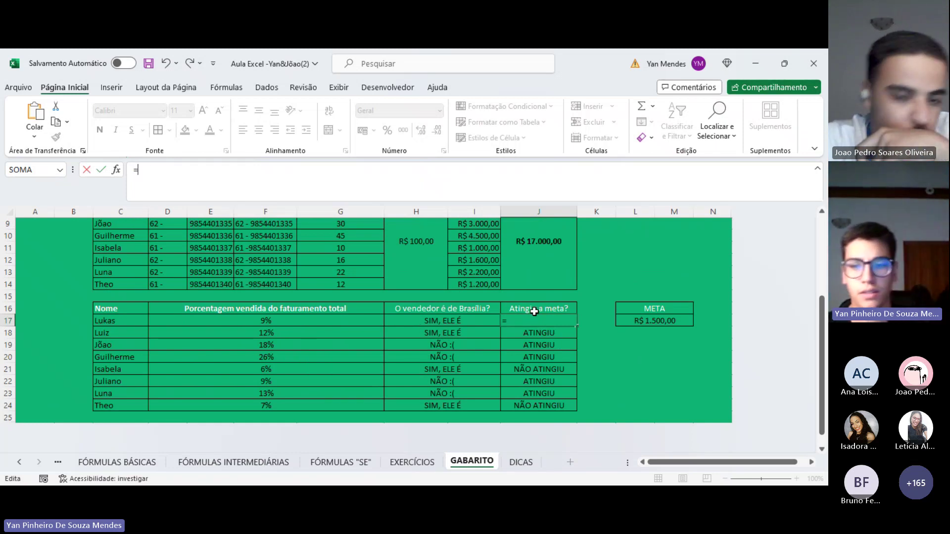
{"action": "type", "text": "se("}
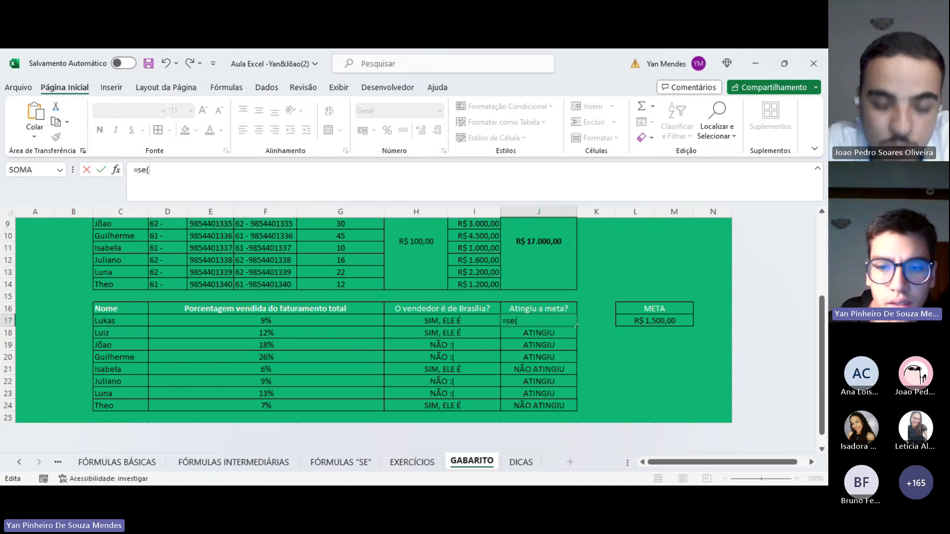
{"action": "scroll", "coordinate": [629, 339], "scroll_direction": "down", "scroll_amount": 1}
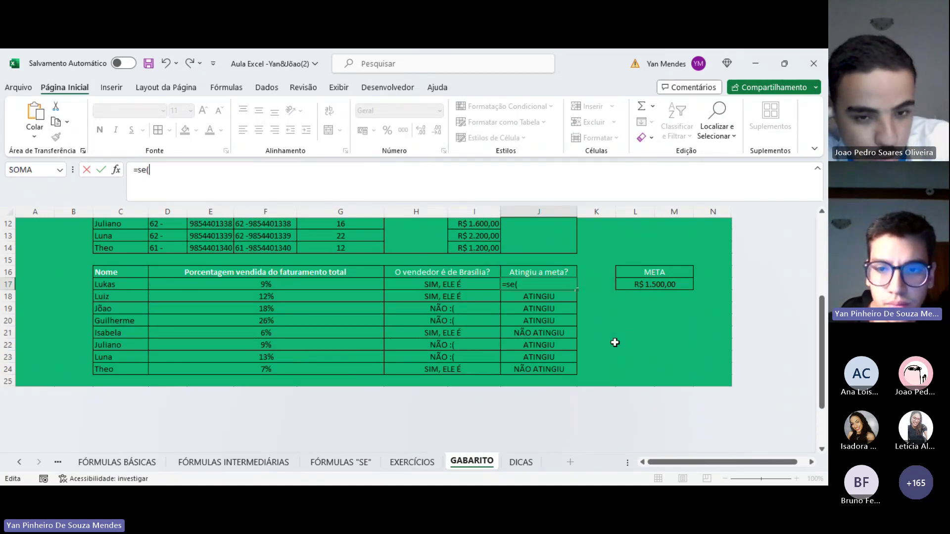
{"action": "scroll", "coordinate": [625, 342], "scroll_direction": "up", "scroll_amount": 1}
{"action": "scroll", "coordinate": [623, 343], "scroll_direction": "up", "scroll_amount": 2}
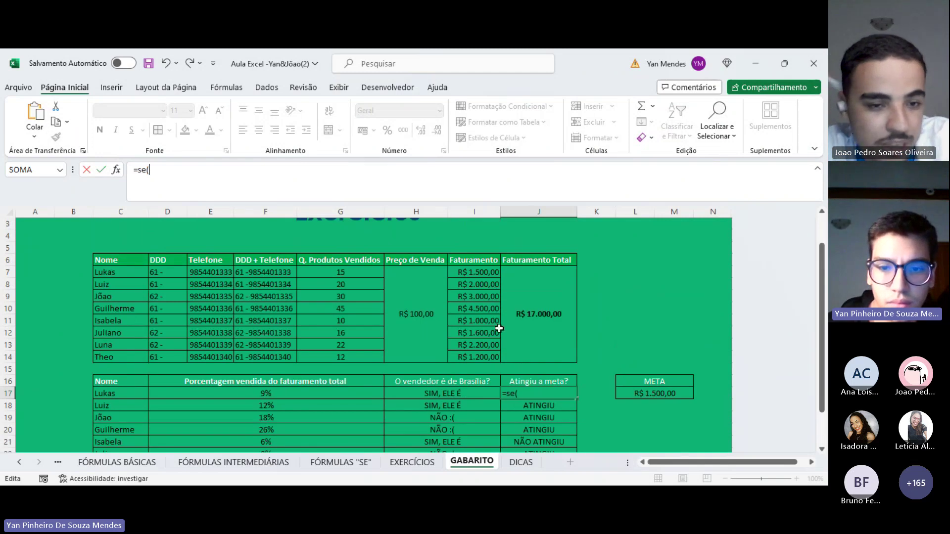
{"action": "scroll", "coordinate": [529, 333], "scroll_direction": "down", "scroll_amount": 1}
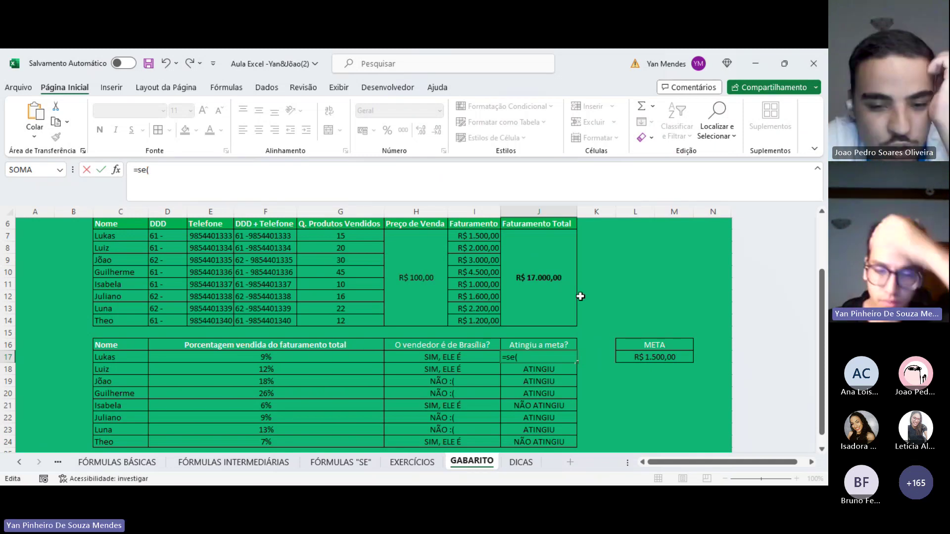
{"action": "left_click", "coordinate": [481, 236]}
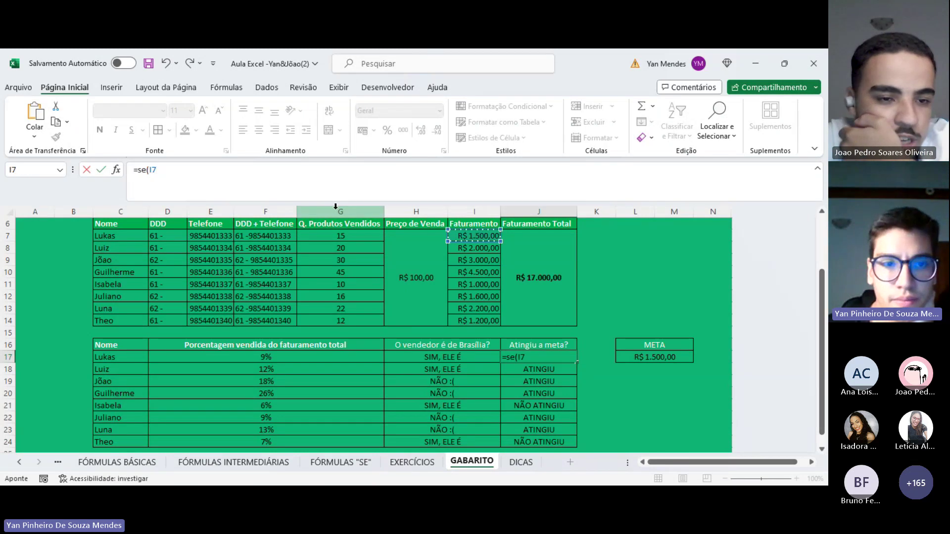
{"action": "left_click", "coordinate": [209, 174]}
{"action": "type", "text": ">="}
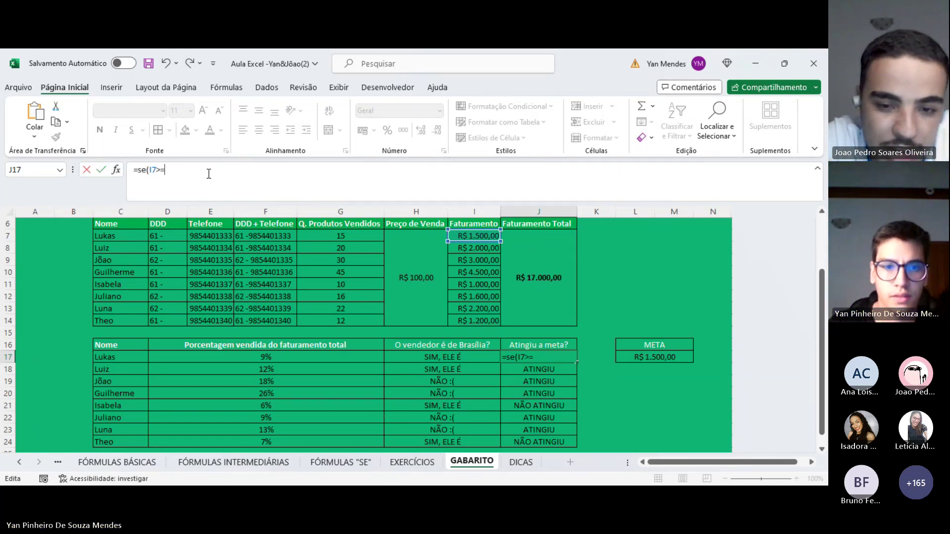
- Compare against goal cell L17, lock it as $L$17, and add the semicolon
{"action": "left_click", "coordinate": [665, 360]}
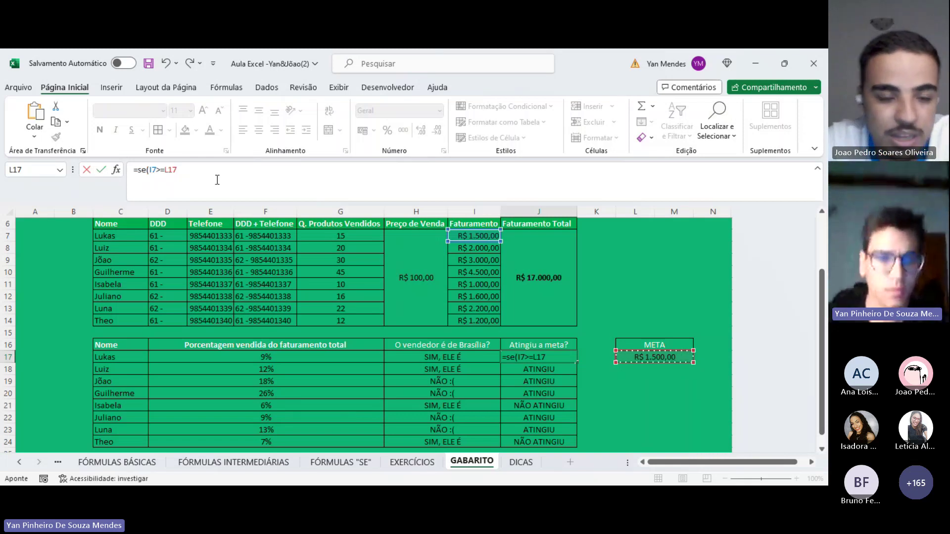
{"action": "double_click", "coordinate": [175, 171]}
{"action": "key", "text": "F4"}
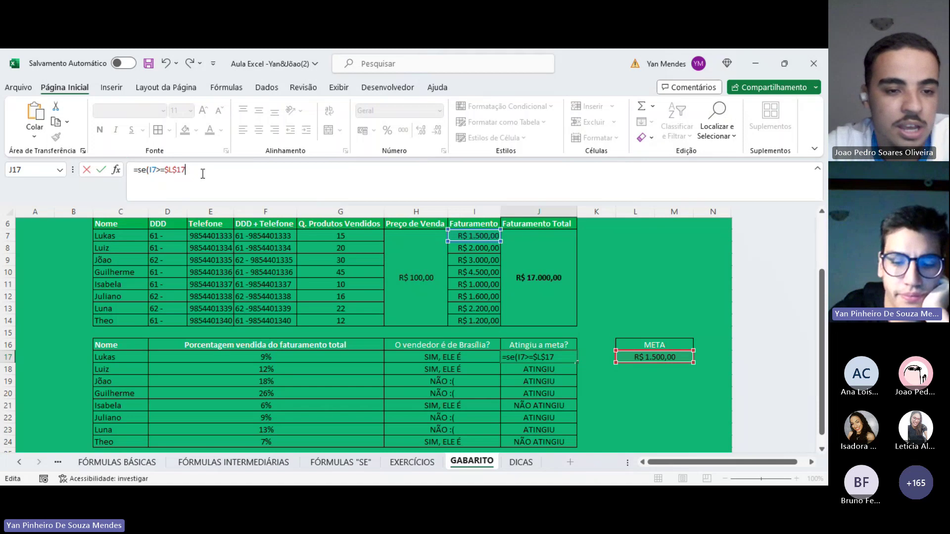
{"action": "type", "text": ";\"SIM\";\"NÃO"}
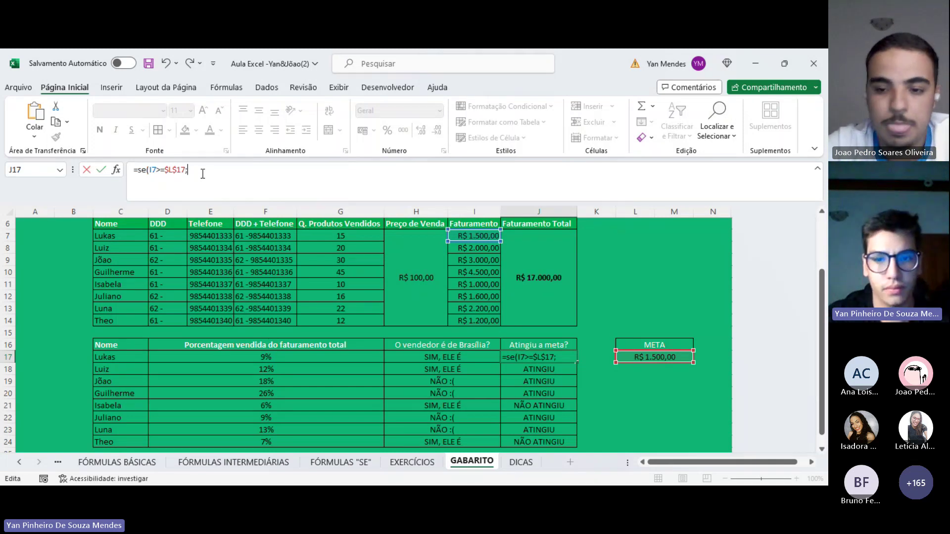
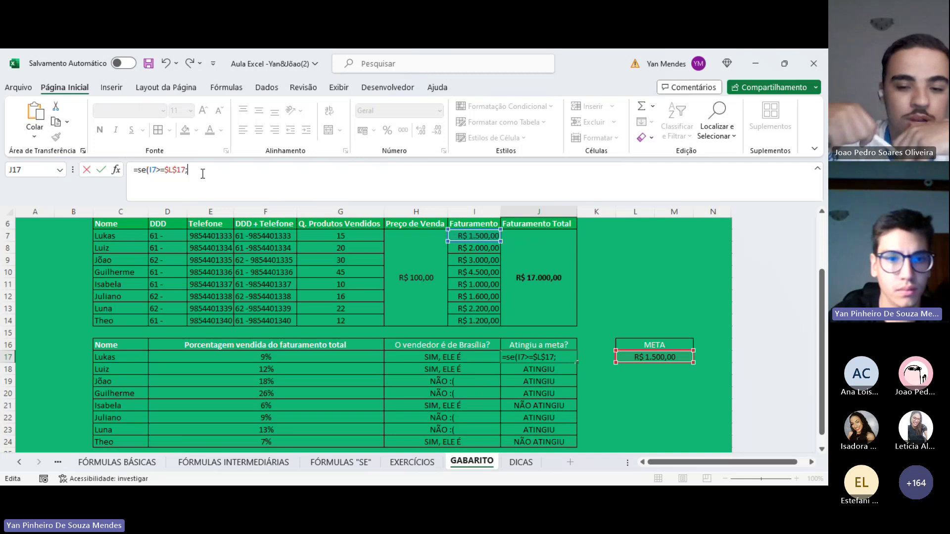
- Enter =SE(I7>=$L$17;"SIM";"NÃO") in J17 and fill it down to J24
{"action": "type", "text": "\""}
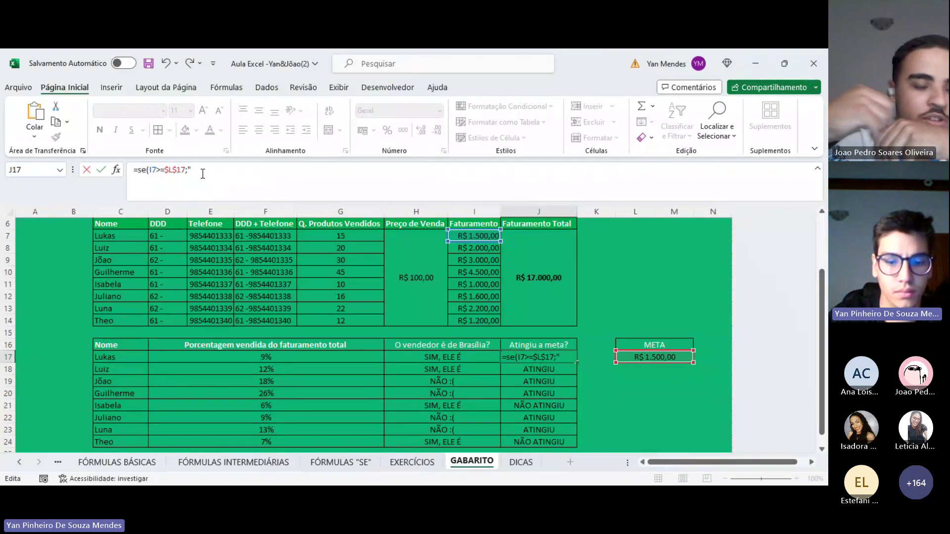
{"action": "type", "text": "SIM\";"}
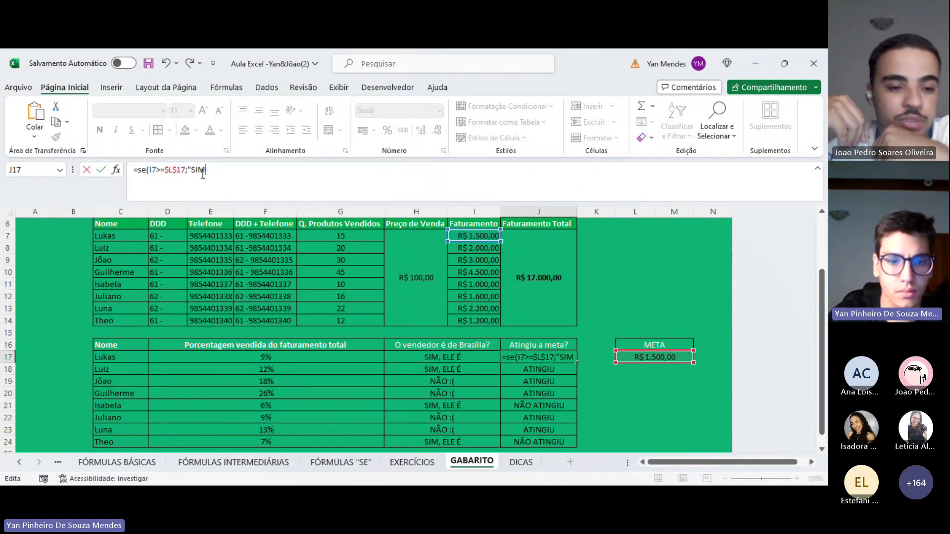
{"action": "type", "text": "\"NÃO"}
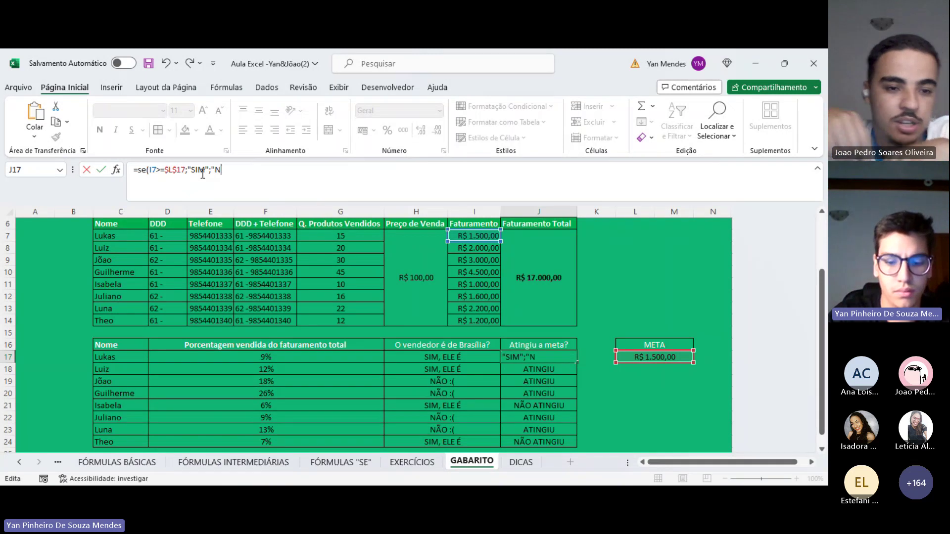
{"action": "type", "text": "\""}
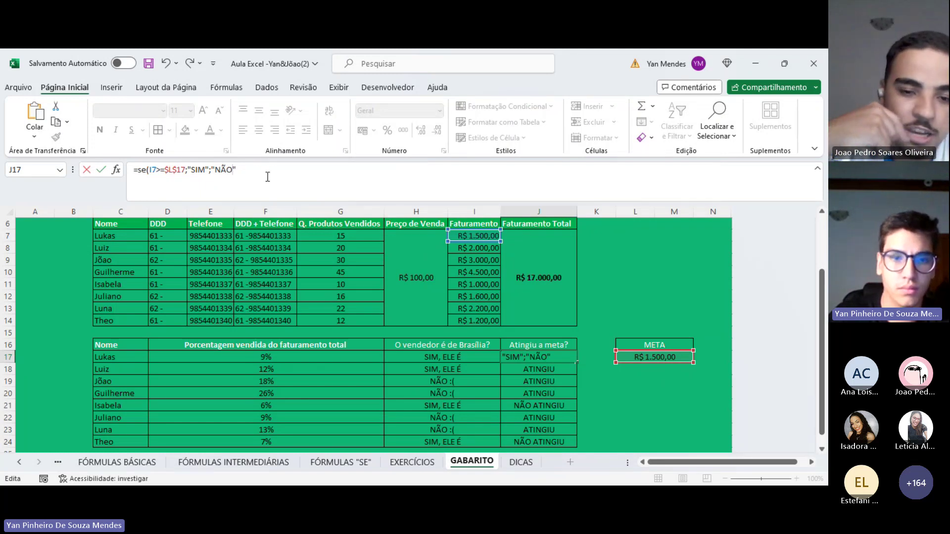
{"action": "key", "text": "Return"}
{"action": "left_click", "coordinate": [541, 356]}
{"action": "scroll", "coordinate": [559, 344], "scroll_direction": "down", "scroll_amount": 1}
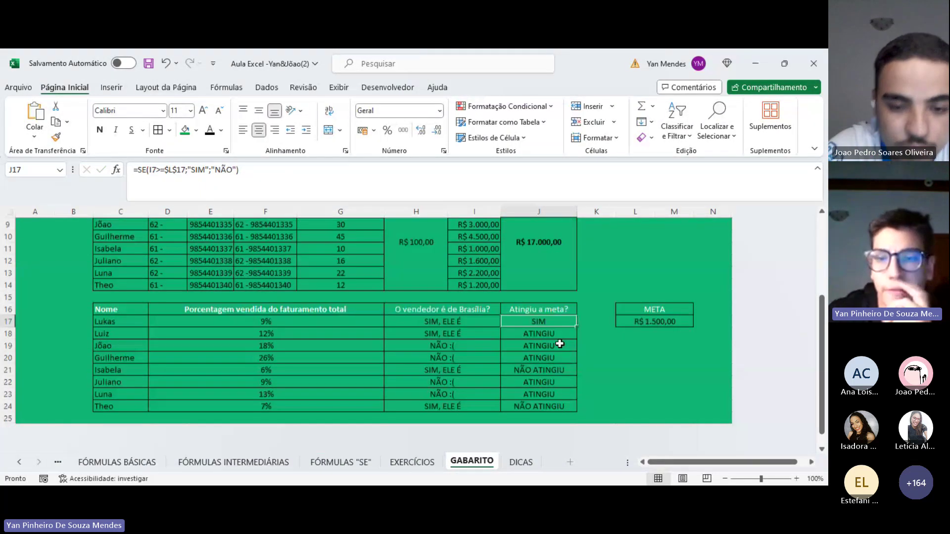
{"action": "mouse_move", "coordinate": [560, 337]}
{"action": "left_mouse_down"}
{"action": "mouse_move", "coordinate": [565, 324]}
{"action": "mouse_move", "coordinate": [569, 406]}
{"action": "left_mouse_up"}
- Change NÃO to AAAAAAA in J17's formula and refill it down to J24
{"action": "left_click", "coordinate": [577, 326]}
{"action": "left_click", "coordinate": [232, 173]}
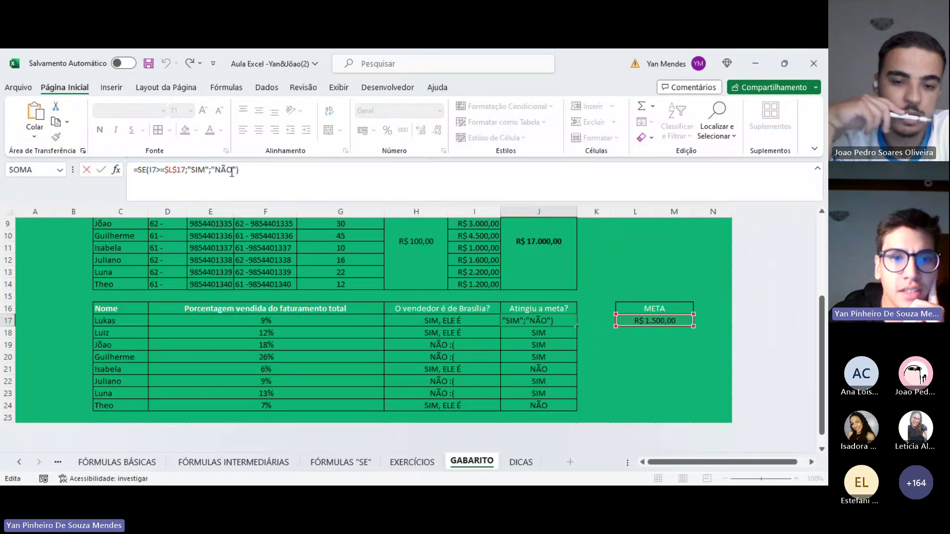
{"action": "left_click_drag", "start_coordinate": [232, 170], "coordinate": [215, 173]}
{"action": "type", "text": "AAAAAAA"}
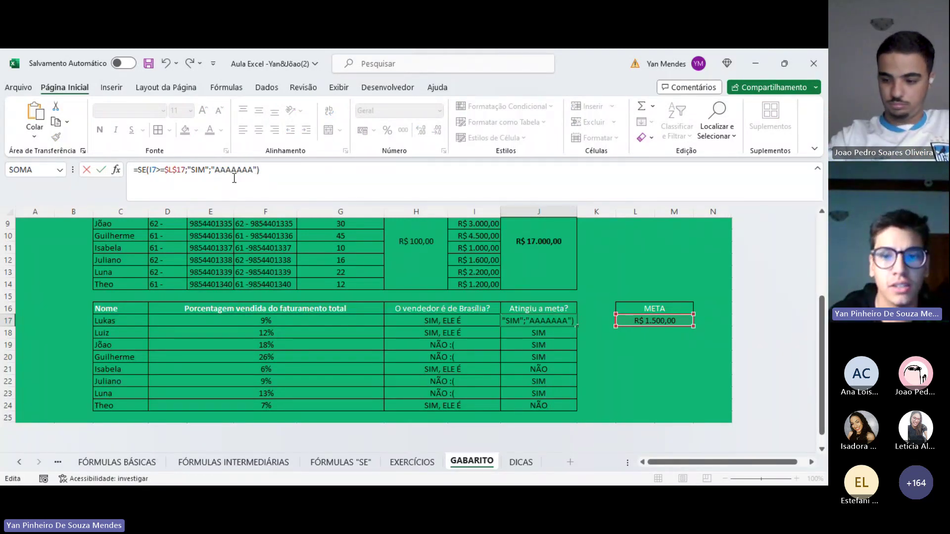
{"action": "key", "text": "Return"}
{"action": "left_click", "coordinate": [570, 322]}
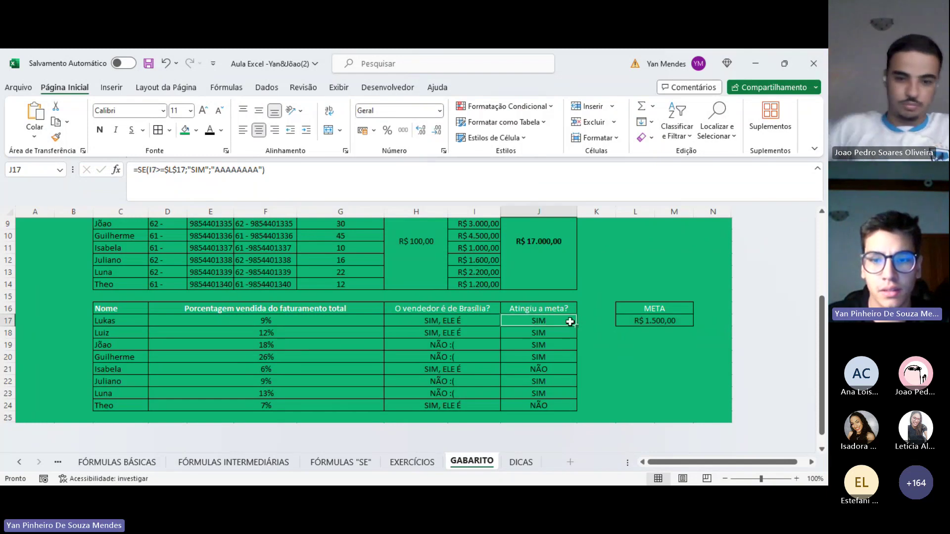
{"action": "left_click_drag", "start_coordinate": [570, 322], "coordinate": [574, 408]}
{"action": "left_click", "coordinate": [638, 391]}
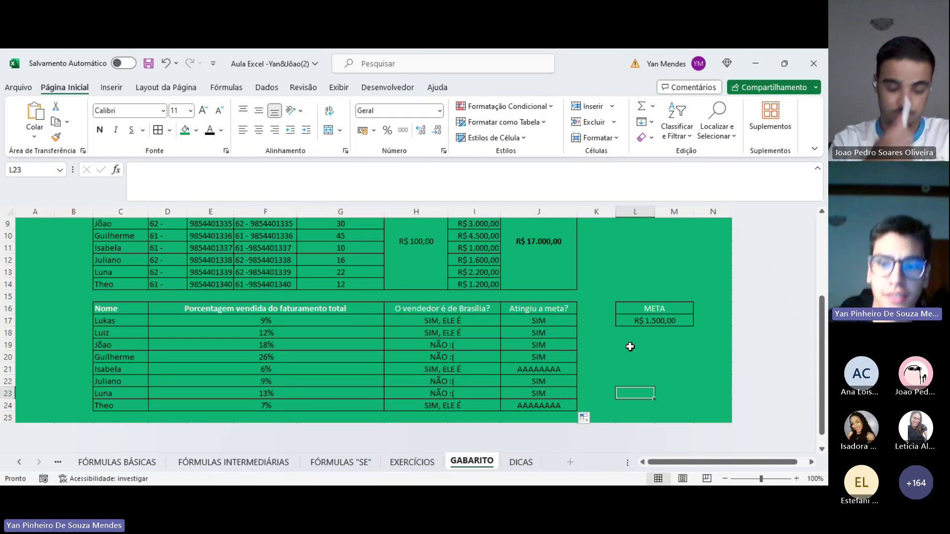
{"action": "left_click", "coordinate": [599, 285]}
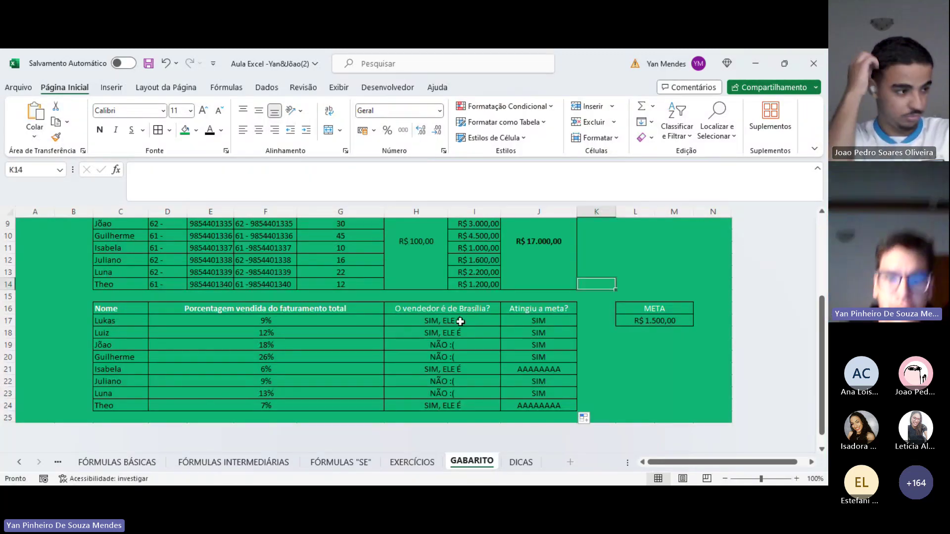
- Clear the old Brasília answers in H17:H24 and begin a new formula in H17
{"action": "left_click_drag", "start_coordinate": [460, 322], "coordinate": [461, 404]}
{"action": "key", "text": "Delete"}
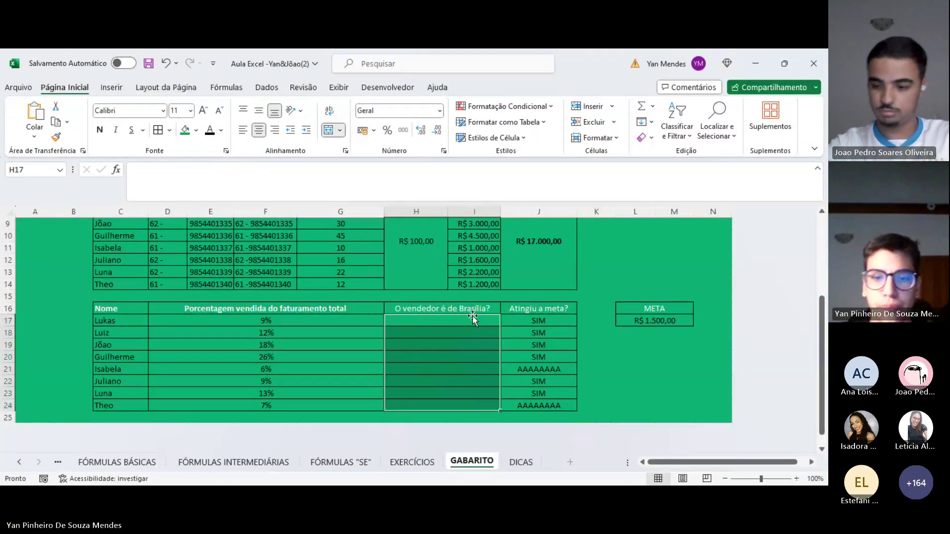
{"action": "left_click", "coordinate": [462, 320]}
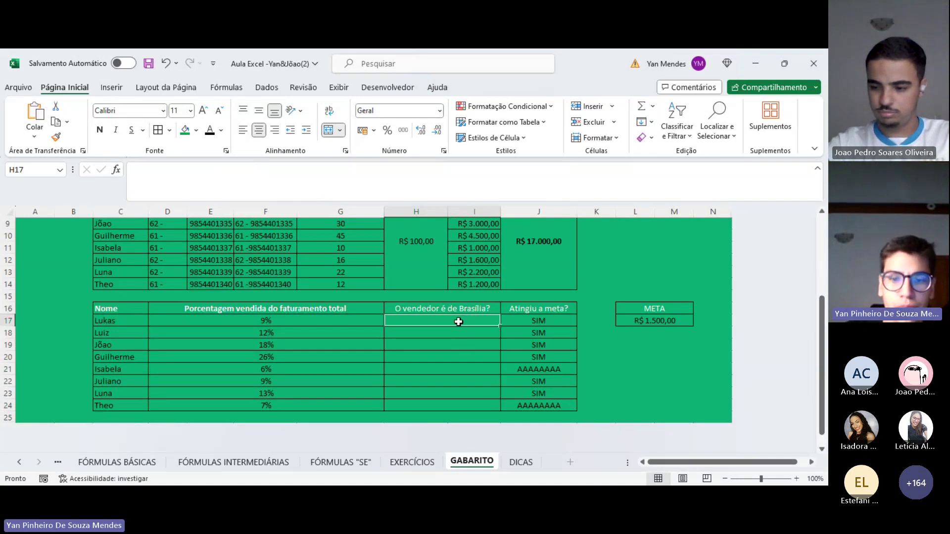
{"action": "type", "text": "="}
{"action": "key", "text": "BackSpace"}
{"action": "type", "text": "="}
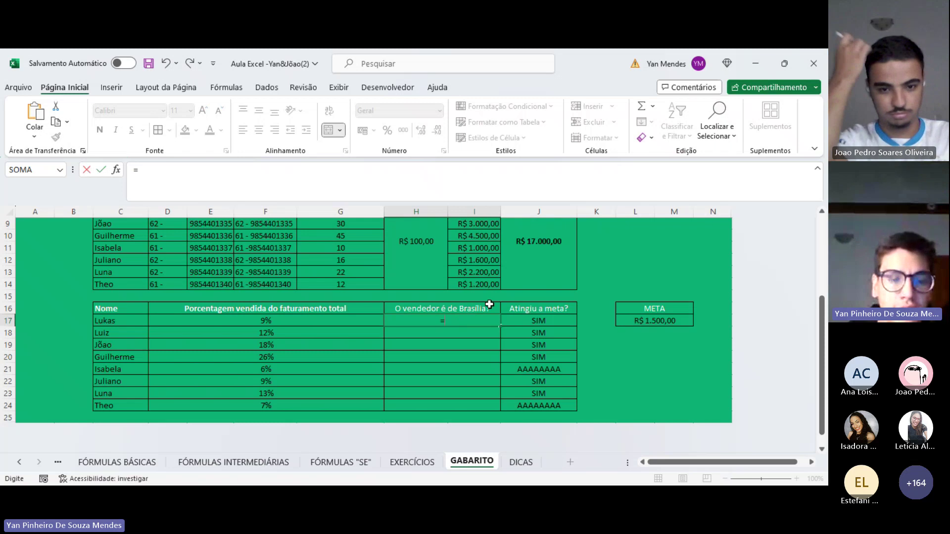
- Enter =SE(D7="61 -";"sim";"não") in H17 and fill it down to H24
{"action": "scroll", "coordinate": [464, 314], "scroll_direction": "up", "scroll_amount": 1}
{"action": "scroll", "coordinate": [464, 313], "scroll_direction": "up", "scroll_amount": 1}
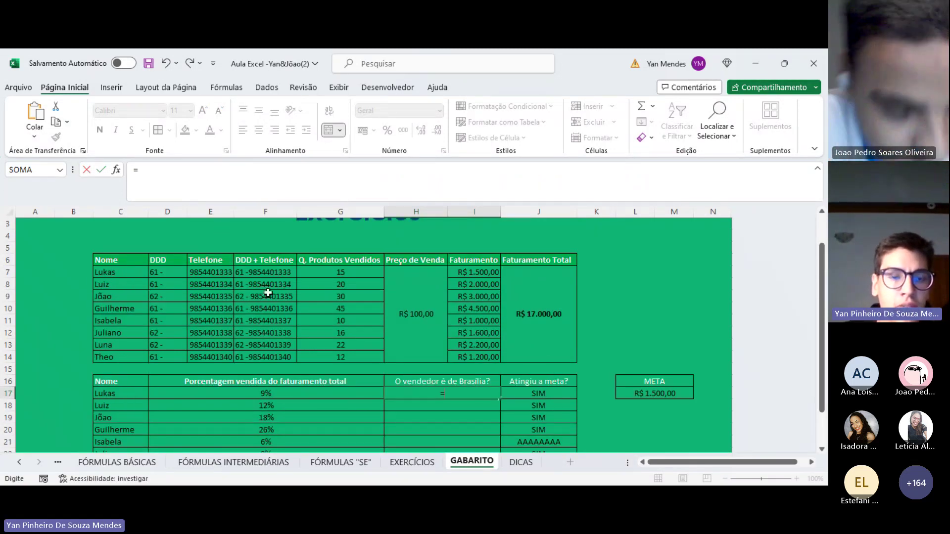
{"action": "scroll", "coordinate": [154, 301], "scroll_direction": "down", "scroll_amount": 2}
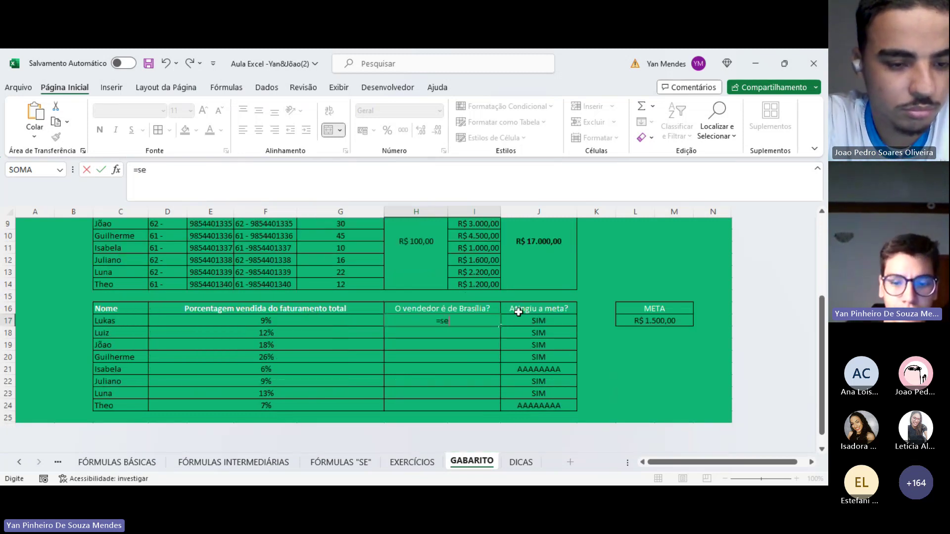
{"action": "type", "text": "("}
{"action": "scroll", "coordinate": [432, 309], "scroll_direction": "up", "scroll_amount": 1}
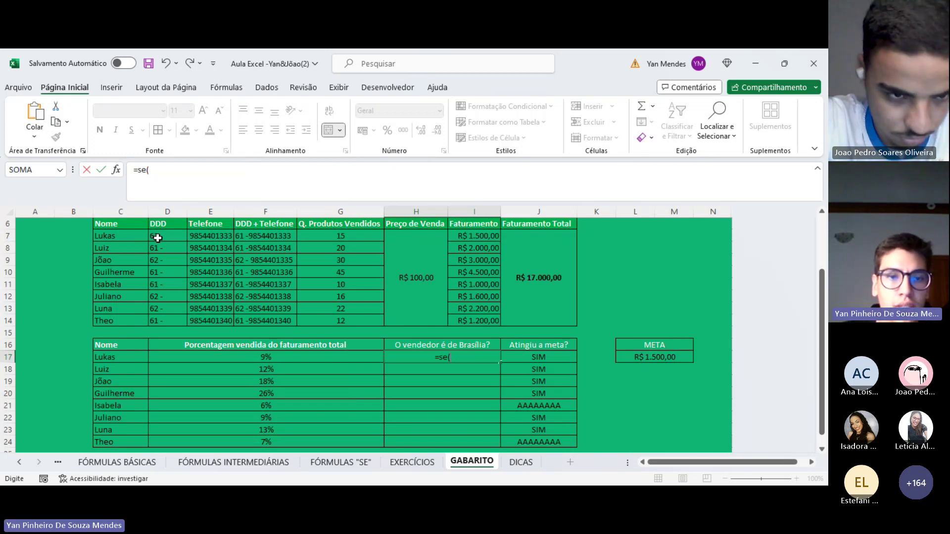
{"action": "left_click", "coordinate": [158, 236]}
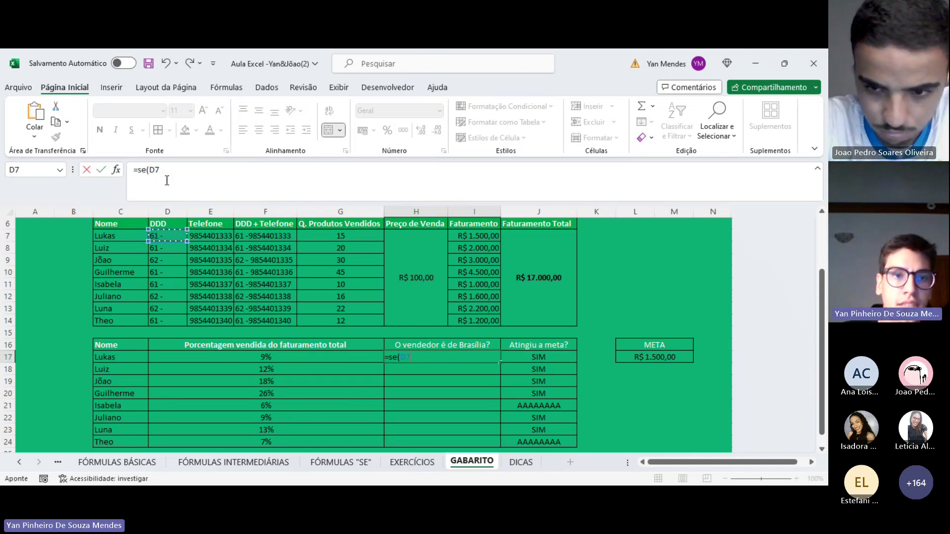
{"action": "type", "text": "="}
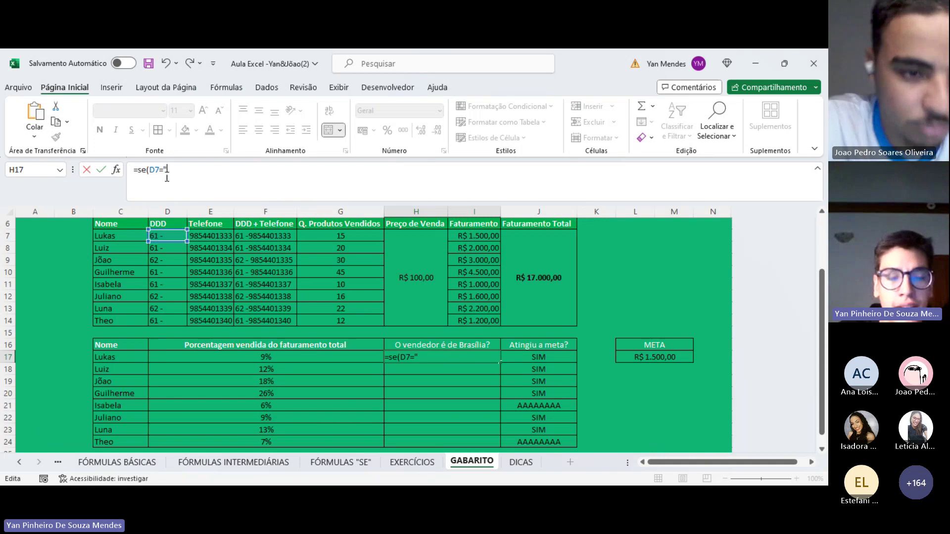
{"action": "type", "text": "61"}
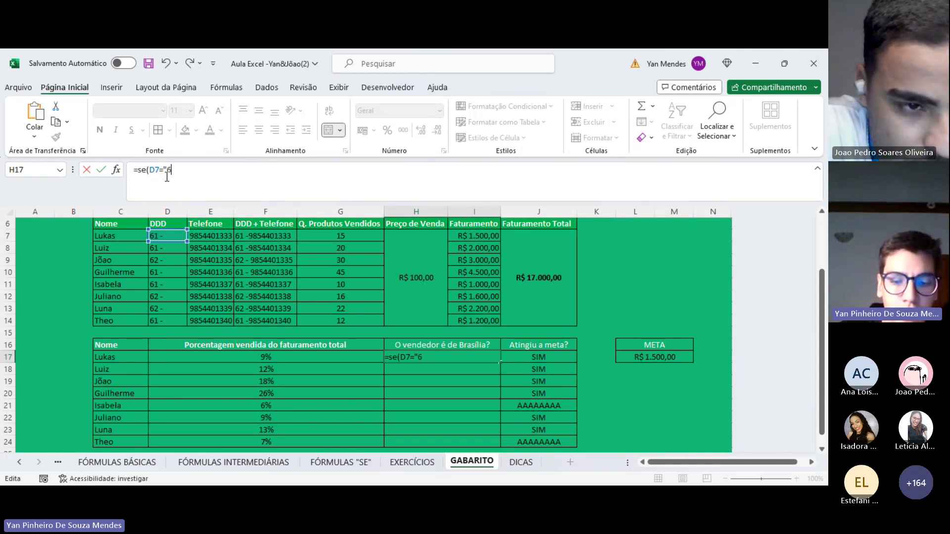
{"action": "type", "text": " -\""}
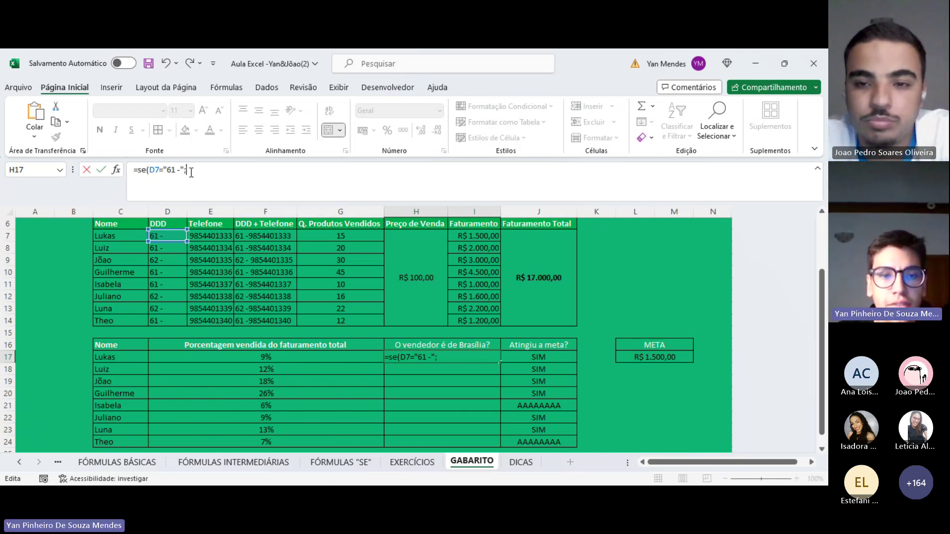
{"action": "type", "text": "sim\";\"não"}
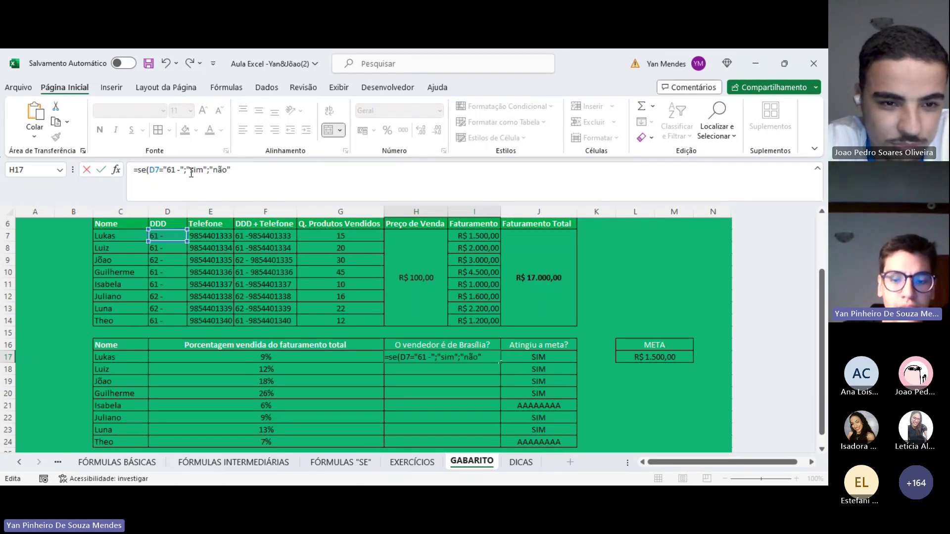
{"action": "key", "text": "Return"}
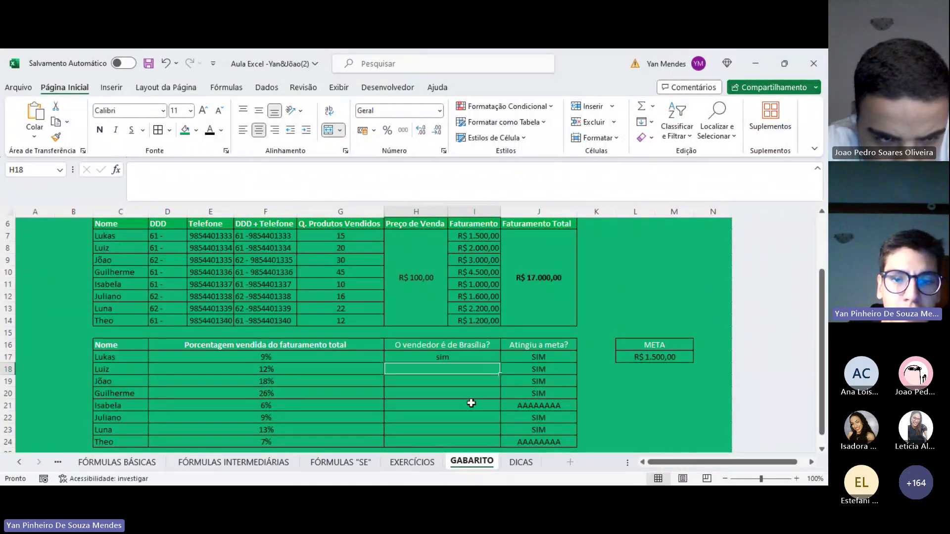
{"action": "left_click", "coordinate": [484, 357]}
{"action": "mouse_move", "coordinate": [499, 363]}
{"action": "left_mouse_down"}
{"action": "mouse_move", "coordinate": [494, 459]}
{"action": "mouse_move", "coordinate": [493, 435]}
{"action": "left_mouse_up"}
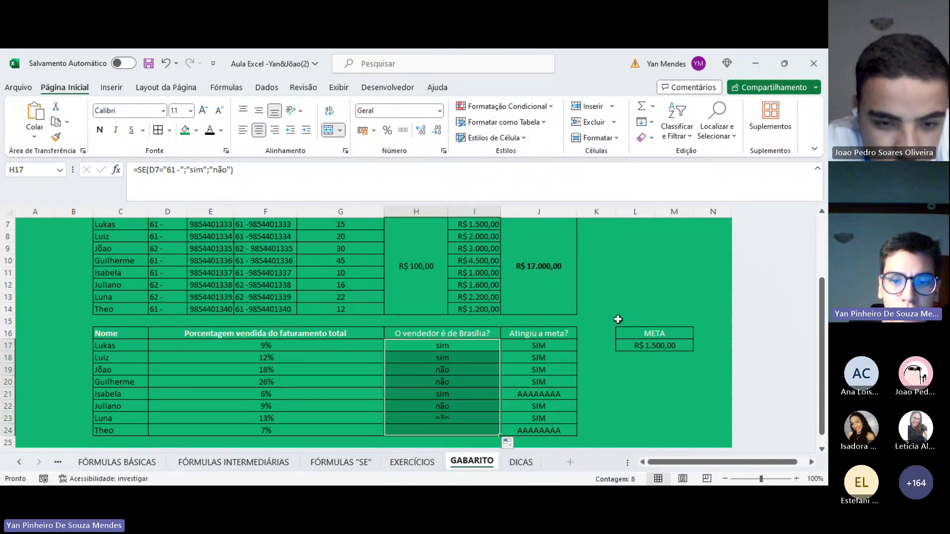
{"action": "left_click", "coordinate": [623, 322]}
{"action": "left_click_drag", "start_coordinate": [468, 368], "coordinate": [128, 369]}
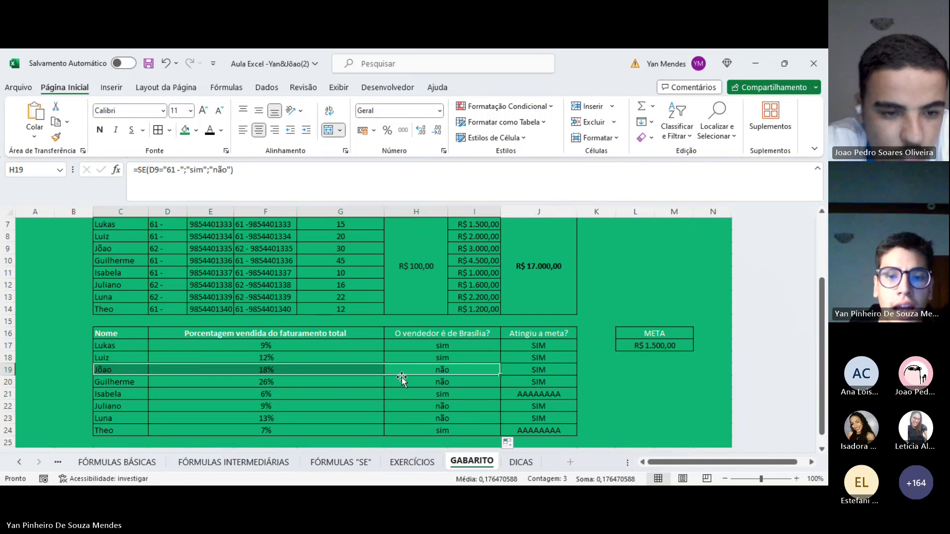
{"action": "scroll", "coordinate": [449, 378], "scroll_direction": "up", "scroll_amount": 2}
{"action": "scroll", "coordinate": [450, 377], "scroll_direction": "down", "scroll_amount": 3}
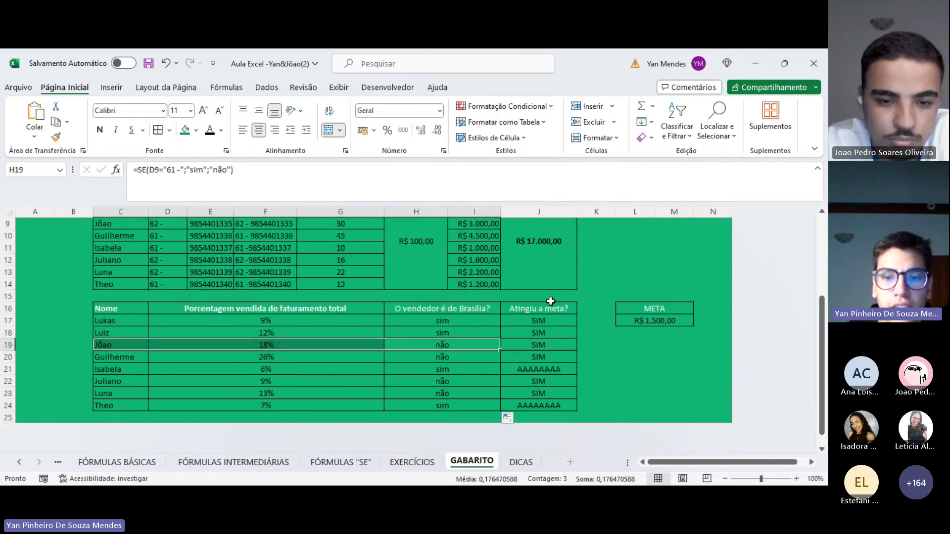
{"action": "left_click", "coordinate": [635, 248]}
{"action": "left_click", "coordinate": [124, 321]}
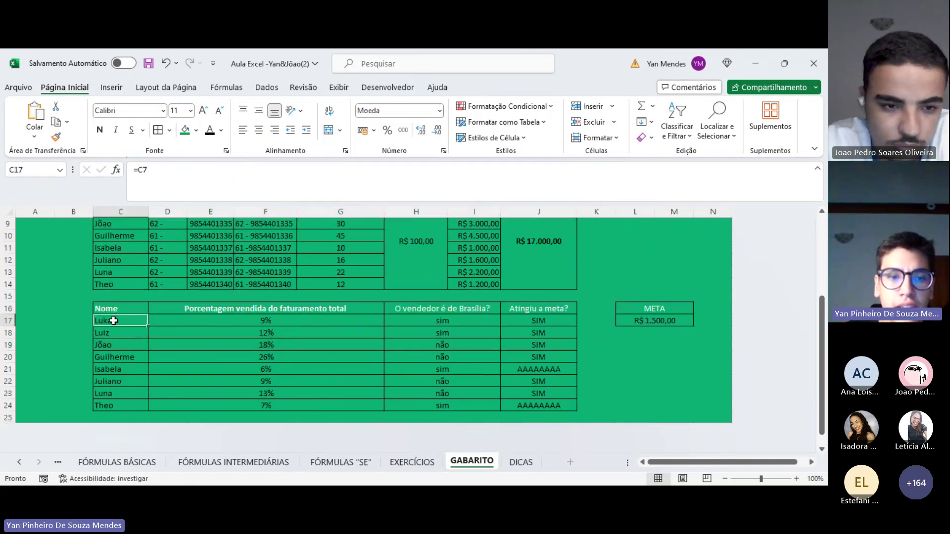
{"action": "scroll", "coordinate": [124, 322], "scroll_direction": "up", "scroll_amount": 2}
{"action": "left_click_drag", "start_coordinate": [121, 273], "coordinate": [110, 453]}
{"action": "scroll", "coordinate": [120, 357], "scroll_direction": "down", "scroll_amount": 1}
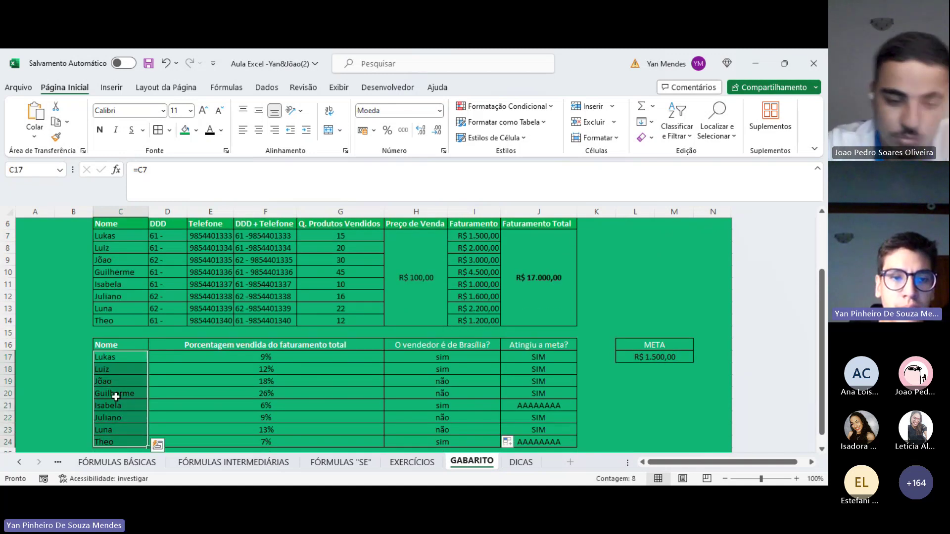
{"action": "scroll", "coordinate": [123, 287], "scroll_direction": "up", "scroll_amount": 1}
{"action": "left_click_drag", "start_coordinate": [121, 272], "coordinate": [121, 357]}
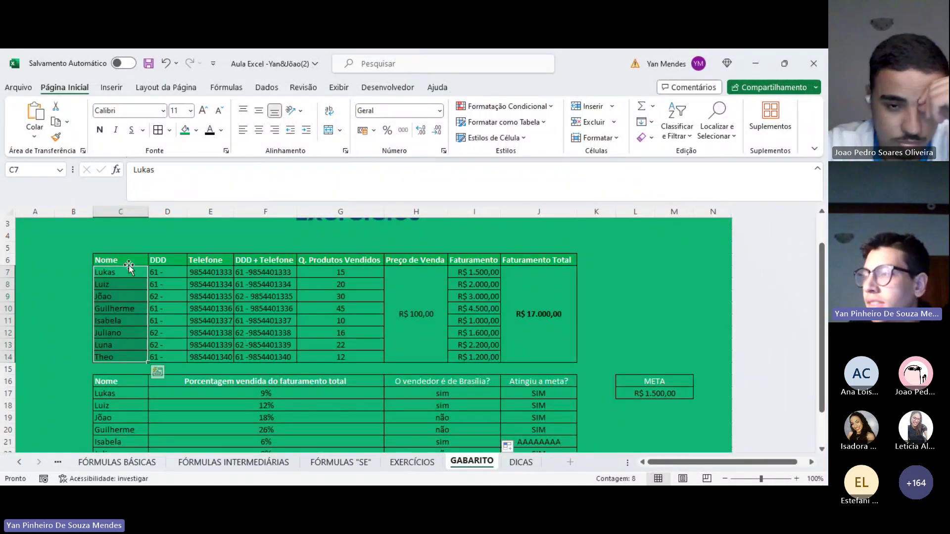
{"action": "scroll", "coordinate": [259, 271], "scroll_direction": "down", "scroll_amount": 1}
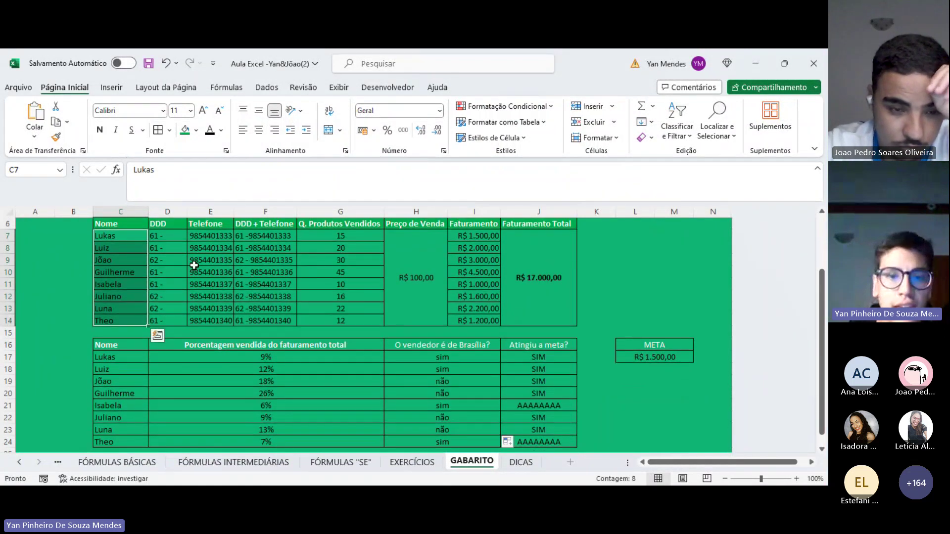
{"action": "left_click_drag", "start_coordinate": [113, 356], "coordinate": [107, 441]}
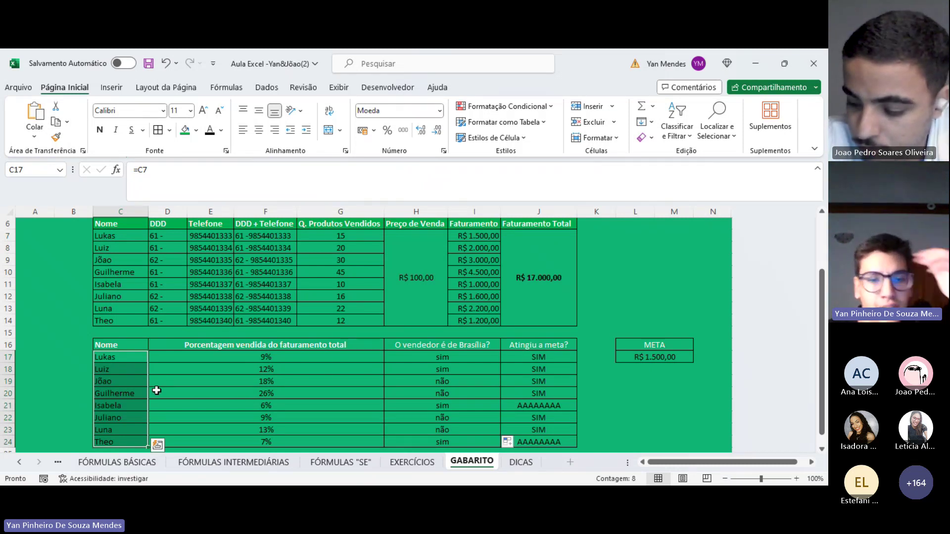
{"action": "left_click", "coordinate": [636, 292]}
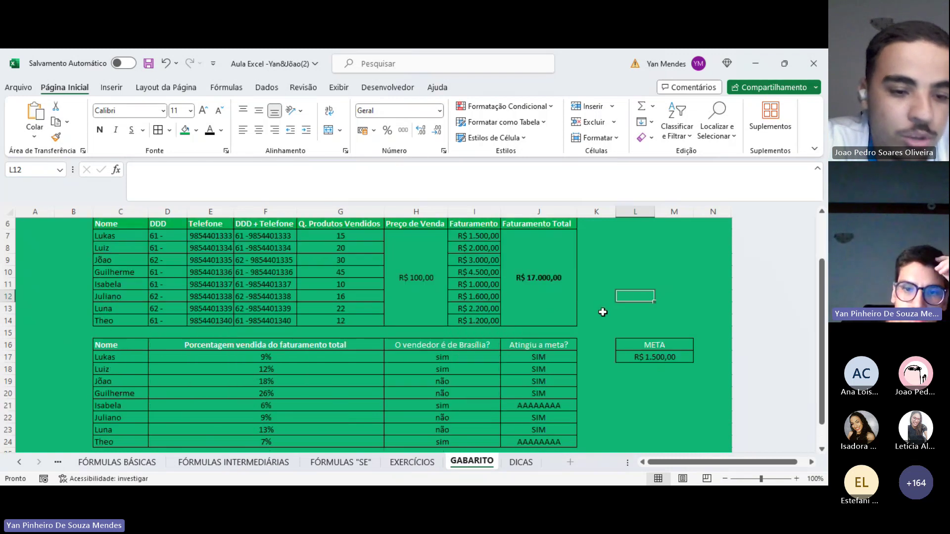
{"action": "scroll", "coordinate": [589, 291], "scroll_direction": "up", "scroll_amount": 1}
- Move the Brasília question column H16:H24 beside Faturamento Total at K6
{"action": "left_click", "coordinate": [593, 261]}
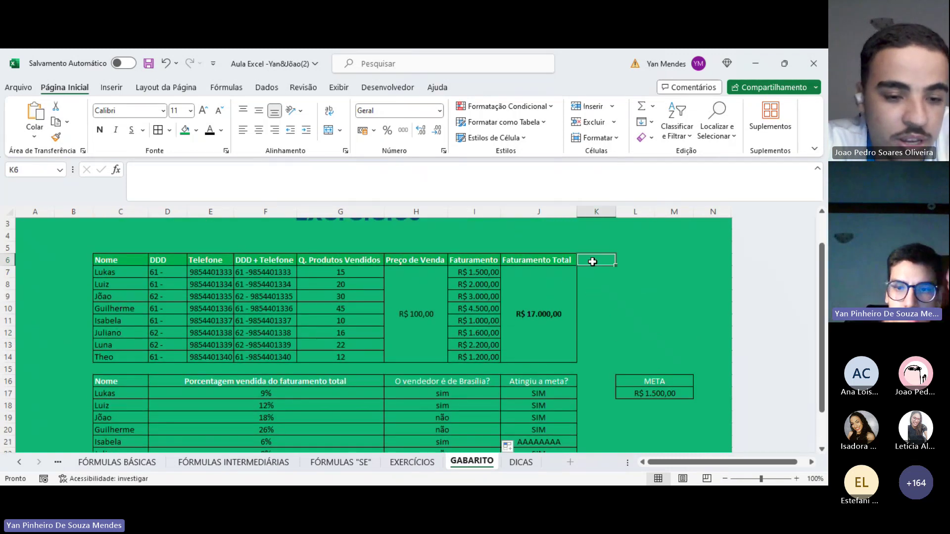
{"action": "scroll", "coordinate": [592, 262], "scroll_direction": "down", "scroll_amount": 1}
{"action": "left_click_drag", "start_coordinate": [442, 345], "coordinate": [472, 482]}
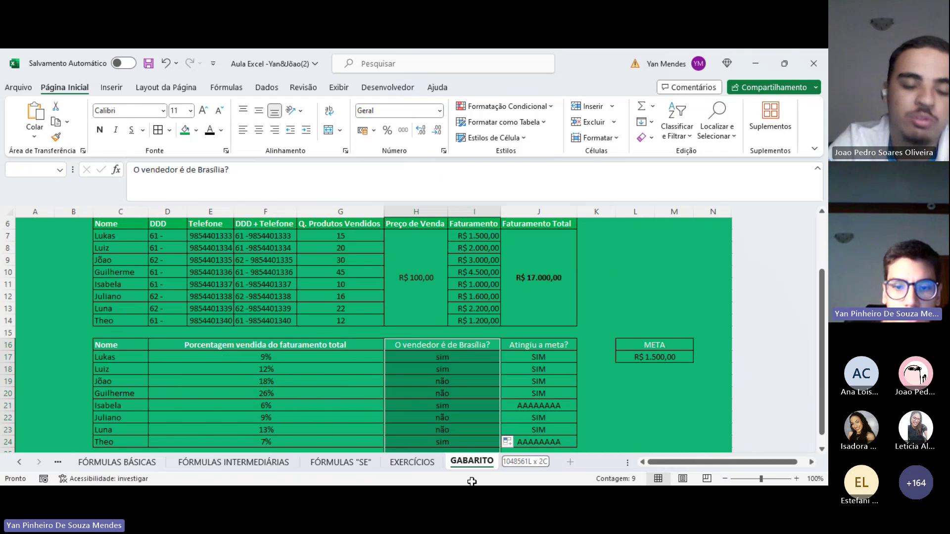
{"action": "left_click_drag", "start_coordinate": [471, 481], "coordinate": [465, 445]}
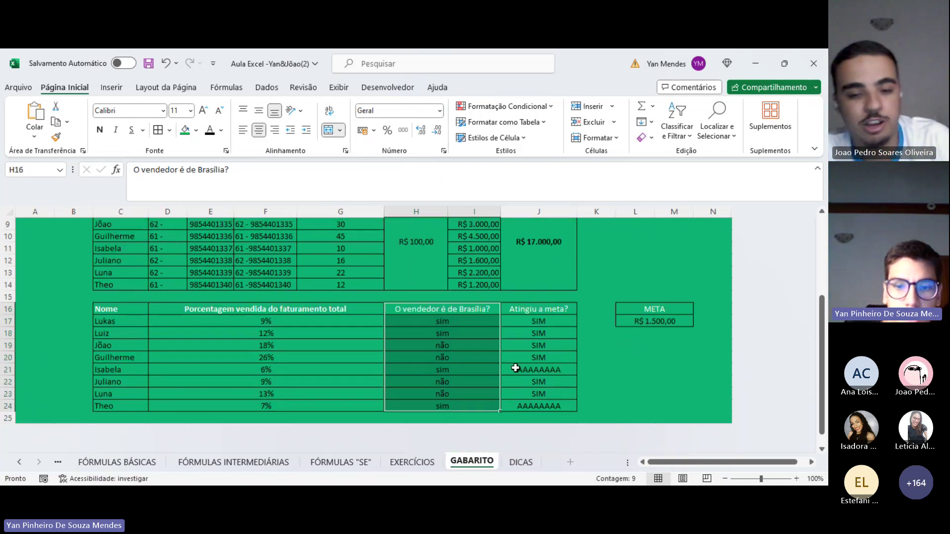
{"action": "scroll", "coordinate": [515, 368], "scroll_direction": "down", "scroll_amount": 1}
{"action": "scroll", "coordinate": [471, 340], "scroll_direction": "up", "scroll_amount": 1}
{"action": "scroll", "coordinate": [470, 340], "scroll_direction": "up", "scroll_amount": 2}
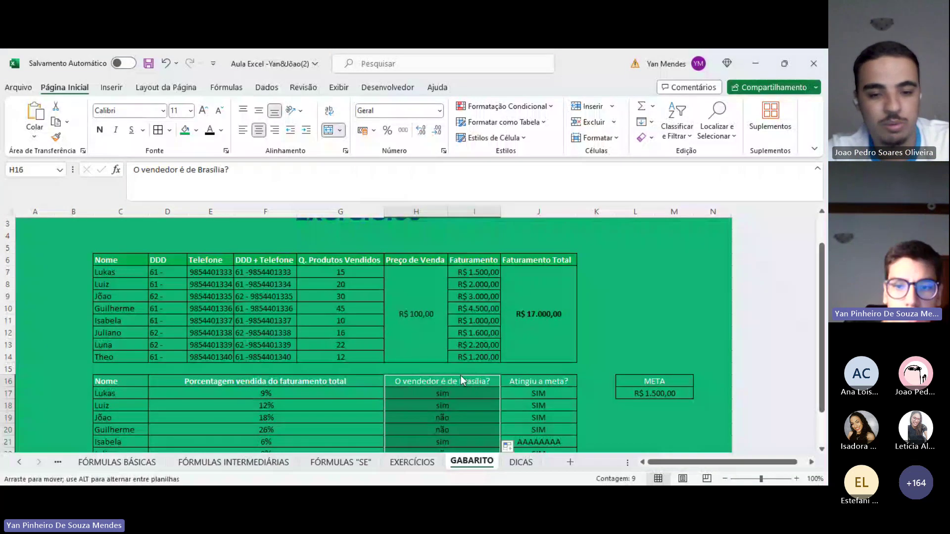
{"action": "left_click_drag", "start_coordinate": [461, 376], "coordinate": [639, 263]}
- Shrink the moved Brasília header's font twice, then undo the shrinking and the move
{"action": "left_click", "coordinate": [656, 262]}
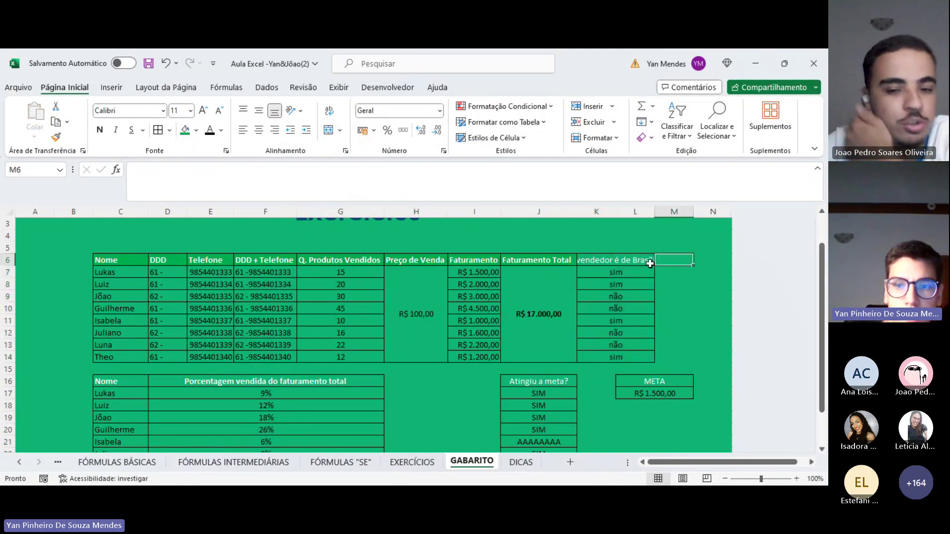
{"action": "left_click", "coordinate": [633, 262]}
{"action": "left_click", "coordinate": [219, 110]}
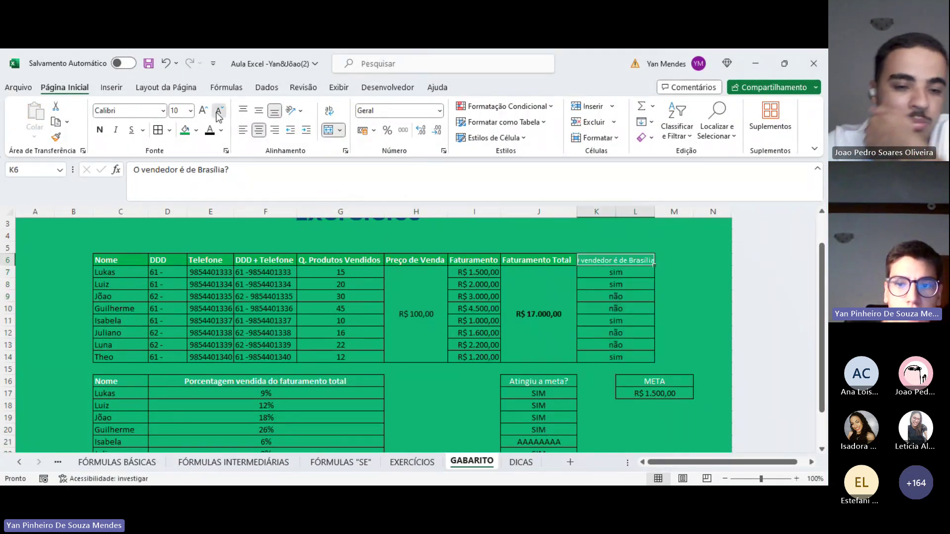
{"action": "left_click", "coordinate": [220, 110]}
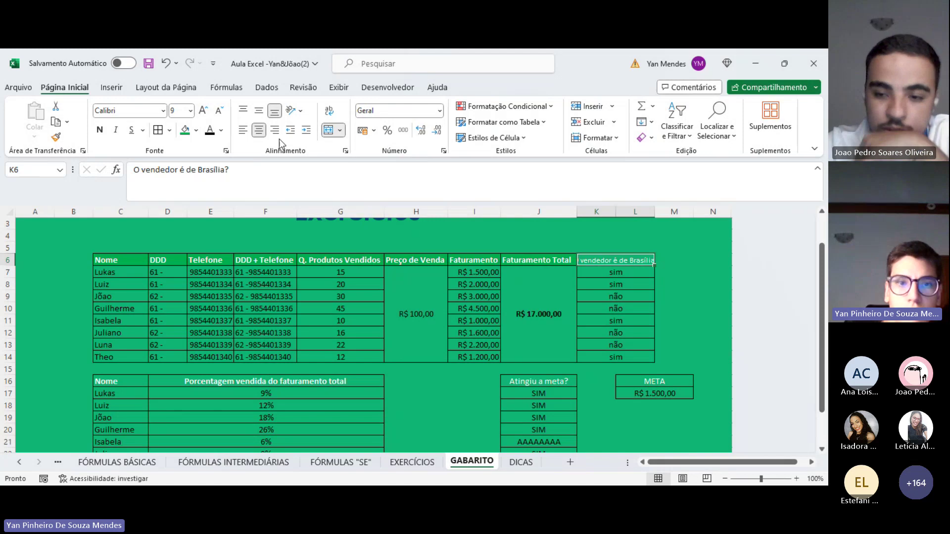
{"action": "left_click", "coordinate": [674, 247]}
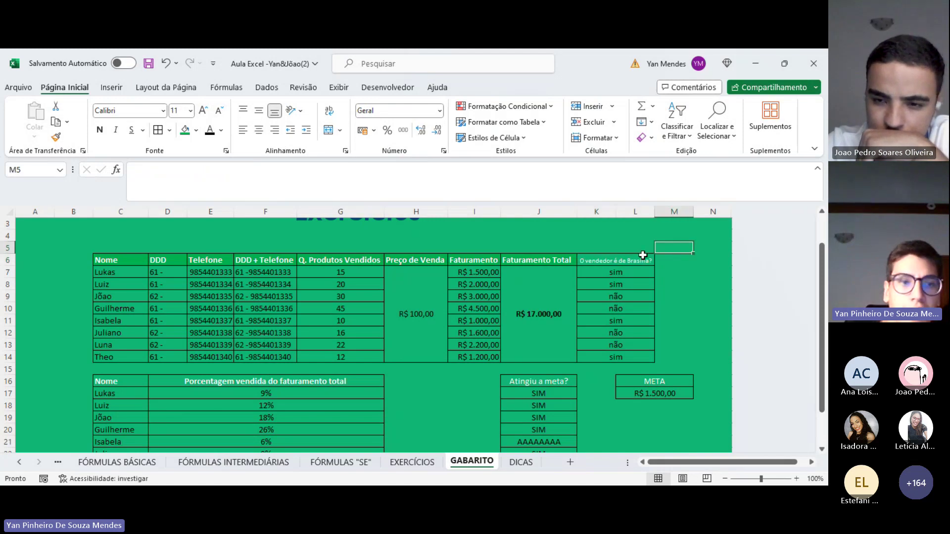
{"action": "left_click", "coordinate": [166, 63]}
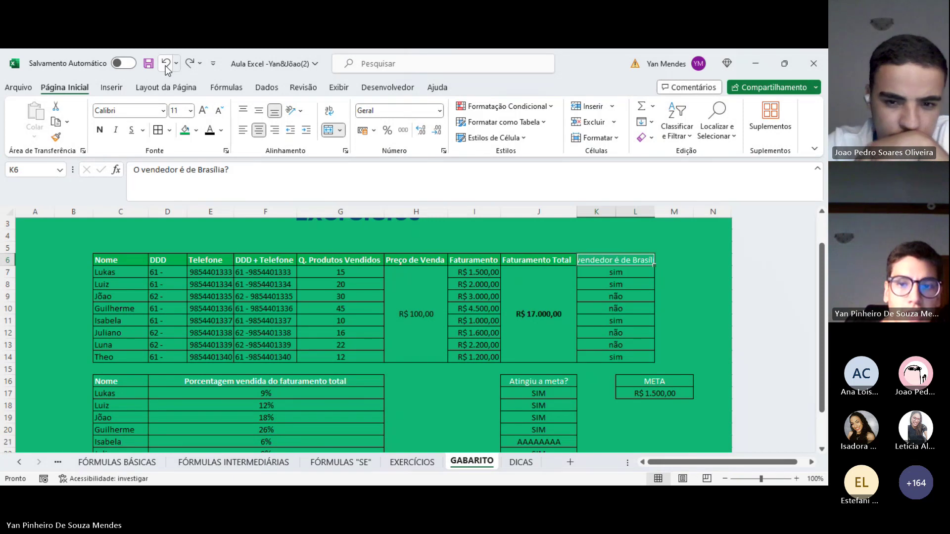
{"action": "left_click", "coordinate": [166, 65]}
{"action": "left_click", "coordinate": [167, 64]}
- Move the Brasília column to K6:K14 again and check the SE formula in K8
{"action": "scroll", "coordinate": [600, 320], "scroll_direction": "down", "scroll_amount": 2}
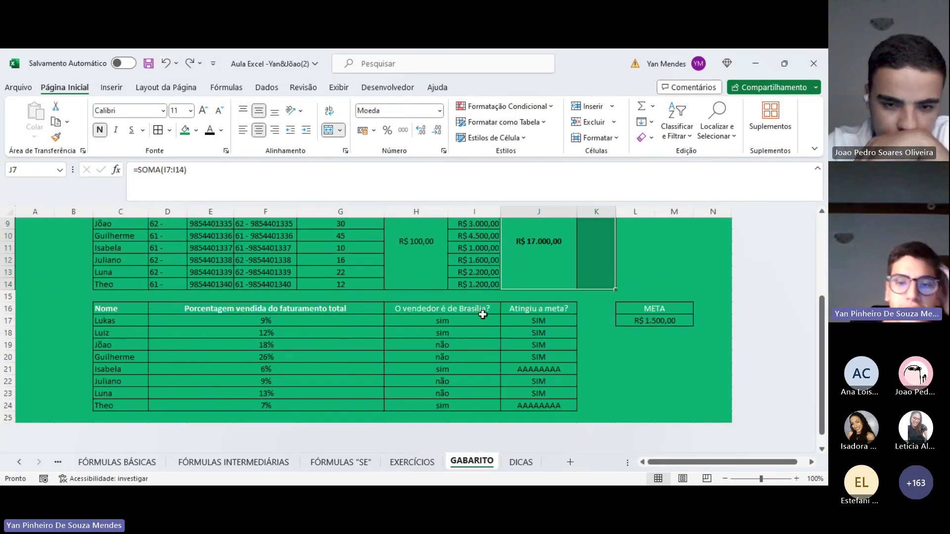
{"action": "left_click", "coordinate": [470, 321]}
{"action": "left_click_drag", "start_coordinate": [474, 311], "coordinate": [478, 400]}
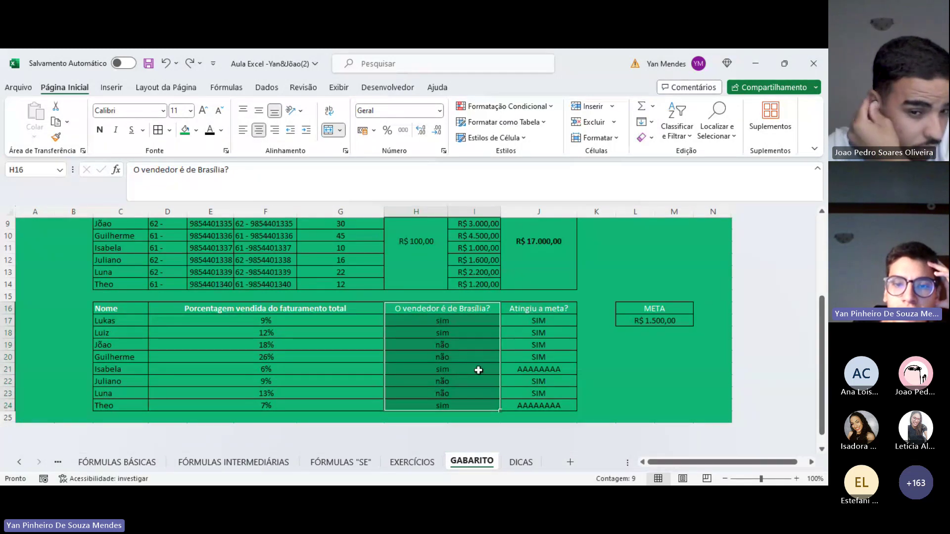
{"action": "scroll", "coordinate": [690, 282], "scroll_direction": "up", "scroll_amount": 1}
{"action": "left_click_drag", "start_coordinate": [467, 345], "coordinate": [460, 442]}
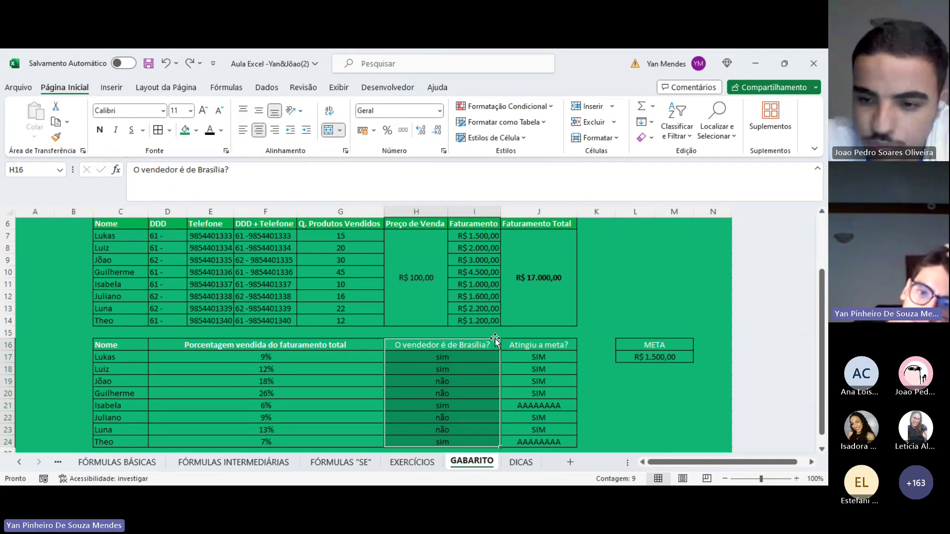
{"action": "mouse_move", "coordinate": [496, 342]}
{"action": "left_mouse_down"}
{"action": "mouse_move", "coordinate": [619, 309]}
{"action": "mouse_move", "coordinate": [619, 298]}
{"action": "left_mouse_up"}
{"action": "left_click", "coordinate": [674, 242]}
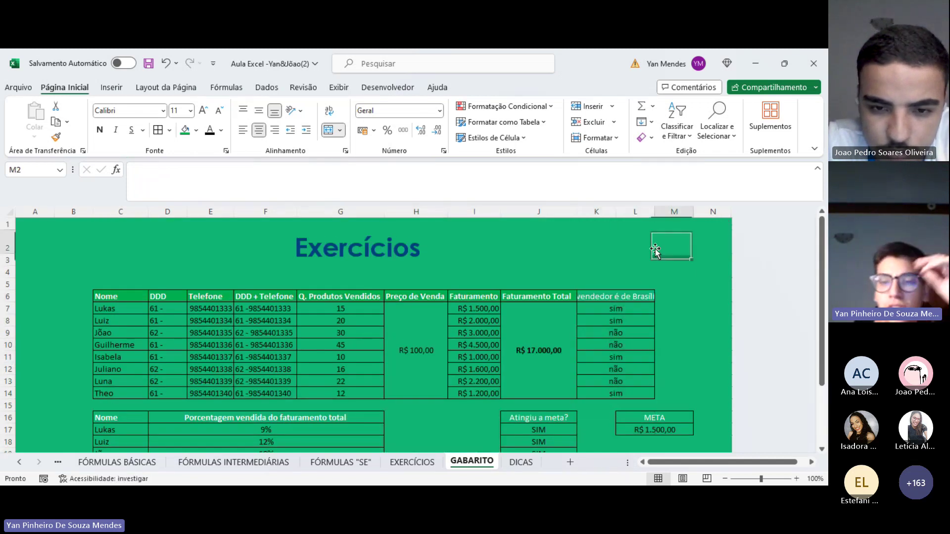
{"action": "double_click", "coordinate": [624, 317]}
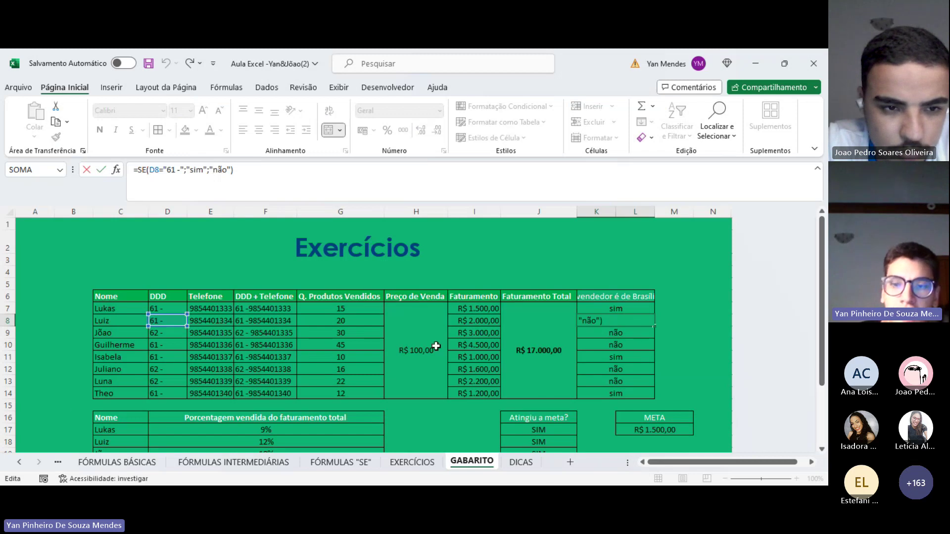
- Copy J6's header formatting onto the Brasília header in K6 and widen its column
{"action": "key", "text": "Return"}
{"action": "left_click", "coordinate": [538, 296]}
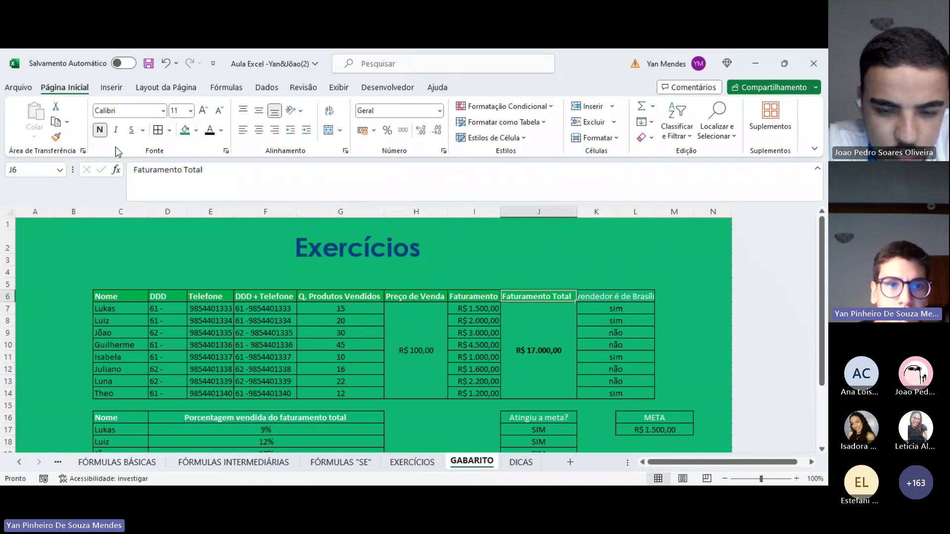
{"action": "left_click", "coordinate": [56, 137]}
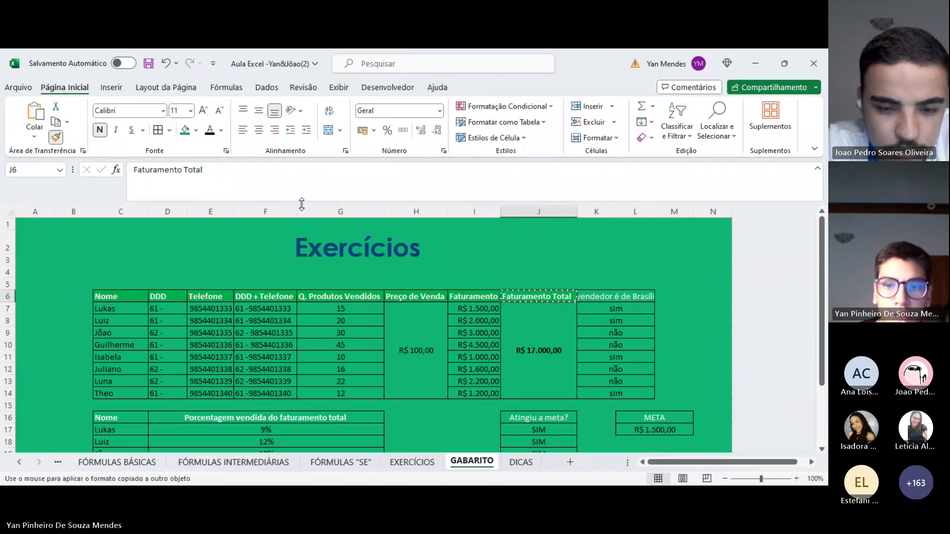
{"action": "left_click", "coordinate": [597, 294]}
{"action": "left_click", "coordinate": [702, 282]}
{"action": "left_click_drag", "start_coordinate": [655, 213], "coordinate": [678, 212]}
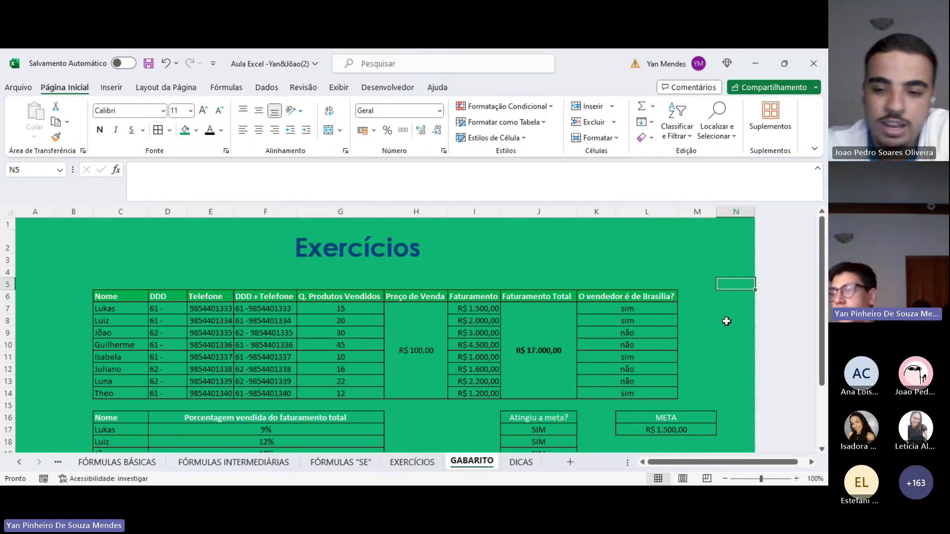
- Cut the Atingiu a meta? column J16:J24 and paste it at H16
{"action": "scroll", "coordinate": [688, 333], "scroll_direction": "down", "scroll_amount": 3}
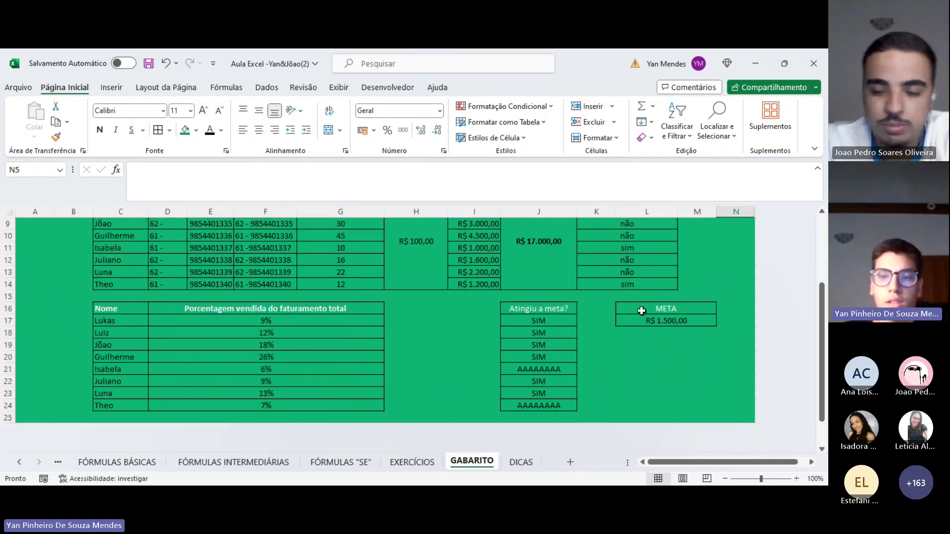
{"action": "left_click_drag", "start_coordinate": [544, 309], "coordinate": [552, 415]}
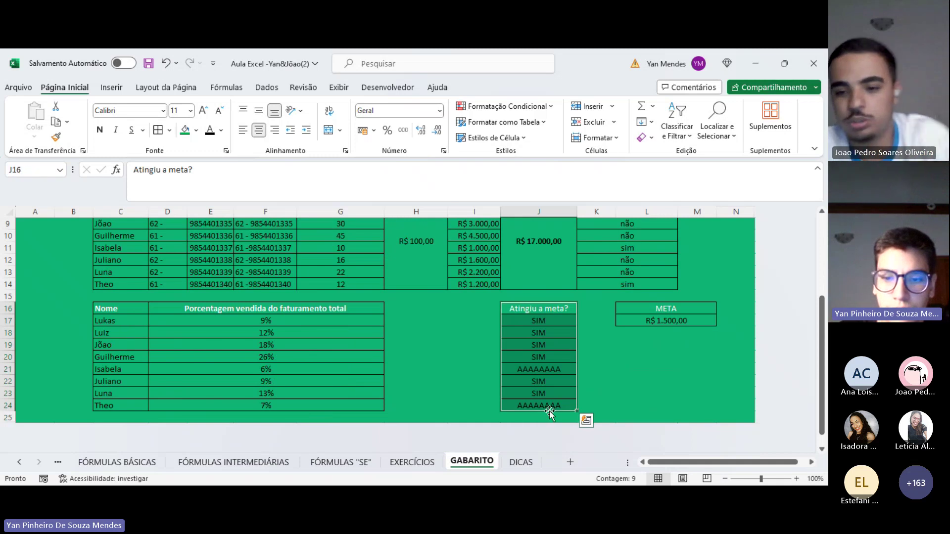
{"action": "key", "text": "ctrl+x"}
{"action": "left_click", "coordinate": [416, 309]}
{"action": "key", "text": "ctrl+v"}
{"action": "left_click", "coordinate": [589, 360]}
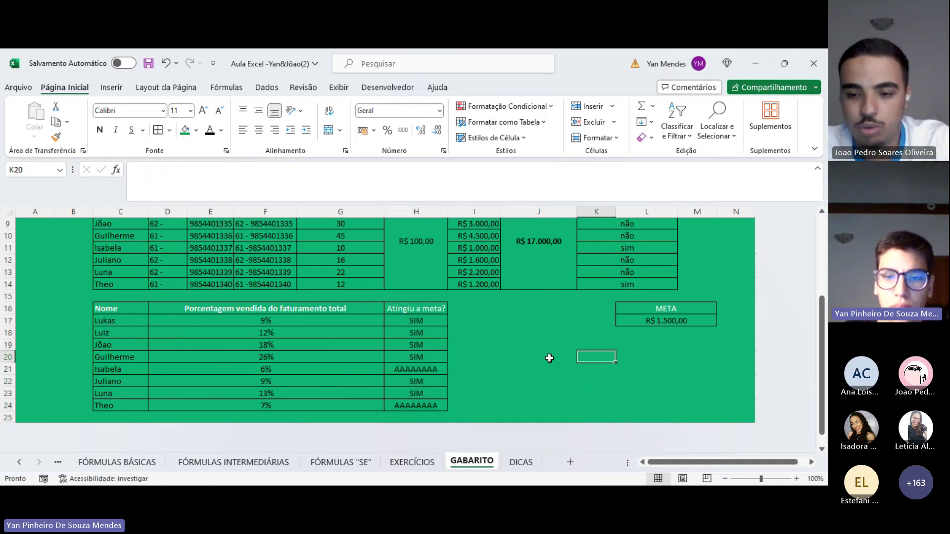
- Point D17's percentage formula at the Faturamento Total in J7 and fill it down to D24
{"action": "scroll", "coordinate": [550, 346], "scroll_direction": "up", "scroll_amount": 2}
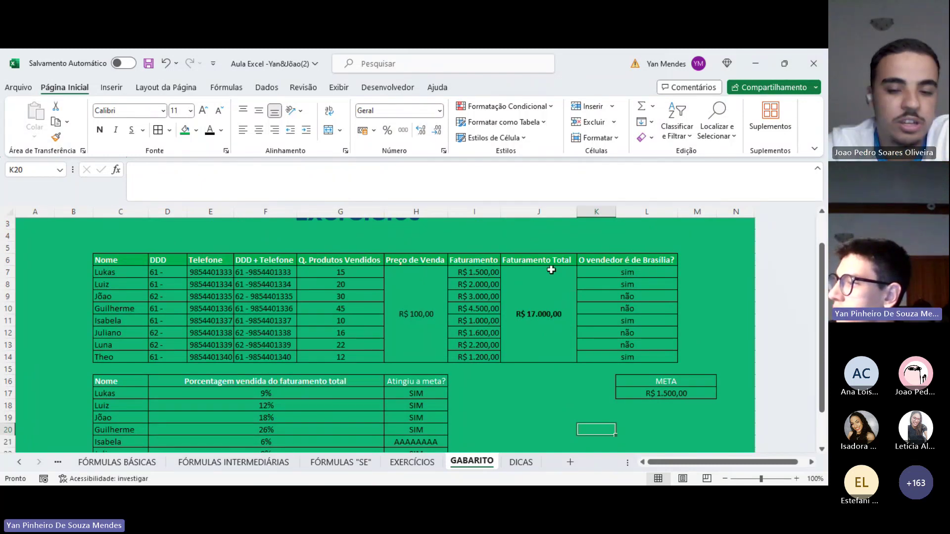
{"action": "scroll", "coordinate": [217, 248], "scroll_direction": "down", "scroll_amount": 2}
{"action": "left_click", "coordinate": [217, 332]}
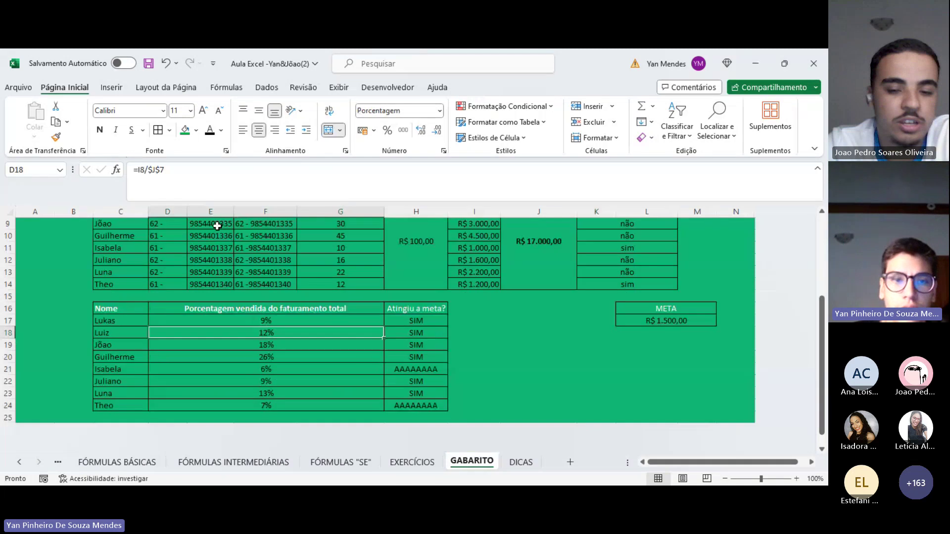
{"action": "left_click", "coordinate": [243, 317]}
{"action": "double_click", "coordinate": [151, 176]}
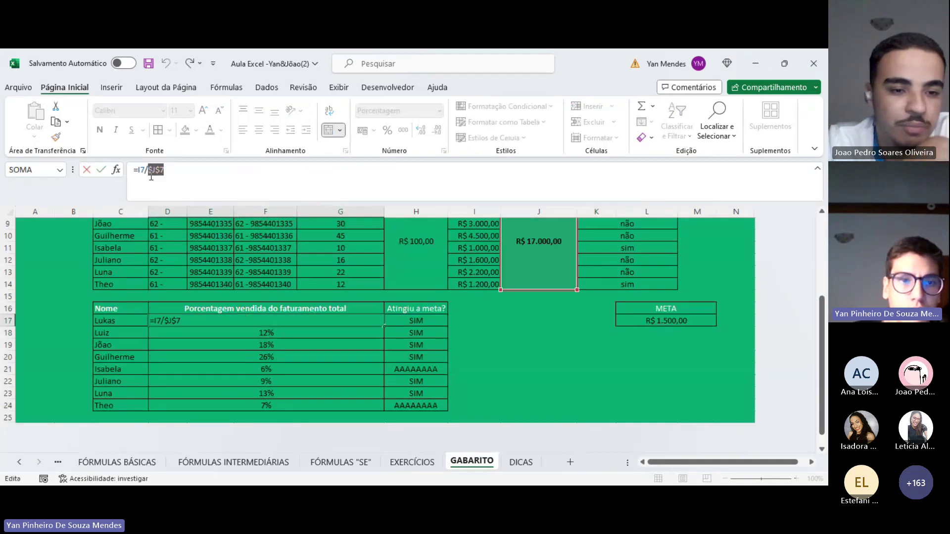
{"action": "left_click", "coordinate": [560, 240]}
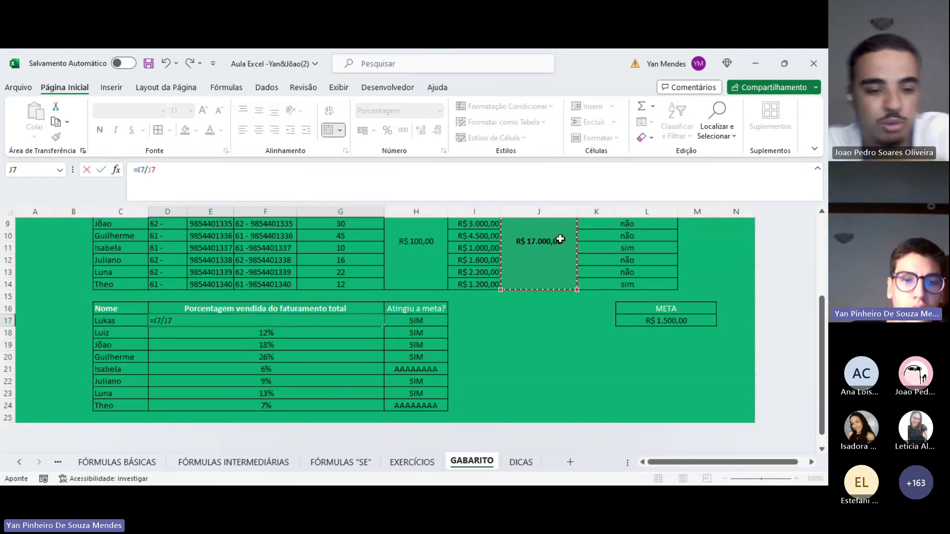
{"action": "key", "text": "Return"}
{"action": "left_click", "coordinate": [376, 319]}
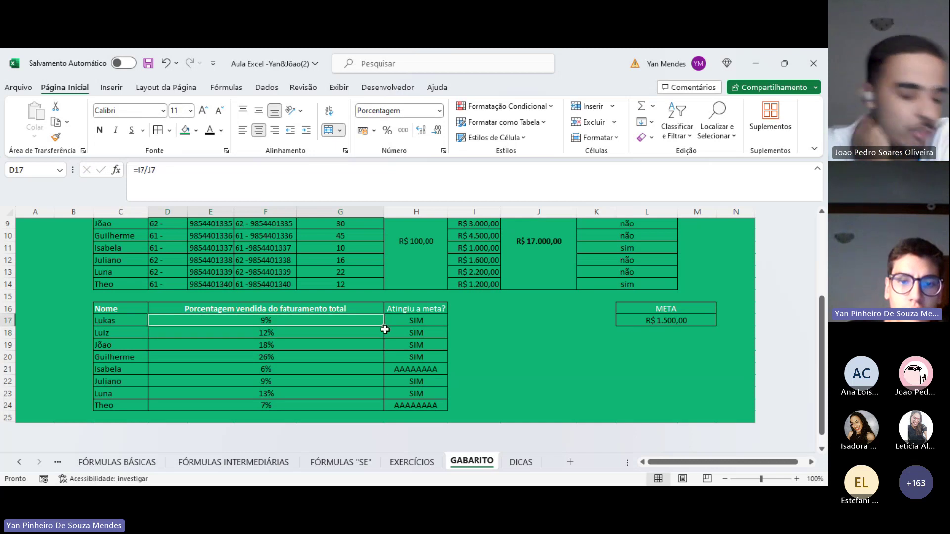
{"action": "left_click_drag", "start_coordinate": [386, 328], "coordinate": [386, 409]}
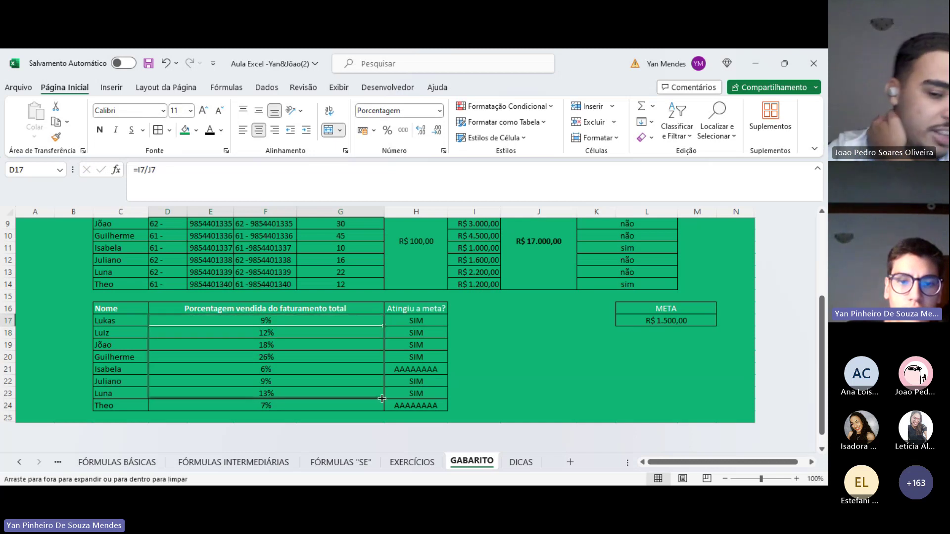
{"action": "left_click", "coordinate": [599, 320]}
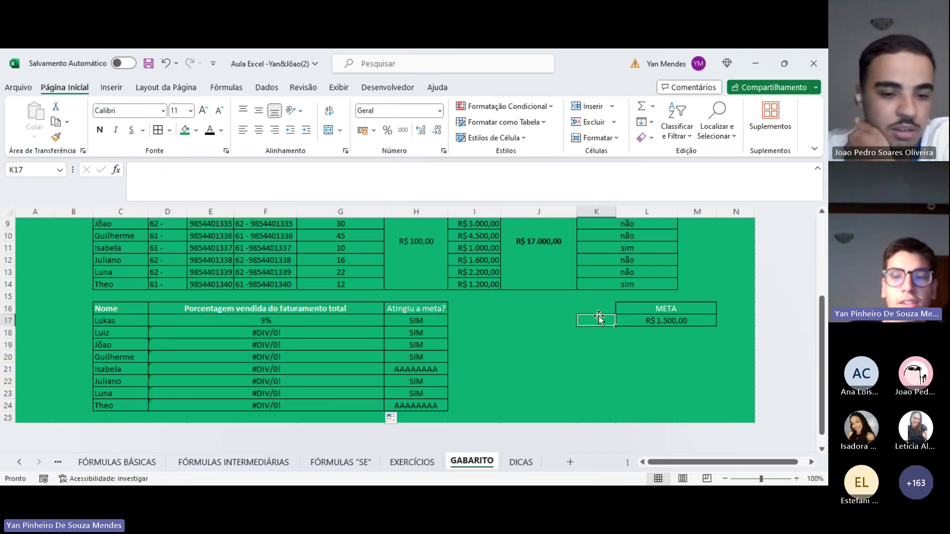
- Inspect the filled percentage formulas, including Guilherme's showing #DIV/0!
{"action": "left_click", "coordinate": [283, 319]}
{"action": "double_click", "coordinate": [267, 321]}
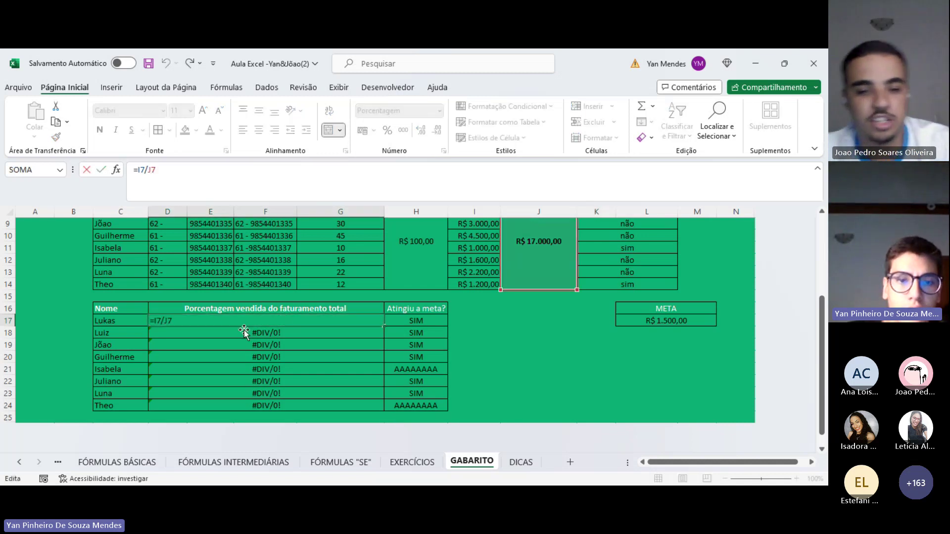
{"action": "left_click", "coordinate": [267, 357]}
{"action": "double_click", "coordinate": [267, 357]}
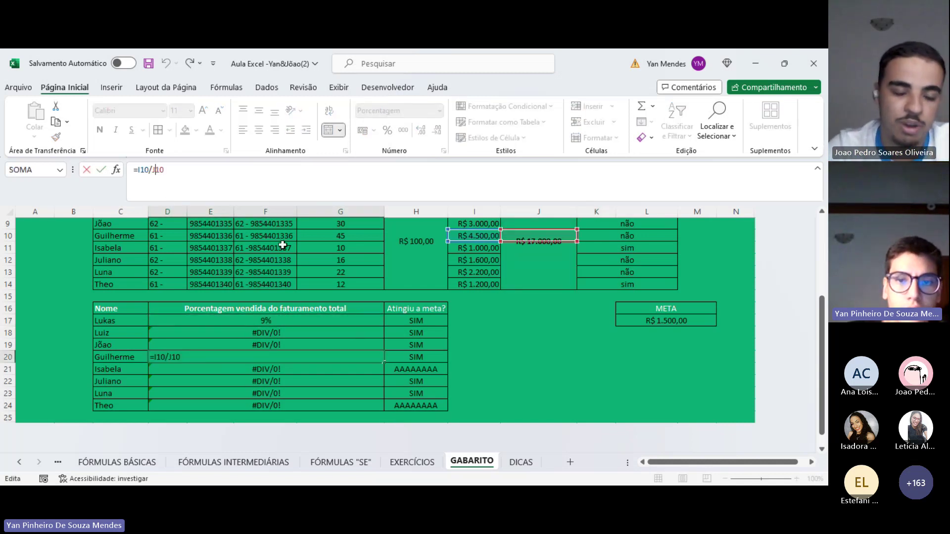
{"action": "left_click", "coordinate": [598, 417]}
- Make D17's formula =I7/$J$7 with F4 and fill it down to D24
{"action": "left_click", "coordinate": [307, 315]}
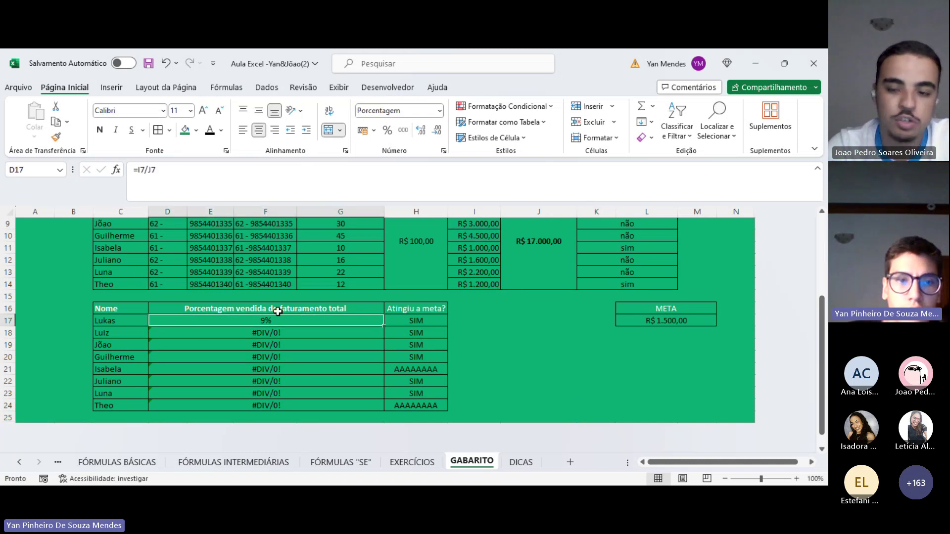
{"action": "double_click", "coordinate": [148, 179]}
{"action": "left_click_drag", "start_coordinate": [147, 179], "coordinate": [162, 185]}
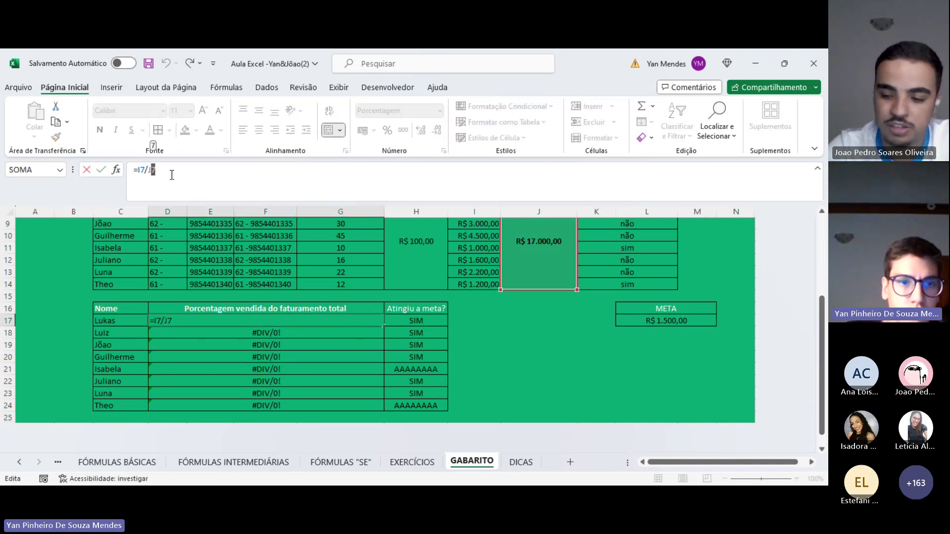
{"action": "scroll", "coordinate": [441, 349], "scroll_direction": "up", "scroll_amount": 2}
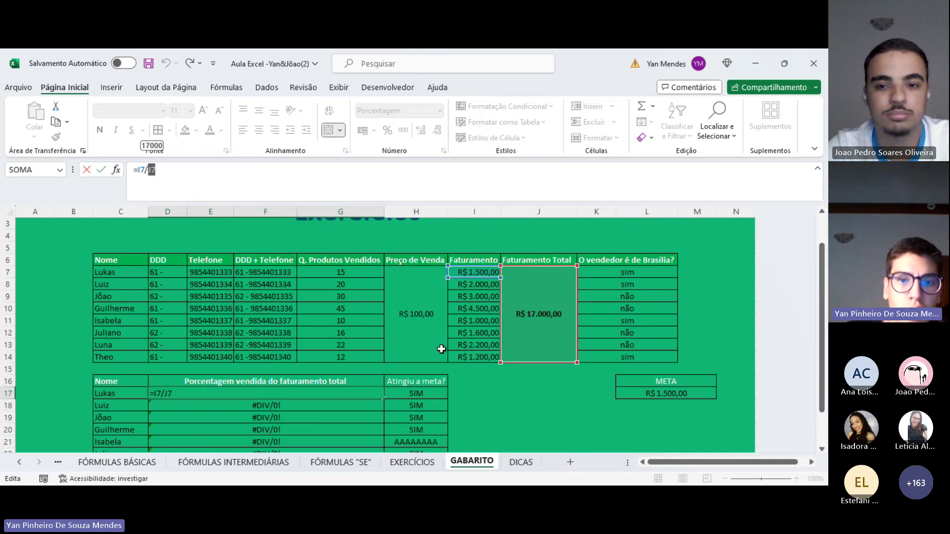
{"action": "key", "text": "F4"}
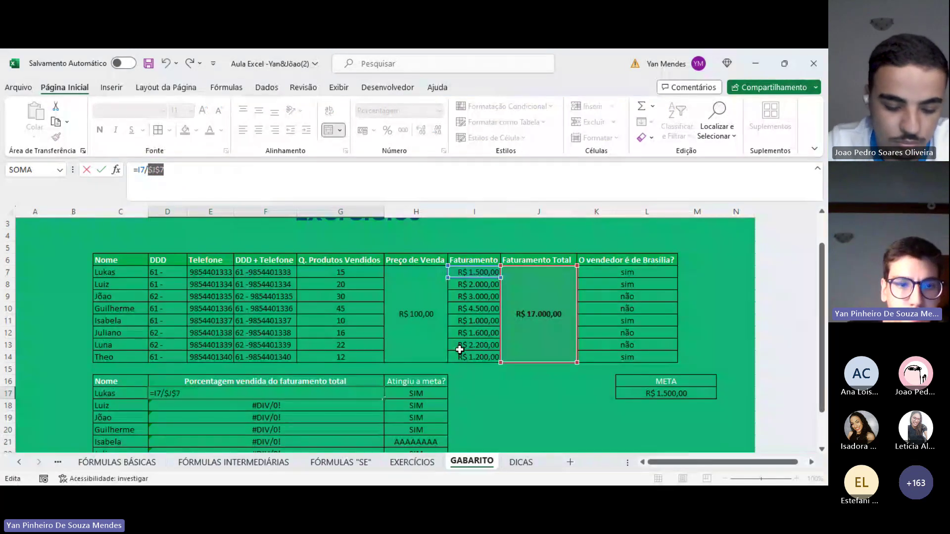
{"action": "key", "text": "Return"}
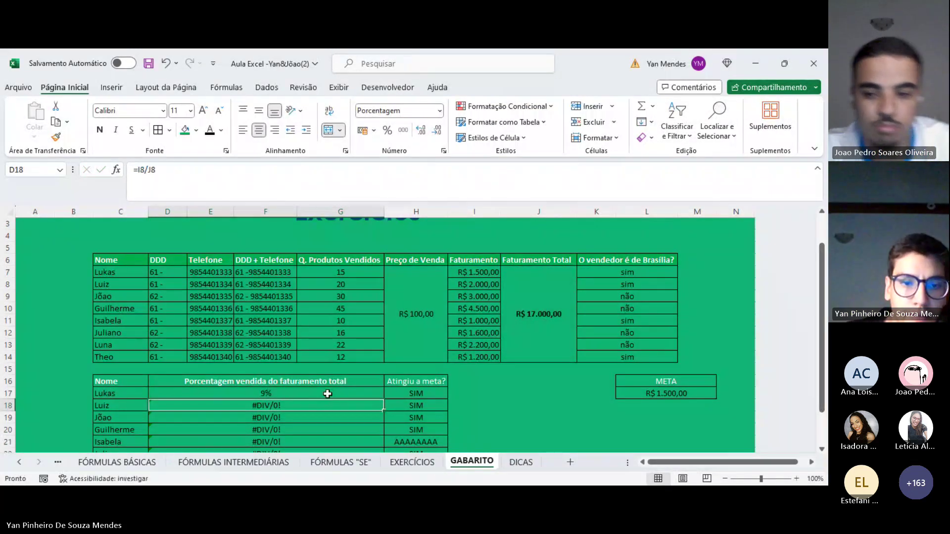
{"action": "left_click", "coordinate": [348, 393]}
{"action": "scroll", "coordinate": [371, 376], "scroll_direction": "down", "scroll_amount": 2}
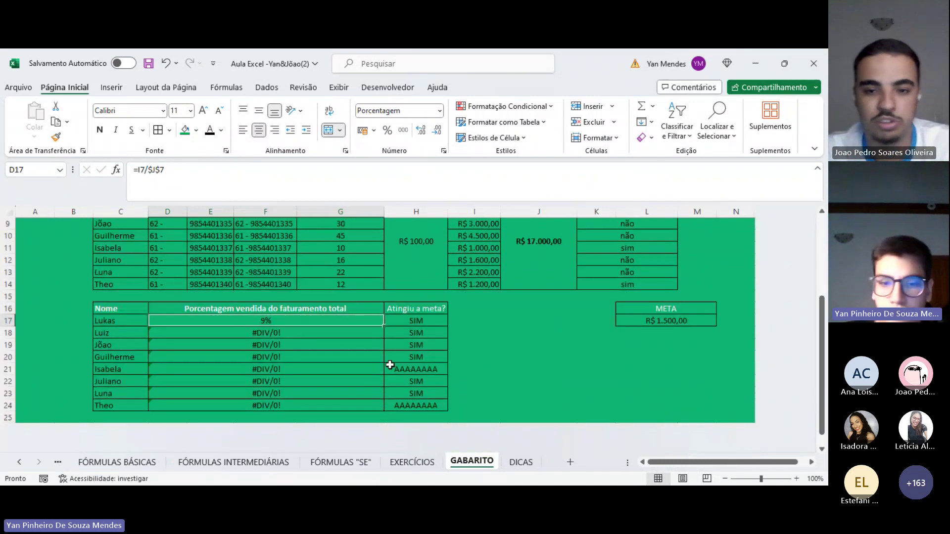
{"action": "left_click_drag", "start_coordinate": [386, 327], "coordinate": [385, 400]}
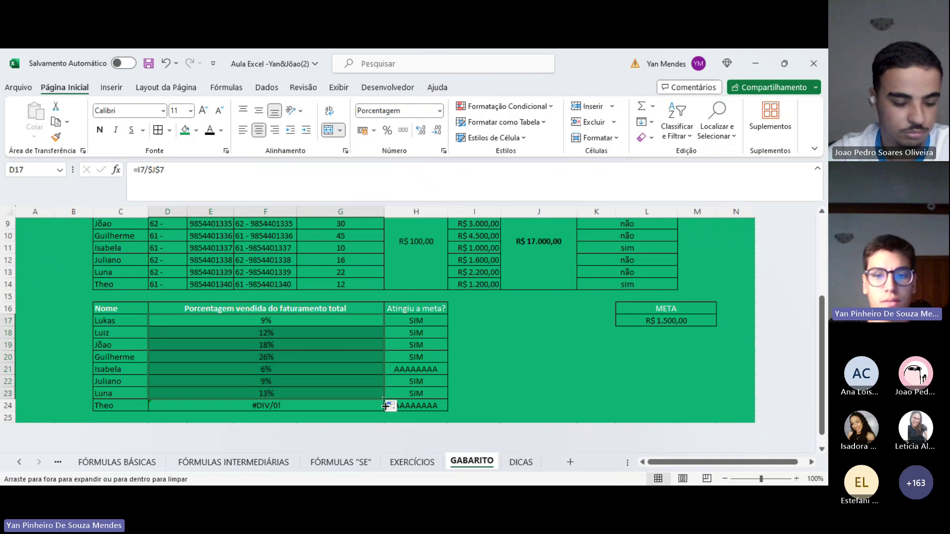
{"action": "left_click_drag", "start_coordinate": [385, 400], "coordinate": [385, 411]}
{"action": "left_click", "coordinate": [557, 357]}
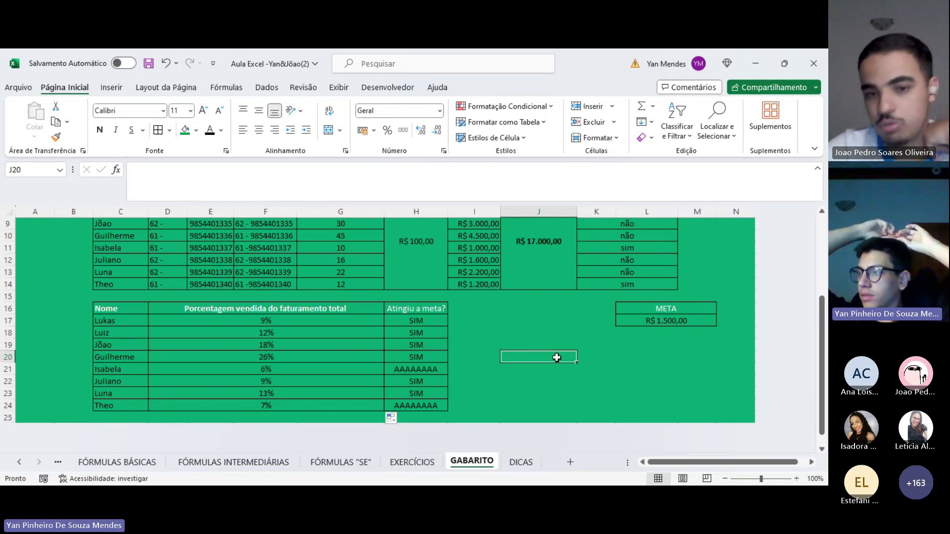
- Replace AAAAAAAA with NÃO in H17's SE formula and fill it down to H24
{"action": "left_click", "coordinate": [427, 321]}
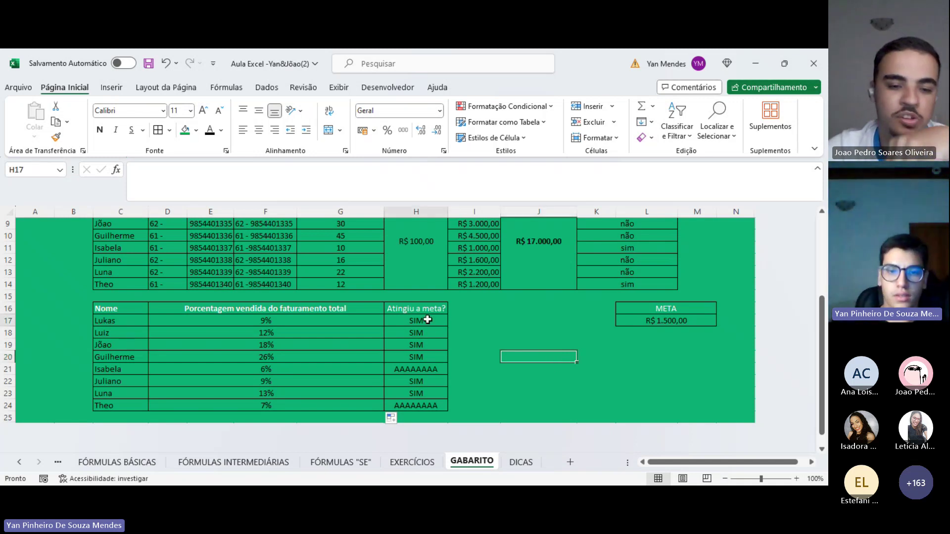
{"action": "double_click", "coordinate": [237, 170]}
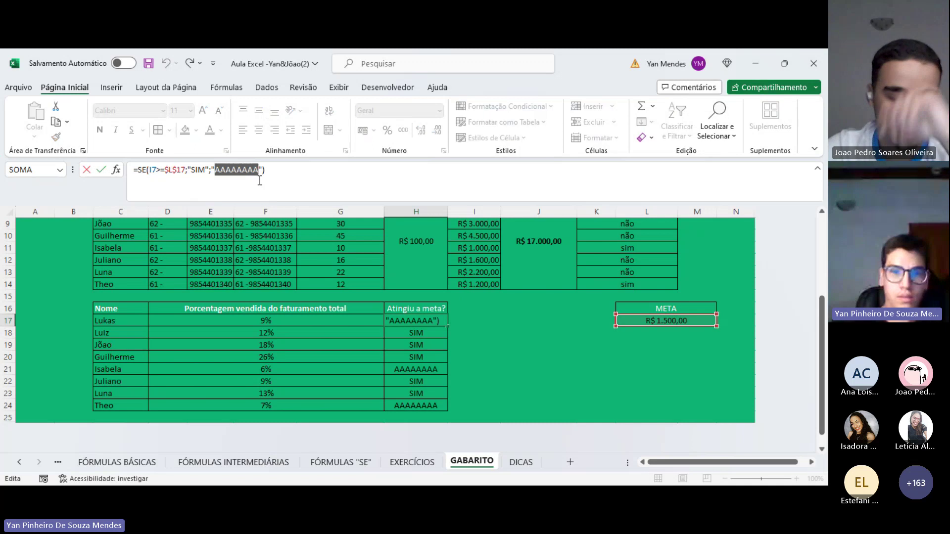
{"action": "type", "text": "n"}
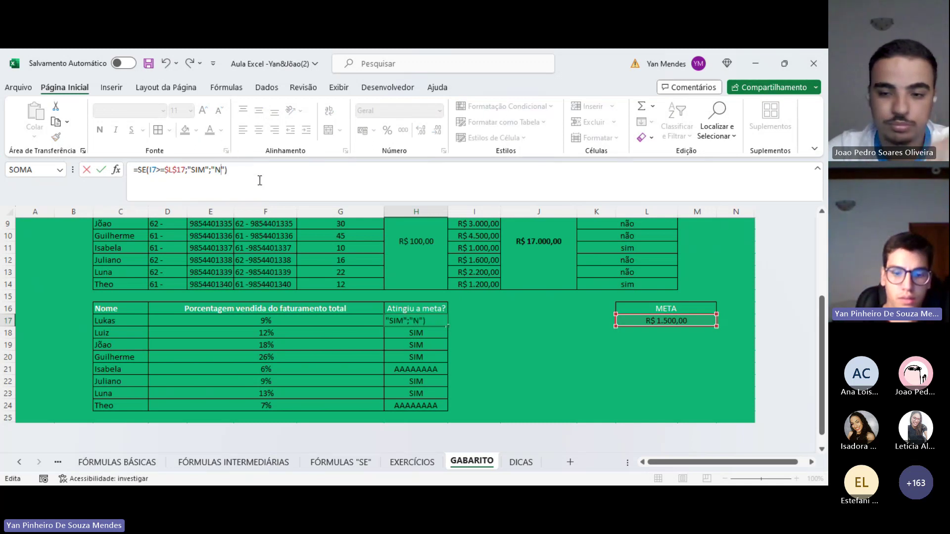
{"action": "key", "text": "Return"}
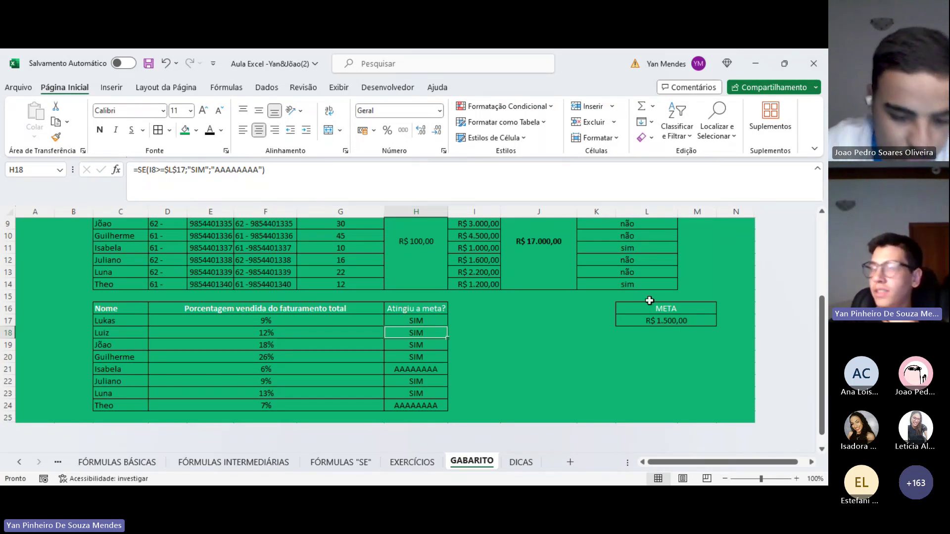
{"action": "left_click", "coordinate": [424, 322]}
{"action": "left_click_drag", "start_coordinate": [448, 327], "coordinate": [444, 405]}
{"action": "left_click", "coordinate": [517, 355]}
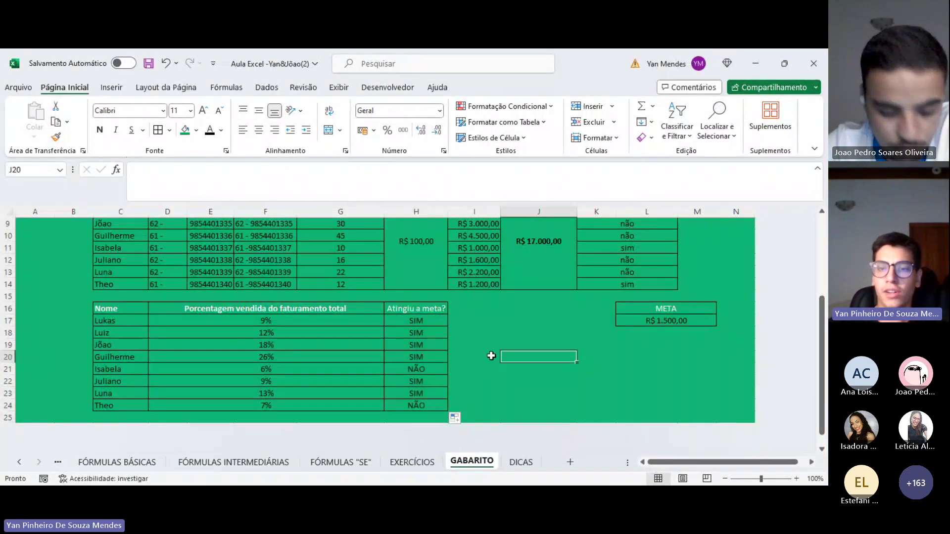
- Move the META block from L16:M17 to J16:K17 under Faturamento Total
{"action": "scroll", "coordinate": [491, 356], "scroll_direction": "up", "scroll_amount": 3}
{"action": "scroll", "coordinate": [491, 356], "scroll_direction": "down", "scroll_amount": 2}
{"action": "mouse_move", "coordinate": [702, 331]}
{"action": "left_mouse_down"}
{"action": "mouse_move", "coordinate": [661, 363]}
{"action": "mouse_move", "coordinate": [500, 362]}
{"action": "mouse_move", "coordinate": [583, 392]}
{"action": "mouse_move", "coordinate": [489, 360]}
{"action": "mouse_move", "coordinate": [540, 359]}
{"action": "left_mouse_up"}
{"action": "left_click", "coordinate": [560, 425]}
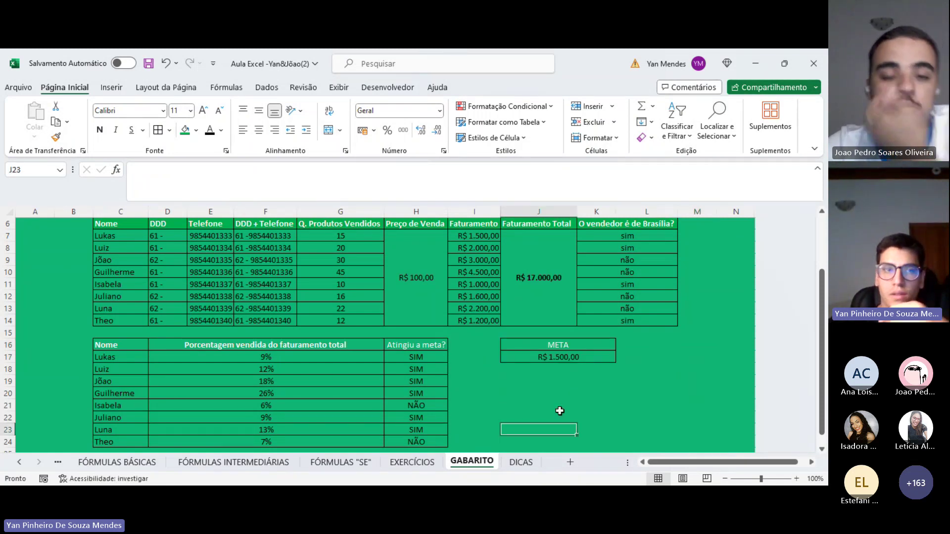
{"action": "scroll", "coordinate": [560, 411], "scroll_direction": "up", "scroll_amount": 2}
{"action": "left_click", "coordinate": [19, 87]}
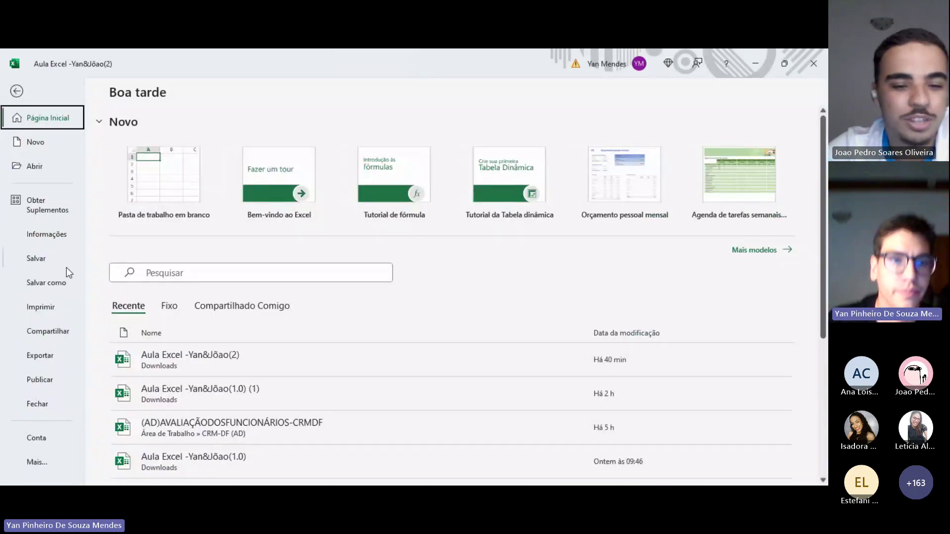
- Save a copy of the workbook in Downloads under the new name 'Aula Excel - GABARITO'
{"action": "left_click", "coordinate": [63, 284]}
{"action": "left_click", "coordinate": [397, 141]}
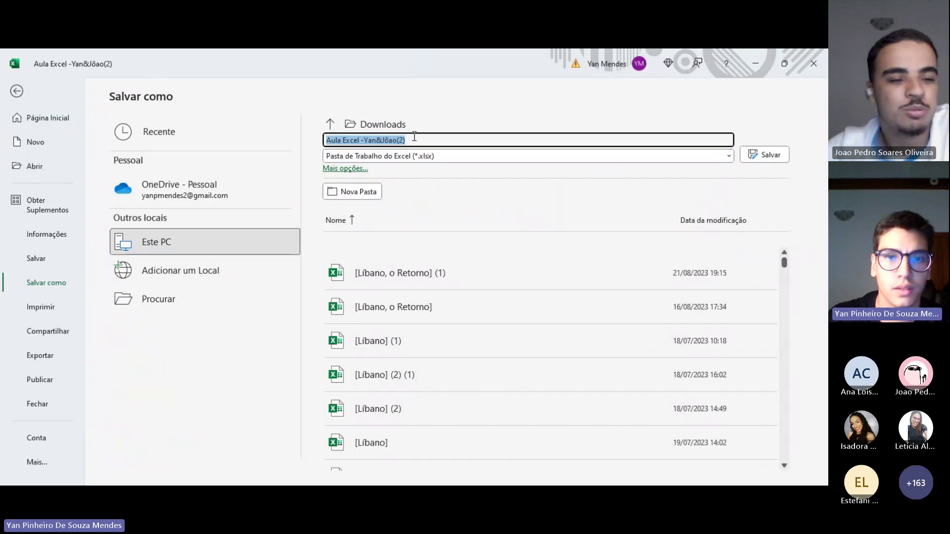
{"action": "left_click_drag", "start_coordinate": [414, 142], "coordinate": [403, 147]}
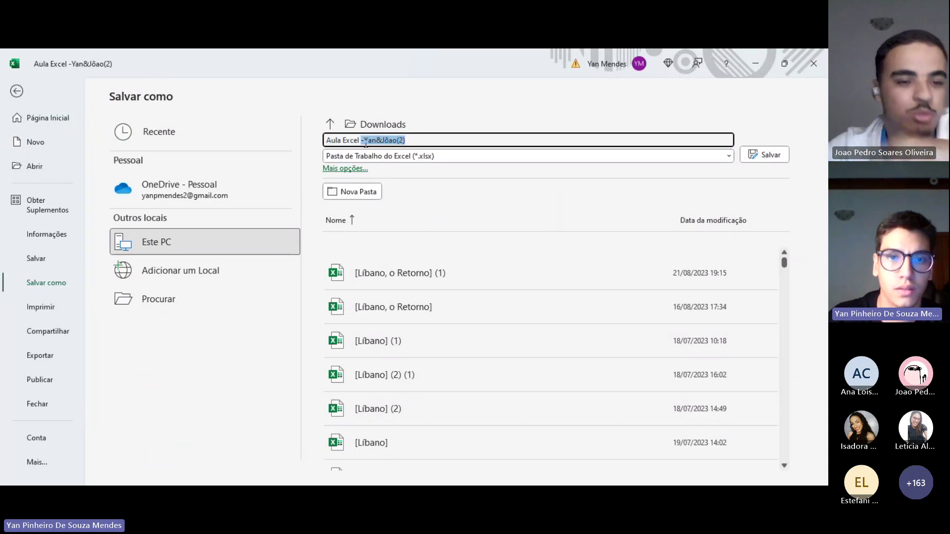
{"action": "key", "text": "BackSpace"}
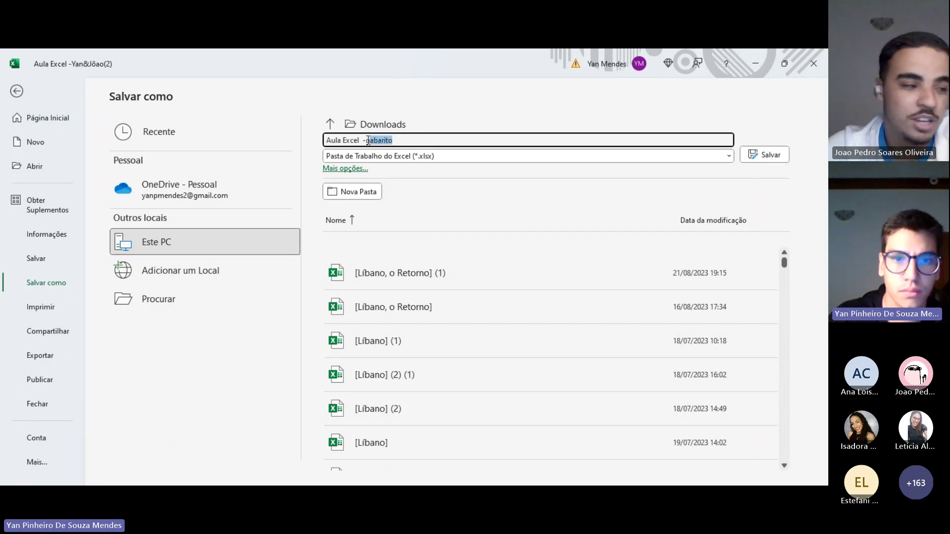
{"action": "key", "text": "BackSpace"}
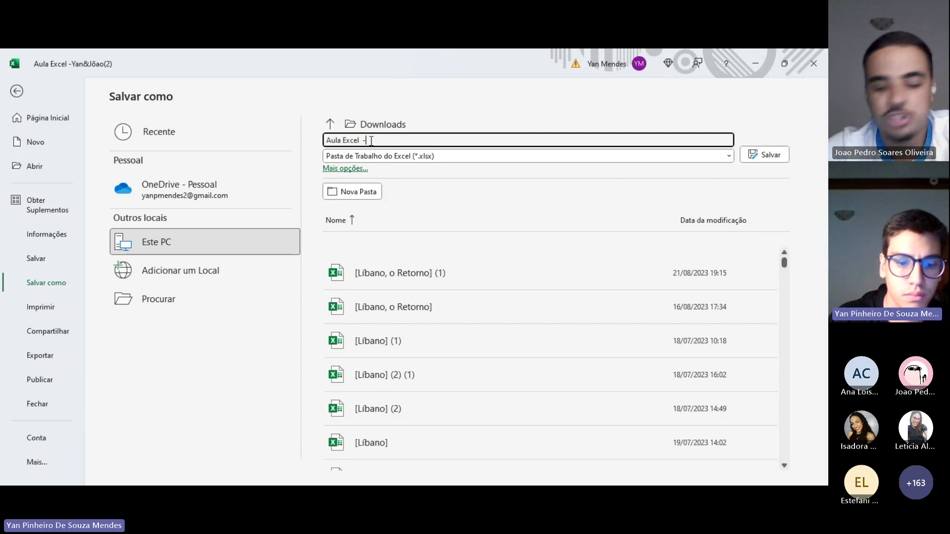
{"action": "type", "text": "GAB"}
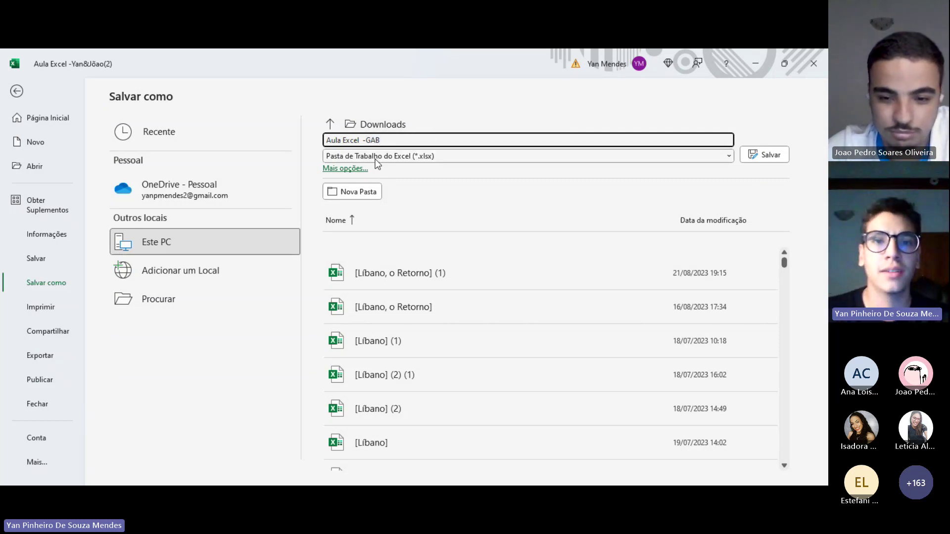
{"action": "key", "text": "Left"}
{"action": "key", "text": "Left"}
{"action": "key", "text": "Left"}
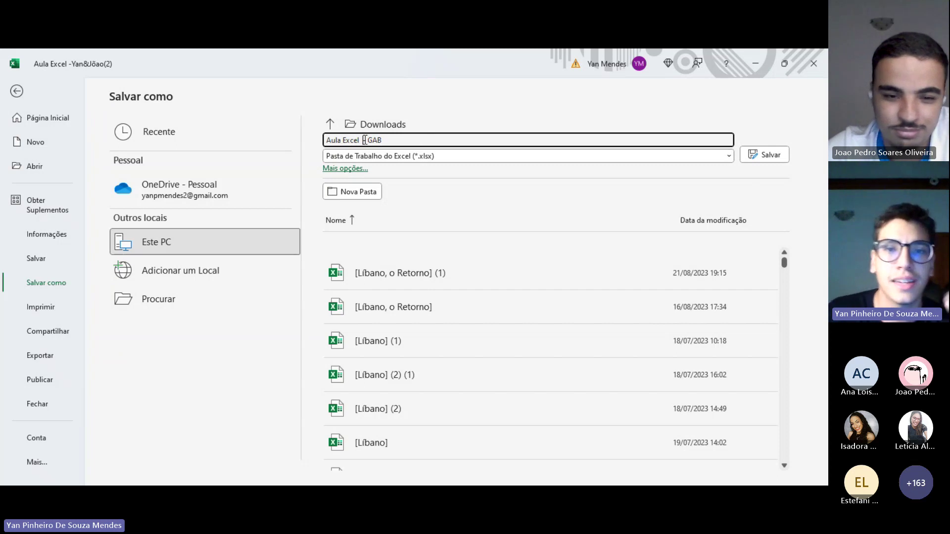
{"action": "left_click", "coordinate": [420, 142]}
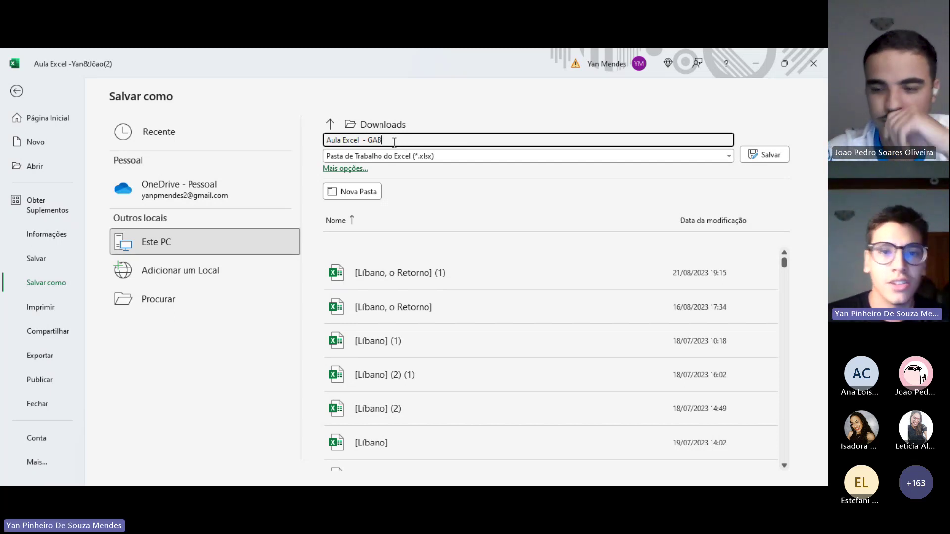
{"action": "type", "text": "ARITO"}
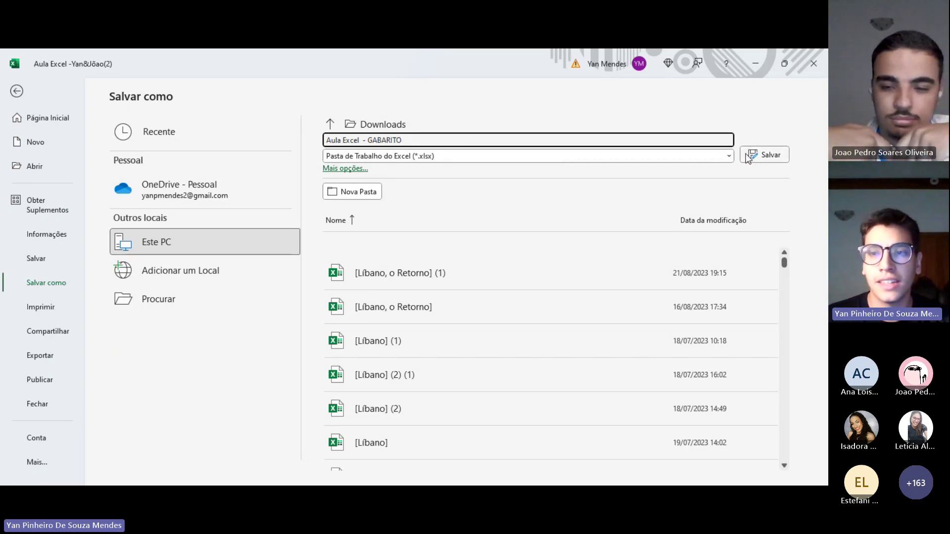
{"action": "left_click", "coordinate": [767, 156]}
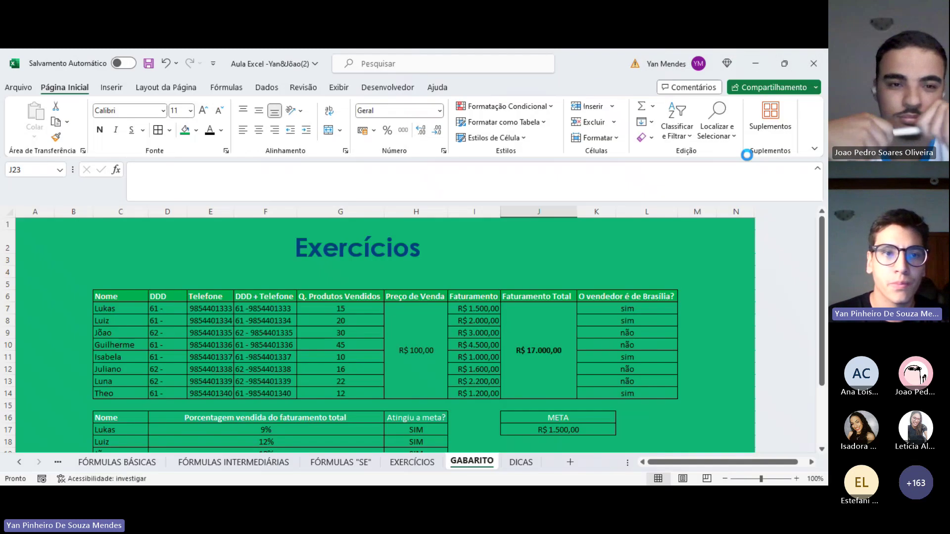
- Open the file location of the recent 'Aula Excel - GABARITO' file, then cancel the Abrir dialog
{"action": "left_click", "coordinate": [31, 82]}
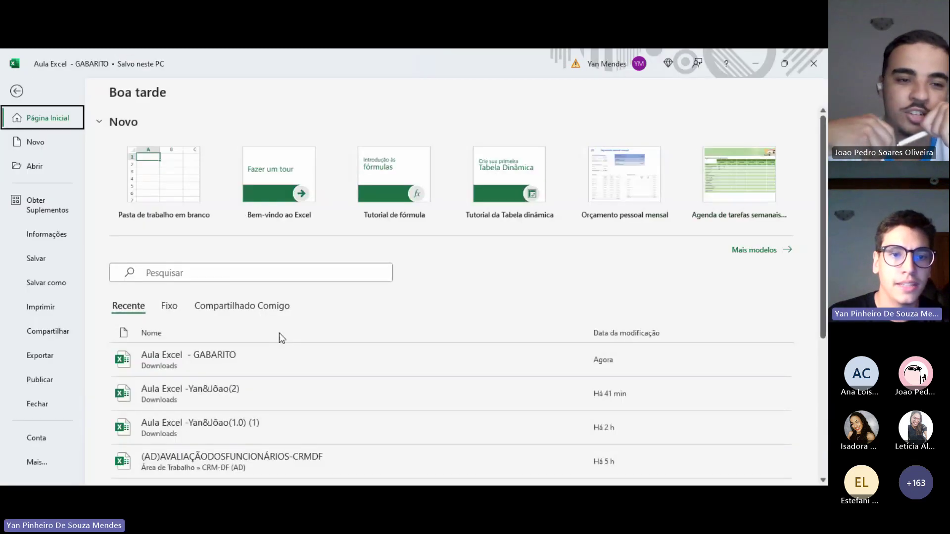
{"action": "right_click", "coordinate": [283, 359]}
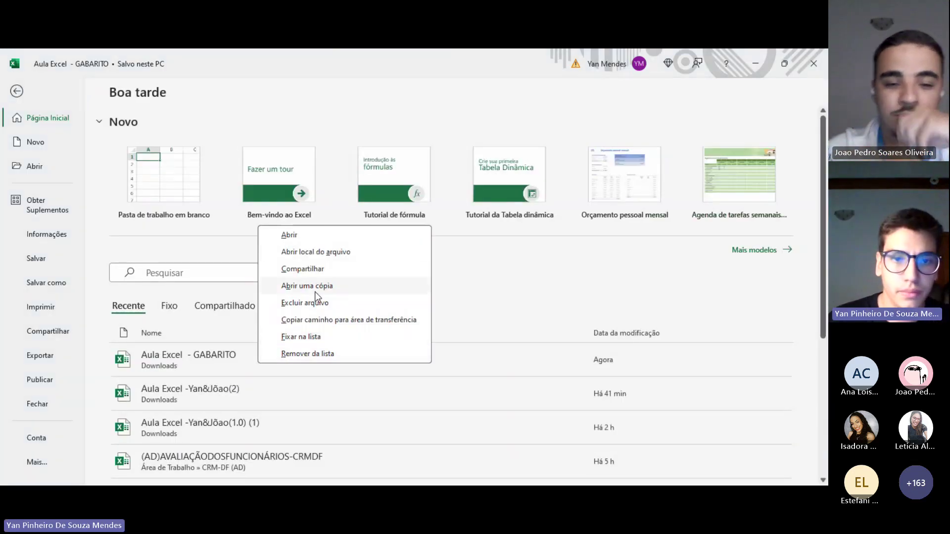
{"action": "left_click", "coordinate": [321, 256]}
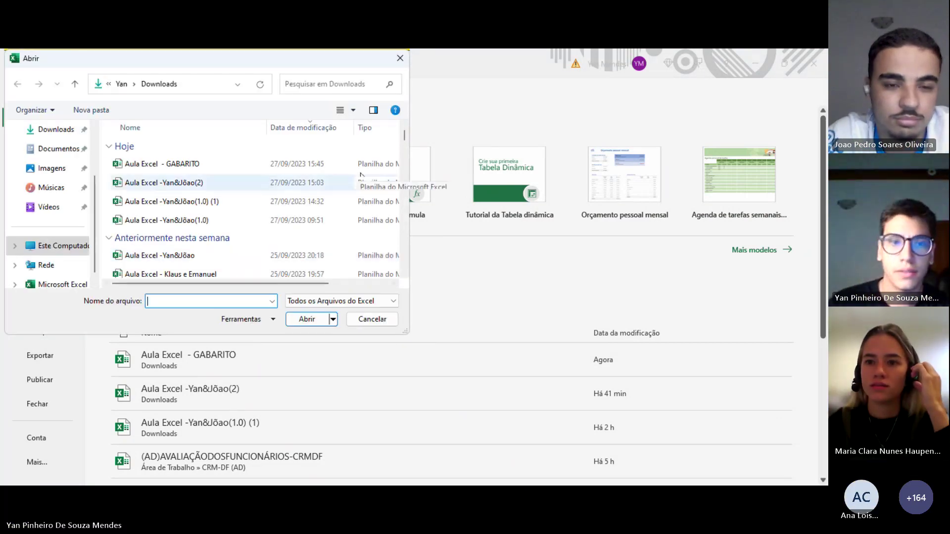
{"action": "left_click_drag", "start_coordinate": [209, 165], "coordinate": [335, 164]}
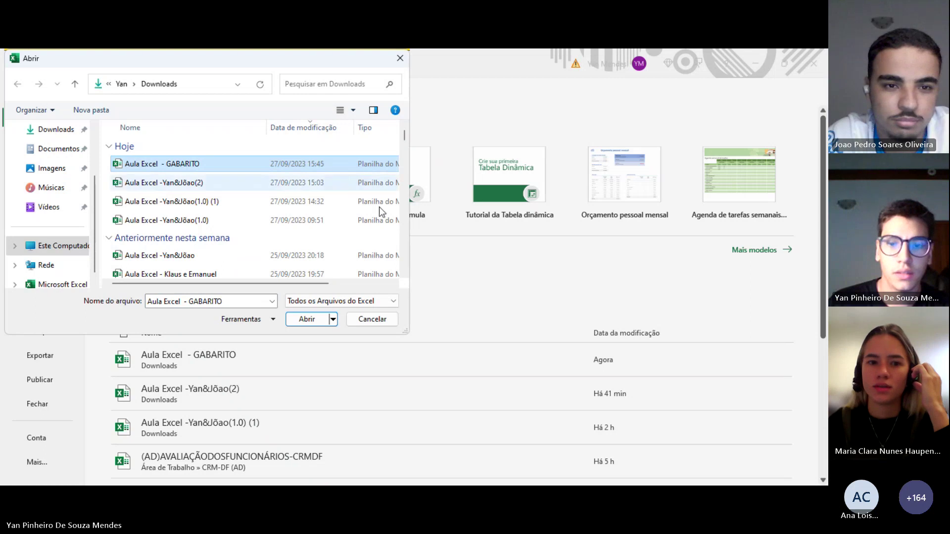
{"action": "left_click", "coordinate": [372, 319]}
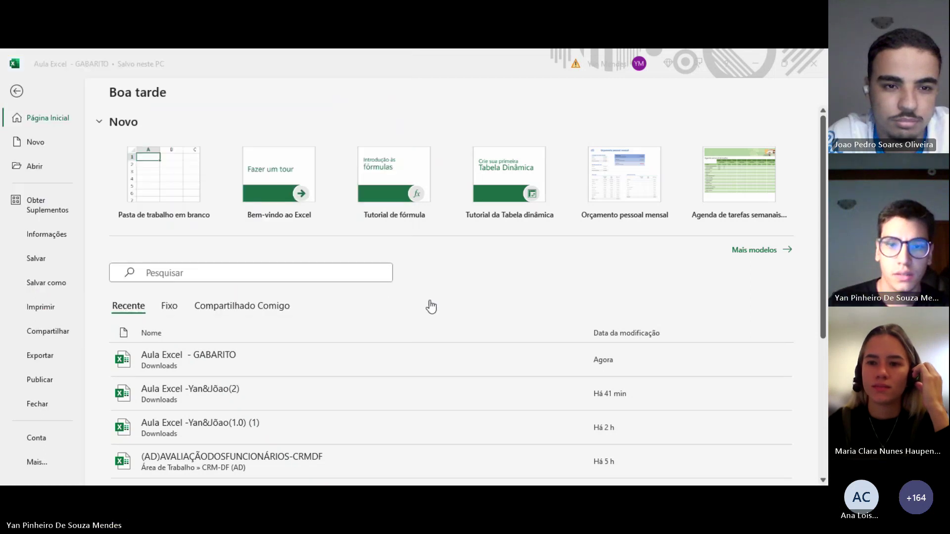